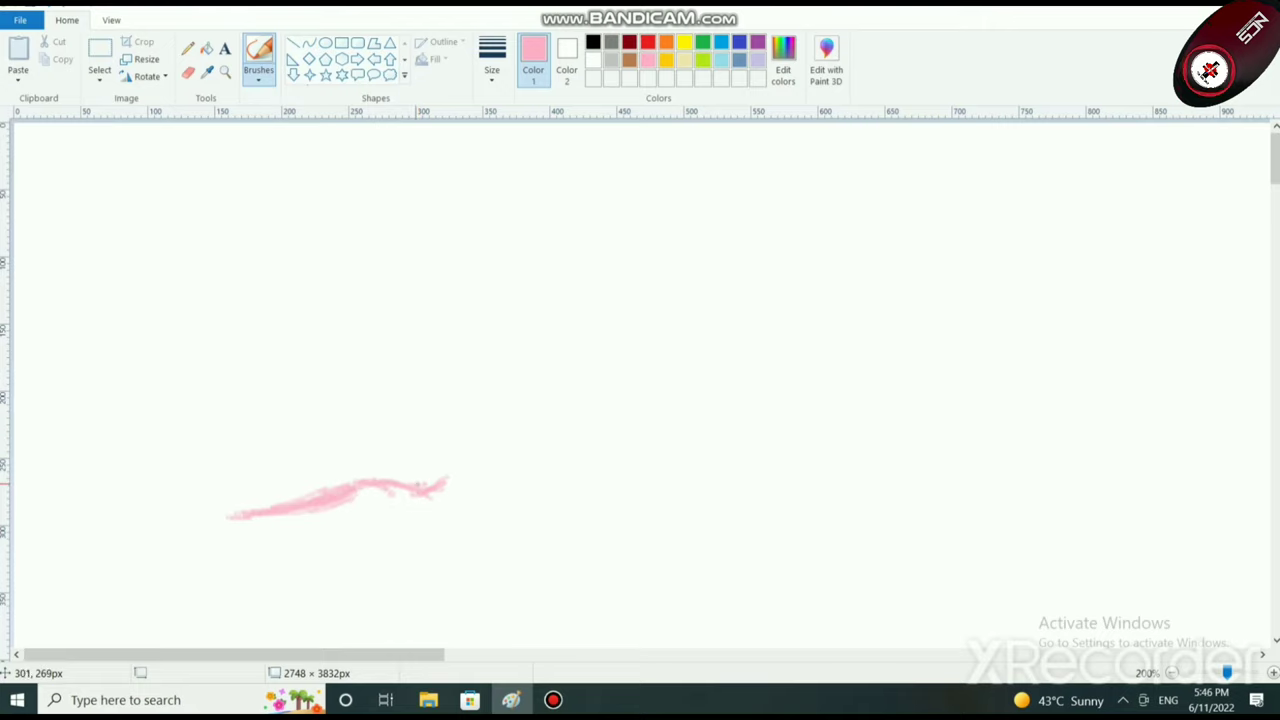
Step: Paint the rest of the upper lip's shape in pink with the brush
{"action": "scroll", "coordinate": [423, 503], "scroll_direction": "up", "scroll_amount": 2}
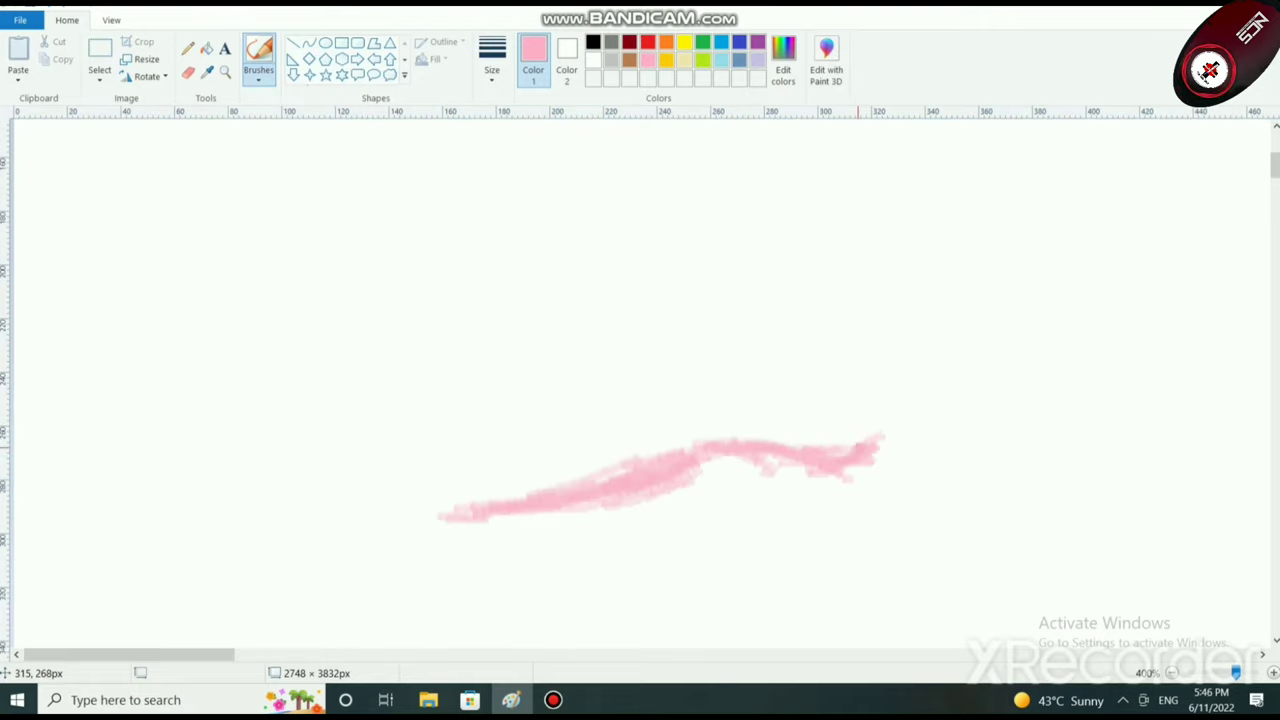
{"action": "mouse_move", "coordinate": [857, 448]}
{"action": "left_mouse_down"}
{"action": "mouse_move", "coordinate": [830, 476]}
{"action": "mouse_move", "coordinate": [831, 490]}
{"action": "mouse_move", "coordinate": [802, 480]}
{"action": "mouse_move", "coordinate": [820, 474]}
{"action": "mouse_move", "coordinate": [820, 498]}
{"action": "mouse_move", "coordinate": [757, 517]}
{"action": "mouse_move", "coordinate": [732, 512]}
{"action": "mouse_move", "coordinate": [760, 508]}
{"action": "mouse_move", "coordinate": [748, 504]}
{"action": "mouse_move", "coordinate": [703, 512]}
{"action": "mouse_move", "coordinate": [673, 498]}
{"action": "mouse_move", "coordinate": [540, 514]}
{"action": "mouse_move", "coordinate": [738, 492]}
{"action": "mouse_move", "coordinate": [705, 472]}
{"action": "mouse_move", "coordinate": [795, 468]}
{"action": "mouse_move", "coordinate": [691, 490]}
{"action": "mouse_move", "coordinate": [700, 495]}
{"action": "mouse_move", "coordinate": [790, 482]}
{"action": "mouse_move", "coordinate": [743, 478]}
{"action": "mouse_move", "coordinate": [824, 477]}
{"action": "left_mouse_up"}
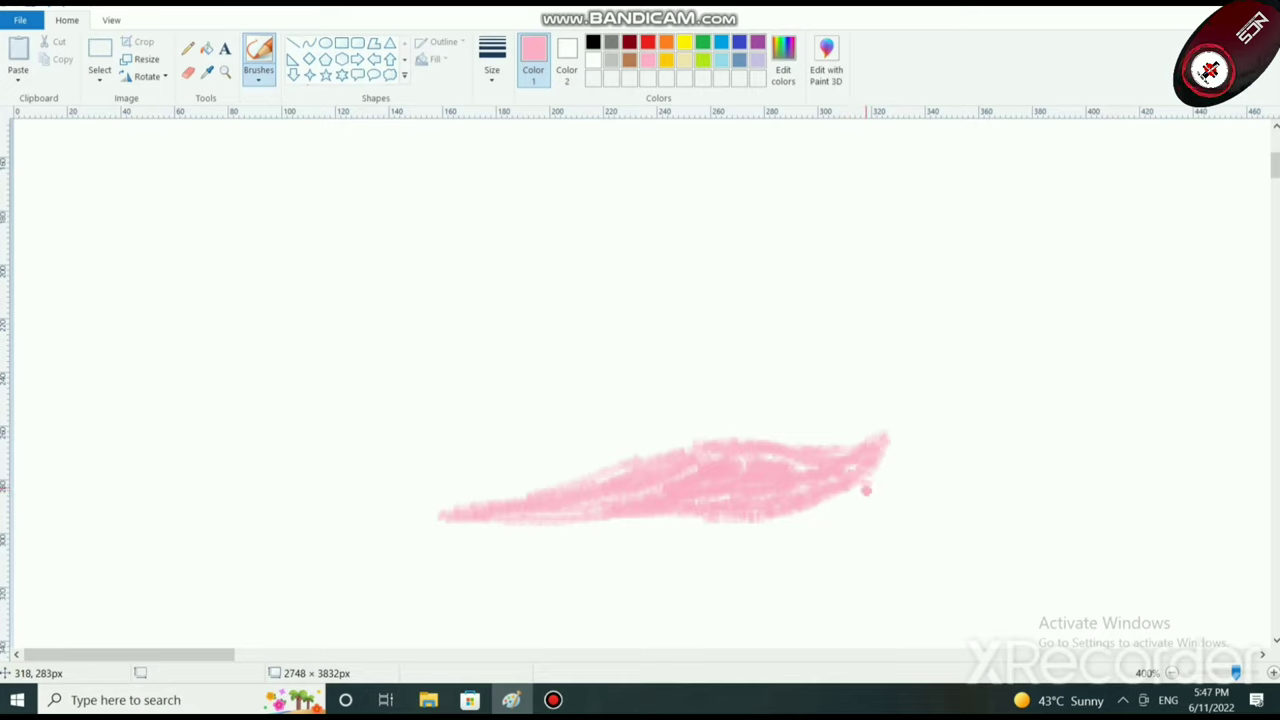
Step: Outline the lower lip in pink beneath the upper lip and fill its inside with pink brush strokes
{"action": "mouse_move", "coordinate": [866, 490]}
{"action": "left_mouse_down"}
{"action": "mouse_move", "coordinate": [865, 545]}
{"action": "mouse_move", "coordinate": [864, 494]}
{"action": "left_mouse_up"}
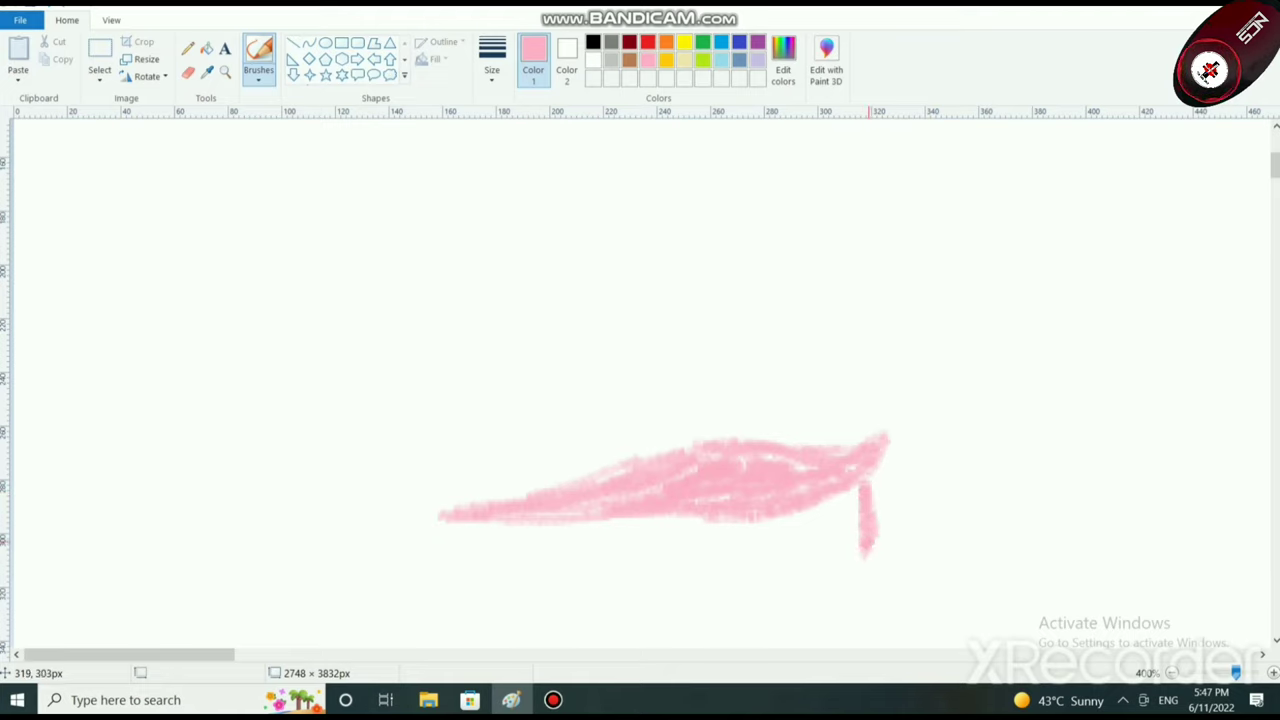
{"action": "mouse_move", "coordinate": [868, 552]}
{"action": "left_mouse_down"}
{"action": "mouse_move", "coordinate": [842, 580]}
{"action": "mouse_move", "coordinate": [865, 539]}
{"action": "left_mouse_up"}
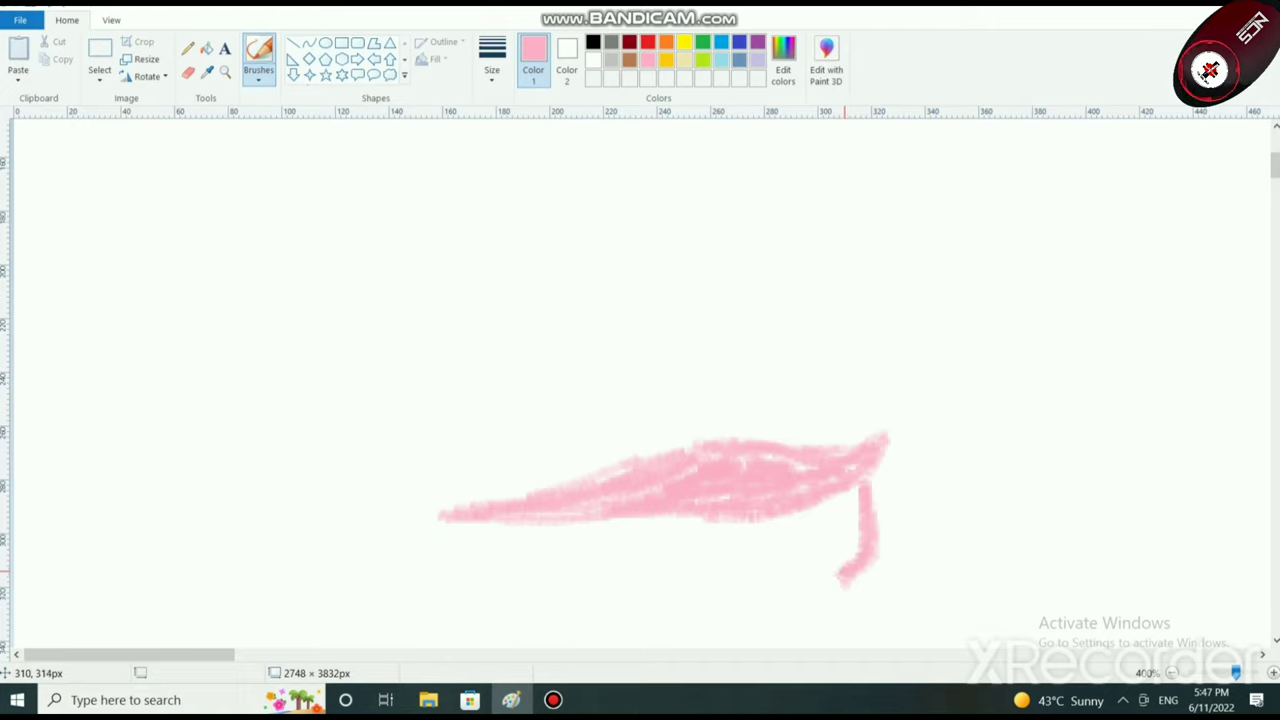
{"action": "left_click_drag", "start_coordinate": [845, 585], "coordinate": [788, 604]}
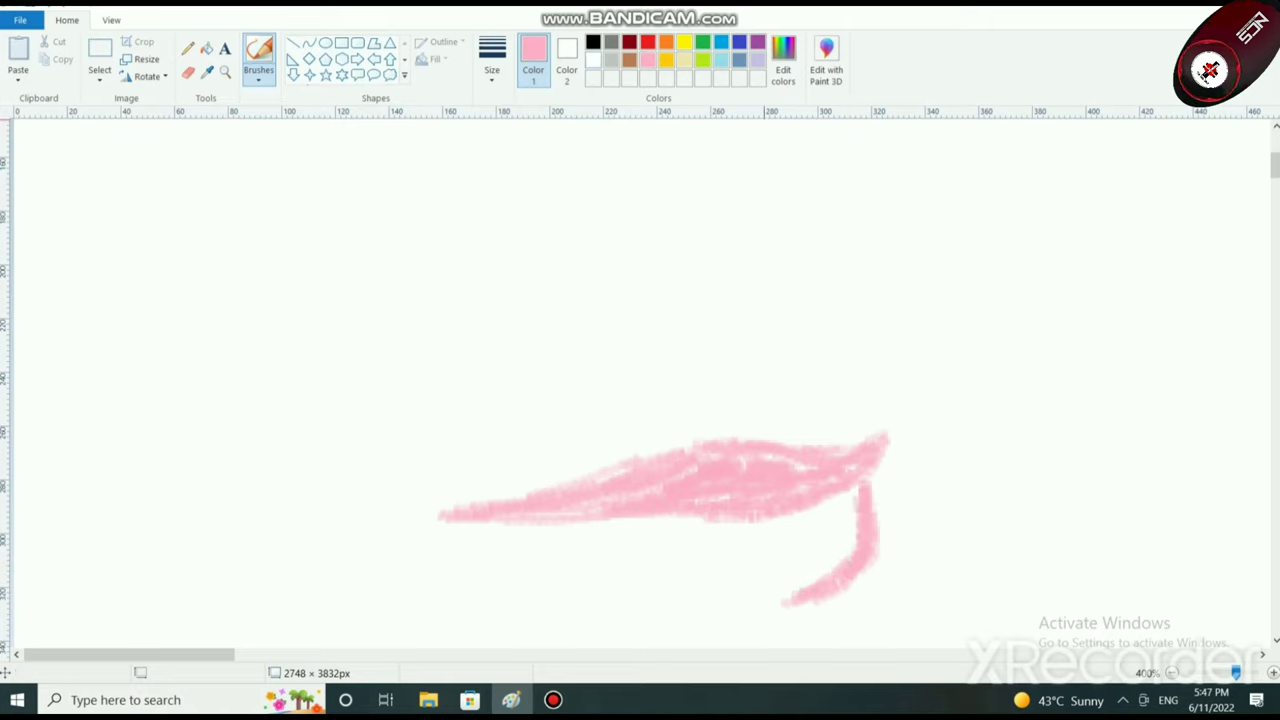
{"action": "left_click", "coordinate": [593, 60]}
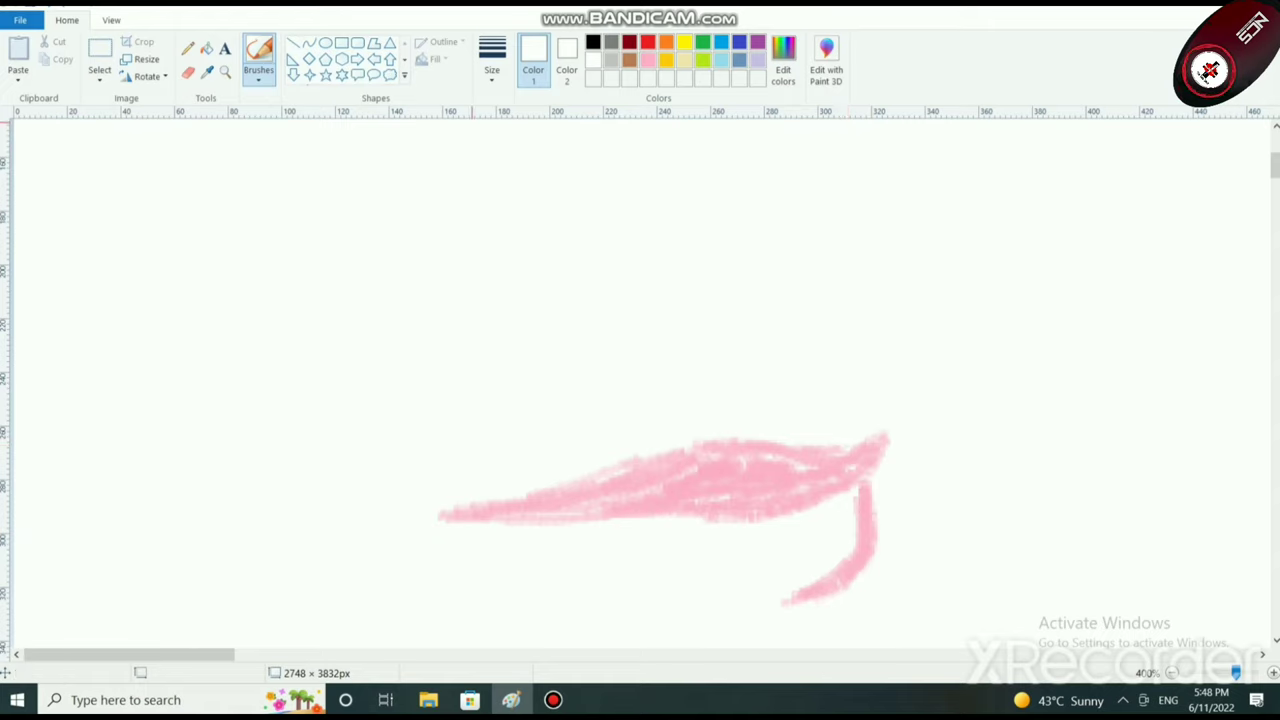
{"action": "left_click", "coordinate": [648, 60]}
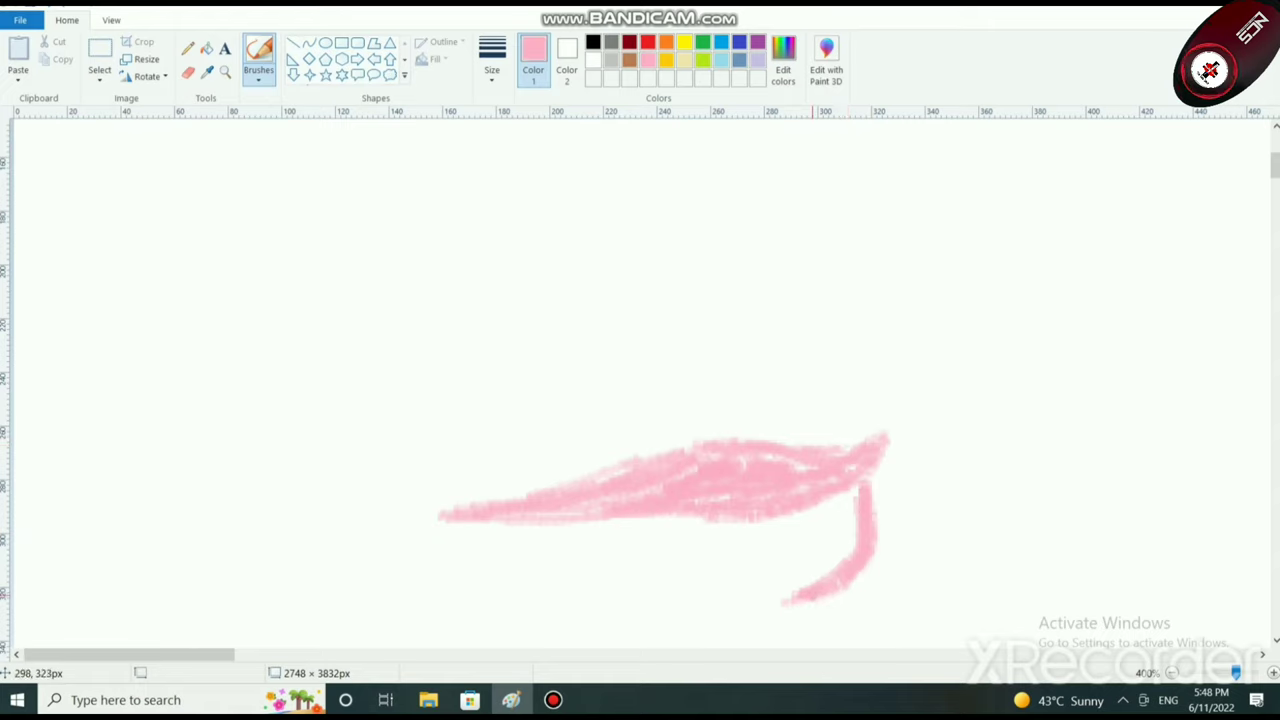
{"action": "mouse_move", "coordinate": [806, 598]}
{"action": "left_mouse_down"}
{"action": "mouse_move", "coordinate": [740, 606]}
{"action": "mouse_move", "coordinate": [784, 602]}
{"action": "mouse_move", "coordinate": [754, 610]}
{"action": "mouse_move", "coordinate": [808, 598]}
{"action": "mouse_move", "coordinate": [686, 600]}
{"action": "mouse_move", "coordinate": [654, 584]}
{"action": "left_mouse_up"}
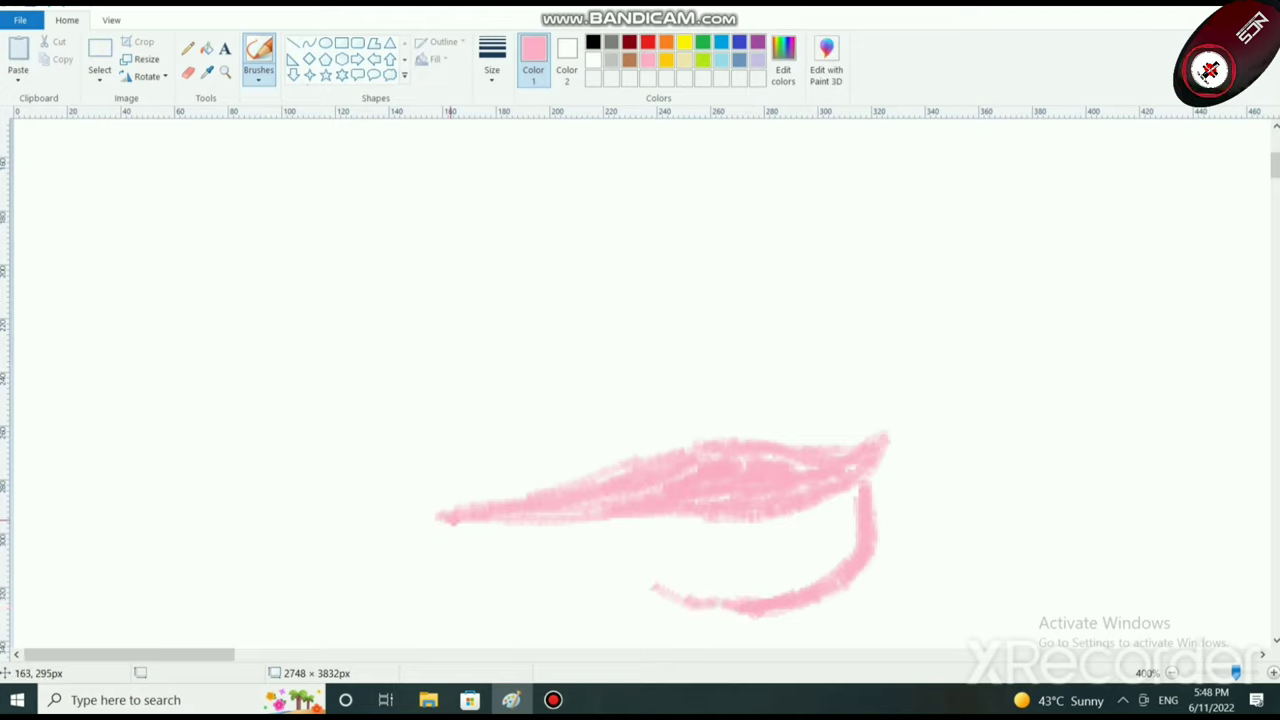
{"action": "left_click_drag", "start_coordinate": [450, 516], "coordinate": [730, 605]}
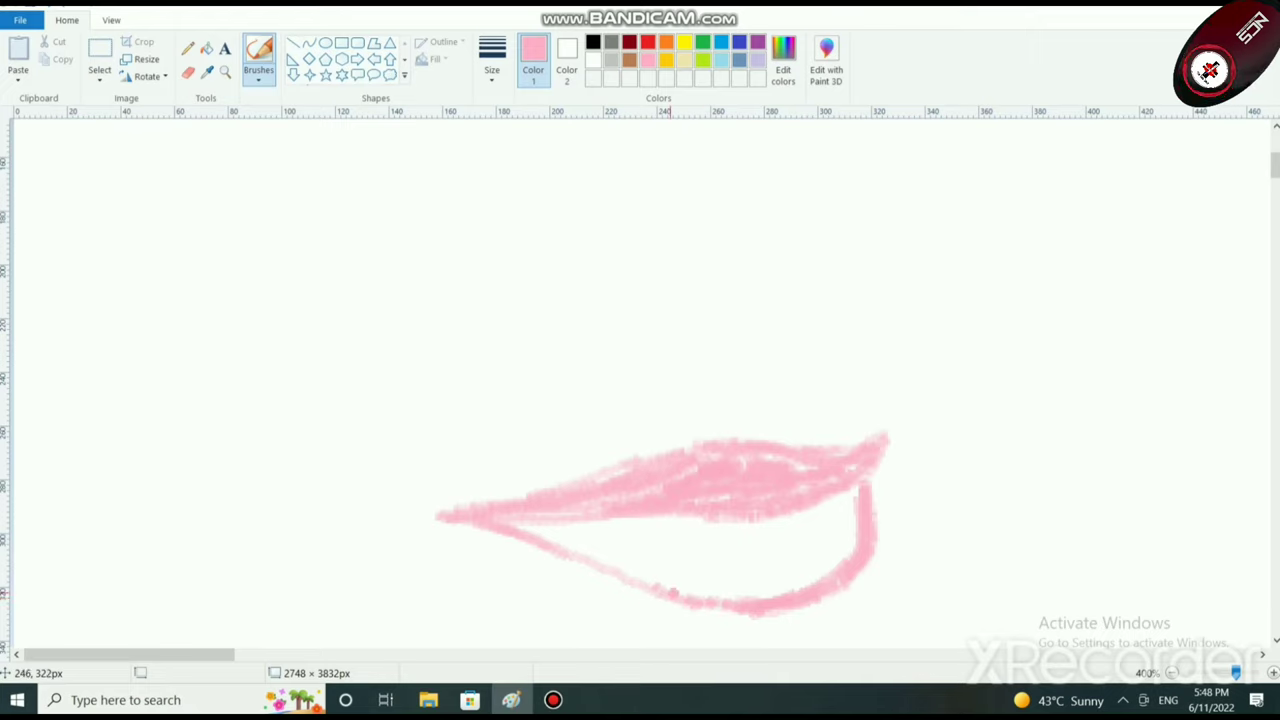
{"action": "mouse_move", "coordinate": [700, 609]}
{"action": "left_mouse_down"}
{"action": "mouse_move", "coordinate": [742, 617]}
{"action": "mouse_move", "coordinate": [707, 612]}
{"action": "left_mouse_up"}
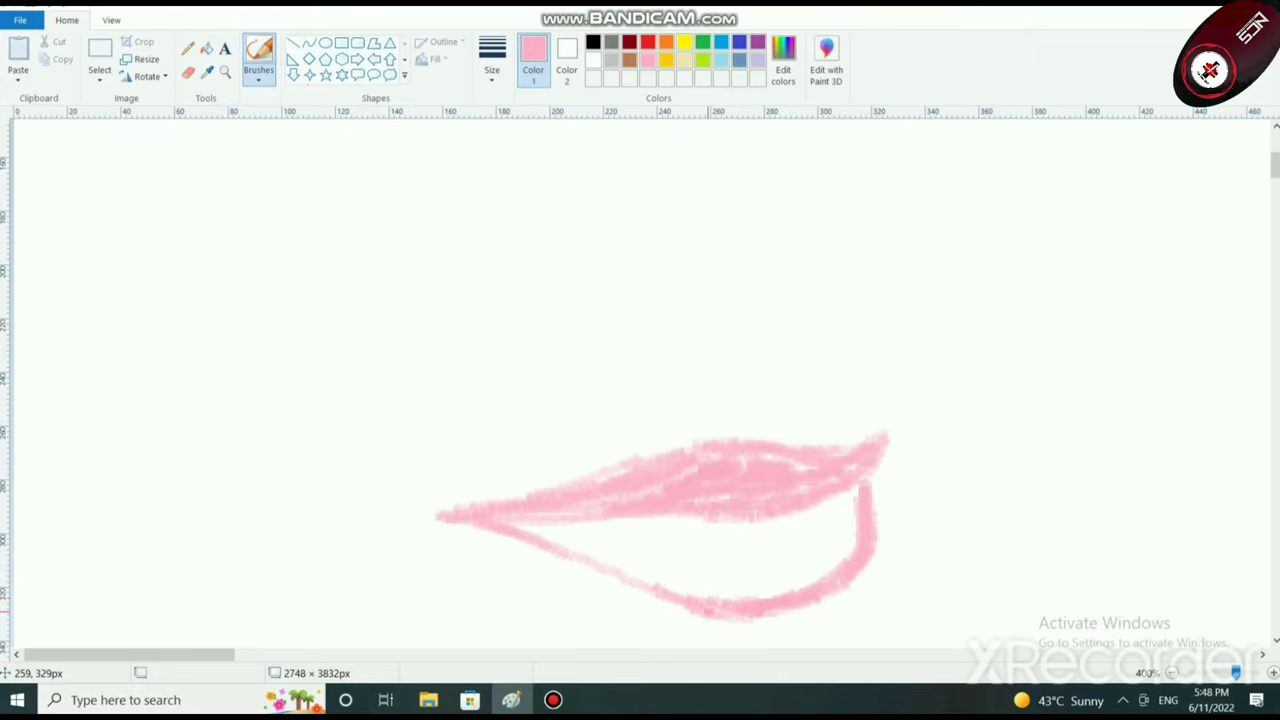
{"action": "mouse_move", "coordinate": [871, 590]}
{"action": "left_mouse_down"}
{"action": "mouse_move", "coordinate": [725, 555]}
{"action": "mouse_move", "coordinate": [740, 548]}
{"action": "mouse_move", "coordinate": [632, 566]}
{"action": "mouse_move", "coordinate": [563, 534]}
{"action": "mouse_move", "coordinate": [620, 545]}
{"action": "mouse_move", "coordinate": [655, 540]}
{"action": "mouse_move", "coordinate": [615, 527]}
{"action": "mouse_move", "coordinate": [763, 526]}
{"action": "mouse_move", "coordinate": [845, 497]}
{"action": "mouse_move", "coordinate": [815, 522]}
{"action": "mouse_move", "coordinate": [840, 548]}
{"action": "mouse_move", "coordinate": [857, 520]}
{"action": "mouse_move", "coordinate": [700, 590]}
{"action": "mouse_move", "coordinate": [800, 578]}
{"action": "mouse_move", "coordinate": [530, 518]}
{"action": "mouse_move", "coordinate": [745, 600]}
{"action": "mouse_move", "coordinate": [565, 545]}
{"action": "mouse_move", "coordinate": [790, 526]}
{"action": "mouse_move", "coordinate": [805, 550]}
{"action": "mouse_move", "coordinate": [864, 497]}
{"action": "left_mouse_up"}
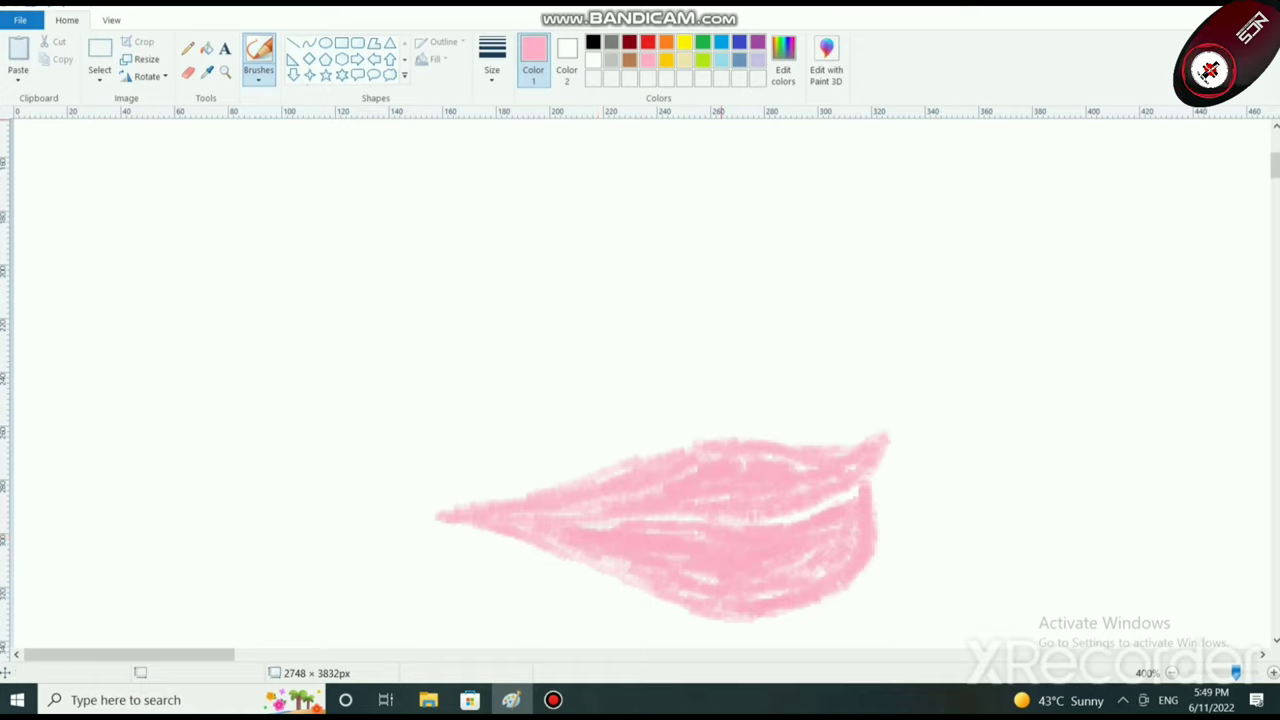
Step: Adjust the brush size and paint a wavy black parting line between the lips from corner to corner
{"action": "left_click", "coordinate": [593, 41]}
{"action": "left_click", "coordinate": [491, 60]}
{"action": "left_click", "coordinate": [530, 140]}
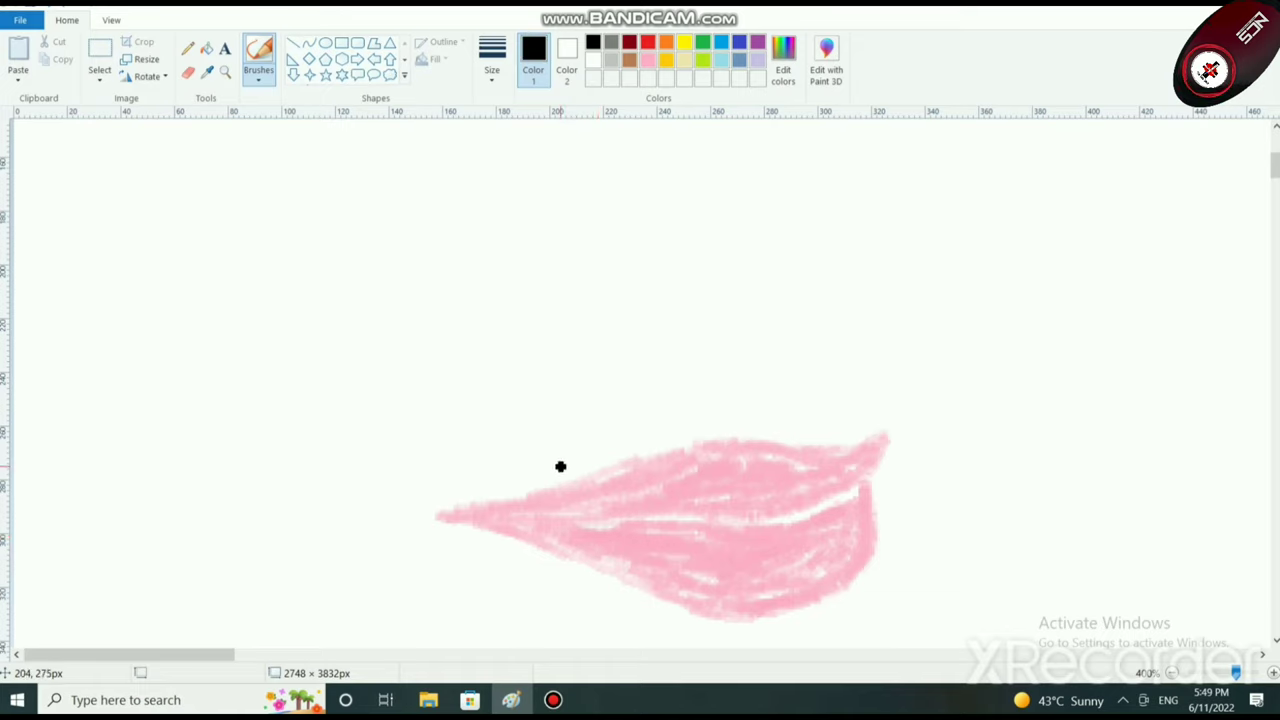
{"action": "mouse_move", "coordinate": [434, 515]}
{"action": "left_mouse_down"}
{"action": "mouse_move", "coordinate": [590, 523]}
{"action": "mouse_move", "coordinate": [569, 518]}
{"action": "mouse_move", "coordinate": [622, 515]}
{"action": "mouse_move", "coordinate": [531, 523]}
{"action": "mouse_move", "coordinate": [603, 513]}
{"action": "mouse_move", "coordinate": [528, 512]}
{"action": "mouse_move", "coordinate": [644, 504]}
{"action": "mouse_move", "coordinate": [636, 517]}
{"action": "mouse_move", "coordinate": [625, 514]}
{"action": "mouse_move", "coordinate": [671, 507]}
{"action": "mouse_move", "coordinate": [625, 512]}
{"action": "mouse_move", "coordinate": [674, 502]}
{"action": "mouse_move", "coordinate": [664, 505]}
{"action": "mouse_move", "coordinate": [769, 523]}
{"action": "mouse_move", "coordinate": [679, 504]}
{"action": "mouse_move", "coordinate": [757, 518]}
{"action": "mouse_move", "coordinate": [789, 513]}
{"action": "mouse_move", "coordinate": [706, 513]}
{"action": "mouse_move", "coordinate": [787, 515]}
{"action": "mouse_move", "coordinate": [848, 489]}
{"action": "mouse_move", "coordinate": [834, 510]}
{"action": "mouse_move", "coordinate": [664, 507]}
{"action": "mouse_move", "coordinate": [742, 525]}
{"action": "mouse_move", "coordinate": [676, 503]}
{"action": "mouse_move", "coordinate": [690, 498]}
{"action": "mouse_move", "coordinate": [638, 505]}
{"action": "mouse_move", "coordinate": [789, 519]}
{"action": "mouse_move", "coordinate": [863, 491]}
{"action": "mouse_move", "coordinate": [840, 493]}
{"action": "mouse_move", "coordinate": [883, 437]}
{"action": "left_mouse_up"}
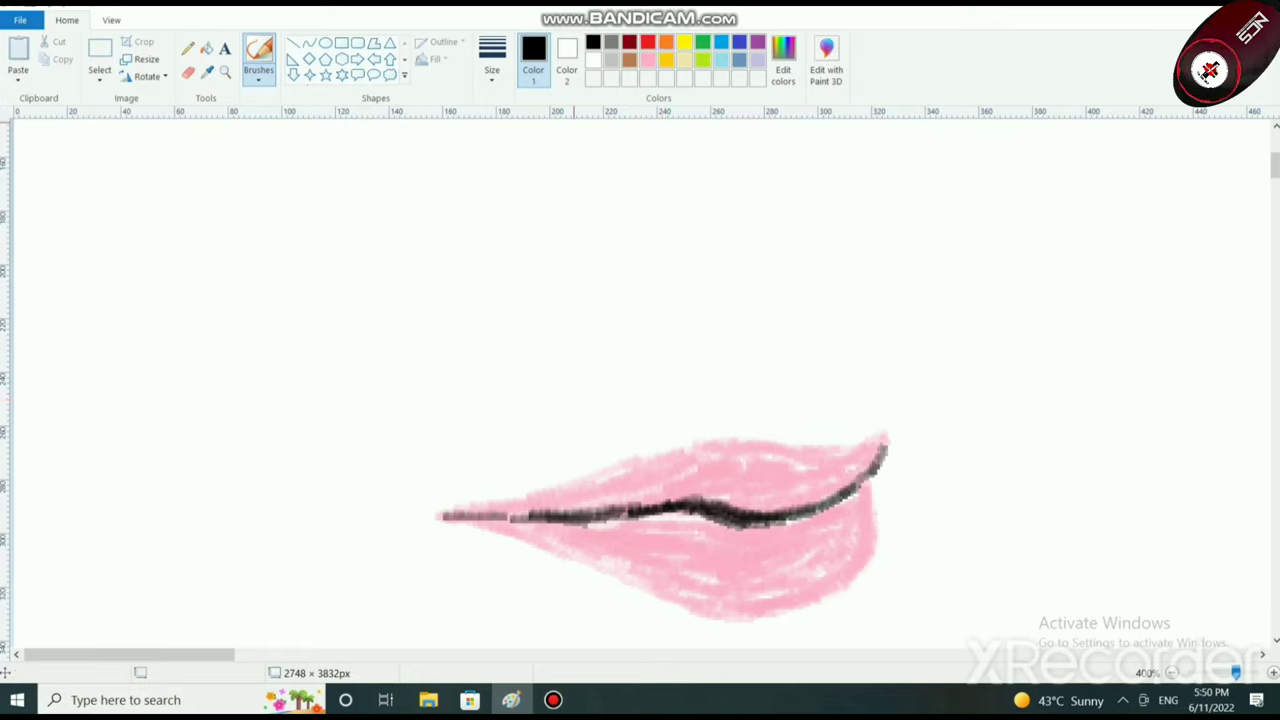
{"action": "left_click", "coordinate": [666, 42]}
{"action": "mouse_move", "coordinate": [675, 594]}
{"action": "left_mouse_down"}
{"action": "mouse_move", "coordinate": [679, 580]}
{"action": "mouse_move", "coordinate": [711, 580]}
{"action": "left_mouse_up"}
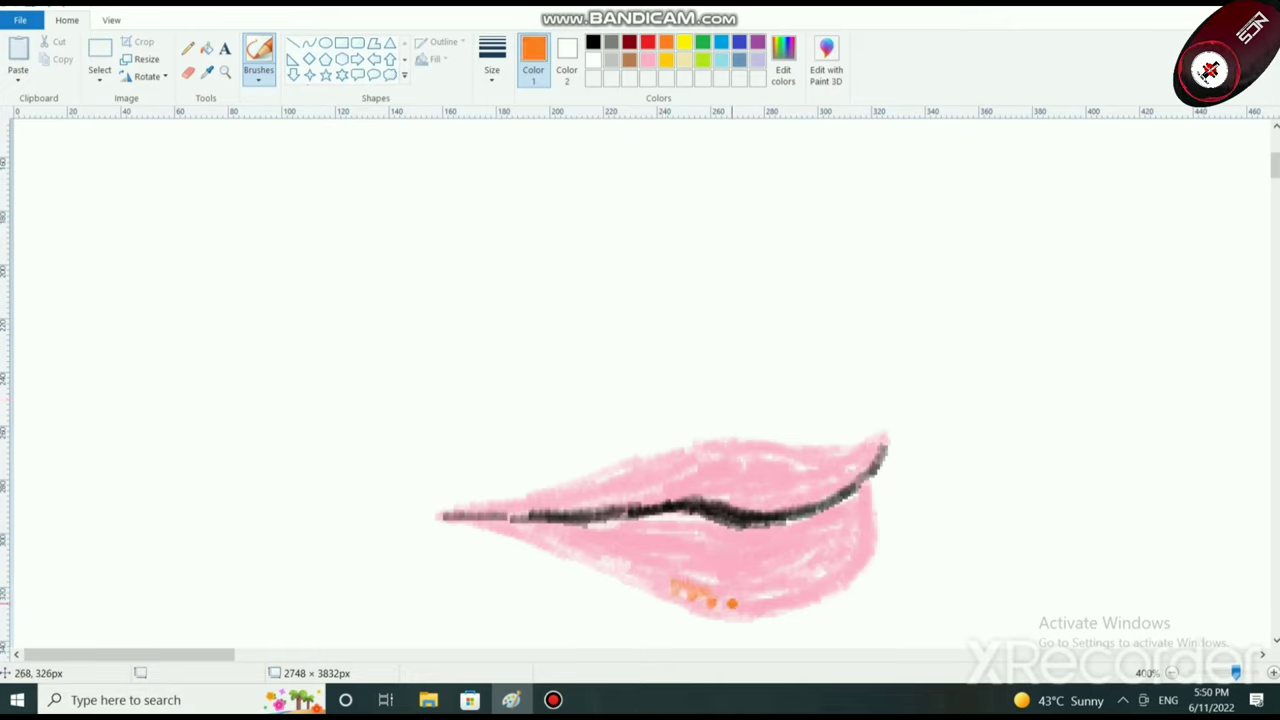
{"action": "left_click", "coordinate": [783, 62]}
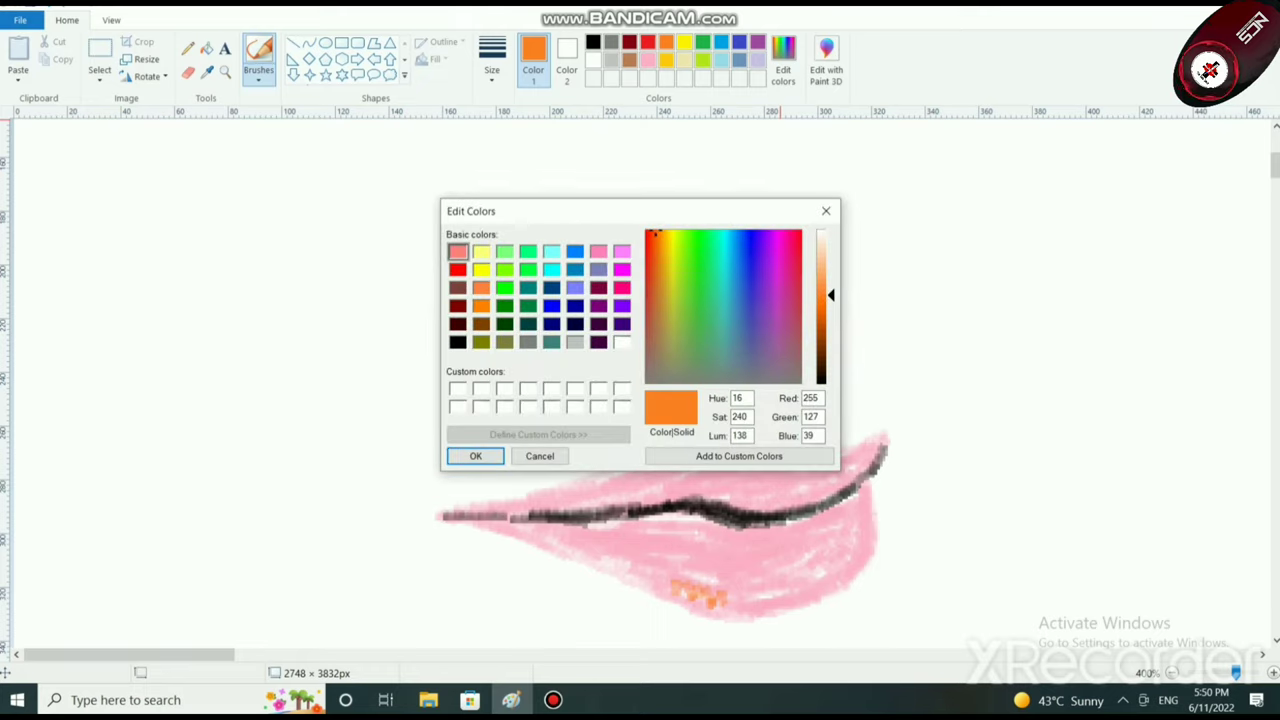
{"action": "left_click", "coordinate": [545, 456]}
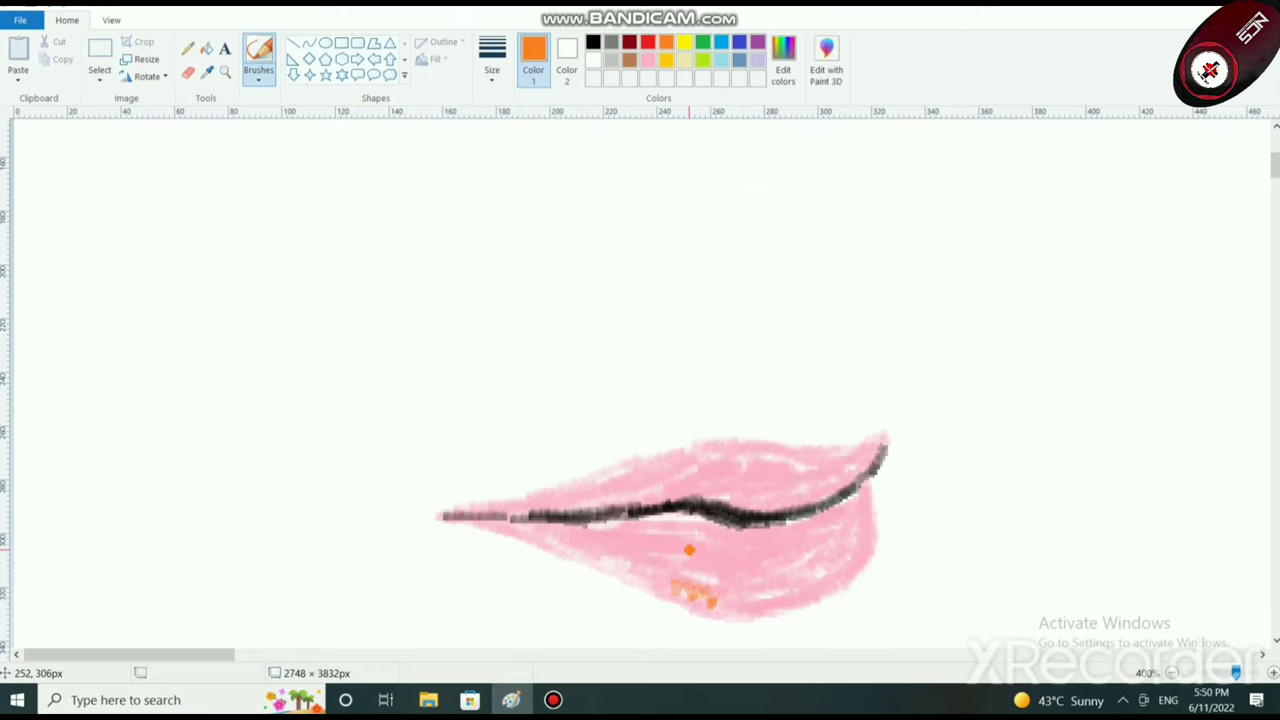
{"action": "key", "text": "ctrl+z"}
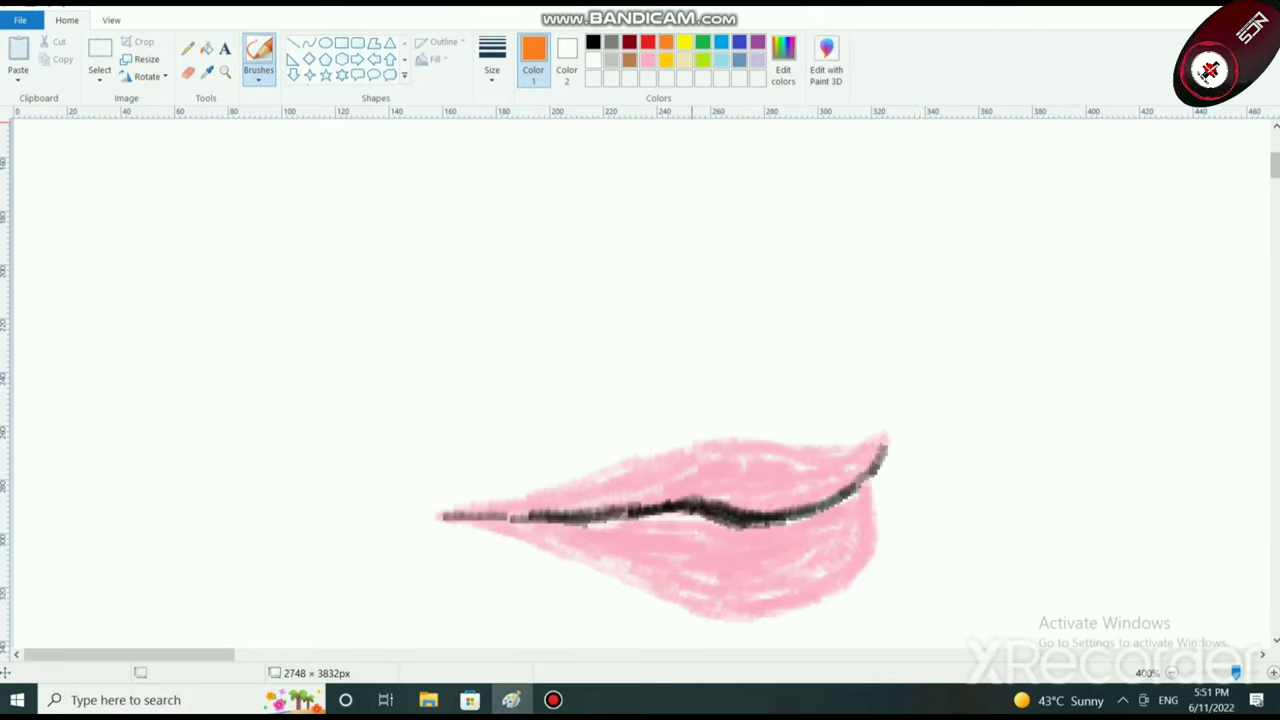
Step: Mix a lighter salmon tint of red and shade the lower edge of the lower lip with it
{"action": "left_click", "coordinate": [648, 42]}
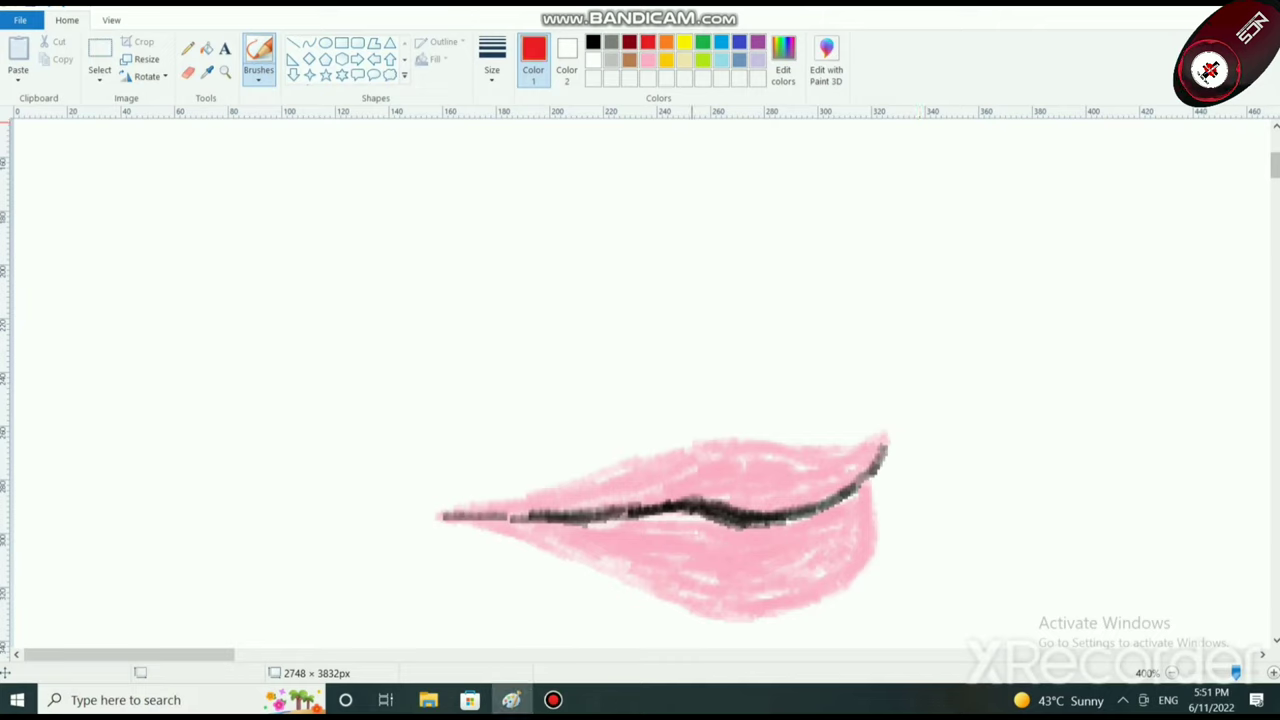
{"action": "left_click", "coordinate": [783, 62]}
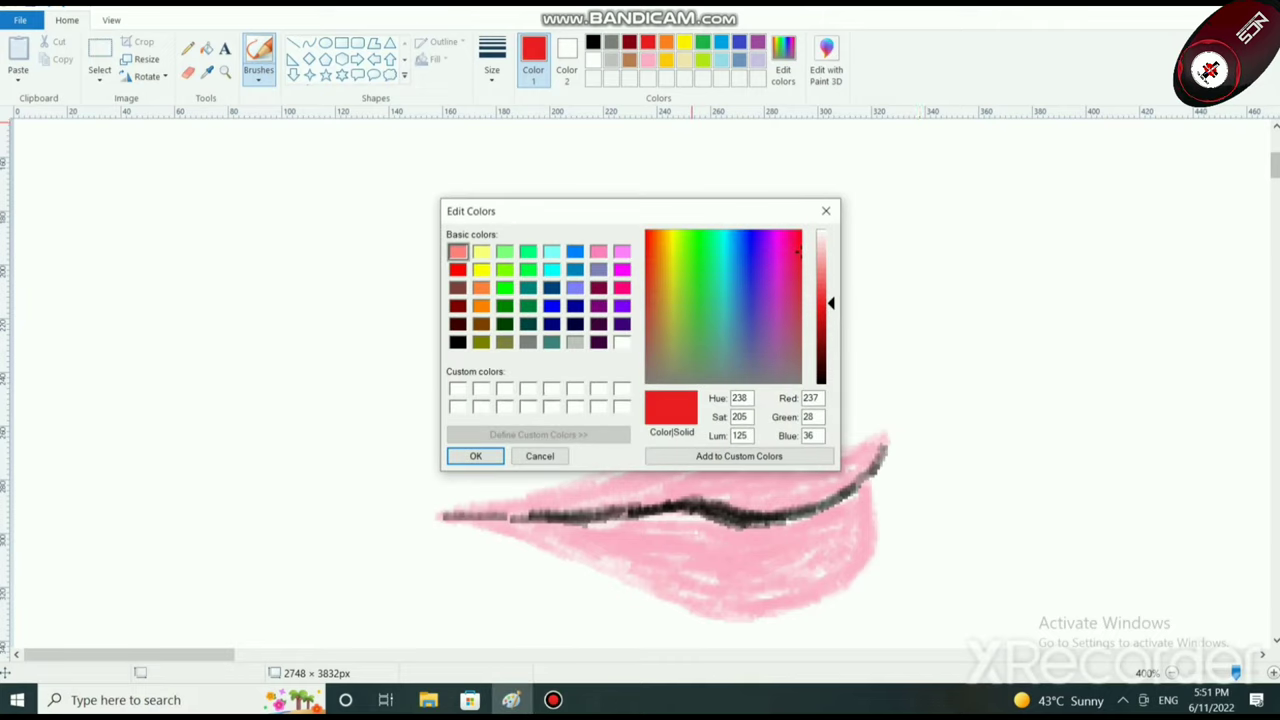
{"action": "left_click_drag", "start_coordinate": [830, 303], "coordinate": [830, 269]}
{"action": "left_click", "coordinate": [484, 454]}
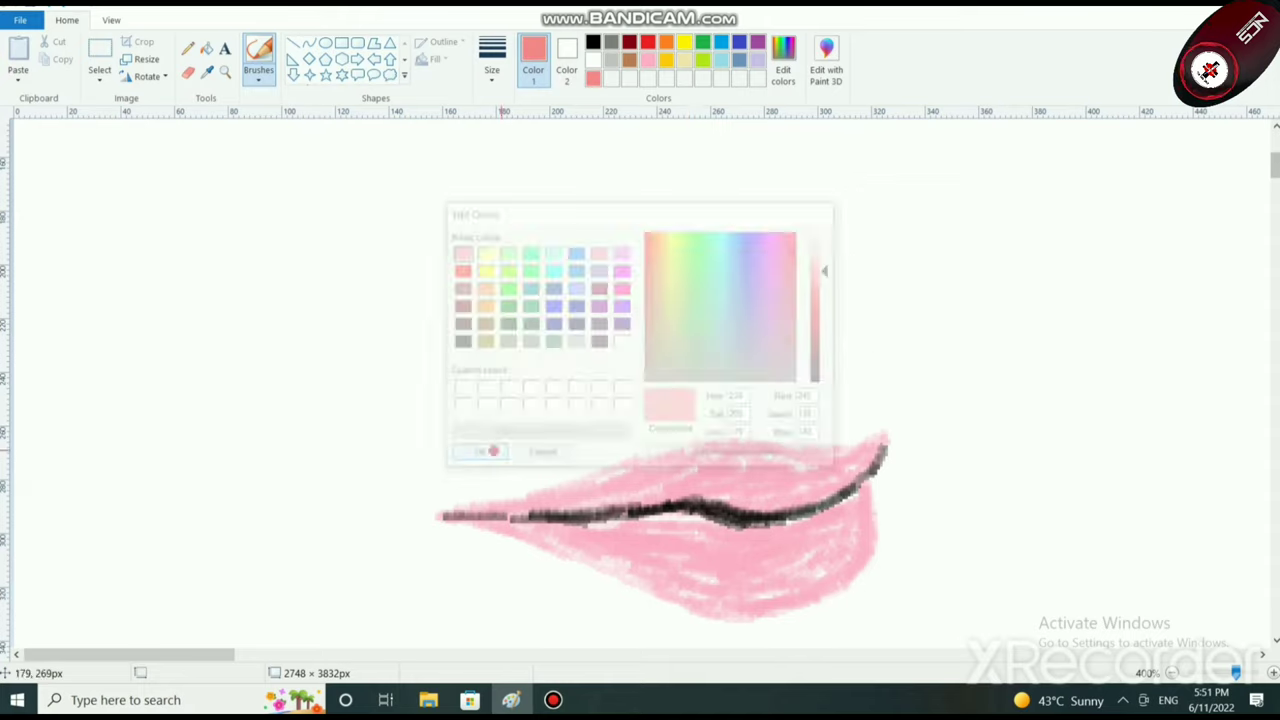
{"action": "mouse_move", "coordinate": [698, 583]}
{"action": "left_mouse_down"}
{"action": "mouse_move", "coordinate": [762, 609]}
{"action": "mouse_move", "coordinate": [795, 582]}
{"action": "mouse_move", "coordinate": [772, 569]}
{"action": "mouse_move", "coordinate": [665, 584]}
{"action": "mouse_move", "coordinate": [542, 522]}
{"action": "mouse_move", "coordinate": [687, 577]}
{"action": "mouse_move", "coordinate": [714, 608]}
{"action": "mouse_move", "coordinate": [727, 604]}
{"action": "mouse_move", "coordinate": [716, 609]}
{"action": "mouse_move", "coordinate": [789, 606]}
{"action": "mouse_move", "coordinate": [727, 614]}
{"action": "mouse_move", "coordinate": [695, 593]}
{"action": "mouse_move", "coordinate": [682, 600]}
{"action": "mouse_move", "coordinate": [674, 577]}
{"action": "mouse_move", "coordinate": [703, 611]}
{"action": "mouse_move", "coordinate": [751, 610]}
{"action": "mouse_move", "coordinate": [651, 568]}
{"action": "mouse_move", "coordinate": [637, 576]}
{"action": "mouse_move", "coordinate": [628, 560]}
{"action": "mouse_move", "coordinate": [646, 584]}
{"action": "mouse_move", "coordinate": [708, 603]}
{"action": "left_mouse_up"}
Step: Deepen the lower lip's bottom edge with pure red and add a short red stroke just above the black parting line
{"action": "left_click", "coordinate": [647, 42]}
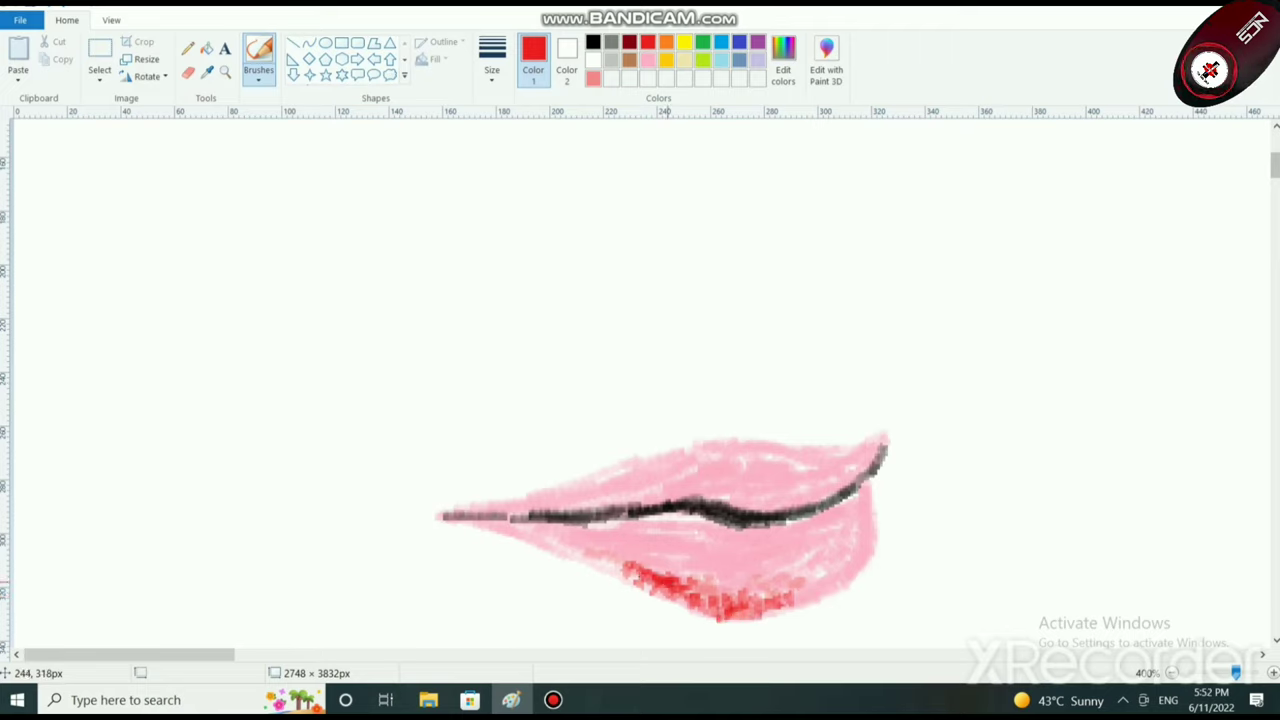
{"action": "mouse_move", "coordinate": [667, 575]}
{"action": "left_mouse_down"}
{"action": "mouse_move", "coordinate": [740, 605]}
{"action": "mouse_move", "coordinate": [621, 572]}
{"action": "left_mouse_up"}
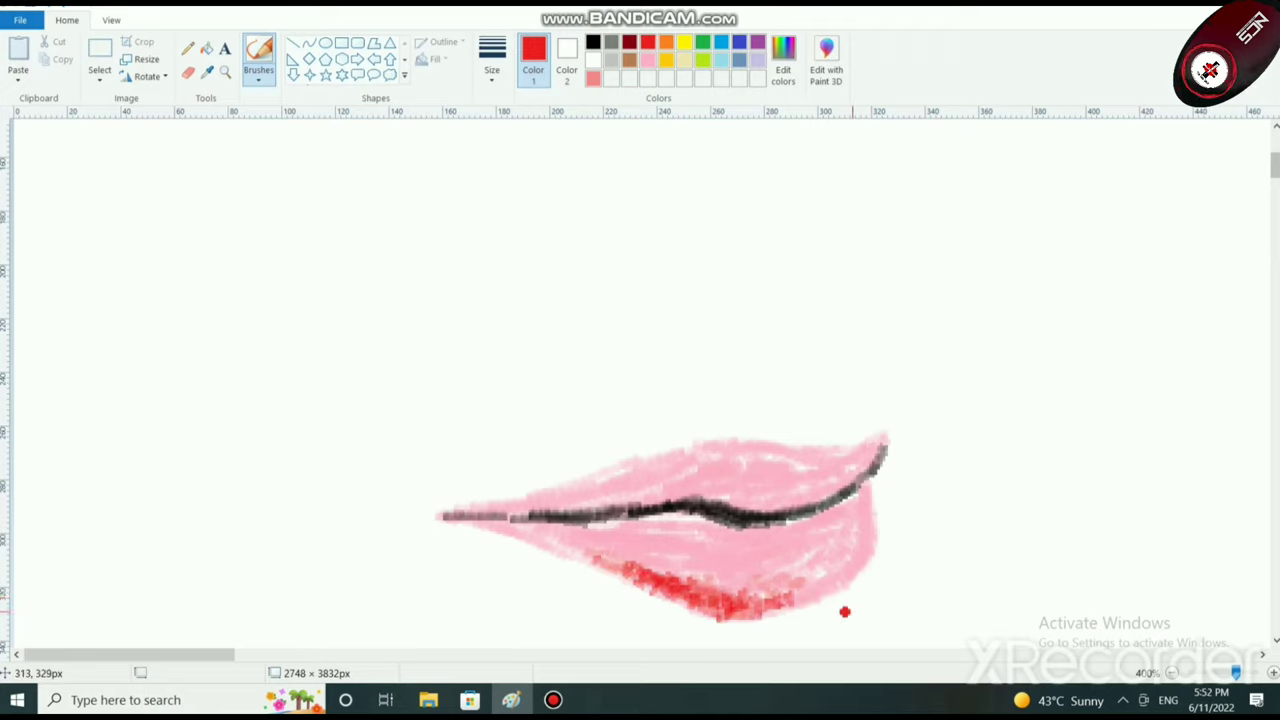
{"action": "left_click_drag", "start_coordinate": [711, 498], "coordinate": [769, 504]}
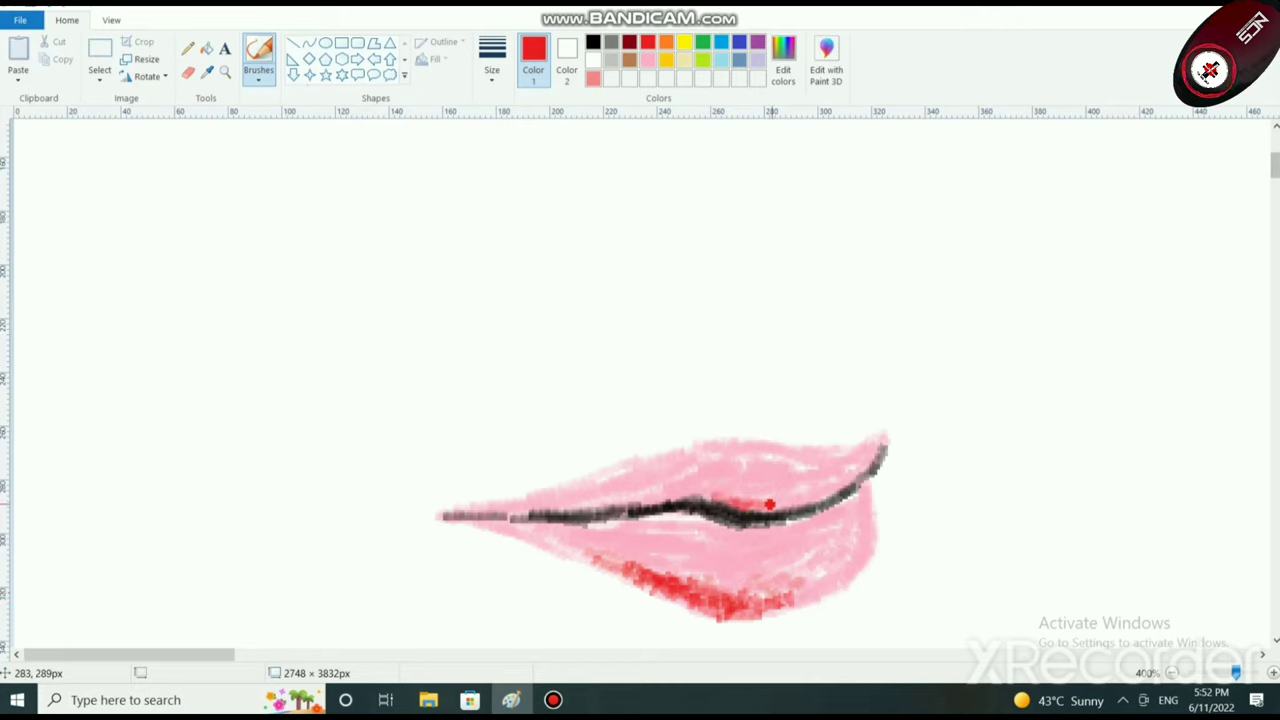
Step: Mix a lighter red with luminosity 156 (RGB 242, 89, 97) and paint over the lower lip with it
{"action": "left_click", "coordinate": [783, 70]}
{"action": "left_click_drag", "start_coordinate": [822, 307], "coordinate": [822, 285]}
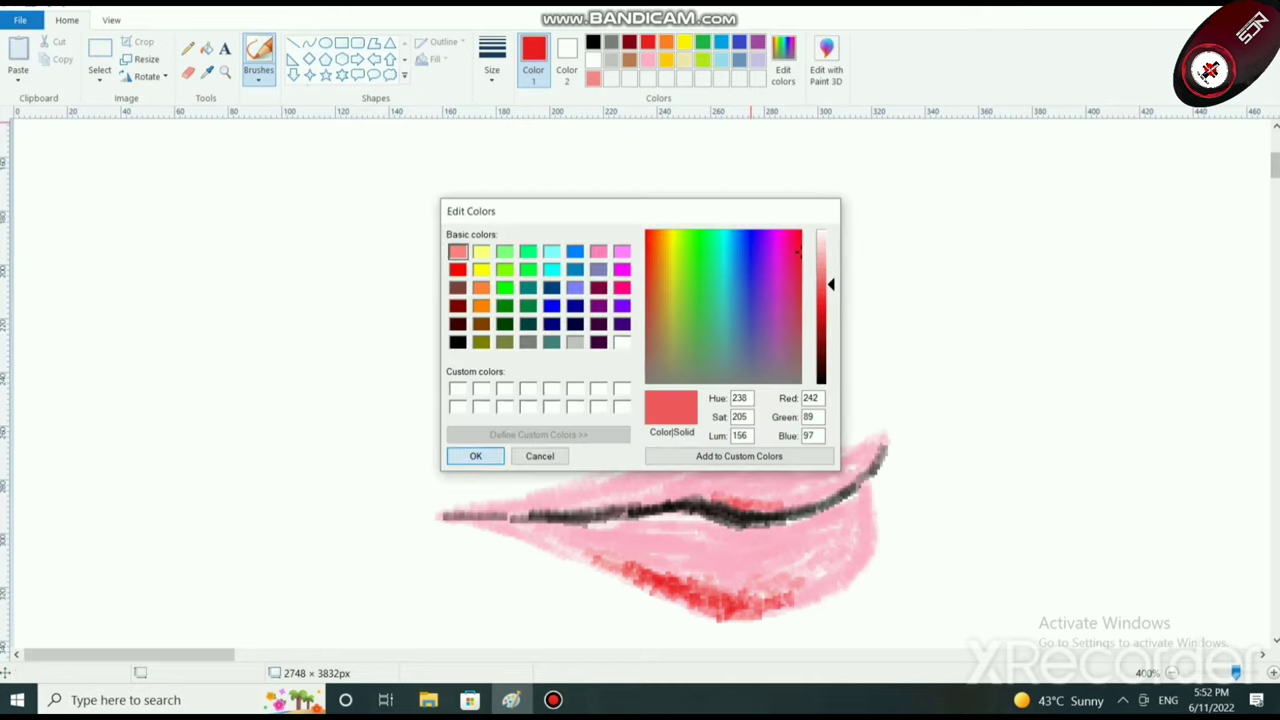
{"action": "left_click", "coordinate": [475, 456]}
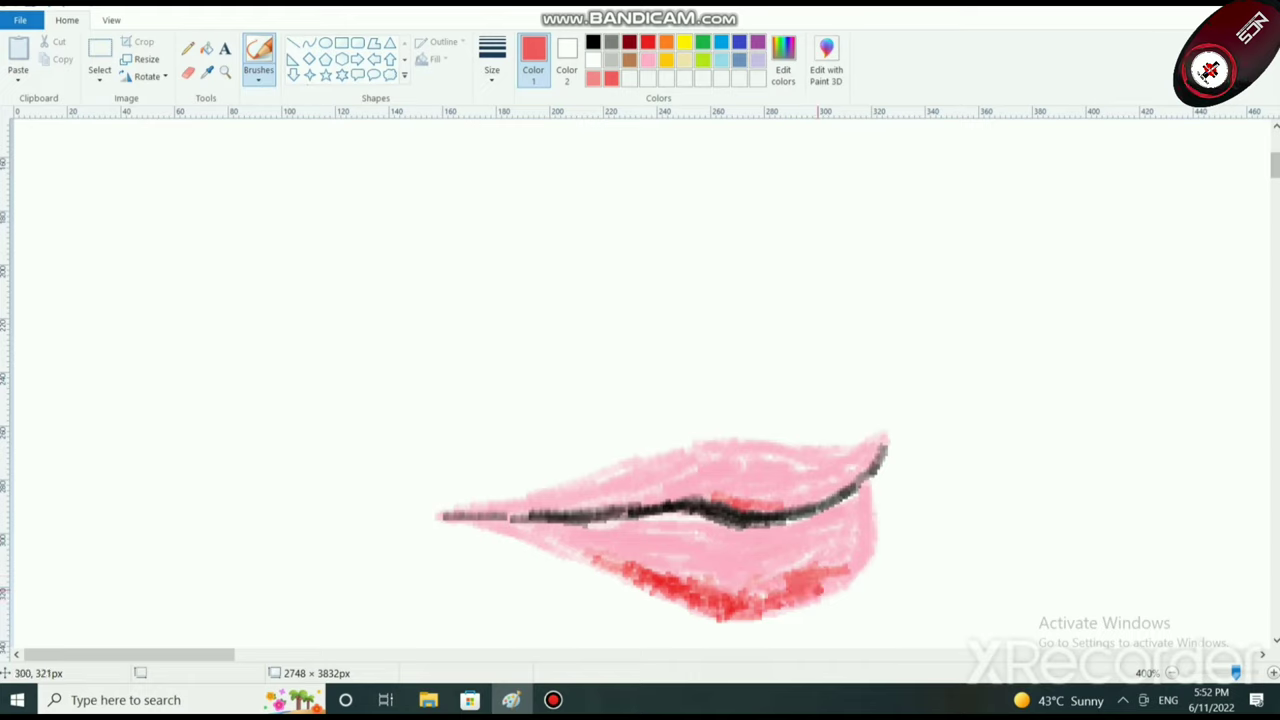
{"action": "left_click_drag", "start_coordinate": [748, 606], "coordinate": [812, 591]}
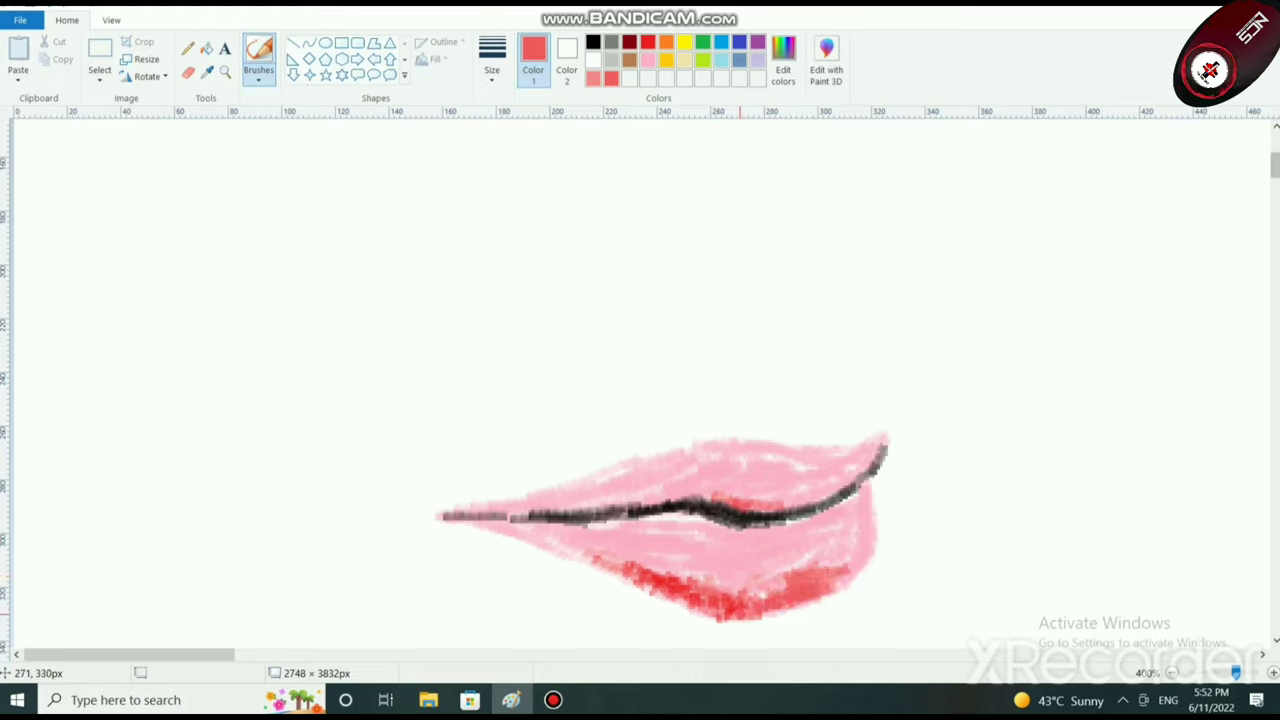
{"action": "mouse_move", "coordinate": [740, 614]}
{"action": "left_mouse_down"}
{"action": "mouse_move", "coordinate": [794, 598]}
{"action": "mouse_move", "coordinate": [786, 575]}
{"action": "mouse_move", "coordinate": [810, 556]}
{"action": "mouse_move", "coordinate": [761, 573]}
{"action": "mouse_move", "coordinate": [670, 562]}
{"action": "mouse_move", "coordinate": [640, 575]}
{"action": "mouse_move", "coordinate": [737, 578]}
{"action": "left_mouse_up"}
{"action": "mouse_move", "coordinate": [655, 550]}
{"action": "left_mouse_down"}
{"action": "mouse_move", "coordinate": [520, 535]}
{"action": "mouse_move", "coordinate": [685, 552]}
{"action": "mouse_move", "coordinate": [660, 532]}
{"action": "mouse_move", "coordinate": [770, 552]}
{"action": "mouse_move", "coordinate": [636, 512]}
{"action": "mouse_move", "coordinate": [715, 530]}
{"action": "mouse_move", "coordinate": [636, 518]}
{"action": "mouse_move", "coordinate": [700, 550]}
{"action": "mouse_move", "coordinate": [790, 545]}
{"action": "mouse_move", "coordinate": [730, 532]}
{"action": "mouse_move", "coordinate": [849, 512]}
{"action": "mouse_move", "coordinate": [740, 528]}
{"action": "mouse_move", "coordinate": [845, 575]}
{"action": "mouse_move", "coordinate": [860, 535]}
{"action": "mouse_move", "coordinate": [828, 555]}
{"action": "mouse_move", "coordinate": [866, 523]}
{"action": "mouse_move", "coordinate": [845, 560]}
{"action": "mouse_move", "coordinate": [729, 490]}
{"action": "left_mouse_up"}
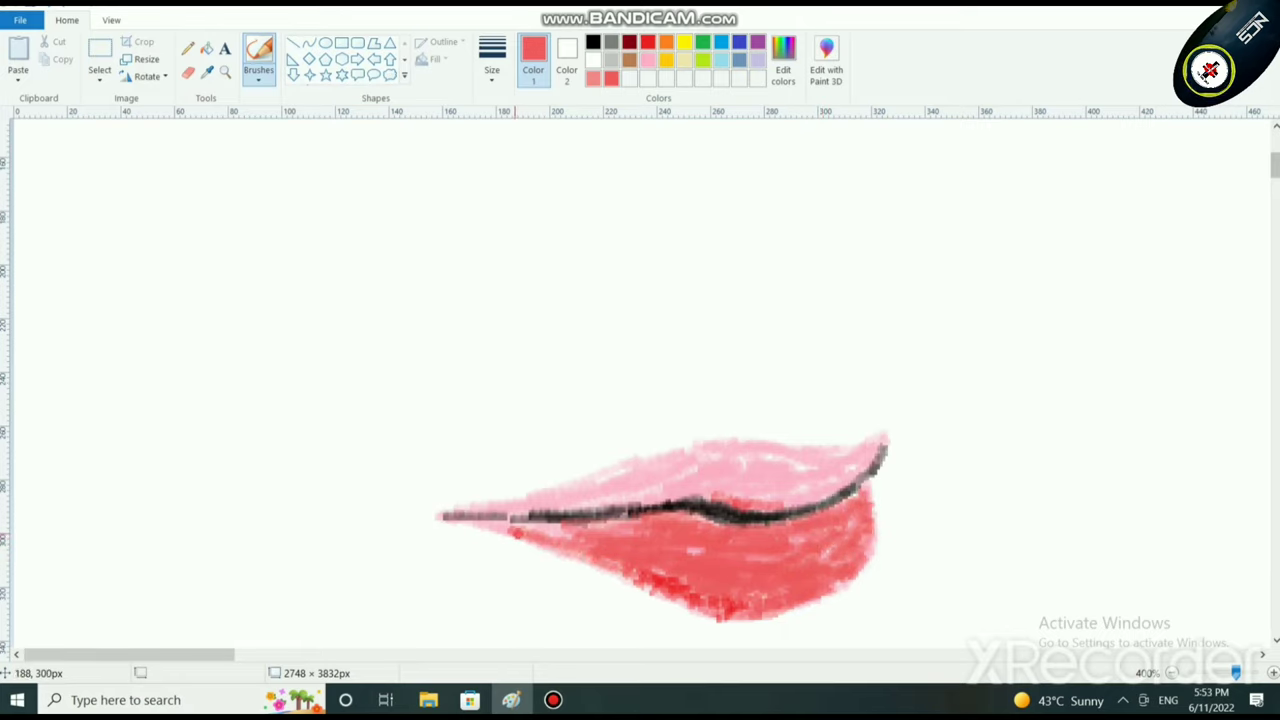
Step: Cover the upper lip with the same light red, leaving a pink rim along its top edge
{"action": "mouse_move", "coordinate": [566, 502]}
{"action": "left_mouse_down"}
{"action": "mouse_move", "coordinate": [689, 471]}
{"action": "mouse_move", "coordinate": [610, 494]}
{"action": "mouse_move", "coordinate": [820, 480]}
{"action": "mouse_move", "coordinate": [750, 505]}
{"action": "mouse_move", "coordinate": [780, 472]}
{"action": "mouse_move", "coordinate": [866, 458]}
{"action": "mouse_move", "coordinate": [828, 483]}
{"action": "mouse_move", "coordinate": [820, 472]}
{"action": "mouse_move", "coordinate": [878, 445]}
{"action": "left_mouse_up"}
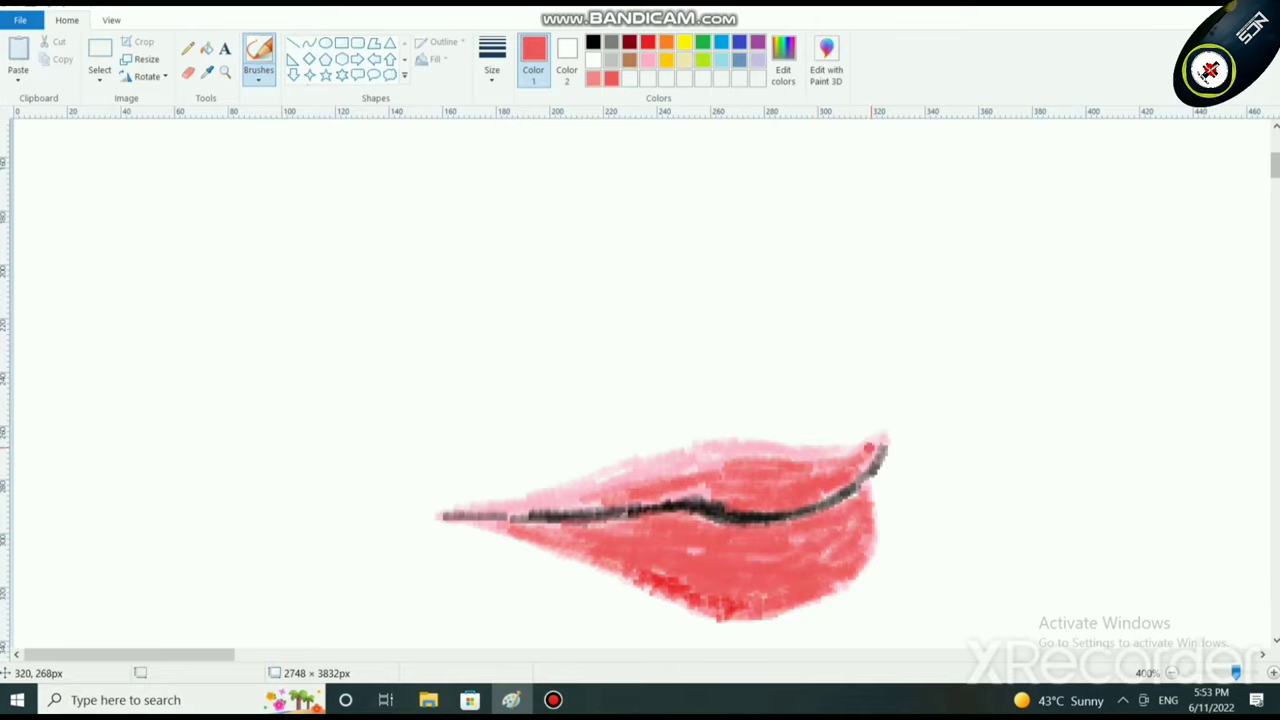
{"action": "mouse_move", "coordinate": [797, 502]}
{"action": "left_mouse_down"}
{"action": "mouse_move", "coordinate": [686, 474]}
{"action": "mouse_move", "coordinate": [676, 505]}
{"action": "mouse_move", "coordinate": [757, 462]}
{"action": "mouse_move", "coordinate": [676, 497]}
{"action": "mouse_move", "coordinate": [487, 510]}
{"action": "mouse_move", "coordinate": [775, 462]}
{"action": "mouse_move", "coordinate": [795, 473]}
{"action": "left_mouse_up"}
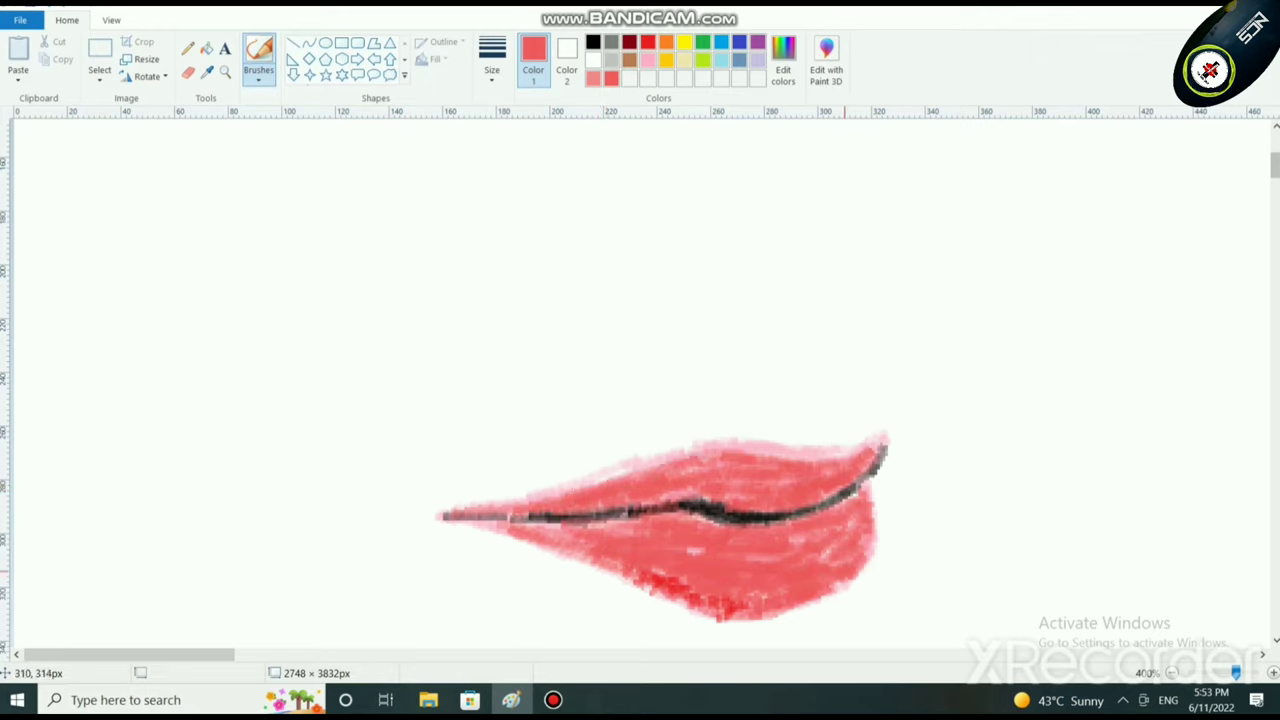
{"action": "mouse_move", "coordinate": [681, 489]}
{"action": "left_mouse_down"}
{"action": "mouse_move", "coordinate": [728, 462]}
{"action": "mouse_move", "coordinate": [763, 481]}
{"action": "left_mouse_up"}
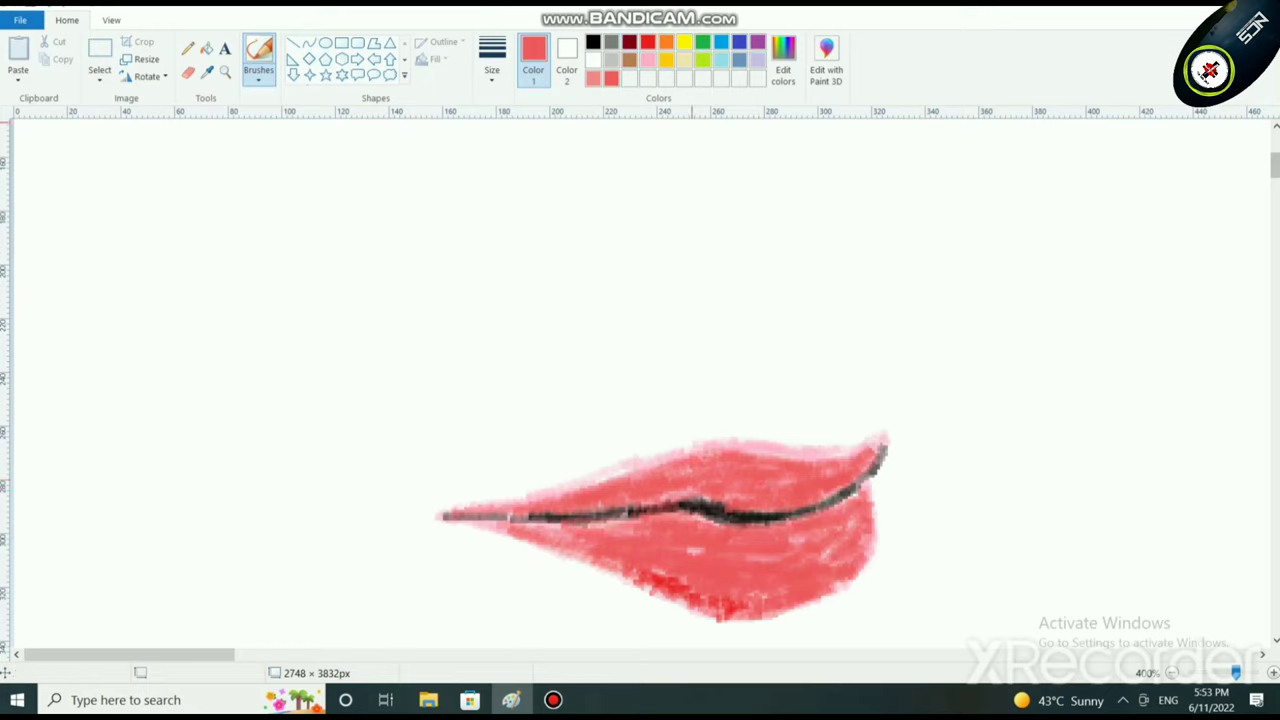
Step: Add pink highlight strokes across the lower lip, from its left part over the centre to the right side
{"action": "left_click", "coordinate": [648, 59]}
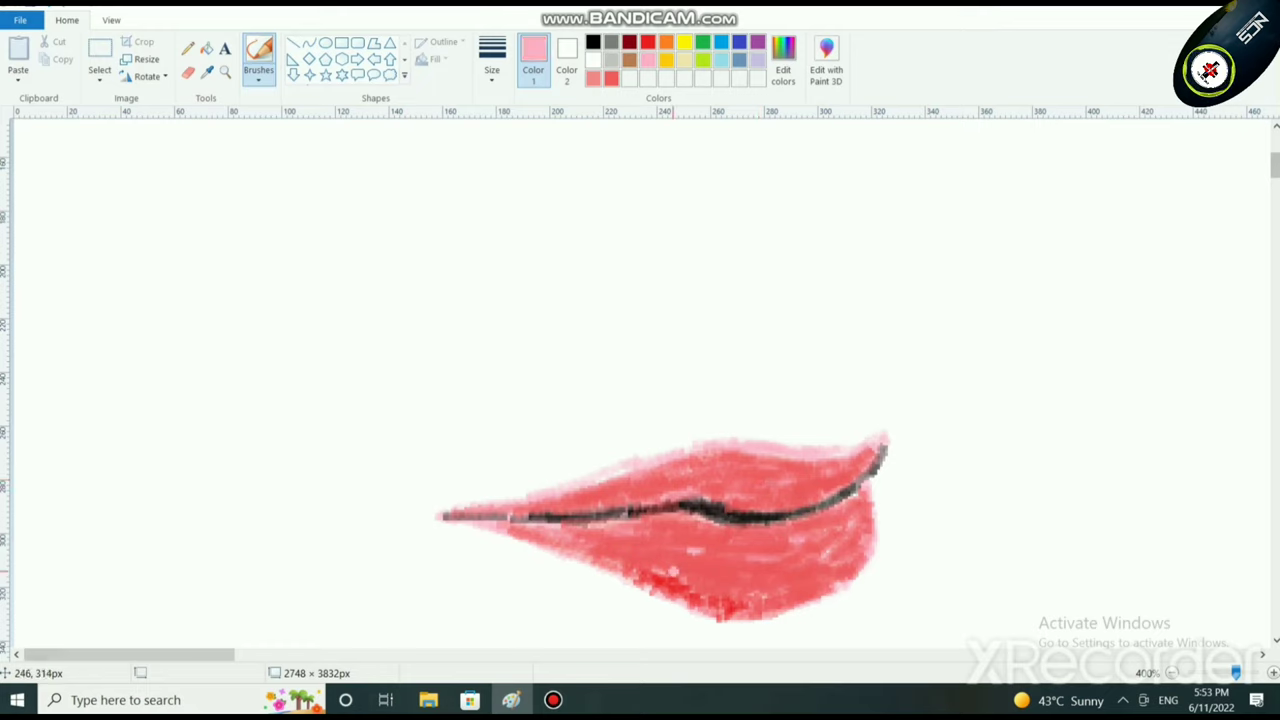
{"action": "mouse_move", "coordinate": [673, 571]}
{"action": "left_mouse_down"}
{"action": "mouse_move", "coordinate": [662, 550]}
{"action": "mouse_move", "coordinate": [646, 561]}
{"action": "mouse_move", "coordinate": [614, 539]}
{"action": "left_mouse_up"}
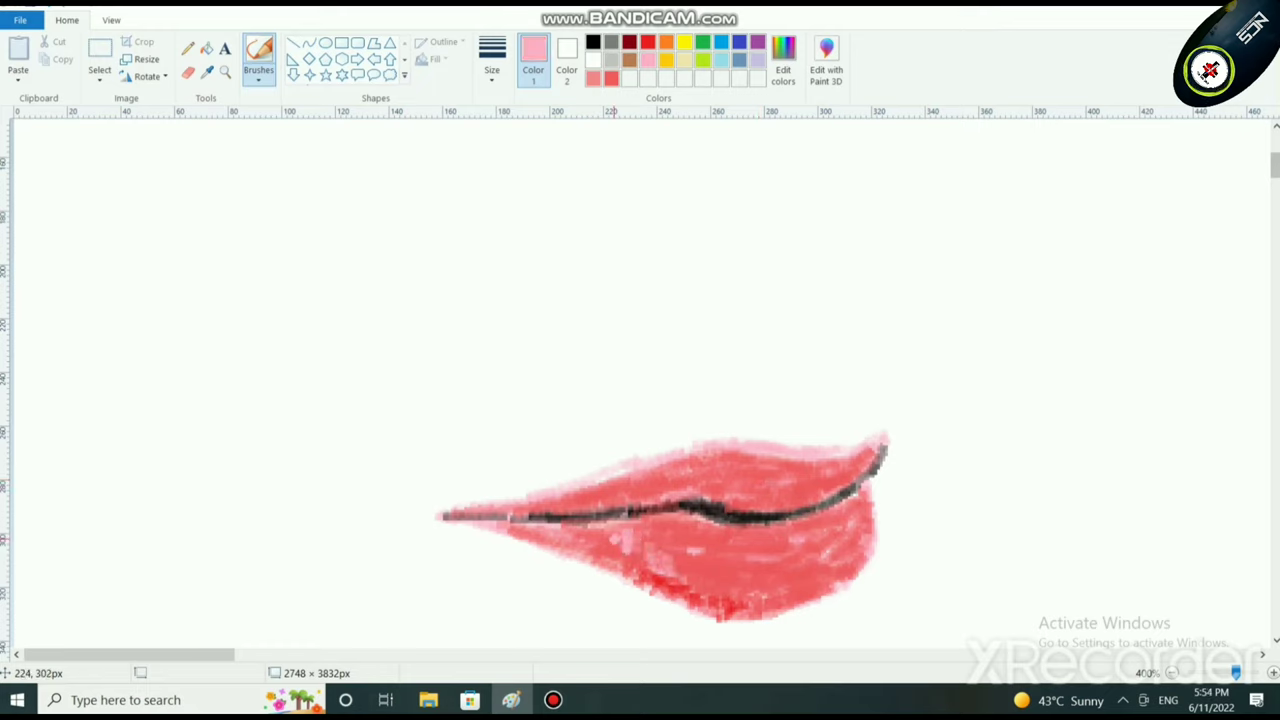
{"action": "mouse_move", "coordinate": [675, 567]}
{"action": "left_mouse_down"}
{"action": "mouse_move", "coordinate": [735, 599]}
{"action": "mouse_move", "coordinate": [702, 566]}
{"action": "mouse_move", "coordinate": [637, 542]}
{"action": "left_mouse_up"}
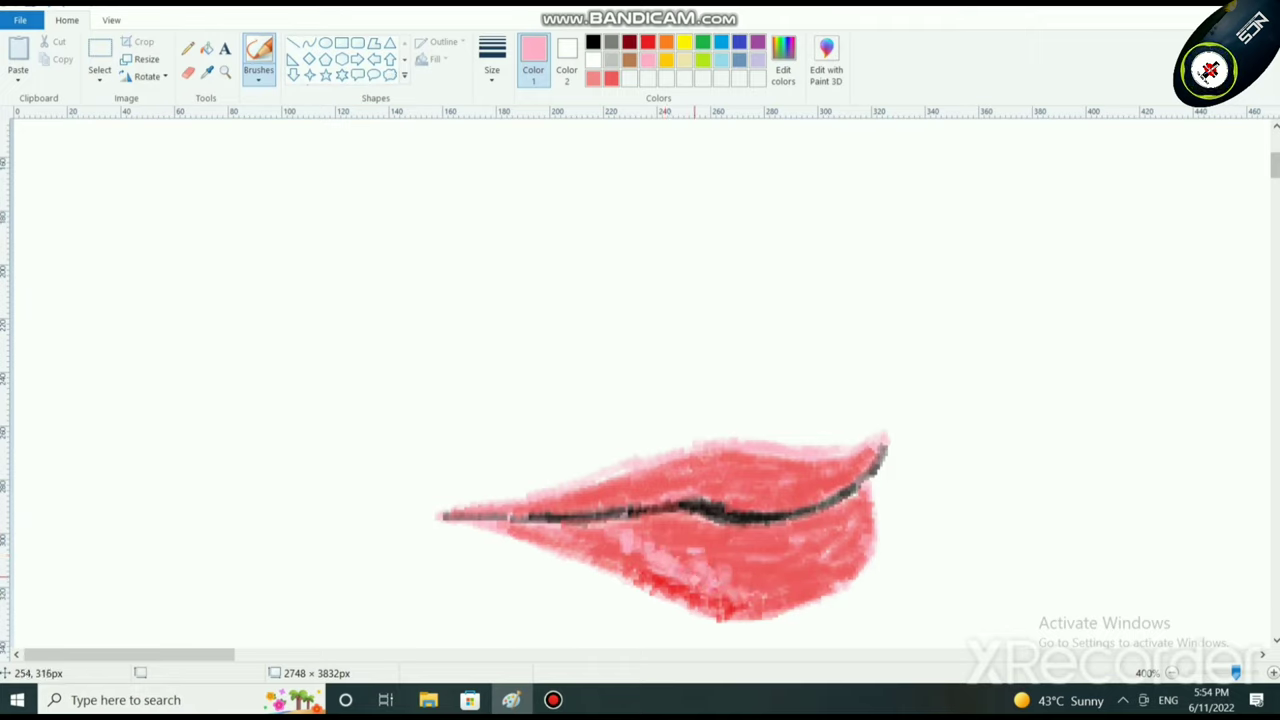
{"action": "mouse_move", "coordinate": [700, 580]}
{"action": "left_mouse_down"}
{"action": "mouse_move", "coordinate": [725, 598]}
{"action": "mouse_move", "coordinate": [596, 524]}
{"action": "mouse_move", "coordinate": [604, 551]}
{"action": "left_mouse_up"}
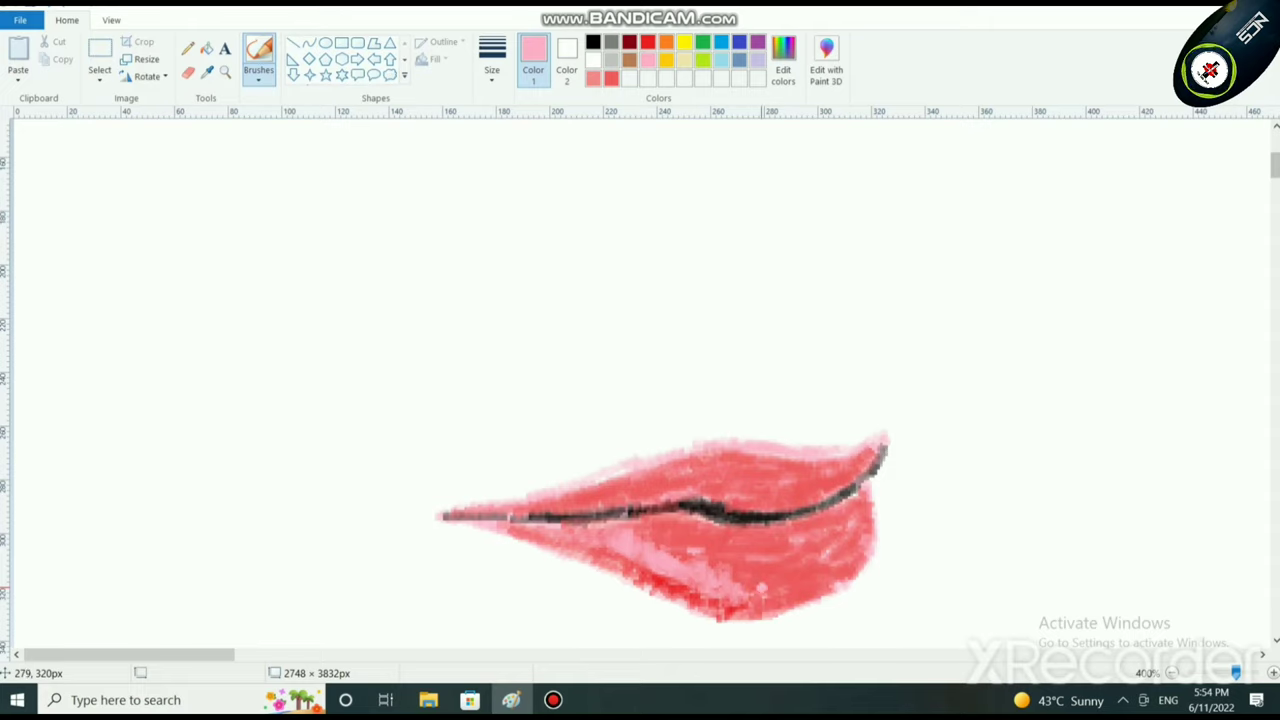
{"action": "mouse_move", "coordinate": [761, 591]}
{"action": "left_mouse_down"}
{"action": "mouse_move", "coordinate": [756, 604]}
{"action": "mouse_move", "coordinate": [748, 546]}
{"action": "mouse_move", "coordinate": [750, 604]}
{"action": "mouse_move", "coordinate": [812, 578]}
{"action": "mouse_move", "coordinate": [825, 551]}
{"action": "mouse_move", "coordinate": [845, 548]}
{"action": "mouse_move", "coordinate": [859, 506]}
{"action": "left_mouse_up"}
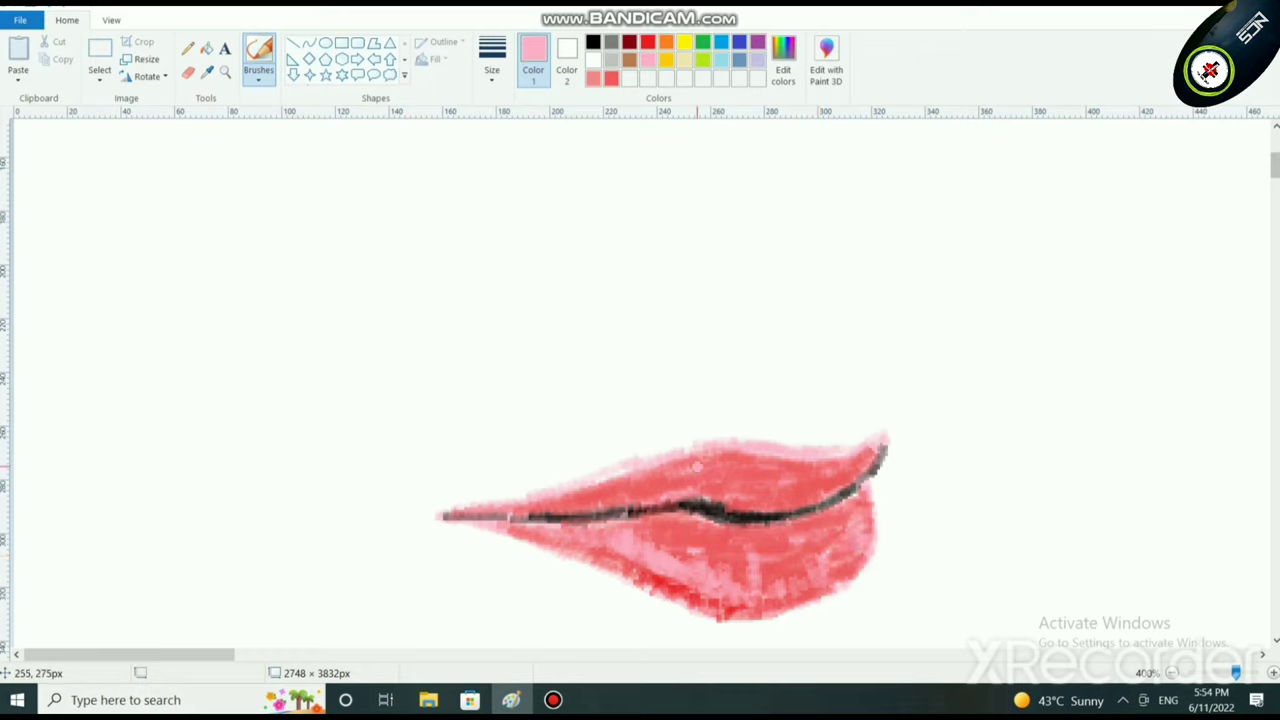
Step: Brush pink highlight strokes across the upper lip above the black parting line
{"action": "mouse_move", "coordinate": [722, 460]}
{"action": "left_mouse_down"}
{"action": "mouse_move", "coordinate": [845, 474]}
{"action": "mouse_move", "coordinate": [681, 470]}
{"action": "mouse_move", "coordinate": [741, 497]}
{"action": "mouse_move", "coordinate": [864, 470]}
{"action": "mouse_move", "coordinate": [781, 498]}
{"action": "mouse_move", "coordinate": [589, 497]}
{"action": "mouse_move", "coordinate": [740, 463]}
{"action": "mouse_move", "coordinate": [822, 486]}
{"action": "mouse_move", "coordinate": [704, 475]}
{"action": "mouse_move", "coordinate": [772, 478]}
{"action": "left_mouse_up"}
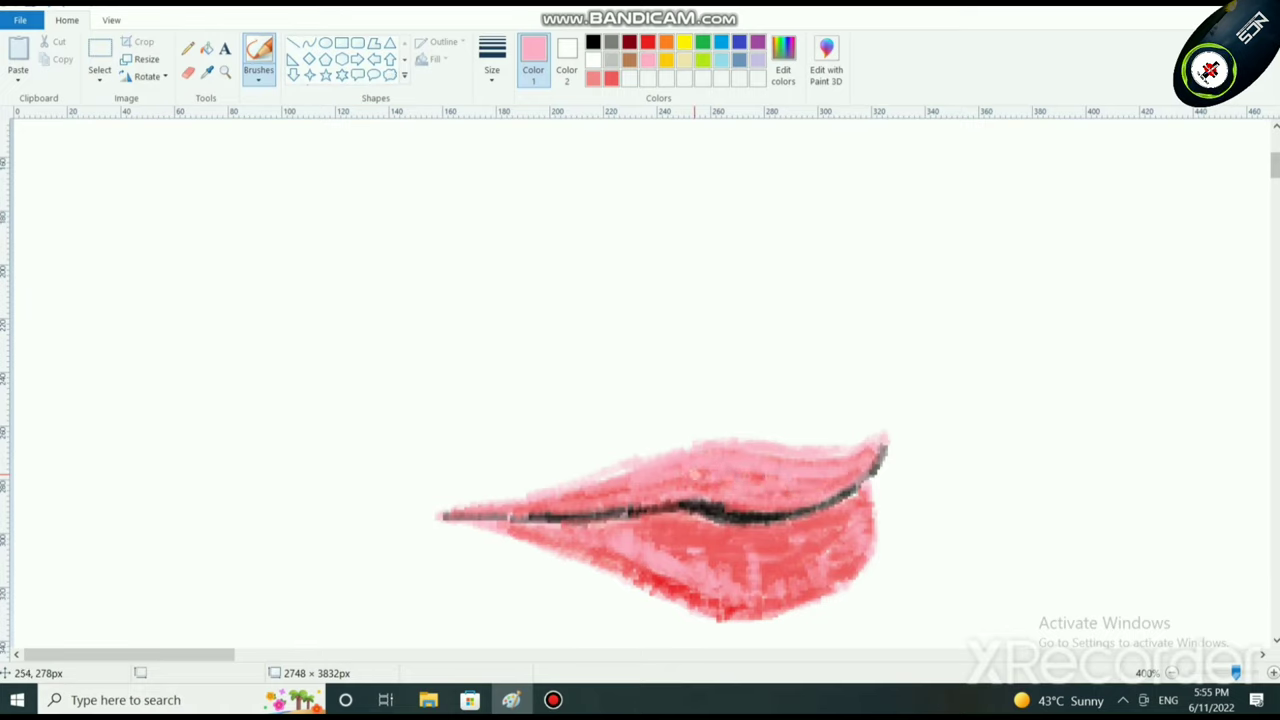
{"action": "left_click_drag", "start_coordinate": [695, 474], "coordinate": [766, 480]}
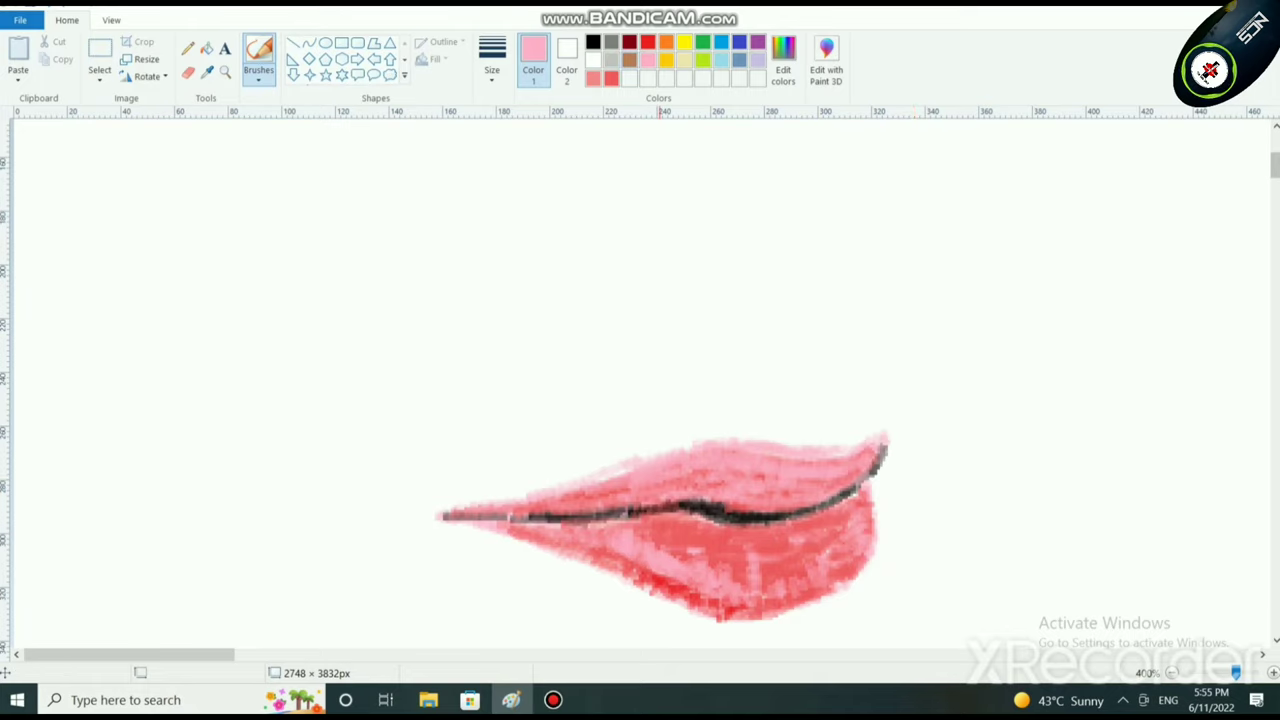
Step: Paint a black arched nostril above the lips, about 70 px wide, with a pointed inner end and a thick rounded outer end
{"action": "left_click", "coordinate": [629, 60]}
{"action": "left_click", "coordinate": [593, 42]}
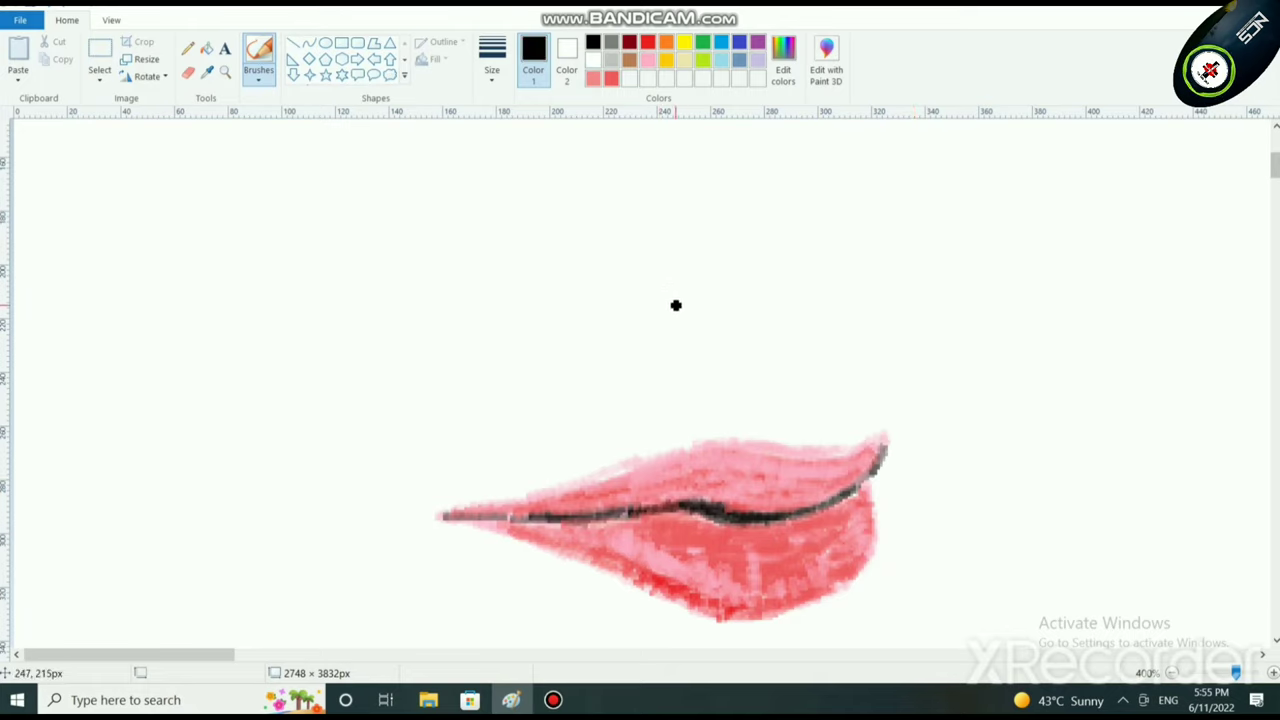
{"action": "mouse_move", "coordinate": [591, 257]}
{"action": "left_mouse_down"}
{"action": "mouse_move", "coordinate": [630, 273]}
{"action": "mouse_move", "coordinate": [569, 249]}
{"action": "mouse_move", "coordinate": [648, 234]}
{"action": "mouse_move", "coordinate": [745, 267]}
{"action": "mouse_move", "coordinate": [751, 284]}
{"action": "left_mouse_up"}
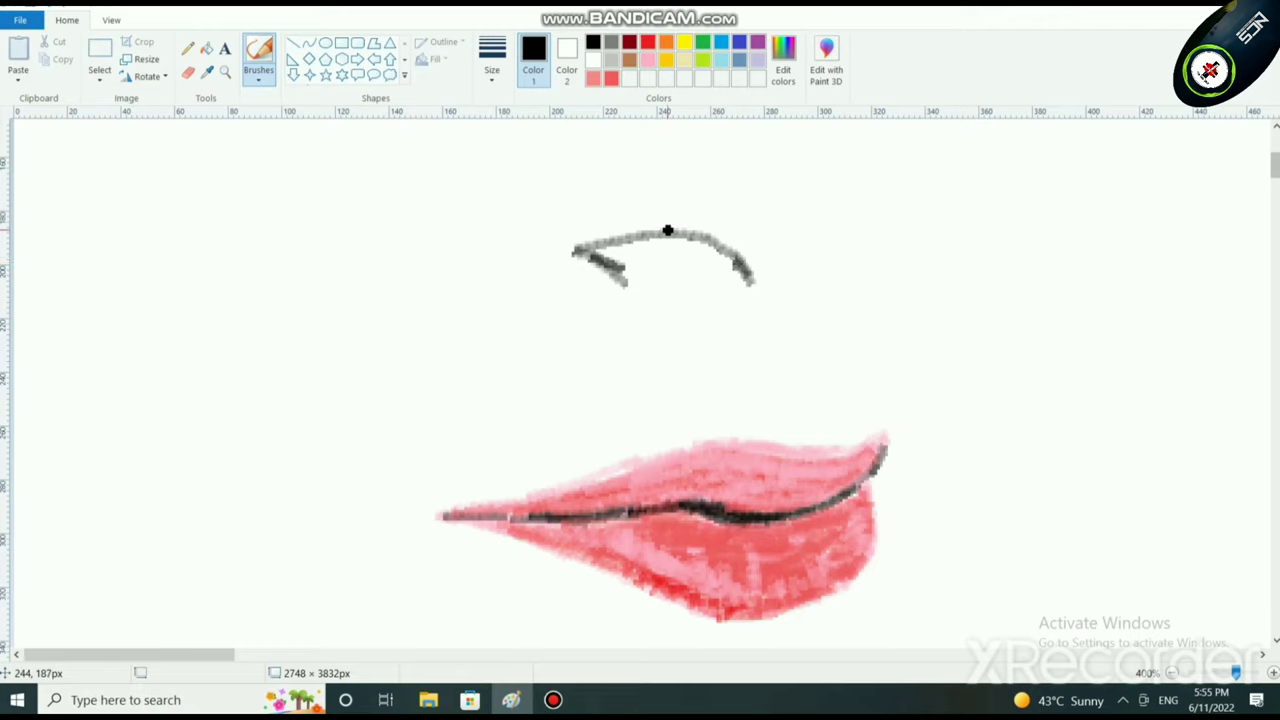
{"action": "mouse_move", "coordinate": [668, 231]}
{"action": "left_mouse_down"}
{"action": "mouse_move", "coordinate": [732, 251]}
{"action": "mouse_move", "coordinate": [757, 295]}
{"action": "mouse_move", "coordinate": [743, 300]}
{"action": "mouse_move", "coordinate": [757, 287]}
{"action": "mouse_move", "coordinate": [730, 260]}
{"action": "mouse_move", "coordinate": [754, 285]}
{"action": "mouse_move", "coordinate": [743, 300]}
{"action": "mouse_move", "coordinate": [719, 300]}
{"action": "mouse_move", "coordinate": [689, 265]}
{"action": "mouse_move", "coordinate": [666, 273]}
{"action": "mouse_move", "coordinate": [730, 294]}
{"action": "mouse_move", "coordinate": [727, 273]}
{"action": "mouse_move", "coordinate": [739, 285]}
{"action": "mouse_move", "coordinate": [740, 272]}
{"action": "mouse_move", "coordinate": [705, 254]}
{"action": "mouse_move", "coordinate": [590, 251]}
{"action": "mouse_move", "coordinate": [728, 258]}
{"action": "mouse_move", "coordinate": [658, 243]}
{"action": "mouse_move", "coordinate": [615, 251]}
{"action": "mouse_move", "coordinate": [724, 248]}
{"action": "mouse_move", "coordinate": [668, 238]}
{"action": "mouse_move", "coordinate": [568, 254]}
{"action": "mouse_move", "coordinate": [628, 258]}
{"action": "mouse_move", "coordinate": [633, 268]}
{"action": "mouse_move", "coordinate": [604, 257]}
{"action": "mouse_move", "coordinate": [633, 268]}
{"action": "mouse_move", "coordinate": [627, 278]}
{"action": "mouse_move", "coordinate": [662, 254]}
{"action": "left_mouse_up"}
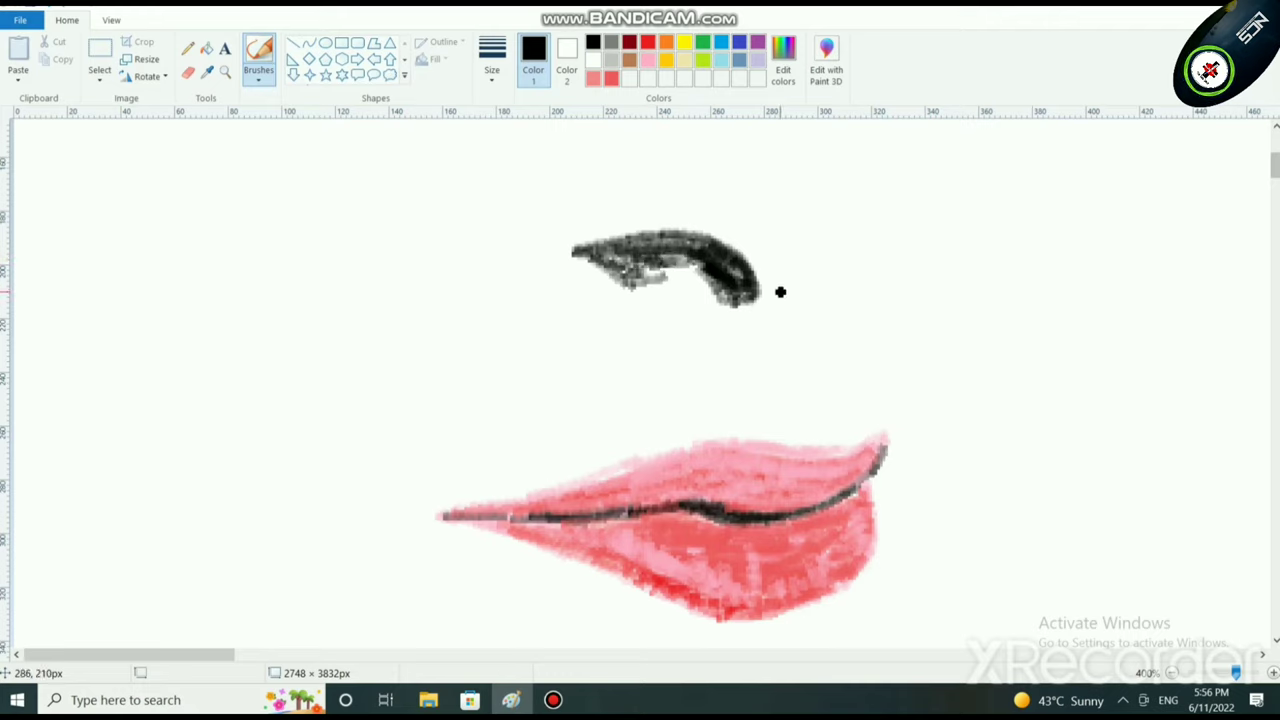
Step: Shade the inside of the nostril with light gray, keeping a dark rim along its upper arch
{"action": "left_click", "coordinate": [611, 59]}
{"action": "mouse_move", "coordinate": [681, 252]}
{"action": "left_mouse_down"}
{"action": "mouse_move", "coordinate": [641, 278]}
{"action": "mouse_move", "coordinate": [735, 275]}
{"action": "mouse_move", "coordinate": [678, 245]}
{"action": "mouse_move", "coordinate": [740, 290]}
{"action": "mouse_move", "coordinate": [686, 247]}
{"action": "mouse_move", "coordinate": [619, 234]}
{"action": "mouse_move", "coordinate": [632, 279]}
{"action": "left_mouse_up"}
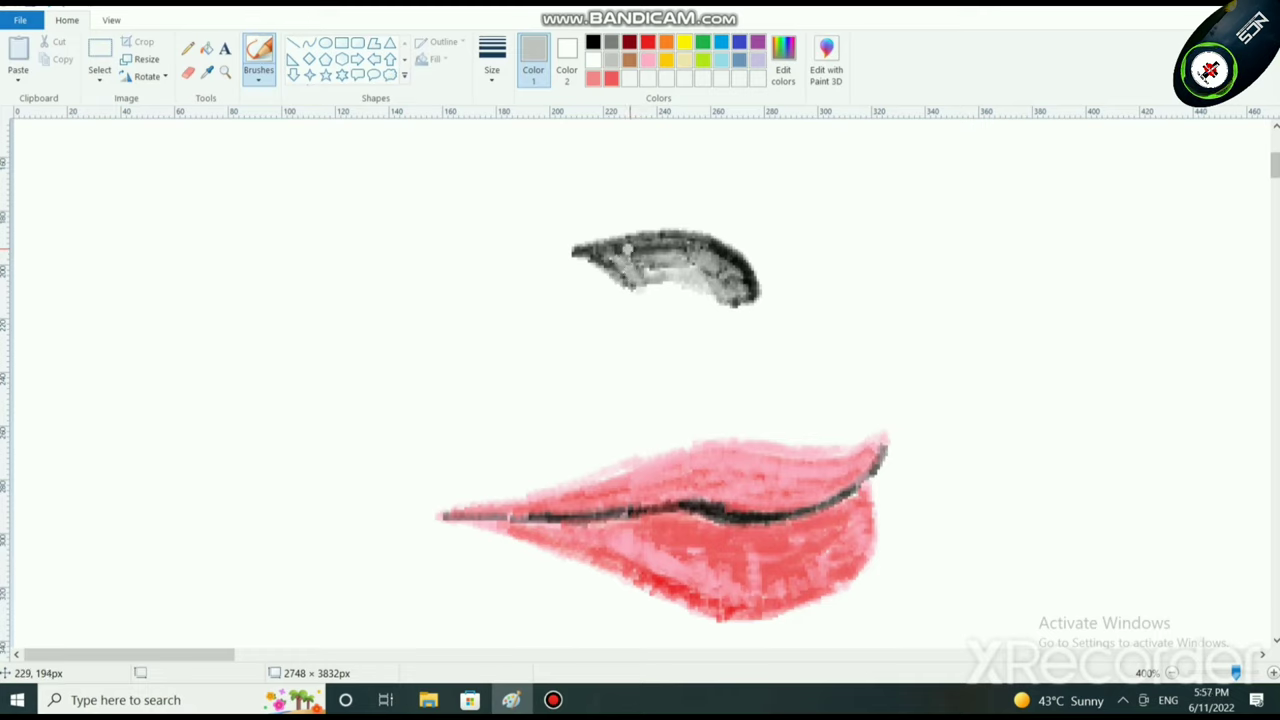
{"action": "left_click_drag", "start_coordinate": [628, 265], "coordinate": [708, 271]}
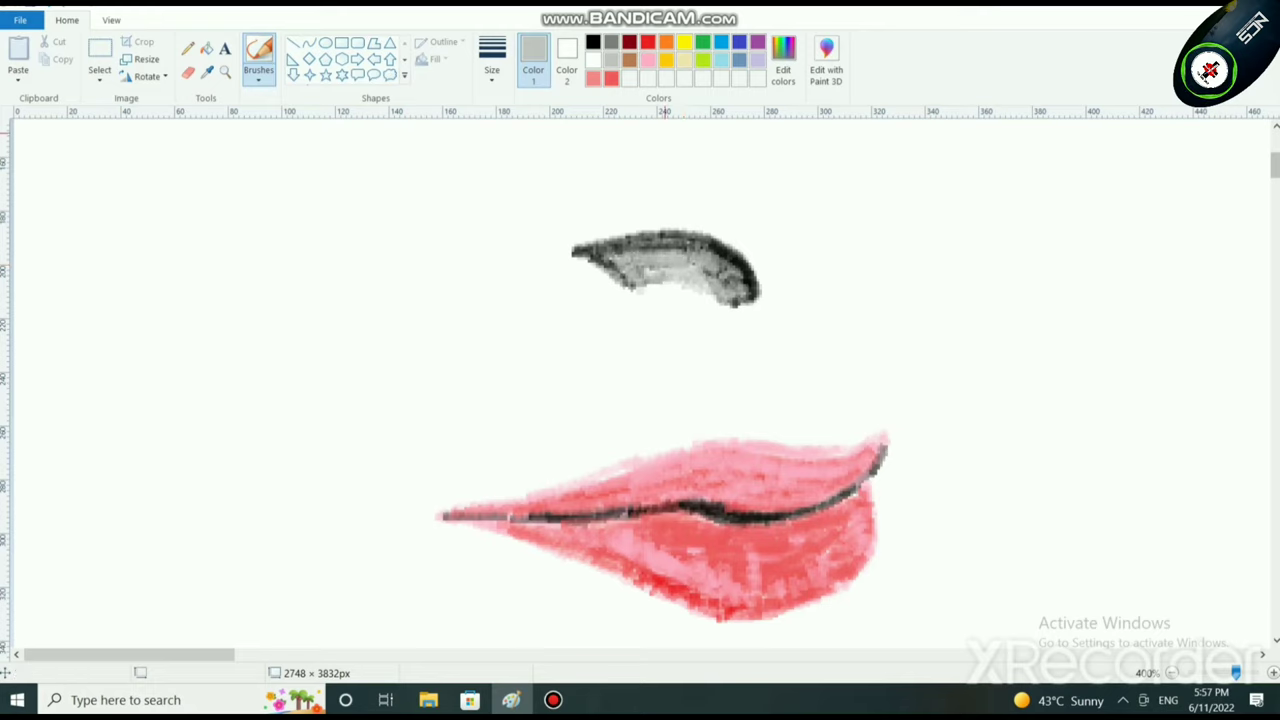
Step: Dab orange inside the nostril and blend over it with a pale peach of luminosity 211 (RGB 255, 218, 193)
{"action": "left_click", "coordinate": [666, 41]}
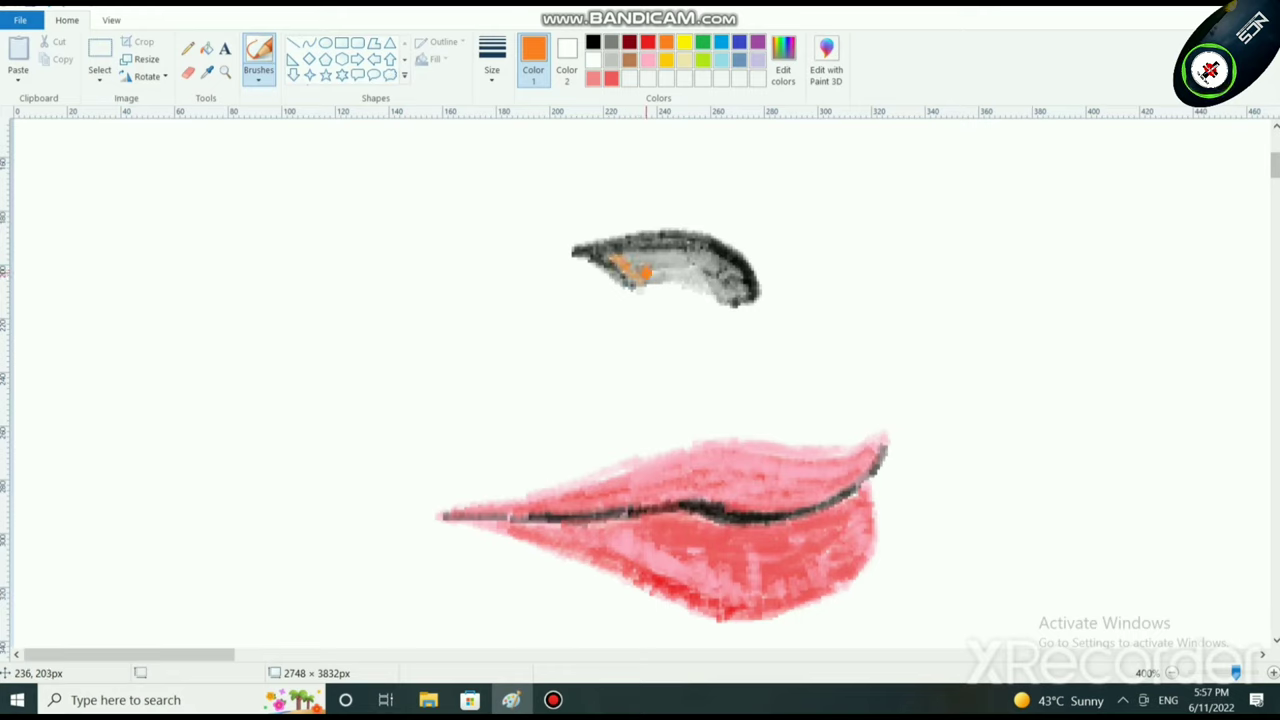
{"action": "mouse_move", "coordinate": [645, 274]}
{"action": "left_mouse_down"}
{"action": "mouse_move", "coordinate": [698, 280]}
{"action": "mouse_move", "coordinate": [668, 262]}
{"action": "mouse_move", "coordinate": [648, 270]}
{"action": "left_mouse_up"}
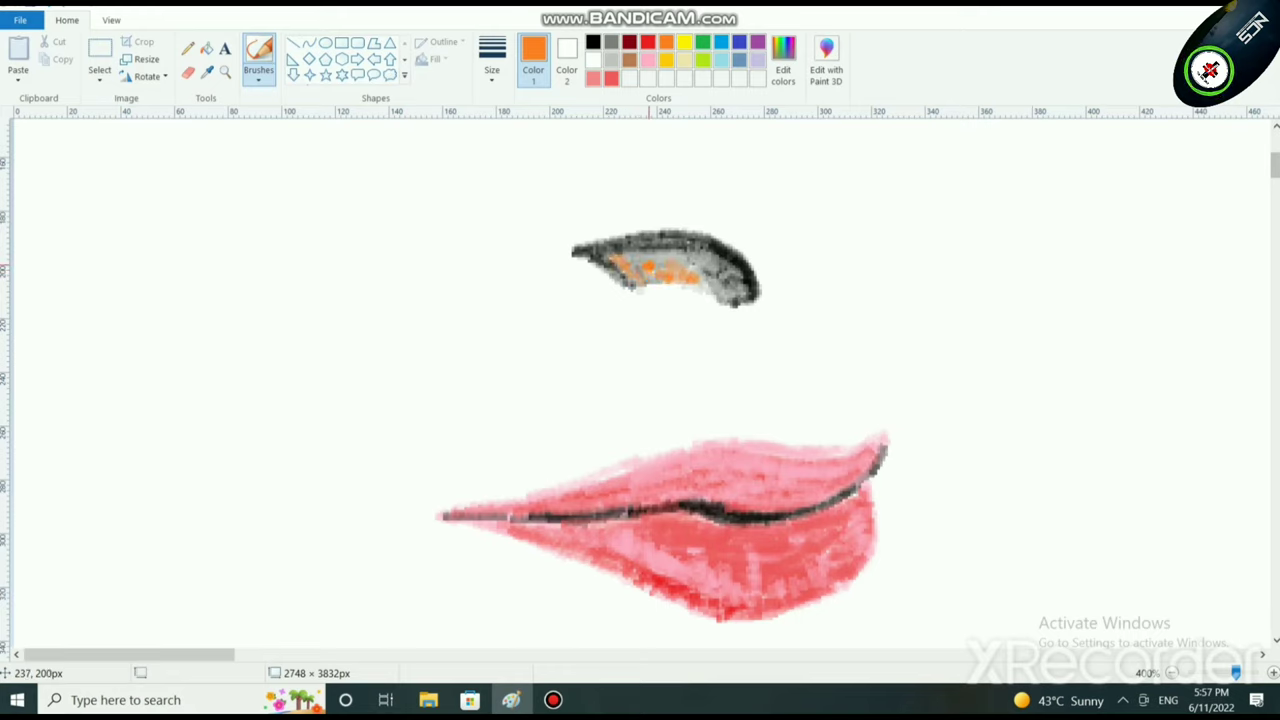
{"action": "left_click", "coordinate": [783, 62]}
{"action": "left_click_drag", "start_coordinate": [830, 292], "coordinate": [830, 248]}
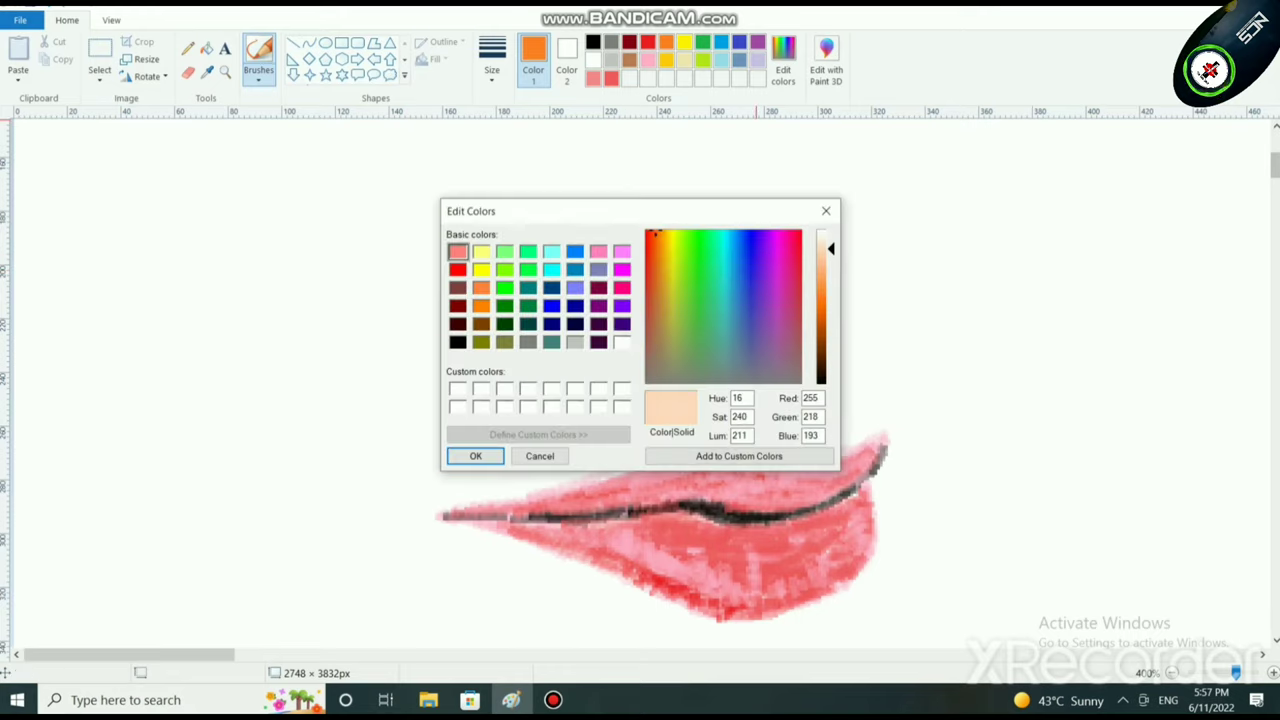
{"action": "left_click", "coordinate": [475, 456]}
{"action": "mouse_move", "coordinate": [660, 280]}
{"action": "left_mouse_down"}
{"action": "mouse_move", "coordinate": [694, 278]}
{"action": "mouse_move", "coordinate": [656, 266]}
{"action": "mouse_move", "coordinate": [640, 285]}
{"action": "mouse_move", "coordinate": [631, 270]}
{"action": "mouse_move", "coordinate": [721, 293]}
{"action": "mouse_move", "coordinate": [654, 257]}
{"action": "left_mouse_up"}
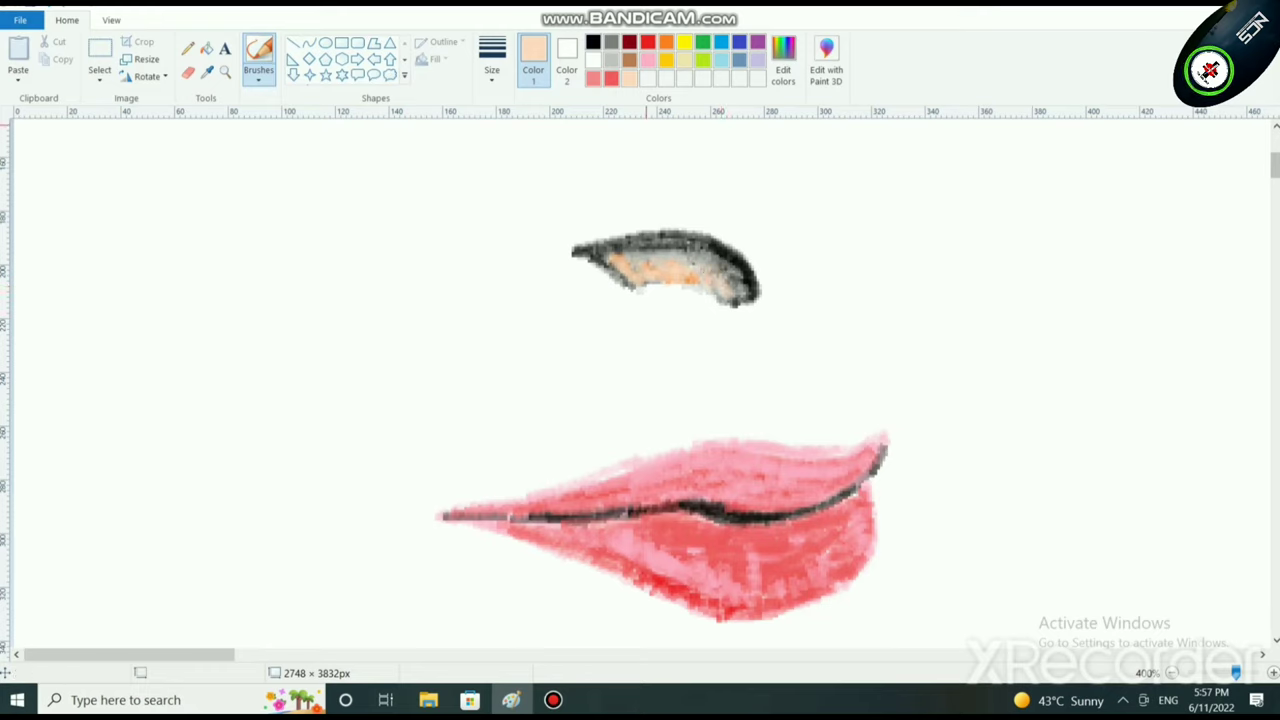
Step: Darken the nostril's thick rounded end and the inner edge near its pointed end with black
{"action": "left_click", "coordinate": [594, 42]}
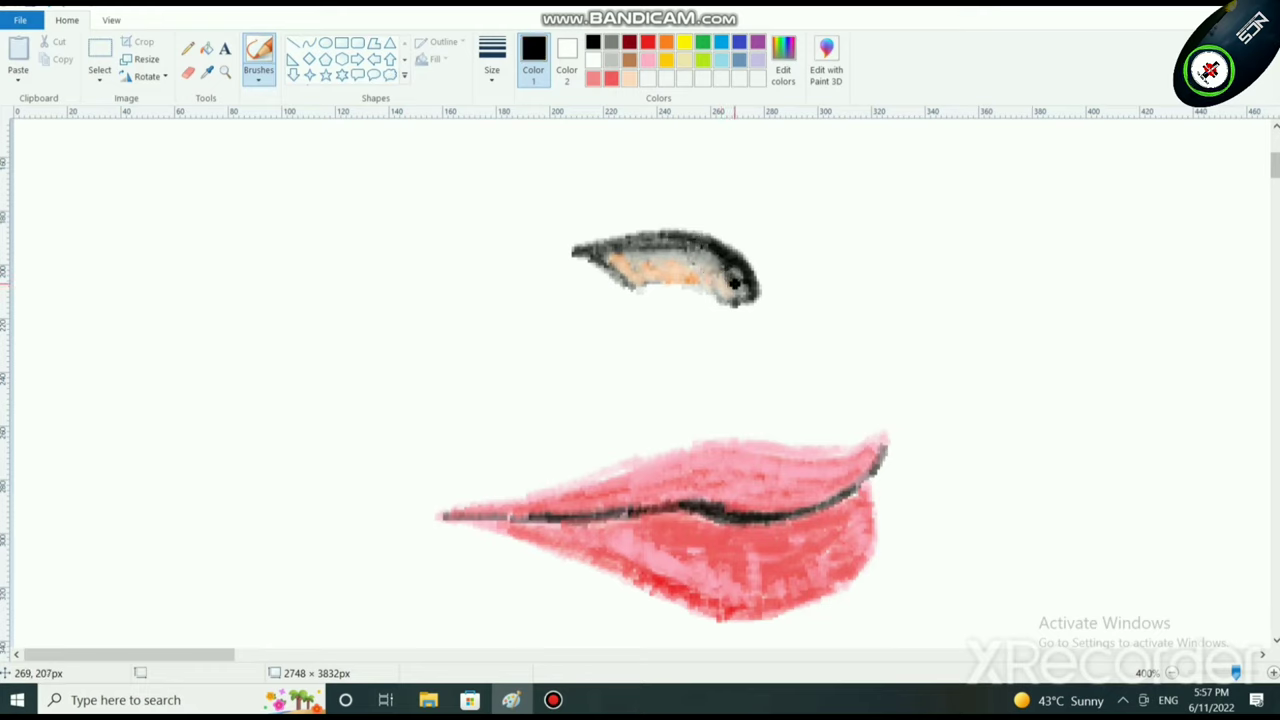
{"action": "mouse_move", "coordinate": [735, 283]}
{"action": "left_mouse_down"}
{"action": "mouse_move", "coordinate": [754, 305]}
{"action": "mouse_move", "coordinate": [727, 294]}
{"action": "mouse_move", "coordinate": [740, 264]}
{"action": "mouse_move", "coordinate": [735, 276]}
{"action": "left_mouse_up"}
{"action": "mouse_move", "coordinate": [588, 252]}
{"action": "left_mouse_down"}
{"action": "mouse_move", "coordinate": [624, 265]}
{"action": "mouse_move", "coordinate": [604, 248]}
{"action": "mouse_move", "coordinate": [638, 250]}
{"action": "mouse_move", "coordinate": [610, 252]}
{"action": "mouse_move", "coordinate": [619, 262]}
{"action": "mouse_move", "coordinate": [680, 254]}
{"action": "left_mouse_up"}
Step: Clean up the nostril's open lower edge with white brush strokes
{"action": "left_click", "coordinate": [629, 78]}
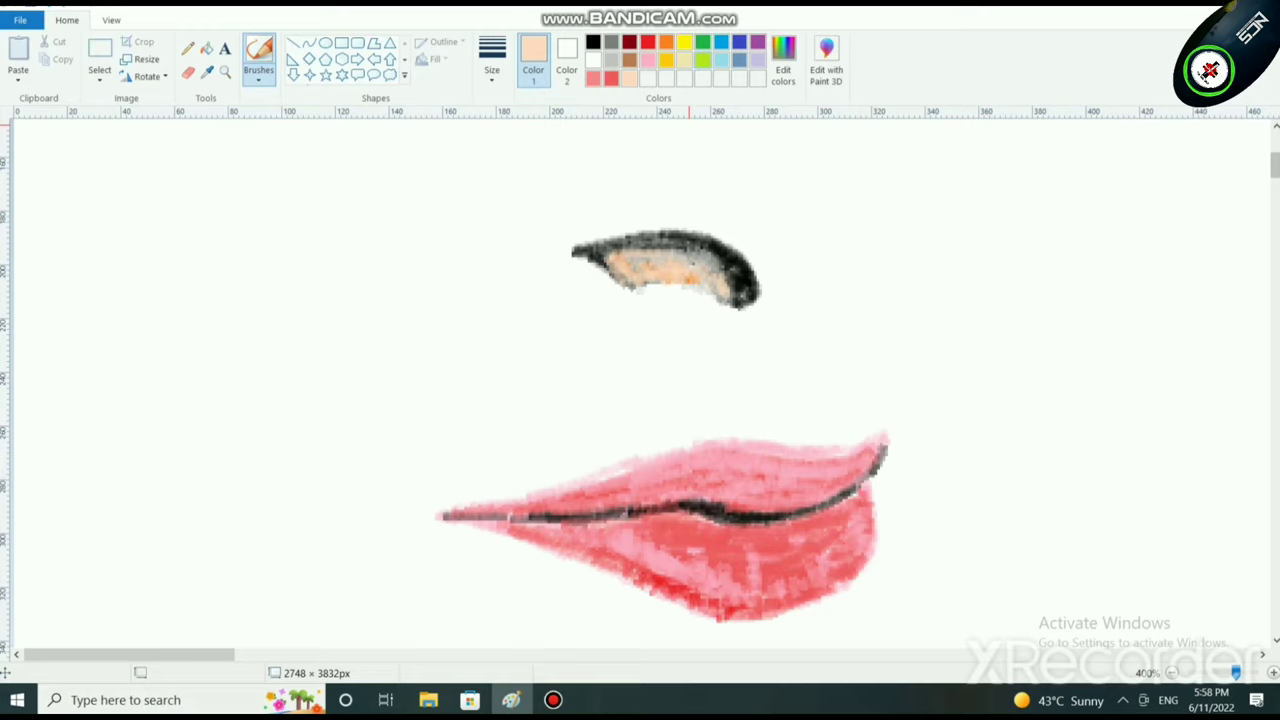
{"action": "left_click", "coordinate": [684, 78]}
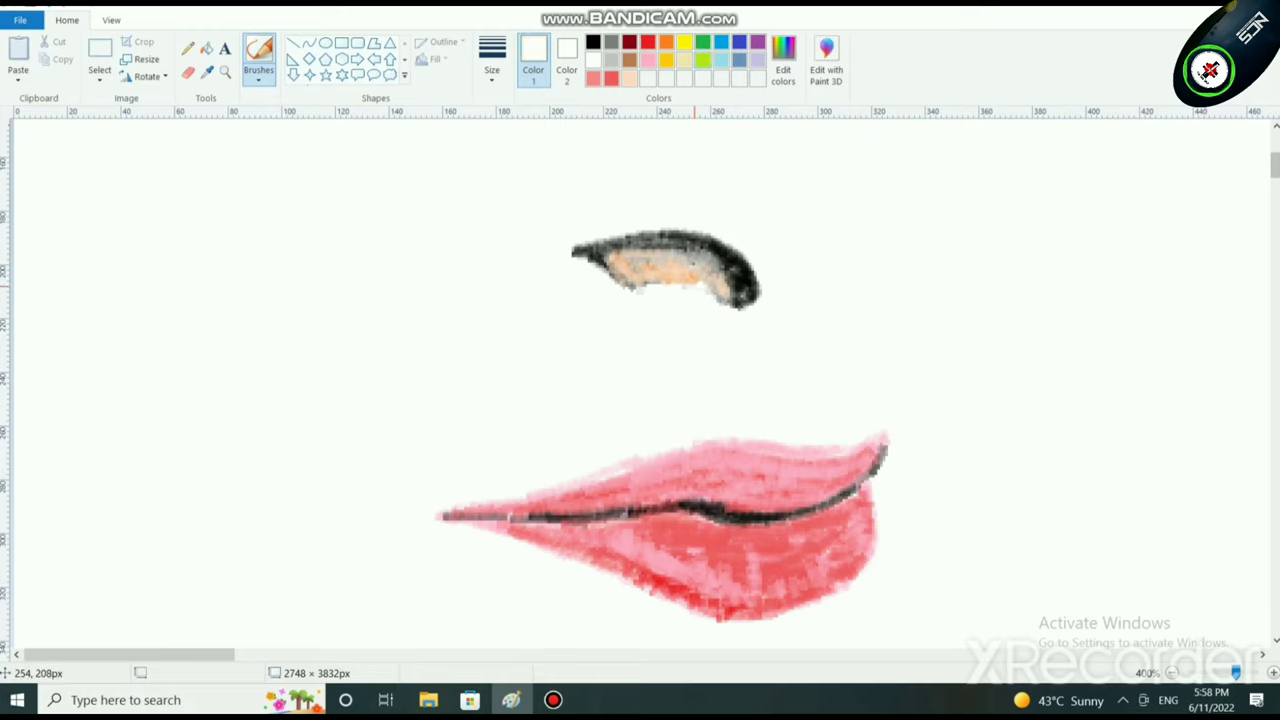
{"action": "mouse_move", "coordinate": [692, 279]}
{"action": "left_mouse_down"}
{"action": "mouse_move", "coordinate": [648, 277]}
{"action": "mouse_move", "coordinate": [666, 279]}
{"action": "left_mouse_up"}
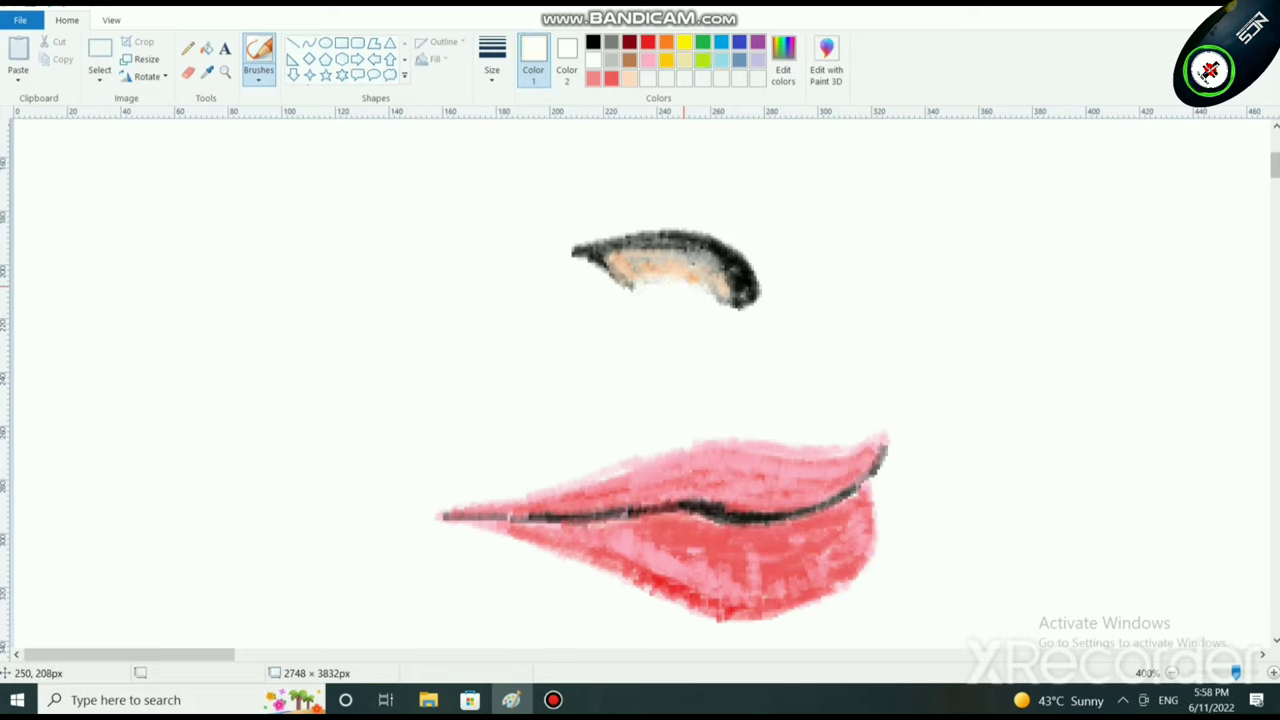
Step: Brush a slanting pale peach band for the nose bridge above the nostril, spanning about 60 × 100 px
{"action": "scroll", "coordinate": [660, 400], "scroll_direction": "up", "scroll_amount": 3}
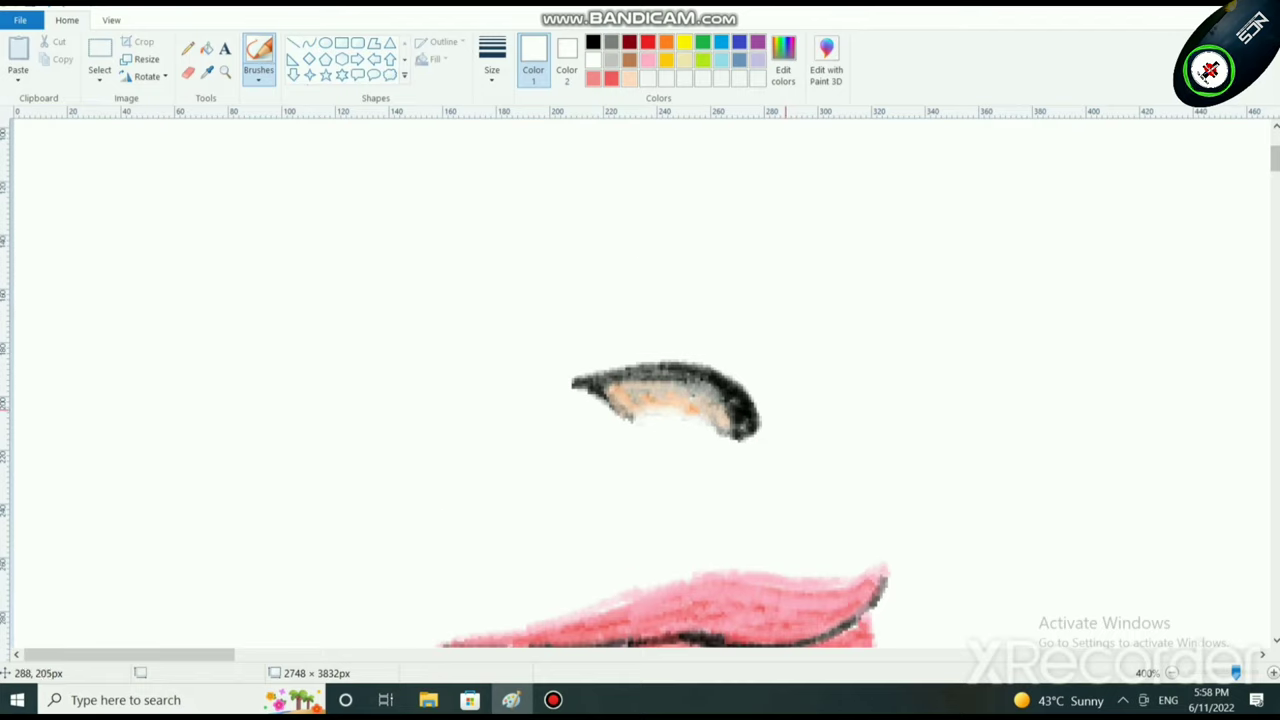
{"action": "scroll", "coordinate": [737, 180], "scroll_direction": "up", "scroll_amount": 5}
{"action": "left_click", "coordinate": [629, 78]}
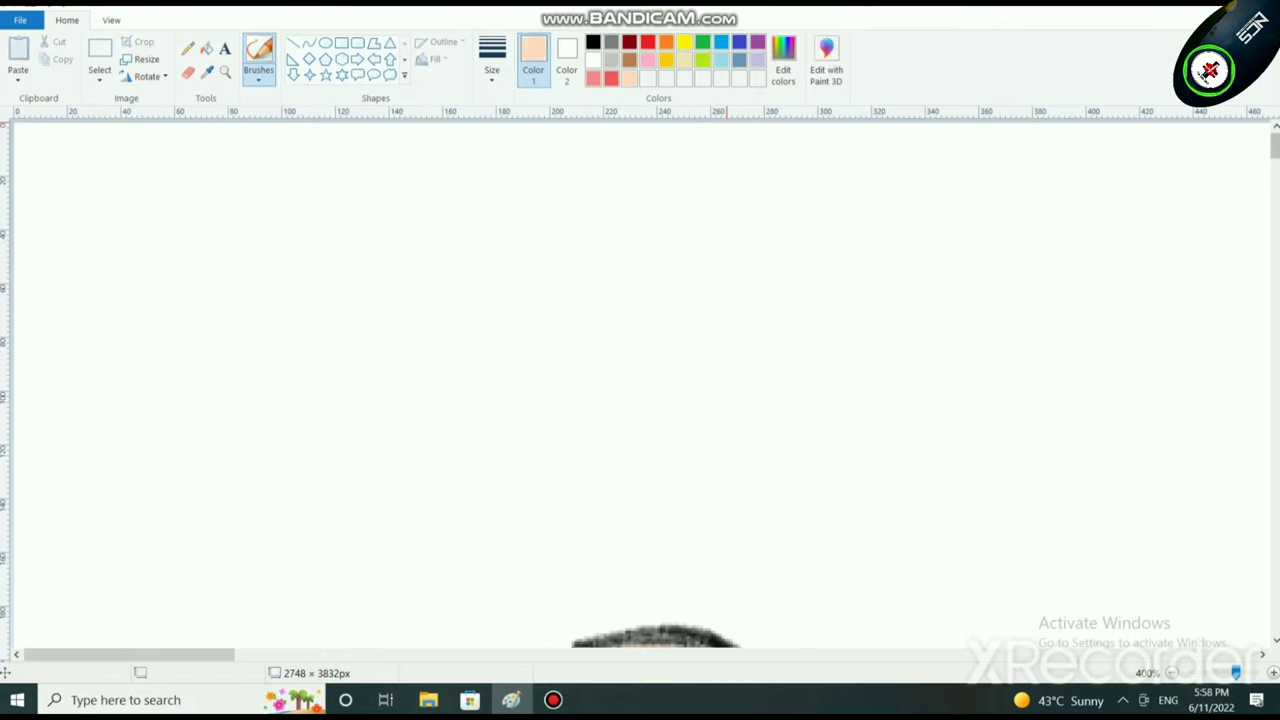
{"action": "mouse_move", "coordinate": [590, 258]}
{"action": "left_mouse_down"}
{"action": "mouse_move", "coordinate": [634, 308]}
{"action": "mouse_move", "coordinate": [557, 186]}
{"action": "mouse_move", "coordinate": [645, 300]}
{"action": "mouse_move", "coordinate": [660, 358]}
{"action": "left_mouse_up"}
{"action": "left_click_drag", "start_coordinate": [656, 300], "coordinate": [666, 372]}
{"action": "left_click_drag", "start_coordinate": [662, 327], "coordinate": [716, 450]}
{"action": "left_click_drag", "start_coordinate": [682, 364], "coordinate": [706, 432]}
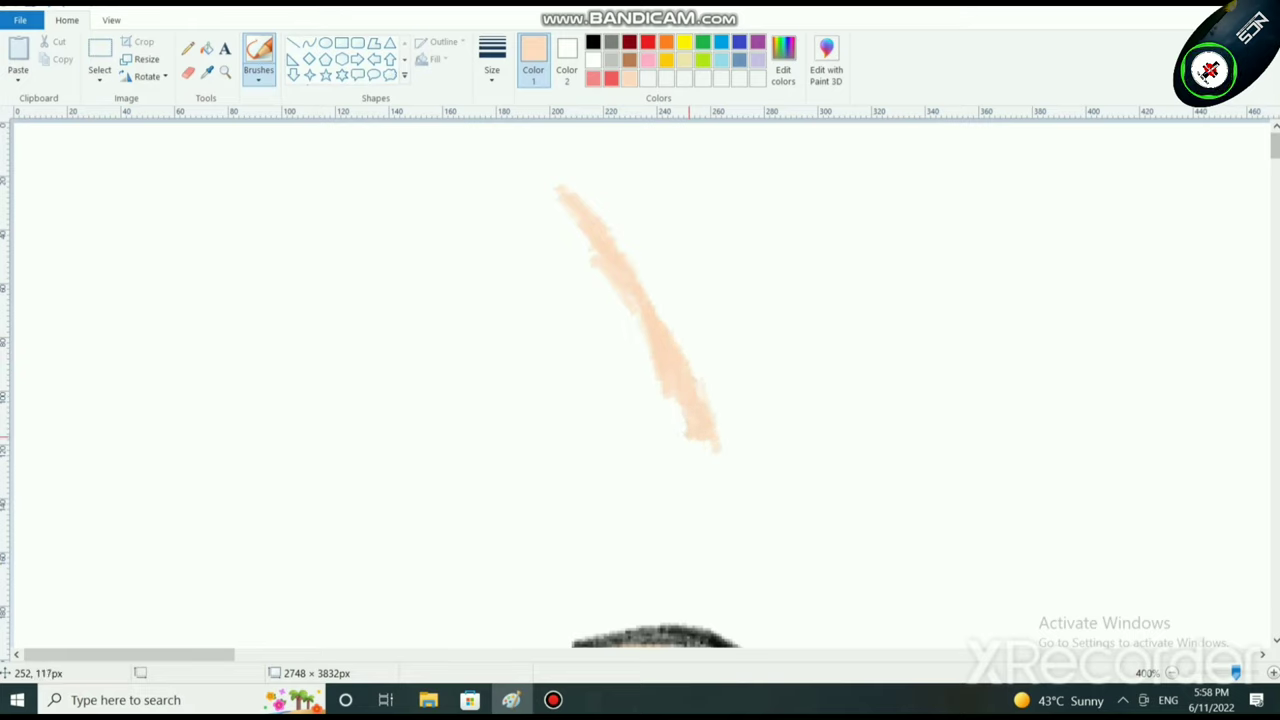
Step: Trim the outer edge of the peach band's lower end with white
{"action": "left_click", "coordinate": [593, 59]}
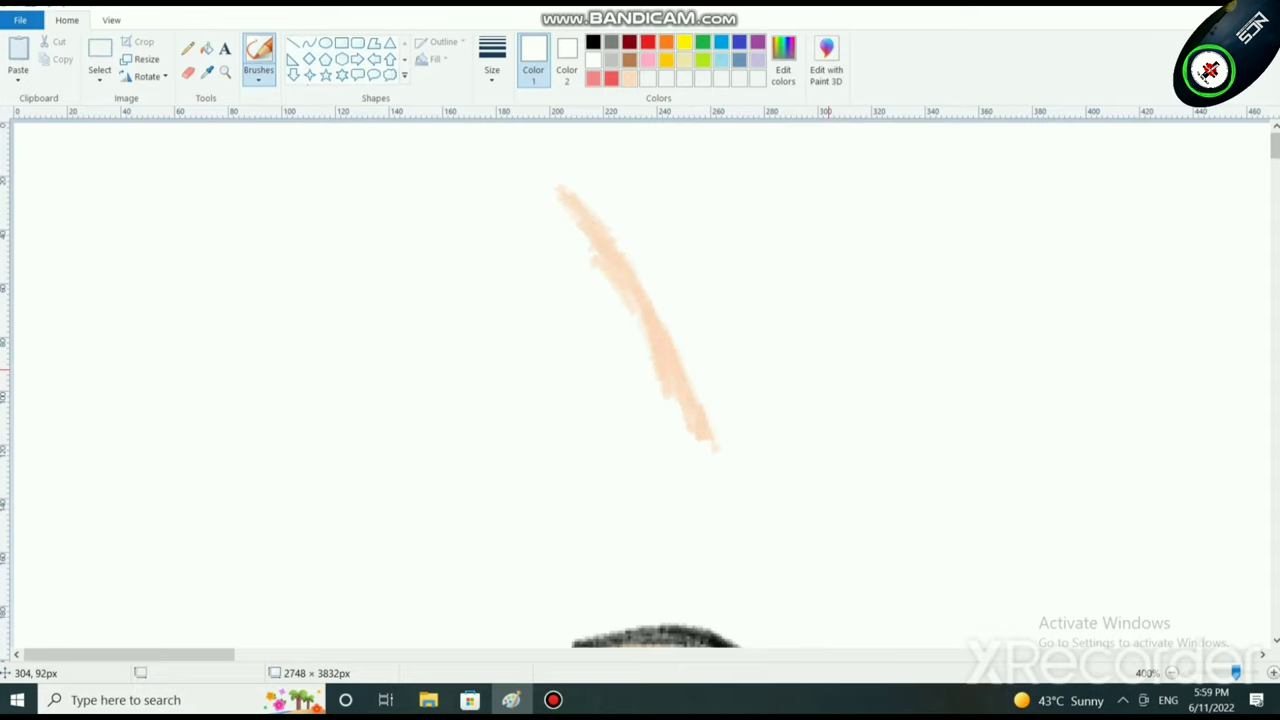
{"action": "scroll", "coordinate": [640, 380], "scroll_direction": "down", "scroll_amount": 5}
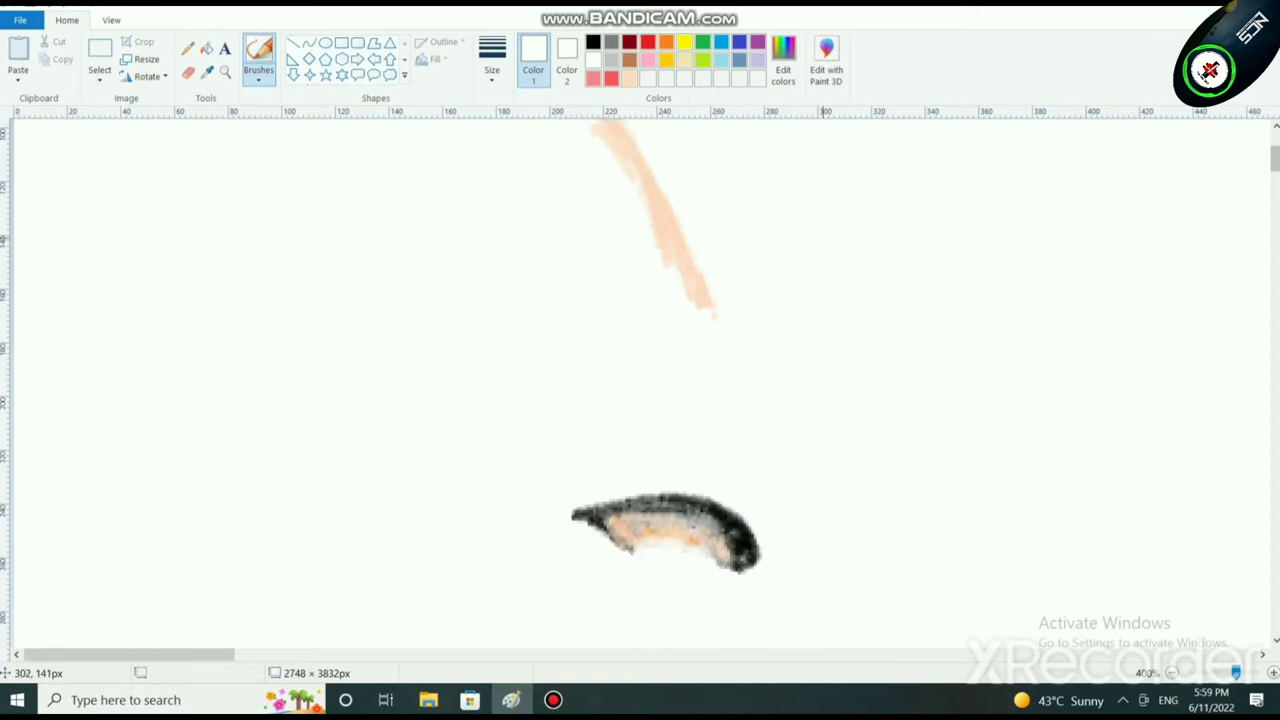
{"action": "scroll", "coordinate": [640, 380], "scroll_direction": "up", "scroll_amount": 1}
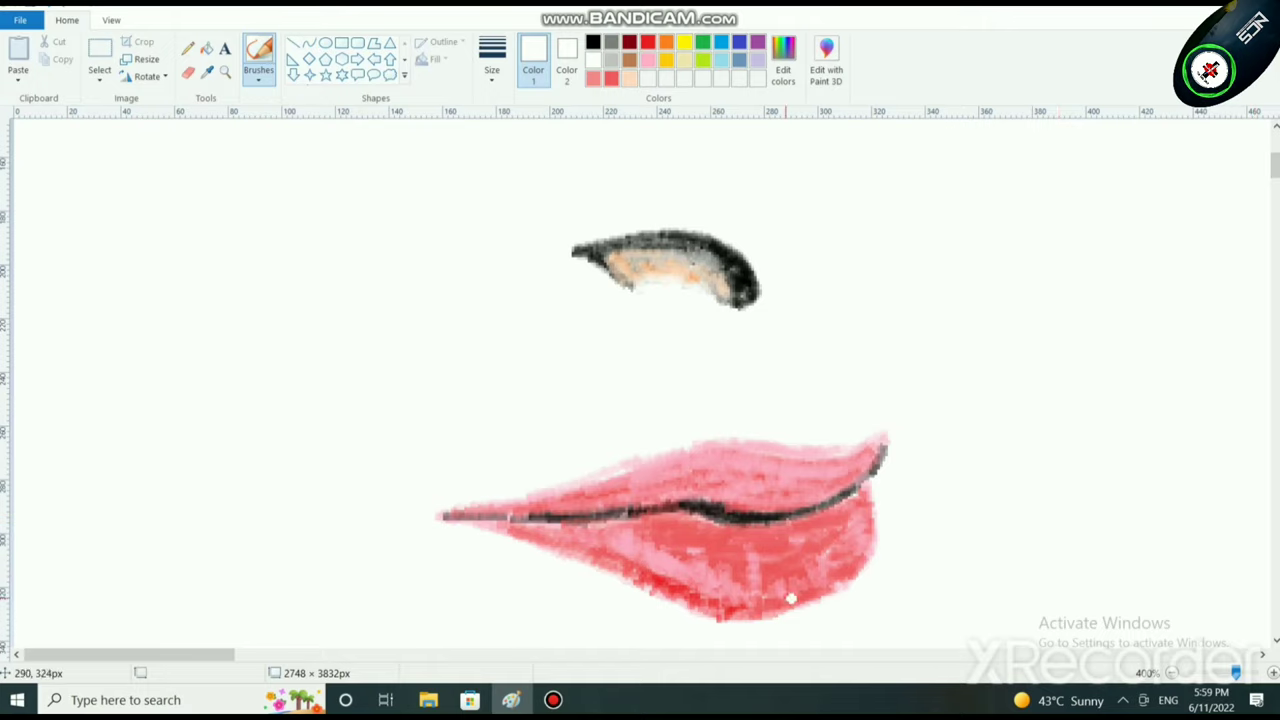
Step: Widen the peach nose band on its inner side and curve its lower end into a hook above the nostril
{"action": "scroll", "coordinate": [750, 513], "scroll_direction": "up", "scroll_amount": 4}
{"action": "left_click", "coordinate": [629, 78]}
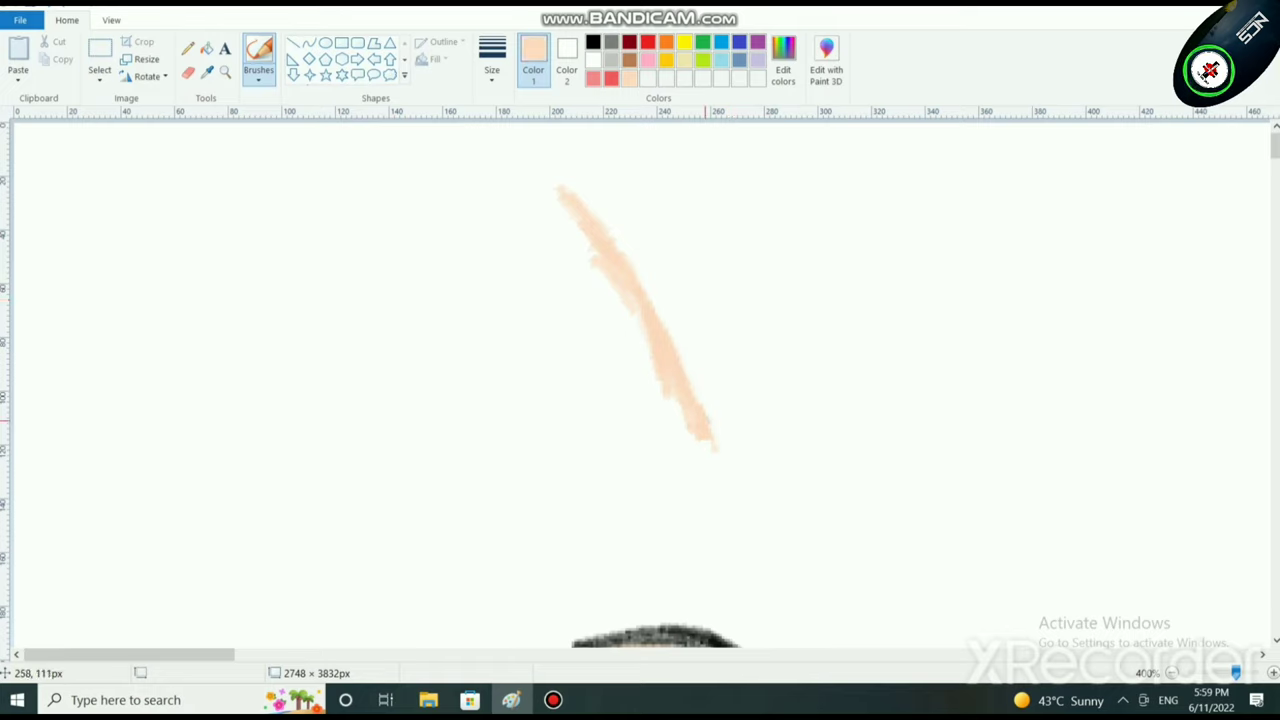
{"action": "mouse_move", "coordinate": [708, 446]}
{"action": "left_mouse_down"}
{"action": "mouse_move", "coordinate": [724, 478]}
{"action": "mouse_move", "coordinate": [710, 517]}
{"action": "mouse_move", "coordinate": [734, 496]}
{"action": "mouse_move", "coordinate": [724, 514]}
{"action": "mouse_move", "coordinate": [668, 526]}
{"action": "mouse_move", "coordinate": [634, 511]}
{"action": "mouse_move", "coordinate": [624, 536]}
{"action": "mouse_move", "coordinate": [712, 532]}
{"action": "mouse_move", "coordinate": [733, 506]}
{"action": "mouse_move", "coordinate": [695, 519]}
{"action": "mouse_move", "coordinate": [706, 446]}
{"action": "mouse_move", "coordinate": [624, 326]}
{"action": "mouse_move", "coordinate": [634, 290]}
{"action": "mouse_move", "coordinate": [559, 213]}
{"action": "mouse_move", "coordinate": [655, 374]}
{"action": "mouse_move", "coordinate": [648, 399]}
{"action": "mouse_move", "coordinate": [684, 470]}
{"action": "left_mouse_up"}
{"action": "scroll", "coordinate": [700, 450], "scroll_direction": "down", "scroll_amount": 4}
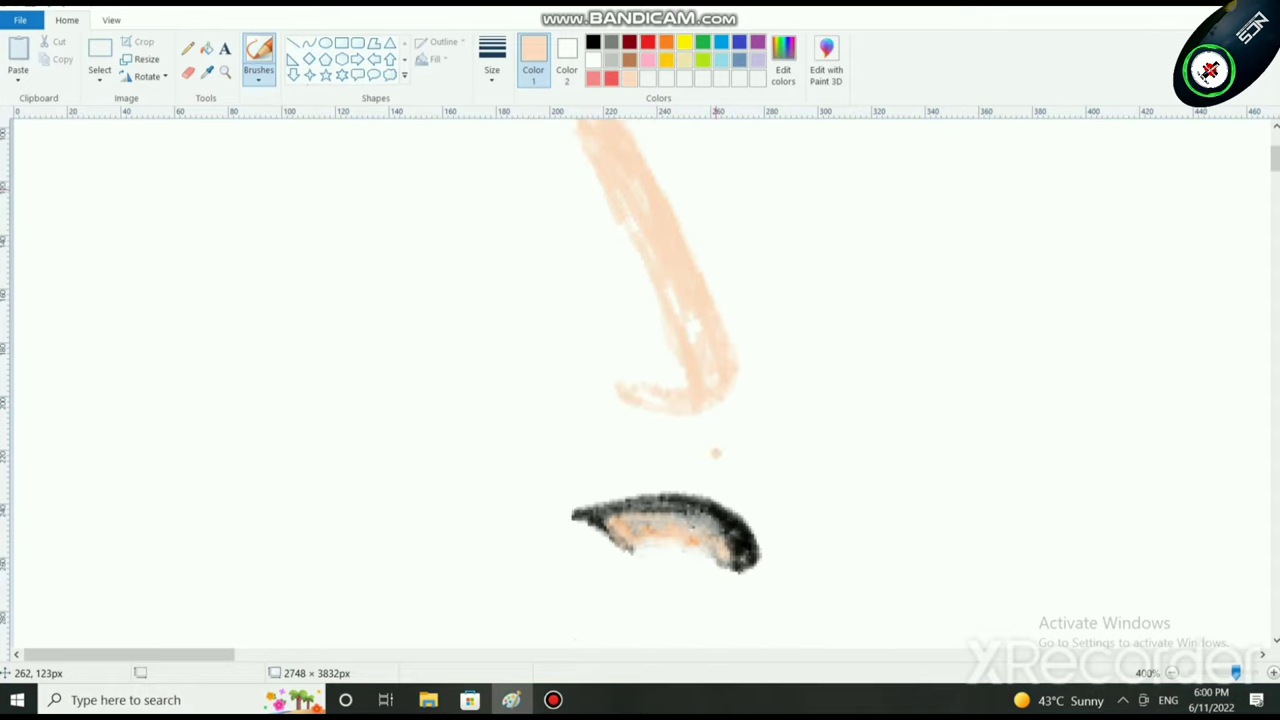
{"action": "scroll", "coordinate": [751, 383], "scroll_direction": "up", "scroll_amount": 4}
{"action": "scroll", "coordinate": [751, 383], "scroll_direction": "down", "scroll_amount": 2}
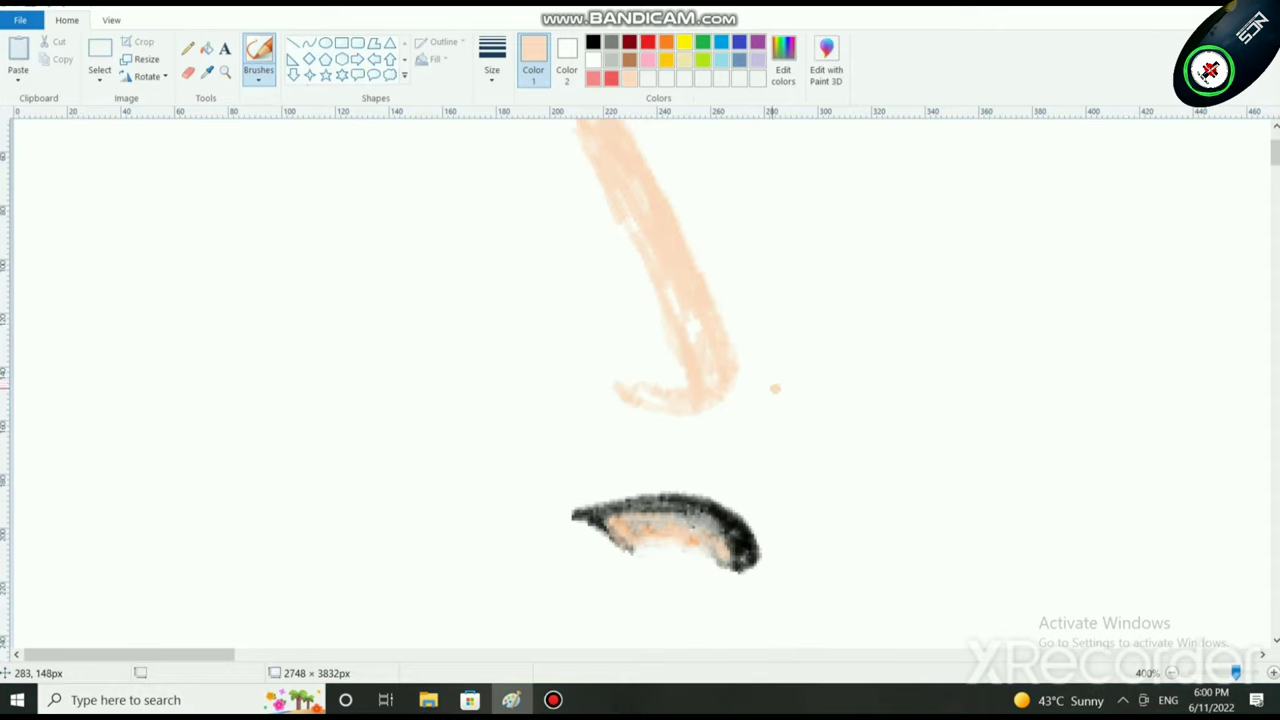
{"action": "scroll", "coordinate": [756, 372], "scroll_direction": "up", "scroll_amount": 2}
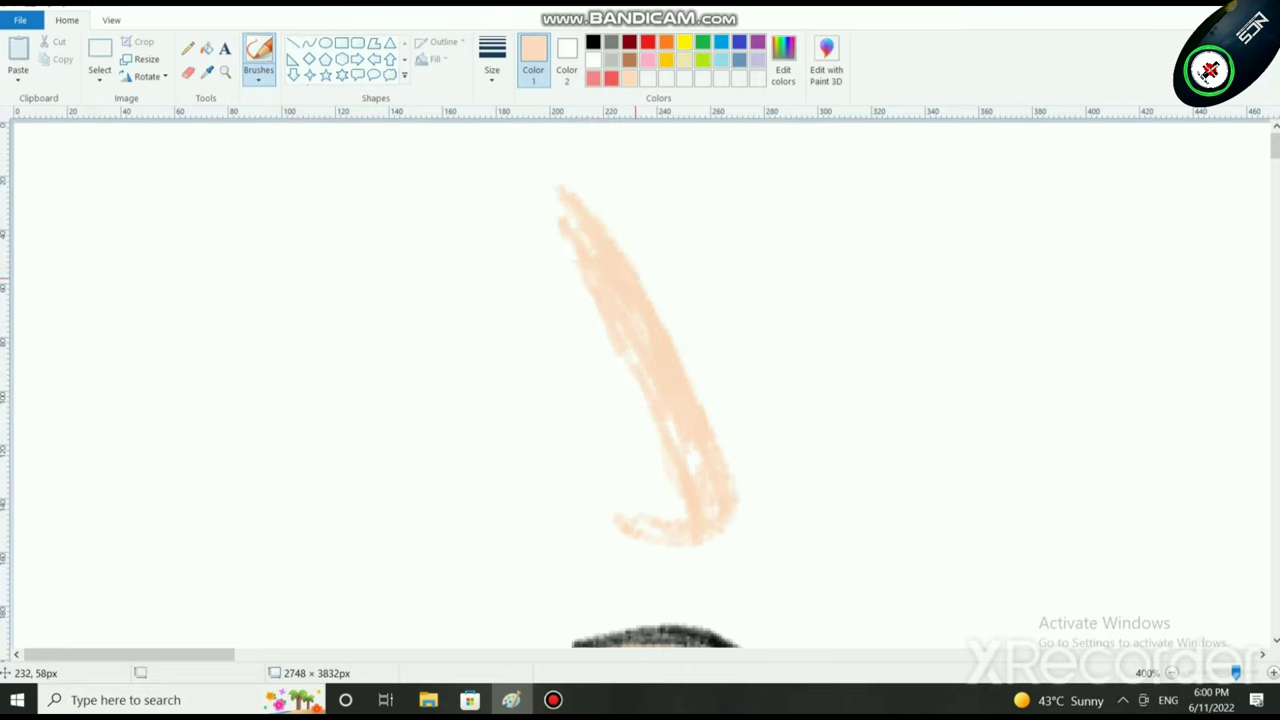
{"action": "left_click", "coordinate": [689, 324]}
Step: Add pale peach strokes along the nose band's outer side and start a second band beside its upper end
{"action": "scroll", "coordinate": [686, 322], "scroll_direction": "down", "scroll_amount": 2, "text": "ctrl"}
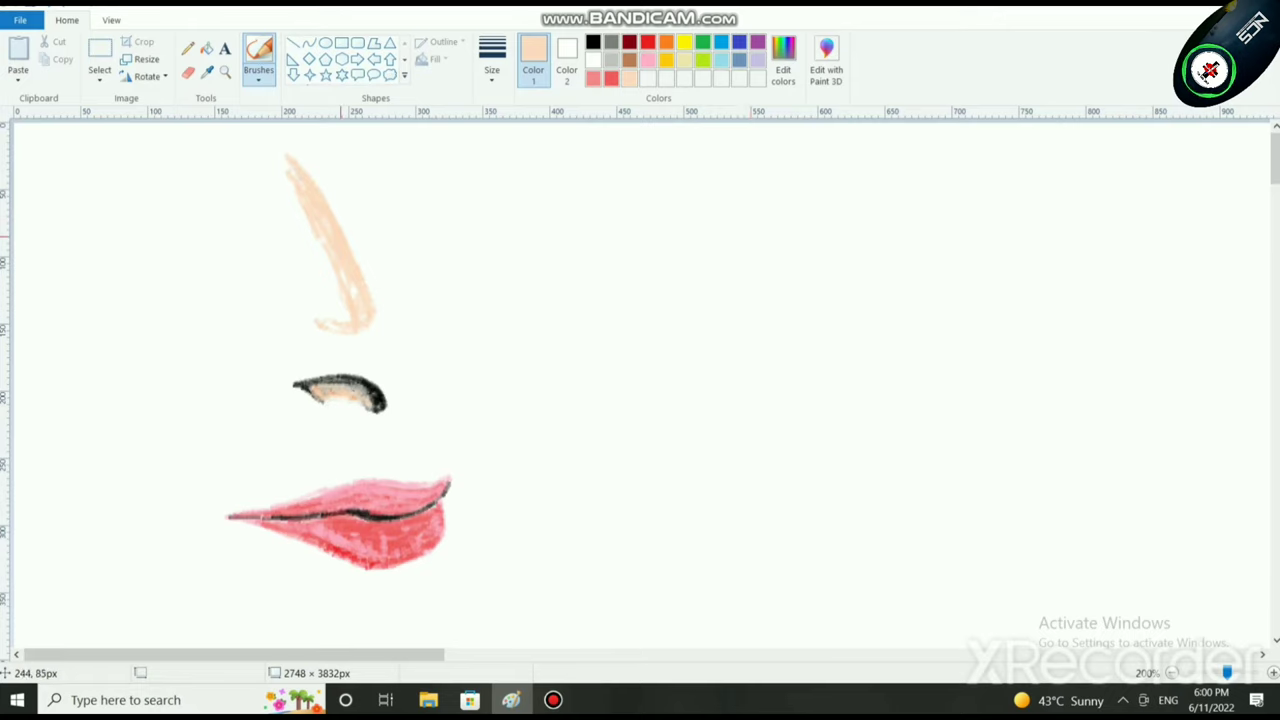
{"action": "left_click_drag", "start_coordinate": [381, 298], "coordinate": [335, 220]}
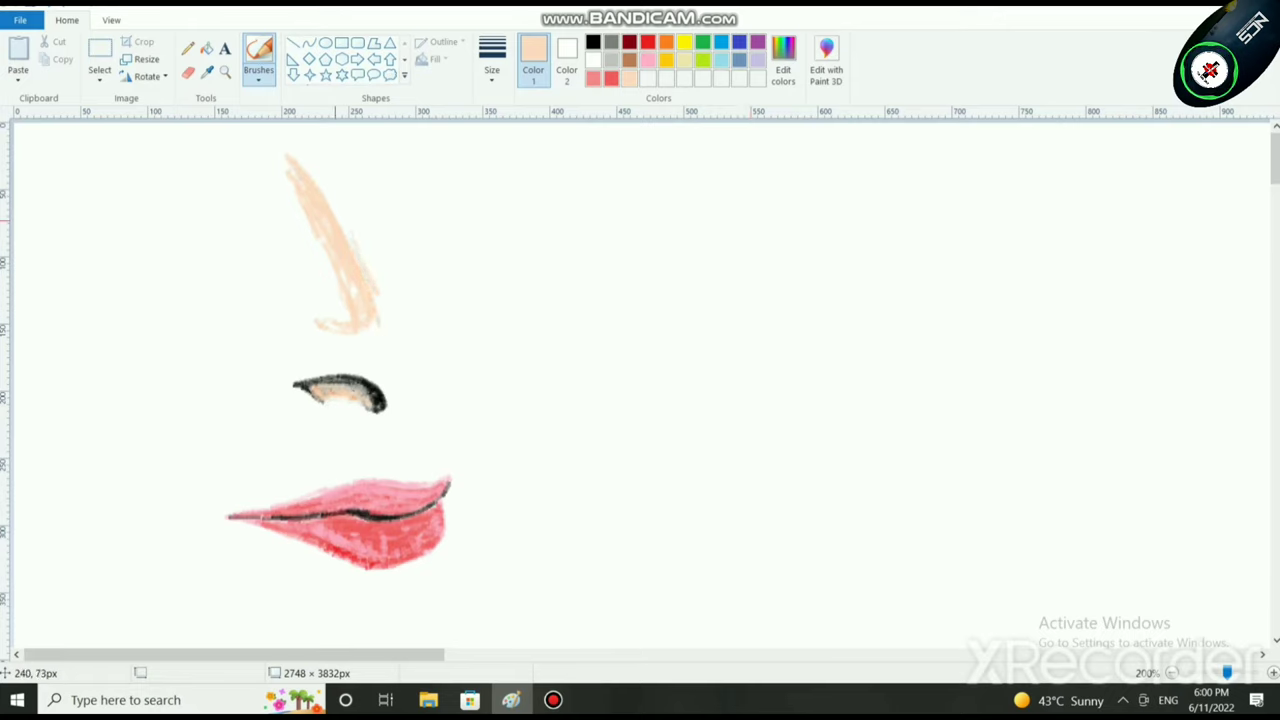
{"action": "mouse_move", "coordinate": [314, 168]}
{"action": "left_mouse_down"}
{"action": "mouse_move", "coordinate": [346, 208]}
{"action": "mouse_move", "coordinate": [333, 164]}
{"action": "mouse_move", "coordinate": [365, 232]}
{"action": "mouse_move", "coordinate": [359, 196]}
{"action": "left_mouse_up"}
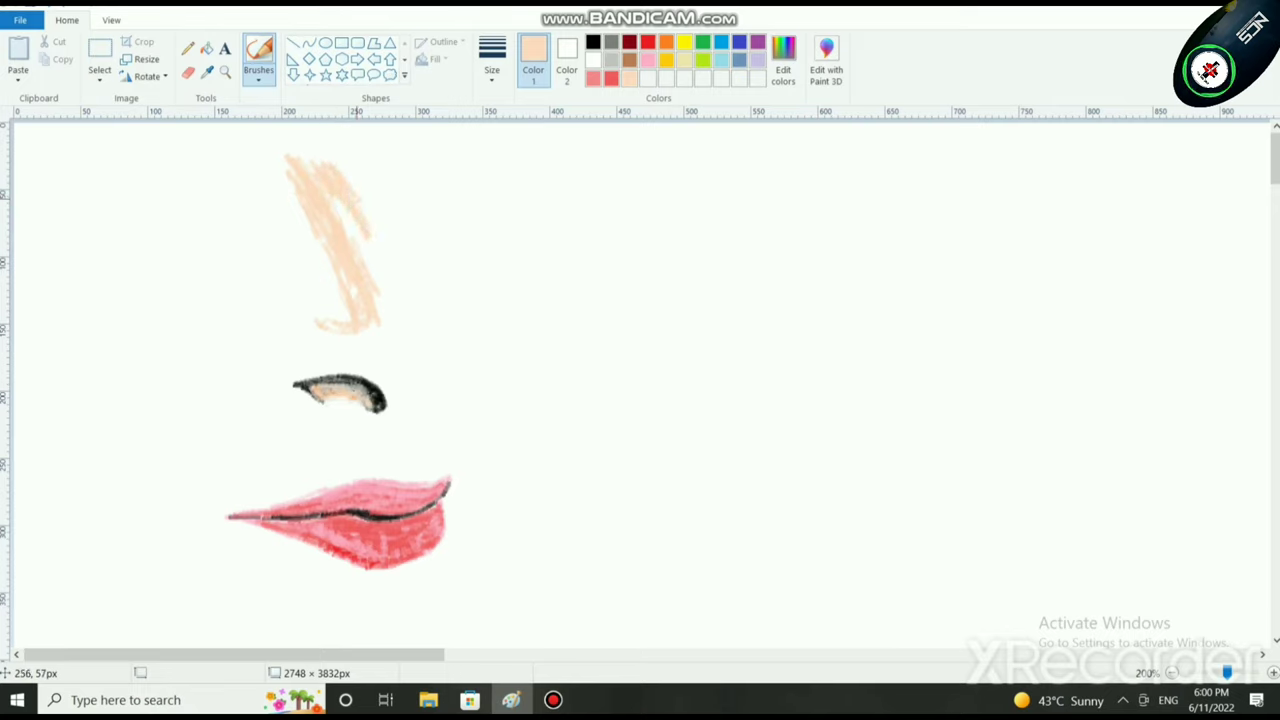
Step: Continue the second peach band down around the nose tip and back beneath the nostril, thickening its outer edge
{"action": "left_click_drag", "start_coordinate": [382, 258], "coordinate": [418, 362]}
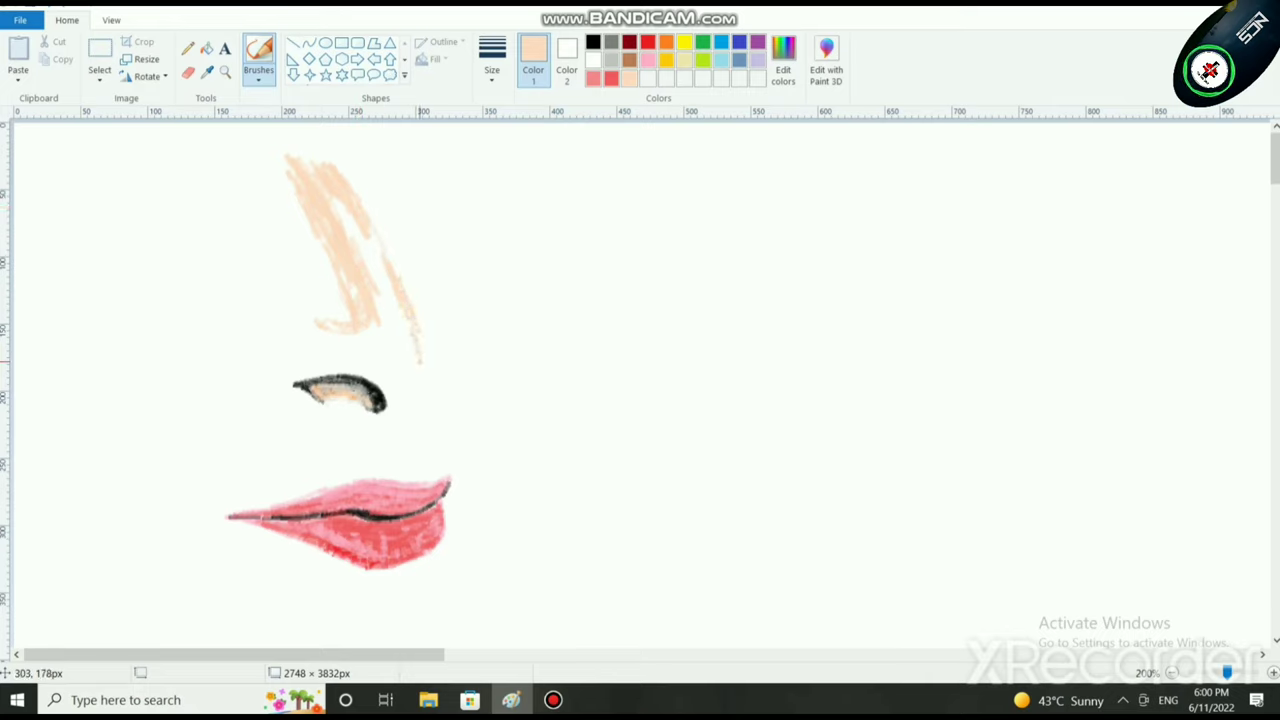
{"action": "mouse_move", "coordinate": [378, 233]}
{"action": "left_mouse_down"}
{"action": "mouse_move", "coordinate": [346, 185]}
{"action": "mouse_move", "coordinate": [428, 348]}
{"action": "mouse_move", "coordinate": [422, 324]}
{"action": "left_mouse_up"}
{"action": "mouse_move", "coordinate": [435, 373]}
{"action": "left_mouse_down"}
{"action": "mouse_move", "coordinate": [438, 395]}
{"action": "mouse_move", "coordinate": [430, 386]}
{"action": "mouse_move", "coordinate": [428, 405]}
{"action": "mouse_move", "coordinate": [434, 381]}
{"action": "mouse_move", "coordinate": [402, 430]}
{"action": "mouse_move", "coordinate": [346, 425]}
{"action": "left_mouse_up"}
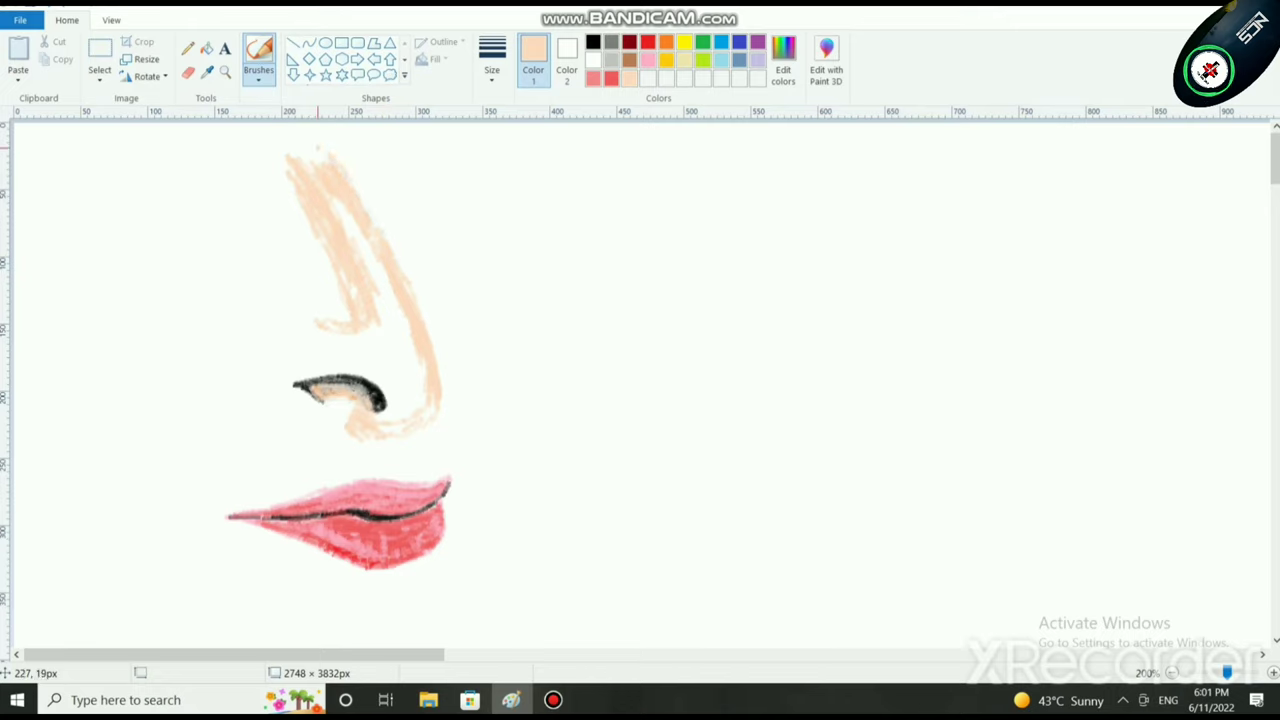
{"action": "mouse_move", "coordinate": [337, 155]}
{"action": "left_mouse_down"}
{"action": "mouse_move", "coordinate": [390, 232]}
{"action": "mouse_move", "coordinate": [334, 165]}
{"action": "mouse_move", "coordinate": [396, 230]}
{"action": "mouse_move", "coordinate": [460, 361]}
{"action": "left_mouse_up"}
{"action": "mouse_move", "coordinate": [437, 318]}
{"action": "left_mouse_down"}
{"action": "mouse_move", "coordinate": [456, 410]}
{"action": "mouse_move", "coordinate": [395, 432]}
{"action": "mouse_move", "coordinate": [390, 421]}
{"action": "left_mouse_up"}
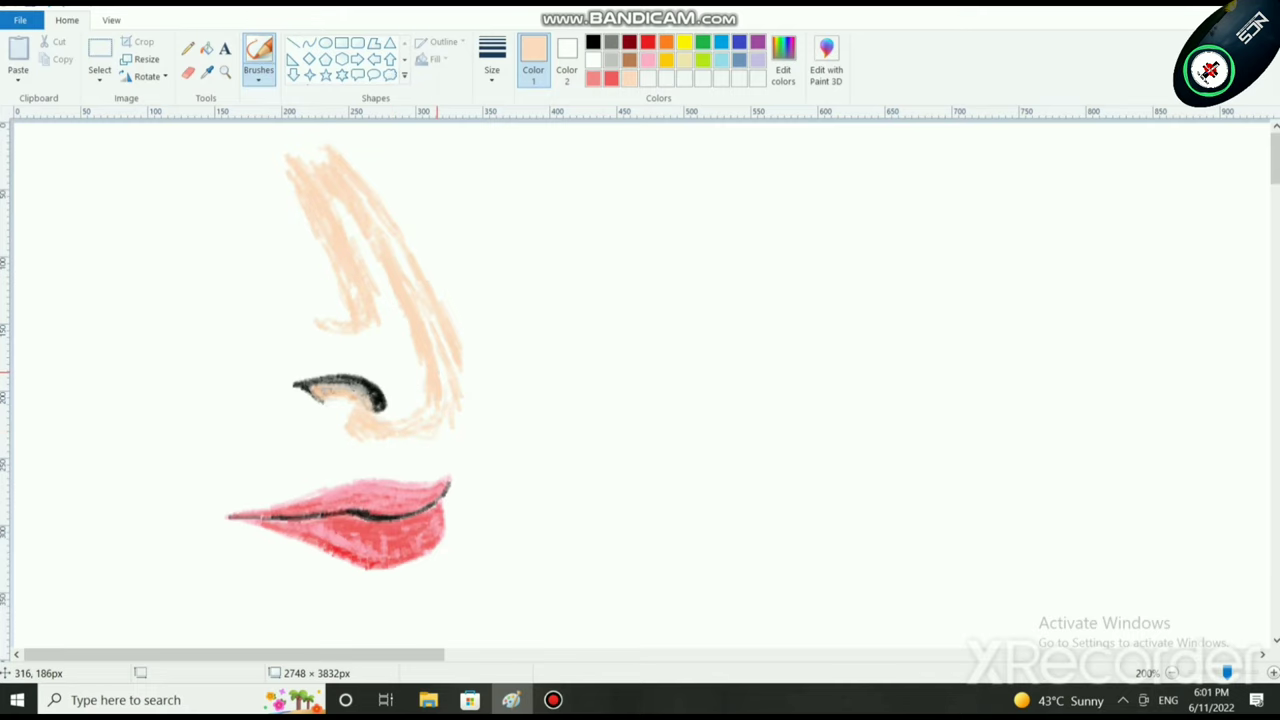
{"action": "scroll", "coordinate": [437, 366], "scroll_direction": "down", "scroll_amount": 3}
{"action": "key", "text": "super"}
{"action": "key", "text": "super"}
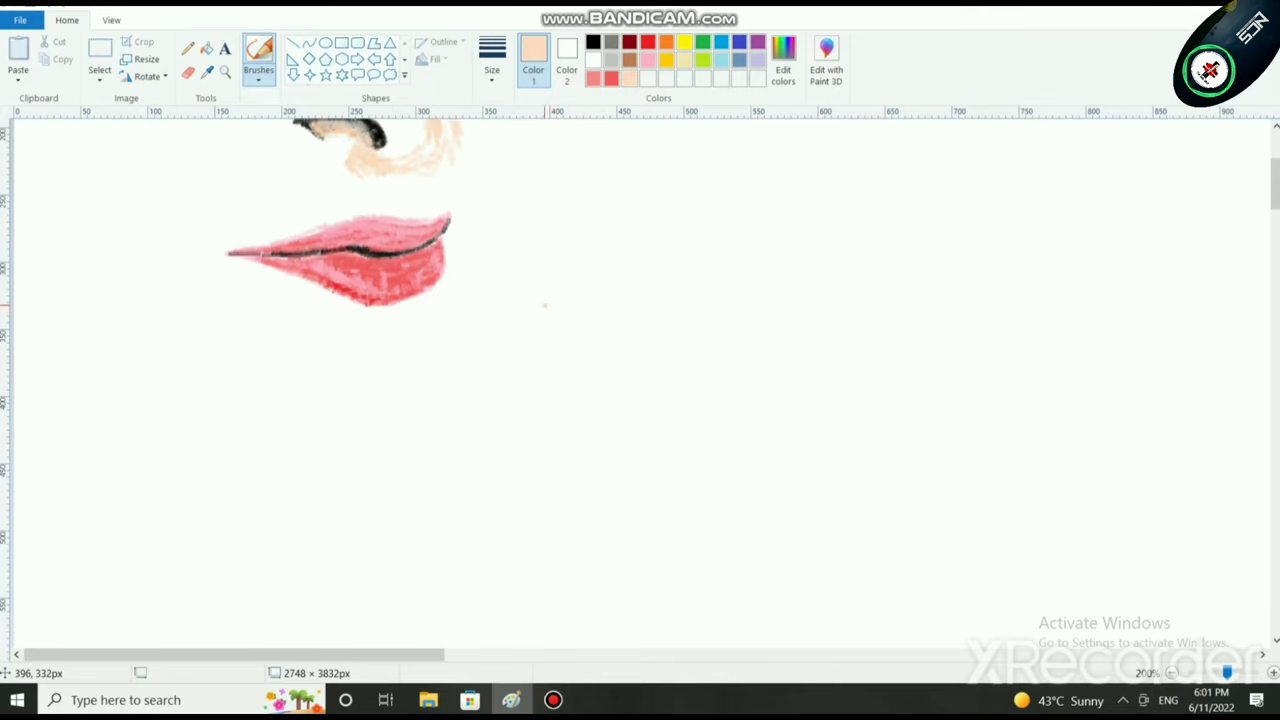
{"action": "scroll", "coordinate": [545, 305], "scroll_direction": "down", "scroll_amount": 2}
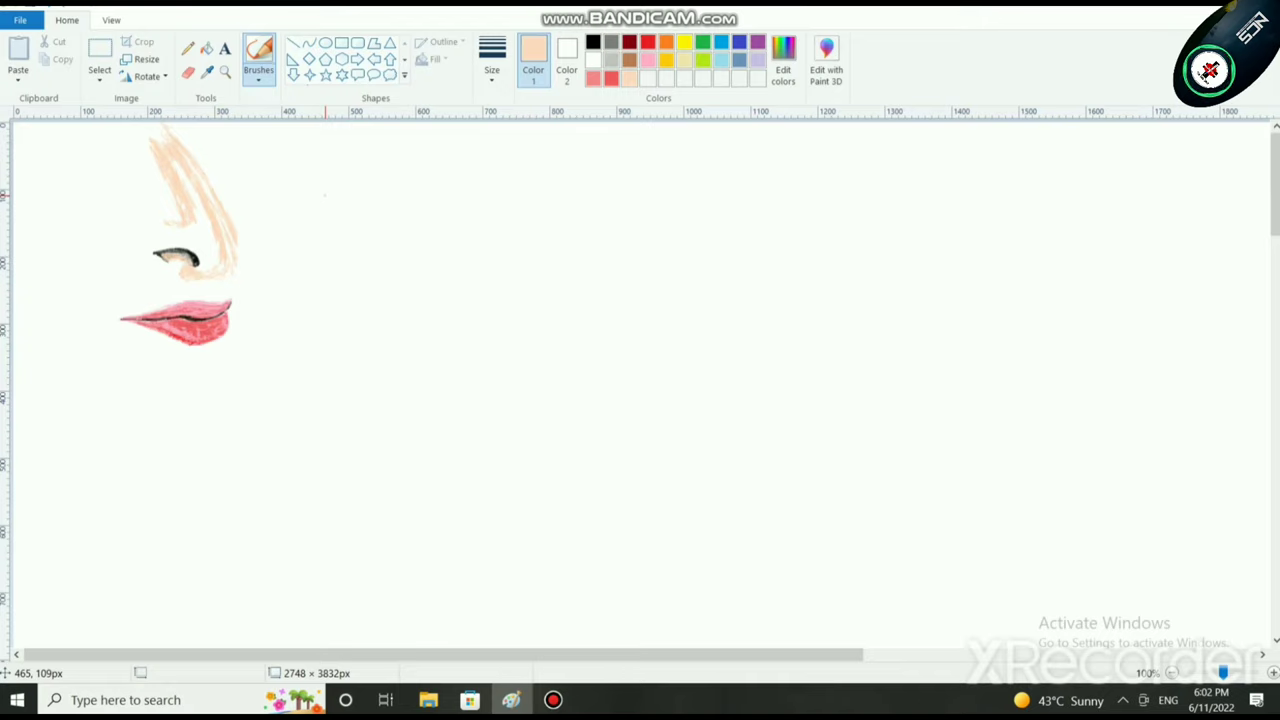
{"action": "scroll", "coordinate": [240, 320], "scroll_direction": "up", "scroll_amount": 2}
{"action": "scroll", "coordinate": [391, 331], "scroll_direction": "down", "scroll_amount": 4}
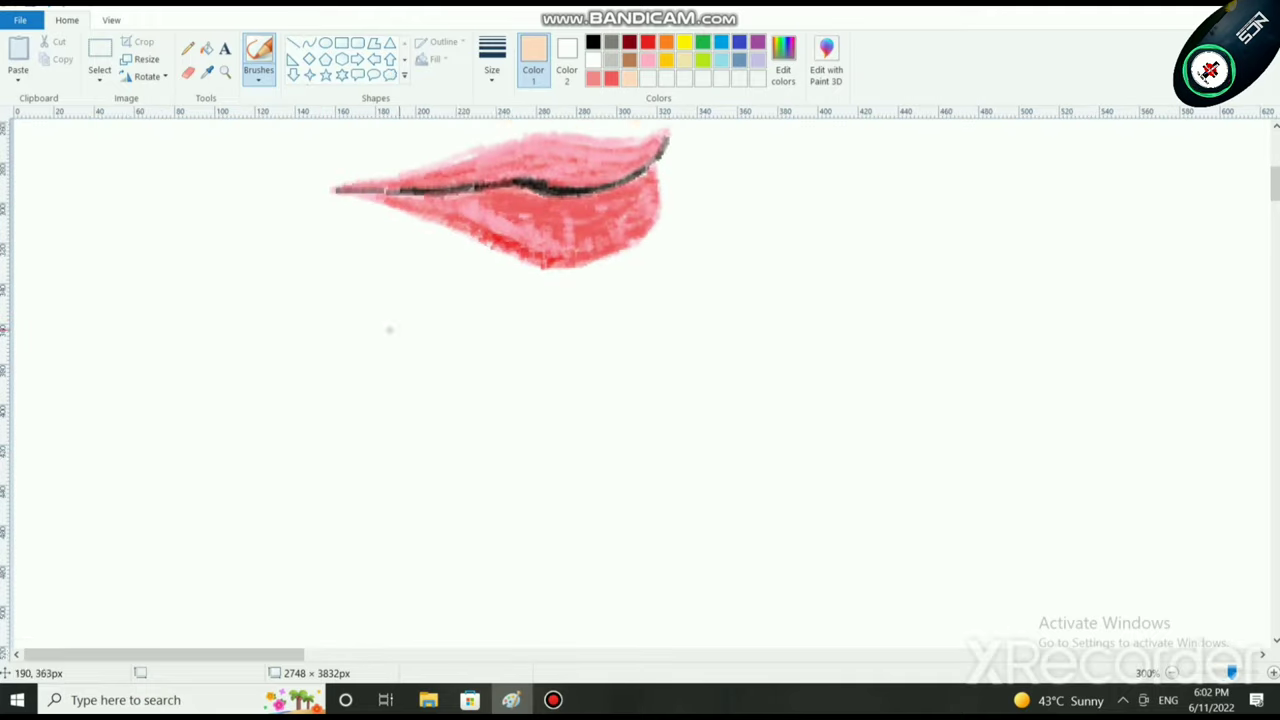
{"action": "scroll", "coordinate": [391, 331], "scroll_direction": "up", "scroll_amount": 1}
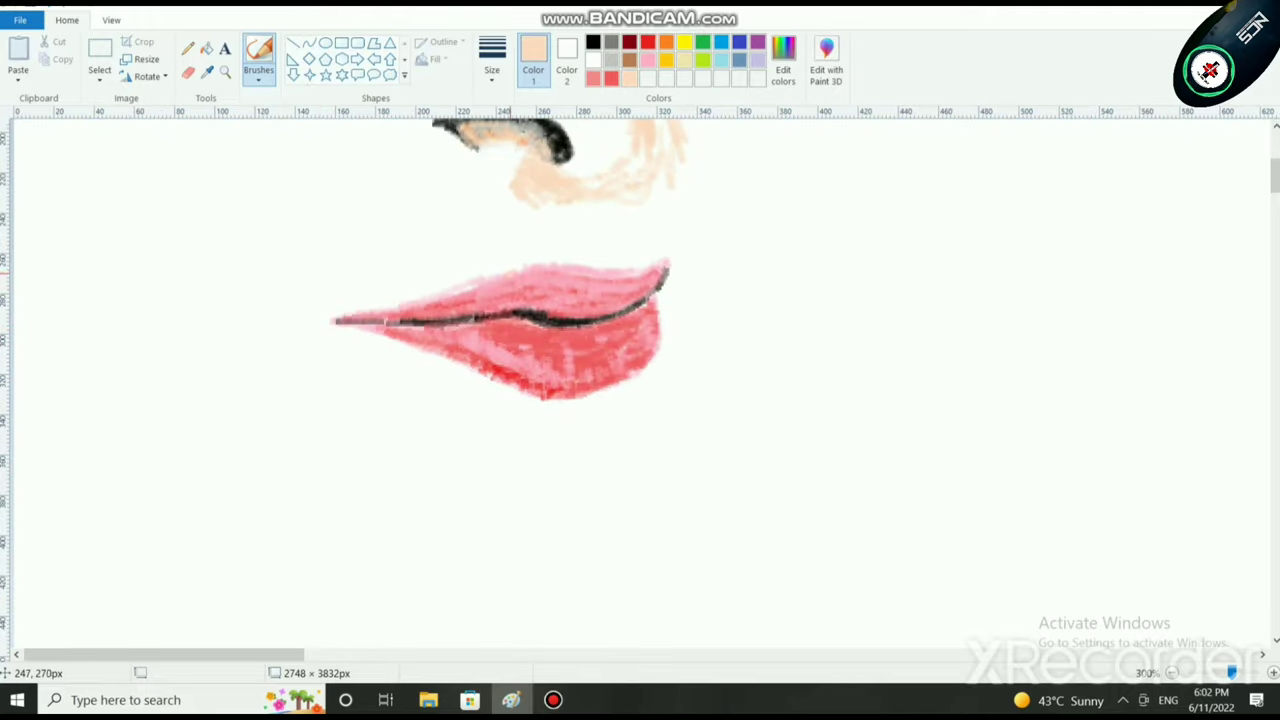
Step: Clean up the lip edges with white and add salmon strokes along the lower lip's edge near the pointed mouth corner
{"action": "left_click", "coordinate": [593, 59]}
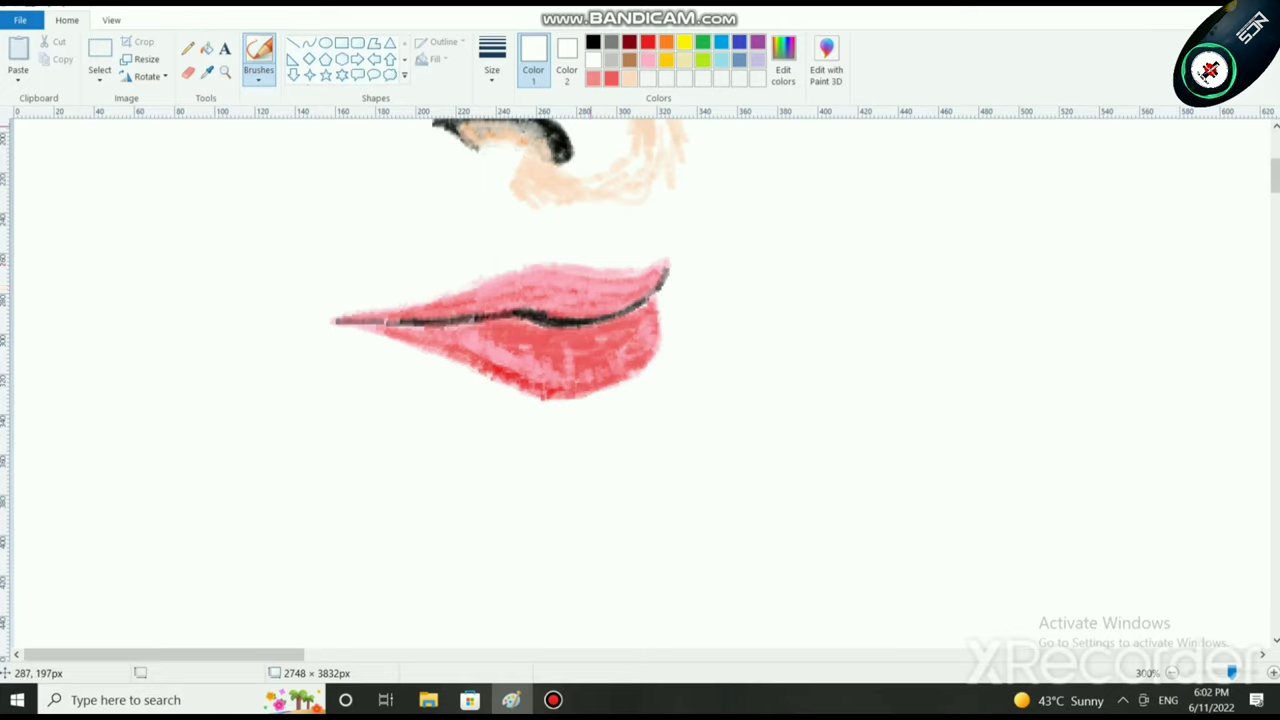
{"action": "left_click", "coordinate": [465, 372]}
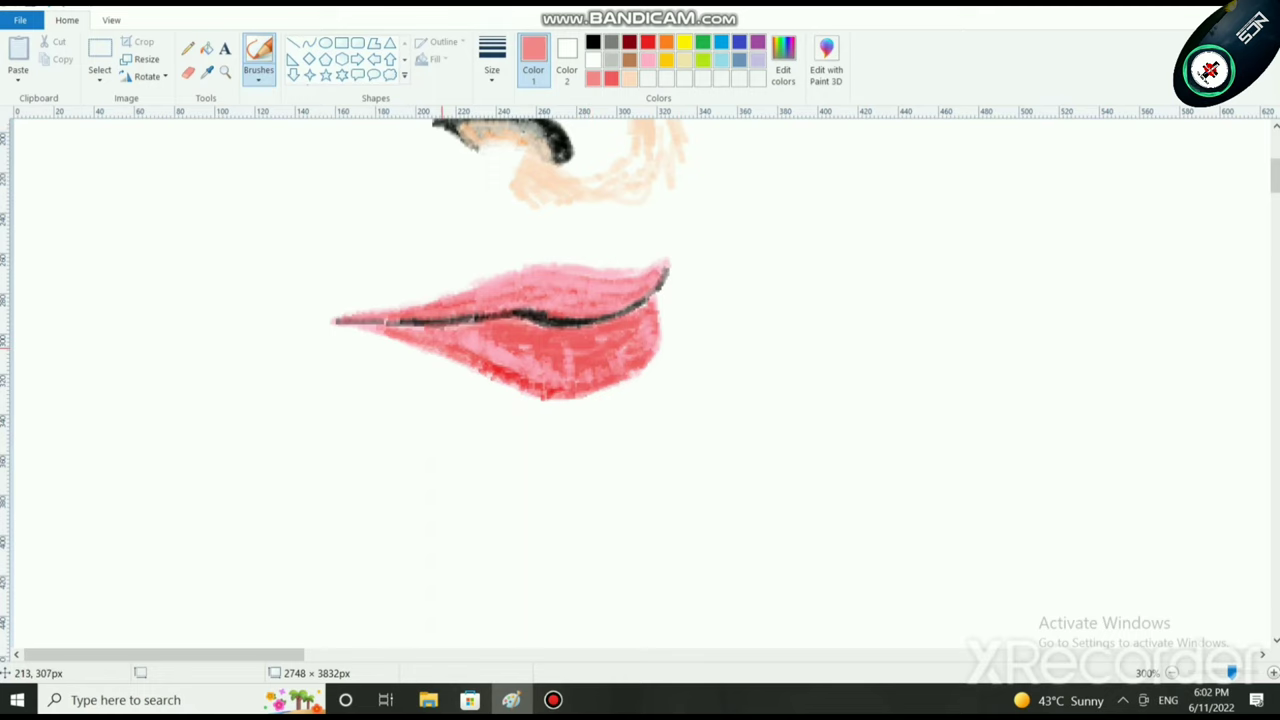
{"action": "scroll", "coordinate": [461, 367], "scroll_direction": "up", "scroll_amount": 2}
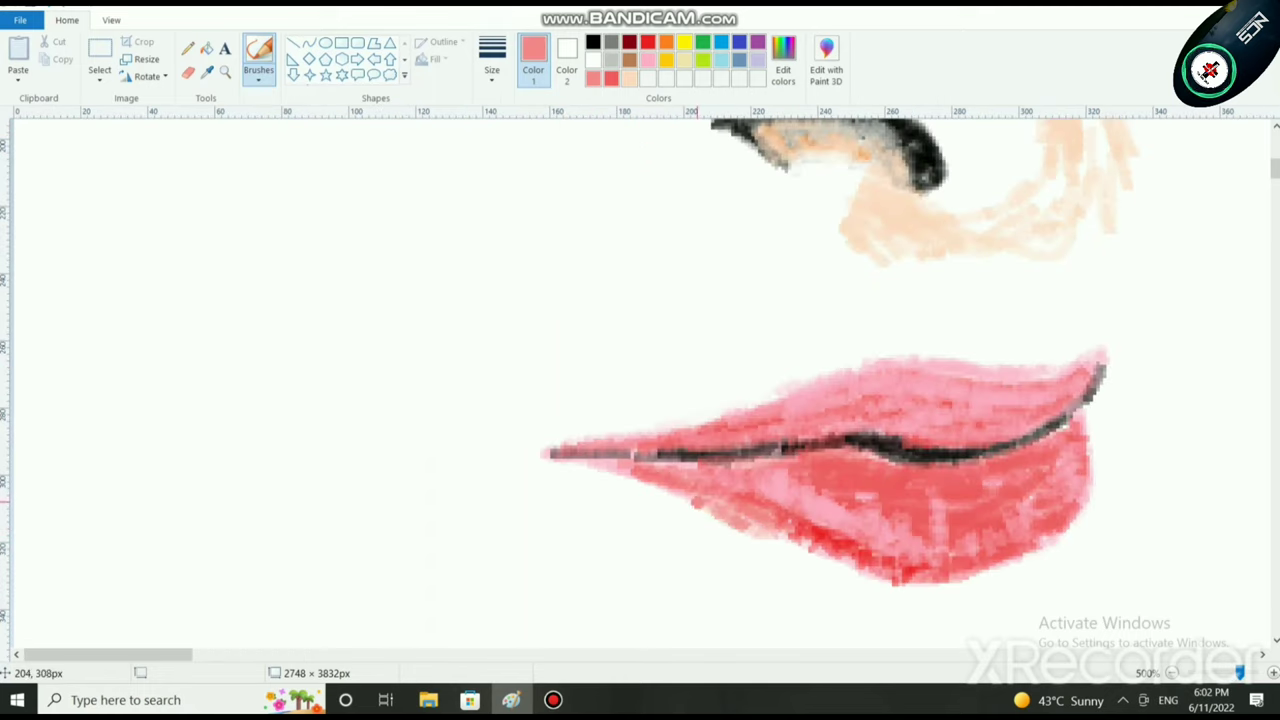
{"action": "mouse_move", "coordinate": [704, 512]}
{"action": "left_mouse_down"}
{"action": "mouse_move", "coordinate": [556, 457]}
{"action": "mouse_move", "coordinate": [640, 495]}
{"action": "mouse_move", "coordinate": [626, 483]}
{"action": "mouse_move", "coordinate": [684, 496]}
{"action": "mouse_move", "coordinate": [600, 476]}
{"action": "mouse_move", "coordinate": [715, 530]}
{"action": "mouse_move", "coordinate": [592, 480]}
{"action": "mouse_move", "coordinate": [758, 538]}
{"action": "mouse_move", "coordinate": [664, 514]}
{"action": "mouse_move", "coordinate": [788, 562]}
{"action": "mouse_move", "coordinate": [727, 545]}
{"action": "mouse_move", "coordinate": [872, 582]}
{"action": "mouse_move", "coordinate": [676, 510]}
{"action": "mouse_move", "coordinate": [825, 572]}
{"action": "mouse_move", "coordinate": [690, 532]}
{"action": "left_mouse_up"}
{"action": "scroll", "coordinate": [674, 534], "scroll_direction": "down", "scroll_amount": 3}
{"action": "scroll", "coordinate": [683, 532], "scroll_direction": "down", "scroll_amount": 3, "text": "ctrl"}
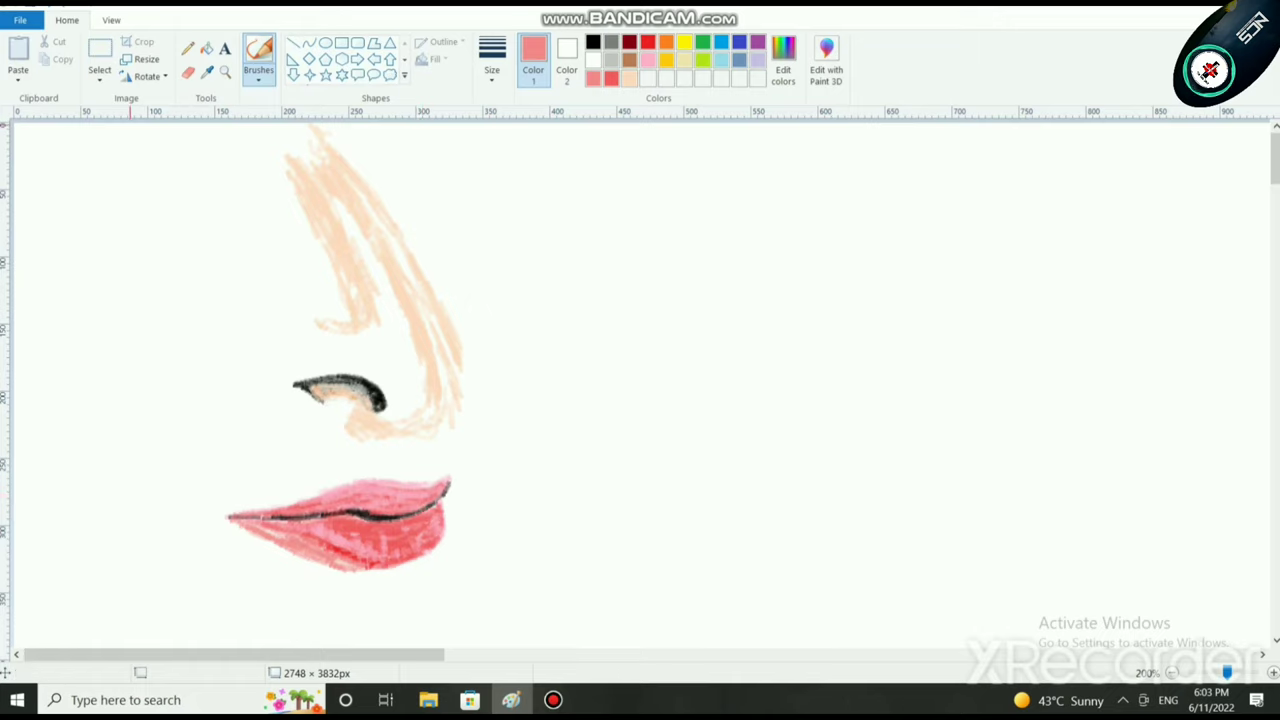
Step: Select the lips with a rectangular selection and shift them slightly right and down beneath the nose
{"action": "left_click", "coordinate": [99, 78]}
{"action": "left_click", "coordinate": [130, 117]}
{"action": "left_click_drag", "start_coordinate": [213, 458], "coordinate": [459, 585]}
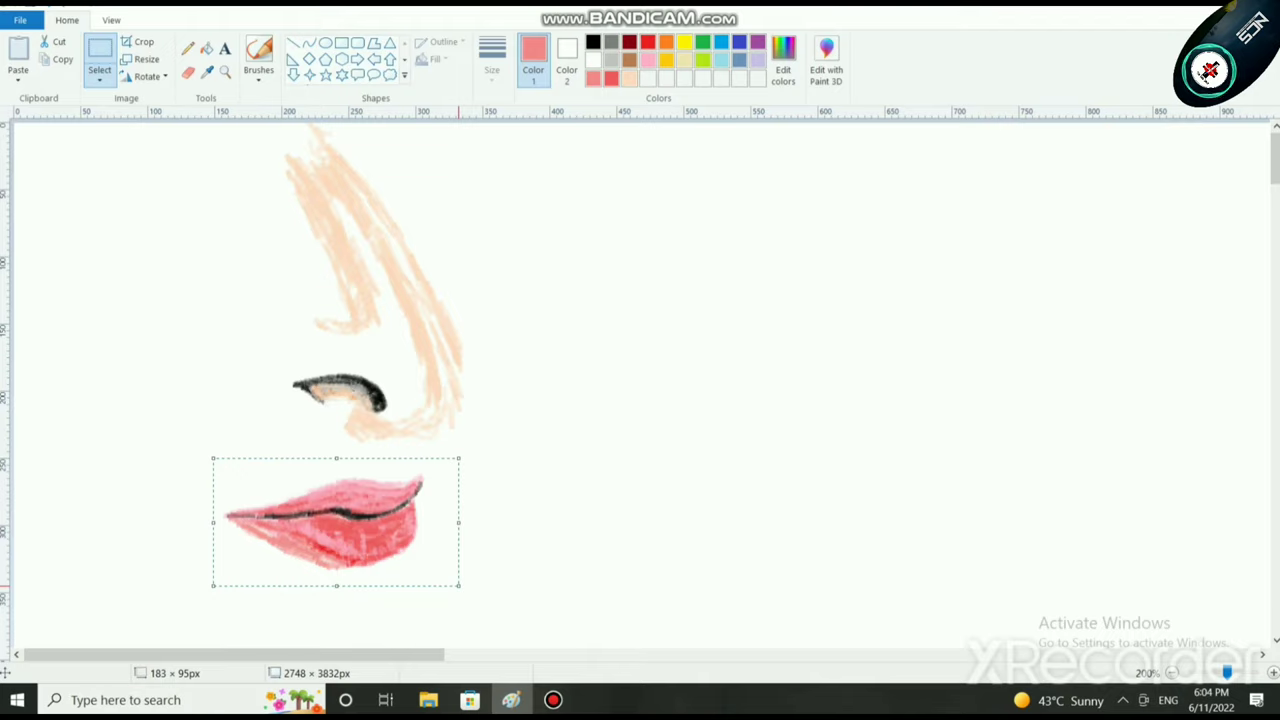
{"action": "left_click_drag", "start_coordinate": [398, 548], "coordinate": [420, 552]}
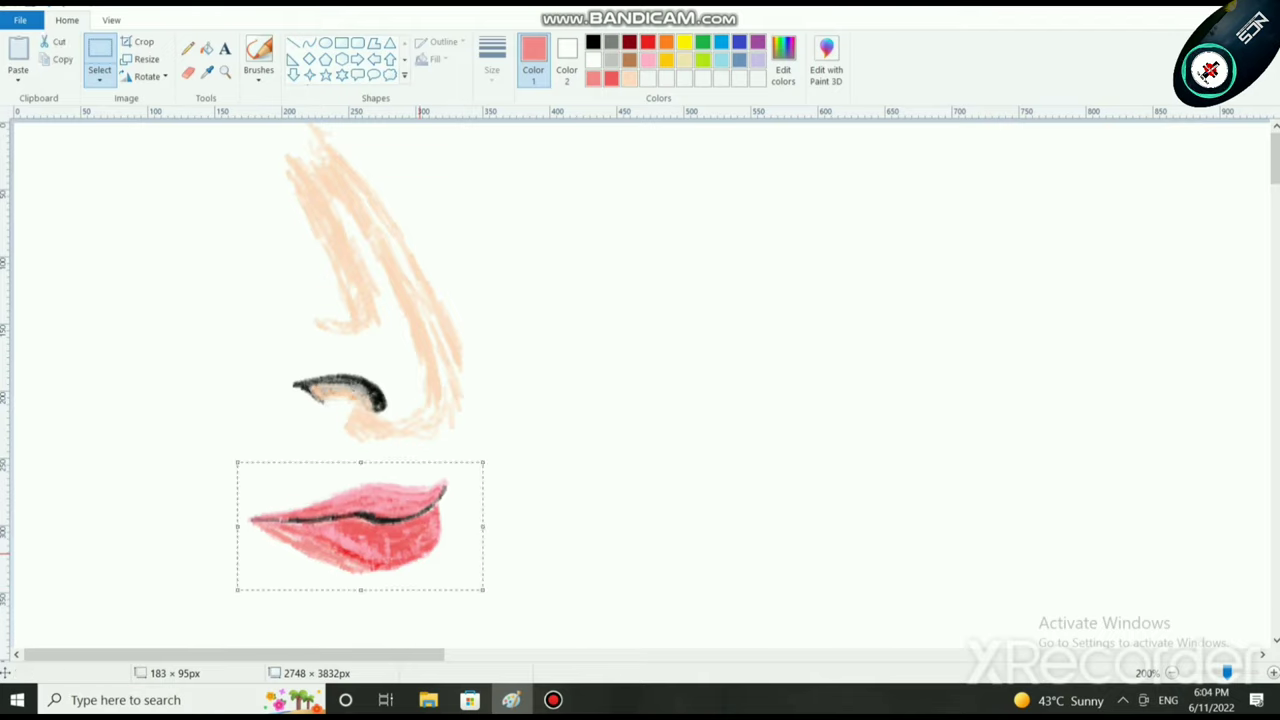
{"action": "left_click", "coordinate": [616, 568]}
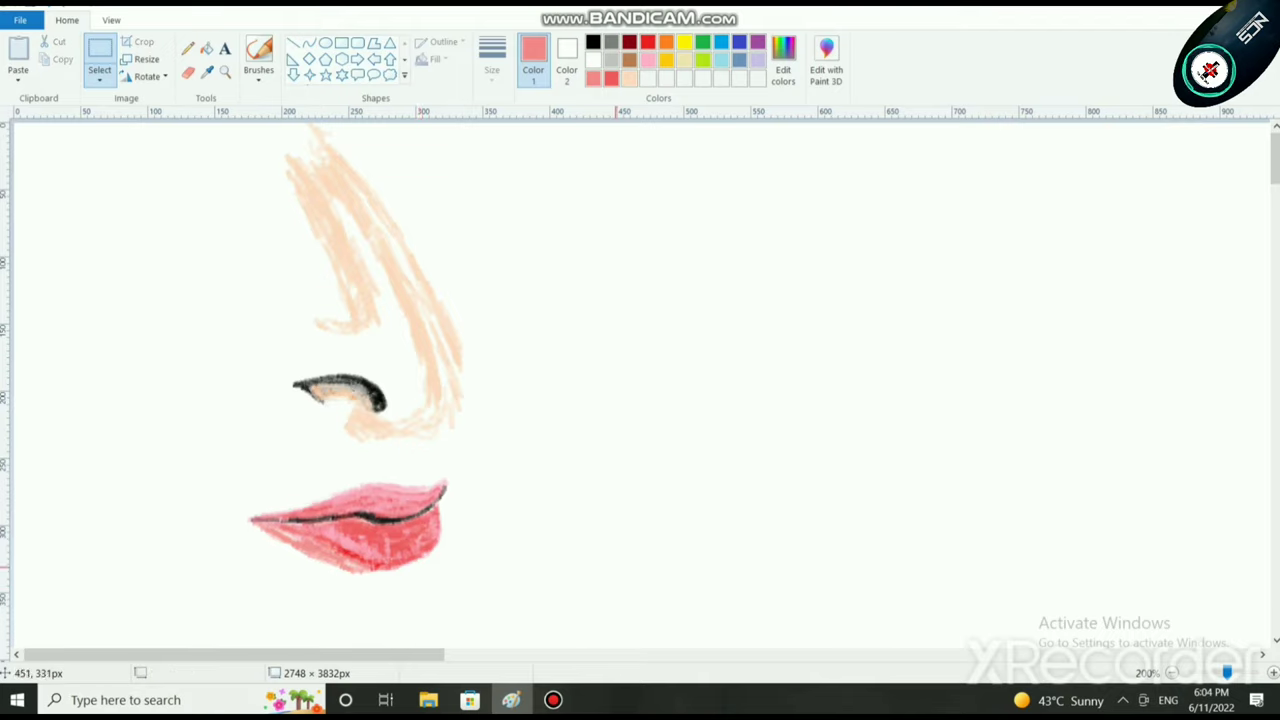
Step: Trim the lower lip's underside with white using the same brush as before and smooth its rounded edge with salmon
{"action": "left_click", "coordinate": [593, 60]}
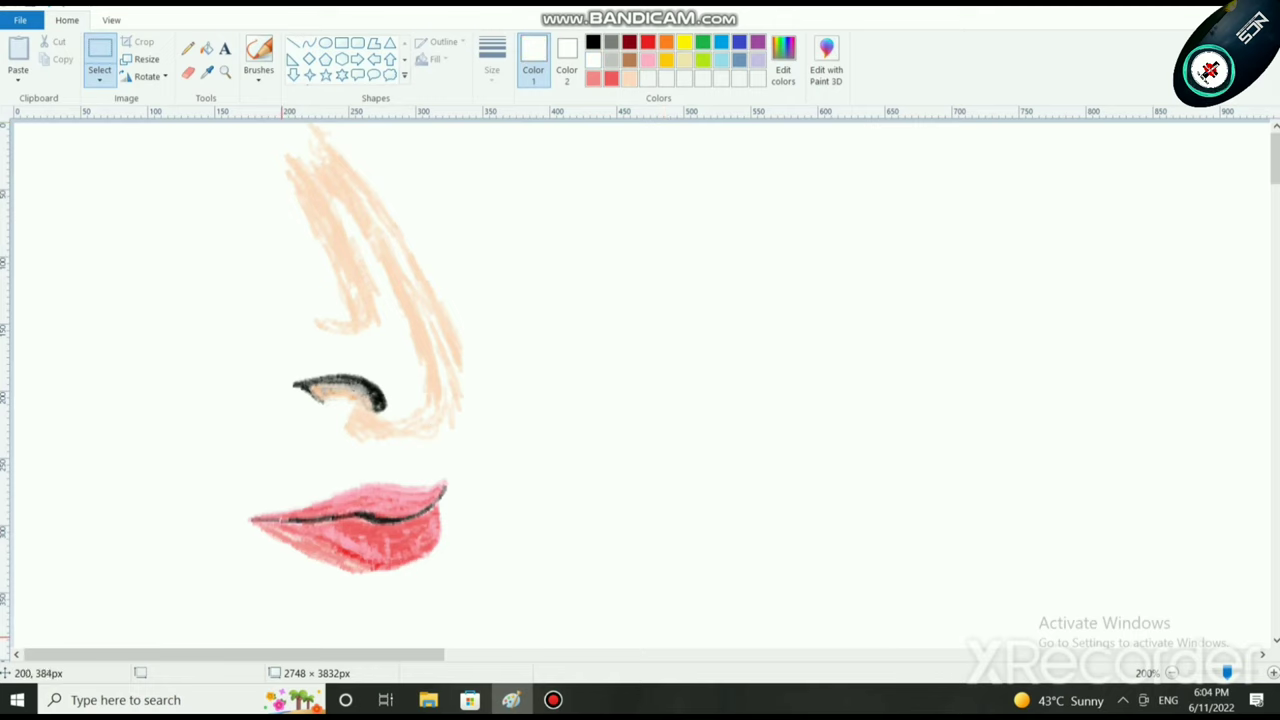
{"action": "scroll", "coordinate": [538, 598], "scroll_direction": "up", "scroll_amount": 1}
{"action": "scroll", "coordinate": [635, 490], "scroll_direction": "down", "scroll_amount": 3}
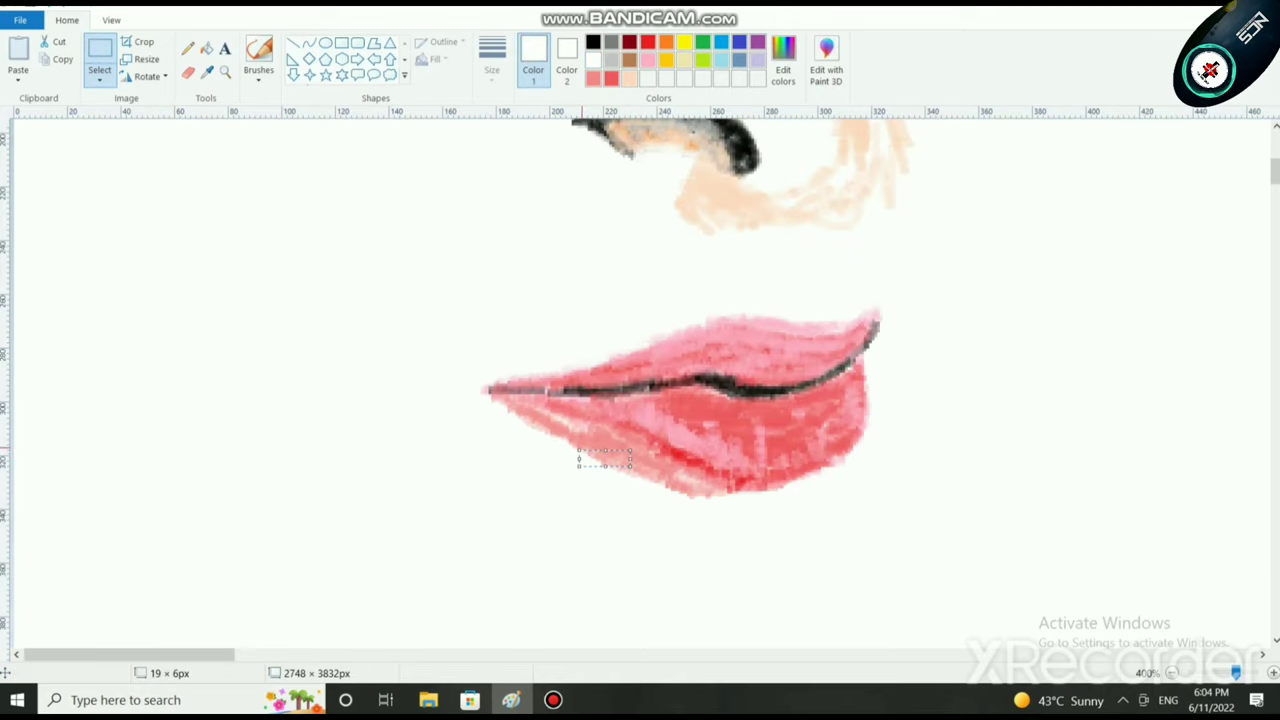
{"action": "left_click", "coordinate": [258, 78]}
{"action": "left_click", "coordinate": [361, 138]}
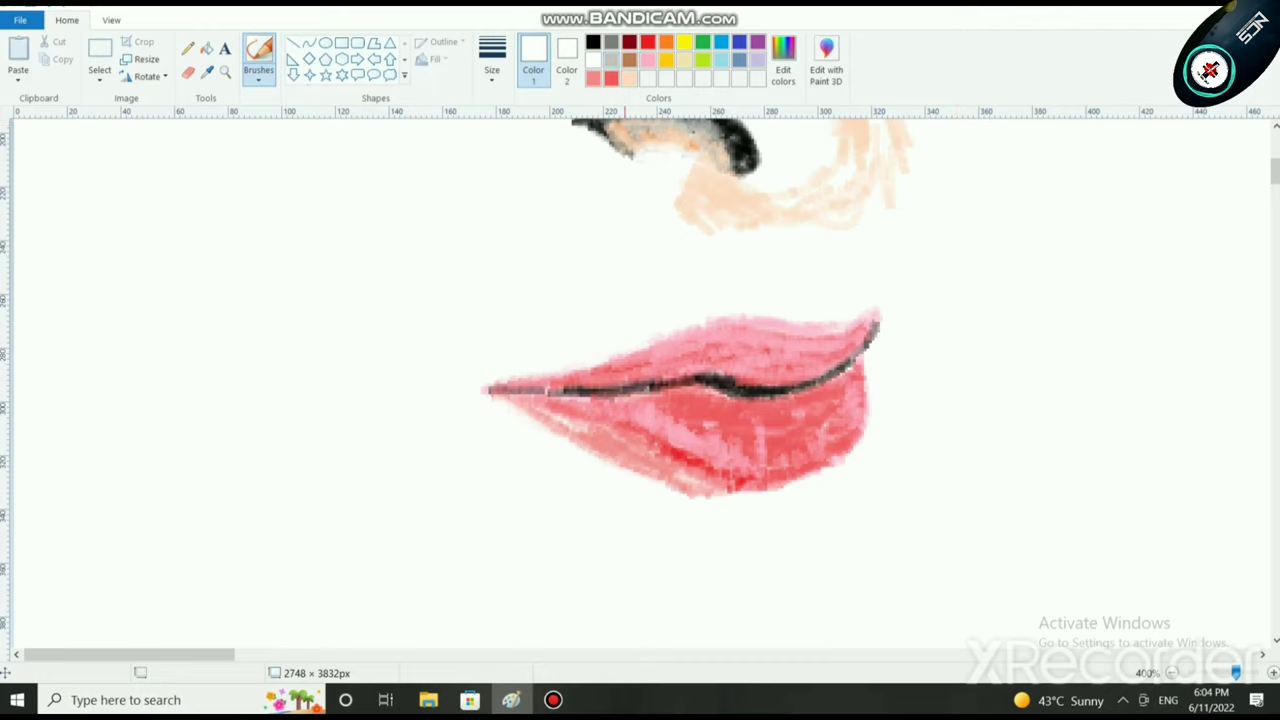
{"action": "left_click", "coordinate": [593, 78]}
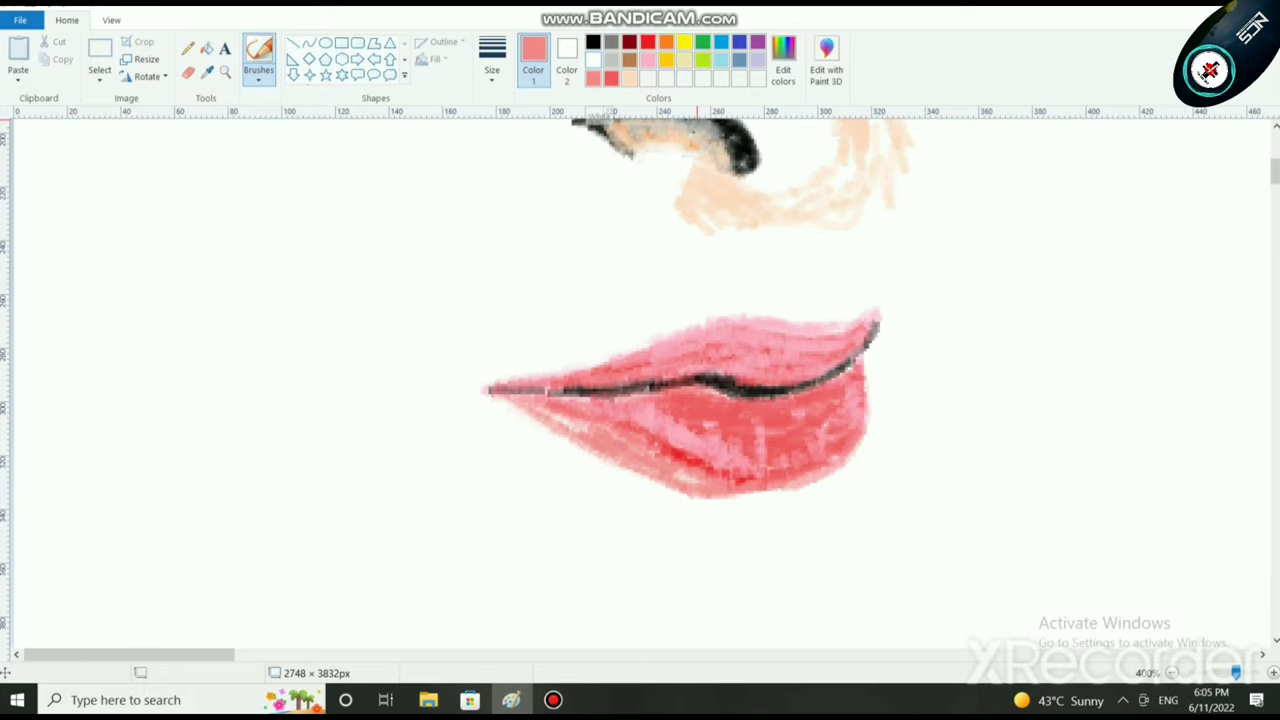
Step: Thin the dark line between the lips by painting coral red over its middle and right part
{"action": "left_click", "coordinate": [594, 60]}
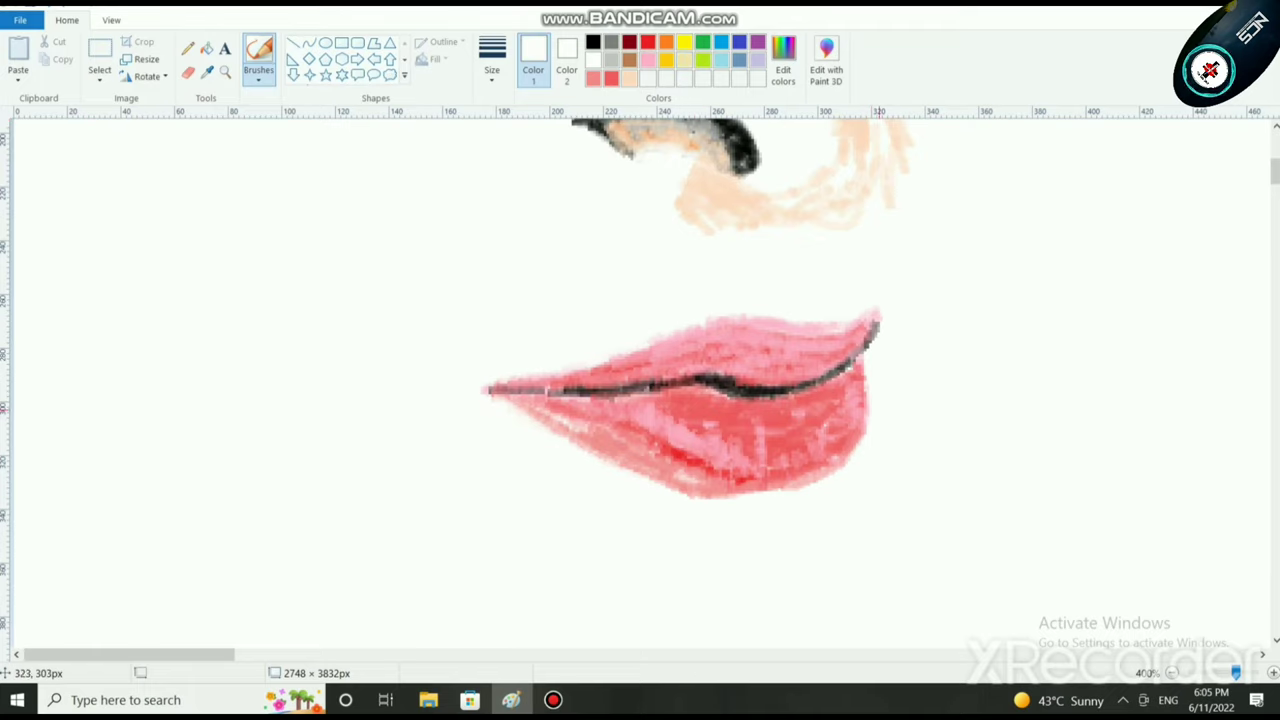
{"action": "scroll", "coordinate": [984, 582], "scroll_direction": "down", "scroll_amount": 2}
{"action": "scroll", "coordinate": [888, 602], "scroll_direction": "up", "scroll_amount": 1}
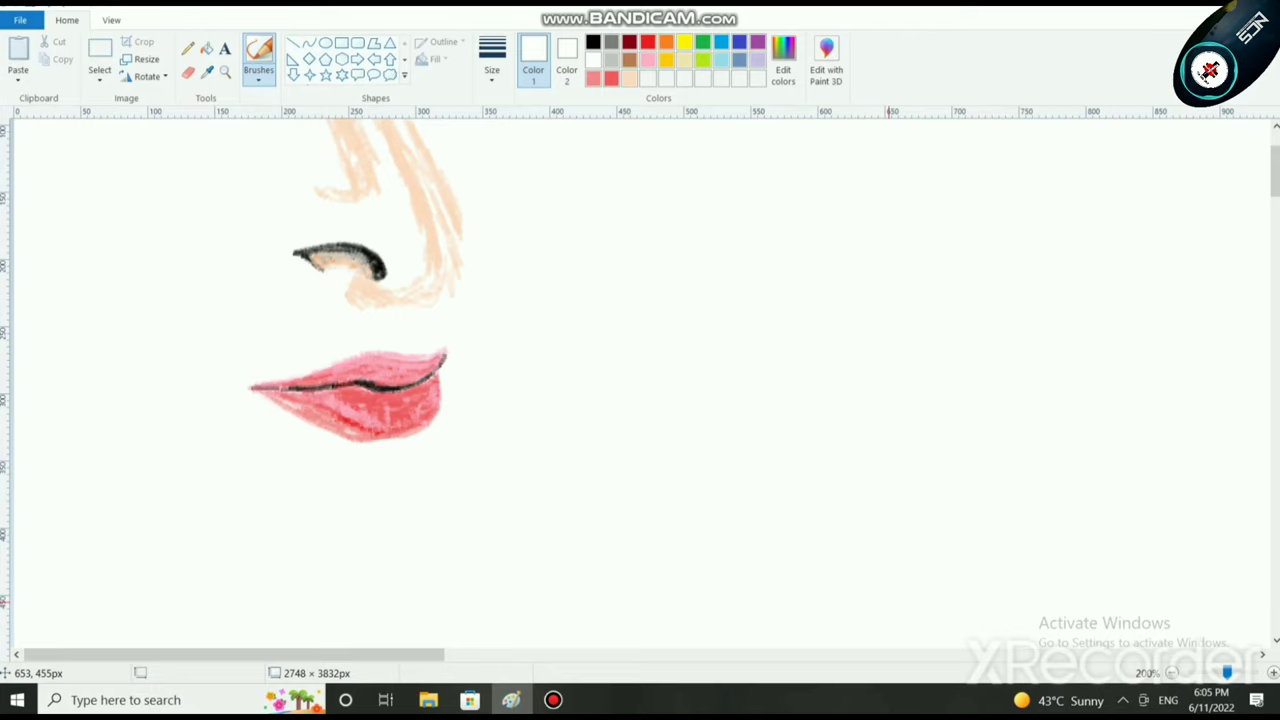
{"action": "scroll", "coordinate": [826, 578], "scroll_direction": "up", "scroll_amount": 1}
{"action": "scroll", "coordinate": [780, 433], "scroll_direction": "down", "scroll_amount": 2}
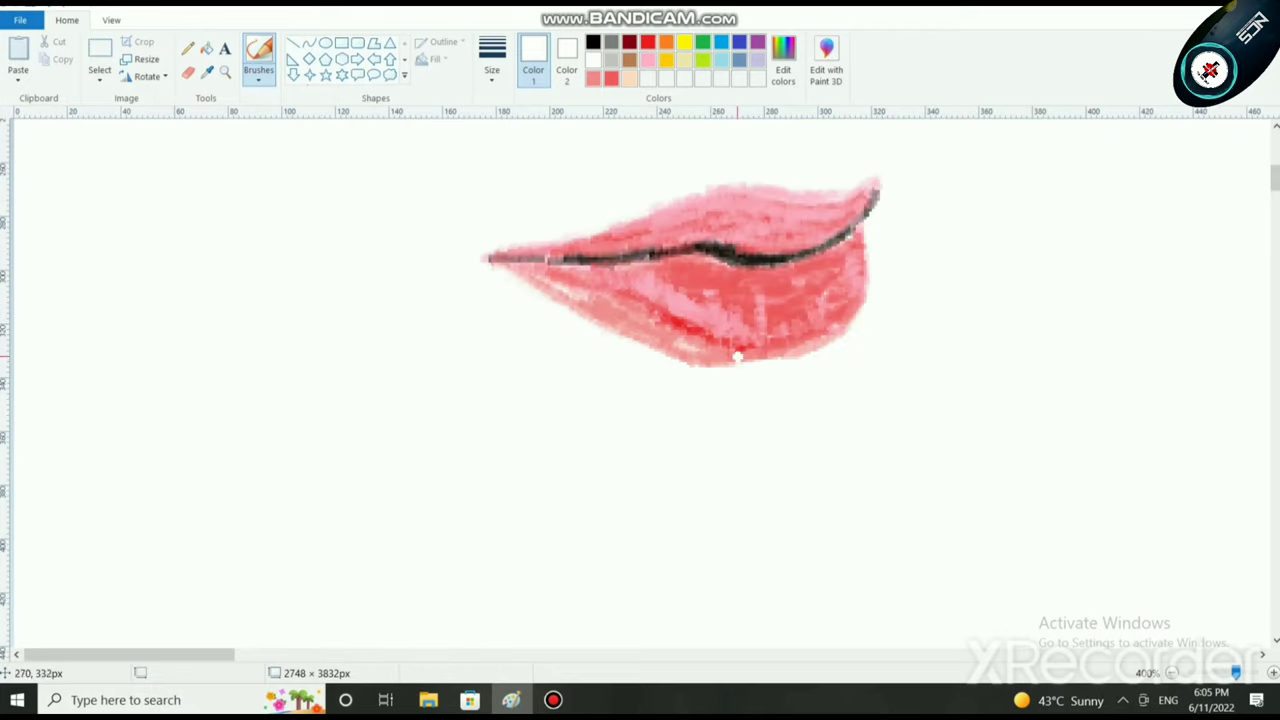
{"action": "left_click", "coordinate": [611, 78]}
{"action": "mouse_move", "coordinate": [697, 253]}
{"action": "left_mouse_down"}
{"action": "mouse_move", "coordinate": [619, 262]}
{"action": "mouse_move", "coordinate": [754, 264]}
{"action": "mouse_move", "coordinate": [847, 232]}
{"action": "mouse_move", "coordinate": [724, 265]}
{"action": "mouse_move", "coordinate": [724, 248]}
{"action": "left_mouse_up"}
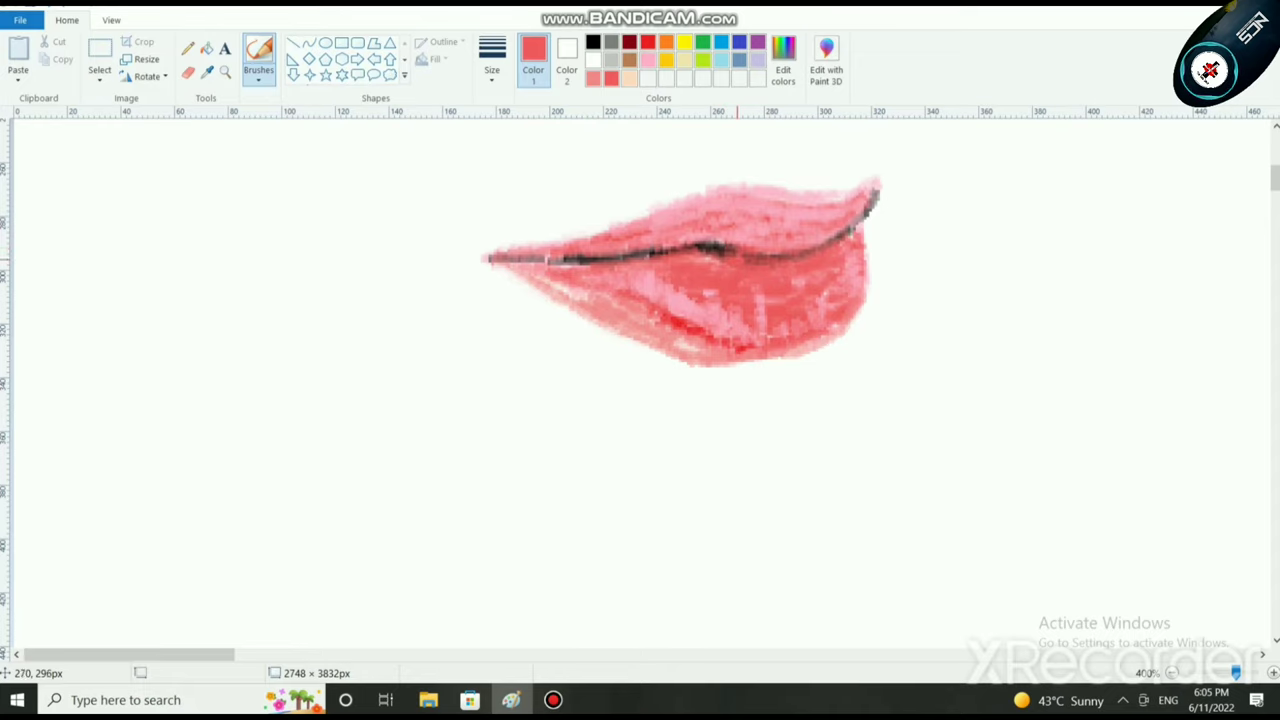
{"action": "scroll", "coordinate": [864, 415], "scroll_direction": "down", "scroll_amount": 2, "text": "ctrl"}
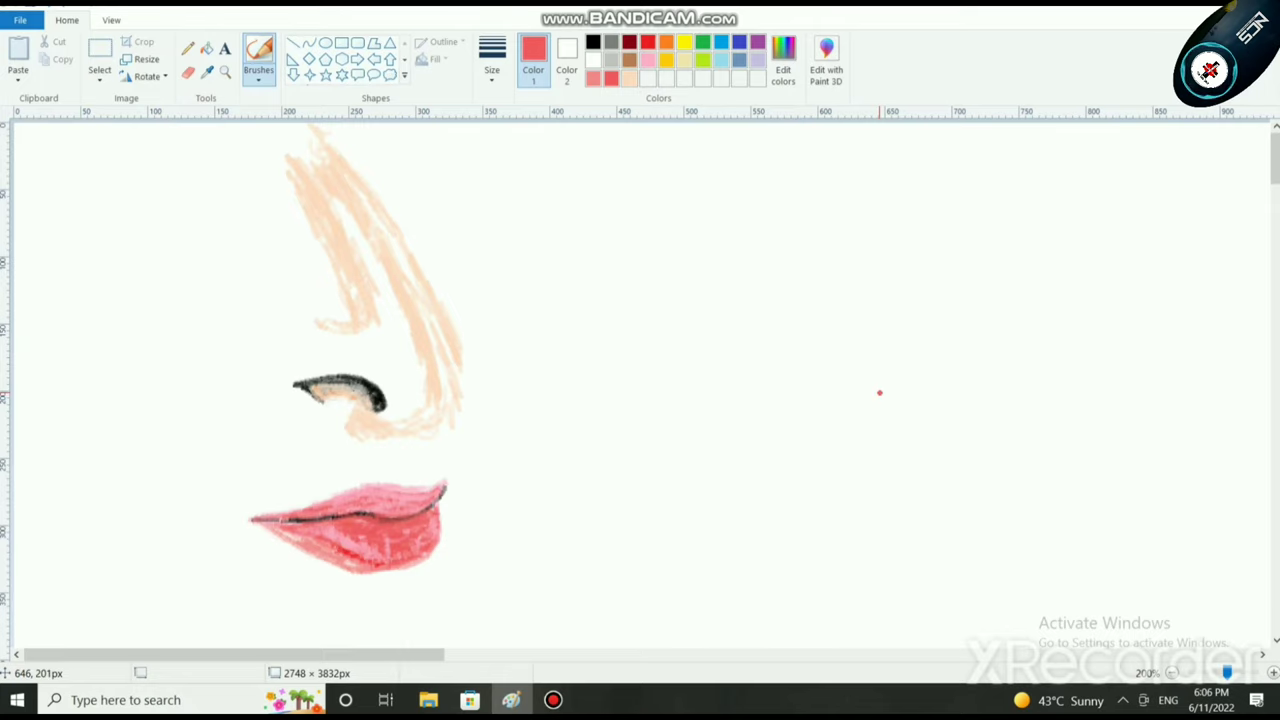
Step: Soften the left part of the dark mouth line with coral red strokes toward the pointed corner
{"action": "scroll", "coordinate": [520, 386], "scroll_direction": "up", "scroll_amount": 1, "text": "ctrl"}
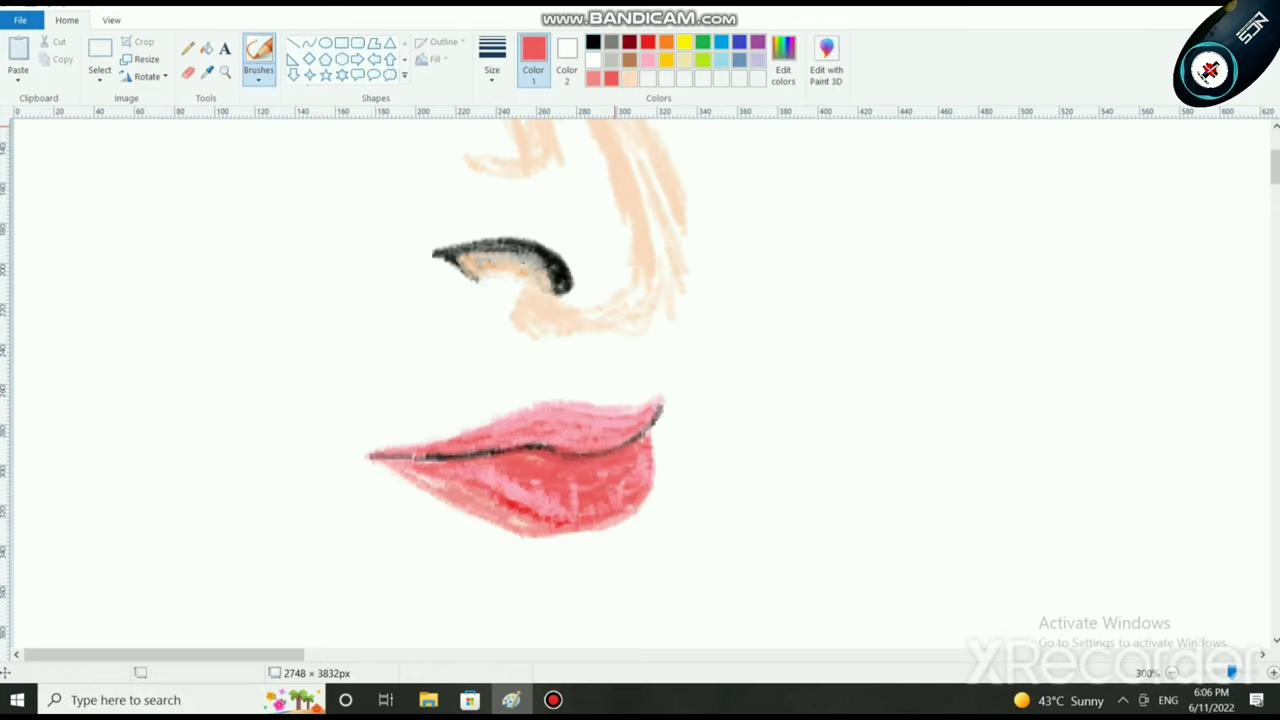
{"action": "left_click", "coordinate": [593, 41]}
{"action": "left_click", "coordinate": [593, 59]}
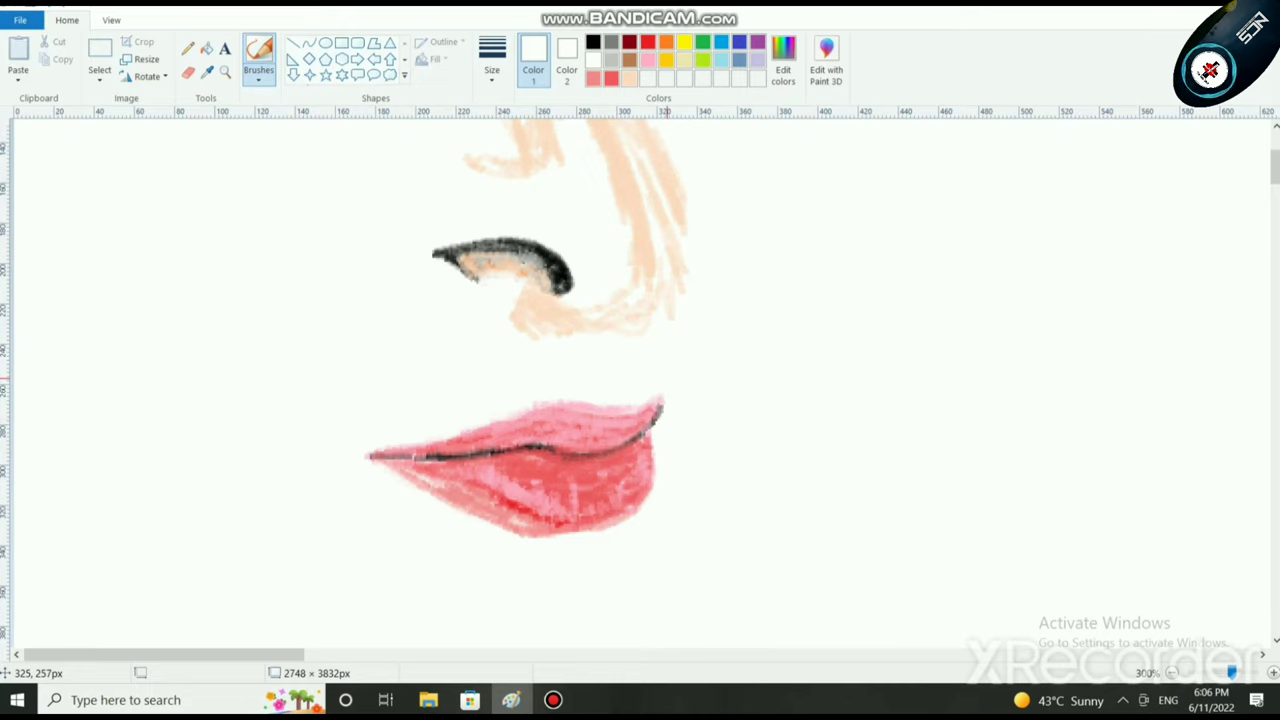
{"action": "scroll", "coordinate": [667, 378], "scroll_direction": "up", "scroll_amount": 2}
{"action": "scroll", "coordinate": [667, 378], "scroll_direction": "down", "scroll_amount": 2}
{"action": "left_click", "coordinate": [611, 78]}
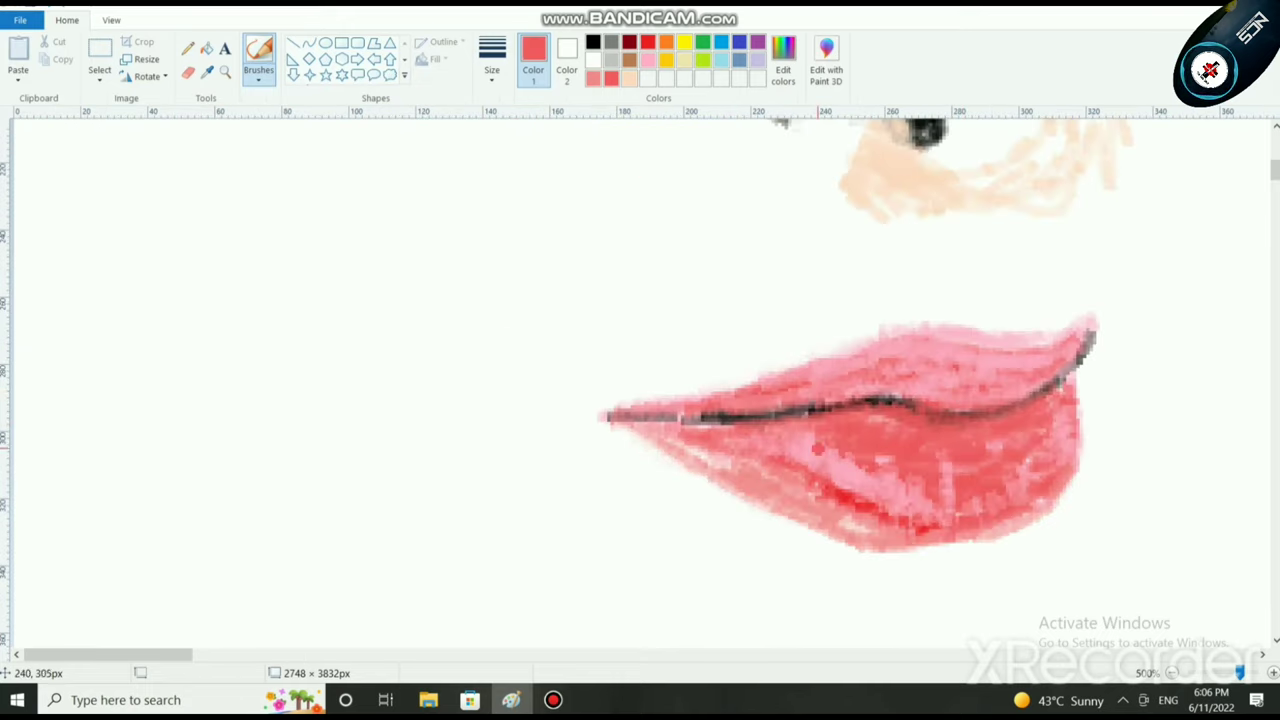
{"action": "mouse_move", "coordinate": [824, 452]}
{"action": "left_mouse_down"}
{"action": "mouse_move", "coordinate": [760, 428]}
{"action": "mouse_move", "coordinate": [677, 428]}
{"action": "mouse_move", "coordinate": [847, 418]}
{"action": "mouse_move", "coordinate": [683, 425]}
{"action": "mouse_move", "coordinate": [885, 399]}
{"action": "left_mouse_up"}
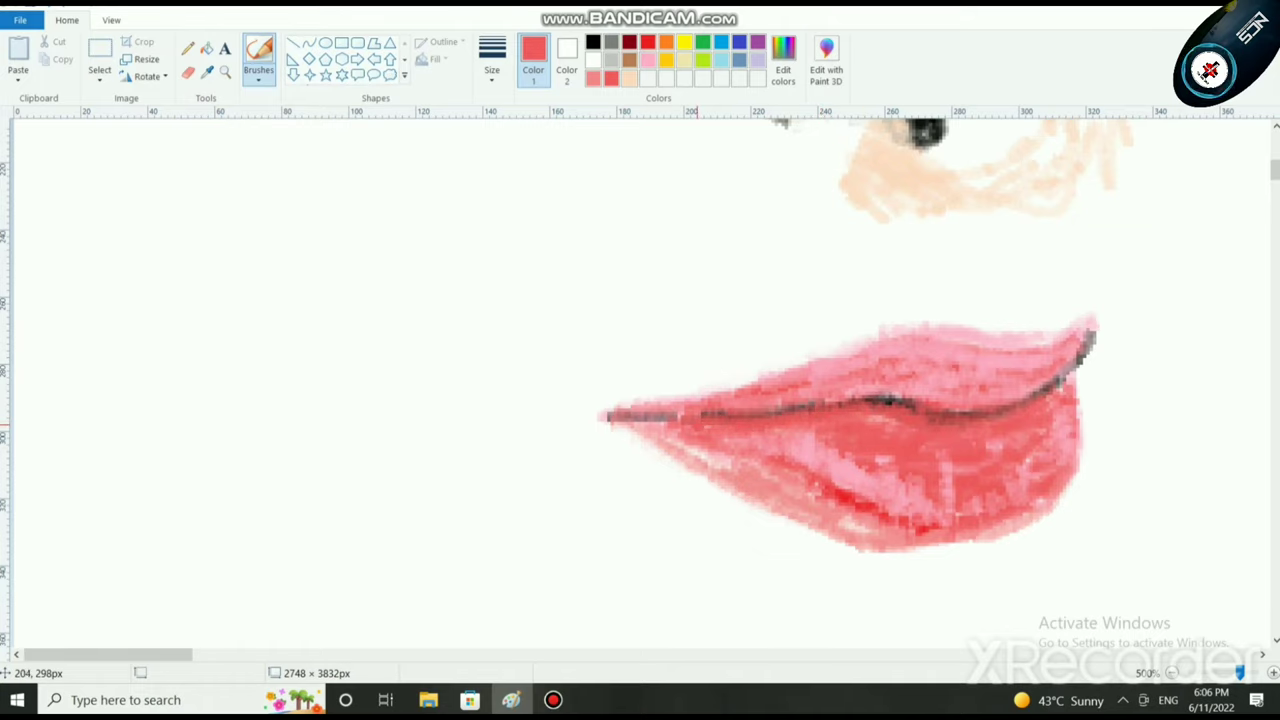
{"action": "scroll", "coordinate": [941, 477], "scroll_direction": "down", "scroll_amount": 1}
{"action": "scroll", "coordinate": [897, 483], "scroll_direction": "down", "scroll_amount": 1}
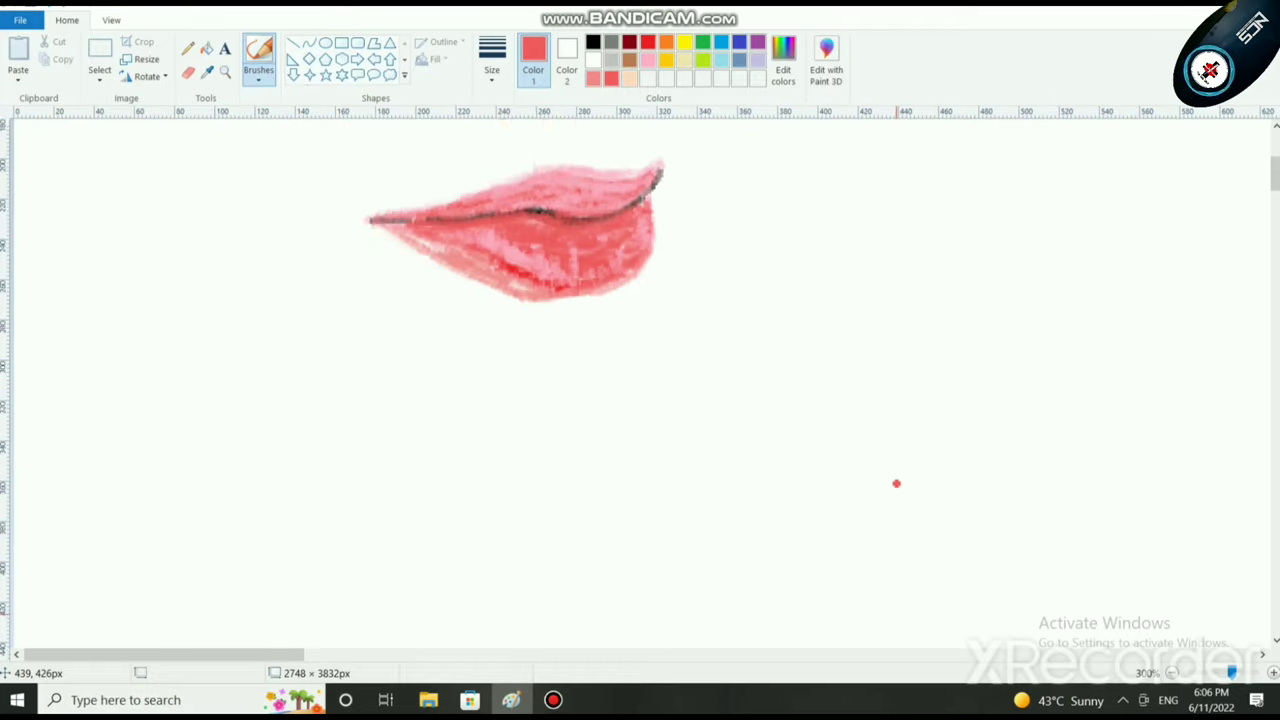
Step: Try a coral red stroke at the raised mouth corner and undo it
{"action": "scroll", "coordinate": [877, 517], "scroll_direction": "up", "scroll_amount": 3}
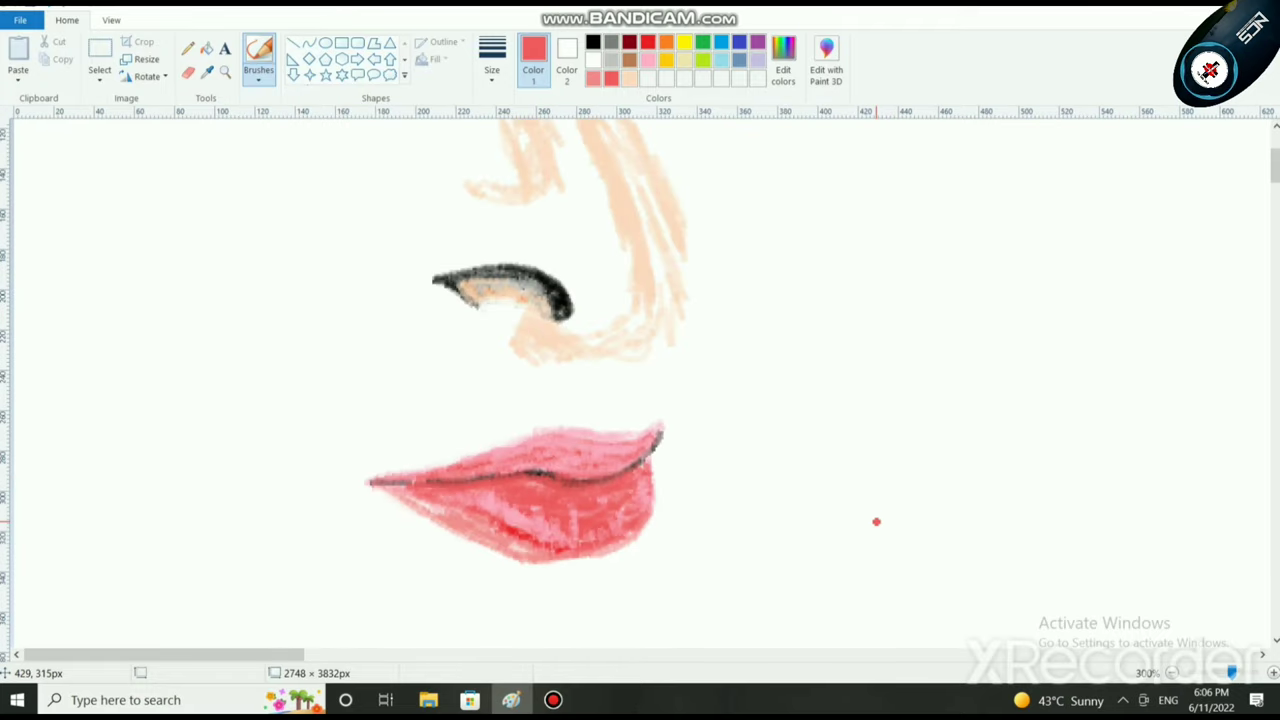
{"action": "scroll", "coordinate": [679, 562], "scroll_direction": "up", "scroll_amount": 1}
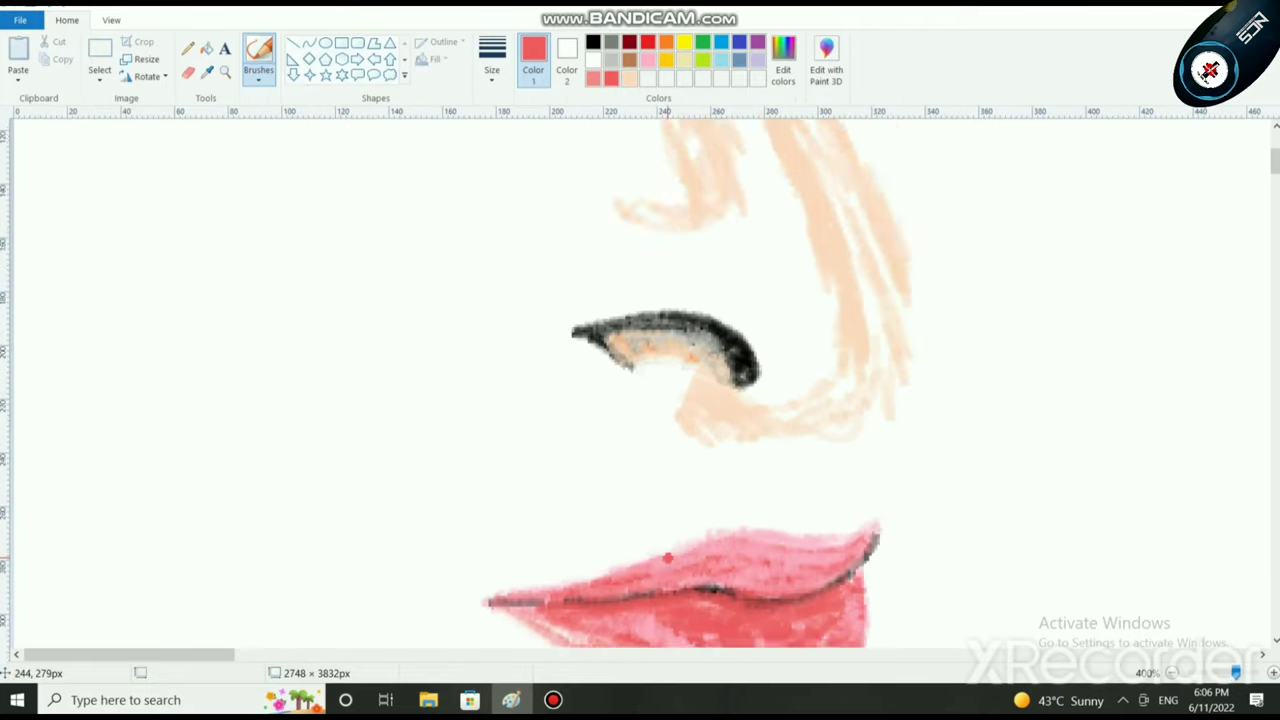
{"action": "scroll", "coordinate": [878, 550], "scroll_direction": "down", "scroll_amount": 2}
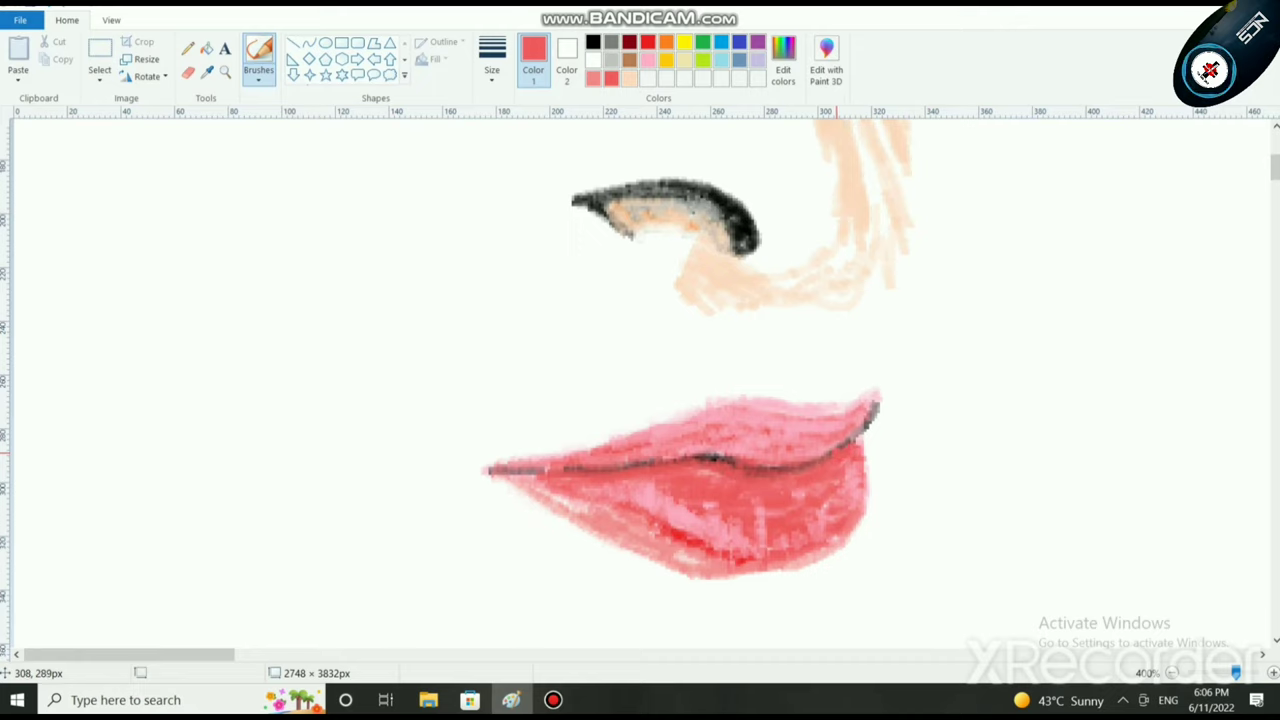
{"action": "left_click_drag", "start_coordinate": [858, 450], "coordinate": [874, 435]}
{"action": "left_click", "coordinate": [593, 59]}
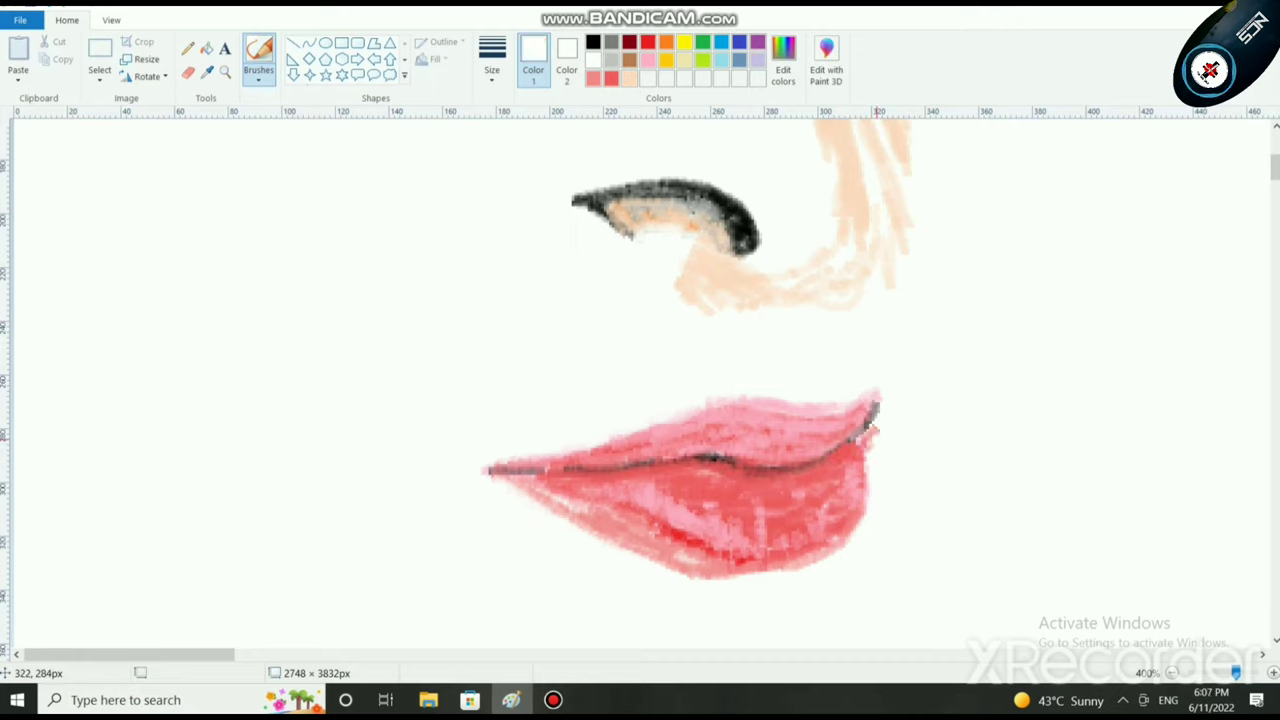
{"action": "key", "text": "ctrl+z"}
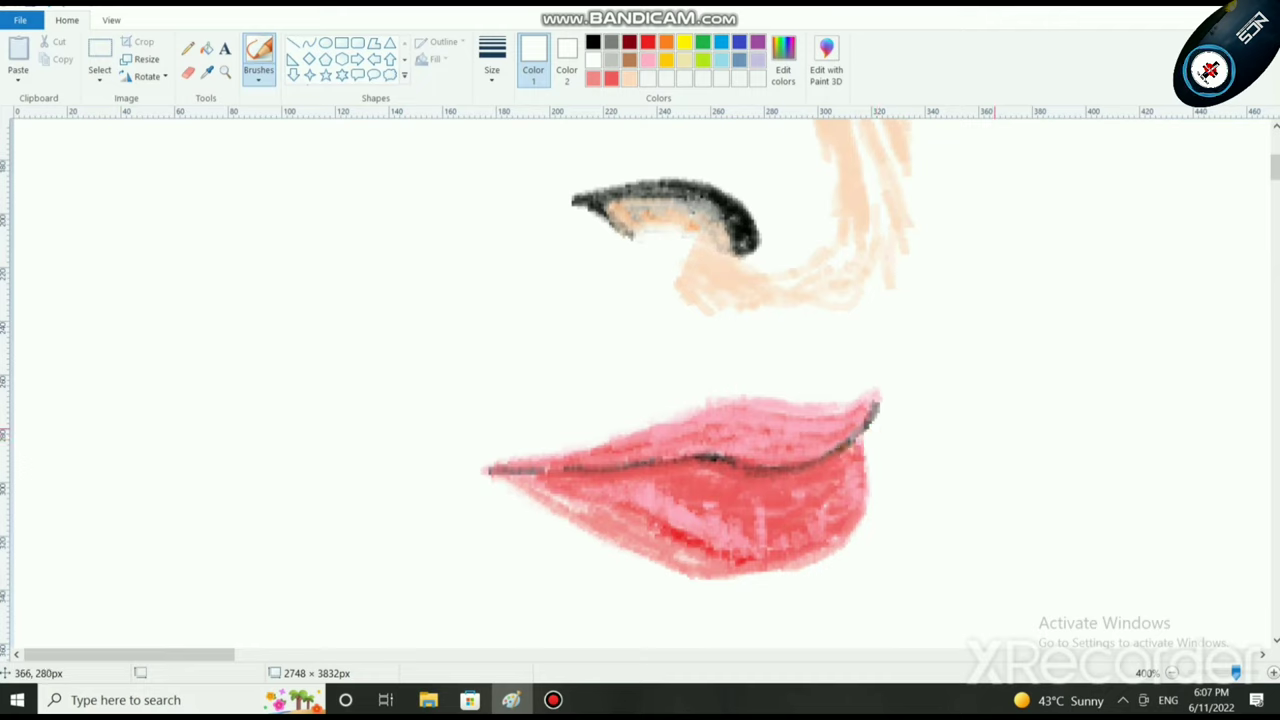
{"action": "key", "text": "ctrl+z"}
Step: Select the dark nostril with a free-form selection and move it slightly right and down toward the nose tip
{"action": "scroll", "coordinate": [1147, 363], "scroll_direction": "down", "scroll_amount": 2}
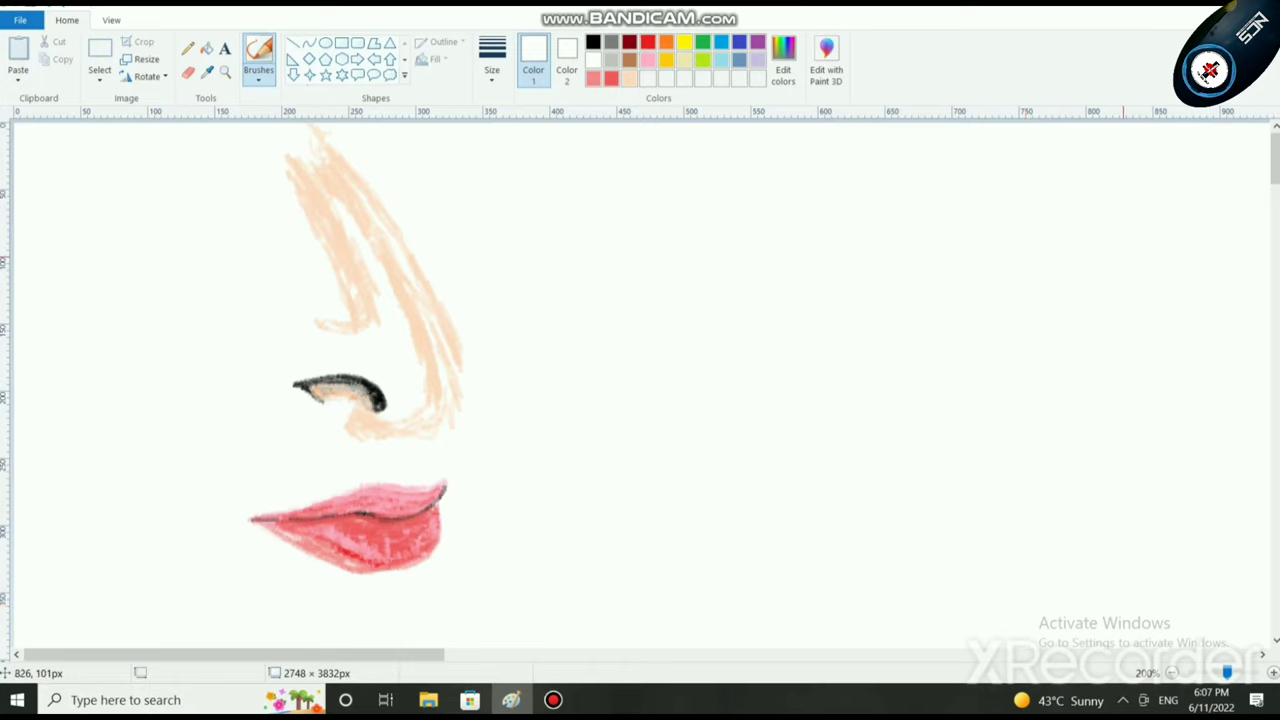
{"action": "left_click", "coordinate": [99, 70]}
{"action": "left_click", "coordinate": [148, 135]}
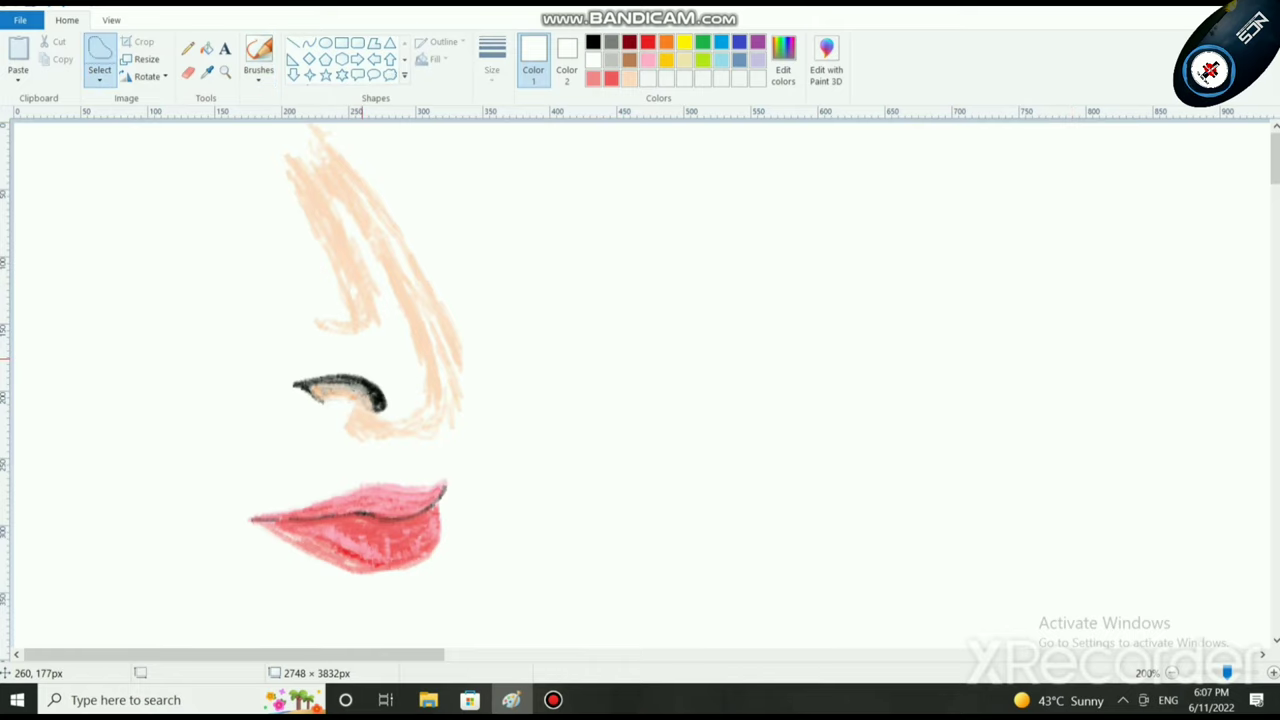
{"action": "mouse_move", "coordinate": [364, 360]}
{"action": "left_mouse_down"}
{"action": "mouse_move", "coordinate": [290, 372]}
{"action": "mouse_move", "coordinate": [310, 411]}
{"action": "mouse_move", "coordinate": [385, 413]}
{"action": "mouse_move", "coordinate": [383, 369]}
{"action": "mouse_move", "coordinate": [382, 397]}
{"action": "mouse_move", "coordinate": [298, 398]}
{"action": "left_mouse_up"}
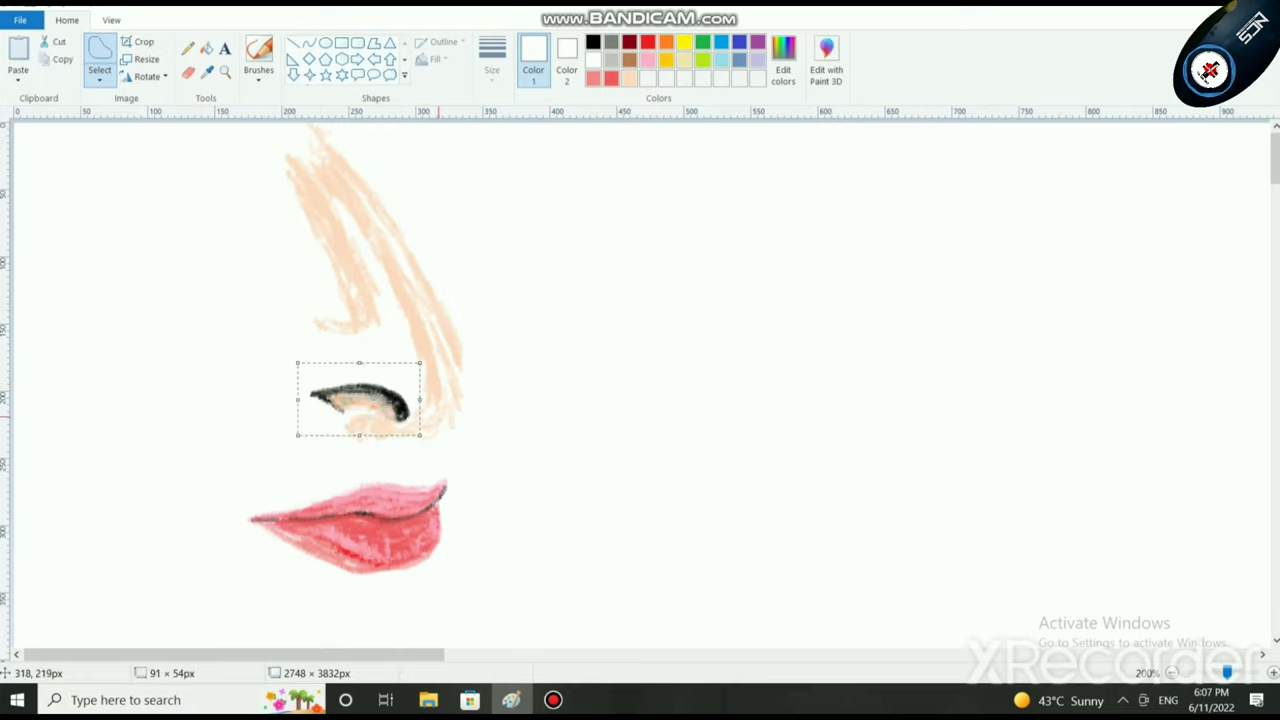
{"action": "left_click", "coordinate": [439, 415]}
Step: Extend the nose tip outward with peach brush strokes and curve them back beneath the nostril
{"action": "left_click", "coordinate": [629, 78]}
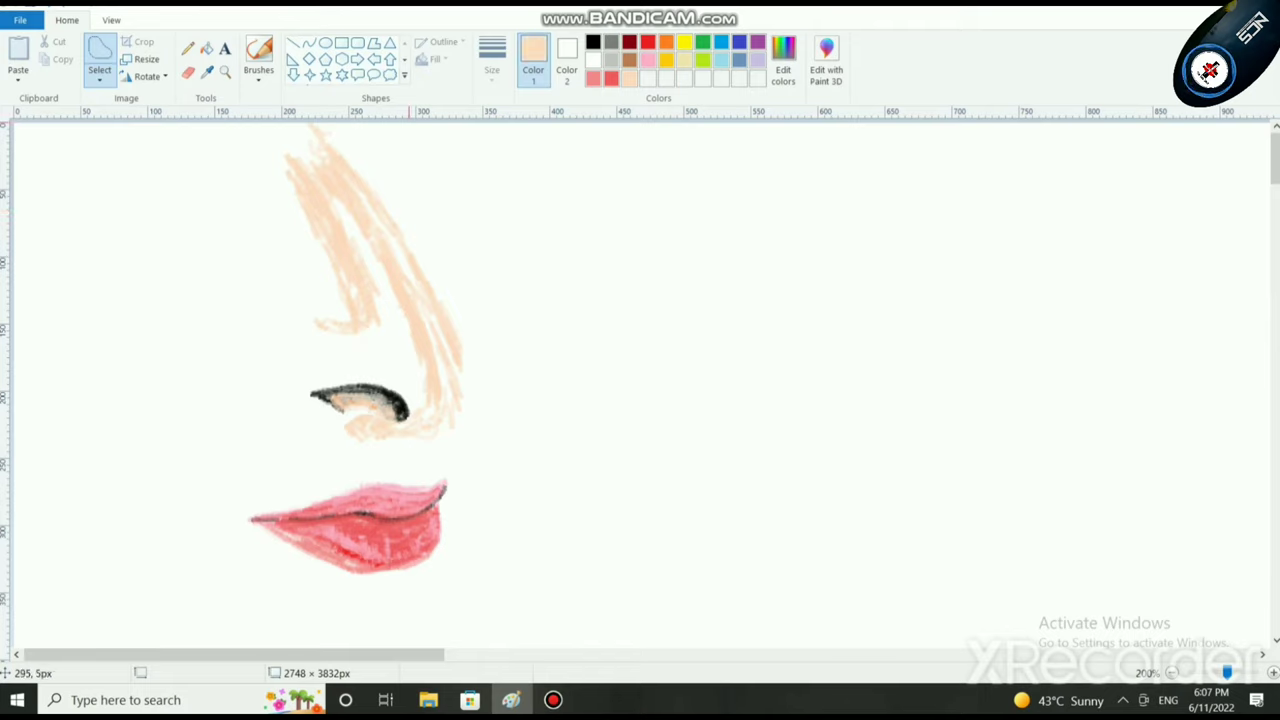
{"action": "left_click", "coordinate": [258, 50]}
{"action": "left_click", "coordinate": [258, 80]}
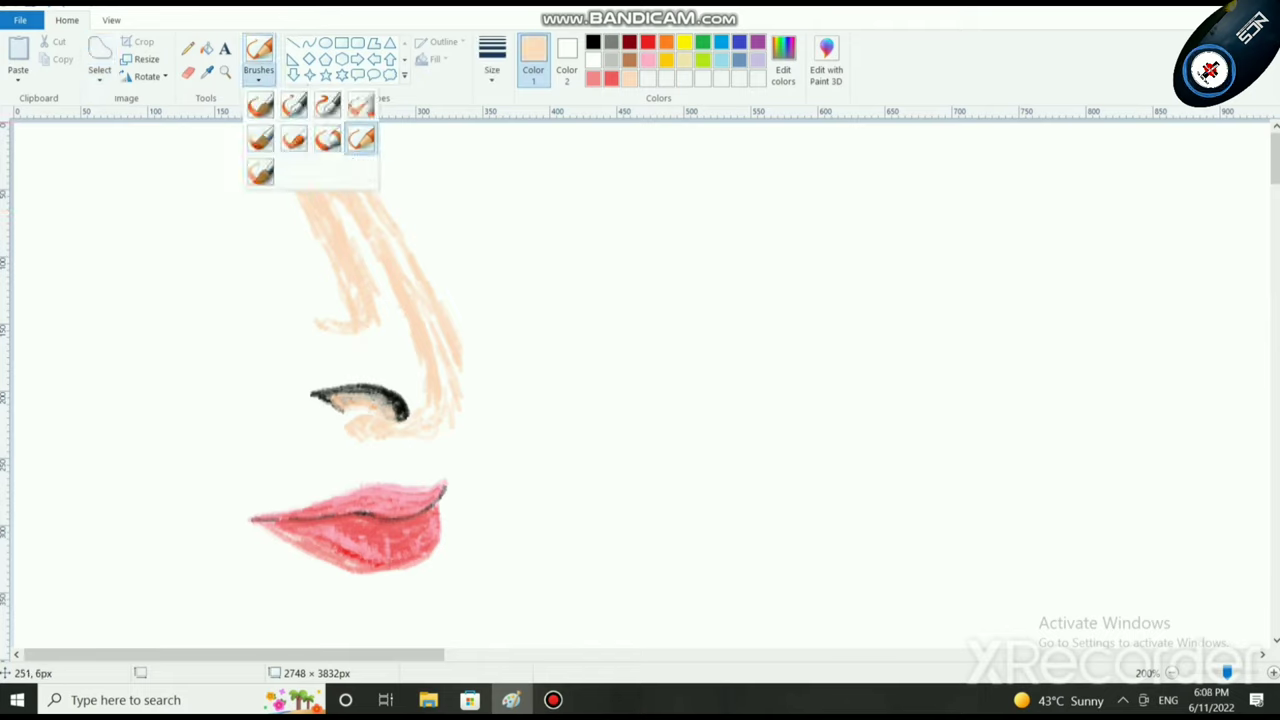
{"action": "left_click", "coordinate": [361, 138]}
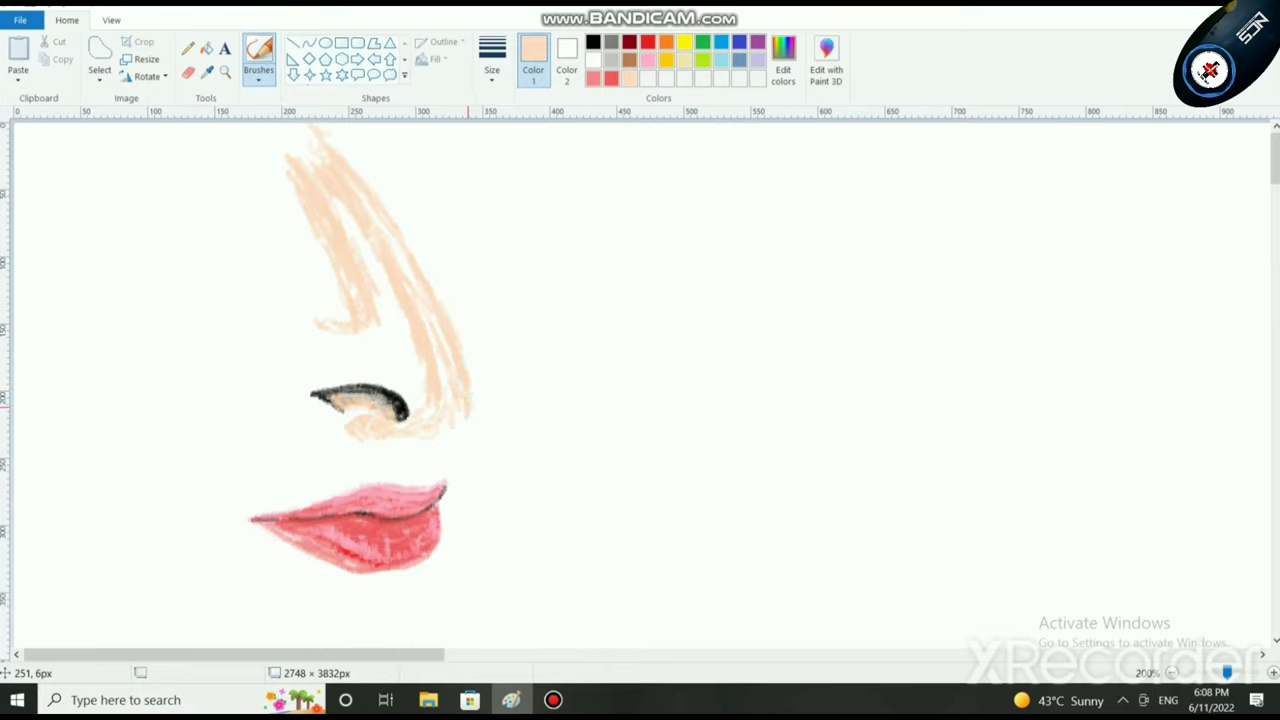
{"action": "mouse_move", "coordinate": [462, 420]}
{"action": "left_mouse_down"}
{"action": "mouse_move", "coordinate": [456, 434]}
{"action": "mouse_move", "coordinate": [420, 434]}
{"action": "left_mouse_up"}
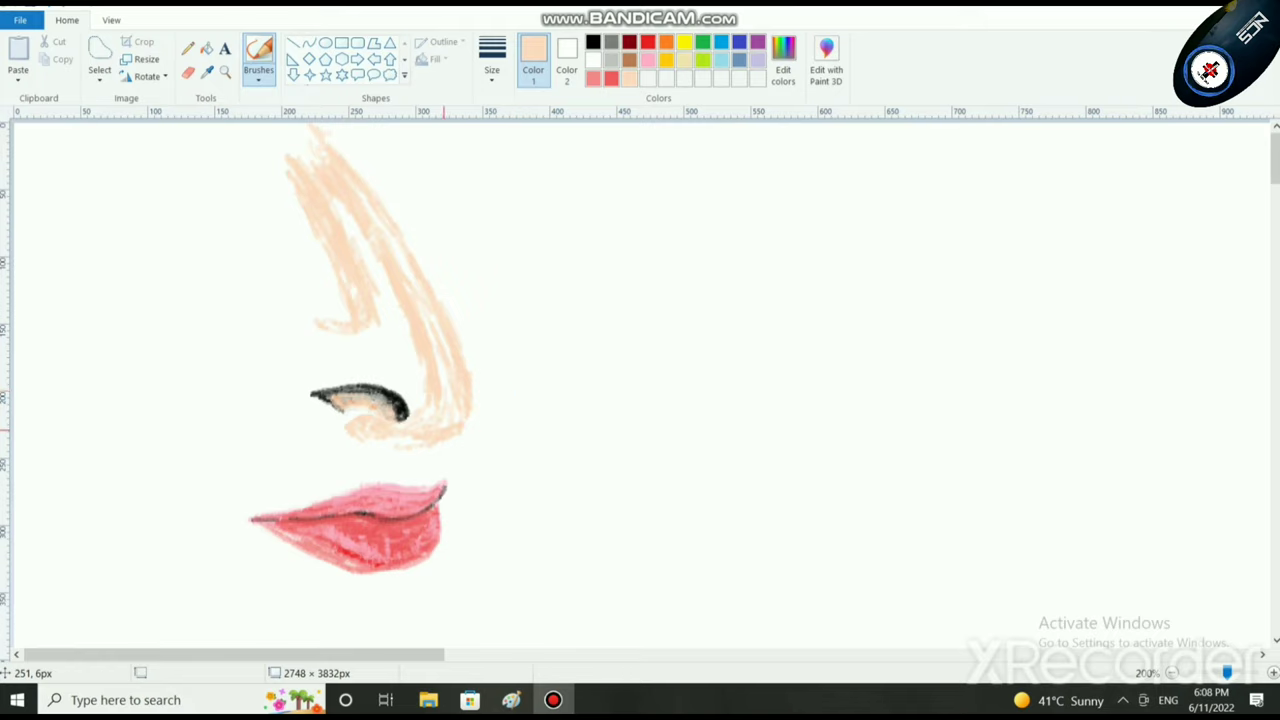
{"action": "left_click", "coordinate": [99, 76]}
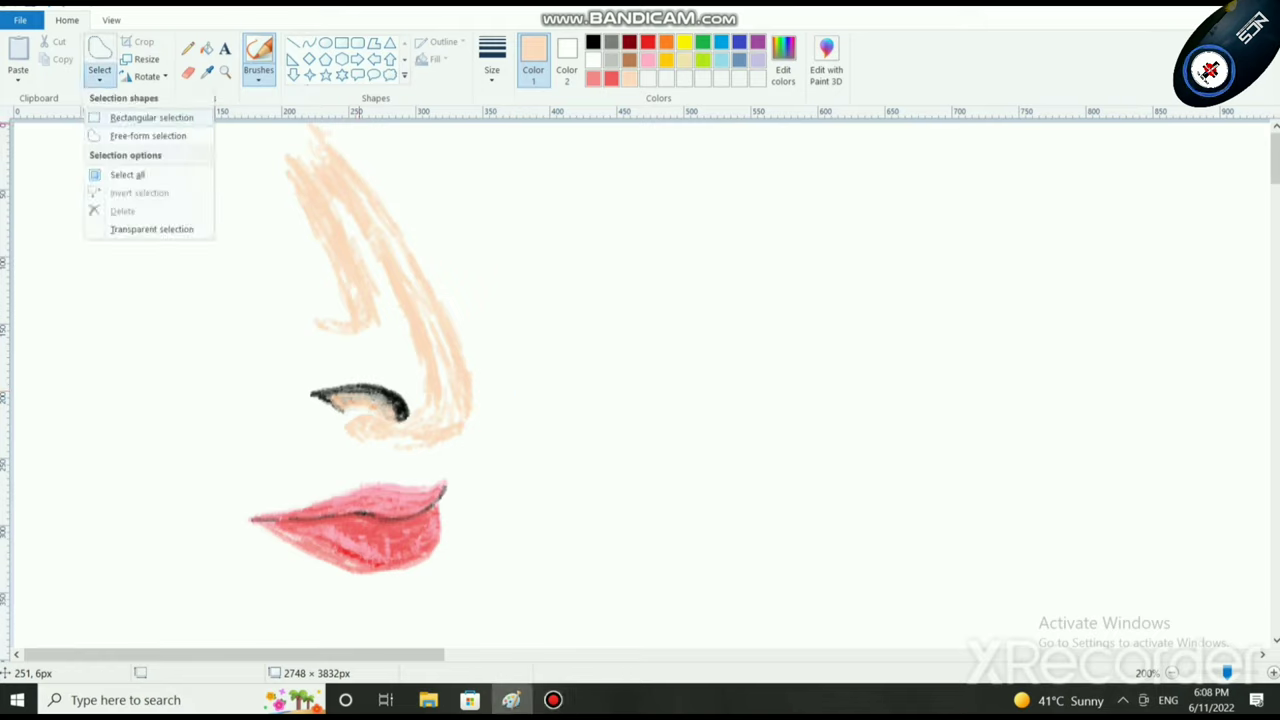
{"action": "left_click", "coordinate": [148, 136]}
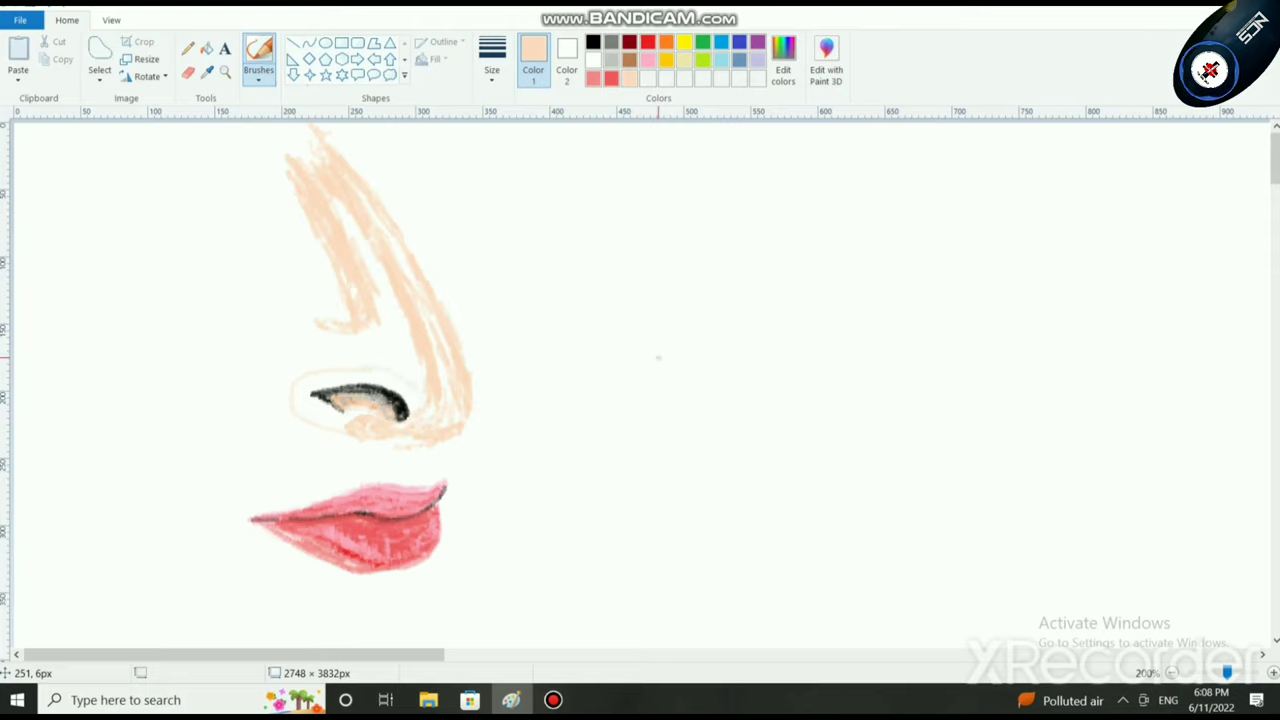
{"action": "key", "text": "ctrl+z"}
Step: Select the dark nostril with a free-form selection and move it slightly right and down, closer to the nose tip
{"action": "left_click", "coordinate": [99, 78]}
{"action": "left_click", "coordinate": [130, 148]}
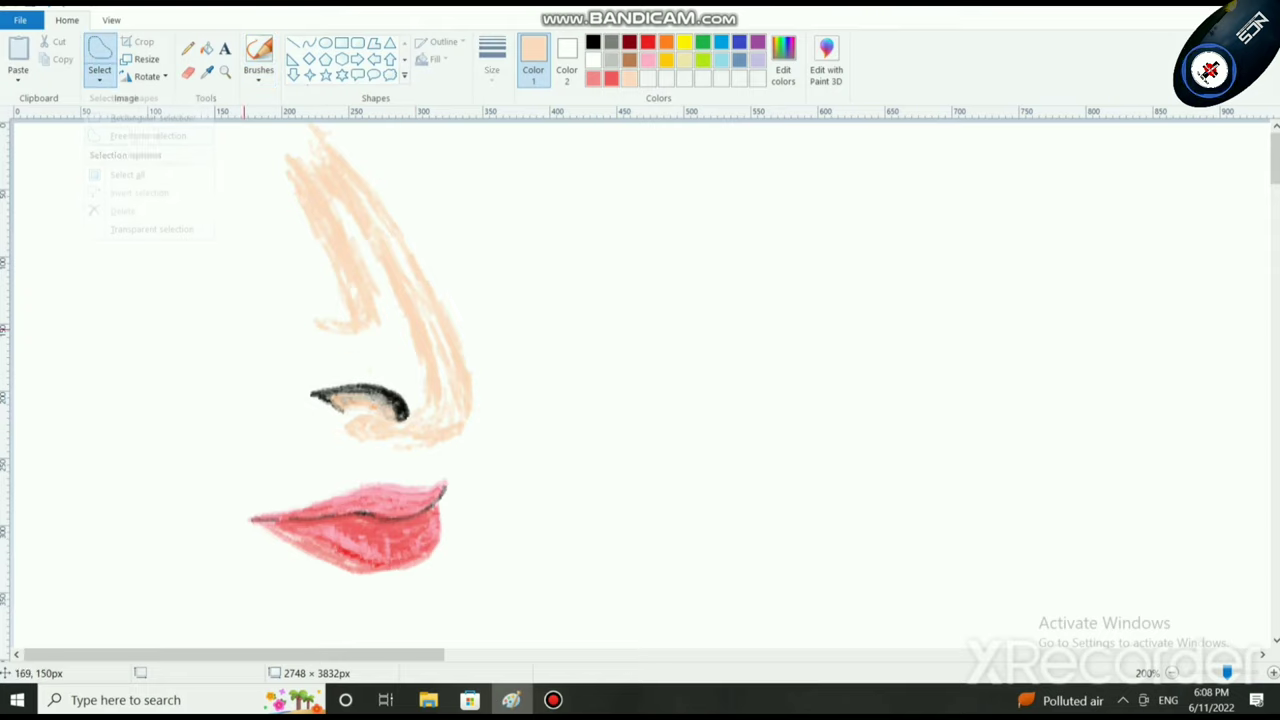
{"action": "mouse_move", "coordinate": [352, 377]}
{"action": "left_mouse_down"}
{"action": "mouse_move", "coordinate": [305, 392]}
{"action": "mouse_move", "coordinate": [335, 420]}
{"action": "mouse_move", "coordinate": [412, 426]}
{"action": "mouse_move", "coordinate": [418, 396]}
{"action": "mouse_move", "coordinate": [342, 373]}
{"action": "mouse_move", "coordinate": [376, 406]}
{"action": "left_mouse_up"}
{"action": "left_click", "coordinate": [602, 453]}
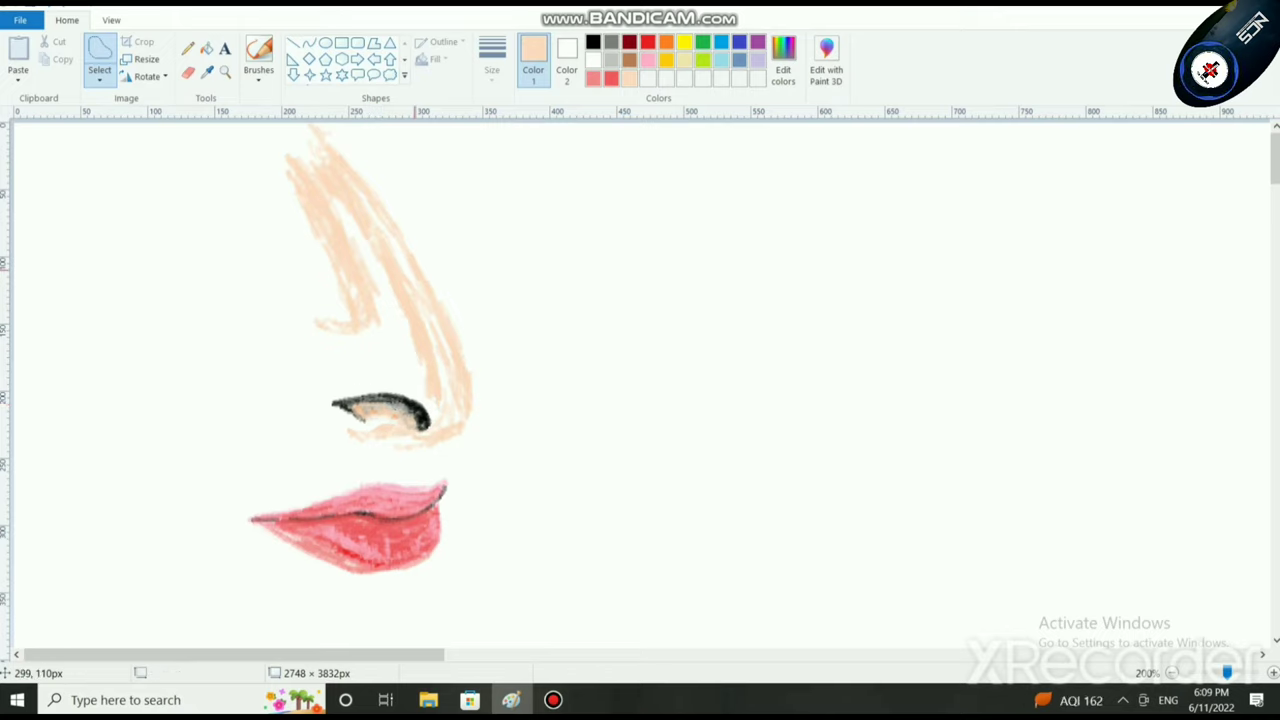
Step: Select the whole nose and lips with a rectangular selection and move them right and down to leave room on the canvas
{"action": "left_click", "coordinate": [99, 77]}
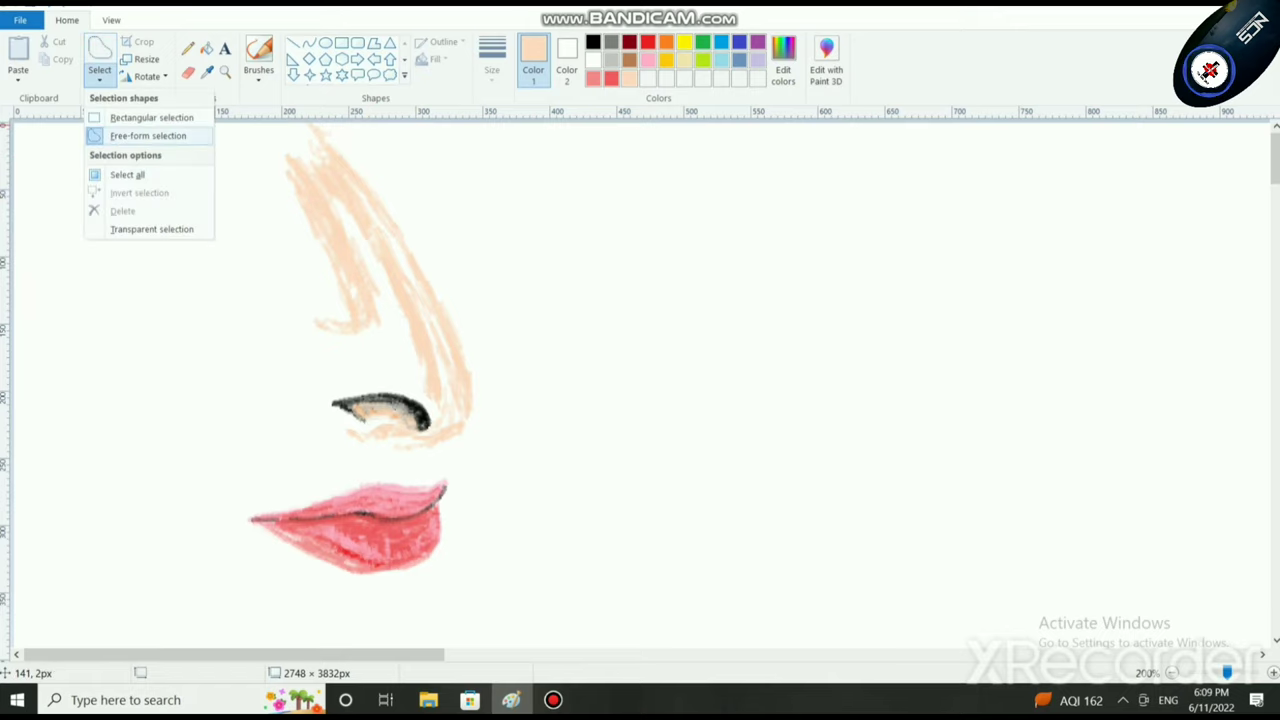
{"action": "left_click", "coordinate": [150, 117]}
{"action": "mouse_move", "coordinate": [508, 583]}
{"action": "left_mouse_down"}
{"action": "mouse_move", "coordinate": [120, 180]}
{"action": "mouse_move", "coordinate": [118, 130]}
{"action": "left_mouse_up"}
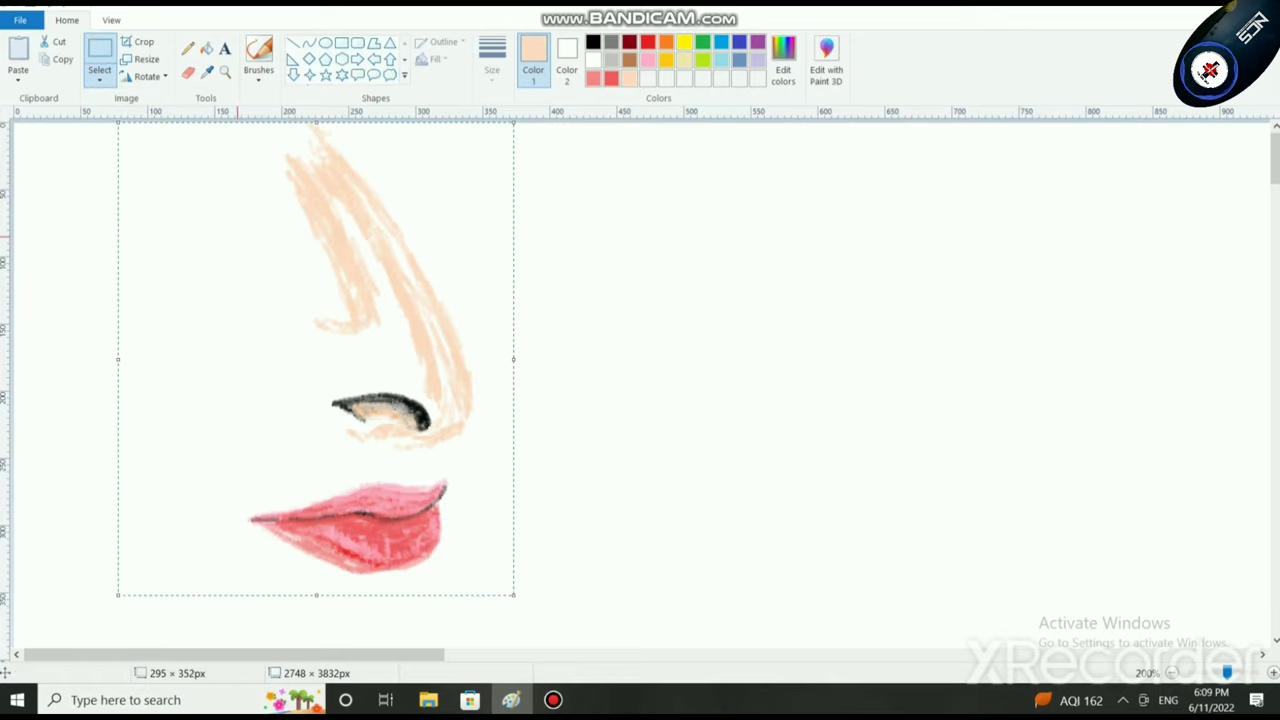
{"action": "mouse_move", "coordinate": [230, 243]}
{"action": "left_mouse_down"}
{"action": "mouse_move", "coordinate": [358, 399]}
{"action": "mouse_move", "coordinate": [464, 491]}
{"action": "mouse_move", "coordinate": [480, 478]}
{"action": "left_mouse_up"}
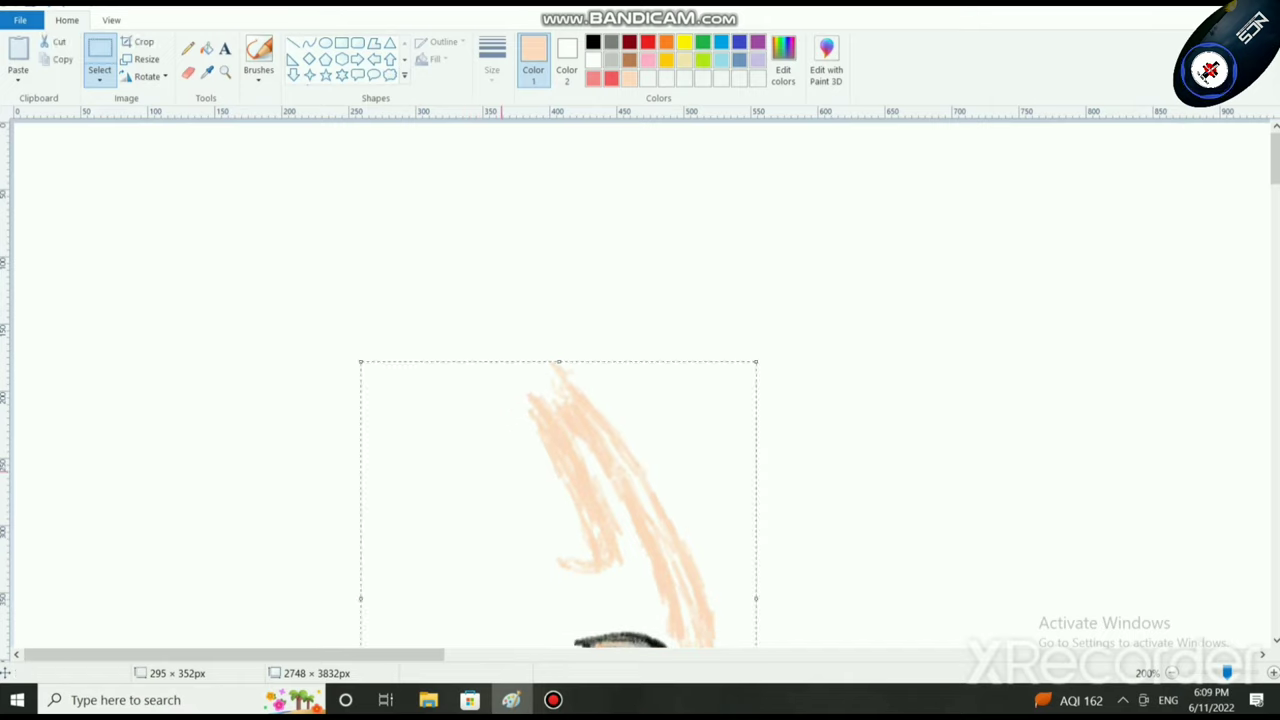
{"action": "left_click", "coordinate": [962, 408]}
{"action": "scroll", "coordinate": [962, 408], "scroll_direction": "down", "scroll_amount": 5}
{"action": "scroll", "coordinate": [668, 424], "scroll_direction": "up", "scroll_amount": 5}
{"action": "scroll", "coordinate": [648, 425], "scroll_direction": "down", "scroll_amount": 3}
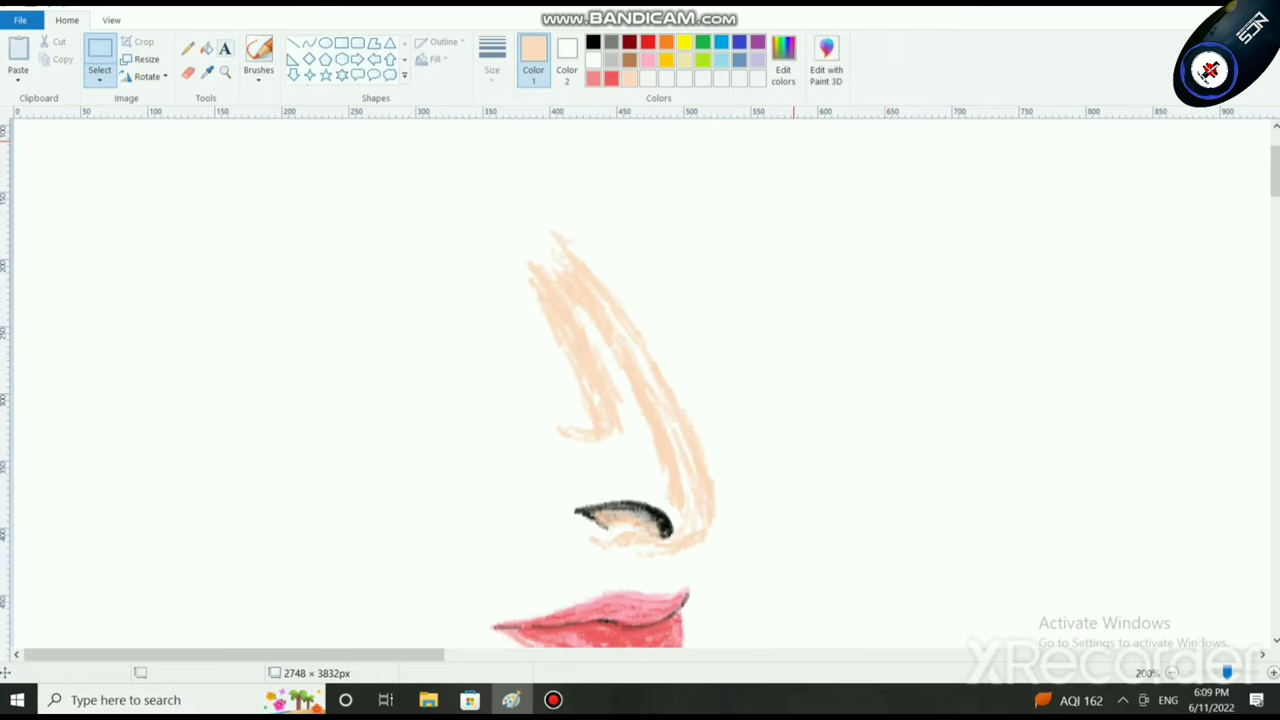
Step: Fill the nose with thick peach brush strokes, widen it toward the cheek and extend the bridge upward in a curve
{"action": "left_click", "coordinate": [258, 70]}
{"action": "left_click", "coordinate": [362, 138]}
{"action": "left_click", "coordinate": [492, 62]}
{"action": "left_click", "coordinate": [530, 207]}
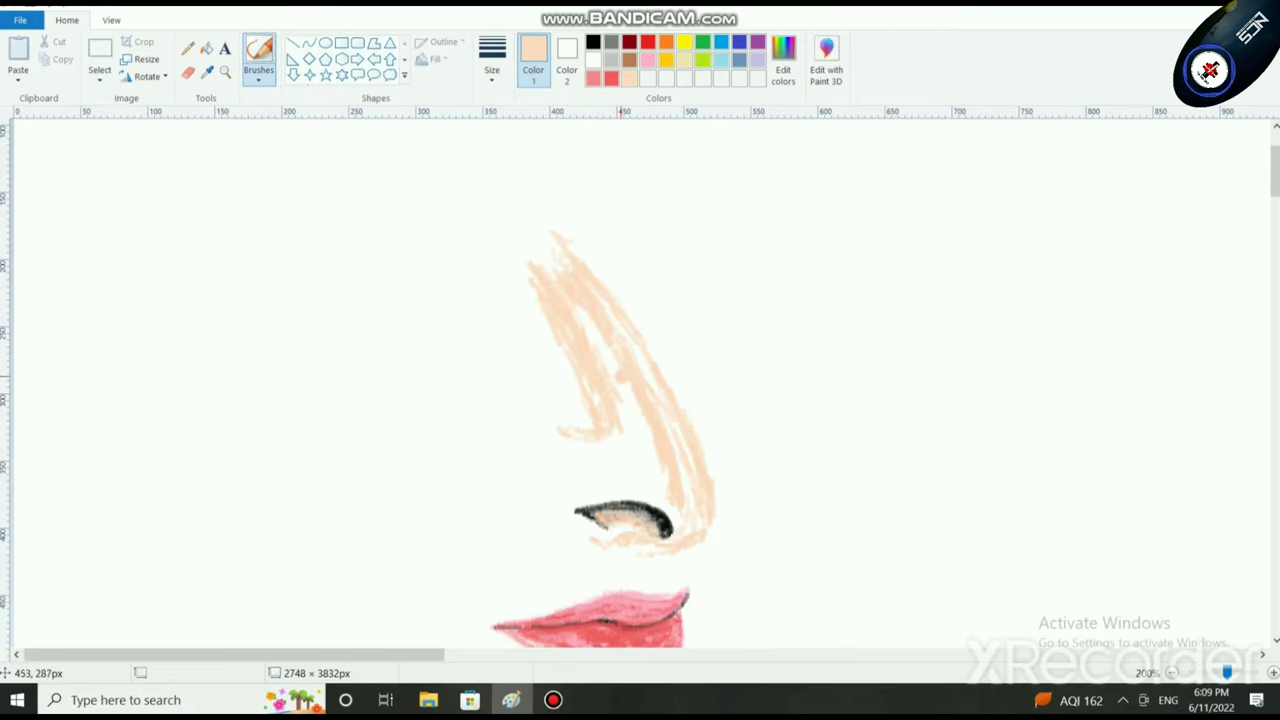
{"action": "mouse_move", "coordinate": [618, 376]}
{"action": "left_mouse_down"}
{"action": "mouse_move", "coordinate": [607, 406]}
{"action": "mouse_move", "coordinate": [557, 296]}
{"action": "mouse_move", "coordinate": [607, 336]}
{"action": "mouse_move", "coordinate": [651, 406]}
{"action": "mouse_move", "coordinate": [658, 442]}
{"action": "left_mouse_up"}
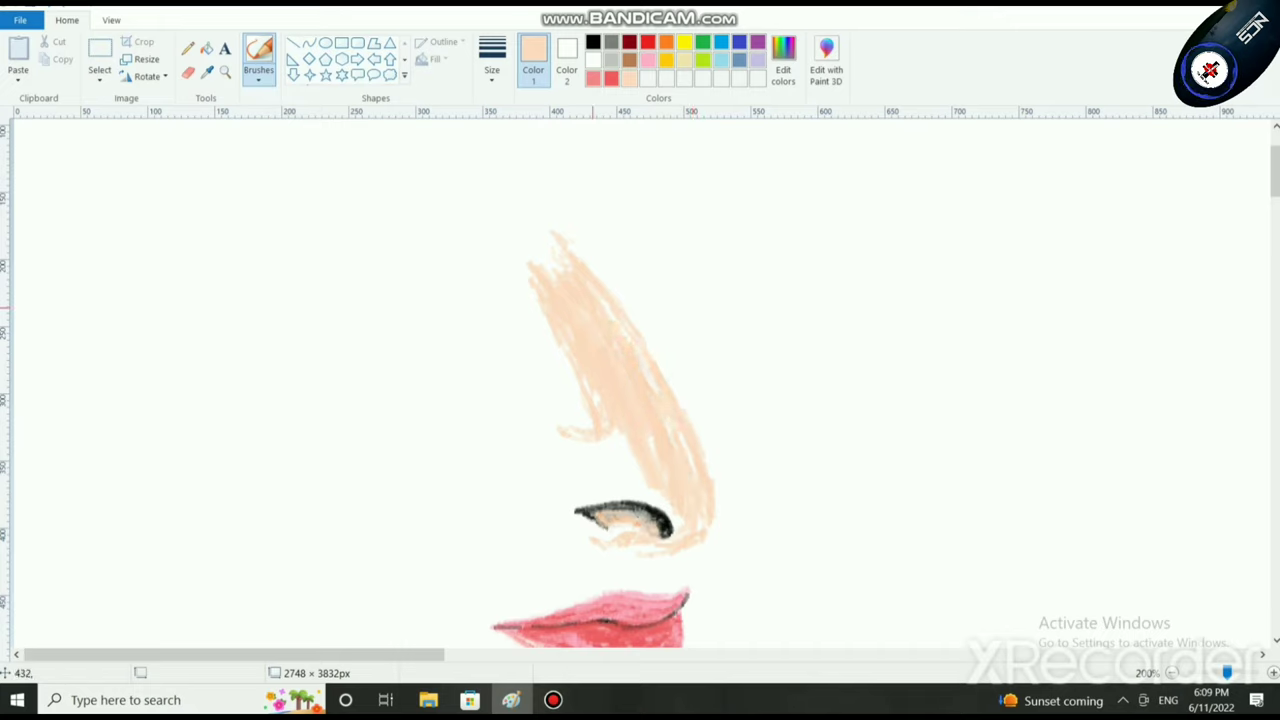
{"action": "mouse_move", "coordinate": [627, 400]}
{"action": "left_mouse_down"}
{"action": "mouse_move", "coordinate": [555, 335]}
{"action": "mouse_move", "coordinate": [565, 420]}
{"action": "left_mouse_up"}
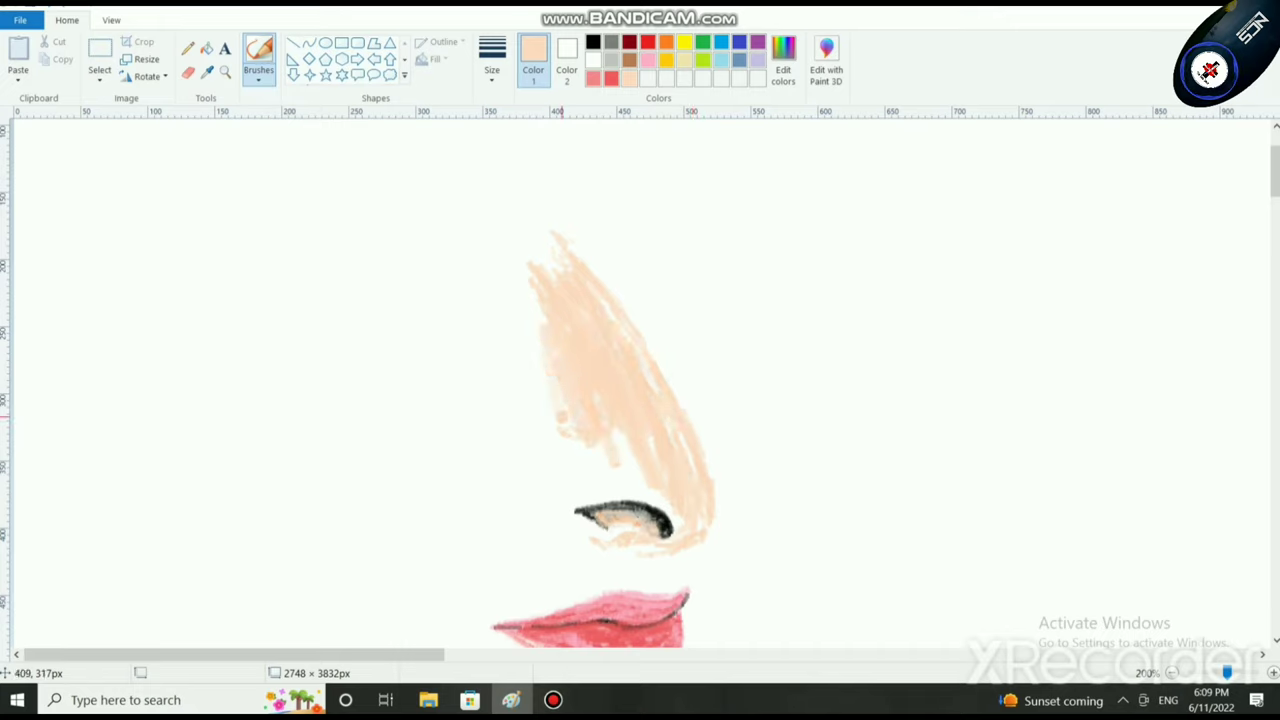
{"action": "mouse_move", "coordinate": [581, 265]}
{"action": "left_mouse_down"}
{"action": "mouse_move", "coordinate": [535, 205]}
{"action": "mouse_move", "coordinate": [552, 227]}
{"action": "mouse_move", "coordinate": [585, 170]}
{"action": "mouse_move", "coordinate": [603, 168]}
{"action": "left_mouse_up"}
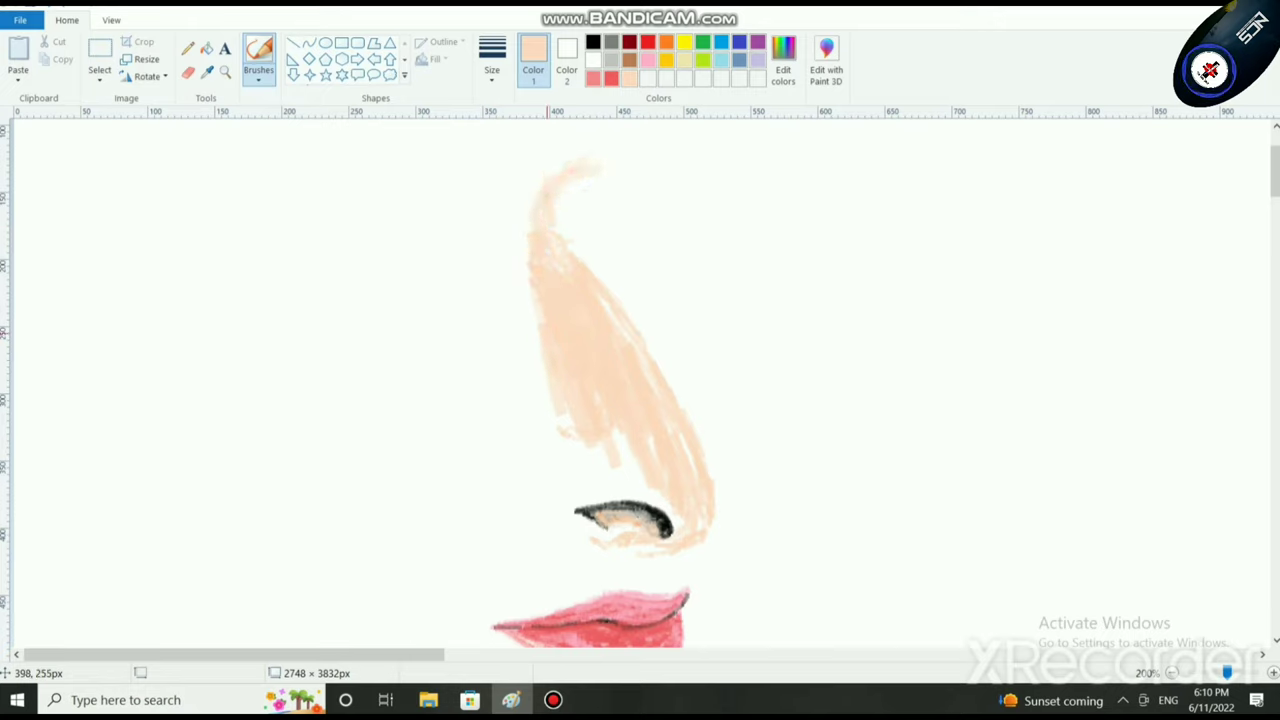
{"action": "mouse_move", "coordinate": [548, 328]}
{"action": "left_mouse_down"}
{"action": "mouse_move", "coordinate": [605, 469]}
{"action": "mouse_move", "coordinate": [571, 483]}
{"action": "mouse_move", "coordinate": [682, 538]}
{"action": "left_mouse_up"}
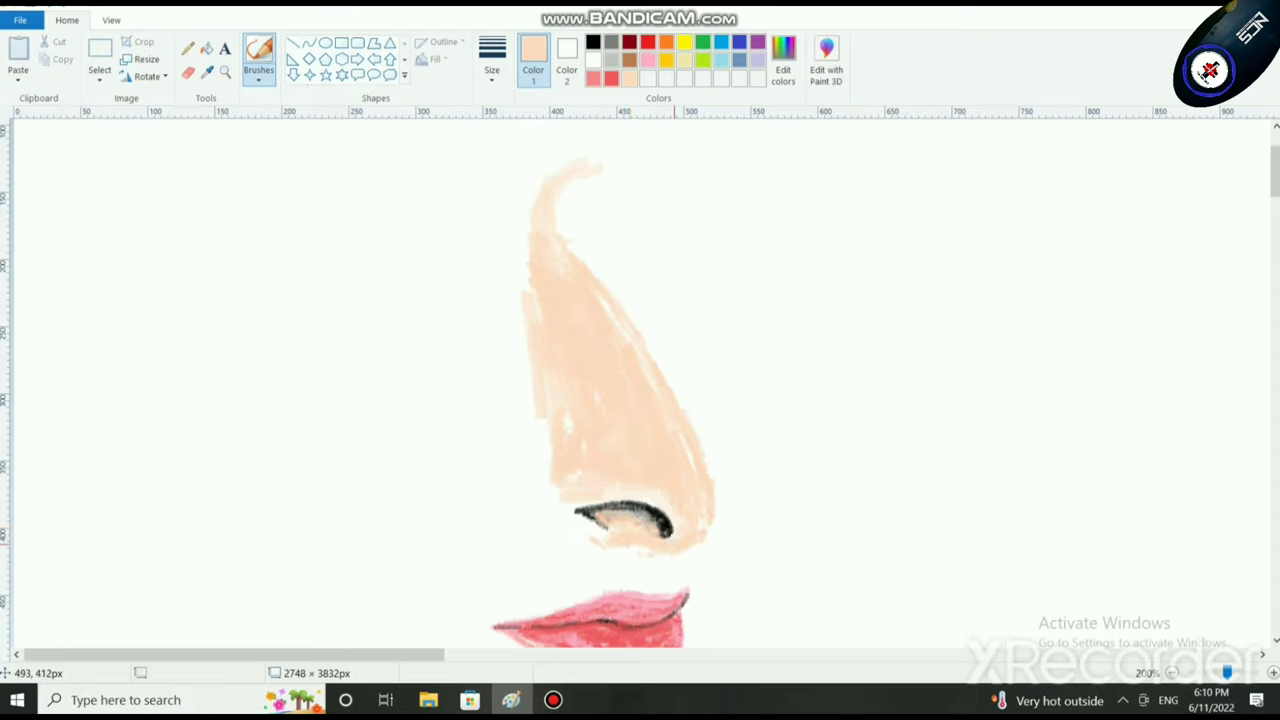
Step: Select the nose and nostril with a rectangular selection and move them slightly right and up above the lips
{"action": "scroll", "coordinate": [688, 482], "scroll_direction": "down", "scroll_amount": 1}
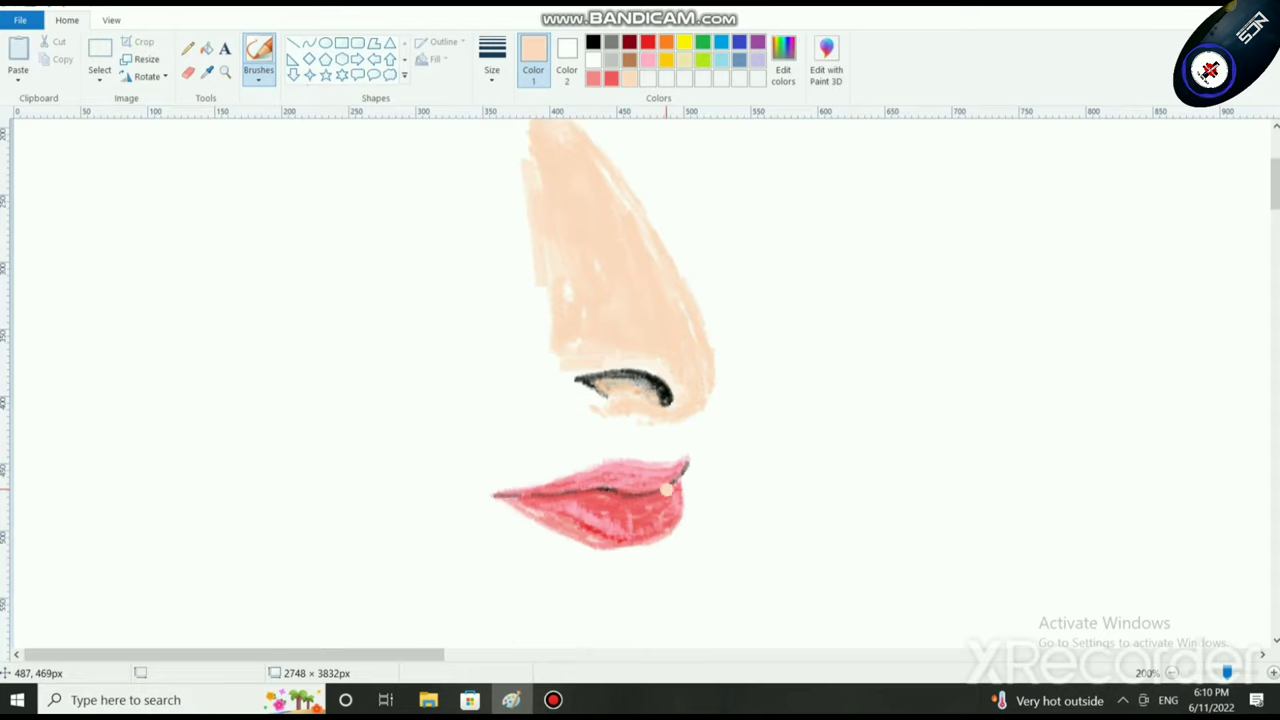
{"action": "scroll", "coordinate": [711, 397], "scroll_direction": "up", "scroll_amount": 1}
{"action": "left_click", "coordinate": [100, 75]}
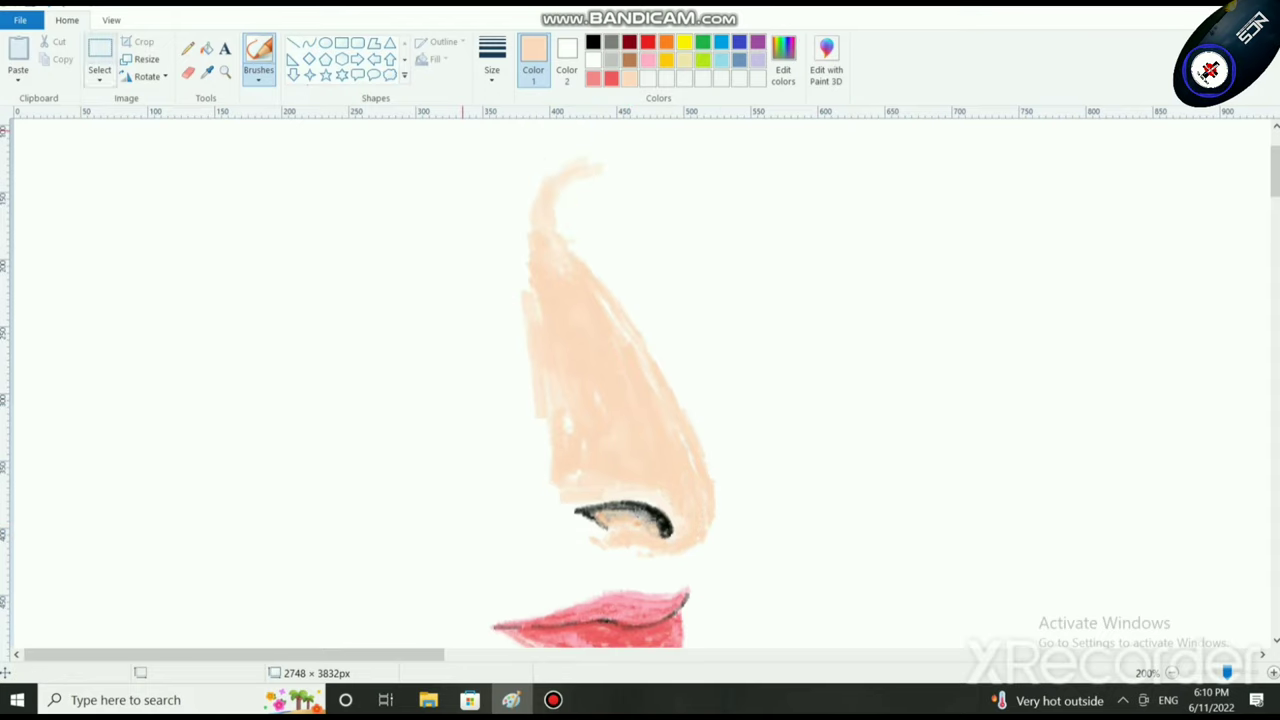
{"action": "left_click", "coordinate": [120, 117]}
{"action": "left_click_drag", "start_coordinate": [731, 568], "coordinate": [434, 157]}
{"action": "mouse_move", "coordinate": [608, 349]}
{"action": "left_mouse_down"}
{"action": "mouse_move", "coordinate": [600, 335]}
{"action": "mouse_move", "coordinate": [623, 337]}
{"action": "left_mouse_up"}
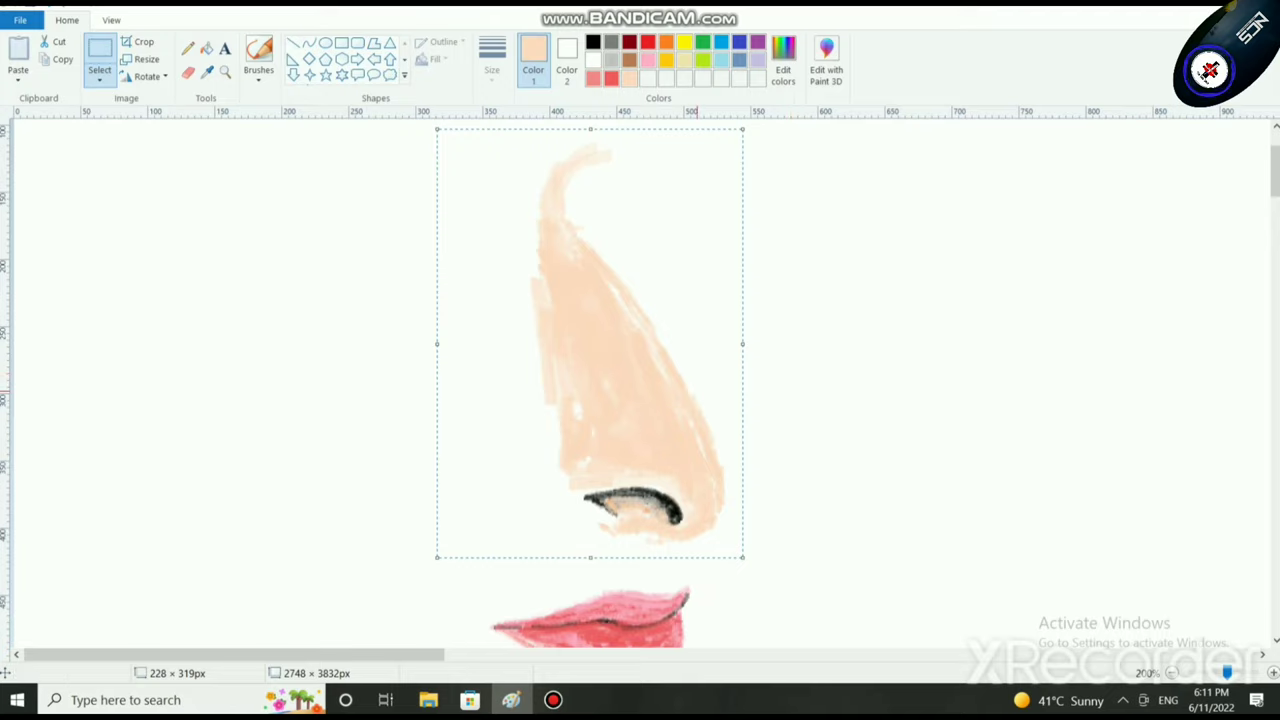
{"action": "mouse_move", "coordinate": [691, 390]}
{"action": "left_mouse_down"}
{"action": "mouse_move", "coordinate": [699, 404]}
{"action": "mouse_move", "coordinate": [693, 386]}
{"action": "left_mouse_up"}
{"action": "left_click", "coordinate": [849, 408]}
{"action": "scroll", "coordinate": [849, 408], "scroll_direction": "down", "scroll_amount": 2}
{"action": "scroll", "coordinate": [835, 407], "scroll_direction": "up", "scroll_amount": 1}
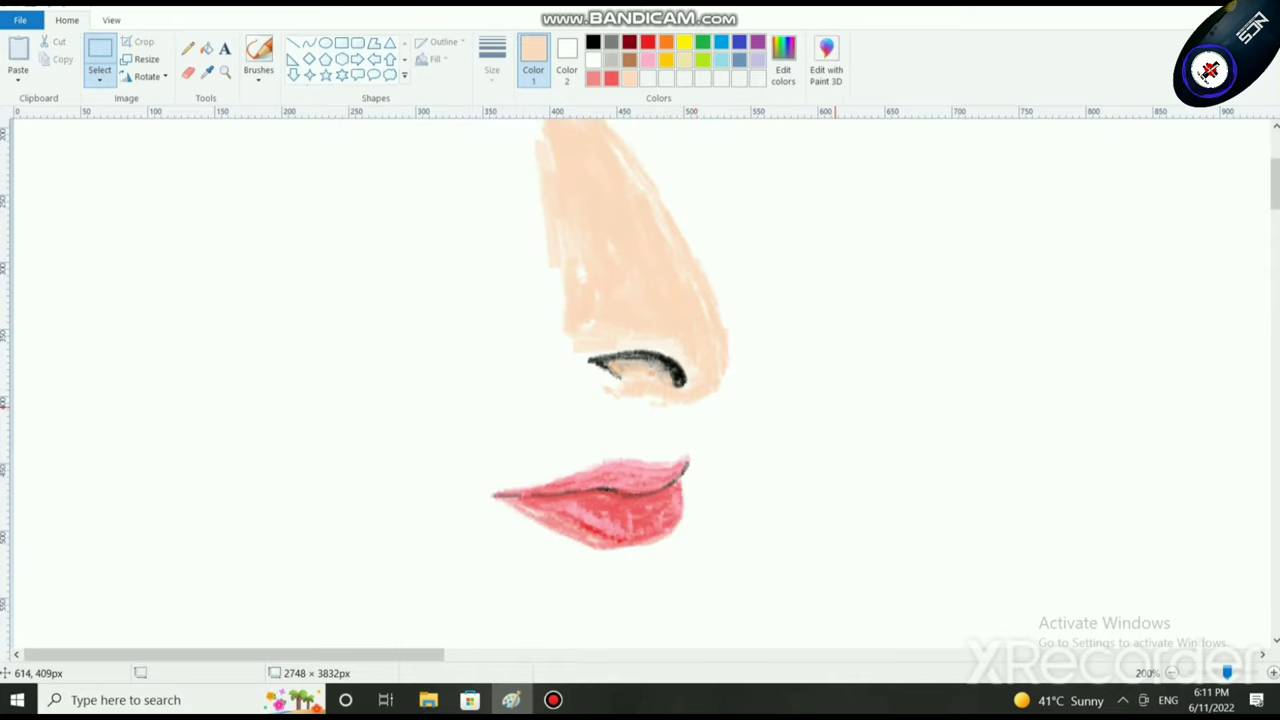
Step: Paint a curved nostril wing in brown at the inner base of the nose and blend its inside with peach
{"action": "left_click", "coordinate": [629, 59]}
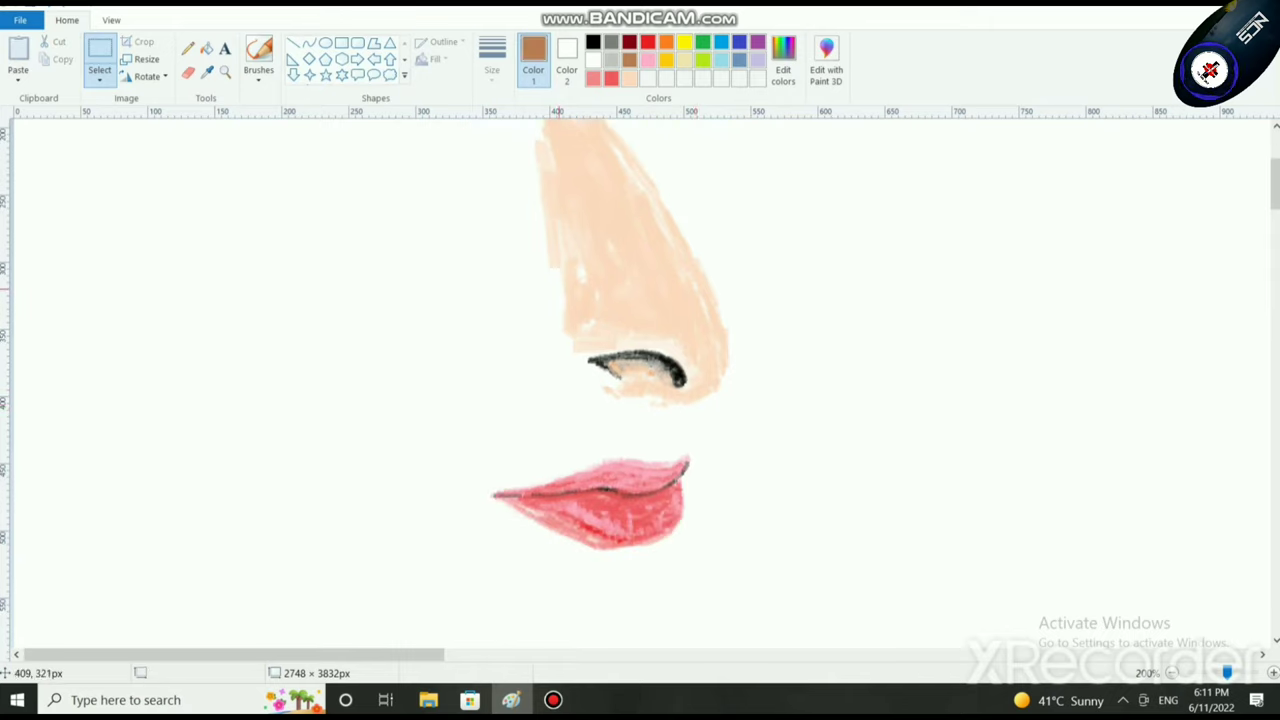
{"action": "left_click", "coordinate": [258, 78]}
{"action": "left_click", "coordinate": [360, 137]}
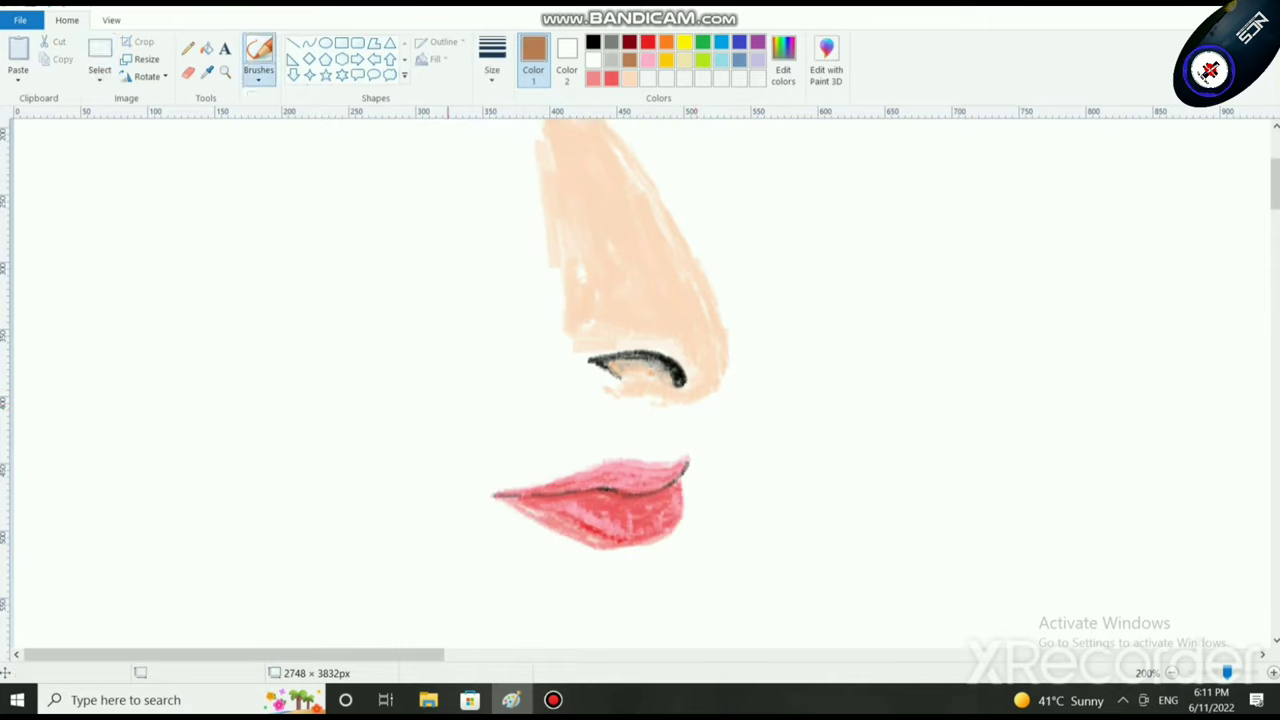
{"action": "mouse_move", "coordinate": [545, 314]}
{"action": "left_mouse_down"}
{"action": "mouse_move", "coordinate": [531, 374]}
{"action": "mouse_move", "coordinate": [572, 388]}
{"action": "mouse_move", "coordinate": [531, 332]}
{"action": "mouse_move", "coordinate": [534, 365]}
{"action": "mouse_move", "coordinate": [558, 335]}
{"action": "mouse_move", "coordinate": [537, 339]}
{"action": "mouse_move", "coordinate": [552, 393]}
{"action": "mouse_move", "coordinate": [549, 325]}
{"action": "mouse_move", "coordinate": [540, 345]}
{"action": "mouse_move", "coordinate": [581, 348]}
{"action": "mouse_move", "coordinate": [613, 394]}
{"action": "mouse_move", "coordinate": [535, 340]}
{"action": "mouse_move", "coordinate": [558, 377]}
{"action": "mouse_move", "coordinate": [600, 335]}
{"action": "mouse_move", "coordinate": [551, 384]}
{"action": "mouse_move", "coordinate": [538, 345]}
{"action": "left_mouse_up"}
{"action": "left_click", "coordinate": [629, 78]}
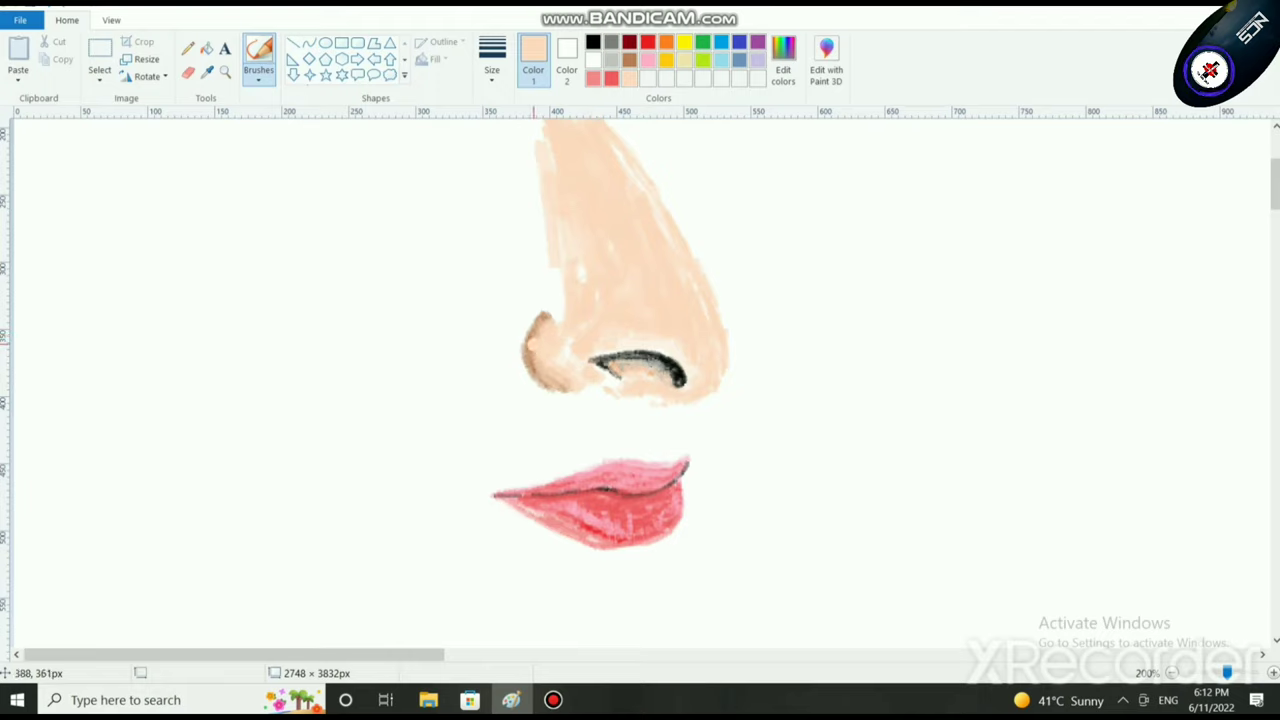
Step: Shade the side of the nose with brown brush strokes from the top of the bridge down to just above the nostril
{"action": "scroll", "coordinate": [616, 432], "scroll_direction": "up", "scroll_amount": 2}
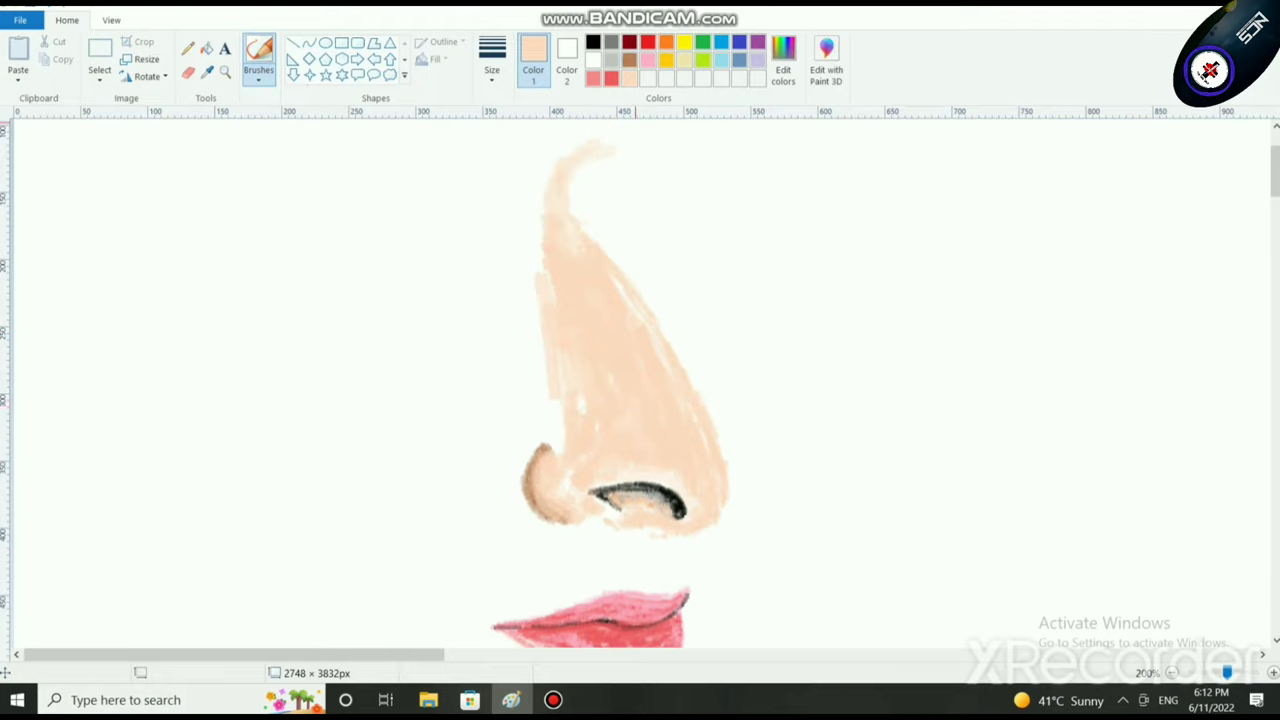
{"action": "left_click", "coordinate": [629, 60]}
{"action": "mouse_move", "coordinate": [588, 412]}
{"action": "left_mouse_down"}
{"action": "mouse_move", "coordinate": [619, 418]}
{"action": "mouse_move", "coordinate": [595, 414]}
{"action": "mouse_move", "coordinate": [632, 427]}
{"action": "mouse_move", "coordinate": [628, 373]}
{"action": "left_mouse_up"}
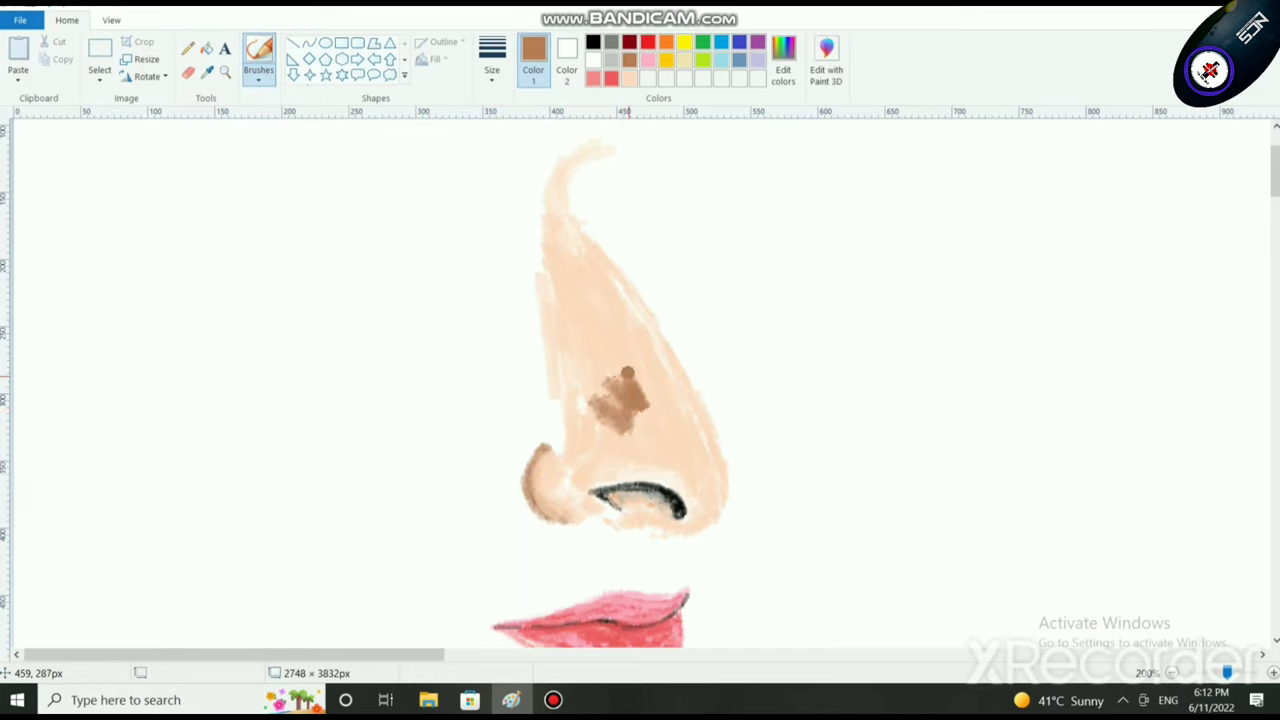
{"action": "mouse_move", "coordinate": [572, 265]}
{"action": "left_mouse_down"}
{"action": "mouse_move", "coordinate": [566, 290]}
{"action": "mouse_move", "coordinate": [609, 330]}
{"action": "mouse_move", "coordinate": [610, 355]}
{"action": "mouse_move", "coordinate": [572, 307]}
{"action": "mouse_move", "coordinate": [546, 290]}
{"action": "mouse_move", "coordinate": [584, 340]}
{"action": "mouse_move", "coordinate": [546, 300]}
{"action": "mouse_move", "coordinate": [551, 263]}
{"action": "mouse_move", "coordinate": [510, 218]}
{"action": "mouse_move", "coordinate": [606, 322]}
{"action": "mouse_move", "coordinate": [611, 394]}
{"action": "mouse_move", "coordinate": [648, 413]}
{"action": "mouse_move", "coordinate": [645, 400]}
{"action": "mouse_move", "coordinate": [671, 456]}
{"action": "mouse_move", "coordinate": [629, 419]}
{"action": "mouse_move", "coordinate": [648, 432]}
{"action": "mouse_move", "coordinate": [600, 432]}
{"action": "left_mouse_up"}
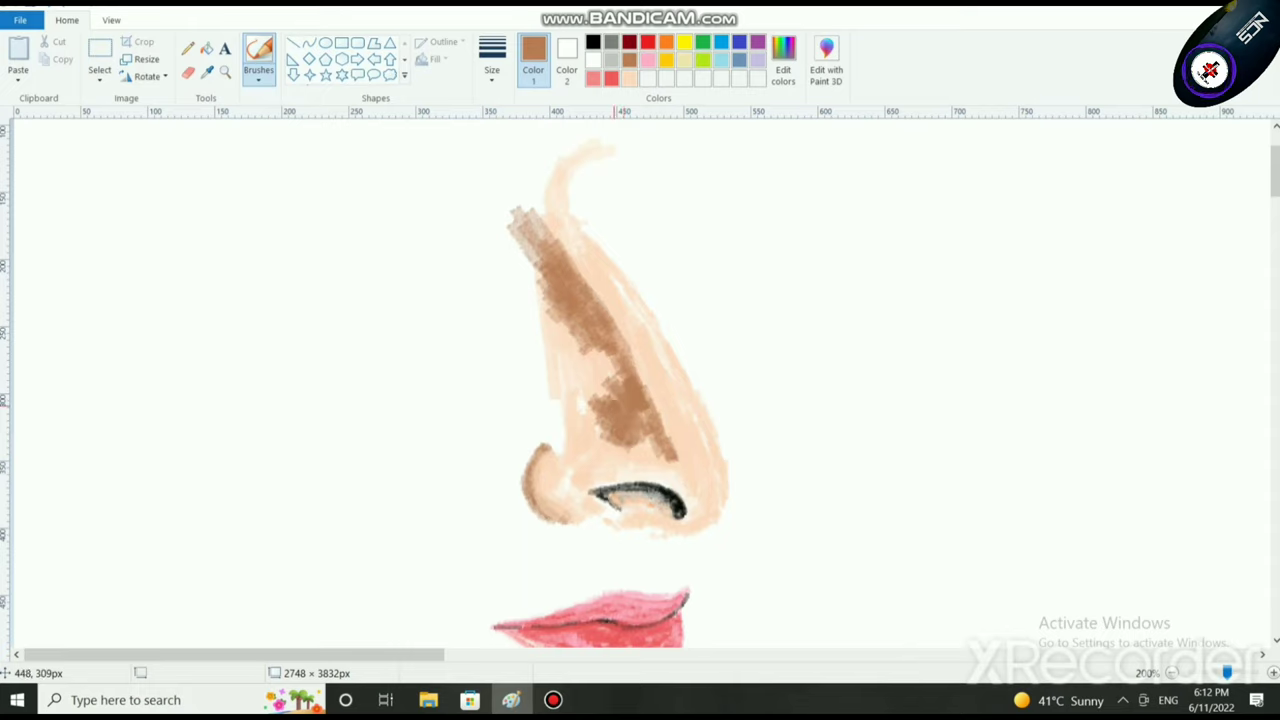
Step: Soften the brown shading along the side of the nose with overlapping peach brush strokes
{"action": "left_click", "coordinate": [632, 78]}
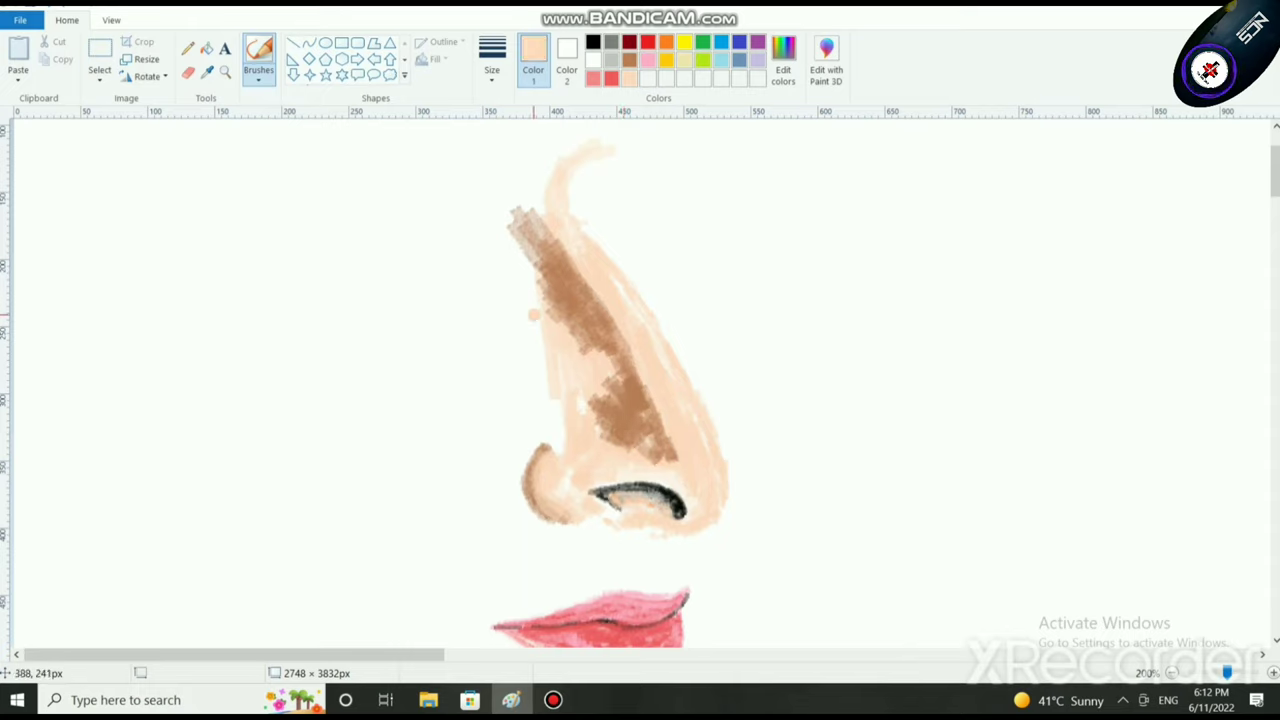
{"action": "mouse_move", "coordinate": [649, 401]}
{"action": "left_mouse_down"}
{"action": "mouse_move", "coordinate": [615, 440]}
{"action": "mouse_move", "coordinate": [594, 408]}
{"action": "mouse_move", "coordinate": [640, 420]}
{"action": "mouse_move", "coordinate": [668, 455]}
{"action": "left_mouse_up"}
{"action": "mouse_move", "coordinate": [572, 276]}
{"action": "left_mouse_down"}
{"action": "mouse_move", "coordinate": [616, 405]}
{"action": "mouse_move", "coordinate": [612, 440]}
{"action": "mouse_move", "coordinate": [638, 393]}
{"action": "mouse_move", "coordinate": [652, 456]}
{"action": "mouse_move", "coordinate": [668, 453]}
{"action": "left_mouse_up"}
{"action": "left_click_drag", "start_coordinate": [609, 392], "coordinate": [602, 411]}
{"action": "mouse_move", "coordinate": [546, 262]}
{"action": "left_mouse_down"}
{"action": "mouse_move", "coordinate": [560, 302]}
{"action": "mouse_move", "coordinate": [598, 322]}
{"action": "mouse_move", "coordinate": [624, 380]}
{"action": "left_mouse_up"}
Step: Paint the cheek from beneath the nostril wing, sloping outward and down, in peach and a newly mixed lighter peach
{"action": "scroll", "coordinate": [688, 420], "scroll_direction": "down", "scroll_amount": 3}
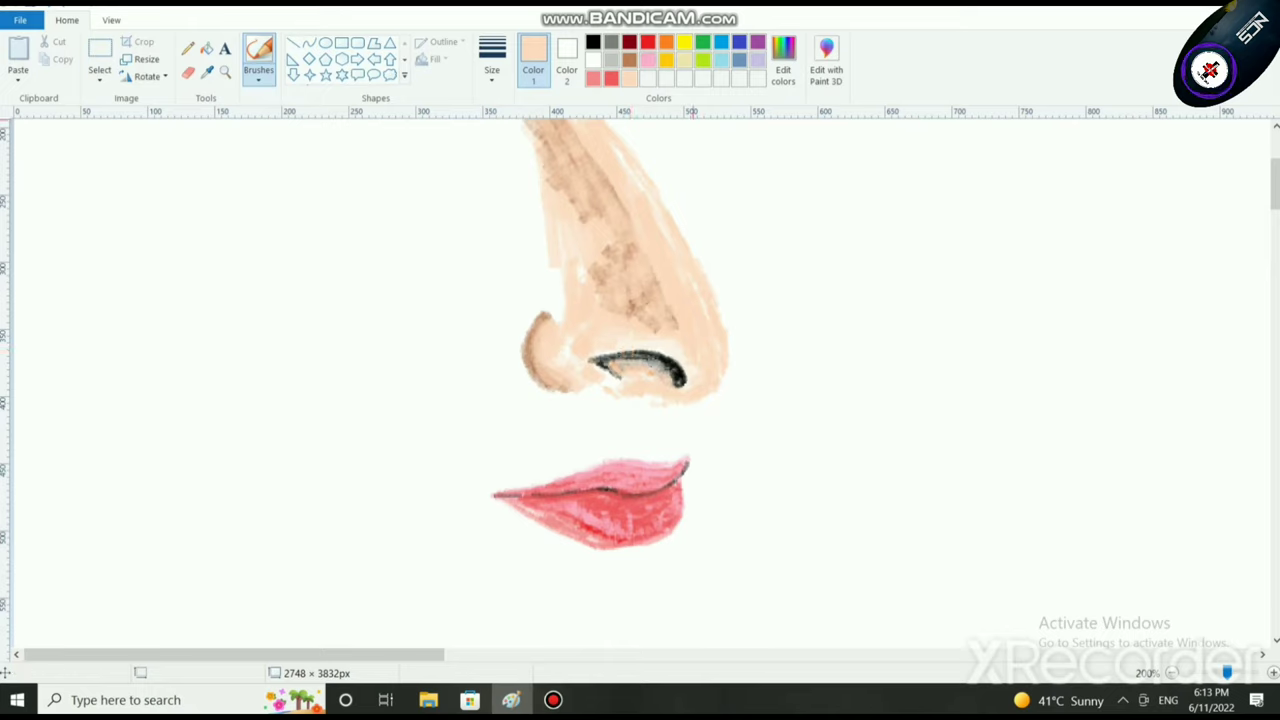
{"action": "mouse_move", "coordinate": [577, 398]}
{"action": "left_mouse_down"}
{"action": "mouse_move", "coordinate": [537, 384]}
{"action": "mouse_move", "coordinate": [574, 401]}
{"action": "left_mouse_up"}
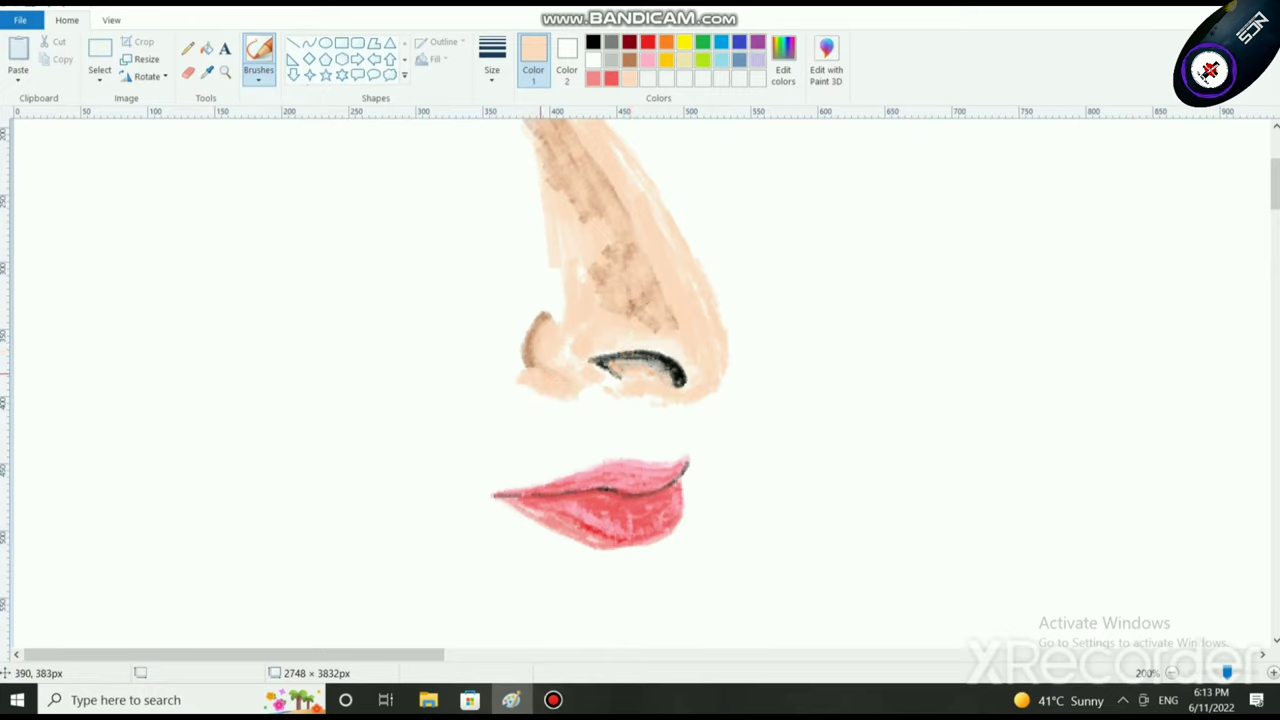
{"action": "left_click", "coordinate": [783, 60]}
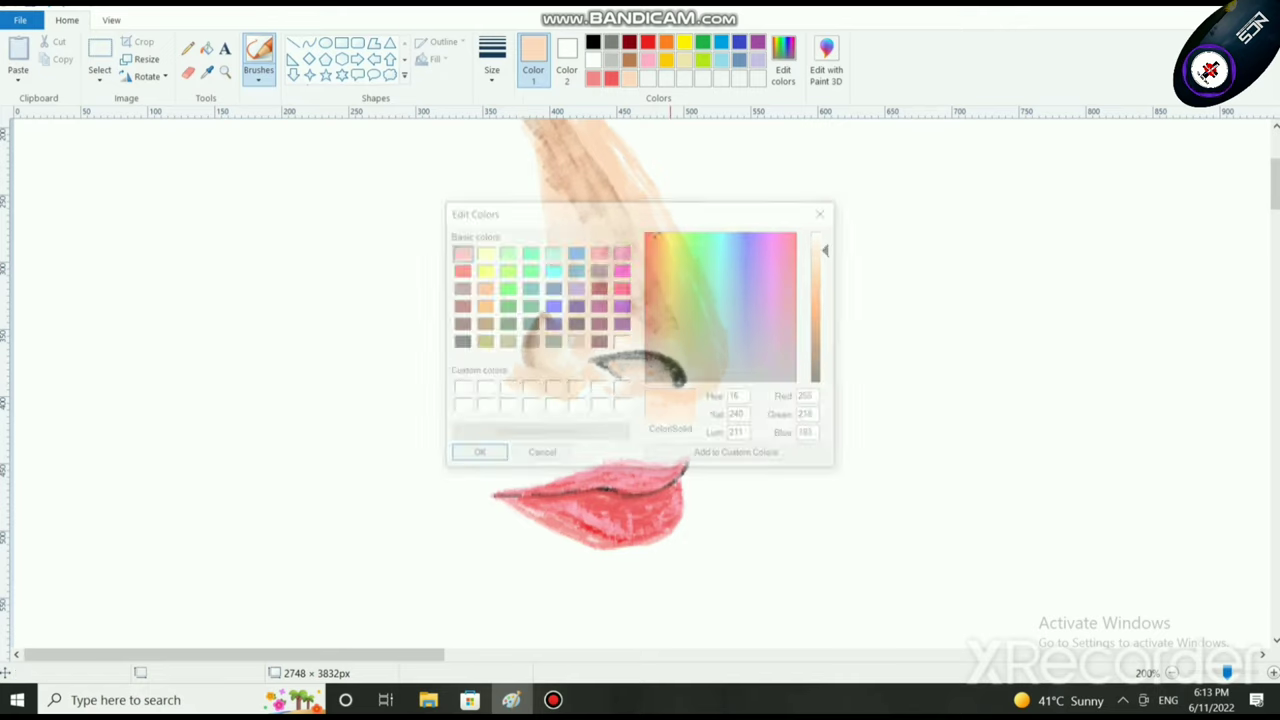
{"action": "left_click_drag", "start_coordinate": [830, 250], "coordinate": [830, 240]}
{"action": "left_click", "coordinate": [475, 456]}
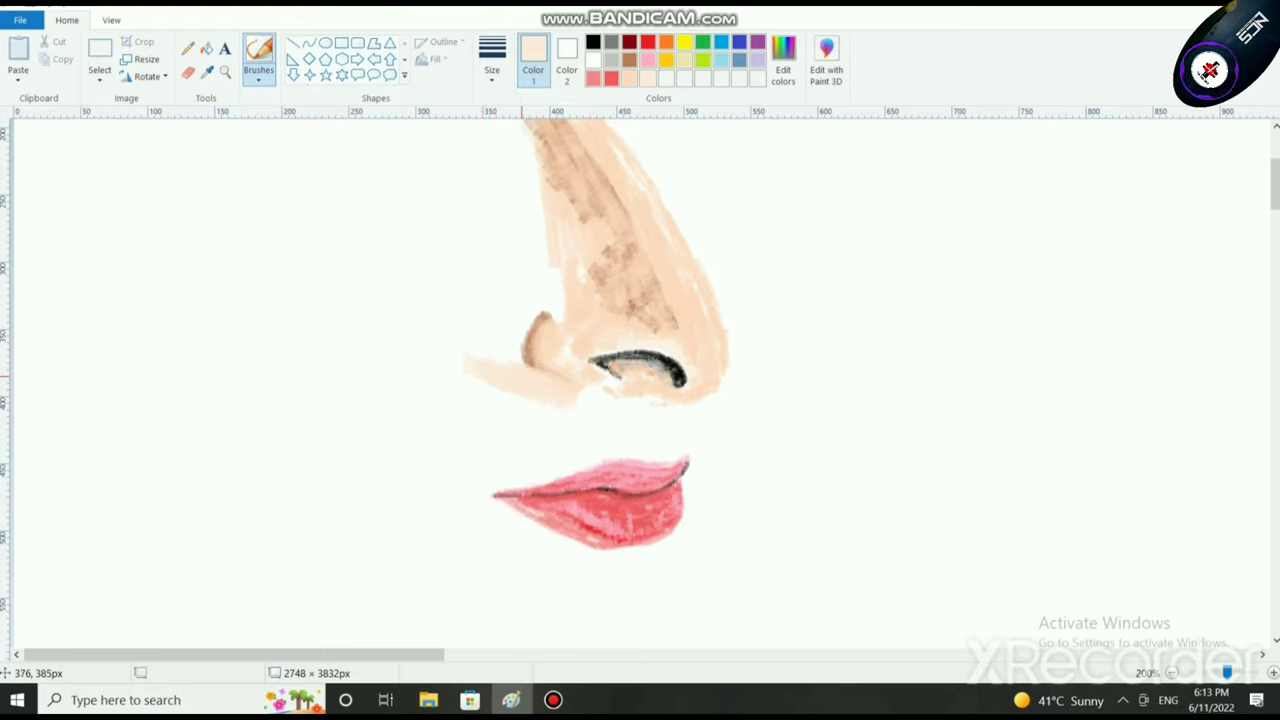
{"action": "left_click_drag", "start_coordinate": [489, 384], "coordinate": [446, 401]}
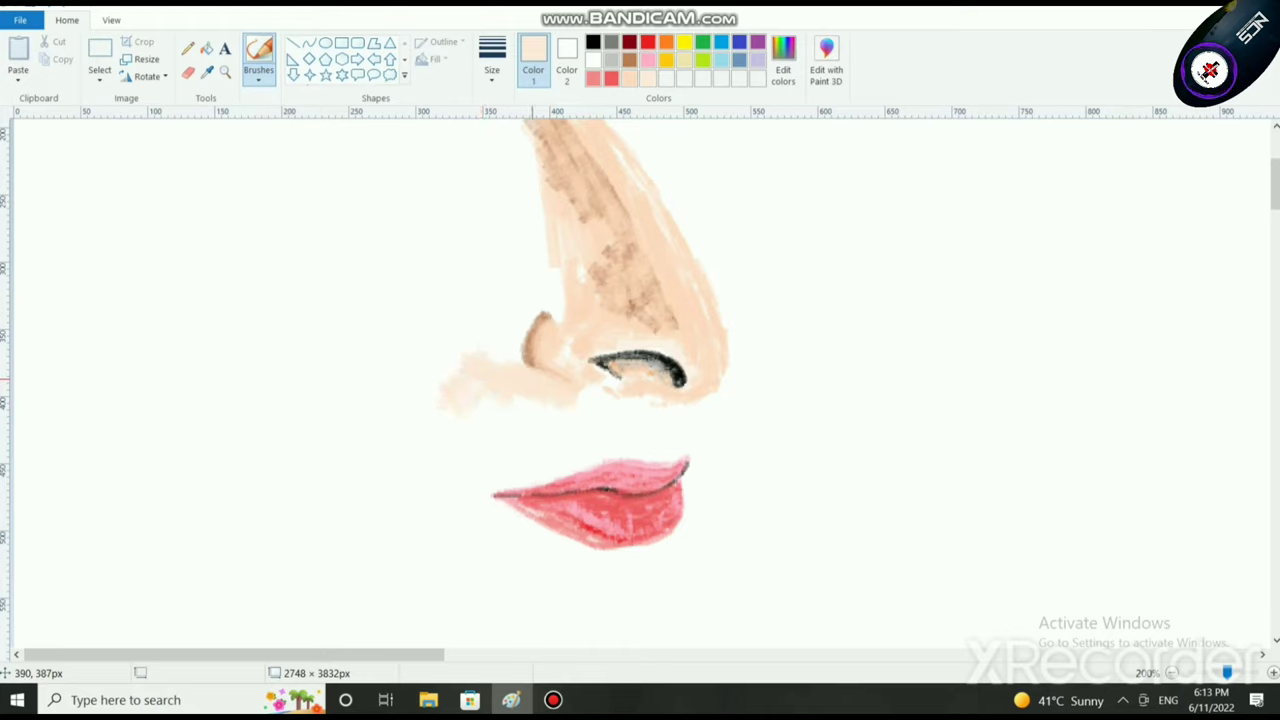
{"action": "mouse_move", "coordinate": [532, 378]}
{"action": "left_mouse_down"}
{"action": "mouse_move", "coordinate": [425, 432]}
{"action": "mouse_move", "coordinate": [465, 430]}
{"action": "left_mouse_up"}
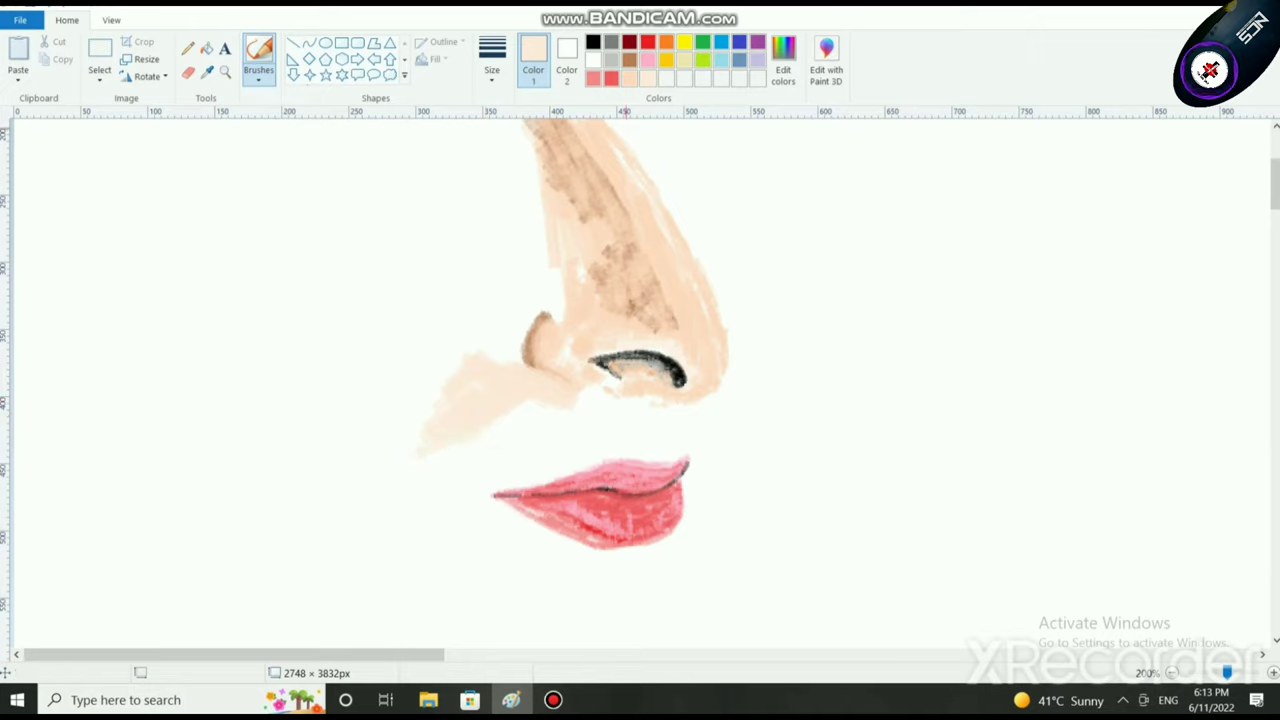
Step: Outline the lower edge of the nostril wing in brown and join it to the dark nostril
{"action": "left_click", "coordinate": [629, 60]}
{"action": "left_click", "coordinate": [528, 364]}
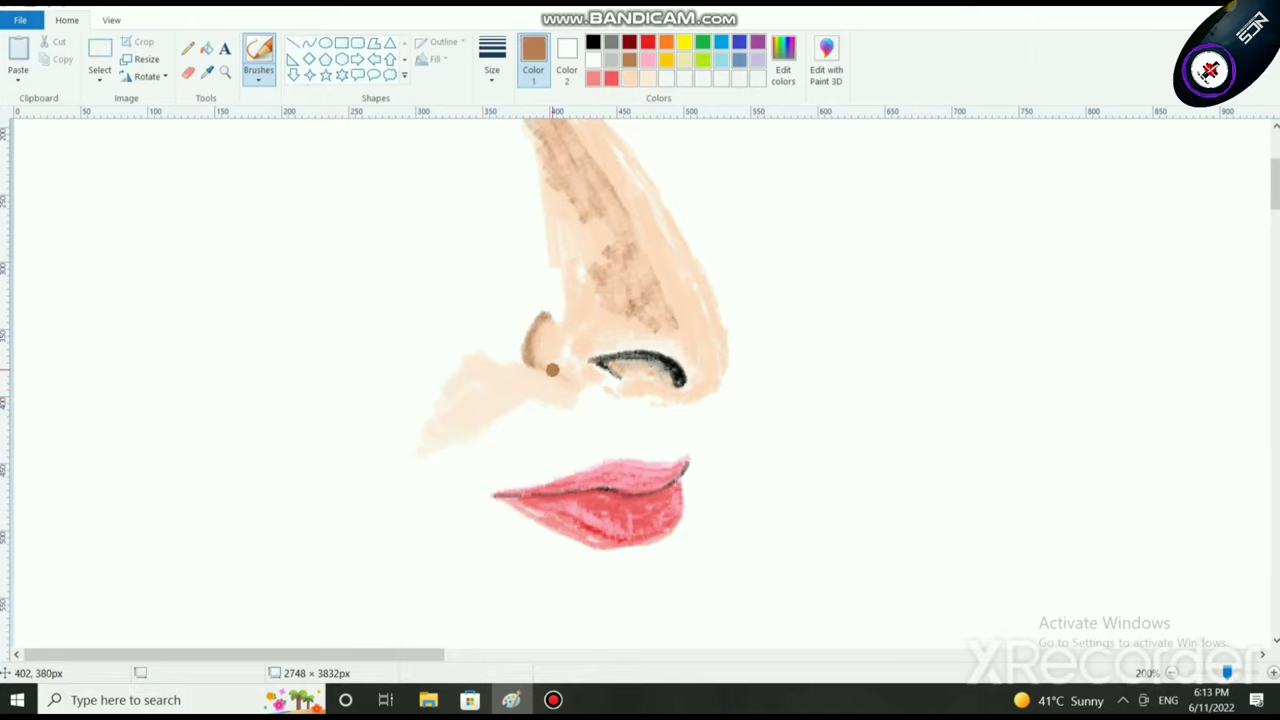
{"action": "mouse_move", "coordinate": [532, 362]}
{"action": "left_mouse_down"}
{"action": "mouse_move", "coordinate": [574, 383]}
{"action": "mouse_move", "coordinate": [601, 361]}
{"action": "left_mouse_up"}
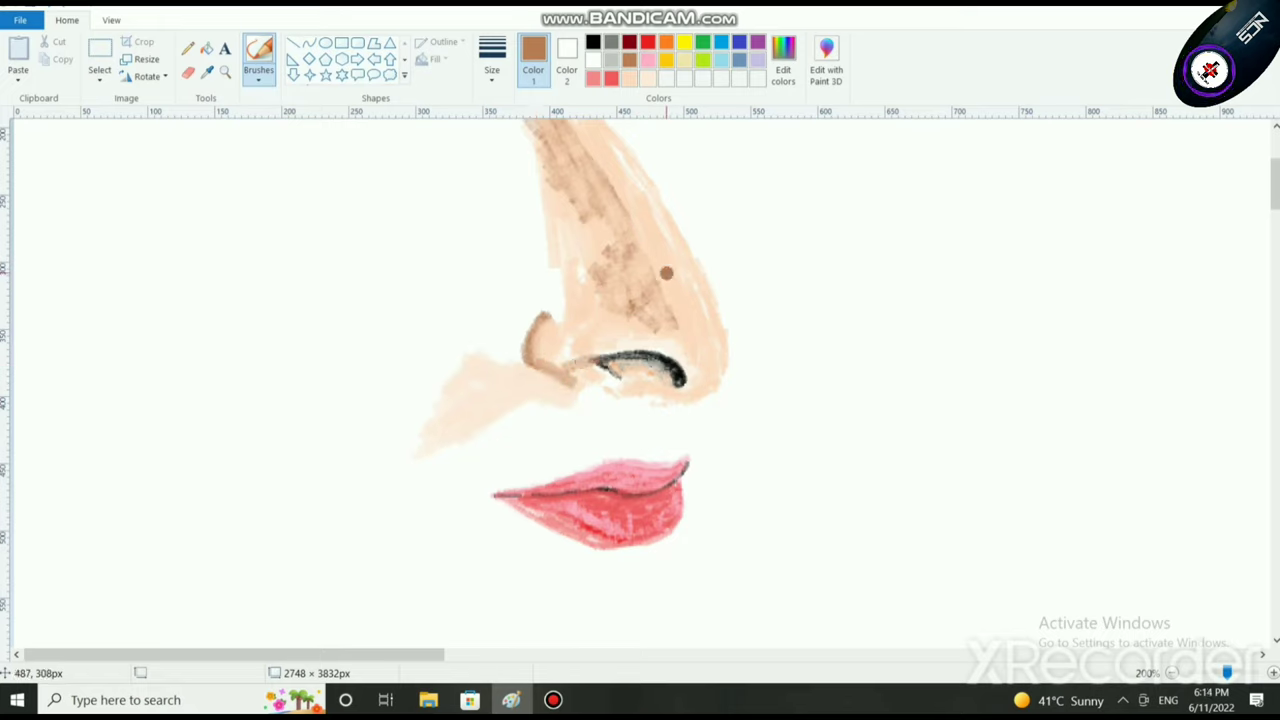
Step: Soften the brown line between the nostril wing and the nostril with light peach strokes
{"action": "left_click", "coordinate": [647, 78]}
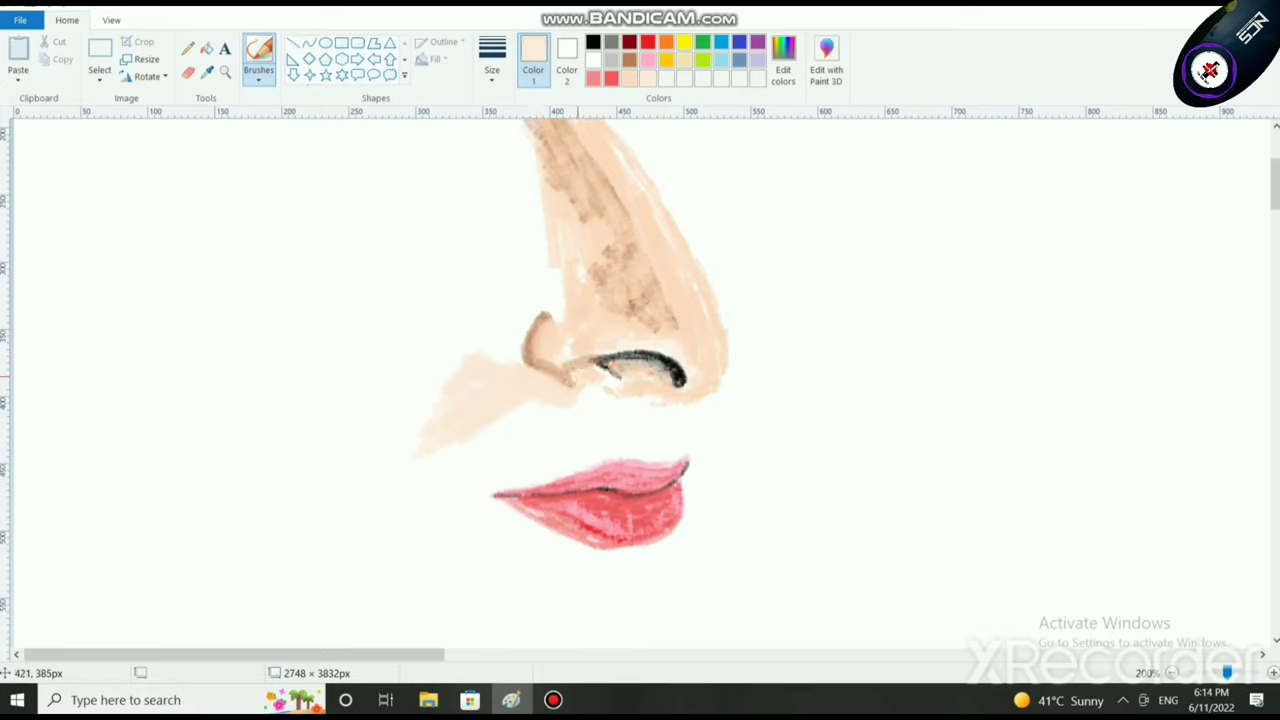
{"action": "mouse_move", "coordinate": [580, 368]}
{"action": "left_mouse_down"}
{"action": "mouse_move", "coordinate": [544, 361]}
{"action": "mouse_move", "coordinate": [580, 380]}
{"action": "mouse_move", "coordinate": [568, 367]}
{"action": "left_mouse_up"}
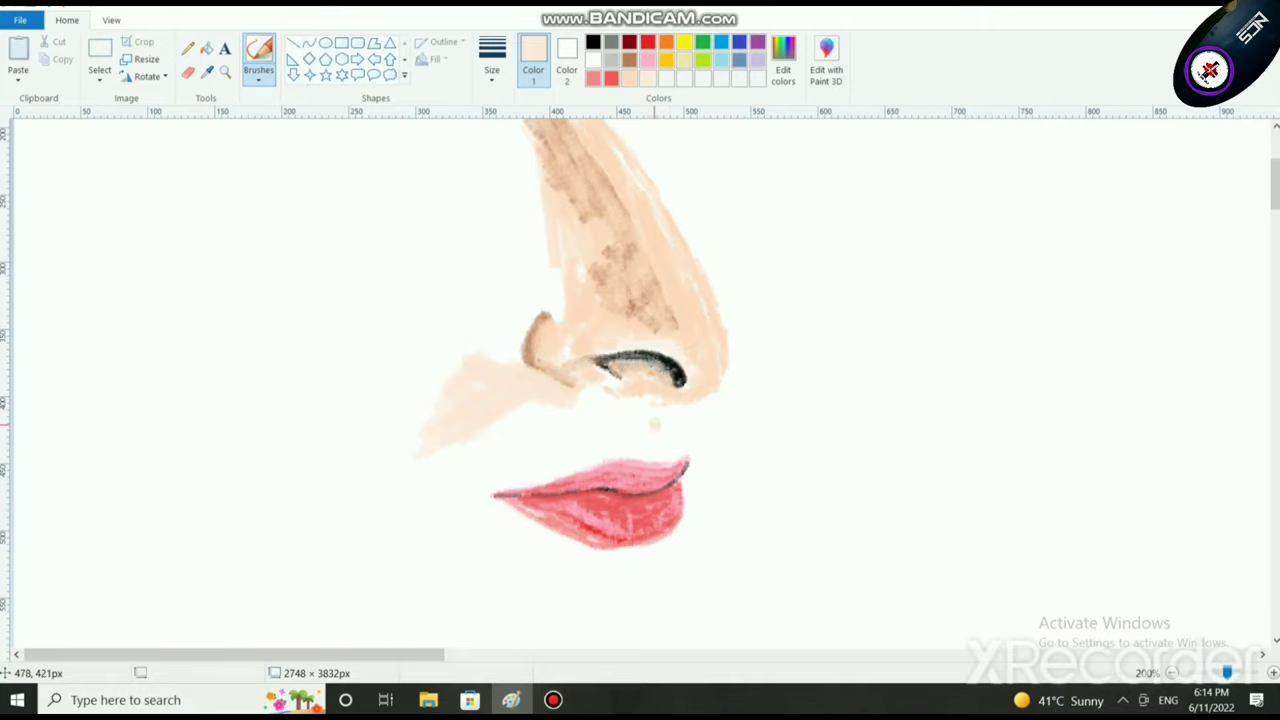
{"action": "scroll", "coordinate": [669, 348], "scroll_direction": "up", "scroll_amount": 2}
{"action": "scroll", "coordinate": [676, 360], "scroll_direction": "down", "scroll_amount": 1}
{"action": "scroll", "coordinate": [682, 379], "scroll_direction": "down", "scroll_amount": 1, "text": "ctrl"}
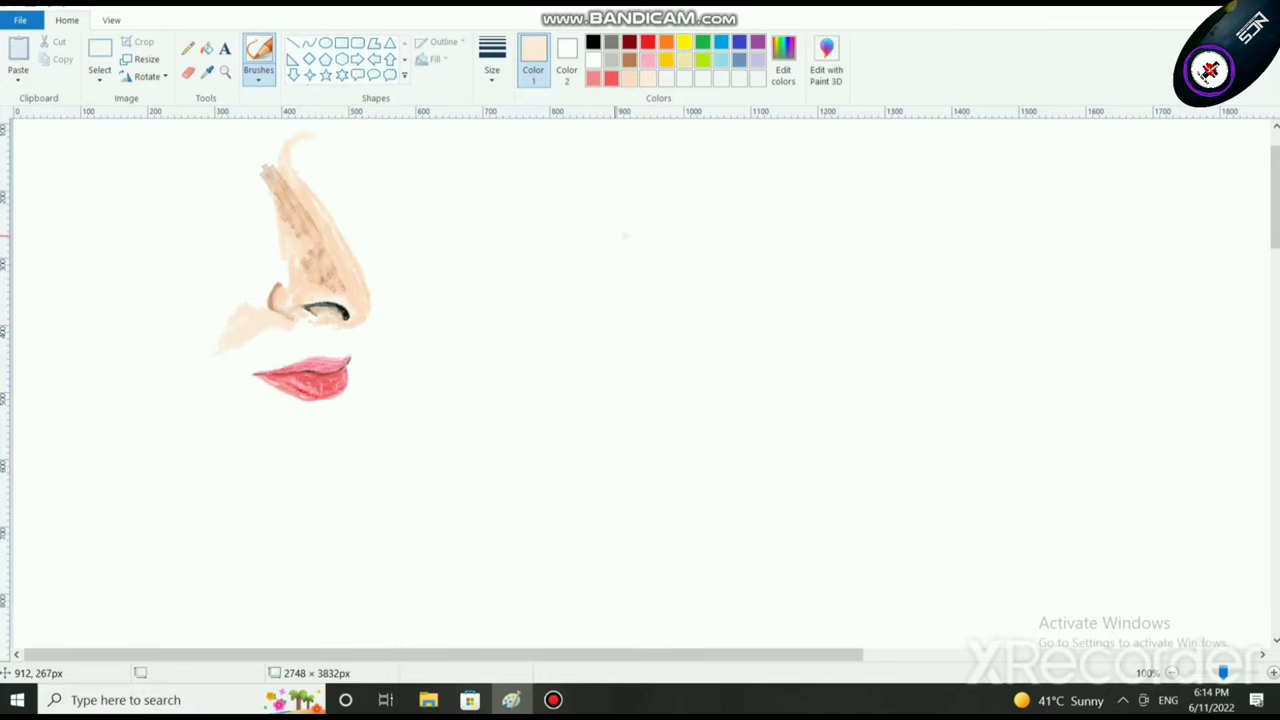
Step: Paint the moustache from the mouth corner to beneath the nostril in short black brush strokes, with a thin strand trailing down beside the mouth
{"action": "scroll", "coordinate": [443, 370], "scroll_direction": "up", "scroll_amount": 1}
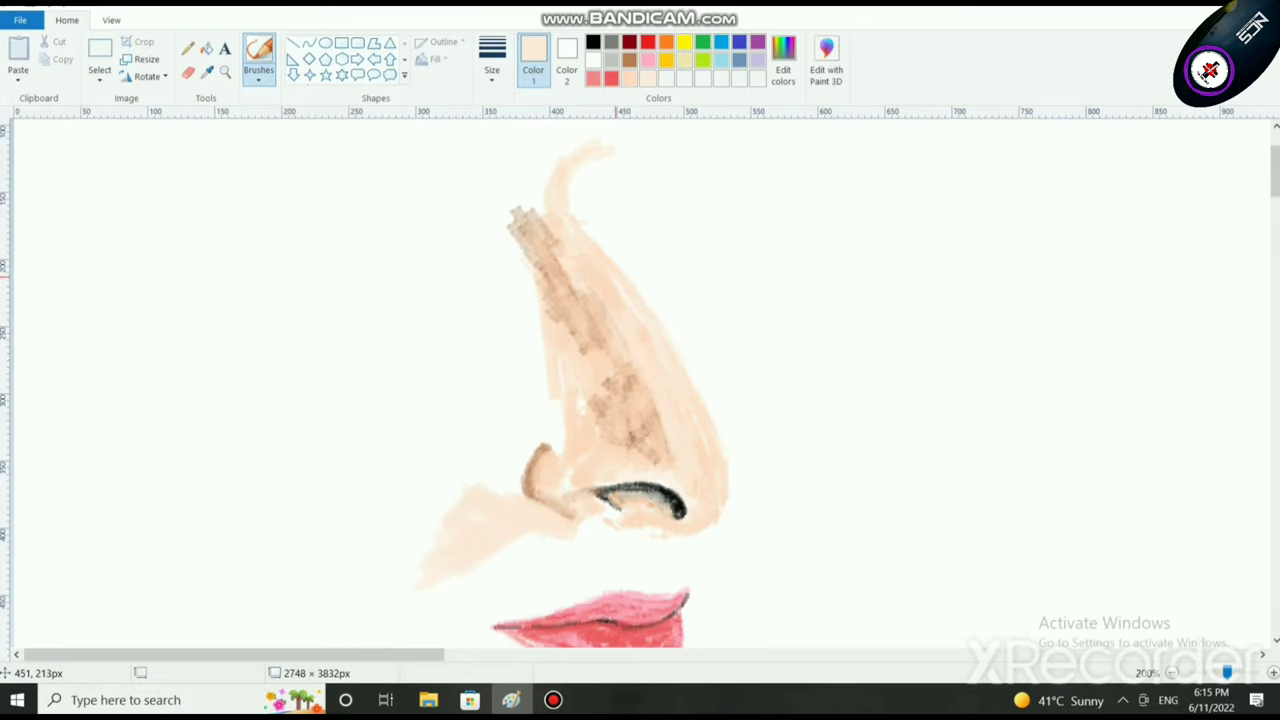
{"action": "scroll", "coordinate": [670, 272], "scroll_direction": "down", "scroll_amount": 3}
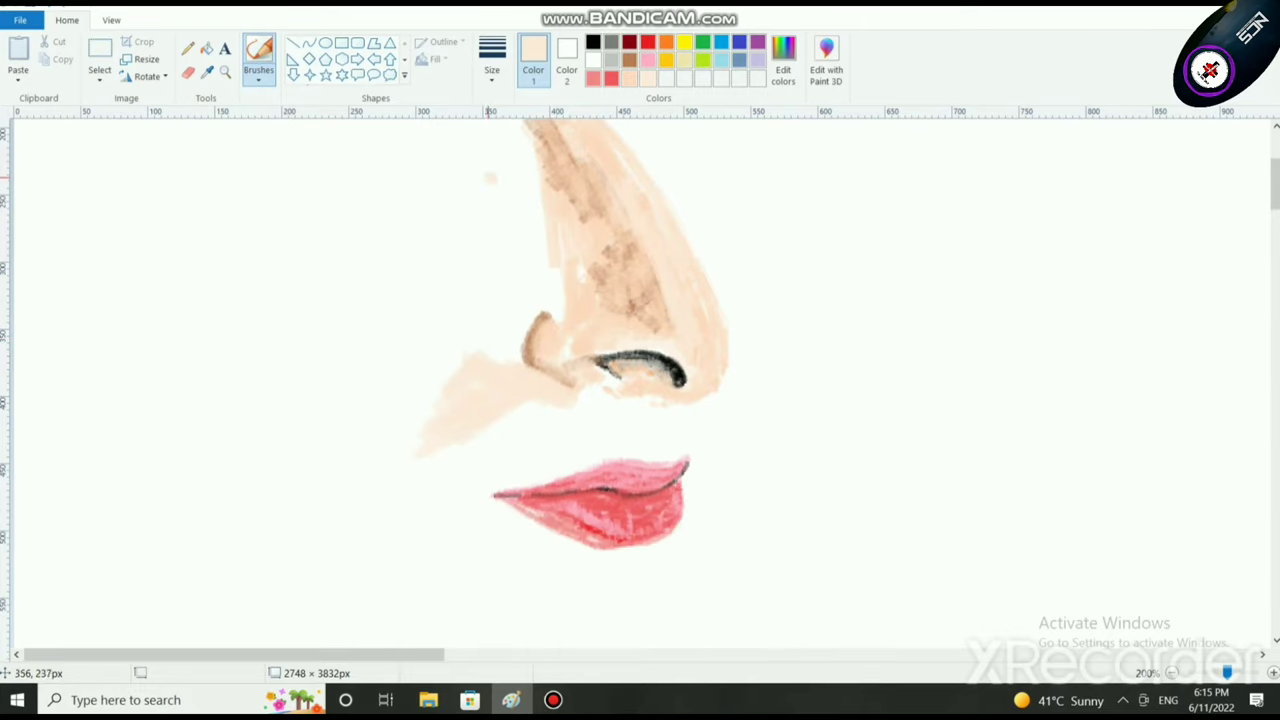
{"action": "left_click", "coordinate": [258, 75]}
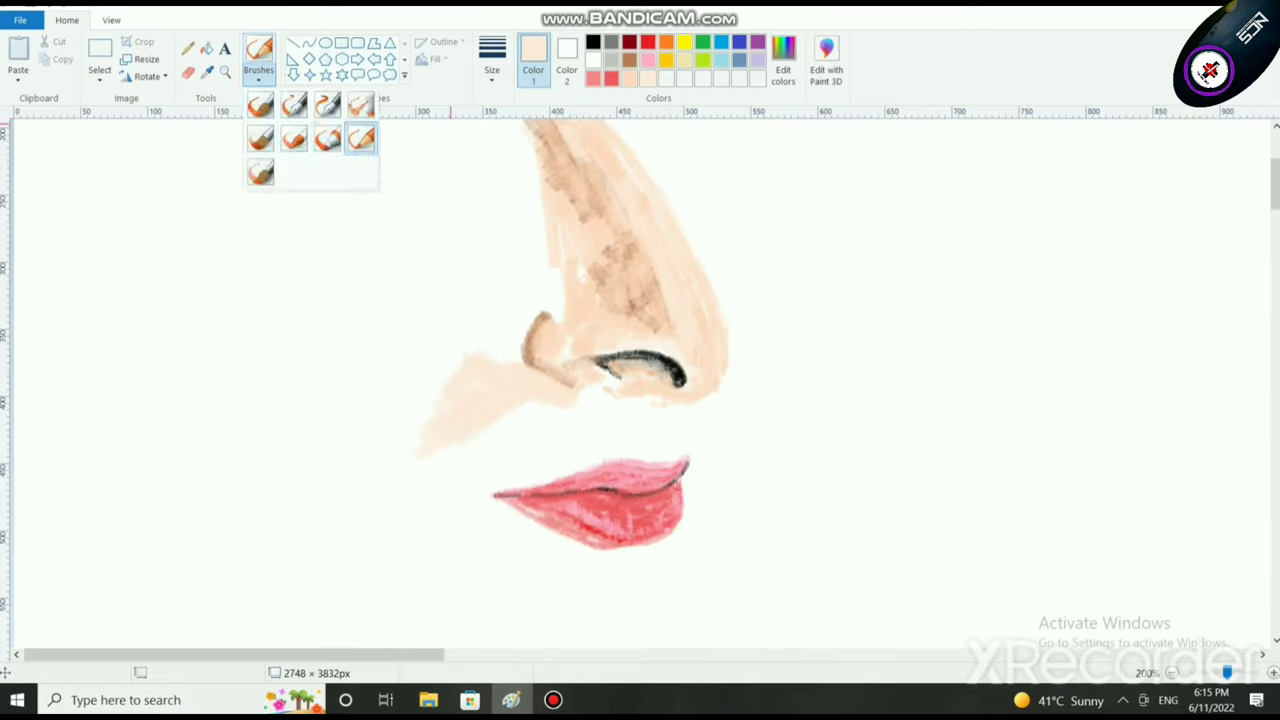
{"action": "left_click", "coordinate": [361, 138]}
{"action": "left_click", "coordinate": [593, 42]}
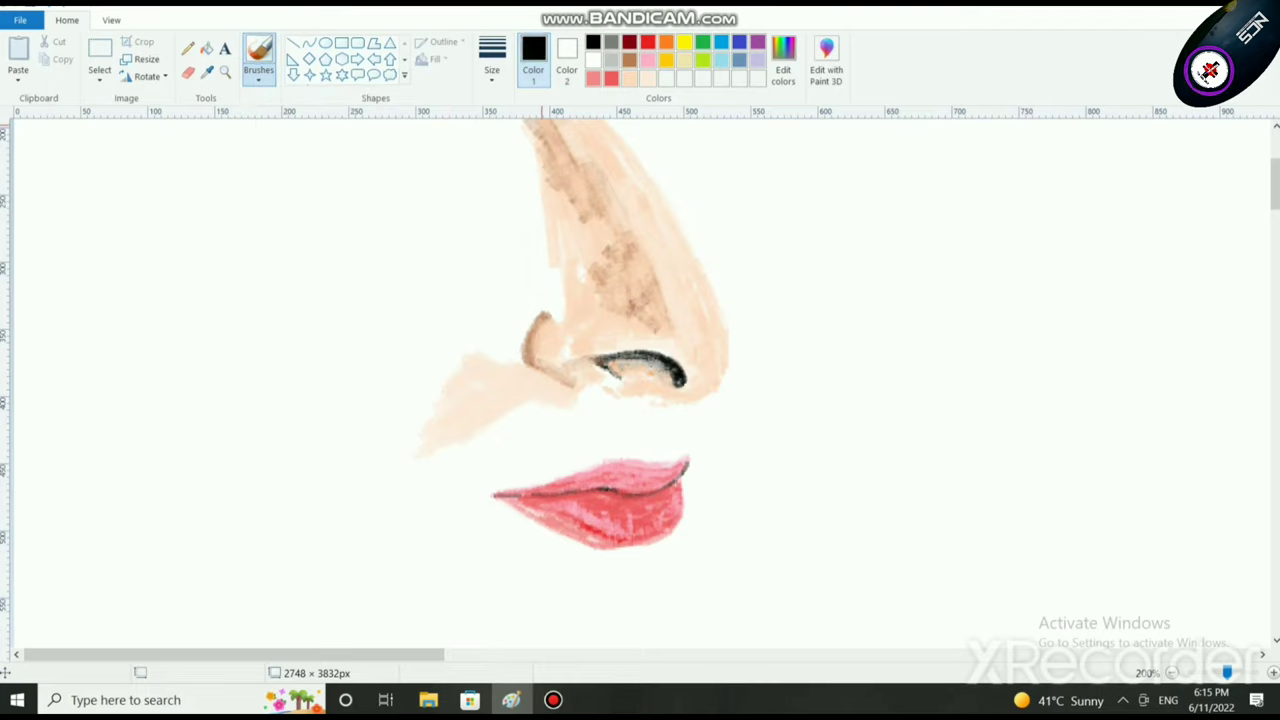
{"action": "left_click", "coordinate": [491, 60]}
{"action": "left_click", "coordinate": [530, 104]}
{"action": "mouse_move", "coordinate": [575, 425]}
{"action": "left_mouse_down"}
{"action": "mouse_move", "coordinate": [497, 471]}
{"action": "mouse_move", "coordinate": [494, 461]}
{"action": "mouse_move", "coordinate": [472, 486]}
{"action": "left_mouse_up"}
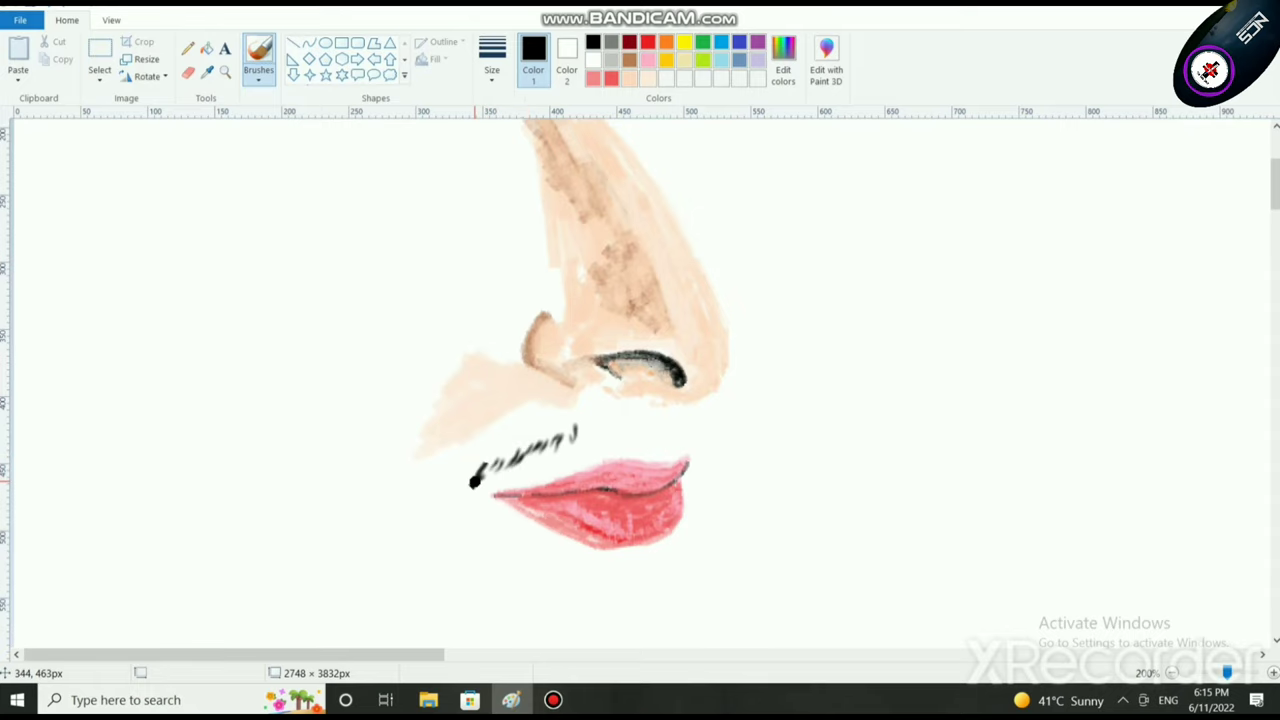
{"action": "scroll", "coordinate": [601, 581], "scroll_direction": "up", "scroll_amount": 1}
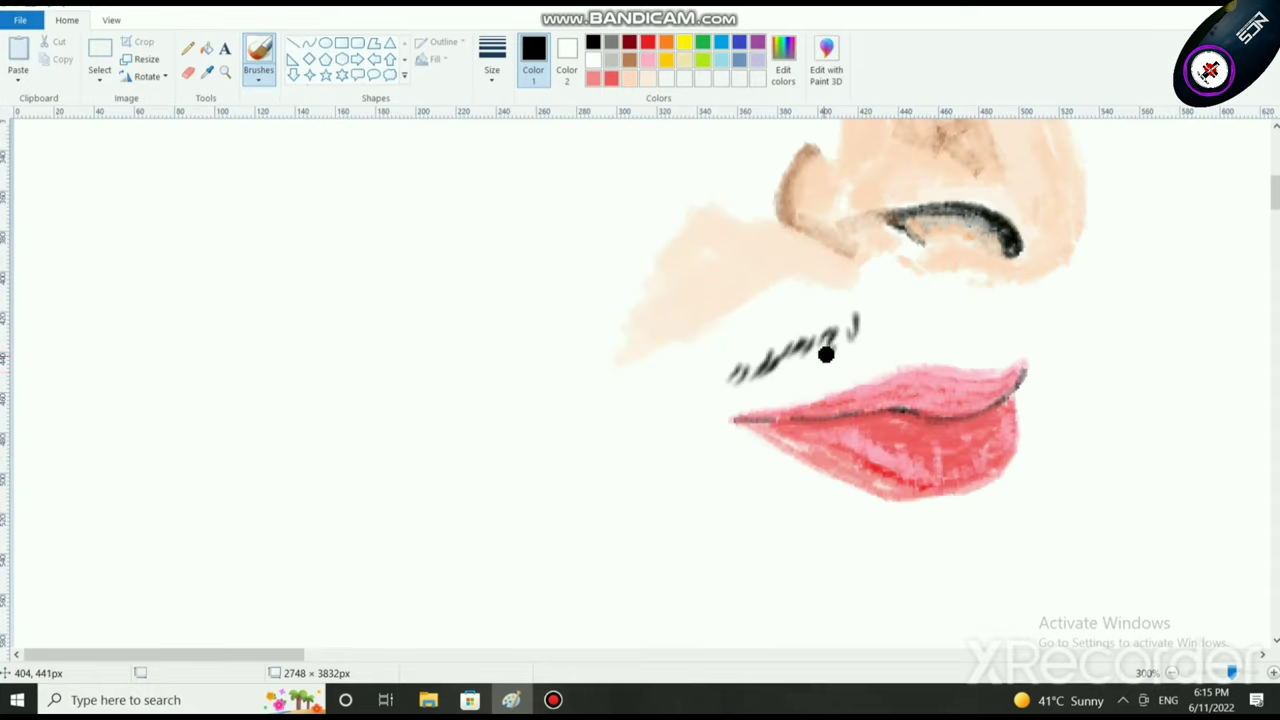
{"action": "mouse_move", "coordinate": [790, 365]}
{"action": "left_mouse_down"}
{"action": "mouse_move", "coordinate": [760, 397]}
{"action": "mouse_move", "coordinate": [734, 391]}
{"action": "mouse_move", "coordinate": [701, 411]}
{"action": "mouse_move", "coordinate": [676, 510]}
{"action": "mouse_move", "coordinate": [693, 518]}
{"action": "mouse_move", "coordinate": [661, 600]}
{"action": "mouse_move", "coordinate": [687, 542]}
{"action": "mouse_move", "coordinate": [699, 427]}
{"action": "mouse_move", "coordinate": [691, 441]}
{"action": "mouse_move", "coordinate": [719, 427]}
{"action": "mouse_move", "coordinate": [712, 435]}
{"action": "mouse_move", "coordinate": [721, 395]}
{"action": "mouse_move", "coordinate": [747, 405]}
{"action": "mouse_move", "coordinate": [790, 375]}
{"action": "mouse_move", "coordinate": [798, 391]}
{"action": "mouse_move", "coordinate": [854, 352]}
{"action": "mouse_move", "coordinate": [894, 352]}
{"action": "mouse_move", "coordinate": [870, 324]}
{"action": "mouse_move", "coordinate": [880, 348]}
{"action": "mouse_move", "coordinate": [834, 328]}
{"action": "mouse_move", "coordinate": [811, 350]}
{"action": "mouse_move", "coordinate": [846, 310]}
{"action": "mouse_move", "coordinate": [830, 320]}
{"action": "mouse_move", "coordinate": [841, 266]}
{"action": "mouse_move", "coordinate": [828, 277]}
{"action": "mouse_move", "coordinate": [844, 305]}
{"action": "mouse_move", "coordinate": [852, 274]}
{"action": "mouse_move", "coordinate": [890, 326]}
{"action": "mouse_move", "coordinate": [924, 324]}
{"action": "mouse_move", "coordinate": [898, 275]}
{"action": "mouse_move", "coordinate": [888, 286]}
{"action": "mouse_move", "coordinate": [898, 266]}
{"action": "mouse_move", "coordinate": [875, 275]}
{"action": "mouse_move", "coordinate": [880, 346]}
{"action": "mouse_move", "coordinate": [808, 395]}
{"action": "left_mouse_up"}
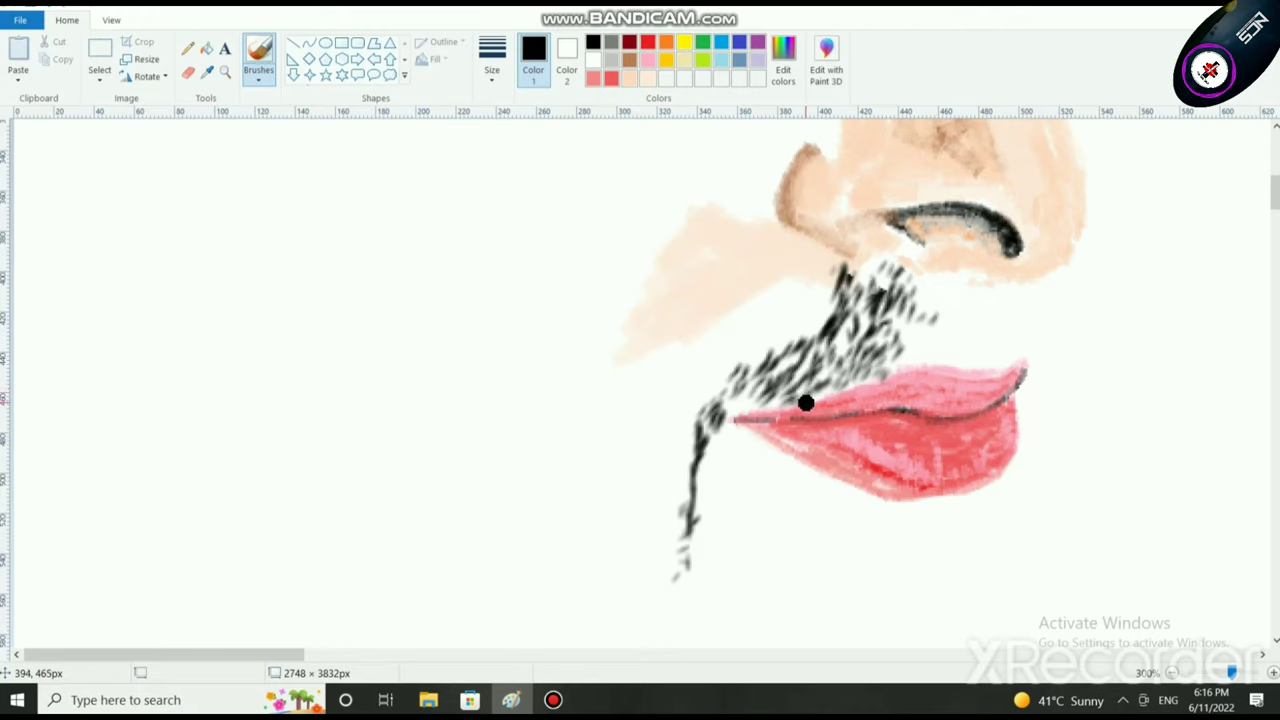
{"action": "scroll", "coordinate": [1166, 451], "scroll_direction": "down", "scroll_amount": 2}
{"action": "scroll", "coordinate": [750, 441], "scroll_direction": "up", "scroll_amount": 2}
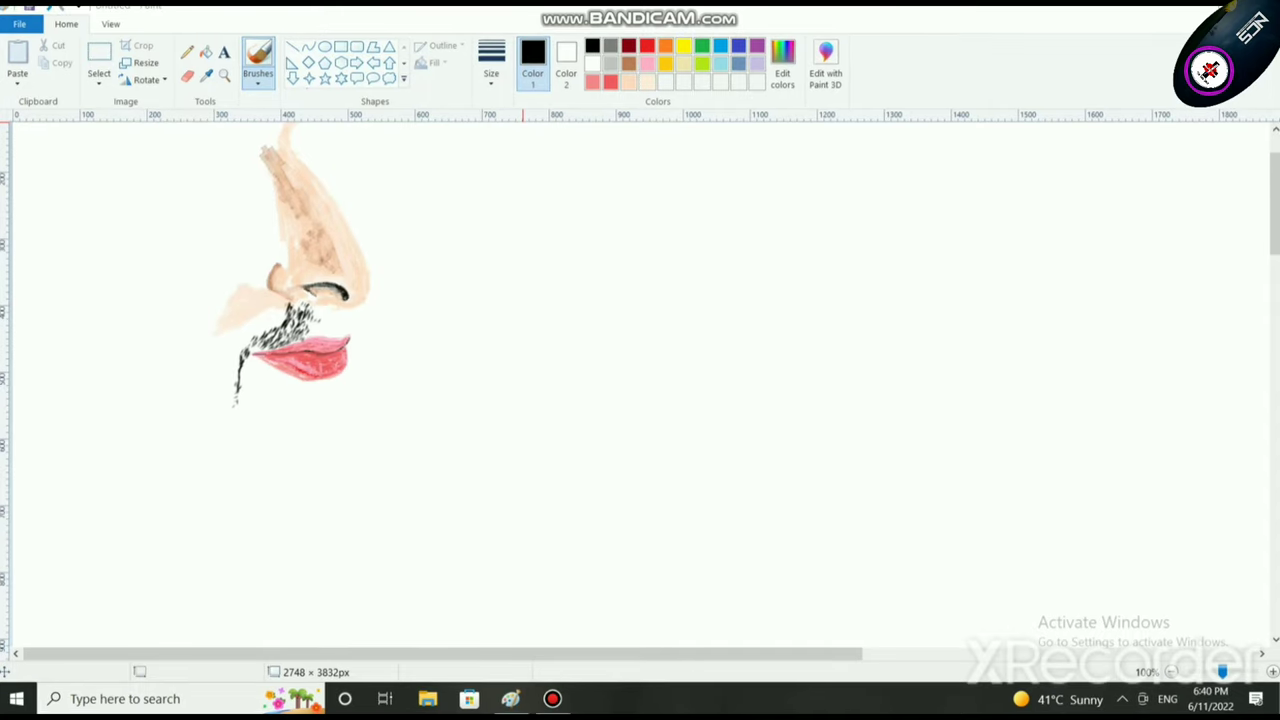
Step: Save the painting in Pictures as a PNG named "Sheikh Hamdan Bin Mohammad Bin Rashid Al Maktoum with cute deer"
{"action": "left_click", "coordinate": [1033, 260]}
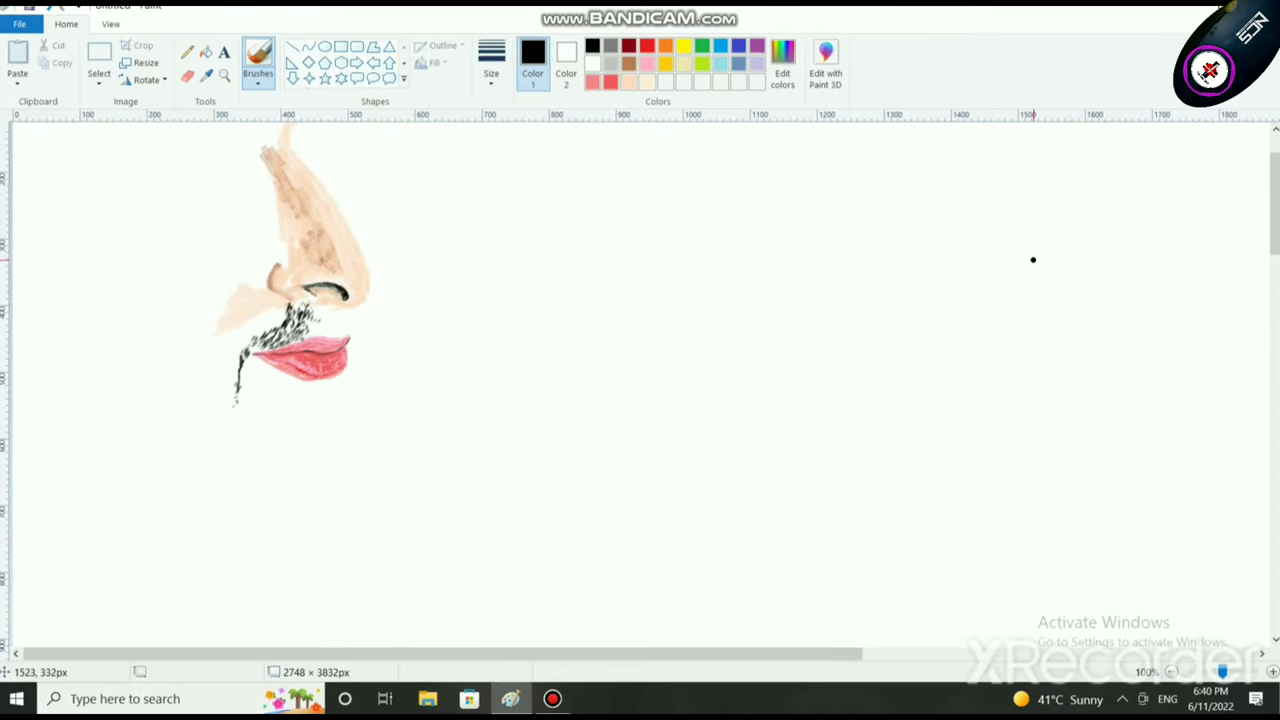
{"action": "key", "text": "ctrl+s"}
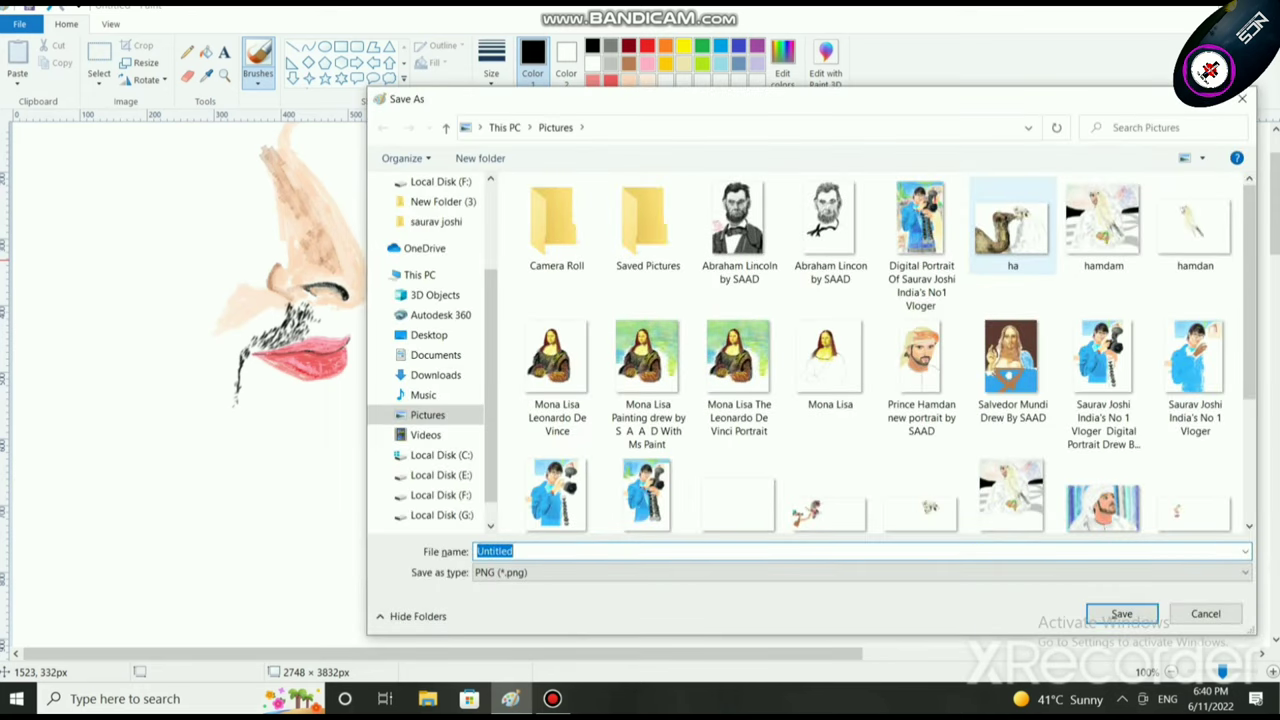
{"action": "type", "text": "Sheikh"}
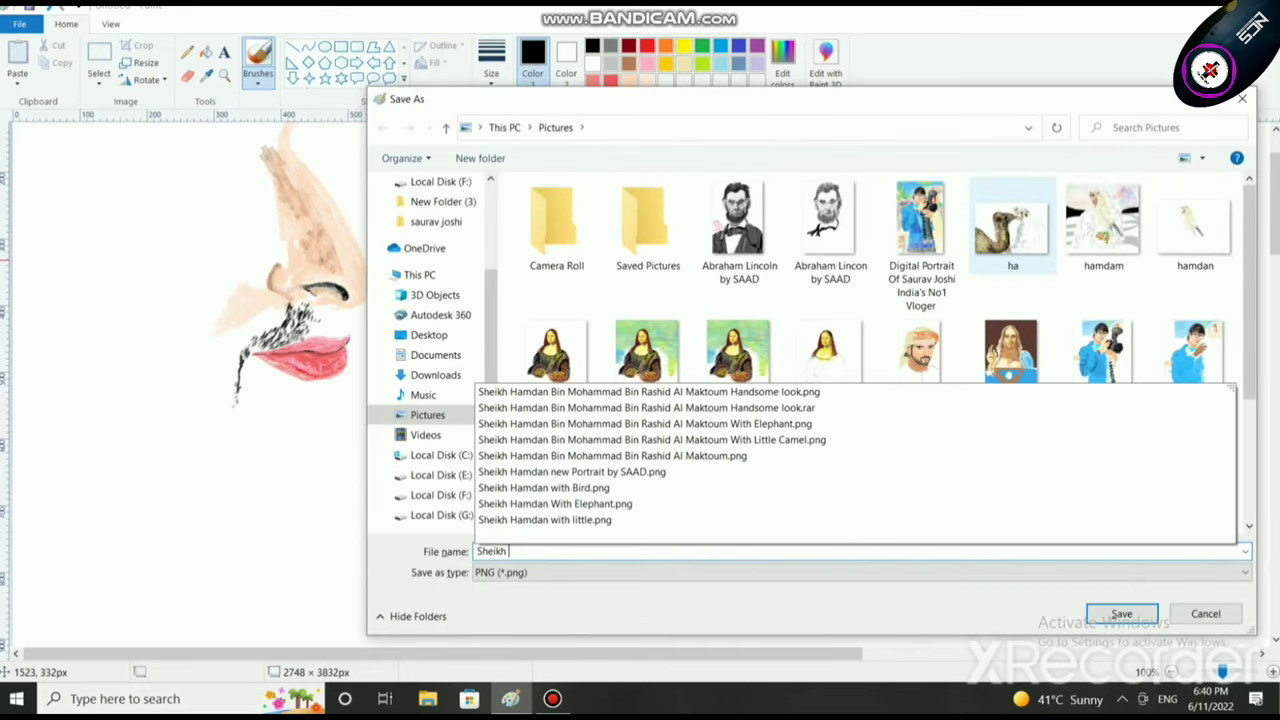
{"action": "type", "text": " Hamdan Bin Mohammad Bin R"}
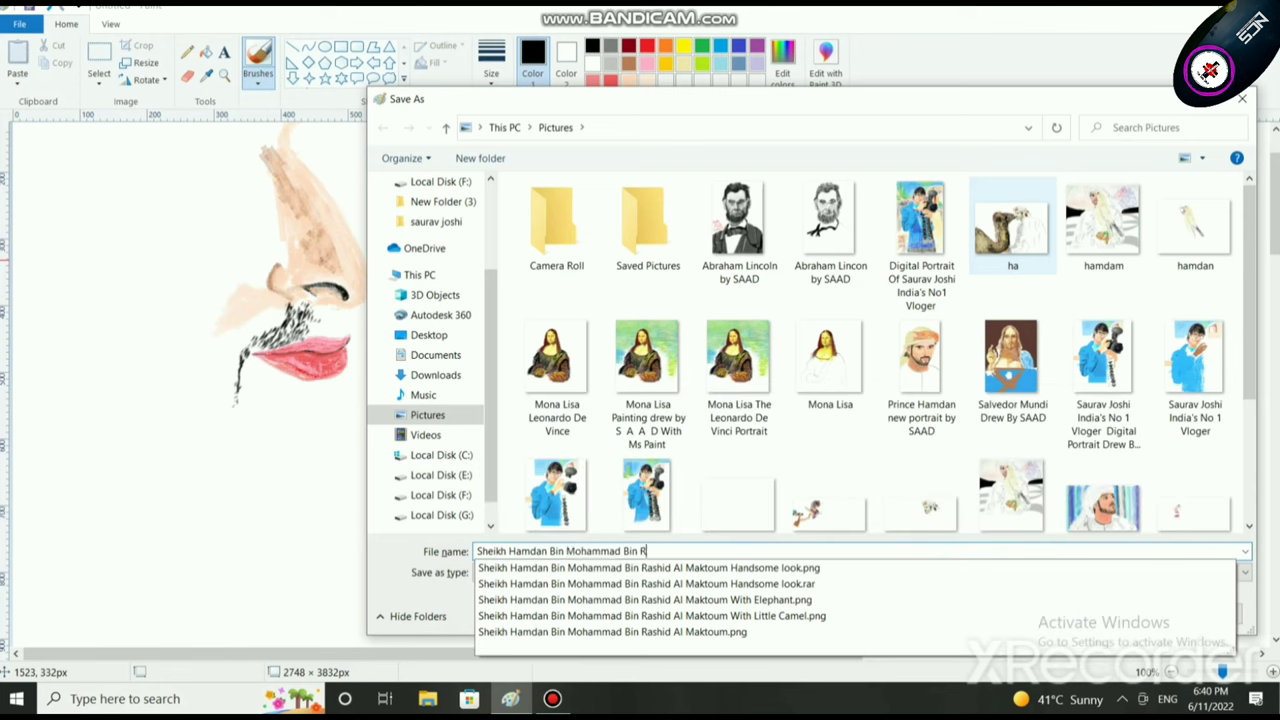
{"action": "type", "text": "A"}
{"action": "key", "text": "BackSpace"}
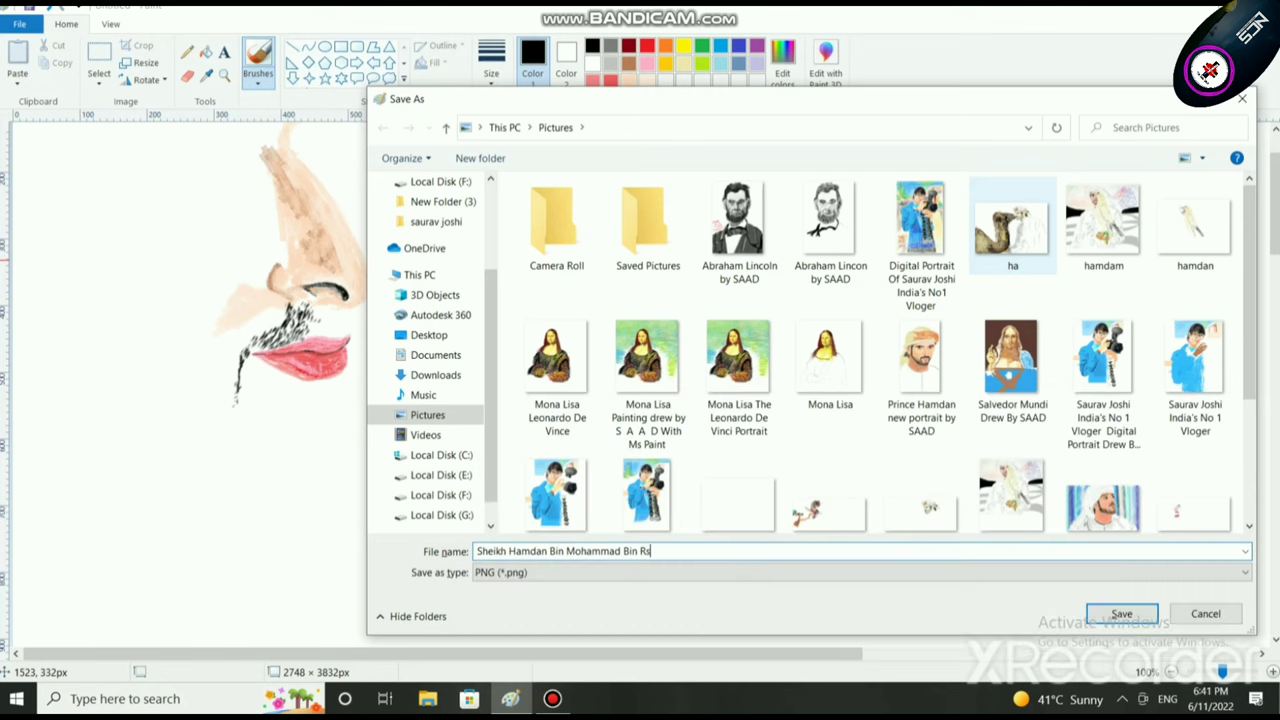
{"action": "type", "text": "ashid Al"}
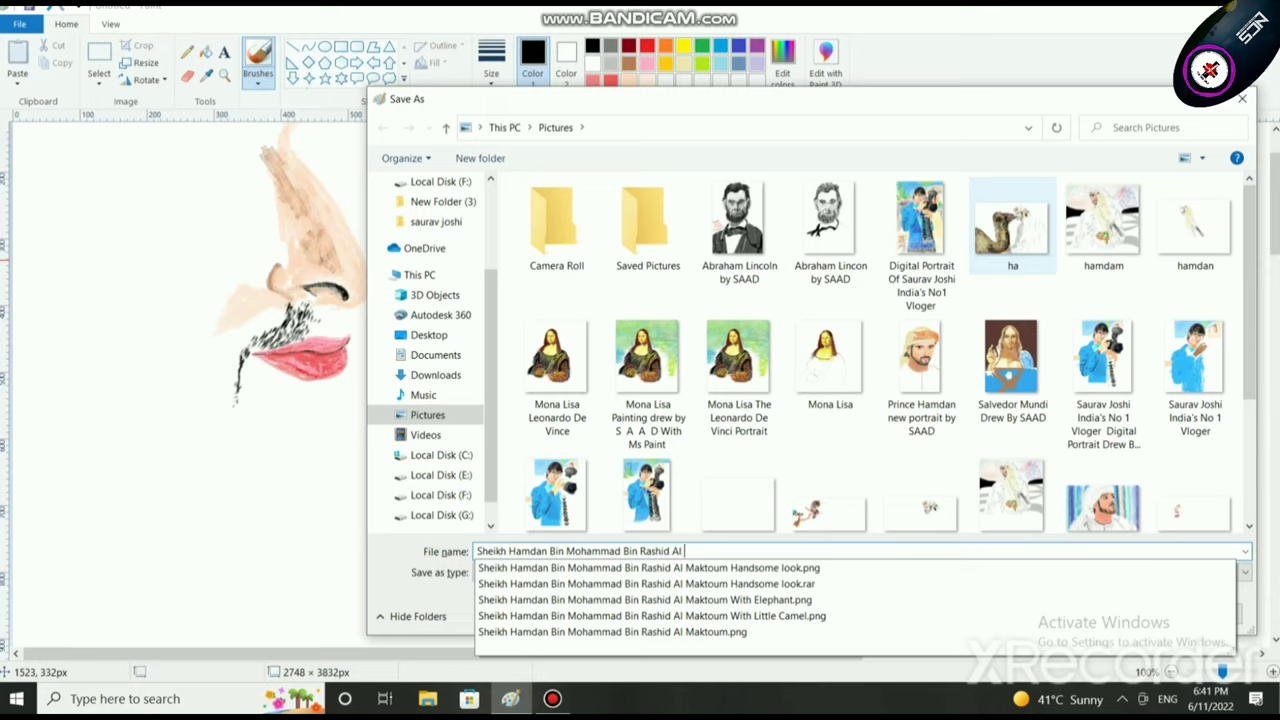
{"action": "type", "text": " Maktoum with"}
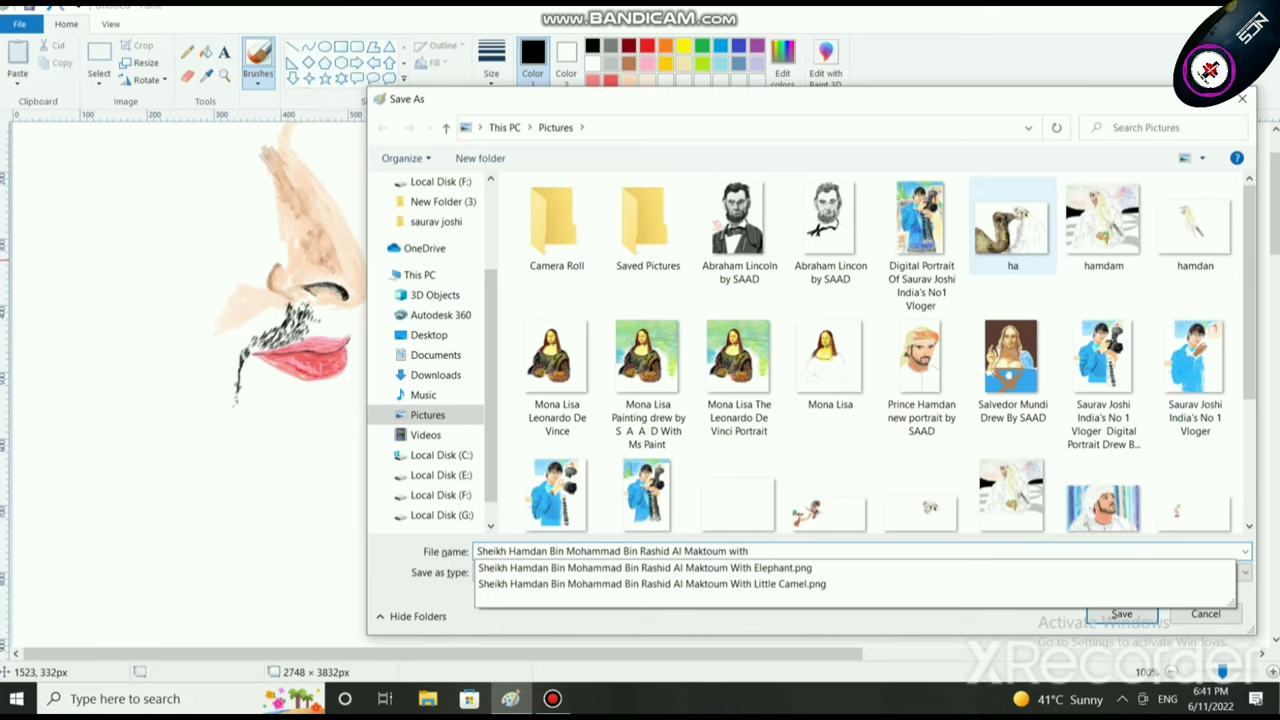
{"action": "type", "text": " cutede"}
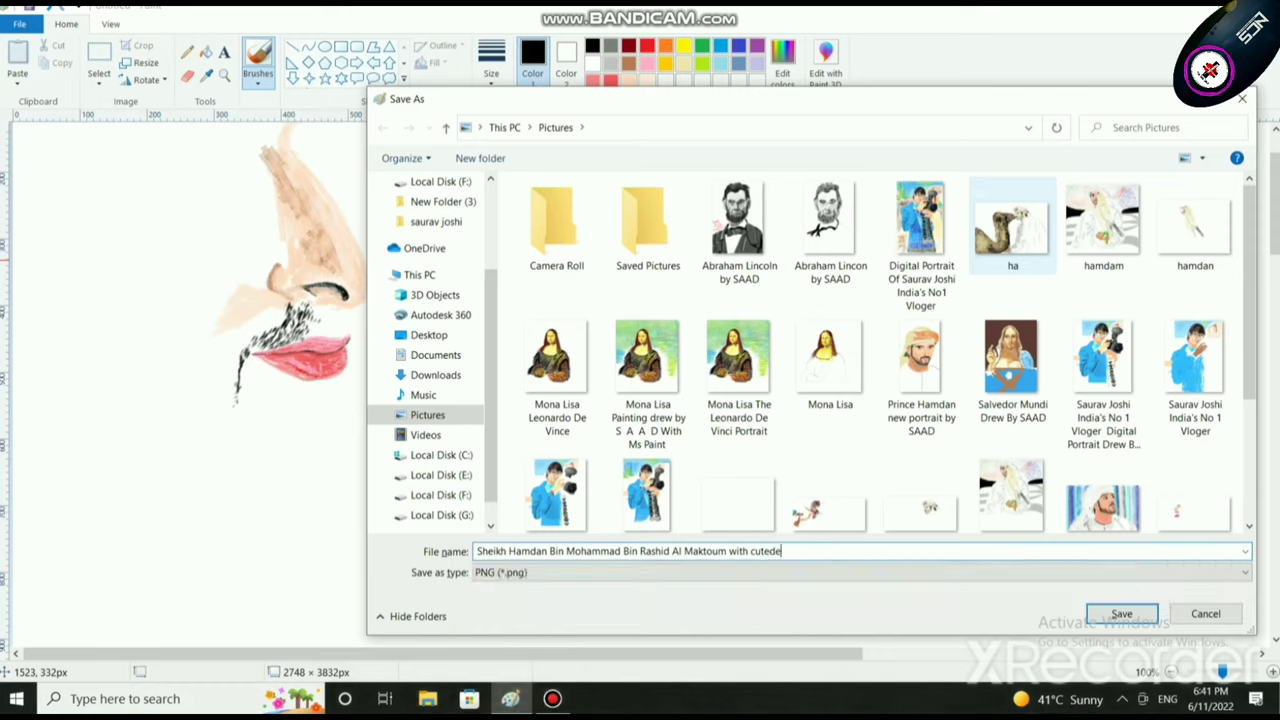
{"action": "key", "text": "BackSpace"}
{"action": "key", "text": "BackSpace"}
{"action": "key", "text": "Return"}
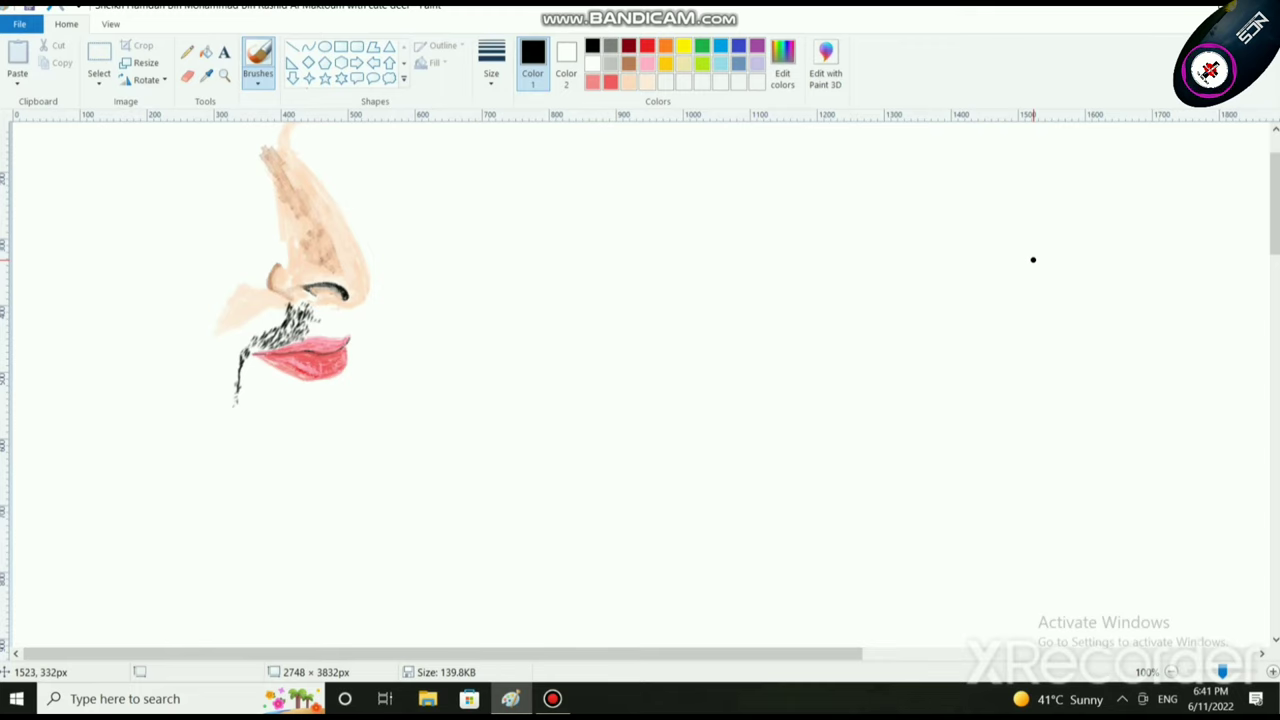
Step: Extend the moustache with short black strokes across the rest of the upper lip to beneath the nose tip
{"action": "scroll", "coordinate": [671, 511], "scroll_direction": "up", "scroll_amount": 2}
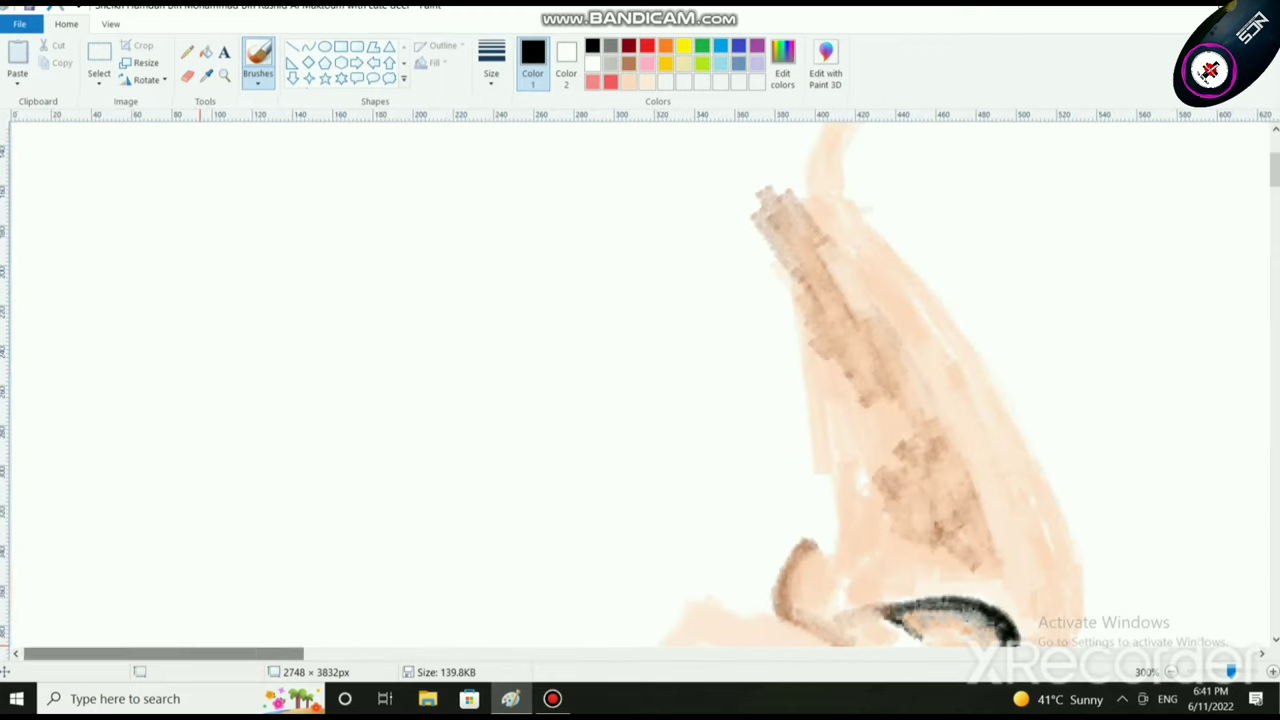
{"action": "left_click_drag", "start_coordinate": [200, 653], "coordinate": [336, 653]}
{"action": "scroll", "coordinate": [349, 594], "scroll_direction": "down", "scroll_amount": 4}
{"action": "scroll", "coordinate": [360, 345], "scroll_direction": "up", "scroll_amount": 1}
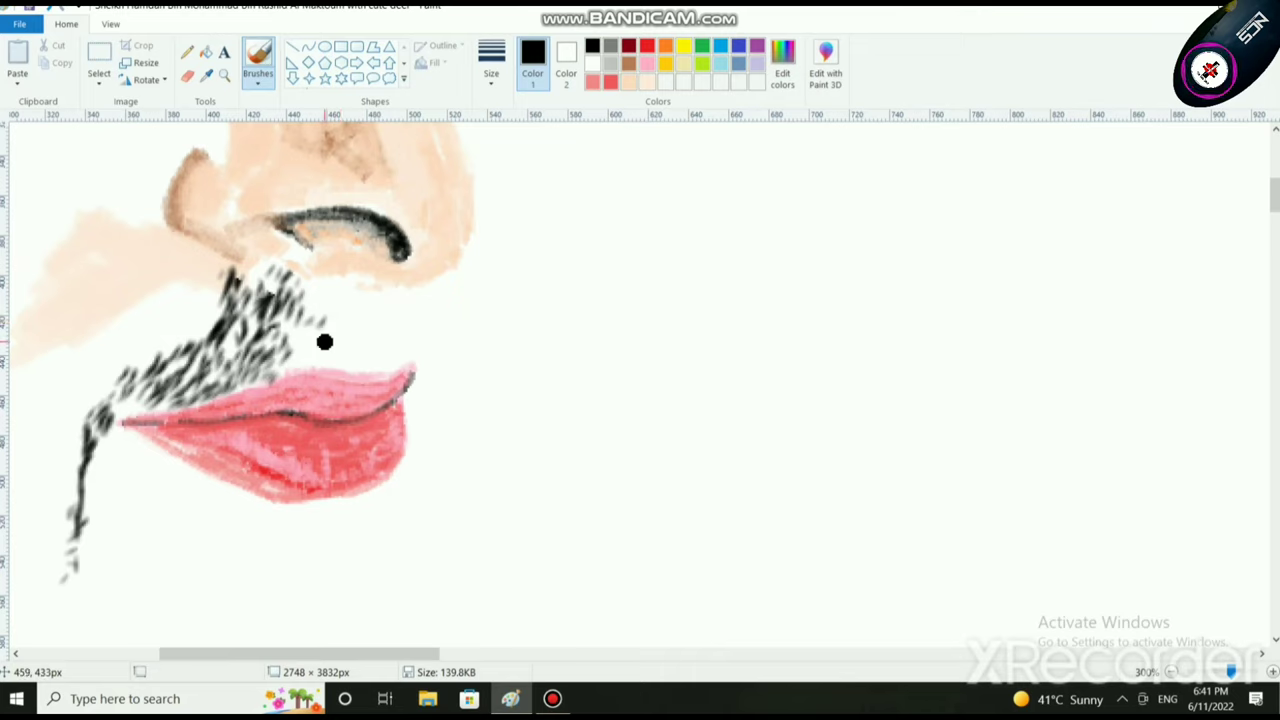
{"action": "mouse_move", "coordinate": [324, 342]}
{"action": "left_mouse_down"}
{"action": "mouse_move", "coordinate": [377, 338]}
{"action": "mouse_move", "coordinate": [385, 351]}
{"action": "mouse_move", "coordinate": [331, 344]}
{"action": "mouse_move", "coordinate": [320, 326]}
{"action": "mouse_move", "coordinate": [310, 342]}
{"action": "mouse_move", "coordinate": [290, 334]}
{"action": "mouse_move", "coordinate": [326, 324]}
{"action": "mouse_move", "coordinate": [314, 294]}
{"action": "mouse_move", "coordinate": [300, 300]}
{"action": "mouse_move", "coordinate": [316, 292]}
{"action": "mouse_move", "coordinate": [333, 313]}
{"action": "mouse_move", "coordinate": [331, 272]}
{"action": "mouse_move", "coordinate": [365, 313]}
{"action": "mouse_move", "coordinate": [377, 295]}
{"action": "mouse_move", "coordinate": [357, 326]}
{"action": "mouse_move", "coordinate": [383, 301]}
{"action": "mouse_move", "coordinate": [369, 328]}
{"action": "mouse_move", "coordinate": [345, 316]}
{"action": "mouse_move", "coordinate": [363, 316]}
{"action": "mouse_move", "coordinate": [367, 342]}
{"action": "mouse_move", "coordinate": [349, 358]}
{"action": "mouse_move", "coordinate": [385, 351]}
{"action": "mouse_move", "coordinate": [351, 366]}
{"action": "mouse_move", "coordinate": [311, 358]}
{"action": "mouse_move", "coordinate": [401, 335]}
{"action": "left_mouse_up"}
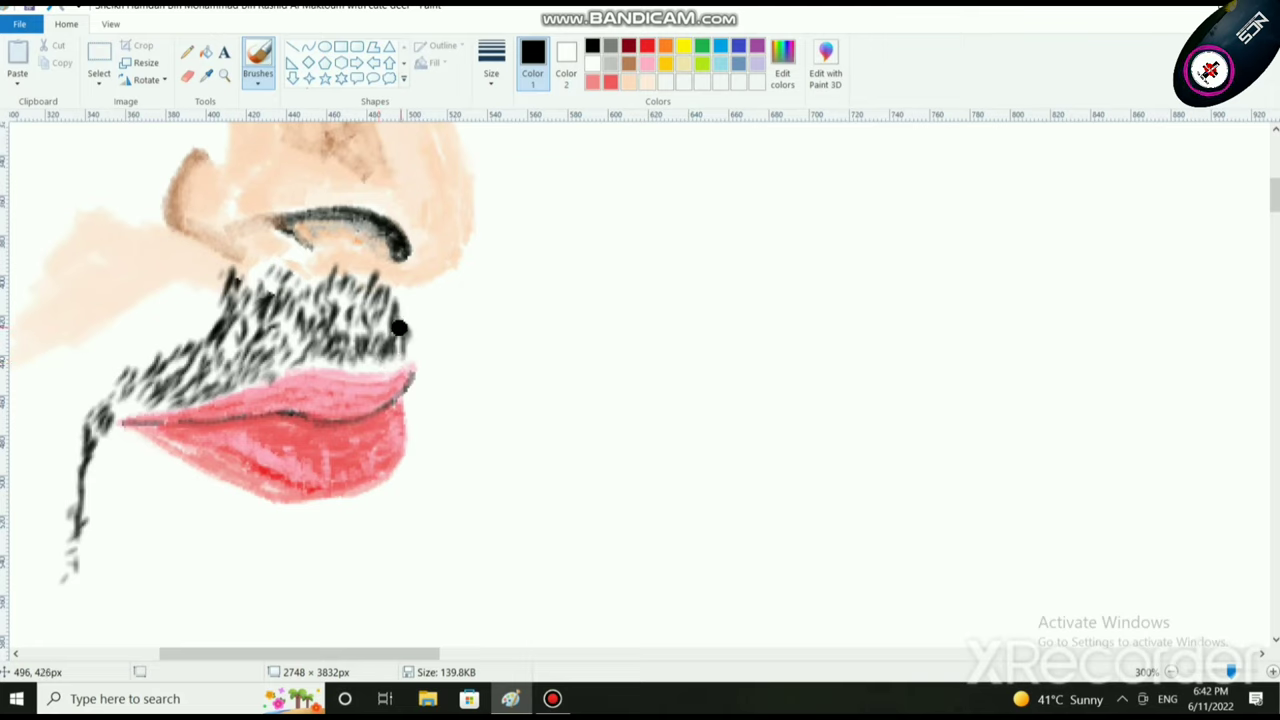
{"action": "mouse_move", "coordinate": [397, 334]}
{"action": "left_mouse_down"}
{"action": "mouse_move", "coordinate": [420, 300]}
{"action": "mouse_move", "coordinate": [400, 300]}
{"action": "left_mouse_up"}
{"action": "mouse_move", "coordinate": [431, 314]}
{"action": "left_mouse_down"}
{"action": "mouse_move", "coordinate": [451, 284]}
{"action": "mouse_move", "coordinate": [433, 344]}
{"action": "mouse_move", "coordinate": [421, 326]}
{"action": "mouse_move", "coordinate": [401, 357]}
{"action": "mouse_move", "coordinate": [421, 346]}
{"action": "mouse_move", "coordinate": [429, 386]}
{"action": "mouse_move", "coordinate": [429, 347]}
{"action": "left_mouse_up"}
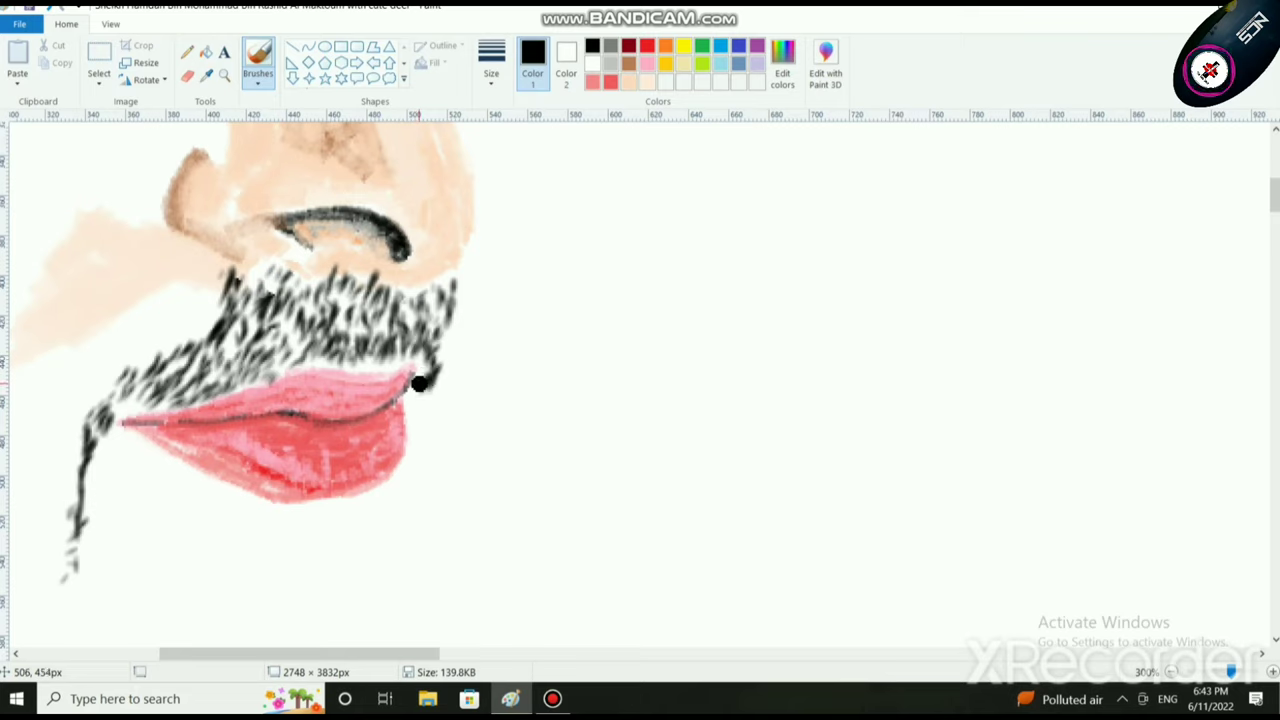
{"action": "left_click_drag", "start_coordinate": [440, 346], "coordinate": [436, 362]}
Step: Mark the beard's upper edge with short black strokes on the chin and along the cheek from the moustache's lower end
{"action": "scroll", "coordinate": [415, 402], "scroll_direction": "down", "scroll_amount": 1}
{"action": "scroll", "coordinate": [415, 402], "scroll_direction": "down", "scroll_amount": 1}
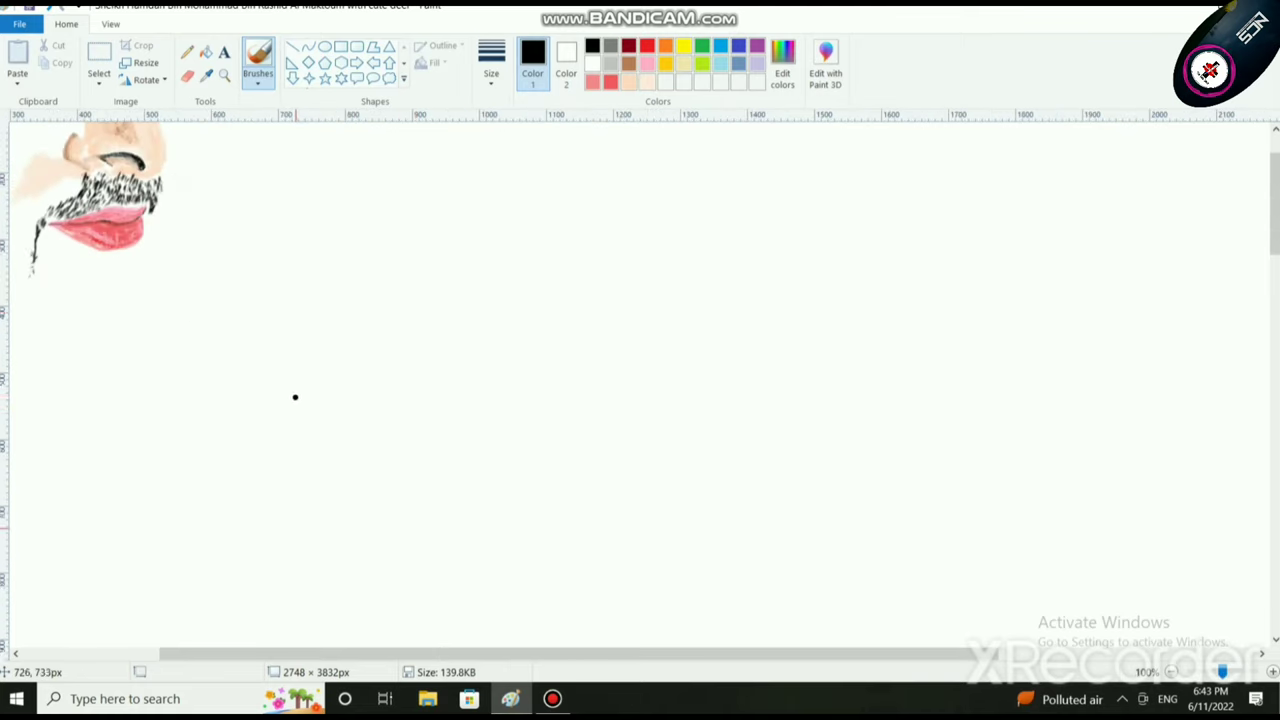
{"action": "scroll", "coordinate": [351, 394], "scroll_direction": "left", "scroll_amount": 3}
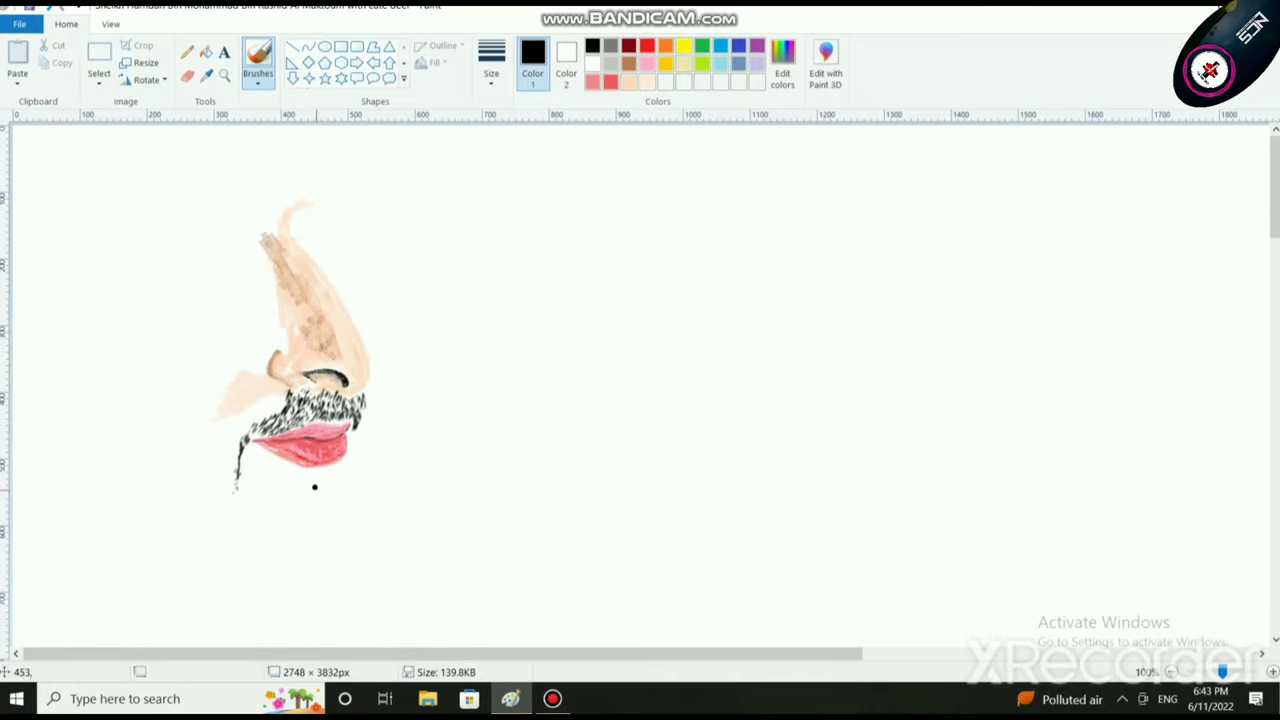
{"action": "mouse_move", "coordinate": [250, 524]}
{"action": "left_mouse_down"}
{"action": "mouse_move", "coordinate": [276, 539]}
{"action": "mouse_move", "coordinate": [265, 517]}
{"action": "mouse_move", "coordinate": [300, 547]}
{"action": "left_mouse_up"}
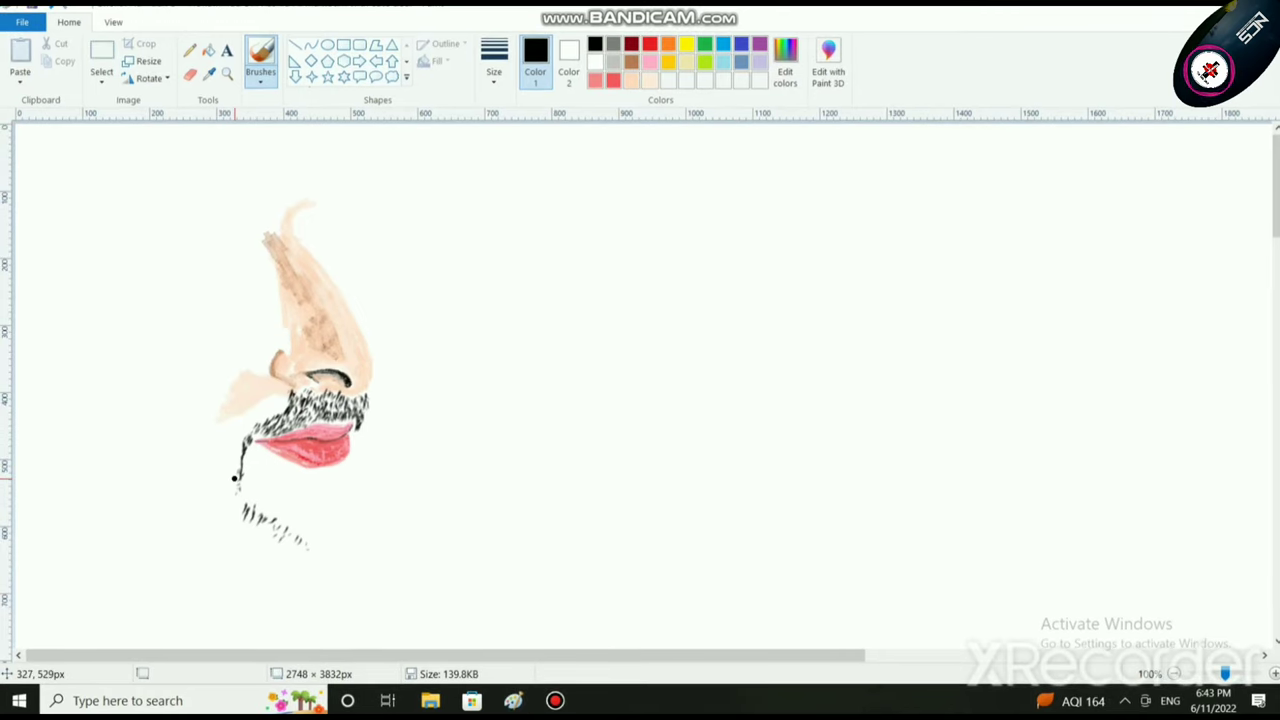
{"action": "left_click_drag", "start_coordinate": [221, 498], "coordinate": [218, 490]}
{"action": "mouse_move", "coordinate": [208, 489]}
{"action": "left_mouse_down"}
{"action": "mouse_move", "coordinate": [190, 467]}
{"action": "mouse_move", "coordinate": [215, 500]}
{"action": "mouse_move", "coordinate": [194, 470]}
{"action": "left_mouse_up"}
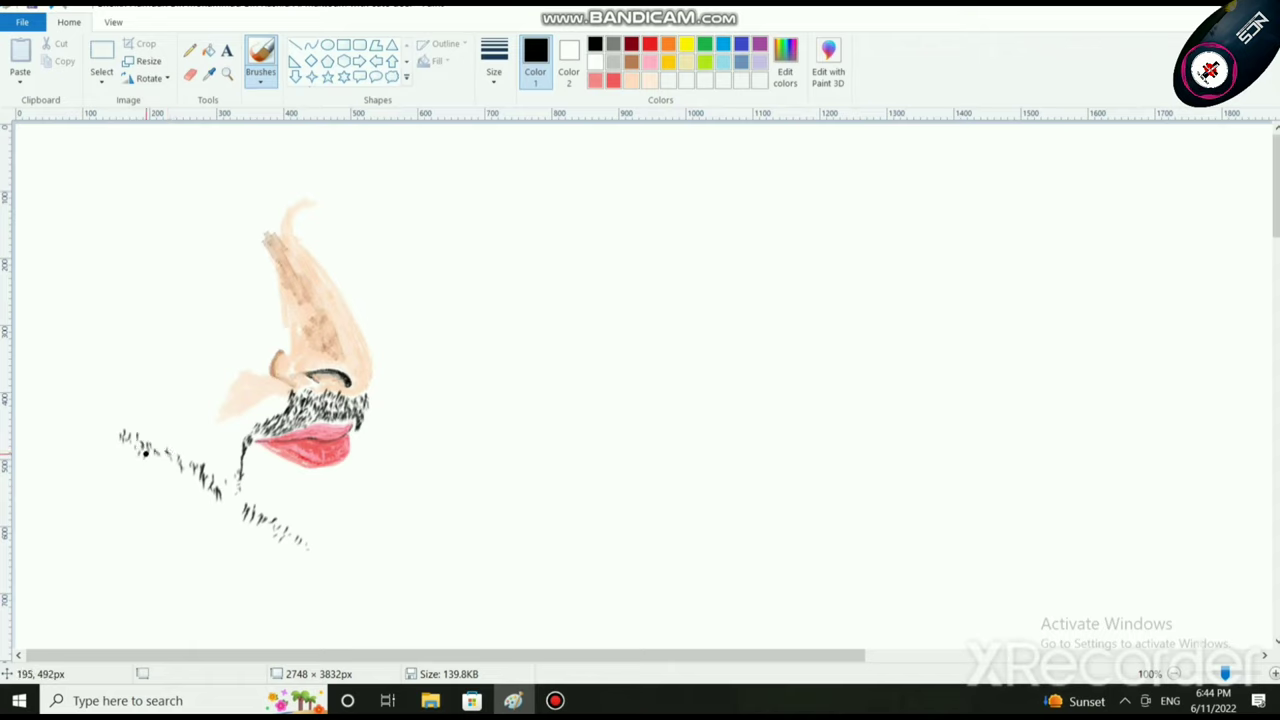
Step: Fill the jaw beard with rows of short black strokes beneath its cheek line and add strokes up toward the sideburn
{"action": "left_click_drag", "start_coordinate": [145, 452], "coordinate": [201, 504]}
{"action": "mouse_move", "coordinate": [136, 478]}
{"action": "left_mouse_down"}
{"action": "mouse_move", "coordinate": [114, 457]}
{"action": "mouse_move", "coordinate": [134, 476]}
{"action": "mouse_move", "coordinate": [189, 476]}
{"action": "left_mouse_up"}
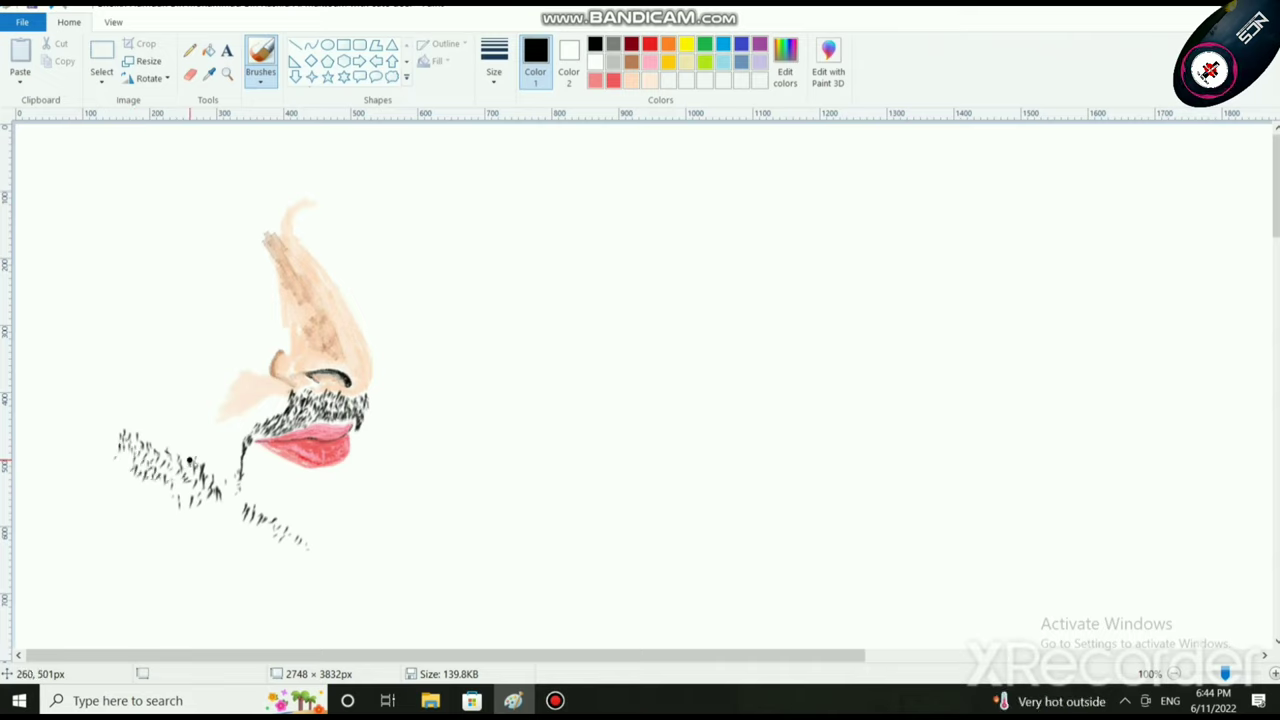
{"action": "mouse_move", "coordinate": [137, 440]}
{"action": "left_mouse_down"}
{"action": "mouse_move", "coordinate": [94, 421]}
{"action": "mouse_move", "coordinate": [153, 488]}
{"action": "left_mouse_up"}
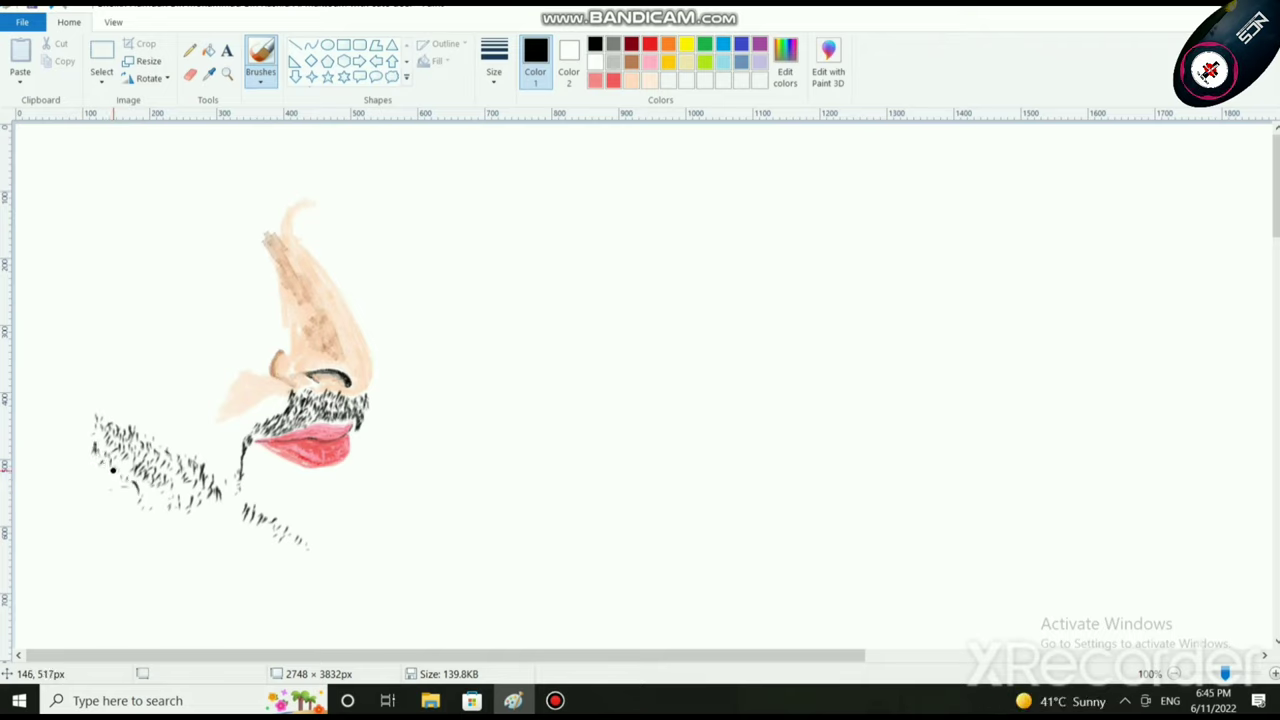
{"action": "mouse_move", "coordinate": [121, 474]}
{"action": "left_mouse_down"}
{"action": "mouse_move", "coordinate": [184, 495]}
{"action": "mouse_move", "coordinate": [162, 462]}
{"action": "mouse_move", "coordinate": [127, 474]}
{"action": "mouse_move", "coordinate": [84, 437]}
{"action": "mouse_move", "coordinate": [80, 362]}
{"action": "left_mouse_up"}
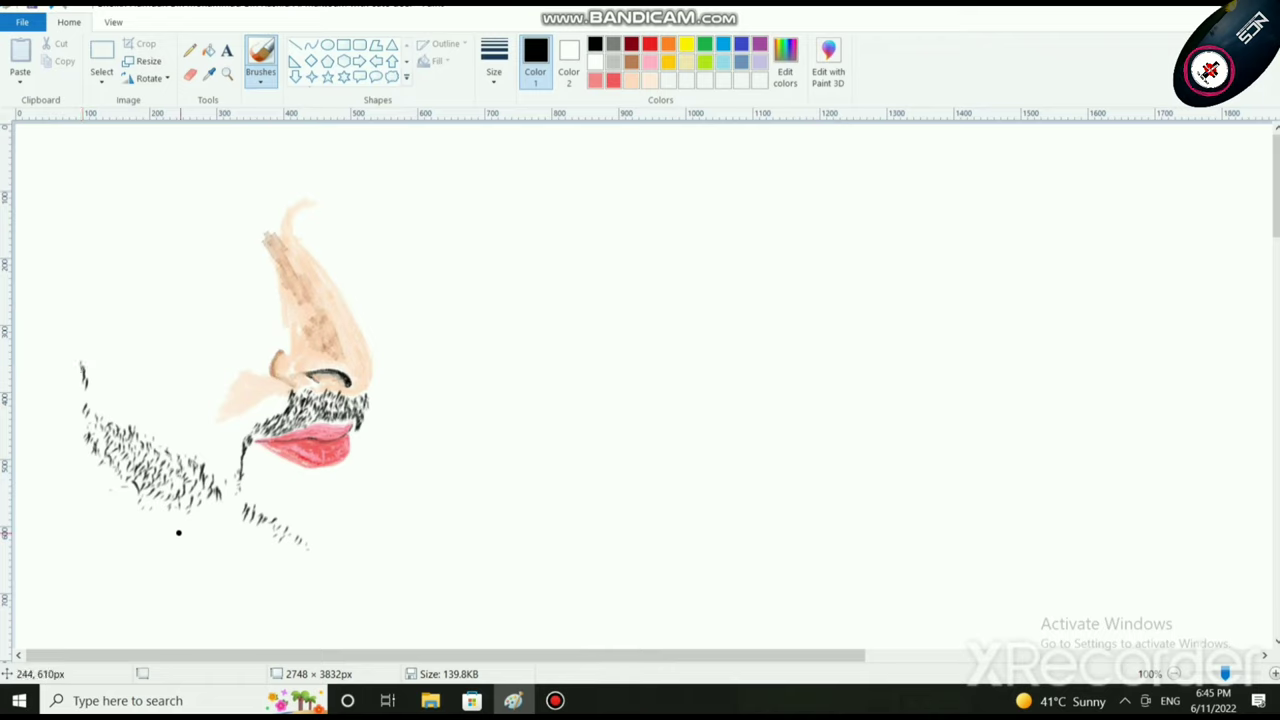
Step: Join the moustache's lower end to the beard with black strokes and fill the lower jaw edge between them
{"action": "mouse_move", "coordinate": [240, 526]}
{"action": "left_mouse_down"}
{"action": "mouse_move", "coordinate": [229, 534]}
{"action": "mouse_move", "coordinate": [231, 505]}
{"action": "mouse_move", "coordinate": [242, 512]}
{"action": "mouse_move", "coordinate": [212, 547]}
{"action": "mouse_move", "coordinate": [244, 436]}
{"action": "mouse_move", "coordinate": [265, 429]}
{"action": "left_mouse_up"}
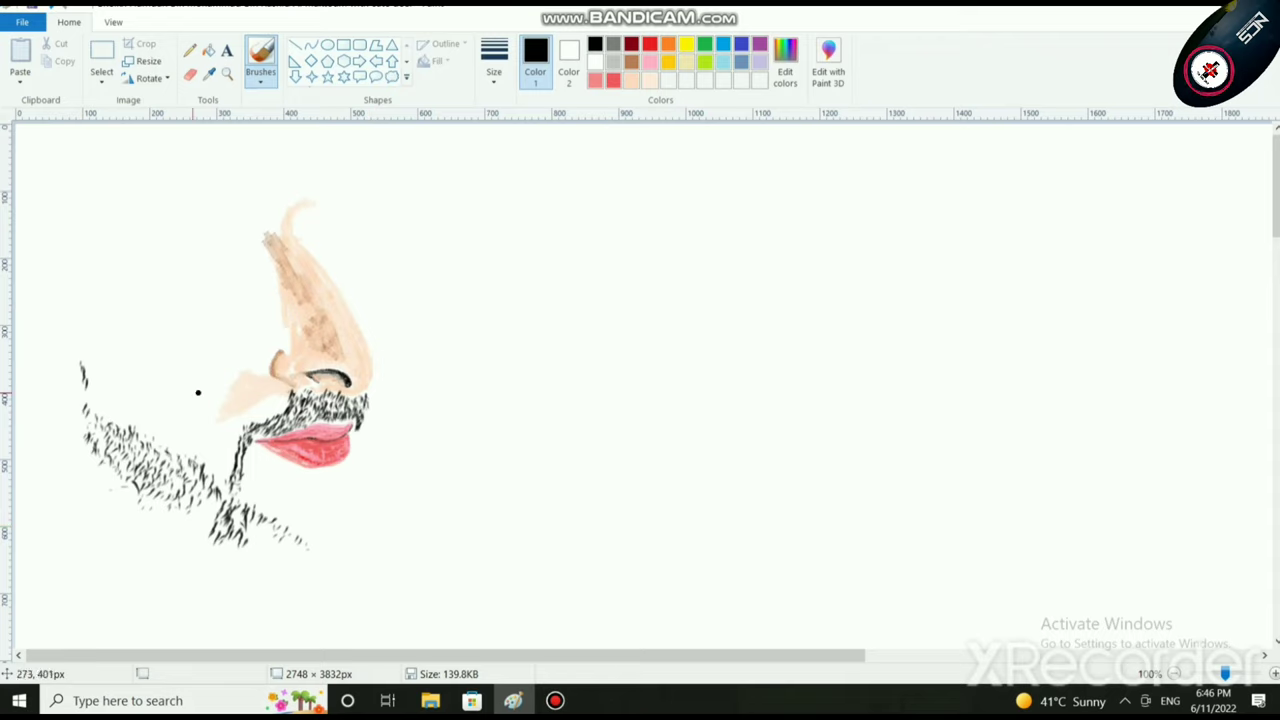
{"action": "mouse_move", "coordinate": [164, 519]}
{"action": "left_mouse_down"}
{"action": "mouse_move", "coordinate": [173, 497]}
{"action": "mouse_move", "coordinate": [148, 521]}
{"action": "mouse_move", "coordinate": [157, 507]}
{"action": "mouse_move", "coordinate": [132, 480]}
{"action": "left_mouse_up"}
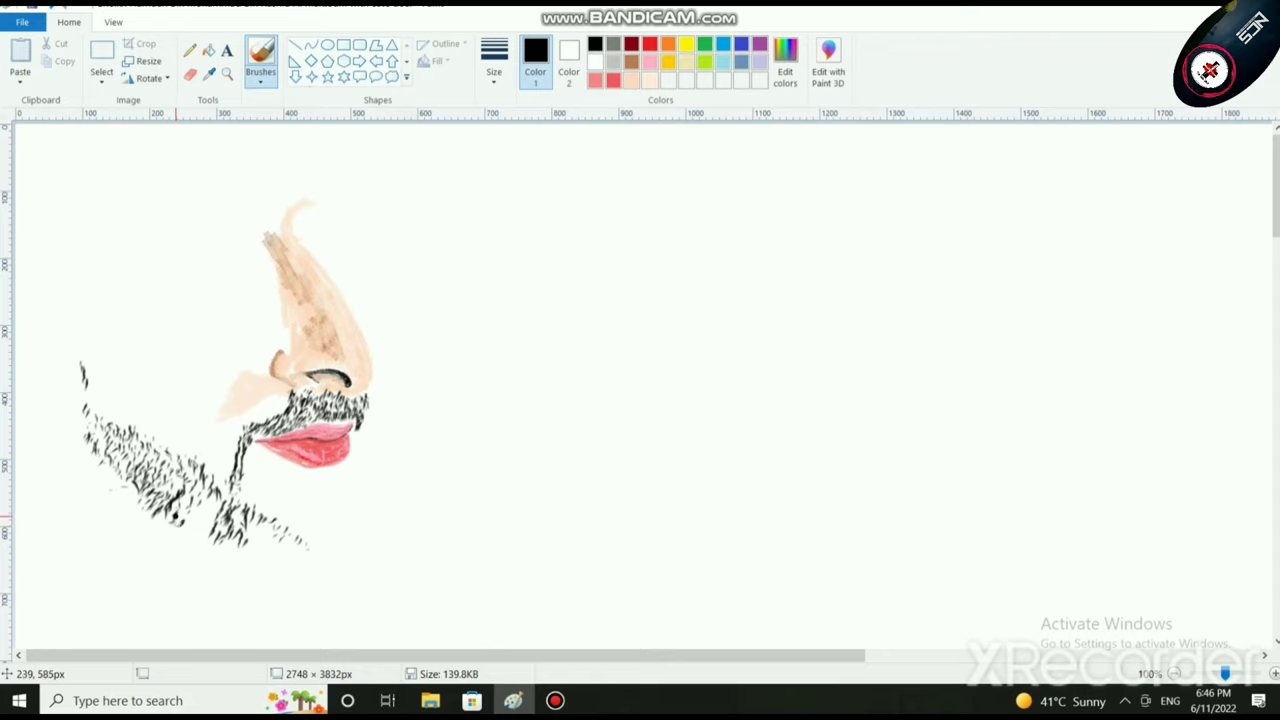
{"action": "left_click_drag", "start_coordinate": [187, 532], "coordinate": [213, 545]}
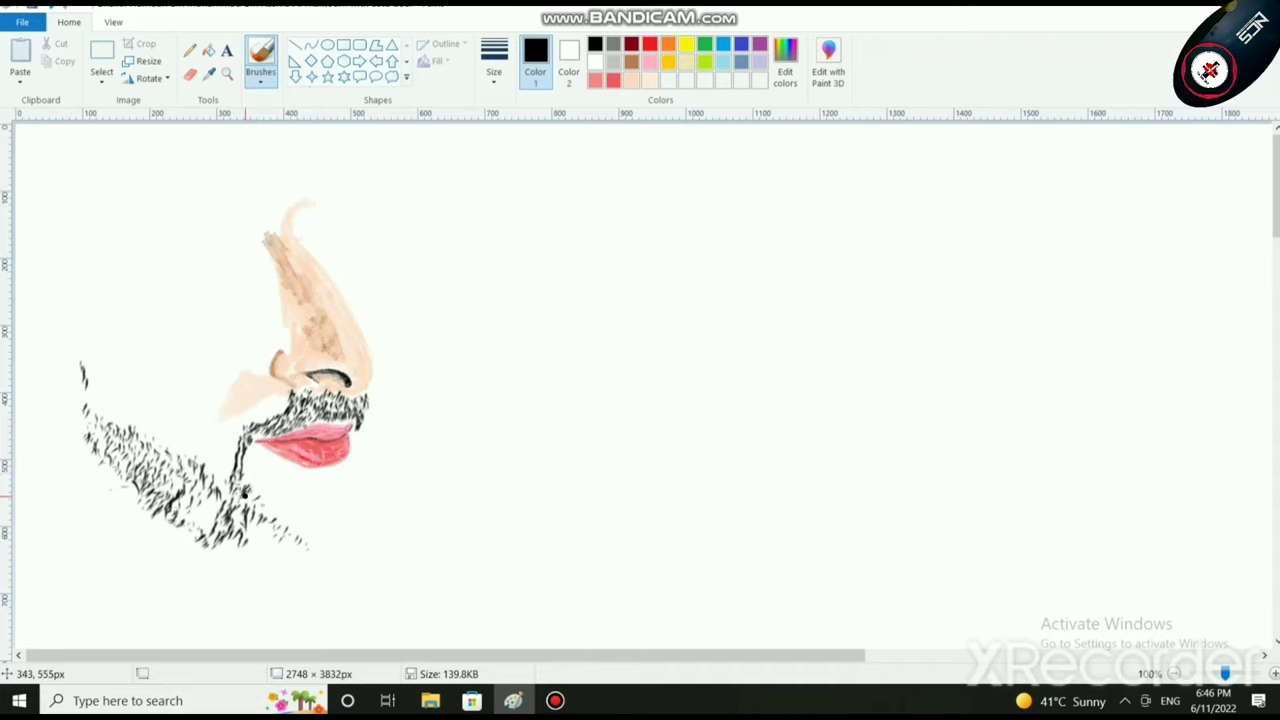
Step: Extend the beard across the chin to its front edge and add short black strokes along the upper jaw line below the sideburn
{"action": "left_click_drag", "start_coordinate": [243, 492], "coordinate": [274, 513]}
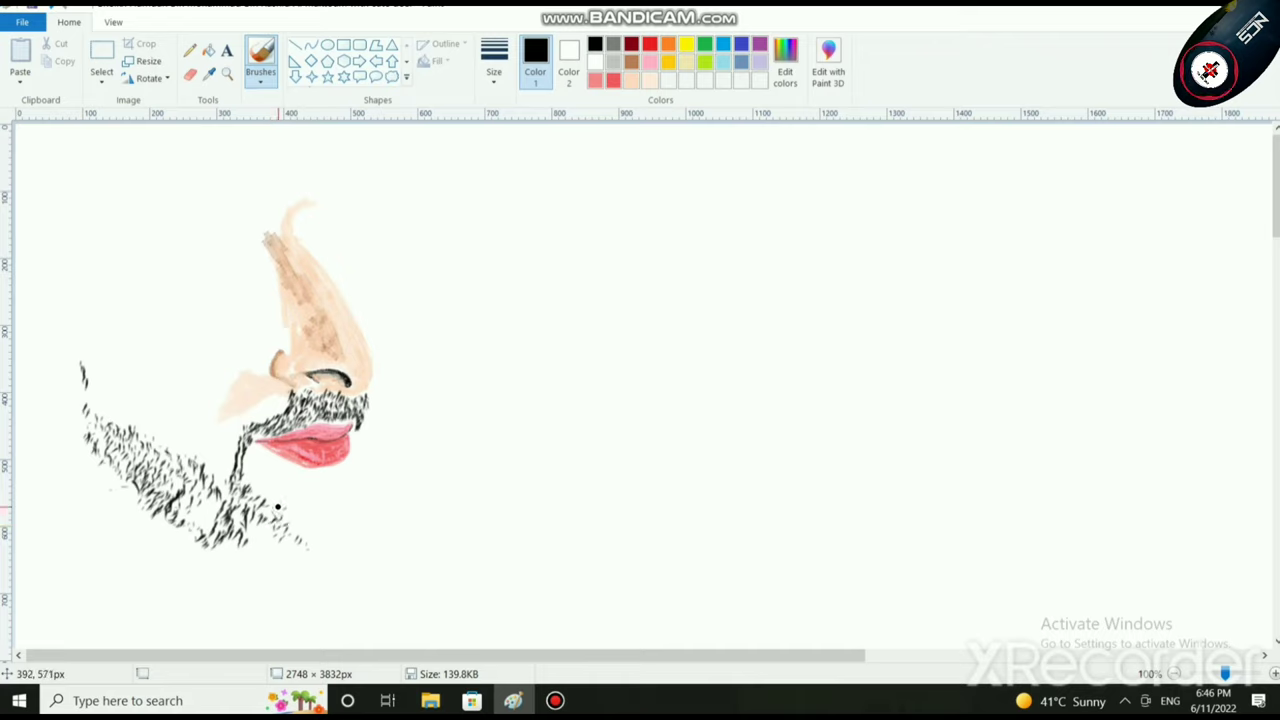
{"action": "mouse_move", "coordinate": [298, 539]}
{"action": "left_mouse_down"}
{"action": "mouse_move", "coordinate": [326, 540]}
{"action": "mouse_move", "coordinate": [293, 530]}
{"action": "mouse_move", "coordinate": [298, 516]}
{"action": "mouse_move", "coordinate": [343, 517]}
{"action": "left_mouse_up"}
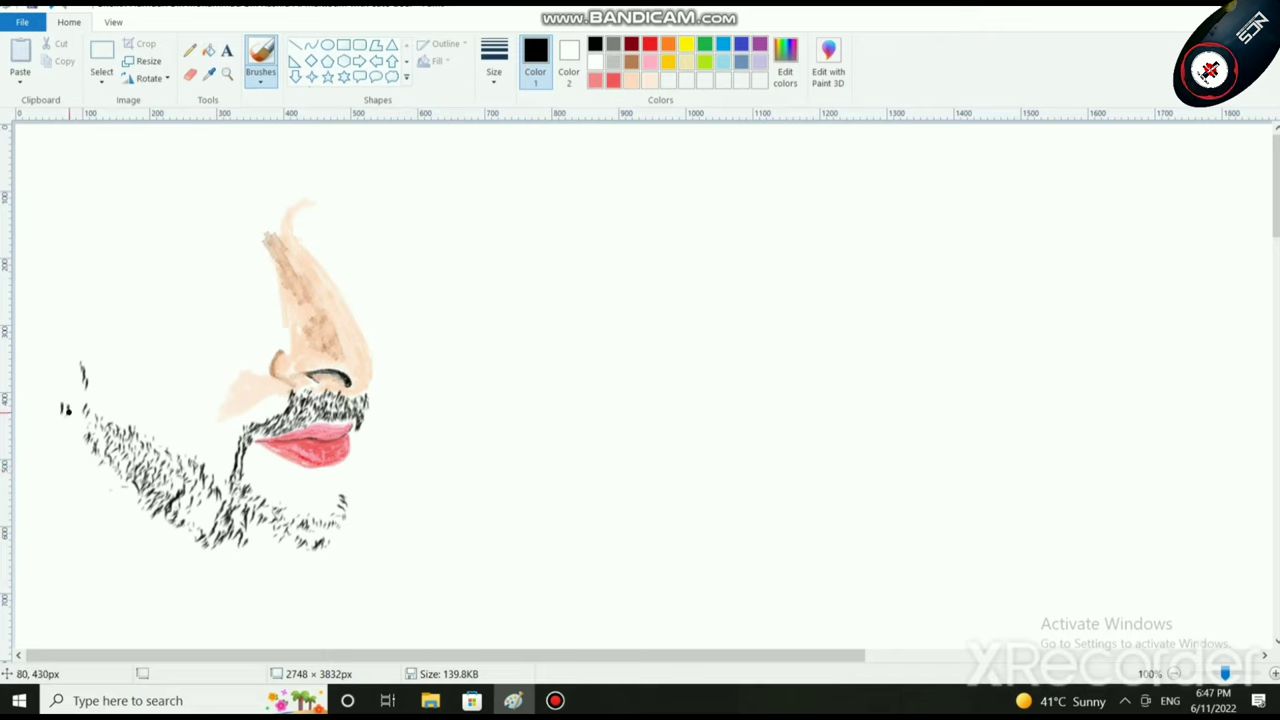
{"action": "mouse_move", "coordinate": [72, 410]}
{"action": "left_mouse_down"}
{"action": "mouse_move", "coordinate": [52, 418]}
{"action": "mouse_move", "coordinate": [76, 406]}
{"action": "left_mouse_up"}
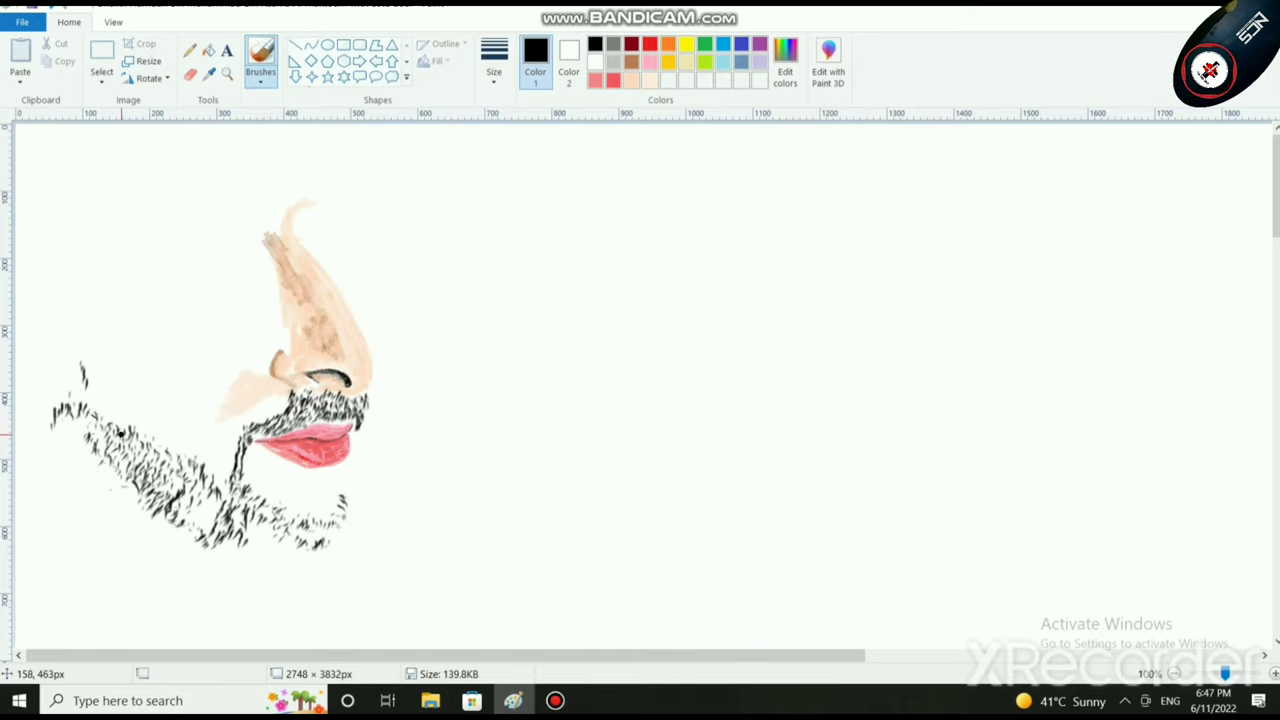
{"action": "left_click_drag", "start_coordinate": [113, 425], "coordinate": [101, 414]}
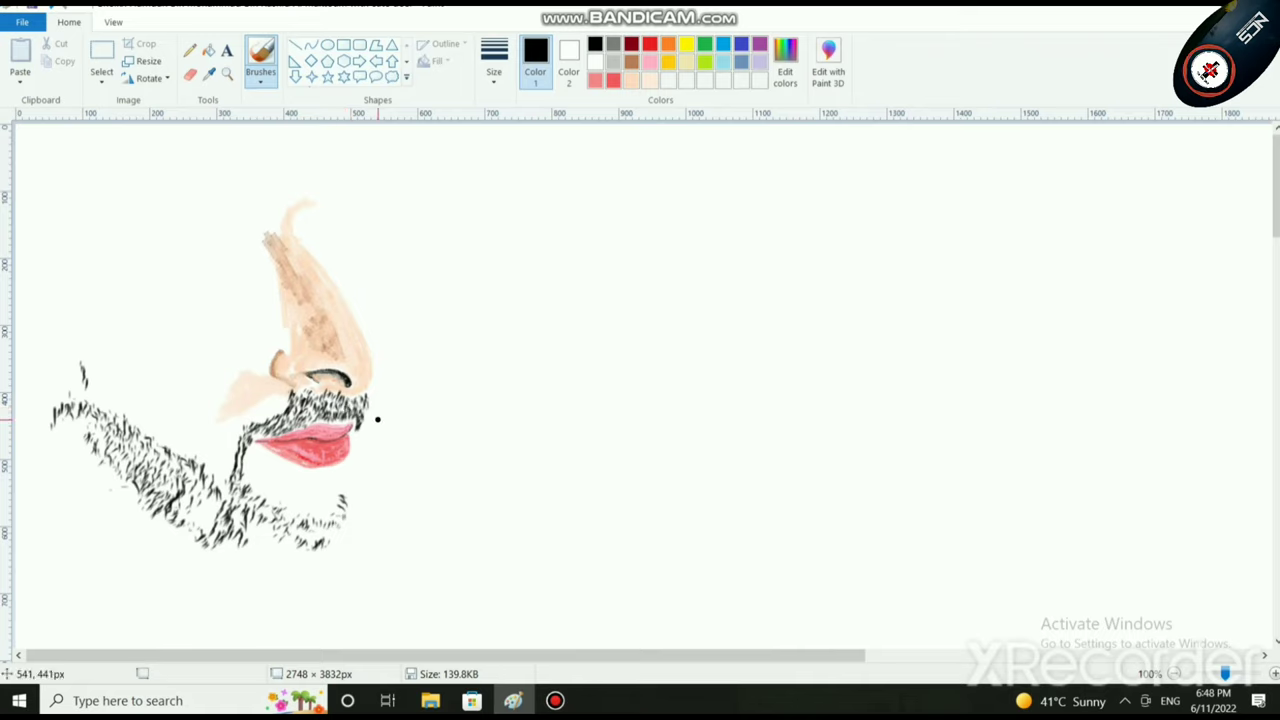
Step: Paint a small soul patch under the lower lip with short black strokes, fanning thinner hairs along the lip's lower edge
{"action": "scroll", "coordinate": [334, 611], "scroll_direction": "up", "scroll_amount": 1}
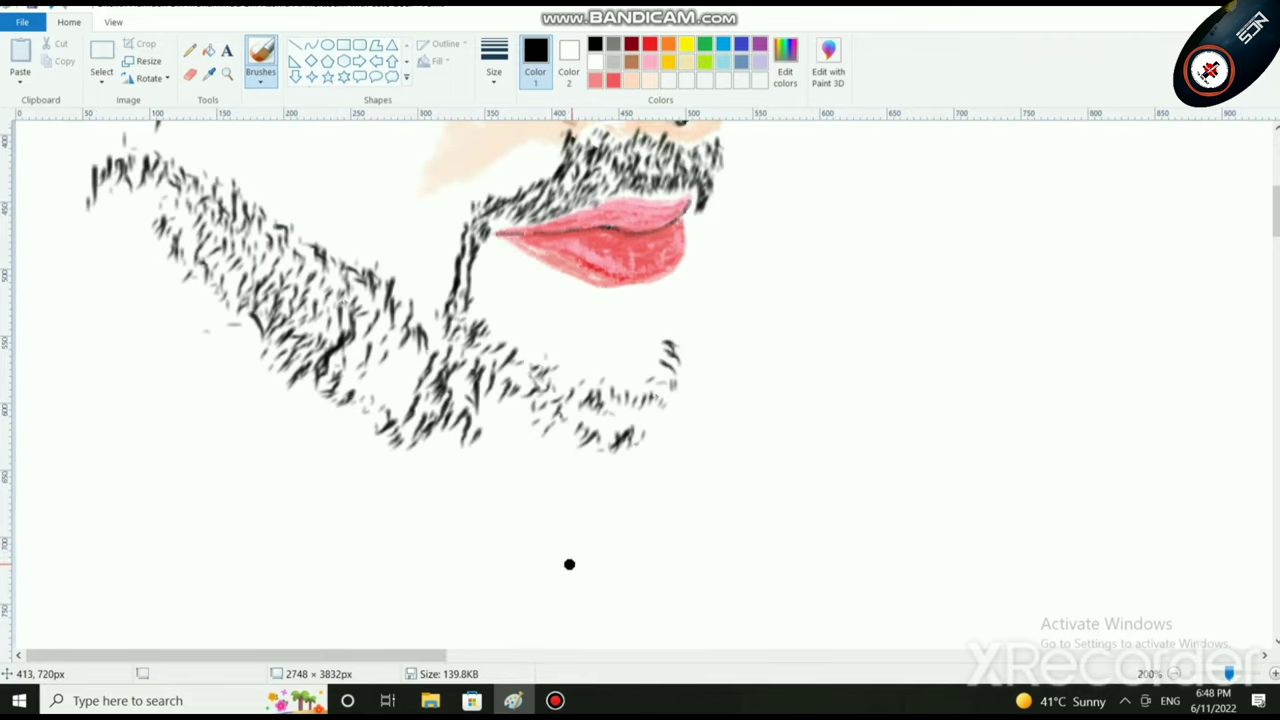
{"action": "scroll", "coordinate": [636, 442], "scroll_direction": "up", "scroll_amount": 2}
{"action": "mouse_move", "coordinate": [136, 655]}
{"action": "left_mouse_down"}
{"action": "mouse_move", "coordinate": [314, 655]}
{"action": "mouse_move", "coordinate": [237, 655]}
{"action": "left_mouse_up"}
{"action": "scroll", "coordinate": [466, 558], "scroll_direction": "down", "scroll_amount": 3}
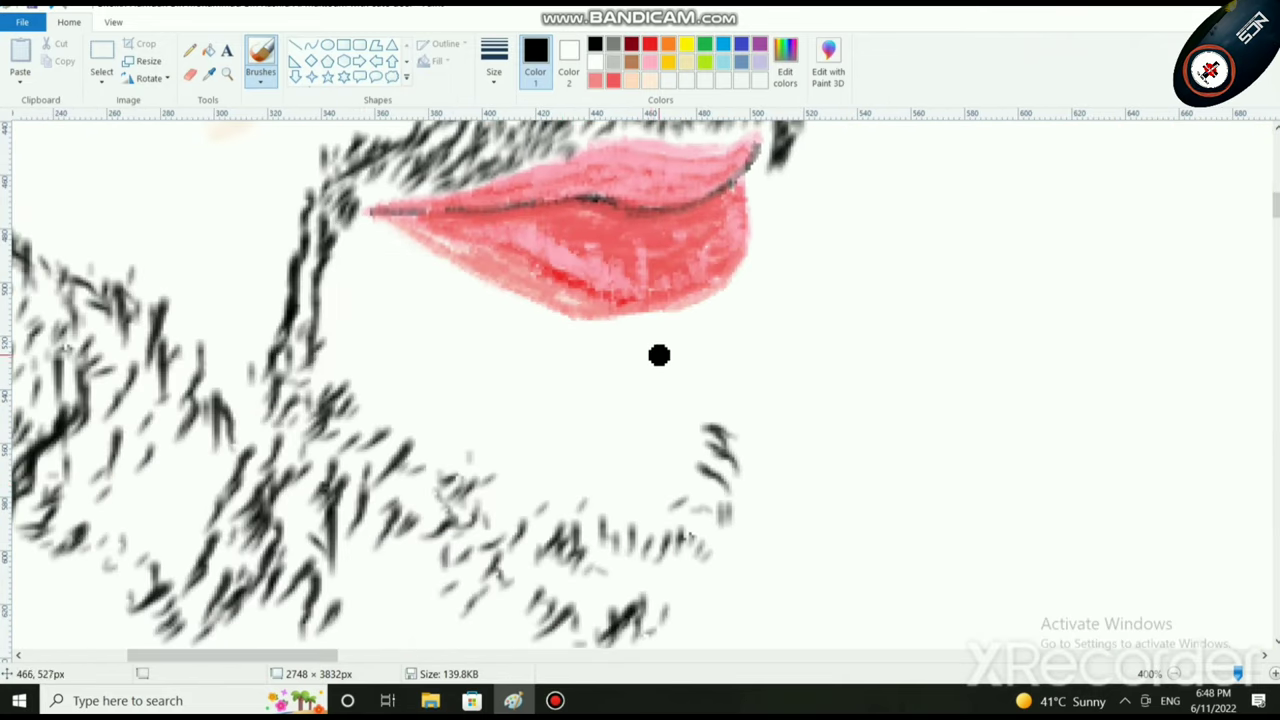
{"action": "mouse_move", "coordinate": [640, 338]}
{"action": "left_mouse_down"}
{"action": "mouse_move", "coordinate": [574, 337]}
{"action": "mouse_move", "coordinate": [525, 310]}
{"action": "left_mouse_up"}
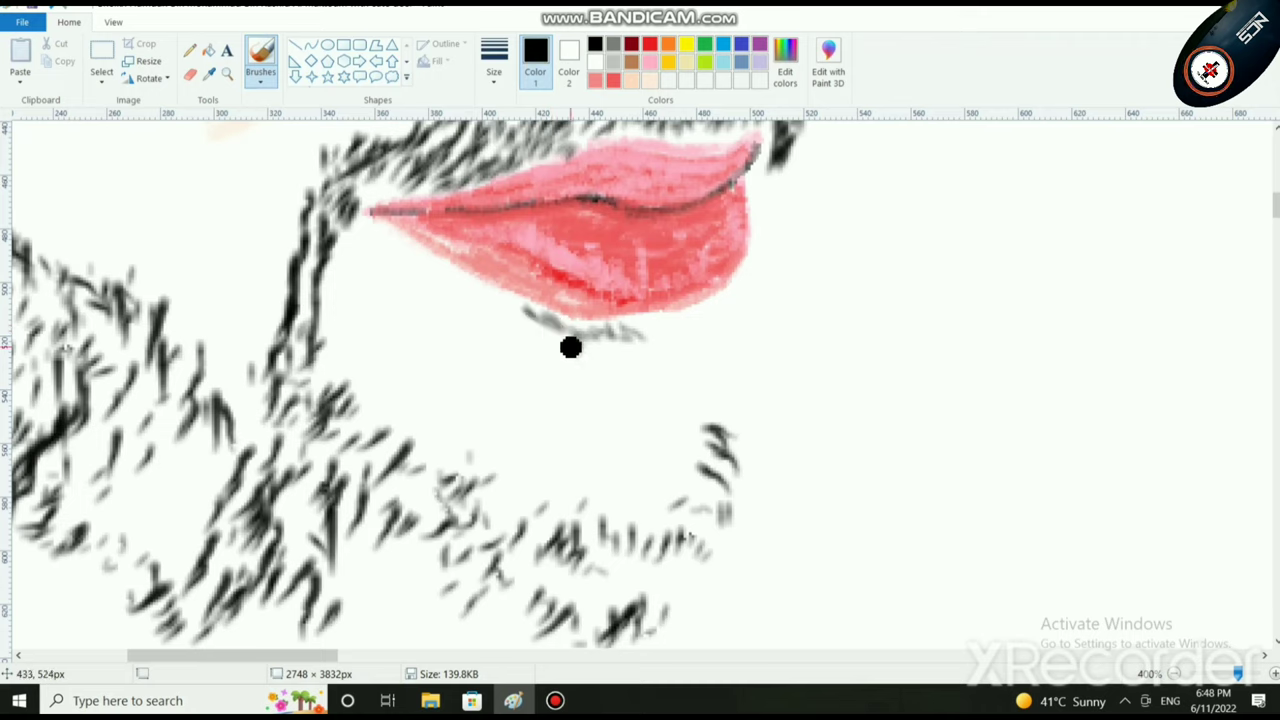
{"action": "mouse_move", "coordinate": [587, 349]}
{"action": "left_mouse_down"}
{"action": "mouse_move", "coordinate": [627, 363]}
{"action": "mouse_move", "coordinate": [637, 337]}
{"action": "mouse_move", "coordinate": [637, 361]}
{"action": "mouse_move", "coordinate": [603, 364]}
{"action": "mouse_move", "coordinate": [576, 342]}
{"action": "left_mouse_up"}
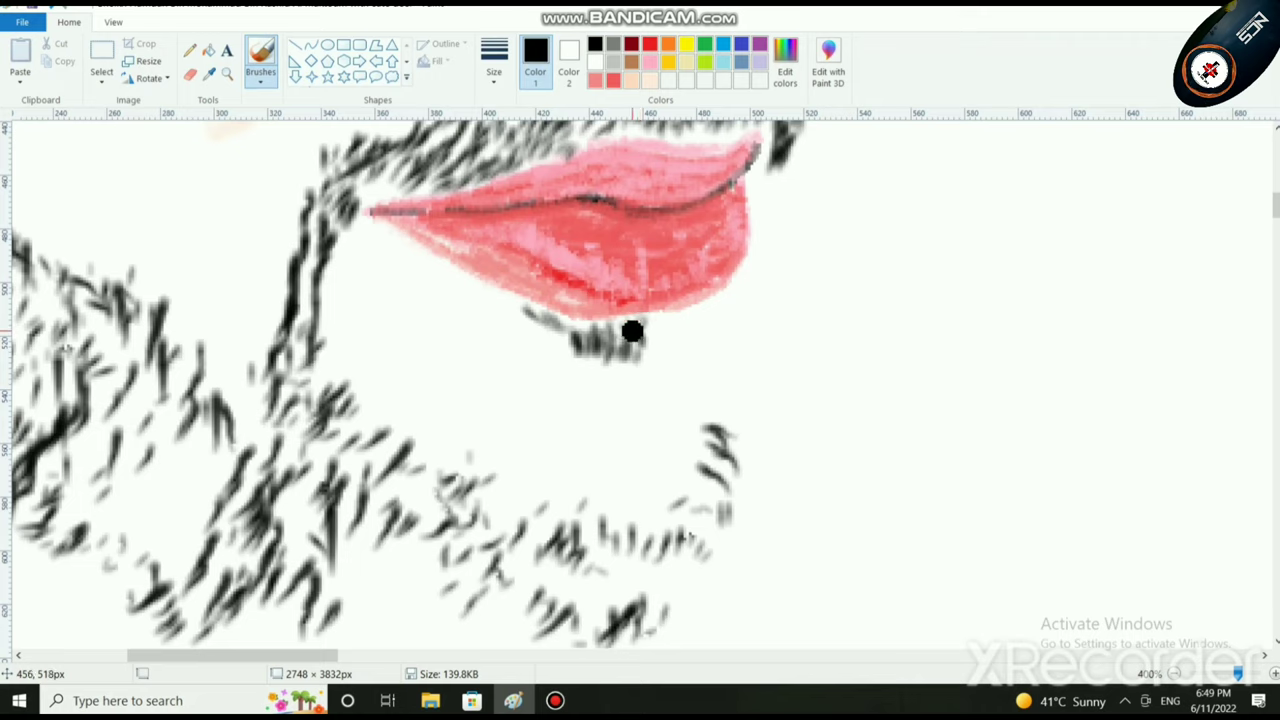
{"action": "mouse_move", "coordinate": [651, 329]}
{"action": "left_mouse_down"}
{"action": "mouse_move", "coordinate": [710, 317]}
{"action": "mouse_move", "coordinate": [661, 328]}
{"action": "mouse_move", "coordinate": [648, 337]}
{"action": "mouse_move", "coordinate": [699, 317]}
{"action": "mouse_move", "coordinate": [613, 371]}
{"action": "mouse_move", "coordinate": [616, 360]}
{"action": "mouse_move", "coordinate": [629, 366]}
{"action": "mouse_move", "coordinate": [608, 381]}
{"action": "mouse_move", "coordinate": [595, 363]}
{"action": "mouse_move", "coordinate": [579, 387]}
{"action": "mouse_move", "coordinate": [573, 355]}
{"action": "mouse_move", "coordinate": [571, 377]}
{"action": "mouse_move", "coordinate": [573, 352]}
{"action": "mouse_move", "coordinate": [595, 376]}
{"action": "mouse_move", "coordinate": [630, 376]}
{"action": "mouse_move", "coordinate": [624, 328]}
{"action": "mouse_move", "coordinate": [602, 361]}
{"action": "left_mouse_up"}
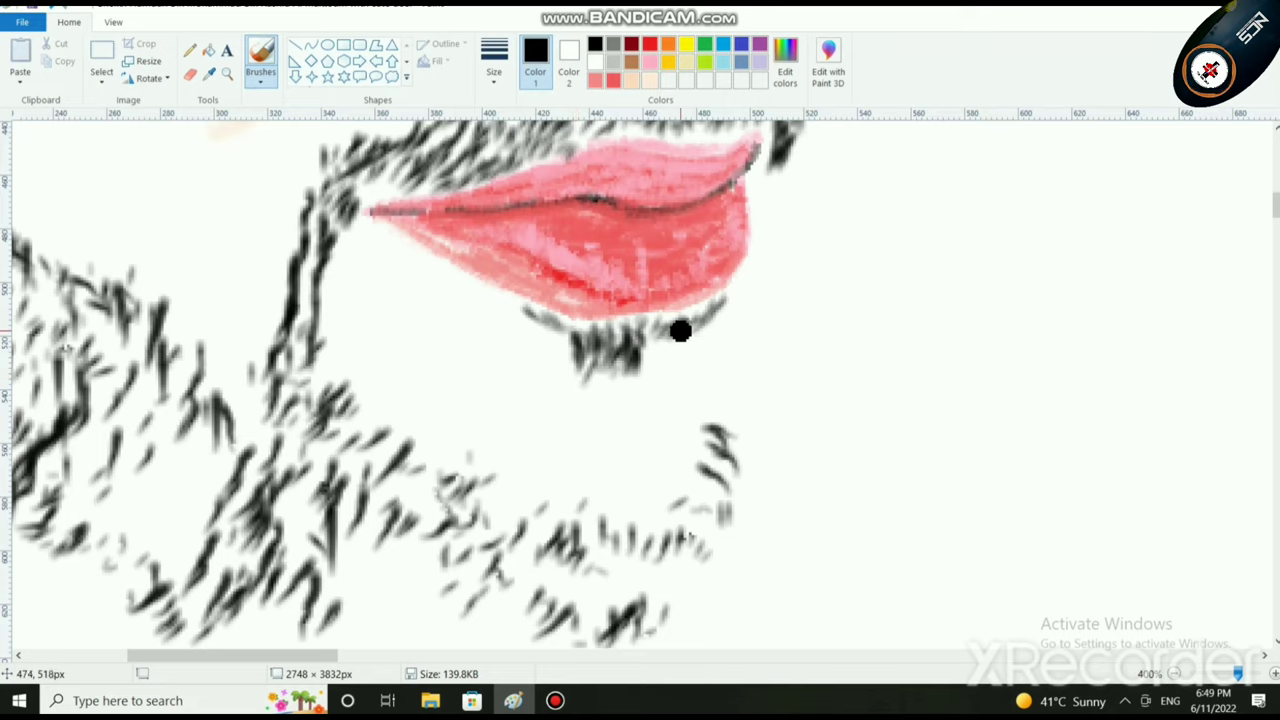
Step: Extend the beard up the front of the chin with black strokes past the lips to the moustache's front end
{"action": "scroll", "coordinate": [685, 340], "scroll_direction": "down", "scroll_amount": 3}
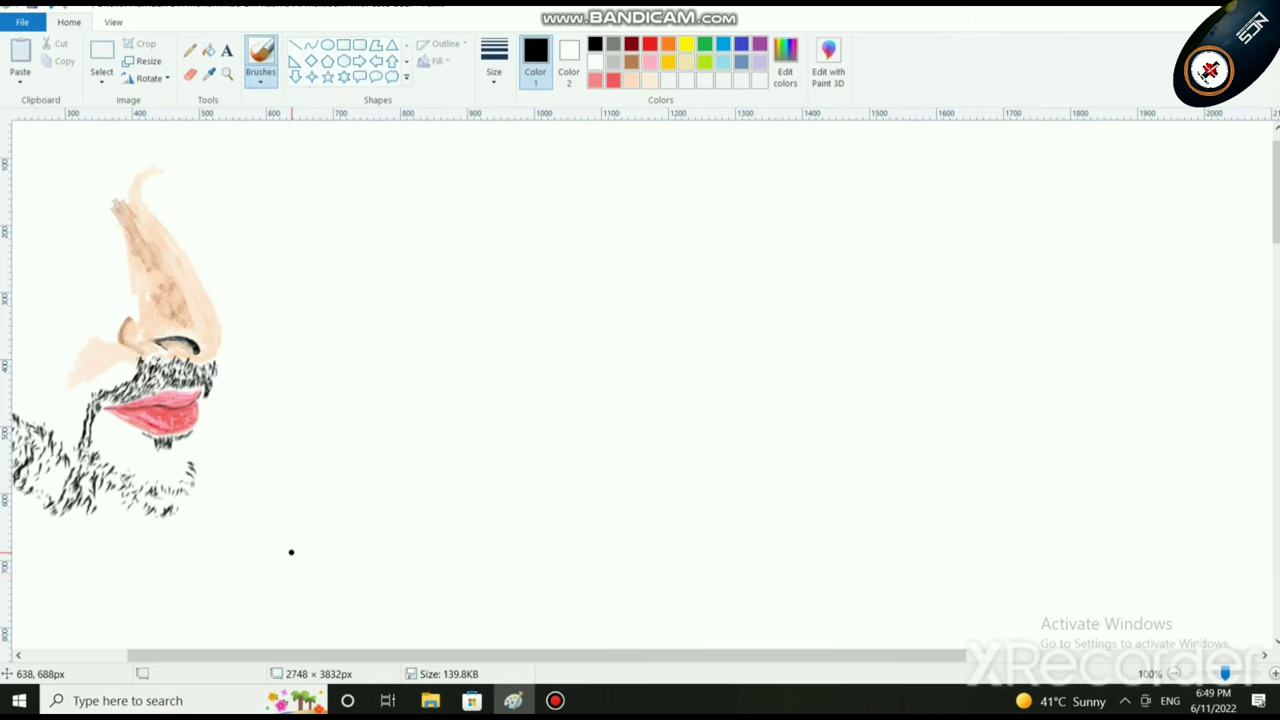
{"action": "scroll", "coordinate": [191, 586], "scroll_direction": "up", "scroll_amount": 4}
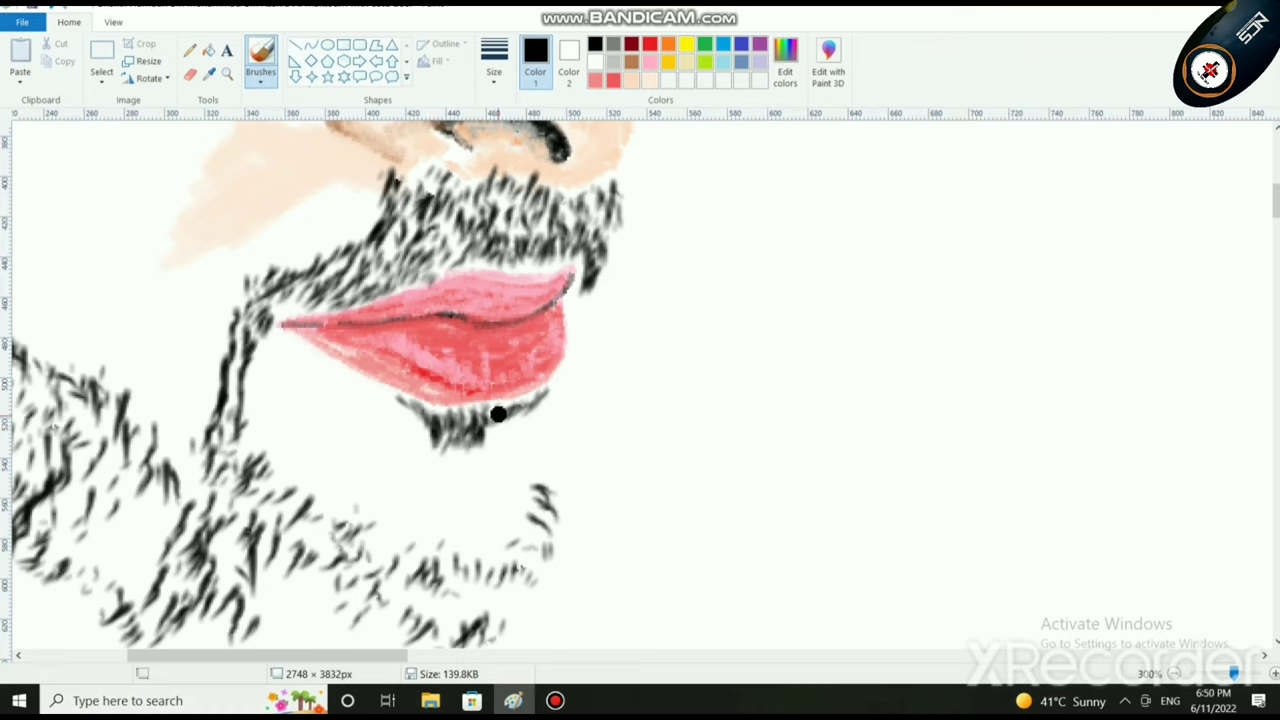
{"action": "scroll", "coordinate": [541, 514], "scroll_direction": "down", "scroll_amount": 5}
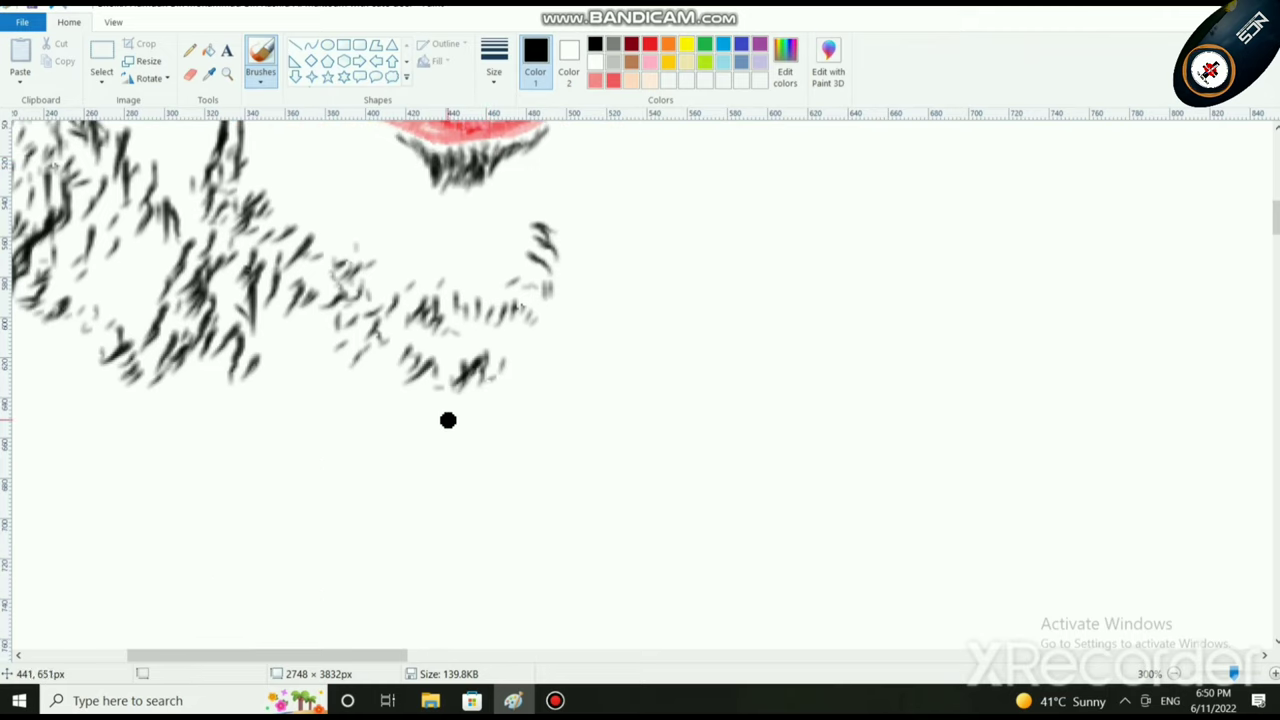
{"action": "scroll", "coordinate": [524, 352], "scroll_direction": "up", "scroll_amount": 2}
{"action": "mouse_move", "coordinate": [552, 392]}
{"action": "left_mouse_down"}
{"action": "mouse_move", "coordinate": [541, 340]}
{"action": "mouse_move", "coordinate": [524, 346]}
{"action": "mouse_move", "coordinate": [506, 325]}
{"action": "mouse_move", "coordinate": [506, 346]}
{"action": "mouse_move", "coordinate": [536, 344]}
{"action": "mouse_move", "coordinate": [584, 370]}
{"action": "mouse_move", "coordinate": [550, 329]}
{"action": "mouse_move", "coordinate": [523, 325]}
{"action": "mouse_move", "coordinate": [583, 372]}
{"action": "mouse_move", "coordinate": [601, 279]}
{"action": "mouse_move", "coordinate": [589, 285]}
{"action": "mouse_move", "coordinate": [611, 277]}
{"action": "mouse_move", "coordinate": [569, 354]}
{"action": "mouse_move", "coordinate": [583, 340]}
{"action": "mouse_move", "coordinate": [559, 302]}
{"action": "mouse_move", "coordinate": [575, 331]}
{"action": "mouse_move", "coordinate": [569, 256]}
{"action": "mouse_move", "coordinate": [563, 299]}
{"action": "left_mouse_up"}
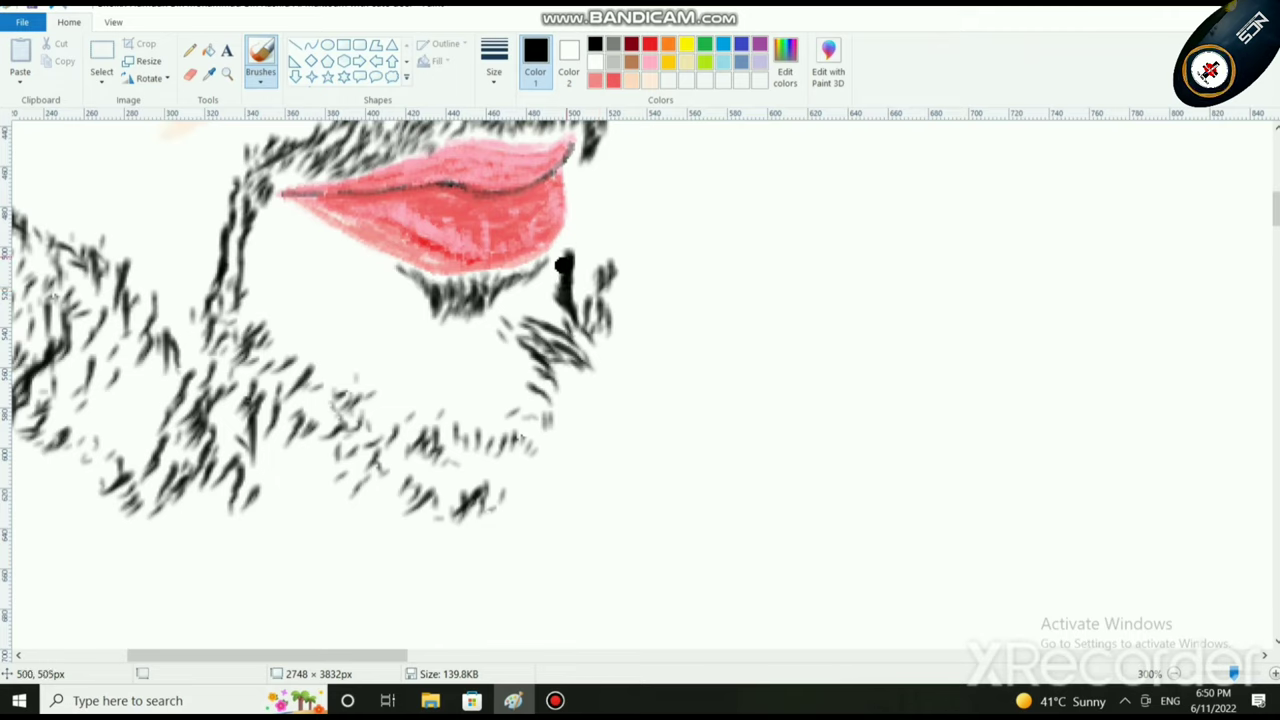
{"action": "mouse_move", "coordinate": [583, 227]}
{"action": "left_mouse_down"}
{"action": "mouse_move", "coordinate": [584, 198]}
{"action": "mouse_move", "coordinate": [570, 243]}
{"action": "mouse_move", "coordinate": [582, 178]}
{"action": "left_mouse_up"}
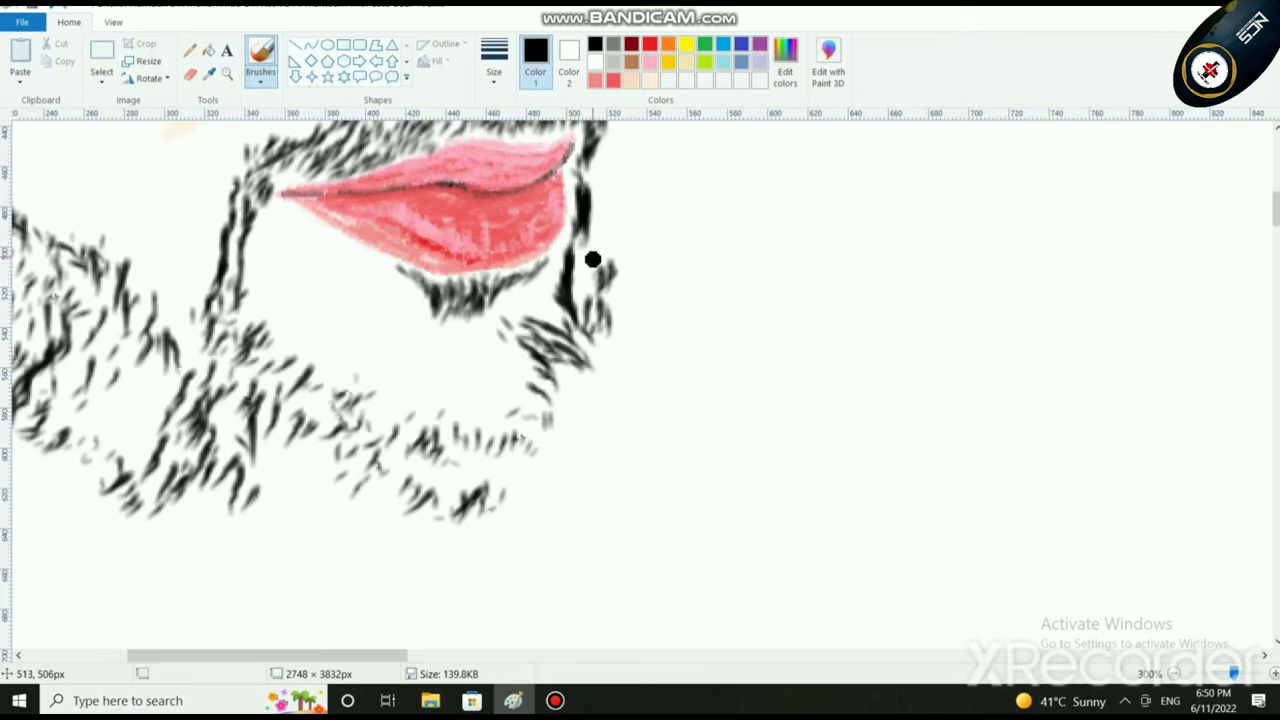
{"action": "left_click_drag", "start_coordinate": [593, 259], "coordinate": [586, 280]}
Step: Sketch a separate black profile outline beside the face, with a curved upper edge, a rounded lower tip and a long slanting lower line
{"action": "scroll", "coordinate": [586, 280], "scroll_direction": "down", "scroll_amount": 2}
{"action": "left_click_drag", "start_coordinate": [500, 655], "coordinate": [397, 655]}
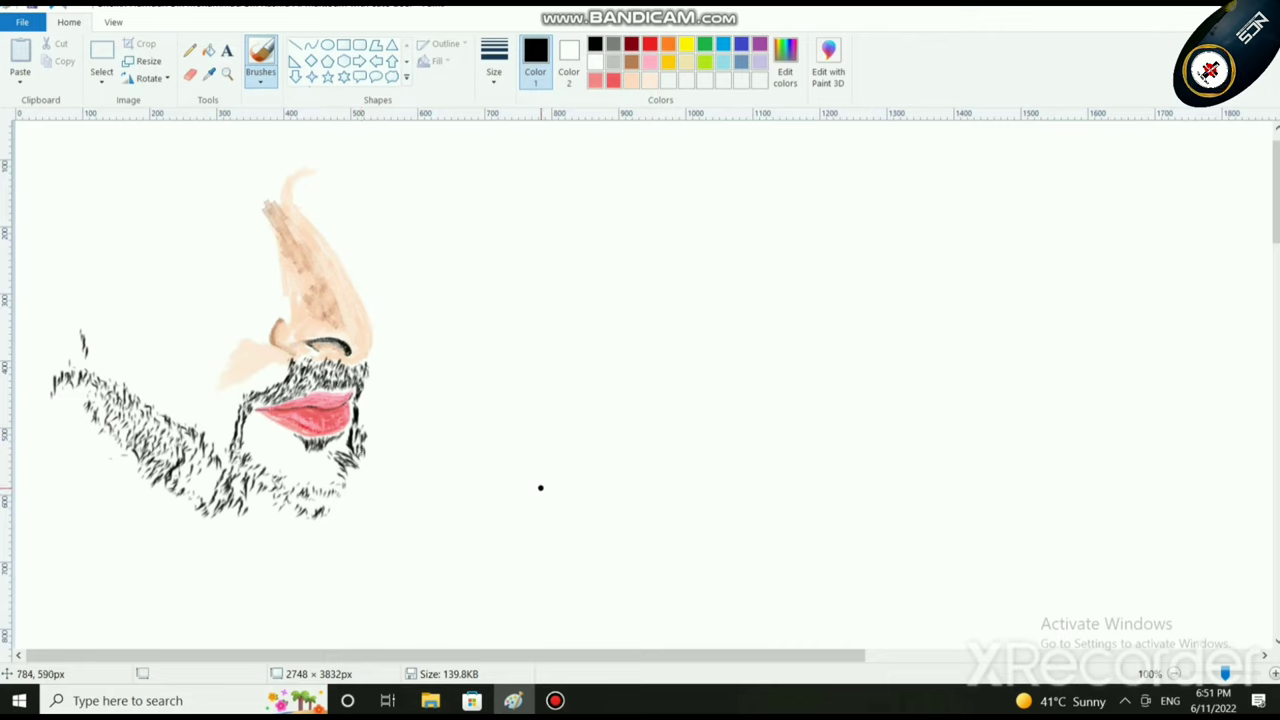
{"action": "mouse_move", "coordinate": [540, 488]}
{"action": "left_mouse_down"}
{"action": "mouse_move", "coordinate": [576, 487]}
{"action": "mouse_move", "coordinate": [516, 485]}
{"action": "mouse_move", "coordinate": [579, 487]}
{"action": "mouse_move", "coordinate": [550, 499]}
{"action": "mouse_move", "coordinate": [524, 489]}
{"action": "mouse_move", "coordinate": [624, 491]}
{"action": "mouse_move", "coordinate": [621, 460]}
{"action": "mouse_move", "coordinate": [625, 487]}
{"action": "mouse_move", "coordinate": [658, 464]}
{"action": "mouse_move", "coordinate": [634, 478]}
{"action": "mouse_move", "coordinate": [638, 508]}
{"action": "mouse_move", "coordinate": [603, 497]}
{"action": "mouse_move", "coordinate": [624, 497]}
{"action": "mouse_move", "coordinate": [656, 453]}
{"action": "mouse_move", "coordinate": [633, 403]}
{"action": "mouse_move", "coordinate": [670, 318]}
{"action": "mouse_move", "coordinate": [642, 313]}
{"action": "mouse_move", "coordinate": [652, 322]}
{"action": "mouse_move", "coordinate": [666, 263]}
{"action": "mouse_move", "coordinate": [608, 214]}
{"action": "left_mouse_up"}
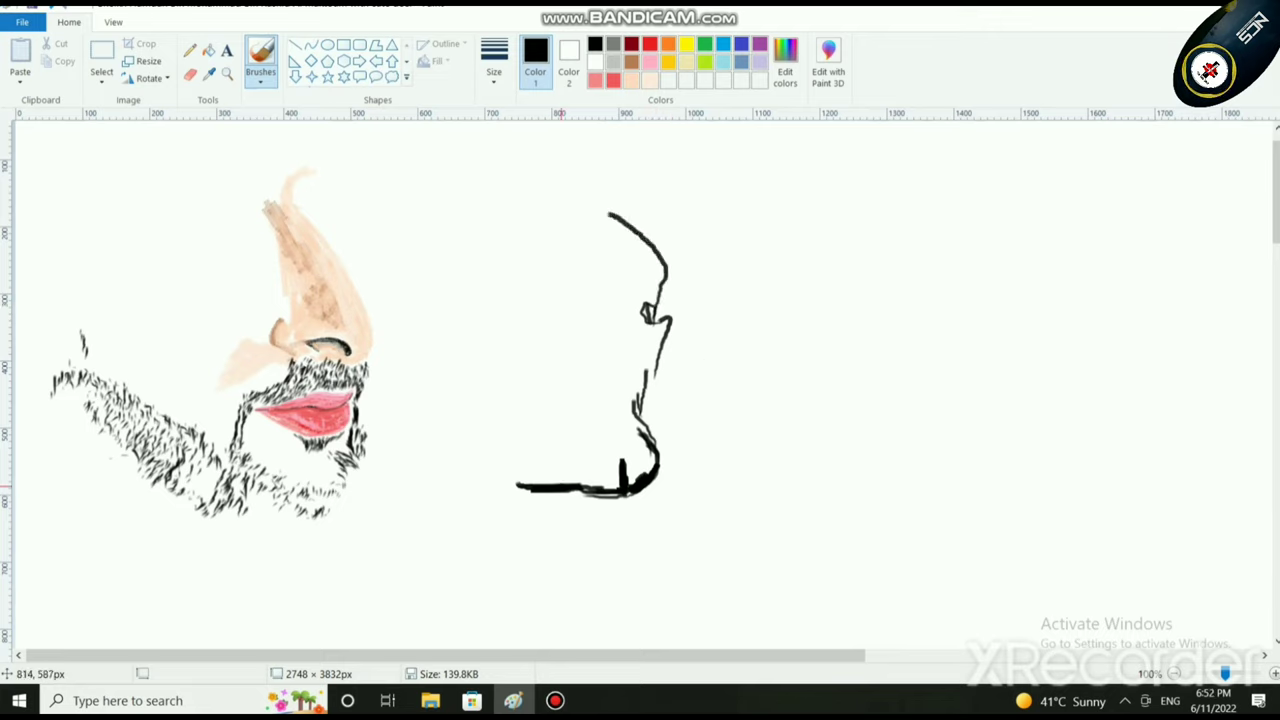
{"action": "mouse_move", "coordinate": [571, 490]}
{"action": "left_mouse_down"}
{"action": "mouse_move", "coordinate": [528, 478]}
{"action": "mouse_move", "coordinate": [548, 476]}
{"action": "mouse_move", "coordinate": [512, 460]}
{"action": "mouse_move", "coordinate": [568, 472]}
{"action": "mouse_move", "coordinate": [534, 465]}
{"action": "mouse_move", "coordinate": [447, 398]}
{"action": "mouse_move", "coordinate": [458, 410]}
{"action": "left_mouse_up"}
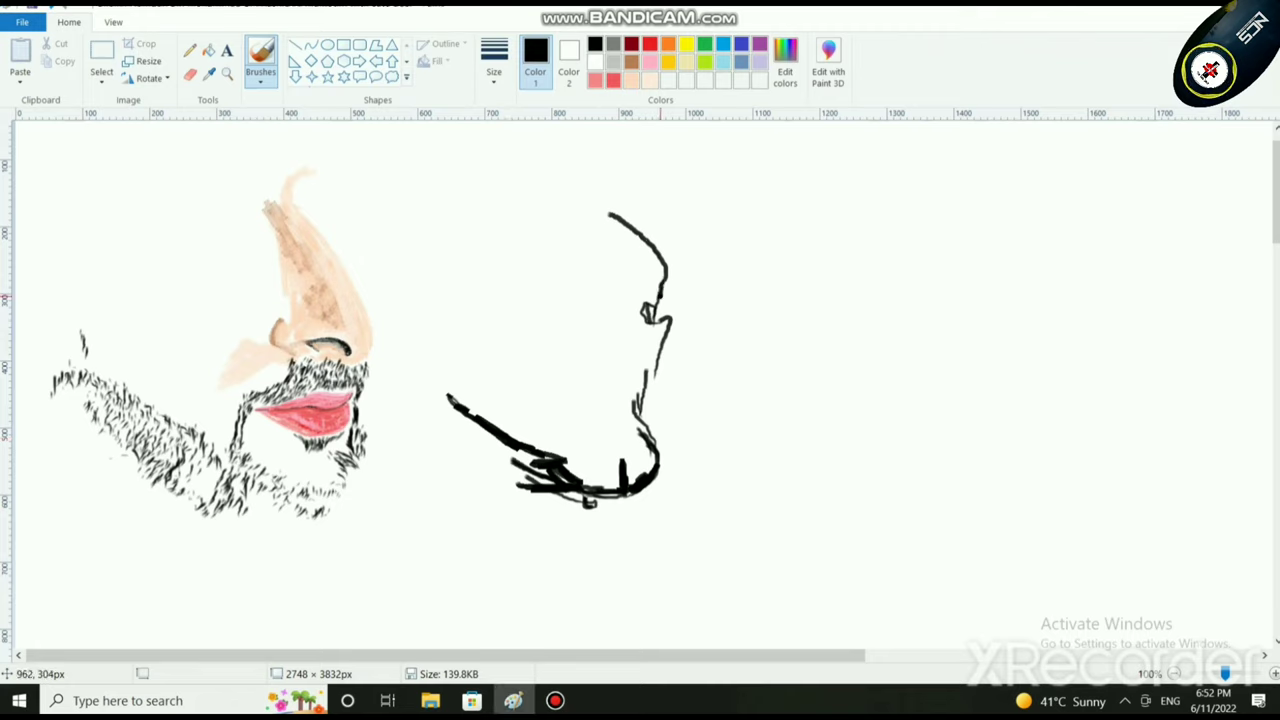
{"action": "mouse_move", "coordinate": [657, 315]}
{"action": "left_mouse_down"}
{"action": "mouse_move", "coordinate": [665, 280]}
{"action": "mouse_move", "coordinate": [669, 324]}
{"action": "left_mouse_up"}
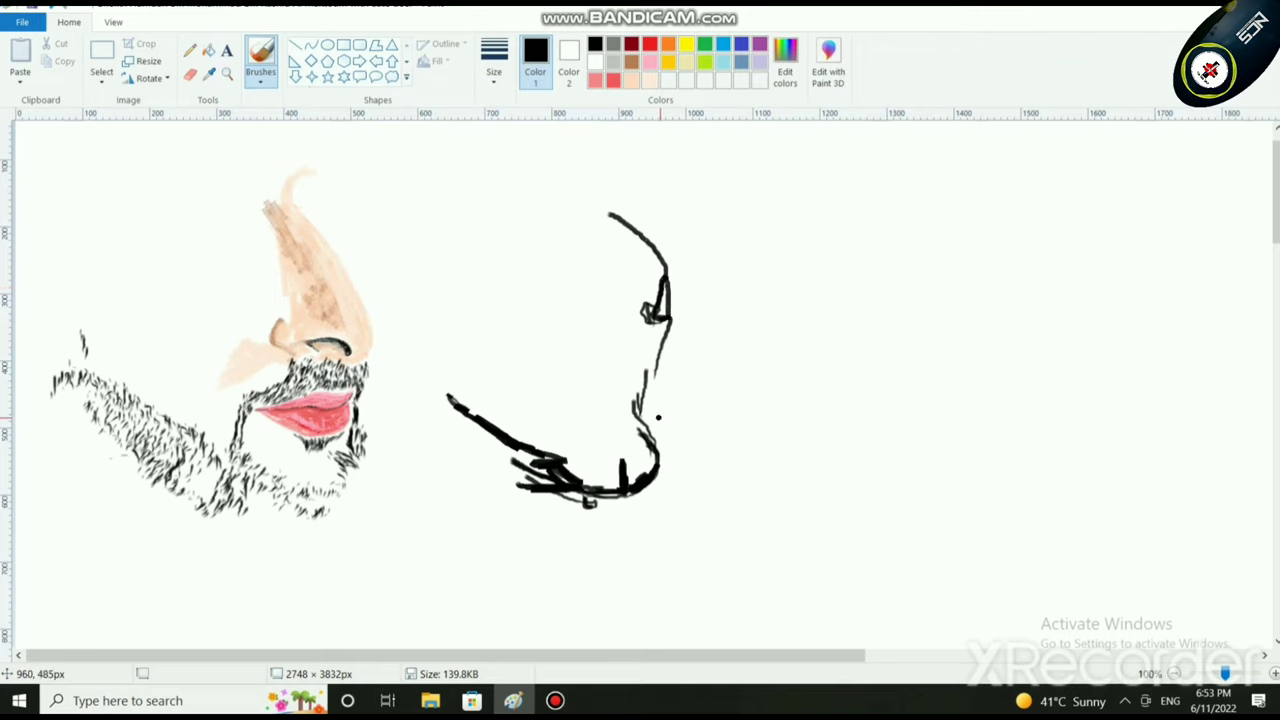
{"action": "mouse_move", "coordinate": [652, 440]}
{"action": "left_mouse_down"}
{"action": "mouse_move", "coordinate": [653, 378]}
{"action": "mouse_move", "coordinate": [640, 370]}
{"action": "mouse_move", "coordinate": [666, 334]}
{"action": "left_mouse_up"}
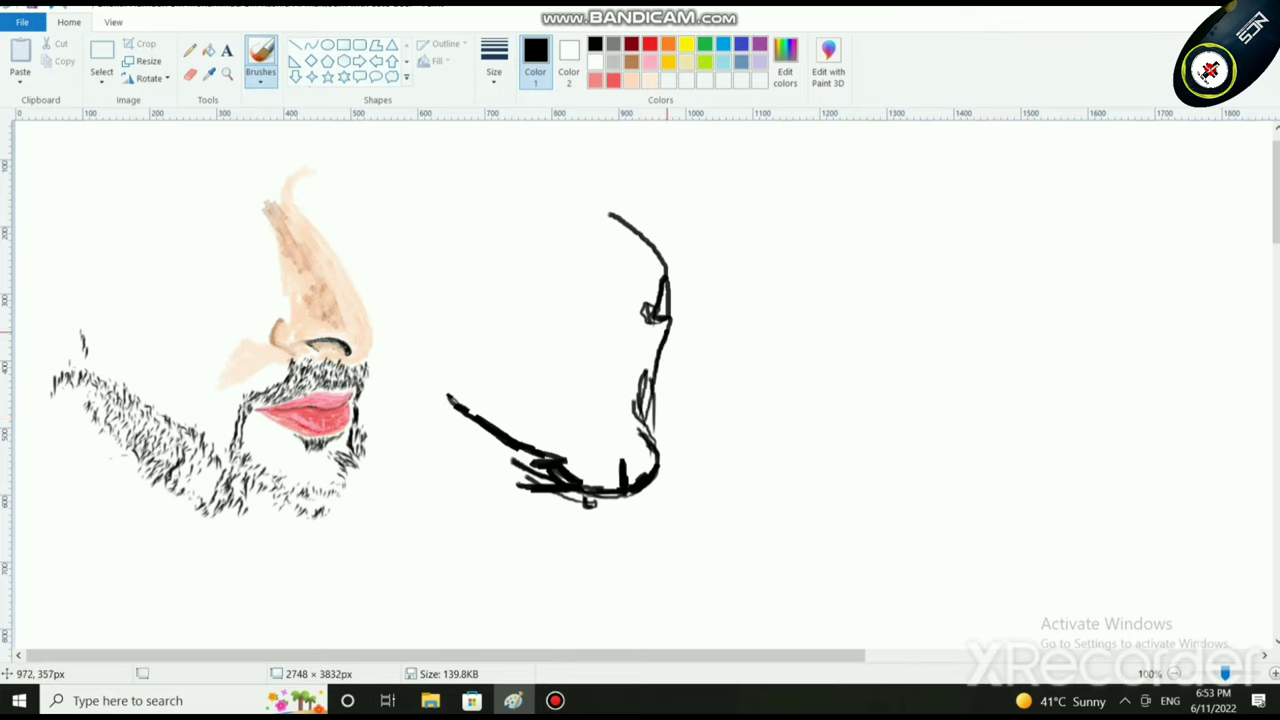
Step: Paint two dark black shapes inside the outline's rounded tip and add small box marks with a curved line beneath it
{"action": "mouse_move", "coordinate": [604, 467]}
{"action": "left_mouse_down"}
{"action": "mouse_move", "coordinate": [596, 452]}
{"action": "mouse_move", "coordinate": [616, 456]}
{"action": "mouse_move", "coordinate": [596, 446]}
{"action": "mouse_move", "coordinate": [619, 460]}
{"action": "mouse_move", "coordinate": [599, 455]}
{"action": "mouse_move", "coordinate": [629, 444]}
{"action": "left_mouse_up"}
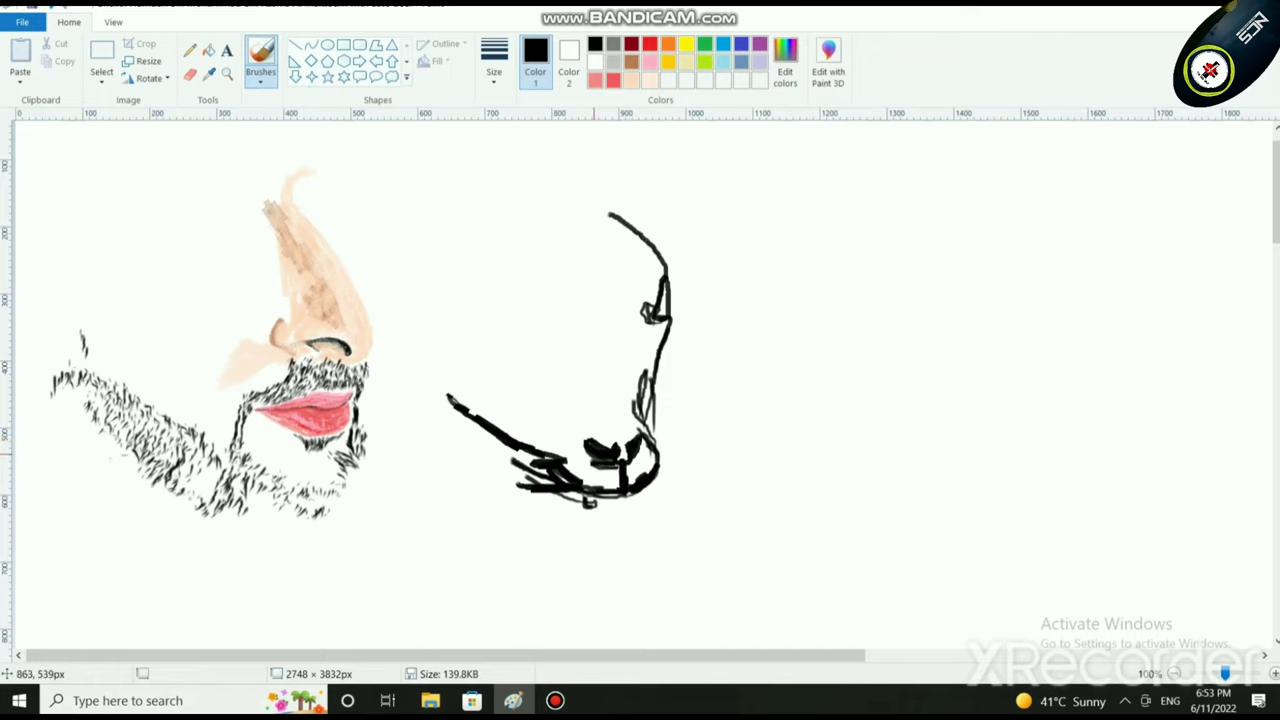
{"action": "left_click_drag", "start_coordinate": [600, 459], "coordinate": [586, 450]}
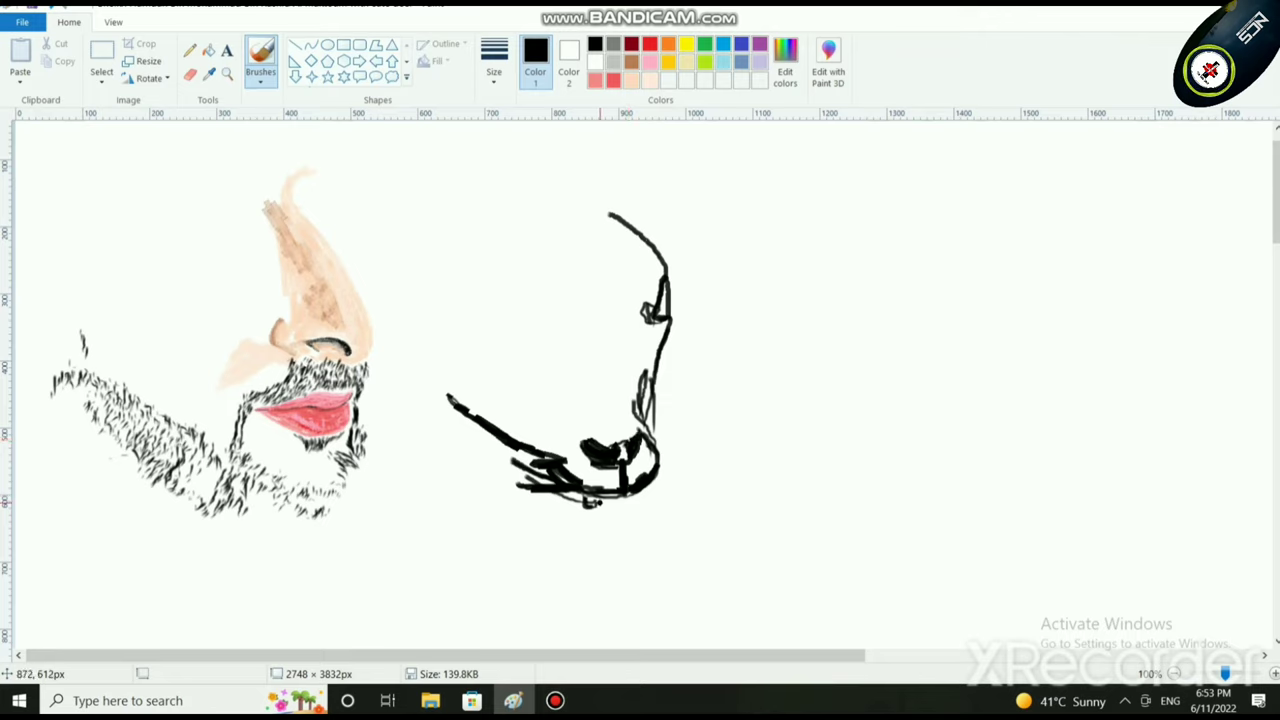
{"action": "left_click_drag", "start_coordinate": [600, 508], "coordinate": [608, 511]}
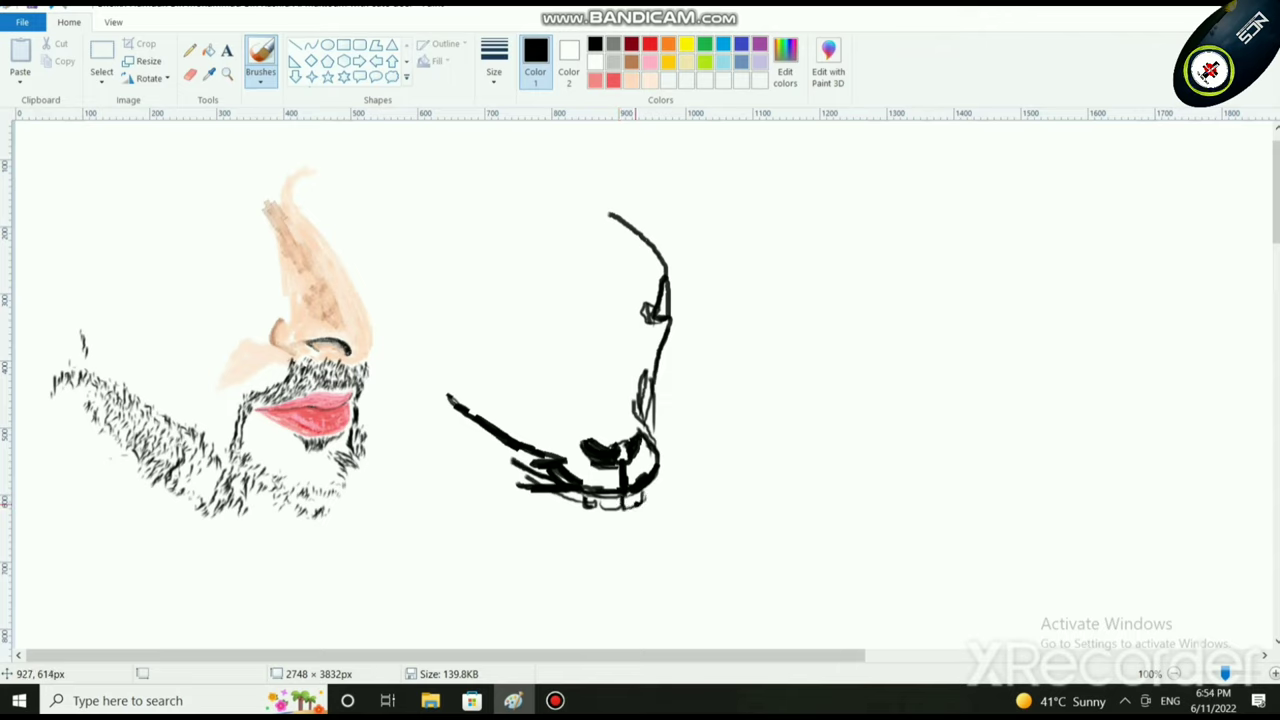
{"action": "mouse_move", "coordinate": [582, 497]}
{"action": "left_mouse_down"}
{"action": "mouse_move", "coordinate": [582, 521]}
{"action": "mouse_move", "coordinate": [626, 520]}
{"action": "mouse_move", "coordinate": [660, 478]}
{"action": "mouse_move", "coordinate": [626, 518]}
{"action": "mouse_move", "coordinate": [573, 516]}
{"action": "left_mouse_up"}
Step: Trim the outer curve and small box under the rounded tip with white, and redraw the small marks there in thin black lines
{"action": "left_click", "coordinate": [595, 62]}
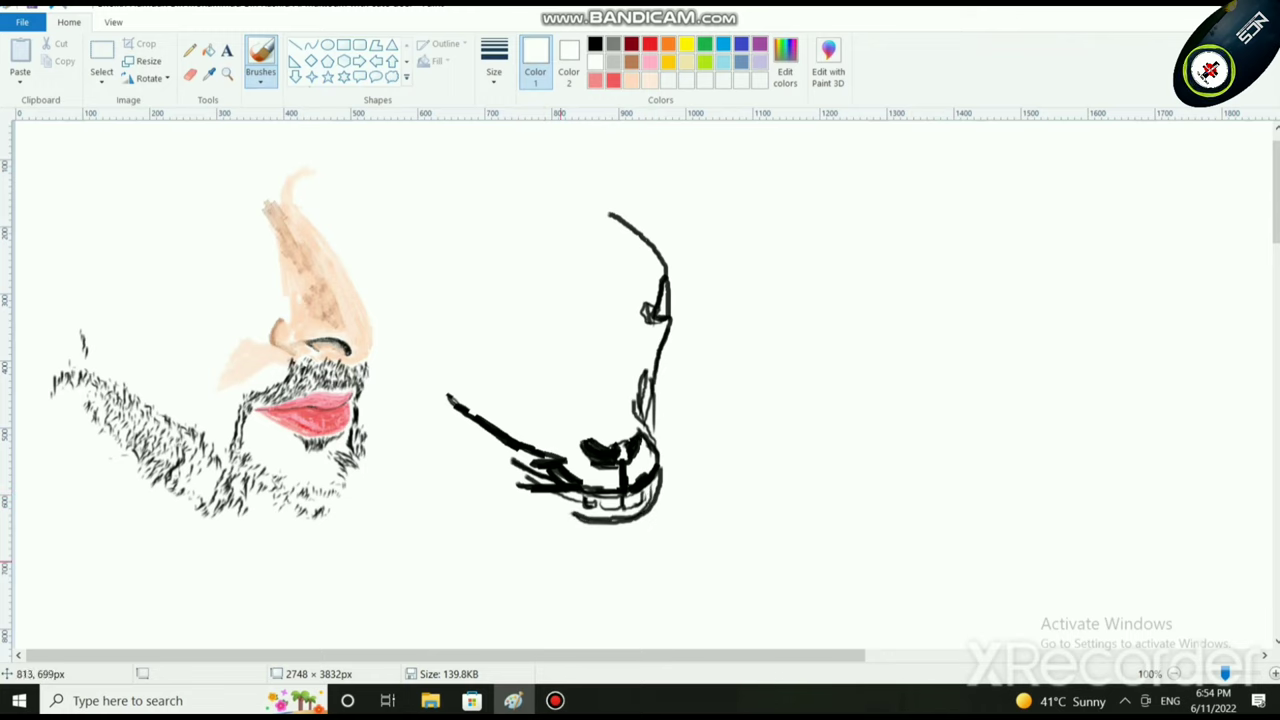
{"action": "scroll", "coordinate": [640, 645], "scroll_direction": "up", "scroll_amount": 2}
{"action": "scroll", "coordinate": [660, 645], "scroll_direction": "down", "scroll_amount": 4}
{"action": "left_click_drag", "start_coordinate": [300, 655], "coordinate": [597, 655]}
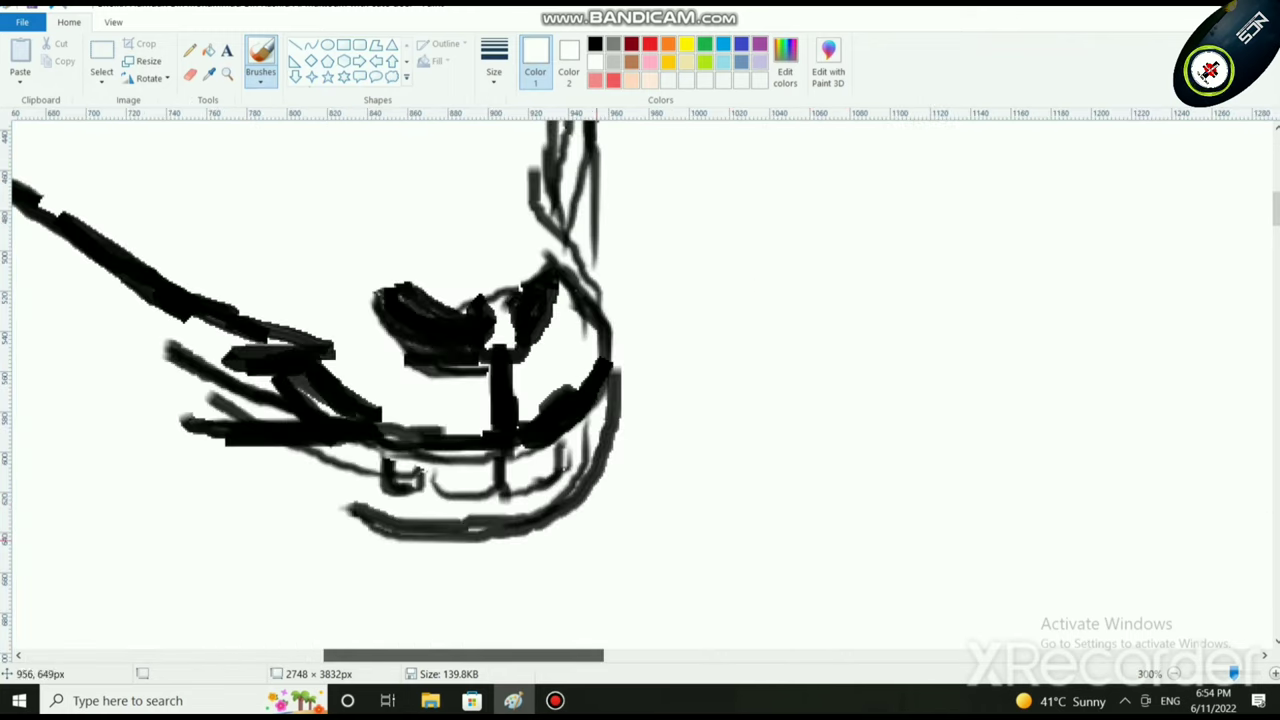
{"action": "mouse_move", "coordinate": [611, 420]}
{"action": "left_mouse_down"}
{"action": "mouse_move", "coordinate": [585, 492]}
{"action": "mouse_move", "coordinate": [614, 382]}
{"action": "mouse_move", "coordinate": [608, 466]}
{"action": "left_mouse_up"}
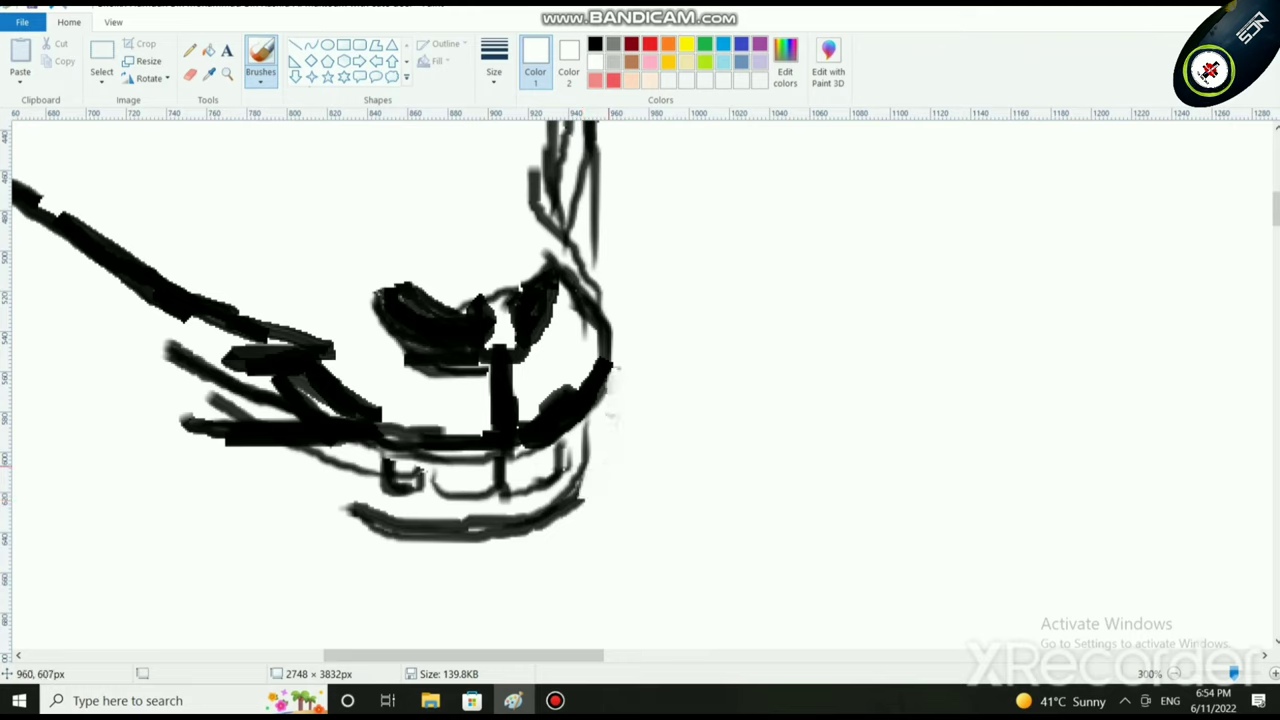
{"action": "left_click_drag", "start_coordinate": [575, 524], "coordinate": [500, 540]}
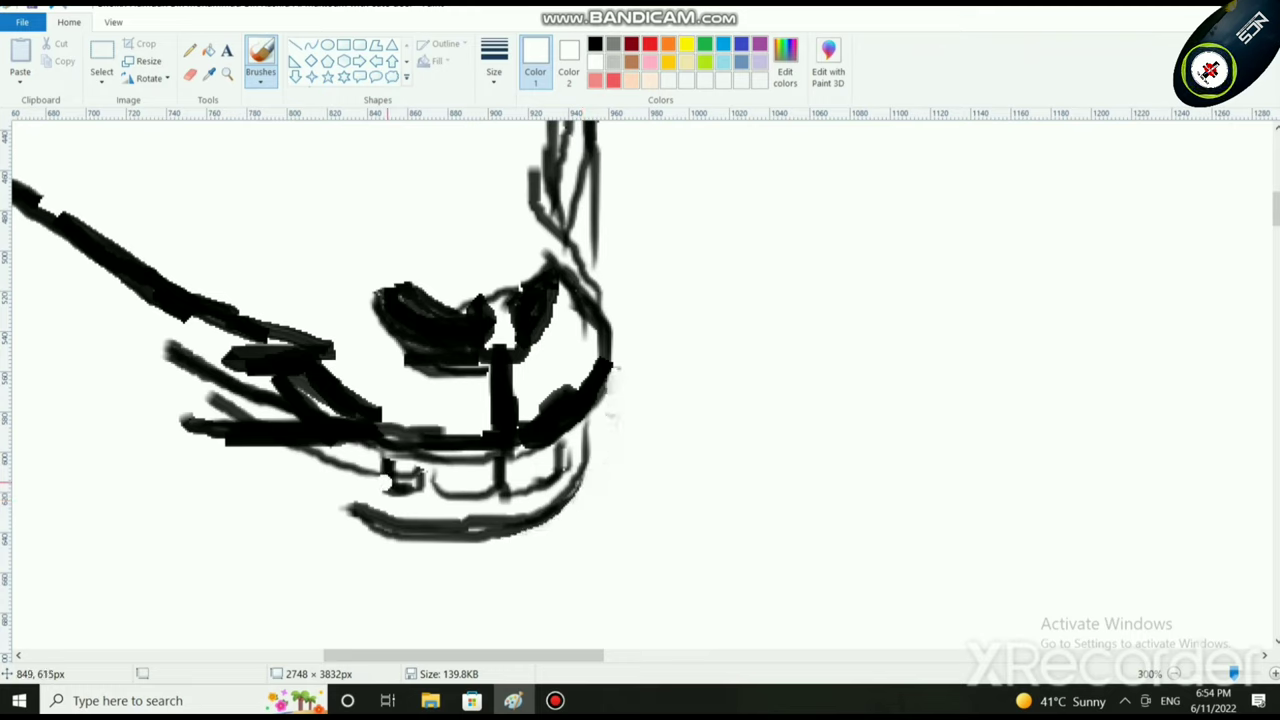
{"action": "mouse_move", "coordinate": [406, 475]}
{"action": "left_mouse_down"}
{"action": "mouse_move", "coordinate": [398, 485]}
{"action": "mouse_move", "coordinate": [394, 468]}
{"action": "mouse_move", "coordinate": [392, 480]}
{"action": "mouse_move", "coordinate": [436, 480]}
{"action": "mouse_move", "coordinate": [380, 474]}
{"action": "mouse_move", "coordinate": [391, 488]}
{"action": "mouse_move", "coordinate": [418, 470]}
{"action": "mouse_move", "coordinate": [410, 492]}
{"action": "mouse_move", "coordinate": [390, 492]}
{"action": "left_mouse_up"}
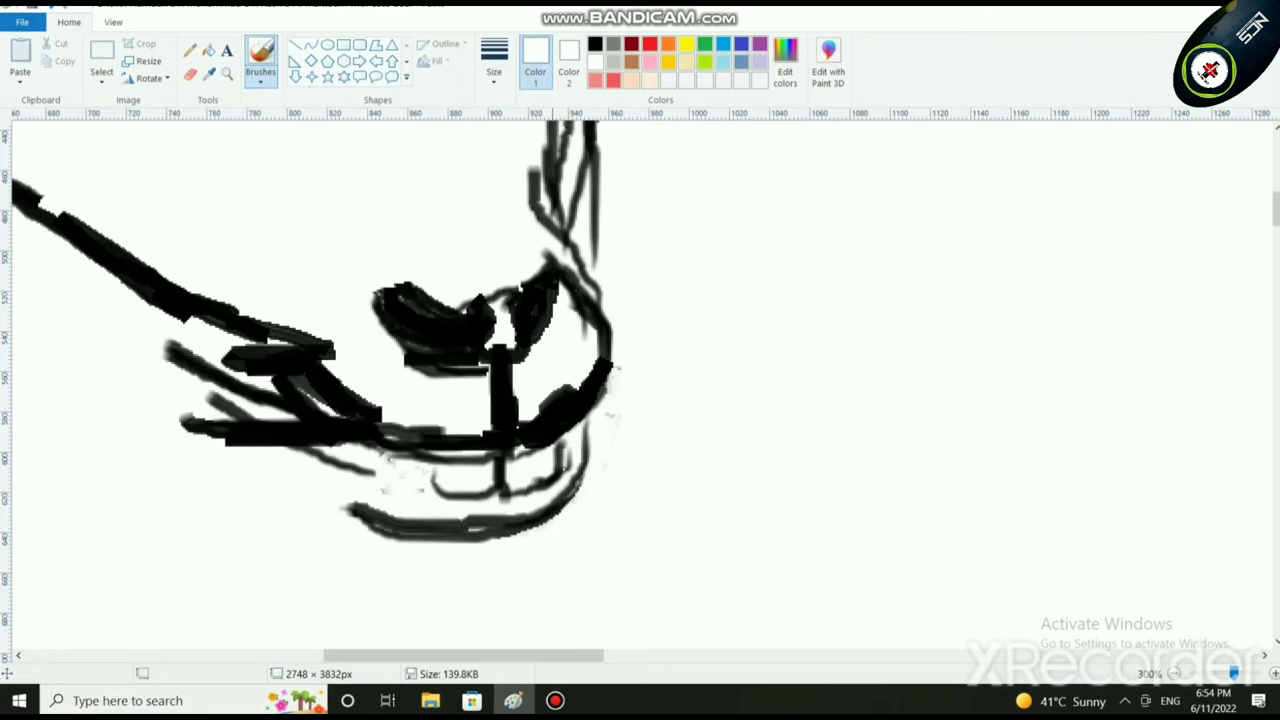
{"action": "left_click", "coordinate": [594, 44]}
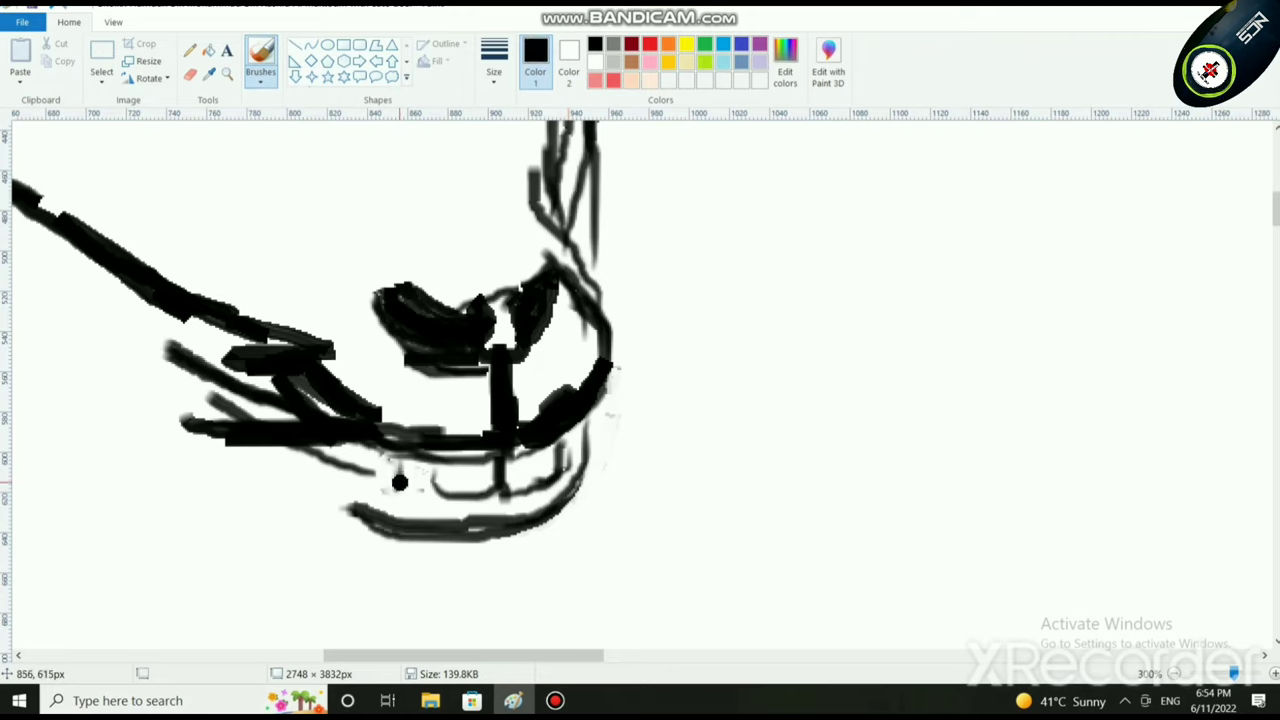
{"action": "mouse_move", "coordinate": [399, 483]}
{"action": "left_mouse_down"}
{"action": "mouse_move", "coordinate": [426, 486]}
{"action": "mouse_move", "coordinate": [403, 460]}
{"action": "mouse_move", "coordinate": [432, 480]}
{"action": "mouse_move", "coordinate": [410, 480]}
{"action": "mouse_move", "coordinate": [435, 483]}
{"action": "mouse_move", "coordinate": [390, 488]}
{"action": "mouse_move", "coordinate": [393, 469]}
{"action": "mouse_move", "coordinate": [560, 496]}
{"action": "mouse_move", "coordinate": [485, 495]}
{"action": "mouse_move", "coordinate": [535, 495]}
{"action": "mouse_move", "coordinate": [565, 473]}
{"action": "left_mouse_up"}
Step: Paint white over the stray strokes beneath the slanting lower line and thin that line where it meets the rounded tip
{"action": "left_click", "coordinate": [594, 80]}
{"action": "scroll", "coordinate": [512, 512], "scroll_direction": "down", "scroll_amount": 1}
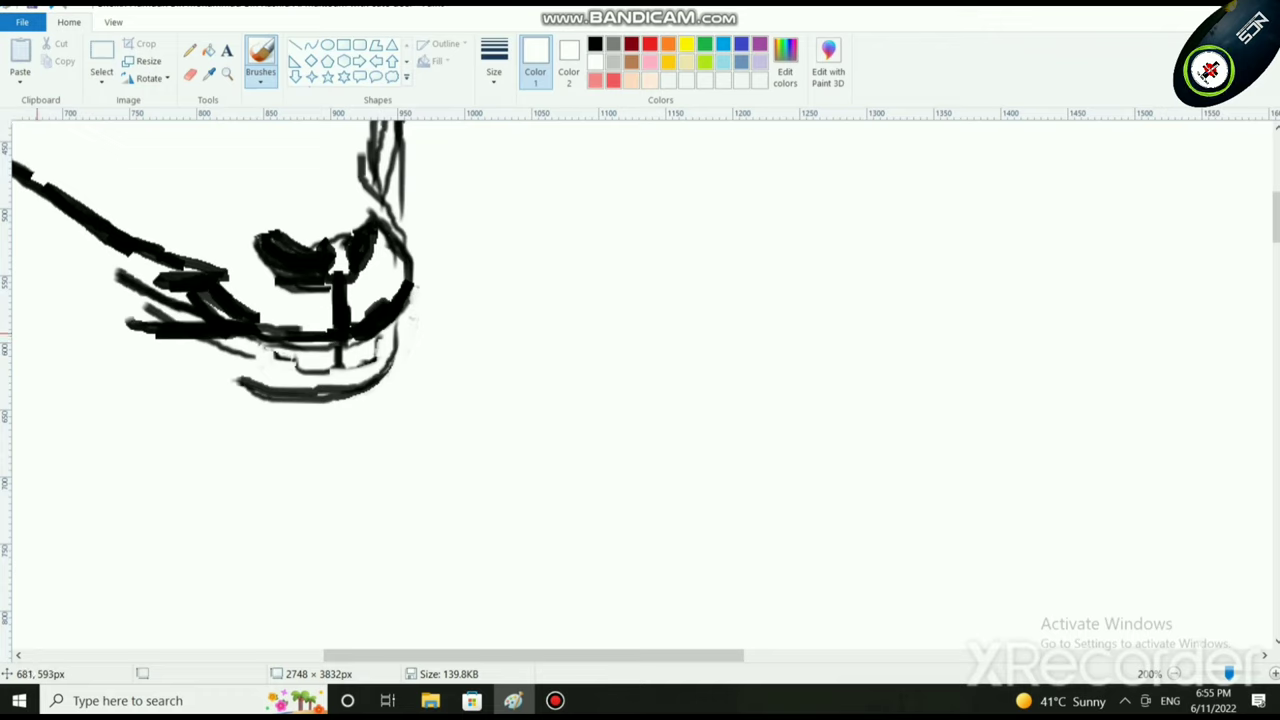
{"action": "mouse_move", "coordinate": [45, 338]}
{"action": "left_mouse_down"}
{"action": "mouse_move", "coordinate": [214, 335]}
{"action": "mouse_move", "coordinate": [150, 290]}
{"action": "mouse_move", "coordinate": [265, 341]}
{"action": "mouse_move", "coordinate": [145, 330]}
{"action": "mouse_move", "coordinate": [213, 339]}
{"action": "left_mouse_up"}
{"action": "mouse_move", "coordinate": [250, 285]}
{"action": "left_mouse_down"}
{"action": "mouse_move", "coordinate": [192, 258]}
{"action": "mouse_move", "coordinate": [242, 305]}
{"action": "mouse_move", "coordinate": [316, 330]}
{"action": "mouse_move", "coordinate": [272, 330]}
{"action": "mouse_move", "coordinate": [234, 297]}
{"action": "mouse_move", "coordinate": [309, 325]}
{"action": "mouse_move", "coordinate": [240, 310]}
{"action": "mouse_move", "coordinate": [158, 252]}
{"action": "mouse_move", "coordinate": [243, 310]}
{"action": "mouse_move", "coordinate": [275, 313]}
{"action": "mouse_move", "coordinate": [266, 307]}
{"action": "mouse_move", "coordinate": [305, 245]}
{"action": "mouse_move", "coordinate": [320, 301]}
{"action": "mouse_move", "coordinate": [268, 270]}
{"action": "mouse_move", "coordinate": [320, 290]}
{"action": "mouse_move", "coordinate": [323, 326]}
{"action": "mouse_move", "coordinate": [383, 300]}
{"action": "mouse_move", "coordinate": [390, 290]}
{"action": "mouse_move", "coordinate": [345, 312]}
{"action": "mouse_move", "coordinate": [395, 283]}
{"action": "mouse_move", "coordinate": [360, 320]}
{"action": "mouse_move", "coordinate": [345, 313]}
{"action": "mouse_move", "coordinate": [385, 283]}
{"action": "mouse_move", "coordinate": [392, 243]}
{"action": "left_mouse_up"}
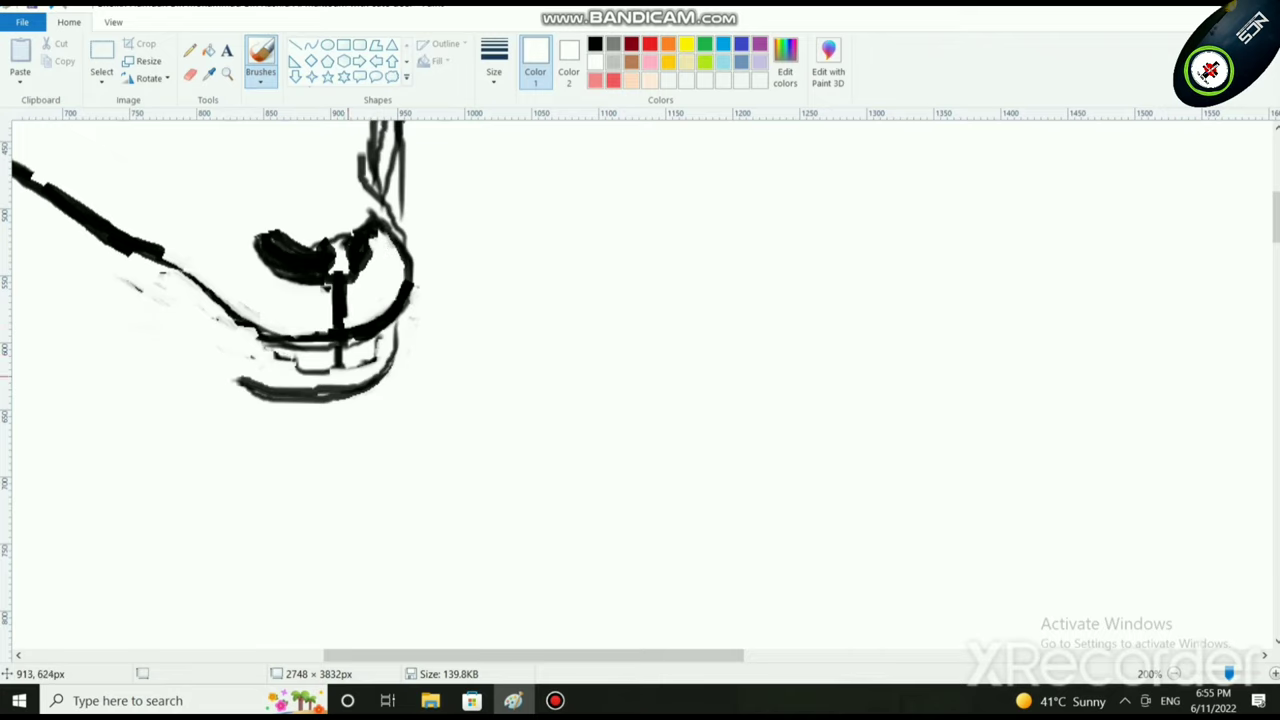
Step: Trim the two dark shapes inside the rounded tip into narrow curved bands with white, leaving a gap above the vertical bar
{"action": "scroll", "coordinate": [372, 445], "scroll_direction": "down", "scroll_amount": 1}
{"action": "scroll", "coordinate": [373, 445], "scroll_direction": "up", "scroll_amount": 3}
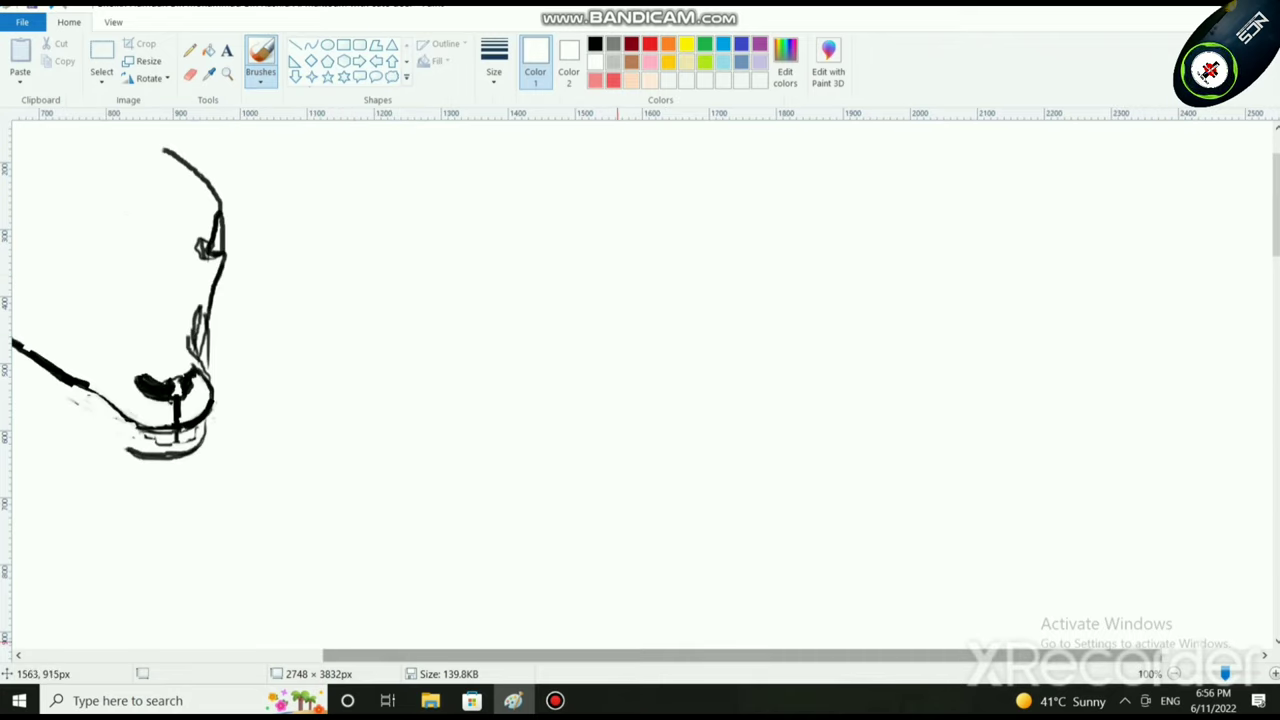
{"action": "left_click_drag", "start_coordinate": [617, 650], "coordinate": [434, 632]}
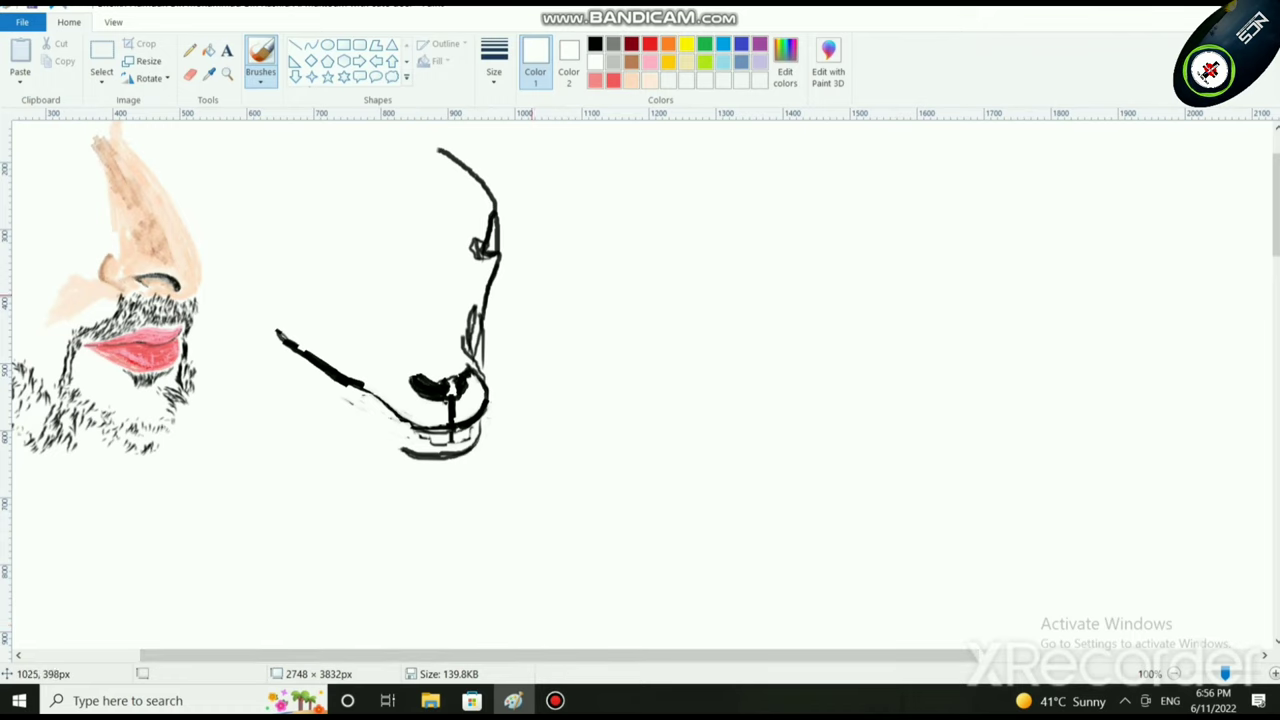
{"action": "scroll", "coordinate": [514, 318], "scroll_direction": "up", "scroll_amount": 2, "text": "ctrl"}
{"action": "scroll", "coordinate": [919, 410], "scroll_direction": "down", "scroll_amount": 3}
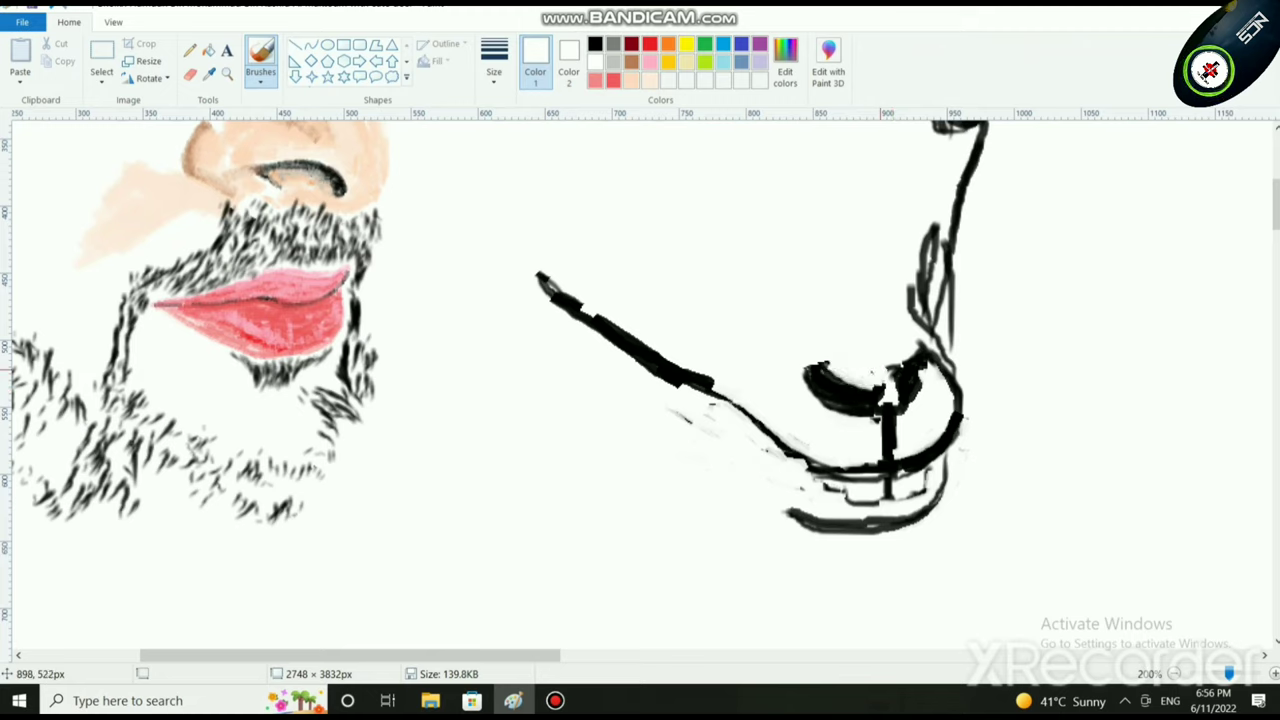
{"action": "mouse_move", "coordinate": [873, 385]}
{"action": "left_mouse_down"}
{"action": "mouse_move", "coordinate": [830, 370]}
{"action": "mouse_move", "coordinate": [884, 395]}
{"action": "mouse_move", "coordinate": [895, 368]}
{"action": "mouse_move", "coordinate": [903, 382]}
{"action": "mouse_move", "coordinate": [926, 356]}
{"action": "left_mouse_up"}
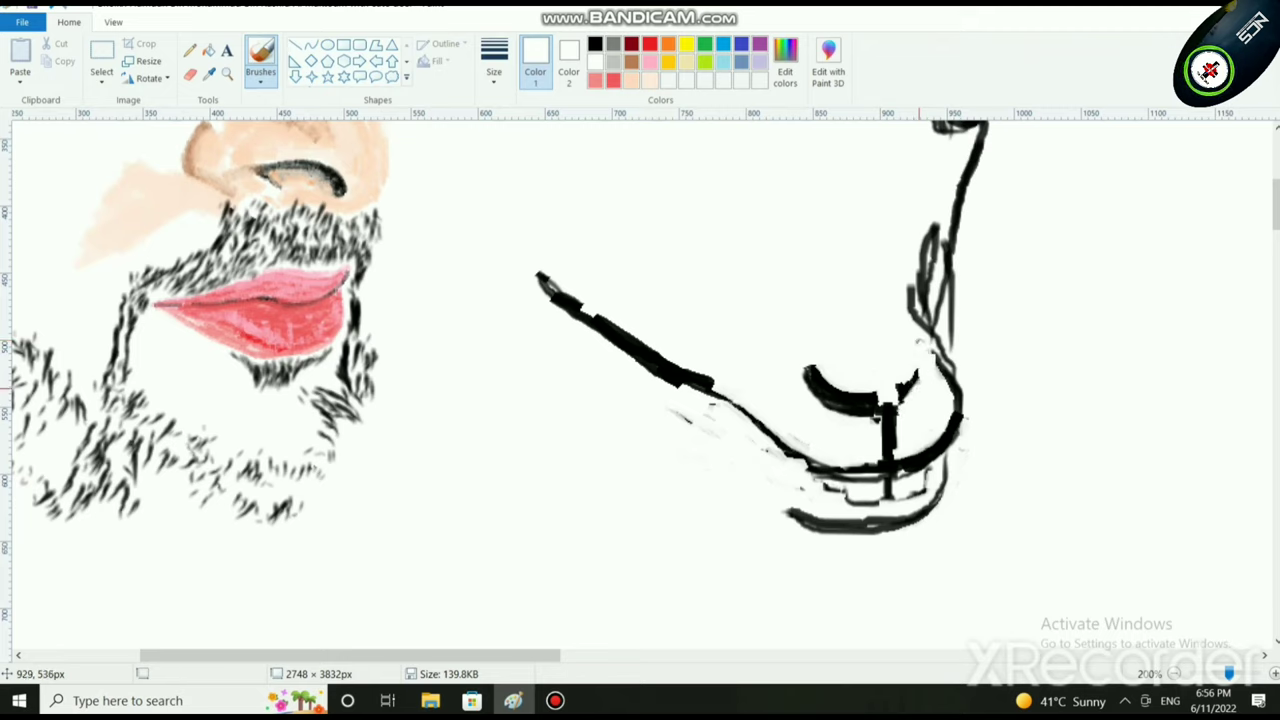
{"action": "left_click_drag", "start_coordinate": [917, 406], "coordinate": [903, 414]}
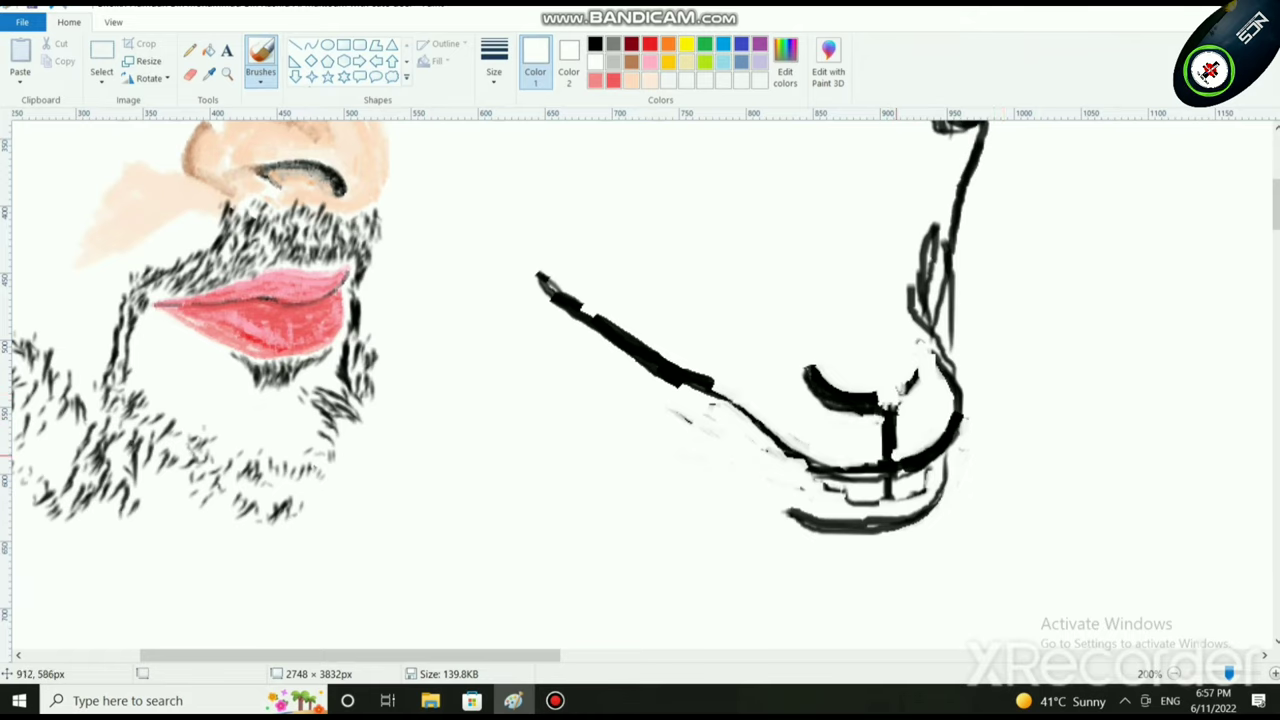
Step: Fill the gap between the two curved bands at the top of the vertical bar with light gray
{"action": "scroll", "coordinate": [977, 562], "scroll_direction": "up", "scroll_amount": 1}
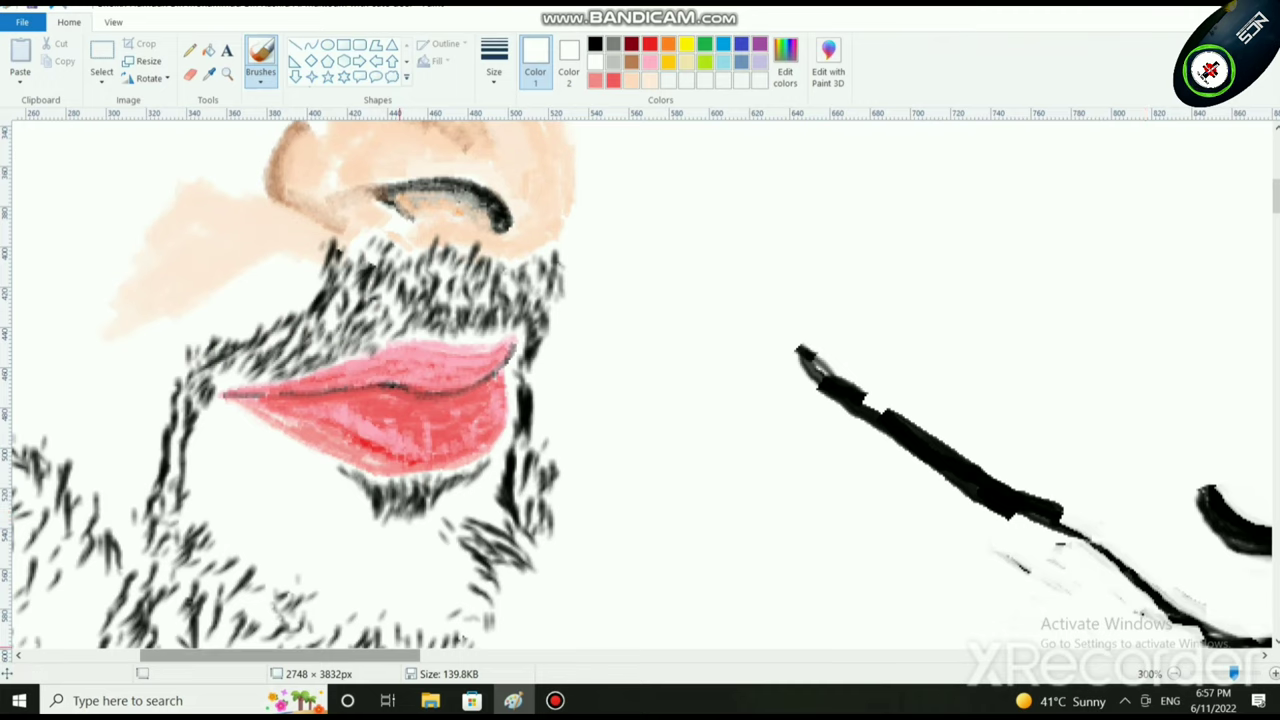
{"action": "left_click_drag", "start_coordinate": [398, 655], "coordinate": [521, 655]}
{"action": "scroll", "coordinate": [500, 530], "scroll_direction": "right", "scroll_amount": 3}
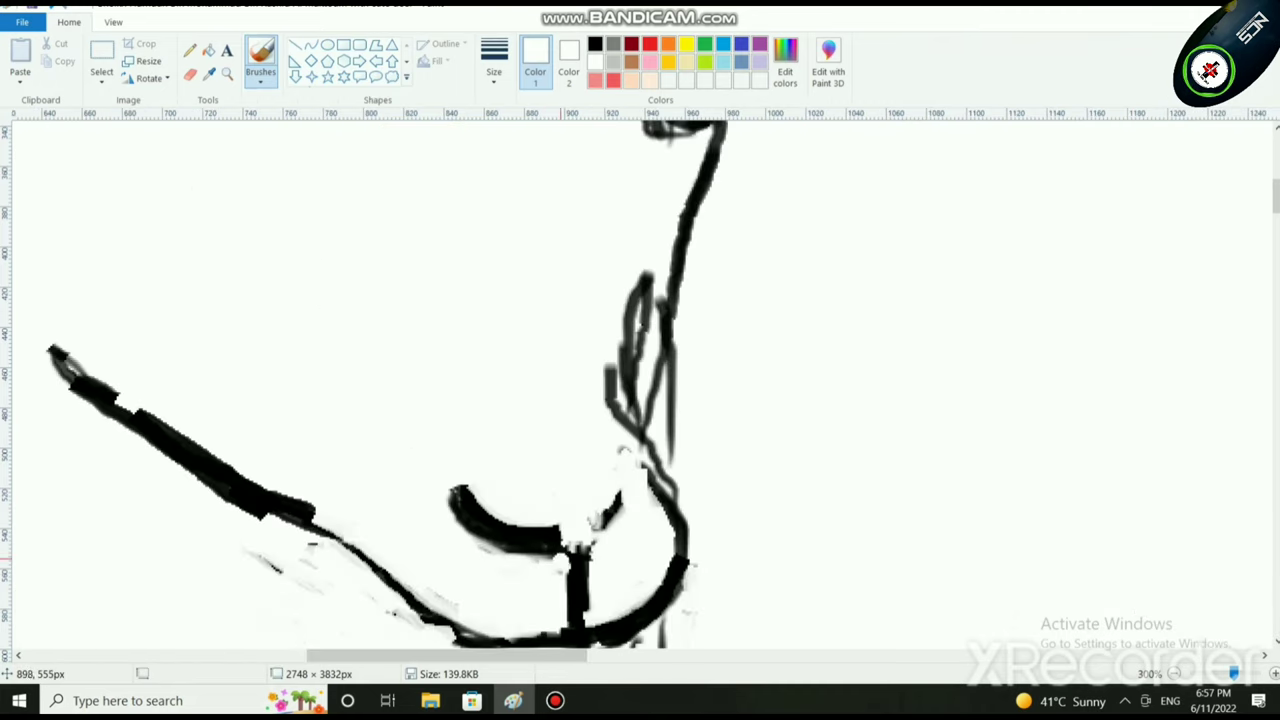
{"action": "left_click", "coordinate": [613, 43]}
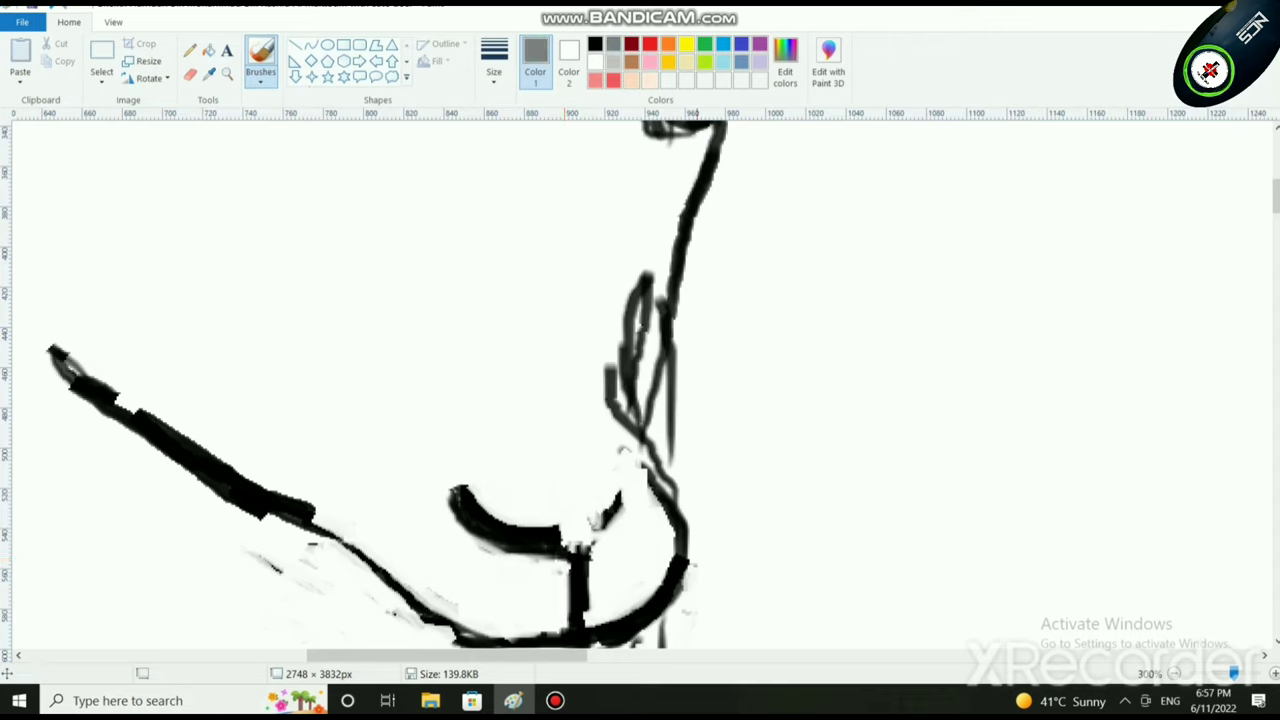
{"action": "left_click", "coordinate": [613, 61]}
{"action": "mouse_move", "coordinate": [587, 525]}
{"action": "left_mouse_down"}
{"action": "mouse_move", "coordinate": [588, 537]}
{"action": "mouse_move", "coordinate": [567, 528]}
{"action": "mouse_move", "coordinate": [597, 548]}
{"action": "left_mouse_up"}
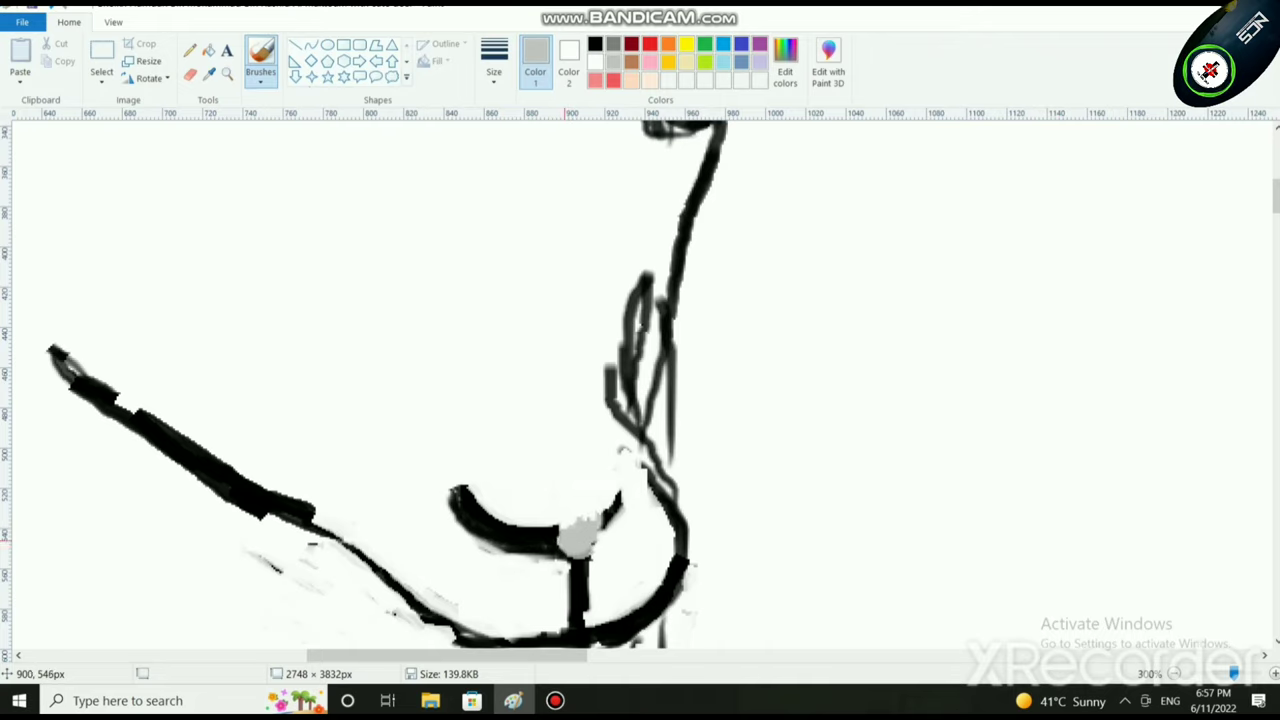
Step: Extend the outer curve beneath the rounded tip with black strokes up toward the slanting lower line
{"action": "scroll", "coordinate": [600, 533], "scroll_direction": "down", "scroll_amount": 1}
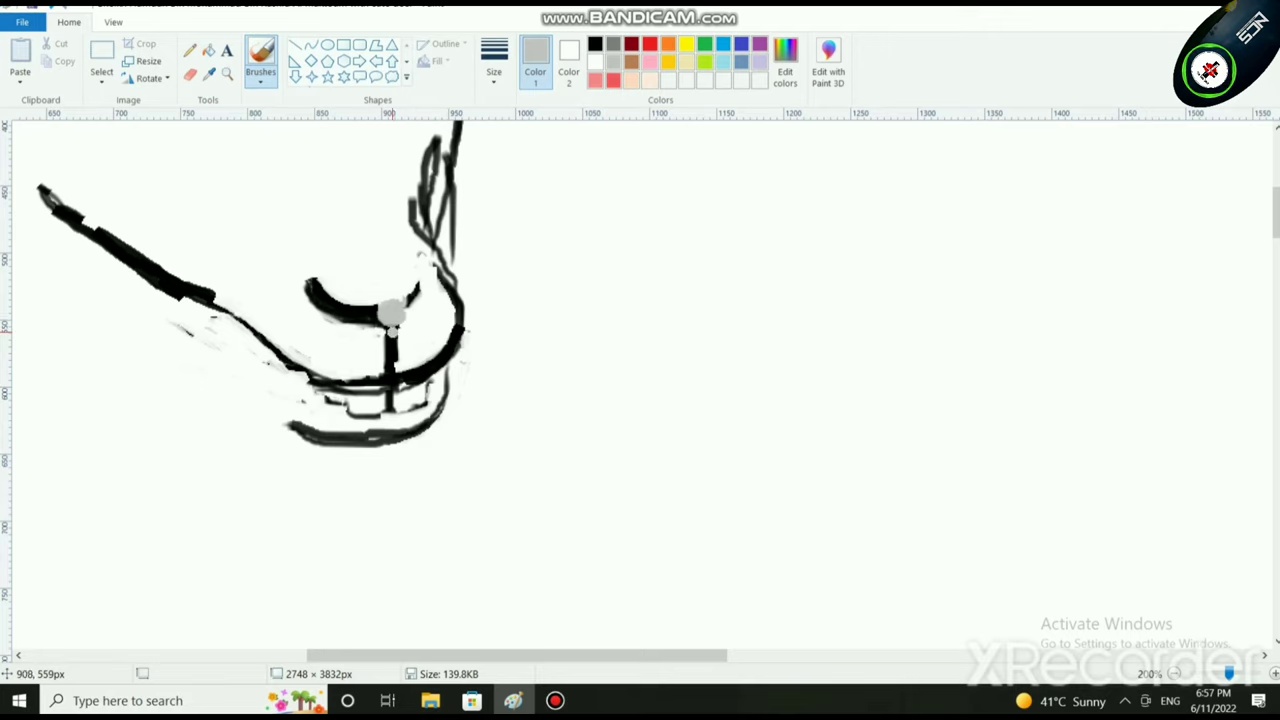
{"action": "left_click", "coordinate": [595, 44]}
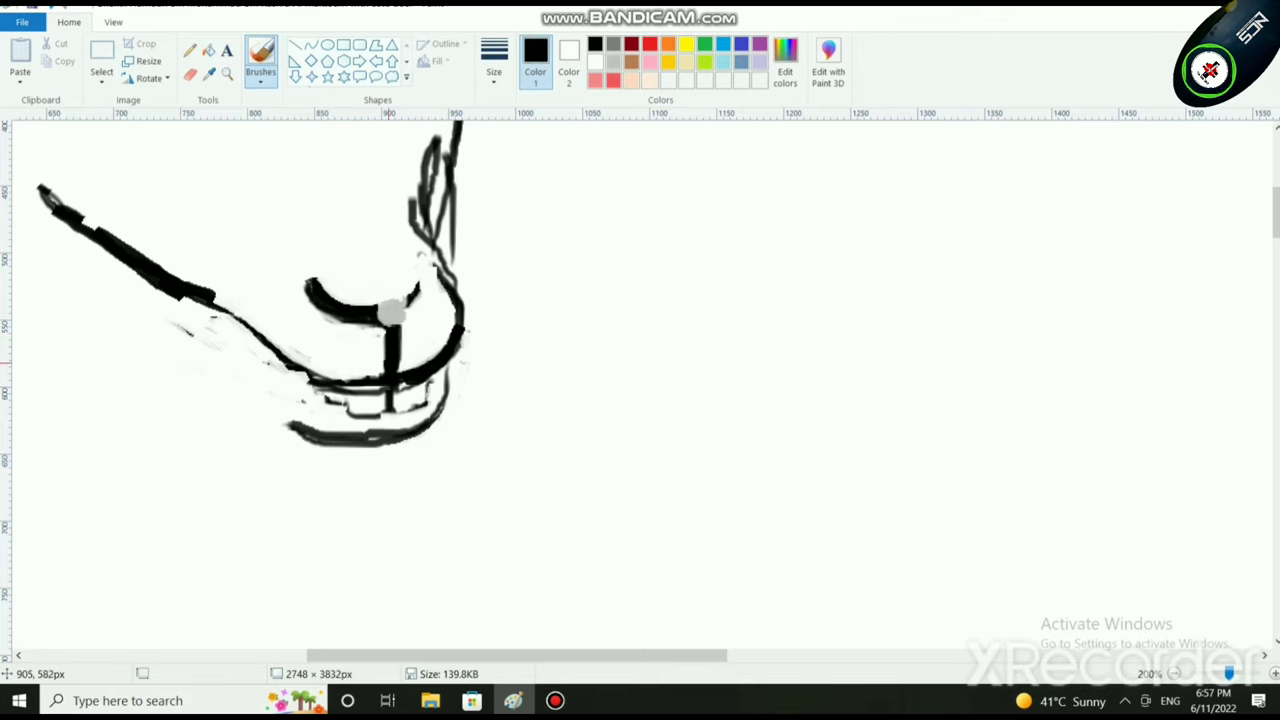
{"action": "scroll", "coordinate": [472, 391], "scroll_direction": "down", "scroll_amount": 1}
{"action": "scroll", "coordinate": [420, 640], "scroll_direction": "left", "scroll_amount": 3}
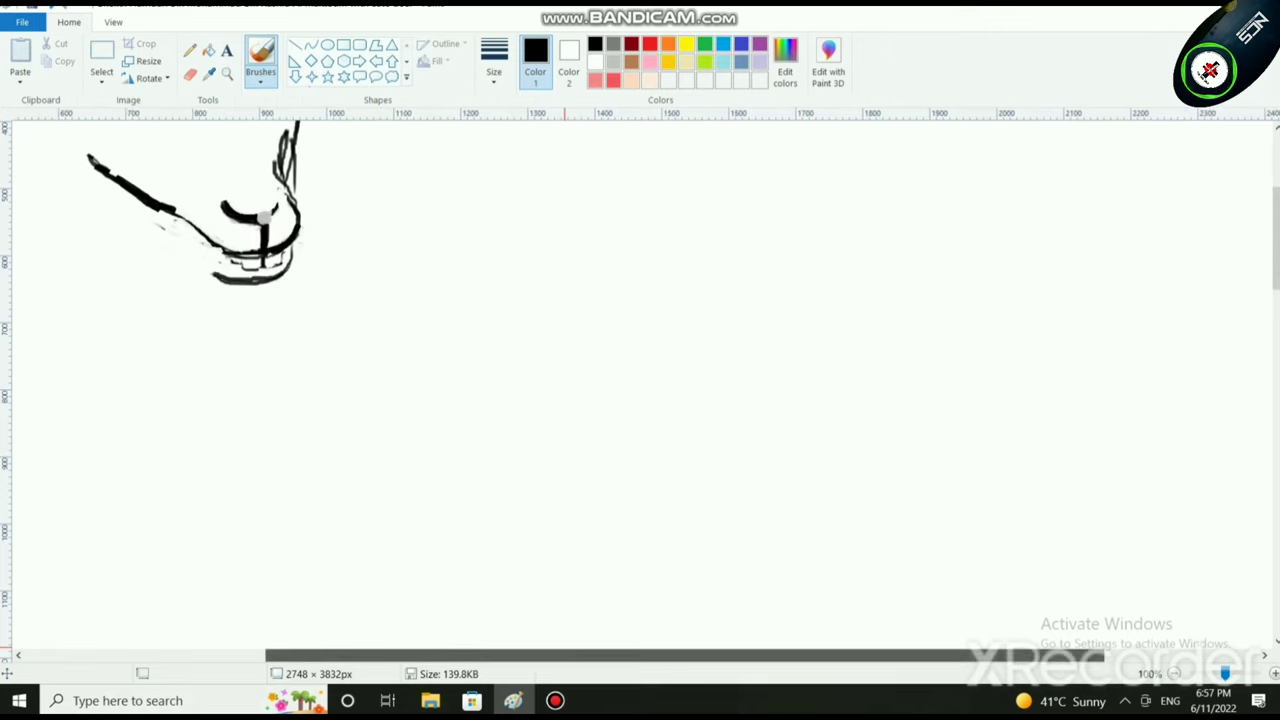
{"action": "scroll", "coordinate": [404, 643], "scroll_direction": "up", "scroll_amount": 3}
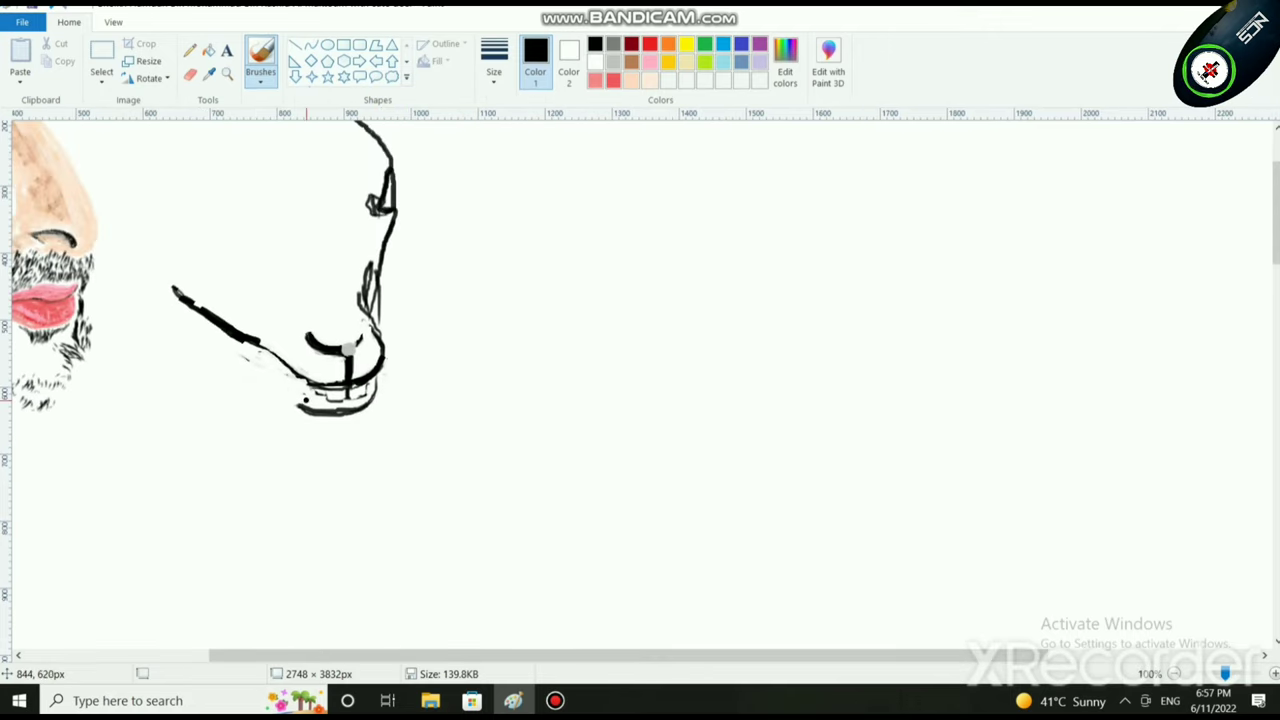
{"action": "mouse_move", "coordinate": [305, 409]}
{"action": "left_mouse_down"}
{"action": "mouse_move", "coordinate": [273, 387]}
{"action": "mouse_move", "coordinate": [279, 400]}
{"action": "mouse_move", "coordinate": [270, 377]}
{"action": "left_mouse_up"}
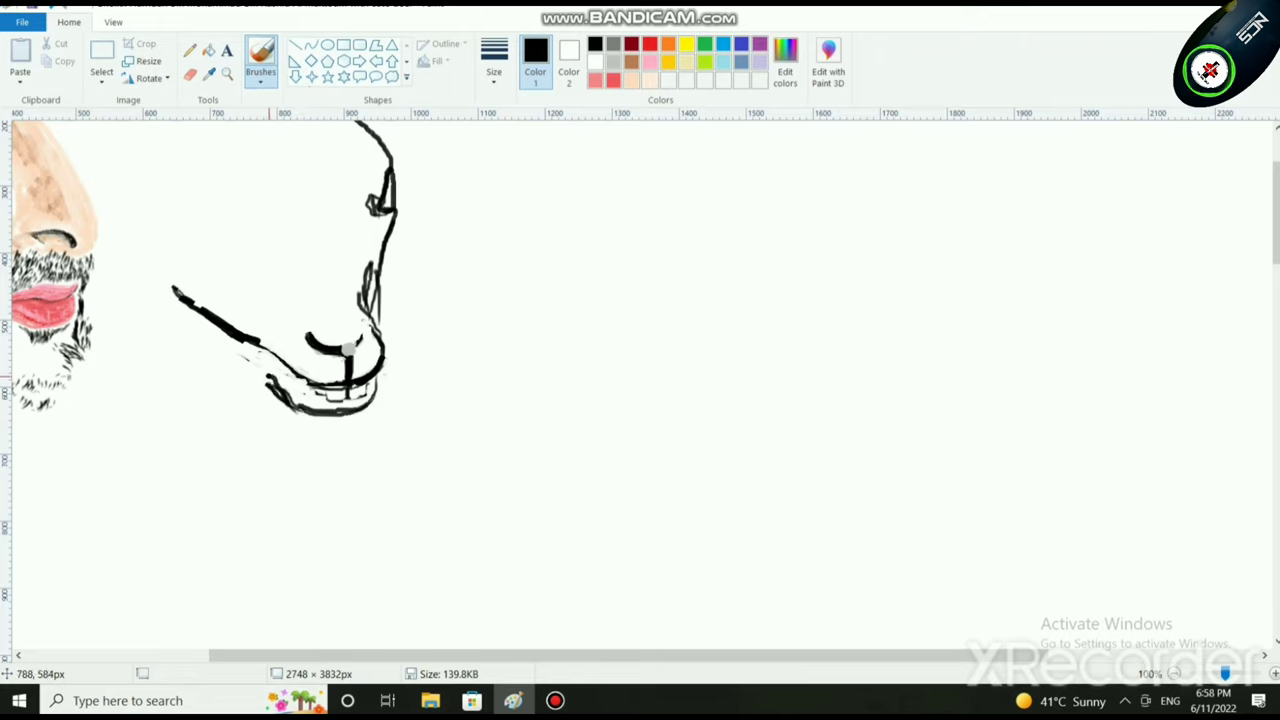
Step: Thicken the outer curve beneath the rounded tip in black and join its ends to the line above to close the mouth shape
{"action": "left_click", "coordinate": [295, 336]}
{"action": "key", "text": "ctrl+z"}
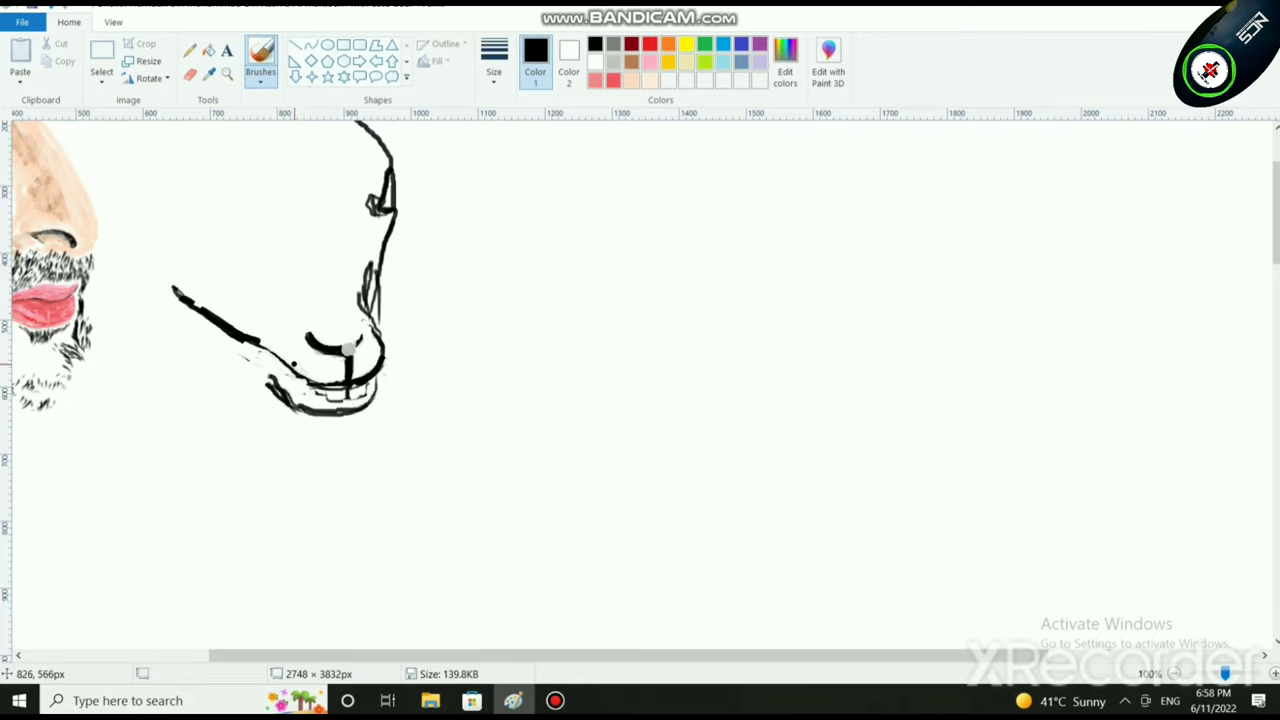
{"action": "left_click", "coordinate": [301, 366]}
{"action": "left_click", "coordinate": [313, 396]}
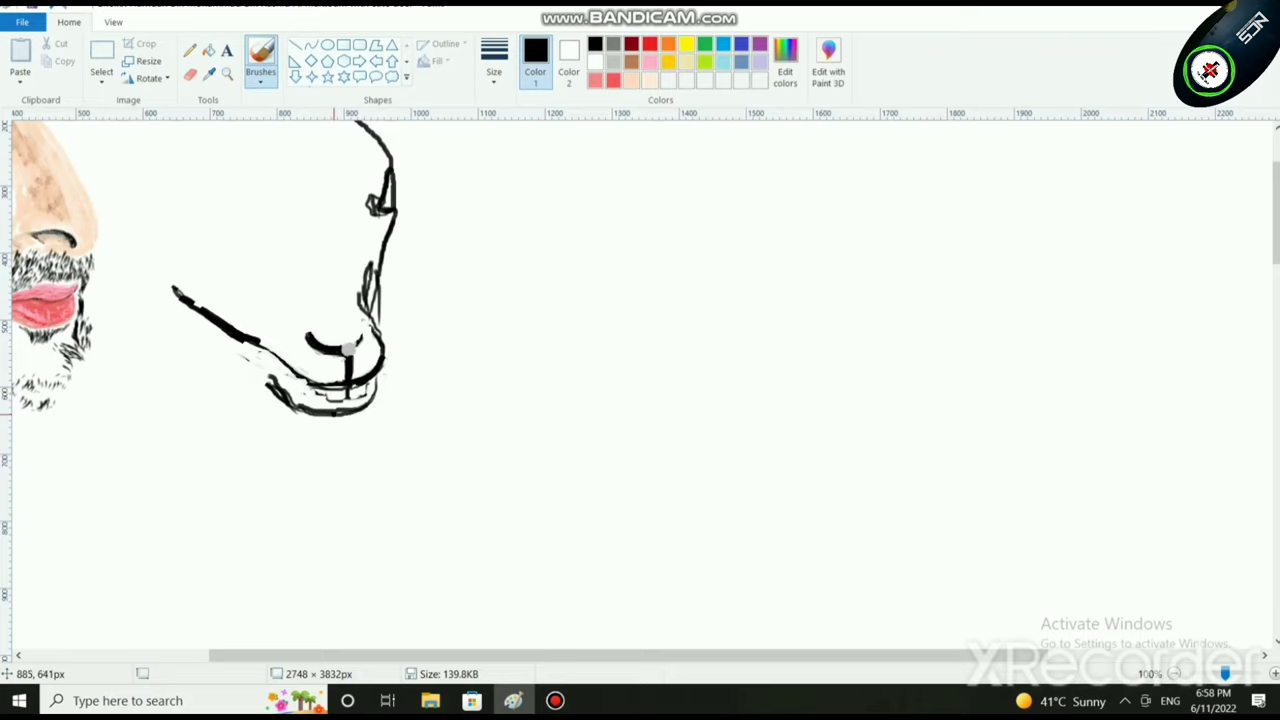
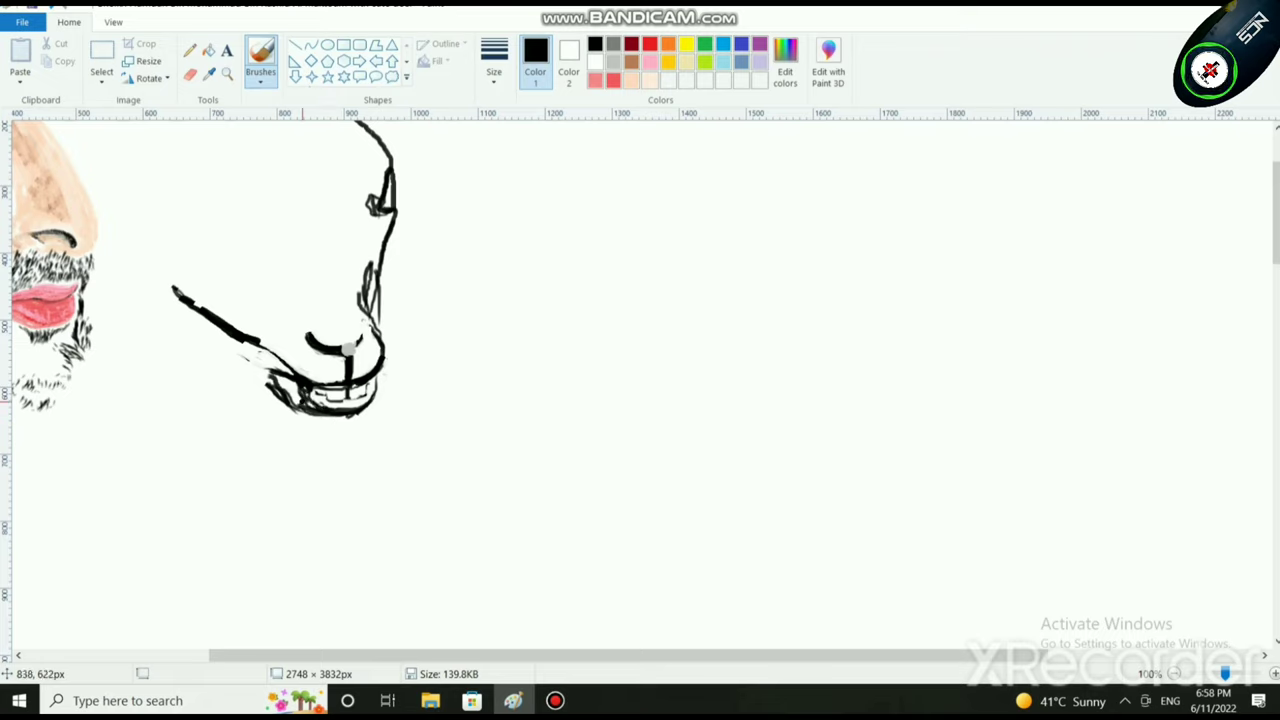
{"action": "mouse_move", "coordinate": [355, 418]}
{"action": "left_mouse_down"}
{"action": "mouse_move", "coordinate": [383, 404]}
{"action": "mouse_move", "coordinate": [380, 374]}
{"action": "mouse_move", "coordinate": [381, 413]}
{"action": "left_mouse_up"}
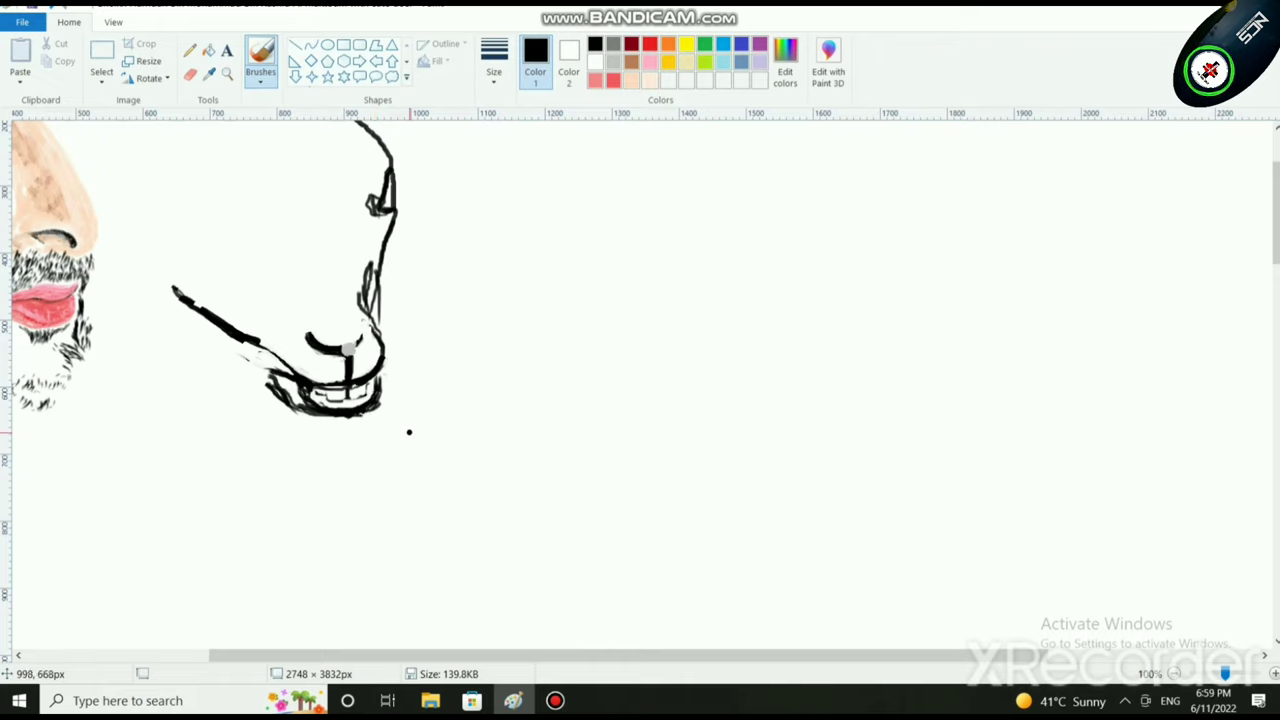
Step: Erase the long slanting line that runs into the mouth shape, using the largest eraser size
{"action": "scroll", "coordinate": [352, 426], "scroll_direction": "up", "scroll_amount": 2, "text": "ctrl"}
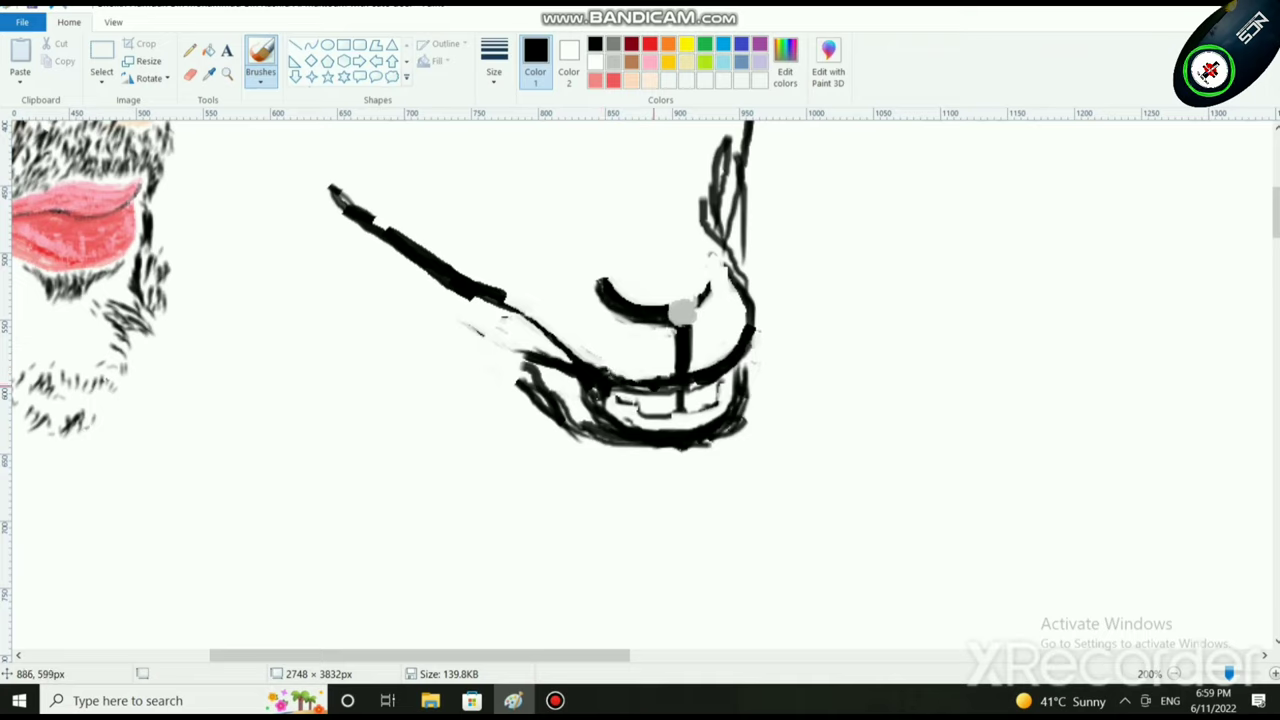
{"action": "left_click", "coordinate": [190, 74]}
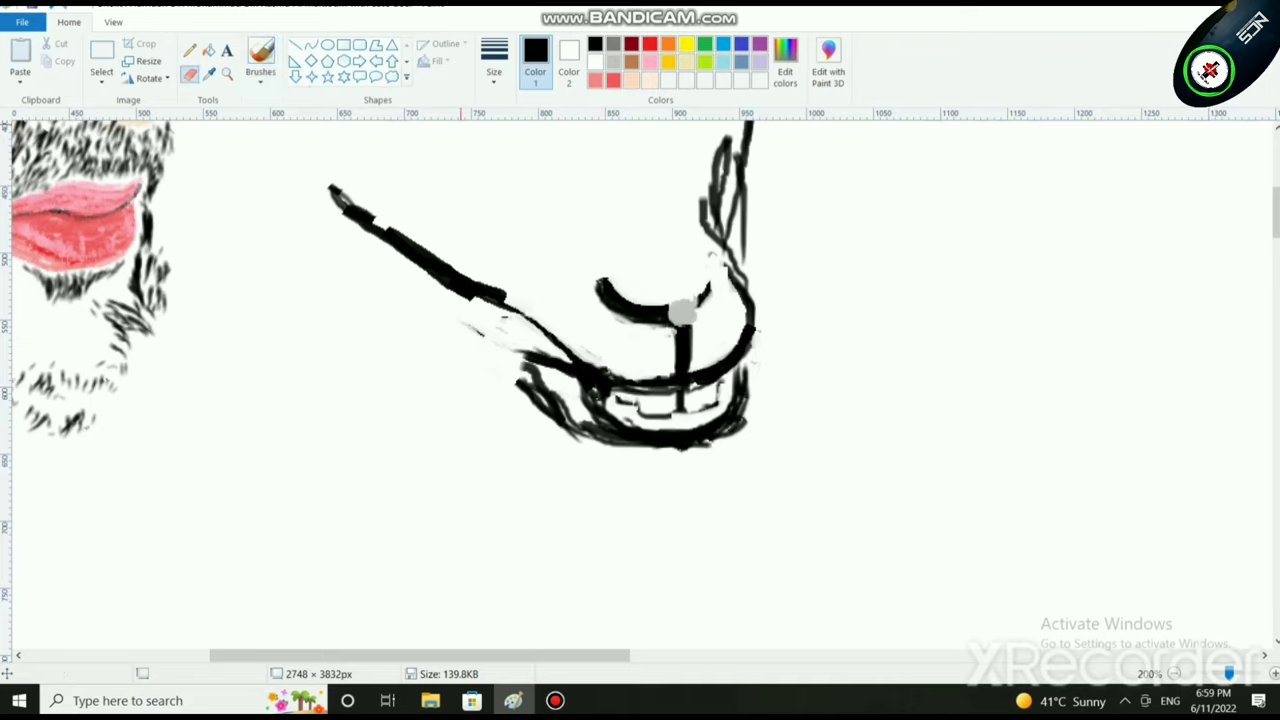
{"action": "left_click", "coordinate": [595, 62]}
{"action": "left_click", "coordinate": [494, 62]}
{"action": "left_click", "coordinate": [532, 208]}
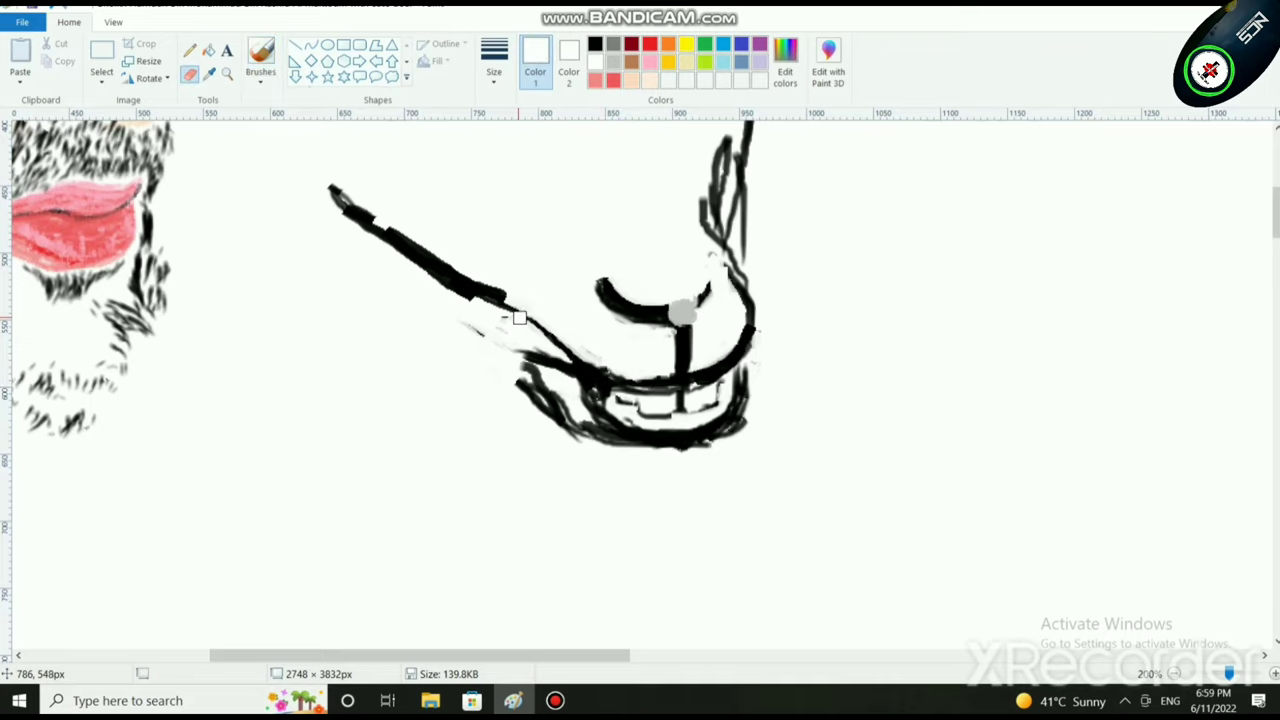
{"action": "mouse_move", "coordinate": [519, 317]}
{"action": "left_mouse_down"}
{"action": "mouse_move", "coordinate": [570, 348]}
{"action": "mouse_move", "coordinate": [419, 256]}
{"action": "mouse_move", "coordinate": [325, 170]}
{"action": "mouse_move", "coordinate": [395, 249]}
{"action": "mouse_move", "coordinate": [343, 213]}
{"action": "mouse_move", "coordinate": [480, 300]}
{"action": "left_mouse_up"}
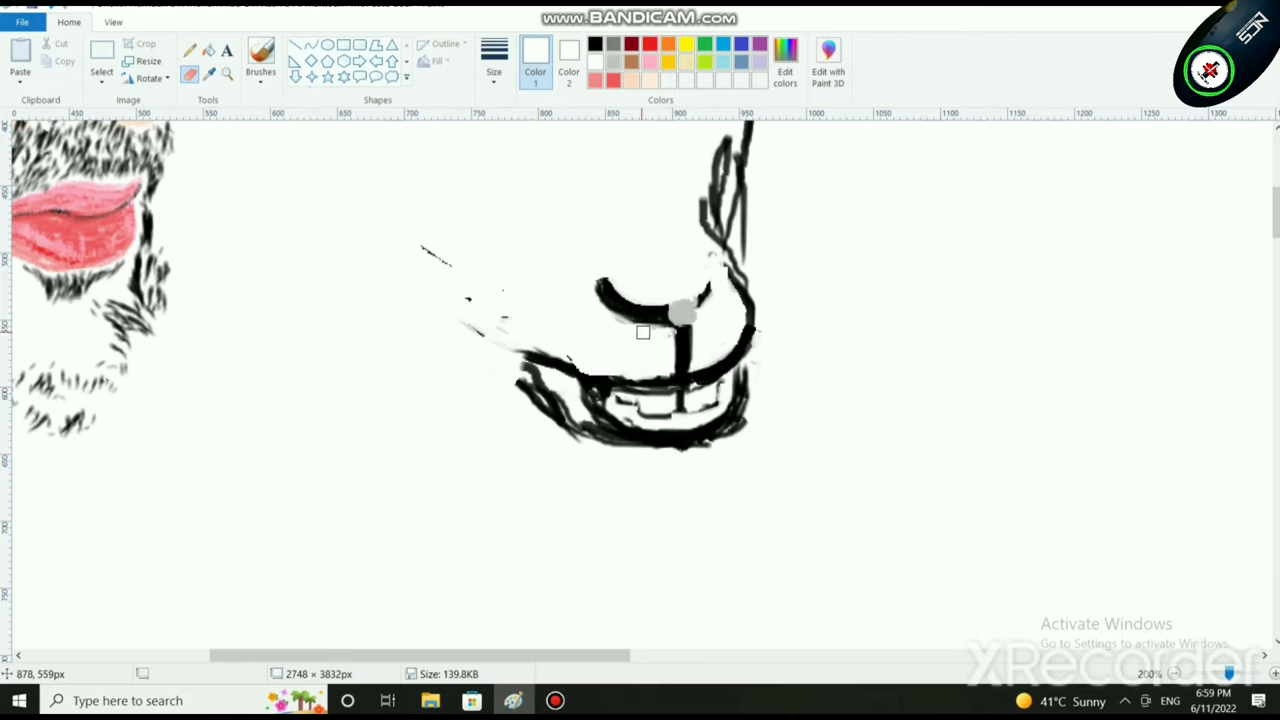
{"action": "key", "text": "ctrl+z"}
{"action": "mouse_move", "coordinate": [615, 368]}
{"action": "left_mouse_down"}
{"action": "mouse_move", "coordinate": [460, 278]}
{"action": "mouse_move", "coordinate": [384, 207]}
{"action": "mouse_move", "coordinate": [446, 274]}
{"action": "left_mouse_up"}
{"action": "left_click_drag", "start_coordinate": [380, 243], "coordinate": [393, 234]}
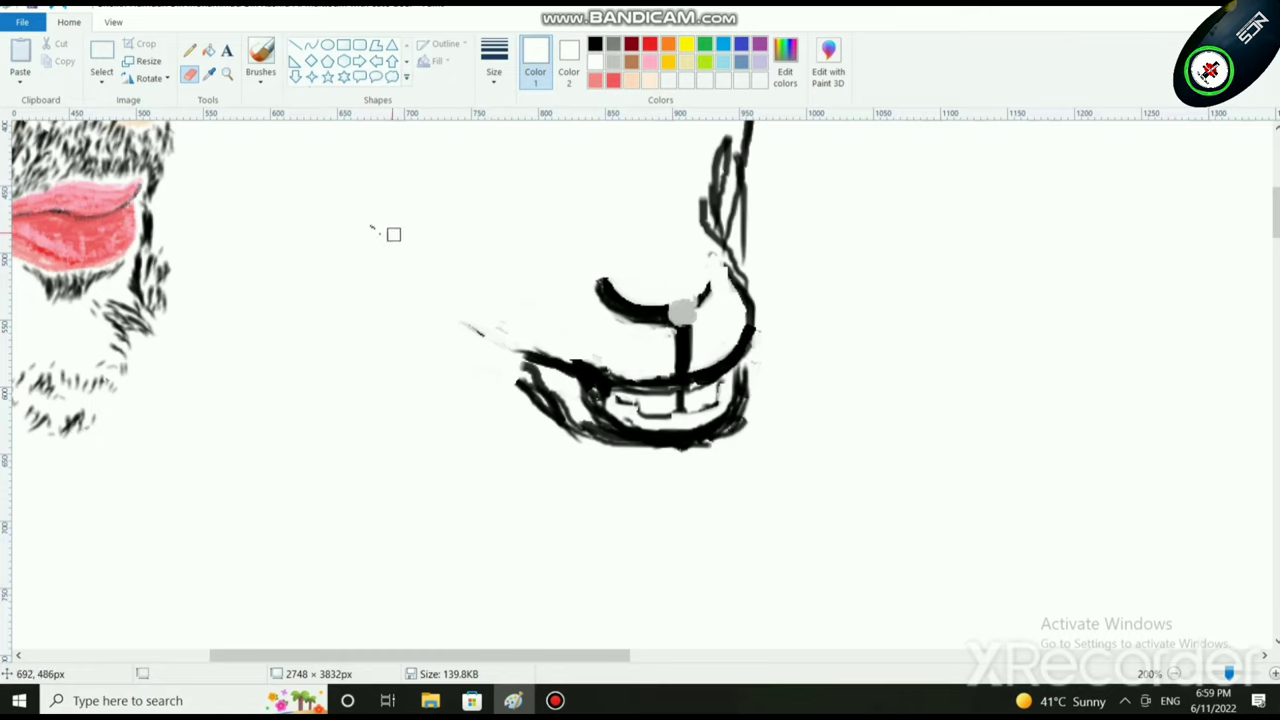
Step: Erase the rough strokes outside the lower mouth curve, leaving one clean rounded edge
{"action": "mouse_move", "coordinate": [570, 391]}
{"action": "left_mouse_down"}
{"action": "mouse_move", "coordinate": [552, 416]}
{"action": "mouse_move", "coordinate": [562, 409]}
{"action": "mouse_move", "coordinate": [523, 370]}
{"action": "mouse_move", "coordinate": [541, 374]}
{"action": "mouse_move", "coordinate": [517, 362]}
{"action": "mouse_move", "coordinate": [552, 406]}
{"action": "mouse_move", "coordinate": [578, 421]}
{"action": "mouse_move", "coordinate": [570, 397]}
{"action": "mouse_move", "coordinate": [591, 425]}
{"action": "left_mouse_up"}
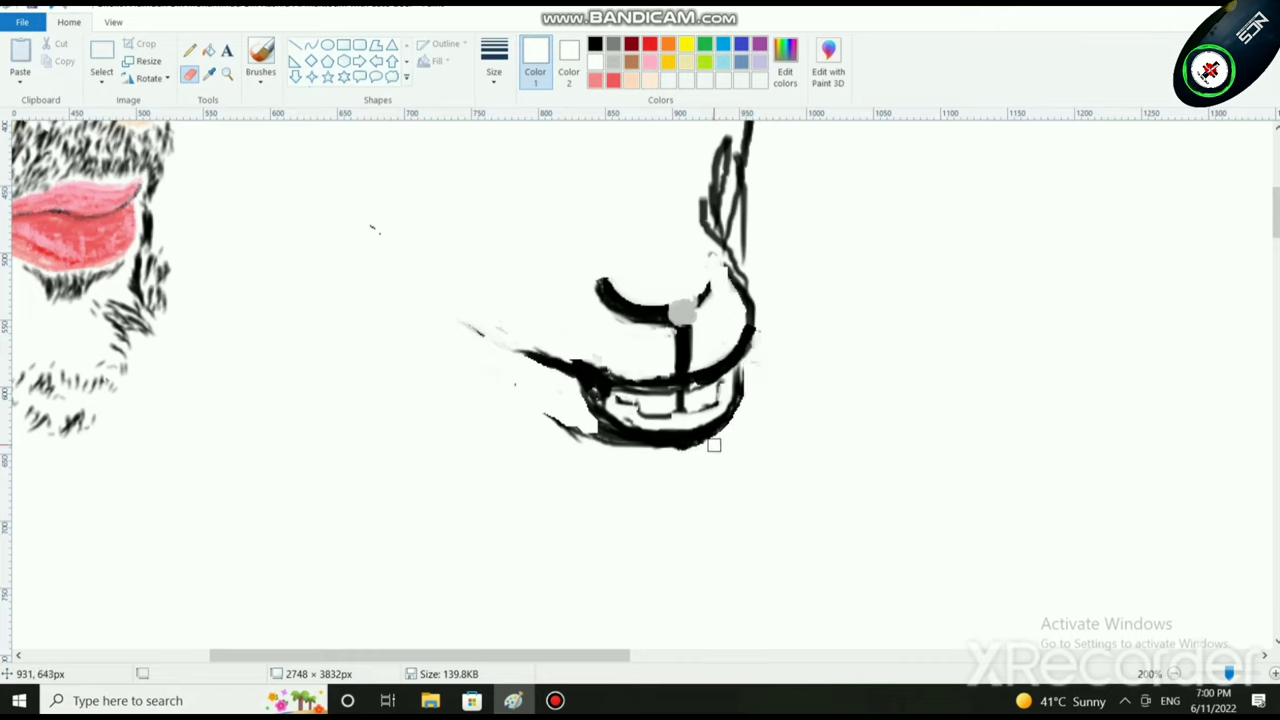
{"action": "mouse_move", "coordinate": [632, 453]}
{"action": "left_mouse_down"}
{"action": "mouse_move", "coordinate": [650, 446]}
{"action": "mouse_move", "coordinate": [592, 425]}
{"action": "mouse_move", "coordinate": [587, 416]}
{"action": "mouse_move", "coordinate": [605, 428]}
{"action": "mouse_move", "coordinate": [574, 400]}
{"action": "mouse_move", "coordinate": [606, 460]}
{"action": "left_mouse_up"}
{"action": "left_click", "coordinate": [494, 58]}
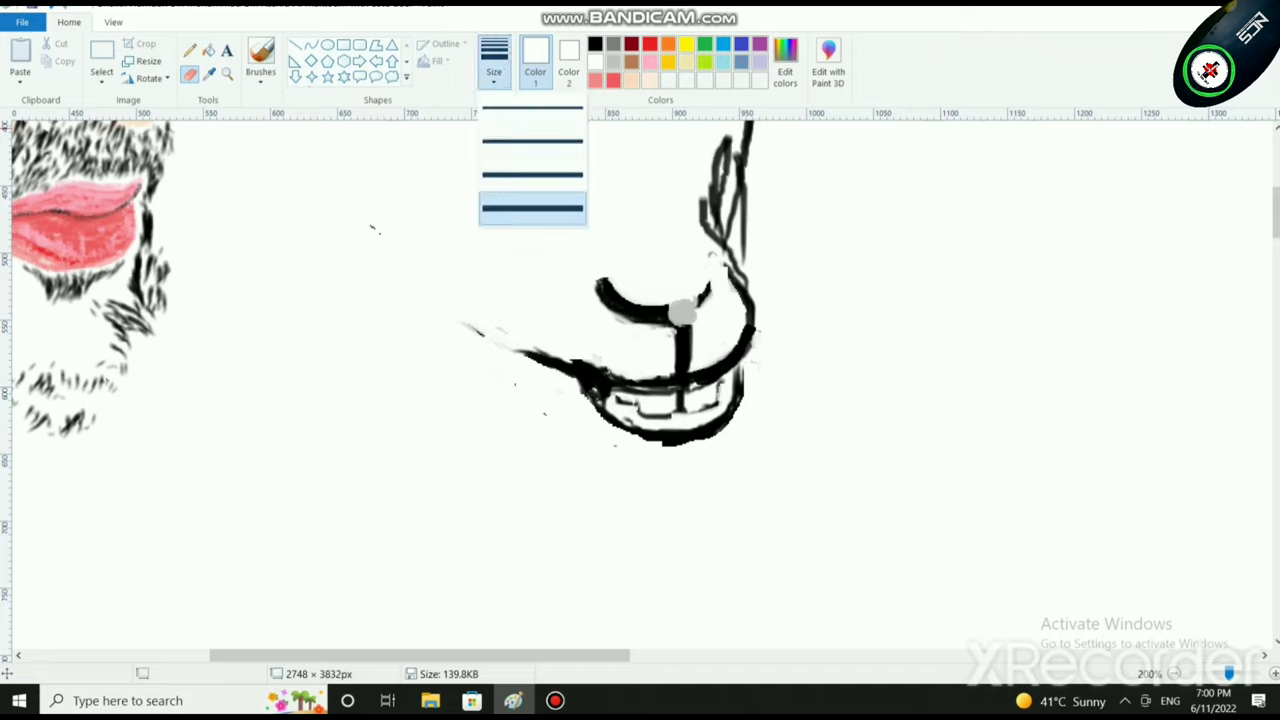
Step: Shade between the lower mouth curve and the small tooth marks with black brush strokes at the second-smallest size
{"action": "left_click", "coordinate": [260, 58]}
{"action": "left_click", "coordinate": [363, 140]}
{"action": "left_click", "coordinate": [595, 43]}
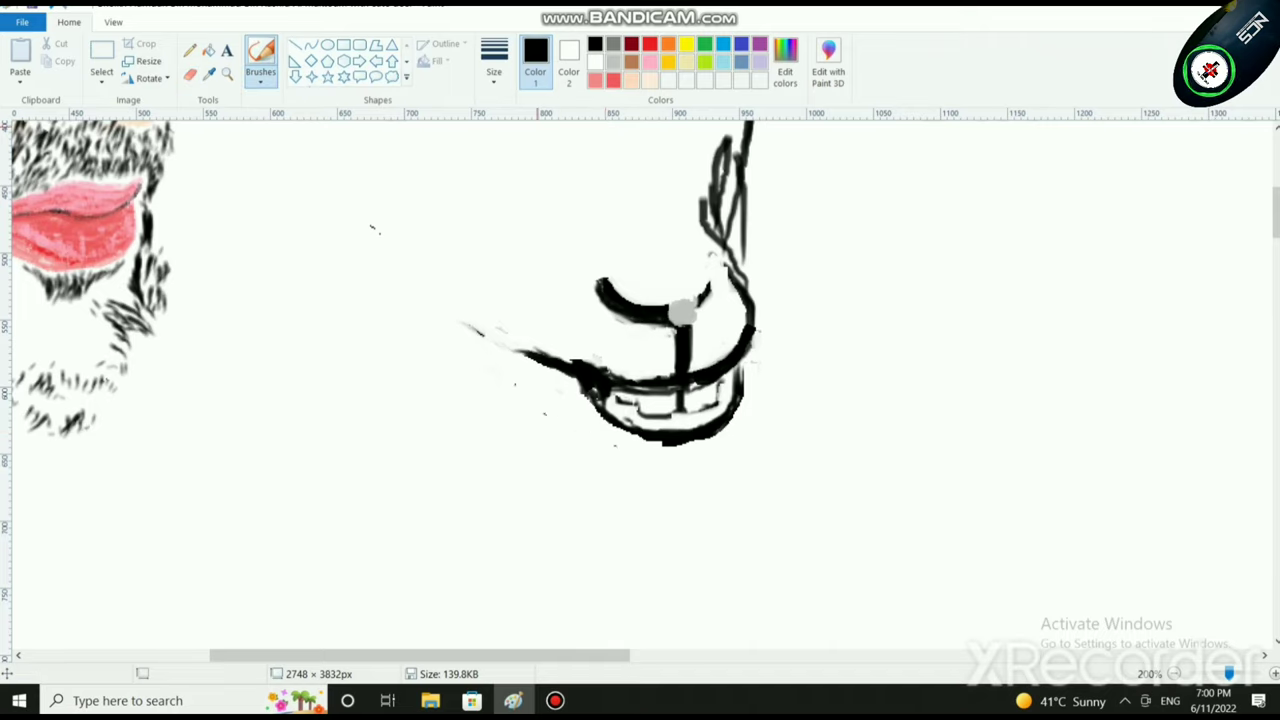
{"action": "left_click", "coordinate": [494, 58]}
{"action": "left_click", "coordinate": [533, 140]}
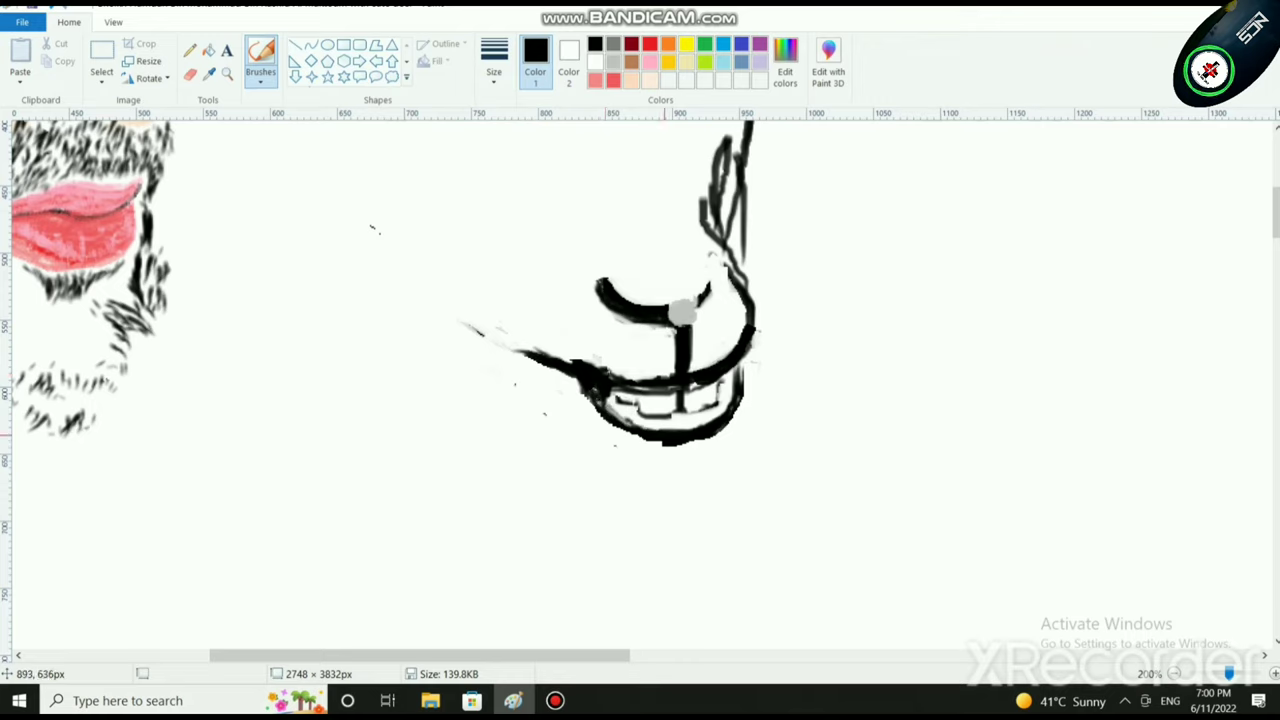
{"action": "mouse_move", "coordinate": [678, 435]}
{"action": "left_mouse_down"}
{"action": "mouse_move", "coordinate": [645, 410]}
{"action": "mouse_move", "coordinate": [615, 412]}
{"action": "mouse_move", "coordinate": [695, 422]}
{"action": "mouse_move", "coordinate": [740, 402]}
{"action": "mouse_move", "coordinate": [726, 364]}
{"action": "mouse_move", "coordinate": [680, 420]}
{"action": "left_mouse_up"}
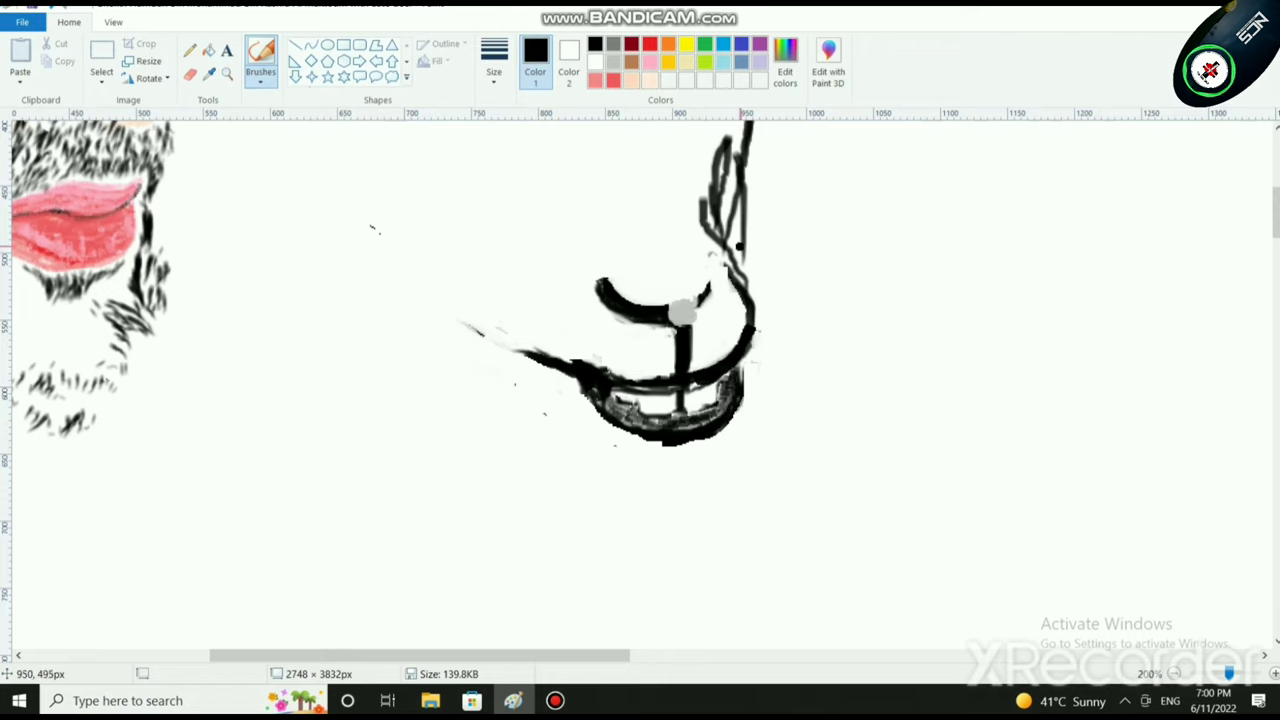
Step: Touch up the tooth shapes inside the mouth with white at the thinnest brush size
{"action": "left_click", "coordinate": [596, 62]}
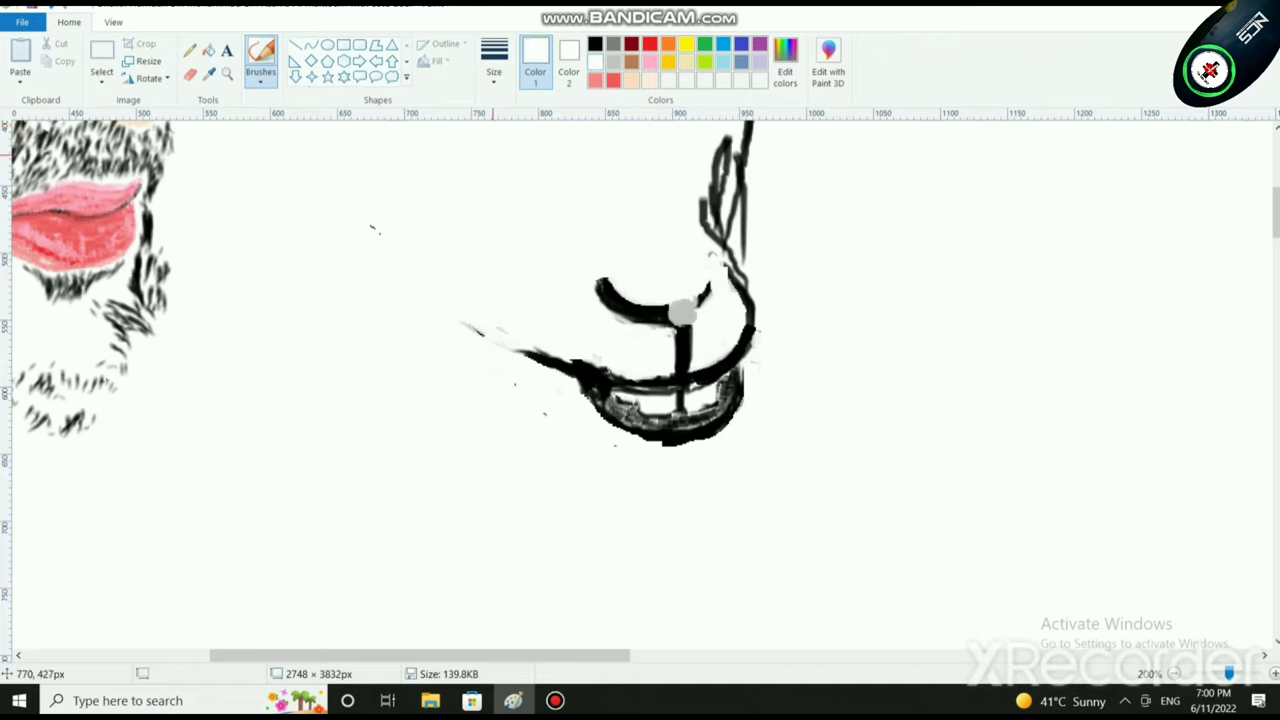
{"action": "left_click", "coordinate": [494, 62]}
{"action": "left_click", "coordinate": [531, 108]}
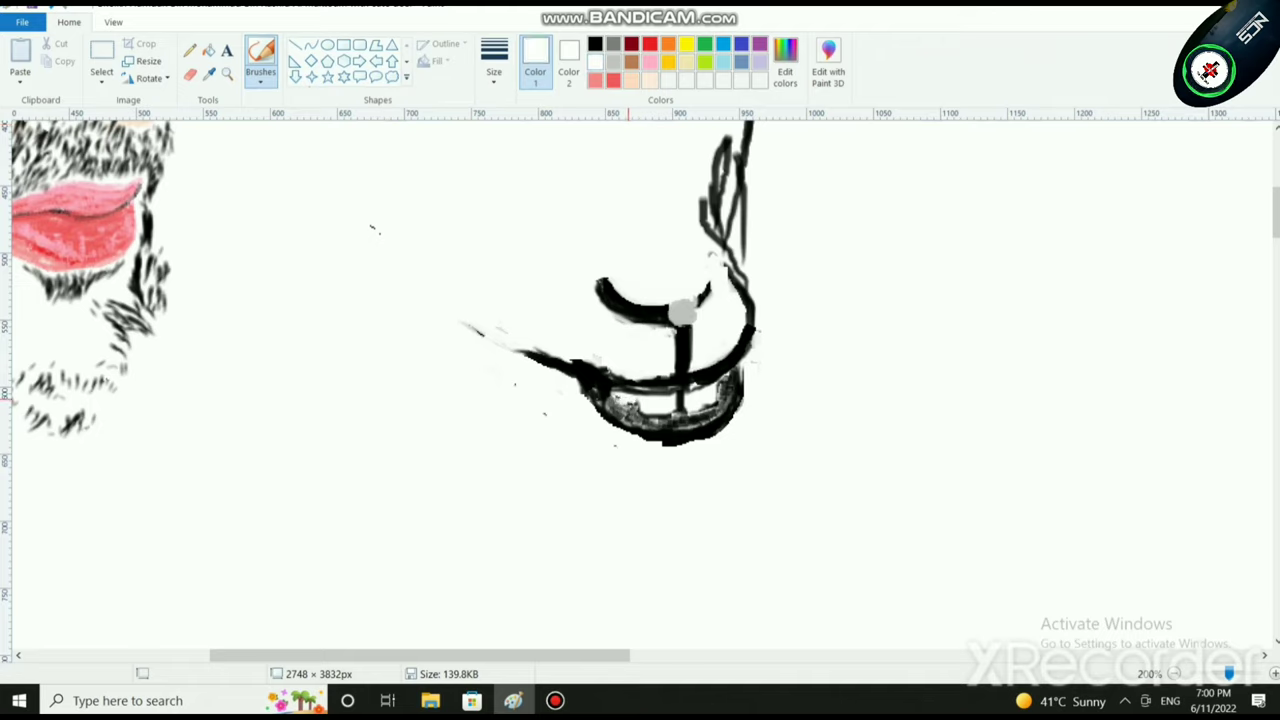
{"action": "left_click_drag", "start_coordinate": [614, 393], "coordinate": [622, 405]}
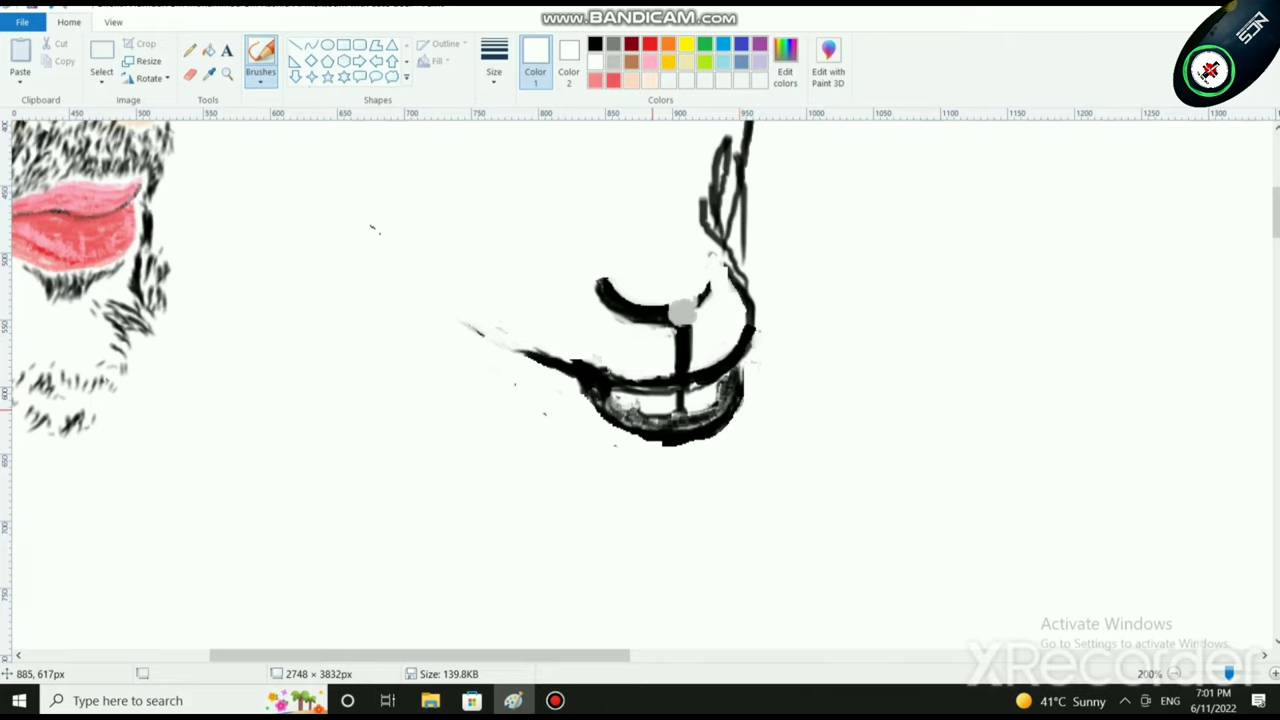
{"action": "left_click_drag", "start_coordinate": [679, 413], "coordinate": [652, 414]}
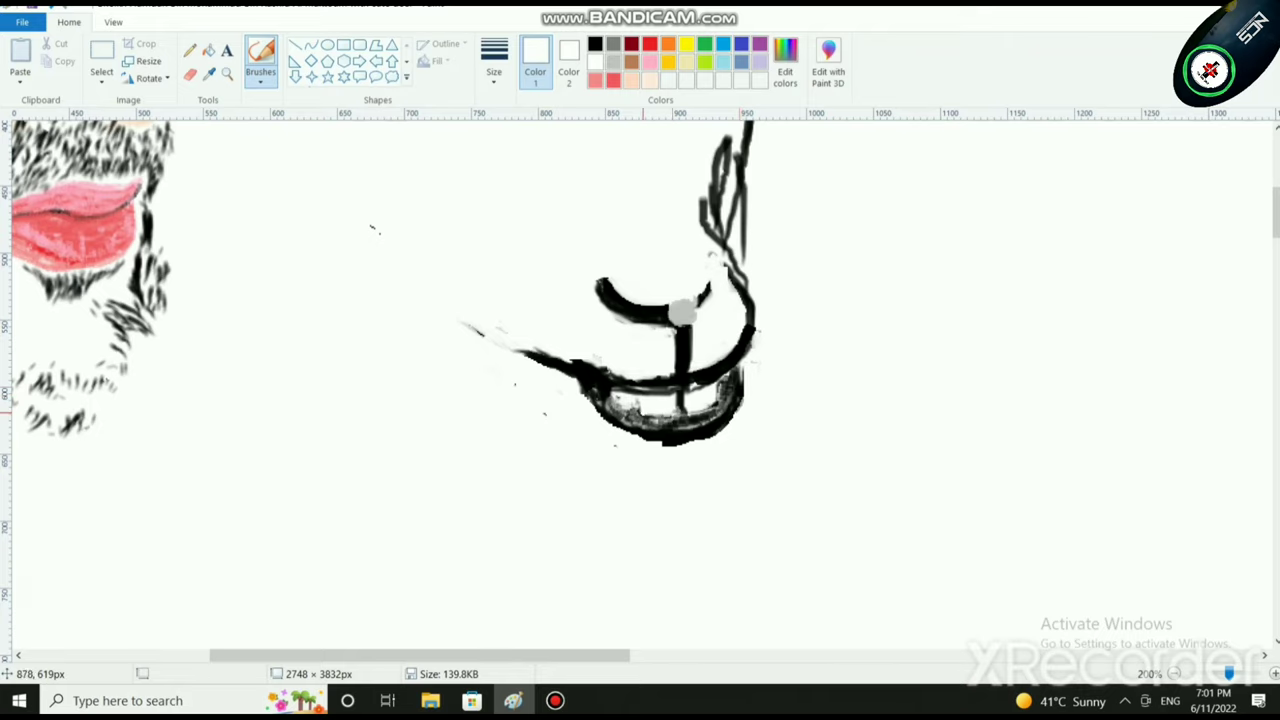
Step: Erase the crossing strokes between the profile's slanted line and the rounded tip with the largest eraser size
{"action": "scroll", "coordinate": [767, 439], "scroll_direction": "down", "scroll_amount": 1}
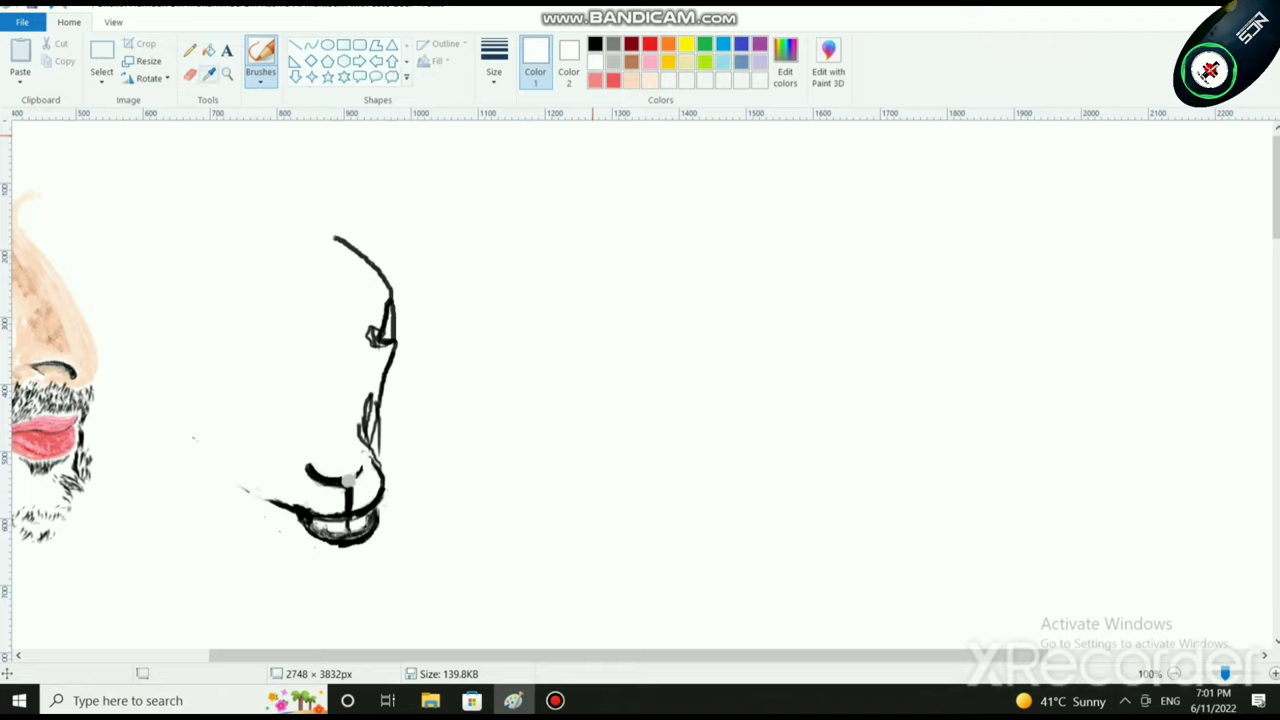
{"action": "left_click", "coordinate": [189, 74]}
{"action": "left_click", "coordinate": [494, 62]}
{"action": "left_click", "coordinate": [532, 208]}
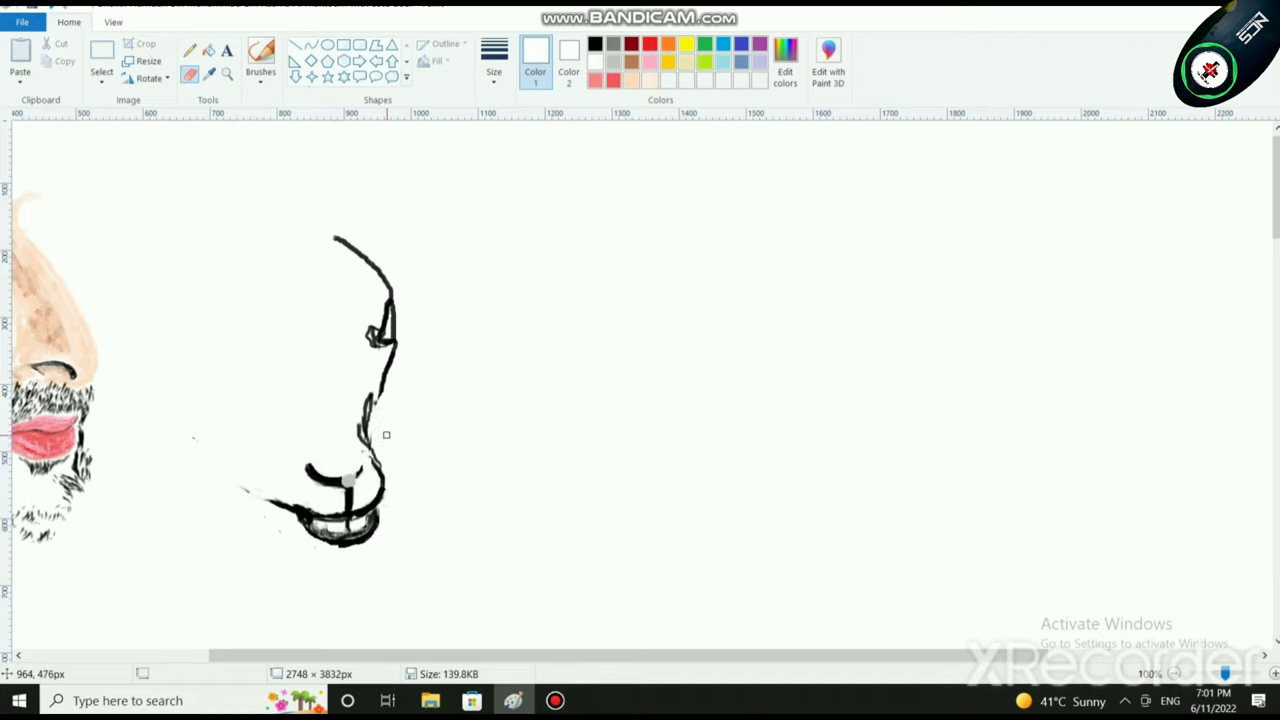
{"action": "mouse_move", "coordinate": [380, 470]}
{"action": "left_mouse_down"}
{"action": "mouse_move", "coordinate": [368, 388]}
{"action": "mouse_move", "coordinate": [364, 434]}
{"action": "left_mouse_up"}
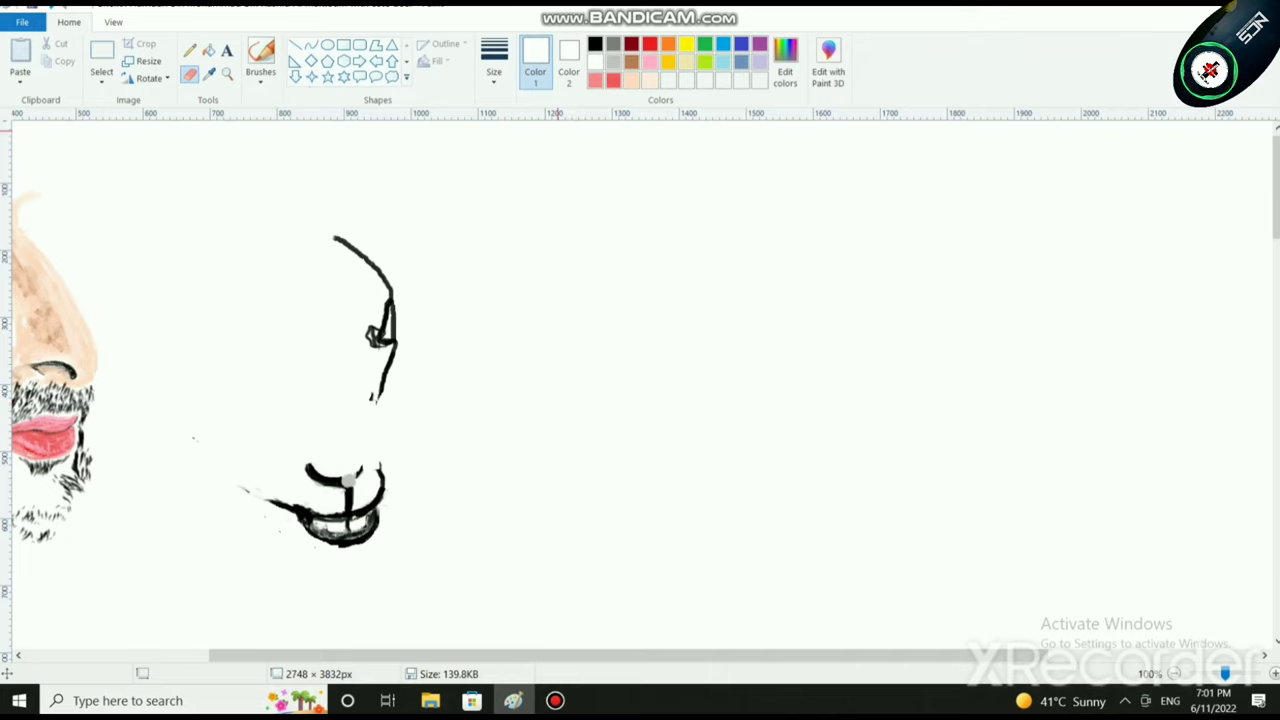
Step: Redraw a thin black line across the erased gap, joining the profile's slanted line to the rounded tip
{"action": "left_click", "coordinate": [260, 72]}
{"action": "left_click", "coordinate": [363, 140]}
{"action": "left_click", "coordinate": [595, 44]}
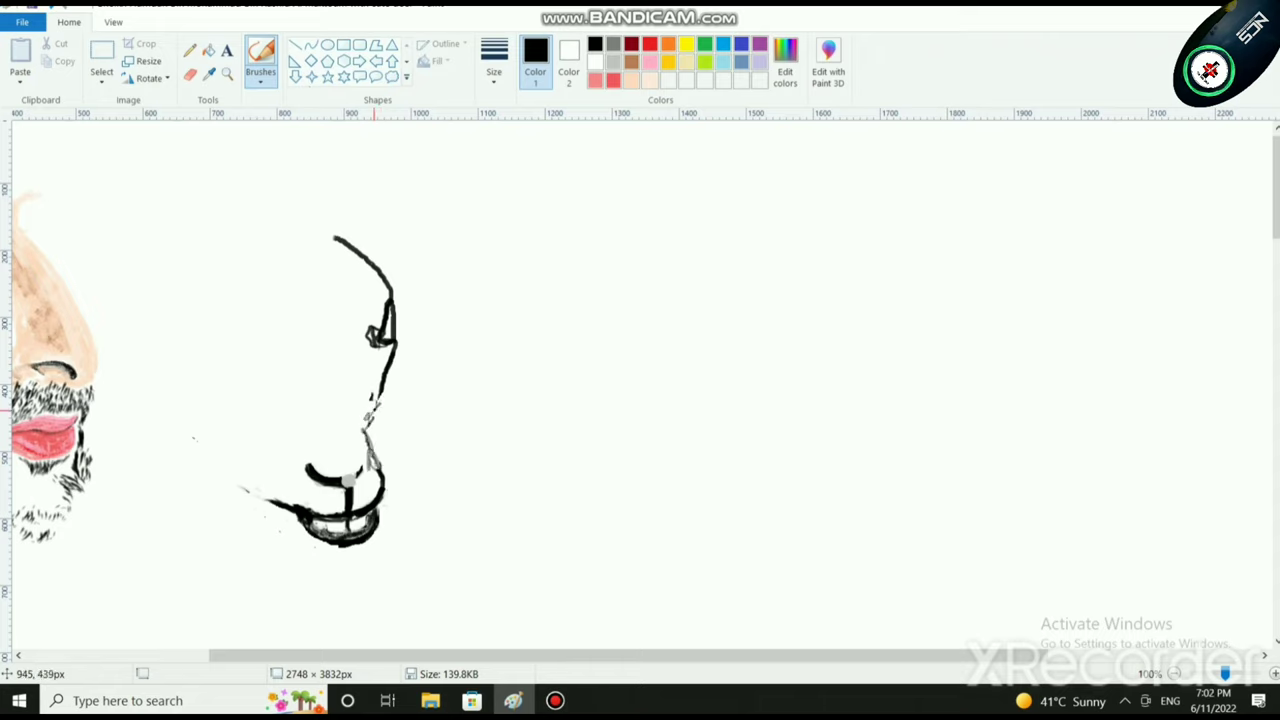
{"action": "left_click_drag", "start_coordinate": [375, 409], "coordinate": [376, 399]}
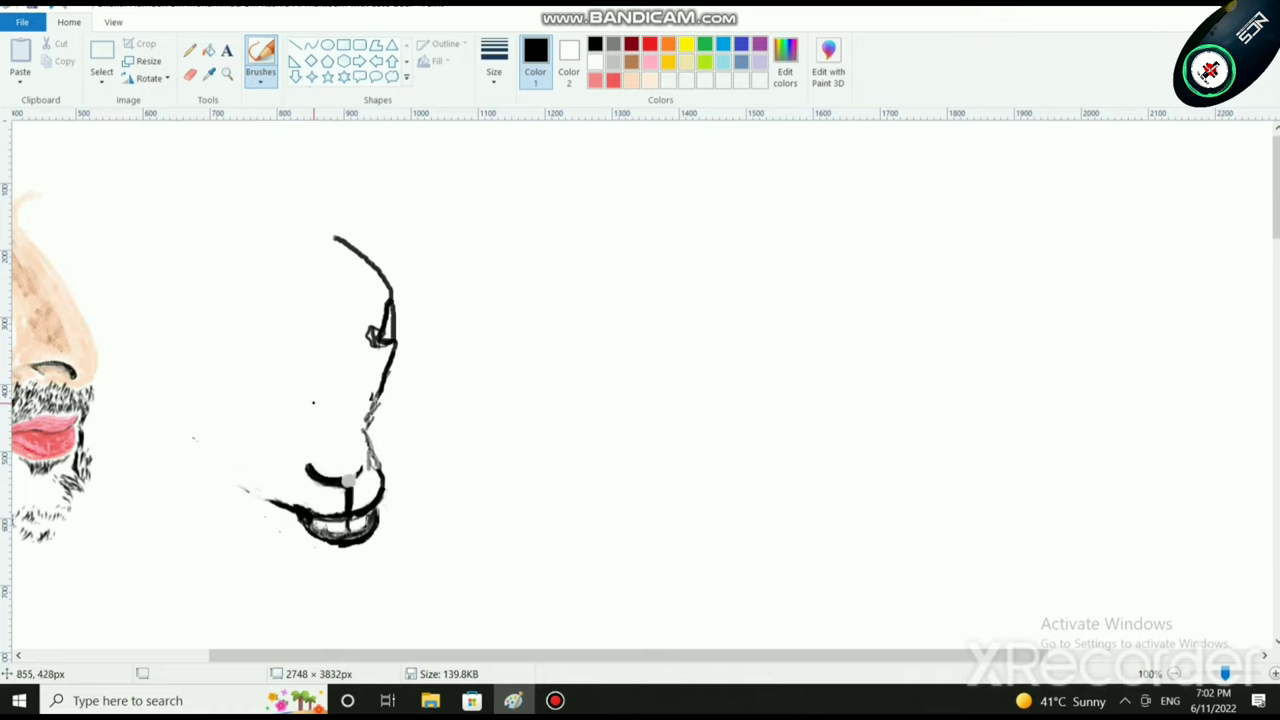
Step: Select the whole profile outline and scale the selection down to about 273 × 463 px
{"action": "left_click", "coordinate": [101, 80]}
{"action": "left_click", "coordinate": [140, 117]}
{"action": "mouse_move", "coordinate": [216, 187]}
{"action": "left_mouse_down"}
{"action": "mouse_move", "coordinate": [383, 511]}
{"action": "mouse_move", "coordinate": [432, 566]}
{"action": "mouse_move", "coordinate": [400, 497]}
{"action": "left_mouse_up"}
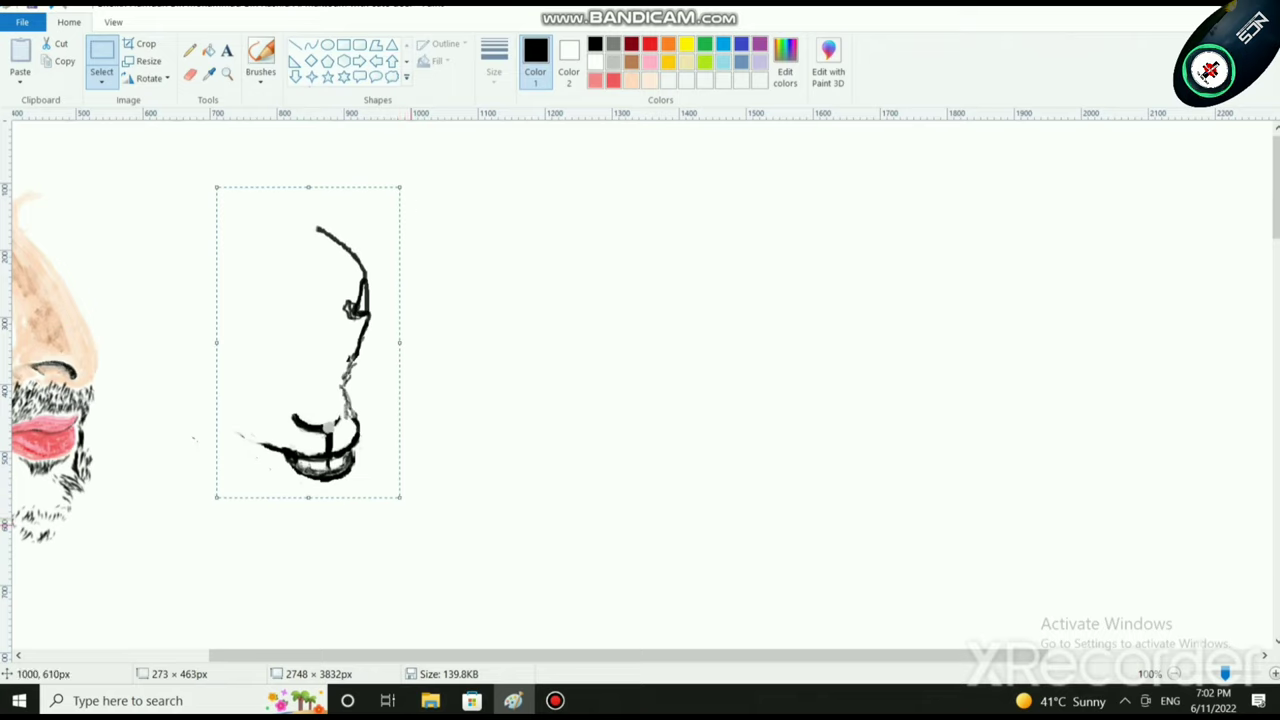
{"action": "left_click", "coordinate": [449, 449]}
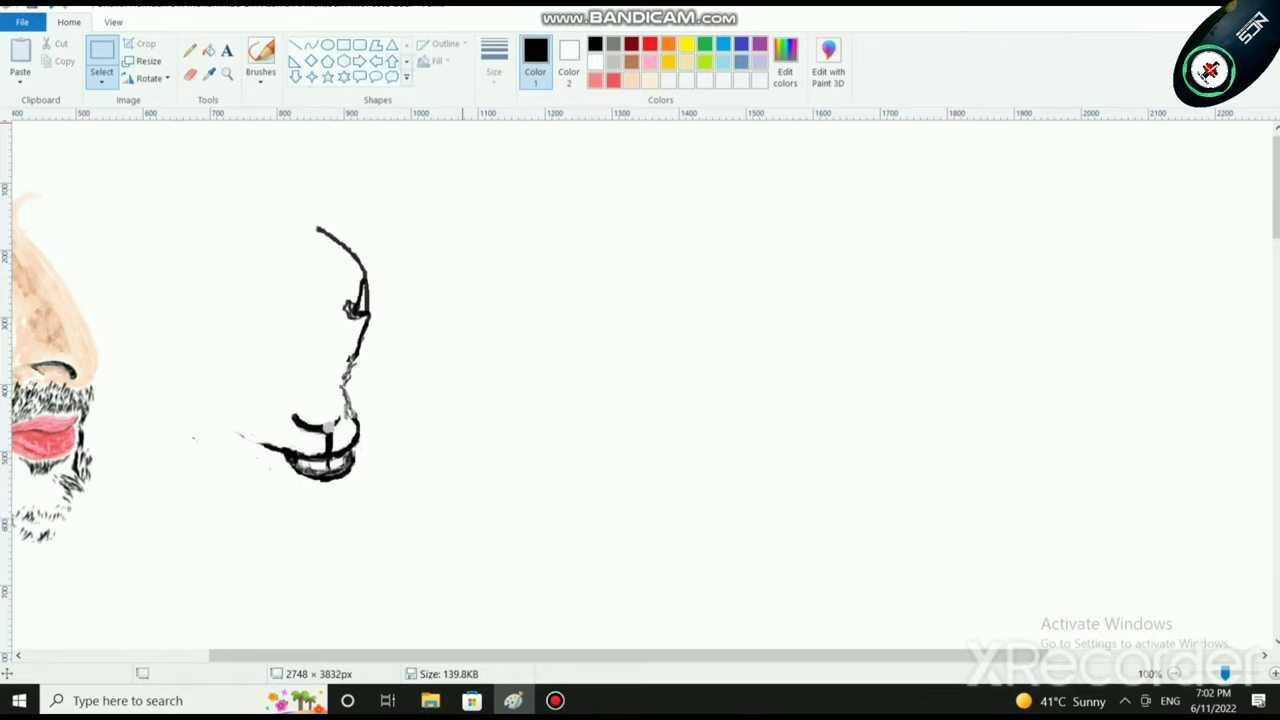
Step: Draw an almond-shaped eye with a heavy upper lid in the blank area left of the profile, using black at the largest brush size
{"action": "left_click", "coordinate": [261, 70]}
{"action": "left_click", "coordinate": [326, 408]}
{"action": "left_click", "coordinate": [282, 312]}
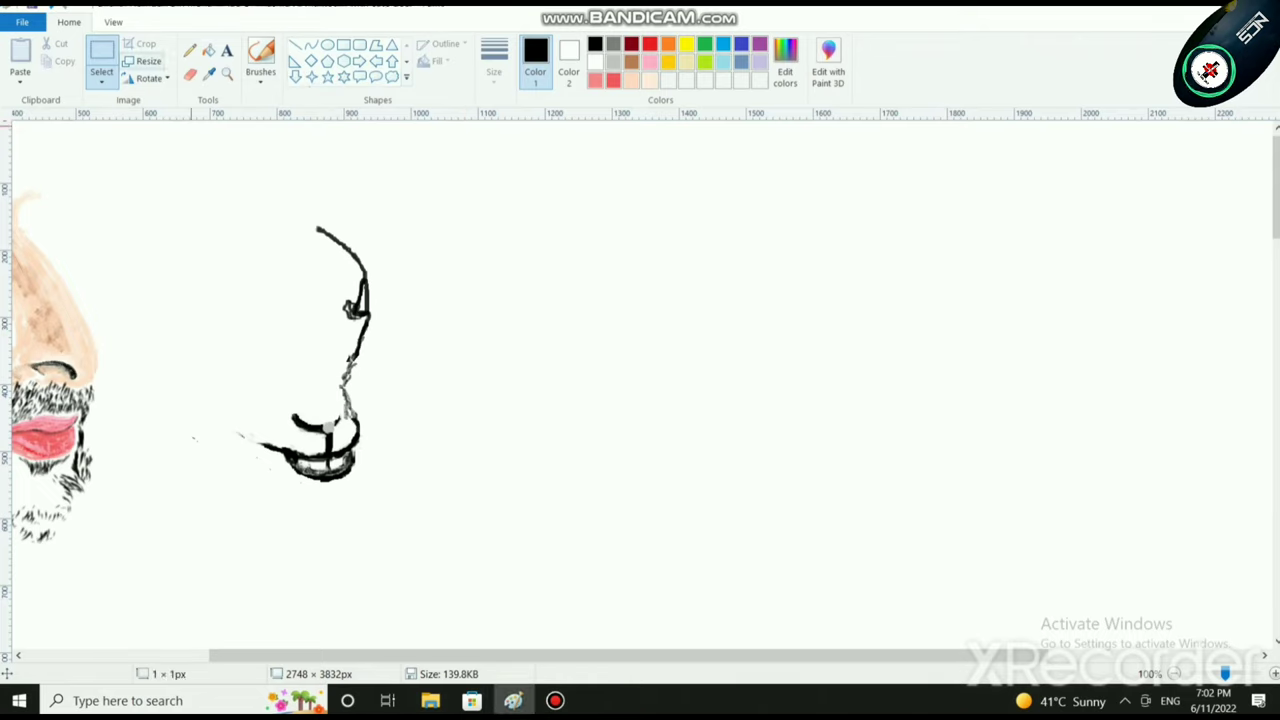
{"action": "left_click", "coordinate": [261, 72]}
{"action": "left_click", "coordinate": [362, 140]}
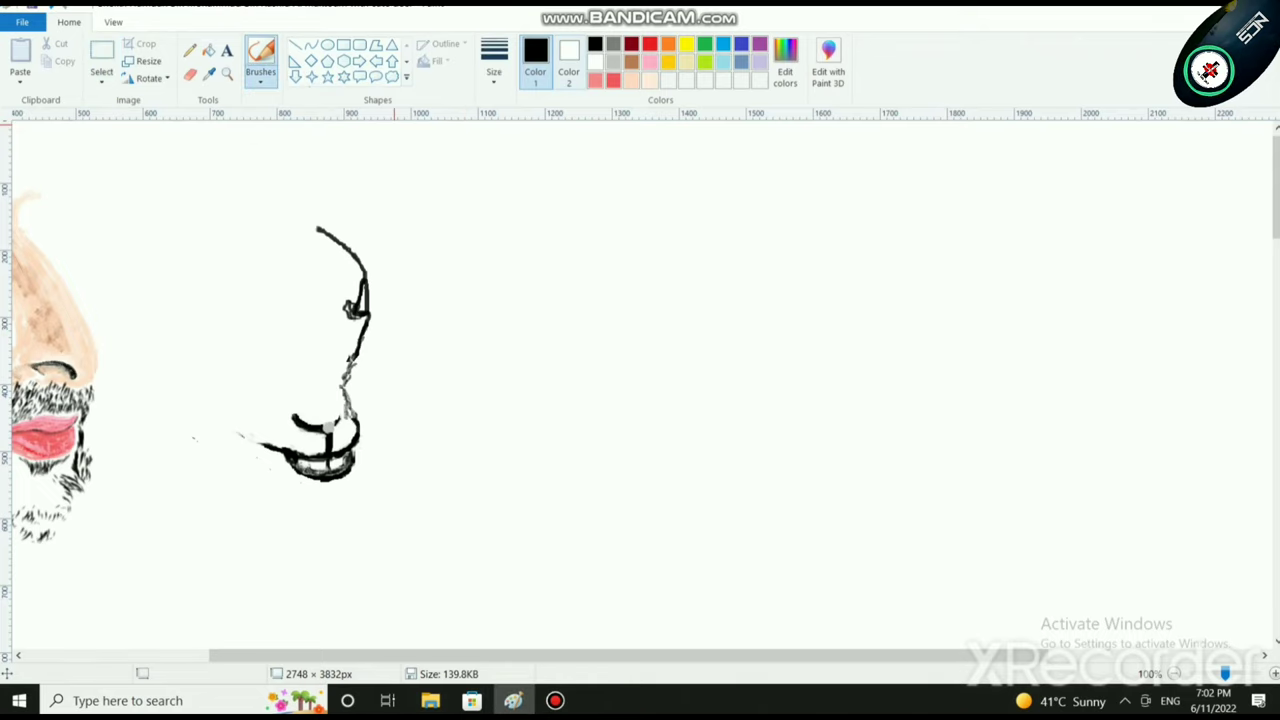
{"action": "left_click_drag", "start_coordinate": [212, 318], "coordinate": [243, 328]}
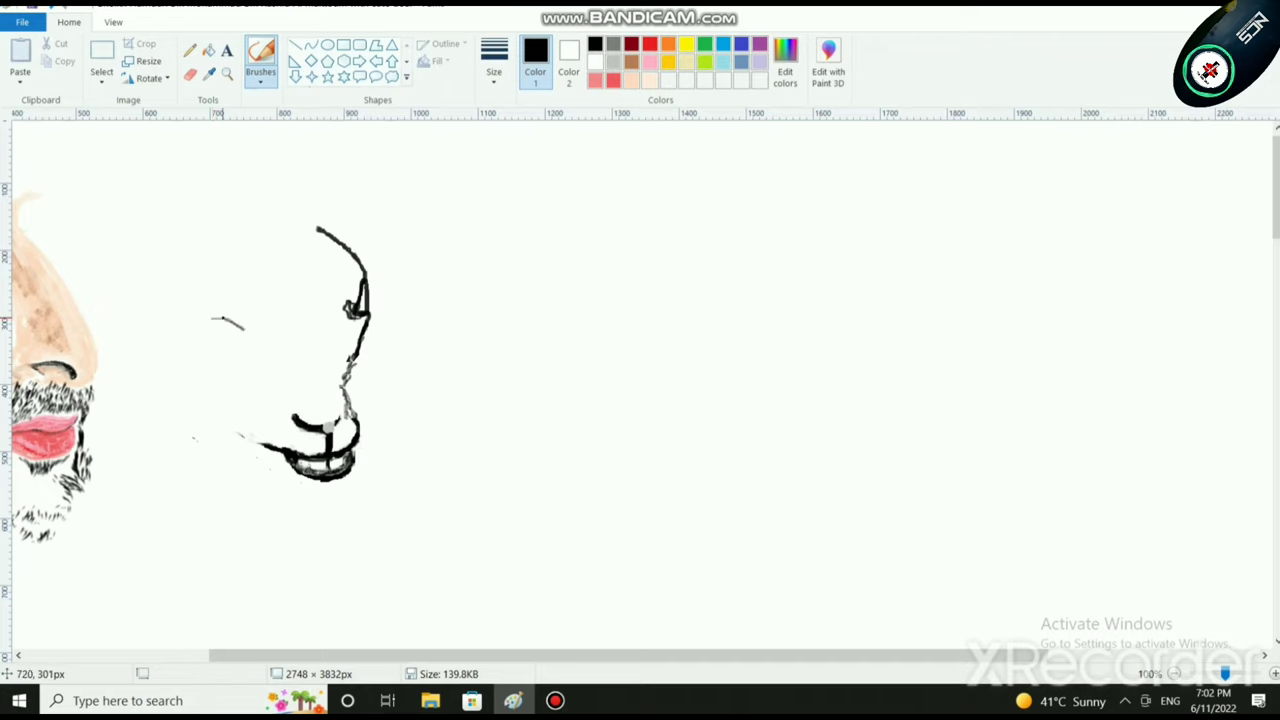
{"action": "left_click", "coordinate": [494, 60]}
{"action": "left_click", "coordinate": [535, 208]}
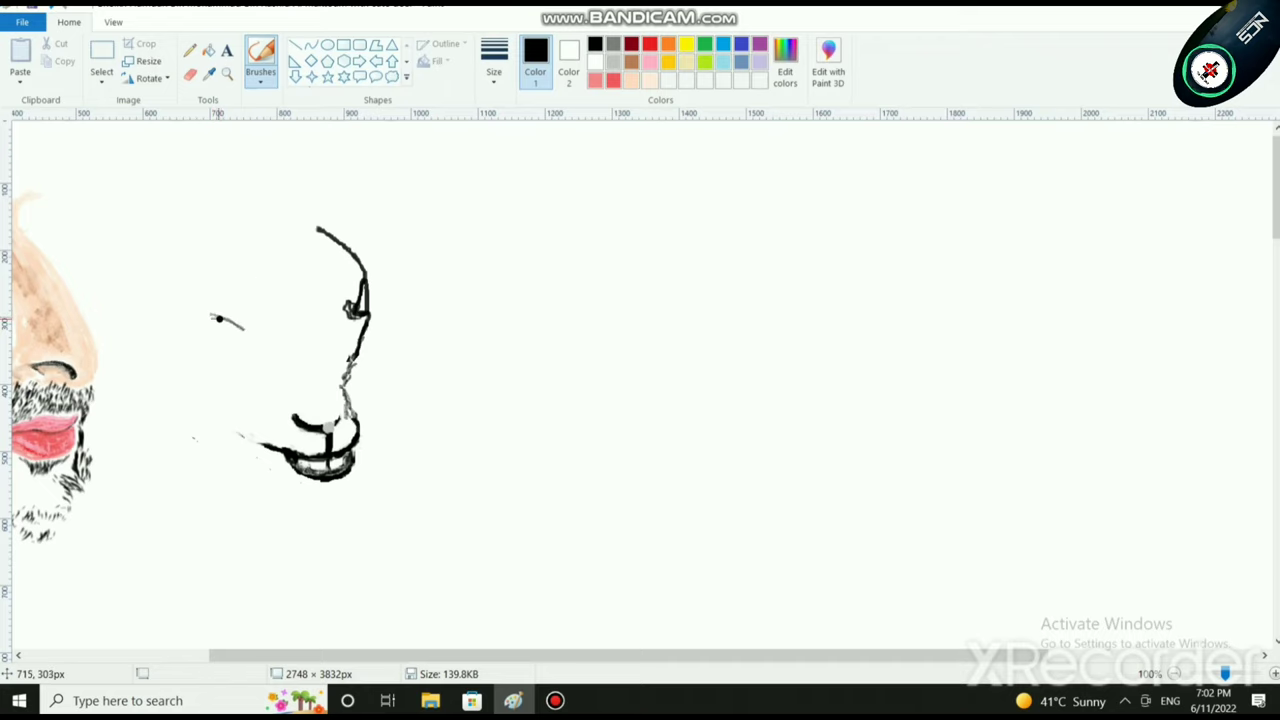
{"action": "mouse_move", "coordinate": [206, 314]}
{"action": "left_mouse_down"}
{"action": "mouse_move", "coordinate": [261, 352]}
{"action": "mouse_move", "coordinate": [208, 303]}
{"action": "mouse_move", "coordinate": [177, 303]}
{"action": "mouse_move", "coordinate": [225, 313]}
{"action": "mouse_move", "coordinate": [237, 330]}
{"action": "mouse_move", "coordinate": [212, 304]}
{"action": "mouse_move", "coordinate": [249, 329]}
{"action": "mouse_move", "coordinate": [216, 303]}
{"action": "mouse_move", "coordinate": [251, 337]}
{"action": "mouse_move", "coordinate": [179, 318]}
{"action": "left_mouse_up"}
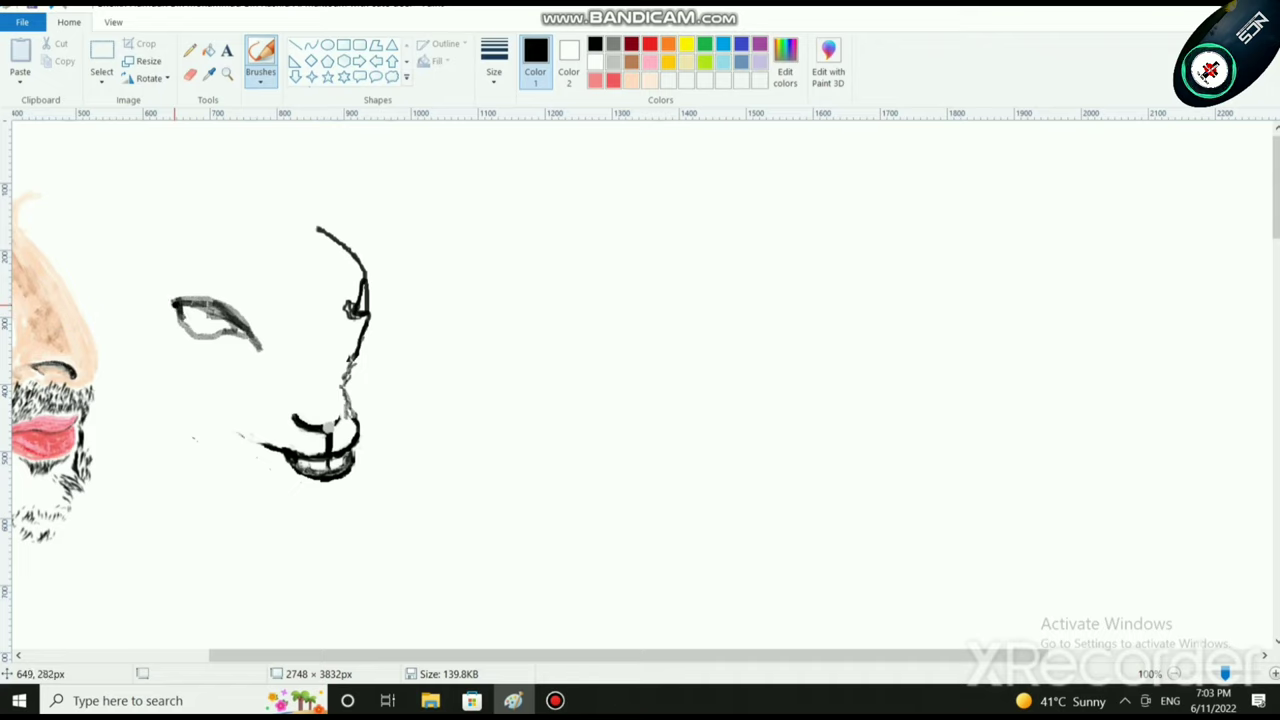
Step: Darken the outline of the large almond-shaped eye with black and soften its corners with white strokes
{"action": "mouse_move", "coordinate": [174, 307]}
{"action": "left_mouse_down"}
{"action": "mouse_move", "coordinate": [200, 338]}
{"action": "mouse_move", "coordinate": [233, 332]}
{"action": "left_mouse_up"}
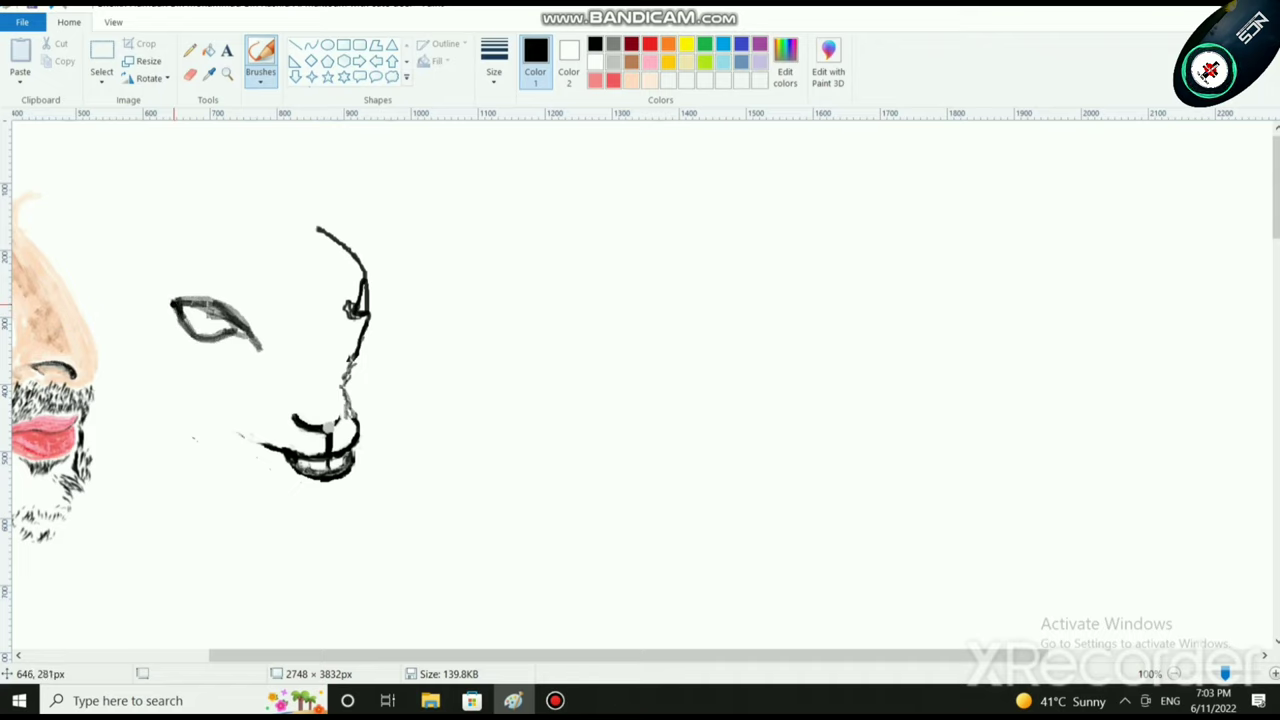
{"action": "mouse_move", "coordinate": [160, 307]}
{"action": "left_mouse_down"}
{"action": "mouse_move", "coordinate": [206, 310]}
{"action": "mouse_move", "coordinate": [200, 338]}
{"action": "mouse_move", "coordinate": [230, 334]}
{"action": "mouse_move", "coordinate": [203, 313]}
{"action": "mouse_move", "coordinate": [218, 314]}
{"action": "left_mouse_up"}
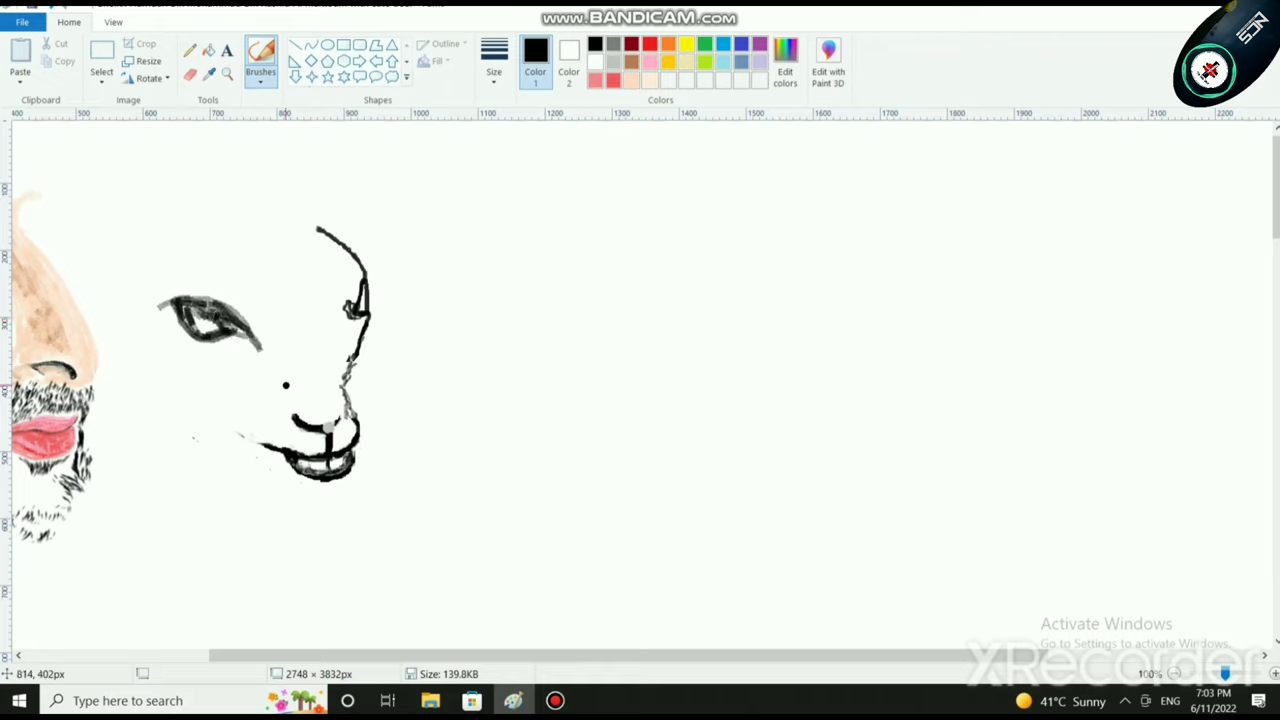
{"action": "left_click", "coordinate": [595, 62]}
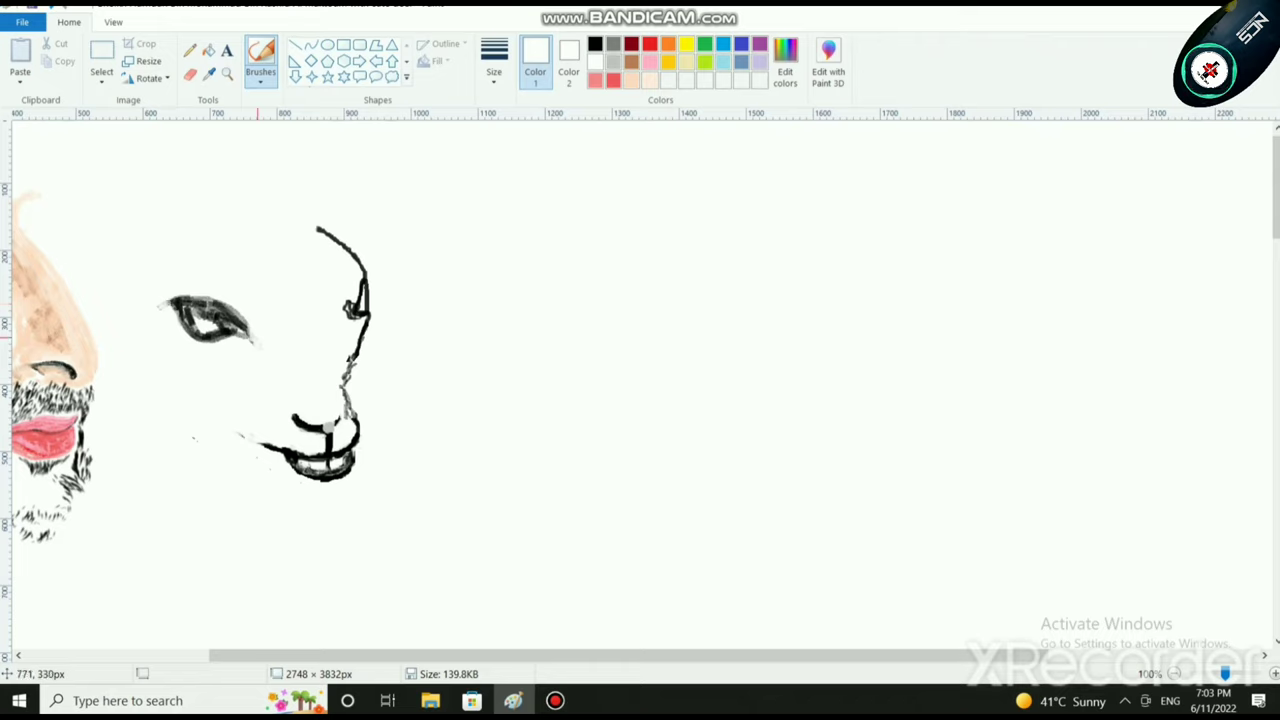
{"action": "left_click_drag", "start_coordinate": [262, 340], "coordinate": [218, 300]}
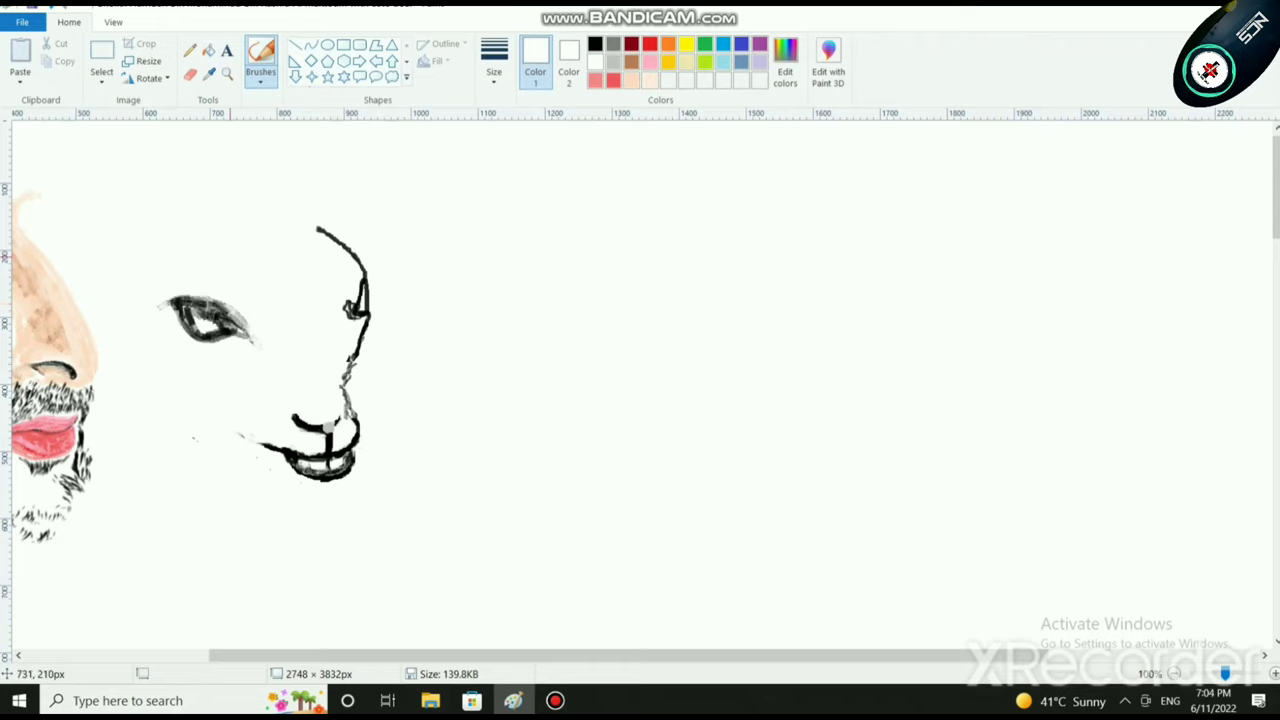
Step: Color the large eye's iris with turquoise and blue-gray, and shade over it in black
{"action": "left_click", "coordinate": [613, 43]}
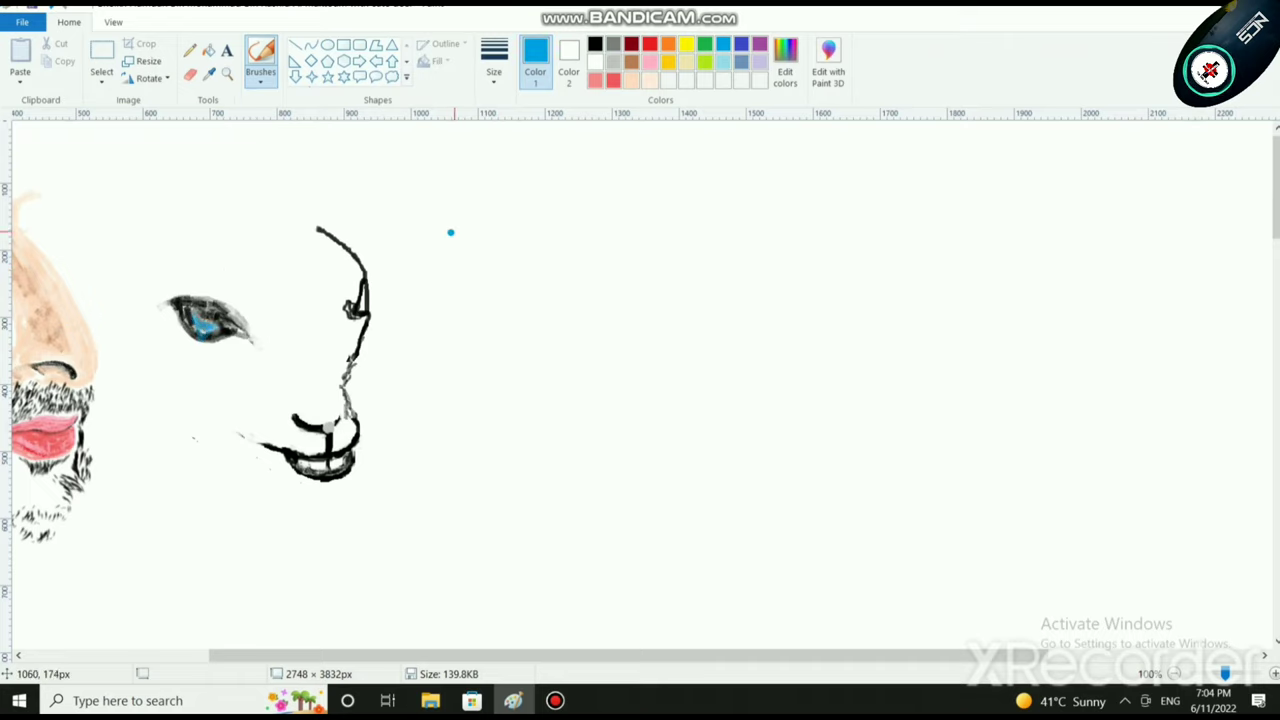
{"action": "left_click", "coordinate": [741, 61]}
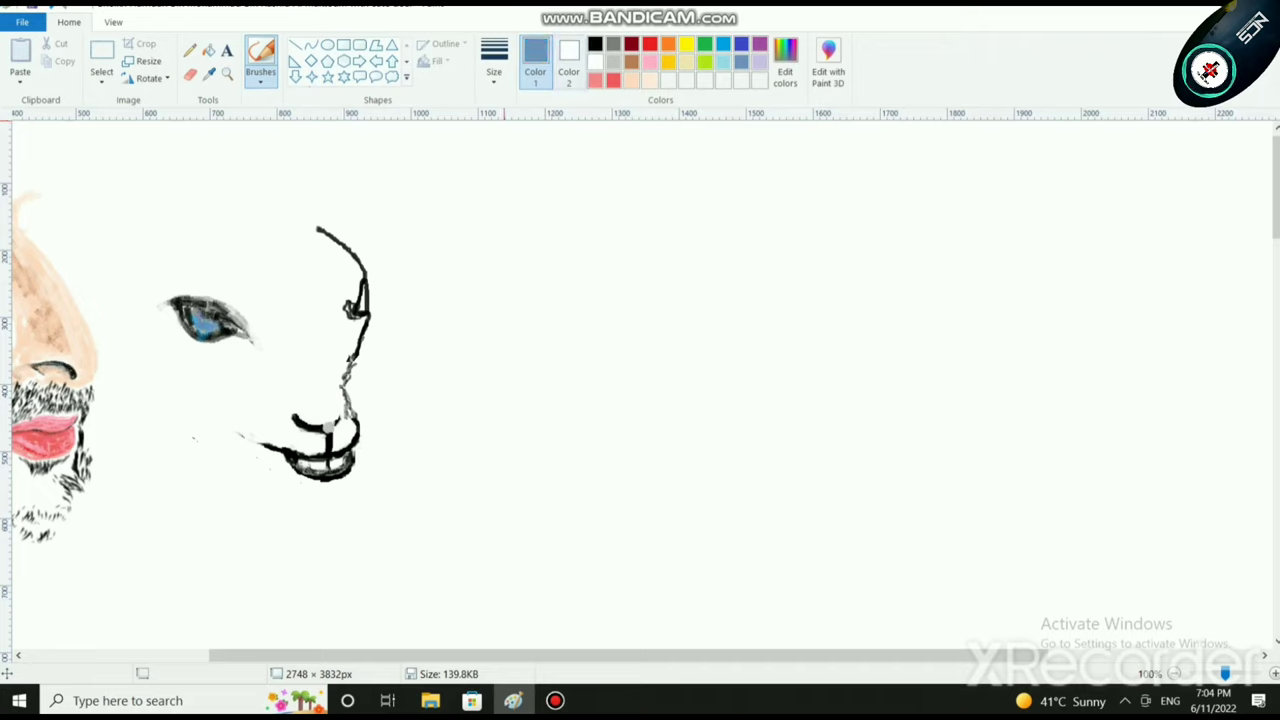
{"action": "left_click", "coordinate": [595, 44]}
{"action": "left_click_drag", "start_coordinate": [203, 320], "coordinate": [222, 331]}
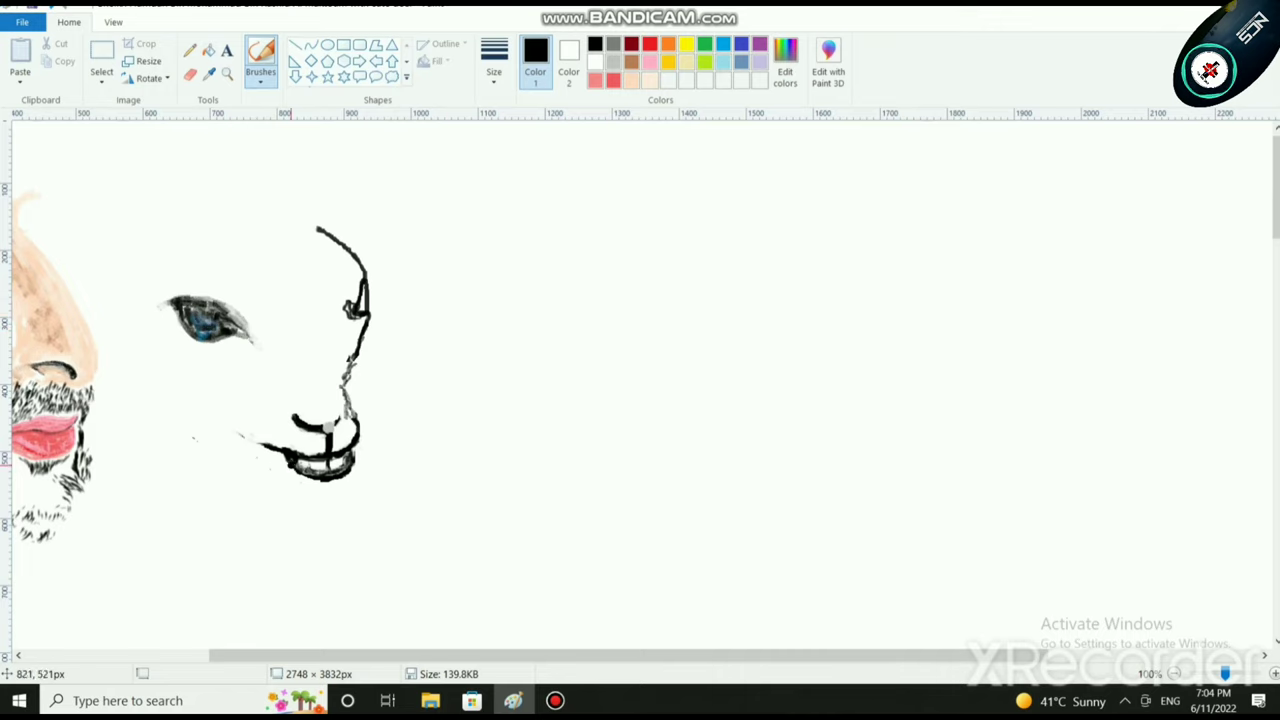
Step: Brush a light gray highlight over the center of the large eye's iris
{"action": "scroll", "coordinate": [342, 330], "scroll_direction": "up", "scroll_amount": 1}
{"action": "left_click", "coordinate": [724, 62]}
{"action": "mouse_move", "coordinate": [382, 516]}
{"action": "left_mouse_down"}
{"action": "mouse_move", "coordinate": [413, 525]}
{"action": "mouse_move", "coordinate": [406, 498]}
{"action": "mouse_move", "coordinate": [380, 507]}
{"action": "mouse_move", "coordinate": [395, 520]}
{"action": "mouse_move", "coordinate": [389, 535]}
{"action": "mouse_move", "coordinate": [398, 524]}
{"action": "mouse_move", "coordinate": [380, 527]}
{"action": "mouse_move", "coordinate": [438, 522]}
{"action": "mouse_move", "coordinate": [429, 538]}
{"action": "mouse_move", "coordinate": [370, 508]}
{"action": "left_mouse_up"}
{"action": "scroll", "coordinate": [432, 515], "scroll_direction": "down", "scroll_amount": 1}
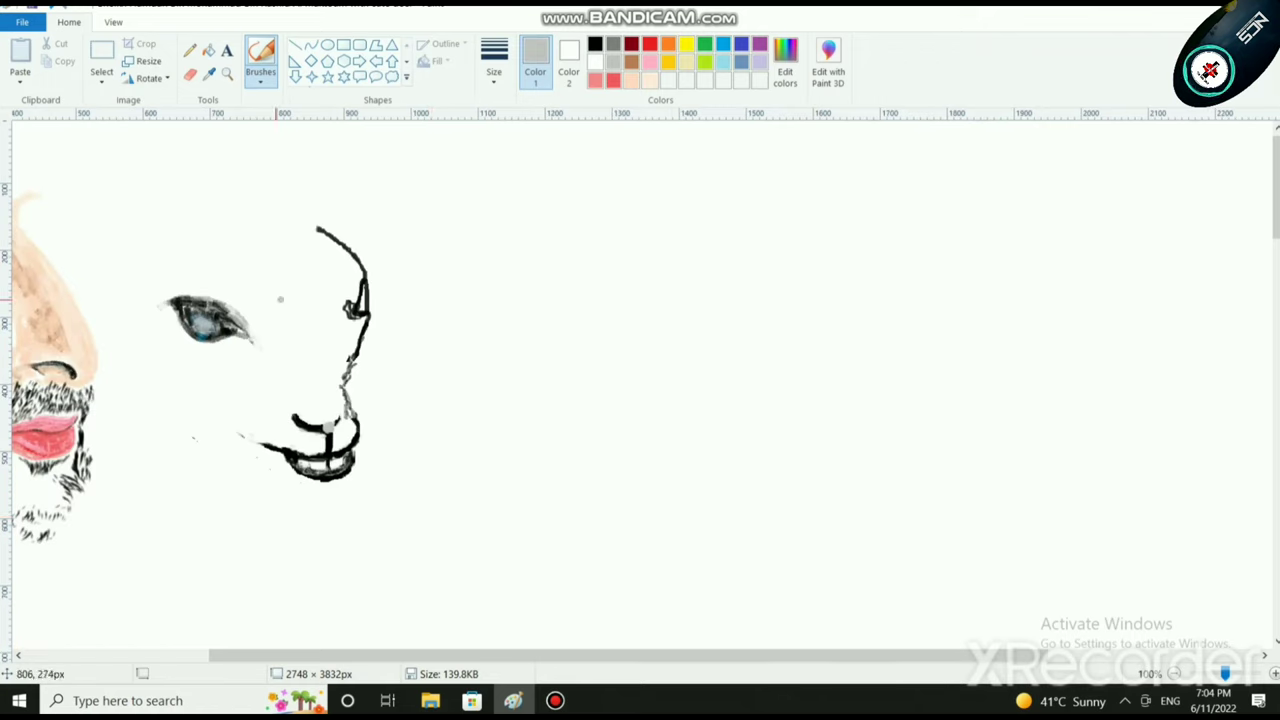
Step: Thicken the large eye's upper lid with a smooth black stroke running out to both corners
{"action": "left_click", "coordinate": [595, 43]}
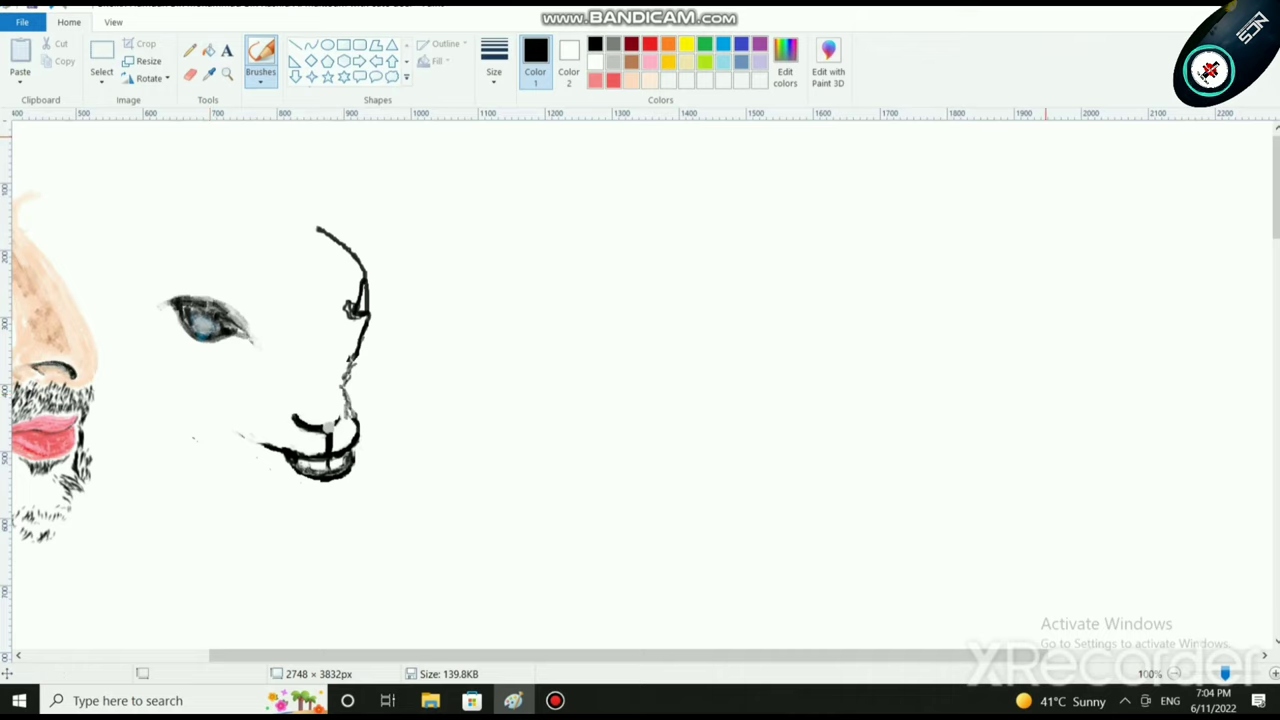
{"action": "scroll", "coordinate": [240, 436], "scroll_direction": "up", "scroll_amount": 1, "text": "ctrl"}
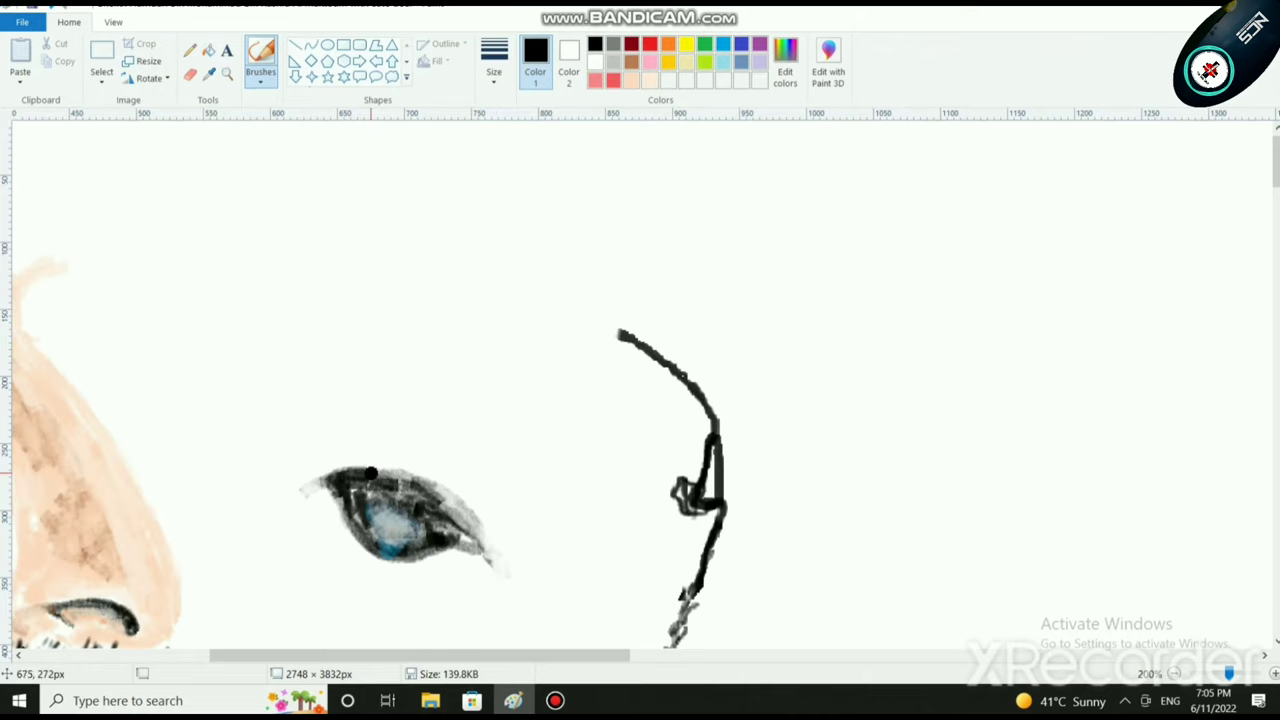
{"action": "mouse_move", "coordinate": [445, 500]}
{"action": "left_mouse_down"}
{"action": "mouse_move", "coordinate": [400, 475]}
{"action": "mouse_move", "coordinate": [329, 477]}
{"action": "mouse_move", "coordinate": [384, 473]}
{"action": "mouse_move", "coordinate": [366, 470]}
{"action": "mouse_move", "coordinate": [313, 485]}
{"action": "mouse_move", "coordinate": [390, 470]}
{"action": "mouse_move", "coordinate": [316, 478]}
{"action": "mouse_move", "coordinate": [368, 461]}
{"action": "mouse_move", "coordinate": [448, 492]}
{"action": "mouse_move", "coordinate": [405, 469]}
{"action": "mouse_move", "coordinate": [435, 482]}
{"action": "mouse_move", "coordinate": [455, 506]}
{"action": "mouse_move", "coordinate": [382, 466]}
{"action": "mouse_move", "coordinate": [420, 473]}
{"action": "mouse_move", "coordinate": [350, 463]}
{"action": "mouse_move", "coordinate": [459, 522]}
{"action": "mouse_move", "coordinate": [453, 501]}
{"action": "mouse_move", "coordinate": [486, 546]}
{"action": "mouse_move", "coordinate": [460, 512]}
{"action": "mouse_move", "coordinate": [480, 545]}
{"action": "mouse_move", "coordinate": [447, 526]}
{"action": "left_mouse_up"}
{"action": "scroll", "coordinate": [484, 549], "scroll_direction": "down", "scroll_amount": 1, "text": "ctrl"}
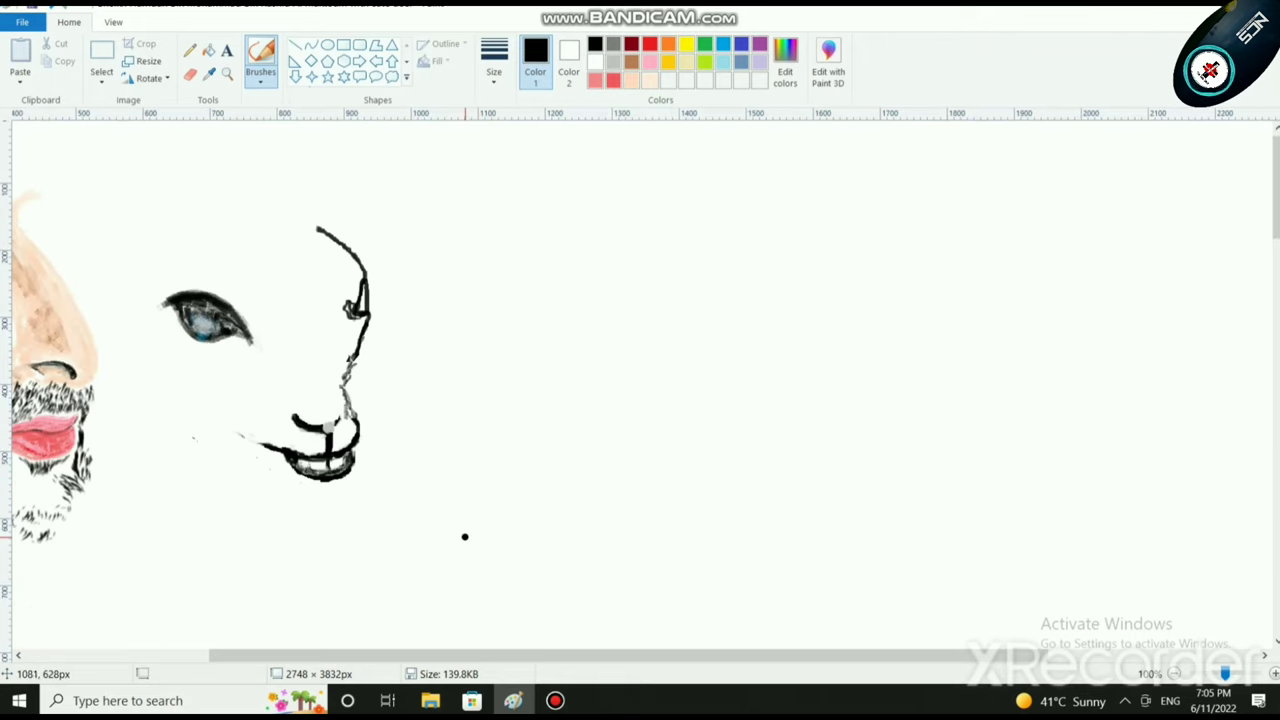
Step: Extend the profile's mouth line toward the cheek in black and thin its edges with white
{"action": "mouse_move", "coordinate": [274, 449]}
{"action": "left_mouse_down"}
{"action": "mouse_move", "coordinate": [248, 447]}
{"action": "mouse_move", "coordinate": [272, 448]}
{"action": "mouse_move", "coordinate": [260, 448]}
{"action": "left_mouse_up"}
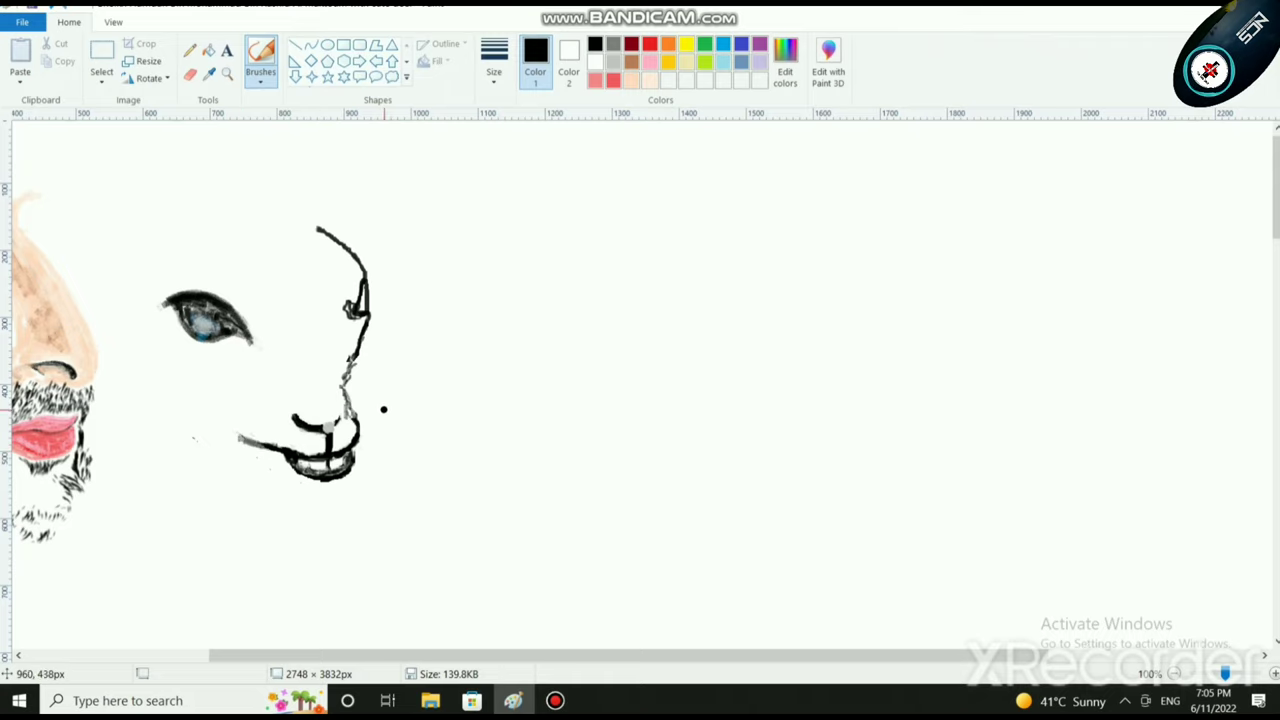
{"action": "scroll", "coordinate": [386, 505], "scroll_direction": "up", "scroll_amount": 1, "text": "ctrl"}
{"action": "scroll", "coordinate": [419, 507], "scroll_direction": "down", "scroll_amount": 3}
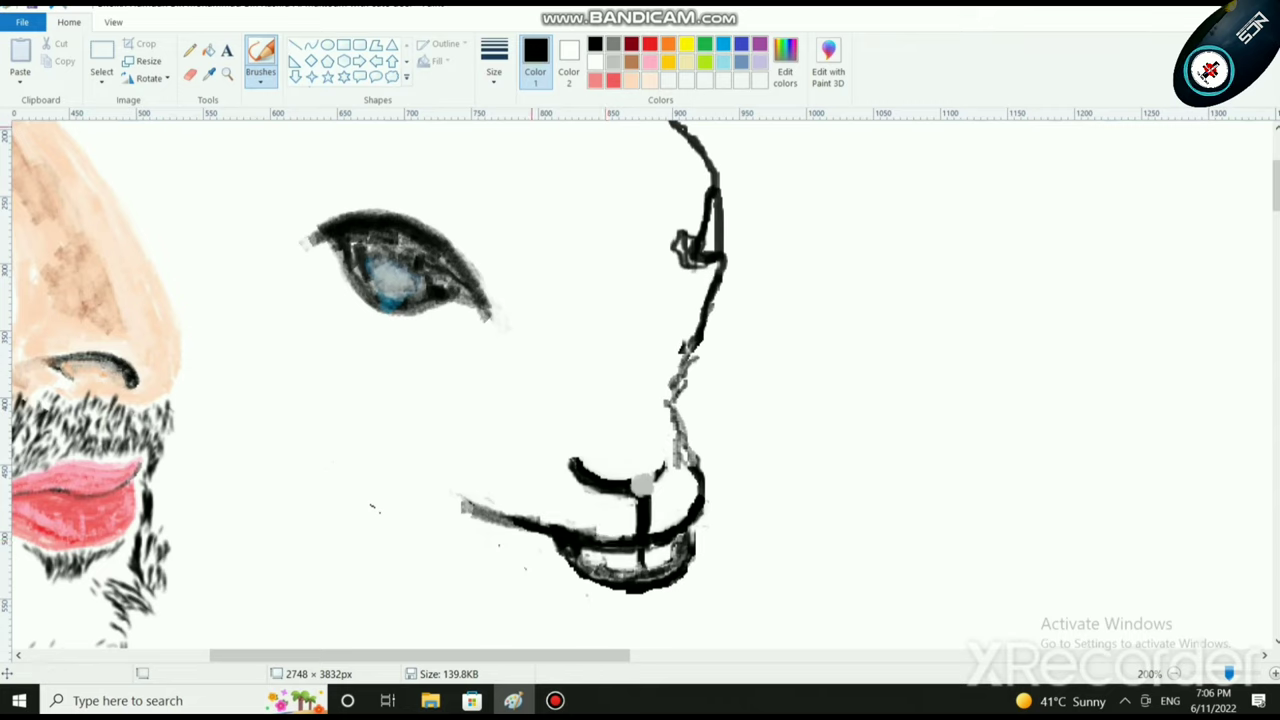
{"action": "left_click", "coordinate": [595, 62]}
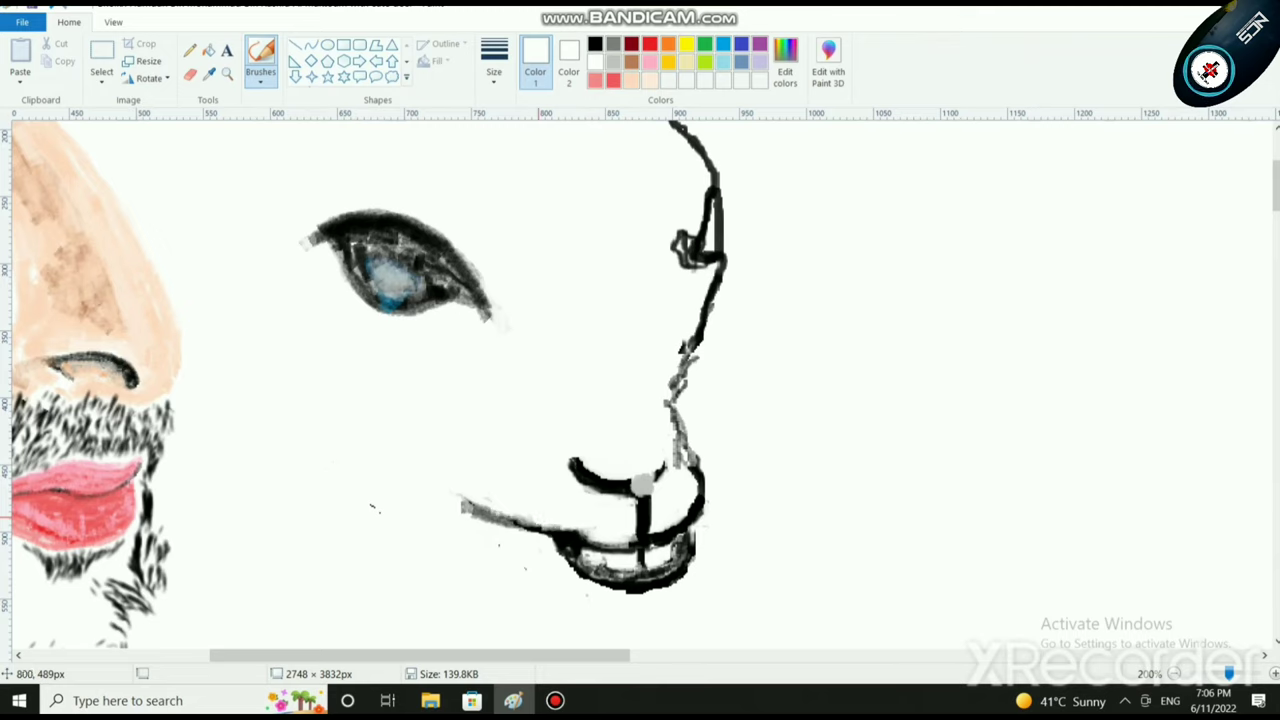
Step: Paint the lower lip below the teeth in light gray and trim its outer end with white
{"action": "left_click", "coordinate": [613, 61]}
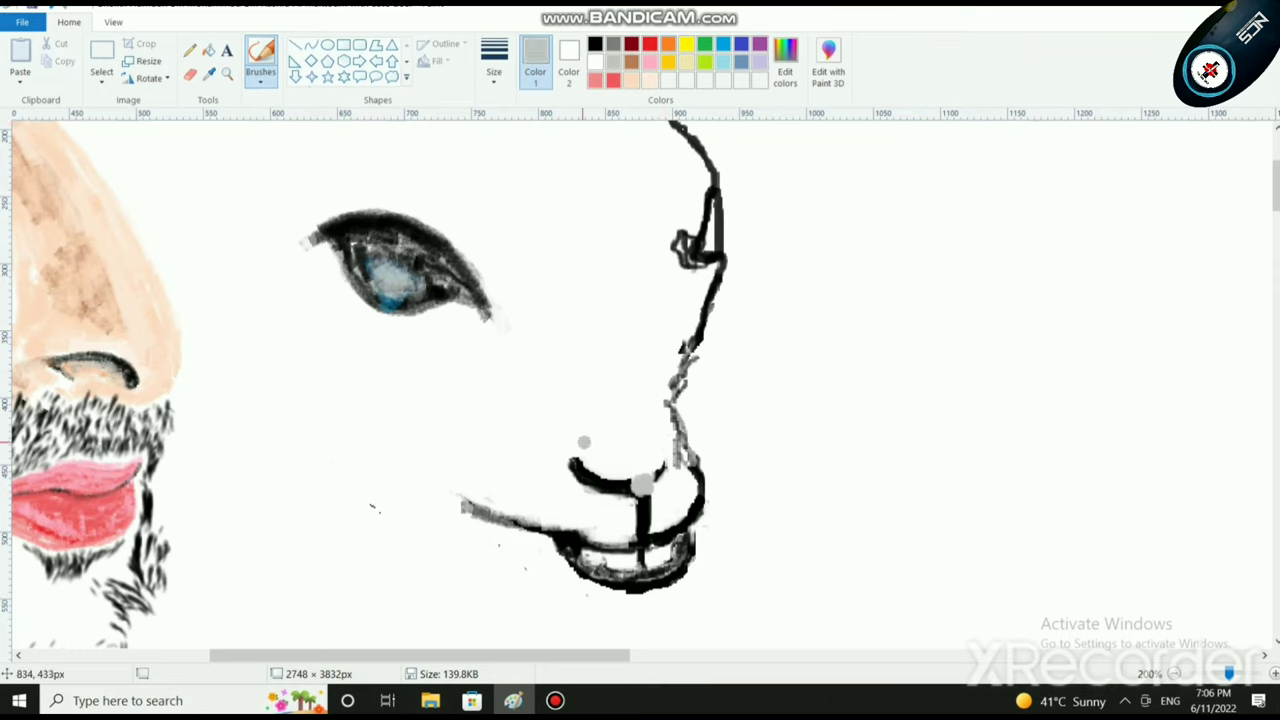
{"action": "mouse_move", "coordinate": [528, 537]}
{"action": "left_mouse_down"}
{"action": "mouse_move", "coordinate": [573, 574]}
{"action": "mouse_move", "coordinate": [530, 536]}
{"action": "mouse_move", "coordinate": [599, 576]}
{"action": "mouse_move", "coordinate": [586, 585]}
{"action": "mouse_move", "coordinate": [628, 588]}
{"action": "mouse_move", "coordinate": [602, 581]}
{"action": "mouse_move", "coordinate": [656, 580]}
{"action": "mouse_move", "coordinate": [687, 540]}
{"action": "mouse_move", "coordinate": [649, 584]}
{"action": "mouse_move", "coordinate": [678, 529]}
{"action": "mouse_move", "coordinate": [684, 539]}
{"action": "mouse_move", "coordinate": [619, 591]}
{"action": "mouse_move", "coordinate": [591, 586]}
{"action": "mouse_move", "coordinate": [684, 539]}
{"action": "mouse_move", "coordinate": [652, 574]}
{"action": "left_mouse_up"}
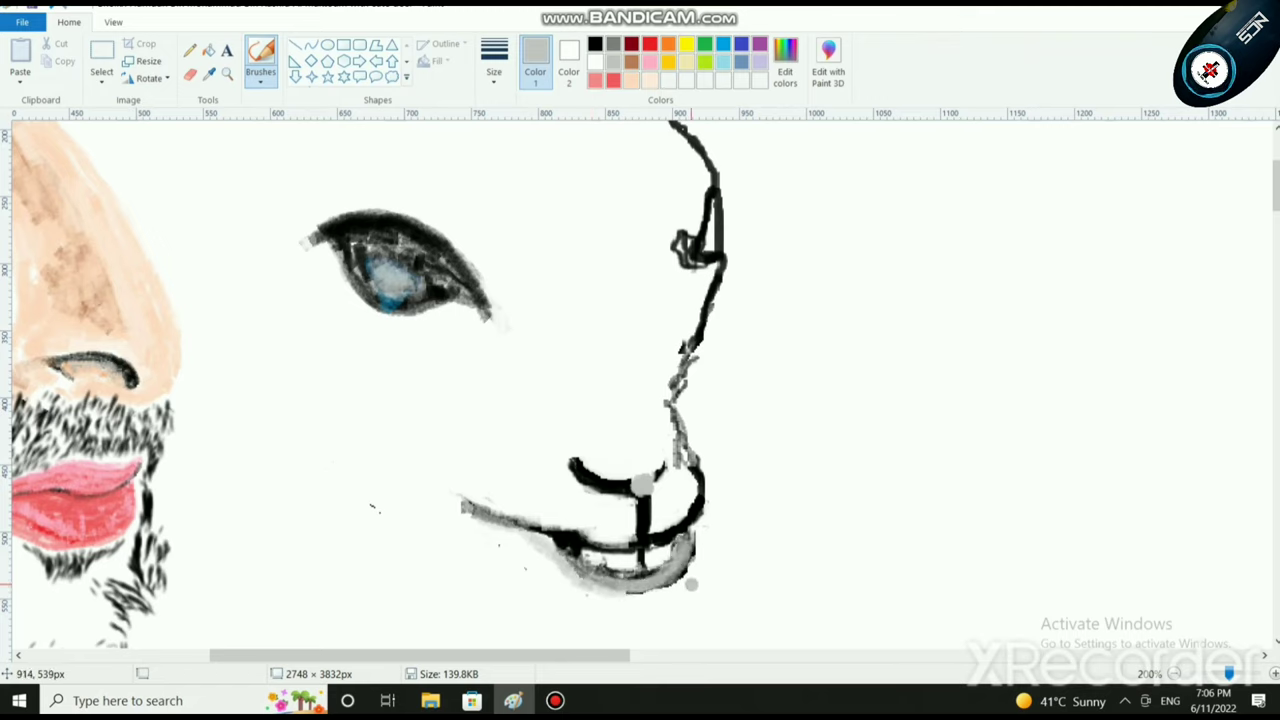
{"action": "left_click", "coordinate": [595, 62]}
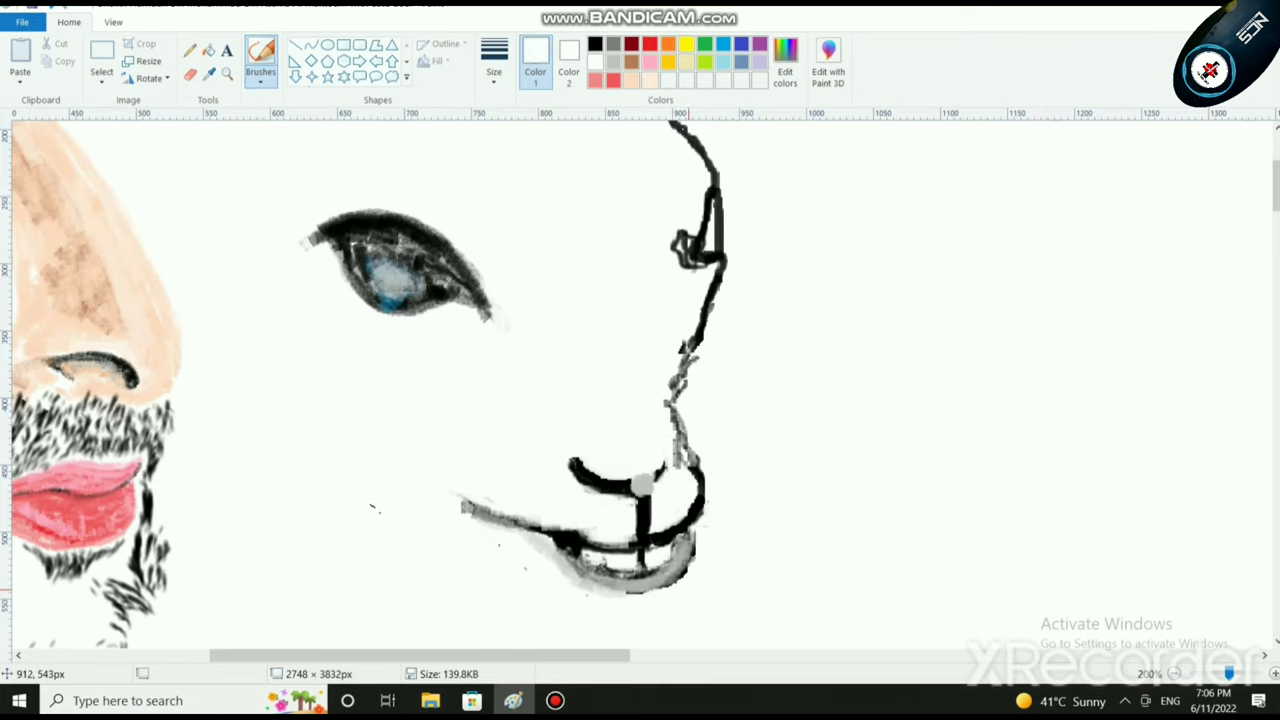
{"action": "mouse_move", "coordinate": [686, 570]}
{"action": "left_mouse_down"}
{"action": "mouse_move", "coordinate": [691, 531]}
{"action": "mouse_move", "coordinate": [679, 587]}
{"action": "left_mouse_up"}
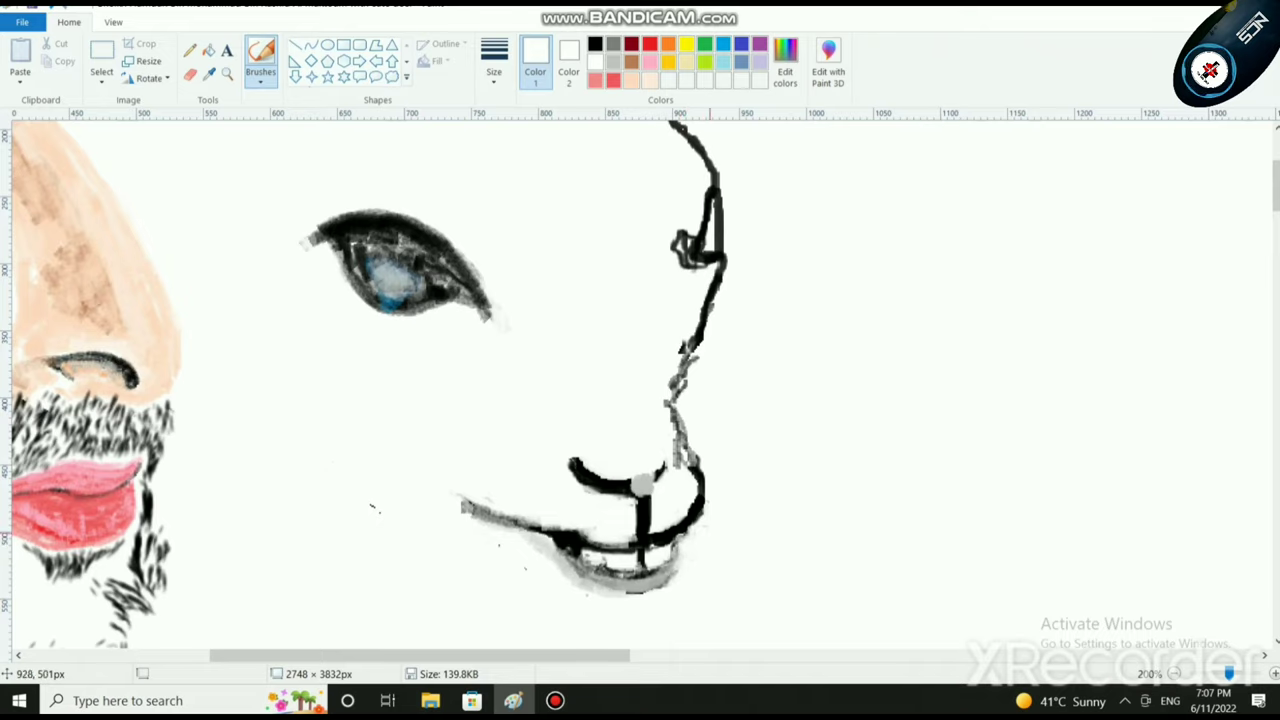
Step: Paint a forked brown line down the profile's nose bridge and layer short brown cross strokes above the nose tip
{"action": "scroll", "coordinate": [693, 586], "scroll_direction": "down", "scroll_amount": 1}
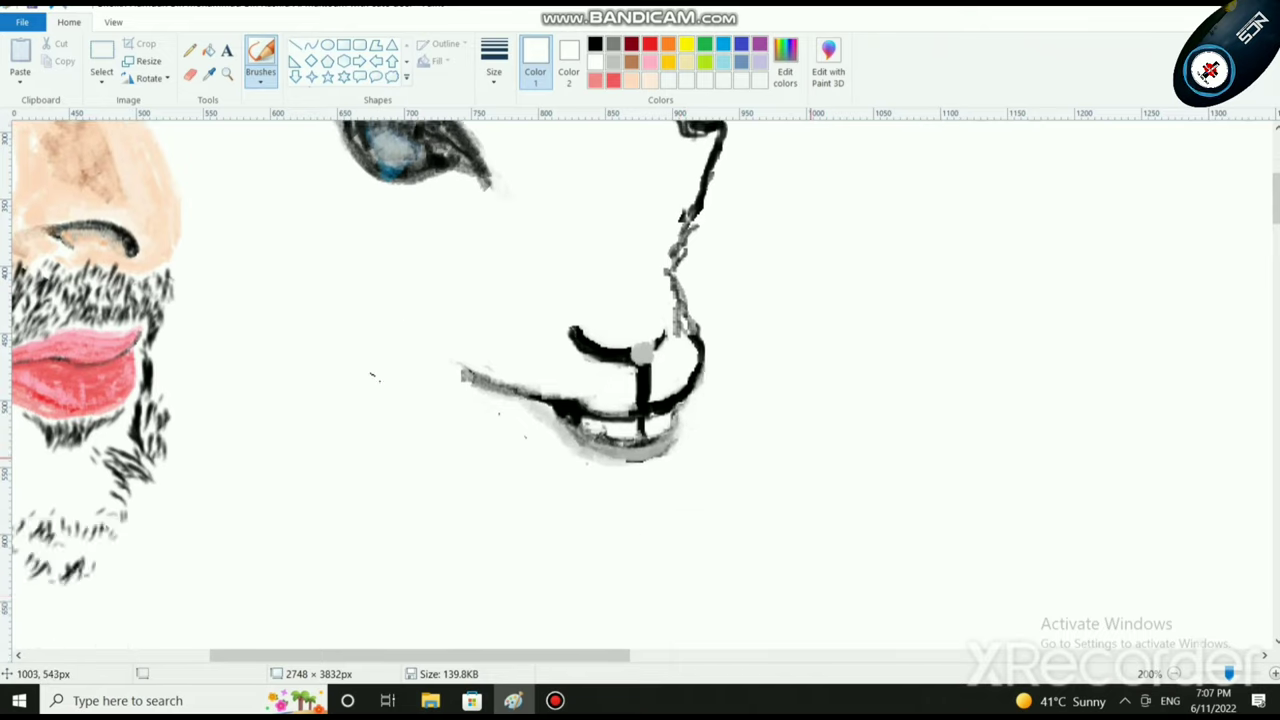
{"action": "scroll", "coordinate": [693, 586], "scroll_direction": "down", "scroll_amount": 1}
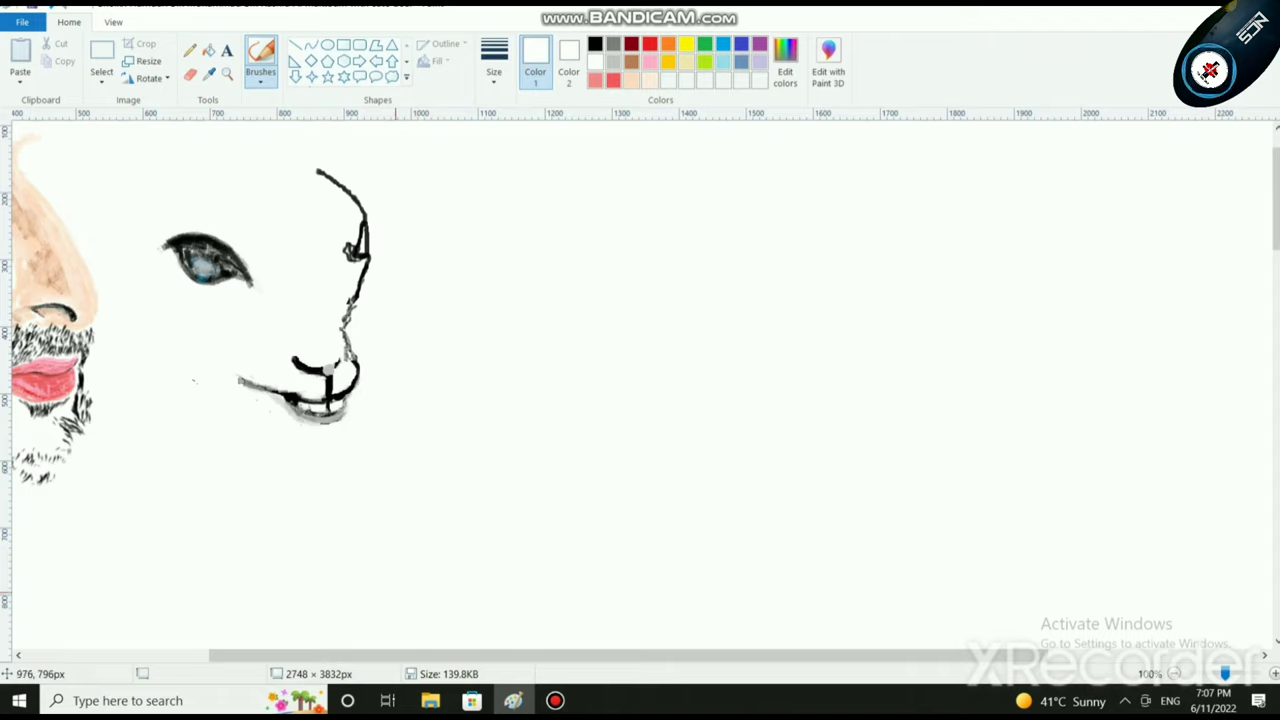
{"action": "scroll", "coordinate": [640, 380], "scroll_direction": "up", "scroll_amount": 1}
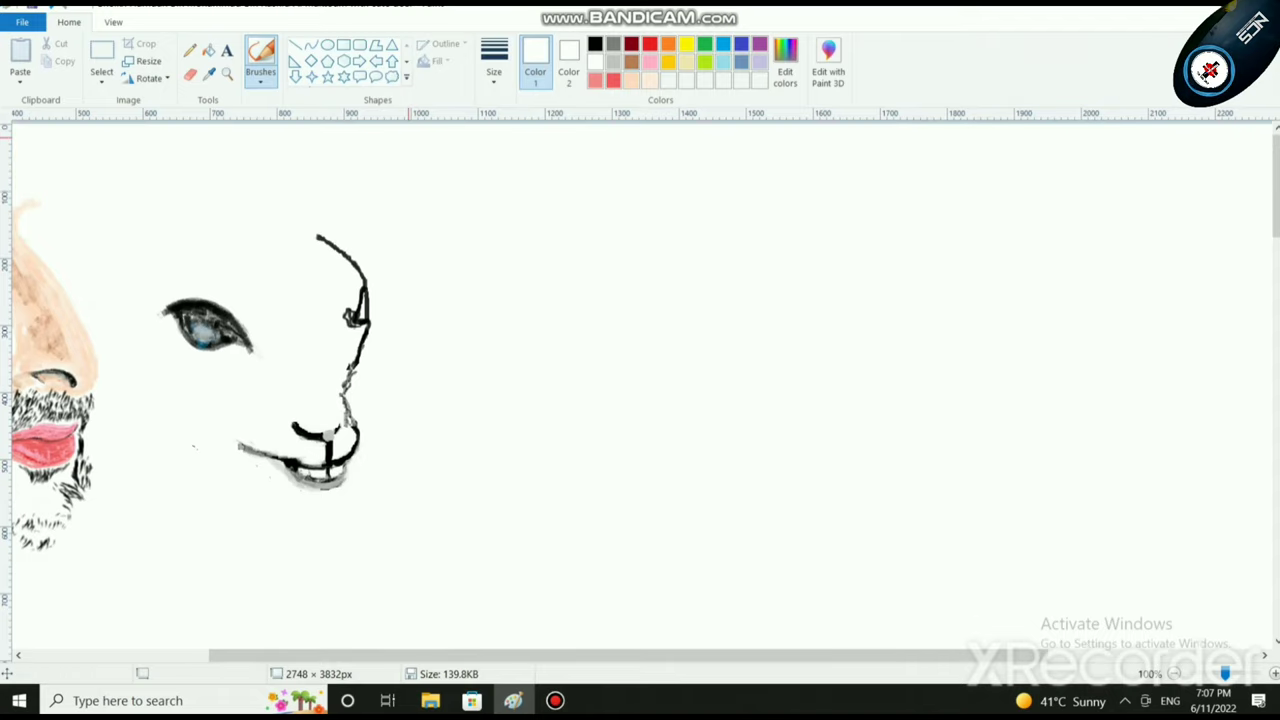
{"action": "left_click", "coordinate": [631, 62]}
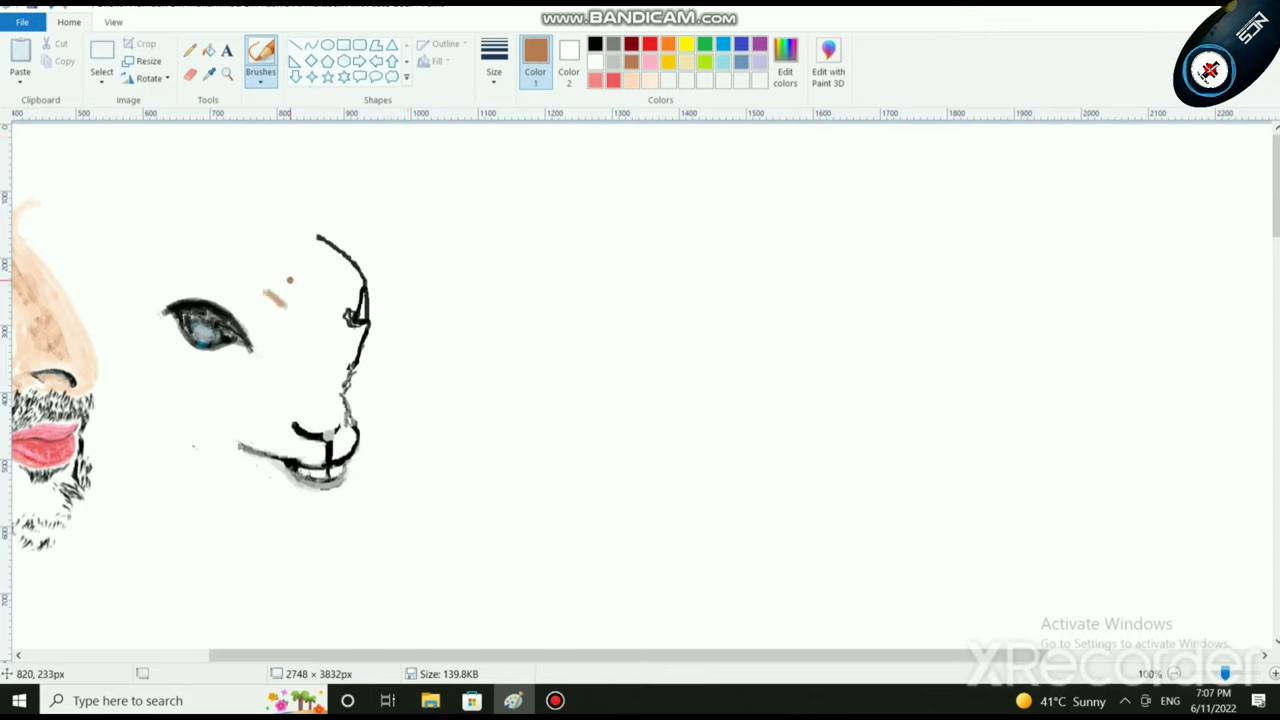
{"action": "mouse_move", "coordinate": [290, 280]}
{"action": "left_mouse_down"}
{"action": "mouse_move", "coordinate": [317, 401]}
{"action": "mouse_move", "coordinate": [285, 379]}
{"action": "mouse_move", "coordinate": [302, 372]}
{"action": "mouse_move", "coordinate": [279, 398]}
{"action": "mouse_move", "coordinate": [309, 413]}
{"action": "mouse_move", "coordinate": [287, 417]}
{"action": "mouse_move", "coordinate": [274, 352]}
{"action": "mouse_move", "coordinate": [342, 348]}
{"action": "mouse_move", "coordinate": [308, 349]}
{"action": "mouse_move", "coordinate": [330, 352]}
{"action": "mouse_move", "coordinate": [336, 371]}
{"action": "mouse_move", "coordinate": [309, 386]}
{"action": "mouse_move", "coordinate": [334, 381]}
{"action": "mouse_move", "coordinate": [316, 384]}
{"action": "mouse_move", "coordinate": [336, 408]}
{"action": "left_mouse_up"}
{"action": "left_click", "coordinate": [298, 343]}
{"action": "left_click", "coordinate": [287, 381]}
{"action": "left_click", "coordinate": [342, 347]}
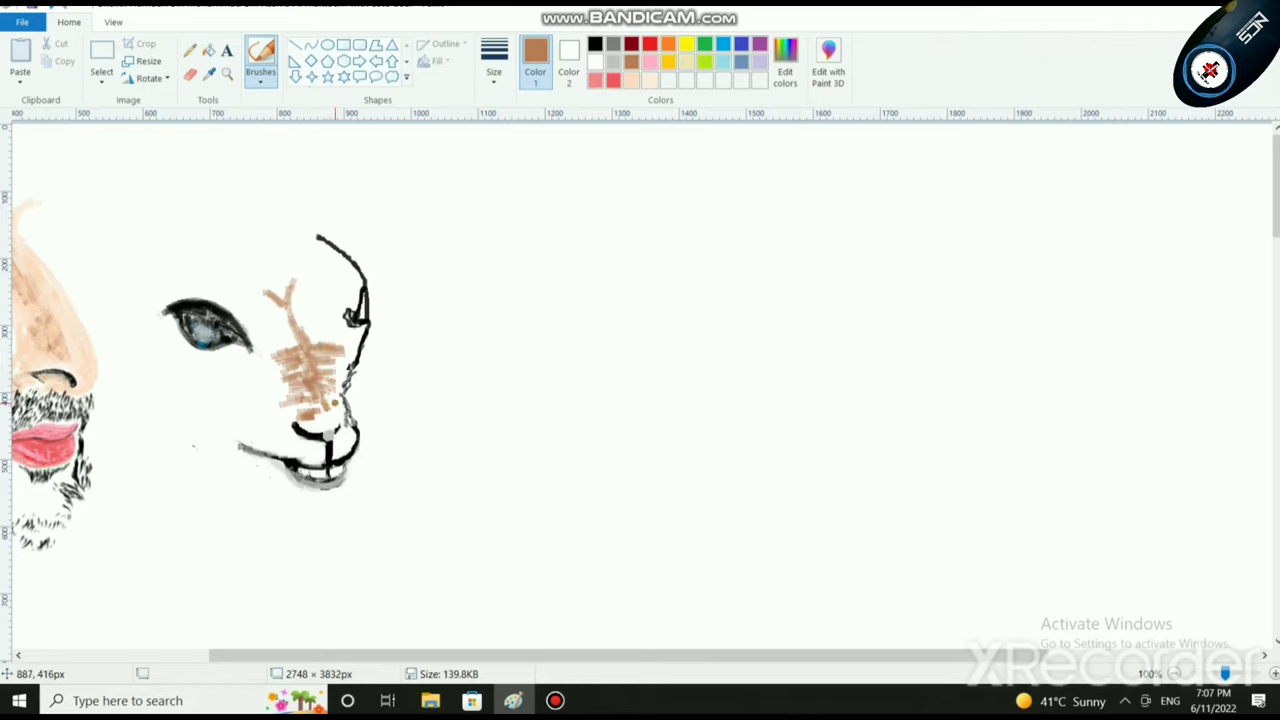
Step: Fill the small far eye on the profile's front contour with black
{"action": "scroll", "coordinate": [330, 406], "scroll_direction": "down", "scroll_amount": 2}
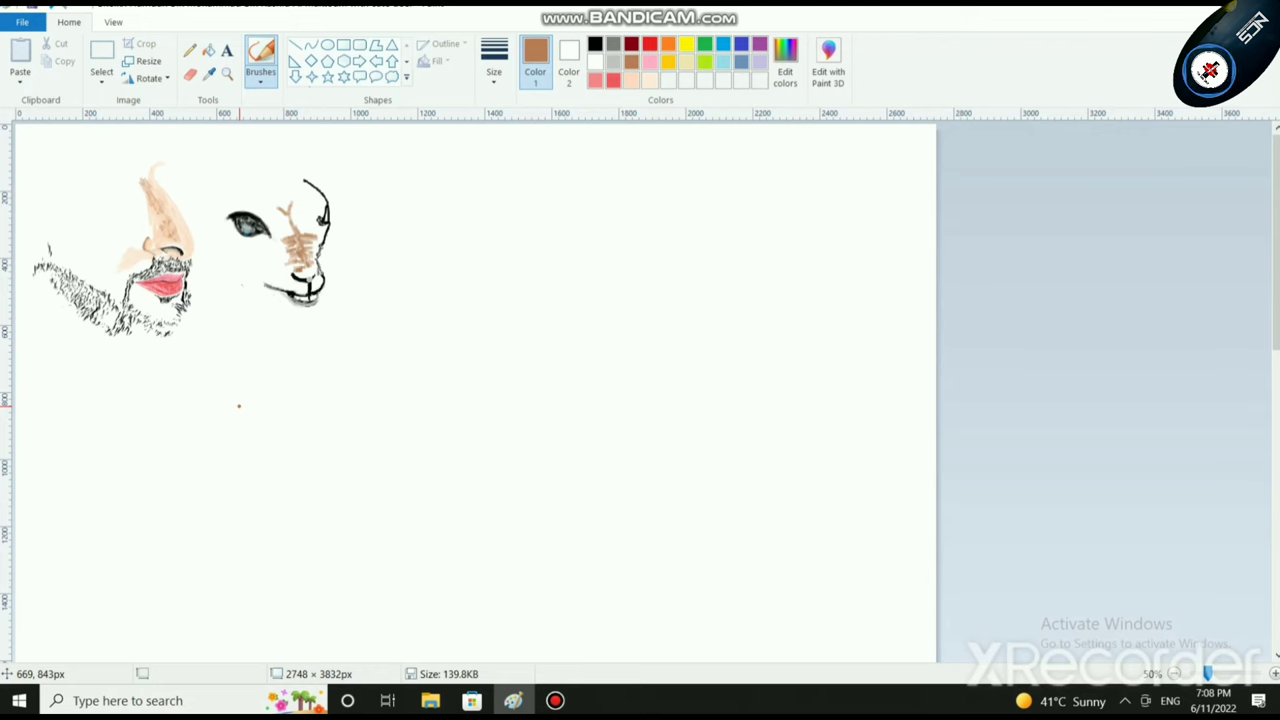
{"action": "scroll", "coordinate": [161, 386], "scroll_direction": "up", "scroll_amount": 3}
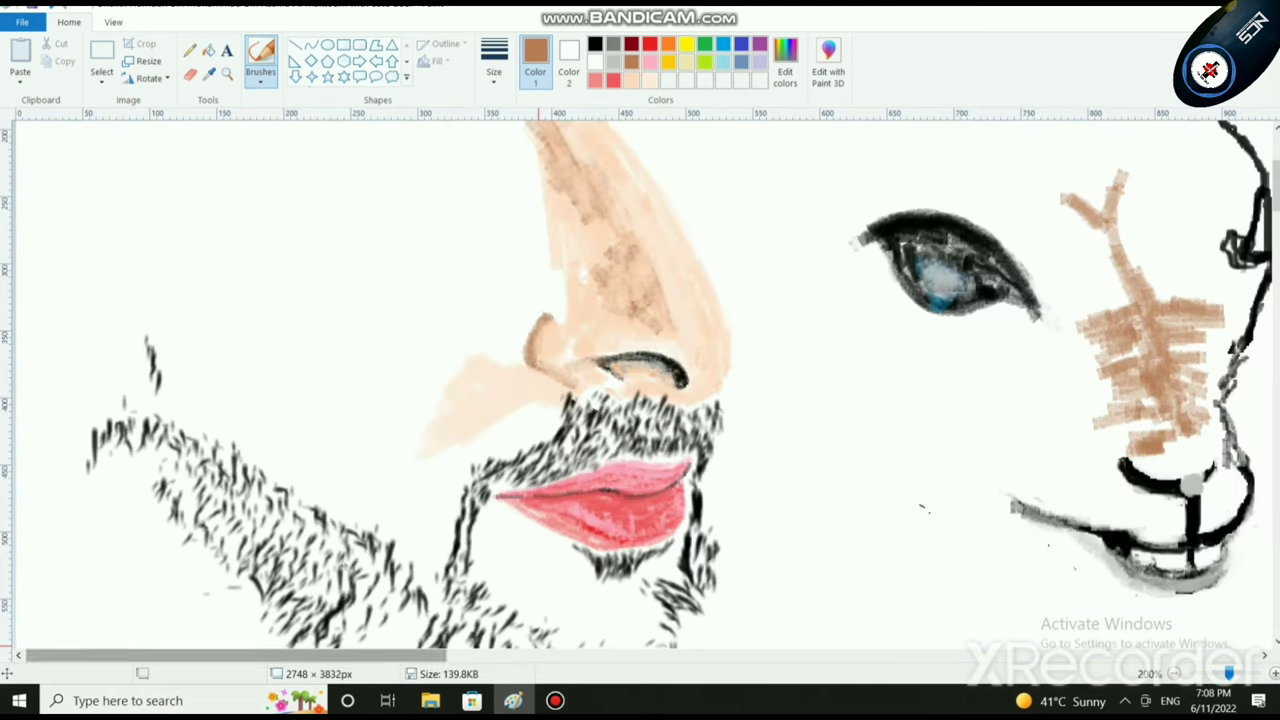
{"action": "scroll", "coordinate": [124, 507], "scroll_direction": "right", "scroll_amount": 5}
{"action": "left_click", "coordinate": [595, 44]}
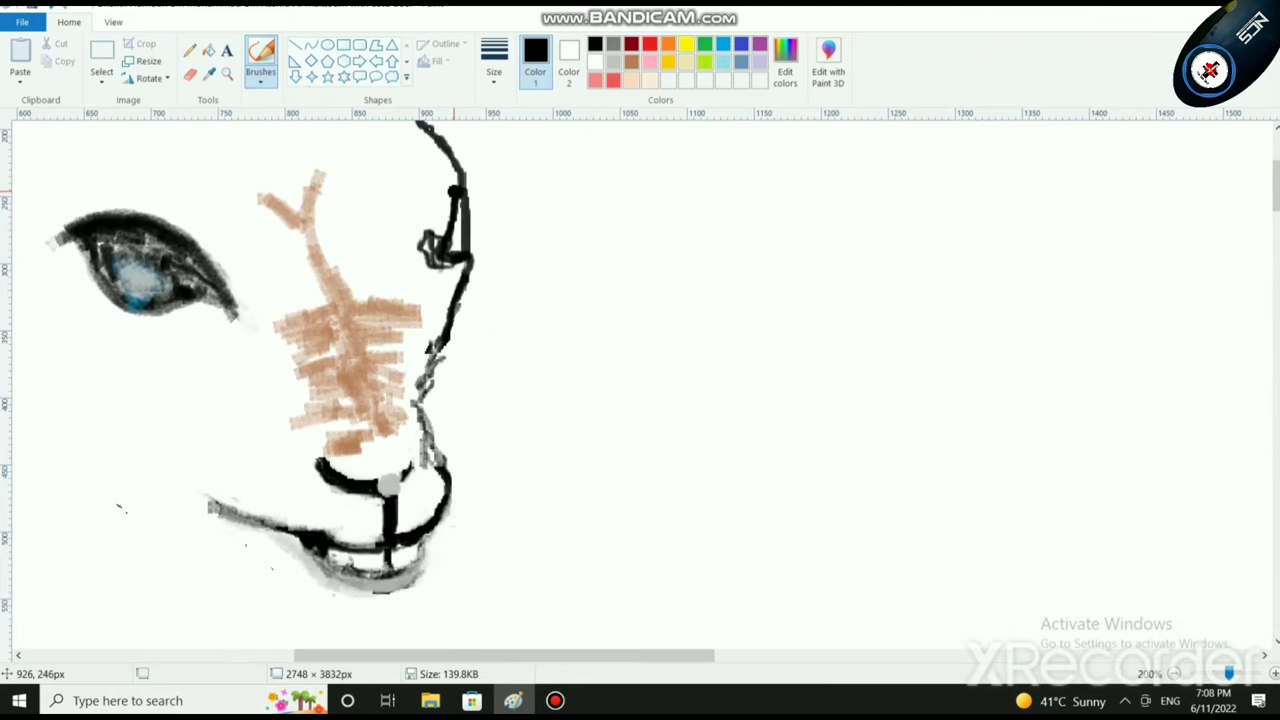
{"action": "mouse_move", "coordinate": [466, 186]}
{"action": "left_mouse_down"}
{"action": "mouse_move", "coordinate": [466, 226]}
{"action": "mouse_move", "coordinate": [455, 204]}
{"action": "mouse_move", "coordinate": [459, 254]}
{"action": "mouse_move", "coordinate": [464, 194]}
{"action": "mouse_move", "coordinate": [467, 256]}
{"action": "left_mouse_up"}
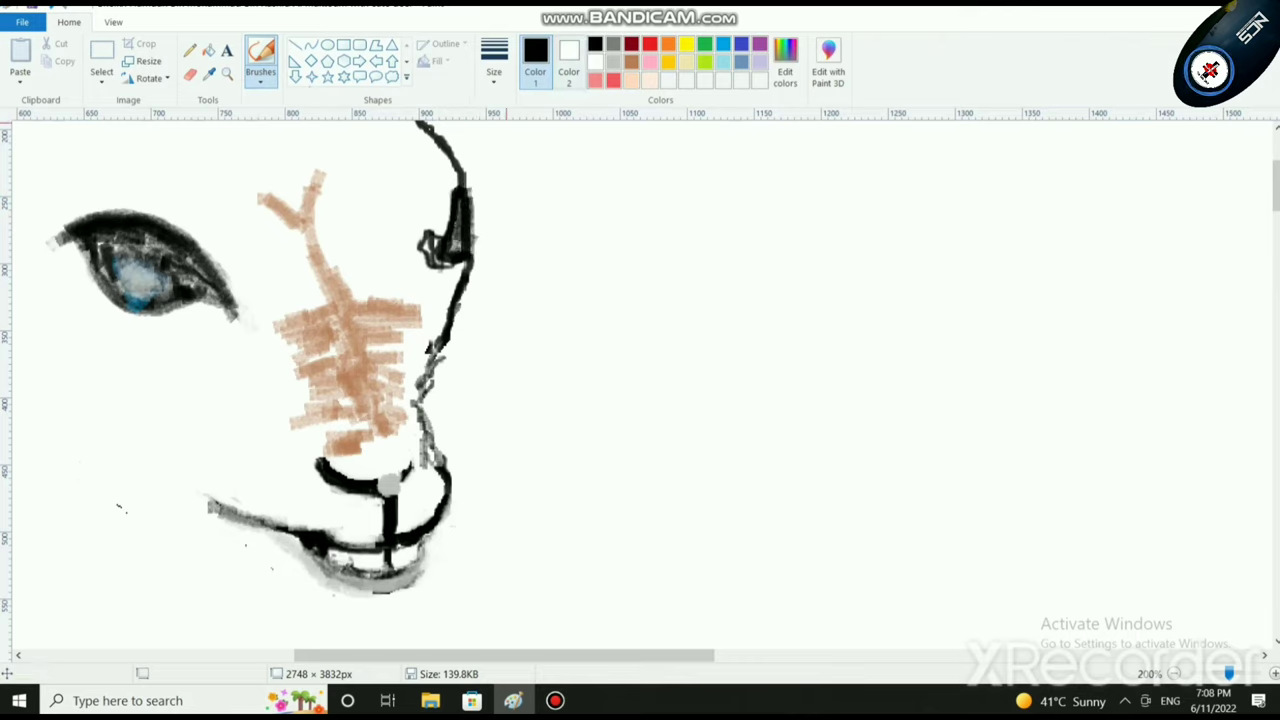
Step: Paint over the small loop and ragged inner edge of the far eye with white
{"action": "left_click", "coordinate": [595, 62]}
{"action": "mouse_move", "coordinate": [458, 187]}
{"action": "left_mouse_down"}
{"action": "mouse_move", "coordinate": [428, 240]}
{"action": "mouse_move", "coordinate": [445, 232]}
{"action": "mouse_move", "coordinate": [436, 254]}
{"action": "mouse_move", "coordinate": [457, 187]}
{"action": "left_mouse_up"}
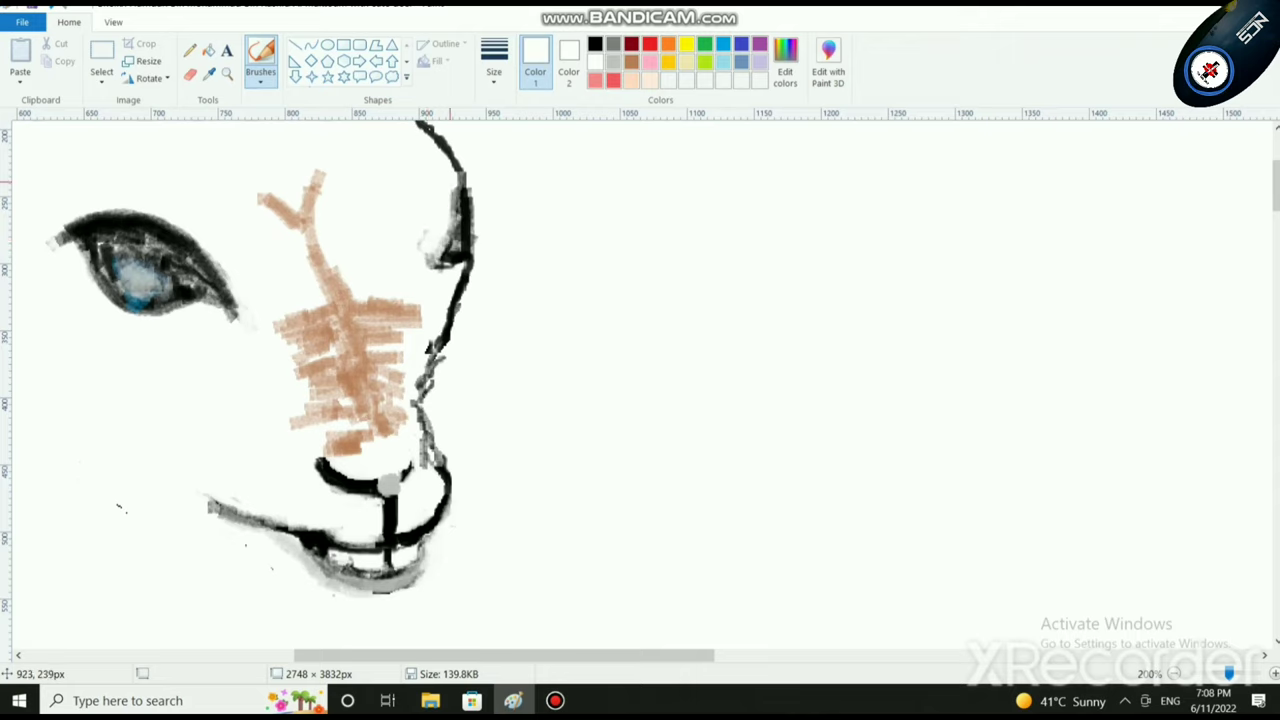
{"action": "mouse_move", "coordinate": [430, 272]}
{"action": "left_mouse_down"}
{"action": "mouse_move", "coordinate": [459, 193]}
{"action": "mouse_move", "coordinate": [466, 203]}
{"action": "left_mouse_up"}
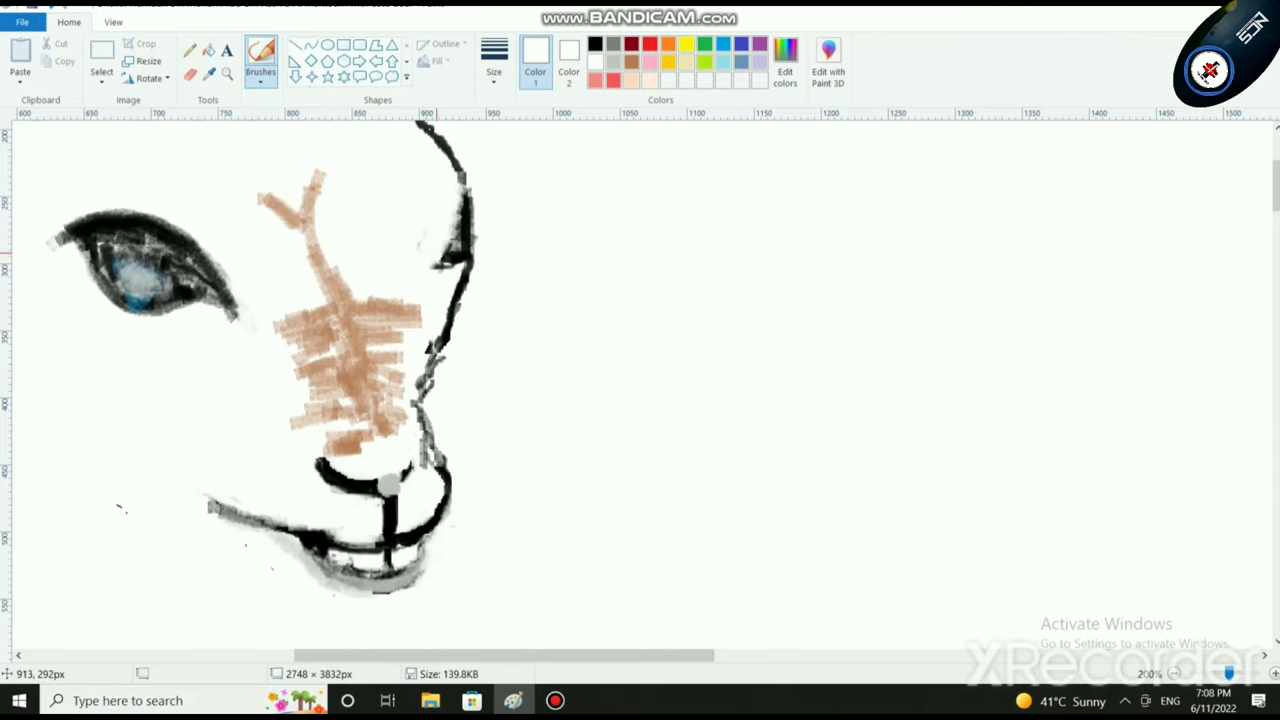
{"action": "mouse_move", "coordinate": [443, 259]}
{"action": "left_mouse_down"}
{"action": "mouse_move", "coordinate": [447, 271]}
{"action": "mouse_move", "coordinate": [478, 263]}
{"action": "mouse_move", "coordinate": [431, 264]}
{"action": "left_mouse_up"}
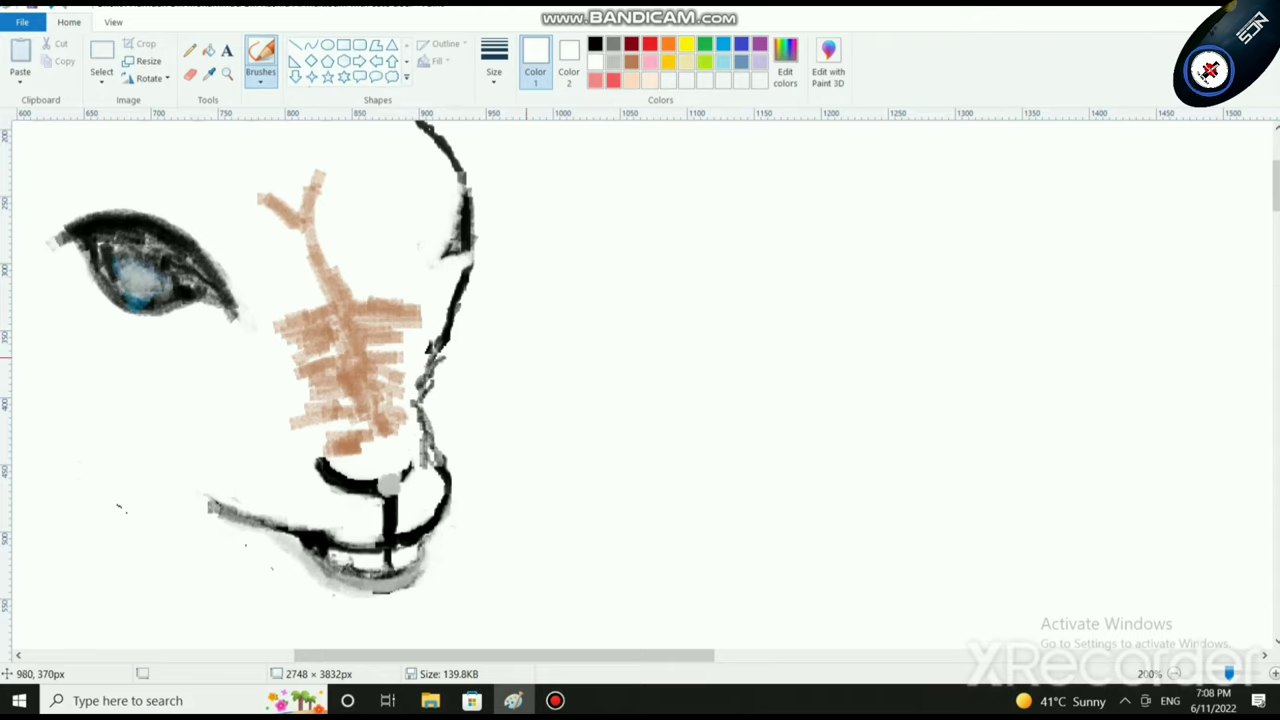
Step: Redraw the far eye's slanted inner edge in black and trim its lower corner with white
{"action": "scroll", "coordinate": [527, 357], "scroll_direction": "down", "scroll_amount": 3}
{"action": "scroll", "coordinate": [527, 357], "scroll_direction": "up", "scroll_amount": 5}
{"action": "left_click", "coordinate": [595, 43]}
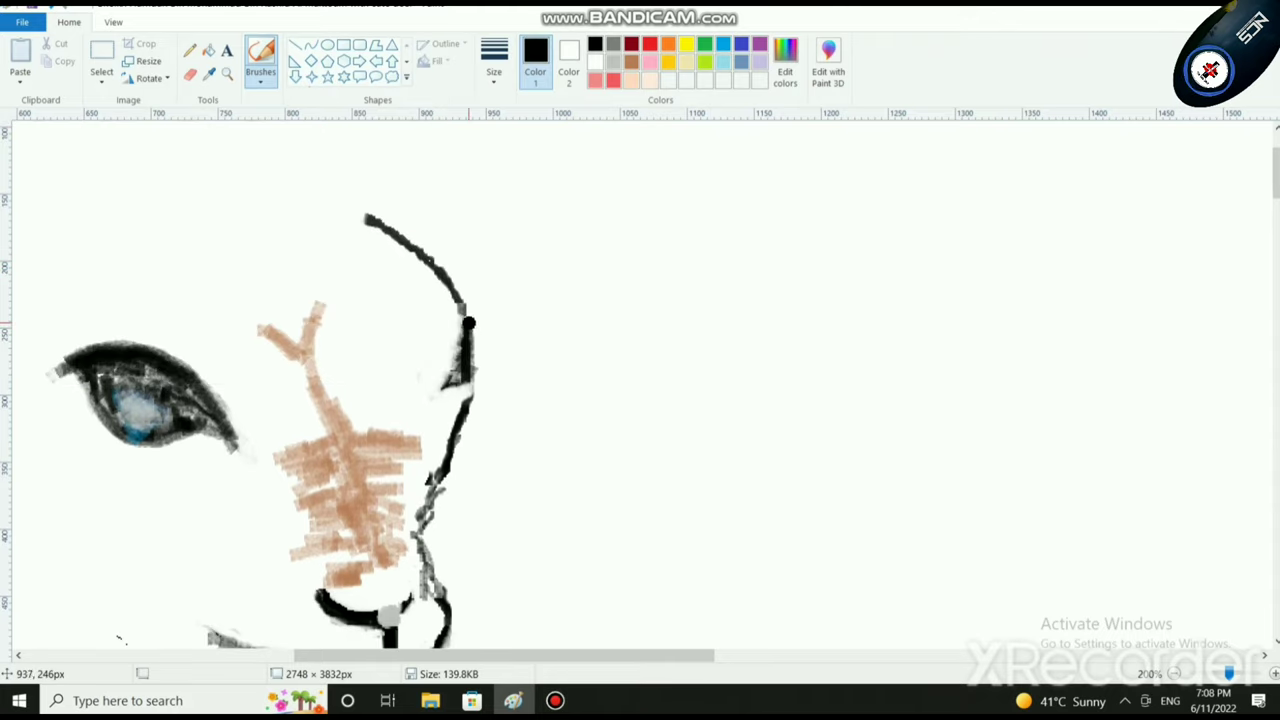
{"action": "mouse_move", "coordinate": [465, 326]}
{"action": "left_mouse_down"}
{"action": "mouse_move", "coordinate": [444, 380]}
{"action": "mouse_move", "coordinate": [459, 368]}
{"action": "mouse_move", "coordinate": [474, 391]}
{"action": "mouse_move", "coordinate": [430, 394]}
{"action": "left_mouse_up"}
{"action": "left_click", "coordinate": [595, 61]}
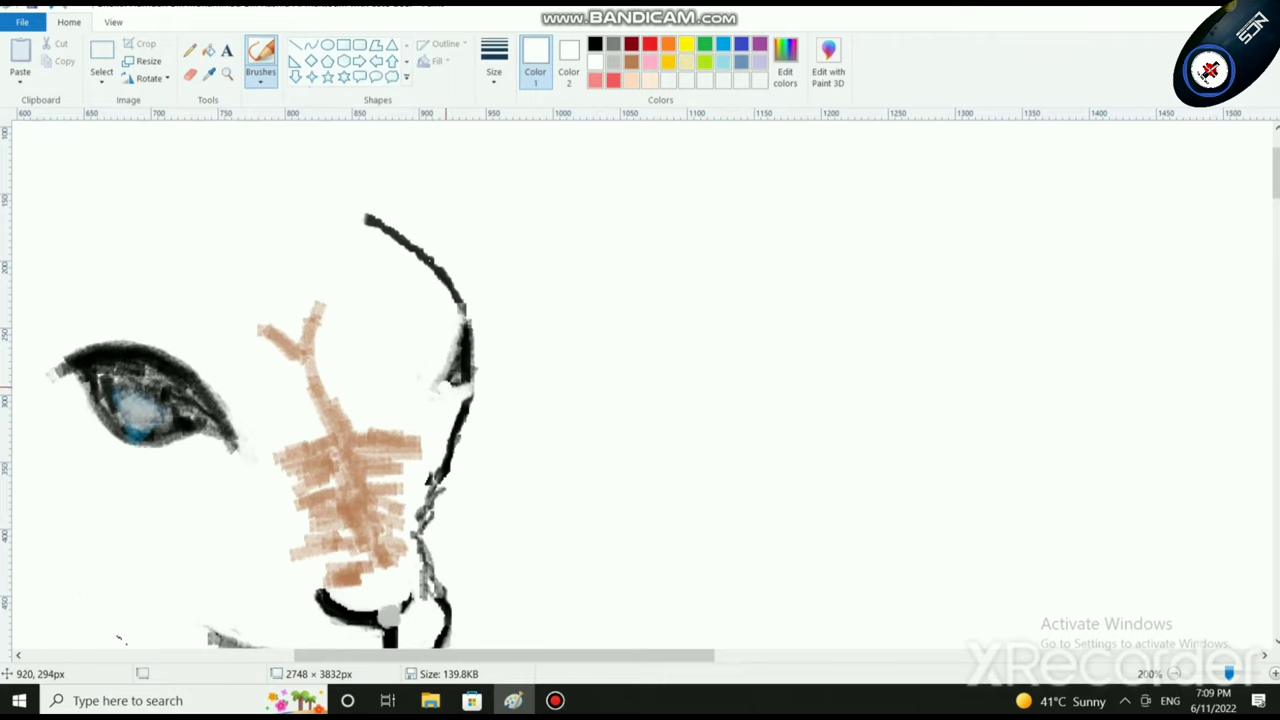
{"action": "left_click_drag", "start_coordinate": [446, 386], "coordinate": [466, 381]}
Step: Shrink the animal sketch's near eye with a free-form selection to about 140 × 116 px and deselect it
{"action": "scroll", "coordinate": [500, 458], "scroll_direction": "down", "scroll_amount": 2}
{"action": "scroll", "coordinate": [472, 459], "scroll_direction": "up", "scroll_amount": 1}
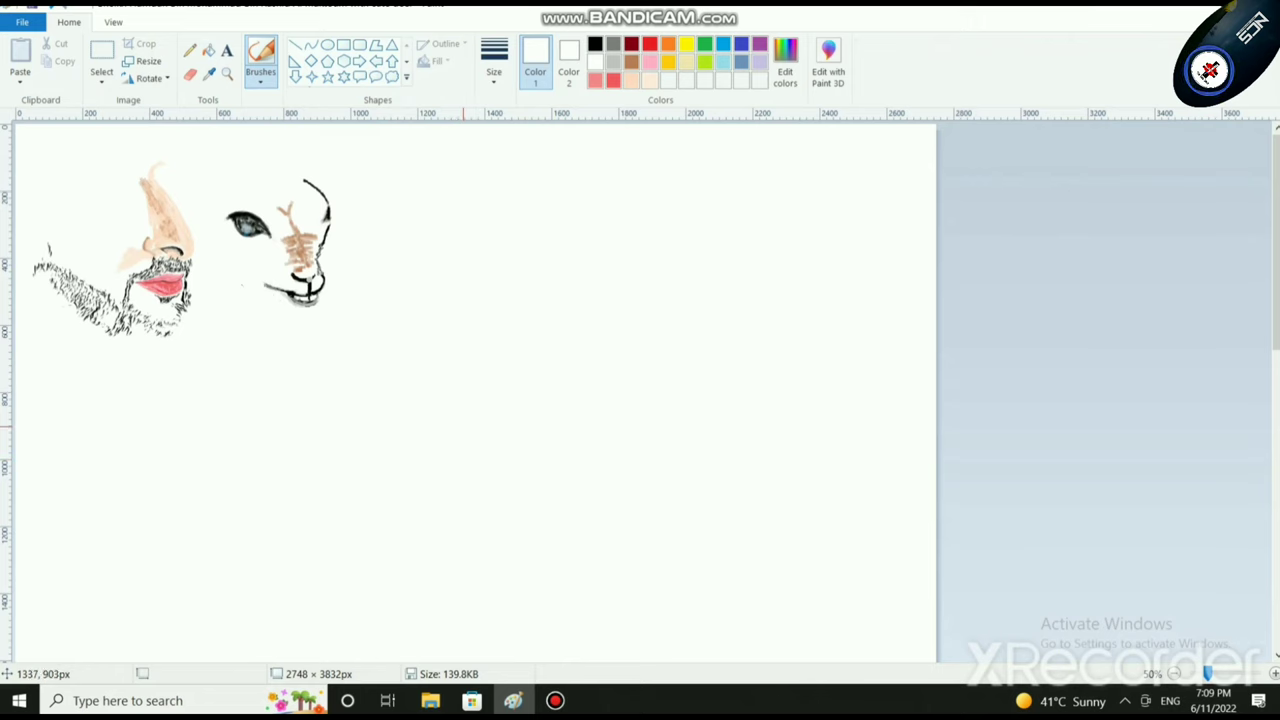
{"action": "scroll", "coordinate": [506, 197], "scroll_direction": "up", "scroll_amount": 1}
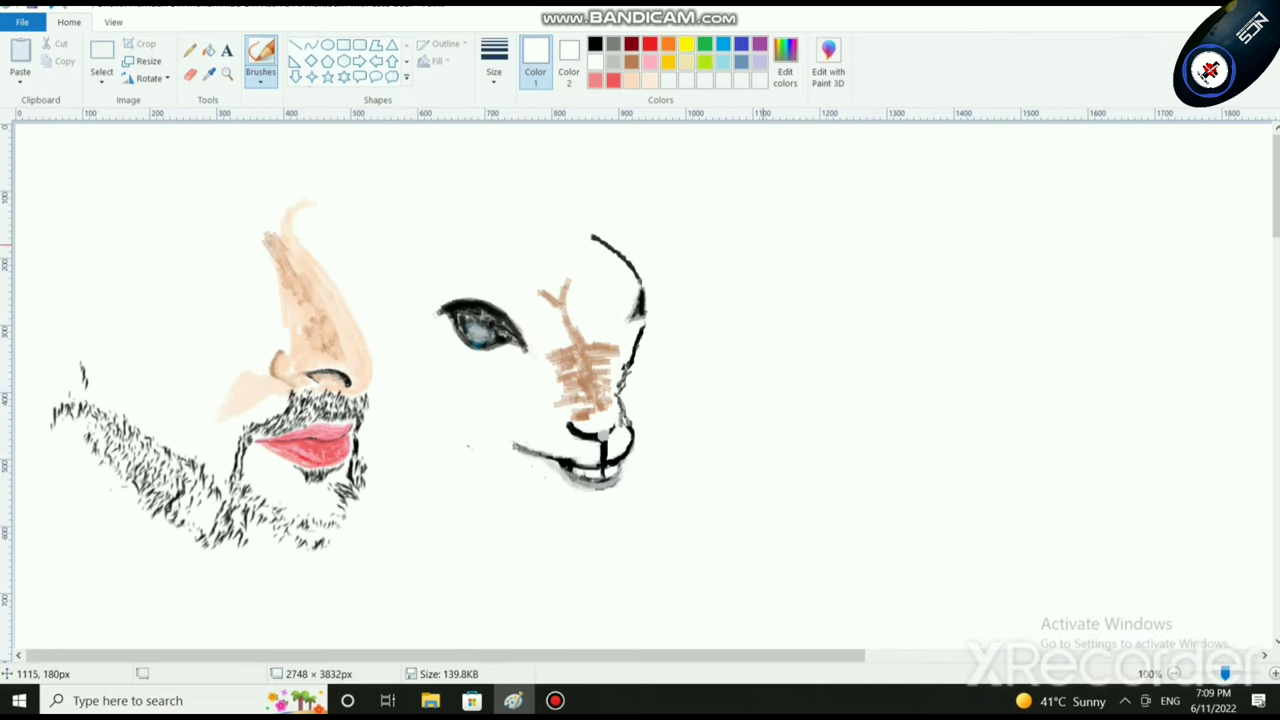
{"action": "left_click", "coordinate": [101, 80]}
{"action": "left_click", "coordinate": [140, 134]}
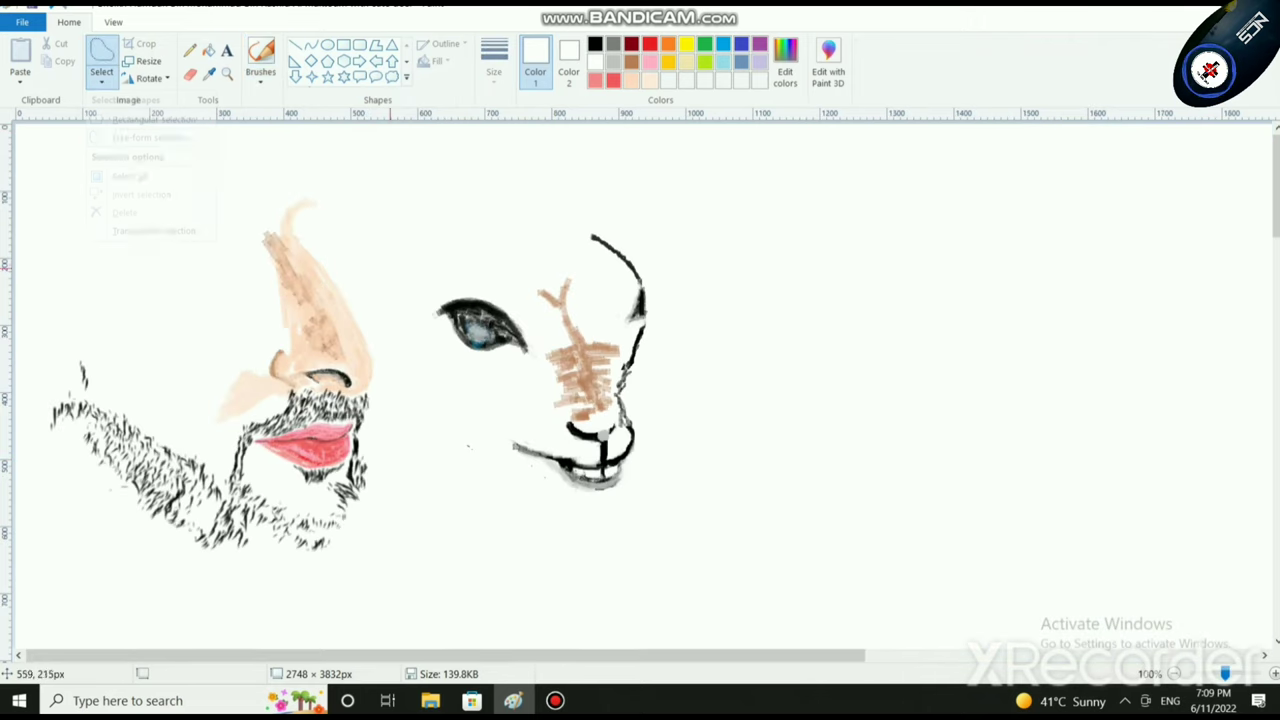
{"action": "mouse_move", "coordinate": [433, 280]}
{"action": "left_mouse_down"}
{"action": "mouse_move", "coordinate": [422, 333]}
{"action": "mouse_move", "coordinate": [540, 358]}
{"action": "mouse_move", "coordinate": [462, 281]}
{"action": "mouse_move", "coordinate": [435, 280]}
{"action": "left_mouse_up"}
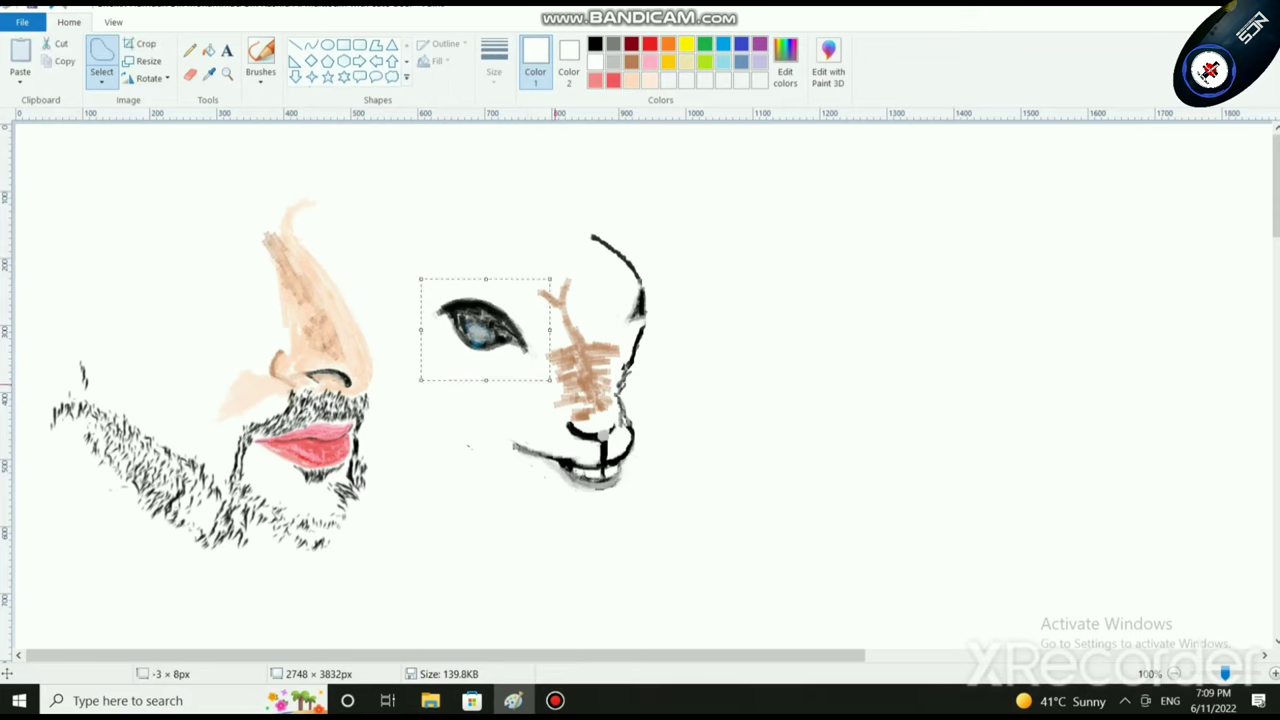
{"action": "left_click_drag", "start_coordinate": [538, 374], "coordinate": [481, 359]}
{"action": "key", "text": "ctrl+z"}
{"action": "key", "text": "ctrl+z"}
{"action": "key", "text": "ctrl+z"}
{"action": "key", "text": "ctrl+z"}
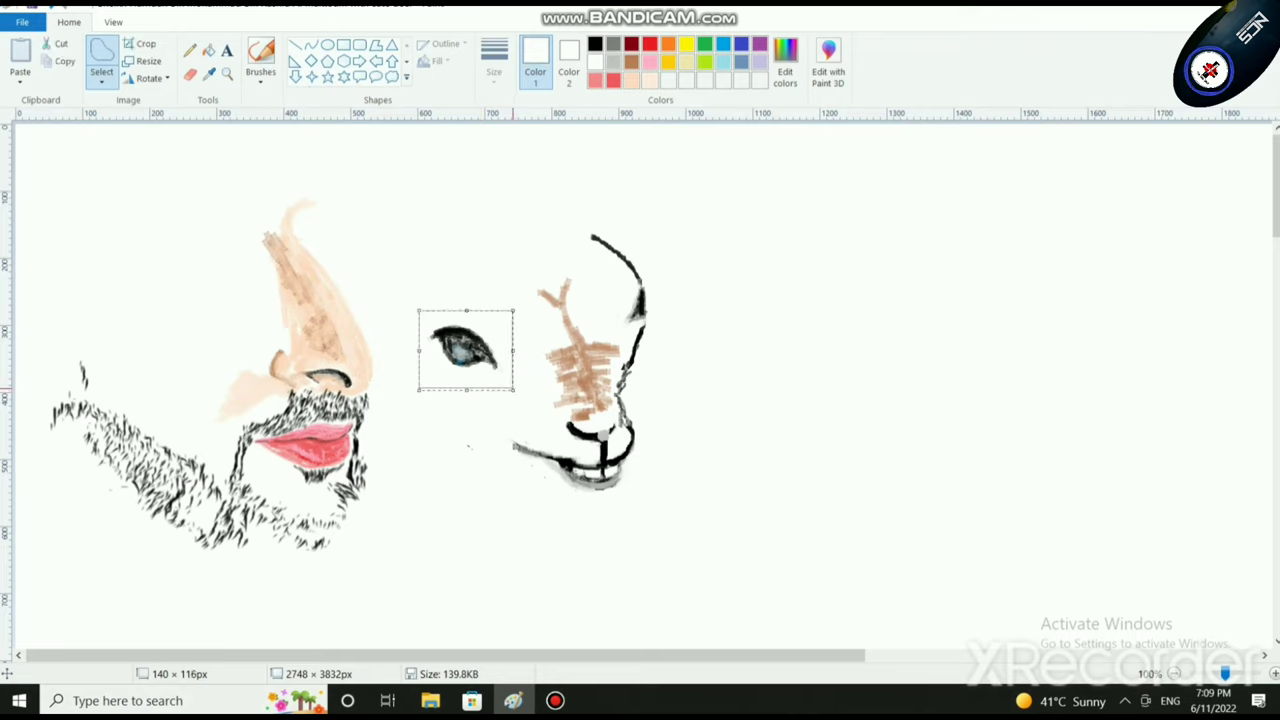
{"action": "left_click", "coordinate": [547, 420]}
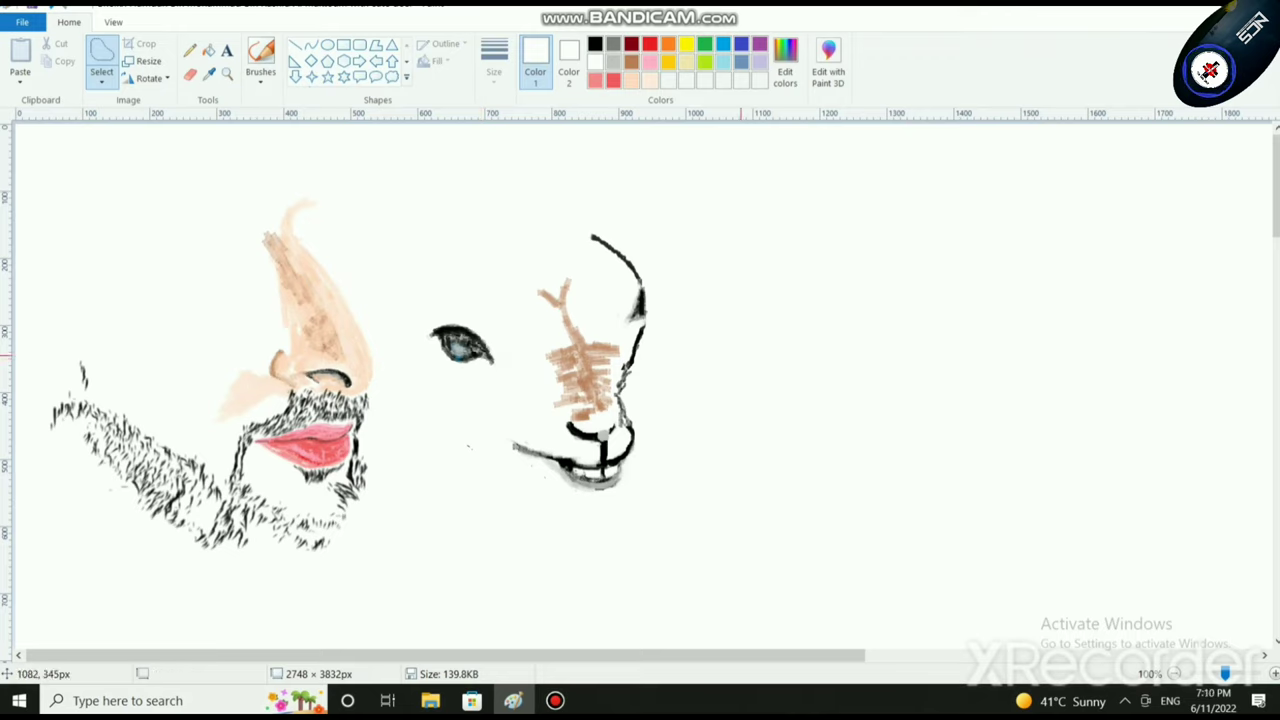
Step: Mix a lighter custom tan from the brown and brush the animal's head outline from the forehead contour over the crown and back
{"action": "left_click", "coordinate": [631, 62]}
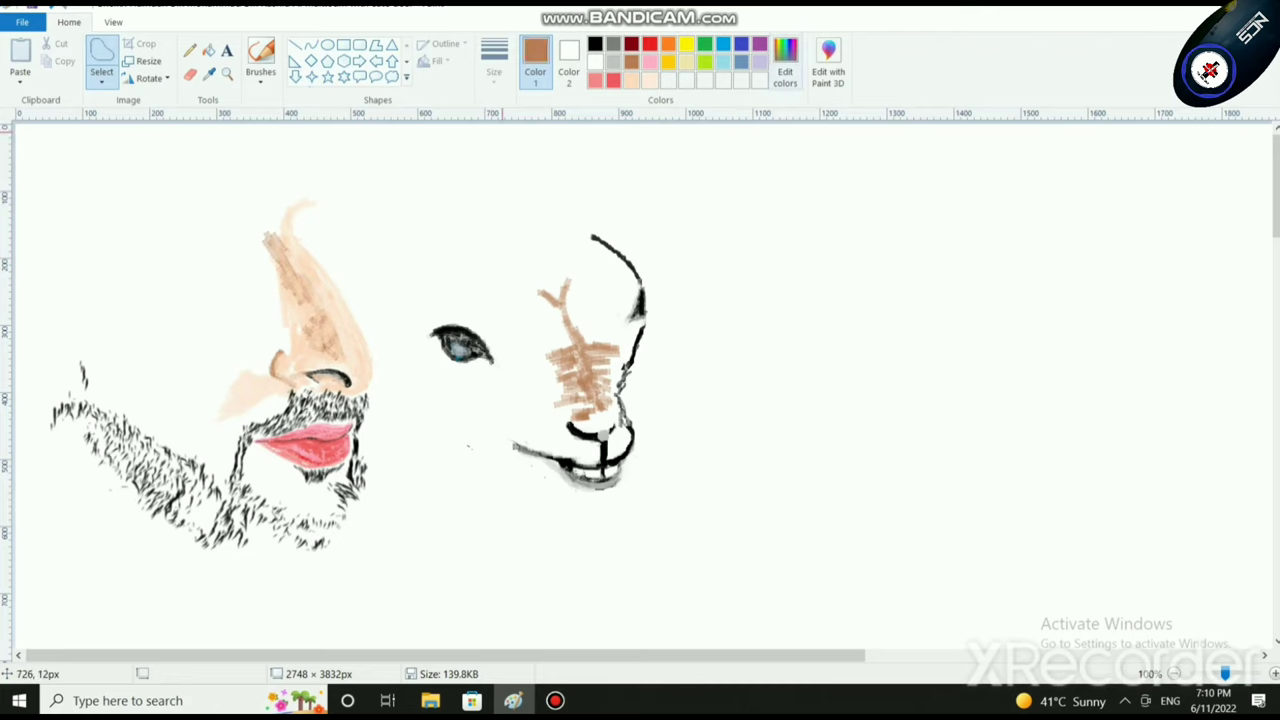
{"action": "left_click", "coordinate": [785, 65]}
{"action": "left_click", "coordinate": [826, 287]}
{"action": "left_click", "coordinate": [477, 457]}
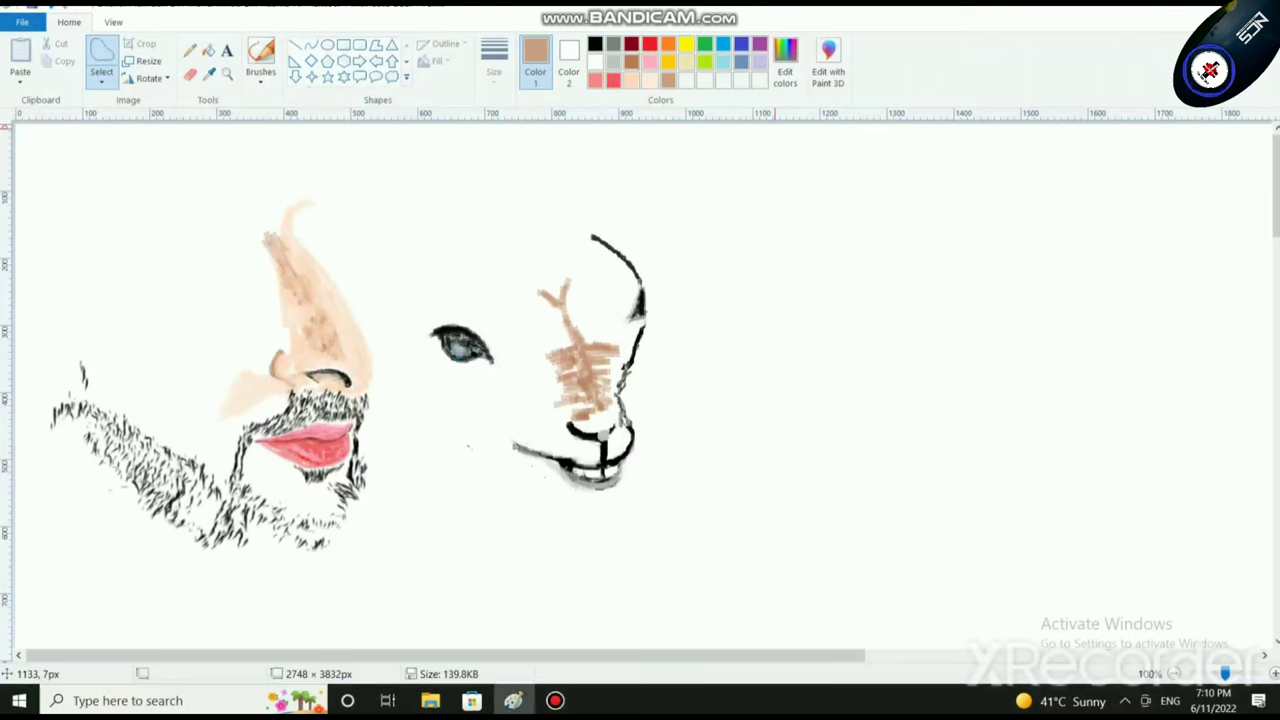
{"action": "left_click", "coordinate": [260, 76]}
{"action": "left_click", "coordinate": [362, 140]}
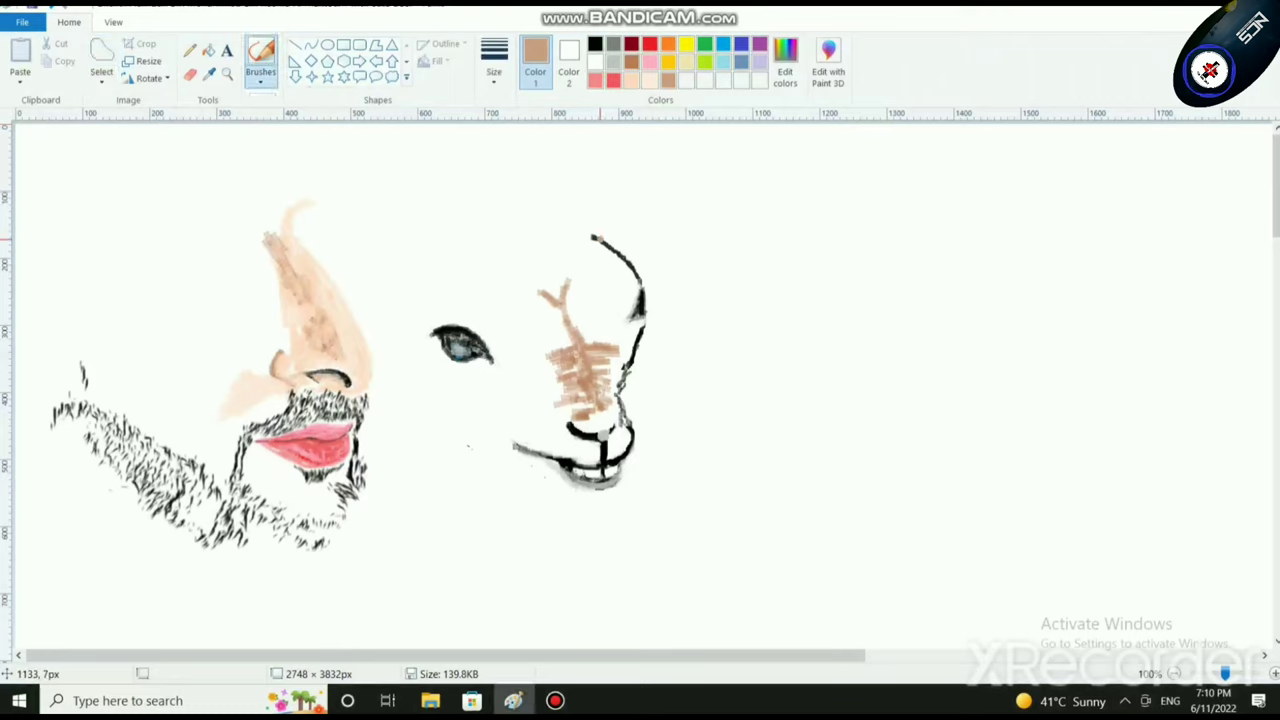
{"action": "mouse_move", "coordinate": [598, 238]}
{"action": "left_mouse_down"}
{"action": "mouse_move", "coordinate": [558, 228]}
{"action": "mouse_move", "coordinate": [606, 240]}
{"action": "mouse_move", "coordinate": [630, 265]}
{"action": "mouse_move", "coordinate": [596, 230]}
{"action": "mouse_move", "coordinate": [620, 262]}
{"action": "mouse_move", "coordinate": [630, 245]}
{"action": "mouse_move", "coordinate": [634, 266]}
{"action": "mouse_move", "coordinate": [598, 208]}
{"action": "mouse_move", "coordinate": [588, 228]}
{"action": "mouse_move", "coordinate": [580, 208]}
{"action": "mouse_move", "coordinate": [493, 202]}
{"action": "mouse_move", "coordinate": [590, 212]}
{"action": "mouse_move", "coordinate": [516, 192]}
{"action": "mouse_move", "coordinate": [466, 206]}
{"action": "mouse_move", "coordinate": [488, 214]}
{"action": "mouse_move", "coordinate": [466, 212]}
{"action": "mouse_move", "coordinate": [468, 230]}
{"action": "mouse_move", "coordinate": [349, 240]}
{"action": "left_mouse_up"}
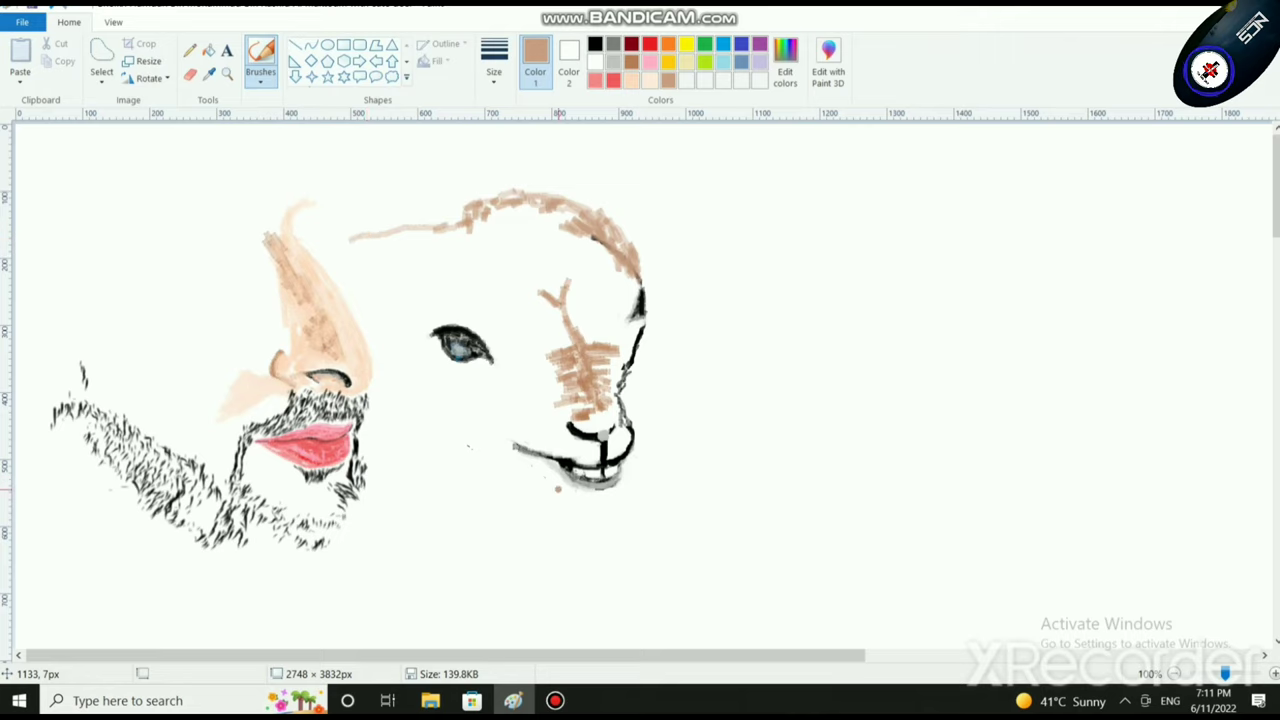
Step: Brush a light grey chin contour below the animal's mouth, undo its last stroke, and extend the grey line back along the jaw
{"action": "left_click", "coordinate": [613, 62]}
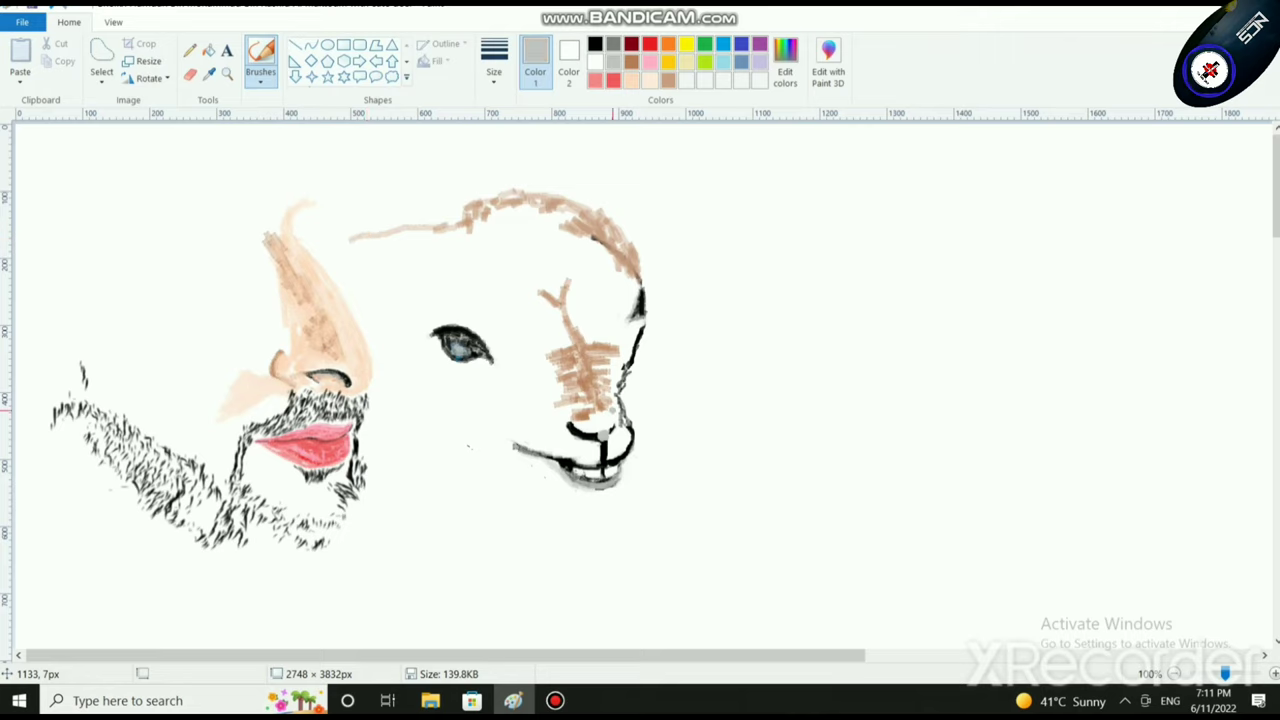
{"action": "mouse_move", "coordinate": [557, 488]}
{"action": "left_mouse_down"}
{"action": "mouse_move", "coordinate": [570, 505]}
{"action": "mouse_move", "coordinate": [600, 507]}
{"action": "mouse_move", "coordinate": [624, 492]}
{"action": "mouse_move", "coordinate": [597, 500]}
{"action": "mouse_move", "coordinate": [624, 488]}
{"action": "mouse_move", "coordinate": [626, 470]}
{"action": "left_mouse_up"}
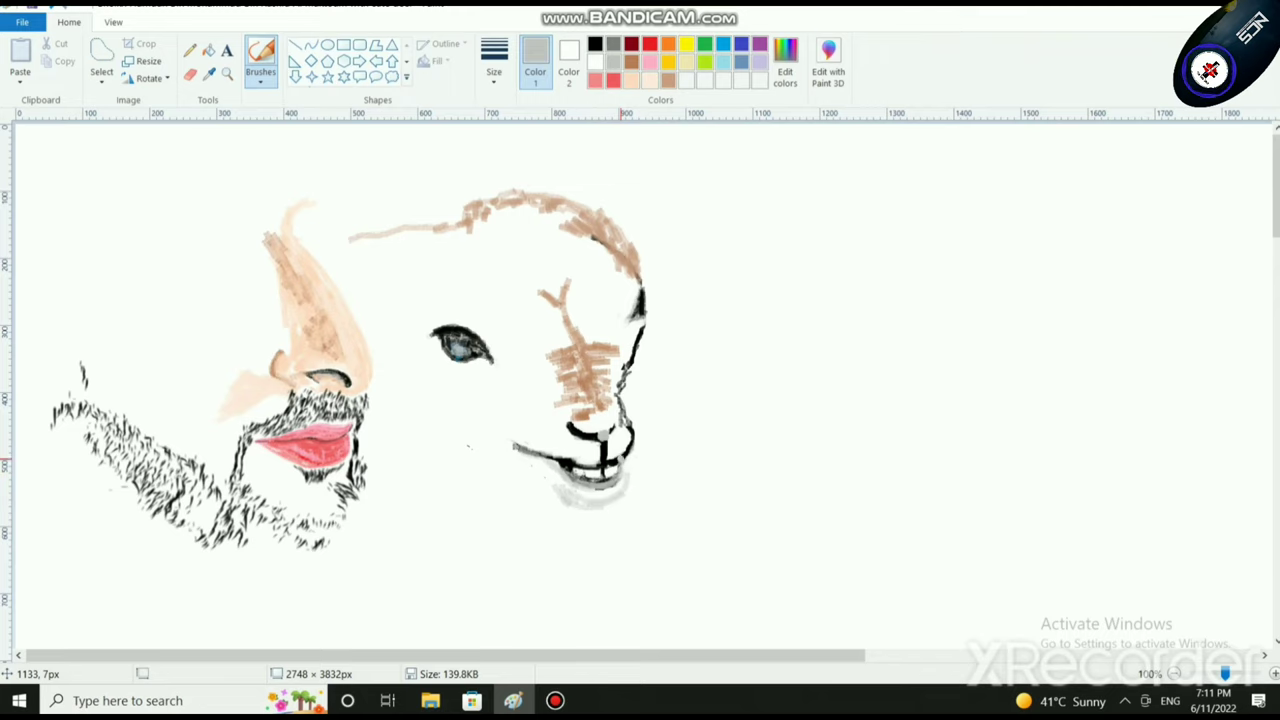
{"action": "scroll", "coordinate": [626, 482], "scroll_direction": "up", "scroll_amount": 1}
{"action": "scroll", "coordinate": [1040, 551], "scroll_direction": "down", "scroll_amount": 3}
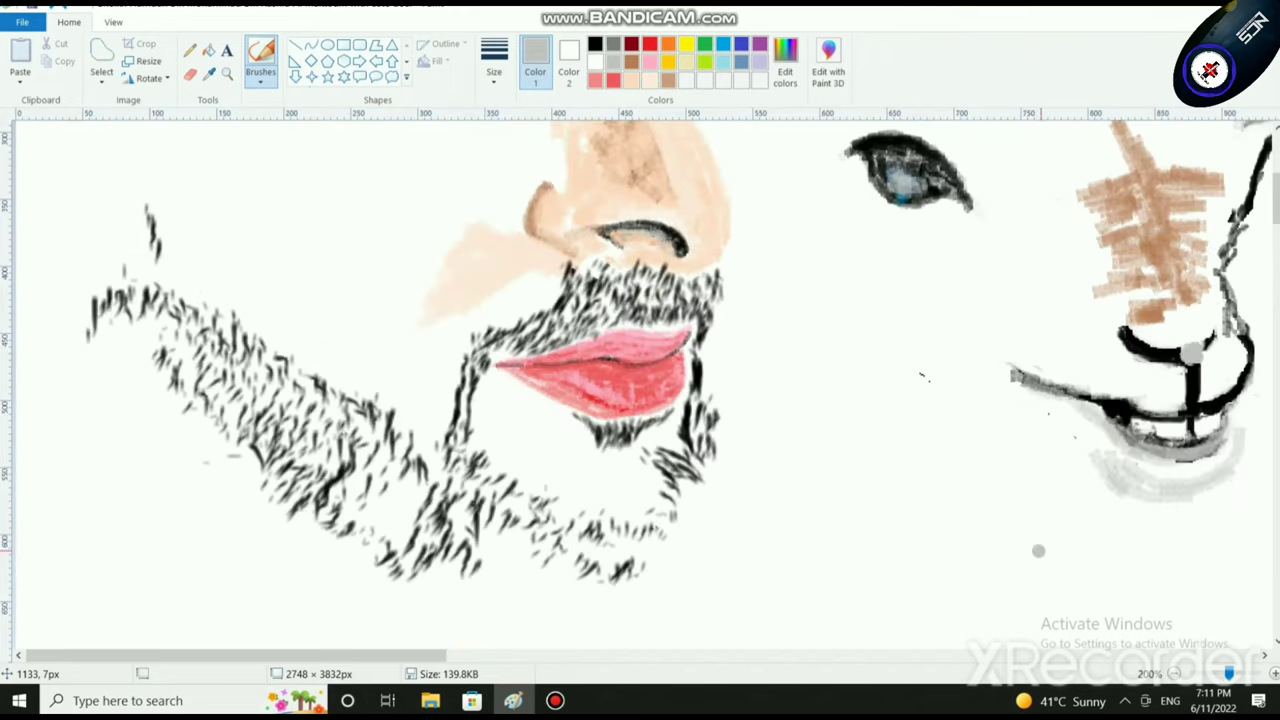
{"action": "key", "text": "ctrl+z"}
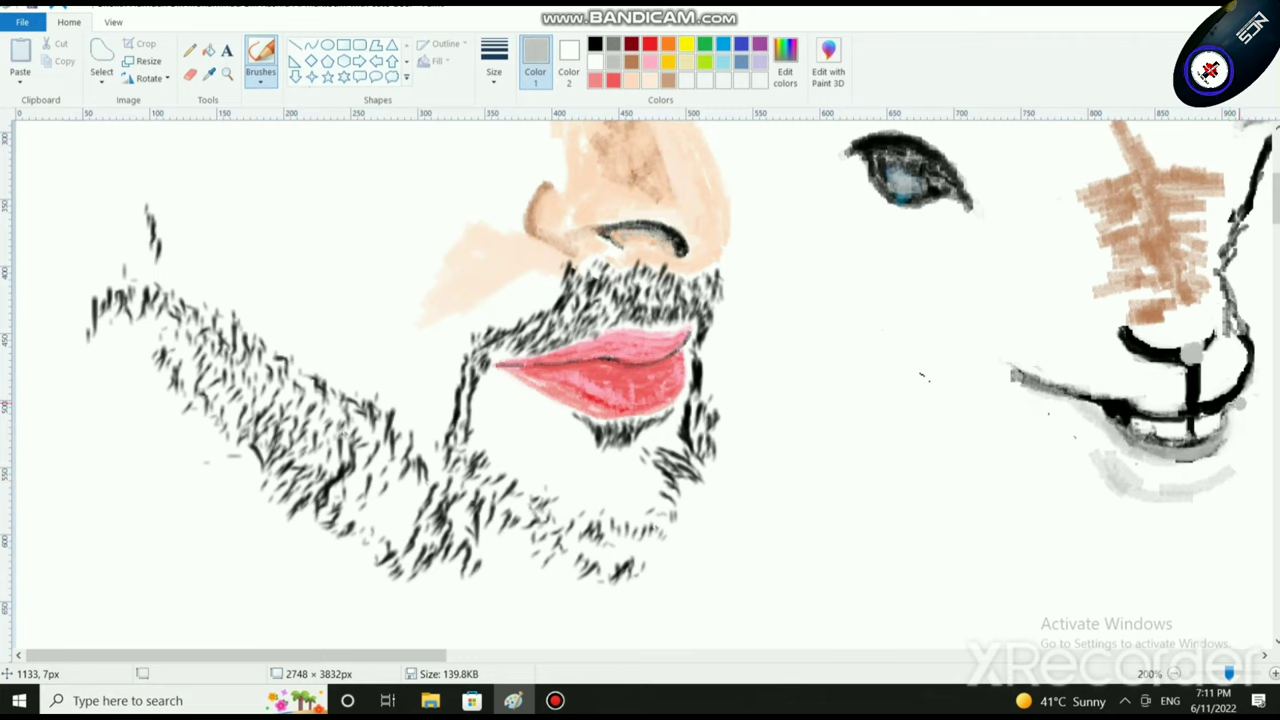
{"action": "mouse_move", "coordinate": [1244, 403]}
{"action": "left_mouse_down"}
{"action": "mouse_move", "coordinate": [1229, 474]}
{"action": "mouse_move", "coordinate": [1243, 451]}
{"action": "mouse_move", "coordinate": [1182, 493]}
{"action": "mouse_move", "coordinate": [1117, 484]}
{"action": "mouse_move", "coordinate": [1124, 469]}
{"action": "mouse_move", "coordinate": [1042, 434]}
{"action": "mouse_move", "coordinate": [1104, 456]}
{"action": "mouse_move", "coordinate": [1047, 427]}
{"action": "mouse_move", "coordinate": [1075, 423]}
{"action": "mouse_move", "coordinate": [1080, 436]}
{"action": "mouse_move", "coordinate": [966, 384]}
{"action": "mouse_move", "coordinate": [1028, 398]}
{"action": "mouse_move", "coordinate": [927, 361]}
{"action": "mouse_move", "coordinate": [942, 365]}
{"action": "mouse_move", "coordinate": [892, 328]}
{"action": "mouse_move", "coordinate": [909, 356]}
{"action": "mouse_move", "coordinate": [883, 324]}
{"action": "mouse_move", "coordinate": [958, 359]}
{"action": "mouse_move", "coordinate": [856, 341]}
{"action": "mouse_move", "coordinate": [752, 284]}
{"action": "left_mouse_up"}
{"action": "scroll", "coordinate": [928, 380], "scroll_direction": "down", "scroll_amount": 2}
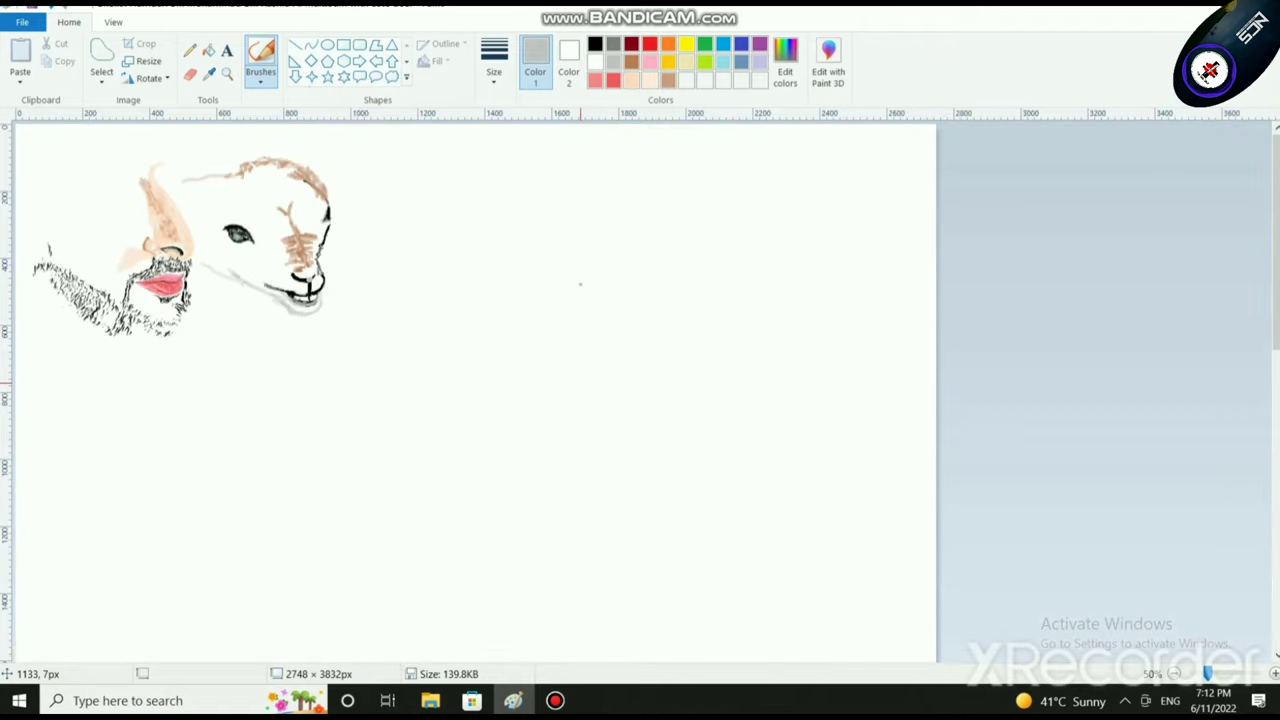
Step: Thicken the light grey contour down the front of the animal's muzzle
{"action": "scroll", "coordinate": [598, 224], "scroll_direction": "up", "scroll_amount": 1}
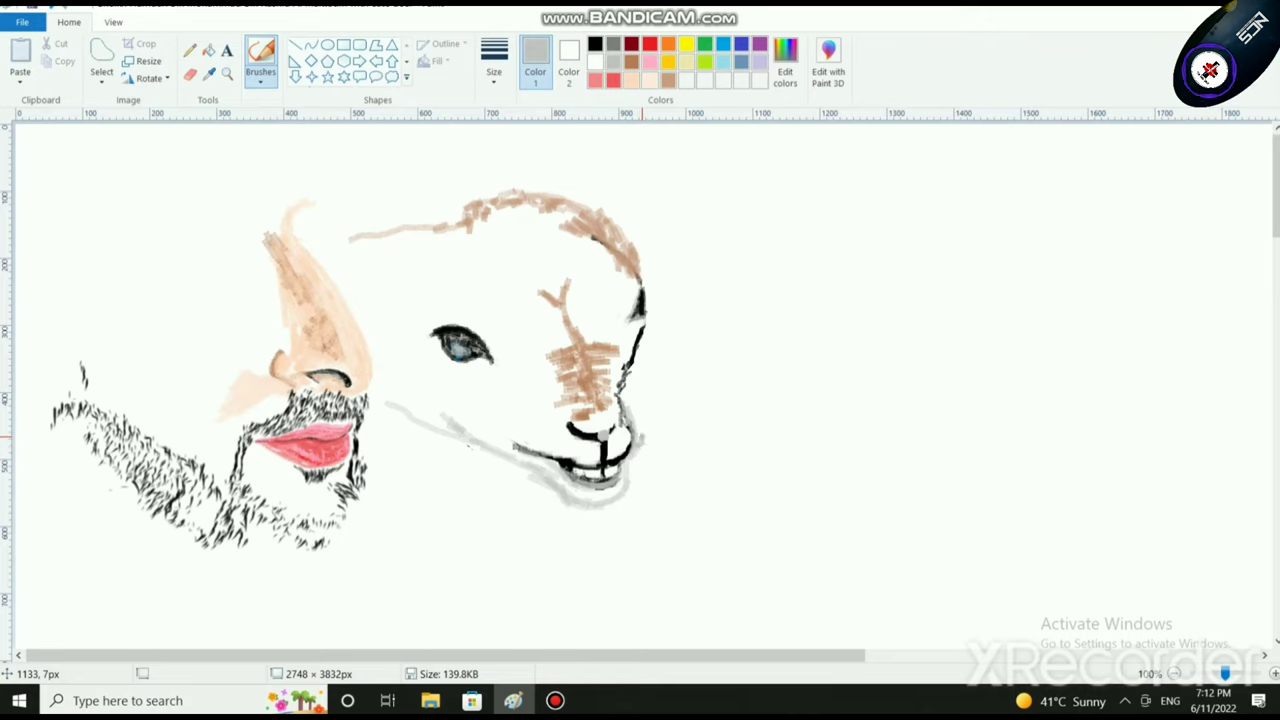
{"action": "left_click_drag", "start_coordinate": [623, 404], "coordinate": [635, 449]}
{"action": "scroll", "coordinate": [692, 463], "scroll_direction": "down", "scroll_amount": 1}
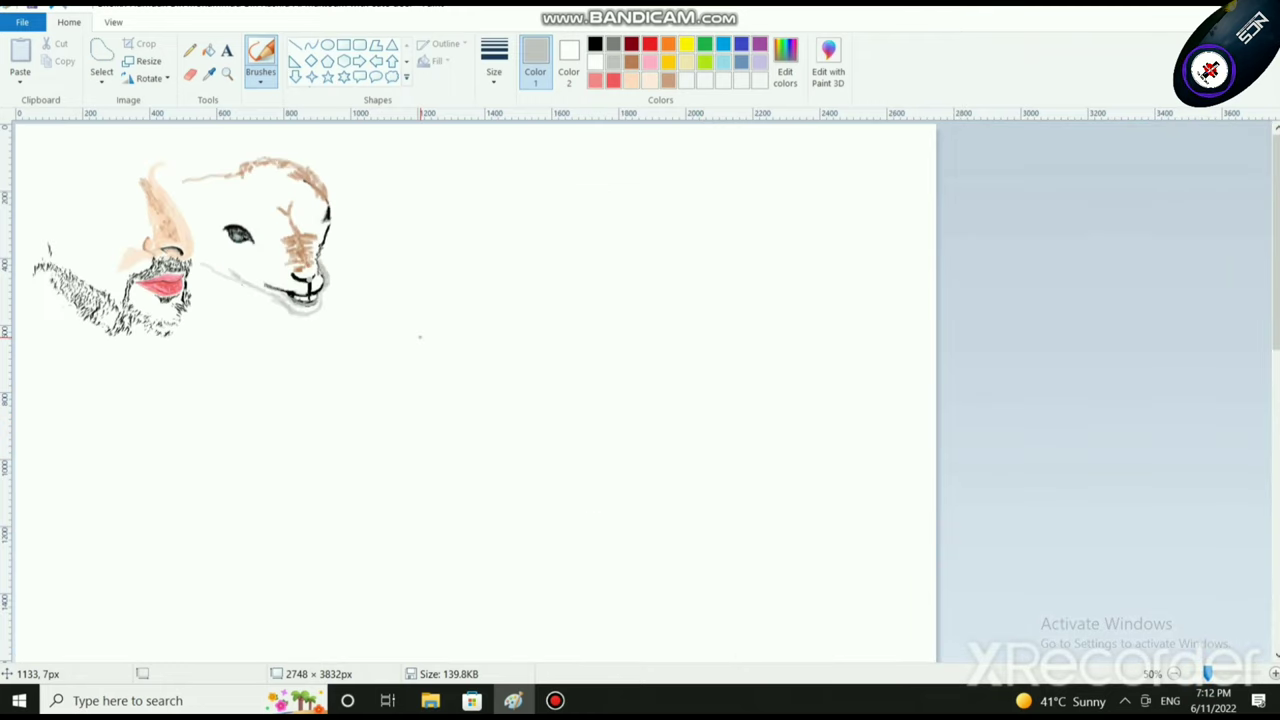
{"action": "scroll", "coordinate": [397, 333], "scroll_direction": "up", "scroll_amount": 1}
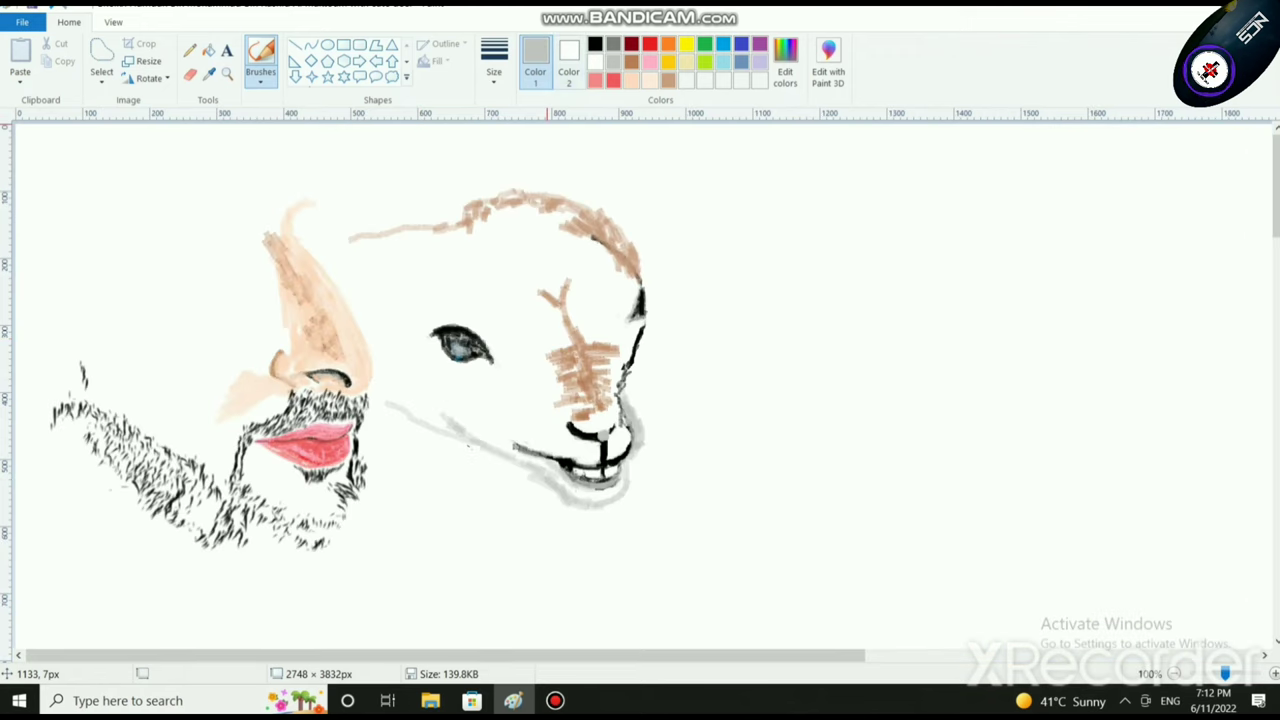
Step: Thicken the short nostril line on the far side of the animal's nose with black, using a different brush size
{"action": "left_click", "coordinate": [595, 44]}
{"action": "left_click", "coordinate": [493, 62]}
{"action": "left_click", "coordinate": [531, 208]}
{"action": "scroll", "coordinate": [681, 551], "scroll_direction": "up", "scroll_amount": 3}
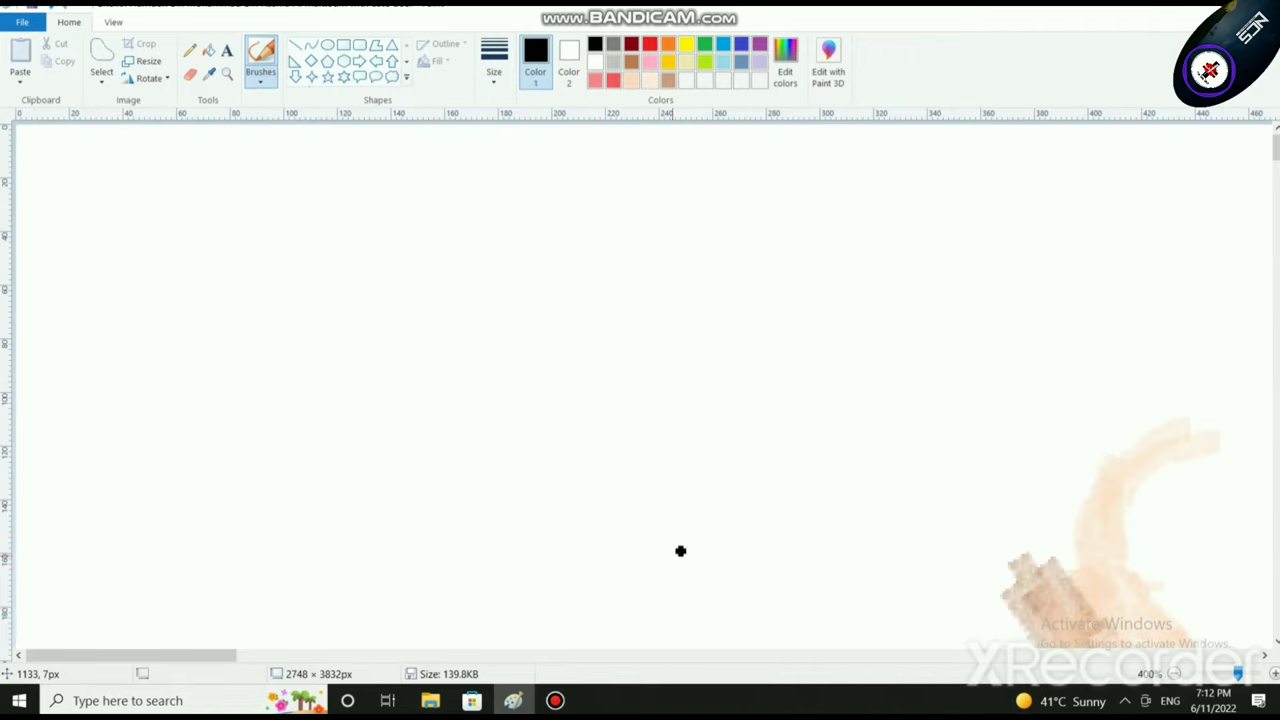
{"action": "left_click_drag", "start_coordinate": [222, 655], "coordinate": [524, 655]}
{"action": "scroll", "coordinate": [463, 483], "scroll_direction": "down", "scroll_amount": 5}
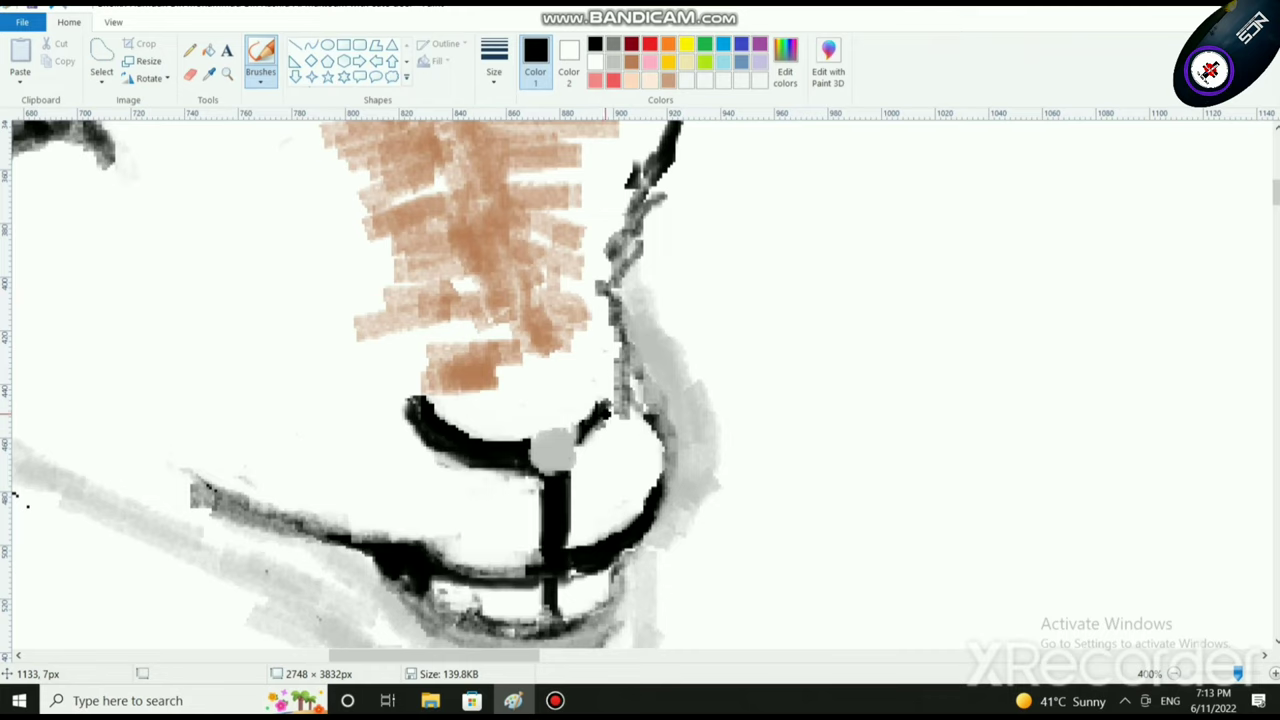
{"action": "left_click_drag", "start_coordinate": [608, 412], "coordinate": [578, 450]}
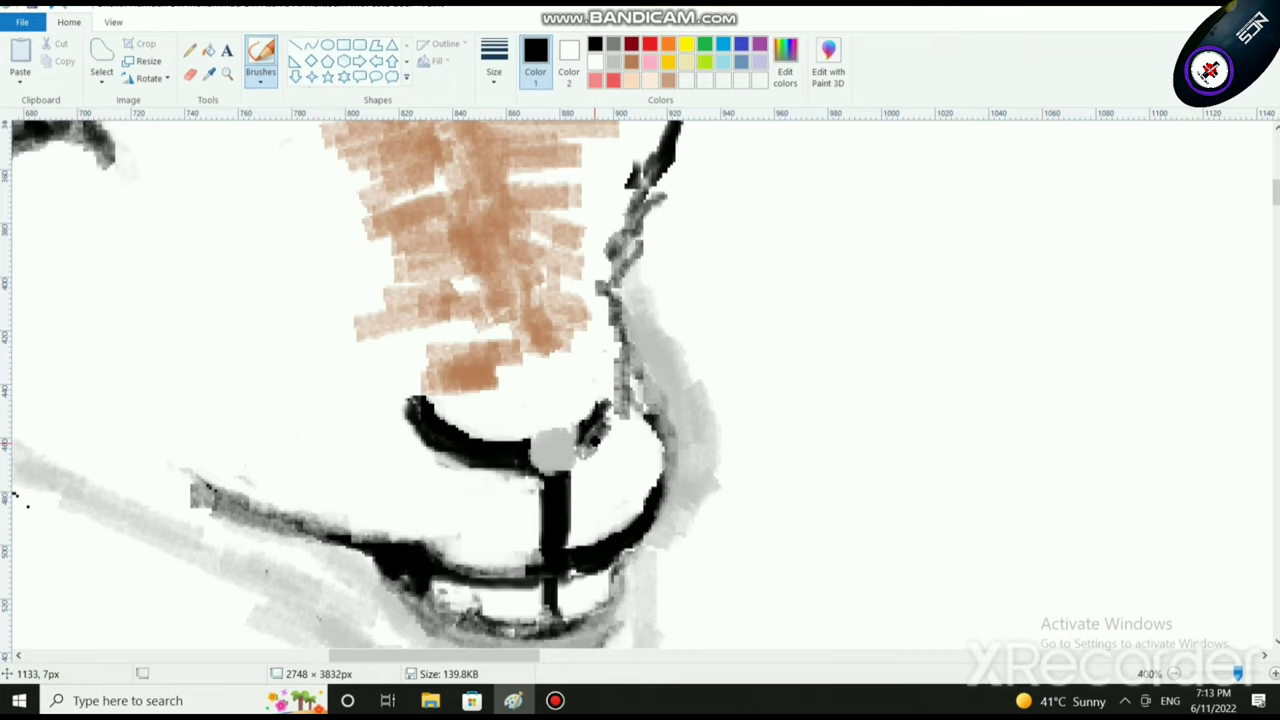
{"action": "mouse_move", "coordinate": [606, 404]}
{"action": "left_mouse_down"}
{"action": "mouse_move", "coordinate": [582, 460]}
{"action": "mouse_move", "coordinate": [566, 430]}
{"action": "left_mouse_up"}
Step: Trim the outer edge of the grey muzzle contour with white
{"action": "left_click", "coordinate": [613, 62]}
{"action": "scroll", "coordinate": [624, 482], "scroll_direction": "down", "scroll_amount": 3}
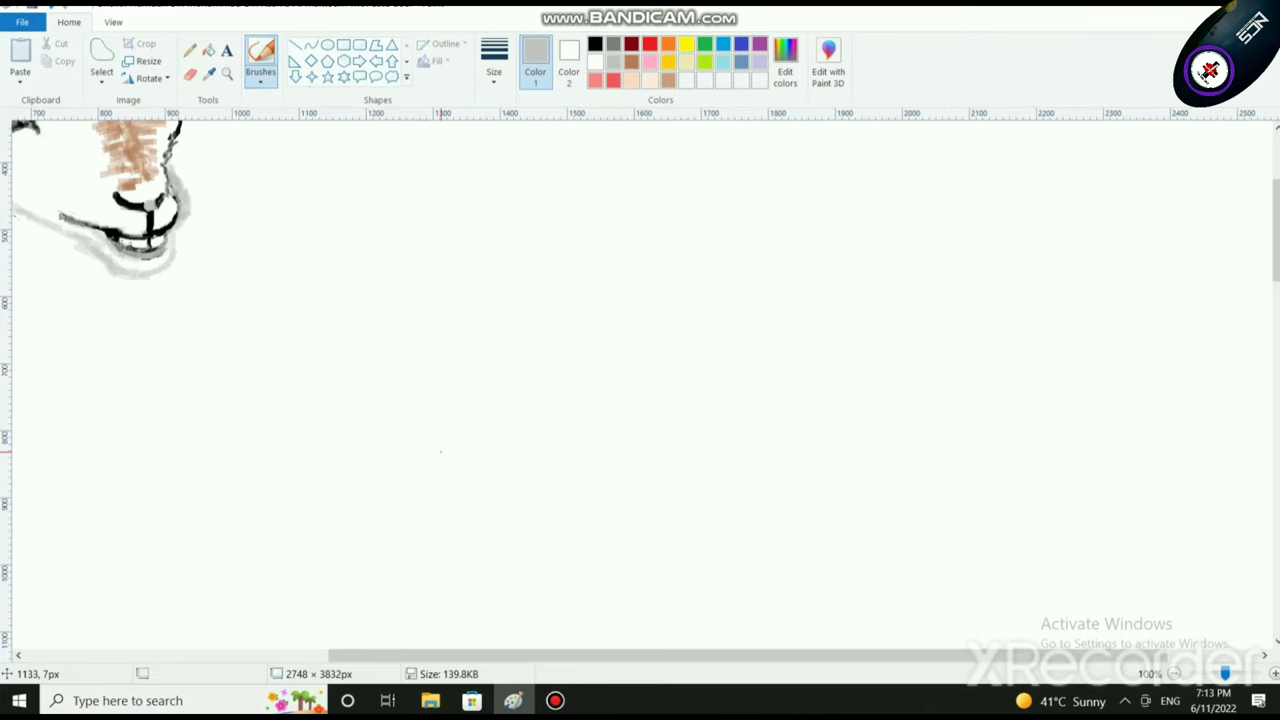
{"action": "scroll", "coordinate": [265, 320], "scroll_direction": "up", "scroll_amount": 3}
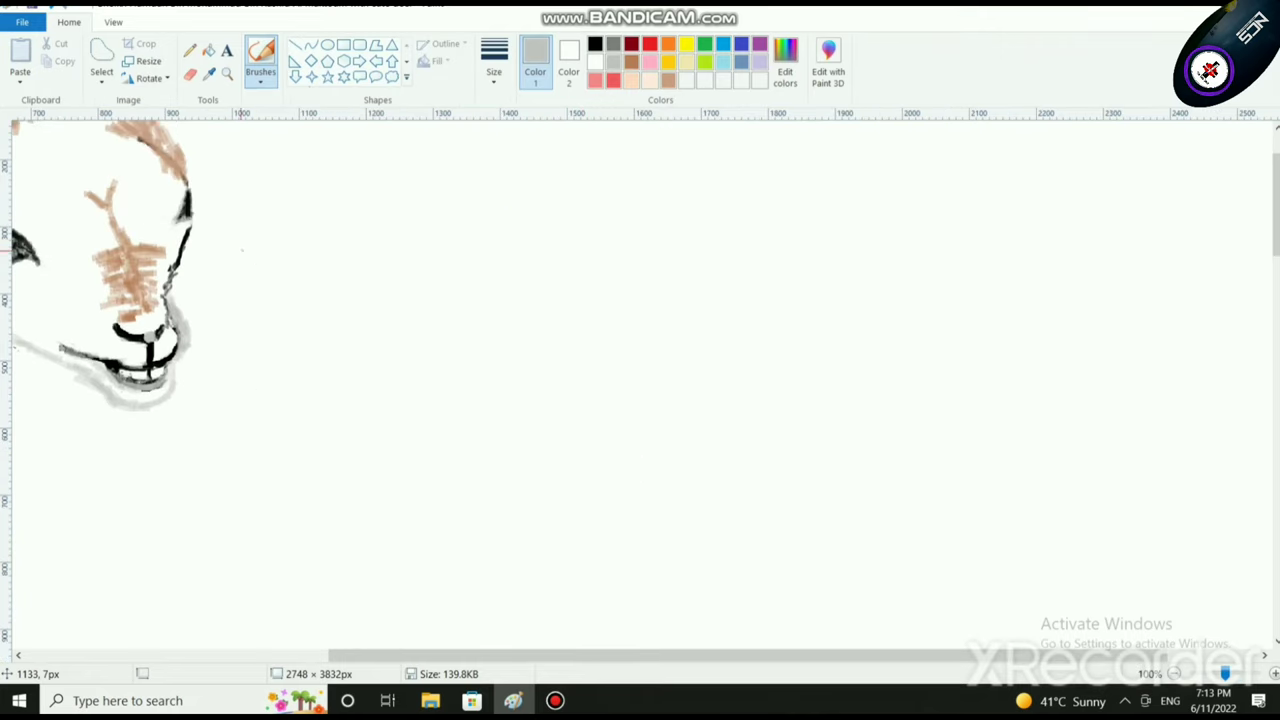
{"action": "scroll", "coordinate": [14, 348], "scroll_direction": "up", "scroll_amount": 4}
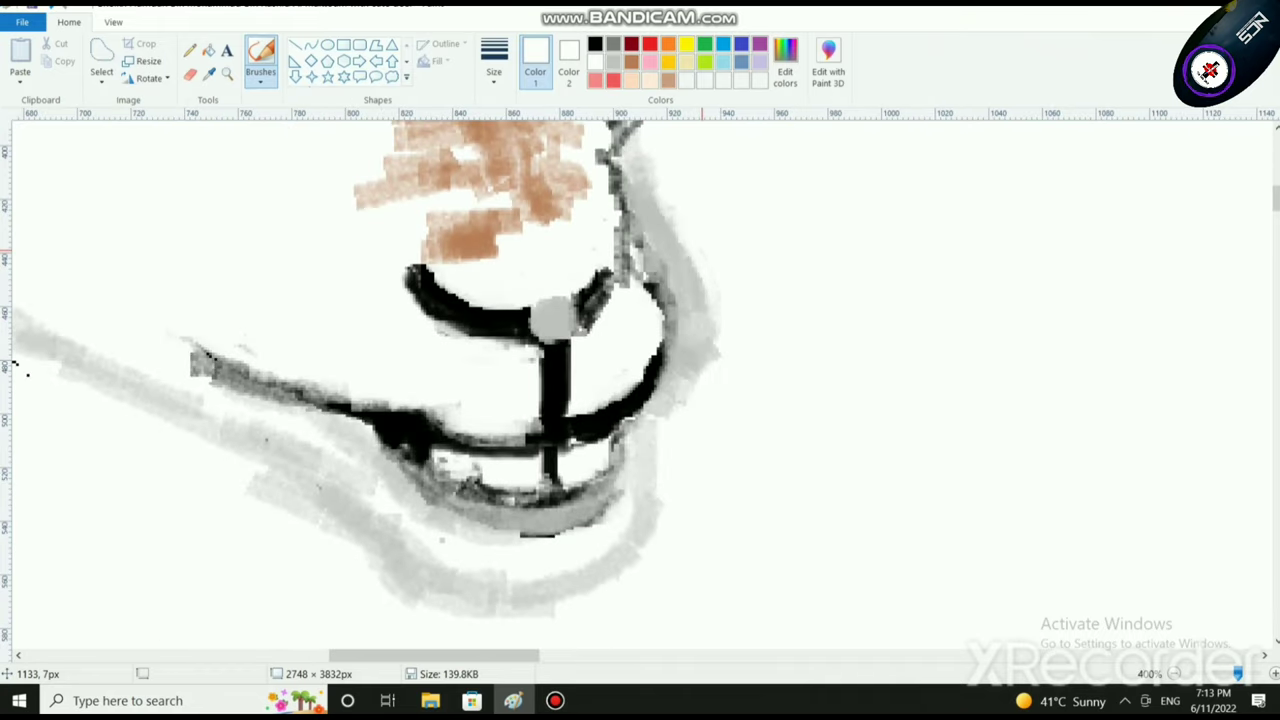
{"action": "mouse_move", "coordinate": [718, 322]}
{"action": "left_mouse_down"}
{"action": "mouse_move", "coordinate": [711, 330]}
{"action": "mouse_move", "coordinate": [710, 303]}
{"action": "left_mouse_up"}
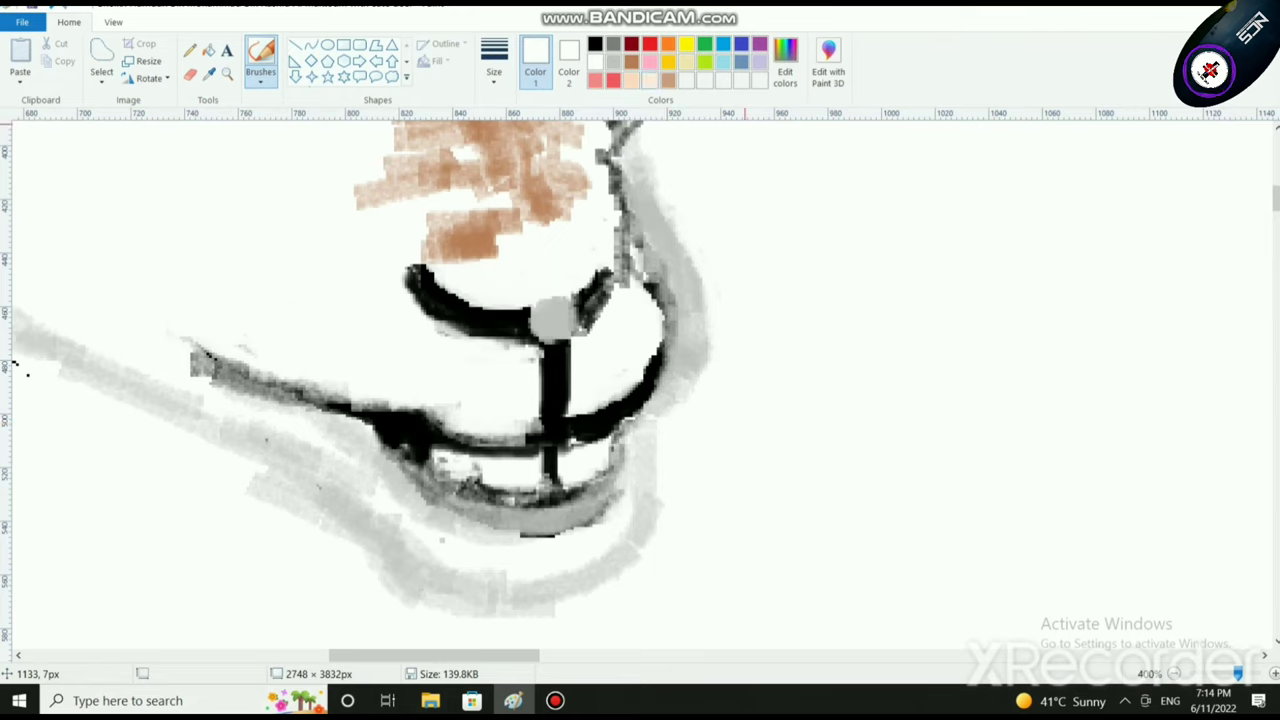
Step: Soften the muzzle's black front lip curve and both sides of the vertical line below the nose with light grey
{"action": "left_click", "coordinate": [613, 61]}
{"action": "mouse_move", "coordinate": [651, 387]}
{"action": "left_mouse_down"}
{"action": "mouse_move", "coordinate": [606, 424]}
{"action": "mouse_move", "coordinate": [665, 340]}
{"action": "mouse_move", "coordinate": [645, 377]}
{"action": "mouse_move", "coordinate": [612, 397]}
{"action": "mouse_move", "coordinate": [635, 280]}
{"action": "mouse_move", "coordinate": [656, 362]}
{"action": "mouse_move", "coordinate": [592, 410]}
{"action": "left_mouse_up"}
{"action": "left_click", "coordinate": [595, 61]}
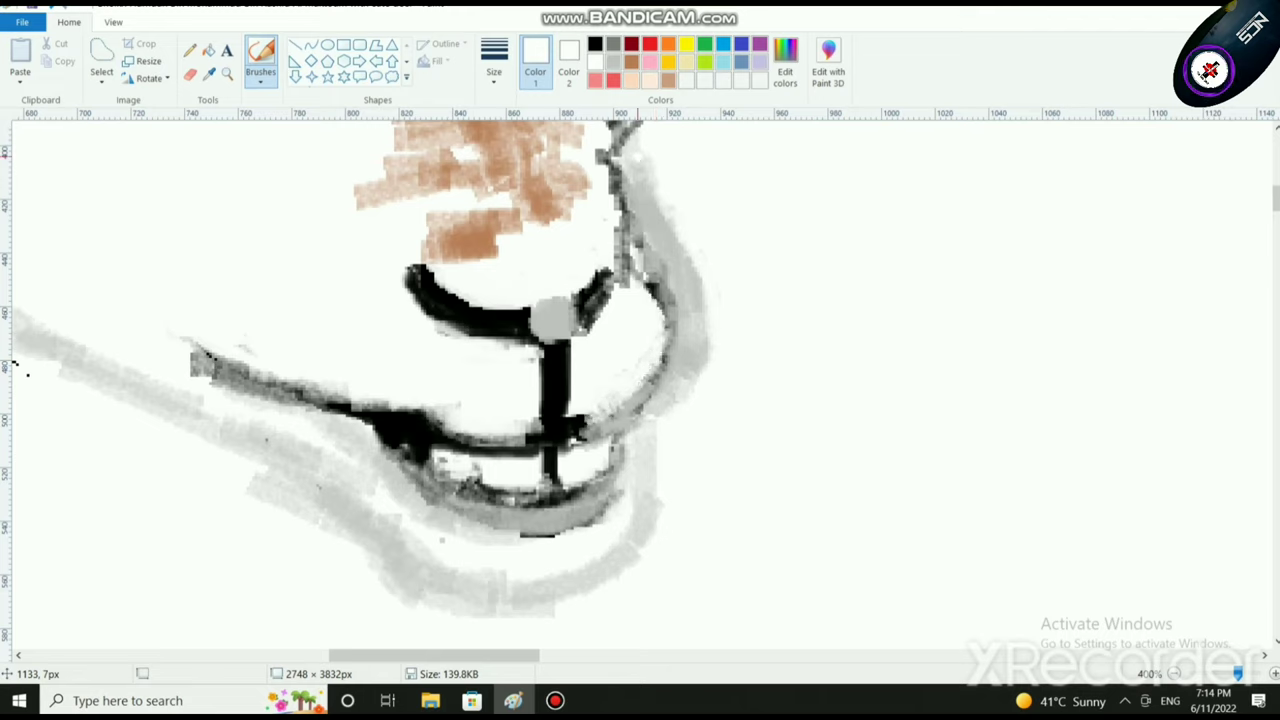
{"action": "left_click", "coordinate": [613, 62]}
{"action": "mouse_move", "coordinate": [568, 340]}
{"action": "left_mouse_down"}
{"action": "mouse_move", "coordinate": [566, 400]}
{"action": "mouse_move", "coordinate": [532, 354]}
{"action": "left_mouse_up"}
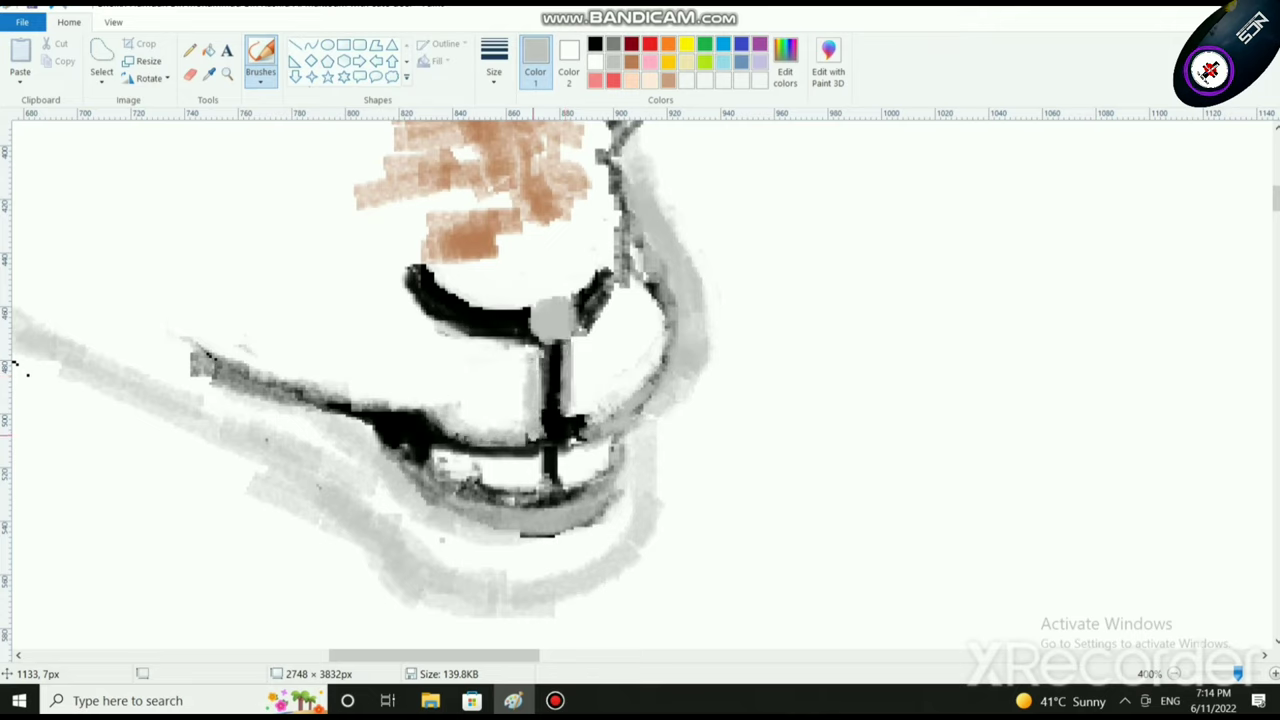
{"action": "mouse_move", "coordinate": [598, 416]}
{"action": "left_mouse_down"}
{"action": "mouse_move", "coordinate": [568, 423]}
{"action": "mouse_move", "coordinate": [584, 426]}
{"action": "left_mouse_up"}
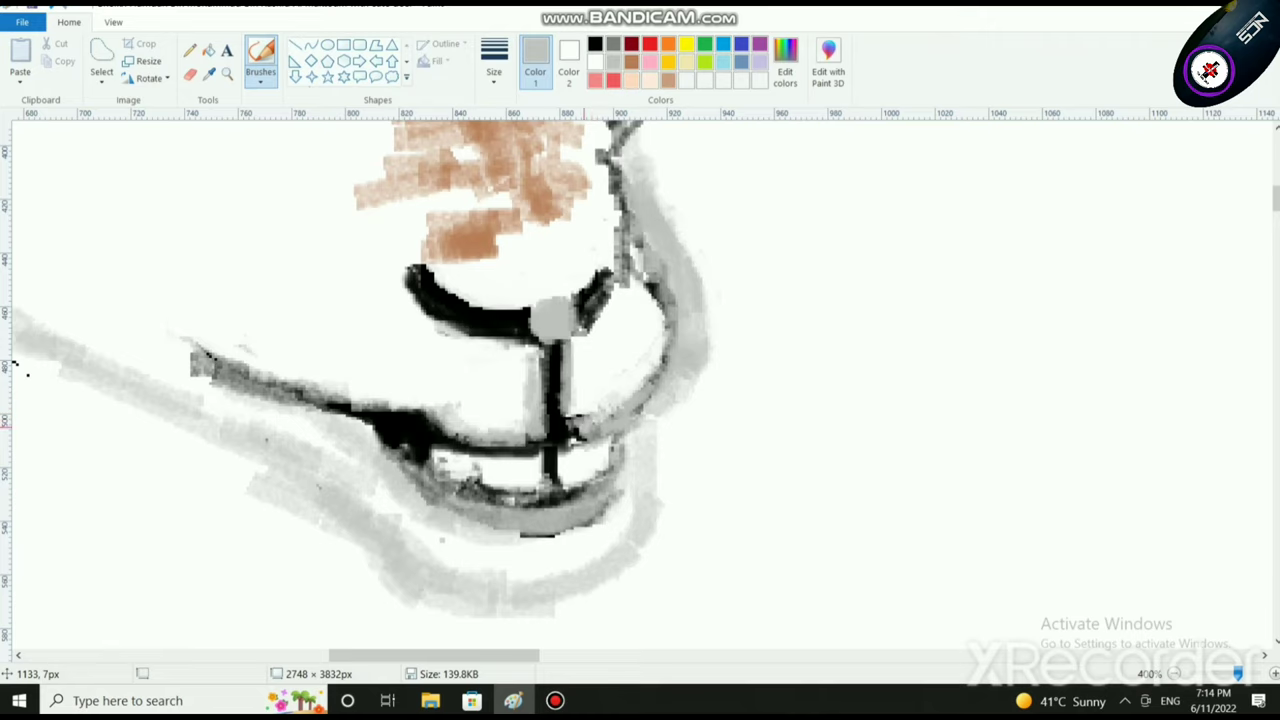
Step: Hatch custom tan strokes over the animal's cheek from the near eye's inner corner to the mouth corner, and switch to the darker brown
{"action": "scroll", "coordinate": [598, 400], "scroll_direction": "down", "scroll_amount": 4}
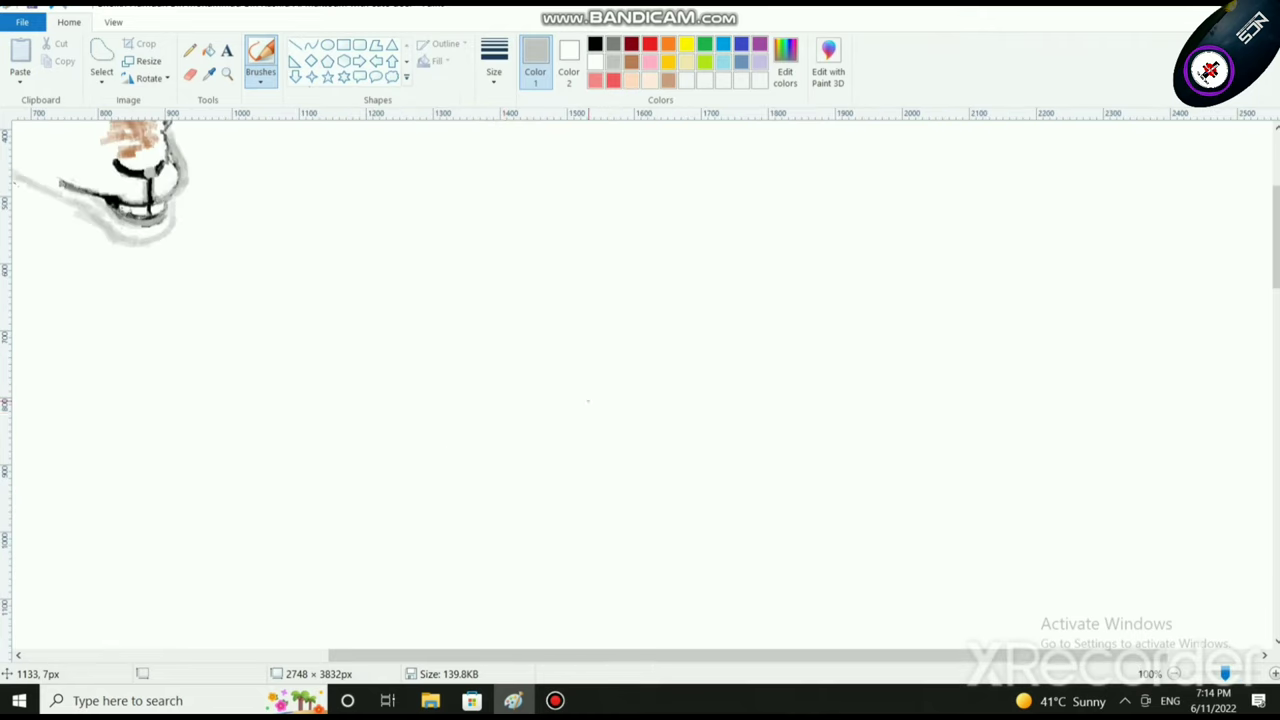
{"action": "left_click_drag", "start_coordinate": [576, 655], "coordinate": [438, 655]}
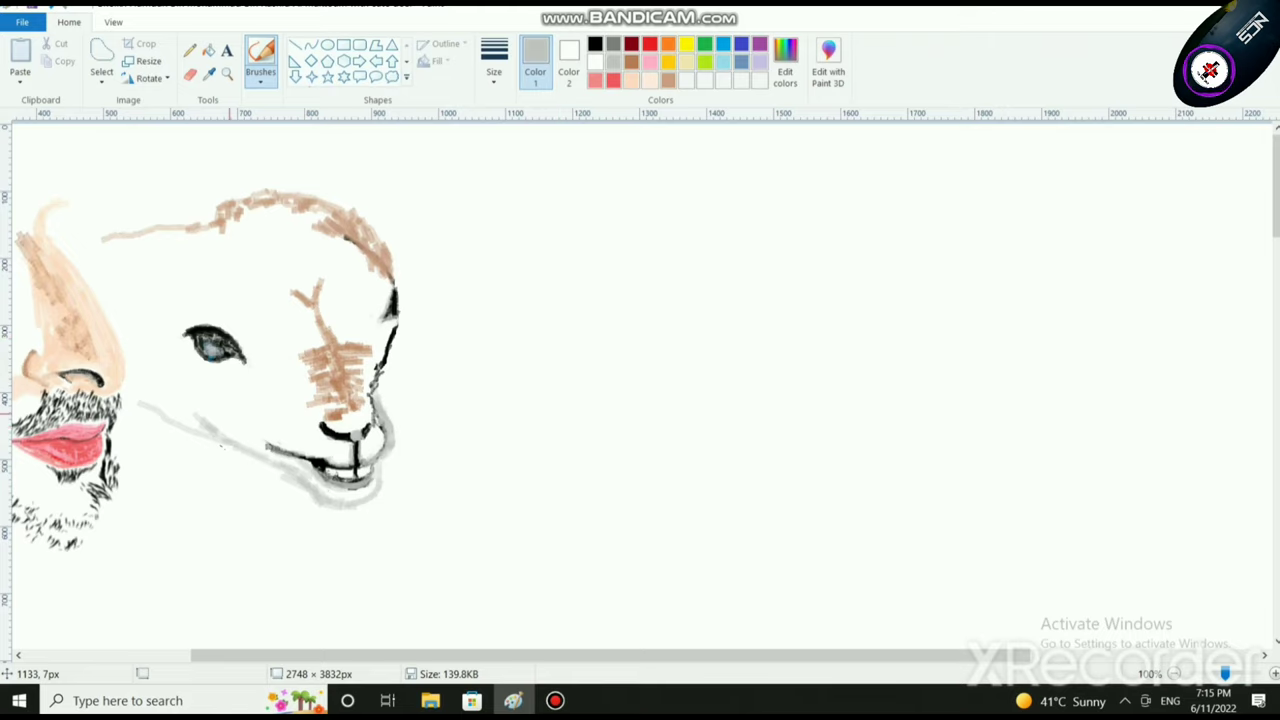
{"action": "scroll", "coordinate": [640, 385], "scroll_direction": "left", "scroll_amount": 3}
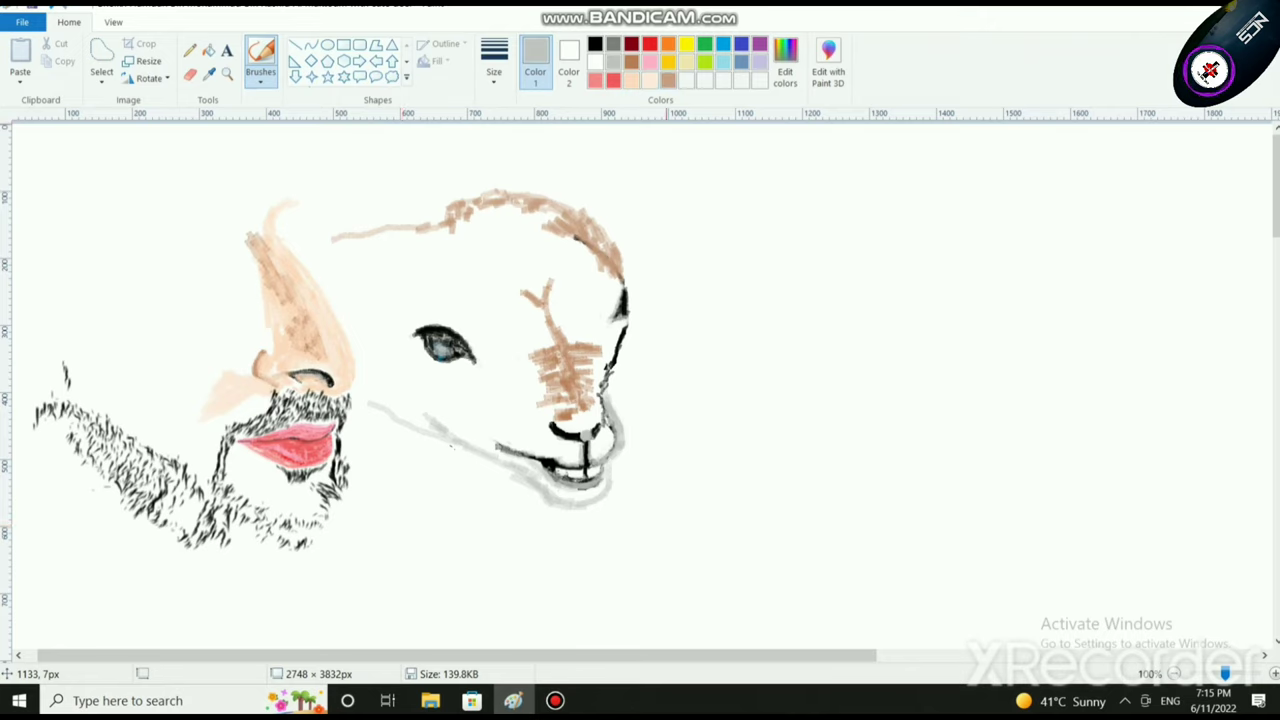
{"action": "left_click", "coordinate": [668, 80]}
{"action": "mouse_move", "coordinate": [476, 405]}
{"action": "left_mouse_down"}
{"action": "mouse_move", "coordinate": [484, 392]}
{"action": "mouse_move", "coordinate": [472, 400]}
{"action": "left_mouse_up"}
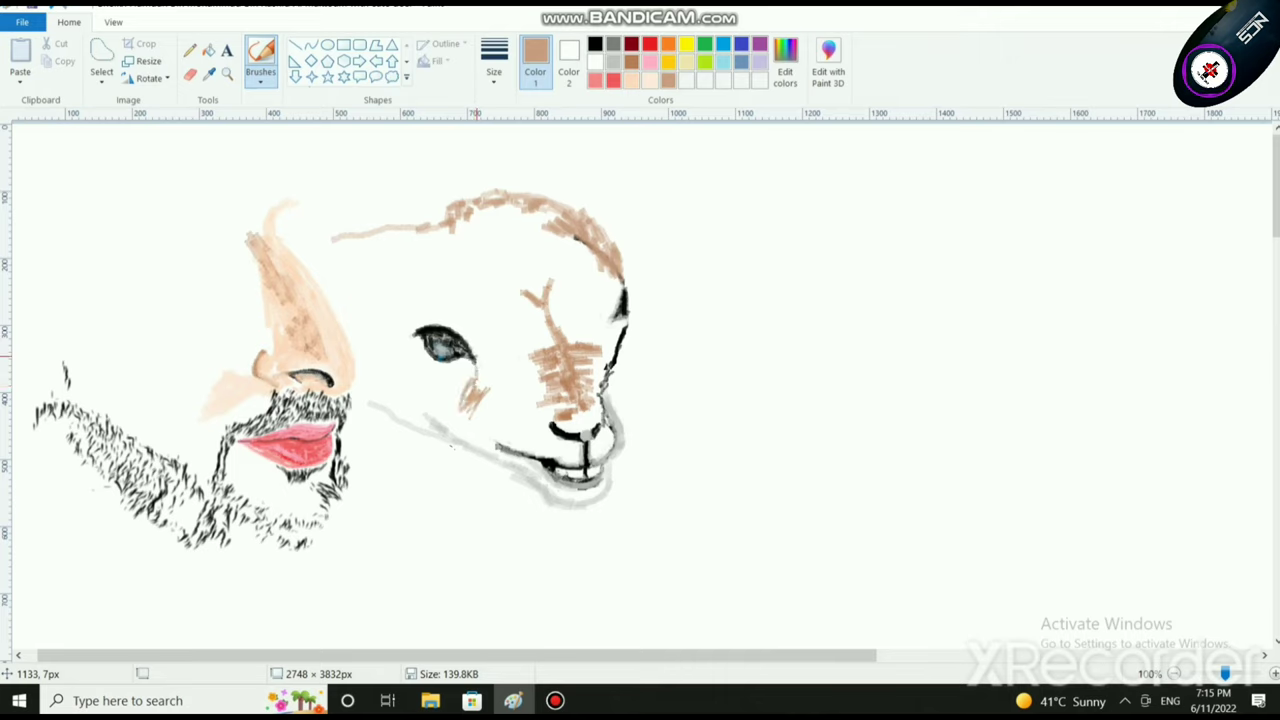
{"action": "mouse_move", "coordinate": [474, 380]}
{"action": "left_mouse_down"}
{"action": "mouse_move", "coordinate": [490, 420]}
{"action": "mouse_move", "coordinate": [510, 420]}
{"action": "mouse_move", "coordinate": [516, 440]}
{"action": "mouse_move", "coordinate": [496, 444]}
{"action": "left_mouse_up"}
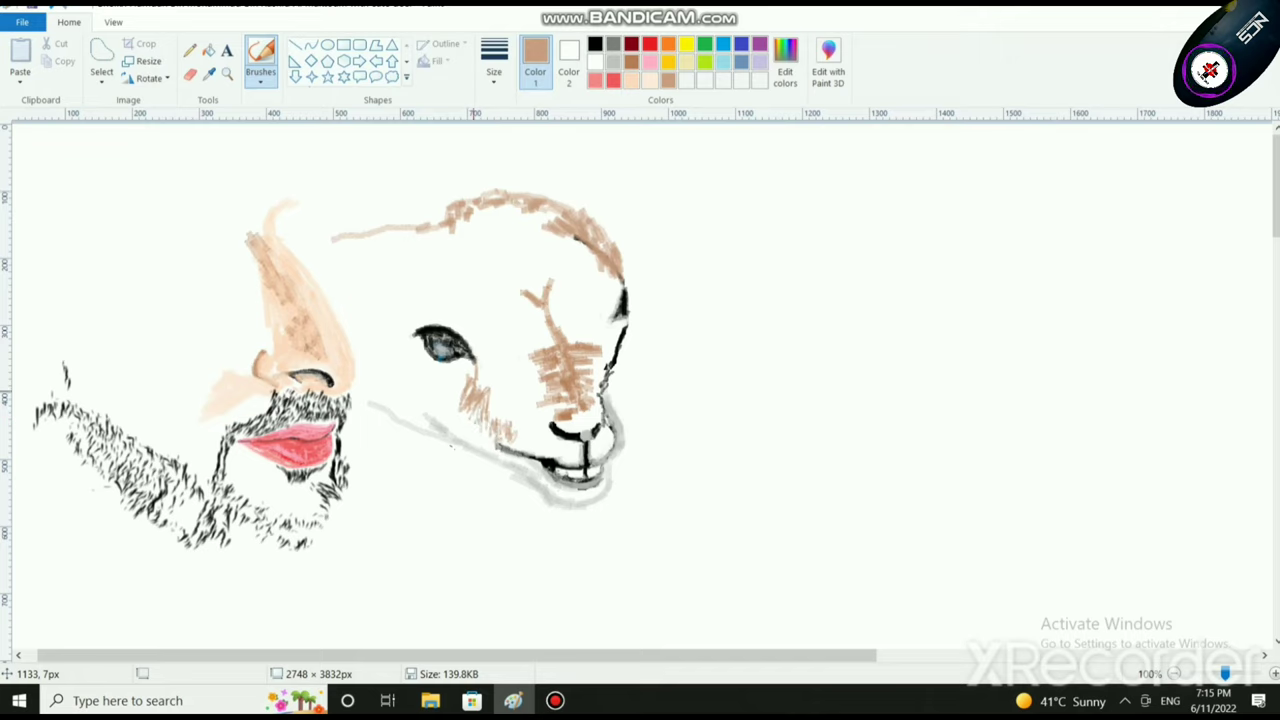
{"action": "left_click_drag", "start_coordinate": [490, 385], "coordinate": [506, 446]}
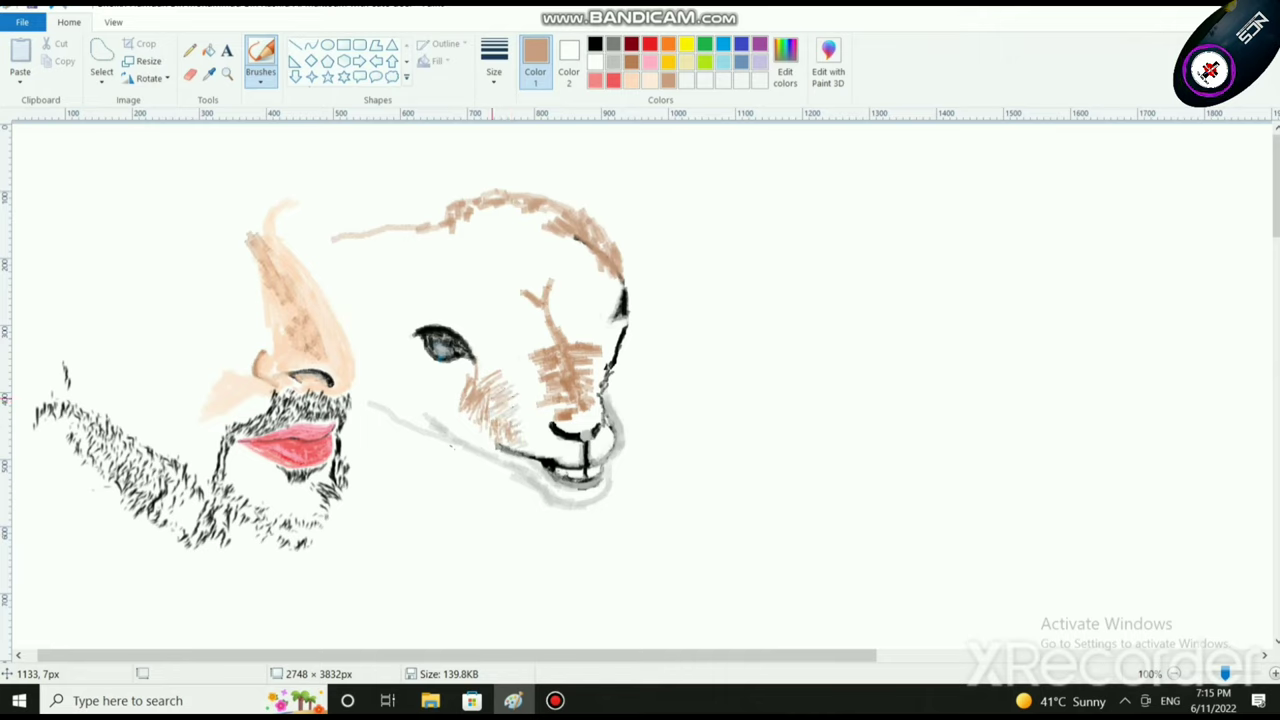
{"action": "left_click_drag", "start_coordinate": [491, 396], "coordinate": [503, 382]}
{"action": "left_click", "coordinate": [631, 62]}
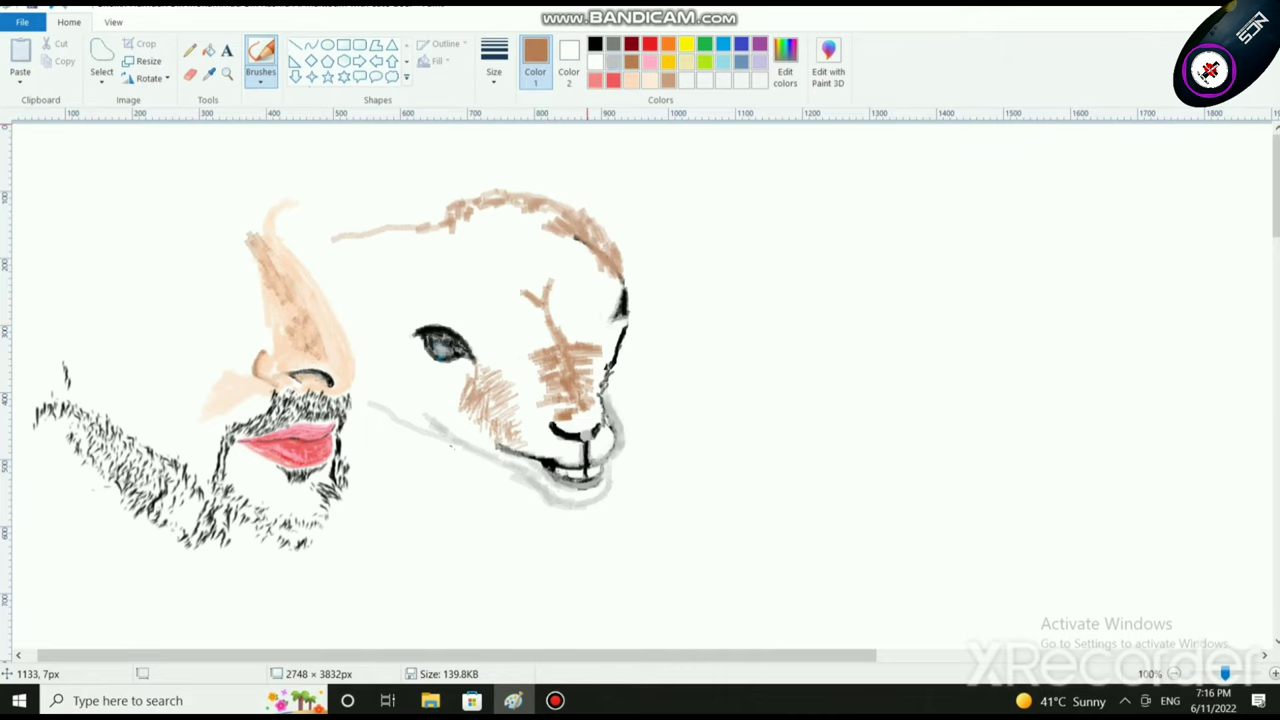
Step: Darken the animal's cheek hatching from the near eye's inner corner down to the mouth corner with brown strokes
{"action": "scroll", "coordinate": [528, 328], "scroll_direction": "up", "scroll_amount": 1, "text": "ctrl"}
{"action": "scroll", "coordinate": [577, 311], "scroll_direction": "down", "scroll_amount": 3}
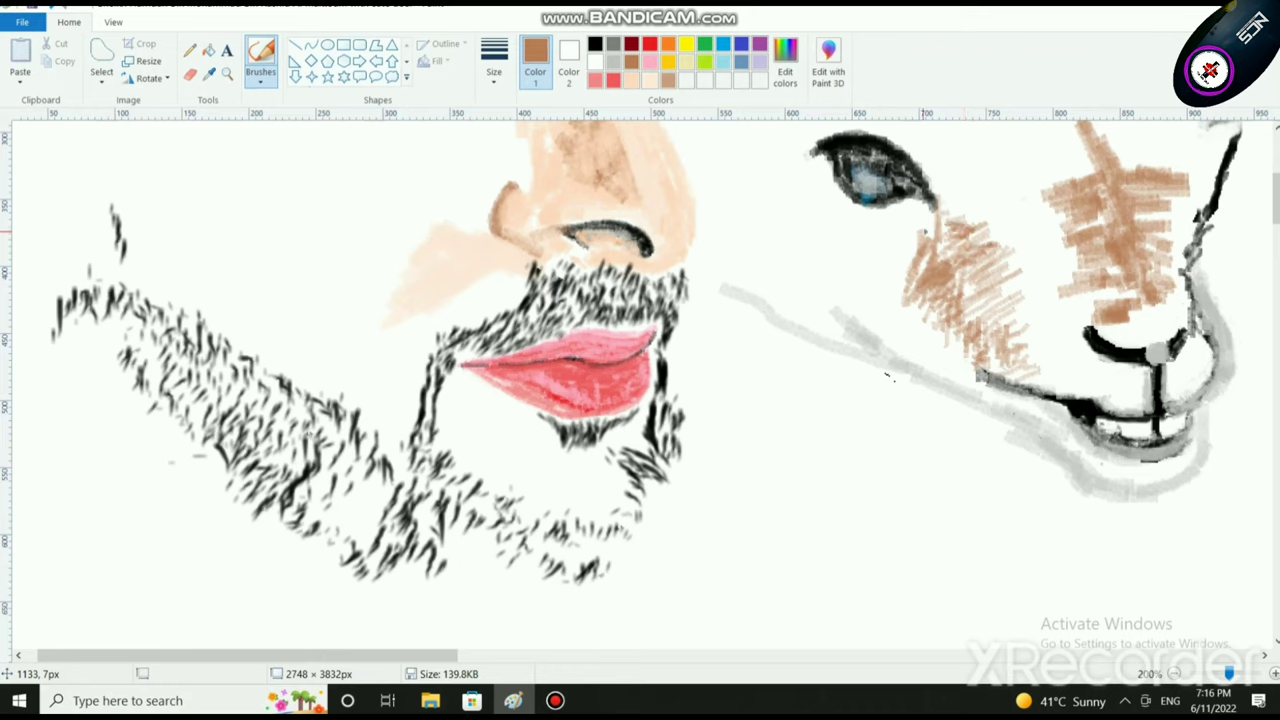
{"action": "mouse_move", "coordinate": [942, 240]}
{"action": "left_mouse_down"}
{"action": "mouse_move", "coordinate": [938, 308]}
{"action": "mouse_move", "coordinate": [962, 322]}
{"action": "mouse_move", "coordinate": [946, 340]}
{"action": "mouse_move", "coordinate": [975, 328]}
{"action": "mouse_move", "coordinate": [978, 376]}
{"action": "left_mouse_up"}
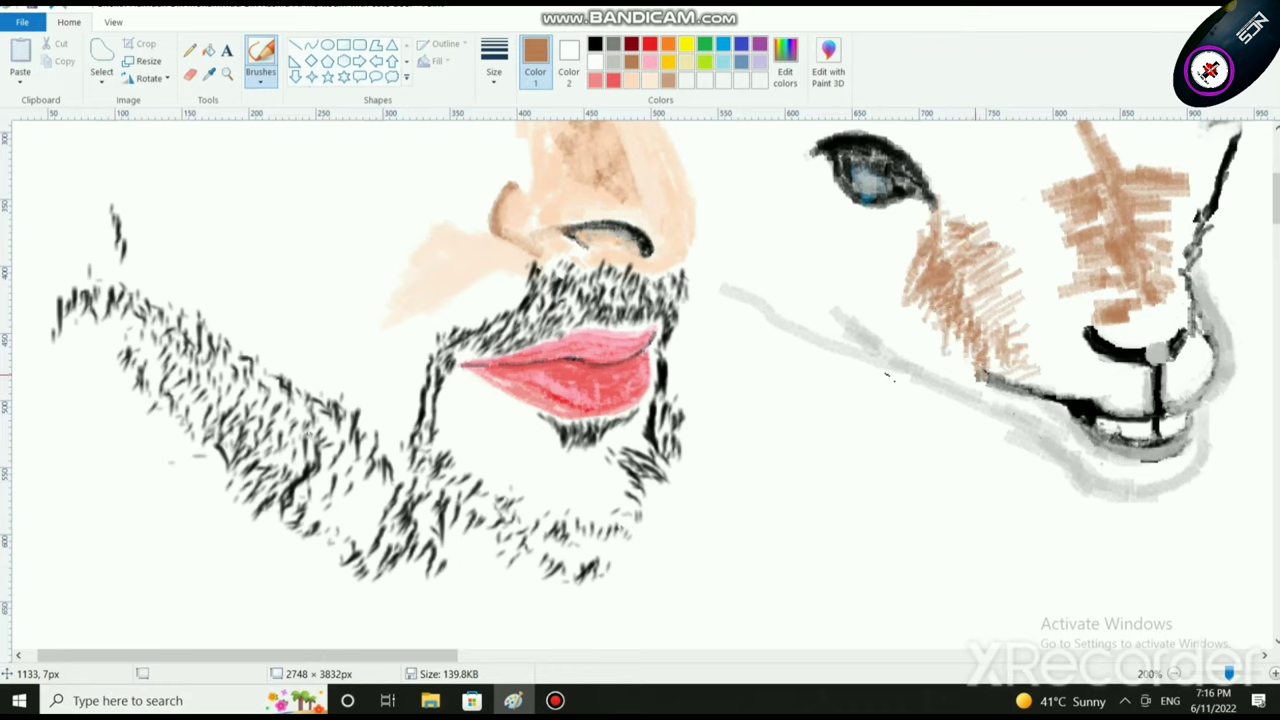
Step: Mix a custom dark brown with RGB 149, 92, 62, and switch the brush colour back to tan
{"action": "left_click", "coordinate": [785, 70]}
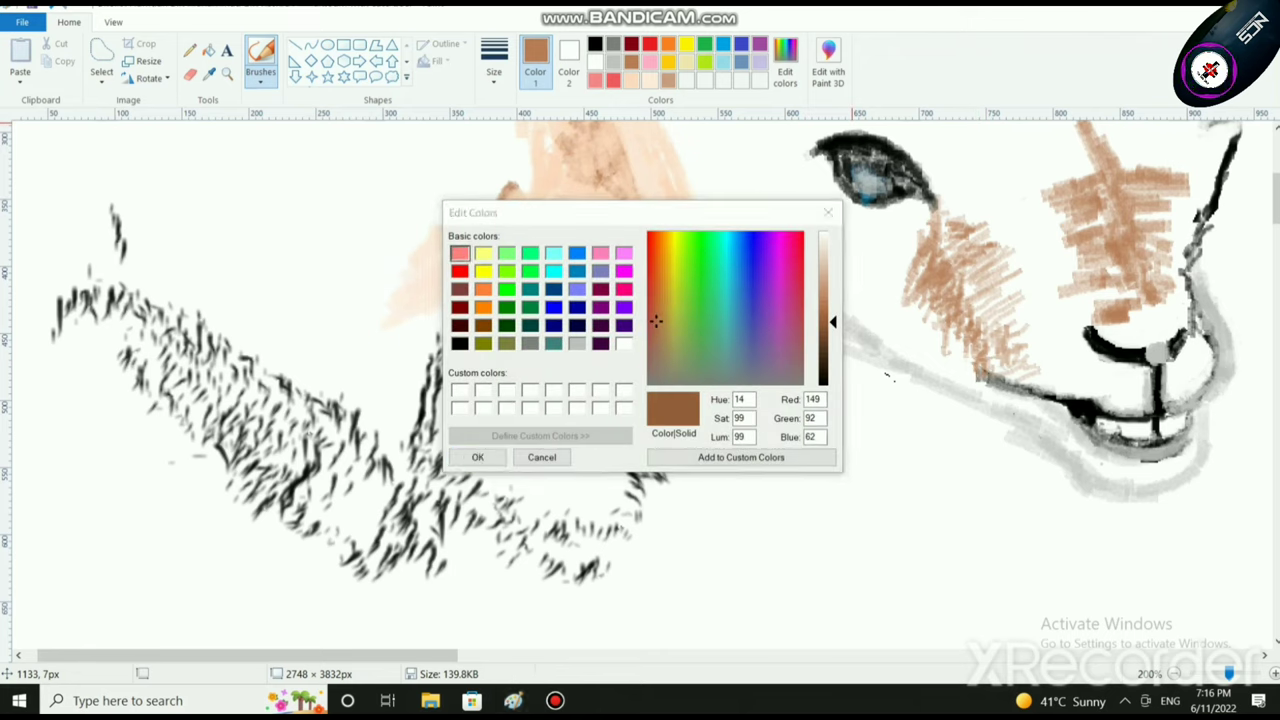
{"action": "key", "text": "Return"}
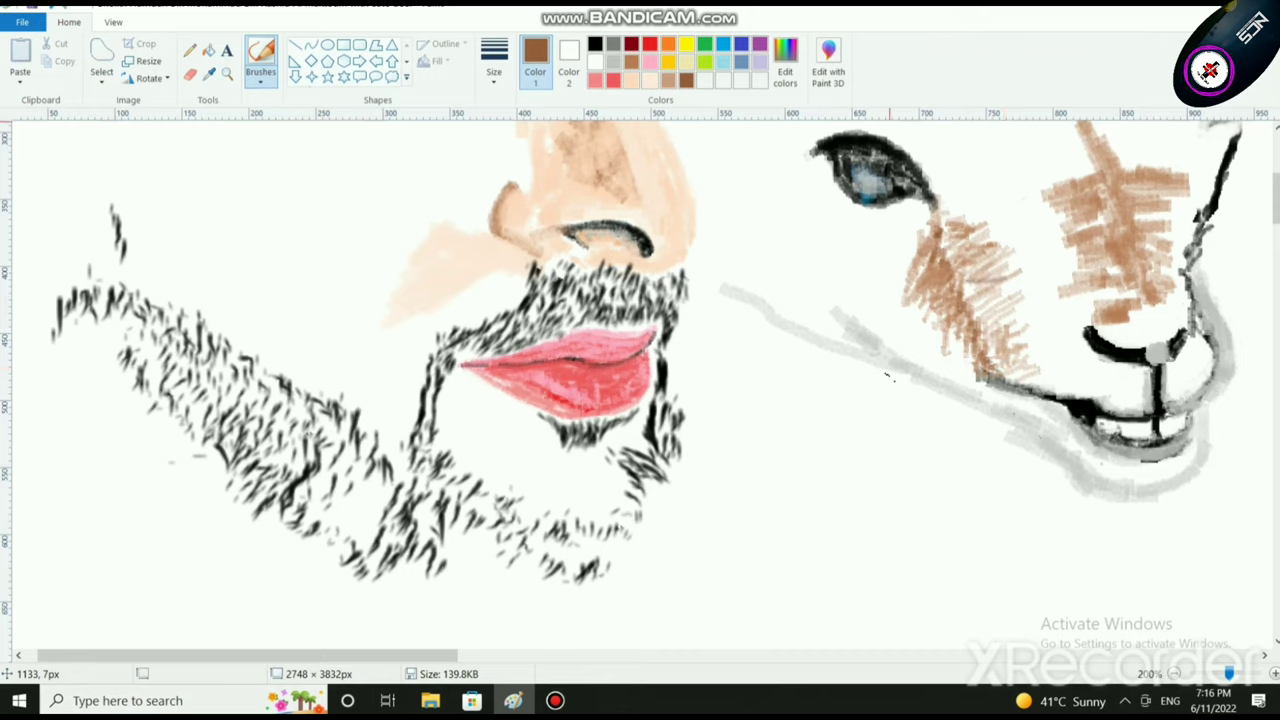
{"action": "left_click", "coordinate": [668, 80]}
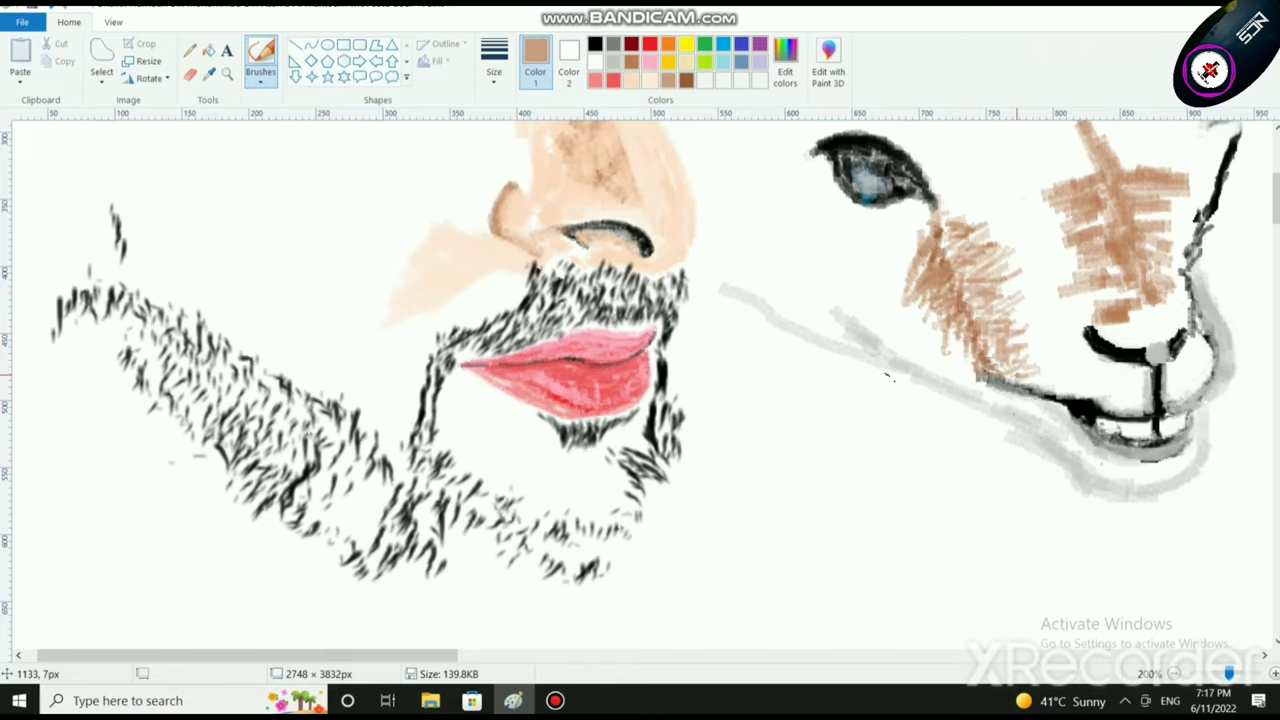
Step: Mix a custom pale yellow with RGB 255, 251, 159 as the painting colour and choose a brush type
{"action": "scroll", "coordinate": [887, 376], "scroll_direction": "down", "scroll_amount": 5}
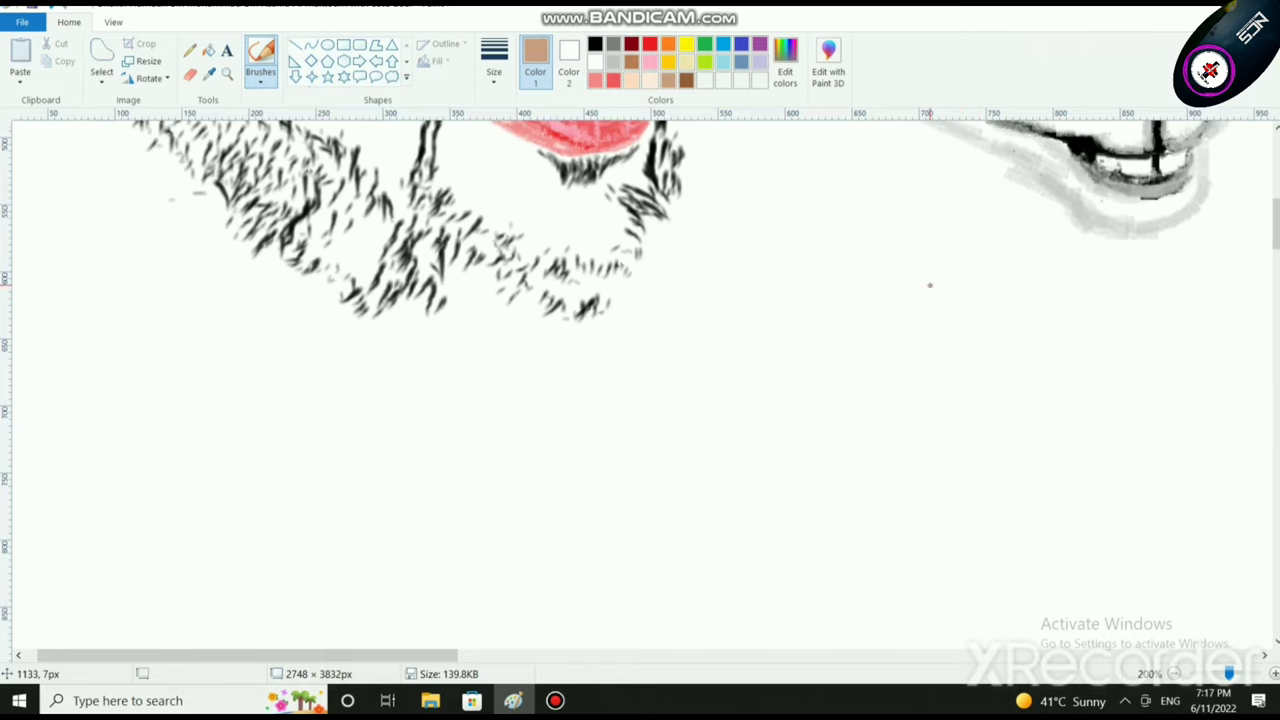
{"action": "scroll", "coordinate": [845, 286], "scroll_direction": "down", "scroll_amount": 1, "text": "ctrl"}
{"action": "scroll", "coordinate": [808, 286], "scroll_direction": "down", "scroll_amount": 2, "text": "ctrl"}
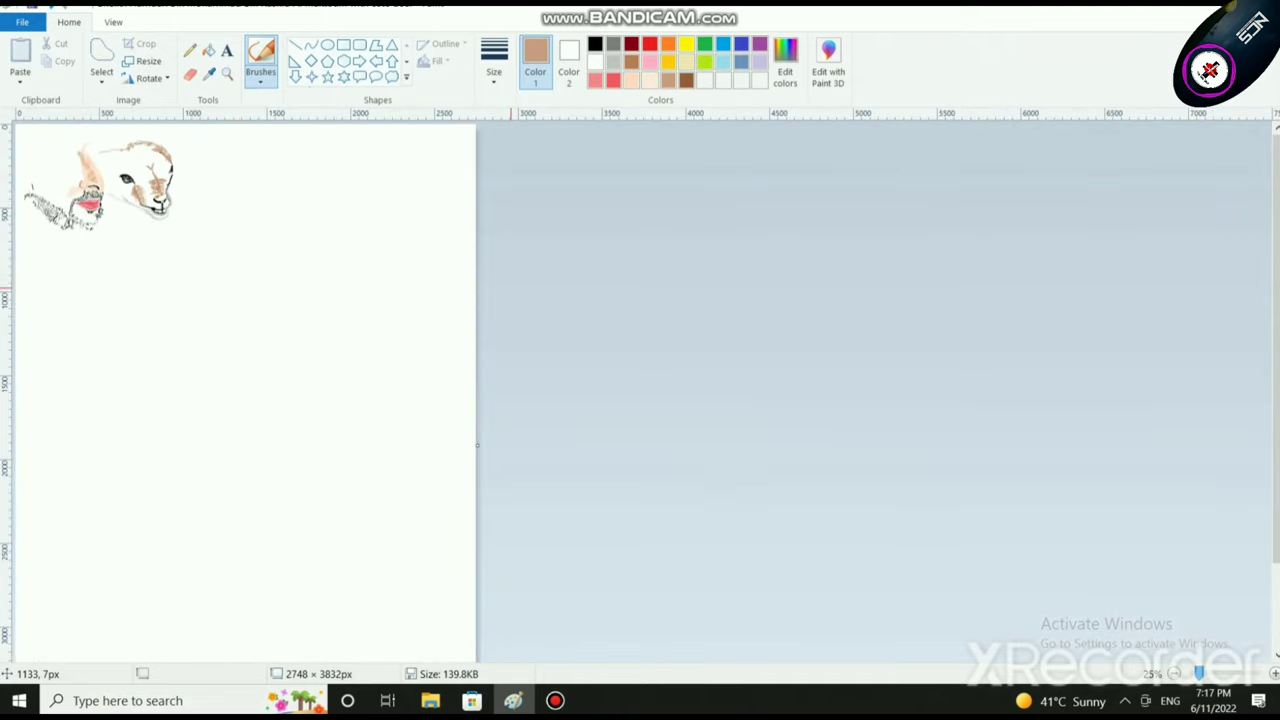
{"action": "scroll", "coordinate": [289, 308], "scroll_direction": "up", "scroll_amount": 2, "text": "ctrl"}
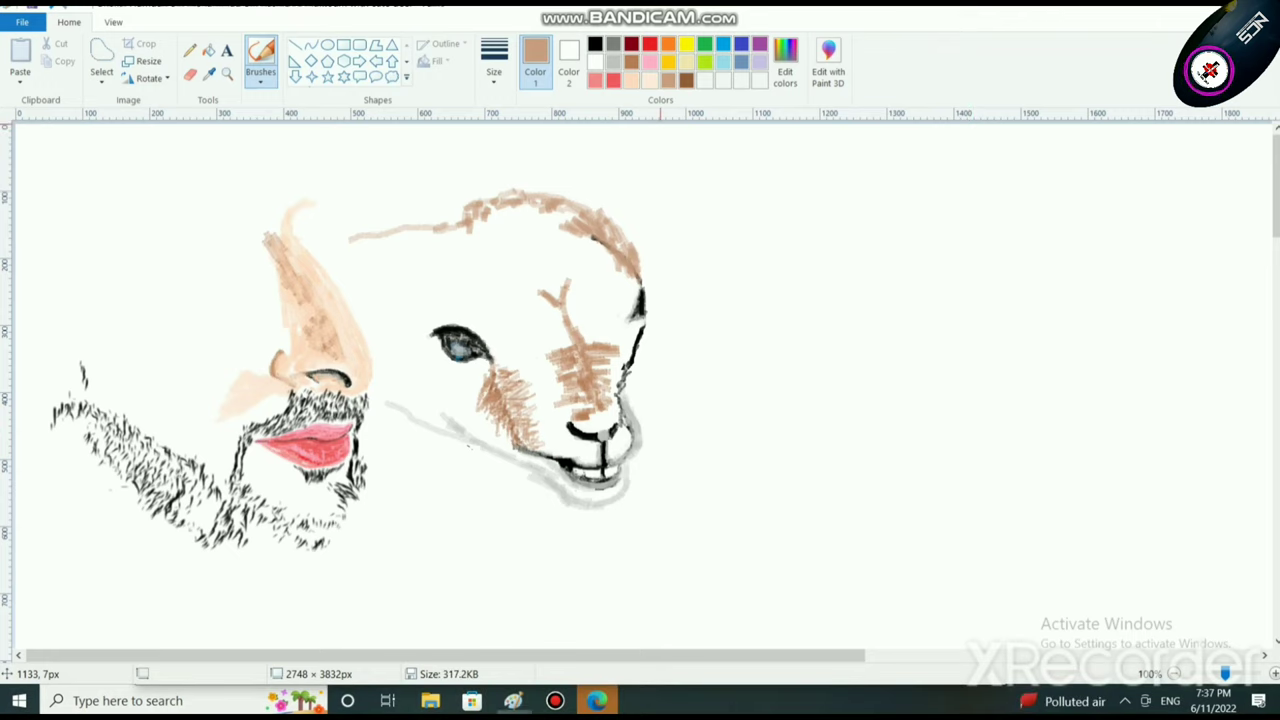
{"action": "left_click", "coordinate": [686, 44]}
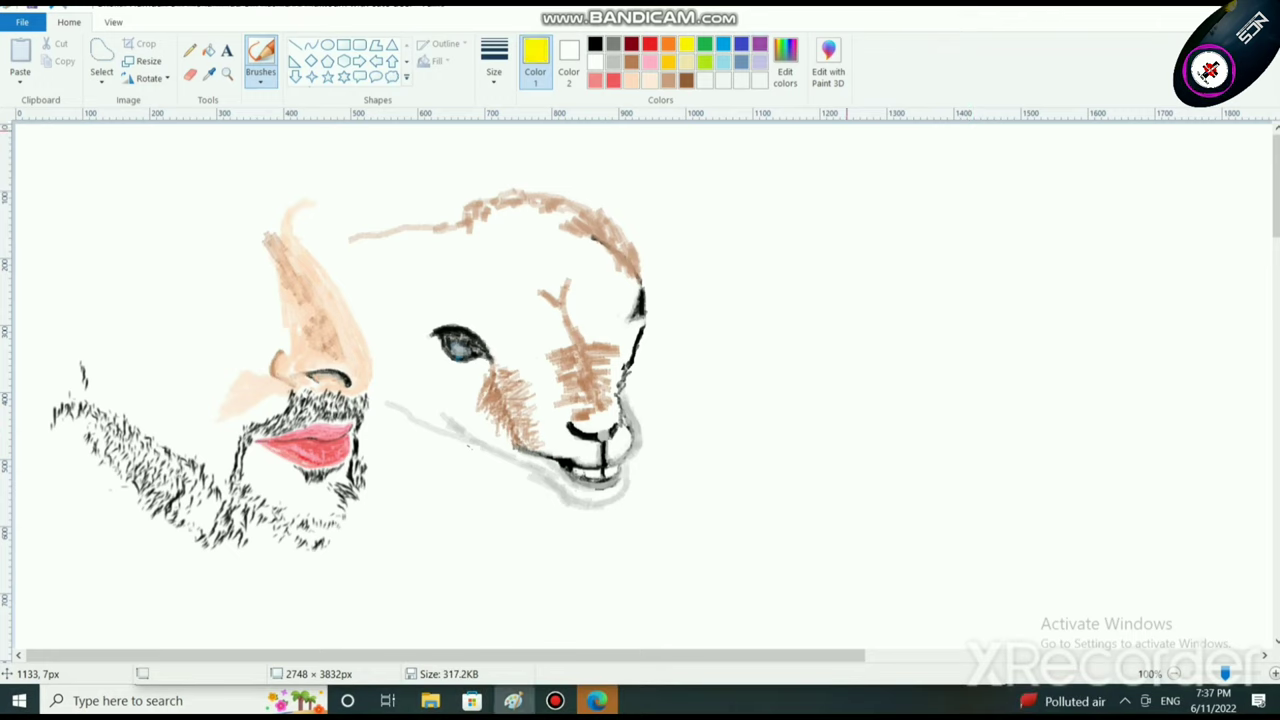
{"action": "left_click", "coordinate": [785, 62]}
{"action": "left_click", "coordinate": [824, 260]}
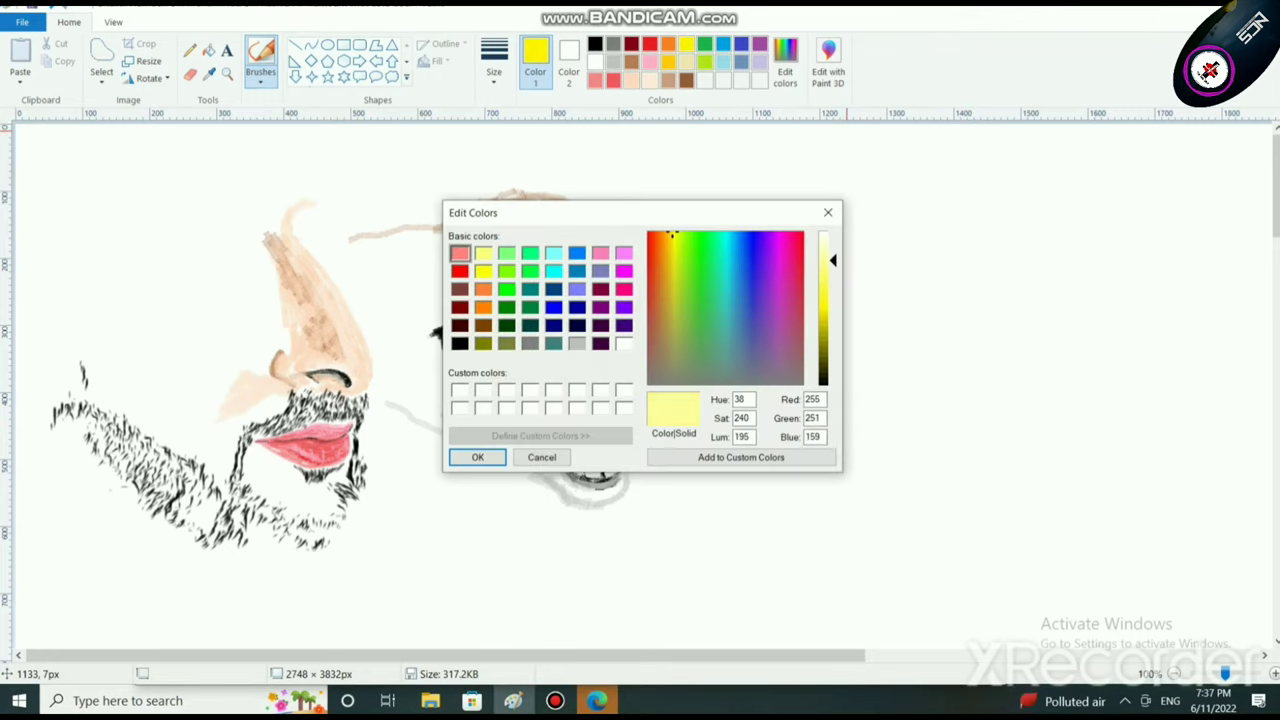
{"action": "left_click", "coordinate": [477, 457]}
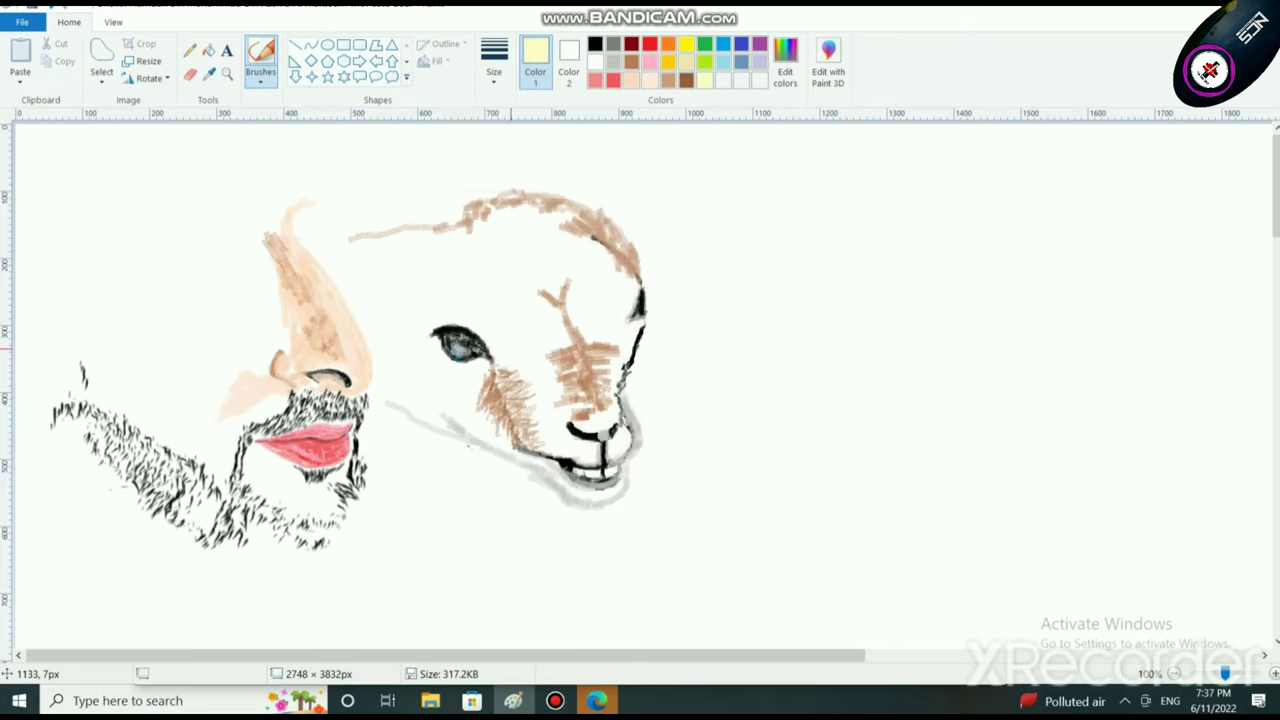
{"action": "left_click", "coordinate": [260, 60]}
{"action": "left_click", "coordinate": [362, 141]}
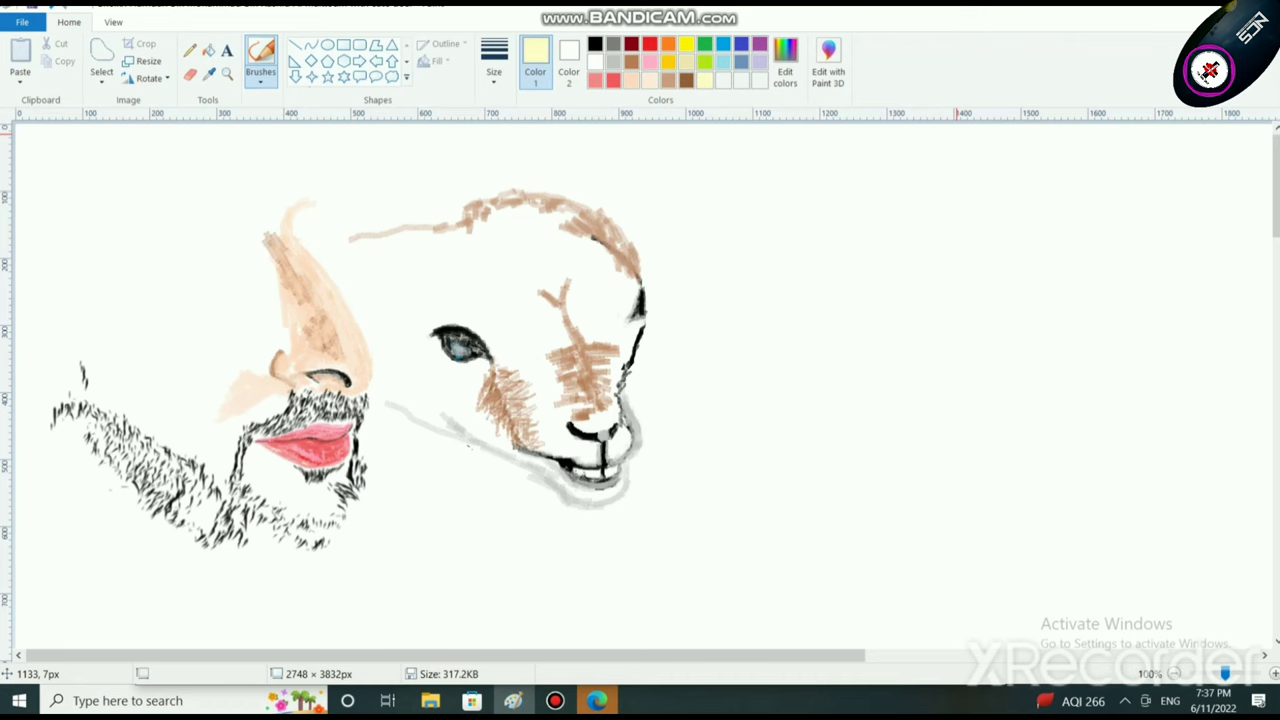
Step: Paint pale yellow from the near eye's inner corner up over its upper lid with a larger brush
{"action": "scroll", "coordinate": [582, 426], "scroll_direction": "up", "scroll_amount": 2}
{"action": "scroll", "coordinate": [582, 426], "scroll_direction": "down", "scroll_amount": 2}
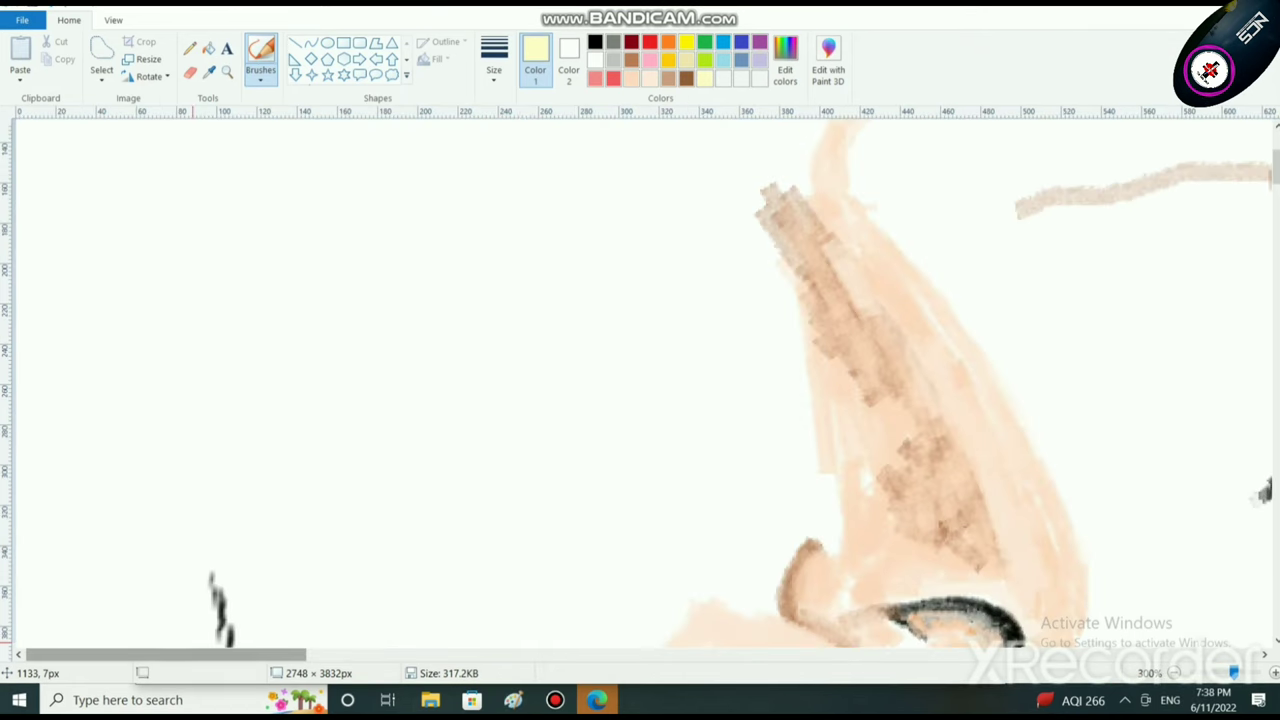
{"action": "left_click_drag", "start_coordinate": [166, 654], "coordinate": [426, 654]}
{"action": "scroll", "coordinate": [396, 340], "scroll_direction": "down", "scroll_amount": 2}
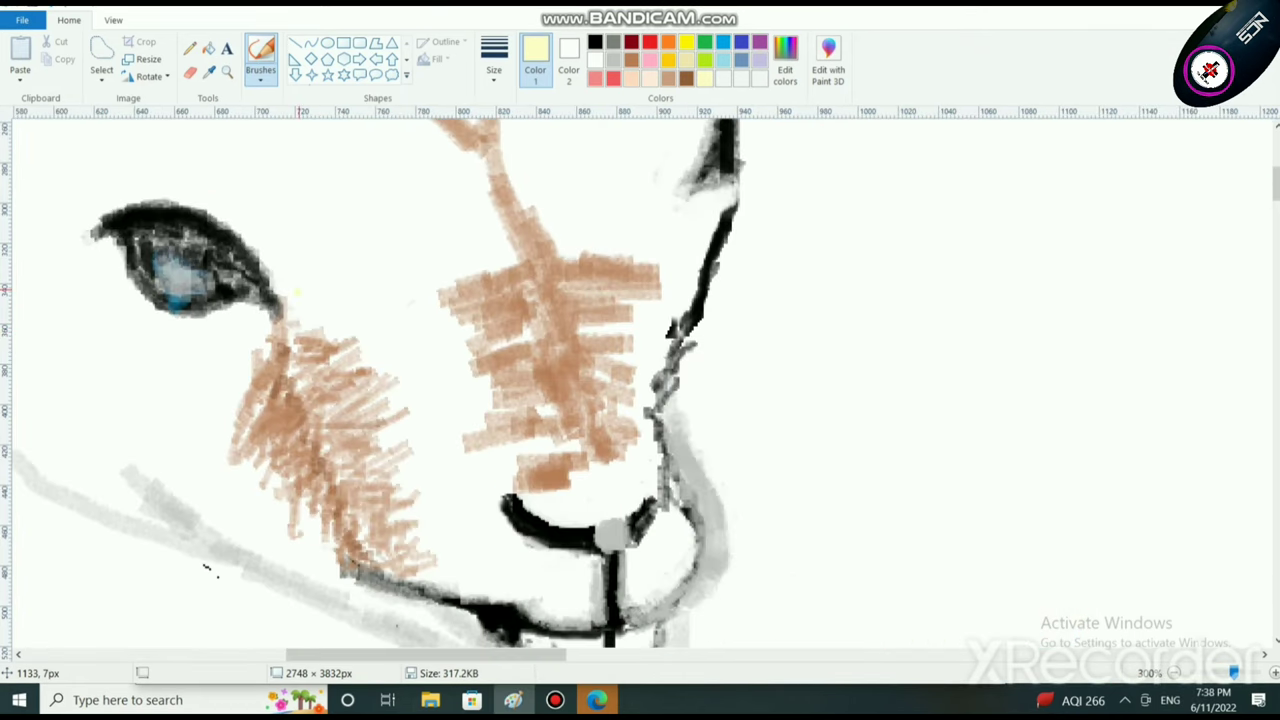
{"action": "left_click", "coordinate": [494, 58]}
{"action": "left_click", "coordinate": [534, 208]}
{"action": "left_click", "coordinate": [332, 292]}
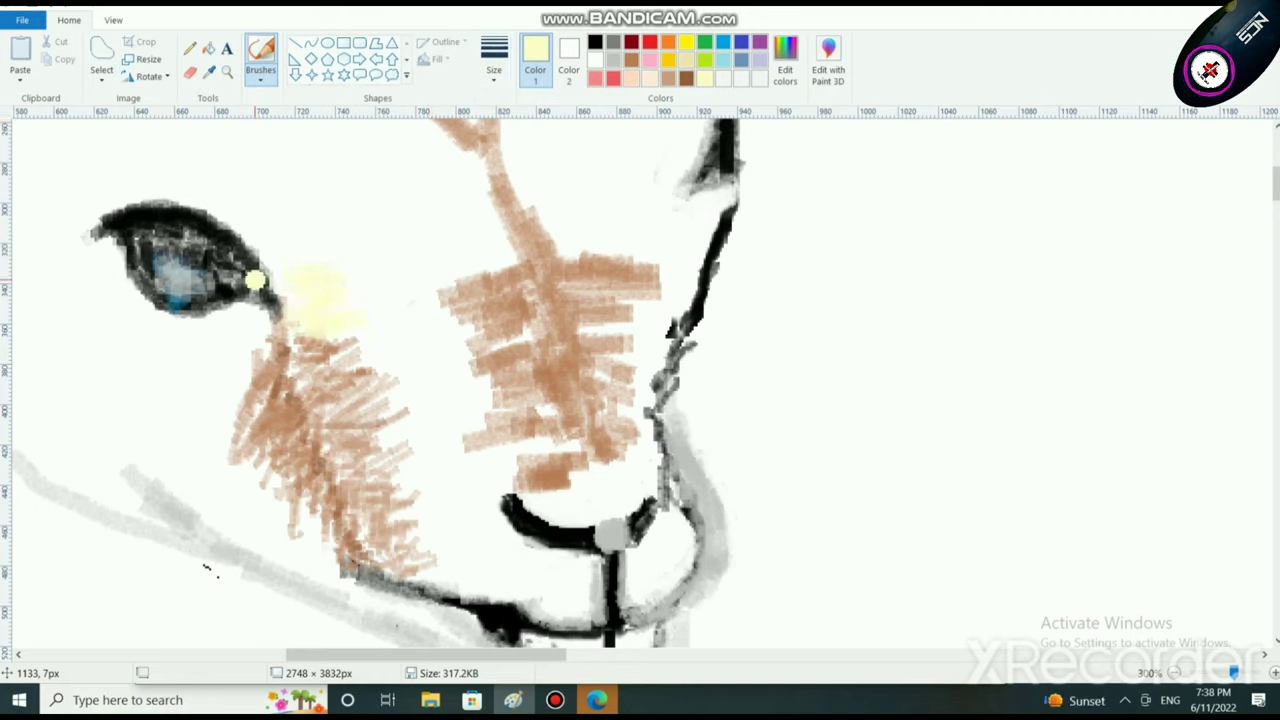
{"action": "left_click_drag", "start_coordinate": [284, 280], "coordinate": [331, 253]}
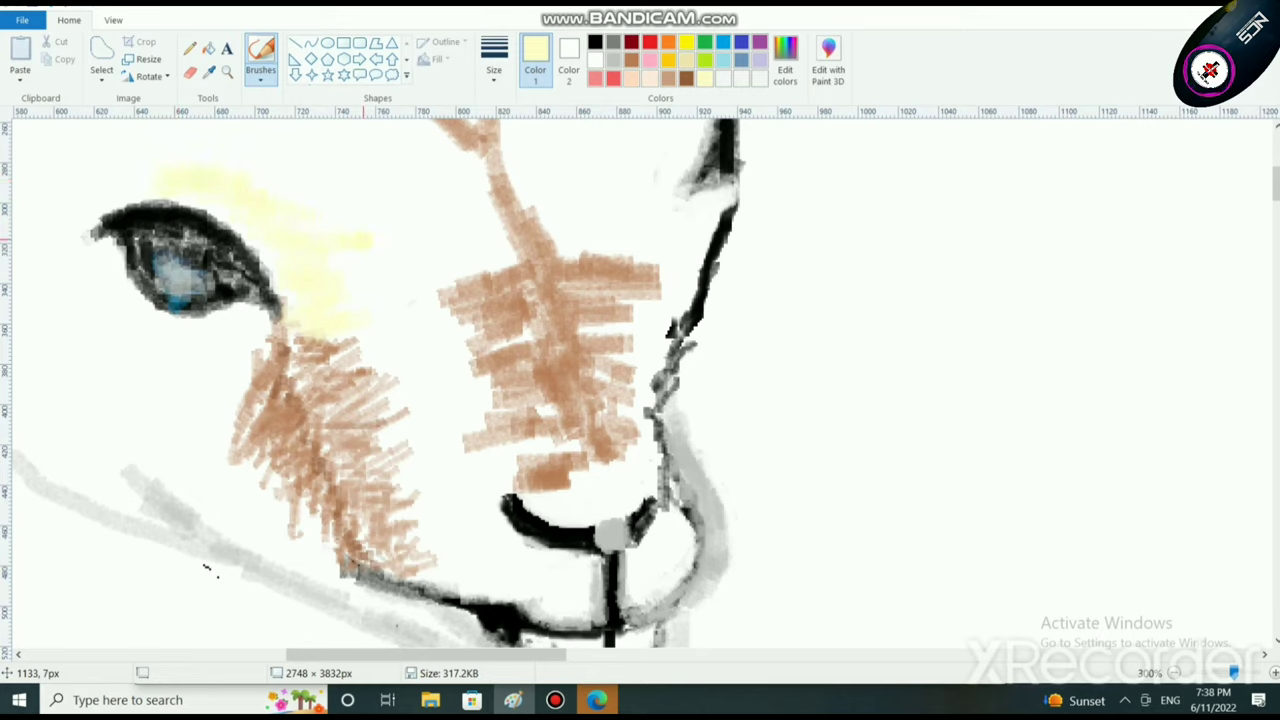
Step: Cover the area from above the near eye down to the side of the nose with overlapping tan strokes
{"action": "left_click", "coordinate": [668, 78]}
{"action": "mouse_move", "coordinate": [337, 305]}
{"action": "left_mouse_down"}
{"action": "mouse_move", "coordinate": [274, 208]}
{"action": "mouse_move", "coordinate": [315, 330]}
{"action": "mouse_move", "coordinate": [320, 282]}
{"action": "mouse_move", "coordinate": [377, 339]}
{"action": "mouse_move", "coordinate": [310, 225]}
{"action": "mouse_move", "coordinate": [380, 285]}
{"action": "mouse_move", "coordinate": [455, 515]}
{"action": "mouse_move", "coordinate": [414, 296]}
{"action": "mouse_move", "coordinate": [470, 420]}
{"action": "mouse_move", "coordinate": [485, 505]}
{"action": "mouse_move", "coordinate": [390, 427]}
{"action": "left_mouse_up"}
{"action": "mouse_move", "coordinate": [377, 217]}
{"action": "left_mouse_down"}
{"action": "mouse_move", "coordinate": [363, 278]}
{"action": "mouse_move", "coordinate": [341, 213]}
{"action": "mouse_move", "coordinate": [356, 208]}
{"action": "mouse_move", "coordinate": [409, 313]}
{"action": "mouse_move", "coordinate": [273, 174]}
{"action": "mouse_move", "coordinate": [219, 176]}
{"action": "mouse_move", "coordinate": [251, 203]}
{"action": "mouse_move", "coordinate": [214, 189]}
{"action": "mouse_move", "coordinate": [254, 199]}
{"action": "mouse_move", "coordinate": [245, 204]}
{"action": "mouse_move", "coordinate": [206, 169]}
{"action": "mouse_move", "coordinate": [226, 189]}
{"action": "mouse_move", "coordinate": [172, 177]}
{"action": "mouse_move", "coordinate": [176, 145]}
{"action": "mouse_move", "coordinate": [247, 163]}
{"action": "mouse_move", "coordinate": [224, 160]}
{"action": "mouse_move", "coordinate": [210, 126]}
{"action": "mouse_move", "coordinate": [267, 145]}
{"action": "mouse_move", "coordinate": [309, 202]}
{"action": "mouse_move", "coordinate": [282, 172]}
{"action": "mouse_move", "coordinate": [232, 171]}
{"action": "mouse_move", "coordinate": [364, 302]}
{"action": "mouse_move", "coordinate": [410, 455]}
{"action": "mouse_move", "coordinate": [378, 437]}
{"action": "mouse_move", "coordinate": [421, 467]}
{"action": "mouse_move", "coordinate": [424, 486]}
{"action": "mouse_move", "coordinate": [435, 490]}
{"action": "mouse_move", "coordinate": [486, 424]}
{"action": "mouse_move", "coordinate": [463, 432]}
{"action": "mouse_move", "coordinate": [463, 448]}
{"action": "mouse_move", "coordinate": [441, 433]}
{"action": "mouse_move", "coordinate": [463, 500]}
{"action": "left_mouse_up"}
Step: Paint a pale yellow band over the tan from the near eye's upper lid down to the nose
{"action": "left_click", "coordinate": [705, 79]}
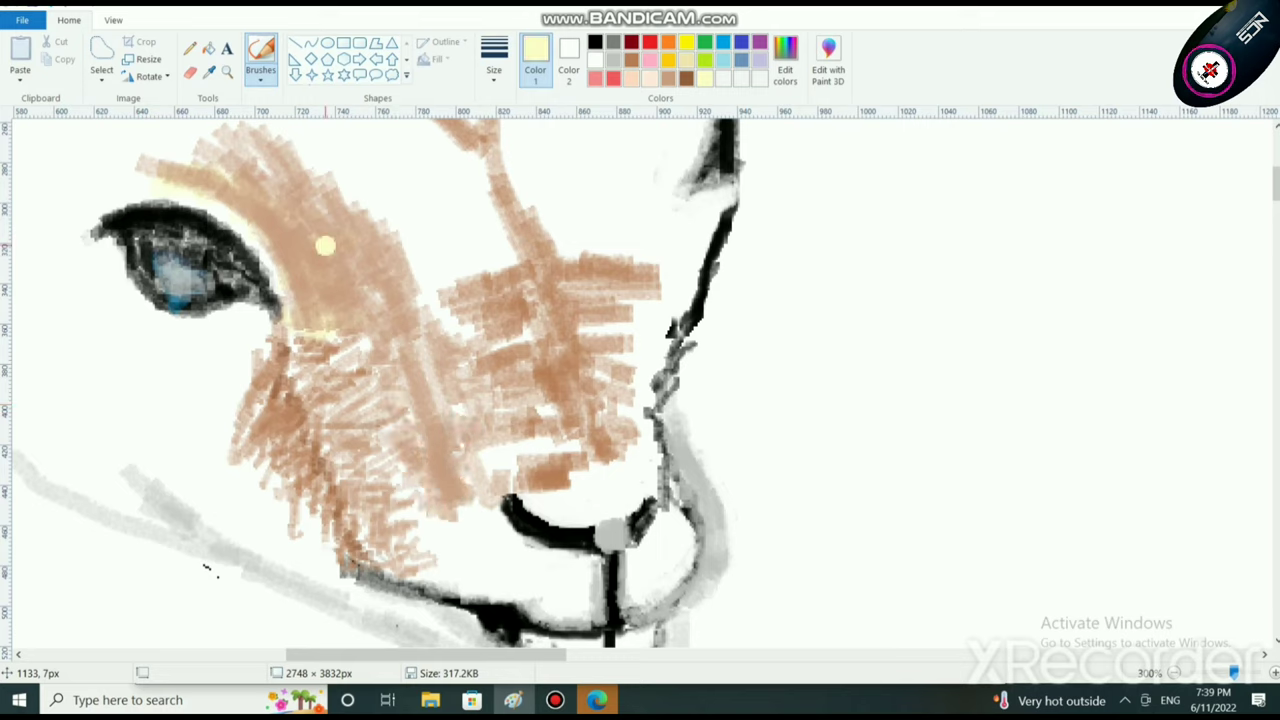
{"action": "mouse_move", "coordinate": [303, 240]}
{"action": "left_mouse_down"}
{"action": "mouse_move", "coordinate": [274, 234]}
{"action": "mouse_move", "coordinate": [320, 251]}
{"action": "mouse_move", "coordinate": [357, 290]}
{"action": "mouse_move", "coordinate": [366, 330]}
{"action": "mouse_move", "coordinate": [449, 466]}
{"action": "mouse_move", "coordinate": [432, 483]}
{"action": "mouse_move", "coordinate": [470, 470]}
{"action": "mouse_move", "coordinate": [397, 317]}
{"action": "mouse_move", "coordinate": [496, 434]}
{"action": "mouse_move", "coordinate": [481, 451]}
{"action": "mouse_move", "coordinate": [420, 408]}
{"action": "mouse_move", "coordinate": [442, 343]}
{"action": "mouse_move", "coordinate": [385, 317]}
{"action": "mouse_move", "coordinate": [413, 289]}
{"action": "mouse_move", "coordinate": [315, 322]}
{"action": "mouse_move", "coordinate": [433, 350]}
{"action": "mouse_move", "coordinate": [450, 340]}
{"action": "left_mouse_up"}
{"action": "mouse_move", "coordinate": [349, 288]}
{"action": "left_mouse_down"}
{"action": "mouse_move", "coordinate": [380, 338]}
{"action": "mouse_move", "coordinate": [386, 284]}
{"action": "mouse_move", "coordinate": [319, 286]}
{"action": "left_mouse_up"}
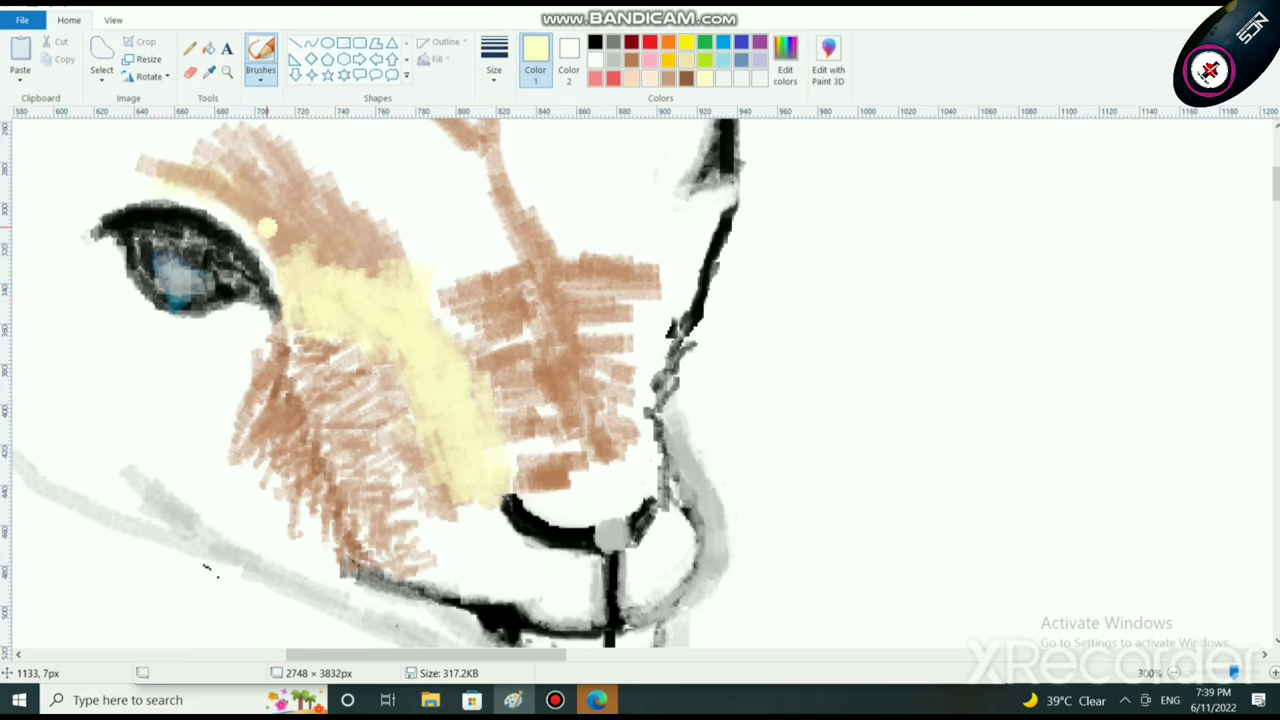
{"action": "mouse_move", "coordinate": [253, 193]}
{"action": "left_mouse_down"}
{"action": "mouse_move", "coordinate": [222, 180]}
{"action": "mouse_move", "coordinate": [263, 168]}
{"action": "mouse_move", "coordinate": [318, 250]}
{"action": "mouse_move", "coordinate": [375, 268]}
{"action": "left_mouse_up"}
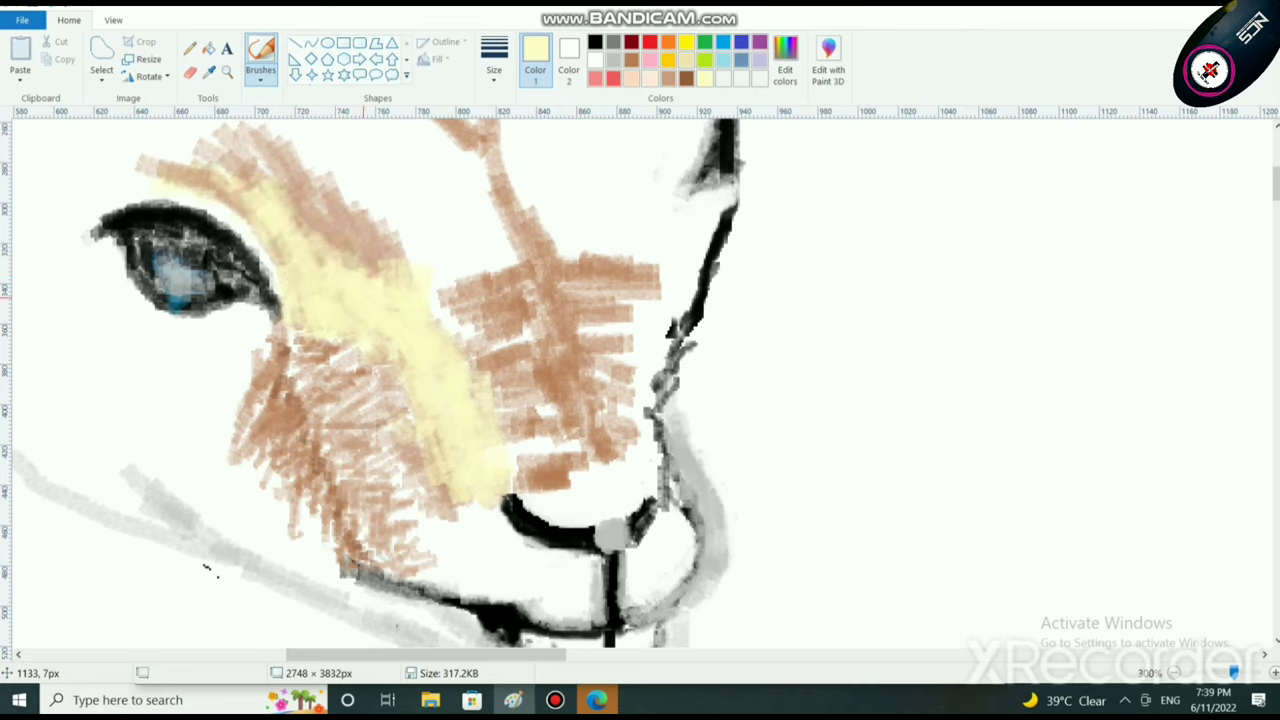
Step: Layer tan and pale yellow down the far side of the muzzle to above the nose, and tint the nose's upper edge light grey
{"action": "left_click", "coordinate": [668, 78]}
{"action": "mouse_move", "coordinate": [669, 277]}
{"action": "left_mouse_down"}
{"action": "mouse_move", "coordinate": [679, 262]}
{"action": "mouse_move", "coordinate": [618, 319]}
{"action": "mouse_move", "coordinate": [639, 340]}
{"action": "mouse_move", "coordinate": [645, 445]}
{"action": "mouse_move", "coordinate": [595, 500]}
{"action": "mouse_move", "coordinate": [544, 498]}
{"action": "mouse_move", "coordinate": [620, 474]}
{"action": "mouse_move", "coordinate": [572, 512]}
{"action": "left_mouse_up"}
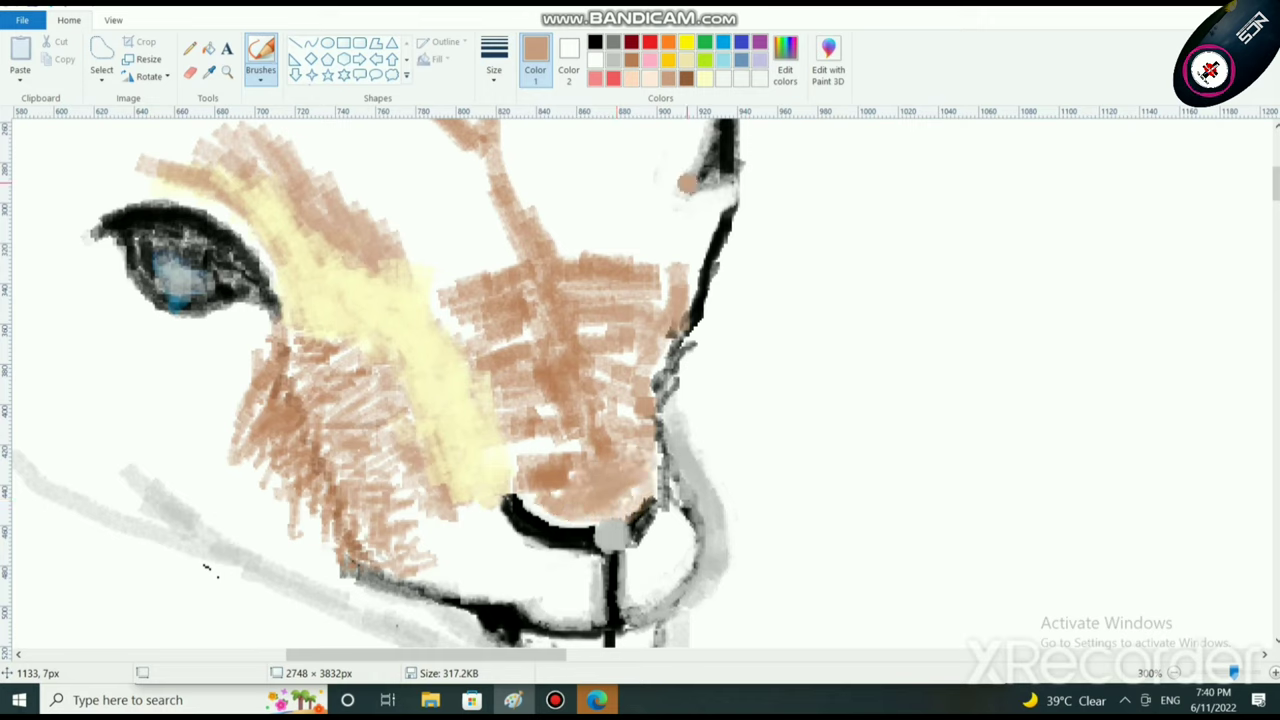
{"action": "left_click", "coordinate": [705, 78]}
{"action": "mouse_move", "coordinate": [662, 270]}
{"action": "left_mouse_down"}
{"action": "mouse_move", "coordinate": [659, 337]}
{"action": "mouse_move", "coordinate": [670, 295]}
{"action": "mouse_move", "coordinate": [639, 276]}
{"action": "mouse_move", "coordinate": [681, 290]}
{"action": "mouse_move", "coordinate": [651, 267]}
{"action": "mouse_move", "coordinate": [662, 274]}
{"action": "mouse_move", "coordinate": [641, 300]}
{"action": "mouse_move", "coordinate": [656, 332]}
{"action": "mouse_move", "coordinate": [619, 328]}
{"action": "mouse_move", "coordinate": [642, 355]}
{"action": "mouse_move", "coordinate": [651, 390]}
{"action": "mouse_move", "coordinate": [639, 405]}
{"action": "mouse_move", "coordinate": [634, 315]}
{"action": "mouse_move", "coordinate": [641, 420]}
{"action": "mouse_move", "coordinate": [621, 261]}
{"action": "mouse_move", "coordinate": [672, 253]}
{"action": "mouse_move", "coordinate": [624, 420]}
{"action": "mouse_move", "coordinate": [656, 470]}
{"action": "mouse_move", "coordinate": [587, 507]}
{"action": "mouse_move", "coordinate": [569, 504]}
{"action": "mouse_move", "coordinate": [626, 473]}
{"action": "mouse_move", "coordinate": [551, 488]}
{"action": "mouse_move", "coordinate": [574, 503]}
{"action": "mouse_move", "coordinate": [530, 499]}
{"action": "mouse_move", "coordinate": [595, 517]}
{"action": "mouse_move", "coordinate": [644, 498]}
{"action": "mouse_move", "coordinate": [597, 505]}
{"action": "left_mouse_up"}
{"action": "left_click", "coordinate": [613, 59]}
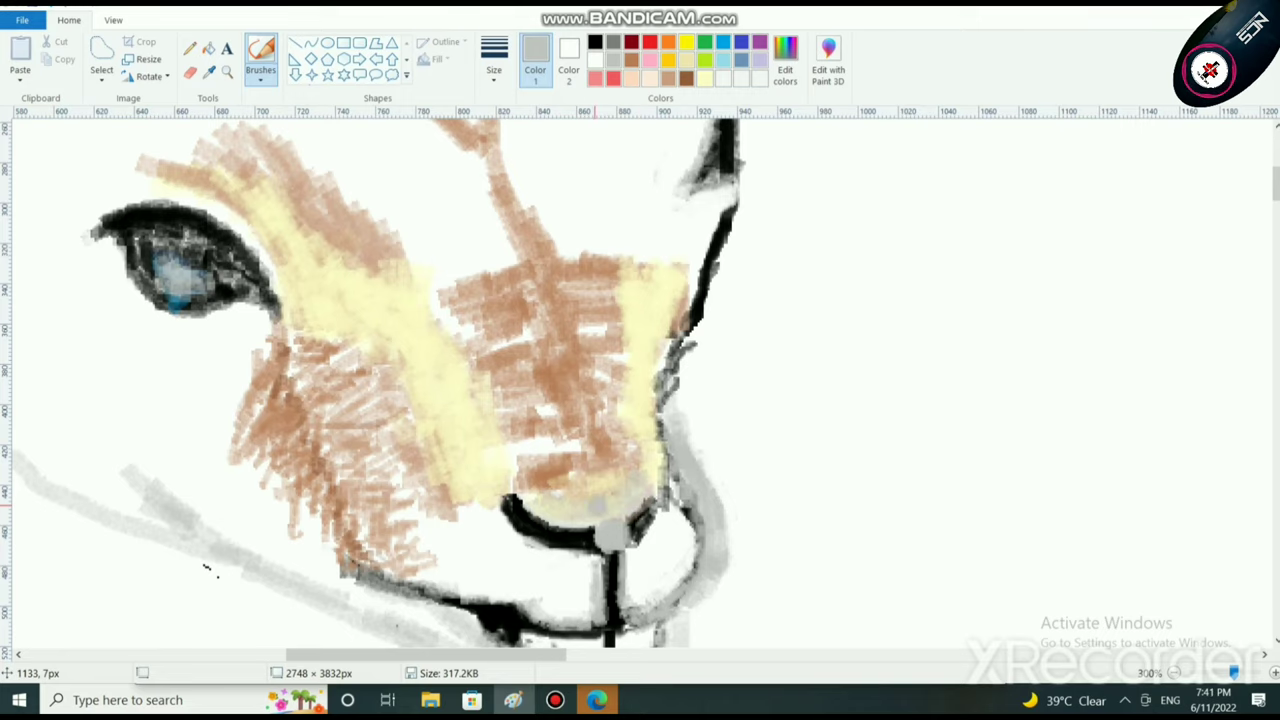
Step: Hatch tan fur strokes on the forehead between the Y-shaped marking, the far eye and the crown outline
{"action": "scroll", "coordinate": [610, 456], "scroll_direction": "down", "scroll_amount": 2}
{"action": "scroll", "coordinate": [383, 451], "scroll_direction": "up", "scroll_amount": 2}
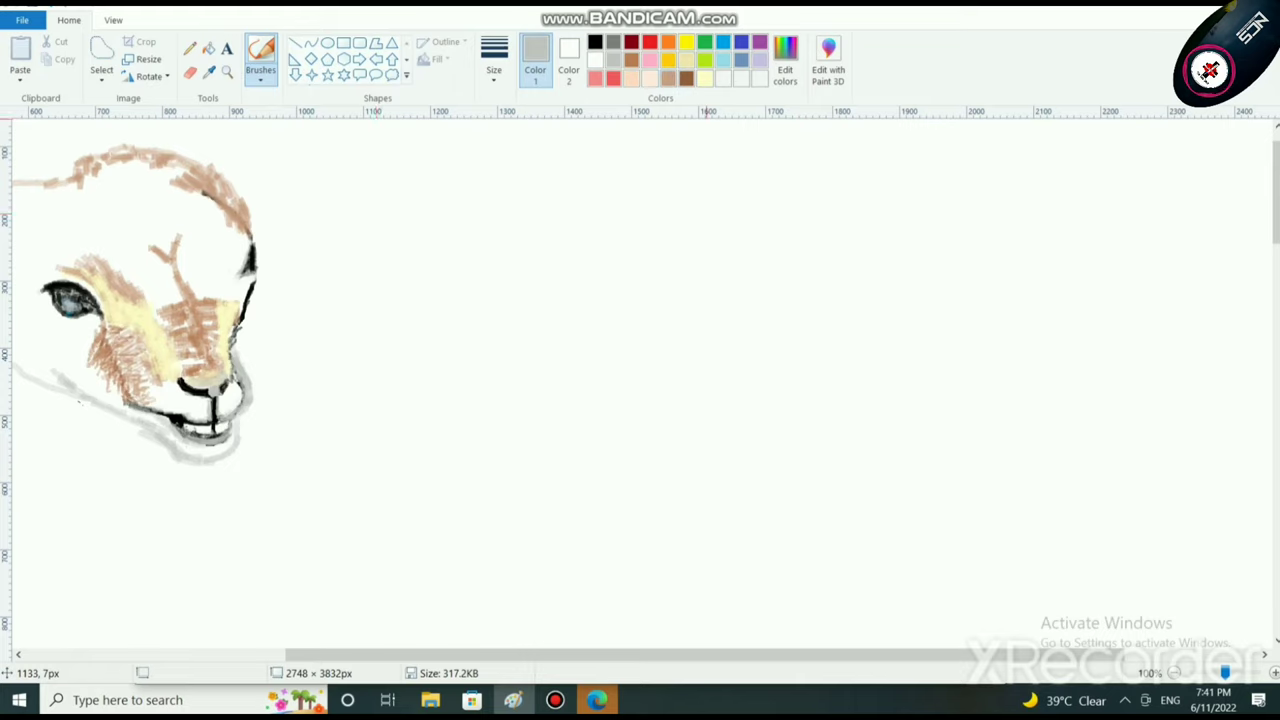
{"action": "left_click", "coordinate": [668, 78]}
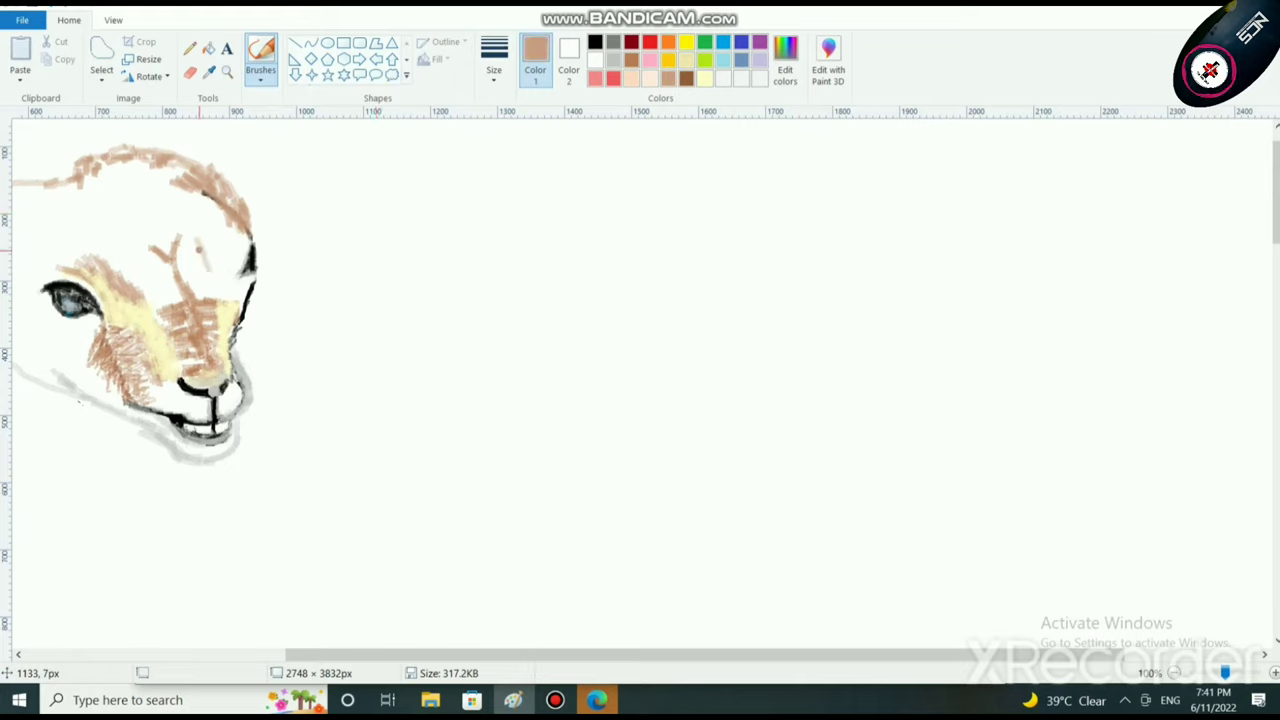
{"action": "mouse_move", "coordinate": [199, 250]}
{"action": "left_mouse_down"}
{"action": "mouse_move", "coordinate": [188, 270]}
{"action": "mouse_move", "coordinate": [214, 260]}
{"action": "mouse_move", "coordinate": [226, 228]}
{"action": "mouse_move", "coordinate": [235, 242]}
{"action": "left_mouse_up"}
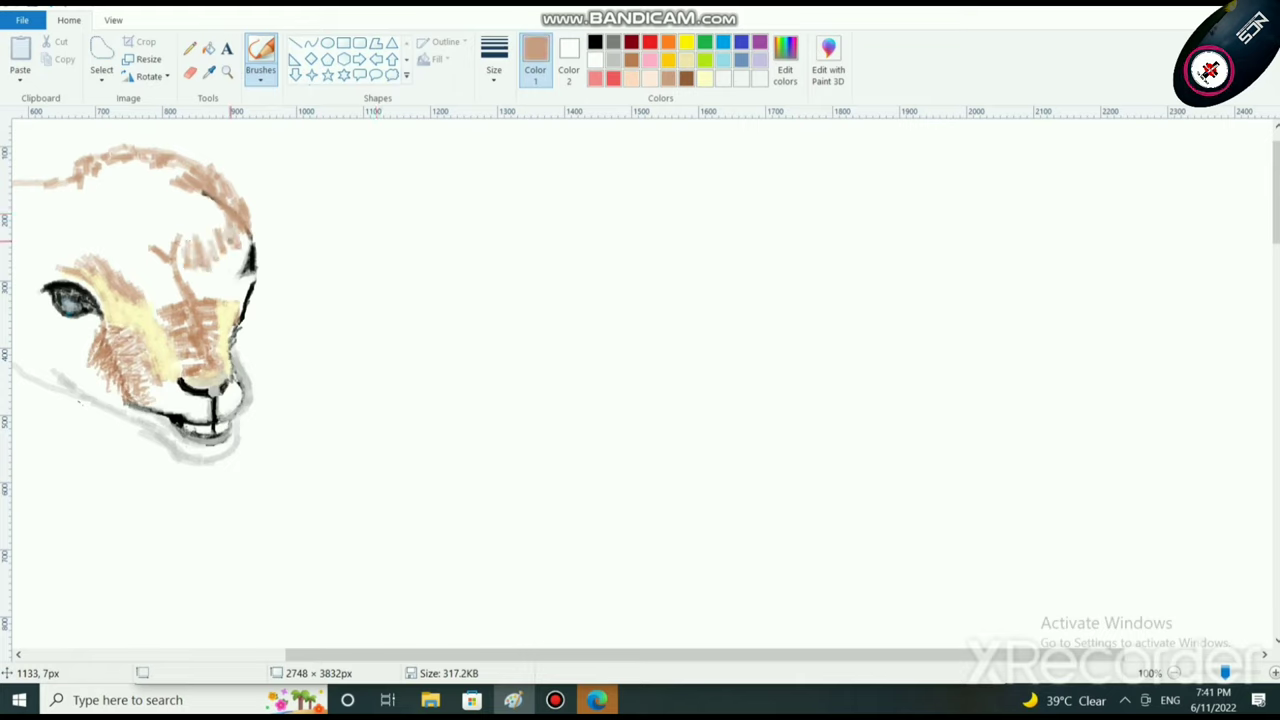
{"action": "mouse_move", "coordinate": [213, 200]}
{"action": "left_mouse_down"}
{"action": "mouse_move", "coordinate": [200, 245]}
{"action": "mouse_move", "coordinate": [210, 262]}
{"action": "left_mouse_up"}
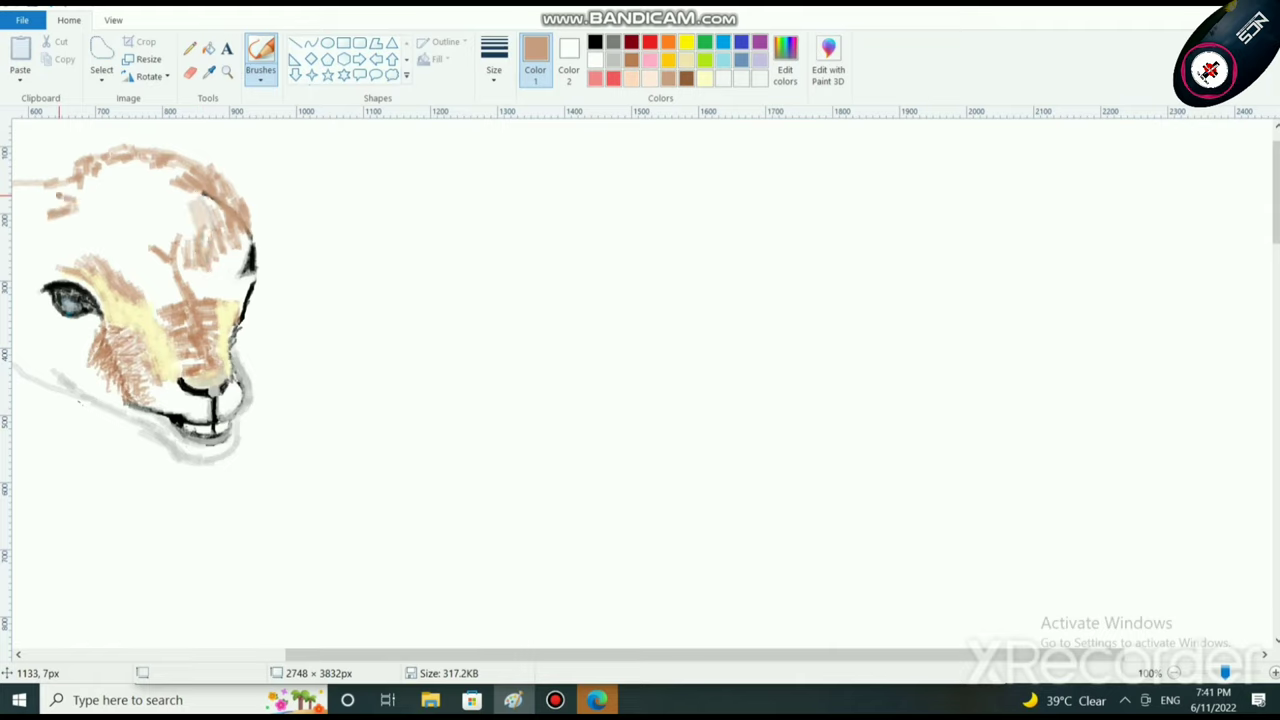
Step: Paint a tan patch from the head outline toward the near eye and darken it with the custom dark brown
{"action": "left_click_drag", "start_coordinate": [58, 195], "coordinate": [68, 205]}
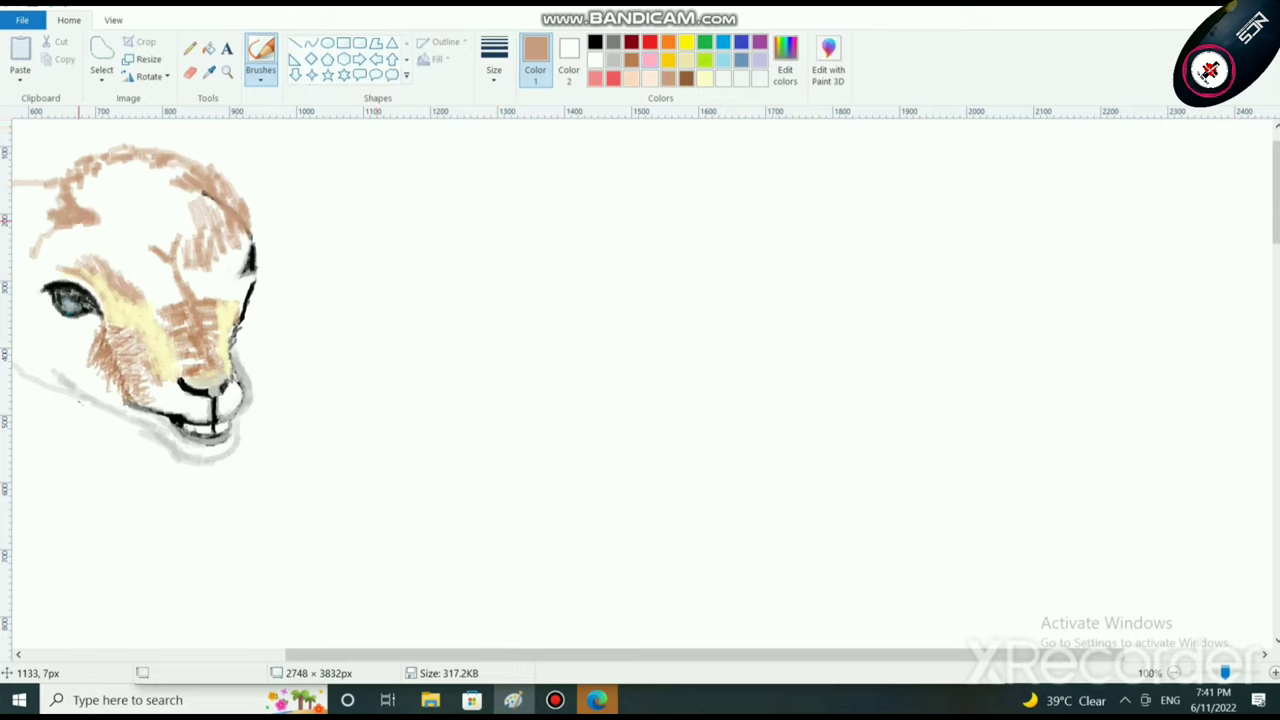
{"action": "left_click", "coordinate": [686, 78]}
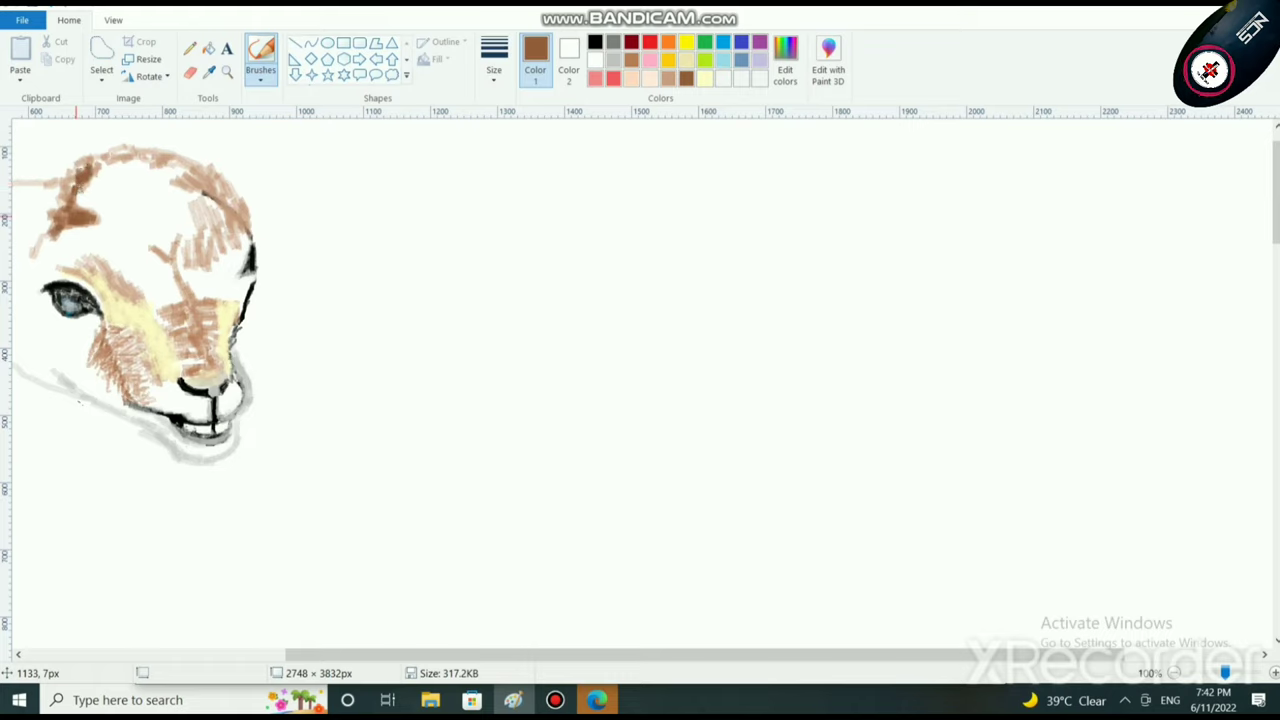
Step: Brush pale yellow strokes over the lower end and both sides of the brown nose bridge on the animal's face
{"action": "scroll", "coordinate": [481, 607], "scroll_direction": "left", "scroll_amount": 10}
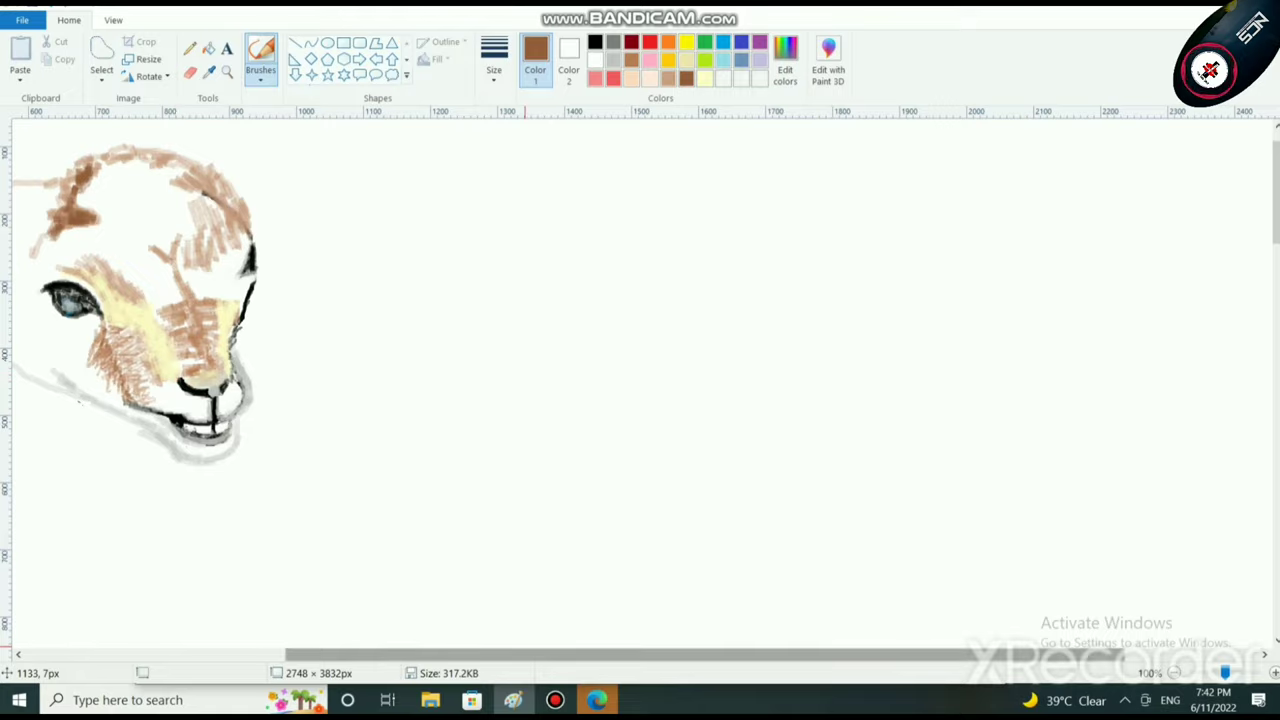
{"action": "scroll", "coordinate": [284, 581], "scroll_direction": "down", "scroll_amount": 1}
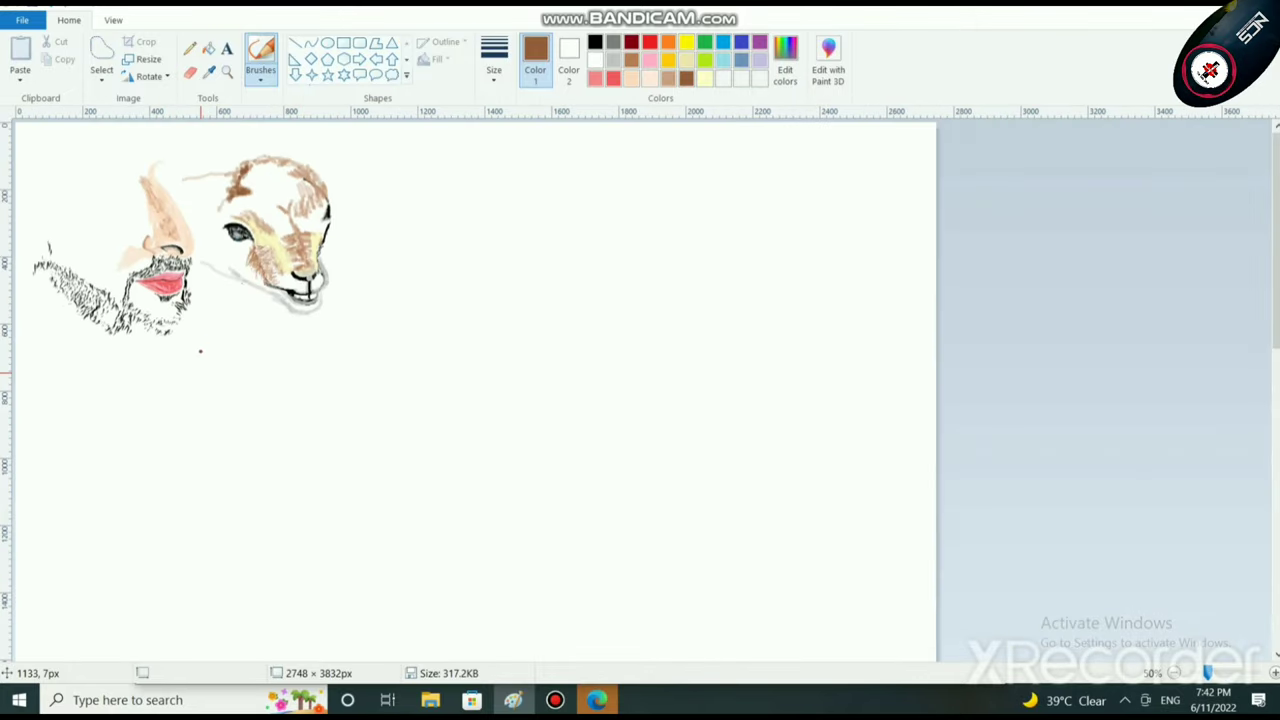
{"action": "scroll", "coordinate": [370, 298], "scroll_direction": "up", "scroll_amount": 1}
{"action": "left_click", "coordinate": [705, 78]}
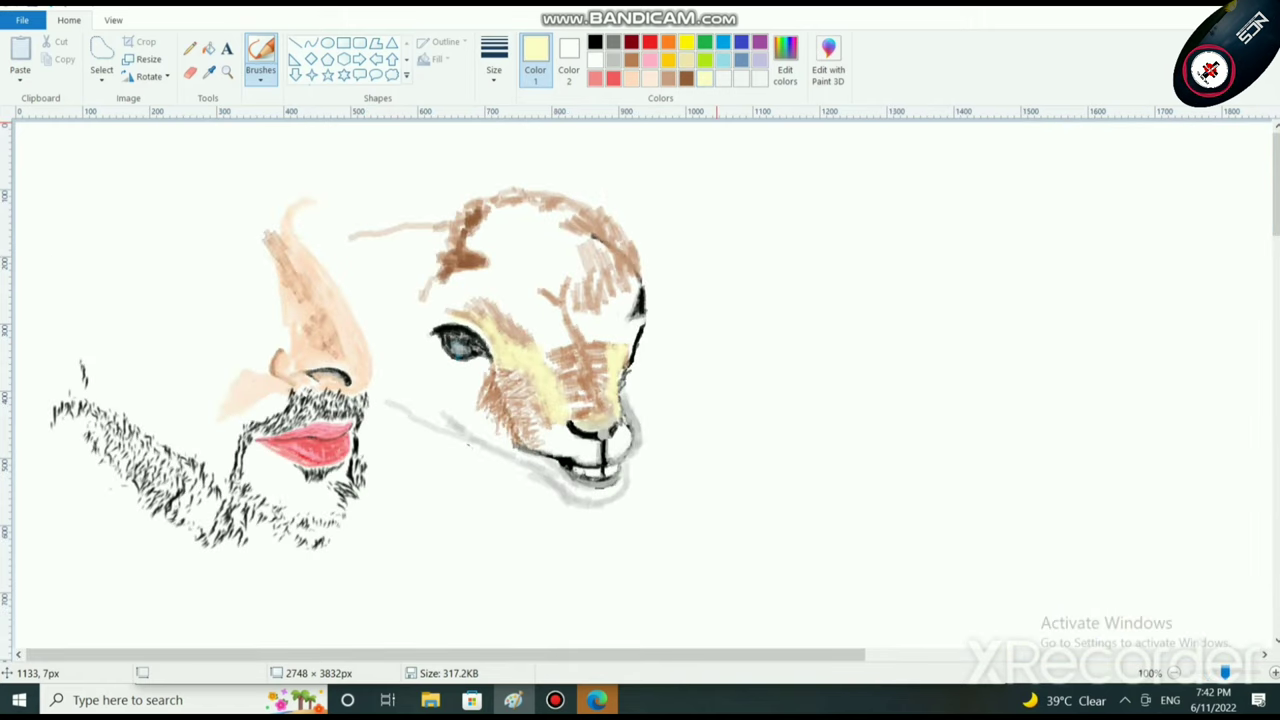
{"action": "scroll", "coordinate": [563, 390], "scroll_direction": "up", "scroll_amount": 1}
{"action": "left_click_drag", "start_coordinate": [390, 654], "coordinate": [586, 654]}
{"action": "scroll", "coordinate": [580, 449], "scroll_direction": "down", "scroll_amount": 2}
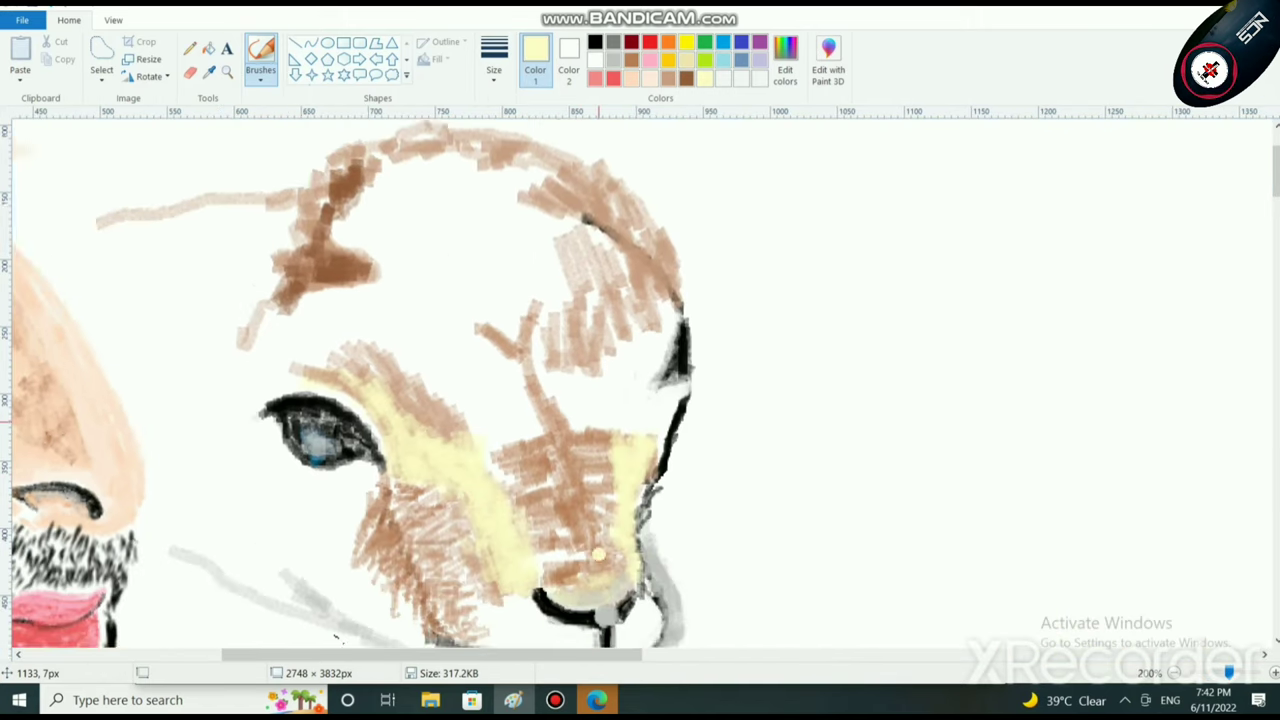
{"action": "mouse_move", "coordinate": [576, 428]}
{"action": "left_mouse_down"}
{"action": "mouse_move", "coordinate": [580, 412]}
{"action": "mouse_move", "coordinate": [551, 461]}
{"action": "mouse_move", "coordinate": [622, 456]}
{"action": "mouse_move", "coordinate": [588, 466]}
{"action": "mouse_move", "coordinate": [600, 474]}
{"action": "mouse_move", "coordinate": [625, 436]}
{"action": "left_mouse_up"}
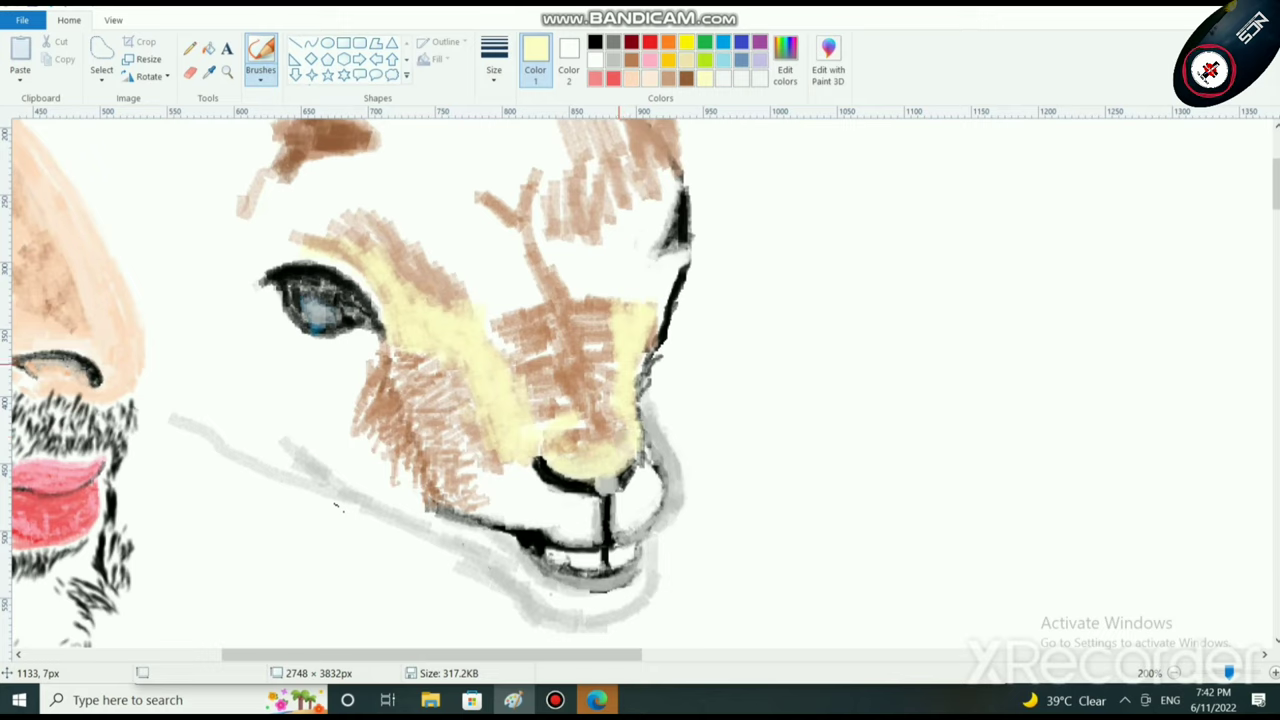
{"action": "mouse_move", "coordinate": [607, 355]}
{"action": "left_mouse_down"}
{"action": "mouse_move", "coordinate": [606, 378]}
{"action": "mouse_move", "coordinate": [595, 330]}
{"action": "mouse_move", "coordinate": [605, 385]}
{"action": "left_mouse_up"}
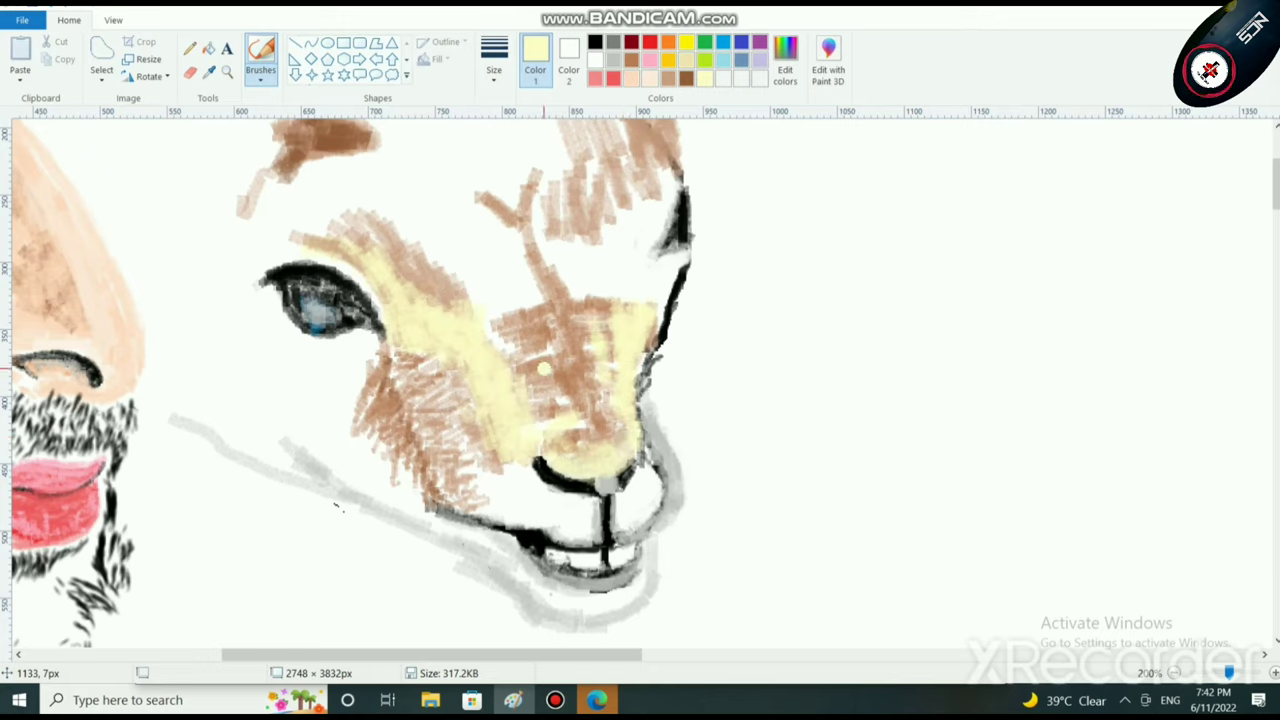
{"action": "mouse_move", "coordinate": [538, 348]}
{"action": "left_mouse_down"}
{"action": "mouse_move", "coordinate": [552, 325]}
{"action": "mouse_move", "coordinate": [516, 321]}
{"action": "mouse_move", "coordinate": [542, 318]}
{"action": "mouse_move", "coordinate": [547, 392]}
{"action": "mouse_move", "coordinate": [557, 381]}
{"action": "mouse_move", "coordinate": [541, 409]}
{"action": "mouse_move", "coordinate": [560, 448]}
{"action": "left_mouse_up"}
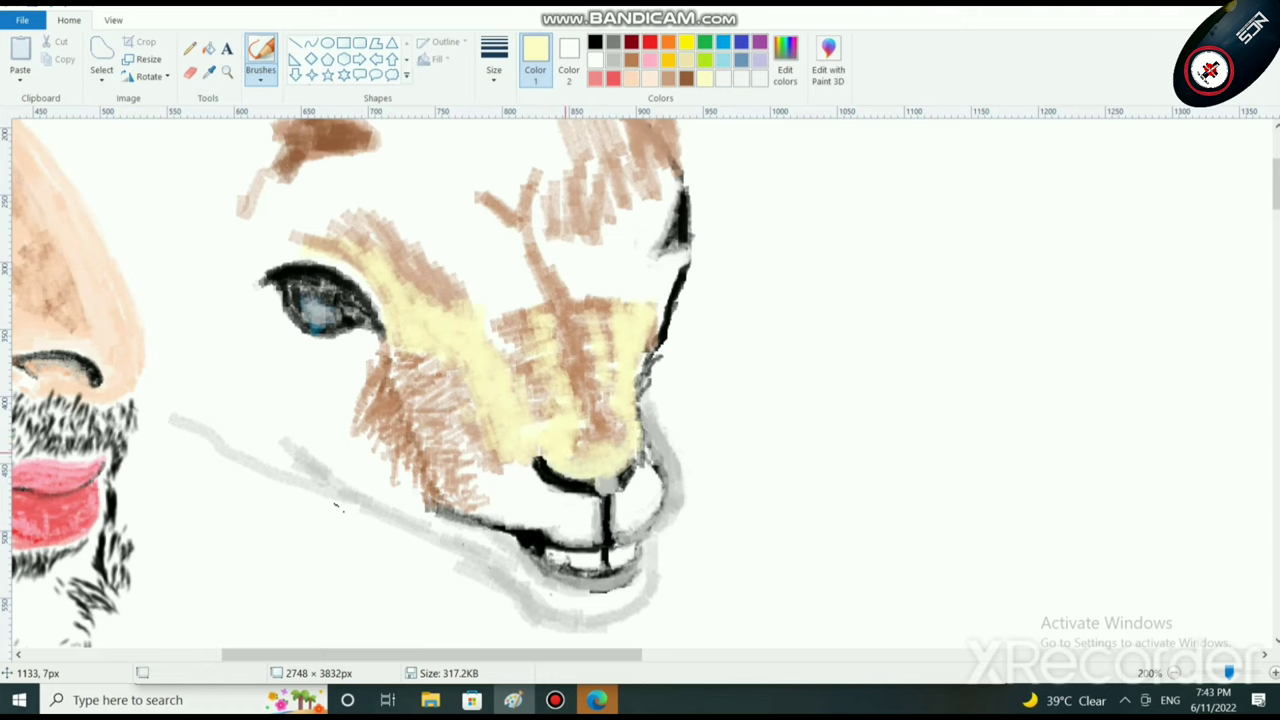
Step: Shade the centre of the animal's nose bridge with dark brown brush strokes
{"action": "key", "text": "ctrl+minus"}
{"action": "left_click", "coordinate": [631, 59]}
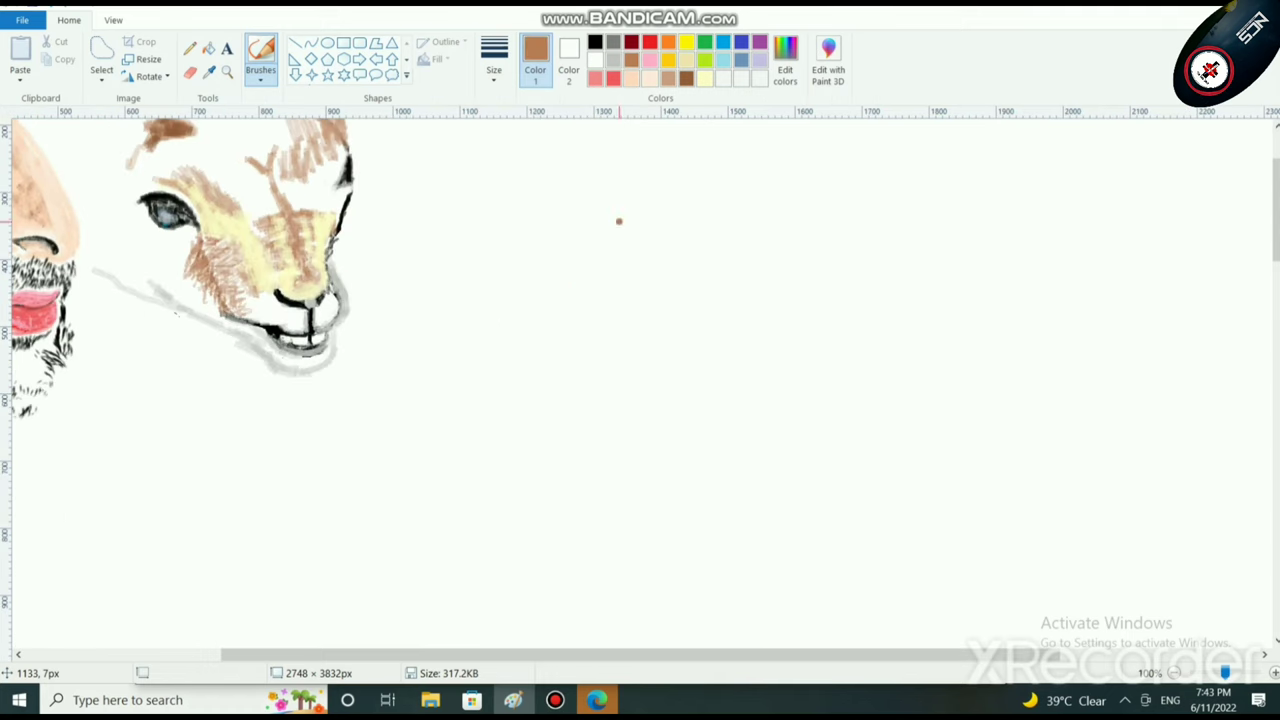
{"action": "scroll", "coordinate": [620, 221], "scroll_direction": "up", "scroll_amount": 1}
{"action": "left_click", "coordinate": [686, 78]}
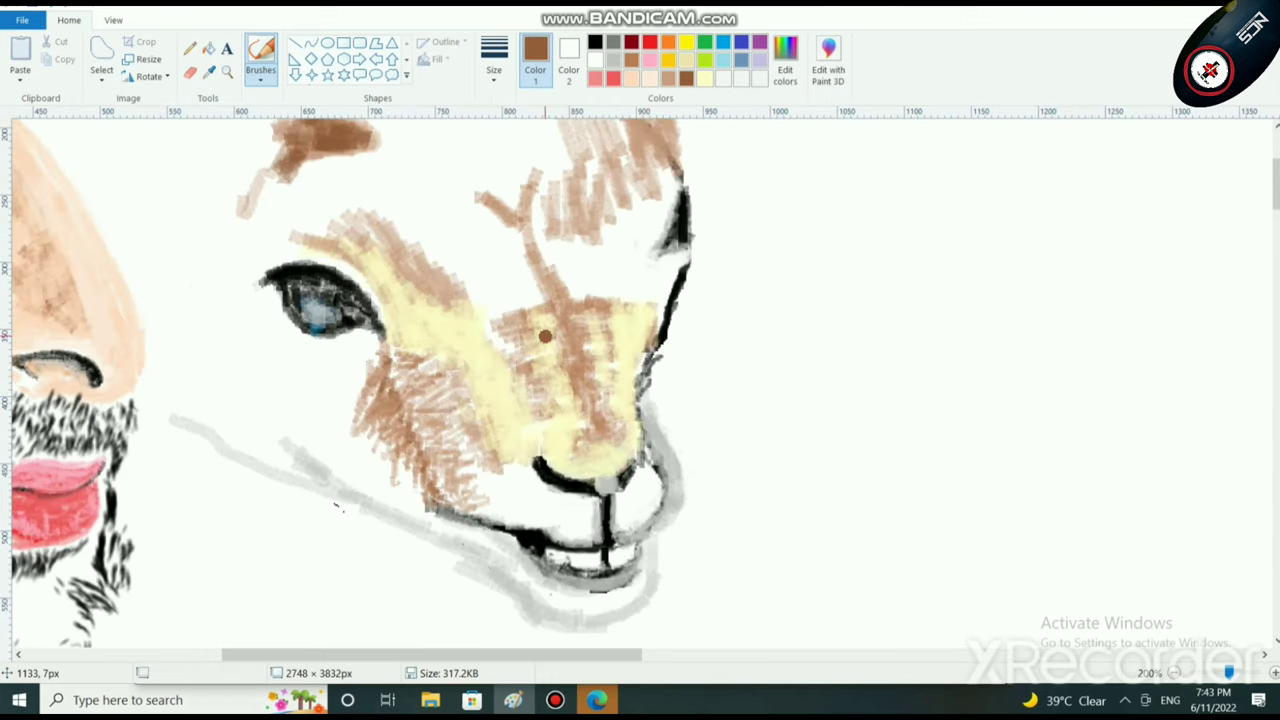
{"action": "mouse_move", "coordinate": [560, 338]}
{"action": "left_mouse_down"}
{"action": "mouse_move", "coordinate": [560, 385]}
{"action": "mouse_move", "coordinate": [545, 384]}
{"action": "left_mouse_up"}
{"action": "mouse_move", "coordinate": [551, 407]}
{"action": "left_mouse_down"}
{"action": "mouse_move", "coordinate": [565, 425]}
{"action": "mouse_move", "coordinate": [578, 401]}
{"action": "mouse_move", "coordinate": [552, 440]}
{"action": "mouse_move", "coordinate": [583, 377]}
{"action": "mouse_move", "coordinate": [548, 328]}
{"action": "mouse_move", "coordinate": [568, 310]}
{"action": "mouse_move", "coordinate": [545, 378]}
{"action": "mouse_move", "coordinate": [558, 396]}
{"action": "mouse_move", "coordinate": [596, 352]}
{"action": "mouse_move", "coordinate": [568, 312]}
{"action": "mouse_move", "coordinate": [600, 350]}
{"action": "mouse_move", "coordinate": [605, 380]}
{"action": "mouse_move", "coordinate": [592, 382]}
{"action": "mouse_move", "coordinate": [609, 435]}
{"action": "mouse_move", "coordinate": [590, 395]}
{"action": "mouse_move", "coordinate": [598, 358]}
{"action": "left_mouse_up"}
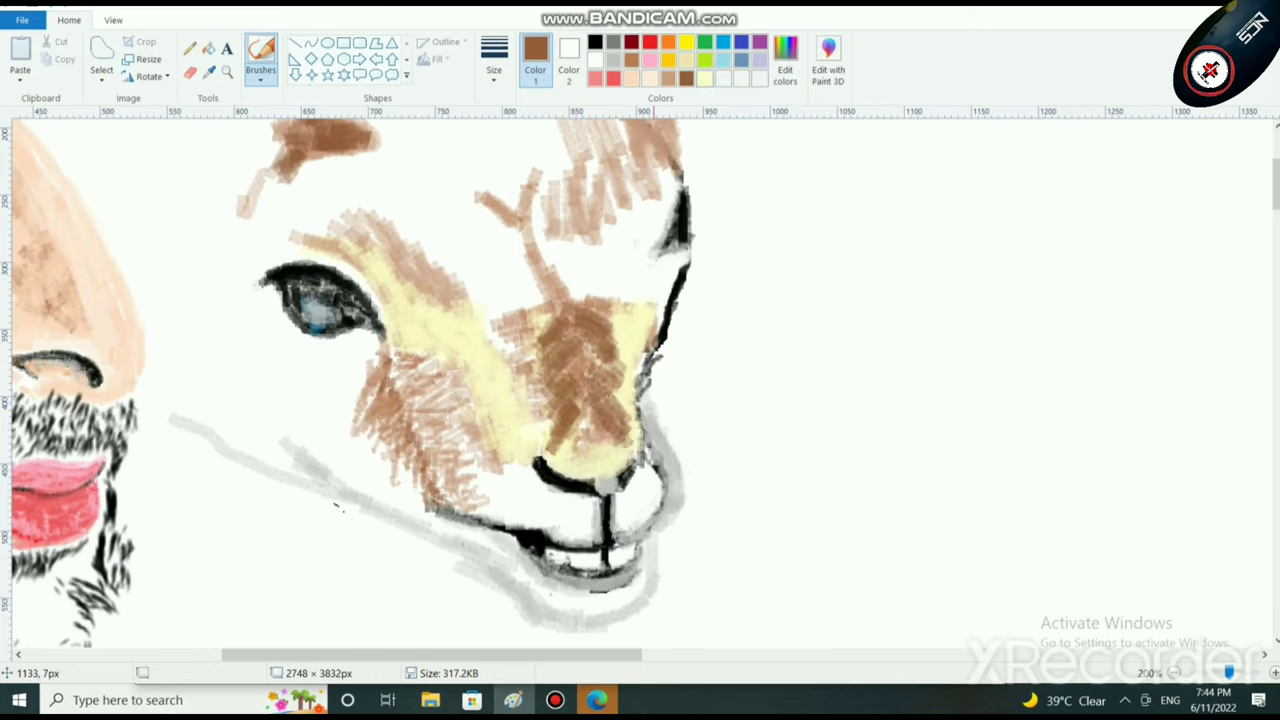
Step: Brush pale yellow over the nose bridge, under the eye, across the cheek and along the jaw
{"action": "left_click", "coordinate": [704, 78]}
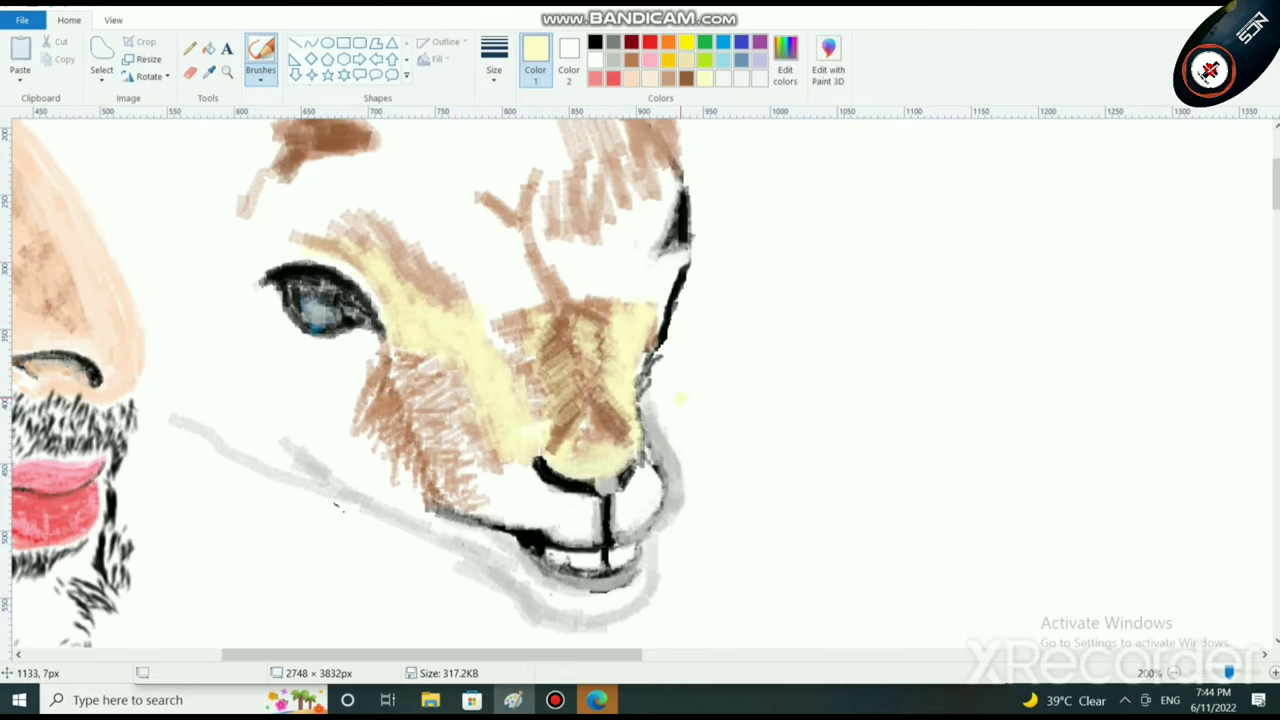
{"action": "scroll", "coordinate": [610, 348], "scroll_direction": "down", "scroll_amount": 1}
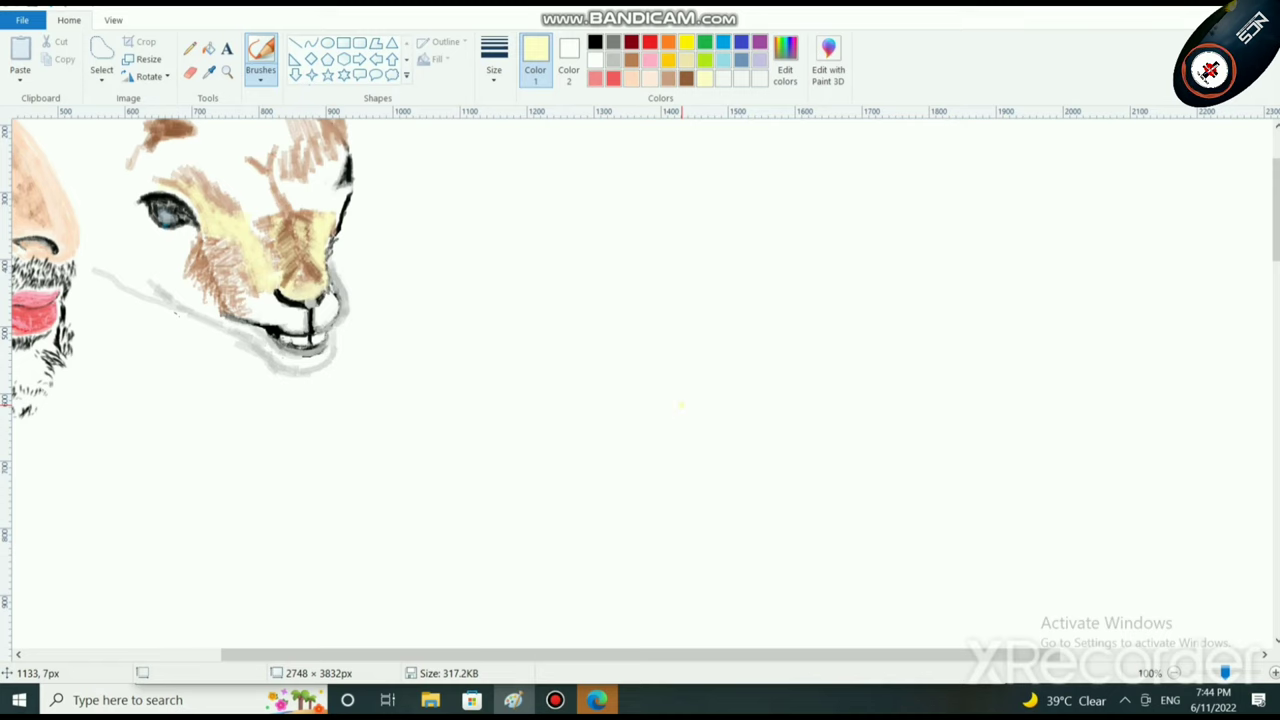
{"action": "scroll", "coordinate": [616, 408], "scroll_direction": "up", "scroll_amount": 2}
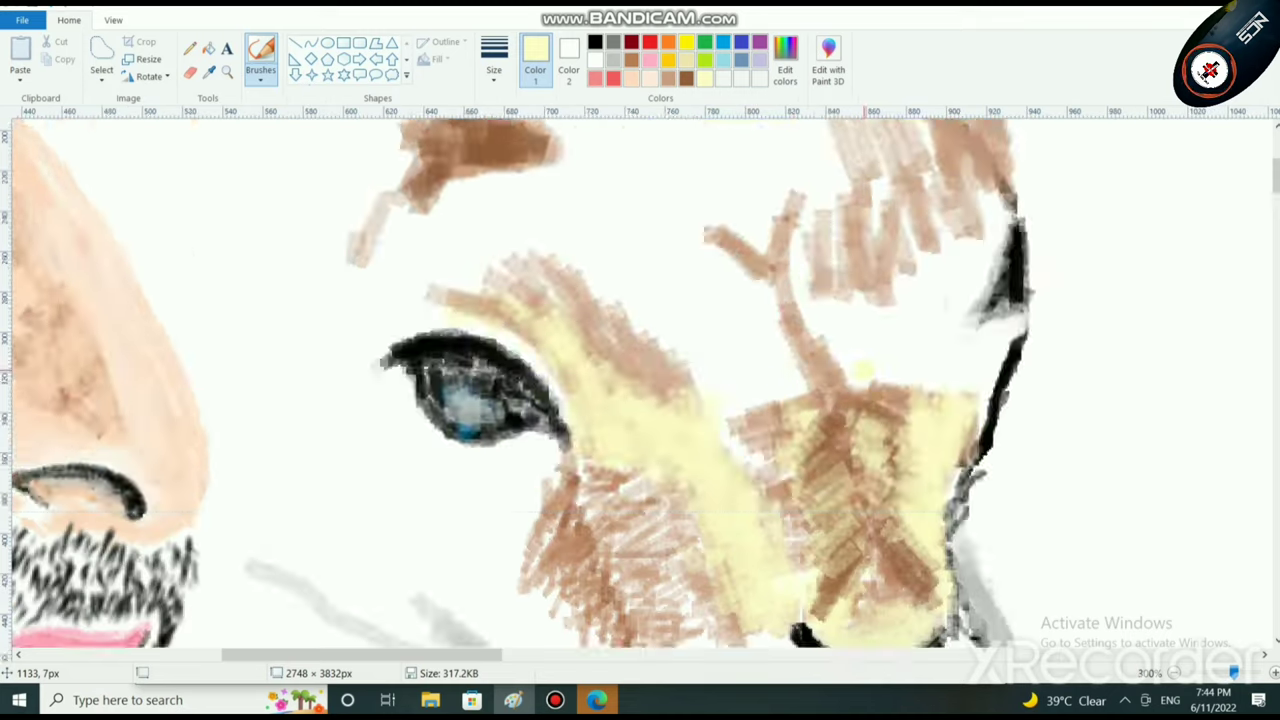
{"action": "scroll", "coordinate": [855, 412], "scroll_direction": "down", "scroll_amount": 3}
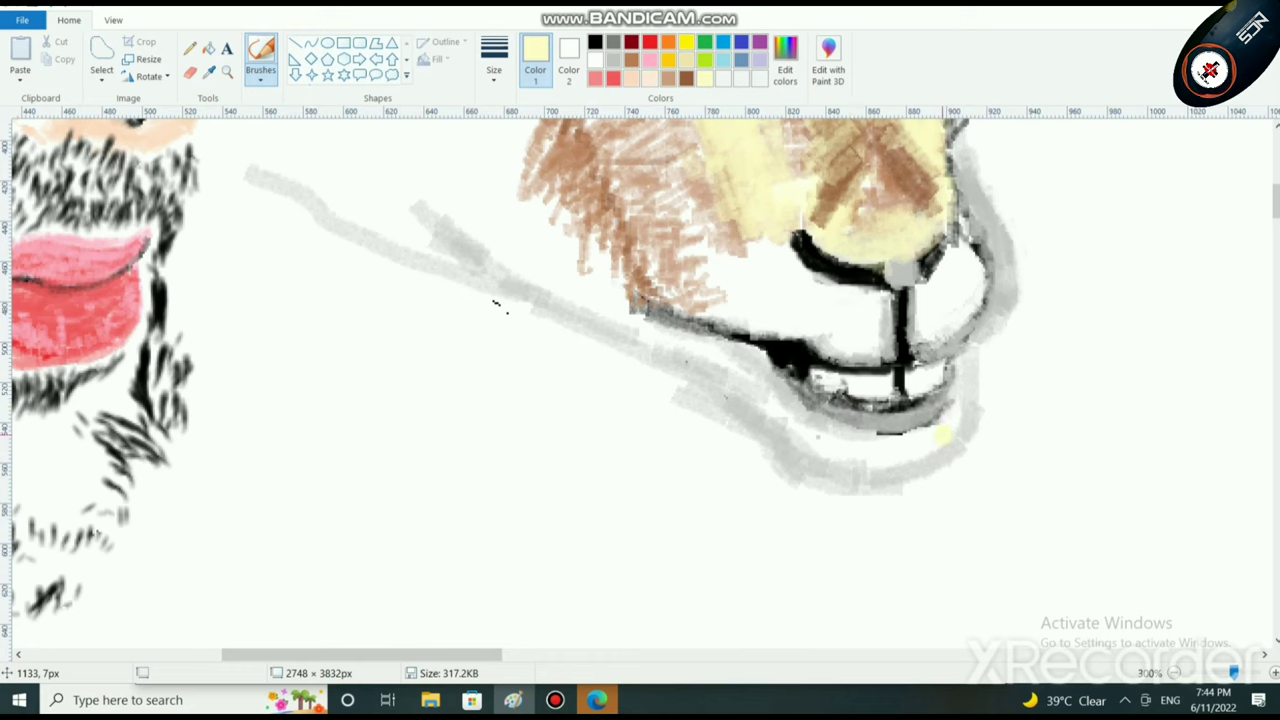
{"action": "scroll", "coordinate": [858, 425], "scroll_direction": "up", "scroll_amount": 5}
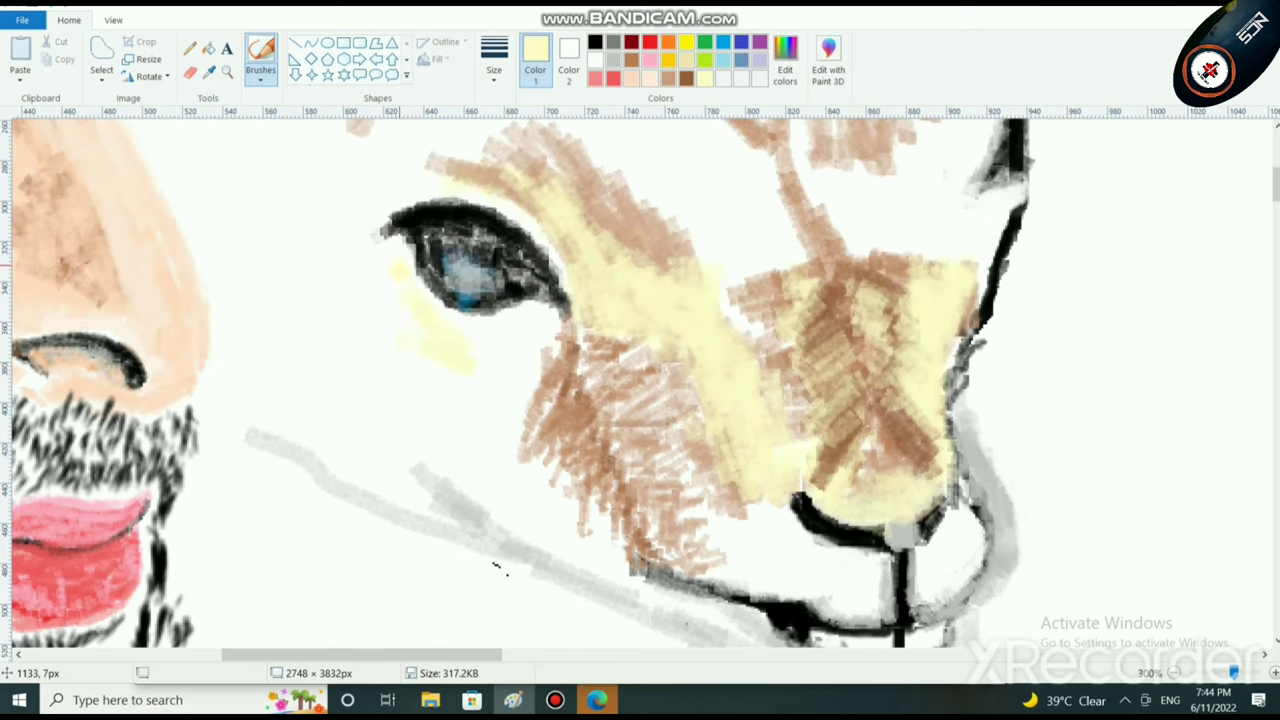
{"action": "left_click_drag", "start_coordinate": [604, 560], "coordinate": [524, 473]}
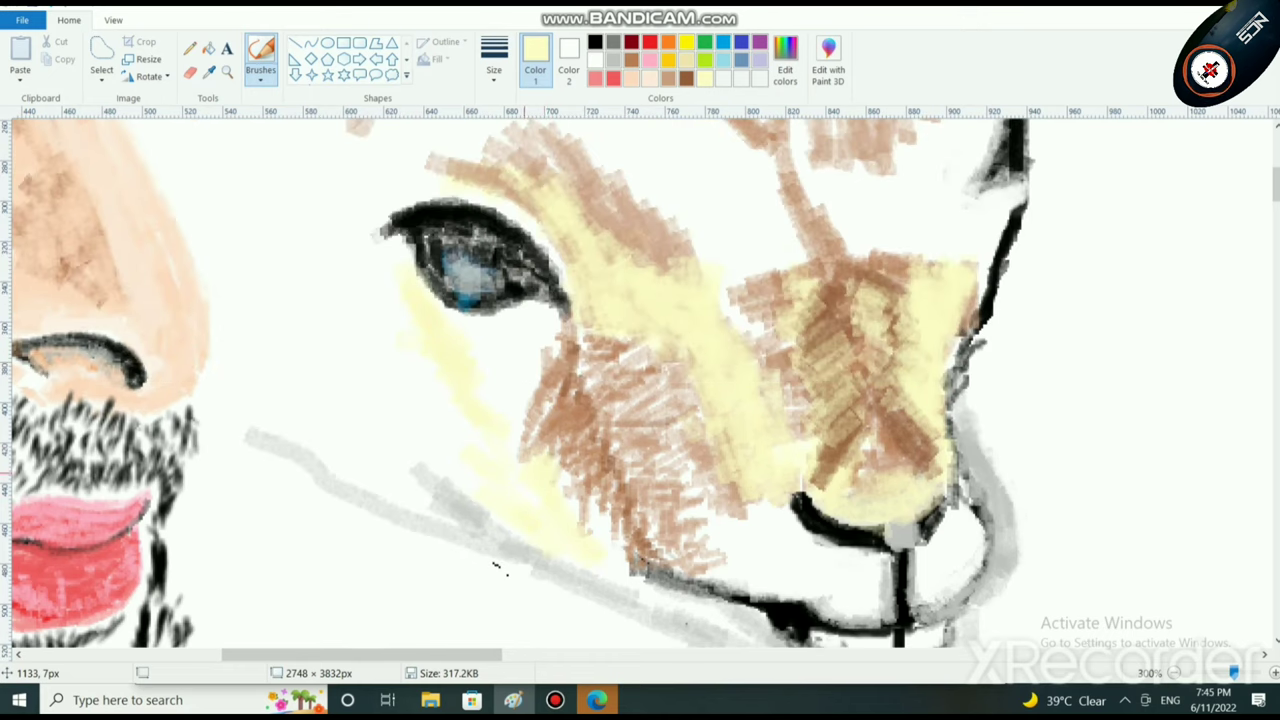
{"action": "mouse_move", "coordinate": [628, 545]}
{"action": "left_mouse_down"}
{"action": "mouse_move", "coordinate": [655, 585]}
{"action": "mouse_move", "coordinate": [665, 580]}
{"action": "mouse_move", "coordinate": [528, 438]}
{"action": "mouse_move", "coordinate": [522, 400]}
{"action": "left_mouse_up"}
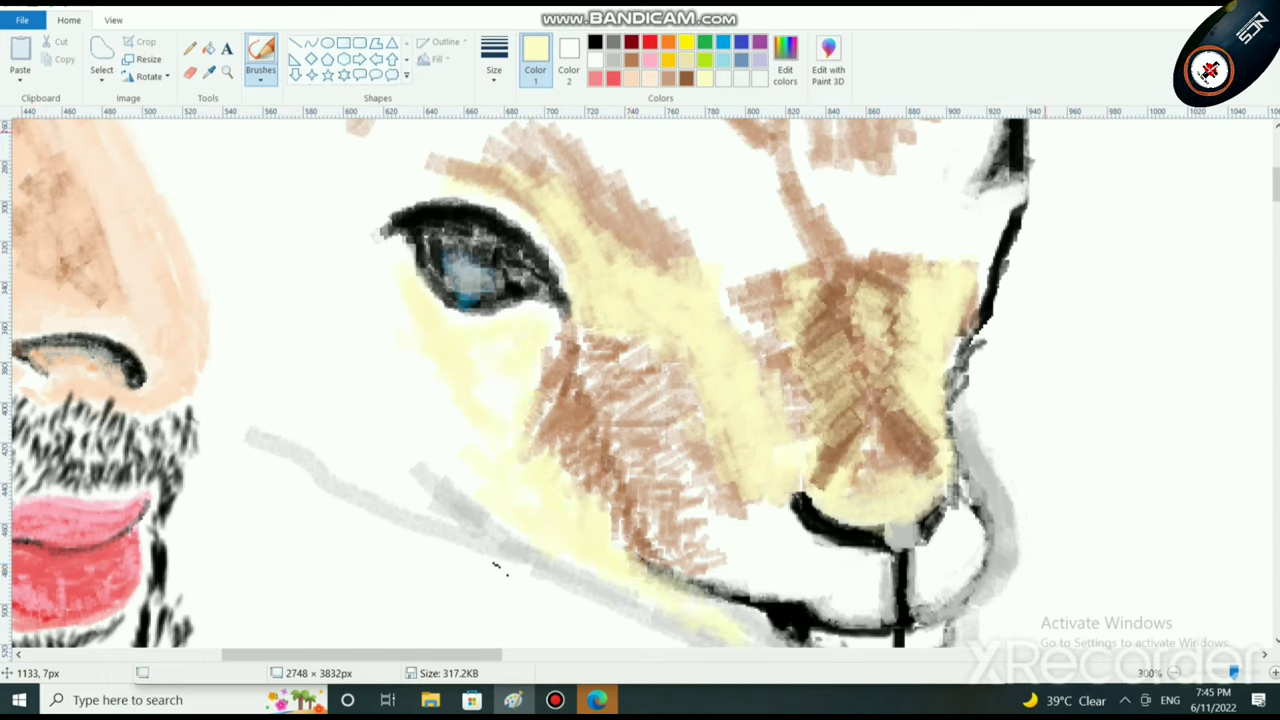
{"action": "mouse_move", "coordinate": [496, 312]}
{"action": "left_mouse_down"}
{"action": "mouse_move", "coordinate": [464, 311]}
{"action": "mouse_move", "coordinate": [408, 250]}
{"action": "mouse_move", "coordinate": [464, 316]}
{"action": "mouse_move", "coordinate": [512, 312]}
{"action": "left_mouse_up"}
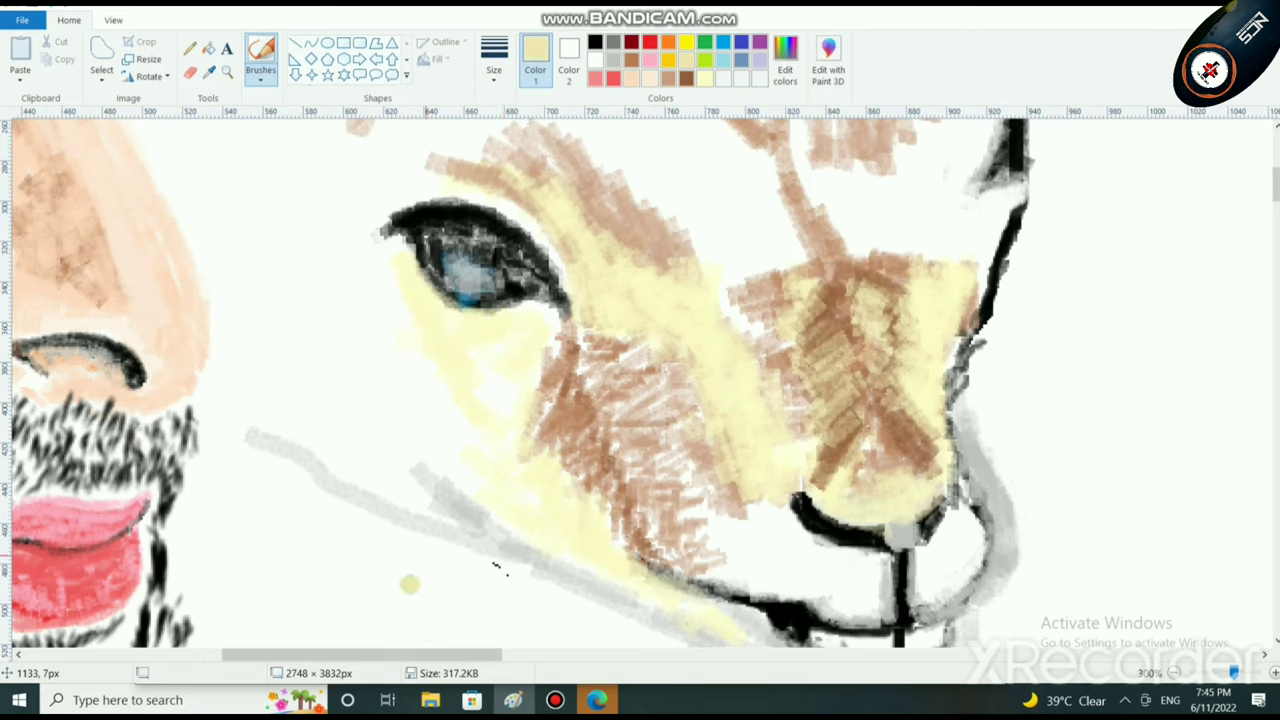
Step: Shade the cheek and the area around the eye's outer corner with a darker khaki yellow
{"action": "mouse_move", "coordinate": [499, 409]}
{"action": "left_mouse_down"}
{"action": "mouse_move", "coordinate": [490, 430]}
{"action": "mouse_move", "coordinate": [517, 362]}
{"action": "mouse_move", "coordinate": [478, 362]}
{"action": "mouse_move", "coordinate": [530, 358]}
{"action": "mouse_move", "coordinate": [528, 440]}
{"action": "mouse_move", "coordinate": [570, 420]}
{"action": "mouse_move", "coordinate": [580, 515]}
{"action": "mouse_move", "coordinate": [613, 570]}
{"action": "left_mouse_up"}
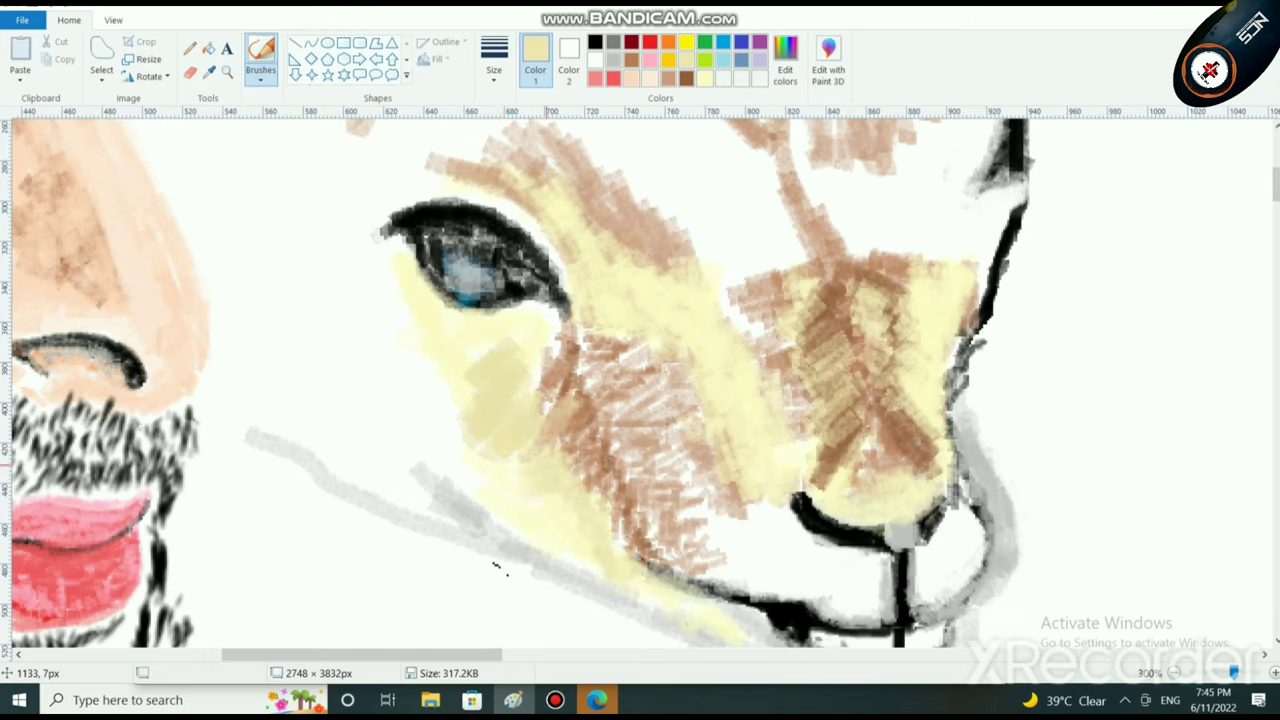
{"action": "mouse_move", "coordinate": [475, 345]}
{"action": "left_mouse_down"}
{"action": "mouse_move", "coordinate": [440, 380]}
{"action": "mouse_move", "coordinate": [368, 262]}
{"action": "mouse_move", "coordinate": [370, 282]}
{"action": "mouse_move", "coordinate": [400, 235]}
{"action": "mouse_move", "coordinate": [370, 250]}
{"action": "mouse_move", "coordinate": [405, 290]}
{"action": "mouse_move", "coordinate": [380, 320]}
{"action": "mouse_move", "coordinate": [358, 268]}
{"action": "mouse_move", "coordinate": [365, 185]}
{"action": "mouse_move", "coordinate": [352, 185]}
{"action": "mouse_move", "coordinate": [350, 150]}
{"action": "mouse_move", "coordinate": [323, 195]}
{"action": "mouse_move", "coordinate": [335, 142]}
{"action": "mouse_move", "coordinate": [318, 135]}
{"action": "left_mouse_up"}
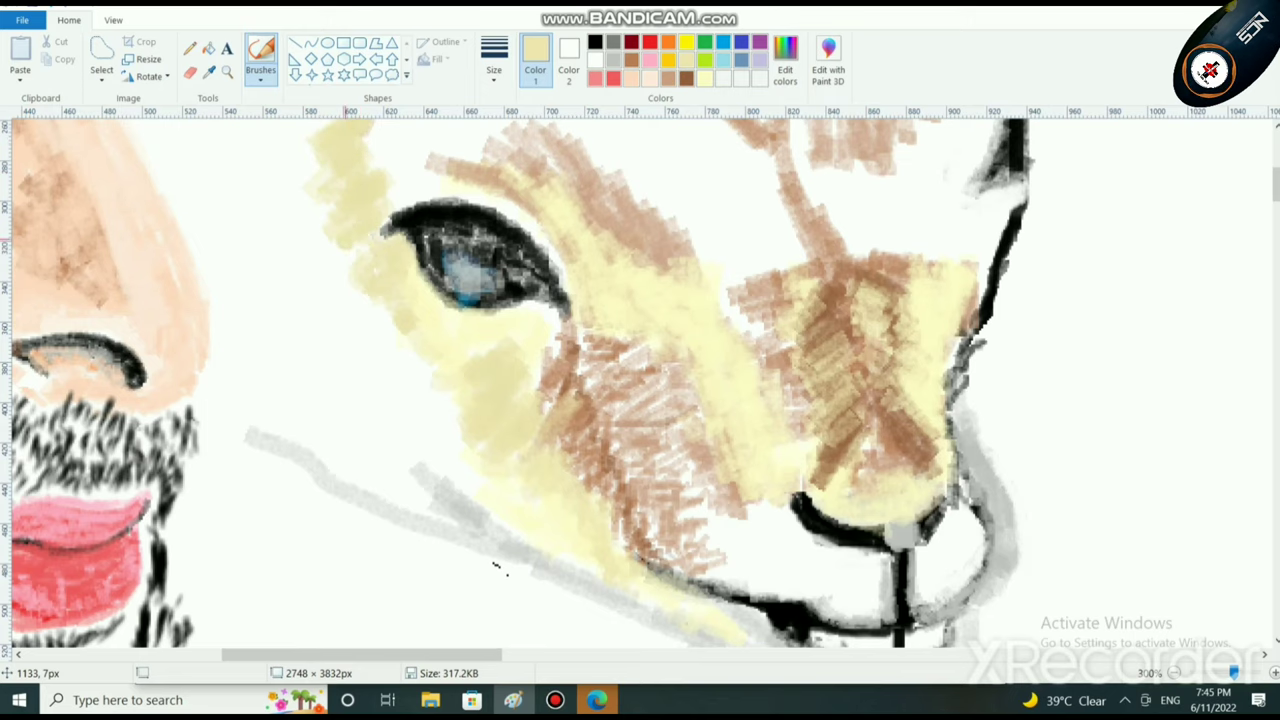
{"action": "scroll", "coordinate": [497, 567], "scroll_direction": "down", "scroll_amount": 3}
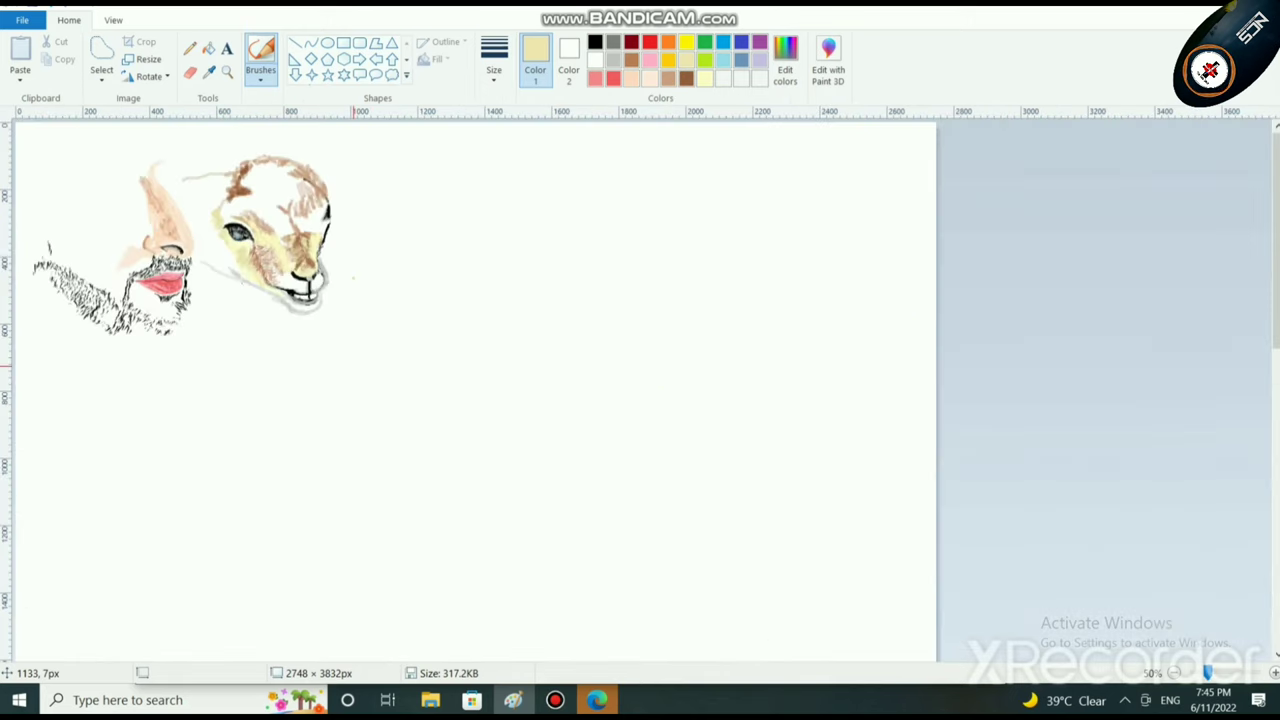
{"action": "scroll", "coordinate": [433, 354], "scroll_direction": "up", "scroll_amount": 3}
{"action": "scroll", "coordinate": [434, 451], "scroll_direction": "down", "scroll_amount": 1}
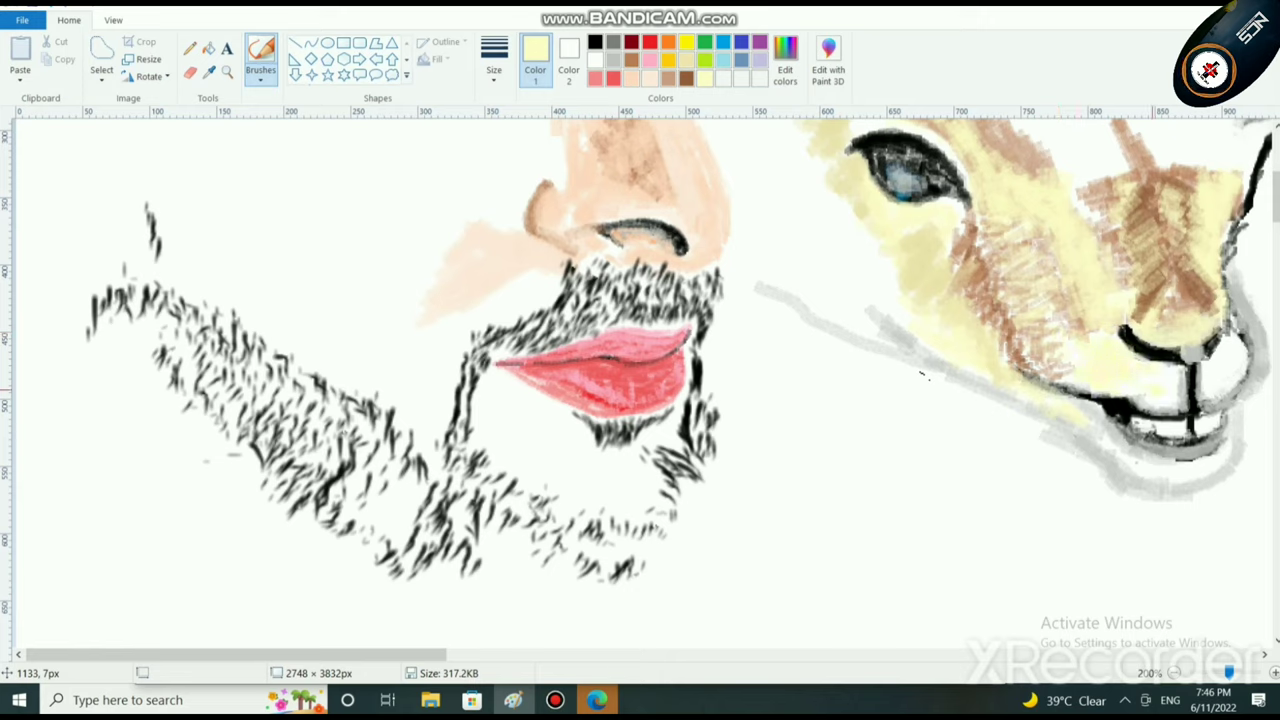
{"action": "left_click", "coordinate": [785, 60]}
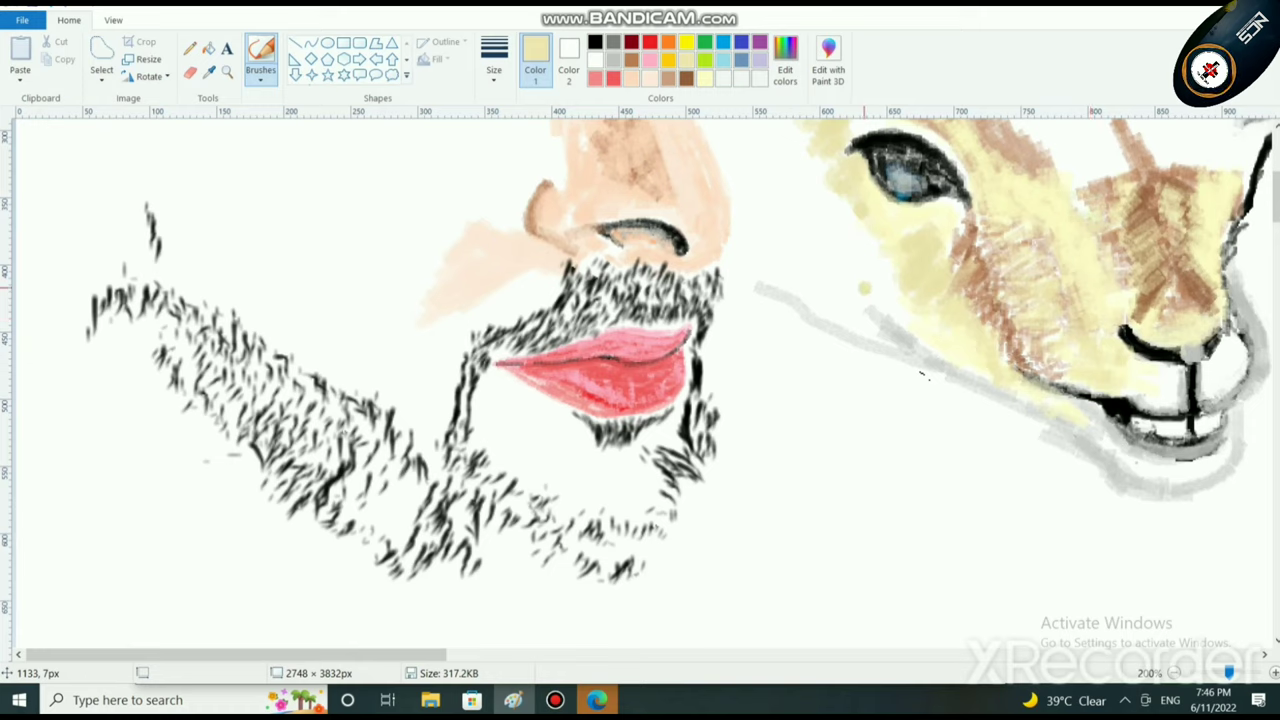
Step: Spray a small dark brown patch on the animal's forehead with the Airbrush
{"action": "scroll", "coordinate": [922, 376], "scroll_direction": "up", "scroll_amount": 5}
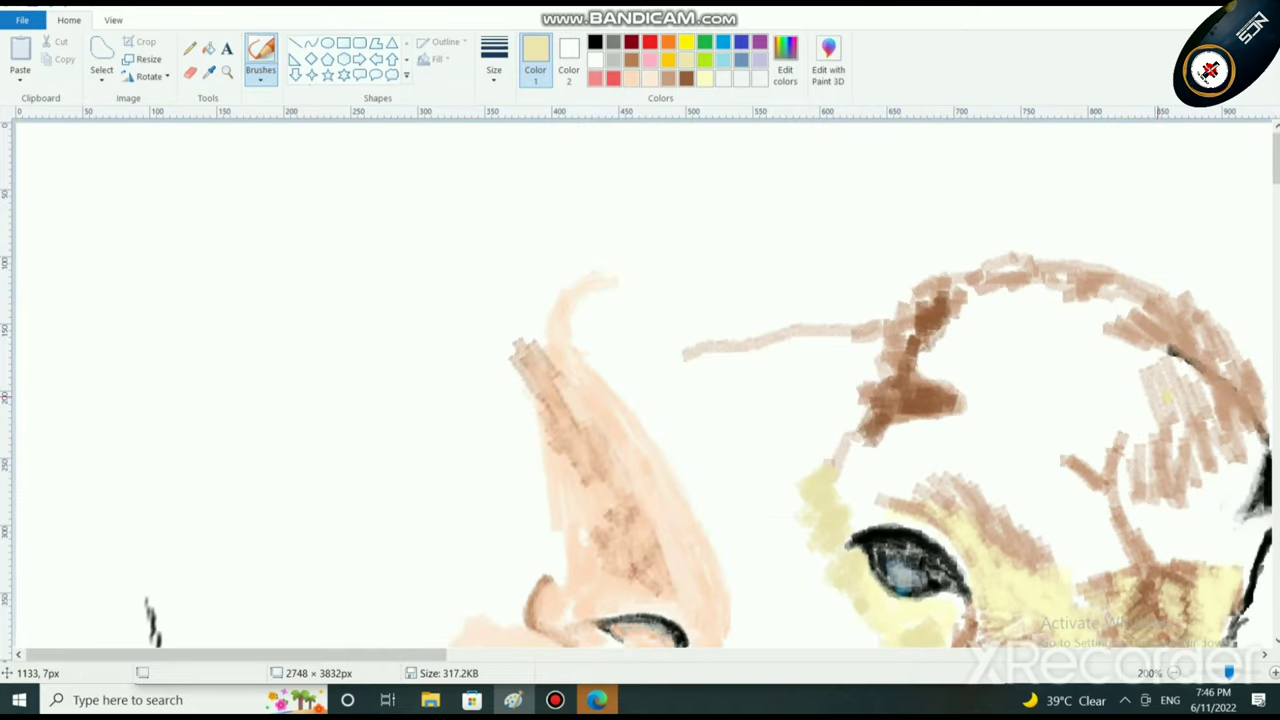
{"action": "left_click", "coordinate": [686, 78]}
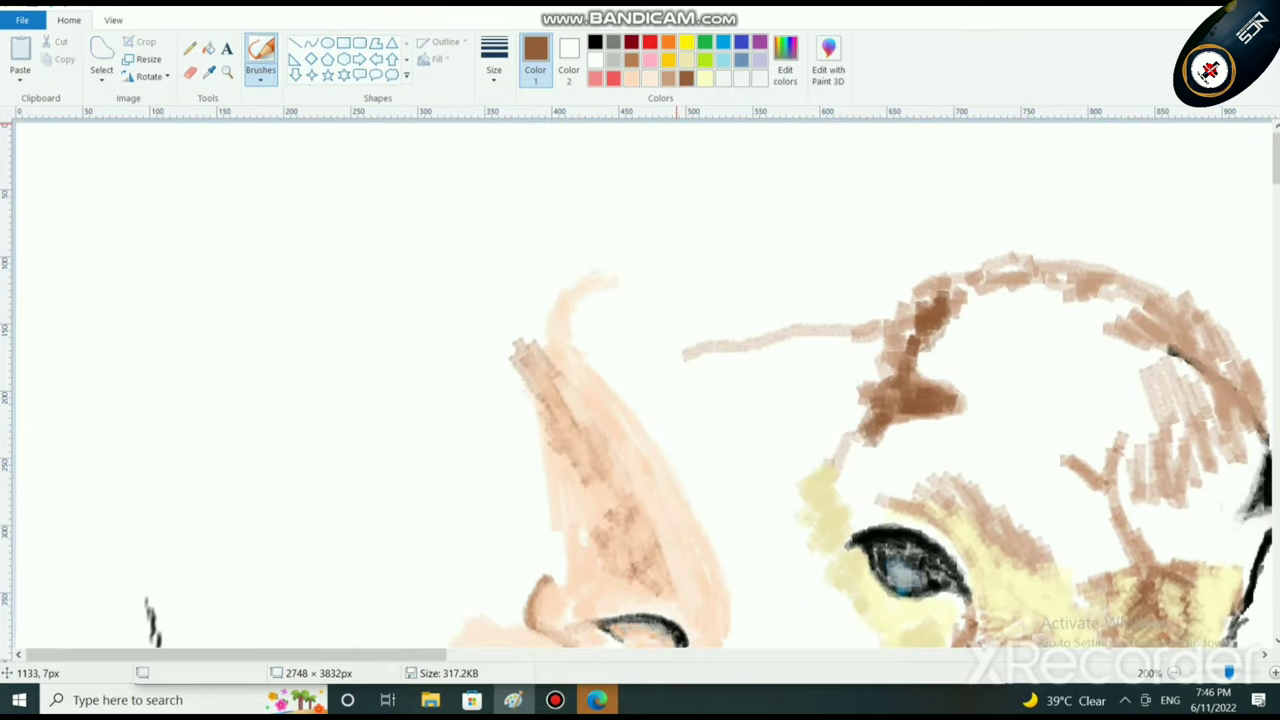
{"action": "left_click", "coordinate": [260, 72]}
{"action": "left_click", "coordinate": [363, 105]}
{"action": "left_click_drag", "start_coordinate": [1020, 394], "coordinate": [979, 360]}
Step: Mix a custom mustard yellow and scribble airbrush loops with it across the forehead
{"action": "left_click", "coordinate": [686, 60]}
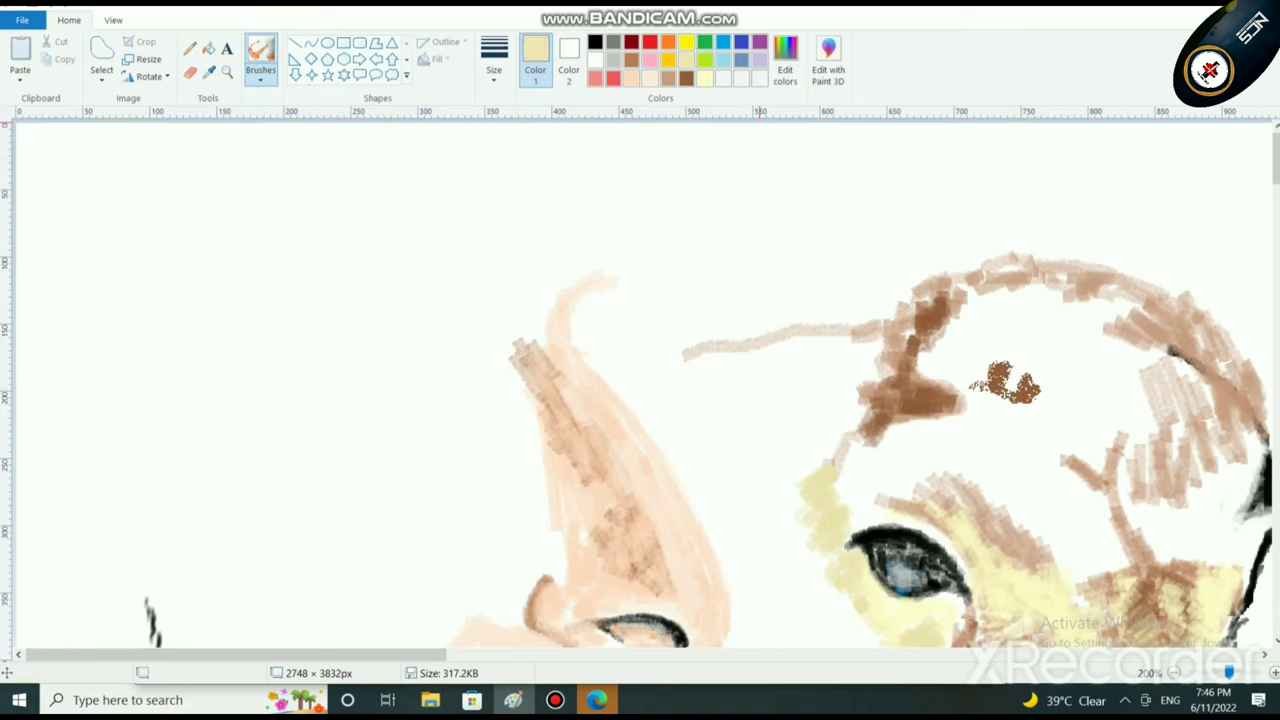
{"action": "left_click", "coordinate": [785, 60]}
{"action": "mouse_move", "coordinate": [832, 258]}
{"action": "left_mouse_down"}
{"action": "mouse_move", "coordinate": [833, 323]}
{"action": "mouse_move", "coordinate": [833, 306]}
{"action": "left_mouse_up"}
{"action": "left_click", "coordinate": [477, 456]}
{"action": "mouse_move", "coordinate": [1045, 400]}
{"action": "left_mouse_down"}
{"action": "mouse_move", "coordinate": [1011, 363]}
{"action": "mouse_move", "coordinate": [983, 355]}
{"action": "mouse_move", "coordinate": [963, 368]}
{"action": "mouse_move", "coordinate": [1045, 379]}
{"action": "mouse_move", "coordinate": [985, 349]}
{"action": "mouse_move", "coordinate": [963, 360]}
{"action": "mouse_move", "coordinate": [1075, 385]}
{"action": "mouse_move", "coordinate": [1125, 370]}
{"action": "mouse_move", "coordinate": [1160, 400]}
{"action": "mouse_move", "coordinate": [1176, 345]}
{"action": "mouse_move", "coordinate": [980, 360]}
{"action": "mouse_move", "coordinate": [995, 405]}
{"action": "mouse_move", "coordinate": [932, 360]}
{"action": "mouse_move", "coordinate": [945, 322]}
{"action": "left_mouse_up"}
{"action": "left_click", "coordinate": [493, 60]}
{"action": "left_click", "coordinate": [533, 106]}
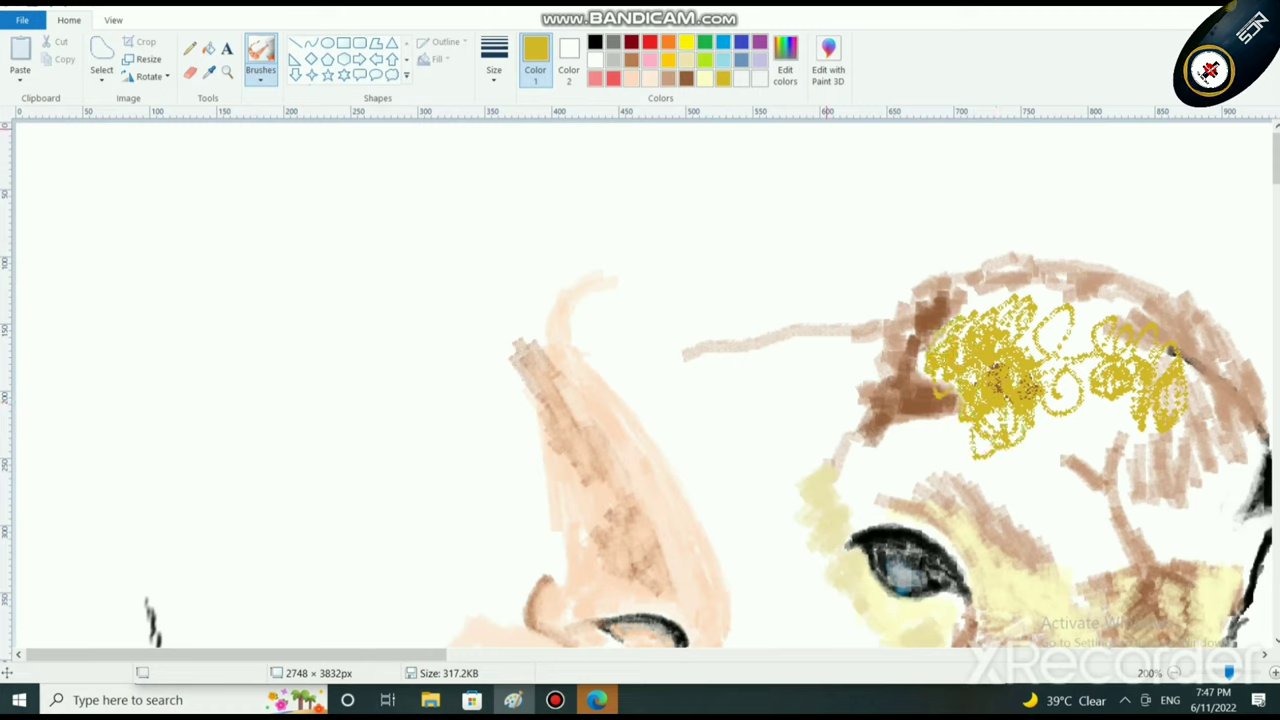
Step: Set the airbrush to the third line thickness and spray tan over the forehead and down towards the muzzle
{"action": "left_click", "coordinate": [705, 78]}
{"action": "left_click", "coordinate": [668, 42]}
{"action": "left_click", "coordinate": [723, 78]}
{"action": "left_click", "coordinate": [493, 62]}
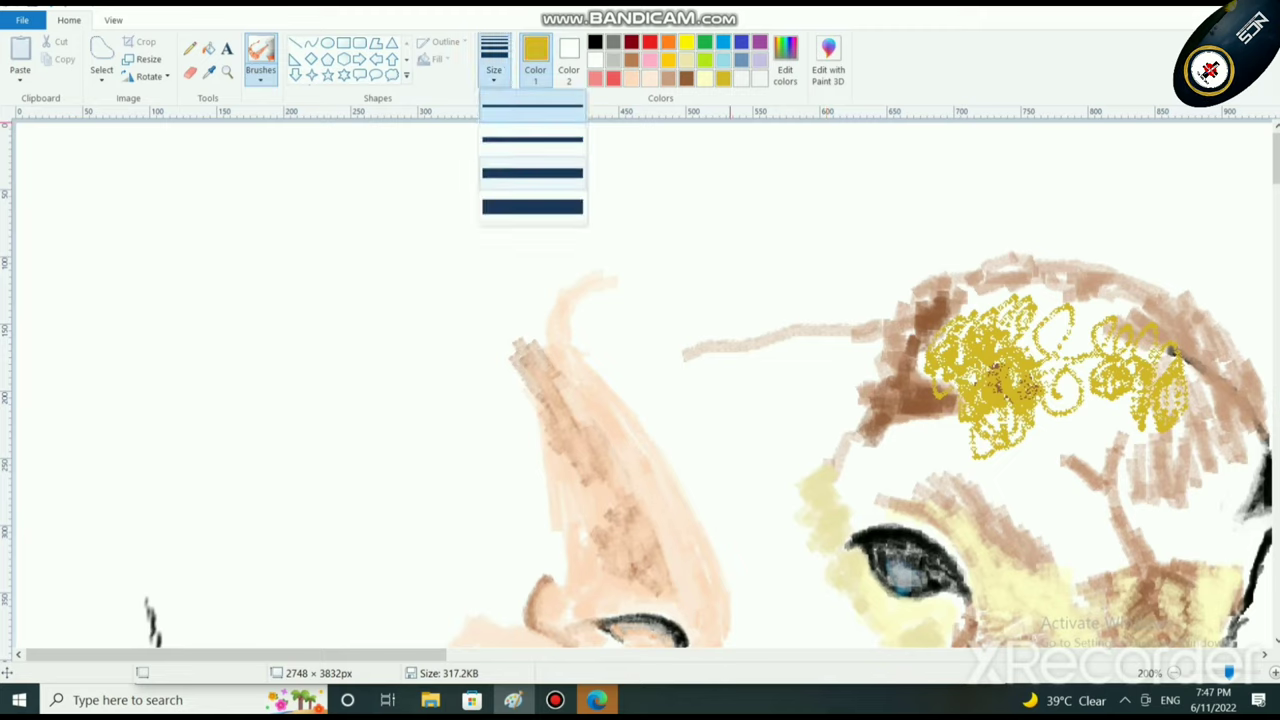
{"action": "left_click", "coordinate": [532, 173]}
{"action": "left_click", "coordinate": [631, 78]}
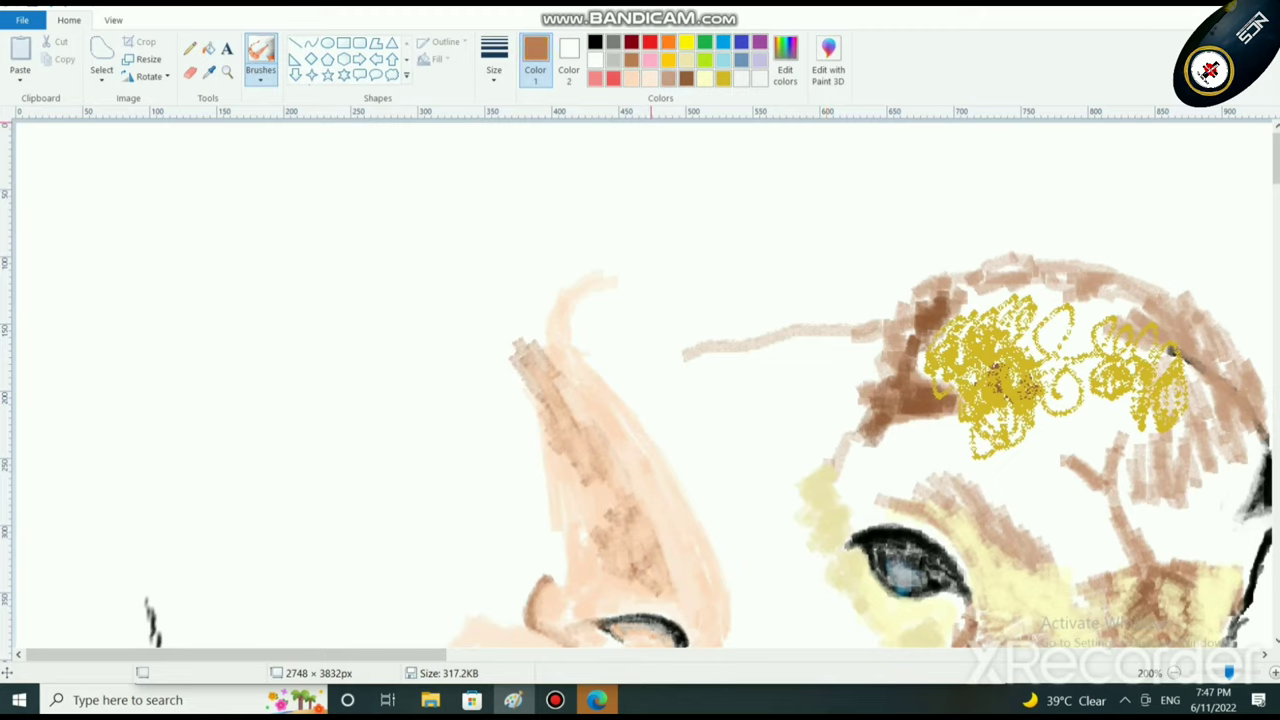
{"action": "mouse_move", "coordinate": [1015, 378]}
{"action": "left_mouse_down"}
{"action": "mouse_move", "coordinate": [977, 355]}
{"action": "mouse_move", "coordinate": [961, 315]}
{"action": "mouse_move", "coordinate": [1007, 385]}
{"action": "mouse_move", "coordinate": [985, 445]}
{"action": "mouse_move", "coordinate": [1029, 425]}
{"action": "mouse_move", "coordinate": [987, 415]}
{"action": "mouse_move", "coordinate": [1081, 375]}
{"action": "mouse_move", "coordinate": [1151, 375]}
{"action": "mouse_move", "coordinate": [1124, 365]}
{"action": "mouse_move", "coordinate": [1143, 385]}
{"action": "mouse_move", "coordinate": [1144, 425]}
{"action": "mouse_move", "coordinate": [1199, 405]}
{"action": "mouse_move", "coordinate": [1028, 450]}
{"action": "mouse_move", "coordinate": [1100, 556]}
{"action": "left_mouse_up"}
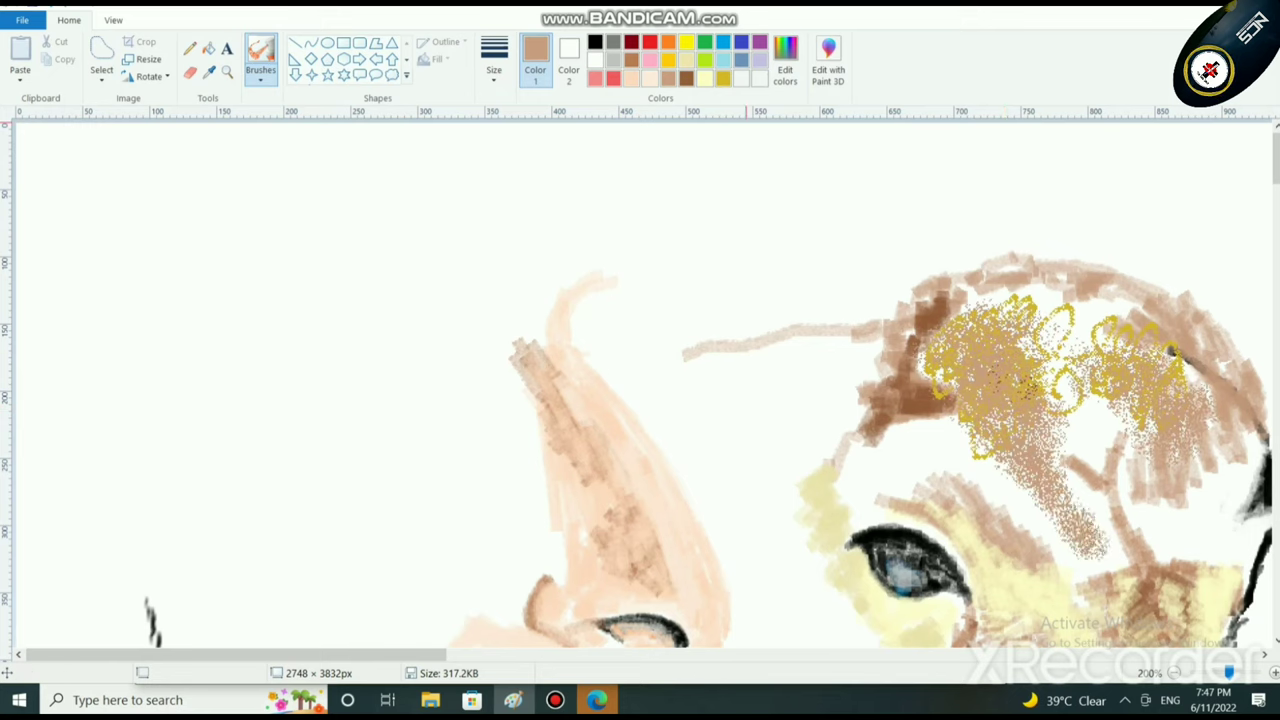
Step: Spray mustard yellow over the forehead and the lower end of the tan streak
{"action": "left_click_drag", "start_coordinate": [1000, 310], "coordinate": [1100, 370]}
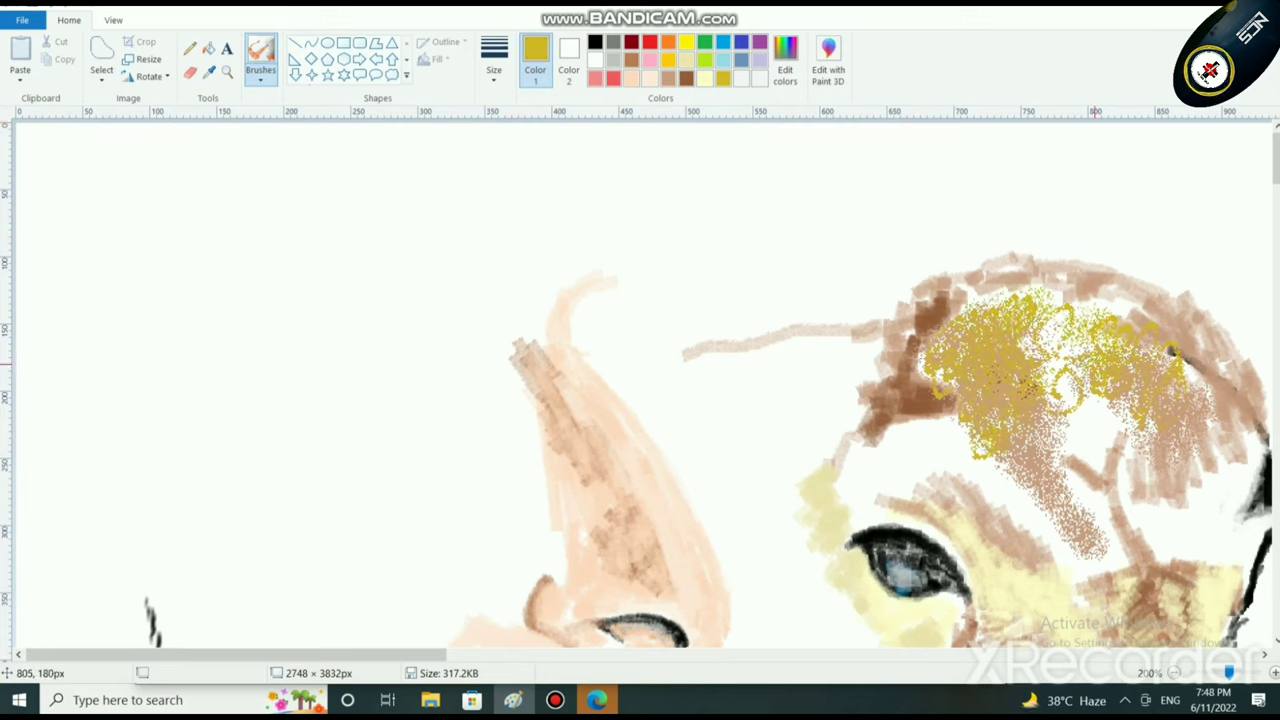
{"action": "mouse_move", "coordinate": [1086, 522]}
{"action": "left_mouse_down"}
{"action": "mouse_move", "coordinate": [1092, 531]}
{"action": "mouse_move", "coordinate": [1045, 380]}
{"action": "mouse_move", "coordinate": [1075, 345]}
{"action": "mouse_move", "coordinate": [1108, 420]}
{"action": "mouse_move", "coordinate": [1104, 328]}
{"action": "mouse_move", "coordinate": [1028, 307]}
{"action": "mouse_move", "coordinate": [1075, 425]}
{"action": "mouse_move", "coordinate": [1048, 365]}
{"action": "left_mouse_up"}
Step: Spray tan speckles around the outer side of the head, behind the eye and down to the jaw line
{"action": "scroll", "coordinate": [1045, 370], "scroll_direction": "down", "scroll_amount": 2}
{"action": "scroll", "coordinate": [1046, 370], "scroll_direction": "down", "scroll_amount": 3}
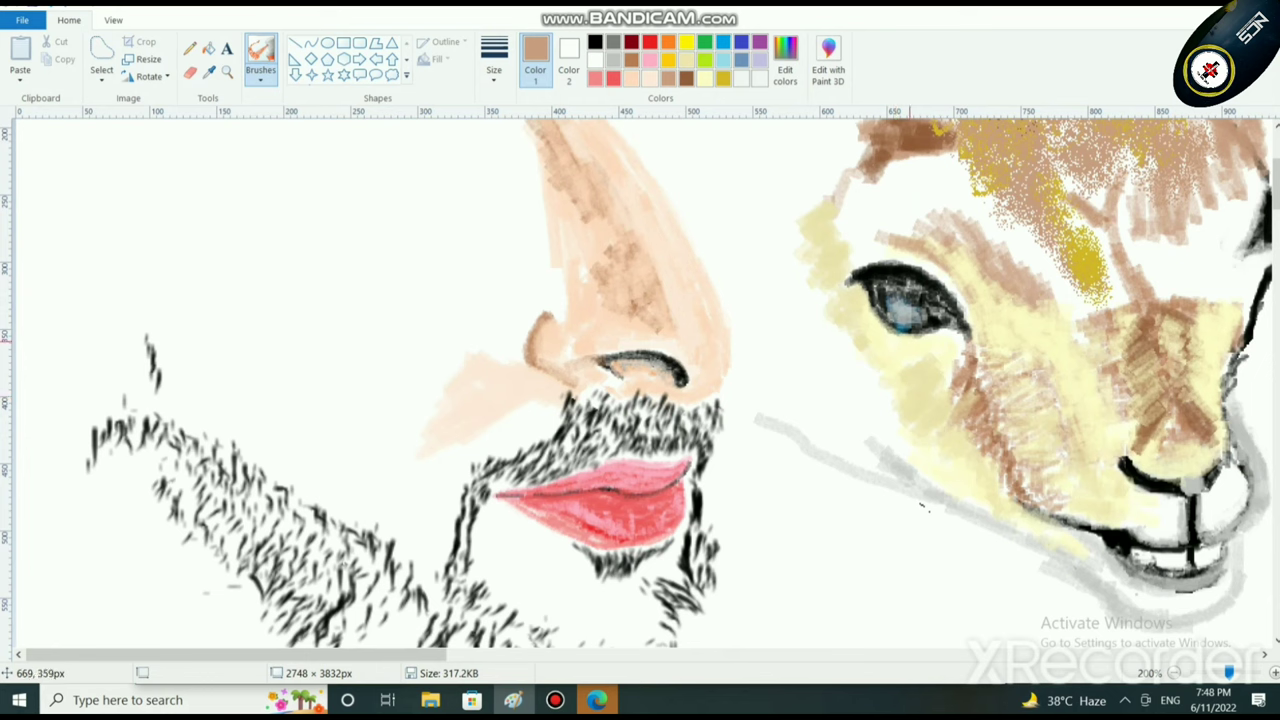
{"action": "mouse_move", "coordinate": [921, 347]}
{"action": "left_mouse_down"}
{"action": "mouse_move", "coordinate": [830, 420]}
{"action": "mouse_move", "coordinate": [885, 448]}
{"action": "mouse_move", "coordinate": [840, 330]}
{"action": "mouse_move", "coordinate": [775, 385]}
{"action": "mouse_move", "coordinate": [772, 240]}
{"action": "mouse_move", "coordinate": [795, 160]}
{"action": "mouse_move", "coordinate": [800, 173]}
{"action": "mouse_move", "coordinate": [828, 140]}
{"action": "mouse_move", "coordinate": [815, 318]}
{"action": "left_mouse_up"}
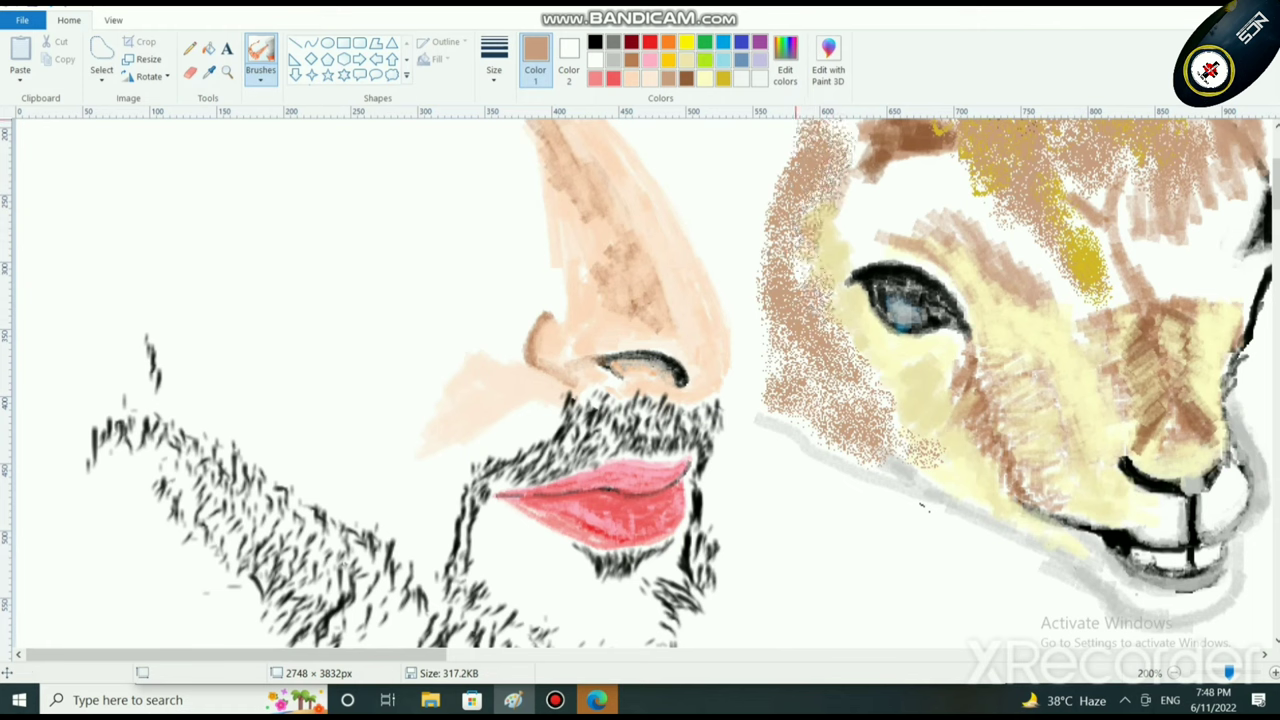
Step: Spray khaki yellow over the tan speckles behind the eye and along the grey jaw line to the mouth
{"action": "left_click", "coordinate": [686, 60]}
{"action": "mouse_move", "coordinate": [836, 420]}
{"action": "left_mouse_down"}
{"action": "mouse_move", "coordinate": [814, 336]}
{"action": "mouse_move", "coordinate": [858, 426]}
{"action": "mouse_move", "coordinate": [825, 445]}
{"action": "left_mouse_up"}
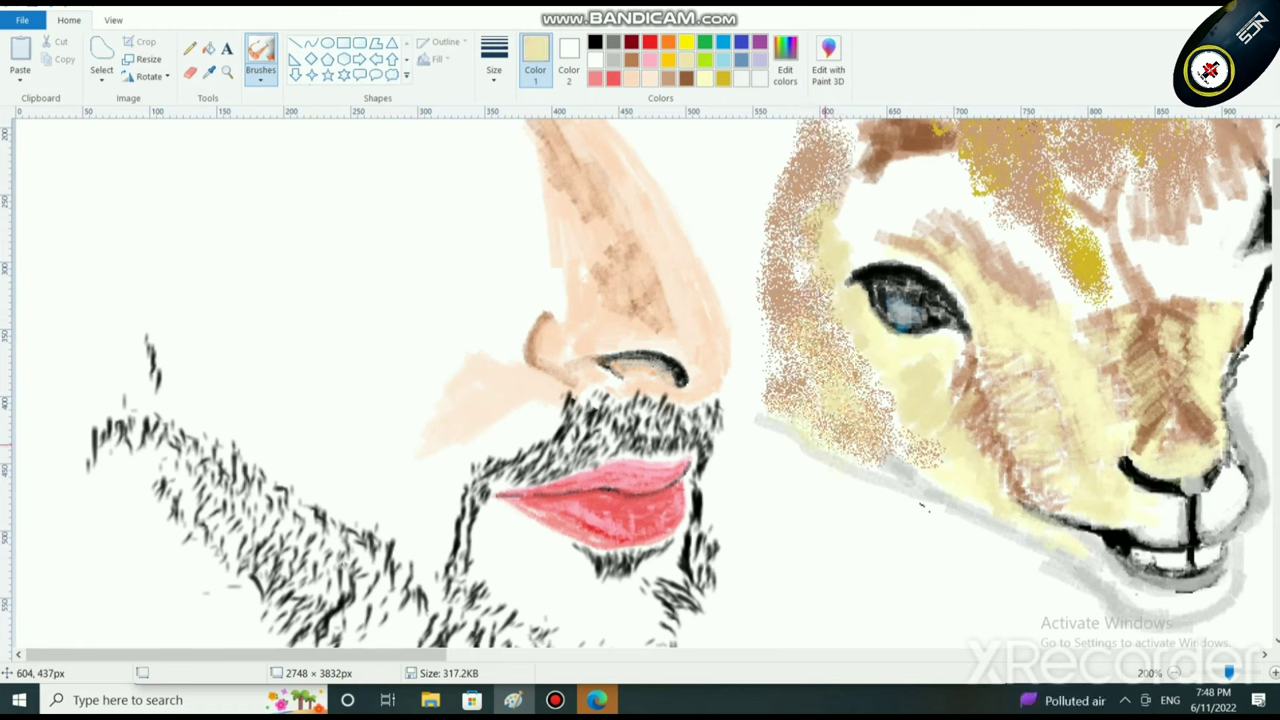
{"action": "mouse_move", "coordinate": [795, 340]}
{"action": "left_mouse_down"}
{"action": "mouse_move", "coordinate": [795, 240]}
{"action": "mouse_move", "coordinate": [910, 458]}
{"action": "mouse_move", "coordinate": [1052, 558]}
{"action": "left_mouse_up"}
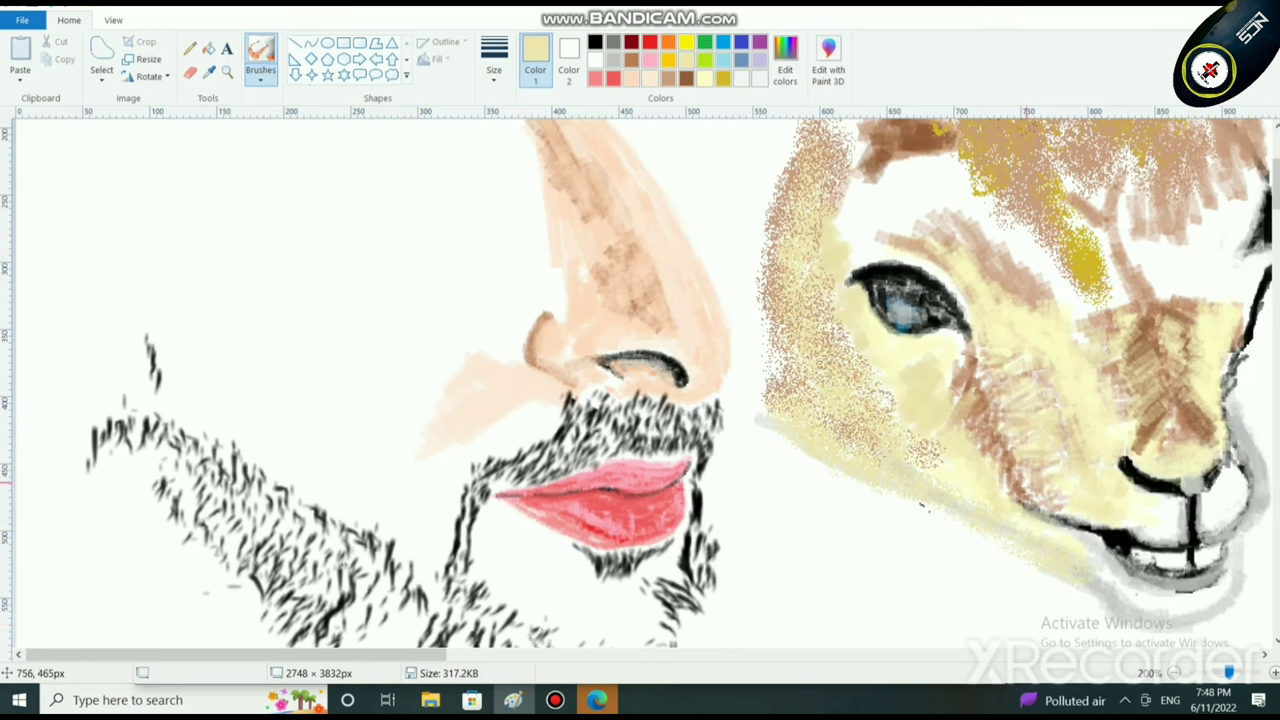
Step: Spray khaki yellow over the blank area above the animal's eye and along the brow towards the muzzle
{"action": "scroll", "coordinate": [1028, 485], "scroll_direction": "up", "scroll_amount": 5}
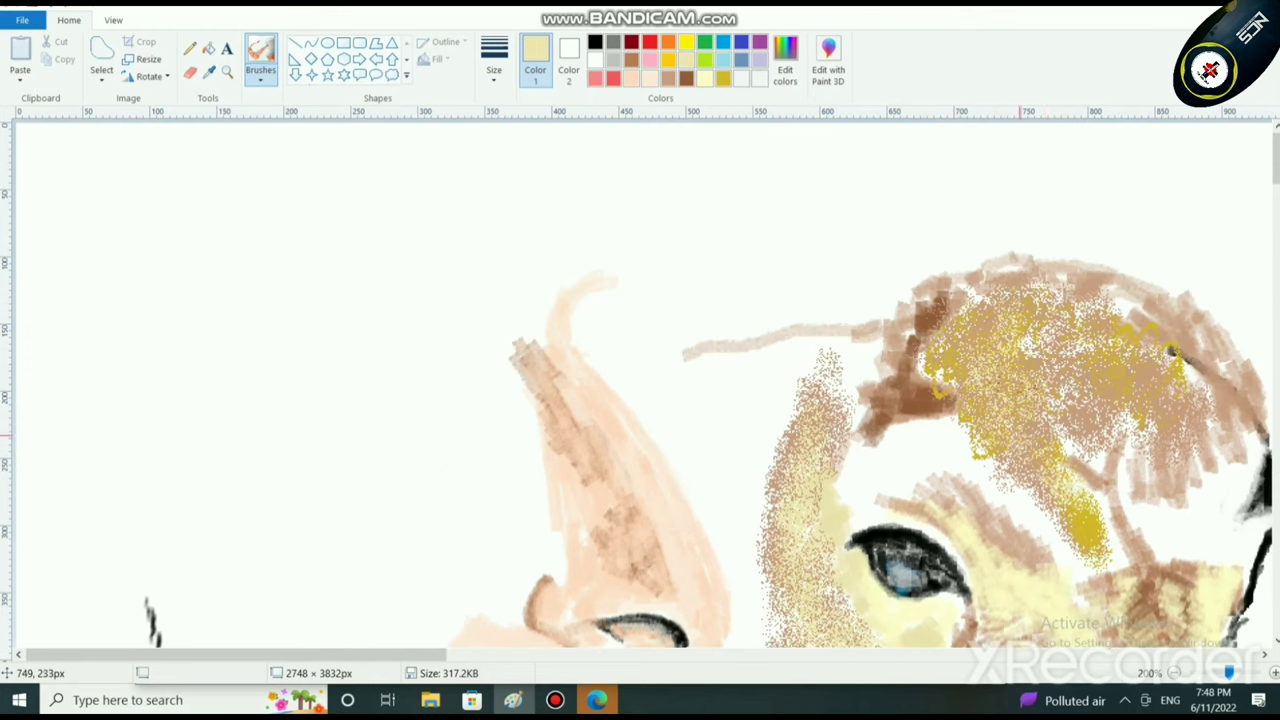
{"action": "mouse_move", "coordinate": [1027, 440]}
{"action": "left_mouse_down"}
{"action": "mouse_move", "coordinate": [1080, 520]}
{"action": "mouse_move", "coordinate": [1070, 370]}
{"action": "mouse_move", "coordinate": [1232, 441]}
{"action": "mouse_move", "coordinate": [1091, 324]}
{"action": "mouse_move", "coordinate": [1190, 348]}
{"action": "mouse_move", "coordinate": [1162, 541]}
{"action": "mouse_move", "coordinate": [1130, 490]}
{"action": "mouse_move", "coordinate": [1250, 540]}
{"action": "mouse_move", "coordinate": [1150, 430]}
{"action": "mouse_move", "coordinate": [1058, 518]}
{"action": "mouse_move", "coordinate": [998, 490]}
{"action": "mouse_move", "coordinate": [1020, 478]}
{"action": "left_mouse_up"}
{"action": "mouse_move", "coordinate": [1072, 534]}
{"action": "left_mouse_down"}
{"action": "mouse_move", "coordinate": [960, 455]}
{"action": "mouse_move", "coordinate": [852, 512]}
{"action": "mouse_move", "coordinate": [1005, 550]}
{"action": "mouse_move", "coordinate": [912, 450]}
{"action": "mouse_move", "coordinate": [886, 487]}
{"action": "left_mouse_up"}
Step: Select the animal's head with a free-form selection and move it away from the bearded profile, slightly lower on the canvas
{"action": "scroll", "coordinate": [893, 480], "scroll_direction": "down", "scroll_amount": 3}
{"action": "scroll", "coordinate": [905, 480], "scroll_direction": "down", "scroll_amount": 2}
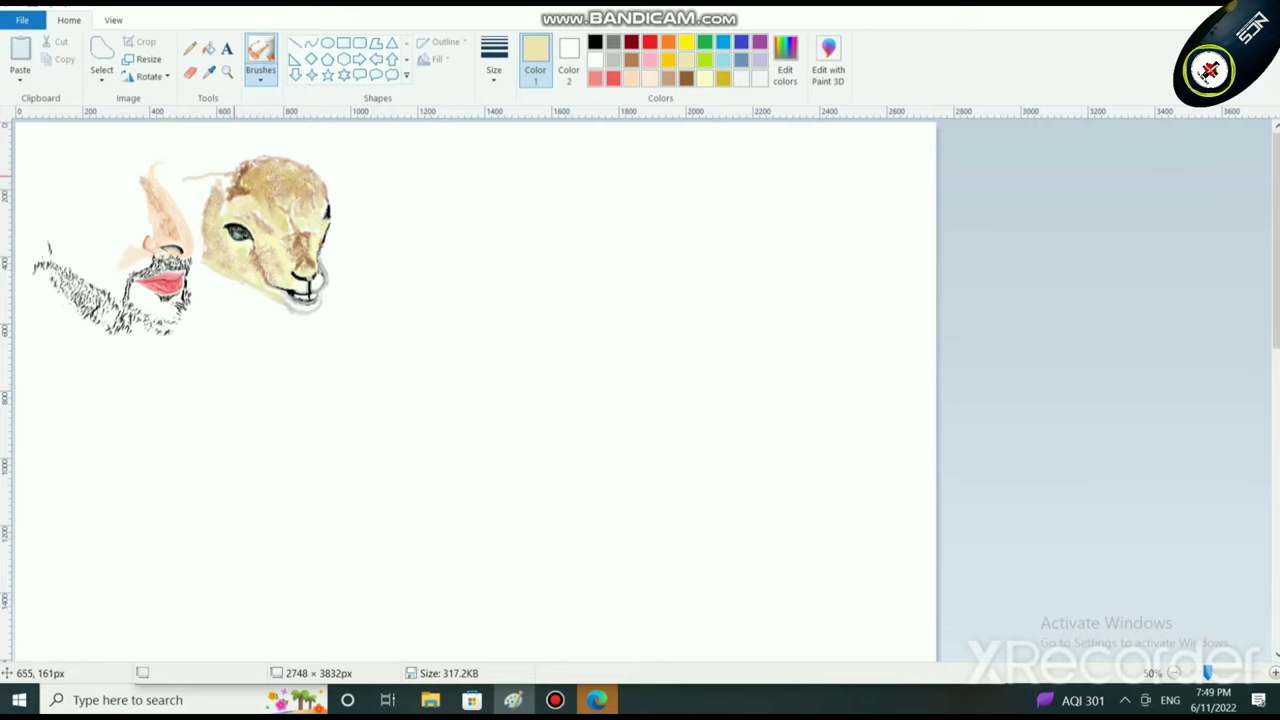
{"action": "left_click", "coordinate": [101, 78]}
{"action": "left_click", "coordinate": [150, 134]}
{"action": "mouse_move", "coordinate": [208, 147]}
{"action": "left_mouse_down"}
{"action": "mouse_move", "coordinate": [192, 146]}
{"action": "mouse_move", "coordinate": [176, 188]}
{"action": "left_mouse_up"}
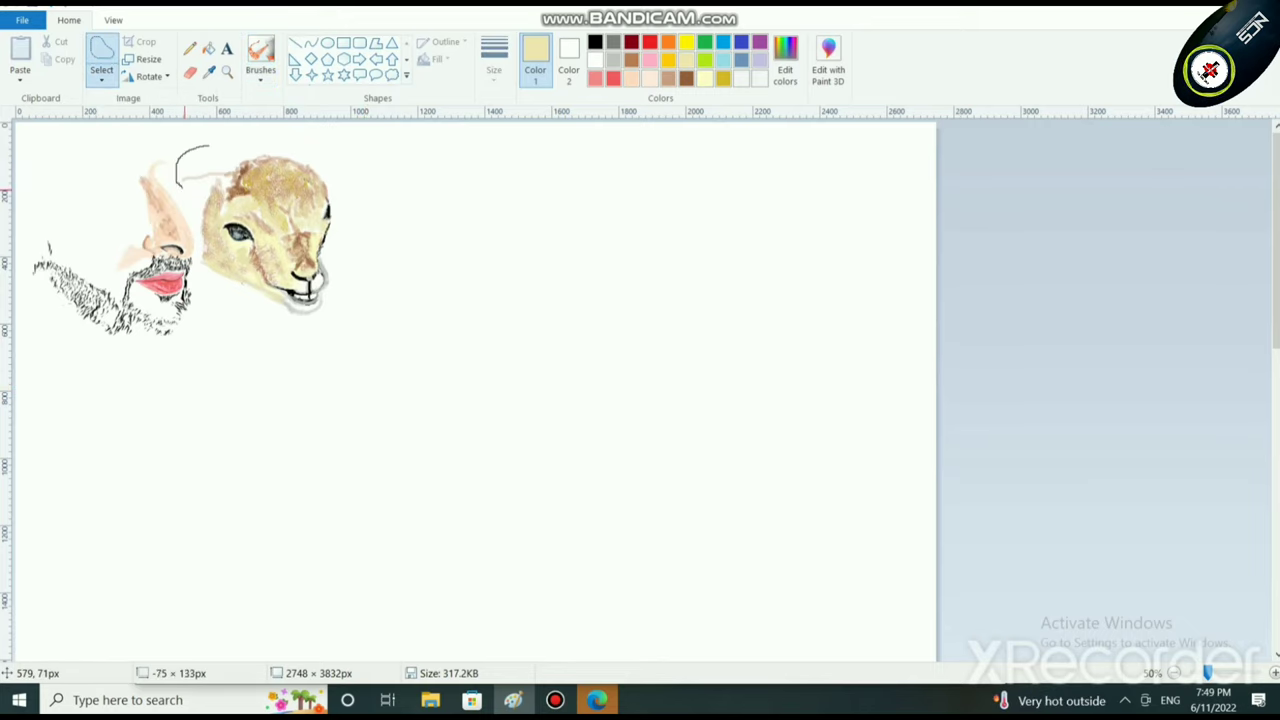
{"action": "mouse_move", "coordinate": [199, 263]}
{"action": "left_mouse_down"}
{"action": "mouse_move", "coordinate": [280, 335]}
{"action": "mouse_move", "coordinate": [323, 316]}
{"action": "mouse_move", "coordinate": [354, 190]}
{"action": "mouse_move", "coordinate": [312, 147]}
{"action": "mouse_move", "coordinate": [206, 144]}
{"action": "left_mouse_up"}
{"action": "left_click_drag", "start_coordinate": [252, 205], "coordinate": [330, 237]}
{"action": "left_click", "coordinate": [519, 222]}
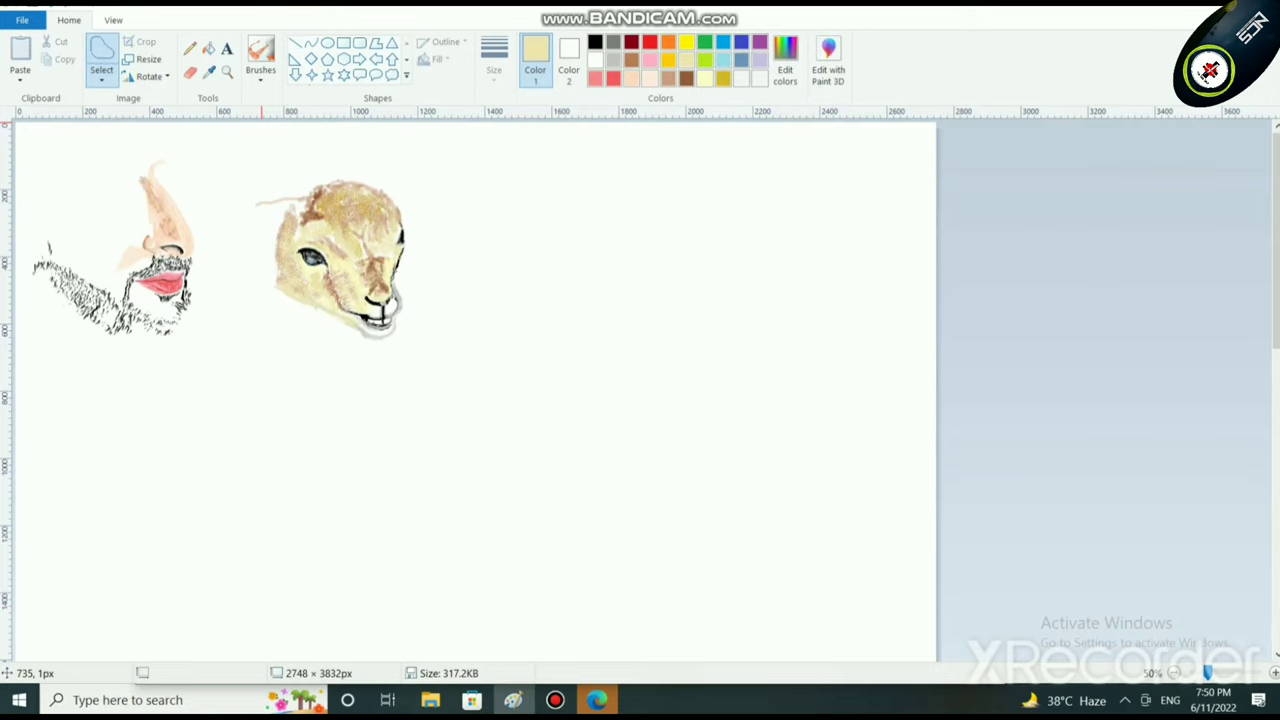
Step: Select the animal's head free-form again and move it back beside the man's beard, a little lower than its original place
{"action": "left_click", "coordinate": [101, 76]}
{"action": "left_click", "coordinate": [150, 134]}
{"action": "mouse_move", "coordinate": [306, 182]}
{"action": "left_mouse_down"}
{"action": "mouse_move", "coordinate": [241, 287]}
{"action": "mouse_move", "coordinate": [298, 325]}
{"action": "mouse_move", "coordinate": [285, 188]}
{"action": "mouse_move", "coordinate": [272, 308]}
{"action": "mouse_move", "coordinate": [442, 205]}
{"action": "mouse_move", "coordinate": [296, 172]}
{"action": "mouse_move", "coordinate": [285, 190]}
{"action": "left_mouse_up"}
{"action": "left_click", "coordinate": [291, 349]}
{"action": "left_click_drag", "start_coordinate": [364, 249], "coordinate": [283, 265]}
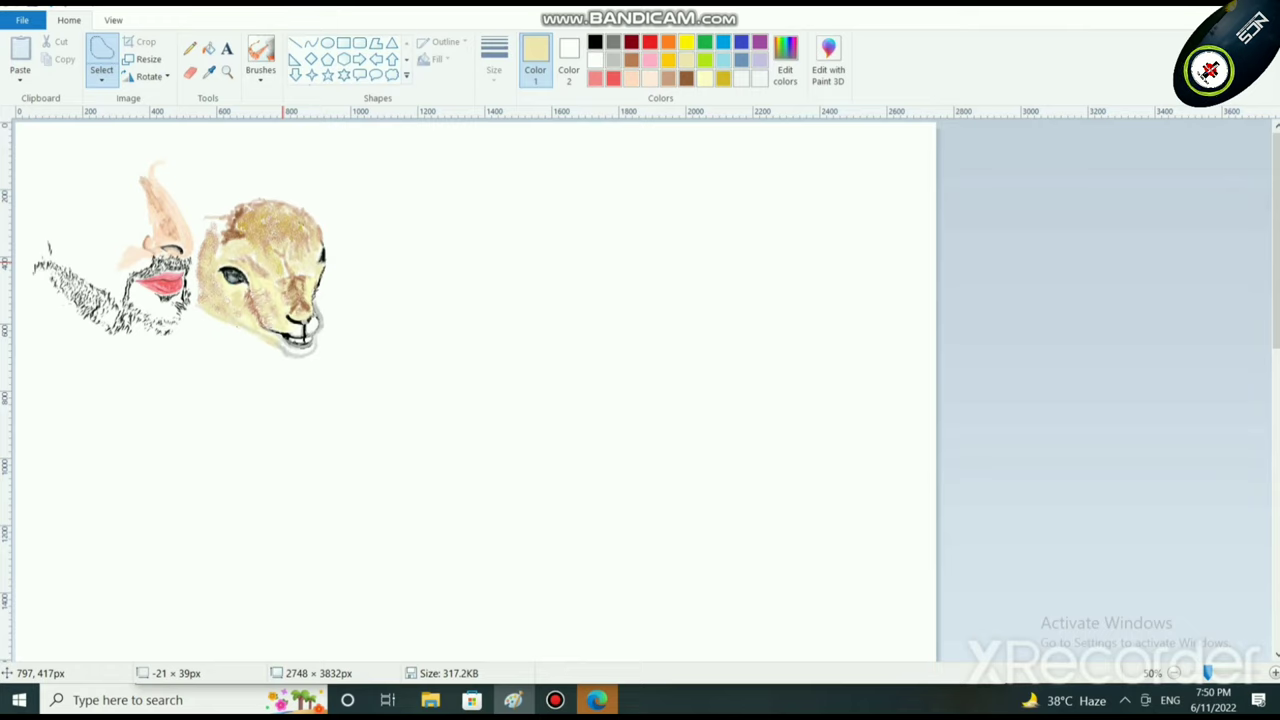
{"action": "left_click_drag", "start_coordinate": [285, 263], "coordinate": [286, 264]}
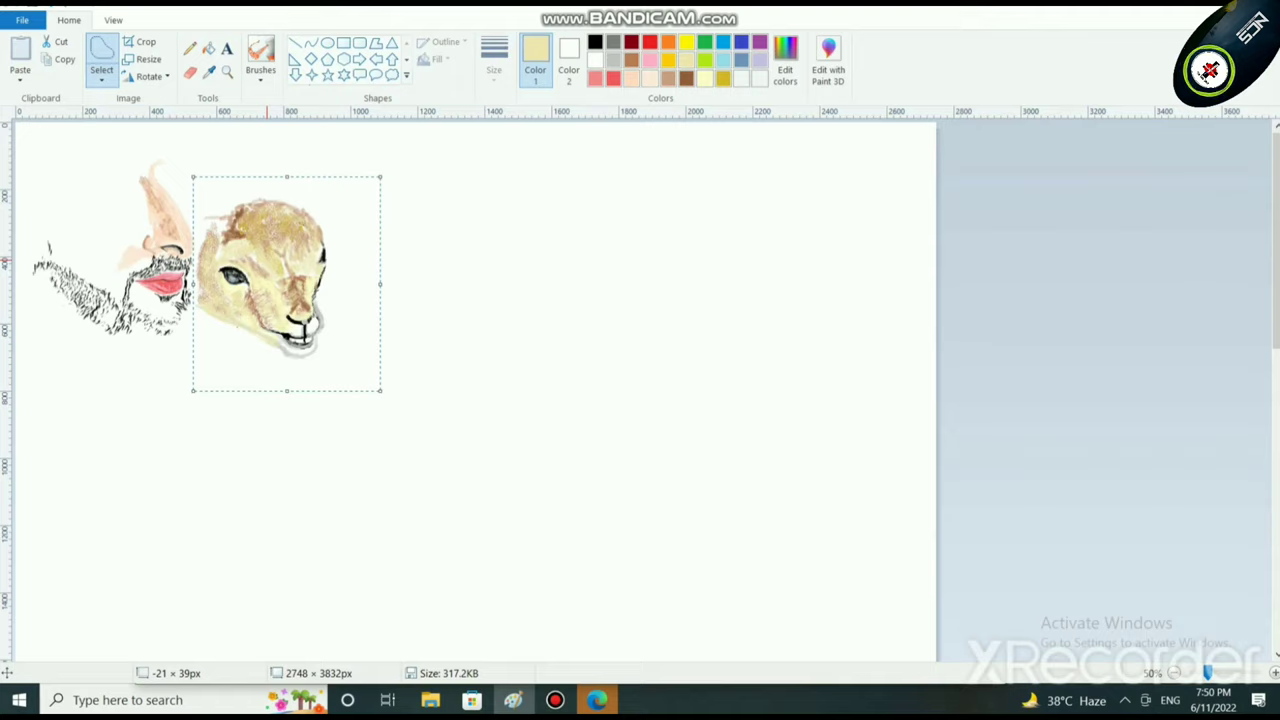
{"action": "left_click", "coordinate": [440, 276]}
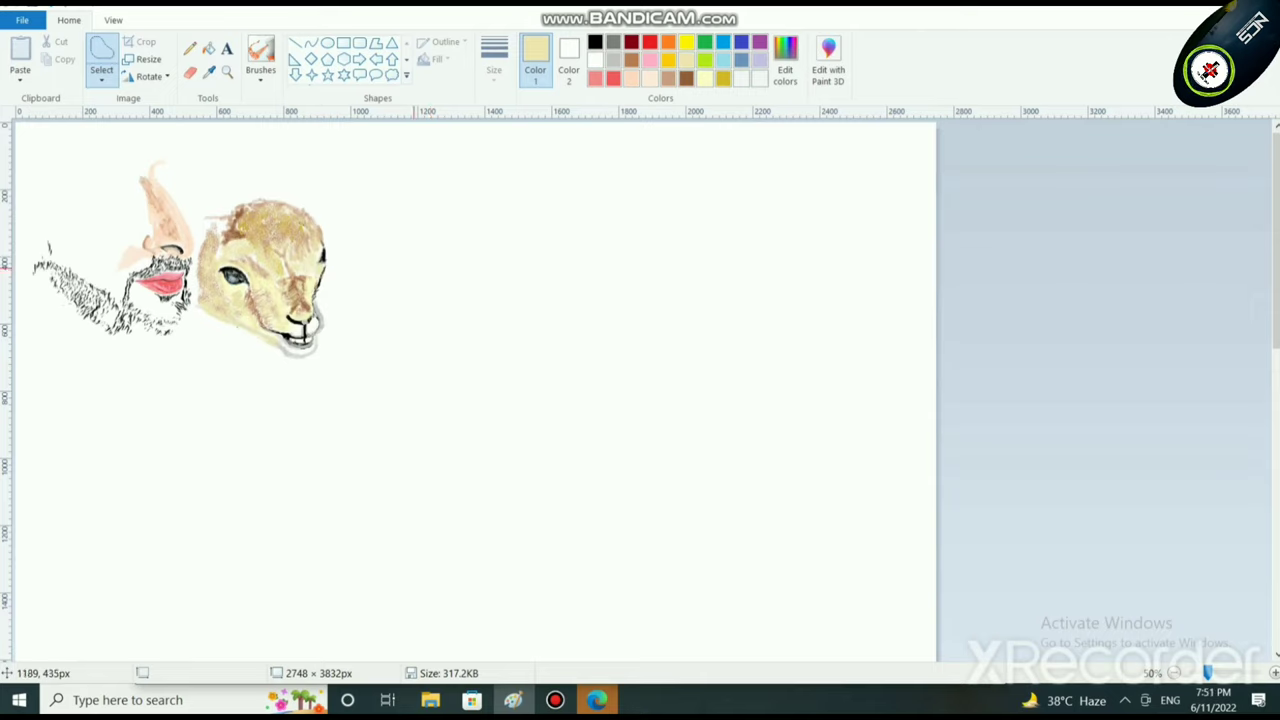
Step: Select the man's profile and the animal's head together and move them down and right, away from the canvas corner
{"action": "mouse_move", "coordinate": [200, 132]}
{"action": "left_mouse_down"}
{"action": "mouse_move", "coordinate": [90, 140]}
{"action": "mouse_move", "coordinate": [30, 200]}
{"action": "mouse_move", "coordinate": [24, 262]}
{"action": "mouse_move", "coordinate": [268, 407]}
{"action": "mouse_move", "coordinate": [396, 272]}
{"action": "mouse_move", "coordinate": [230, 126]}
{"action": "left_mouse_up"}
{"action": "mouse_move", "coordinate": [334, 290]}
{"action": "left_mouse_down"}
{"action": "mouse_move", "coordinate": [436, 375]}
{"action": "mouse_move", "coordinate": [502, 346]}
{"action": "mouse_move", "coordinate": [462, 368]}
{"action": "left_mouse_up"}
{"action": "left_click", "coordinate": [314, 185]}
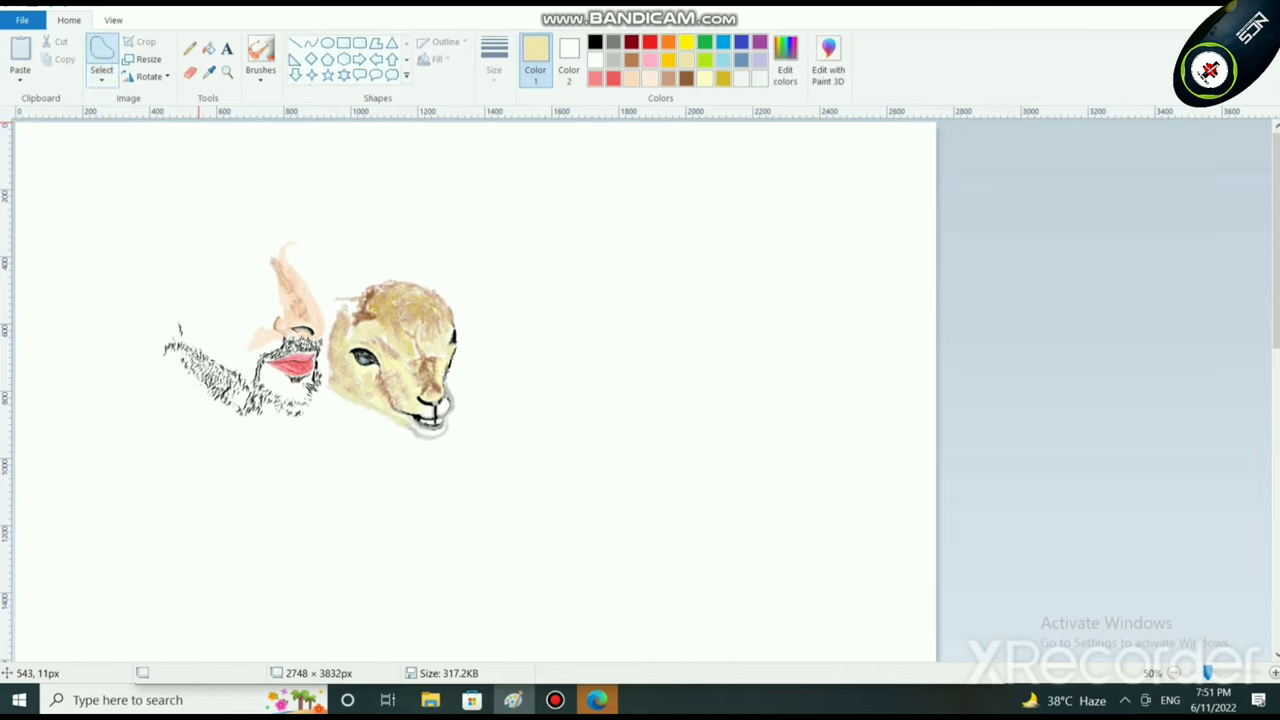
Step: Paint a brown U-shaped iris with the plain brush in the blank space left of the man's nose bridge
{"action": "left_click", "coordinate": [101, 75]}
{"action": "left_click", "coordinate": [260, 75]}
{"action": "left_click", "coordinate": [262, 106]}
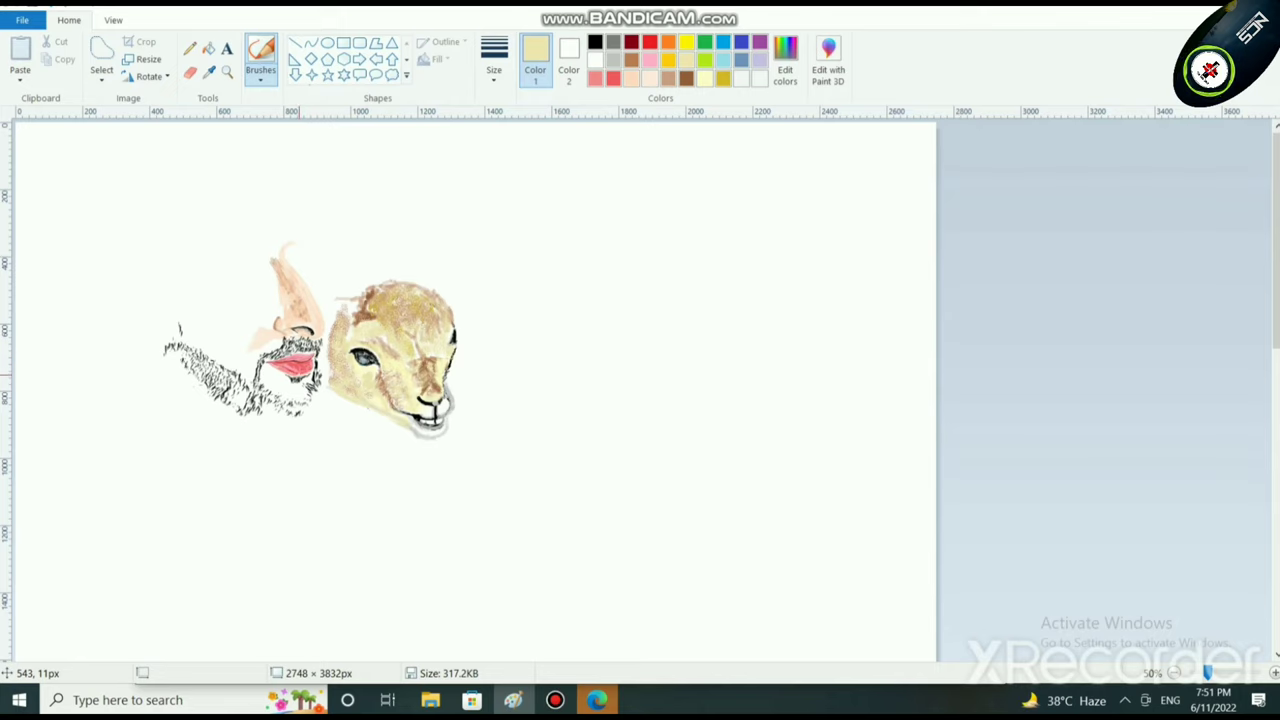
{"action": "scroll", "coordinate": [305, 398], "scroll_direction": "up", "scroll_amount": 2}
{"action": "scroll", "coordinate": [960, 478], "scroll_direction": "down", "scroll_amount": 4}
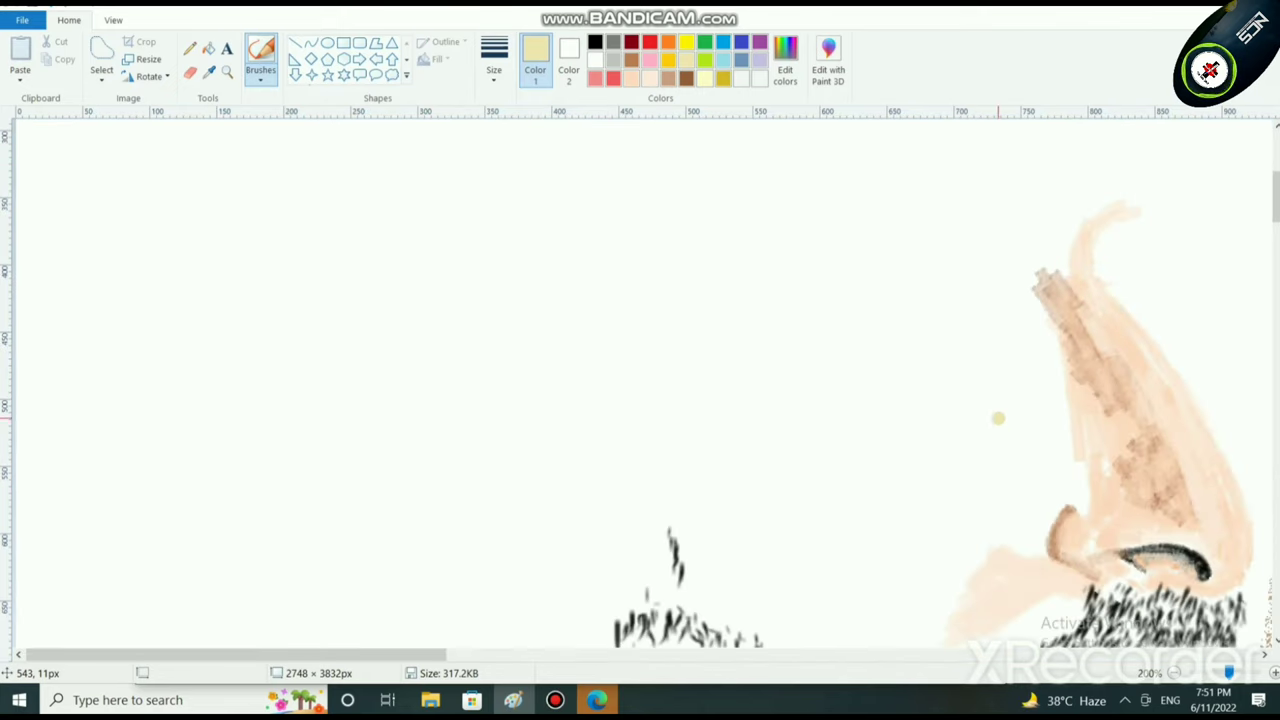
{"action": "left_click", "coordinate": [631, 60]}
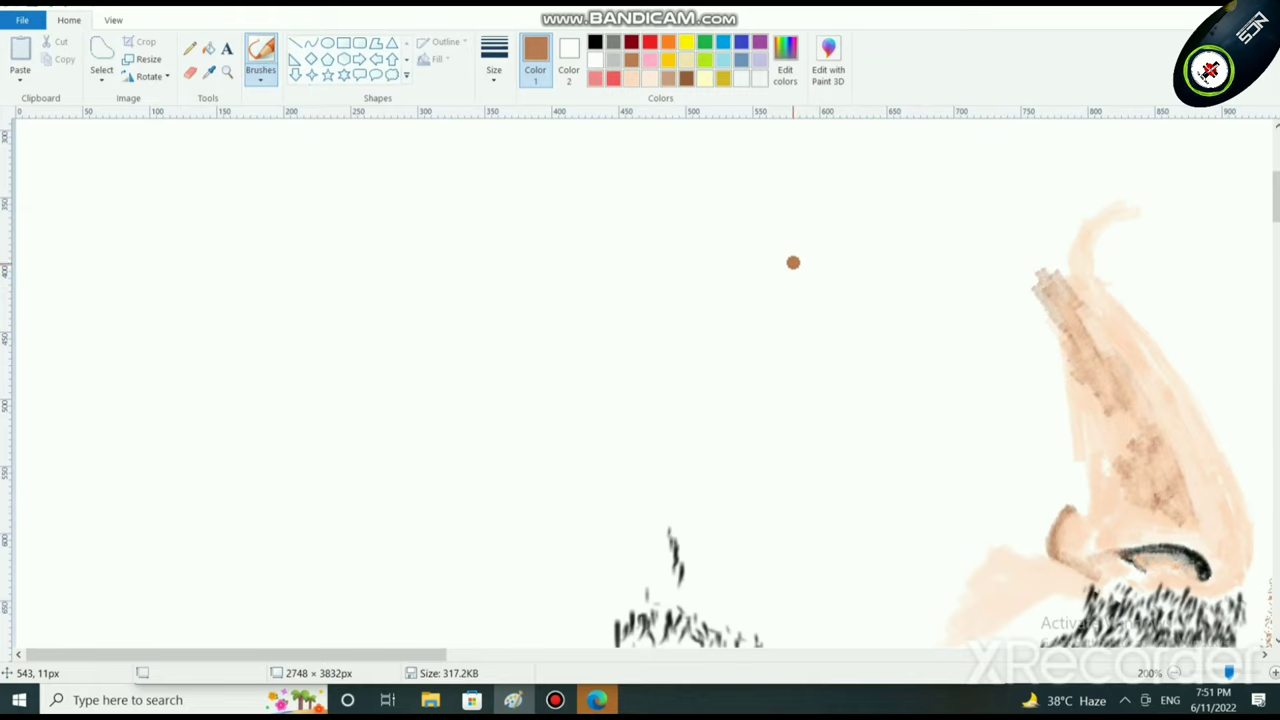
{"action": "mouse_move", "coordinate": [790, 258]}
{"action": "left_mouse_down"}
{"action": "mouse_move", "coordinate": [824, 280]}
{"action": "mouse_move", "coordinate": [832, 249]}
{"action": "mouse_move", "coordinate": [817, 277]}
{"action": "mouse_move", "coordinate": [798, 255]}
{"action": "mouse_move", "coordinate": [816, 285]}
{"action": "mouse_move", "coordinate": [832, 253]}
{"action": "mouse_move", "coordinate": [816, 286]}
{"action": "mouse_move", "coordinate": [792, 254]}
{"action": "mouse_move", "coordinate": [805, 287]}
{"action": "mouse_move", "coordinate": [828, 287]}
{"action": "mouse_move", "coordinate": [840, 250]}
{"action": "mouse_move", "coordinate": [844, 275]}
{"action": "mouse_move", "coordinate": [793, 244]}
{"action": "mouse_move", "coordinate": [847, 257]}
{"action": "mouse_move", "coordinate": [849, 237]}
{"action": "mouse_move", "coordinate": [842, 288]}
{"action": "mouse_move", "coordinate": [820, 264]}
{"action": "left_mouse_up"}
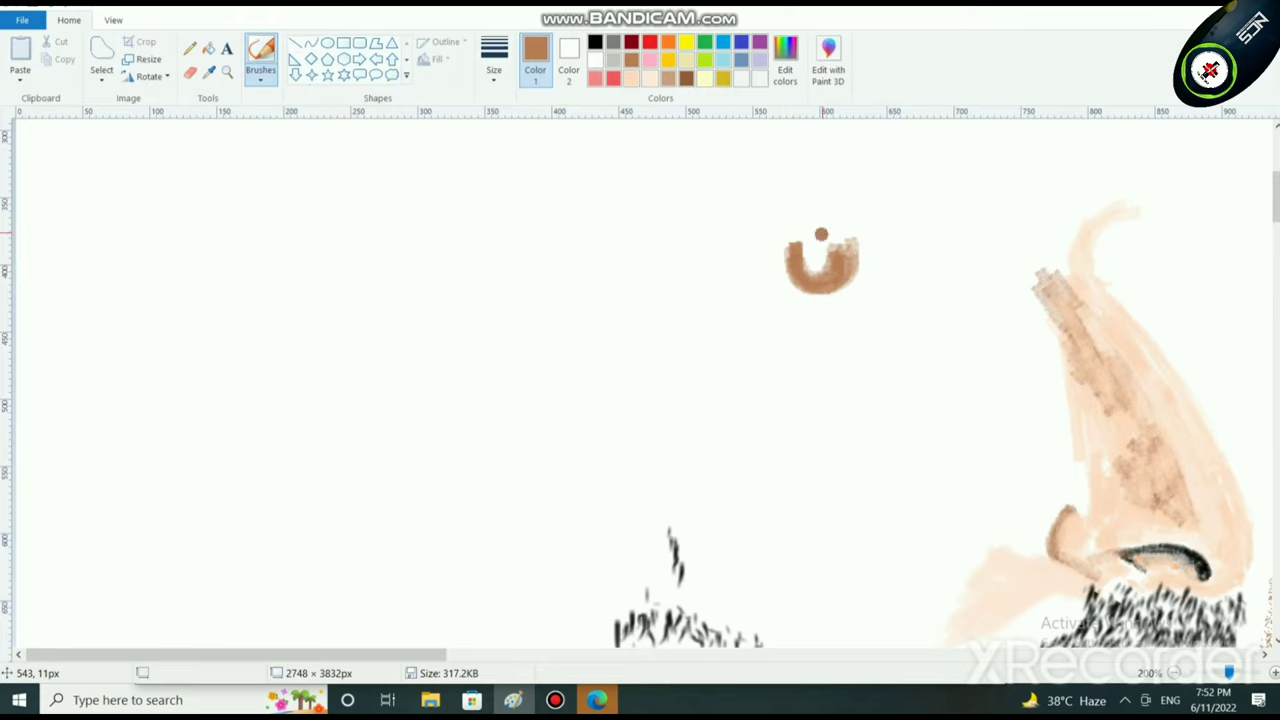
Step: Go over the U-shaped iris and its upper ends in dark brown and paint a round black pupil inside it
{"action": "left_click", "coordinate": [686, 78]}
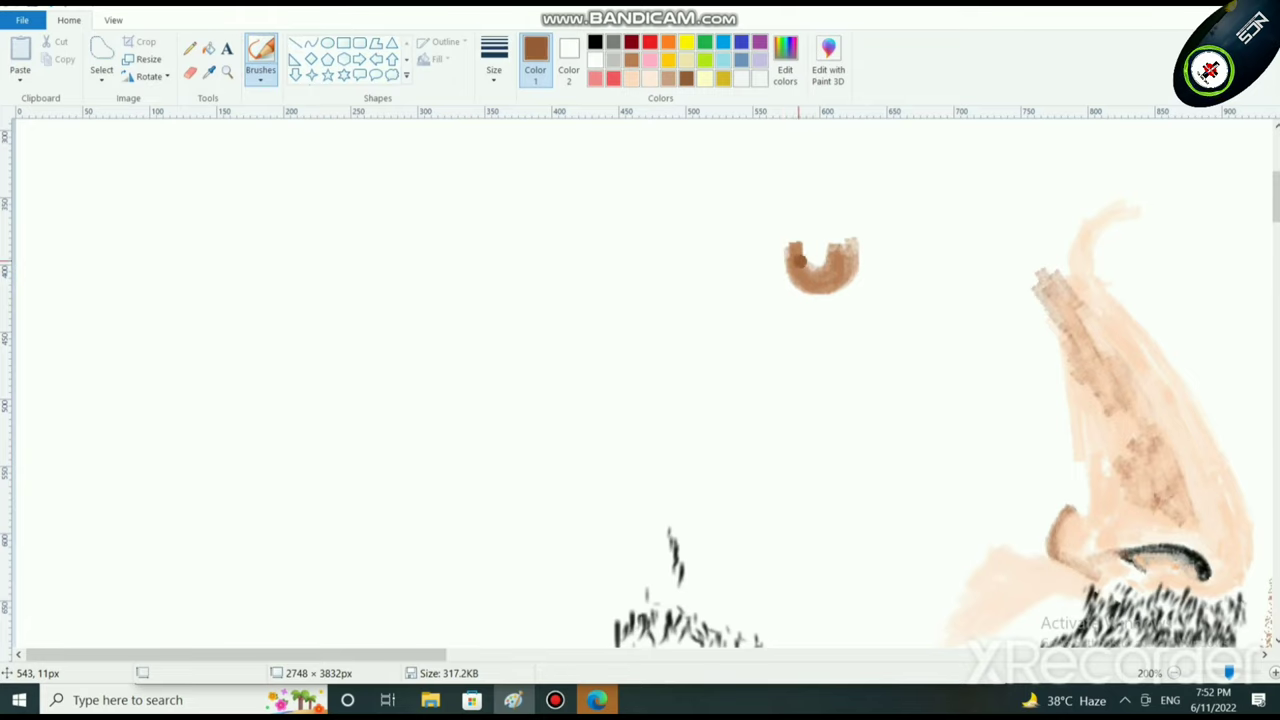
{"action": "mouse_move", "coordinate": [799, 262]}
{"action": "left_mouse_down"}
{"action": "mouse_move", "coordinate": [802, 272]}
{"action": "mouse_move", "coordinate": [844, 250]}
{"action": "mouse_move", "coordinate": [791, 262]}
{"action": "mouse_move", "coordinate": [840, 268]}
{"action": "mouse_move", "coordinate": [849, 246]}
{"action": "mouse_move", "coordinate": [836, 242]}
{"action": "mouse_move", "coordinate": [856, 252]}
{"action": "mouse_move", "coordinate": [855, 235]}
{"action": "mouse_move", "coordinate": [850, 261]}
{"action": "mouse_move", "coordinate": [855, 239]}
{"action": "left_mouse_up"}
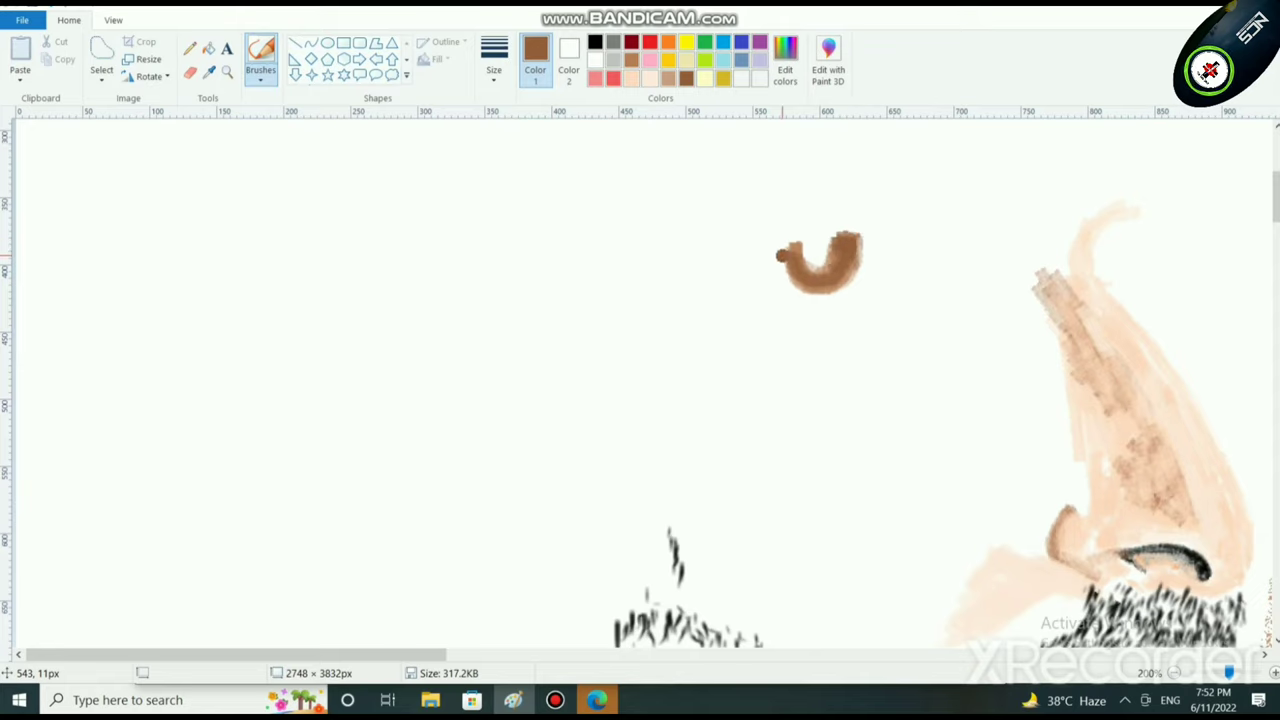
{"action": "left_click", "coordinate": [796, 238]}
{"action": "left_click_drag", "start_coordinate": [796, 238], "coordinate": [796, 256]}
{"action": "left_click", "coordinate": [788, 240]}
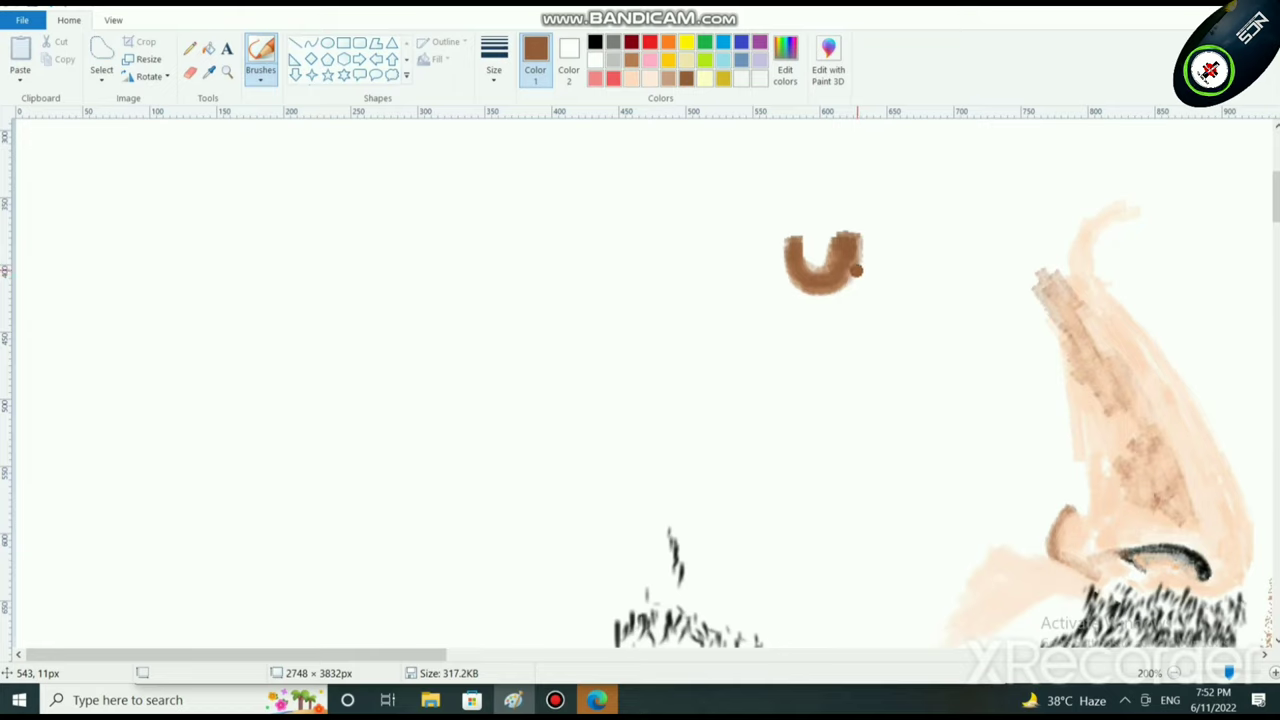
{"action": "left_click", "coordinate": [595, 42]}
{"action": "left_click_drag", "start_coordinate": [800, 252], "coordinate": [816, 245]}
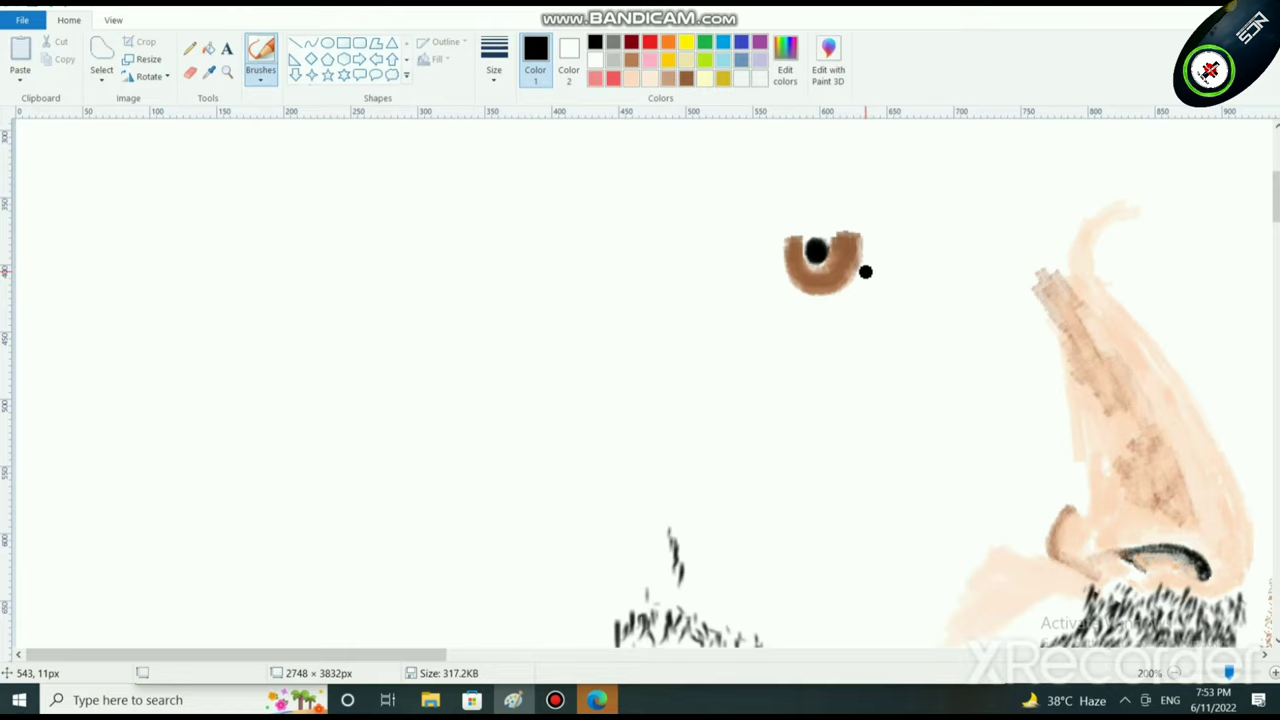
Step: Paint a white highlight over the right half of the pupil using the thinnest line
{"action": "left_click", "coordinate": [595, 59]}
{"action": "left_click", "coordinate": [493, 62]}
{"action": "left_click", "coordinate": [532, 206]}
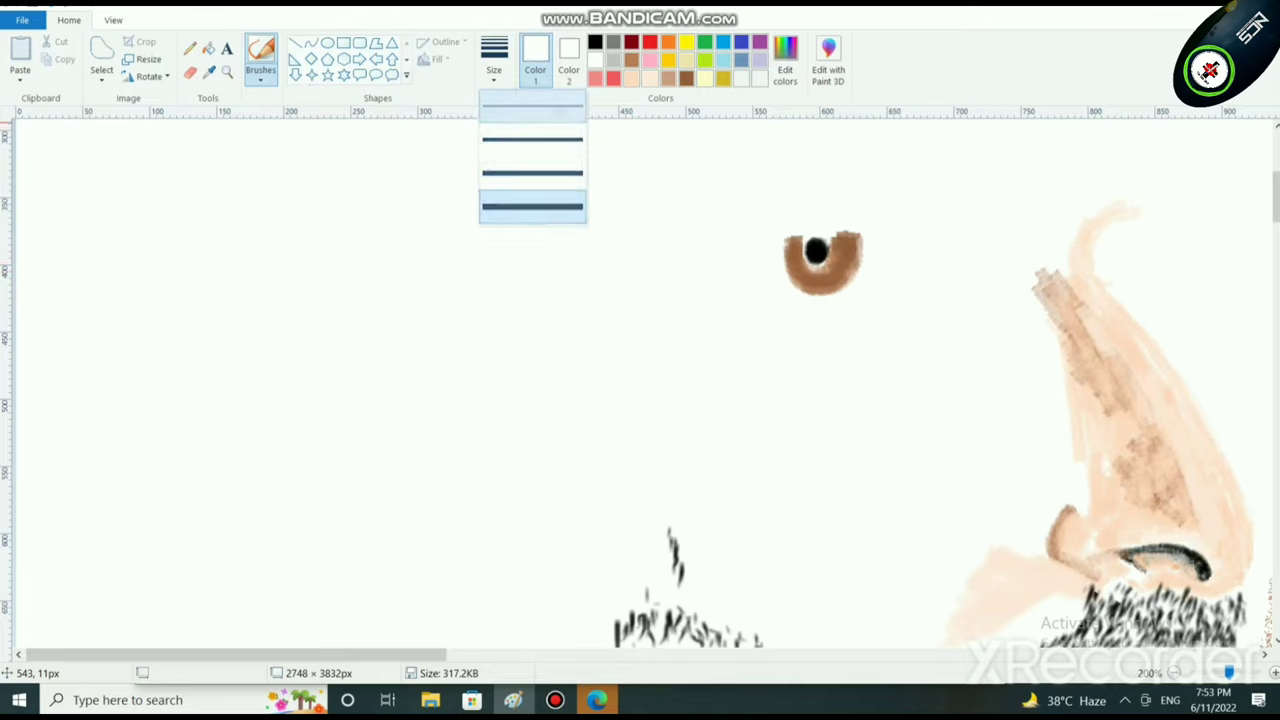
{"action": "scroll", "coordinate": [744, 324], "scroll_direction": "up", "scroll_amount": 1}
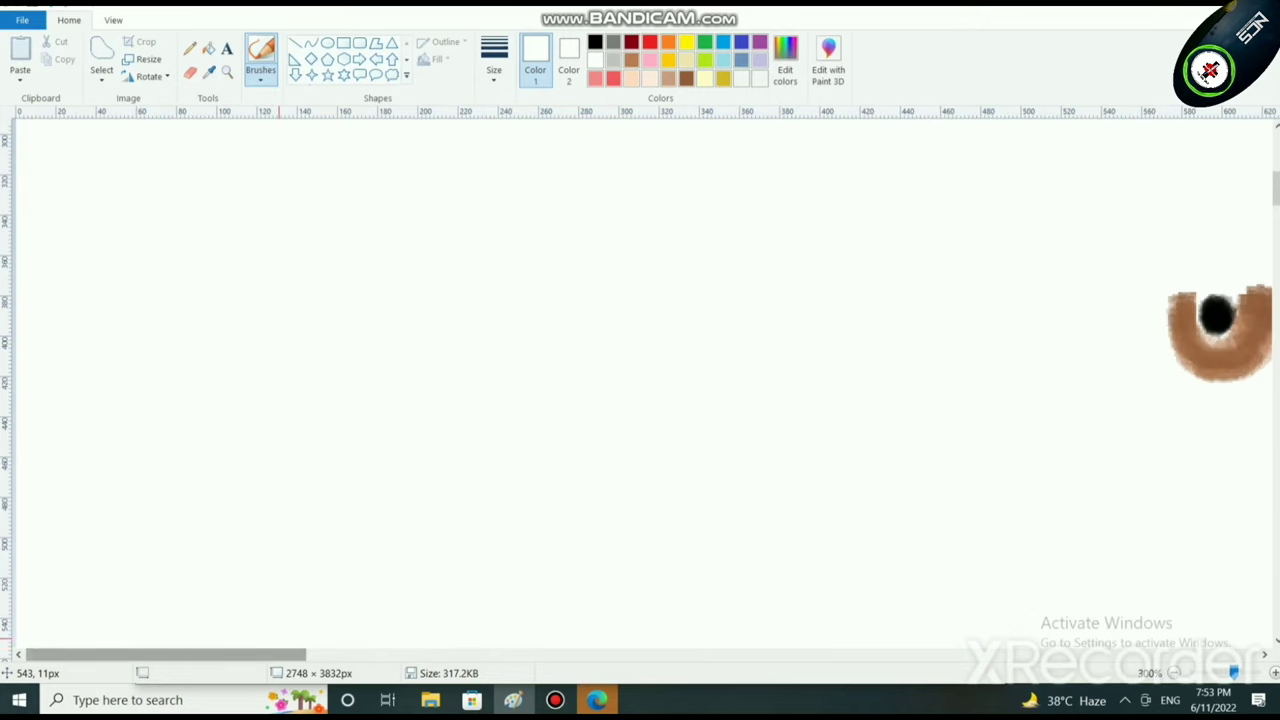
{"action": "scroll", "coordinate": [297, 377], "scroll_direction": "right", "scroll_amount": 10}
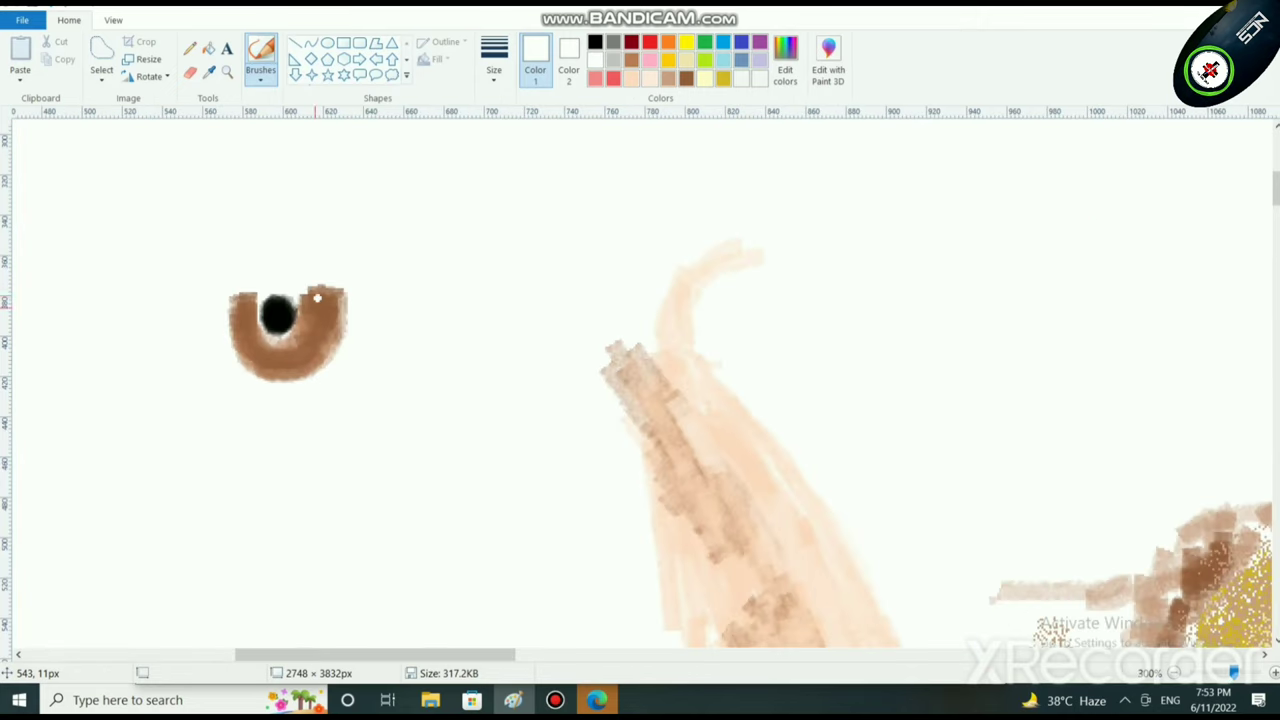
{"action": "mouse_move", "coordinate": [313, 300]}
{"action": "left_mouse_down"}
{"action": "mouse_move", "coordinate": [306, 328]}
{"action": "mouse_move", "coordinate": [290, 330]}
{"action": "mouse_move", "coordinate": [309, 300]}
{"action": "mouse_move", "coordinate": [278, 311]}
{"action": "mouse_move", "coordinate": [291, 306]}
{"action": "left_mouse_up"}
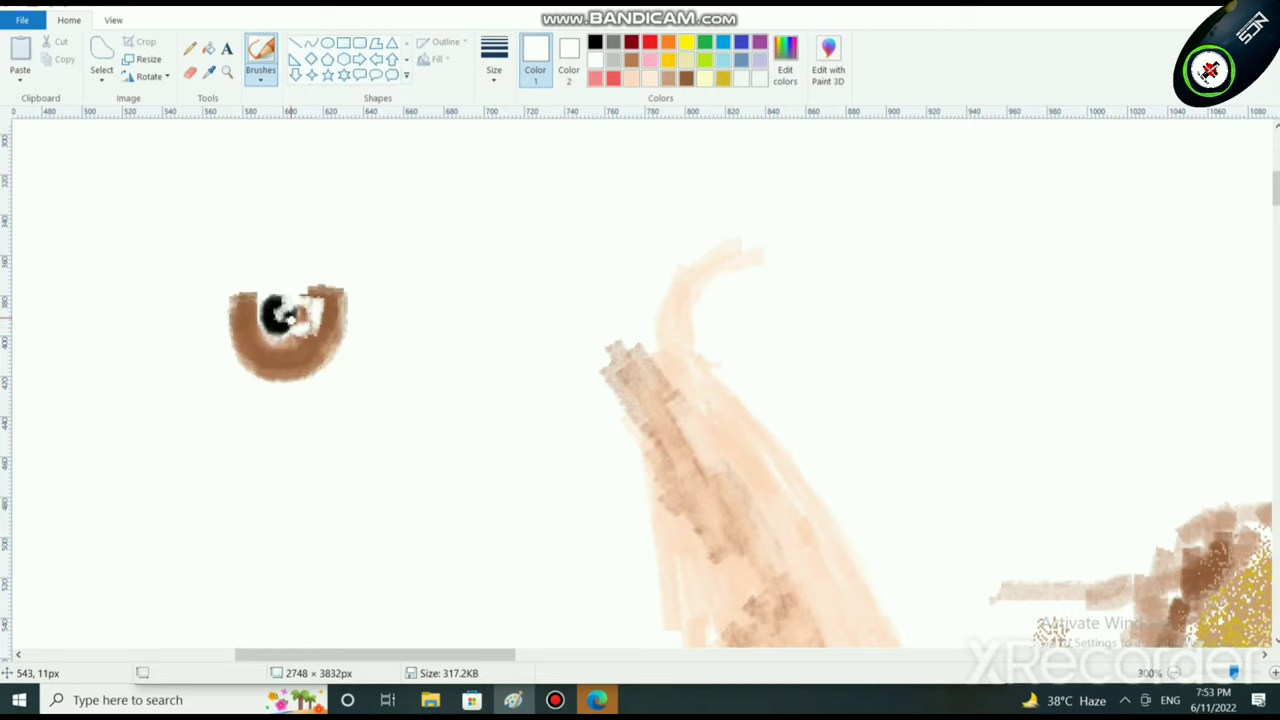
Step: Close the iris's upper edge and cover the pupil's left side in dark brown, with a black shadow touch below the pupil
{"action": "left_click", "coordinate": [686, 78]}
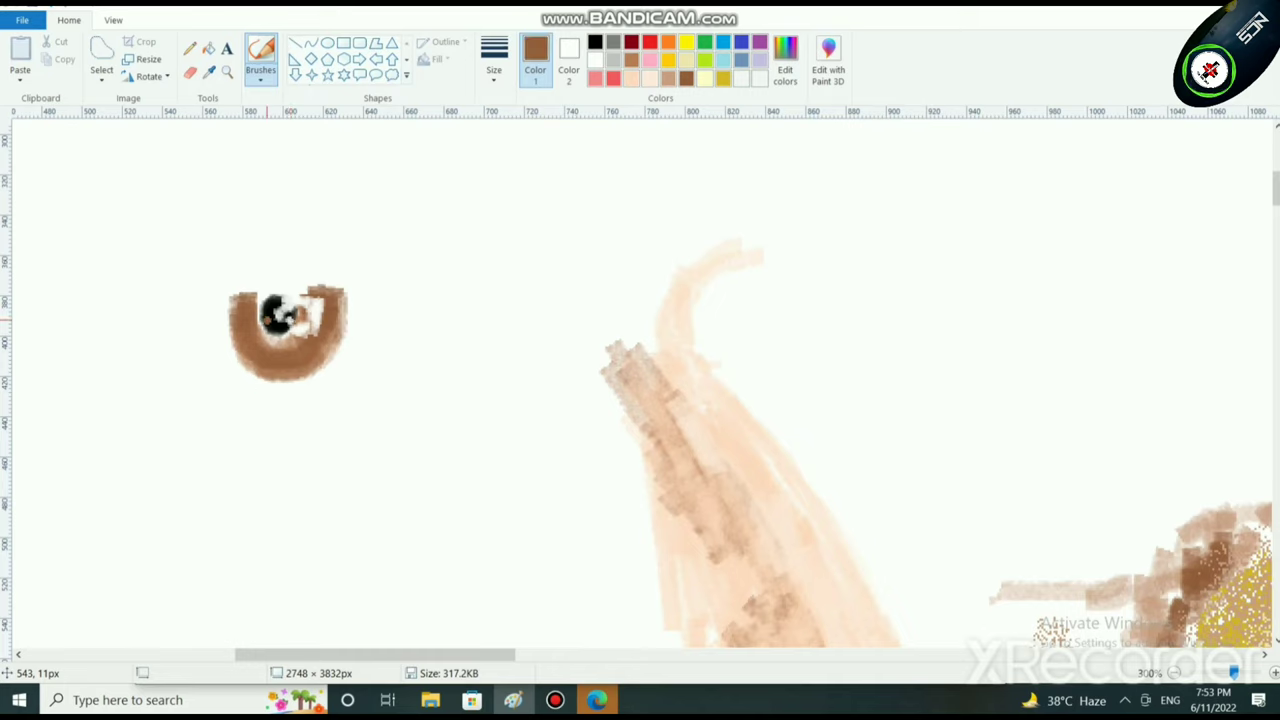
{"action": "mouse_move", "coordinate": [263, 303]}
{"action": "left_mouse_down"}
{"action": "mouse_move", "coordinate": [273, 338]}
{"action": "mouse_move", "coordinate": [264, 326]}
{"action": "mouse_move", "coordinate": [285, 336]}
{"action": "left_mouse_up"}
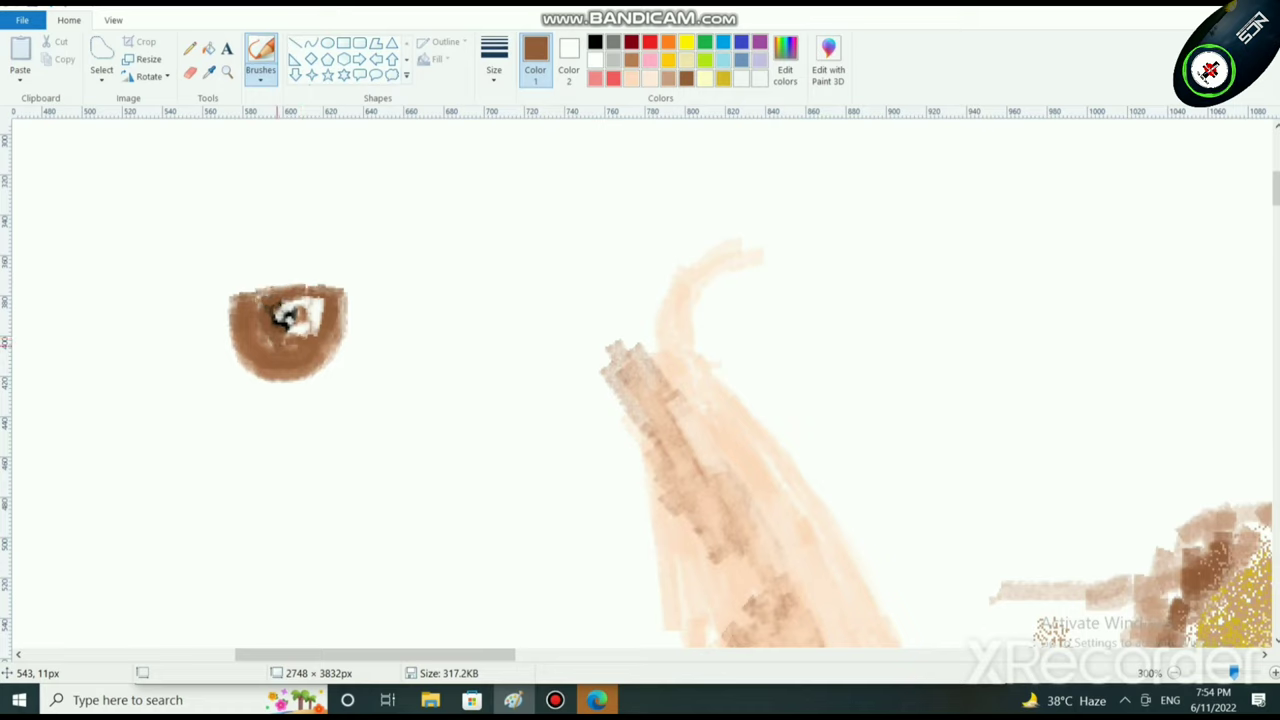
{"action": "left_click", "coordinate": [595, 42]}
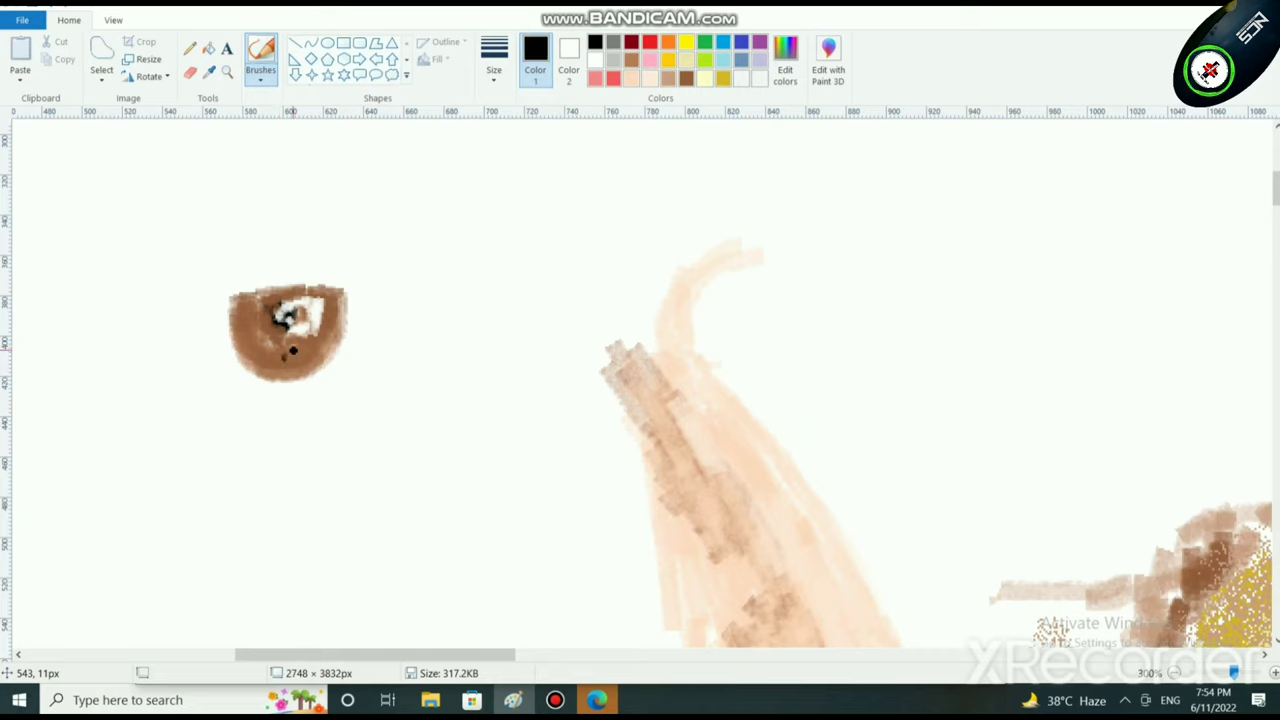
{"action": "left_click", "coordinate": [686, 77]}
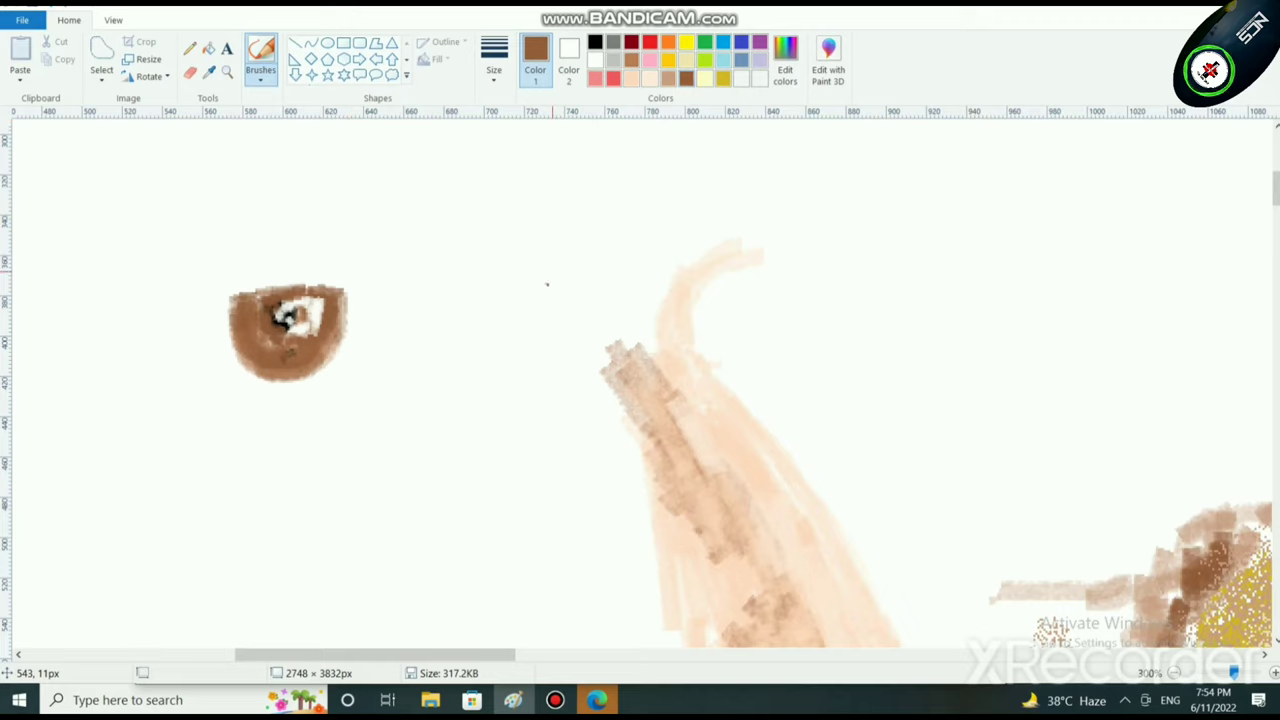
Step: Paint a curved mustard yellow band along the right inner edge of the iris
{"action": "left_click", "coordinate": [722, 78]}
{"action": "left_click_drag", "start_coordinate": [334, 323], "coordinate": [321, 354]}
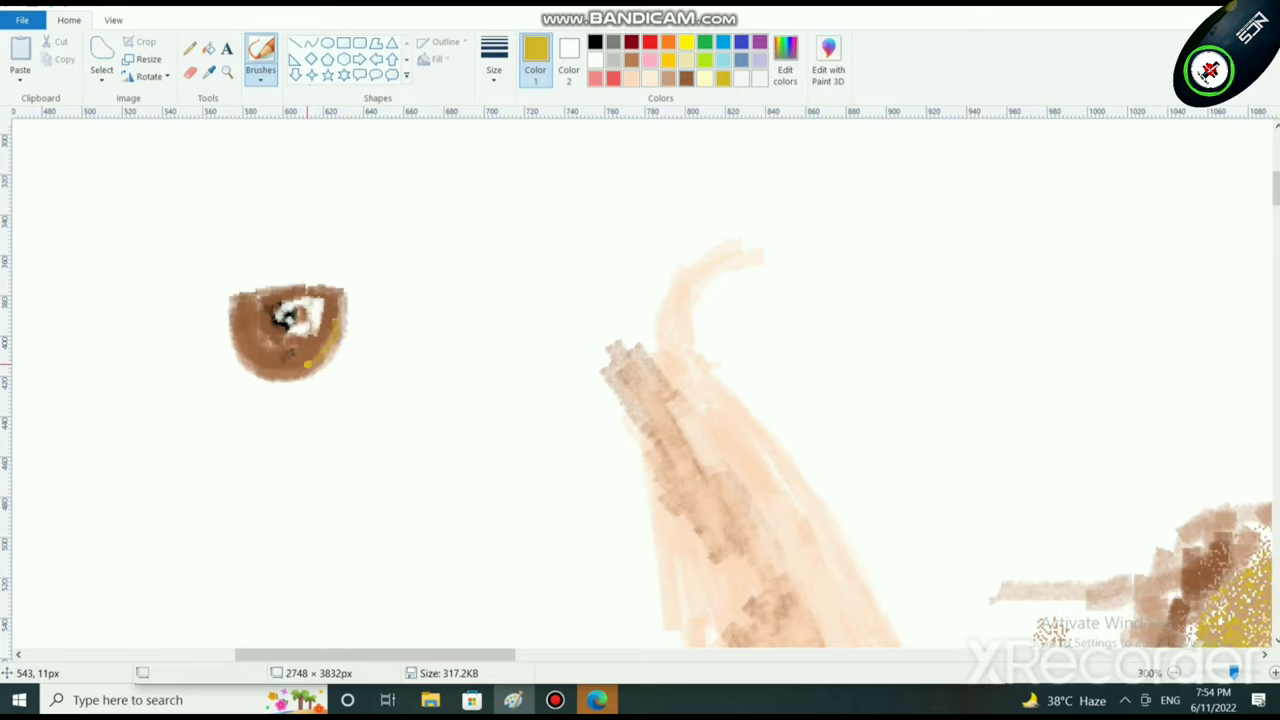
{"action": "left_click_drag", "start_coordinate": [334, 305], "coordinate": [312, 358]}
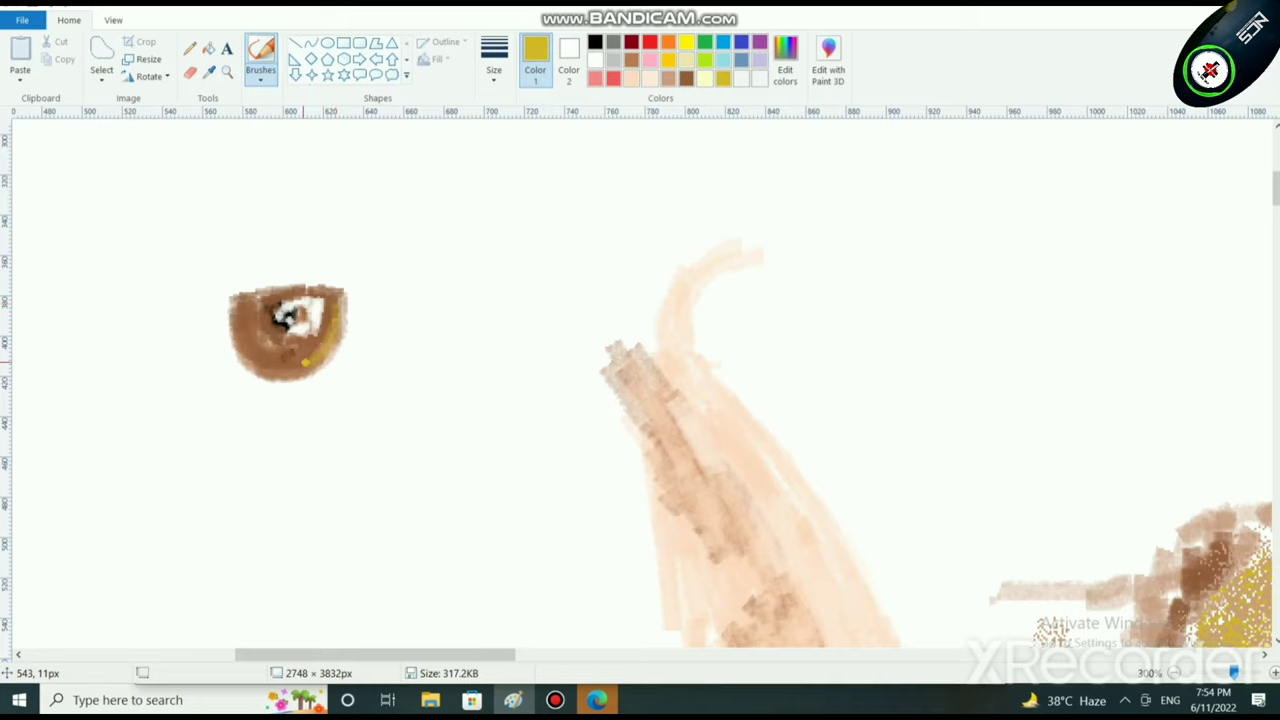
{"action": "mouse_move", "coordinate": [333, 296]}
{"action": "left_mouse_down"}
{"action": "mouse_move", "coordinate": [328, 327]}
{"action": "mouse_move", "coordinate": [341, 316]}
{"action": "mouse_move", "coordinate": [297, 368]}
{"action": "left_mouse_up"}
Step: Add a small light patch low on the left side of the iris in white, mustard yellow and tan
{"action": "left_click", "coordinate": [595, 78]}
{"action": "left_click", "coordinate": [247, 352]}
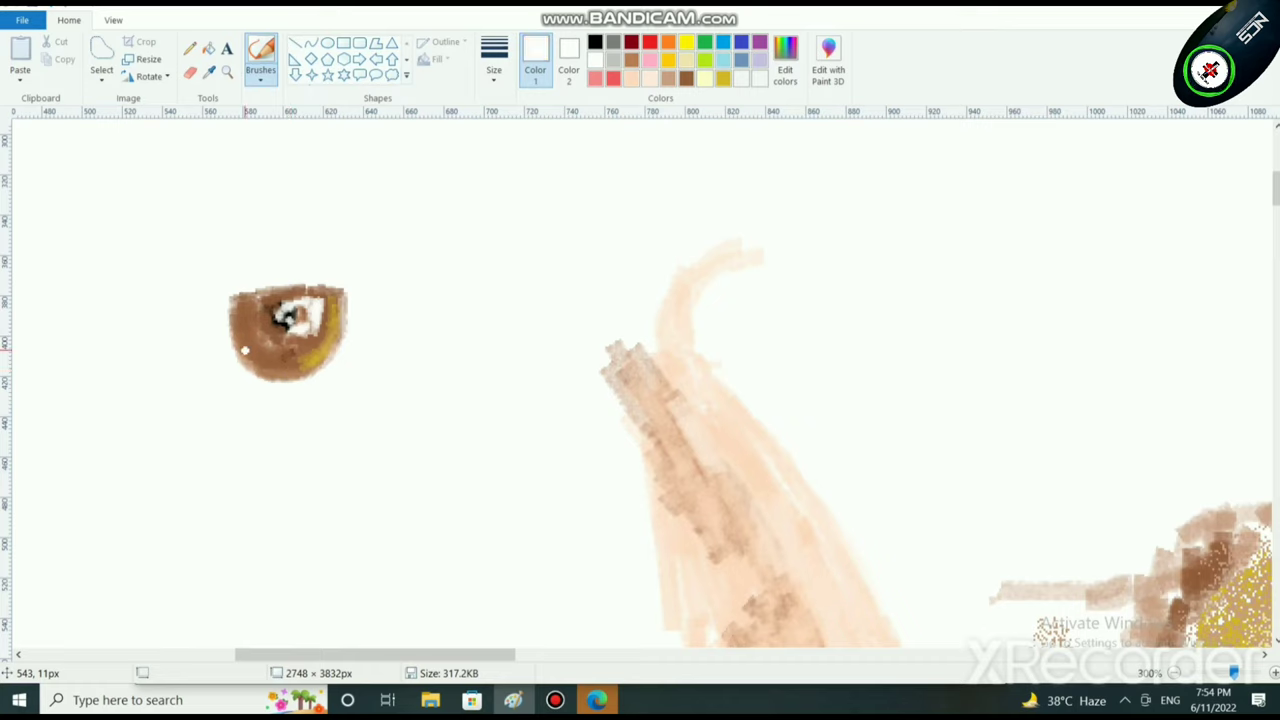
{"action": "mouse_move", "coordinate": [245, 350]}
{"action": "left_mouse_down"}
{"action": "mouse_move", "coordinate": [262, 335]}
{"action": "mouse_move", "coordinate": [256, 355]}
{"action": "left_mouse_up"}
{"action": "left_click", "coordinate": [723, 78]}
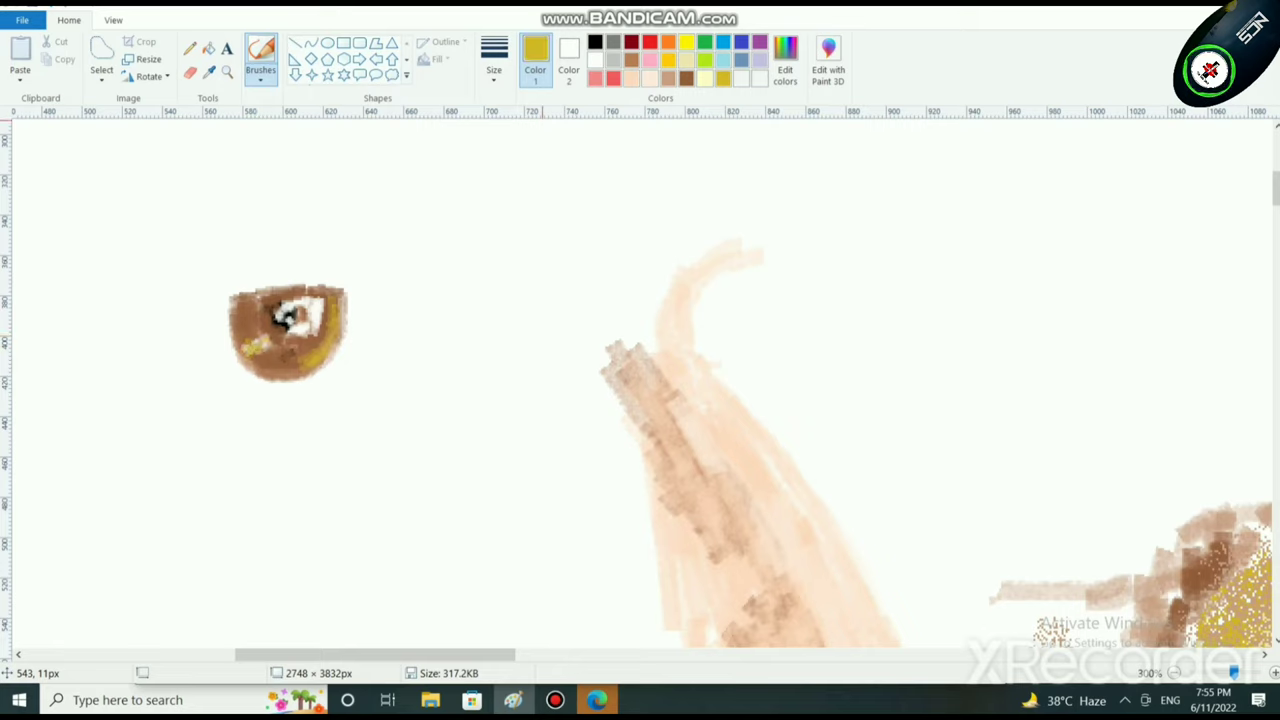
{"action": "left_click_drag", "start_coordinate": [251, 337], "coordinate": [263, 337]}
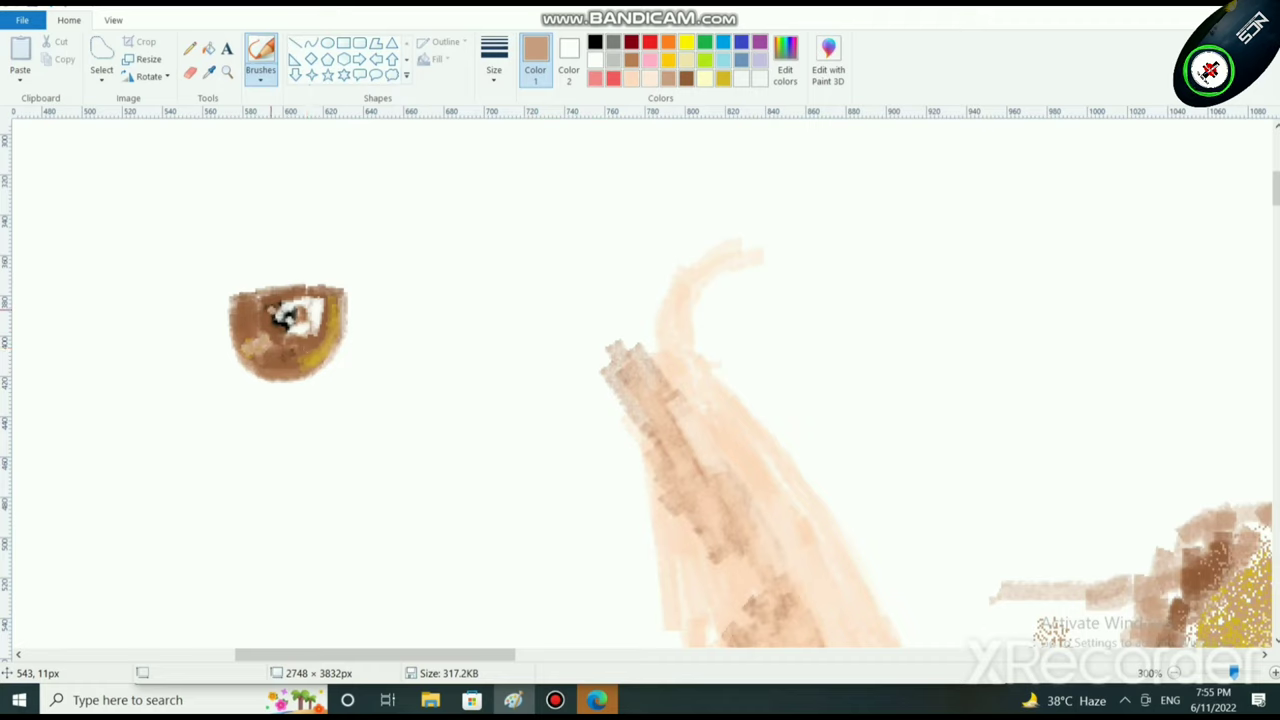
Step: Extend the white highlight across the top of the pupil and trim its right edge with dark brown
{"action": "left_click", "coordinate": [595, 59]}
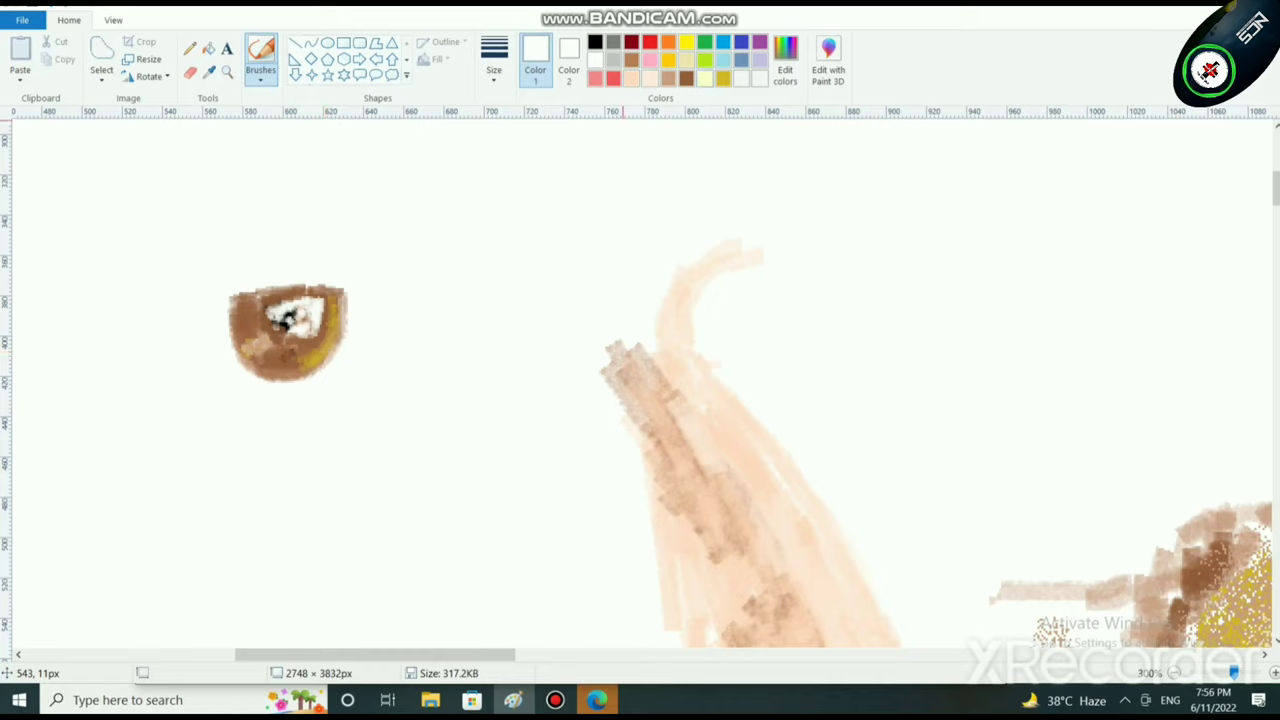
{"action": "left_click", "coordinate": [686, 78]}
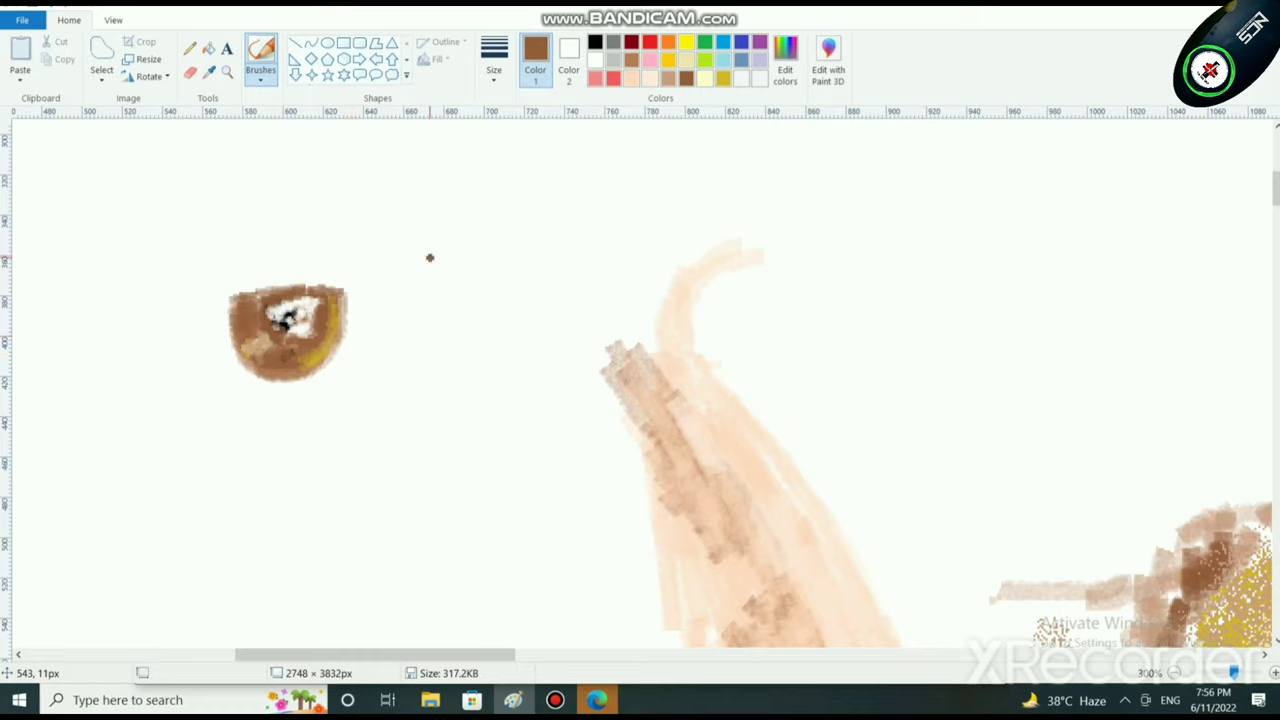
Step: Enclose the painted eye in a rectangular selection of 76 × 62 px and move it slightly down
{"action": "left_click", "coordinate": [101, 80]}
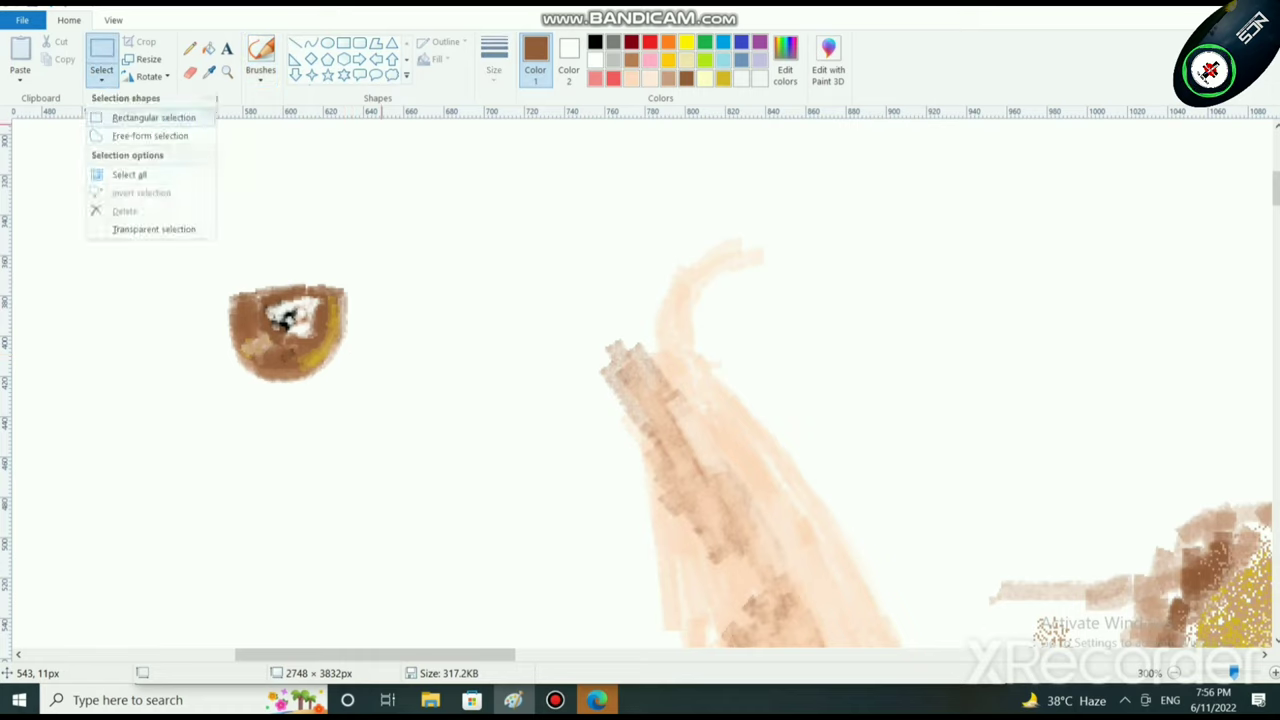
{"action": "left_click", "coordinate": [143, 117]}
{"action": "left_click_drag", "start_coordinate": [214, 270], "coordinate": [364, 394]}
{"action": "mouse_move", "coordinate": [327, 354]}
{"action": "left_mouse_down"}
{"action": "mouse_move", "coordinate": [575, 360]}
{"action": "mouse_move", "coordinate": [355, 364]}
{"action": "mouse_move", "coordinate": [359, 383]}
{"action": "left_mouse_up"}
{"action": "mouse_move", "coordinate": [318, 345]}
{"action": "left_mouse_down"}
{"action": "mouse_move", "coordinate": [281, 365]}
{"action": "mouse_move", "coordinate": [284, 388]}
{"action": "left_mouse_up"}
Step: Copy the selected eye and paste a second one on the other side of the nose bridge, slightly higher
{"action": "right_click", "coordinate": [351, 404]}
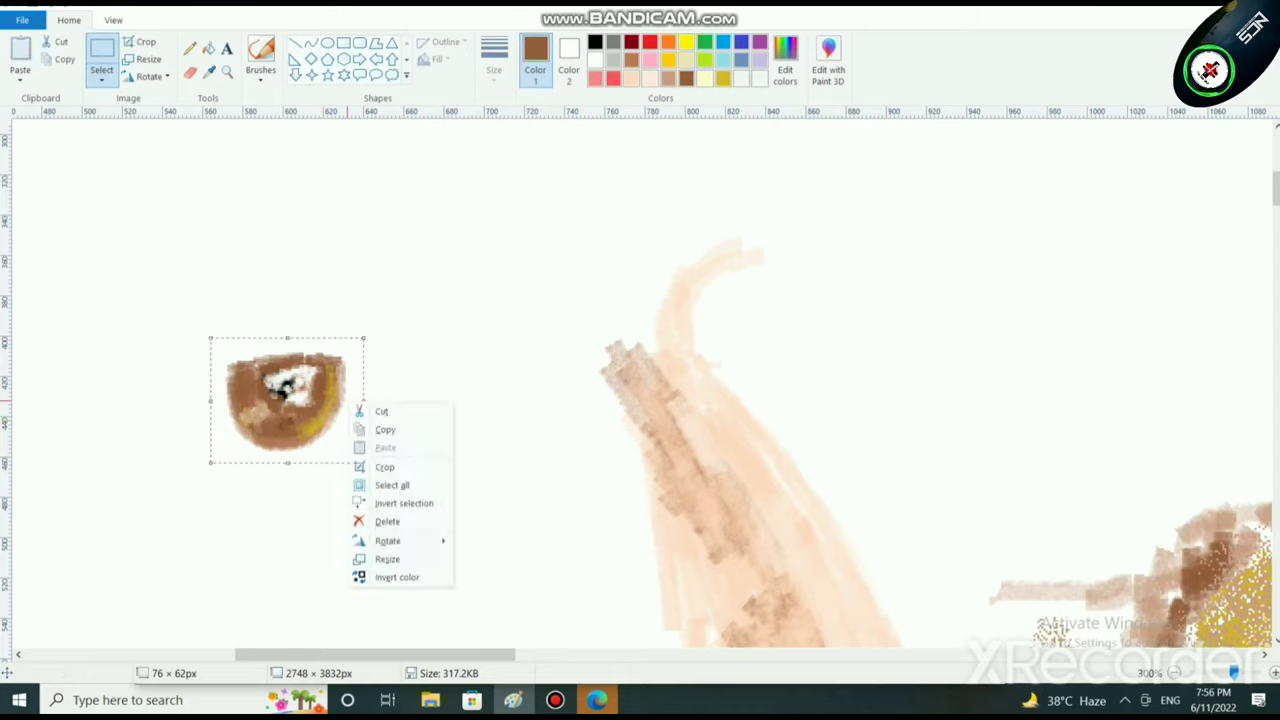
{"action": "left_click", "coordinate": [385, 429]}
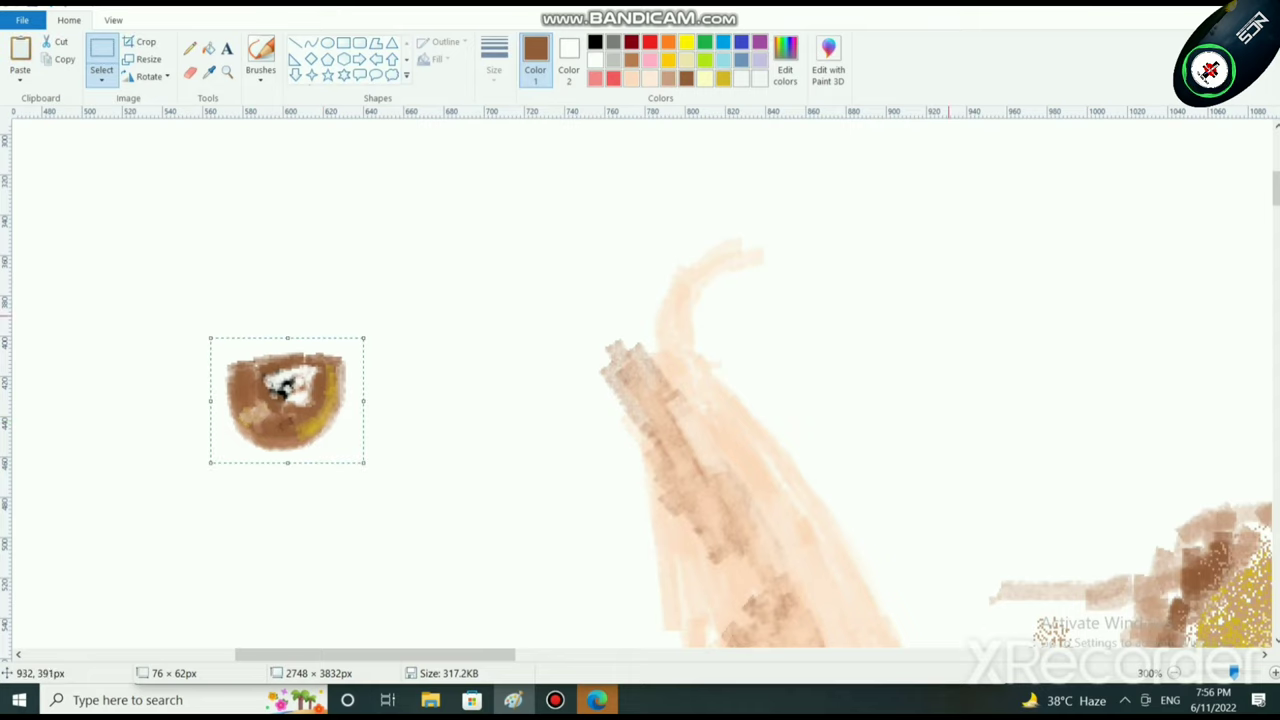
{"action": "left_click", "coordinate": [916, 370]}
{"action": "right_click", "coordinate": [916, 370]}
{"action": "left_click", "coordinate": [940, 416]}
{"action": "left_click_drag", "start_coordinate": [106, 197], "coordinate": [872, 352]}
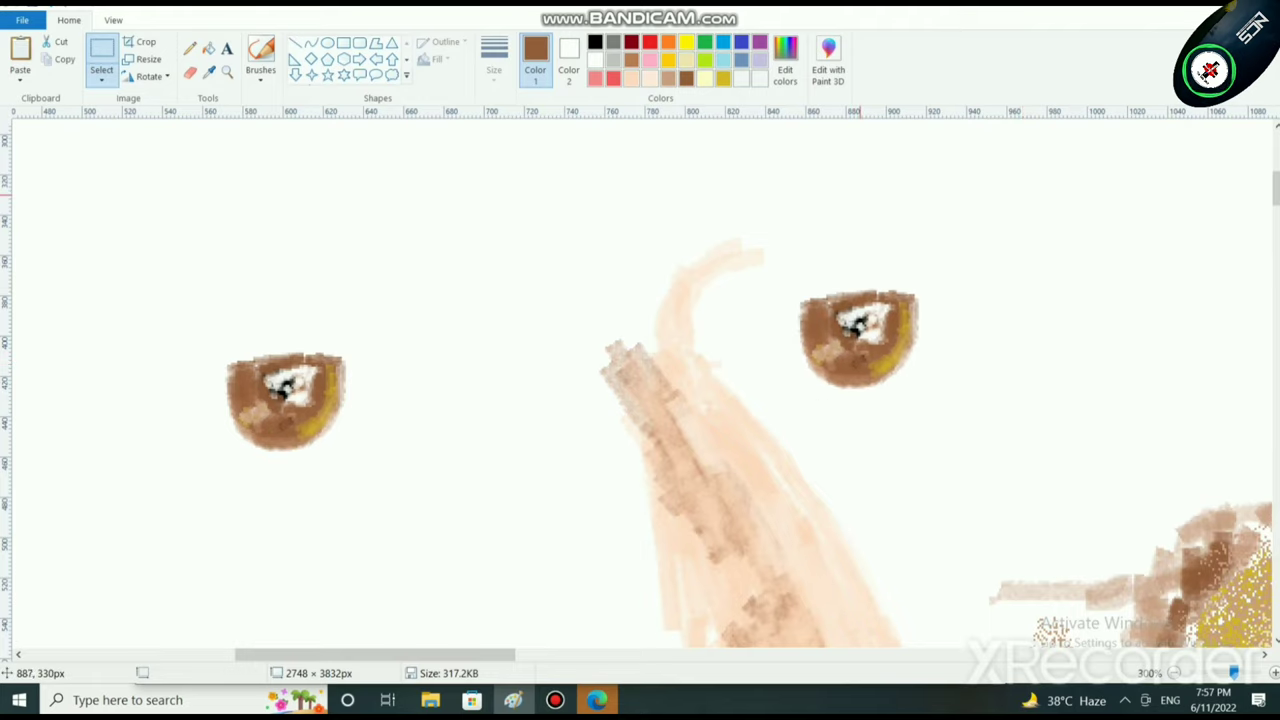
Step: Enclose the pasted eye beside the nose in a free-form selection and move it closer to the nose bridge
{"action": "left_click", "coordinate": [101, 74]}
{"action": "left_click", "coordinate": [125, 134]}
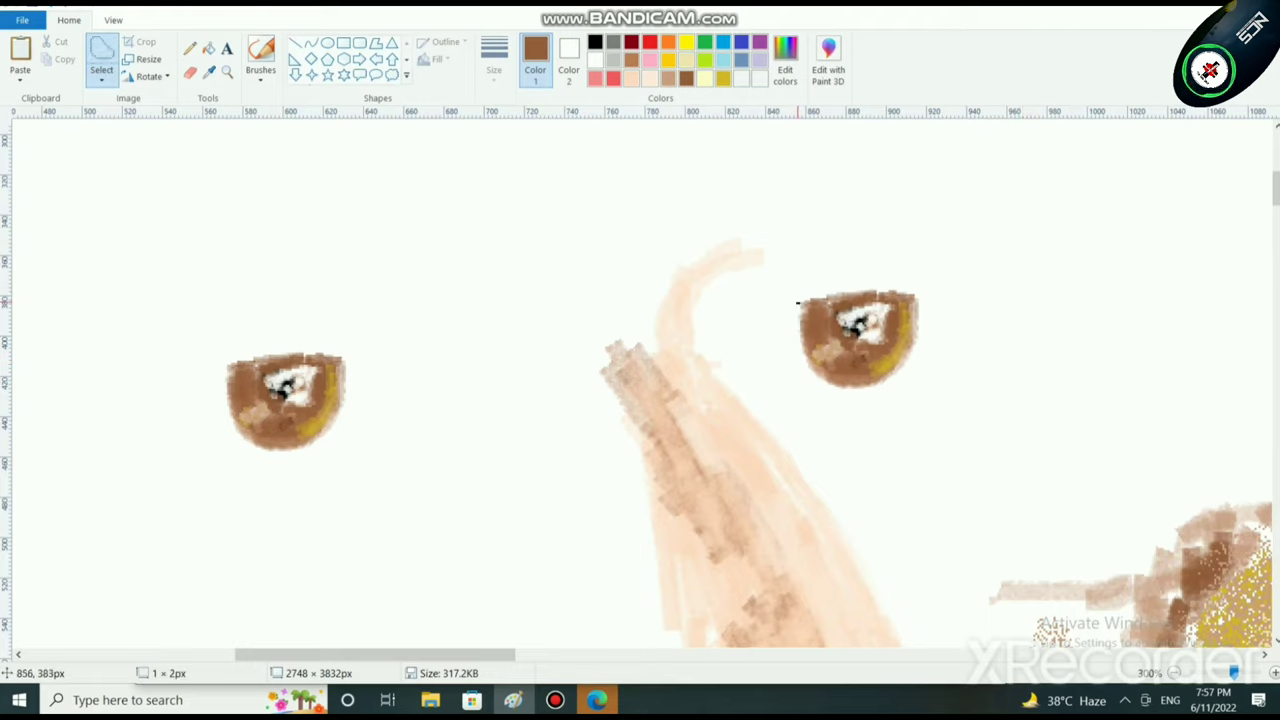
{"action": "mouse_move", "coordinate": [797, 303]}
{"action": "left_mouse_down"}
{"action": "mouse_move", "coordinate": [818, 390]}
{"action": "mouse_move", "coordinate": [829, 381]}
{"action": "mouse_move", "coordinate": [799, 344]}
{"action": "mouse_move", "coordinate": [789, 290]}
{"action": "mouse_move", "coordinate": [945, 340]}
{"action": "mouse_move", "coordinate": [838, 396]}
{"action": "mouse_move", "coordinate": [753, 386]}
{"action": "mouse_move", "coordinate": [829, 383]}
{"action": "left_mouse_up"}
{"action": "left_click", "coordinate": [869, 403]}
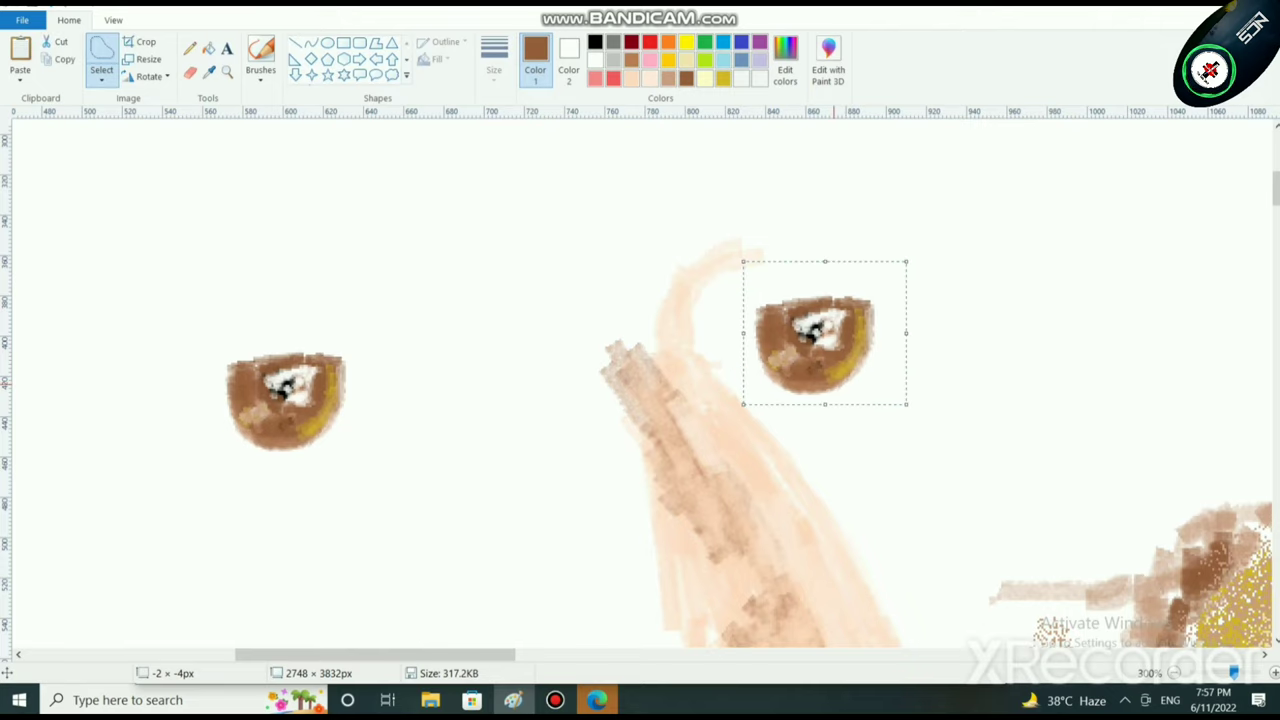
{"action": "mouse_move", "coordinate": [834, 352]}
{"action": "left_mouse_down"}
{"action": "mouse_move", "coordinate": [792, 348]}
{"action": "mouse_move", "coordinate": [795, 338]}
{"action": "mouse_move", "coordinate": [800, 351]}
{"action": "left_mouse_up"}
{"action": "left_click", "coordinate": [1013, 408]}
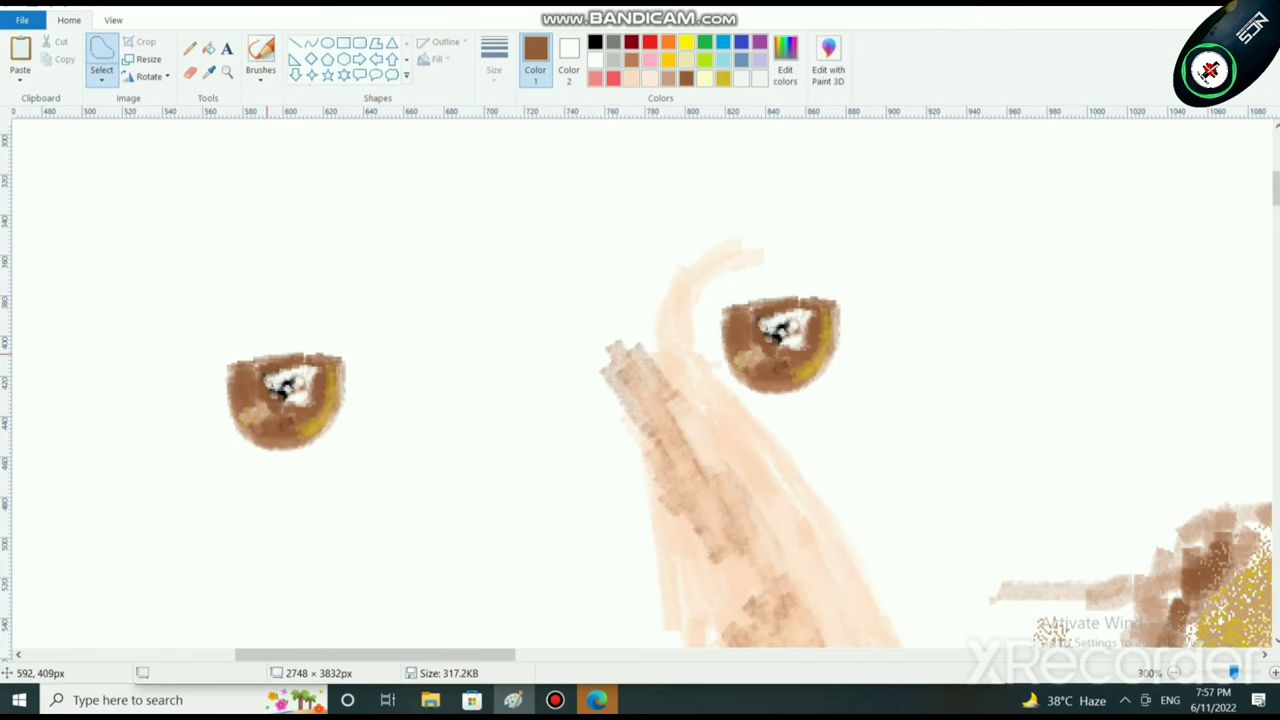
Step: Select the man's other eye, farther from the nose, and shift it slightly toward the nose
{"action": "scroll", "coordinate": [330, 397], "scroll_direction": "down", "scroll_amount": 2}
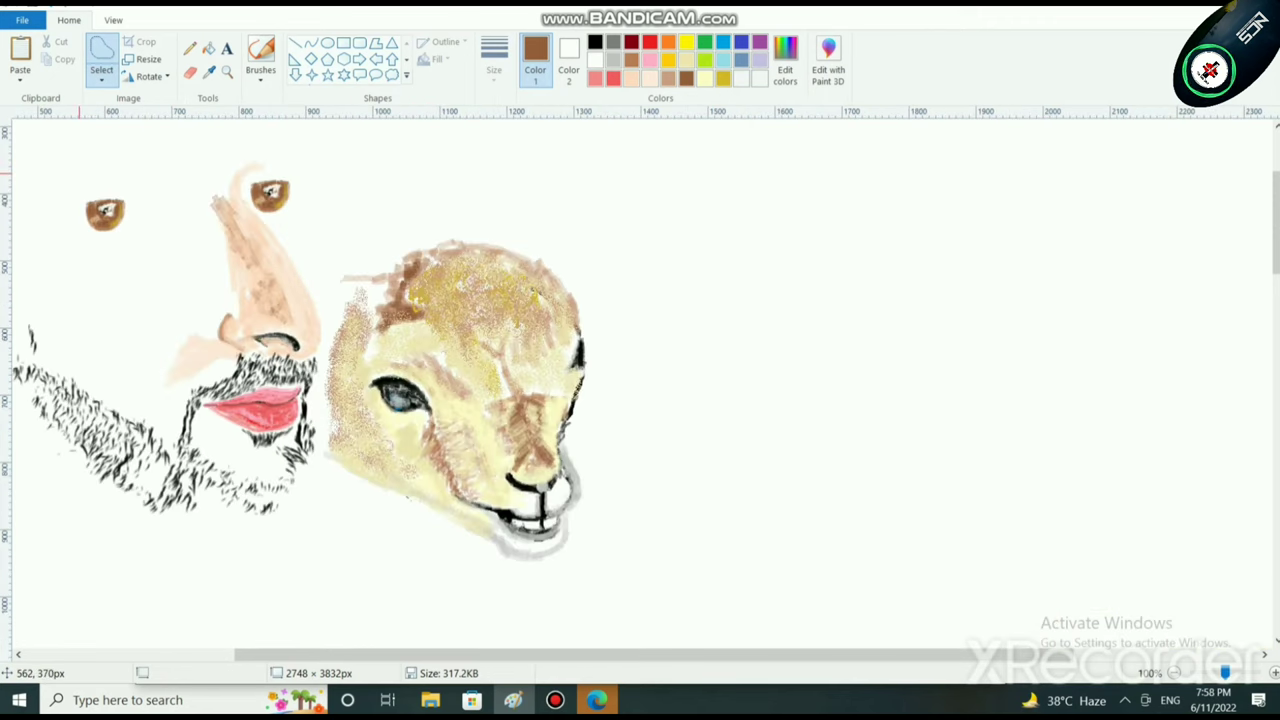
{"action": "left_click_drag", "start_coordinate": [64, 172], "coordinate": [147, 246]}
{"action": "left_click_drag", "start_coordinate": [117, 206], "coordinate": [121, 203]}
{"action": "left_click", "coordinate": [699, 213]}
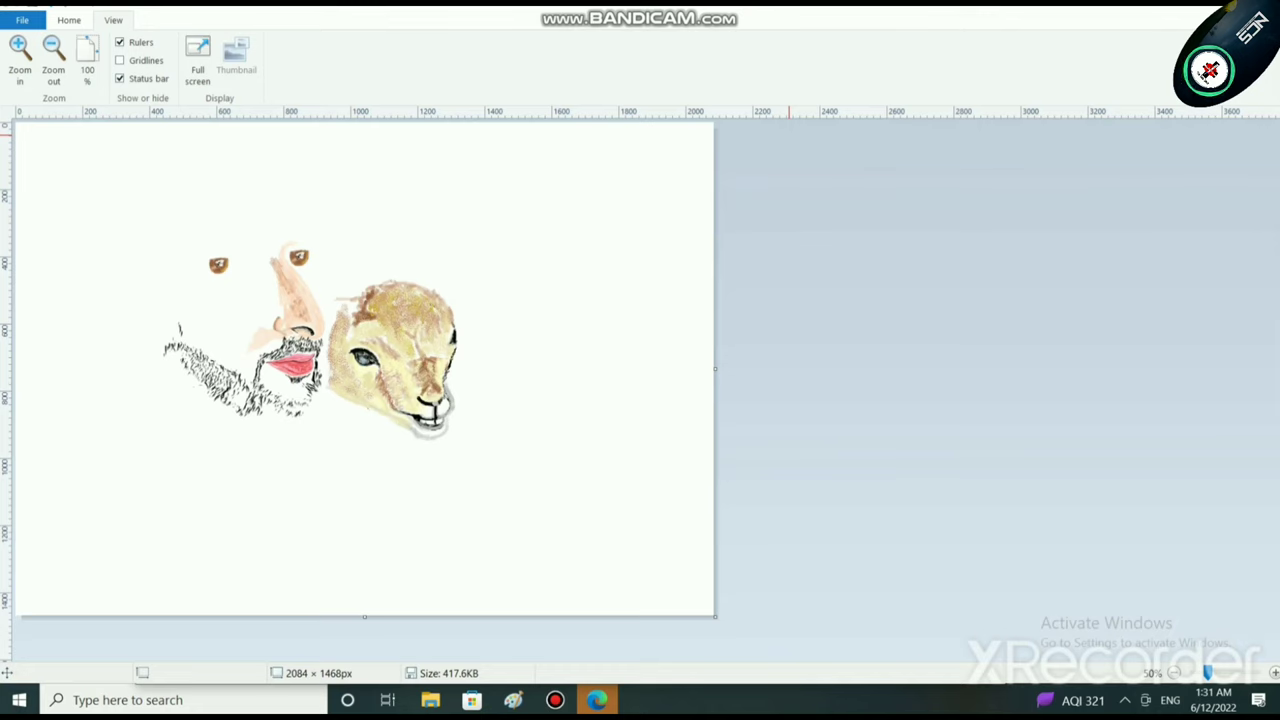
{"action": "scroll", "coordinate": [871, 148], "scroll_direction": "up", "scroll_amount": 1}
{"action": "scroll", "coordinate": [880, 148], "scroll_direction": "down", "scroll_amount": 2}
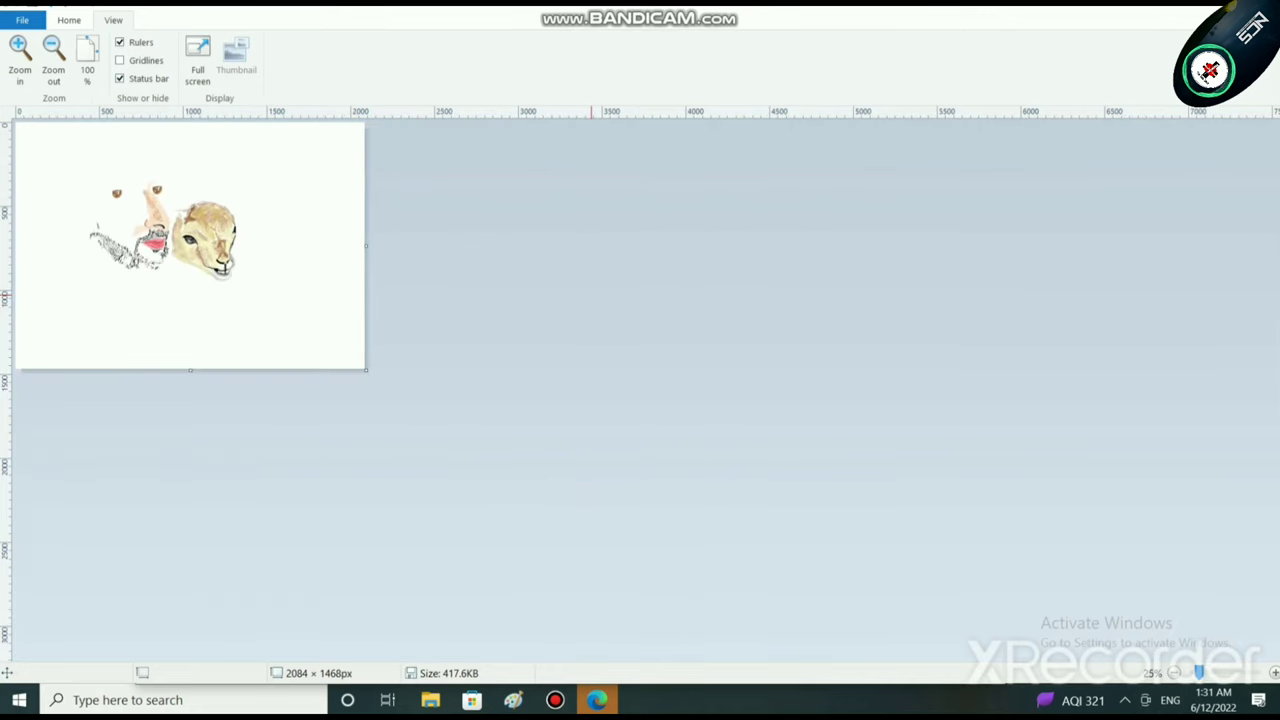
{"action": "key", "text": "ctrl+Page_Up"}
{"action": "key", "text": "ctrl+Page_Up"}
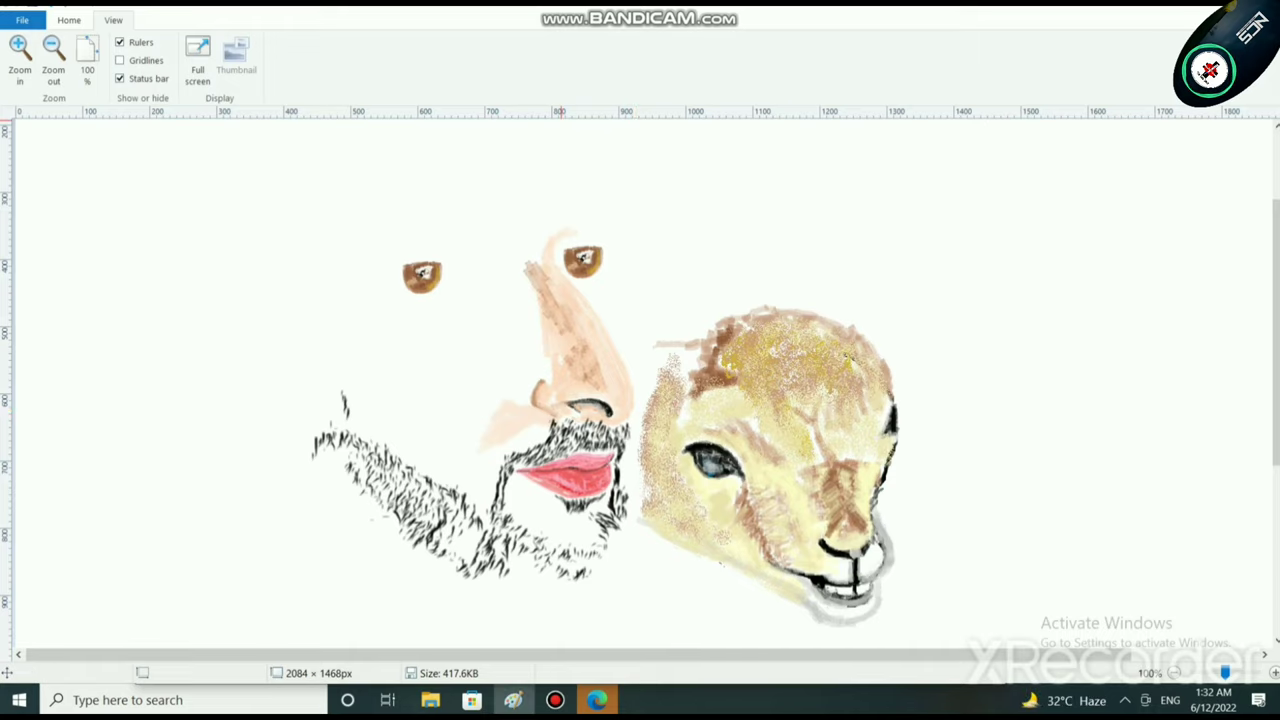
Step: Thicken the moustache with short black brush strokes along its upper edge, from the mouth corner up to the nostril wing
{"action": "left_click", "coordinate": [69, 20]}
{"action": "left_click", "coordinate": [260, 72]}
{"action": "left_click", "coordinate": [262, 138]}
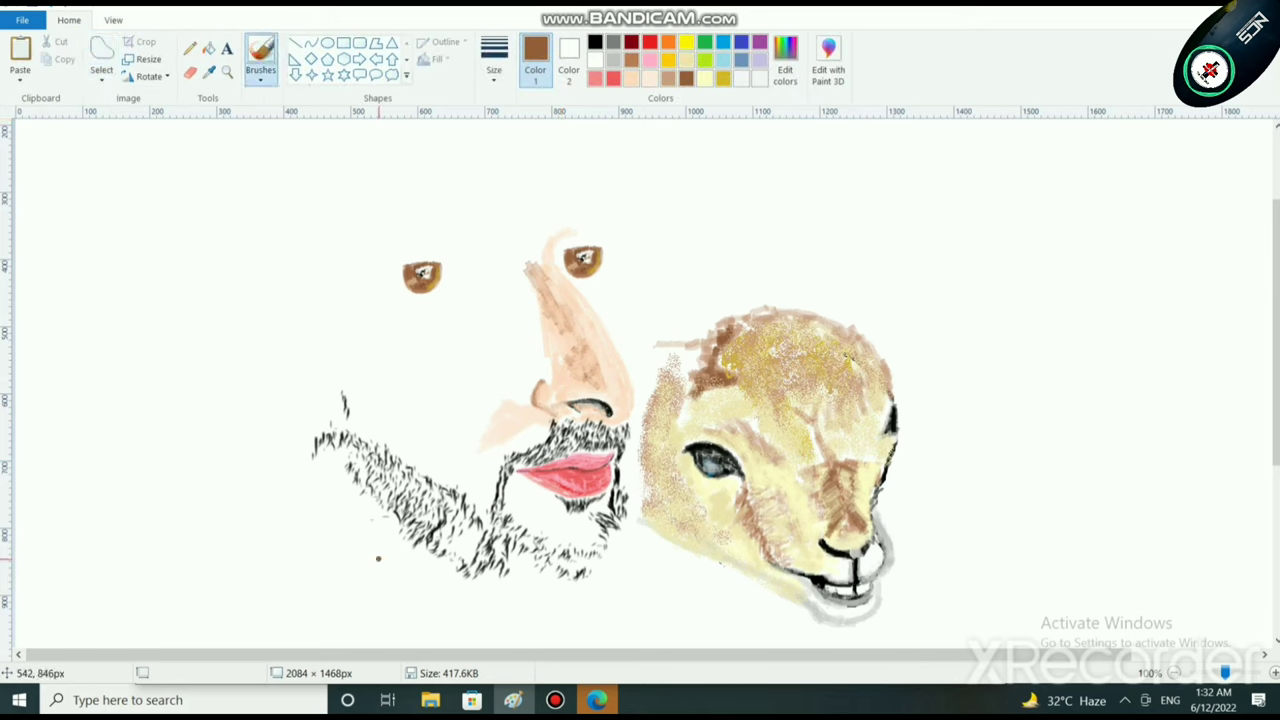
{"action": "left_click", "coordinate": [595, 42]}
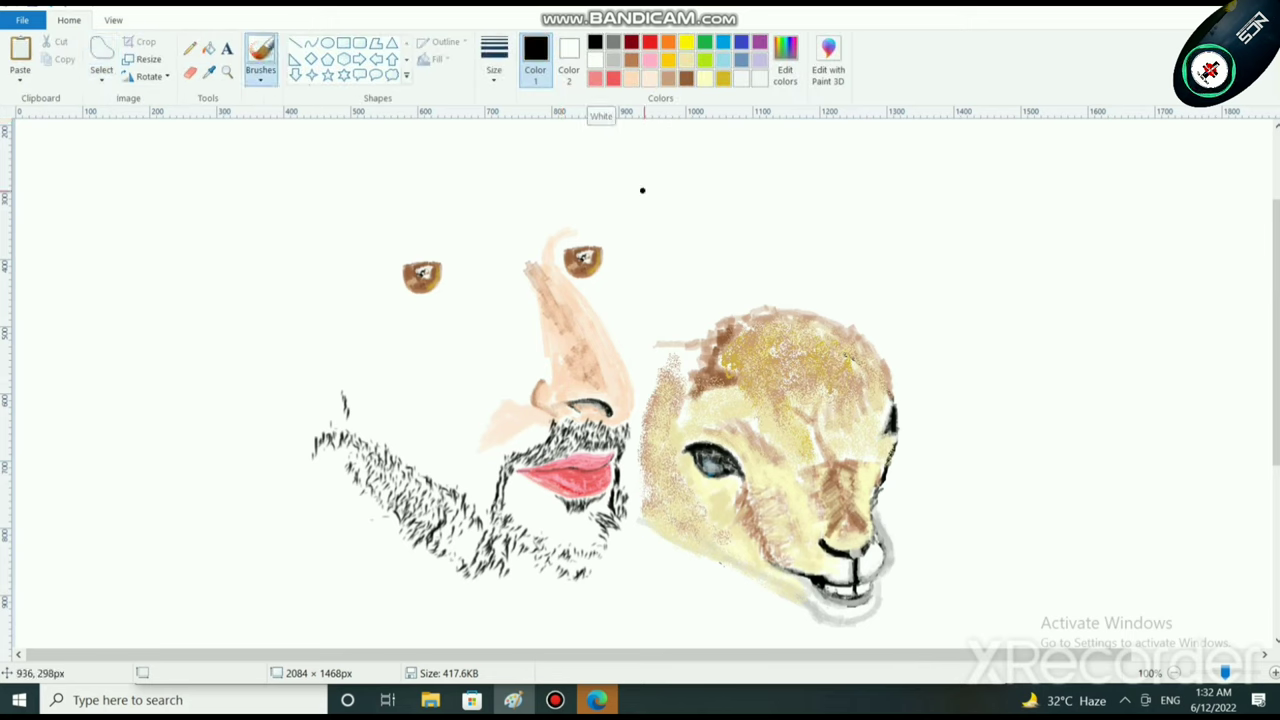
{"action": "scroll", "coordinate": [530, 459], "scroll_direction": "up", "scroll_amount": 3}
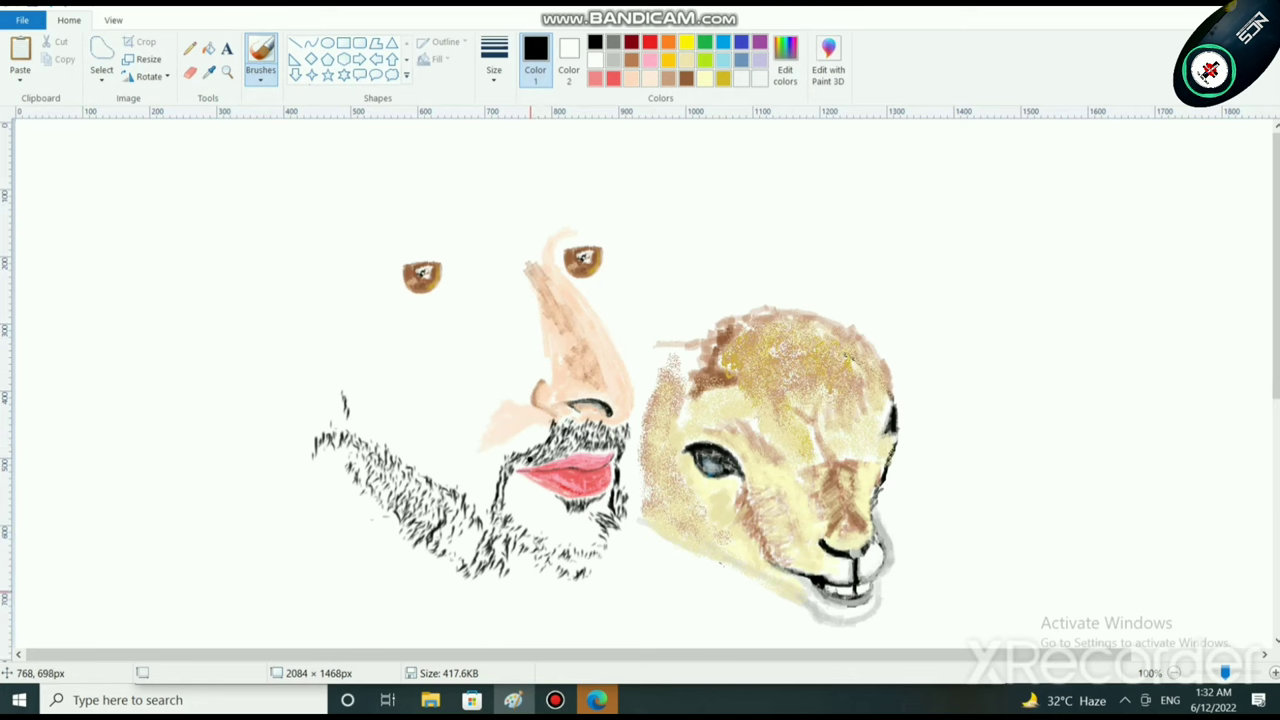
{"action": "key", "text": "super"}
{"action": "key", "text": "super"}
{"action": "scroll", "coordinate": [572, 441], "scroll_direction": "up", "scroll_amount": 1}
{"action": "scroll", "coordinate": [572, 441], "scroll_direction": "up", "scroll_amount": 1}
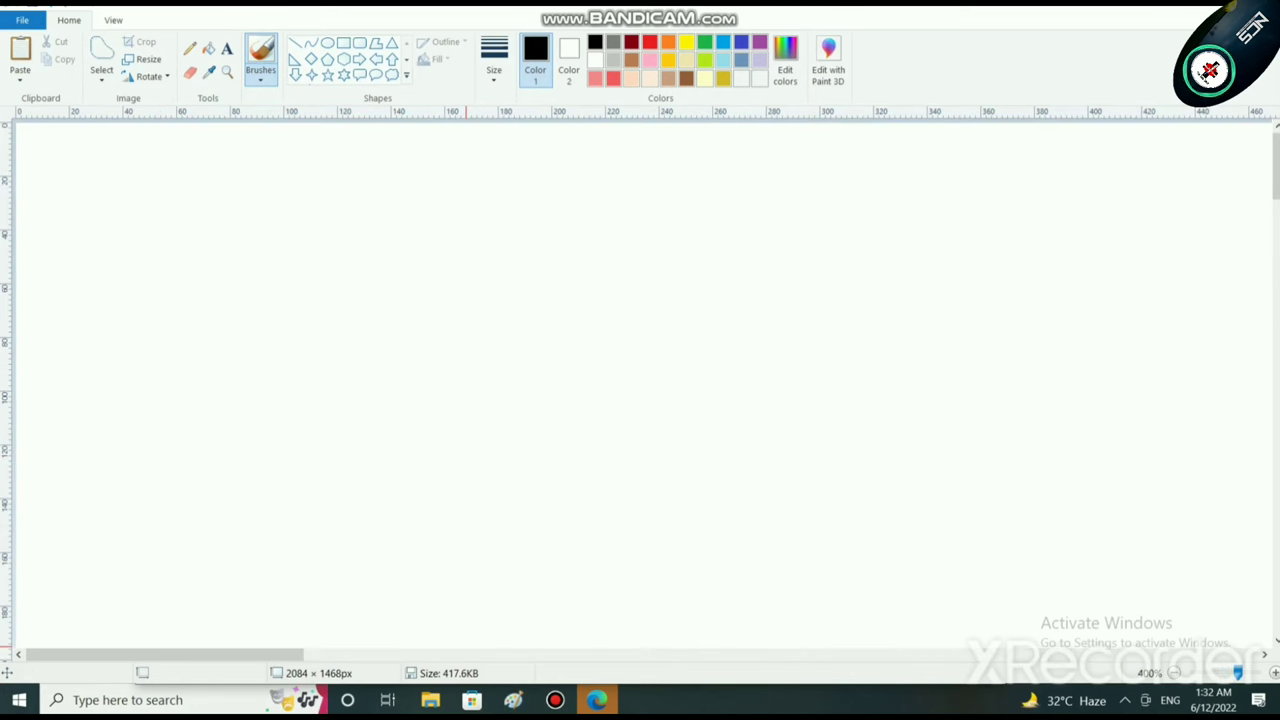
{"action": "left_click_drag", "start_coordinate": [280, 654], "coordinate": [581, 654]}
{"action": "scroll", "coordinate": [483, 591], "scroll_direction": "down", "scroll_amount": 4}
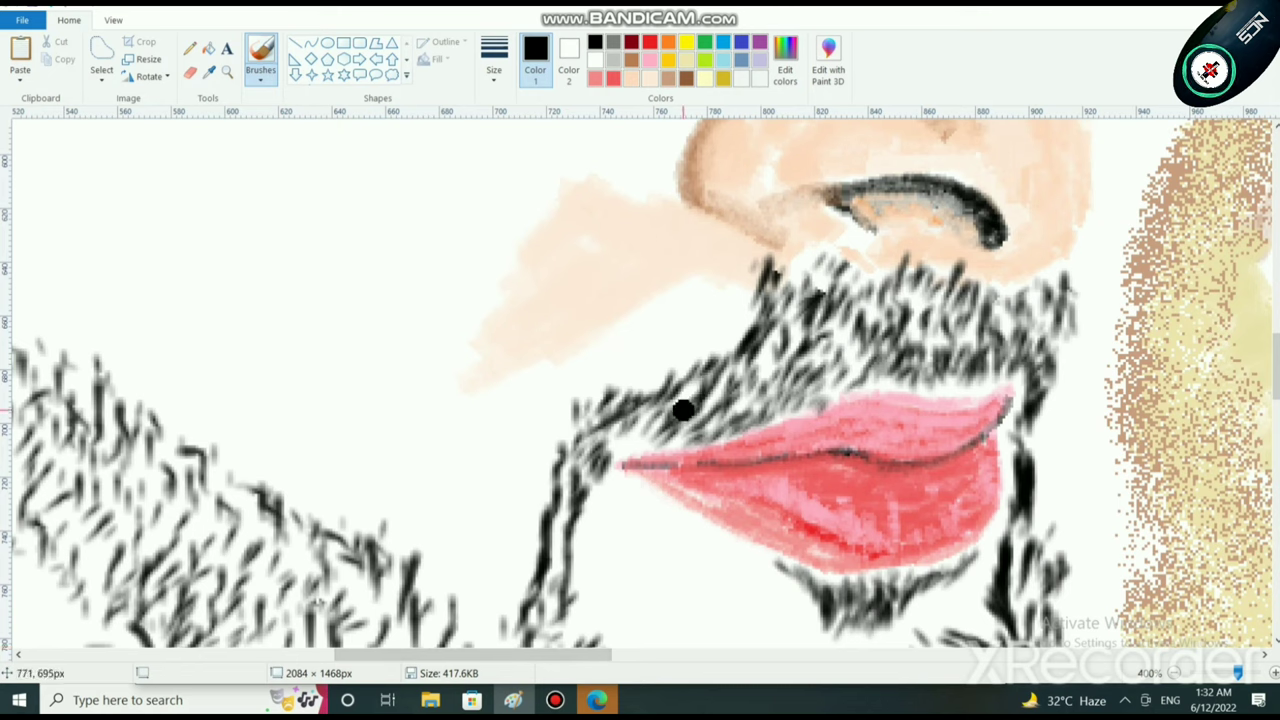
{"action": "mouse_move", "coordinate": [632, 392]}
{"action": "left_mouse_down"}
{"action": "mouse_move", "coordinate": [659, 368]}
{"action": "mouse_move", "coordinate": [658, 383]}
{"action": "mouse_move", "coordinate": [688, 378]}
{"action": "mouse_move", "coordinate": [718, 351]}
{"action": "mouse_move", "coordinate": [718, 372]}
{"action": "mouse_move", "coordinate": [734, 337]}
{"action": "left_mouse_up"}
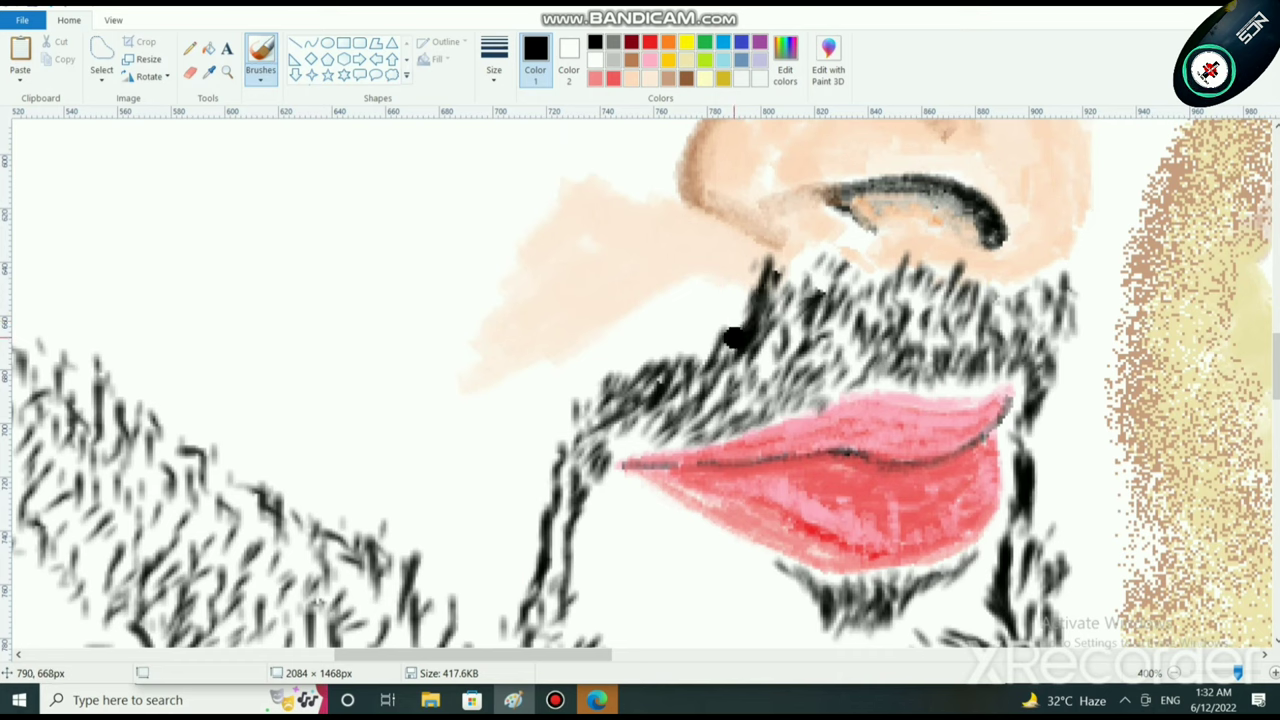
{"action": "mouse_move", "coordinate": [597, 407]}
{"action": "left_mouse_down"}
{"action": "mouse_move", "coordinate": [624, 372]}
{"action": "mouse_move", "coordinate": [618, 394]}
{"action": "mouse_move", "coordinate": [706, 351]}
{"action": "left_mouse_up"}
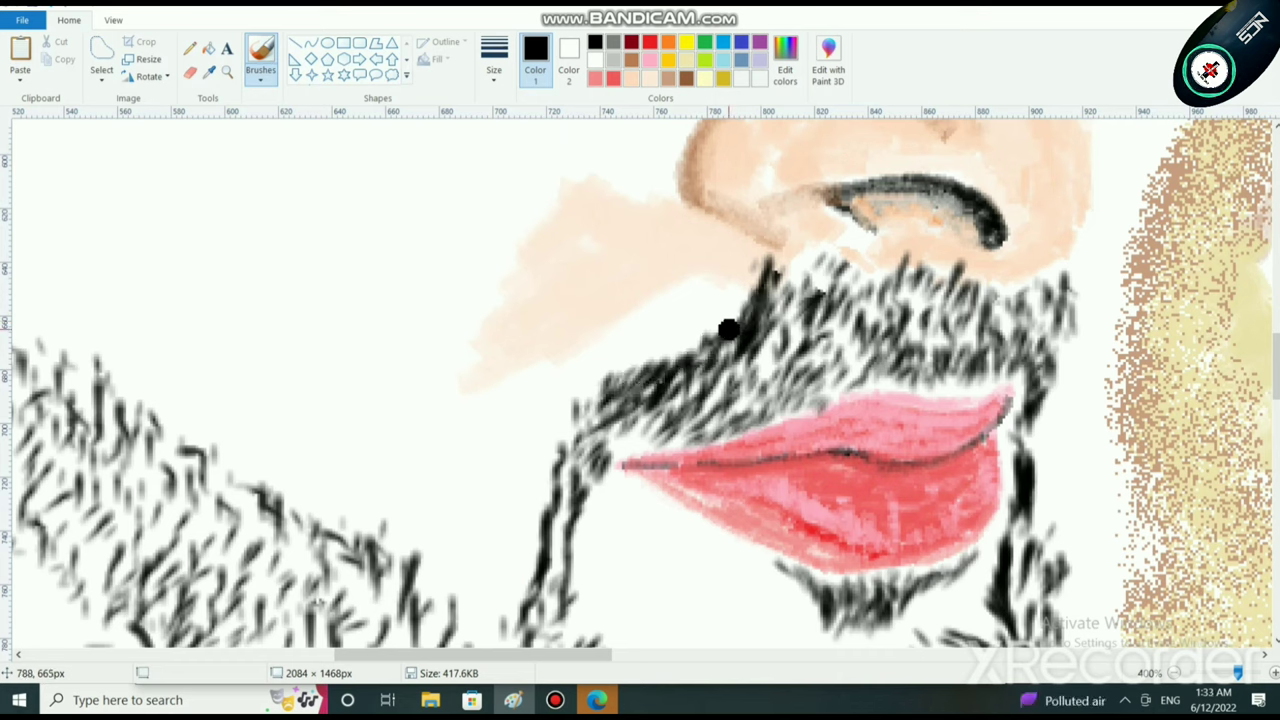
{"action": "mouse_move", "coordinate": [730, 408]}
{"action": "left_mouse_down"}
{"action": "mouse_move", "coordinate": [729, 380]}
{"action": "mouse_move", "coordinate": [797, 346]}
{"action": "mouse_move", "coordinate": [822, 300]}
{"action": "left_mouse_up"}
Step: Fill the sparse lower jaw with black beard strokes and add a curved band of hairs around the front of the chin
{"action": "scroll", "coordinate": [600, 490], "scroll_direction": "down", "scroll_amount": 3}
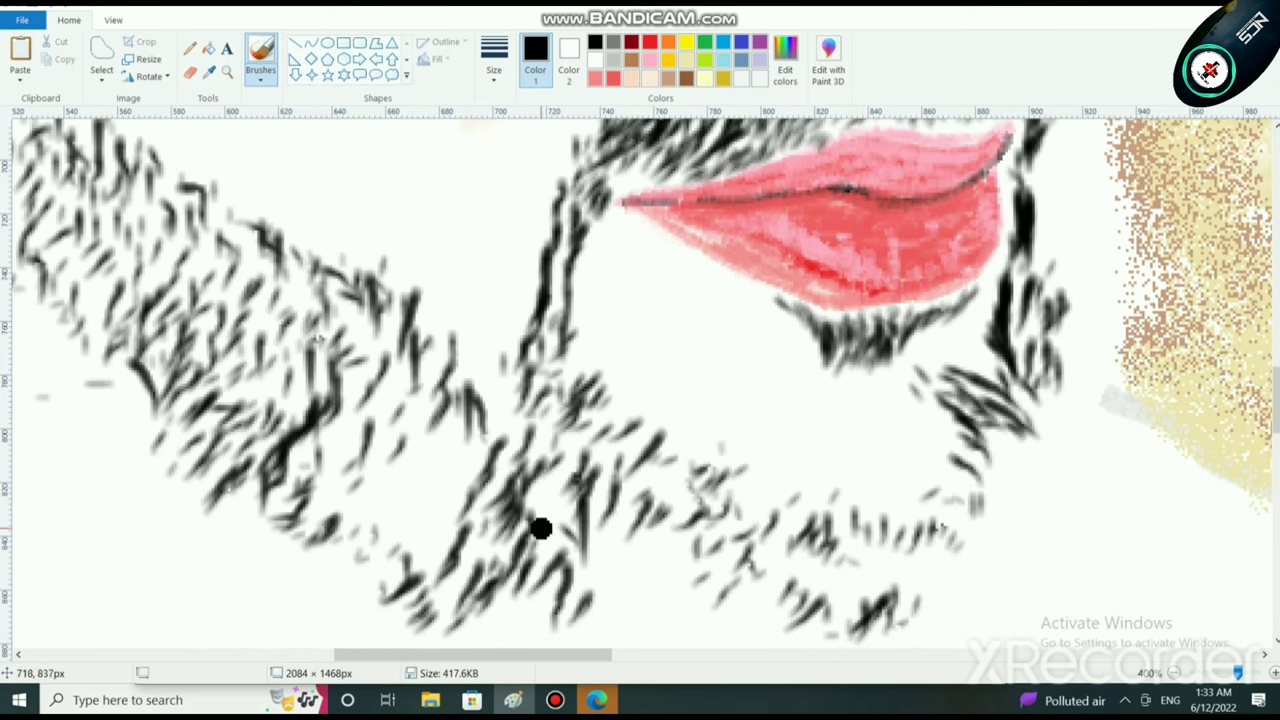
{"action": "mouse_move", "coordinate": [404, 545]}
{"action": "left_mouse_down"}
{"action": "mouse_move", "coordinate": [375, 534]}
{"action": "mouse_move", "coordinate": [372, 491]}
{"action": "mouse_move", "coordinate": [423, 502]}
{"action": "mouse_move", "coordinate": [441, 464]}
{"action": "mouse_move", "coordinate": [468, 453]}
{"action": "mouse_move", "coordinate": [393, 504]}
{"action": "mouse_move", "coordinate": [362, 420]}
{"action": "left_mouse_up"}
{"action": "left_click_drag", "start_coordinate": [322, 464], "coordinate": [340, 408]}
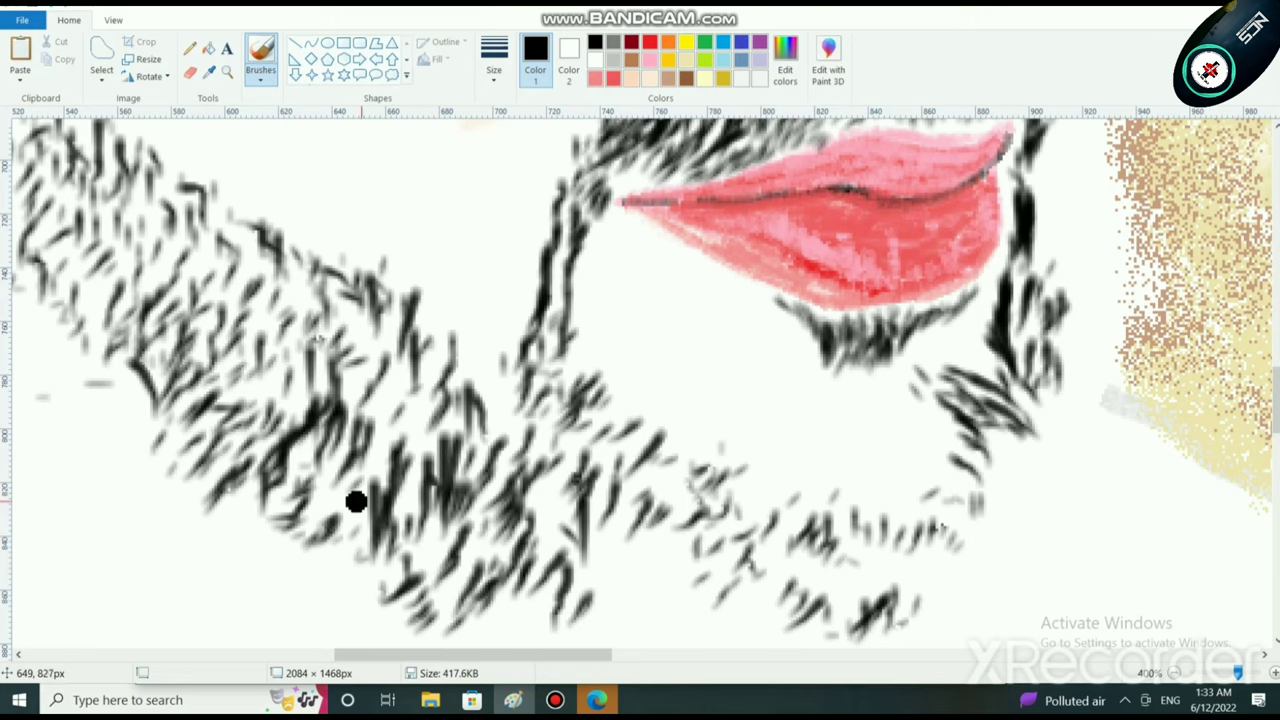
{"action": "scroll", "coordinate": [598, 606], "scroll_direction": "down", "scroll_amount": 1}
{"action": "mouse_move", "coordinate": [872, 516]}
{"action": "left_mouse_down"}
{"action": "mouse_move", "coordinate": [844, 485]}
{"action": "mouse_move", "coordinate": [847, 448]}
{"action": "mouse_move", "coordinate": [892, 435]}
{"action": "mouse_move", "coordinate": [908, 486]}
{"action": "mouse_move", "coordinate": [922, 448]}
{"action": "mouse_move", "coordinate": [951, 446]}
{"action": "mouse_move", "coordinate": [935, 467]}
{"action": "mouse_move", "coordinate": [981, 423]}
{"action": "mouse_move", "coordinate": [970, 396]}
{"action": "mouse_move", "coordinate": [986, 396]}
{"action": "mouse_move", "coordinate": [973, 393]}
{"action": "mouse_move", "coordinate": [983, 410]}
{"action": "mouse_move", "coordinate": [997, 391]}
{"action": "mouse_move", "coordinate": [980, 310]}
{"action": "mouse_move", "coordinate": [1005, 335]}
{"action": "mouse_move", "coordinate": [996, 324]}
{"action": "mouse_move", "coordinate": [1010, 310]}
{"action": "mouse_move", "coordinate": [1031, 332]}
{"action": "mouse_move", "coordinate": [994, 421]}
{"action": "mouse_move", "coordinate": [983, 396]}
{"action": "mouse_move", "coordinate": [999, 443]}
{"action": "mouse_move", "coordinate": [1004, 360]}
{"action": "mouse_move", "coordinate": [1010, 429]}
{"action": "mouse_move", "coordinate": [978, 462]}
{"action": "mouse_move", "coordinate": [1034, 375]}
{"action": "mouse_move", "coordinate": [1029, 413]}
{"action": "mouse_move", "coordinate": [994, 402]}
{"action": "mouse_move", "coordinate": [1015, 453]}
{"action": "mouse_move", "coordinate": [999, 455]}
{"action": "mouse_move", "coordinate": [988, 483]}
{"action": "mouse_move", "coordinate": [953, 483]}
{"action": "mouse_move", "coordinate": [994, 446]}
{"action": "mouse_move", "coordinate": [967, 450]}
{"action": "mouse_move", "coordinate": [956, 497]}
{"action": "mouse_move", "coordinate": [900, 515]}
{"action": "mouse_move", "coordinate": [889, 539]}
{"action": "mouse_move", "coordinate": [844, 526]}
{"action": "mouse_move", "coordinate": [857, 509]}
{"action": "mouse_move", "coordinate": [903, 518]}
{"action": "mouse_move", "coordinate": [903, 464]}
{"action": "mouse_move", "coordinate": [940, 470]}
{"action": "mouse_move", "coordinate": [905, 410]}
{"action": "left_mouse_up"}
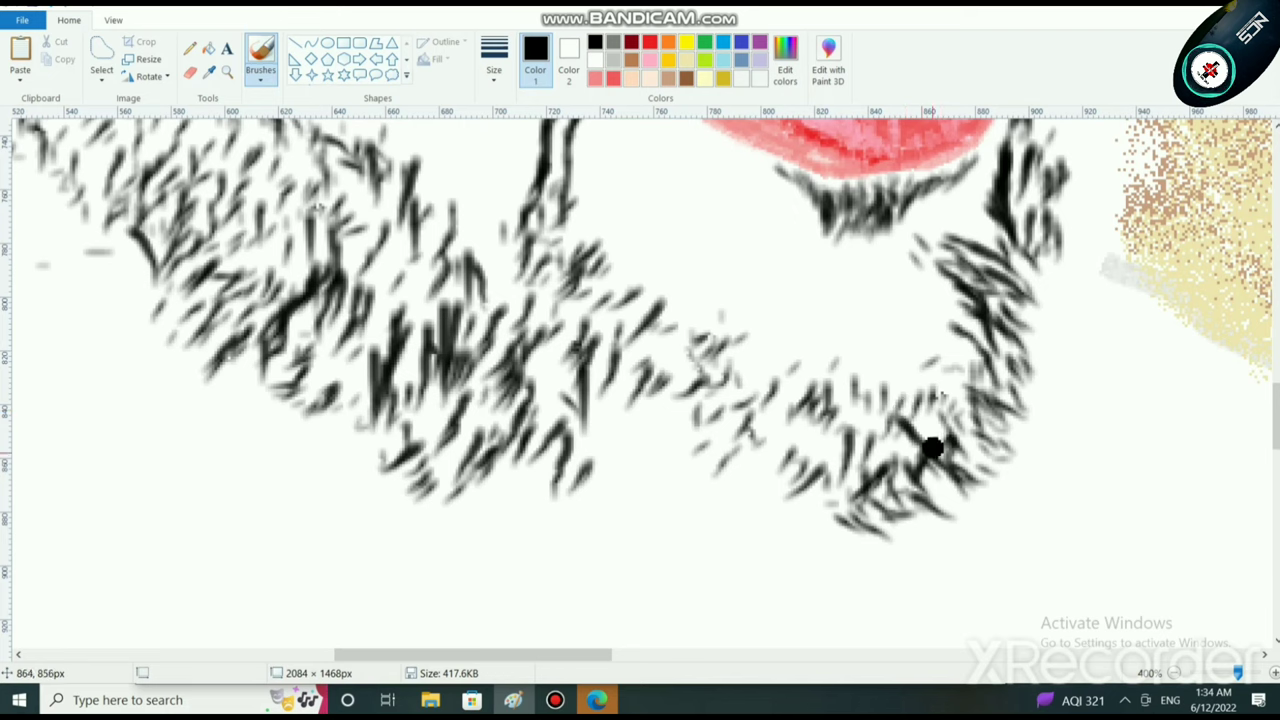
Step: Add dense black hair strokes along the underside of the chin and the lower jaw to close the gaps in the beard
{"action": "scroll", "coordinate": [651, 497], "scroll_direction": "down", "scroll_amount": 3, "text": "ctrl"}
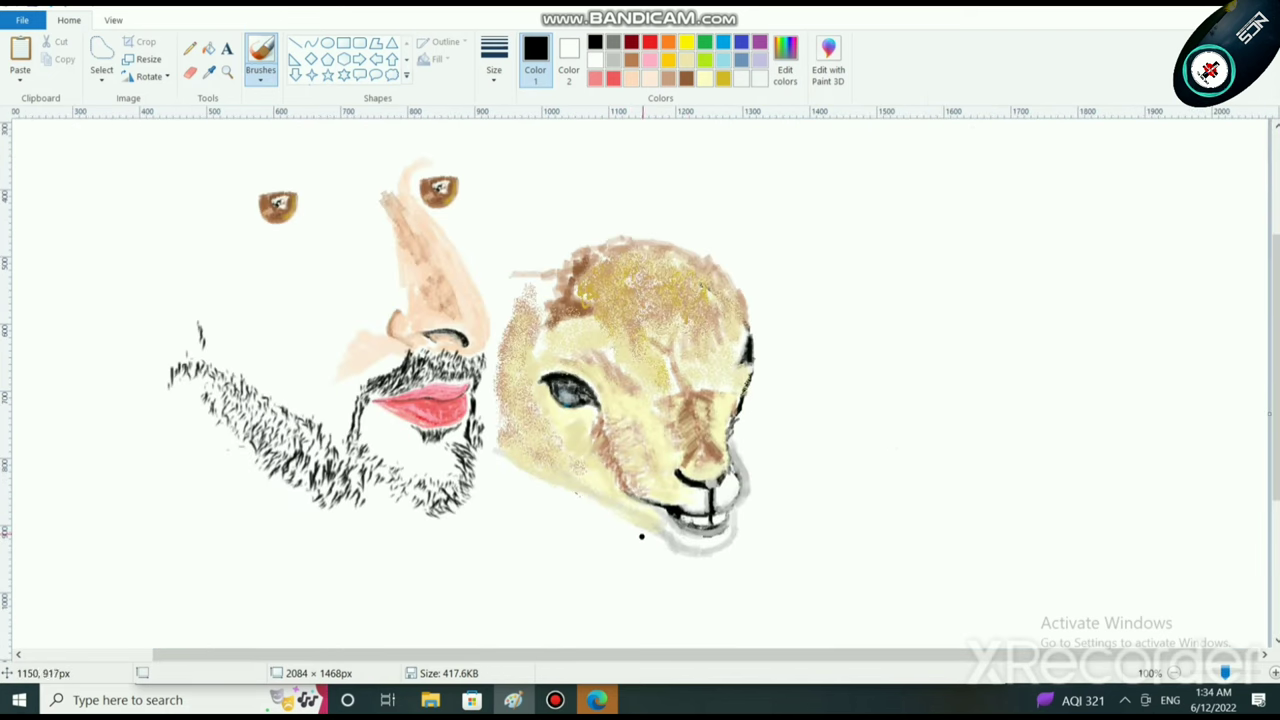
{"action": "mouse_move", "coordinate": [428, 519]}
{"action": "left_mouse_down"}
{"action": "mouse_move", "coordinate": [401, 498]}
{"action": "mouse_move", "coordinate": [407, 519]}
{"action": "mouse_move", "coordinate": [352, 495]}
{"action": "mouse_move", "coordinate": [354, 517]}
{"action": "mouse_move", "coordinate": [365, 514]}
{"action": "mouse_move", "coordinate": [348, 517]}
{"action": "mouse_move", "coordinate": [346, 506]}
{"action": "mouse_move", "coordinate": [368, 520]}
{"action": "mouse_move", "coordinate": [365, 496]}
{"action": "mouse_move", "coordinate": [390, 493]}
{"action": "mouse_move", "coordinate": [368, 528]}
{"action": "mouse_move", "coordinate": [379, 529]}
{"action": "mouse_move", "coordinate": [342, 518]}
{"action": "mouse_move", "coordinate": [346, 502]}
{"action": "mouse_move", "coordinate": [302, 496]}
{"action": "mouse_move", "coordinate": [314, 505]}
{"action": "mouse_move", "coordinate": [301, 478]}
{"action": "mouse_move", "coordinate": [284, 484]}
{"action": "mouse_move", "coordinate": [276, 463]}
{"action": "mouse_move", "coordinate": [247, 468]}
{"action": "mouse_move", "coordinate": [224, 418]}
{"action": "mouse_move", "coordinate": [227, 444]}
{"action": "mouse_move", "coordinate": [184, 416]}
{"action": "left_mouse_up"}
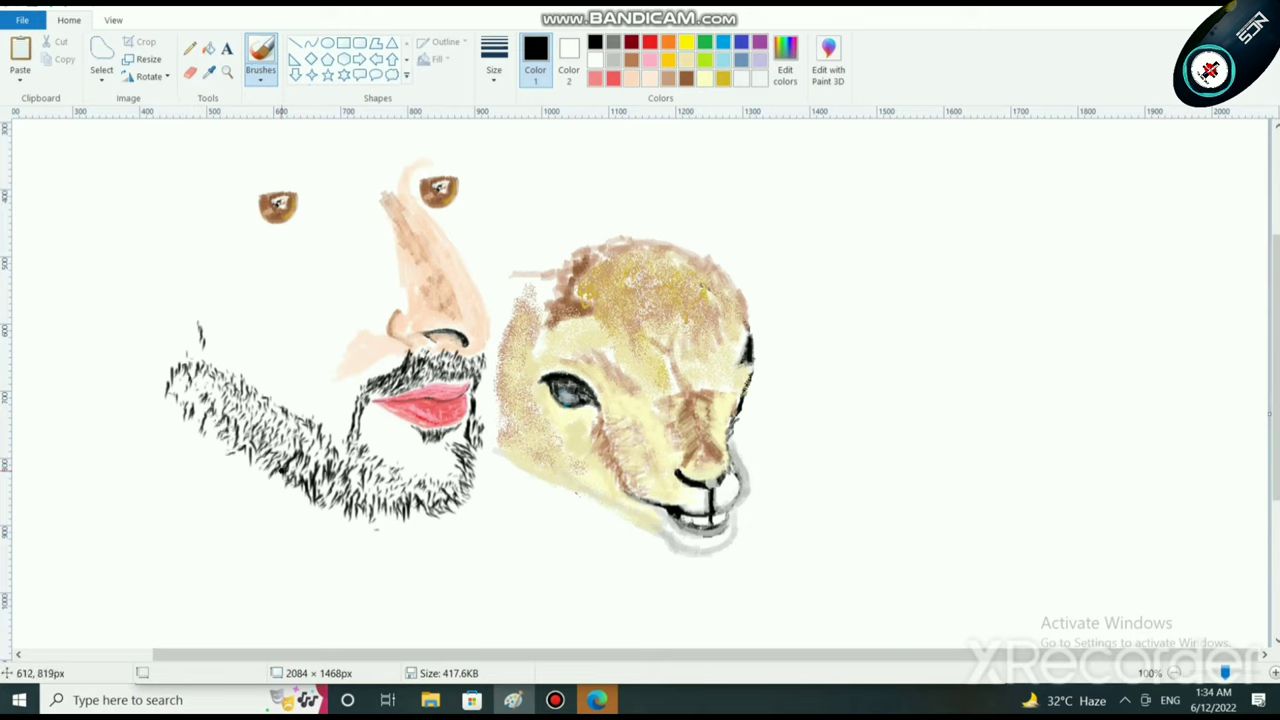
{"action": "mouse_move", "coordinate": [282, 479]}
{"action": "left_mouse_down"}
{"action": "mouse_move", "coordinate": [356, 519]}
{"action": "mouse_move", "coordinate": [343, 520]}
{"action": "mouse_move", "coordinate": [450, 509]}
{"action": "left_mouse_up"}
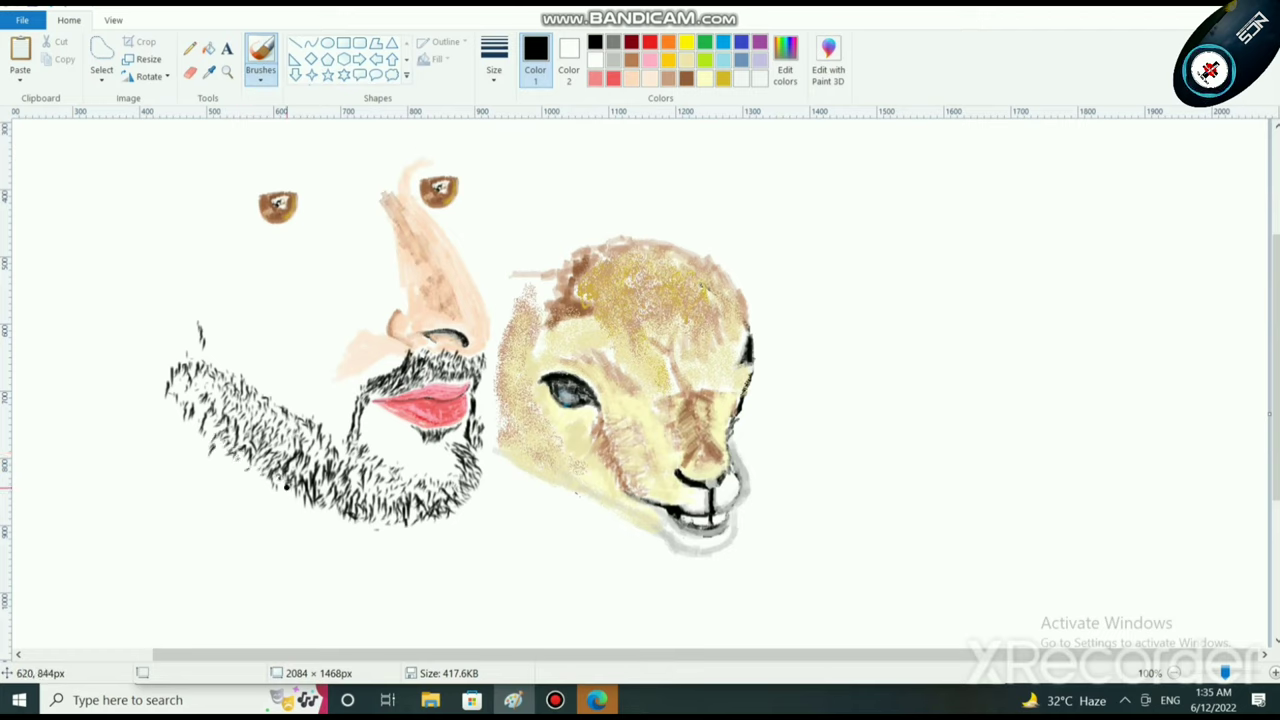
Step: Extend the beard's outer end with black hairs toward the ear and fill the inner edge of the chin beard
{"action": "left_click_drag", "start_coordinate": [183, 405], "coordinate": [186, 388]}
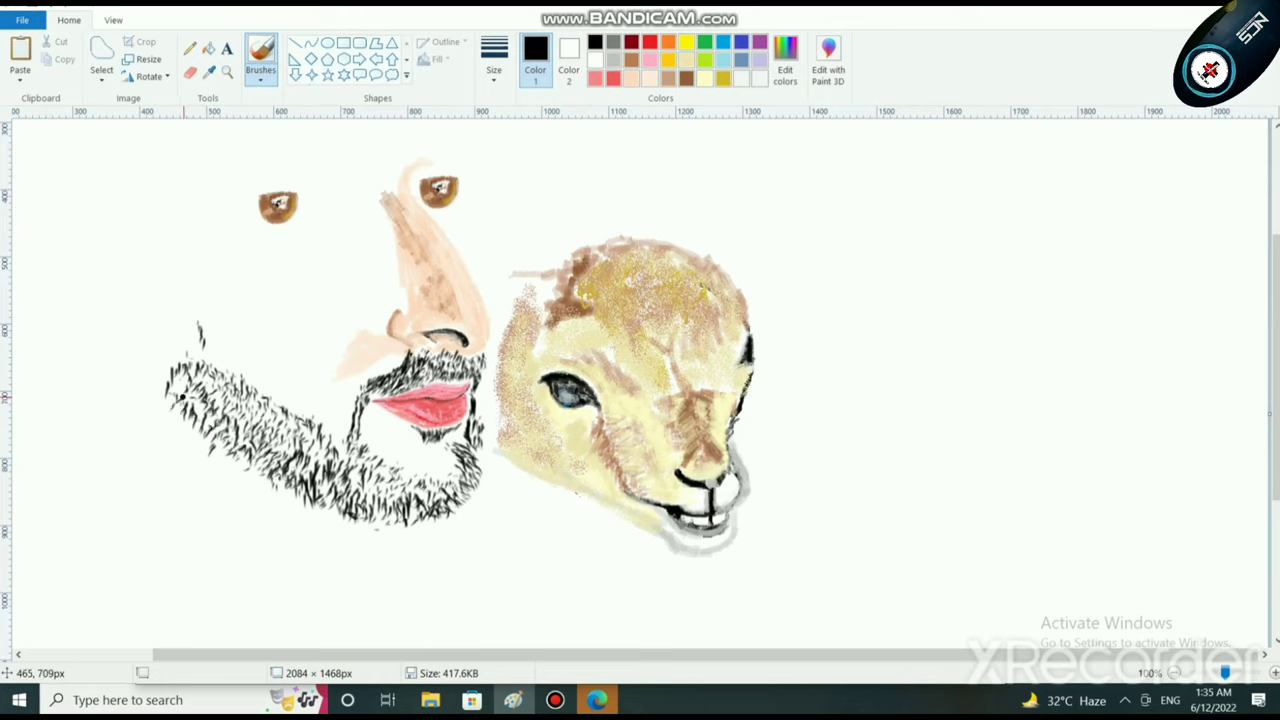
{"action": "mouse_move", "coordinate": [182, 400]}
{"action": "left_mouse_down"}
{"action": "mouse_move", "coordinate": [136, 383]}
{"action": "mouse_move", "coordinate": [173, 405]}
{"action": "mouse_move", "coordinate": [141, 367]}
{"action": "mouse_move", "coordinate": [142, 380]}
{"action": "mouse_move", "coordinate": [158, 373]}
{"action": "mouse_move", "coordinate": [199, 399]}
{"action": "left_mouse_up"}
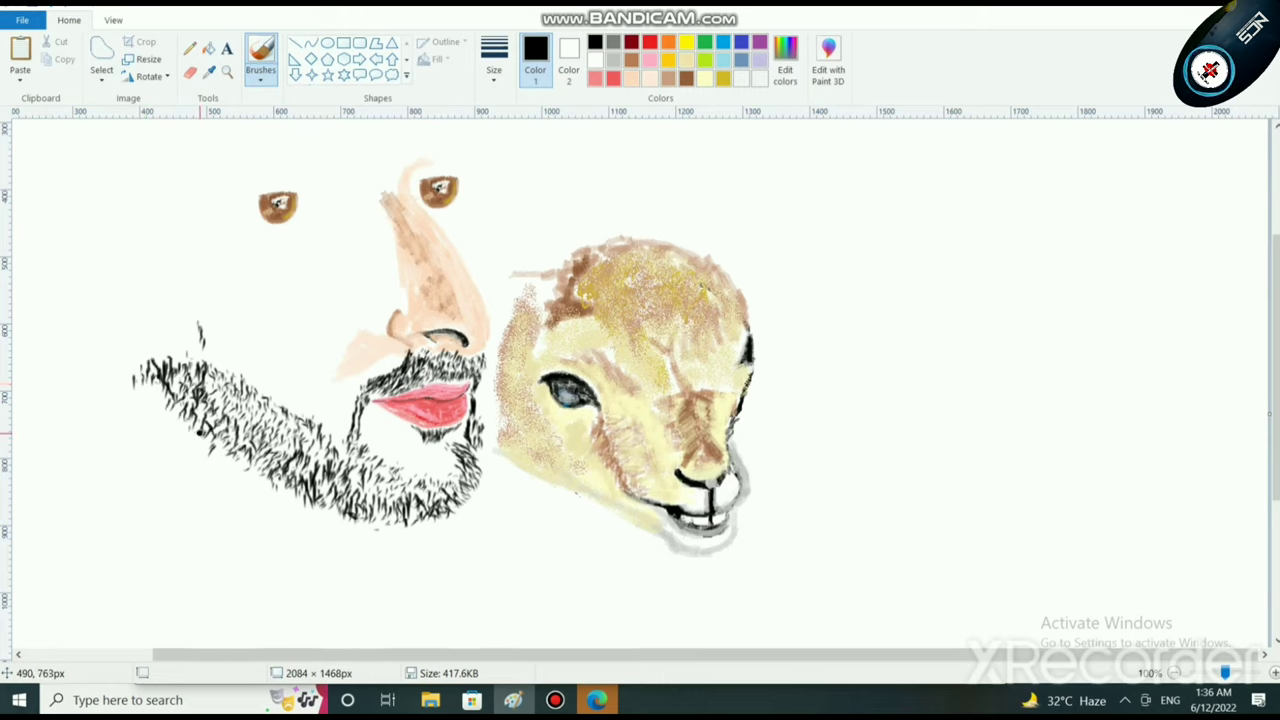
{"action": "mouse_move", "coordinate": [199, 432]}
{"action": "left_mouse_down"}
{"action": "mouse_move", "coordinate": [139, 388]}
{"action": "mouse_move", "coordinate": [137, 330]}
{"action": "left_mouse_up"}
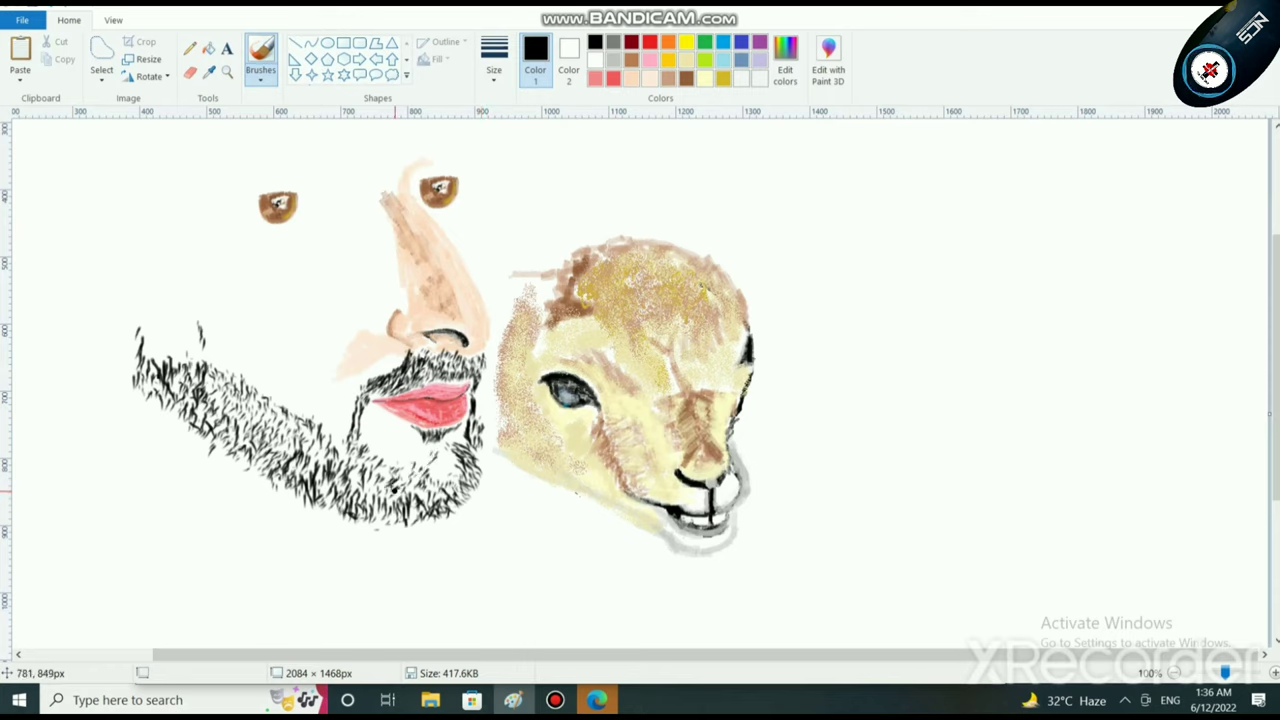
{"action": "left_click_drag", "start_coordinate": [416, 469], "coordinate": [430, 456]}
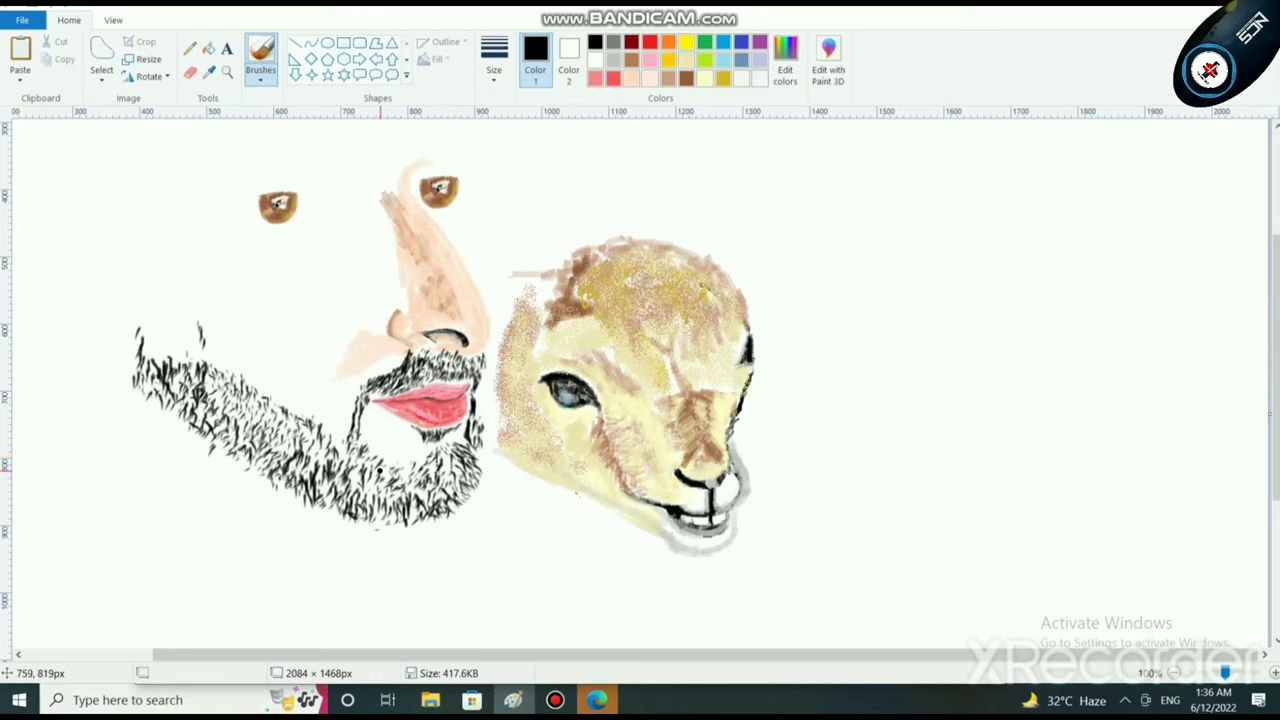
{"action": "left_click_drag", "start_coordinate": [379, 469], "coordinate": [364, 457]}
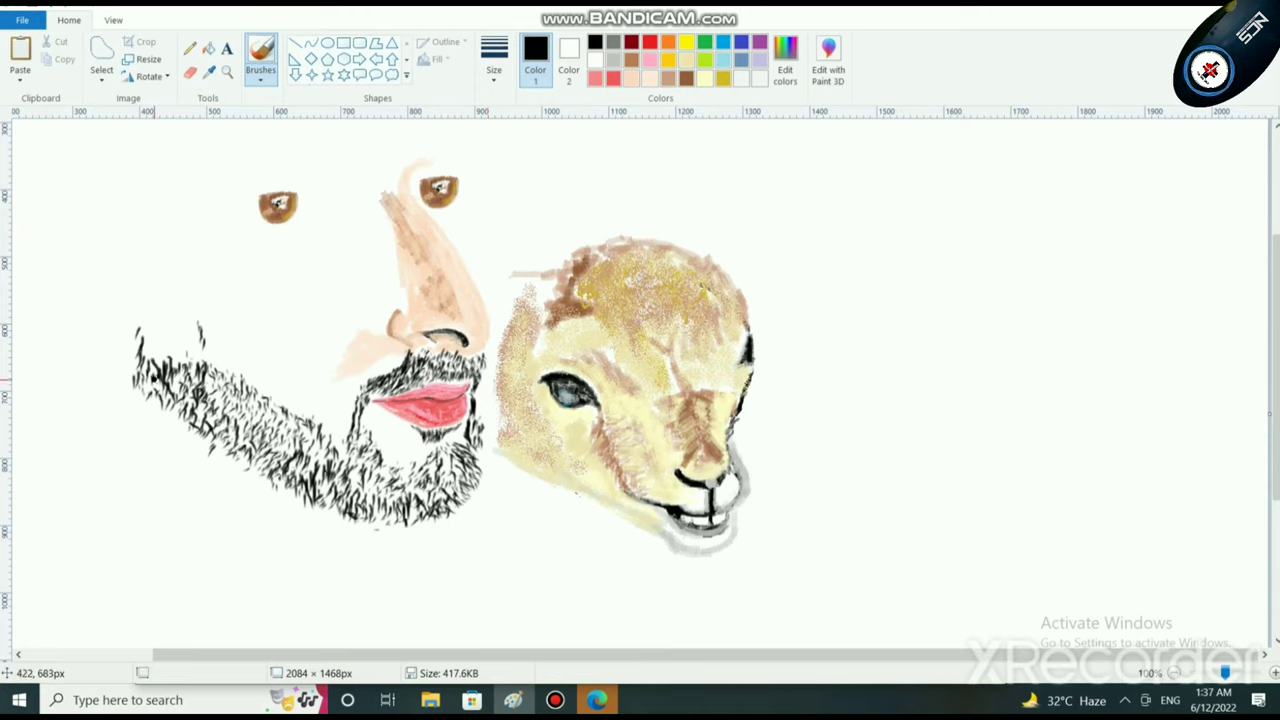
Step: Paint a black sideburn of short strokes rising from the beard's outer end up to eye level
{"action": "mouse_move", "coordinate": [142, 300]}
{"action": "left_mouse_down"}
{"action": "mouse_move", "coordinate": [121, 271]}
{"action": "mouse_move", "coordinate": [128, 320]}
{"action": "left_mouse_up"}
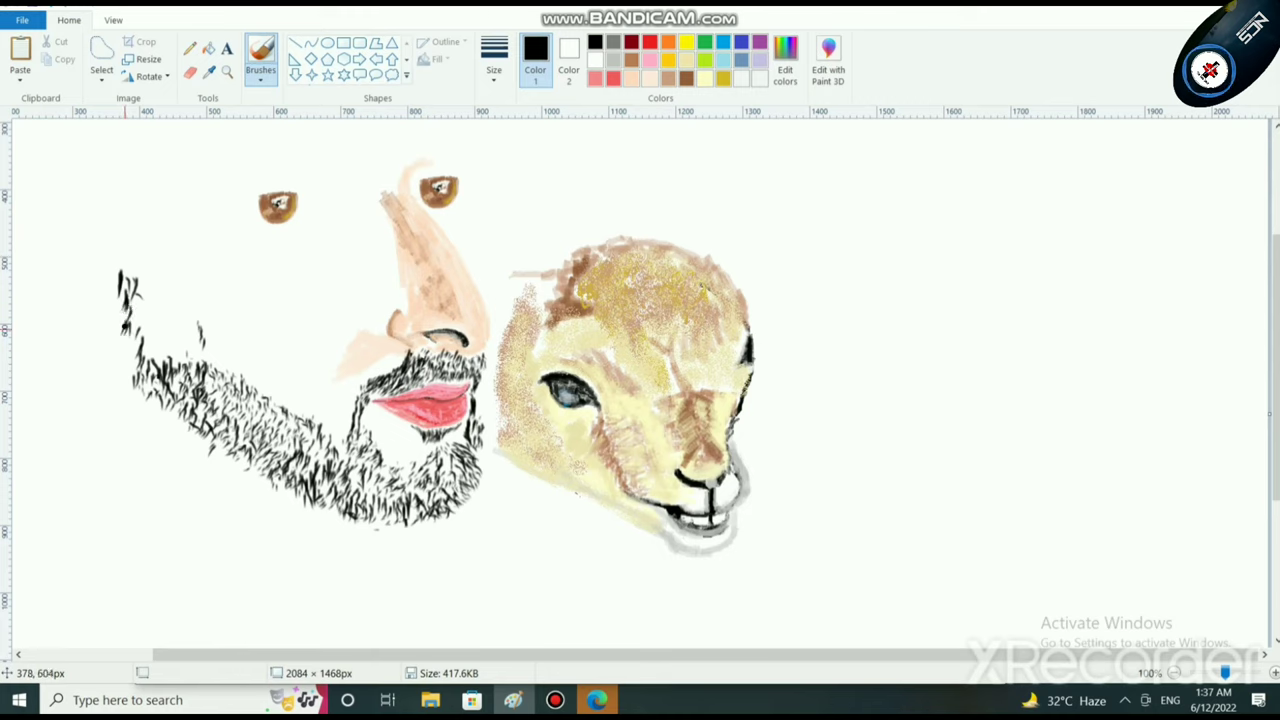
{"action": "mouse_move", "coordinate": [138, 365]}
{"action": "left_mouse_down"}
{"action": "mouse_move", "coordinate": [109, 374]}
{"action": "mouse_move", "coordinate": [115, 280]}
{"action": "left_mouse_up"}
{"action": "left_click_drag", "start_coordinate": [108, 231], "coordinate": [99, 181]}
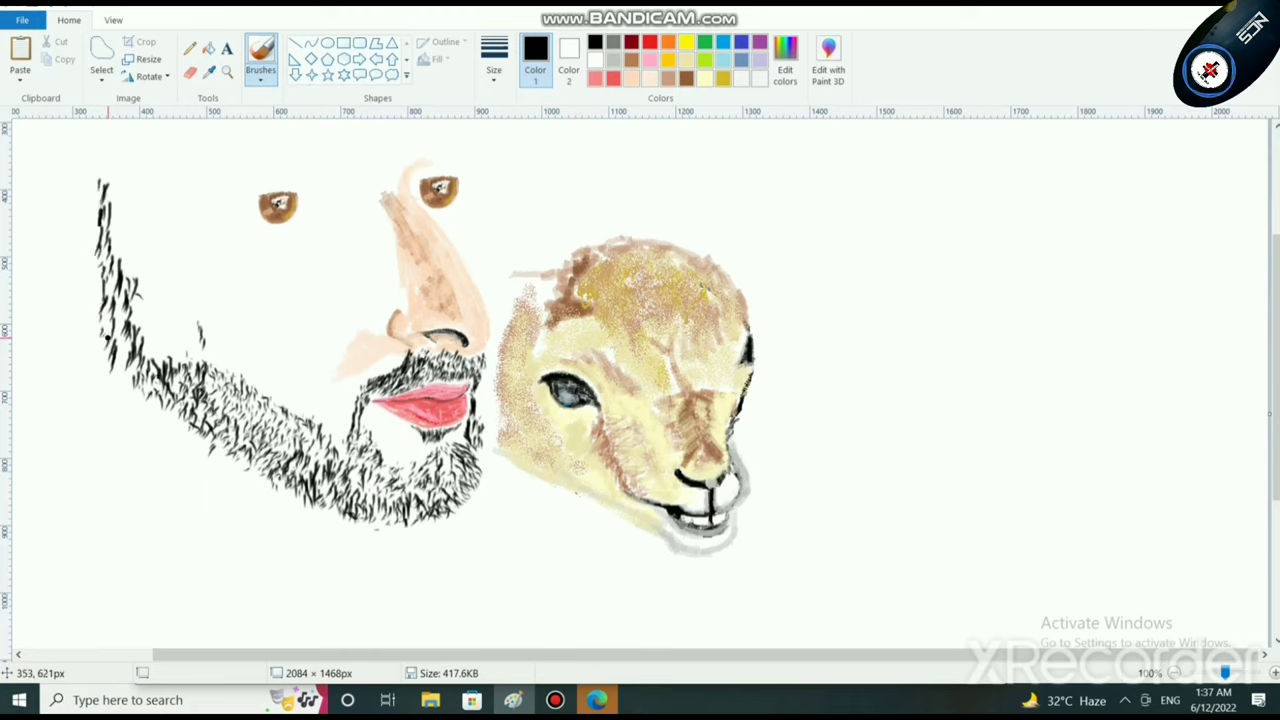
{"action": "left_click_drag", "start_coordinate": [126, 366], "coordinate": [124, 292]}
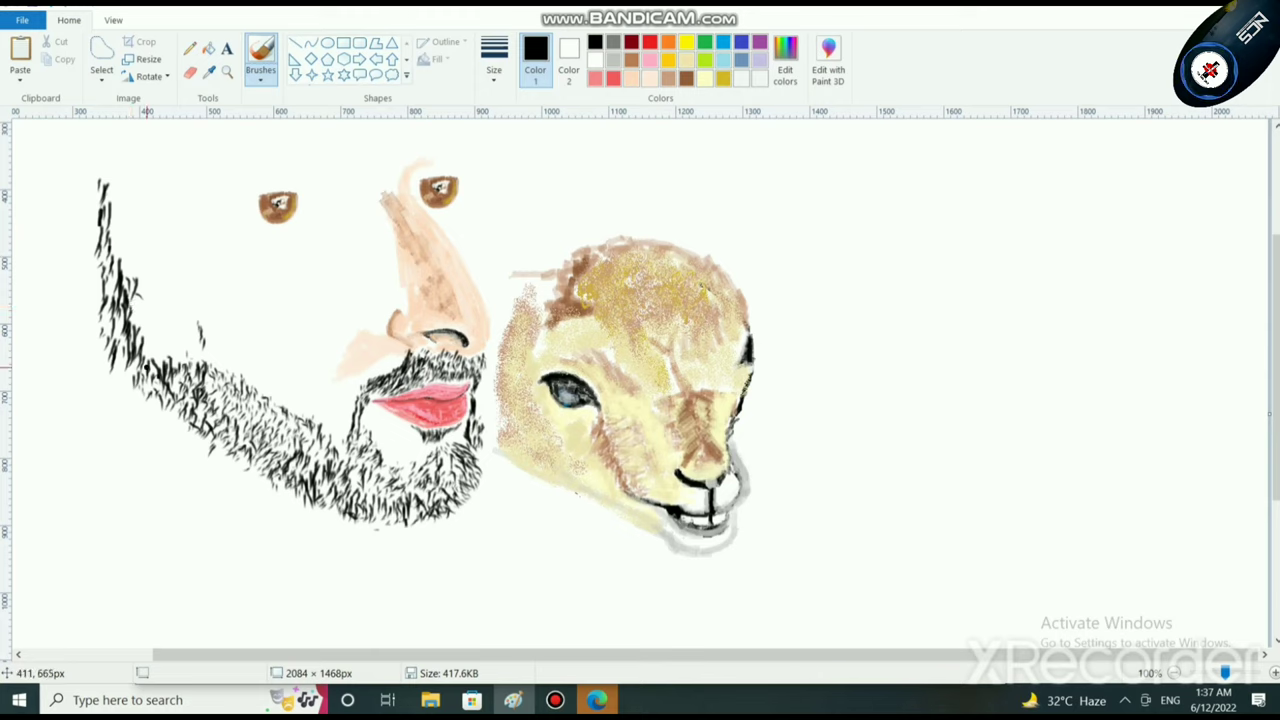
{"action": "mouse_move", "coordinate": [111, 336]}
{"action": "left_mouse_down"}
{"action": "mouse_move", "coordinate": [124, 253]}
{"action": "mouse_move", "coordinate": [108, 262]}
{"action": "mouse_move", "coordinate": [120, 204]}
{"action": "left_mouse_up"}
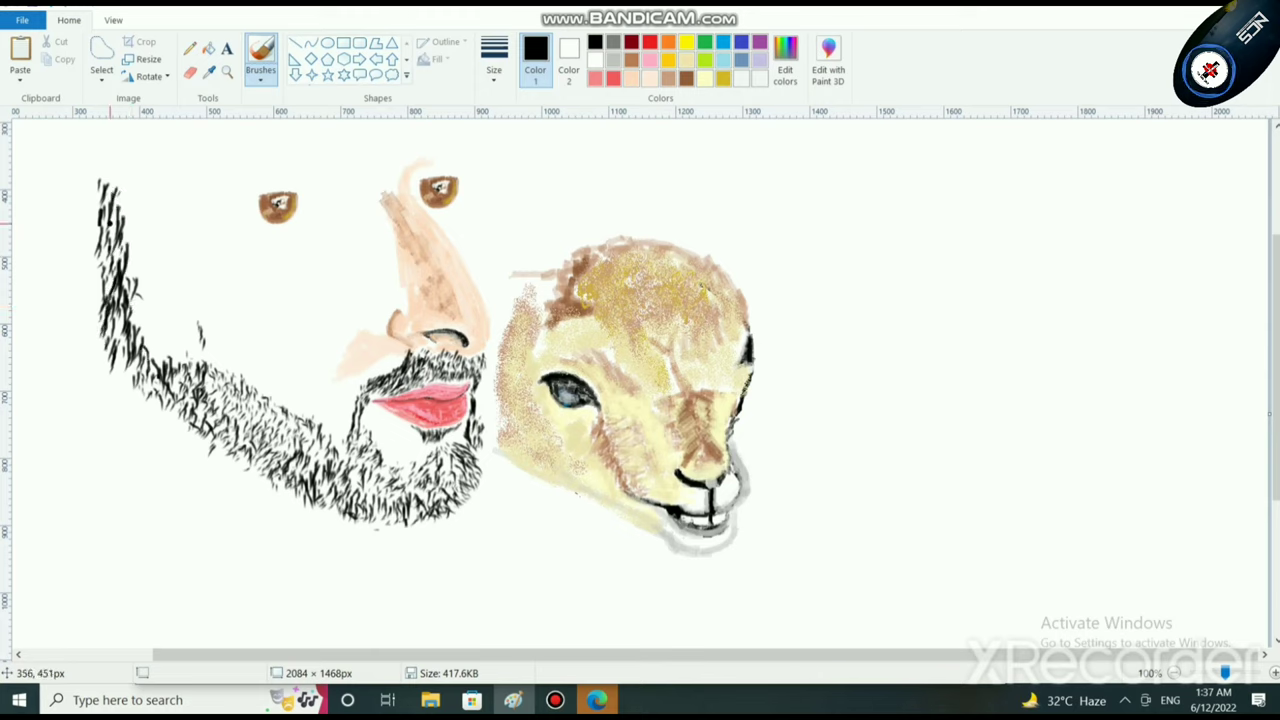
Step: Widen the sideburn toward the cheek with black strokes, from the jaw beard up to its top
{"action": "scroll", "coordinate": [184, 606], "scroll_direction": "up", "scroll_amount": 3}
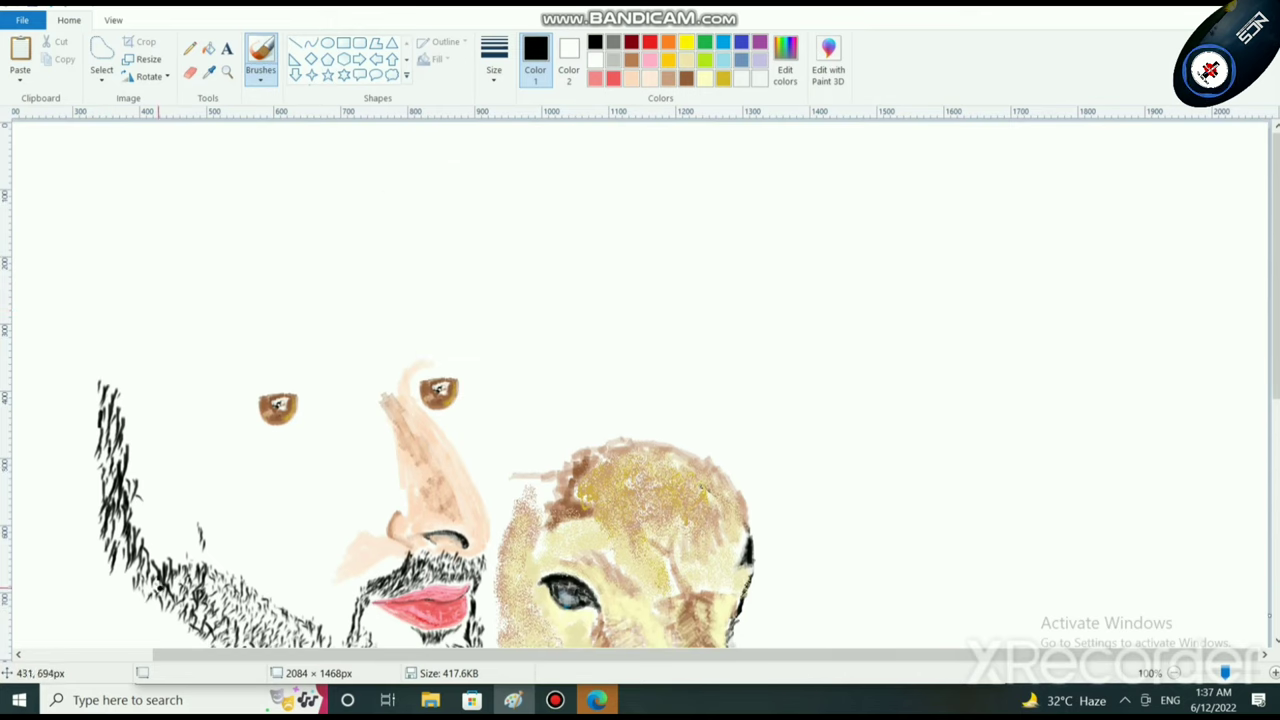
{"action": "scroll", "coordinate": [183, 575], "scroll_direction": "down", "scroll_amount": 2}
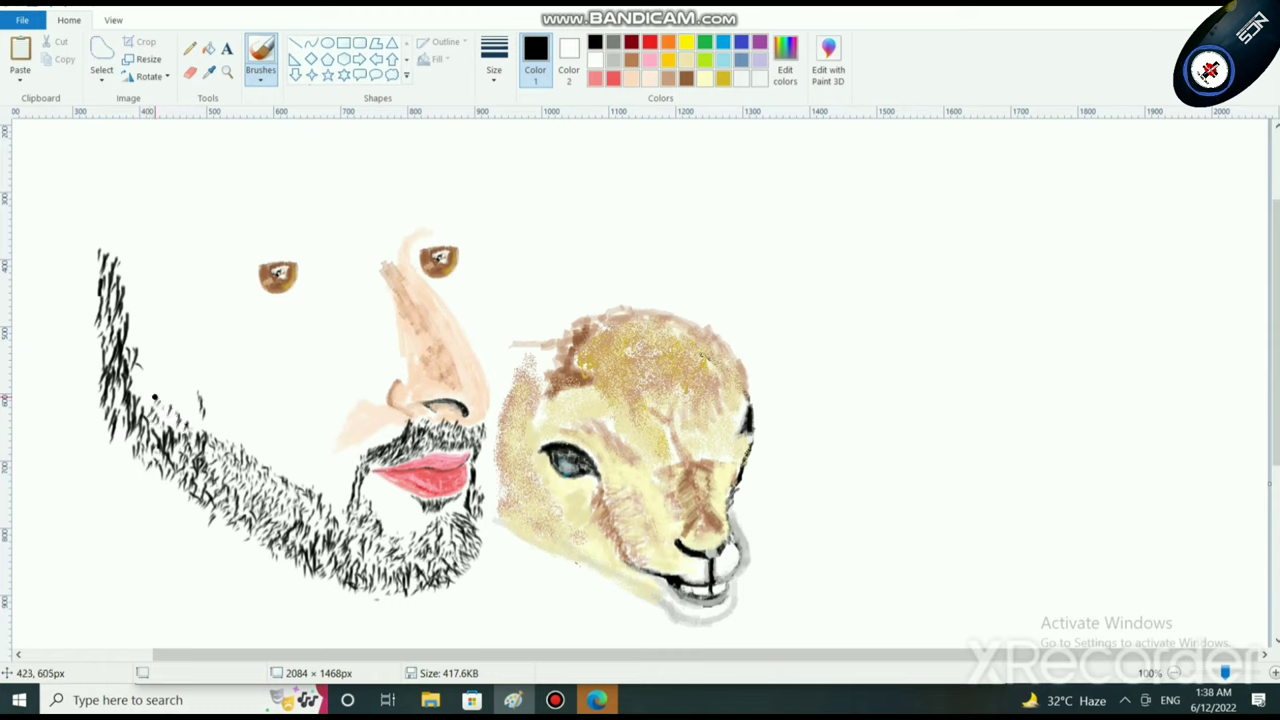
{"action": "mouse_move", "coordinate": [152, 396]}
{"action": "left_mouse_down"}
{"action": "mouse_move", "coordinate": [142, 356]}
{"action": "mouse_move", "coordinate": [143, 384]}
{"action": "mouse_move", "coordinate": [132, 325]}
{"action": "mouse_move", "coordinate": [131, 340]}
{"action": "mouse_move", "coordinate": [146, 332]}
{"action": "mouse_move", "coordinate": [119, 262]}
{"action": "left_mouse_up"}
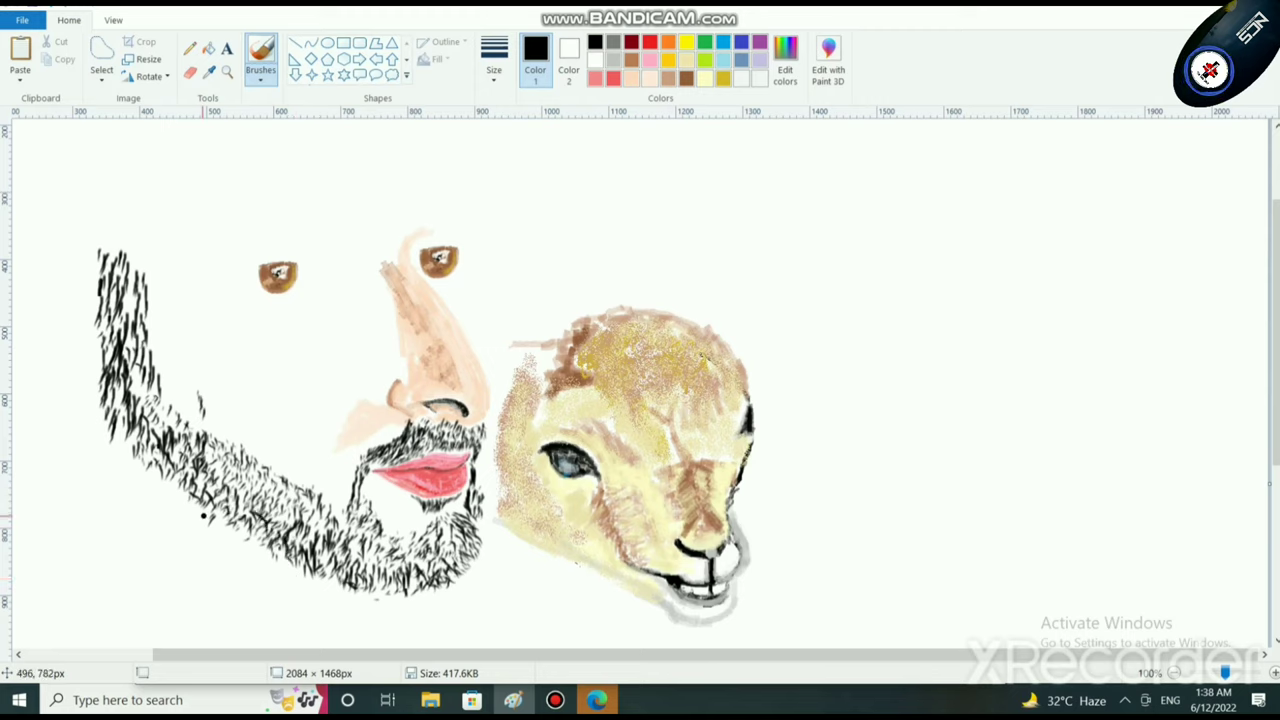
Step: Fill out the jaw corner below the sideburn and thicken the beard's lower edge with black hairs down to the chin
{"action": "mouse_move", "coordinate": [158, 483]}
{"action": "left_mouse_down"}
{"action": "mouse_move", "coordinate": [106, 456]}
{"action": "mouse_move", "coordinate": [104, 423]}
{"action": "mouse_move", "coordinate": [99, 452]}
{"action": "mouse_move", "coordinate": [104, 396]}
{"action": "left_mouse_up"}
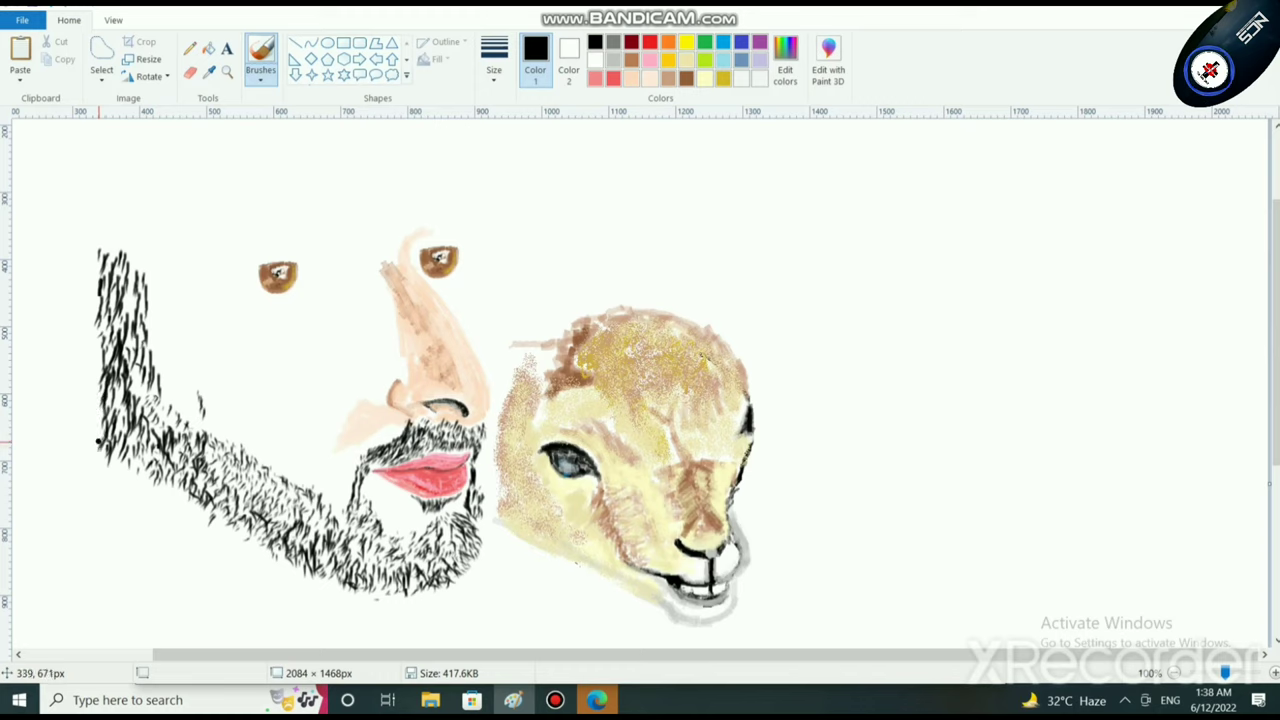
{"action": "left_click_drag", "start_coordinate": [98, 442], "coordinate": [104, 406]}
{"action": "mouse_move", "coordinate": [127, 469]}
{"action": "left_mouse_down"}
{"action": "mouse_move", "coordinate": [272, 547]}
{"action": "mouse_move", "coordinate": [263, 562]}
{"action": "mouse_move", "coordinate": [367, 600]}
{"action": "left_mouse_up"}
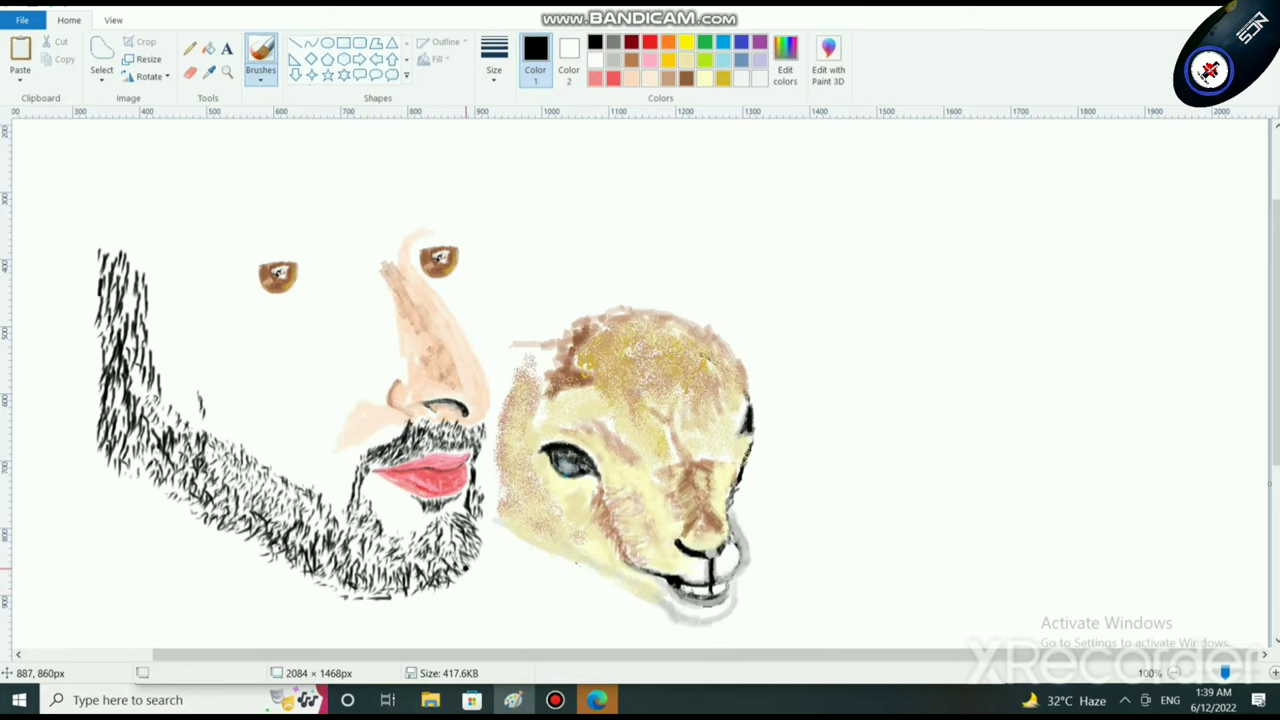
{"action": "scroll", "coordinate": [441, 570], "scroll_direction": "down", "scroll_amount": 3}
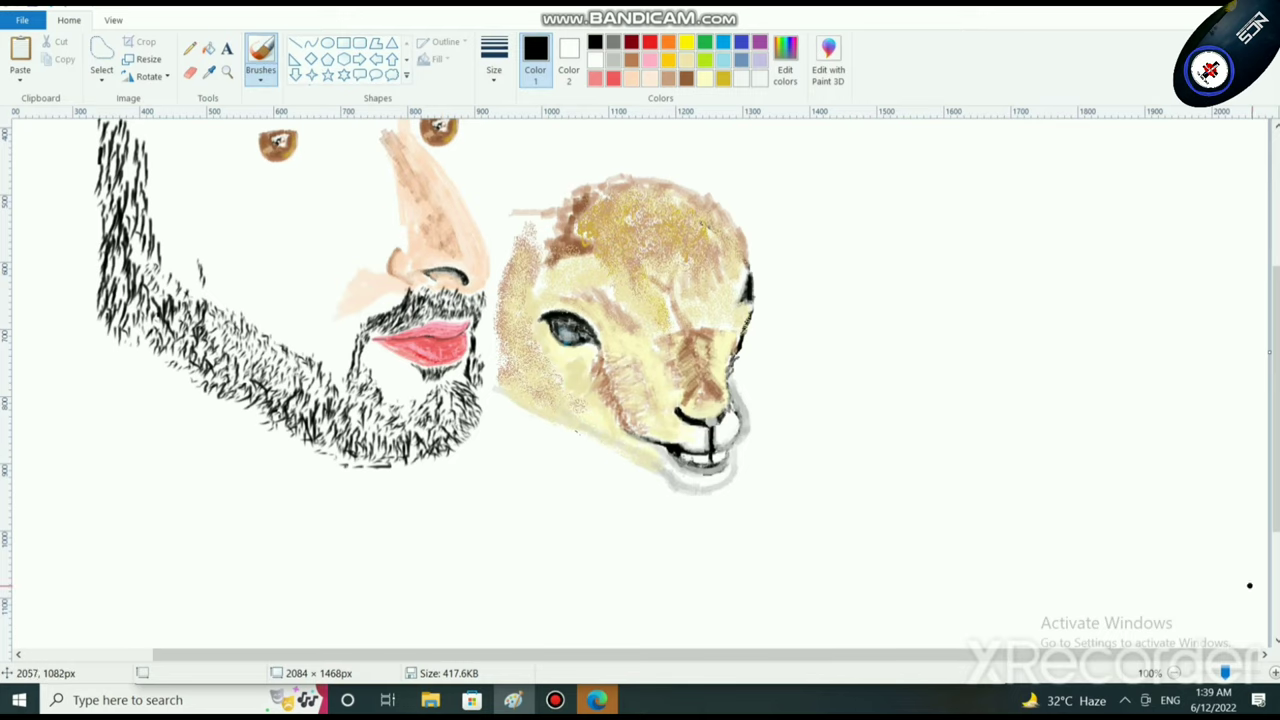
Step: Outline the eye nearer the sideburn with black upper and lower lids, and shade its sideburn-side corner with fine black strokes
{"action": "scroll", "coordinate": [381, 343], "scroll_direction": "up", "scroll_amount": 6}
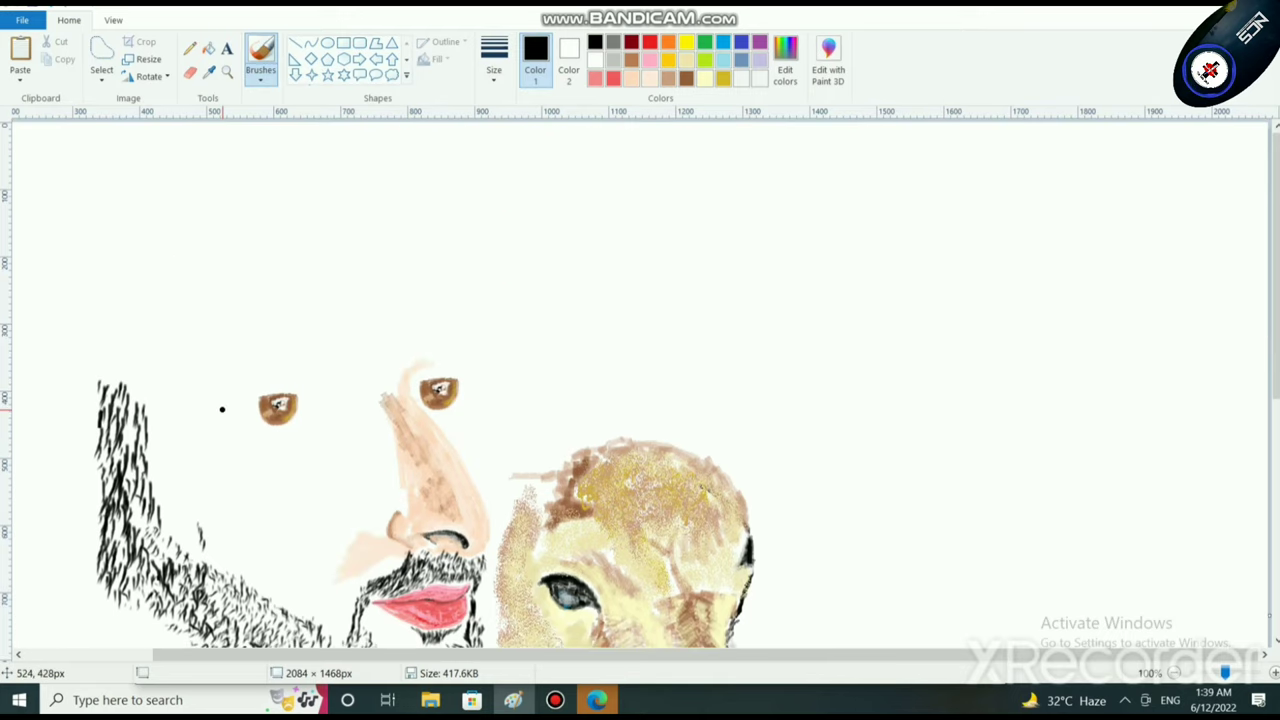
{"action": "scroll", "coordinate": [246, 399], "scroll_direction": "up", "scroll_amount": 1}
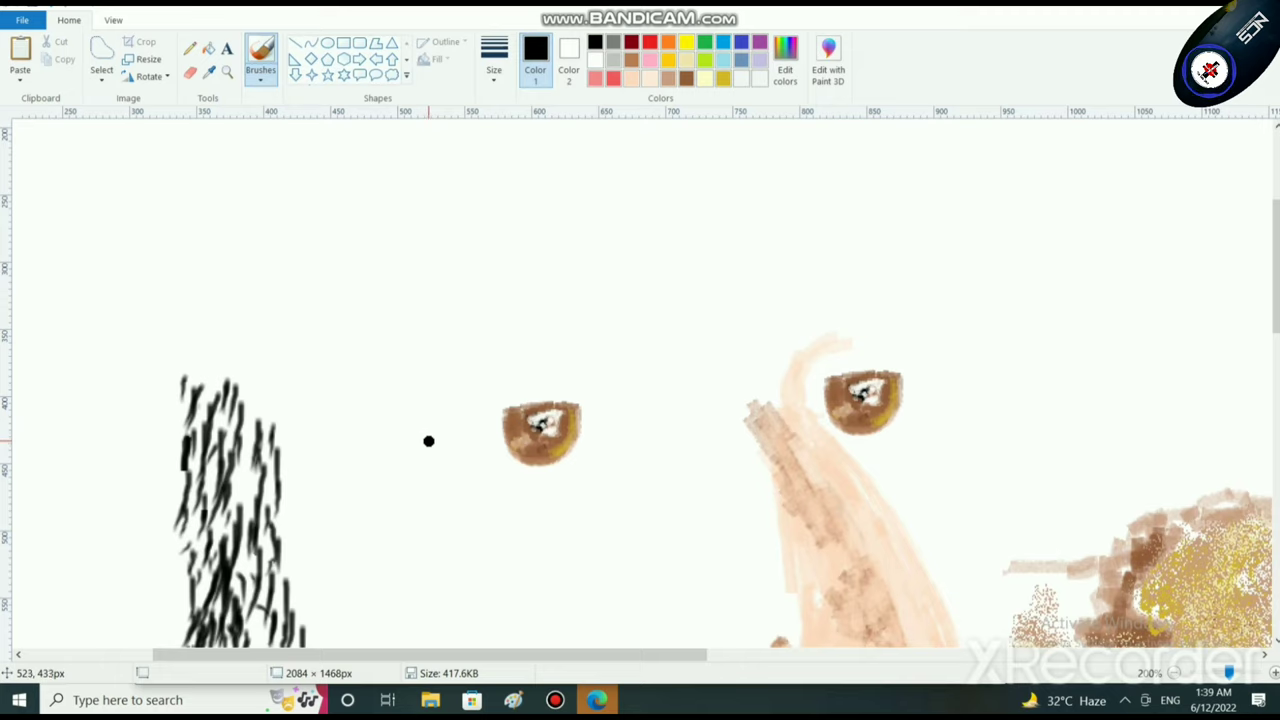
{"action": "left_click_drag", "start_coordinate": [405, 429], "coordinate": [522, 404]}
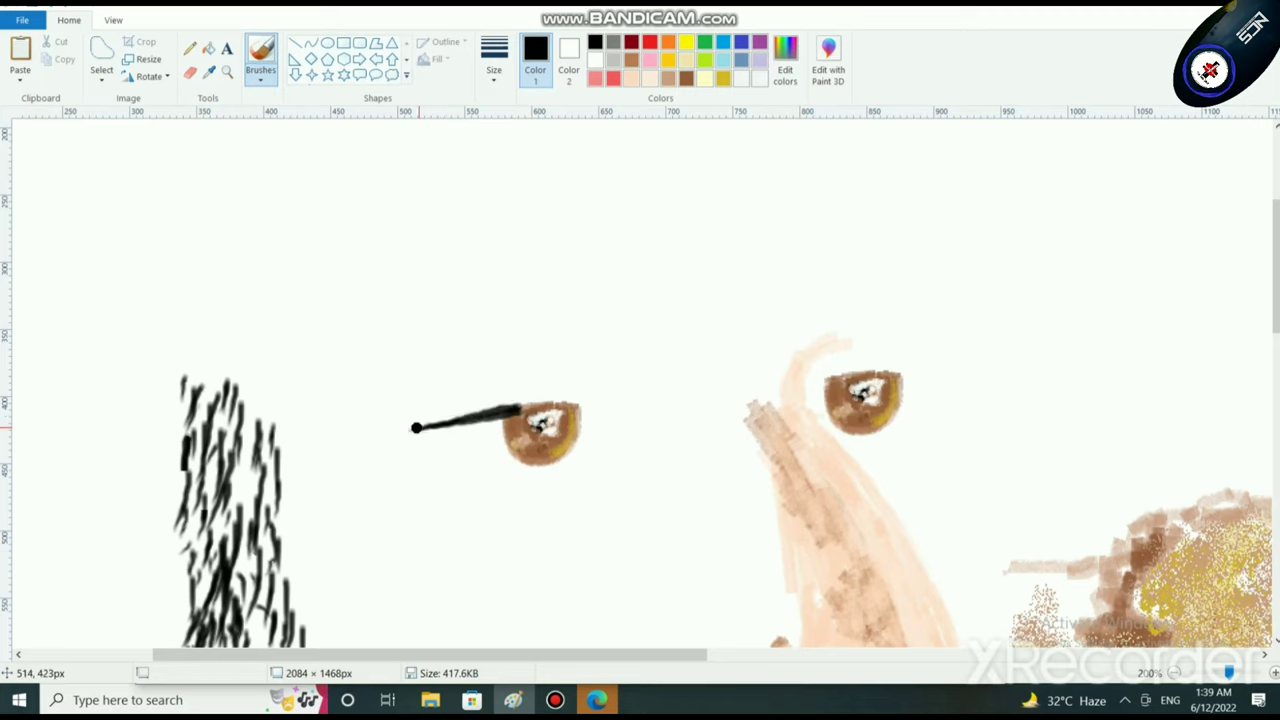
{"action": "mouse_move", "coordinate": [417, 429]}
{"action": "left_mouse_down"}
{"action": "mouse_move", "coordinate": [575, 396]}
{"action": "mouse_move", "coordinate": [639, 430]}
{"action": "mouse_move", "coordinate": [639, 450]}
{"action": "mouse_move", "coordinate": [622, 450]}
{"action": "mouse_move", "coordinate": [648, 447]}
{"action": "mouse_move", "coordinate": [547, 489]}
{"action": "left_mouse_up"}
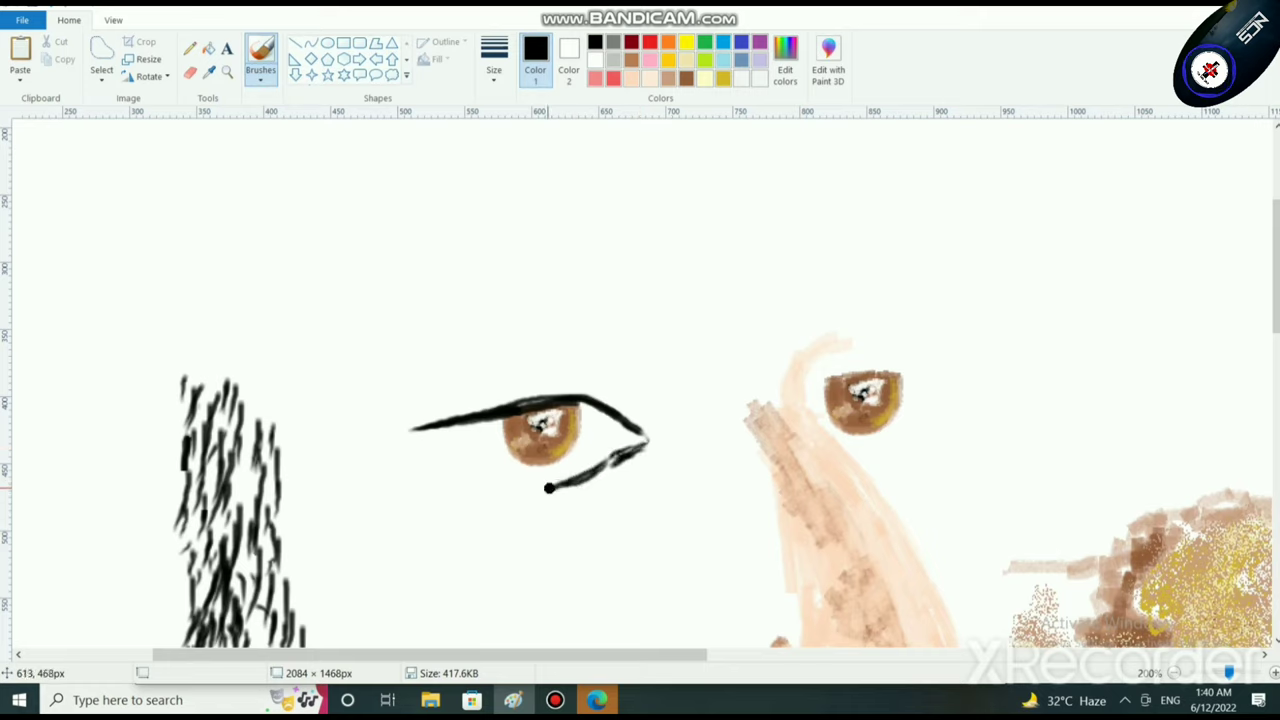
{"action": "mouse_move", "coordinate": [600, 457]}
{"action": "left_mouse_down"}
{"action": "mouse_move", "coordinate": [526, 481]}
{"action": "mouse_move", "coordinate": [594, 480]}
{"action": "mouse_move", "coordinate": [563, 488]}
{"action": "mouse_move", "coordinate": [577, 485]}
{"action": "mouse_move", "coordinate": [602, 456]}
{"action": "mouse_move", "coordinate": [484, 466]}
{"action": "left_mouse_up"}
{"action": "mouse_move", "coordinate": [413, 430]}
{"action": "left_mouse_down"}
{"action": "mouse_move", "coordinate": [498, 470]}
{"action": "mouse_move", "coordinate": [582, 474]}
{"action": "left_mouse_up"}
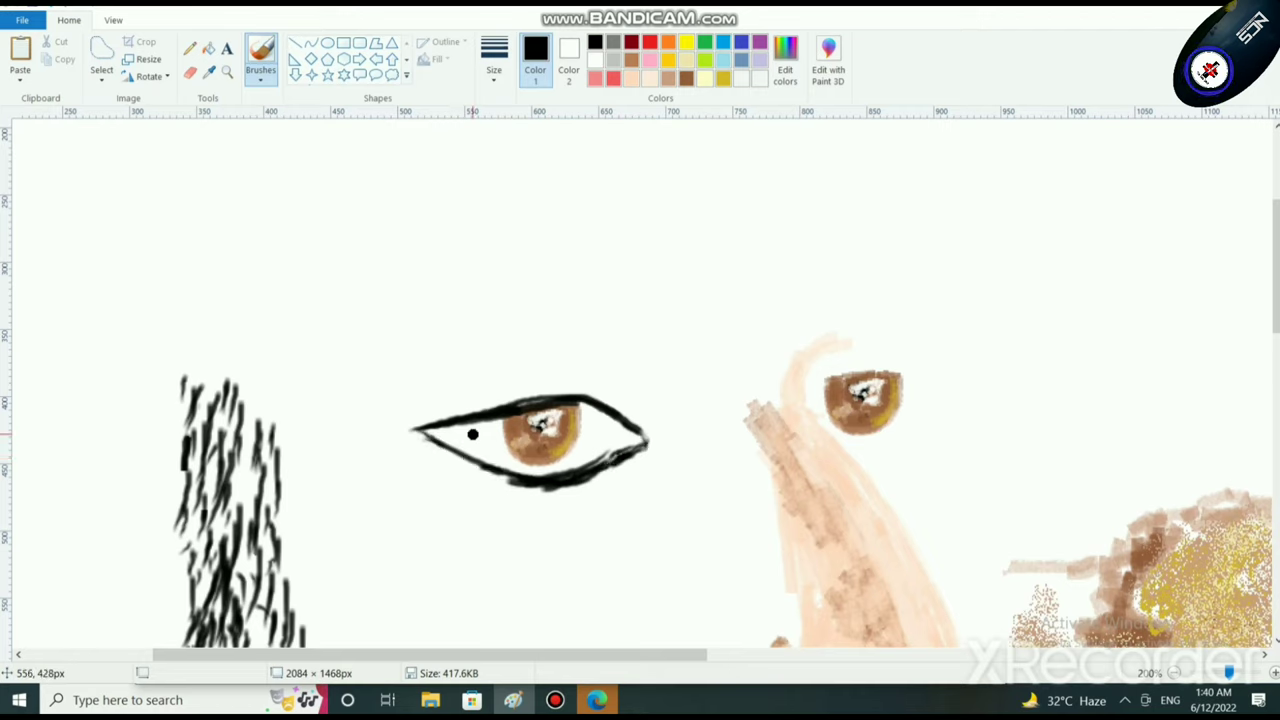
{"action": "mouse_move", "coordinate": [478, 432]}
{"action": "left_mouse_down"}
{"action": "mouse_move", "coordinate": [492, 428]}
{"action": "mouse_move", "coordinate": [466, 446]}
{"action": "mouse_move", "coordinate": [470, 430]}
{"action": "mouse_move", "coordinate": [447, 437]}
{"action": "mouse_move", "coordinate": [556, 426]}
{"action": "left_mouse_up"}
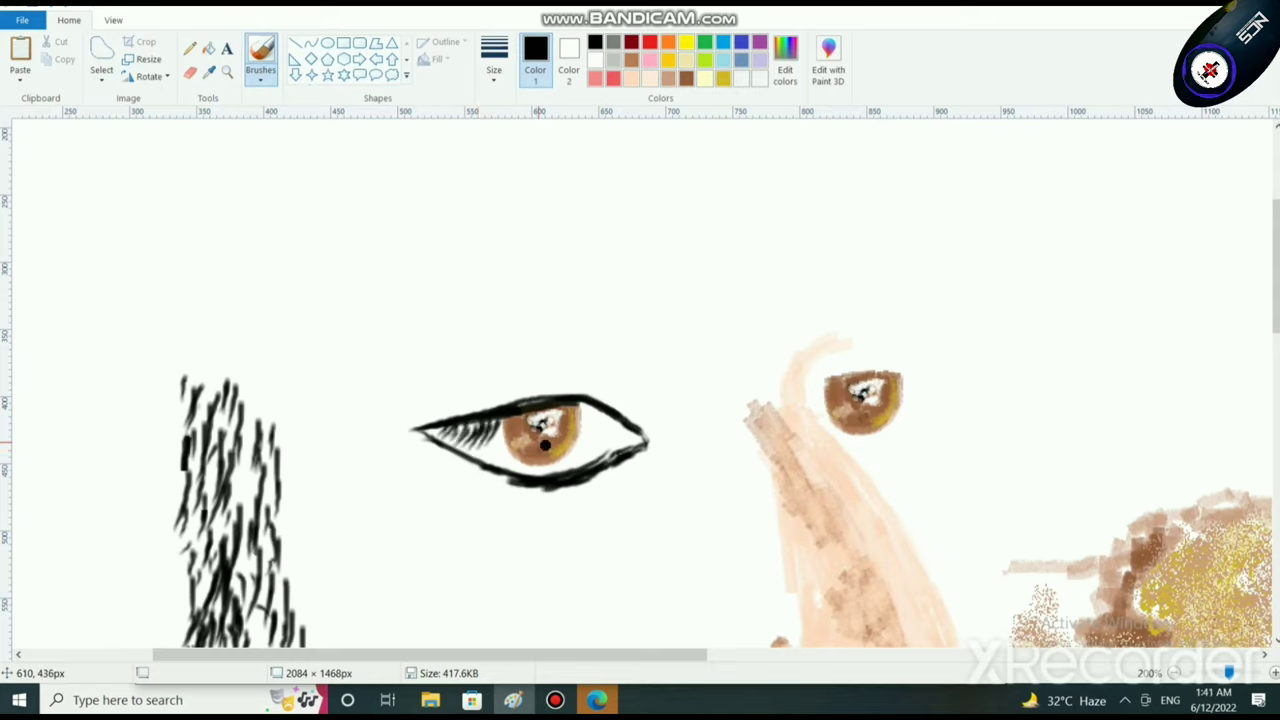
{"action": "left_click", "coordinate": [595, 59]}
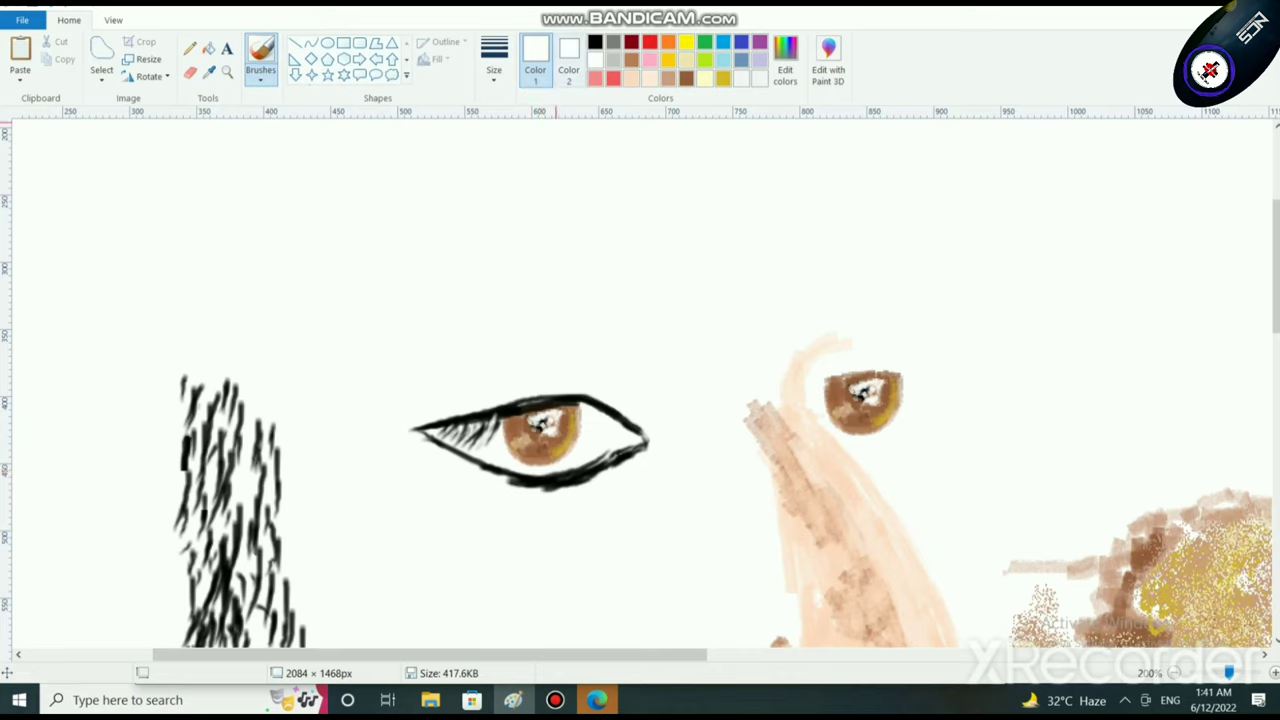
Step: Paint short black lashes along the upper lid down to the nose-side corner, and a curved black eyelid crease above them
{"action": "left_click", "coordinate": [595, 41]}
{"action": "mouse_move", "coordinate": [652, 390]}
{"action": "left_mouse_down"}
{"action": "mouse_move", "coordinate": [628, 416]}
{"action": "mouse_move", "coordinate": [631, 395]}
{"action": "mouse_move", "coordinate": [616, 409]}
{"action": "mouse_move", "coordinate": [627, 379]}
{"action": "mouse_move", "coordinate": [584, 371]}
{"action": "mouse_move", "coordinate": [513, 387]}
{"action": "left_mouse_up"}
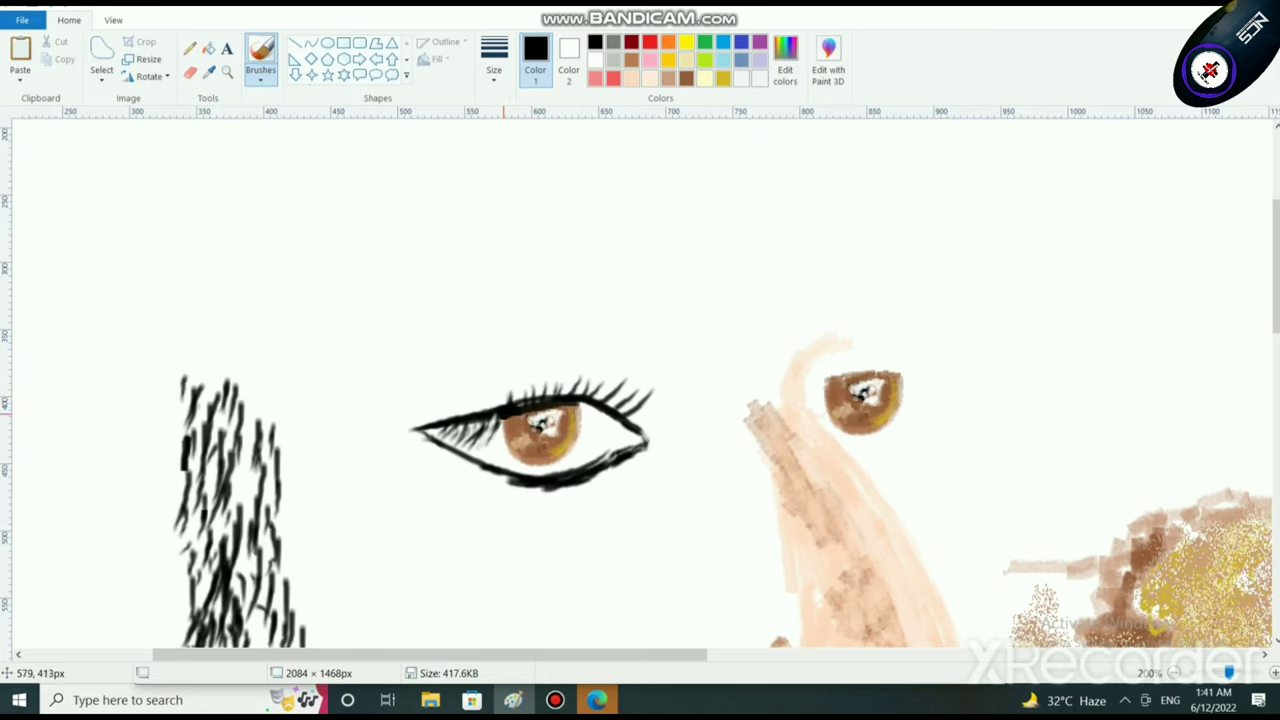
{"action": "mouse_move", "coordinate": [643, 417]}
{"action": "left_mouse_down"}
{"action": "mouse_move", "coordinate": [655, 400]}
{"action": "mouse_move", "coordinate": [670, 422]}
{"action": "left_mouse_up"}
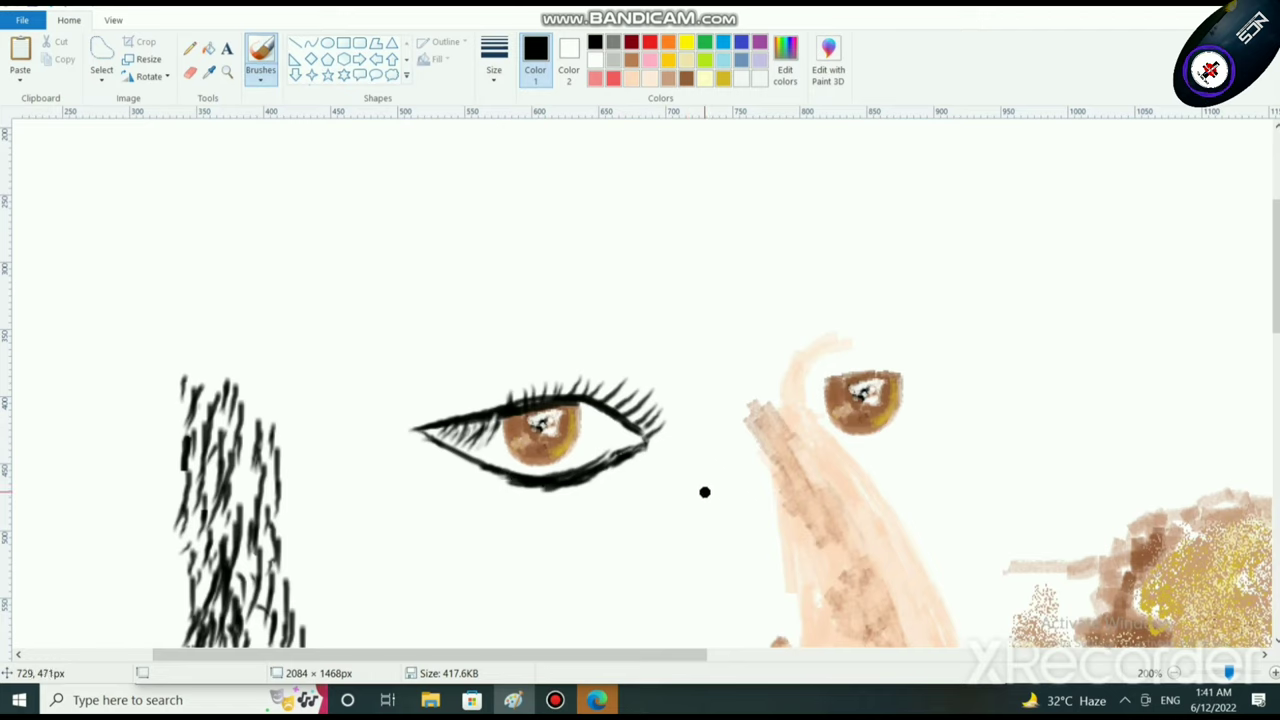
{"action": "mouse_move", "coordinate": [404, 405]}
{"action": "left_mouse_down"}
{"action": "mouse_move", "coordinate": [557, 355]}
{"action": "mouse_move", "coordinate": [608, 357]}
{"action": "mouse_move", "coordinate": [641, 378]}
{"action": "left_mouse_up"}
{"action": "mouse_move", "coordinate": [576, 353]}
{"action": "left_mouse_down"}
{"action": "mouse_move", "coordinate": [607, 348]}
{"action": "mouse_move", "coordinate": [646, 377]}
{"action": "mouse_move", "coordinate": [608, 352]}
{"action": "mouse_move", "coordinate": [559, 354]}
{"action": "mouse_move", "coordinate": [533, 373]}
{"action": "left_mouse_up"}
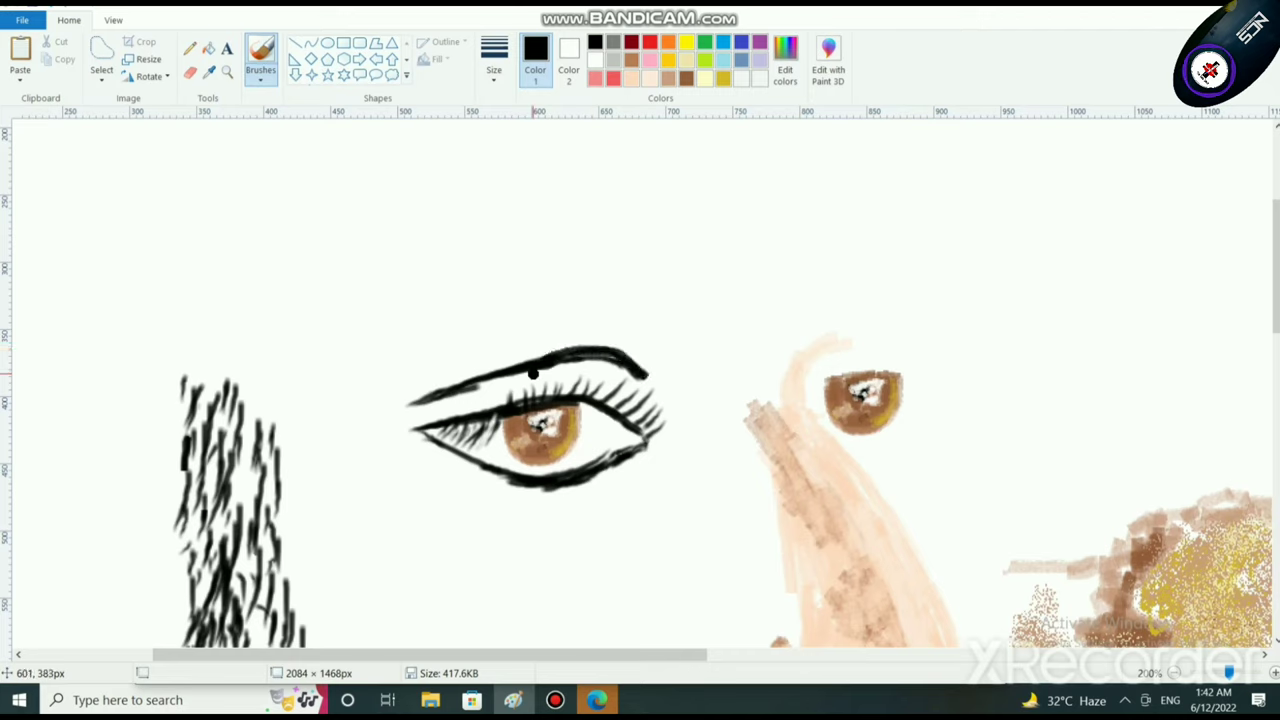
Step: Select the outlined eye with its lashes and crease, make it slightly smaller and shift it a little lower on the face
{"action": "scroll", "coordinate": [533, 373], "scroll_direction": "down", "scroll_amount": 1}
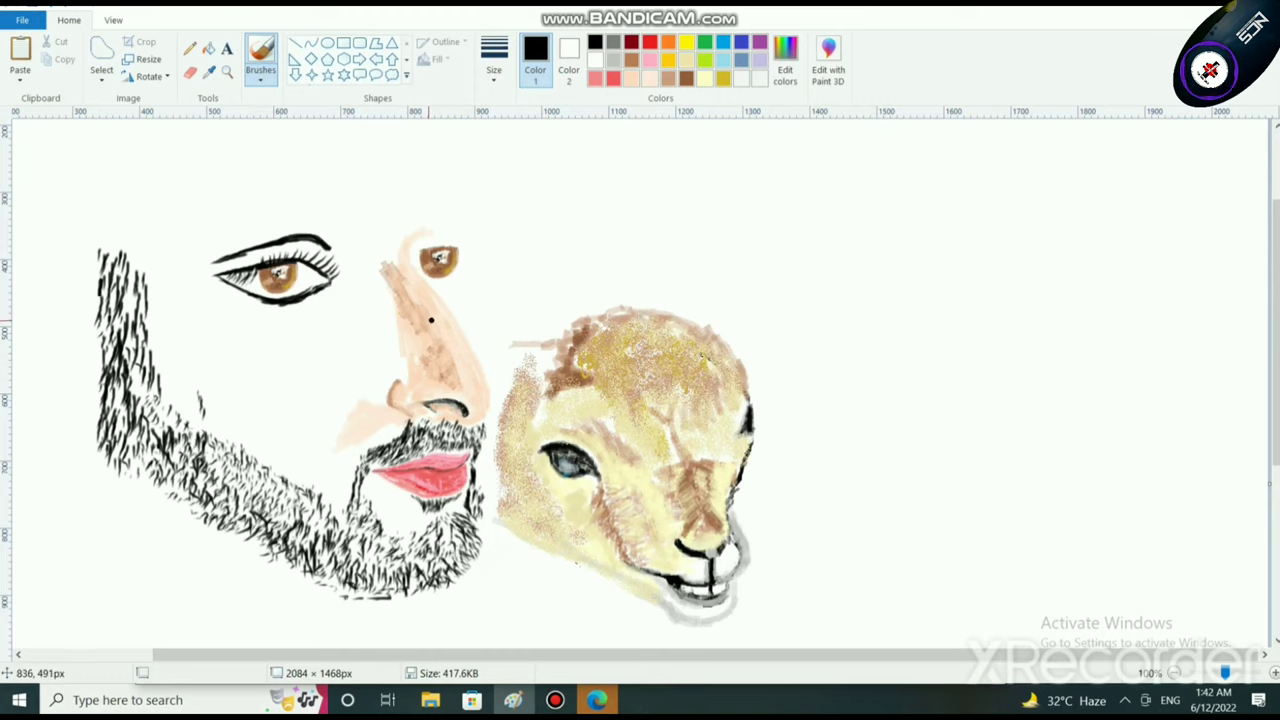
{"action": "left_click", "coordinate": [101, 78]}
{"action": "left_click", "coordinate": [140, 117]}
{"action": "mouse_move", "coordinate": [199, 224]}
{"action": "left_mouse_down"}
{"action": "mouse_move", "coordinate": [362, 308]}
{"action": "mouse_move", "coordinate": [303, 280]}
{"action": "mouse_move", "coordinate": [301, 321]}
{"action": "mouse_move", "coordinate": [314, 305]}
{"action": "left_mouse_up"}
{"action": "key", "text": "Escape"}
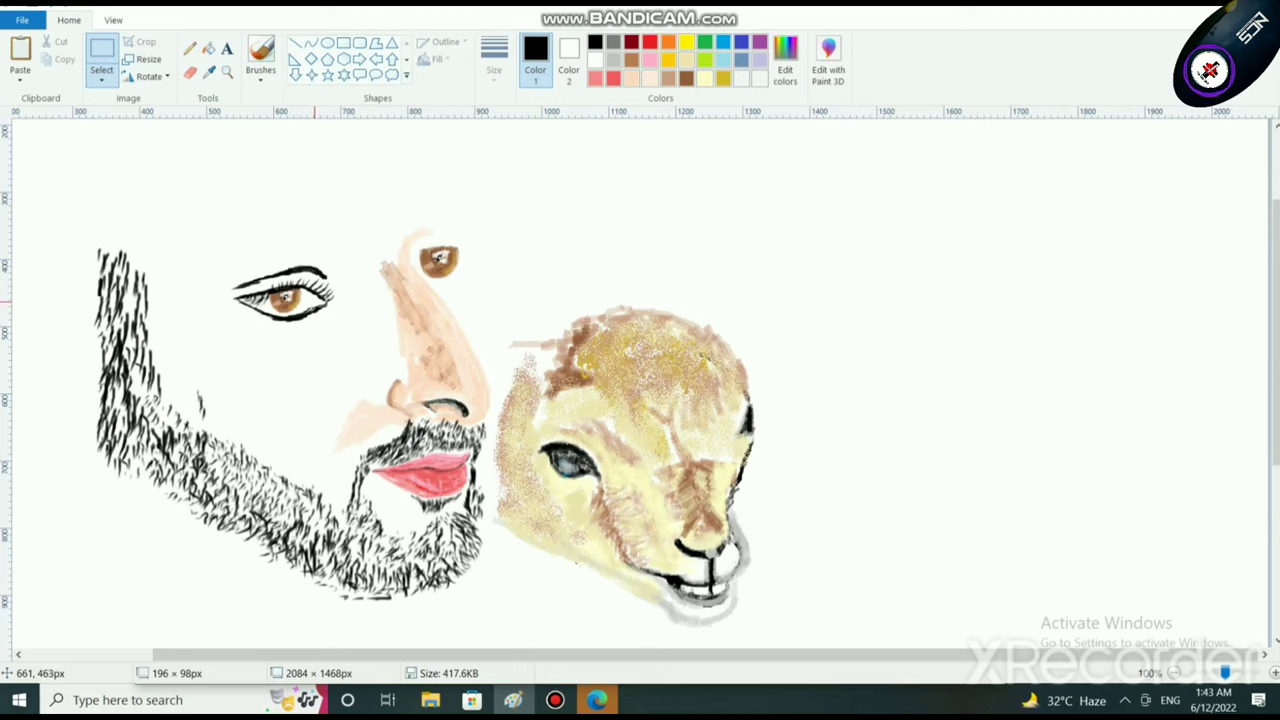
{"action": "left_click_drag", "start_coordinate": [222, 258], "coordinate": [350, 322]}
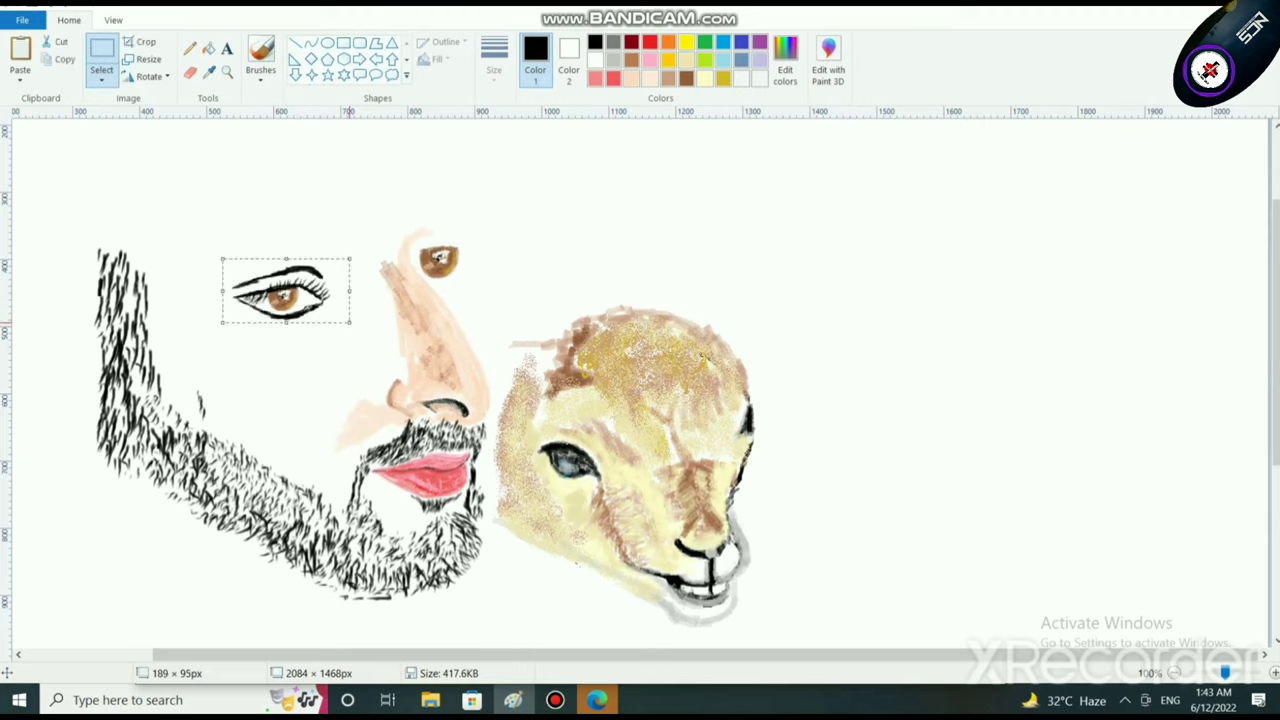
{"action": "left_click", "coordinate": [556, 244]}
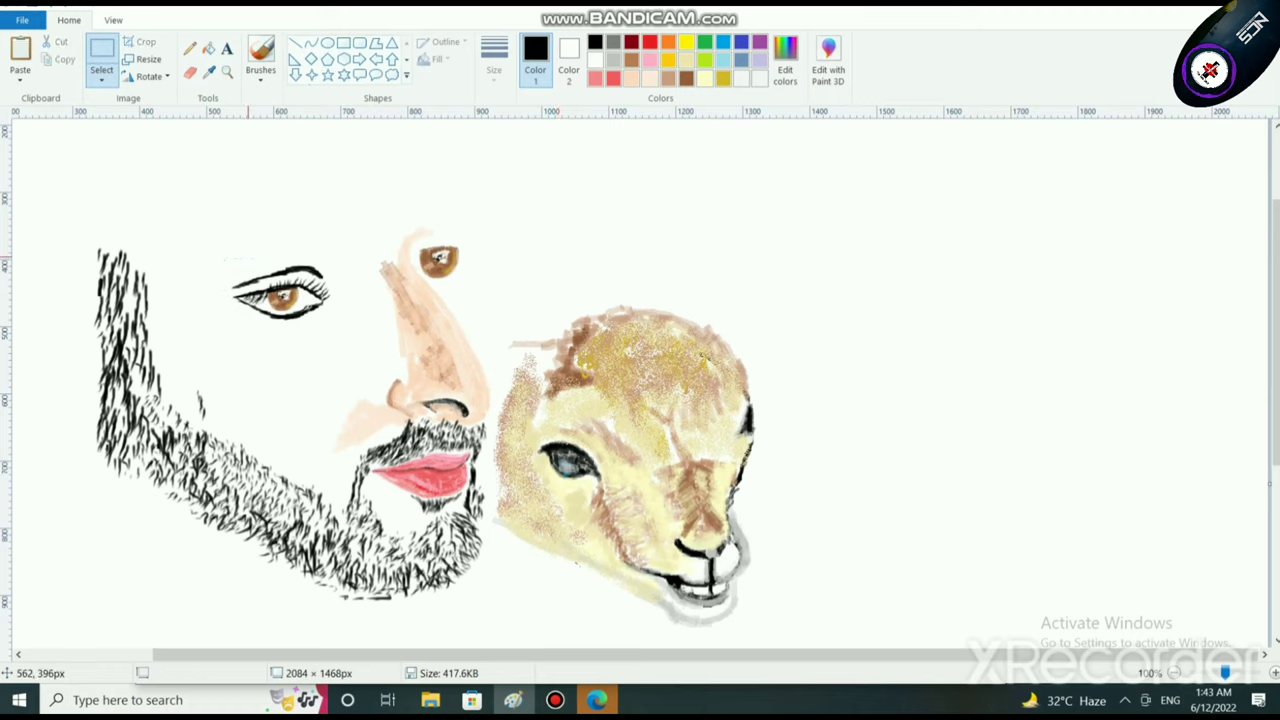
Step: Paint a black eyebrow of slanted hairs above the outlined eye, extending its tail toward the sideburn with longer strokes
{"action": "left_click", "coordinate": [260, 75]}
{"action": "left_click", "coordinate": [261, 138]}
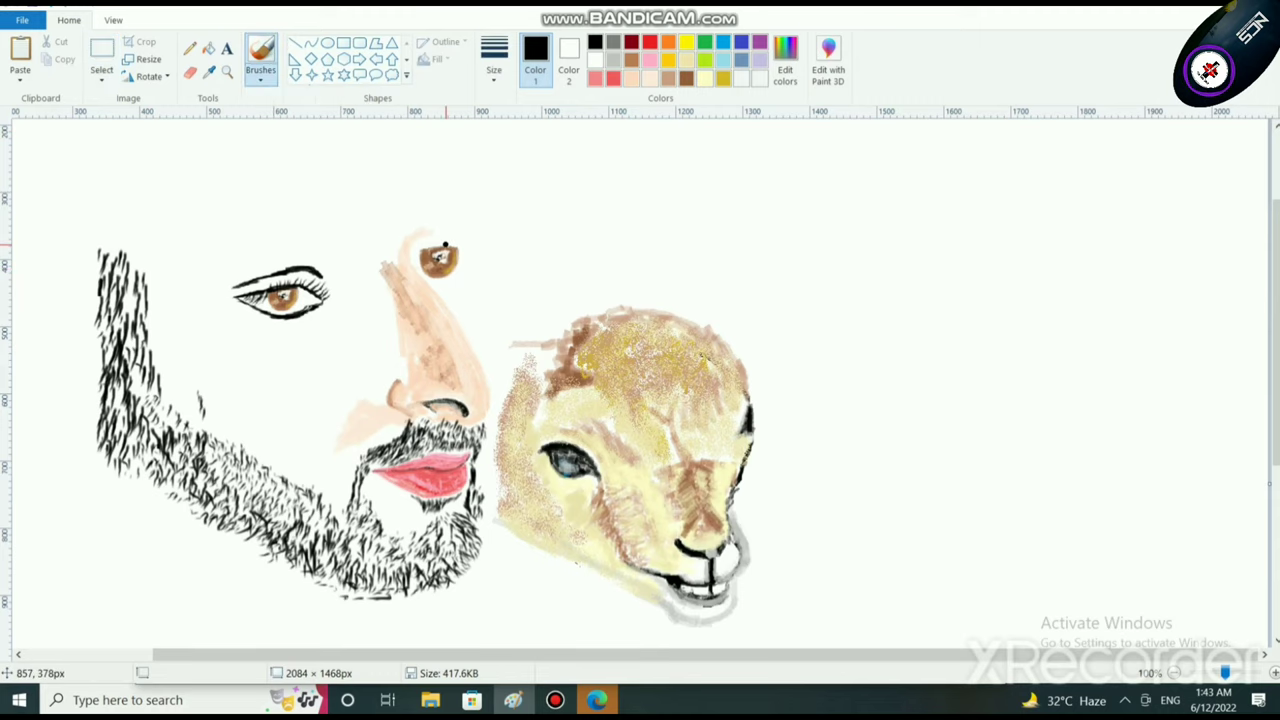
{"action": "scroll", "coordinate": [413, 243], "scroll_direction": "up", "scroll_amount": 3}
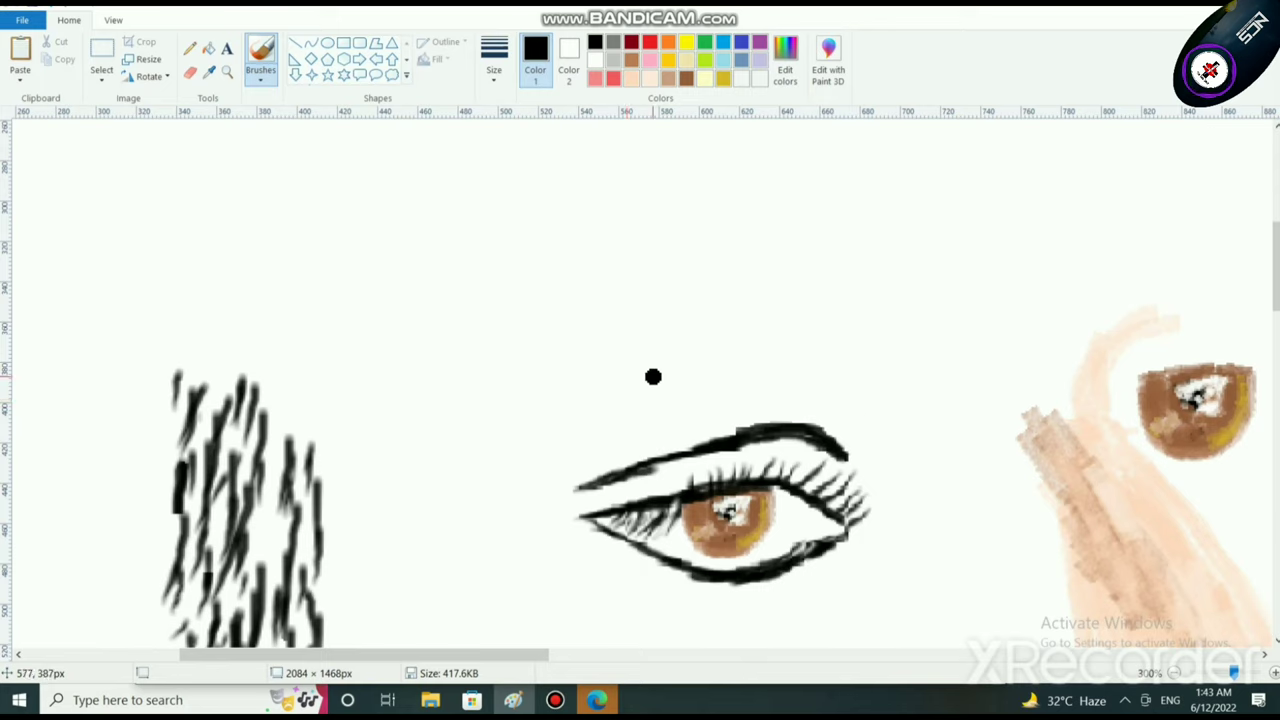
{"action": "mouse_move", "coordinate": [640, 408]}
{"action": "left_mouse_down"}
{"action": "mouse_move", "coordinate": [753, 363]}
{"action": "mouse_move", "coordinate": [727, 381]}
{"action": "mouse_move", "coordinate": [748, 372]}
{"action": "mouse_move", "coordinate": [743, 388]}
{"action": "mouse_move", "coordinate": [786, 363]}
{"action": "mouse_move", "coordinate": [811, 381]}
{"action": "mouse_move", "coordinate": [864, 363]}
{"action": "mouse_move", "coordinate": [858, 383]}
{"action": "mouse_move", "coordinate": [914, 370]}
{"action": "mouse_move", "coordinate": [932, 385]}
{"action": "mouse_move", "coordinate": [920, 411]}
{"action": "mouse_move", "coordinate": [922, 375]}
{"action": "mouse_move", "coordinate": [892, 377]}
{"action": "mouse_move", "coordinate": [892, 360]}
{"action": "mouse_move", "coordinate": [691, 369]}
{"action": "mouse_move", "coordinate": [759, 363]}
{"action": "mouse_move", "coordinate": [595, 425]}
{"action": "mouse_move", "coordinate": [669, 379]}
{"action": "mouse_move", "coordinate": [645, 390]}
{"action": "mouse_move", "coordinate": [774, 355]}
{"action": "mouse_move", "coordinate": [711, 401]}
{"action": "mouse_move", "coordinate": [757, 382]}
{"action": "mouse_move", "coordinate": [808, 393]}
{"action": "mouse_move", "coordinate": [896, 368]}
{"action": "mouse_move", "coordinate": [866, 366]}
{"action": "mouse_move", "coordinate": [894, 349]}
{"action": "mouse_move", "coordinate": [926, 349]}
{"action": "mouse_move", "coordinate": [917, 367]}
{"action": "mouse_move", "coordinate": [941, 366]}
{"action": "mouse_move", "coordinate": [920, 377]}
{"action": "mouse_move", "coordinate": [945, 399]}
{"action": "mouse_move", "coordinate": [930, 372]}
{"action": "left_mouse_up"}
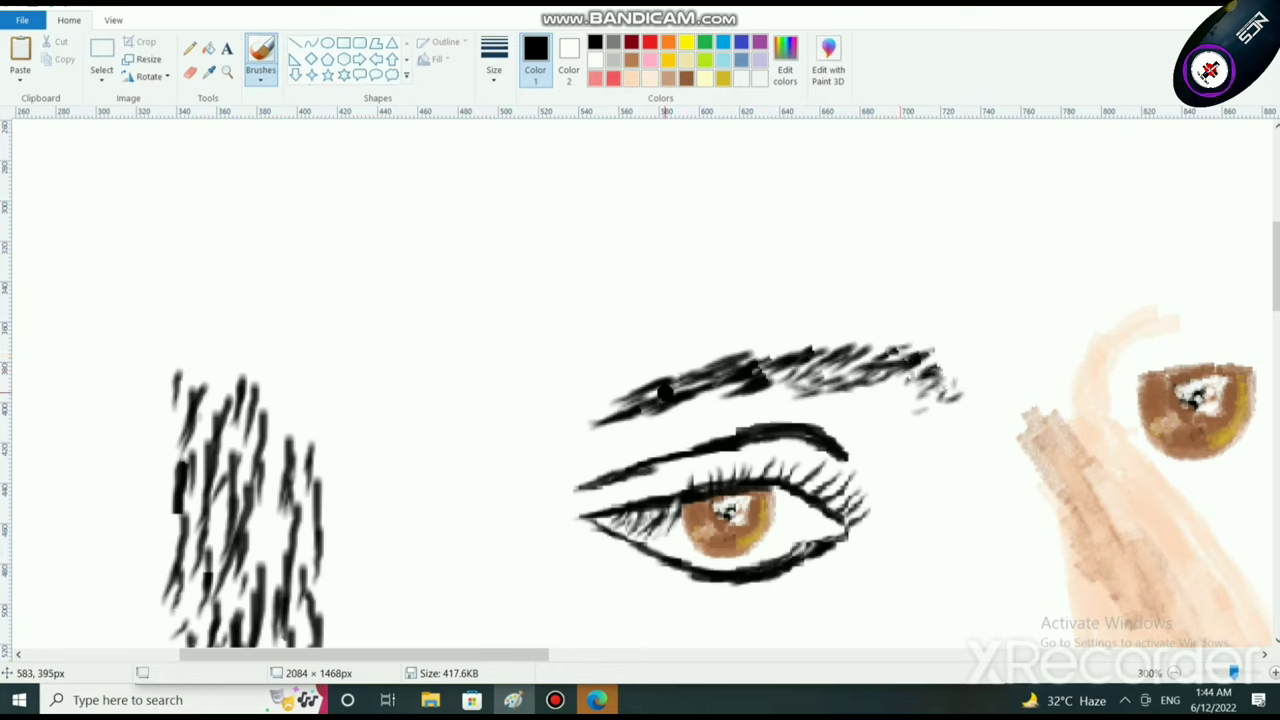
{"action": "mouse_move", "coordinate": [540, 425]}
{"action": "left_mouse_down"}
{"action": "mouse_move", "coordinate": [568, 397]}
{"action": "mouse_move", "coordinate": [650, 360]}
{"action": "mouse_move", "coordinate": [617, 378]}
{"action": "mouse_move", "coordinate": [641, 372]}
{"action": "mouse_move", "coordinate": [647, 358]}
{"action": "mouse_move", "coordinate": [627, 360]}
{"action": "mouse_move", "coordinate": [684, 336]}
{"action": "left_mouse_up"}
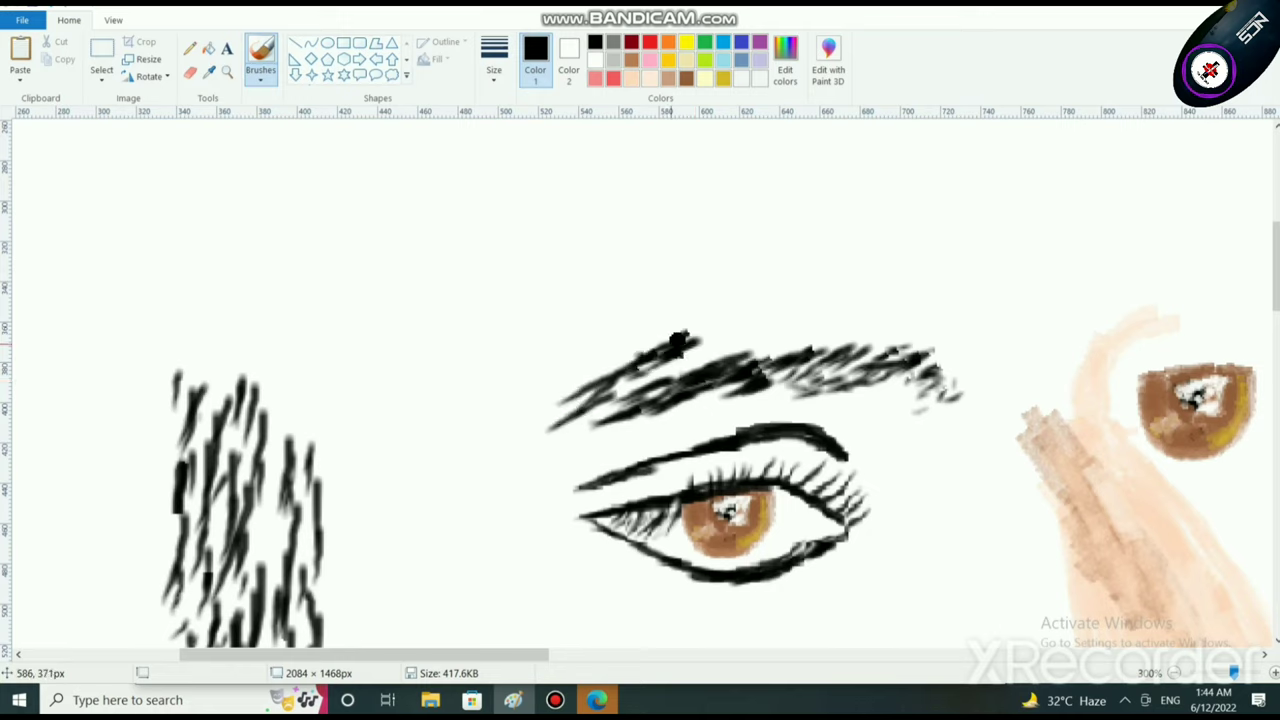
{"action": "left_click_drag", "start_coordinate": [530, 420], "coordinate": [582, 398]}
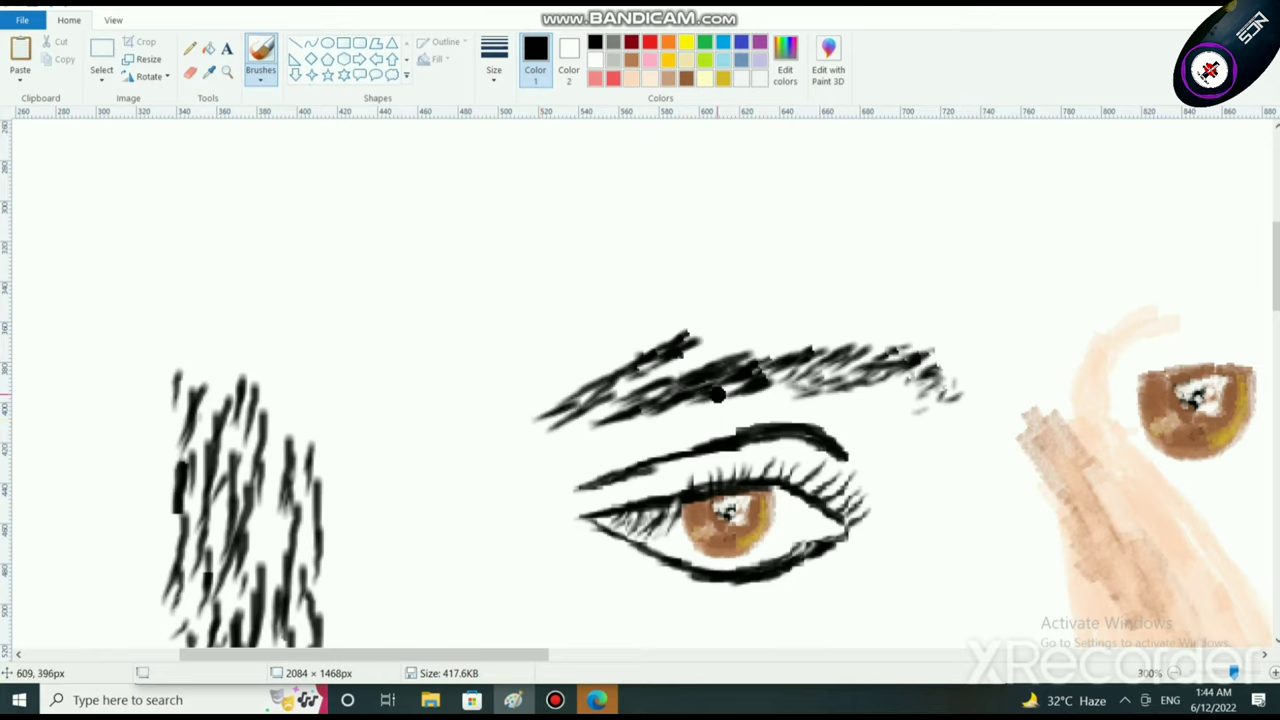
Step: Thicken the eyebrow with more black hairs at its nose-side end and along the upper edge toward the tail
{"action": "mouse_move", "coordinate": [938, 405]}
{"action": "left_mouse_down"}
{"action": "mouse_move", "coordinate": [961, 393]}
{"action": "mouse_move", "coordinate": [920, 373]}
{"action": "left_mouse_up"}
{"action": "left_click_drag", "start_coordinate": [815, 371], "coordinate": [901, 350]}
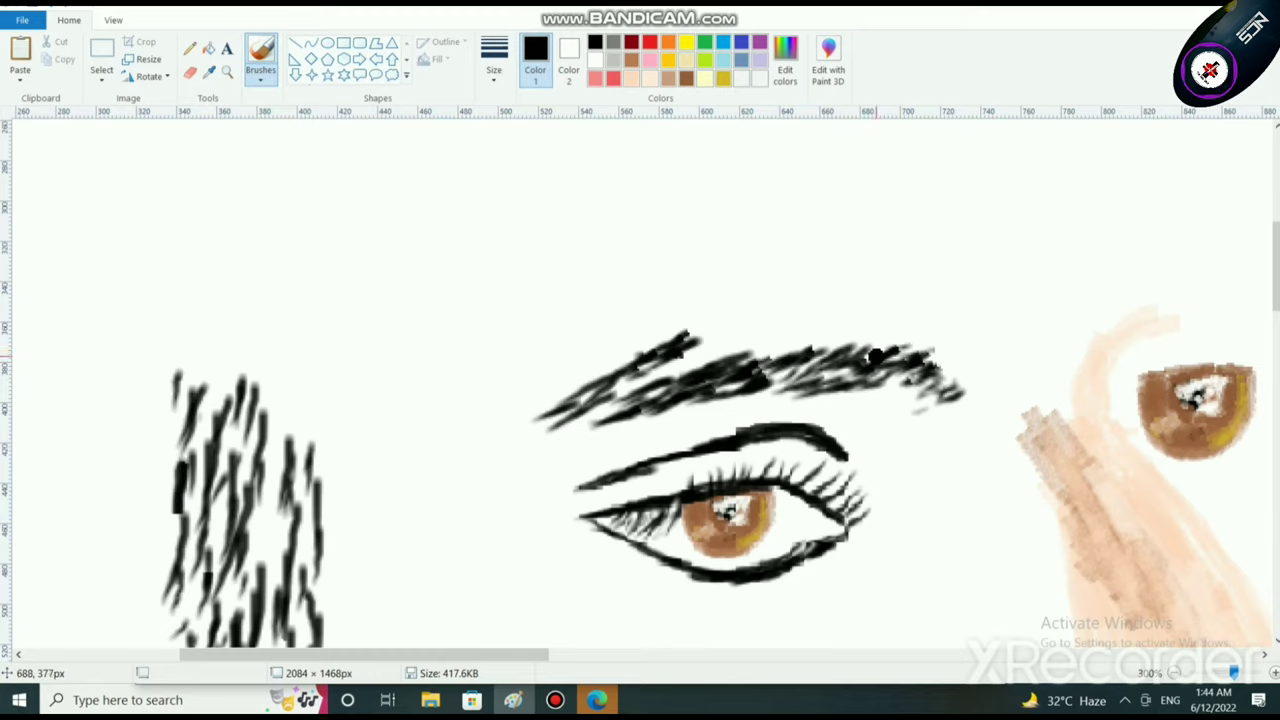
{"action": "left_click_drag", "start_coordinate": [771, 360], "coordinate": [814, 338]}
{"action": "mouse_move", "coordinate": [762, 350]}
{"action": "left_mouse_down"}
{"action": "mouse_move", "coordinate": [782, 338]}
{"action": "mouse_move", "coordinate": [760, 342]}
{"action": "left_mouse_up"}
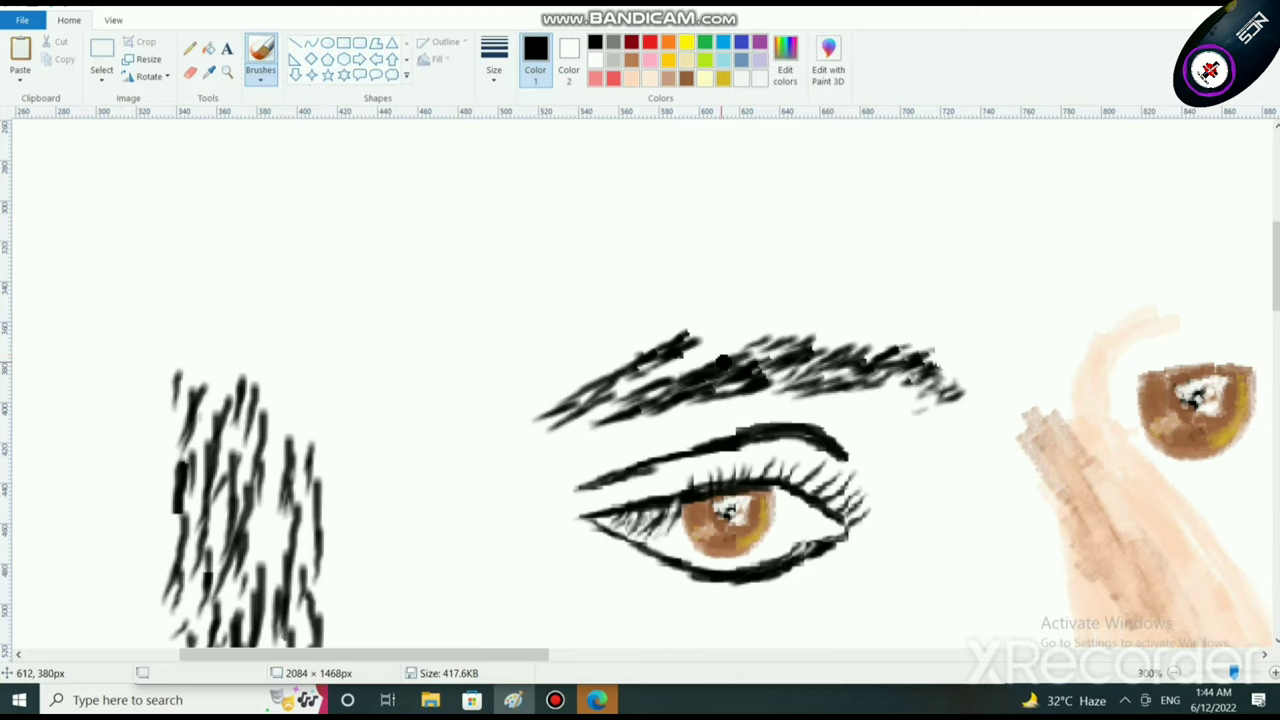
{"action": "mouse_move", "coordinate": [685, 370]}
{"action": "left_mouse_down"}
{"action": "mouse_move", "coordinate": [730, 366]}
{"action": "mouse_move", "coordinate": [742, 348]}
{"action": "left_mouse_up"}
{"action": "left_click_drag", "start_coordinate": [668, 371], "coordinate": [743, 338]}
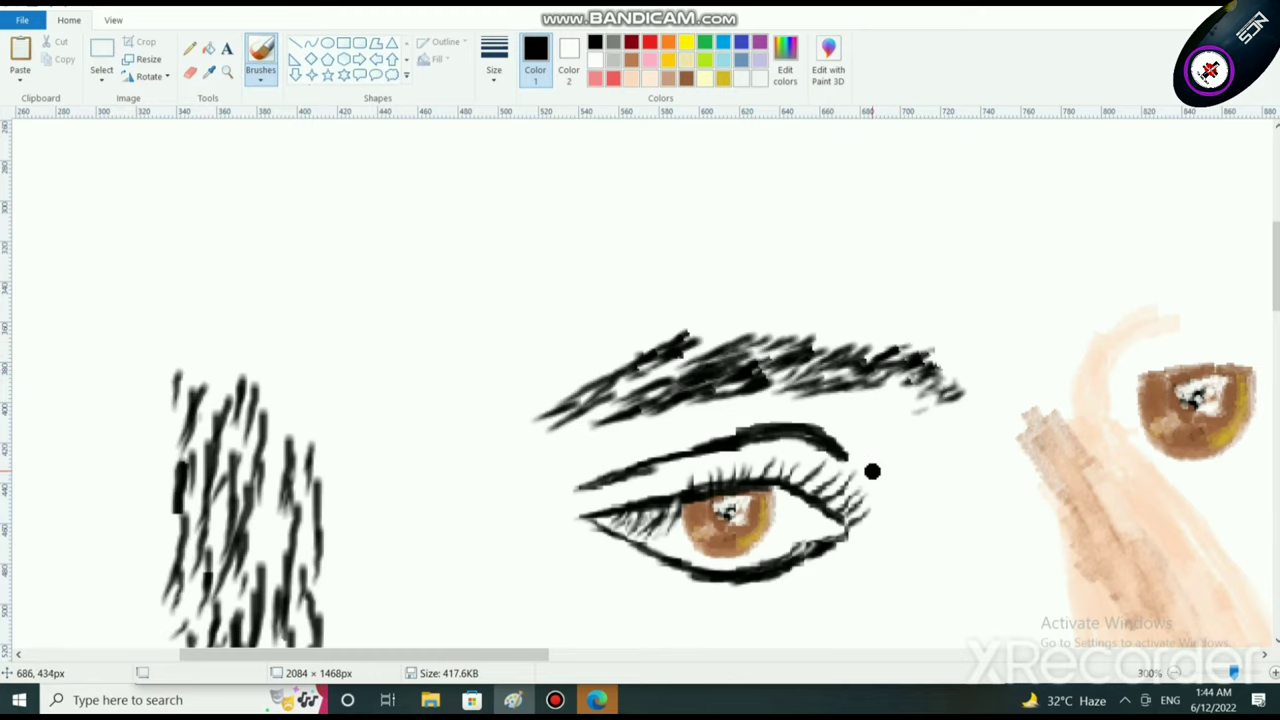
{"action": "scroll", "coordinate": [854, 477], "scroll_direction": "down", "scroll_amount": 3}
{"action": "scroll", "coordinate": [852, 477], "scroll_direction": "down", "scroll_amount": 2}
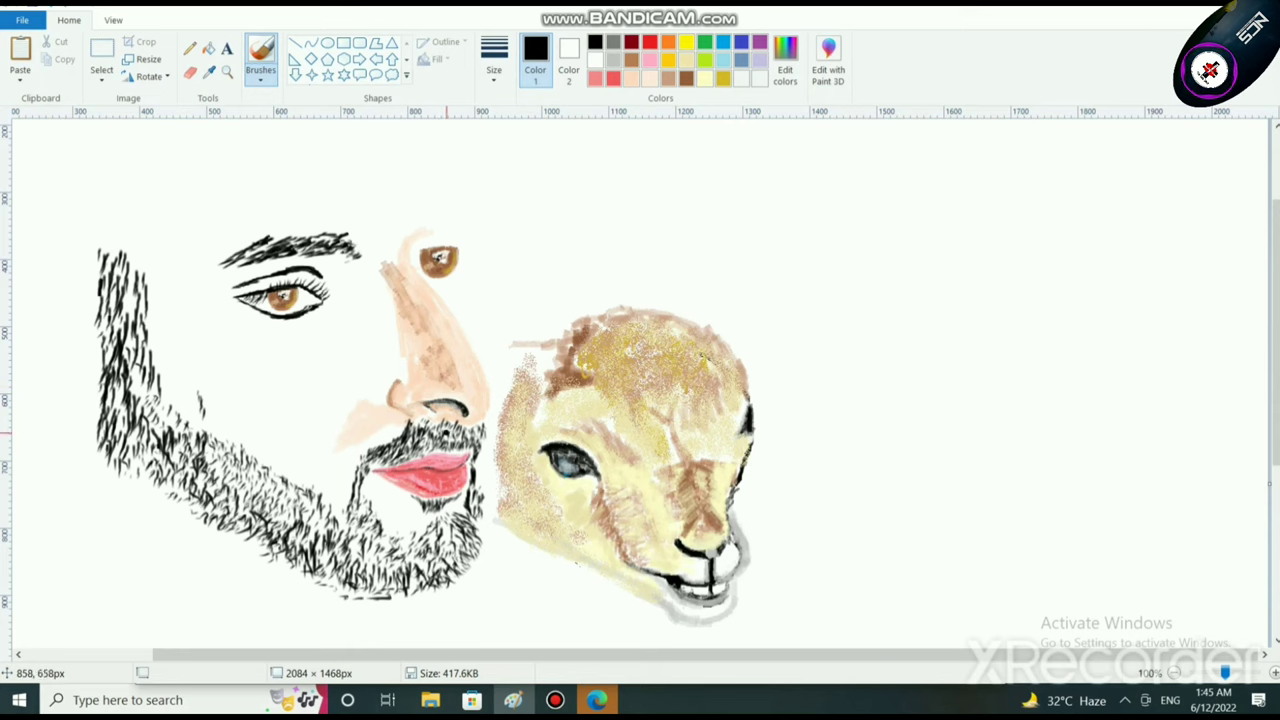
Step: Examine the moustache, the lips and the line between them up close for areas that need touching up
{"action": "scroll", "coordinate": [424, 460], "scroll_direction": "up", "scroll_amount": 1}
{"action": "scroll", "coordinate": [780, 500], "scroll_direction": "down", "scroll_amount": 3}
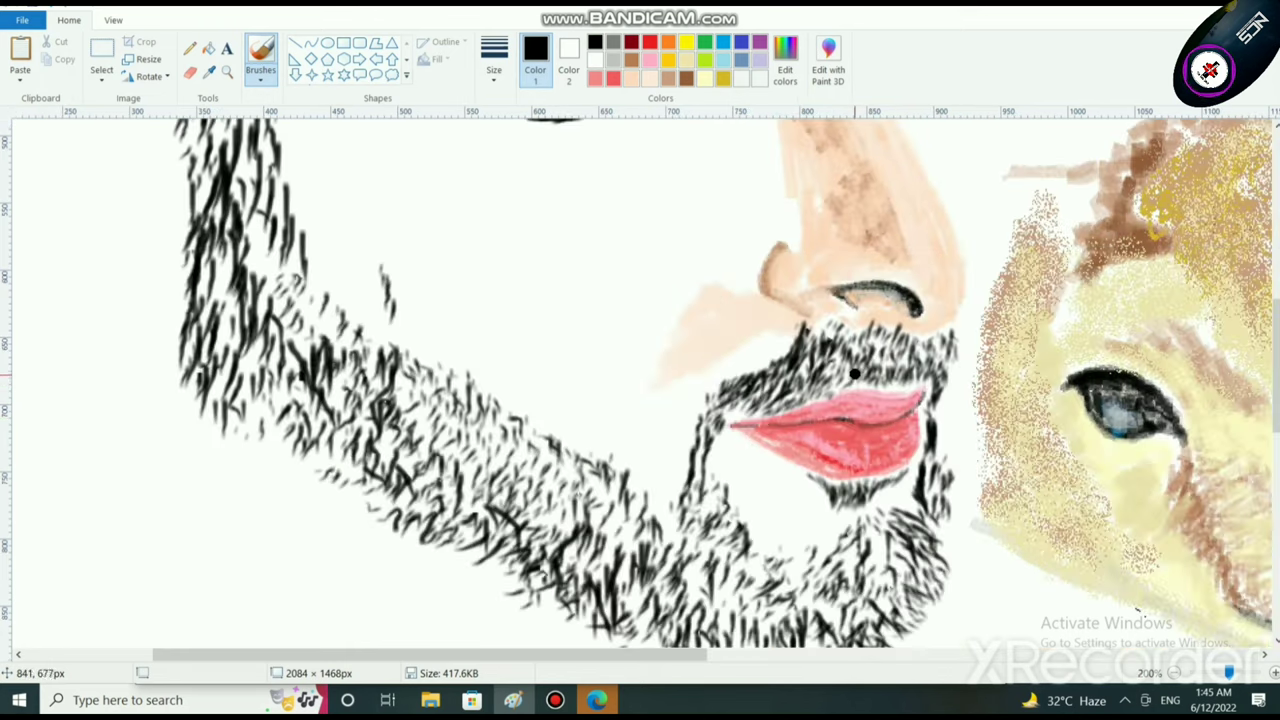
{"action": "scroll", "coordinate": [872, 408], "scroll_direction": "up", "scroll_amount": 1}
{"action": "scroll", "coordinate": [872, 409], "scroll_direction": "down", "scroll_amount": 2}
{"action": "scroll", "coordinate": [872, 409], "scroll_direction": "right", "scroll_amount": 10}
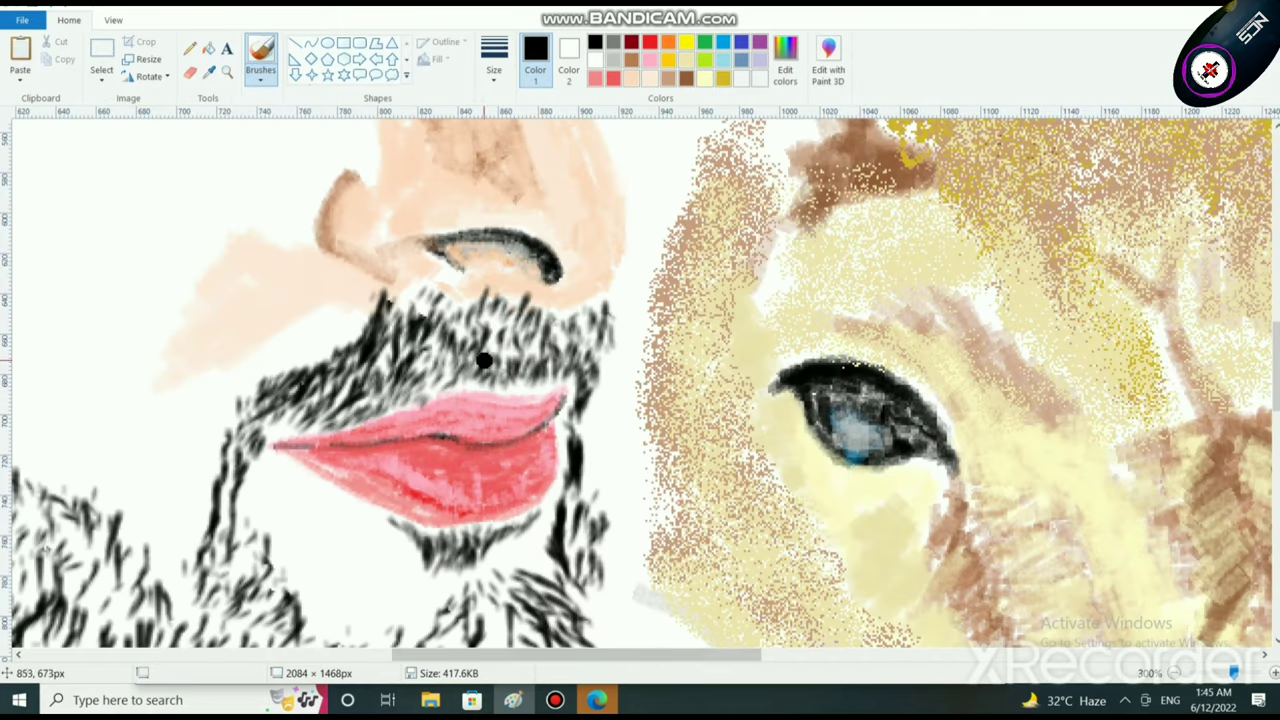
{"action": "scroll", "coordinate": [433, 395], "scroll_direction": "up", "scroll_amount": 1}
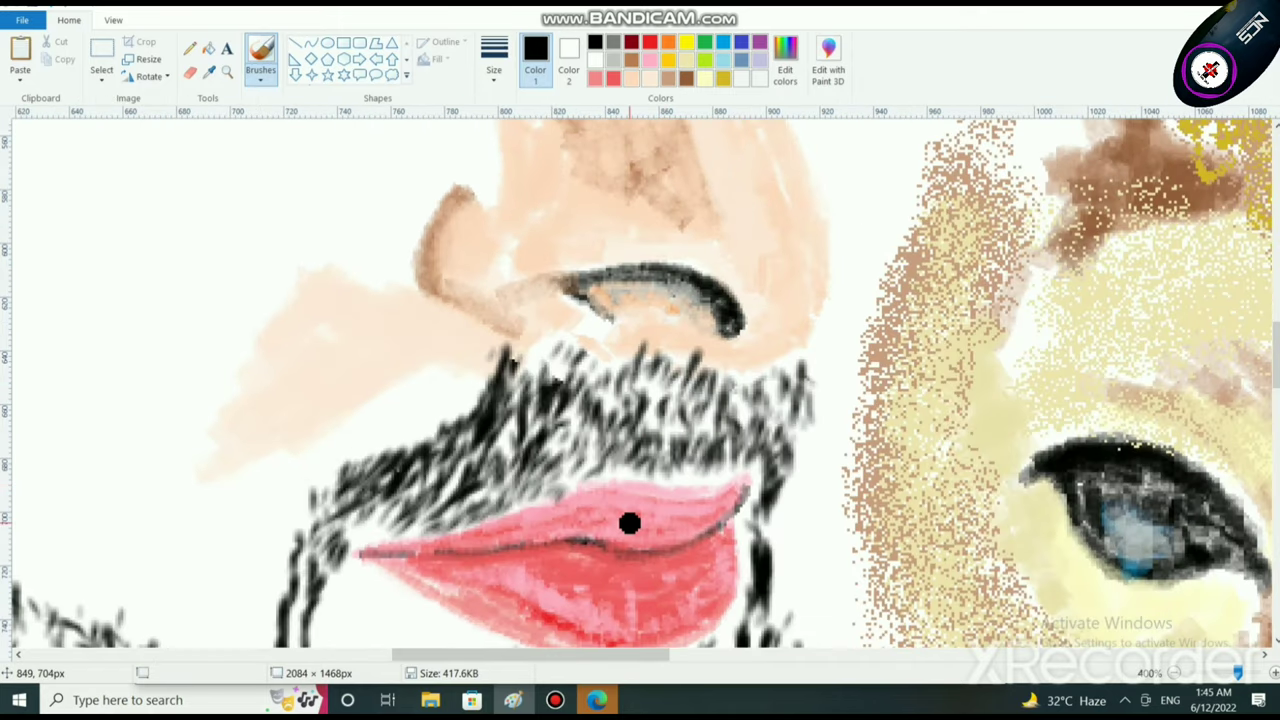
{"action": "left_click", "coordinate": [613, 77]}
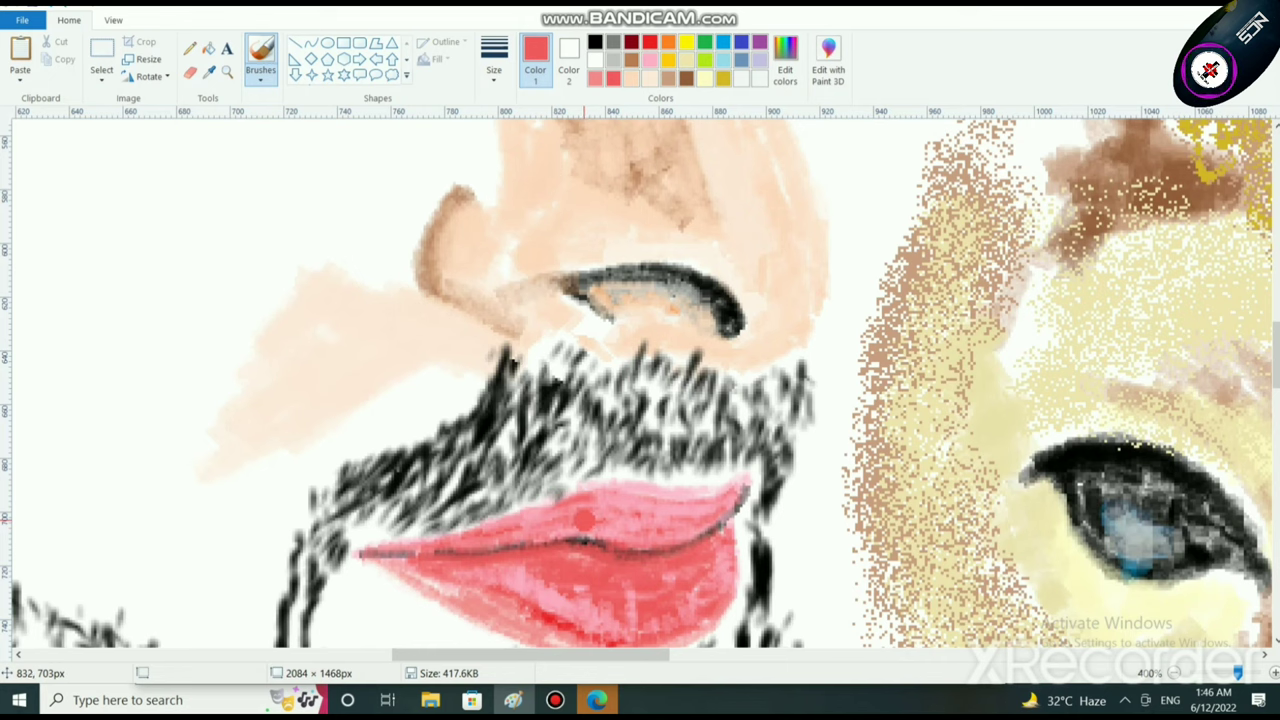
{"action": "scroll", "coordinate": [579, 519], "scroll_direction": "up", "scroll_amount": 2}
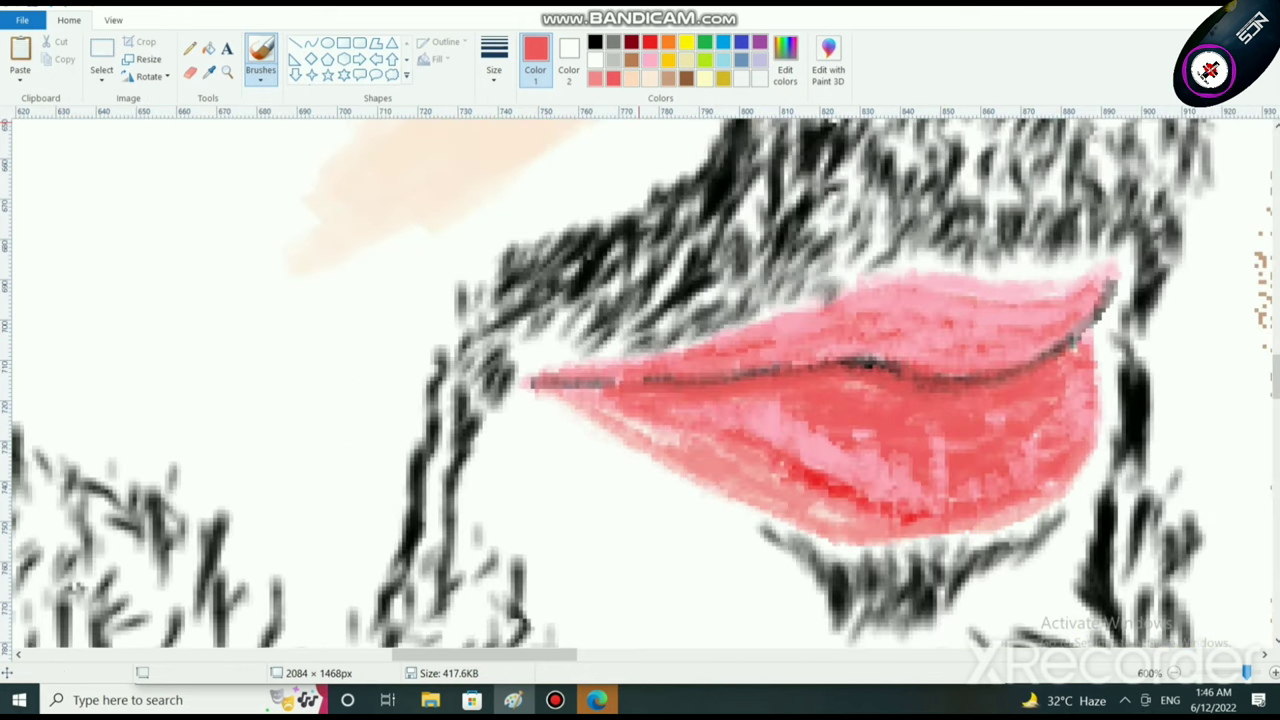
{"action": "left_click", "coordinate": [650, 60]}
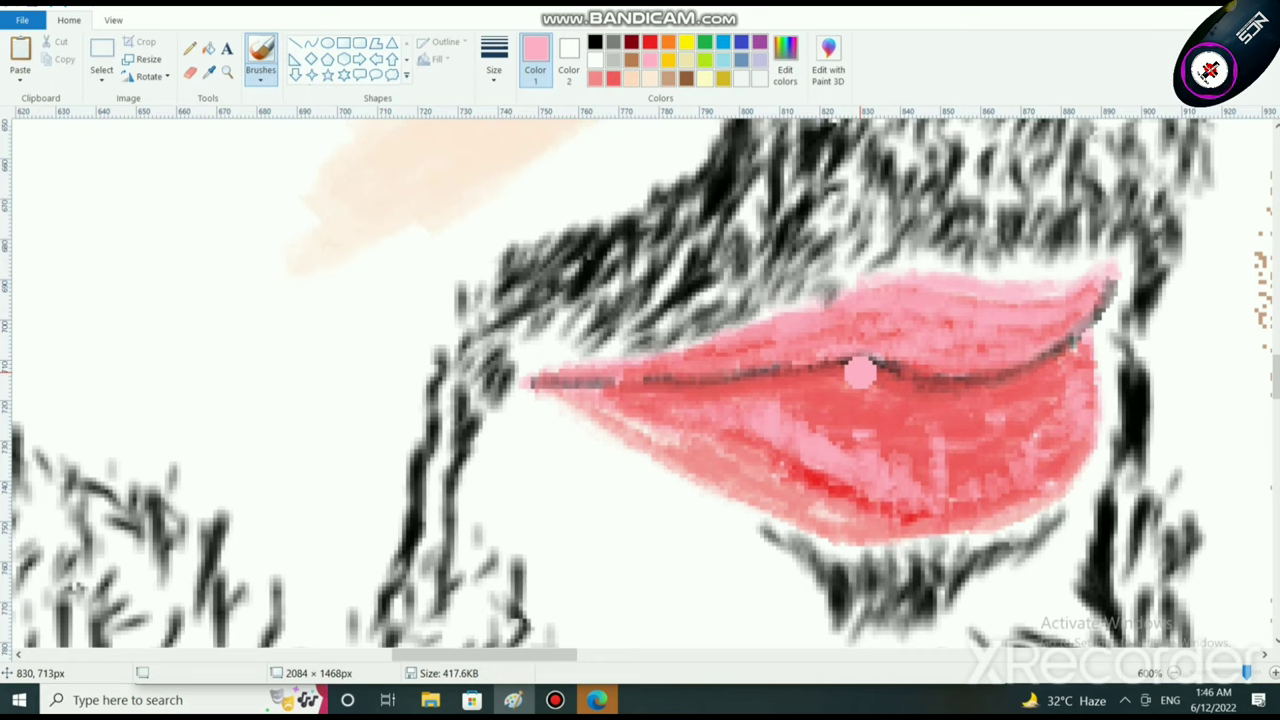
{"action": "scroll", "coordinate": [860, 373], "scroll_direction": "up", "scroll_amount": 3}
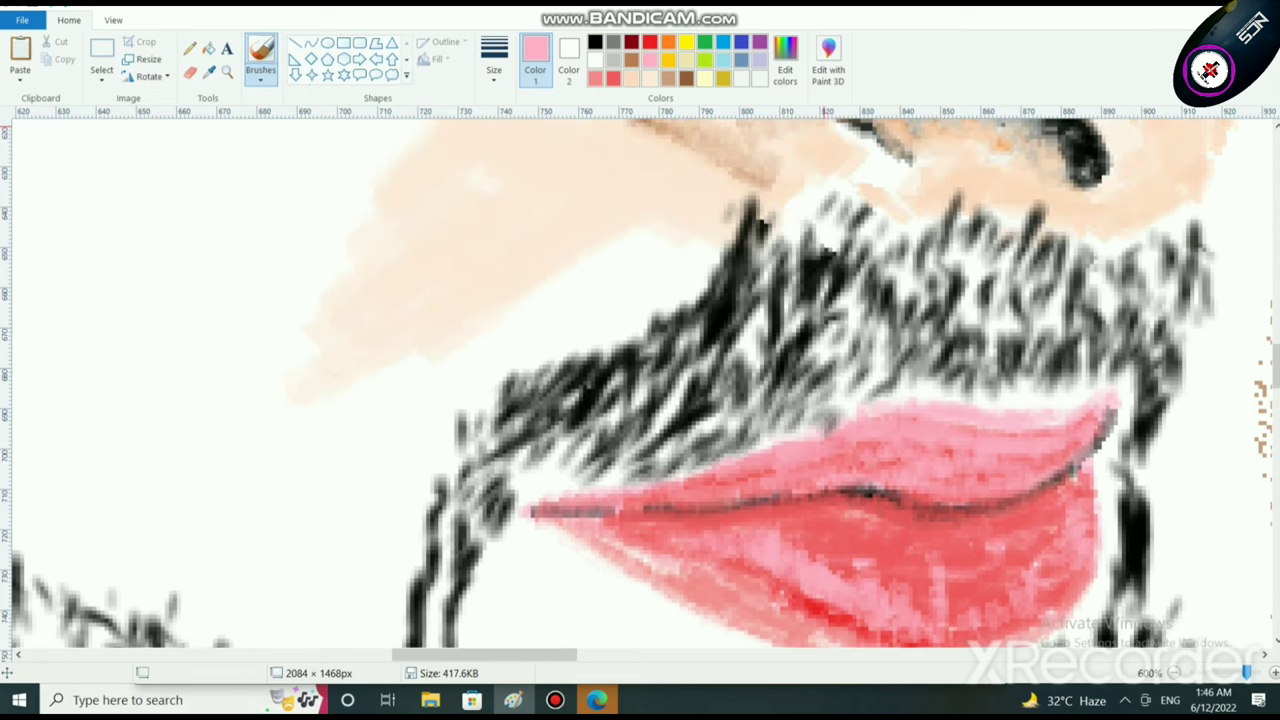
Step: Set the brush colour to black and the stroke width to the thinnest size
{"action": "left_click", "coordinate": [260, 78]}
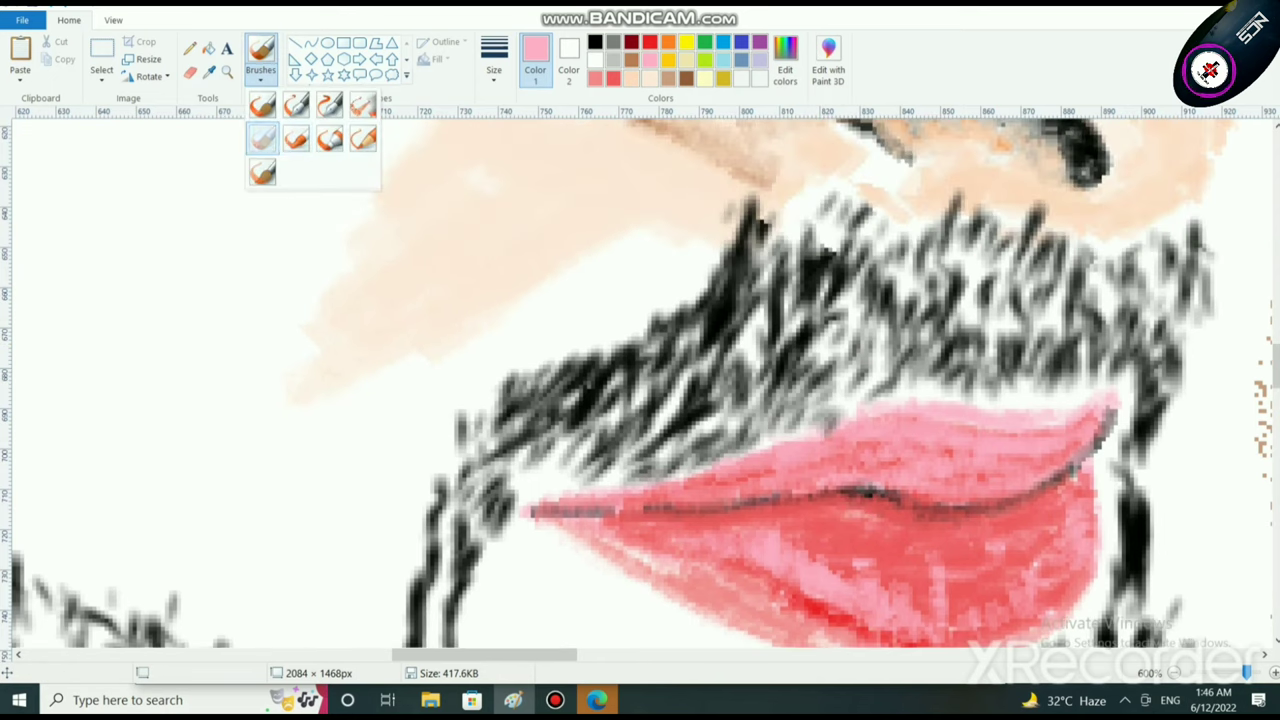
{"action": "left_click", "coordinate": [281, 134]}
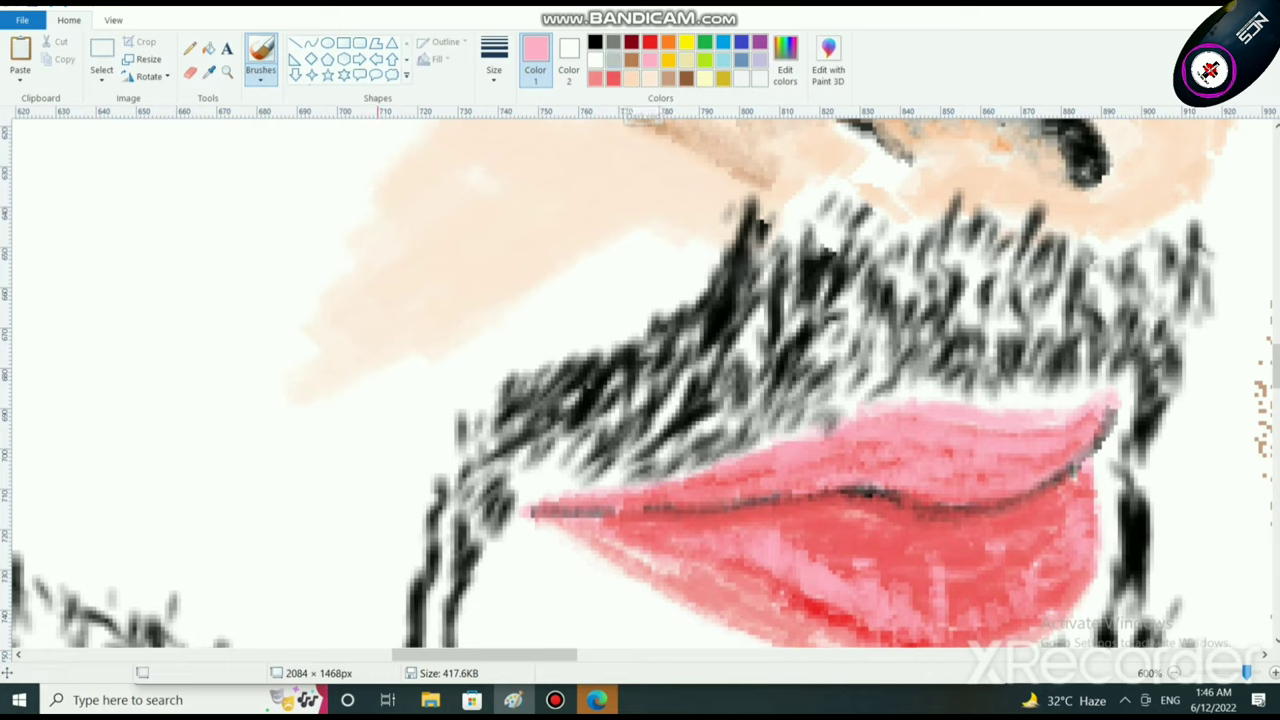
{"action": "left_click", "coordinate": [596, 41]}
{"action": "left_click", "coordinate": [494, 60]}
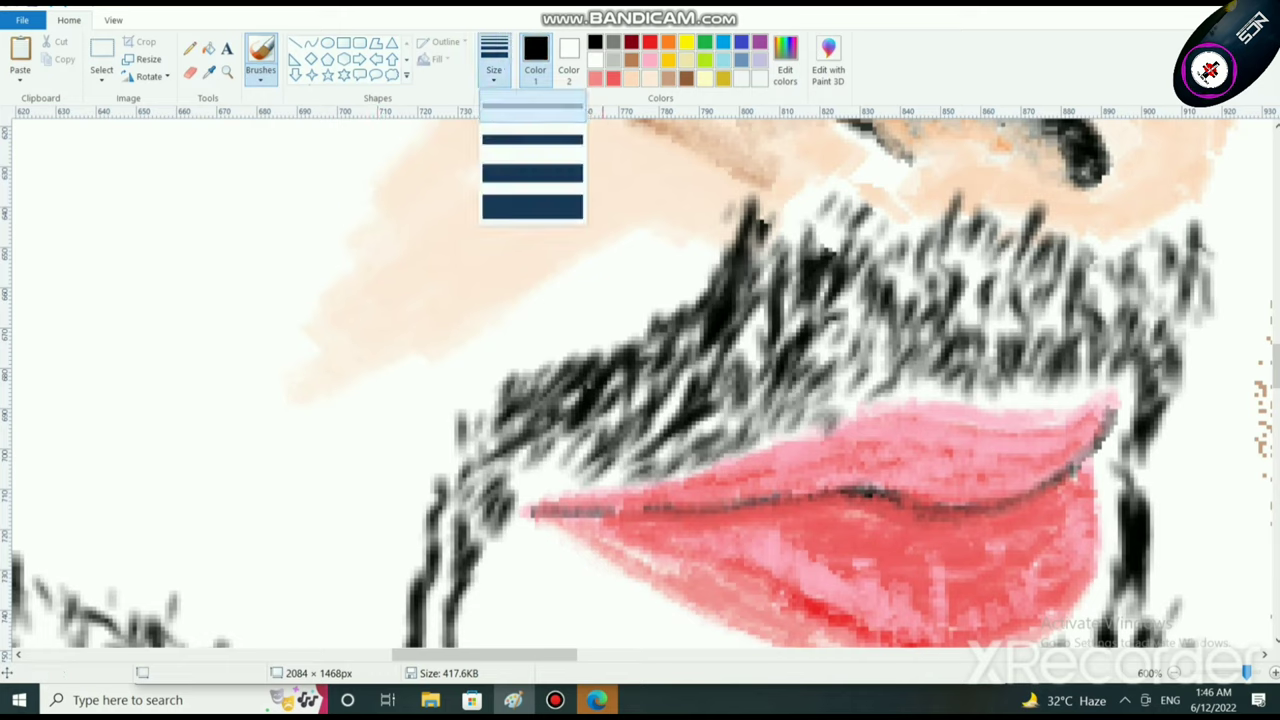
{"action": "left_click", "coordinate": [532, 106]}
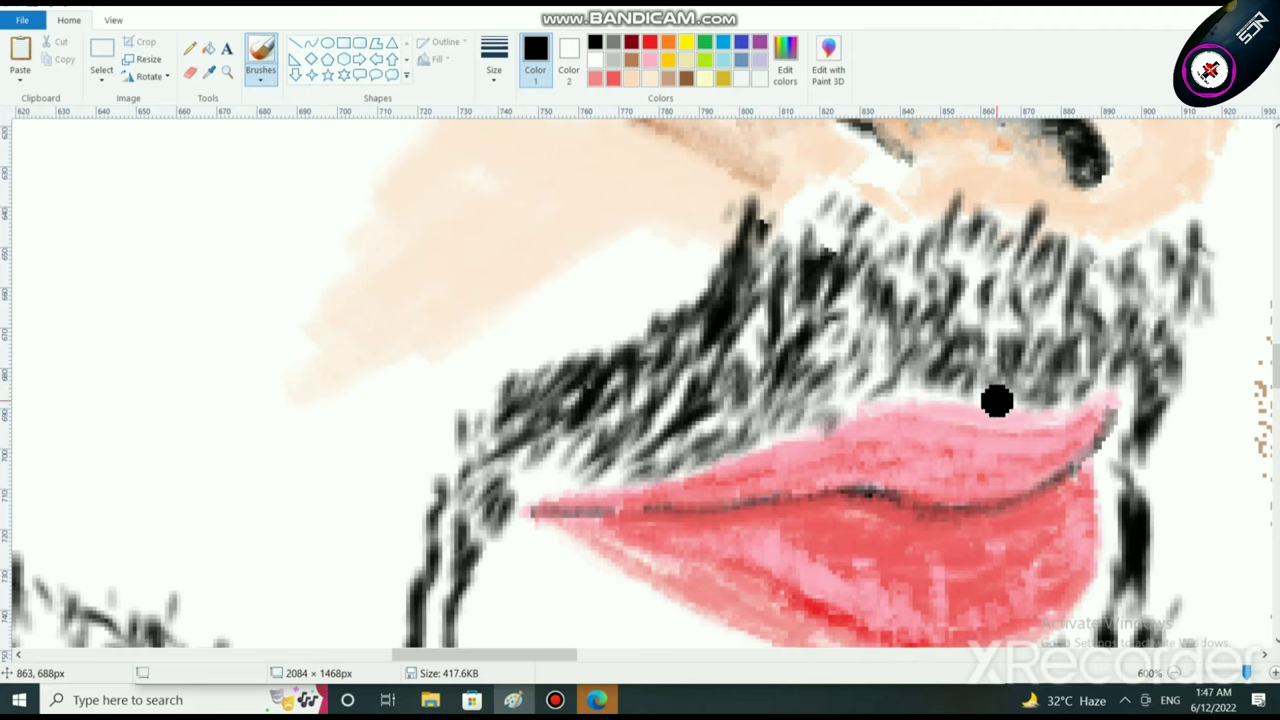
{"action": "scroll", "coordinate": [1174, 417], "scroll_direction": "down", "scroll_amount": 5, "text": "ctrl"}
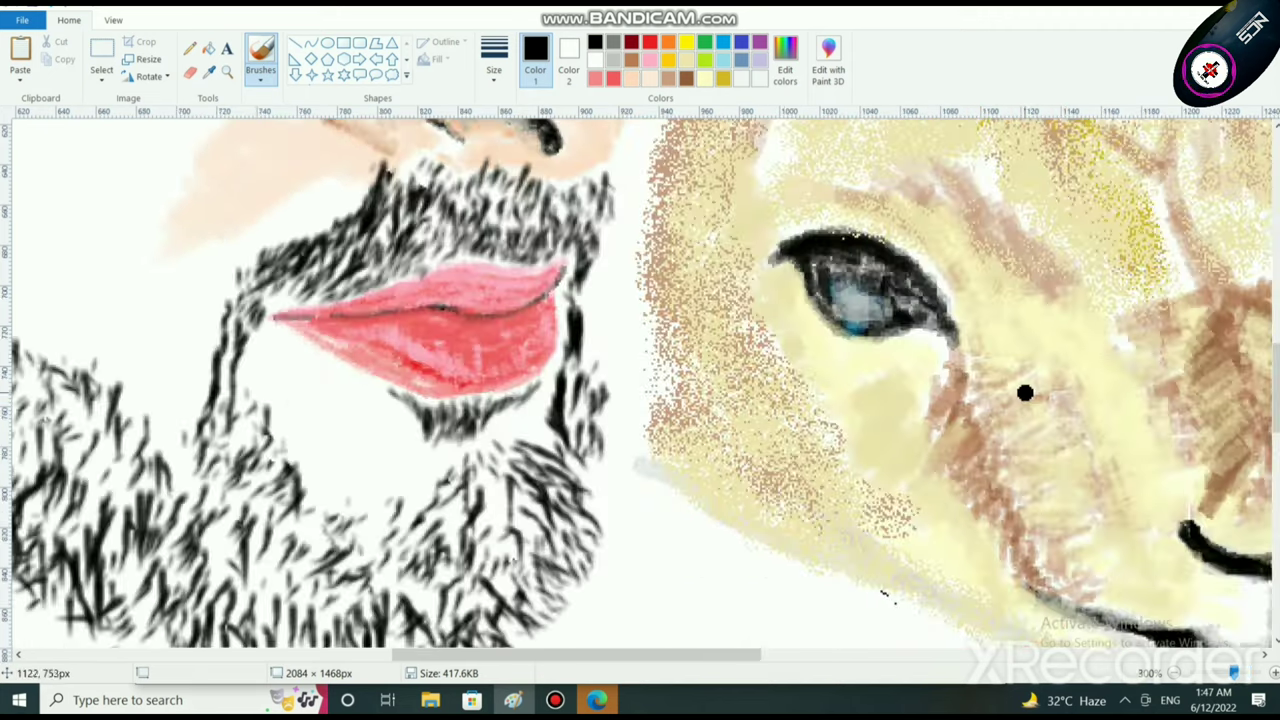
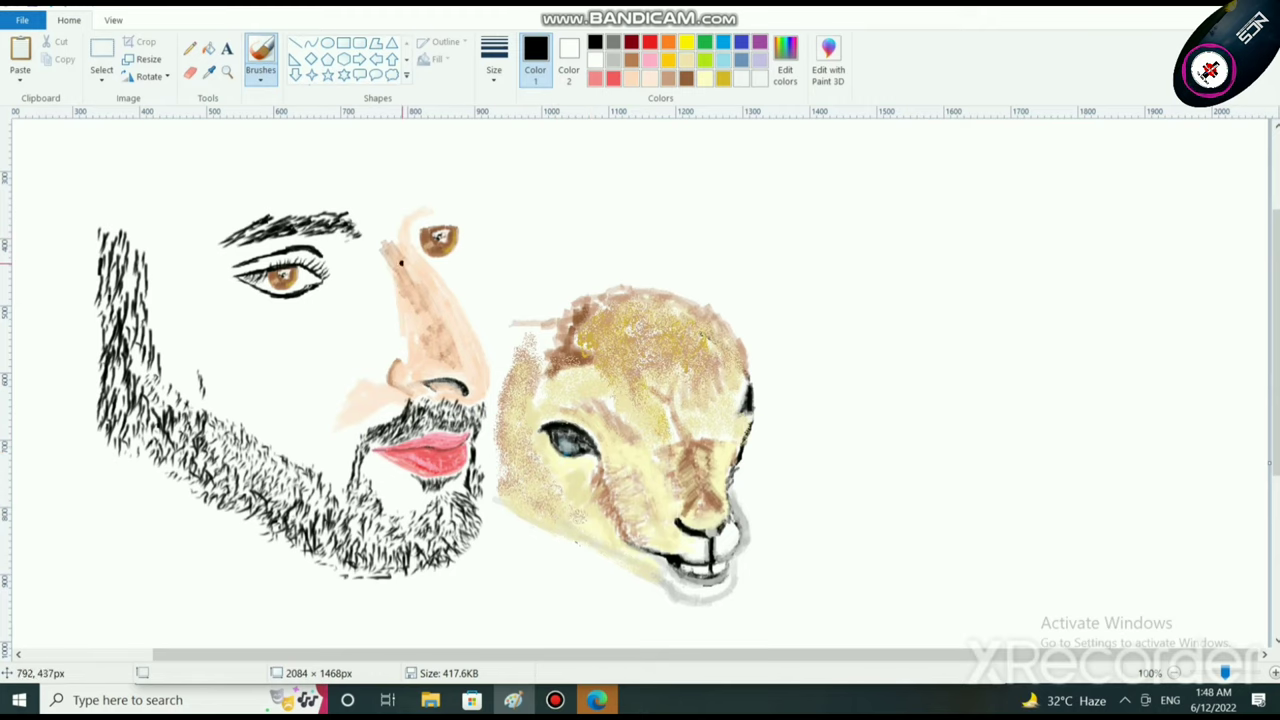
Step: Paint a black upper lid line over the far brown iris, with thickening strokes and lashes sweeping past its outer end
{"action": "scroll", "coordinate": [777, 363], "scroll_direction": "up", "scroll_amount": 2}
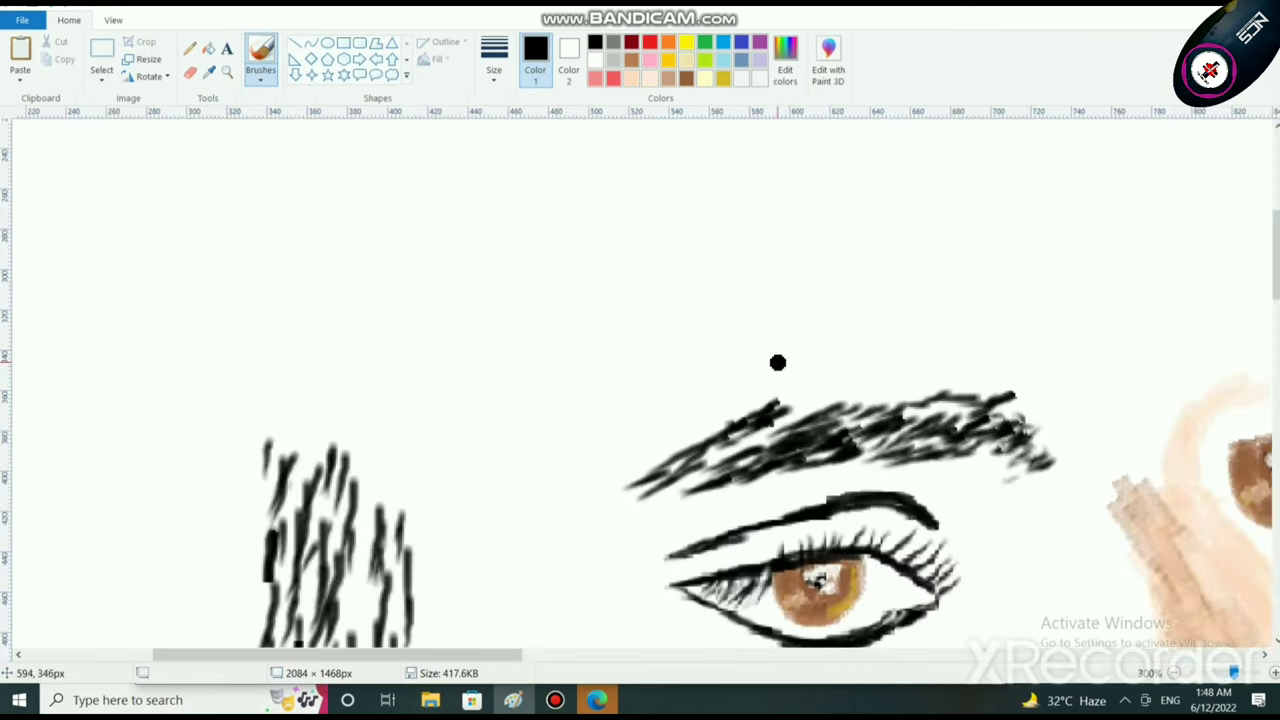
{"action": "scroll", "coordinate": [890, 350], "scroll_direction": "down", "scroll_amount": 3}
{"action": "left_click_drag", "start_coordinate": [505, 654], "coordinate": [853, 654]}
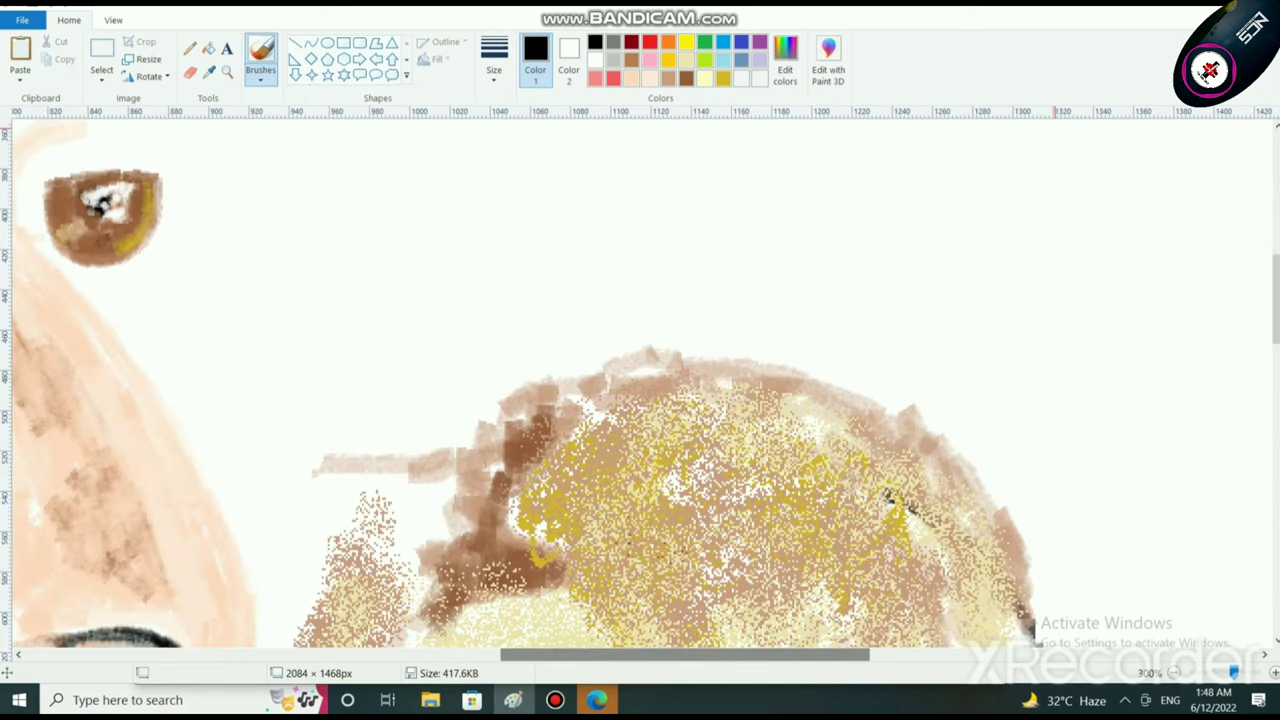
{"action": "left_click_drag", "start_coordinate": [685, 654], "coordinate": [549, 654]}
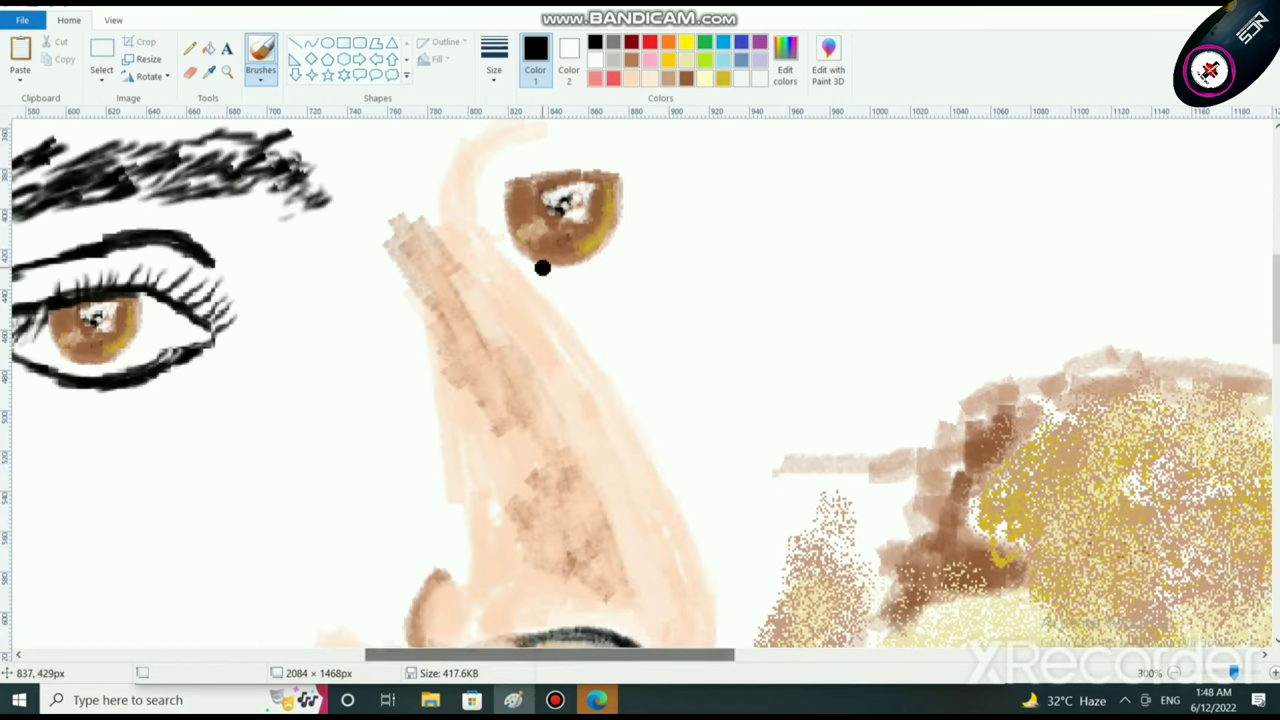
{"action": "left_click_drag", "start_coordinate": [1275, 299], "coordinate": [1275, 277]}
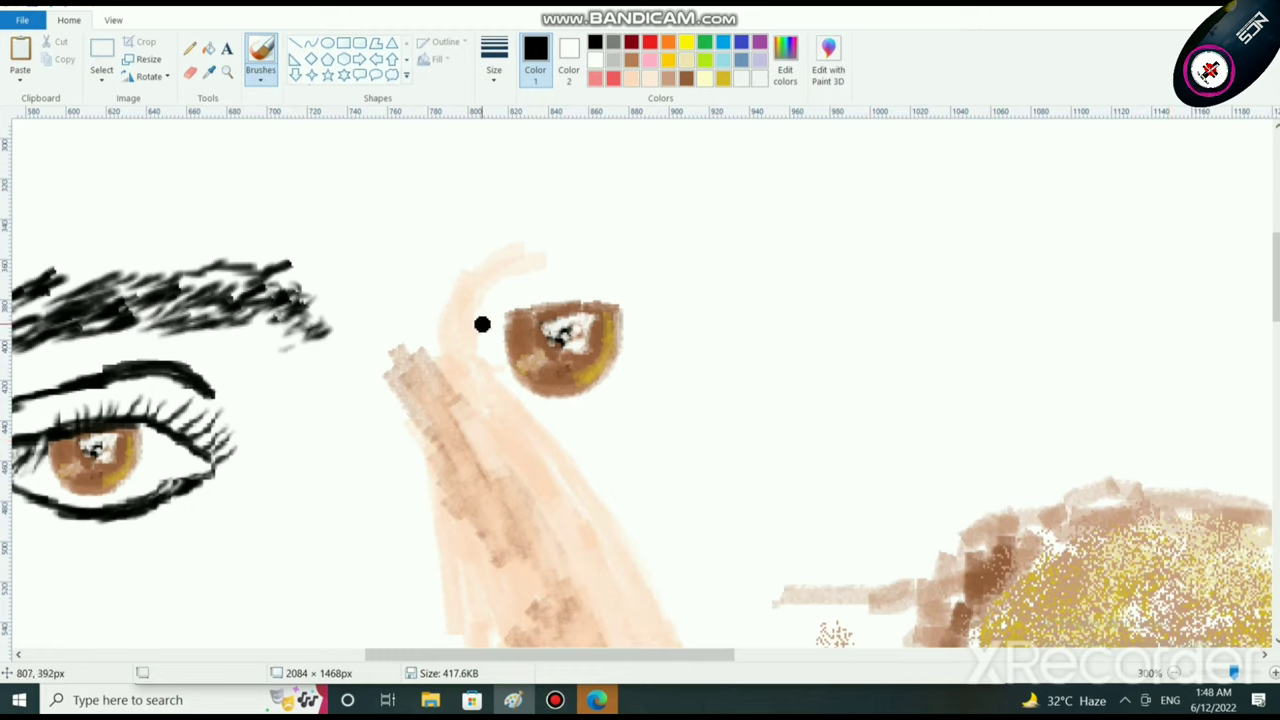
{"action": "left_click_drag", "start_coordinate": [483, 321], "coordinate": [640, 302]}
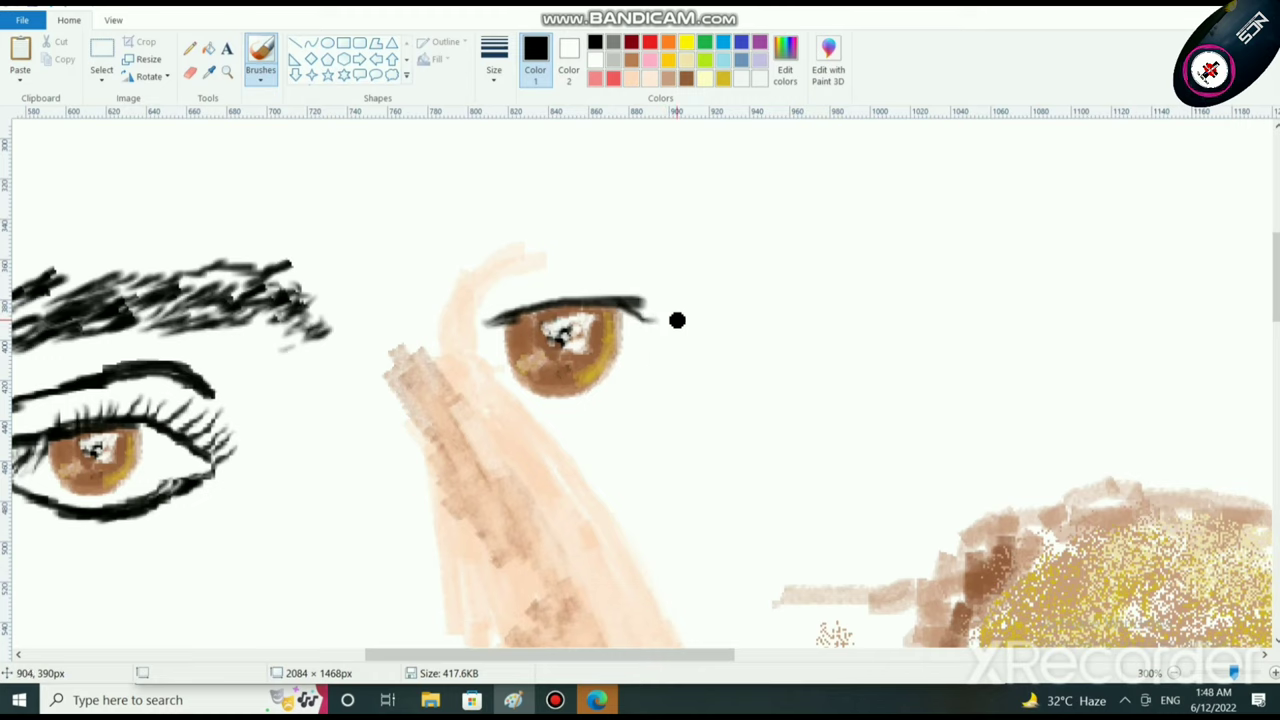
{"action": "mouse_move", "coordinate": [677, 320]}
{"action": "left_mouse_down"}
{"action": "mouse_move", "coordinate": [643, 306]}
{"action": "mouse_move", "coordinate": [683, 328]}
{"action": "mouse_move", "coordinate": [623, 321]}
{"action": "mouse_move", "coordinate": [593, 298]}
{"action": "mouse_move", "coordinate": [605, 330]}
{"action": "mouse_move", "coordinate": [574, 308]}
{"action": "left_mouse_up"}
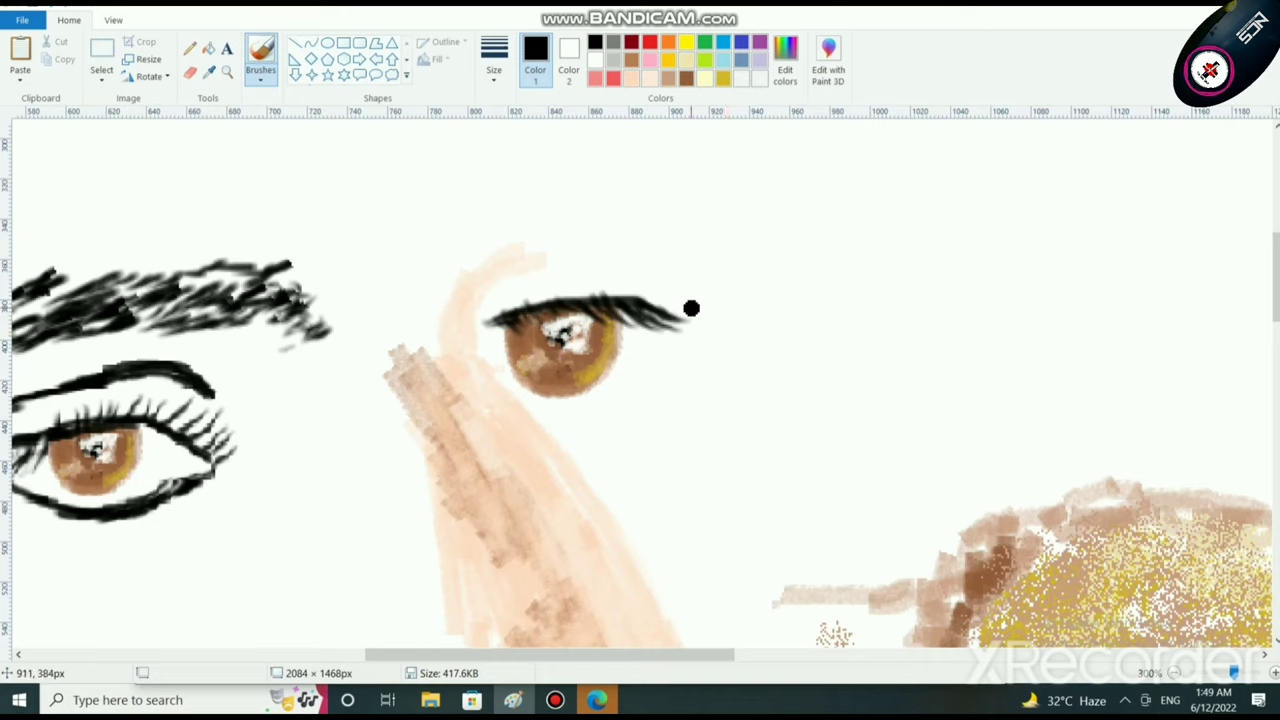
{"action": "left_click_drag", "start_coordinate": [700, 311], "coordinate": [689, 334]}
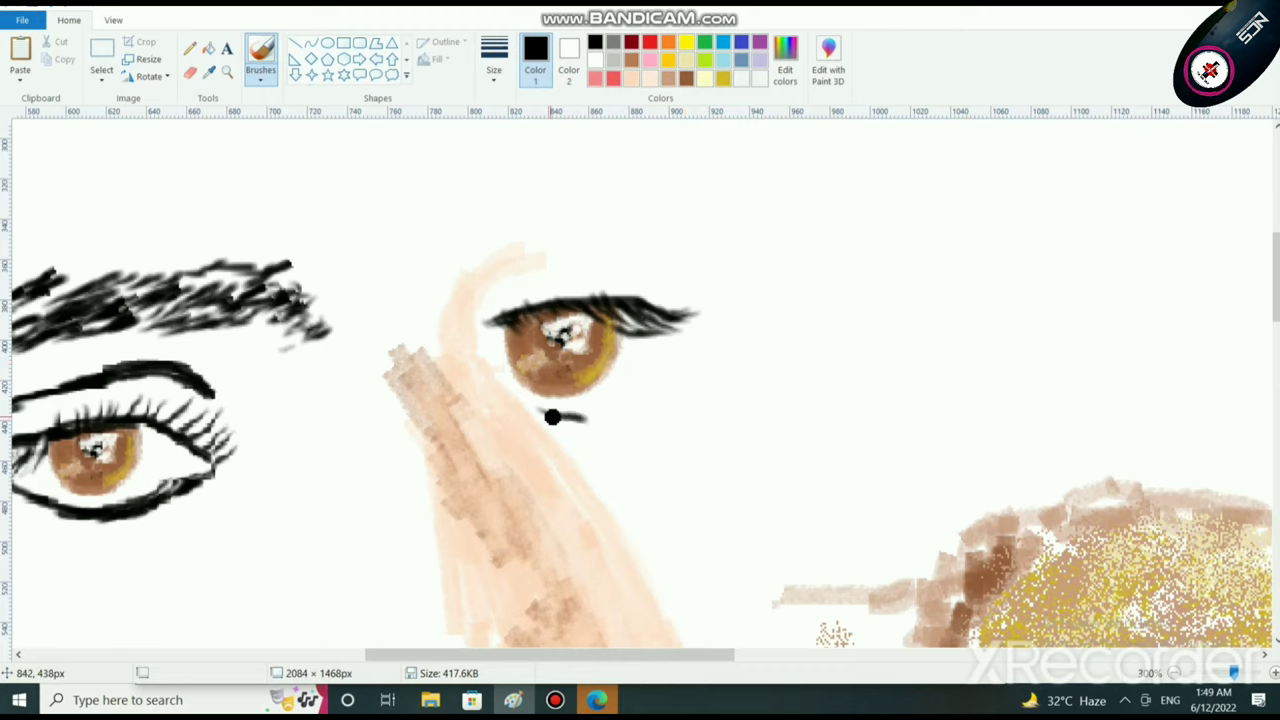
Step: Paint a black lower lid line with short lashes under the far iris and curve it up toward the outer corner
{"action": "mouse_move", "coordinate": [540, 412]}
{"action": "left_mouse_down"}
{"action": "mouse_move", "coordinate": [620, 414]}
{"action": "mouse_move", "coordinate": [583, 413]}
{"action": "mouse_move", "coordinate": [626, 440]}
{"action": "mouse_move", "coordinate": [621, 430]}
{"action": "left_mouse_up"}
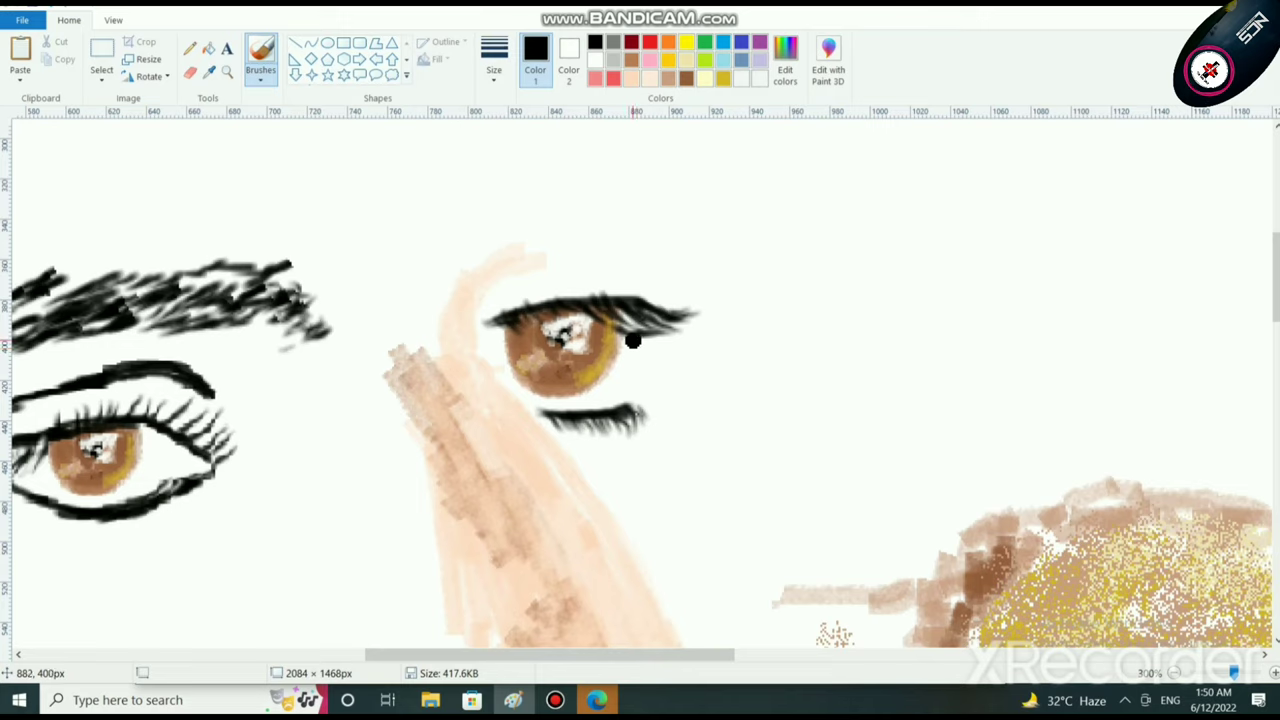
{"action": "left_click_drag", "start_coordinate": [633, 348], "coordinate": [622, 378]}
{"action": "key", "text": "ctrl+z"}
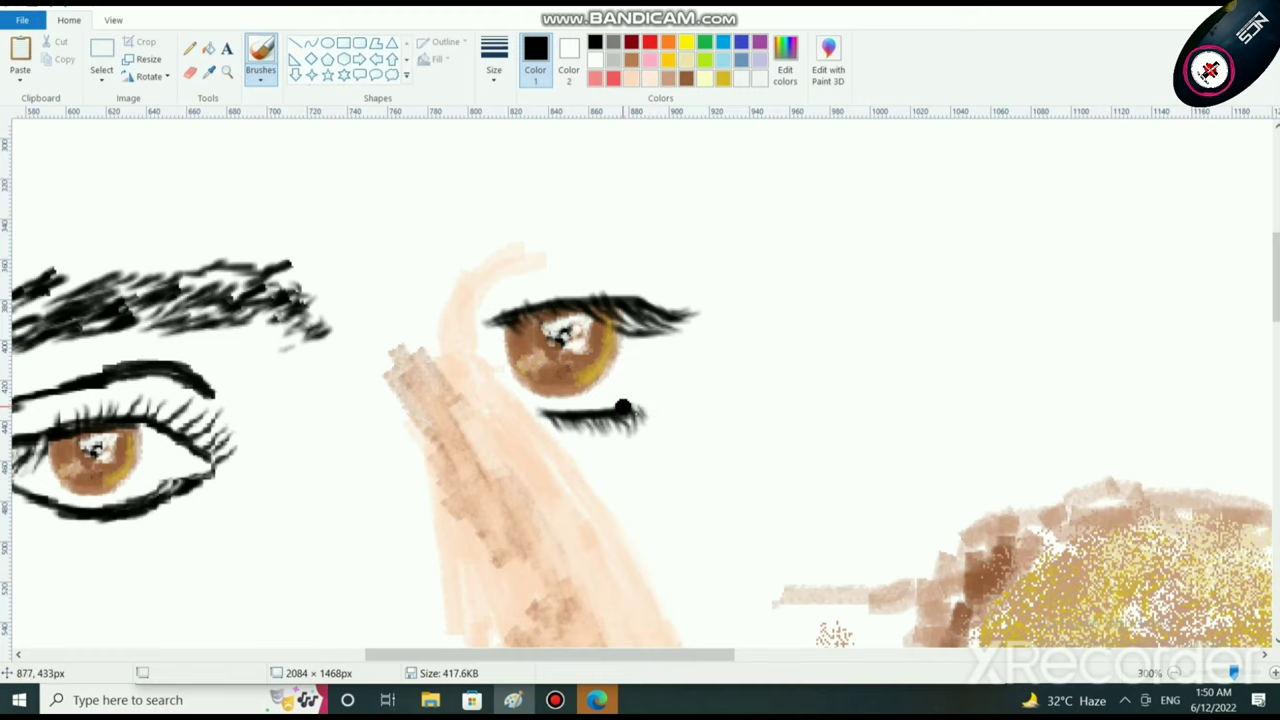
{"action": "mouse_move", "coordinate": [615, 410]}
{"action": "left_mouse_down"}
{"action": "mouse_move", "coordinate": [645, 391]}
{"action": "mouse_move", "coordinate": [639, 380]}
{"action": "mouse_move", "coordinate": [623, 397]}
{"action": "mouse_move", "coordinate": [643, 368]}
{"action": "mouse_move", "coordinate": [641, 334]}
{"action": "mouse_move", "coordinate": [643, 369]}
{"action": "mouse_move", "coordinate": [639, 341]}
{"action": "left_mouse_up"}
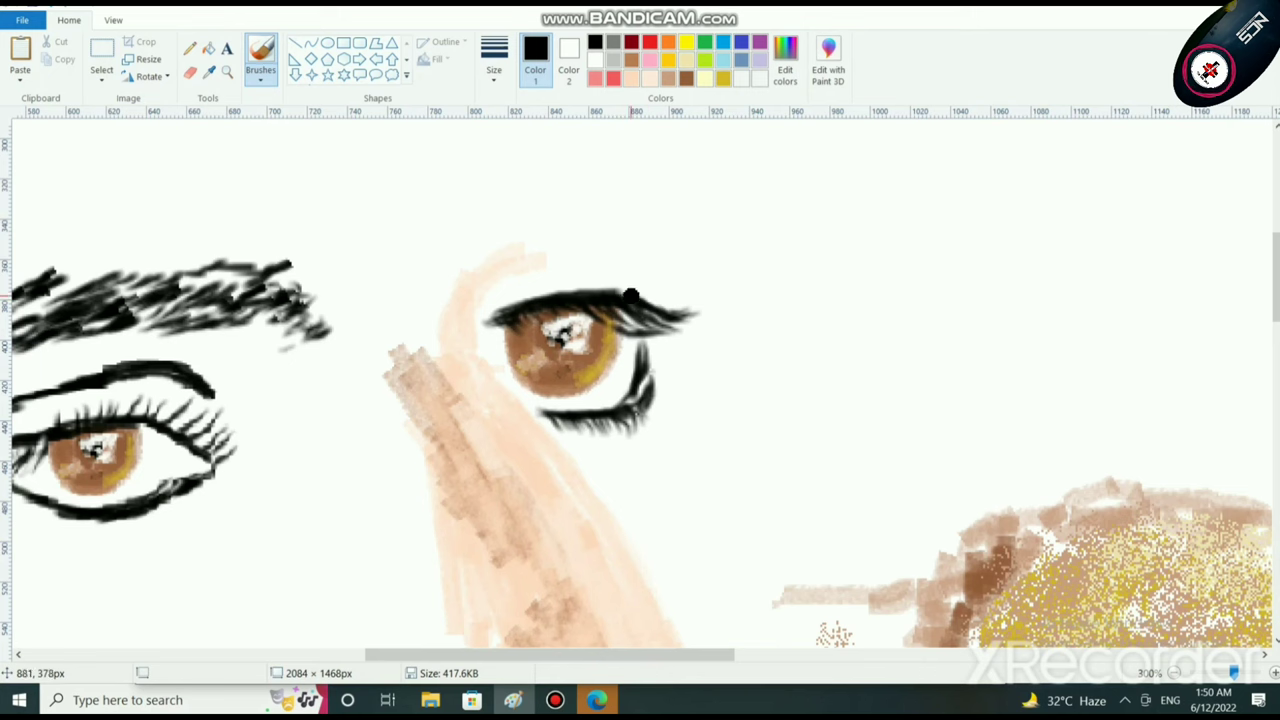
Step: Fill the outer corner of the far eye with light peach and soften the inside of its lower lid line
{"action": "scroll", "coordinate": [660, 423], "scroll_direction": "down", "scroll_amount": 2}
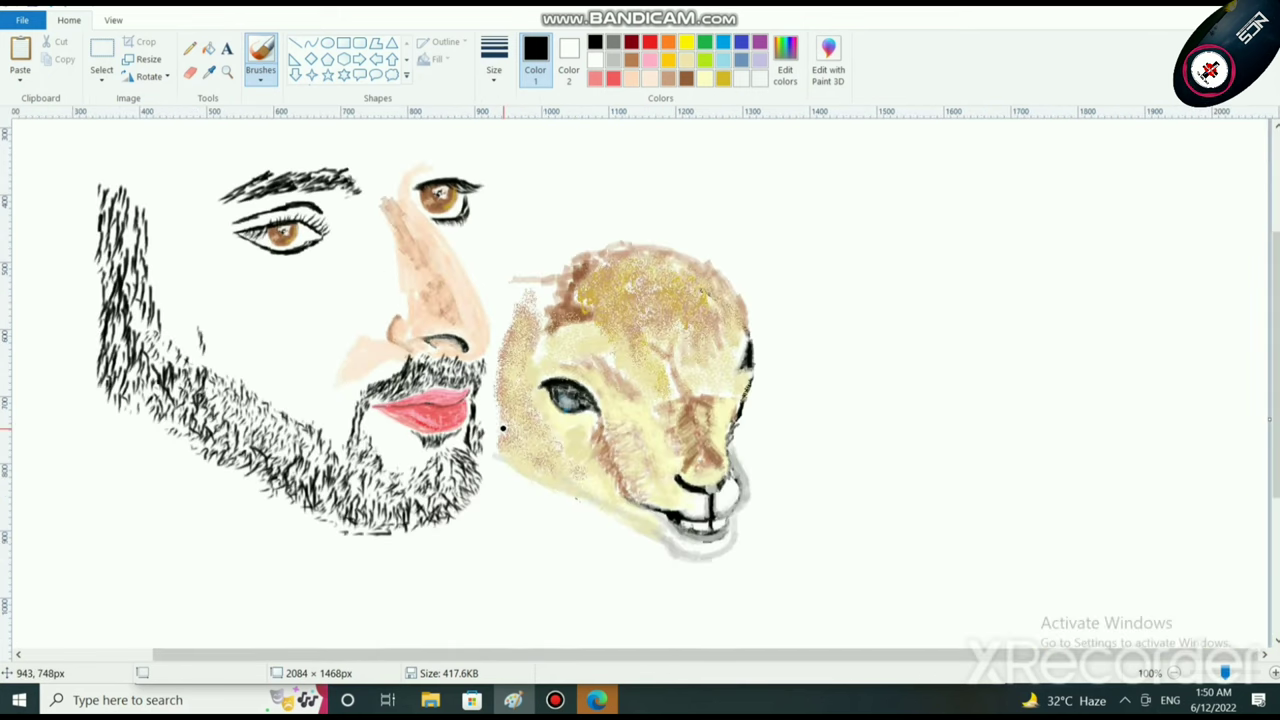
{"action": "scroll", "coordinate": [503, 393], "scroll_direction": "up", "scroll_amount": 1}
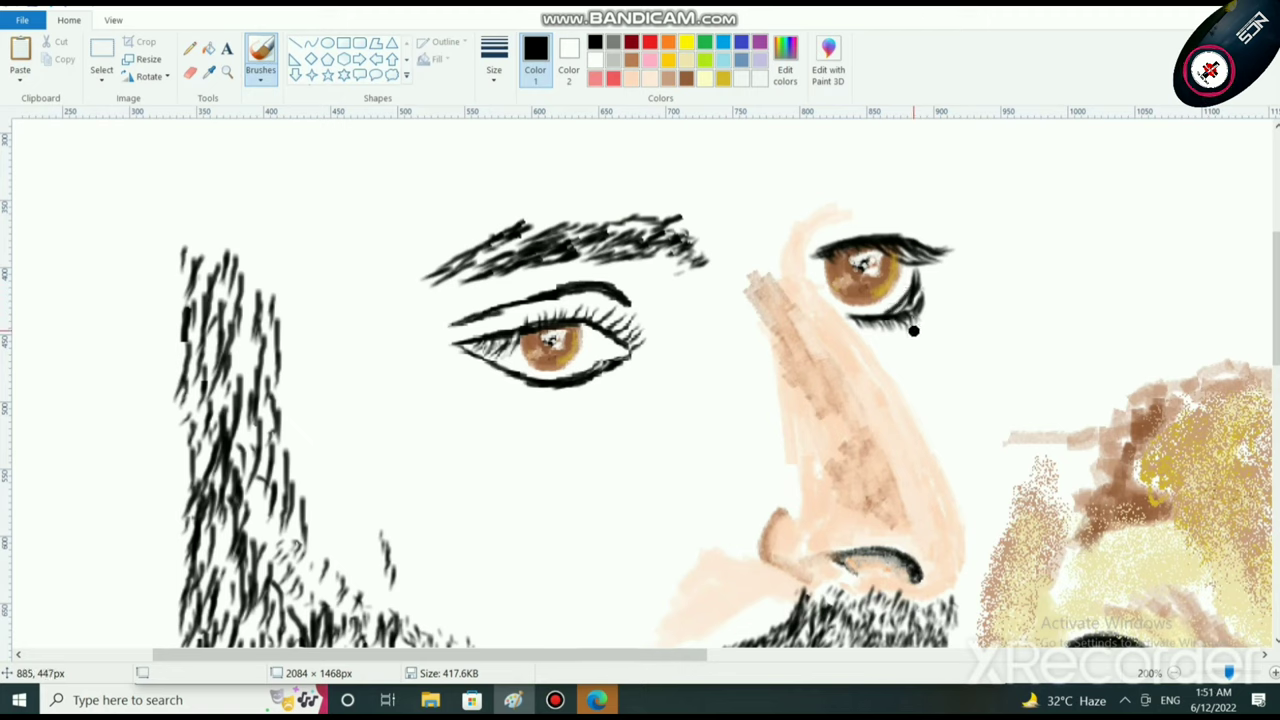
{"action": "left_click", "coordinate": [650, 78]}
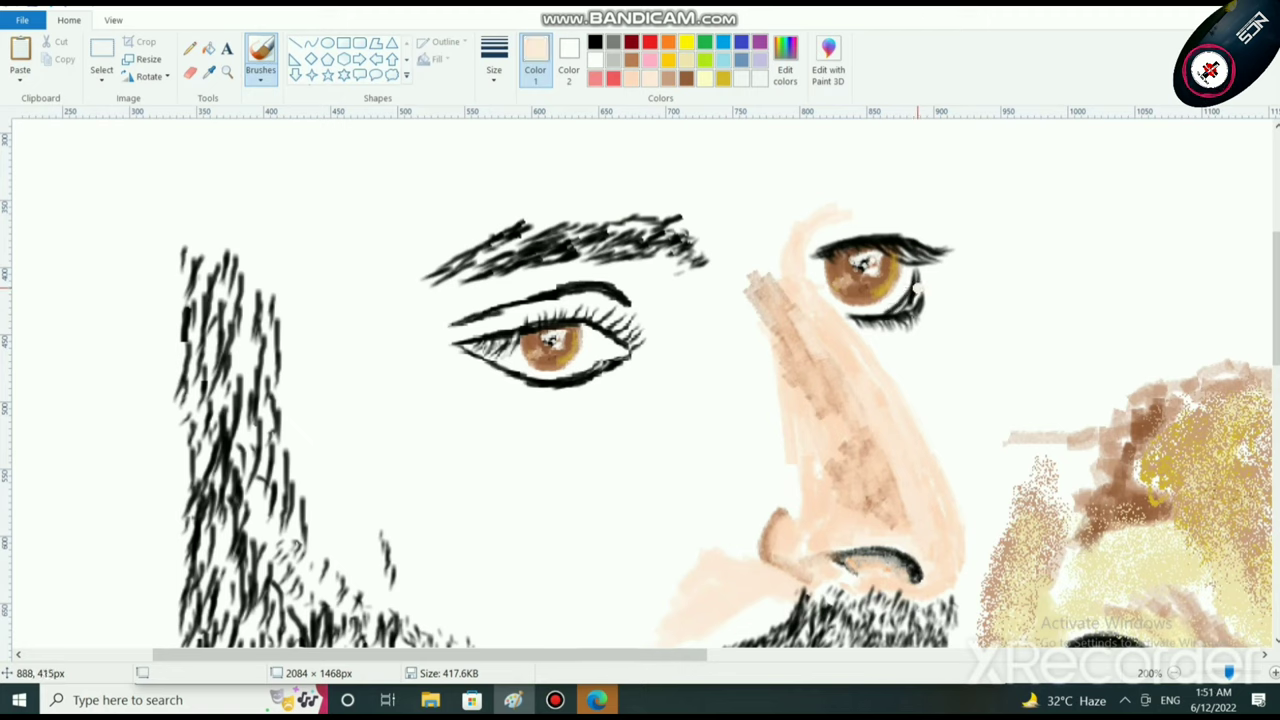
{"action": "mouse_move", "coordinate": [918, 286]}
{"action": "left_mouse_down"}
{"action": "mouse_move", "coordinate": [894, 318]}
{"action": "mouse_move", "coordinate": [920, 284]}
{"action": "left_mouse_up"}
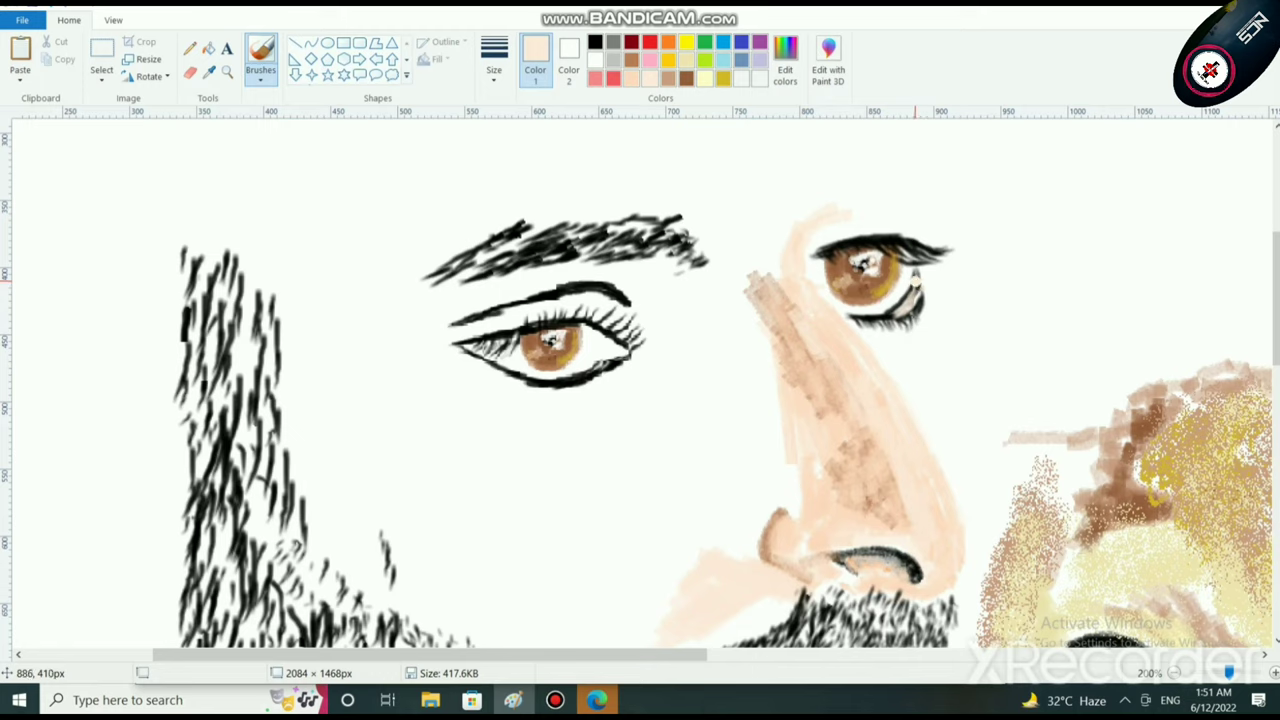
{"action": "mouse_move", "coordinate": [913, 284]}
{"action": "left_mouse_down"}
{"action": "mouse_move", "coordinate": [884, 318]}
{"action": "mouse_move", "coordinate": [912, 271]}
{"action": "mouse_move", "coordinate": [905, 305]}
{"action": "left_mouse_up"}
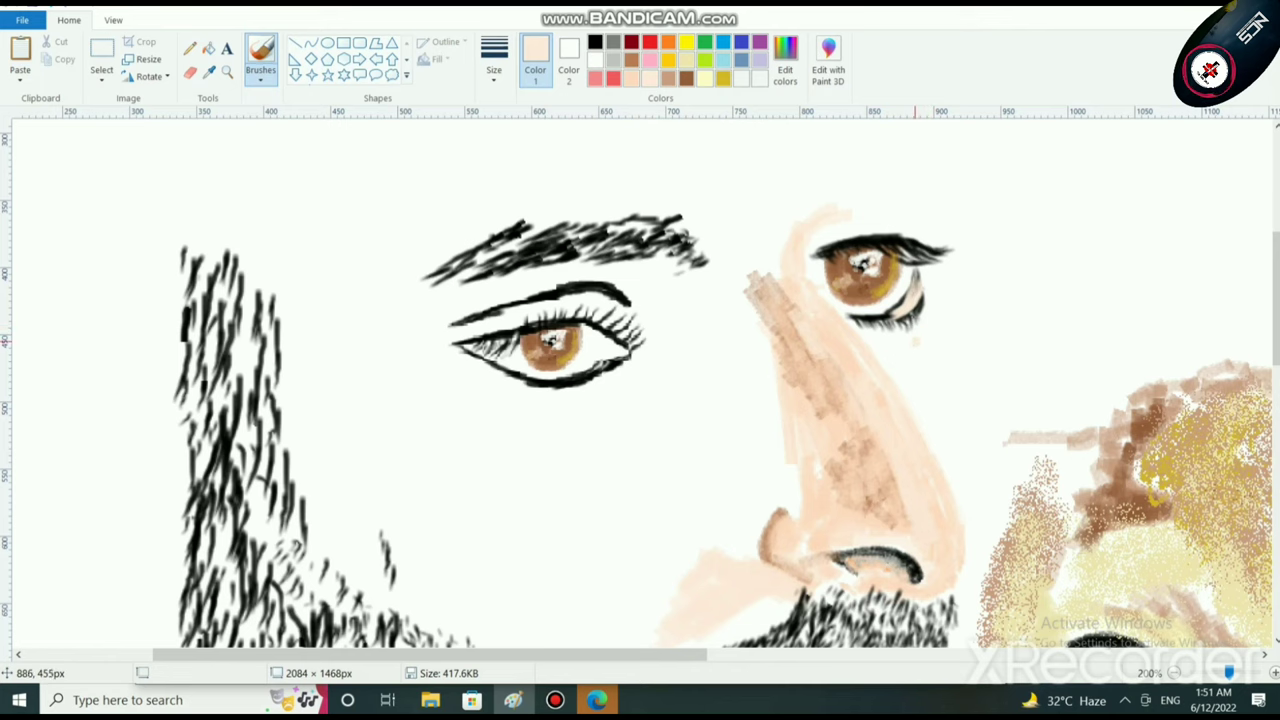
Step: Paint a curved brown shadow beside the near eye's inner corner with the thickest brush and lighten it with white
{"action": "scroll", "coordinate": [921, 342], "scroll_direction": "down", "scroll_amount": 4}
{"action": "scroll", "coordinate": [921, 342], "scroll_direction": "up", "scroll_amount": 3}
{"action": "scroll", "coordinate": [674, 290], "scroll_direction": "down", "scroll_amount": 1}
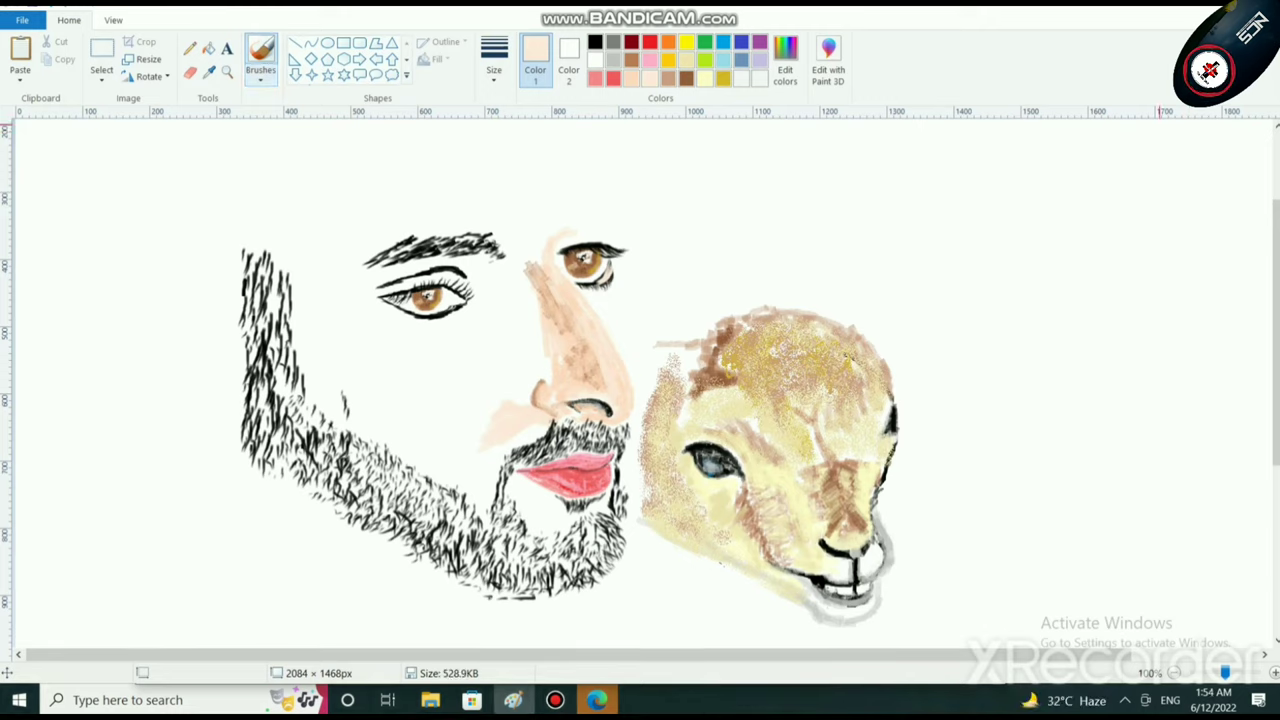
{"action": "left_click", "coordinate": [261, 76]}
{"action": "left_click", "coordinate": [363, 139]}
{"action": "left_click", "coordinate": [631, 59]}
{"action": "left_click", "coordinate": [494, 60]}
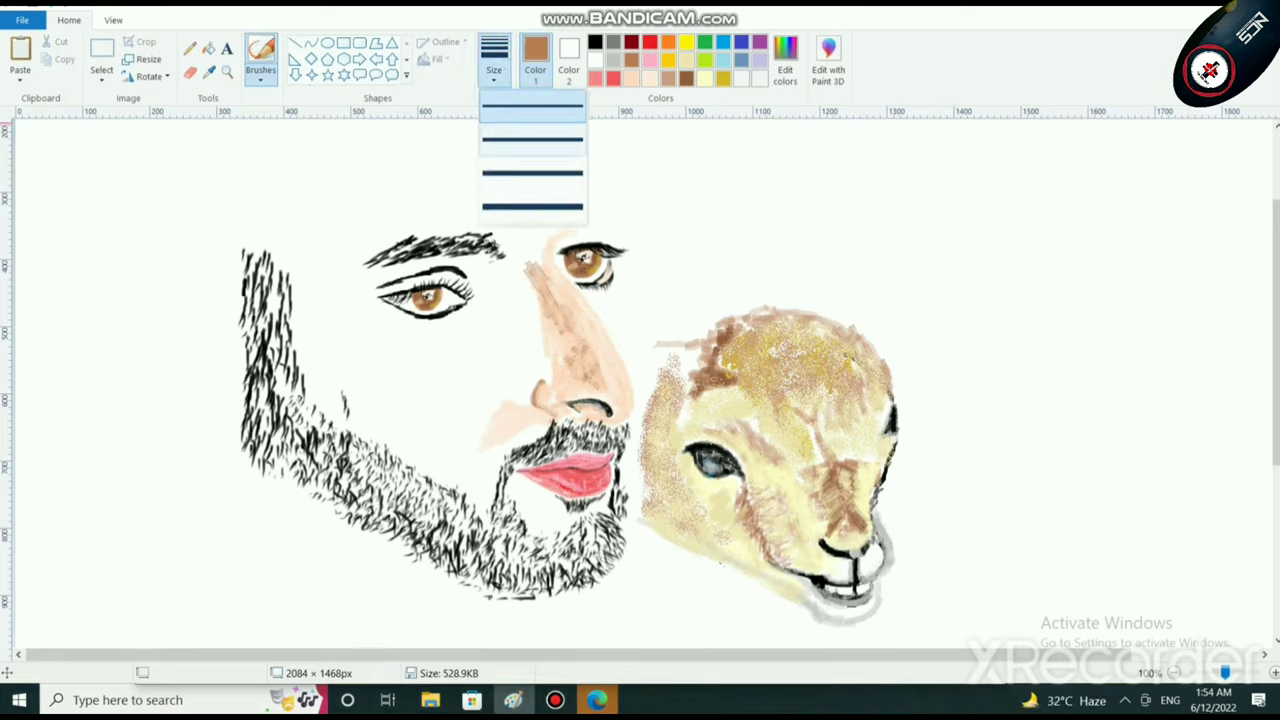
{"action": "left_click", "coordinate": [533, 207]}
{"action": "left_click", "coordinate": [471, 317]}
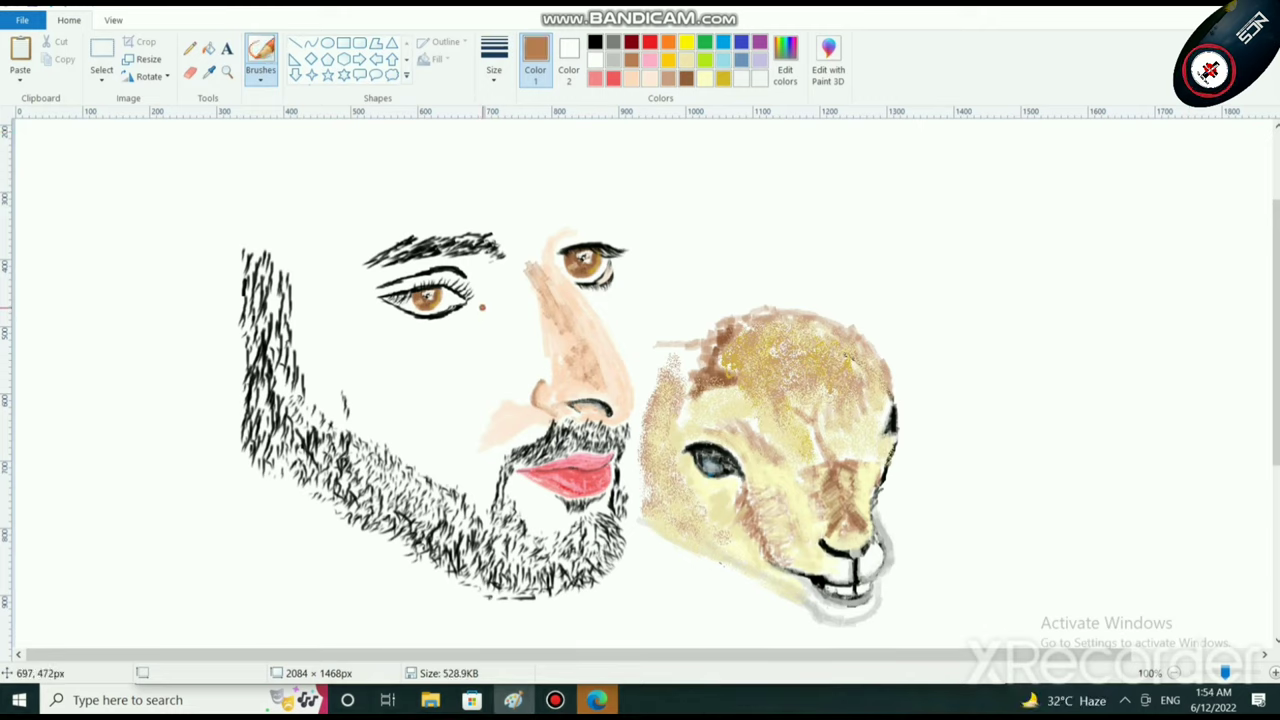
{"action": "mouse_move", "coordinate": [482, 308]}
{"action": "left_mouse_down"}
{"action": "mouse_move", "coordinate": [474, 336]}
{"action": "mouse_move", "coordinate": [481, 290]}
{"action": "mouse_move", "coordinate": [484, 308]}
{"action": "left_mouse_up"}
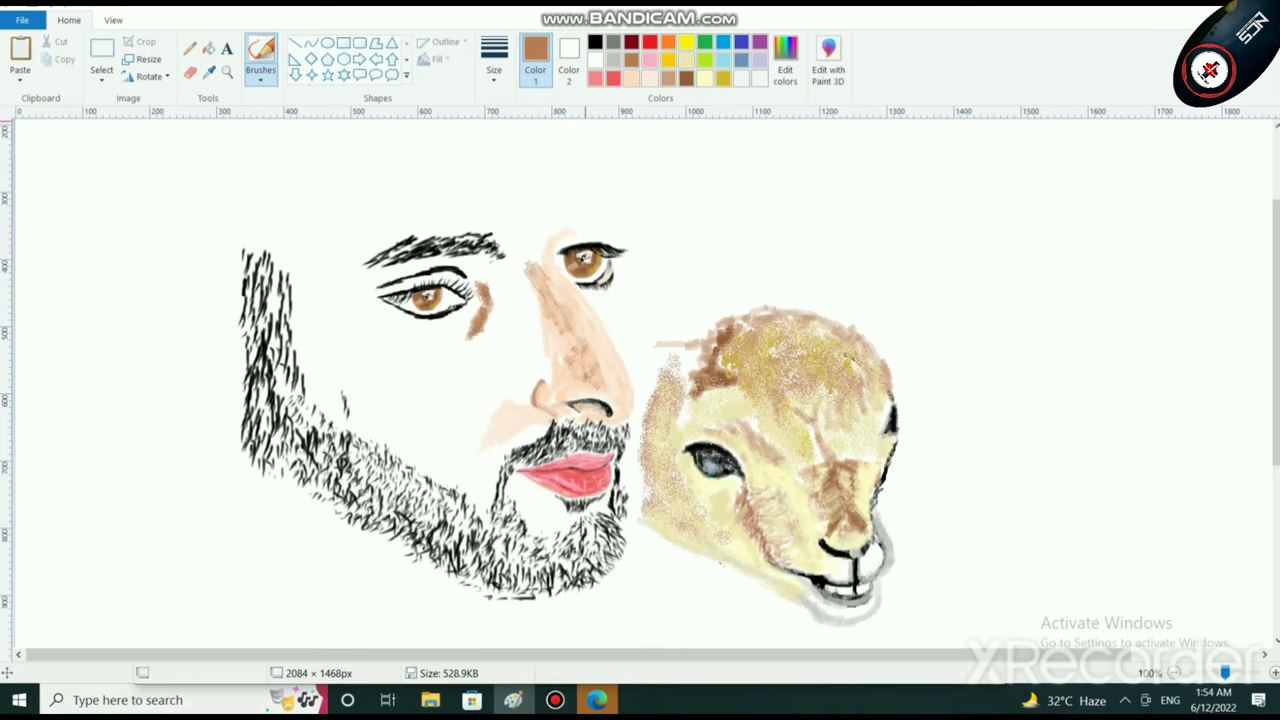
{"action": "left_click", "coordinate": [595, 60]}
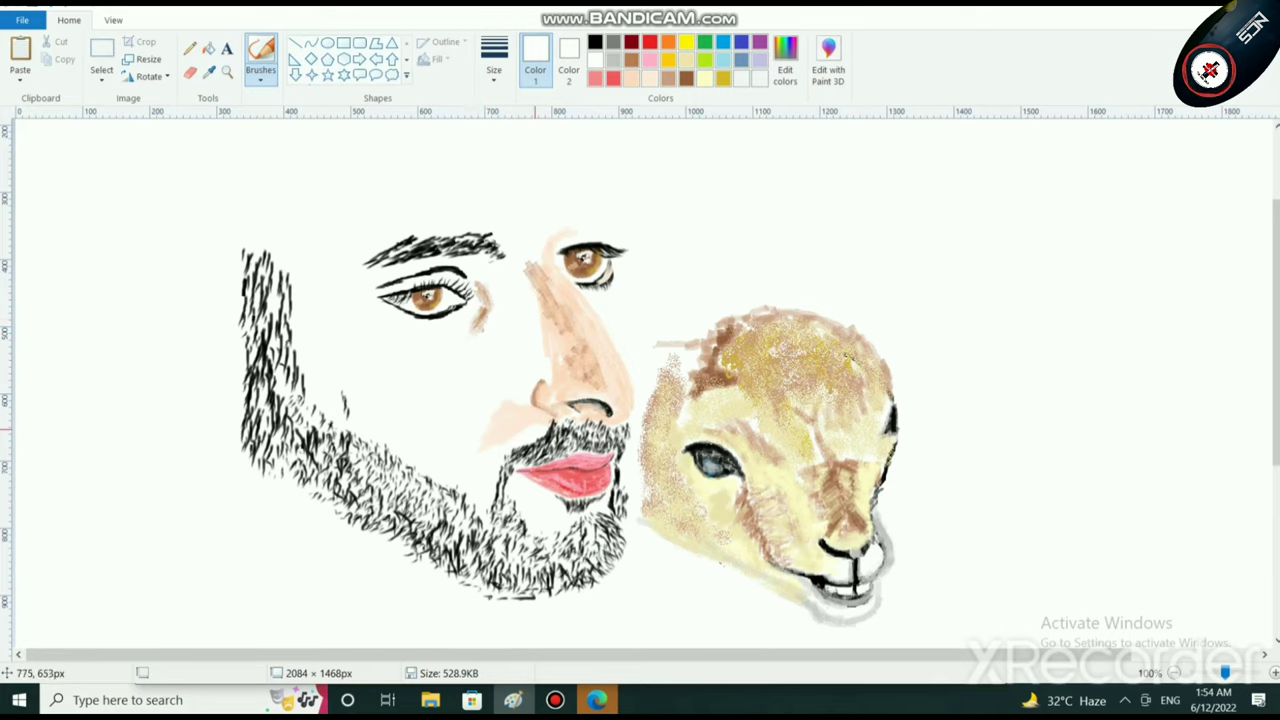
Step: Shade the wing of the nostril with curved tan strokes and blend the shading with light peach
{"action": "left_click", "coordinate": [632, 78]}
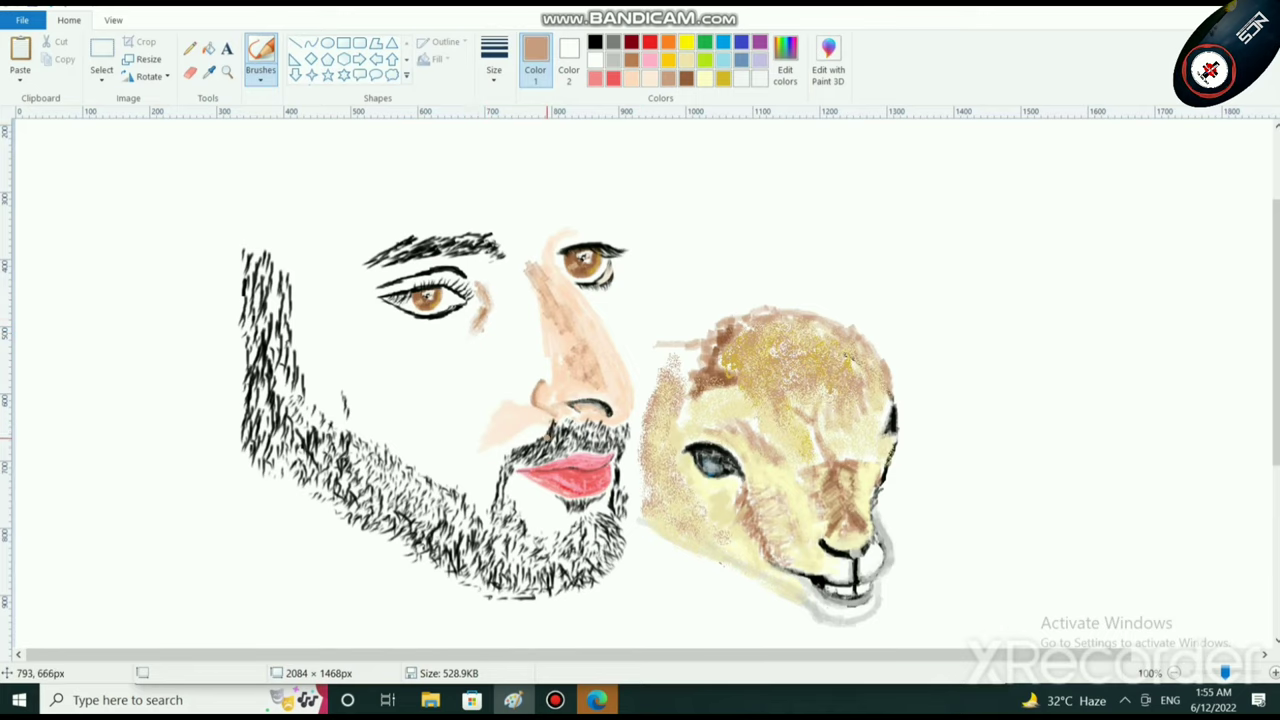
{"action": "scroll", "coordinate": [580, 388], "scroll_direction": "up", "scroll_amount": 1}
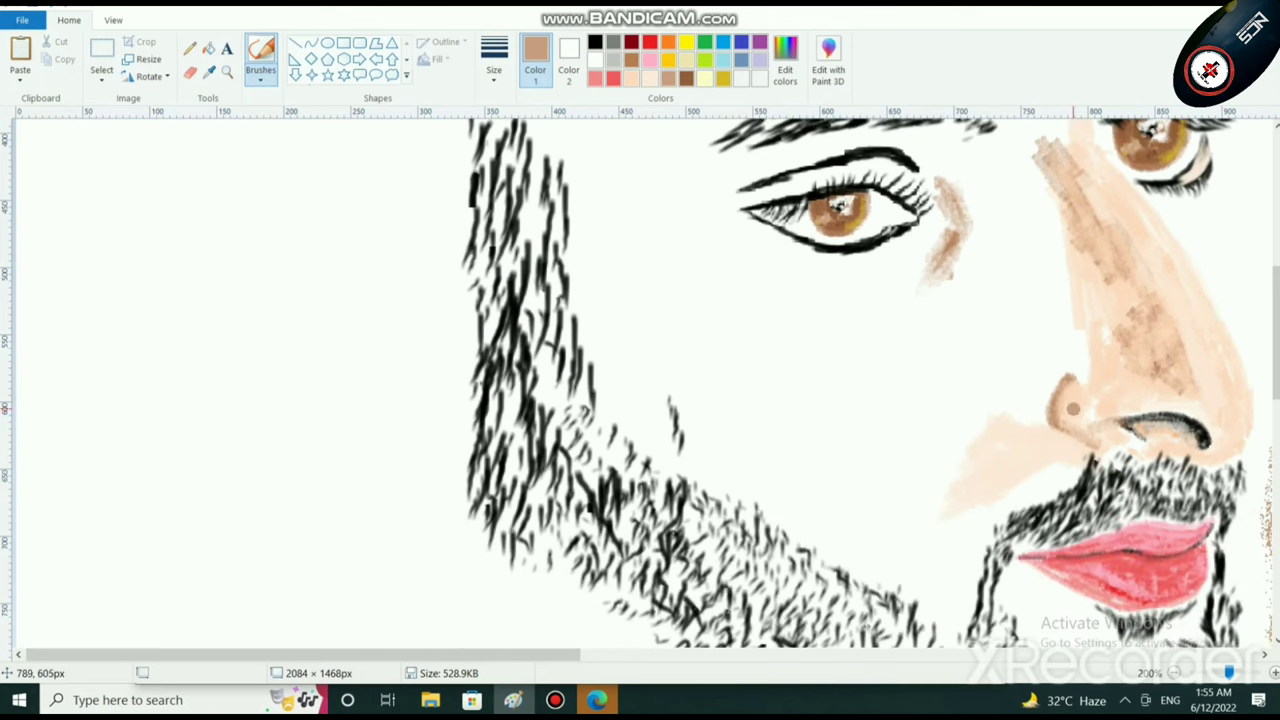
{"action": "mouse_move", "coordinate": [1052, 428]}
{"action": "left_mouse_down"}
{"action": "mouse_move", "coordinate": [1085, 446]}
{"action": "mouse_move", "coordinate": [1050, 418]}
{"action": "mouse_move", "coordinate": [1045, 390]}
{"action": "mouse_move", "coordinate": [1055, 435]}
{"action": "mouse_move", "coordinate": [1070, 442]}
{"action": "mouse_move", "coordinate": [1052, 378]}
{"action": "mouse_move", "coordinate": [1084, 400]}
{"action": "mouse_move", "coordinate": [1068, 406]}
{"action": "mouse_move", "coordinate": [1072, 426]}
{"action": "mouse_move", "coordinate": [1090, 372]}
{"action": "mouse_move", "coordinate": [1076, 390]}
{"action": "mouse_move", "coordinate": [1084, 412]}
{"action": "mouse_move", "coordinate": [1080, 391]}
{"action": "mouse_move", "coordinate": [1064, 418]}
{"action": "mouse_move", "coordinate": [1099, 396]}
{"action": "left_mouse_up"}
{"action": "left_click", "coordinate": [649, 78]}
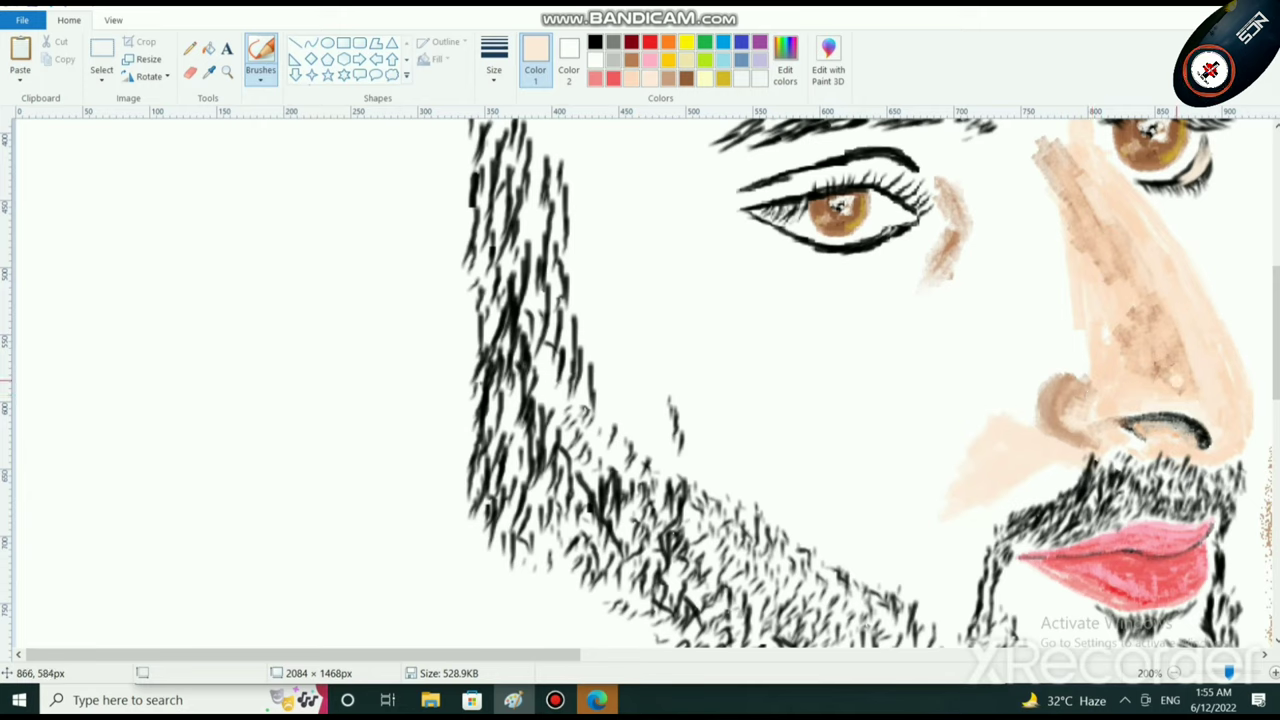
Step: Shade the side of the nose above the nostril wing and the length of the nose bridge in tan
{"action": "left_click", "coordinate": [723, 78]}
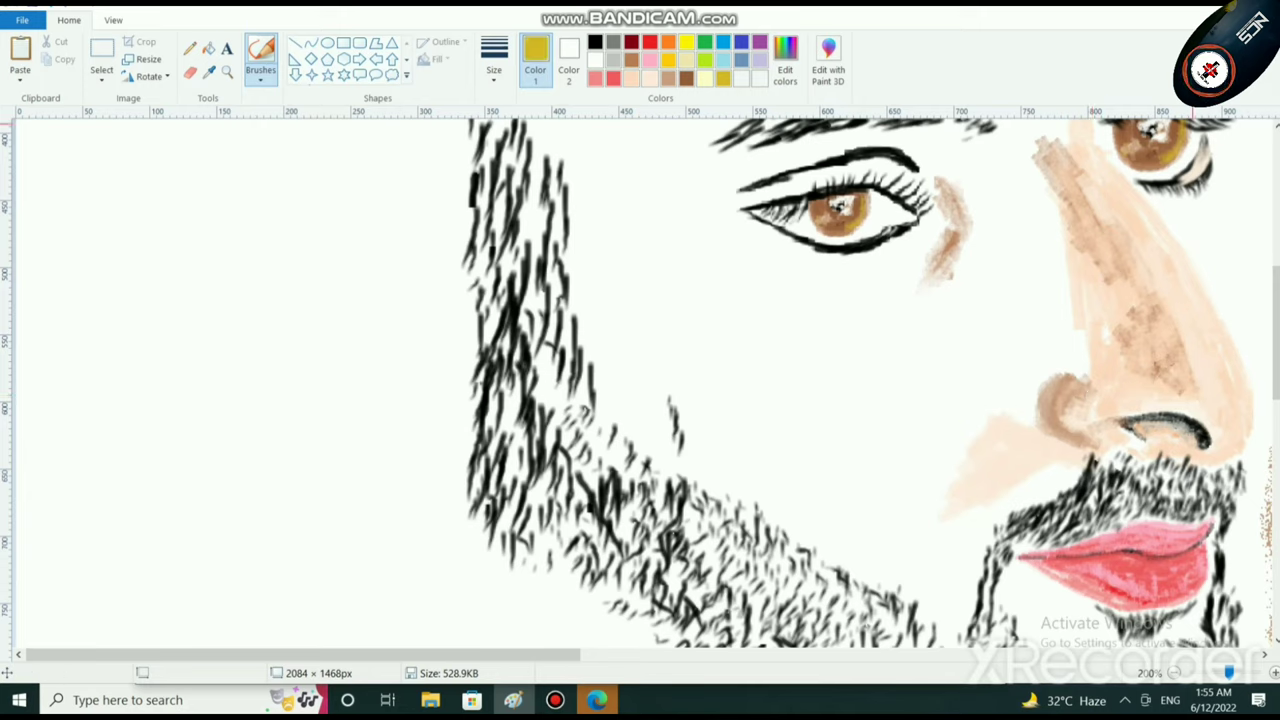
{"action": "mouse_move", "coordinate": [1107, 357]}
{"action": "left_mouse_down"}
{"action": "mouse_move", "coordinate": [1150, 320]}
{"action": "mouse_move", "coordinate": [1170, 350]}
{"action": "mouse_move", "coordinate": [1160, 355]}
{"action": "mouse_move", "coordinate": [1140, 294]}
{"action": "mouse_move", "coordinate": [1192, 385]}
{"action": "mouse_move", "coordinate": [1183, 335]}
{"action": "mouse_move", "coordinate": [1192, 388]}
{"action": "mouse_move", "coordinate": [1159, 311]}
{"action": "mouse_move", "coordinate": [1187, 342]}
{"action": "mouse_move", "coordinate": [1145, 307]}
{"action": "mouse_move", "coordinate": [1107, 241]}
{"action": "mouse_move", "coordinate": [1108, 276]}
{"action": "mouse_move", "coordinate": [1082, 298]}
{"action": "mouse_move", "coordinate": [1070, 289]}
{"action": "mouse_move", "coordinate": [1057, 330]}
{"action": "mouse_move", "coordinate": [1061, 277]}
{"action": "mouse_move", "coordinate": [1053, 305]}
{"action": "left_mouse_up"}
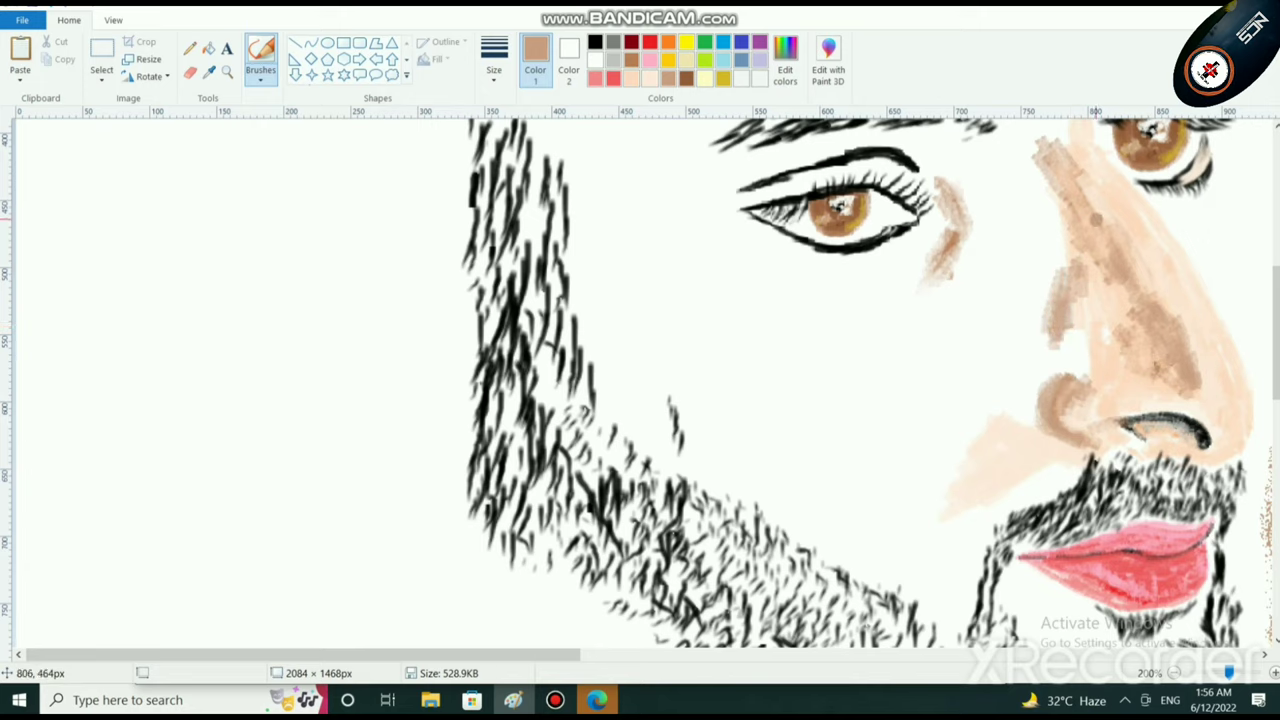
{"action": "mouse_move", "coordinate": [1055, 160]}
{"action": "left_mouse_down"}
{"action": "mouse_move", "coordinate": [1075, 176]}
{"action": "mouse_move", "coordinate": [1061, 185]}
{"action": "mouse_move", "coordinate": [1058, 165]}
{"action": "mouse_move", "coordinate": [1091, 207]}
{"action": "mouse_move", "coordinate": [1107, 242]}
{"action": "mouse_move", "coordinate": [1066, 205]}
{"action": "mouse_move", "coordinate": [1105, 245]}
{"action": "mouse_move", "coordinate": [1095, 231]}
{"action": "mouse_move", "coordinate": [1124, 302]}
{"action": "left_mouse_up"}
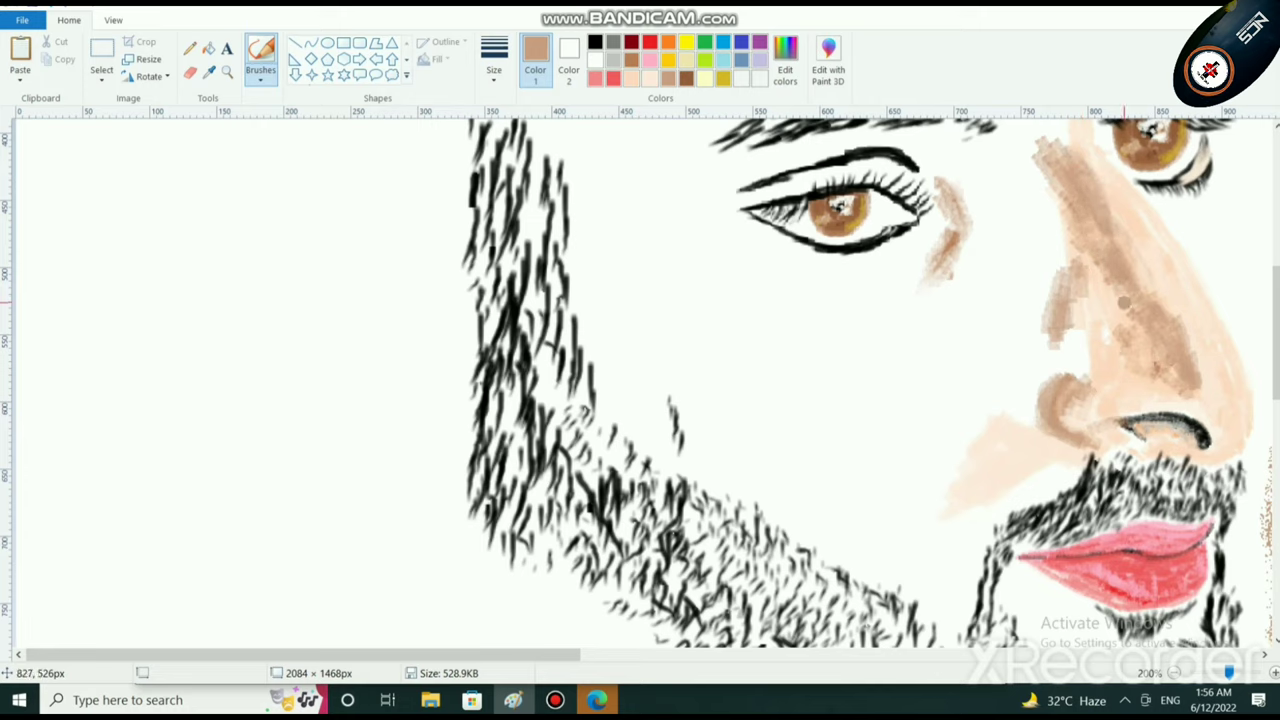
{"action": "mouse_move", "coordinate": [1113, 251]}
{"action": "left_mouse_down"}
{"action": "mouse_move", "coordinate": [1126, 272]}
{"action": "mouse_move", "coordinate": [1111, 210]}
{"action": "mouse_move", "coordinate": [1150, 290]}
{"action": "mouse_move", "coordinate": [1160, 280]}
{"action": "mouse_move", "coordinate": [1144, 247]}
{"action": "left_mouse_up"}
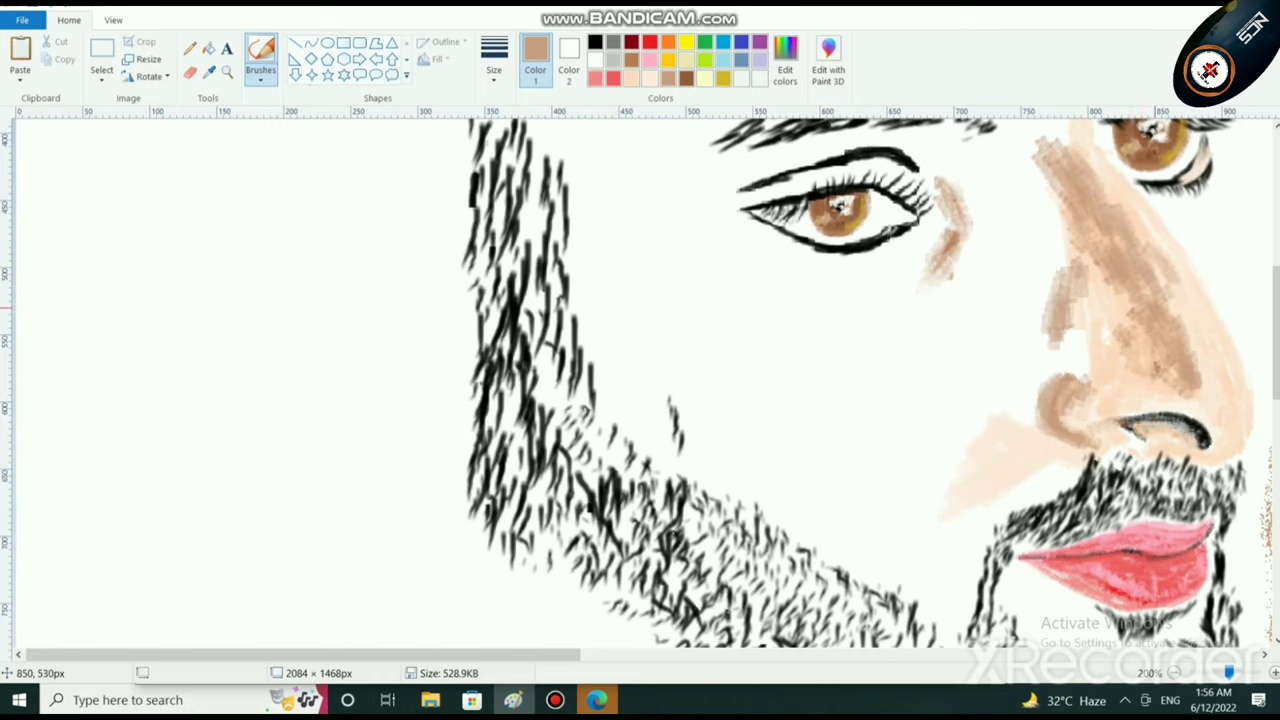
{"action": "mouse_move", "coordinate": [1160, 313]}
{"action": "left_mouse_down"}
{"action": "mouse_move", "coordinate": [1148, 254]}
{"action": "mouse_move", "coordinate": [1182, 366]}
{"action": "left_mouse_up"}
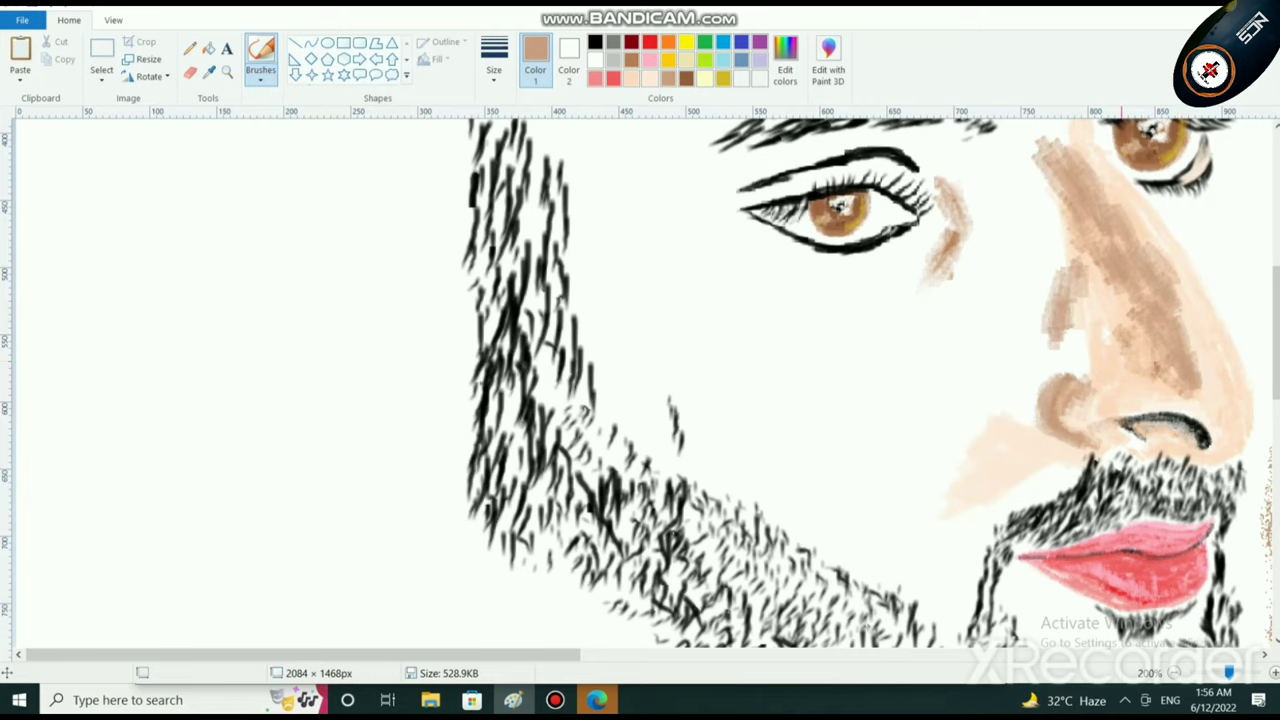
Step: Soften the upper nose bridge shading with light peach and deepen the shadow on the lower nose with tan
{"action": "left_click", "coordinate": [649, 78]}
{"action": "left_click_drag", "start_coordinate": [1107, 205], "coordinate": [1162, 271]}
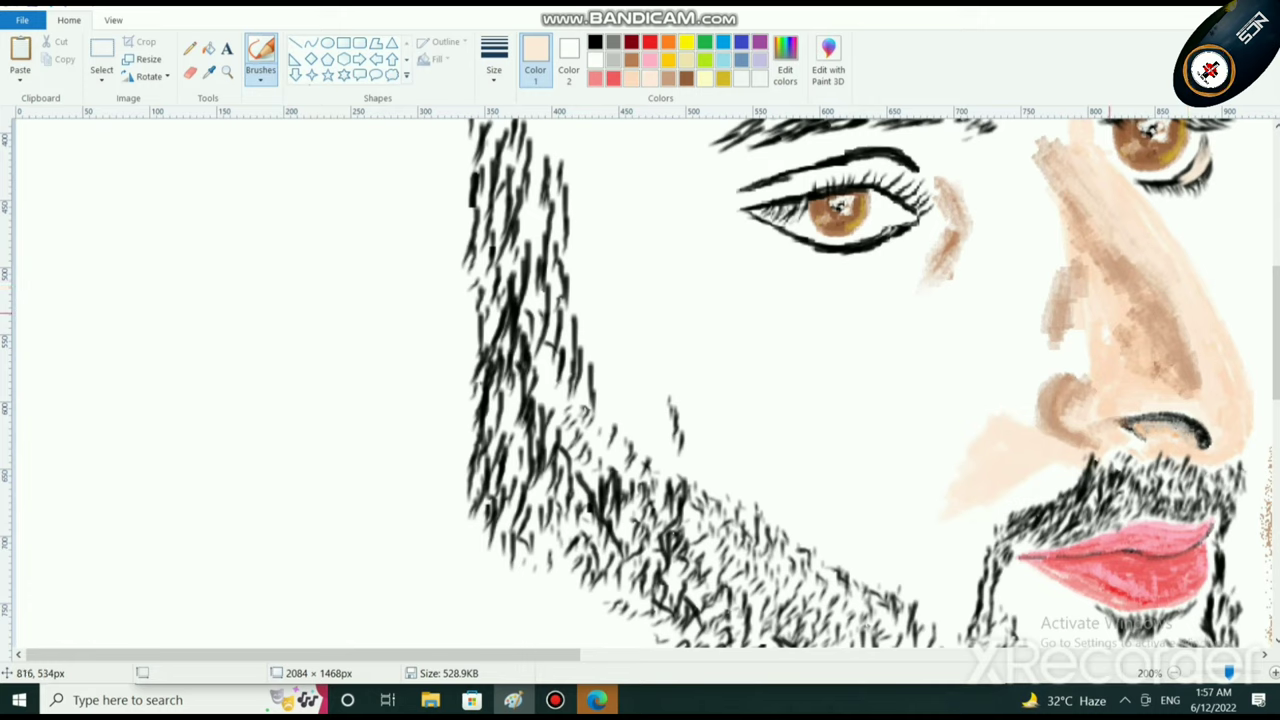
{"action": "left_click", "coordinate": [668, 78]}
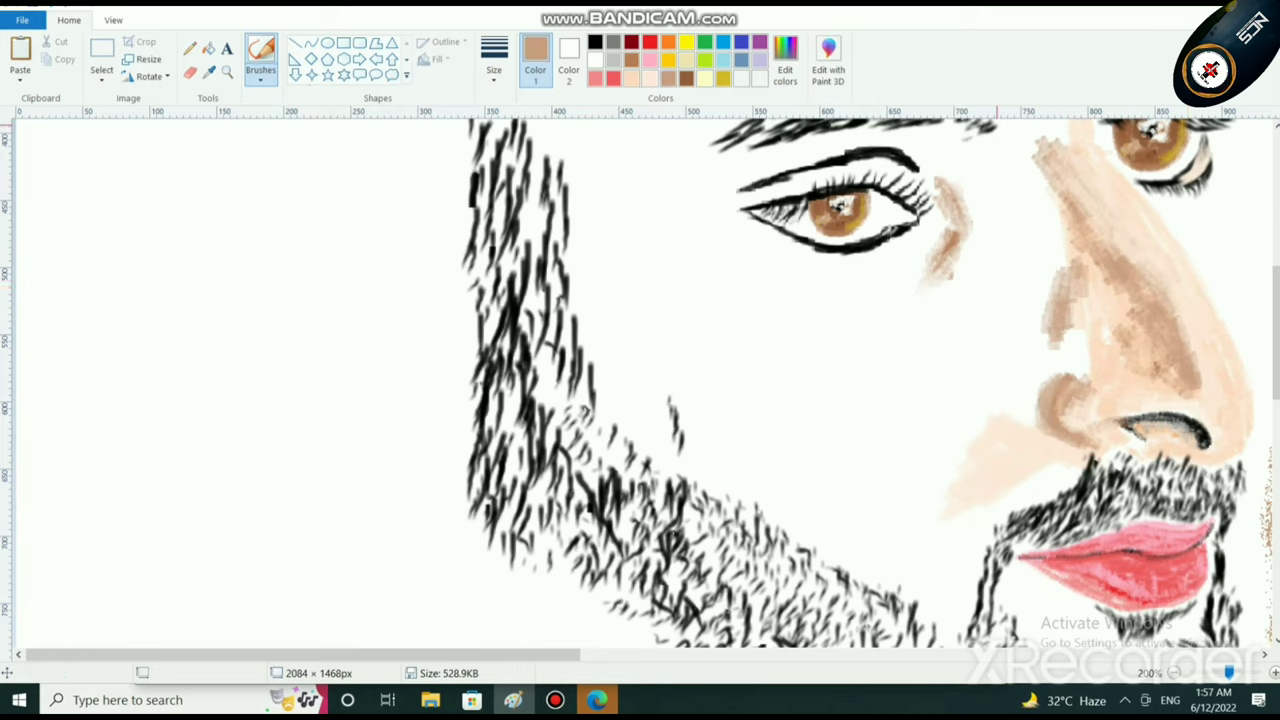
{"action": "mouse_move", "coordinate": [1097, 323]}
{"action": "left_mouse_down"}
{"action": "mouse_move", "coordinate": [1099, 360]}
{"action": "mouse_move", "coordinate": [1175, 378]}
{"action": "left_mouse_up"}
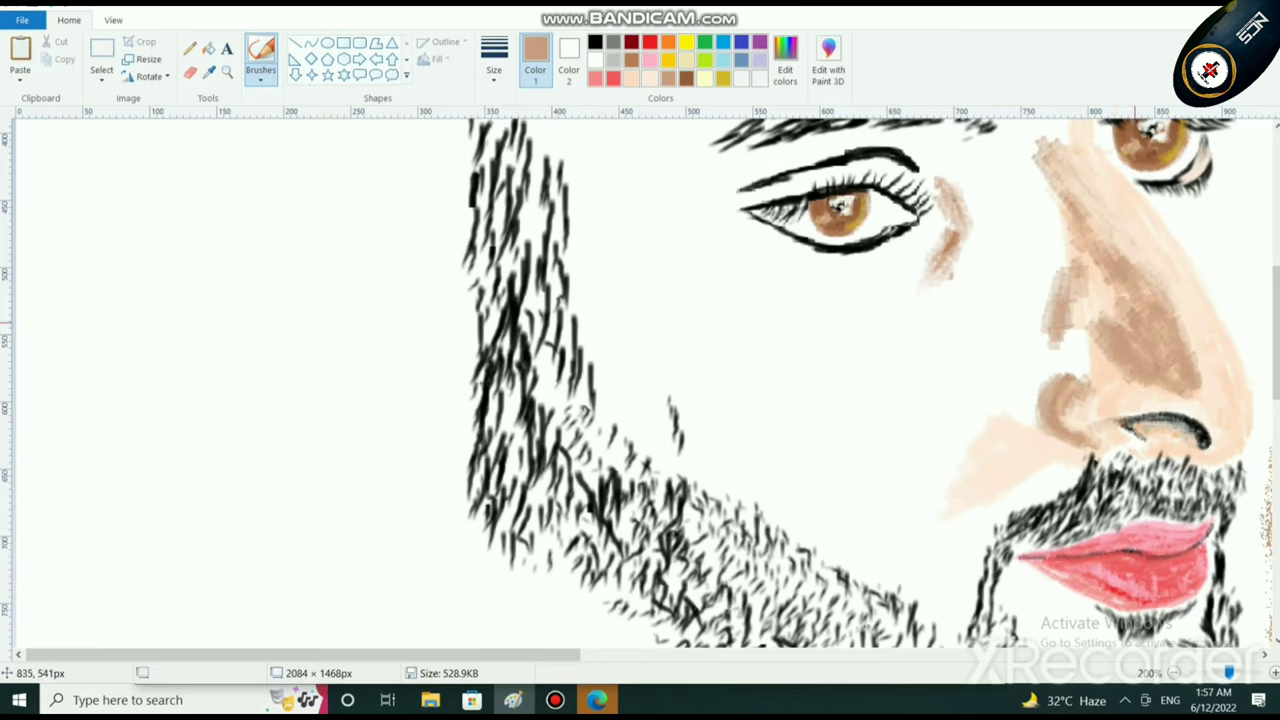
Step: Blend the nose shading with peach and add a tan shadow along the outer edge of the nose
{"action": "left_click", "coordinate": [631, 78]}
{"action": "mouse_move", "coordinate": [1108, 331]}
{"action": "left_mouse_down"}
{"action": "mouse_move", "coordinate": [1137, 371]}
{"action": "mouse_move", "coordinate": [1165, 373]}
{"action": "left_mouse_up"}
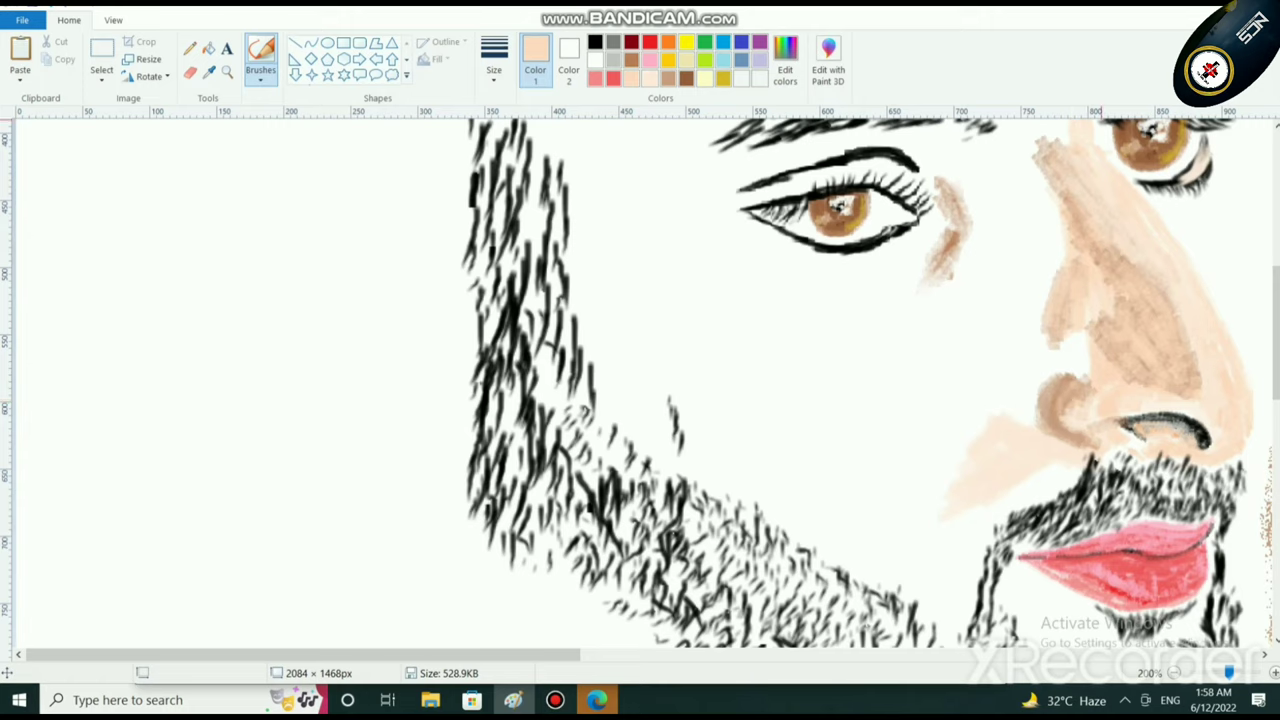
{"action": "left_click", "coordinate": [668, 78]}
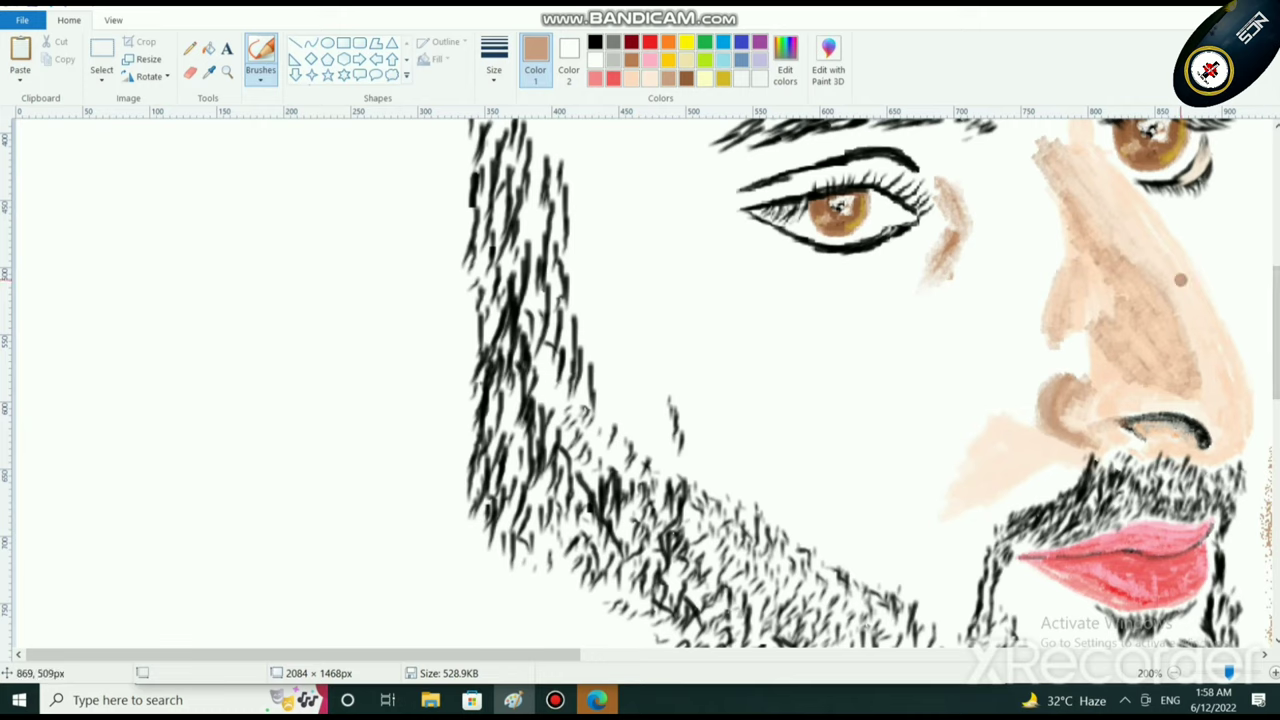
{"action": "mouse_move", "coordinate": [1180, 280]}
{"action": "left_mouse_down"}
{"action": "mouse_move", "coordinate": [1212, 306]}
{"action": "mouse_move", "coordinate": [1184, 266]}
{"action": "mouse_move", "coordinate": [1208, 334]}
{"action": "mouse_move", "coordinate": [1212, 318]}
{"action": "left_mouse_up"}
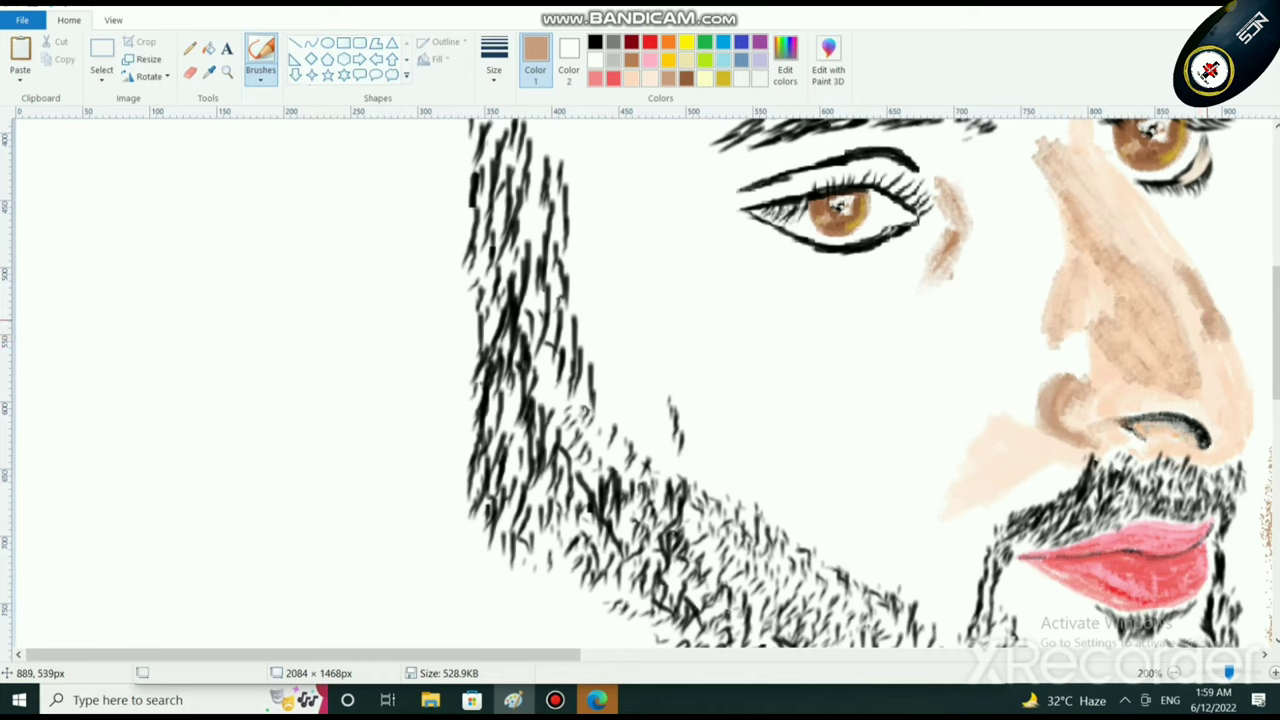
Step: Extend the tan shadow along the outer edge of the nose, from beside the far eye down to the tip
{"action": "mouse_move", "coordinate": [1191, 271]}
{"action": "left_mouse_down"}
{"action": "mouse_move", "coordinate": [1231, 364]}
{"action": "mouse_move", "coordinate": [1217, 337]}
{"action": "mouse_move", "coordinate": [1202, 346]}
{"action": "mouse_move", "coordinate": [1235, 384]}
{"action": "mouse_move", "coordinate": [1223, 336]}
{"action": "left_mouse_up"}
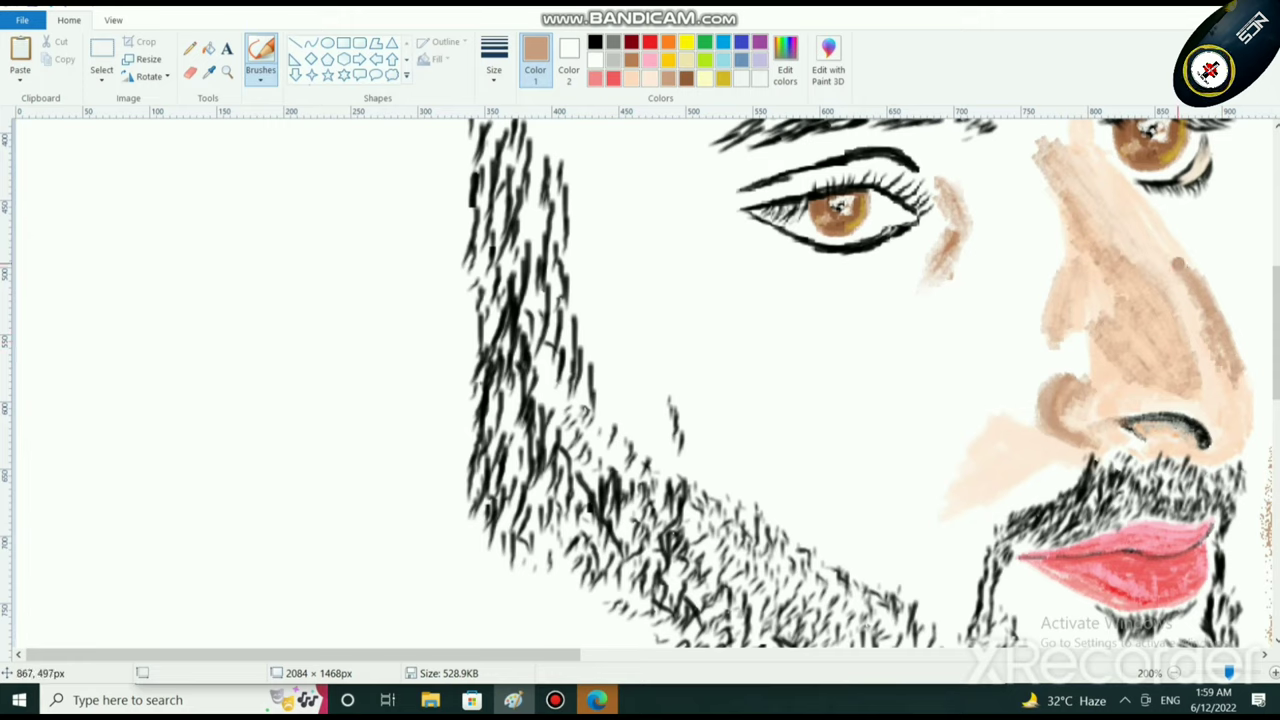
{"action": "mouse_move", "coordinate": [1136, 197]}
{"action": "left_mouse_down"}
{"action": "mouse_move", "coordinate": [1205, 290]}
{"action": "mouse_move", "coordinate": [1119, 174]}
{"action": "mouse_move", "coordinate": [1224, 370]}
{"action": "left_mouse_up"}
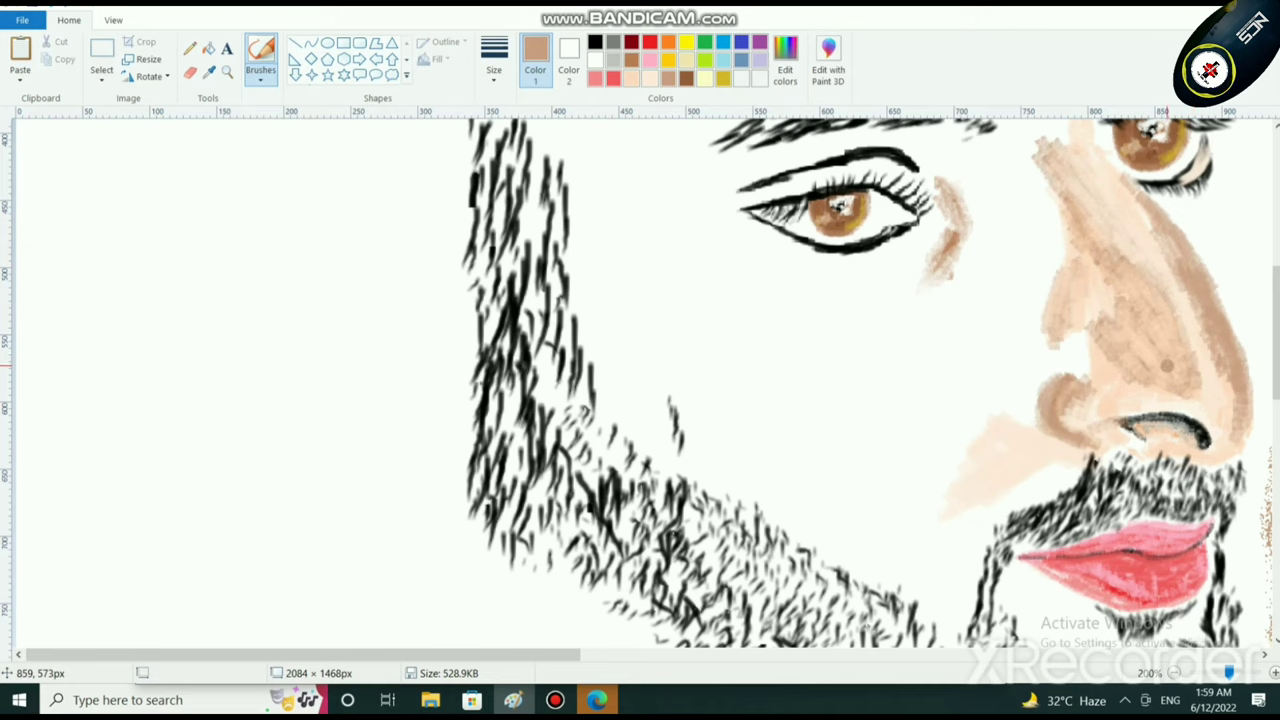
{"action": "scroll", "coordinate": [1166, 366], "scroll_direction": "down", "scroll_amount": 1}
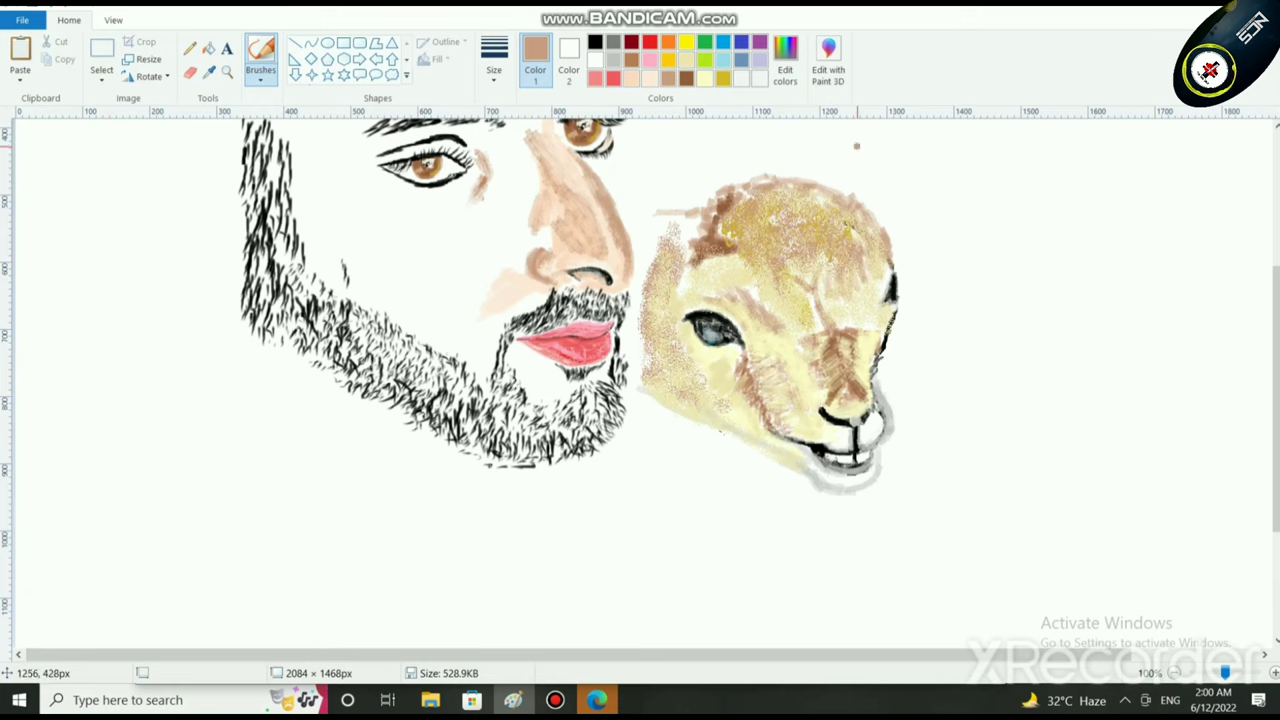
{"action": "scroll", "coordinate": [667, 200], "scroll_direction": "up", "scroll_amount": 3}
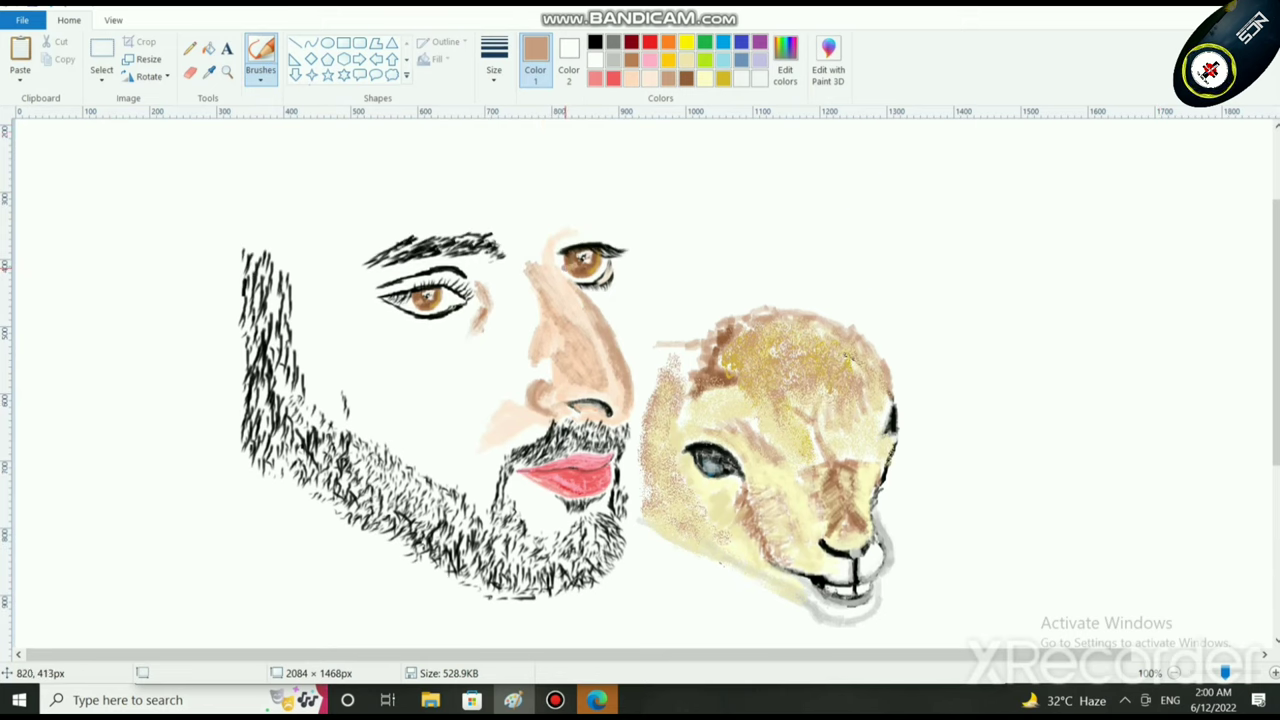
{"action": "scroll", "coordinate": [1114, 366], "scroll_direction": "up", "scroll_amount": 2}
{"action": "scroll", "coordinate": [1114, 366], "scroll_direction": "down", "scroll_amount": 3}
{"action": "left_click_drag", "start_coordinate": [363, 654], "coordinate": [658, 654]}
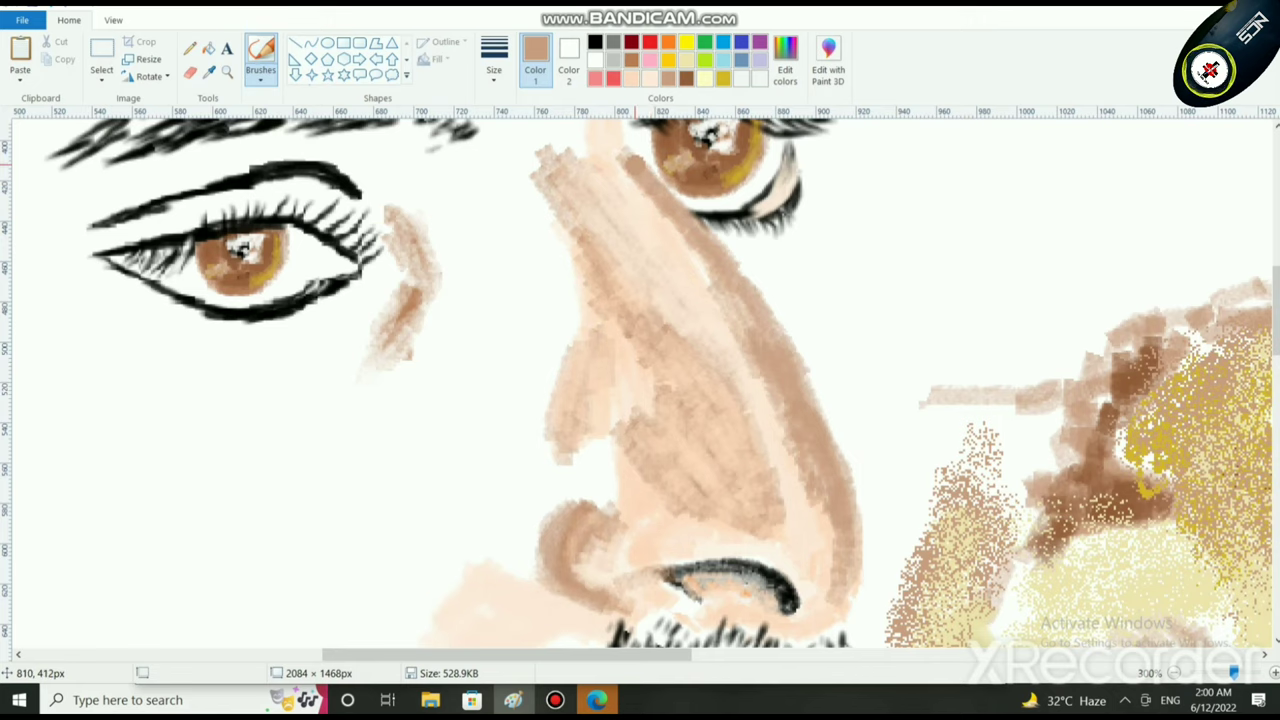
{"action": "scroll", "coordinate": [706, 512], "scroll_direction": "up", "scroll_amount": 5}
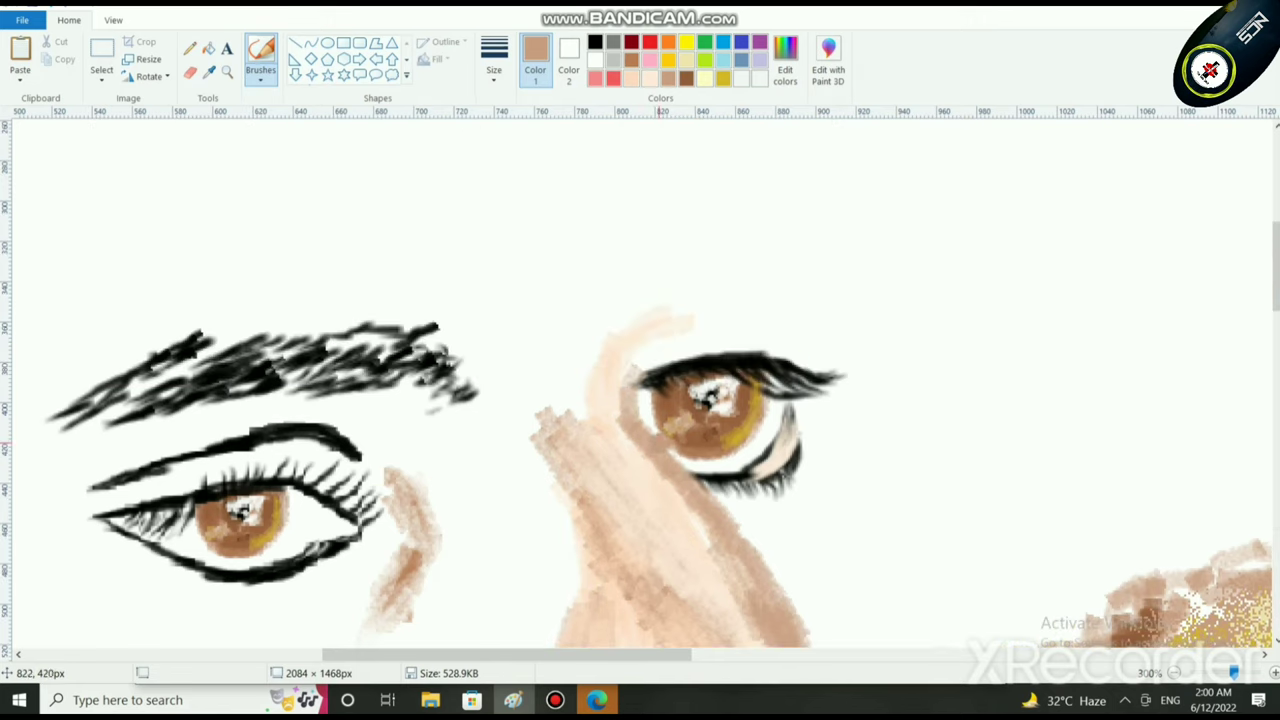
{"action": "scroll", "coordinate": [684, 468], "scroll_direction": "down", "scroll_amount": 5}
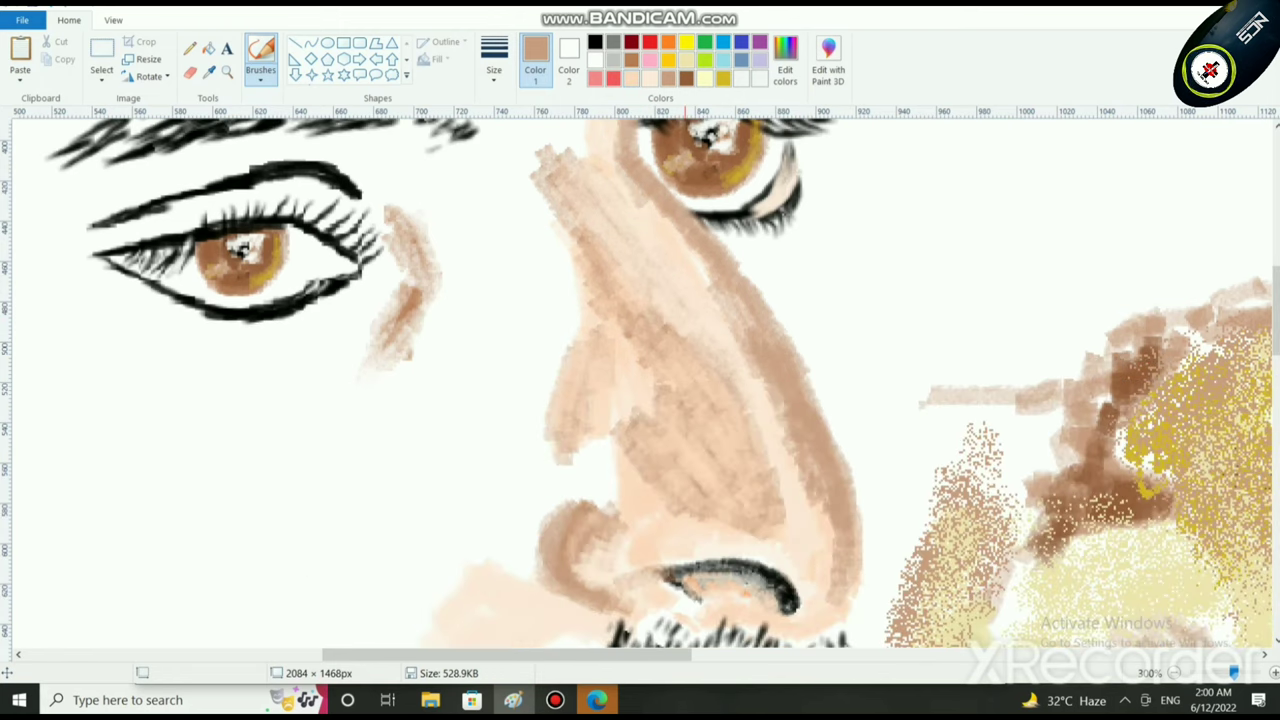
Step: Soften the shadow along the outer edge of the nose with light peach strokes
{"action": "left_click", "coordinate": [631, 78]}
{"action": "left_click_drag", "start_coordinate": [741, 316], "coordinate": [805, 459]}
{"action": "left_click_drag", "start_coordinate": [778, 349], "coordinate": [843, 498]}
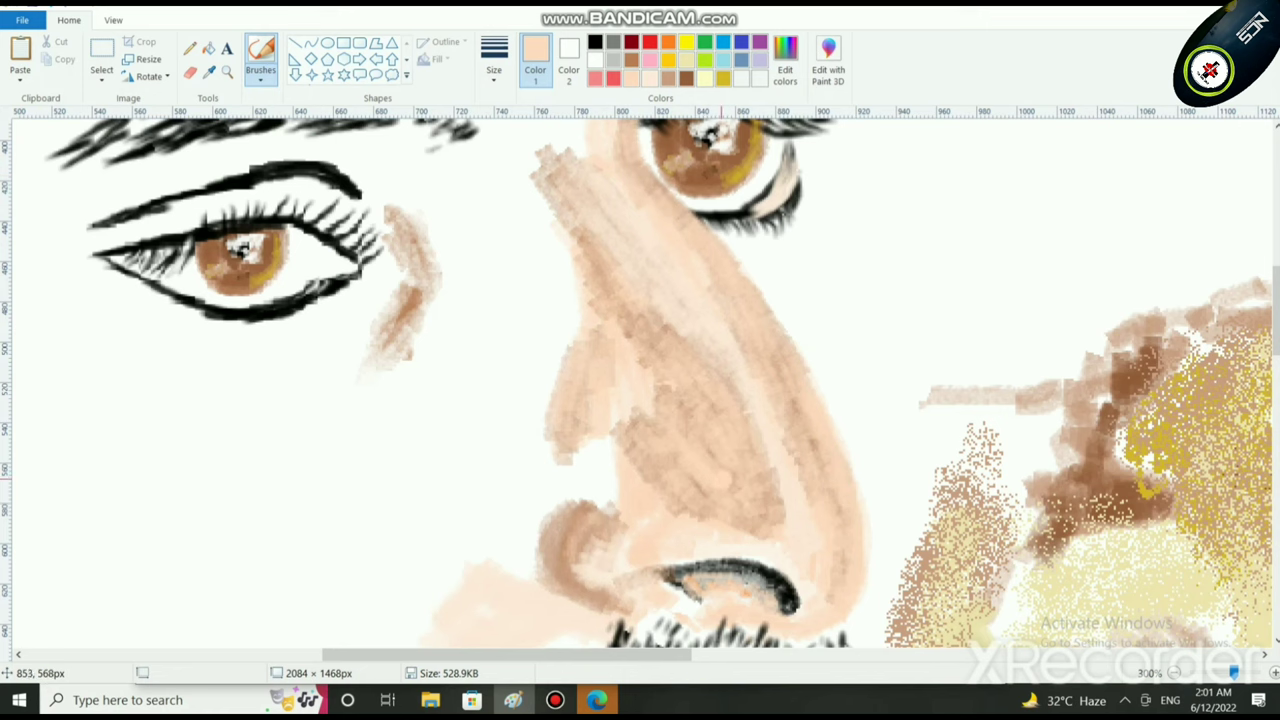
{"action": "scroll", "coordinate": [808, 442], "scroll_direction": "down", "scroll_amount": 1}
{"action": "key", "text": "super"}
{"action": "key", "text": "super"}
{"action": "scroll", "coordinate": [828, 440], "scroll_direction": "down", "scroll_amount": 1}
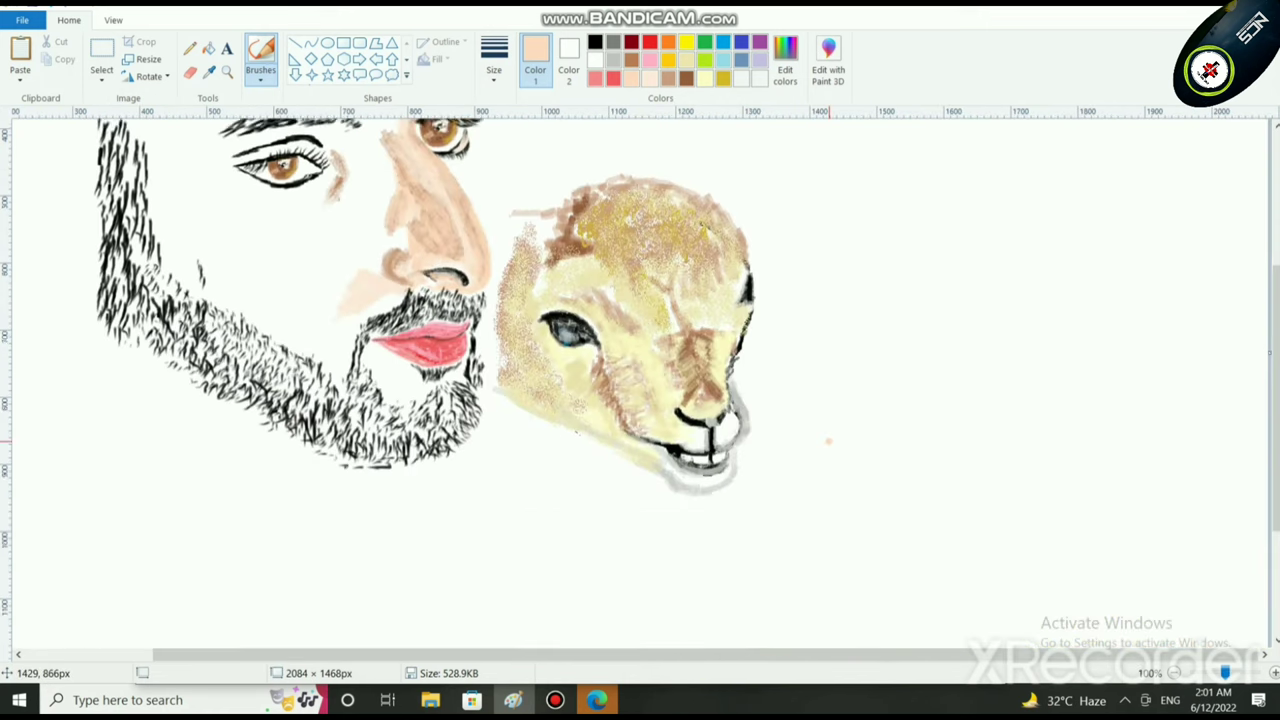
Step: Paint a black eyebrow above the far eye, and lengthen and thicken the outer part of the near eyebrow
{"action": "scroll", "coordinate": [828, 440], "scroll_direction": "up", "scroll_amount": 2}
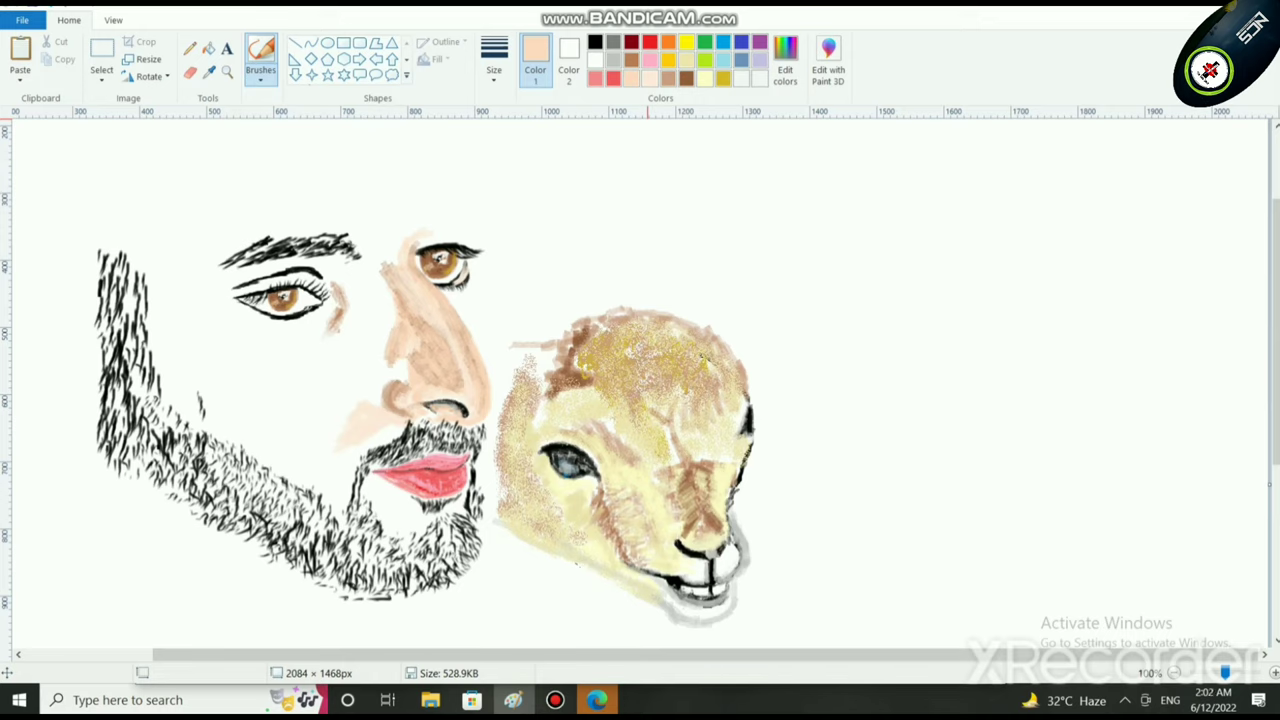
{"action": "left_click", "coordinate": [686, 42]}
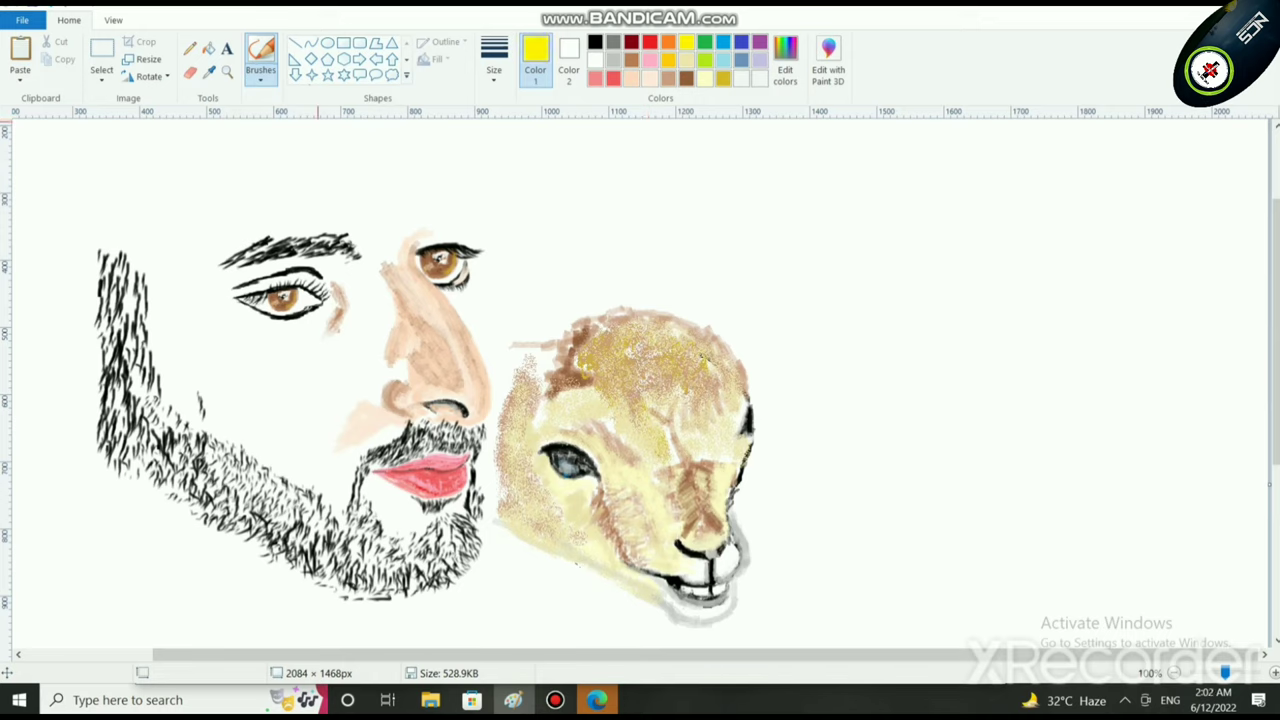
{"action": "left_click", "coordinate": [260, 72]}
{"action": "left_click", "coordinate": [262, 138]}
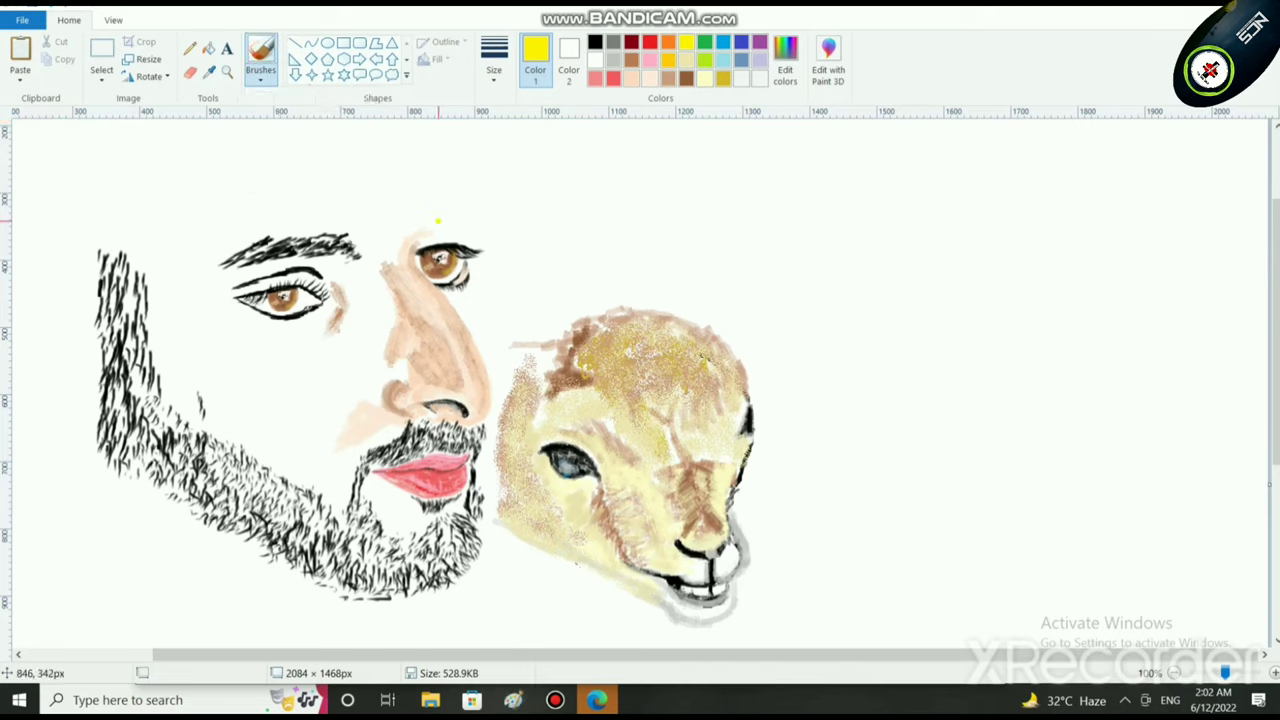
{"action": "mouse_move", "coordinate": [425, 227]}
{"action": "left_mouse_down"}
{"action": "mouse_move", "coordinate": [472, 206]}
{"action": "mouse_move", "coordinate": [479, 238]}
{"action": "mouse_move", "coordinate": [478, 215]}
{"action": "left_mouse_up"}
{"action": "left_click", "coordinate": [595, 42]}
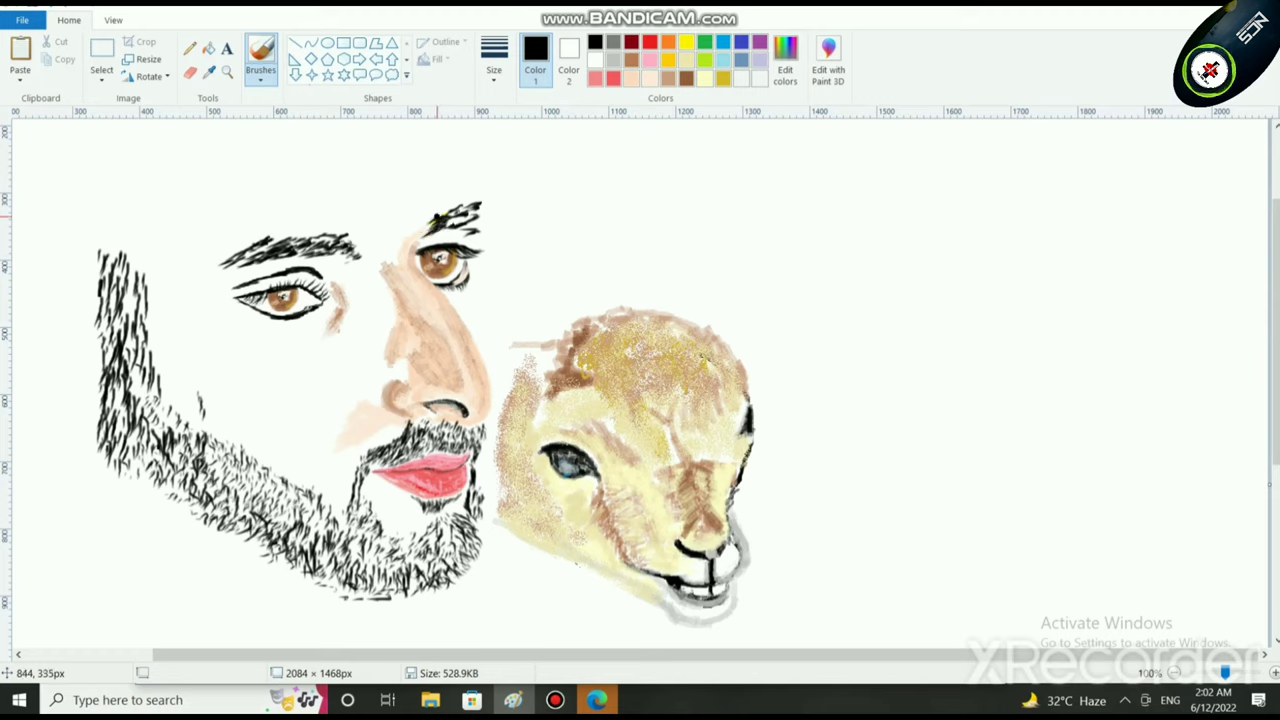
{"action": "left_click_drag", "start_coordinate": [444, 227], "coordinate": [487, 208]}
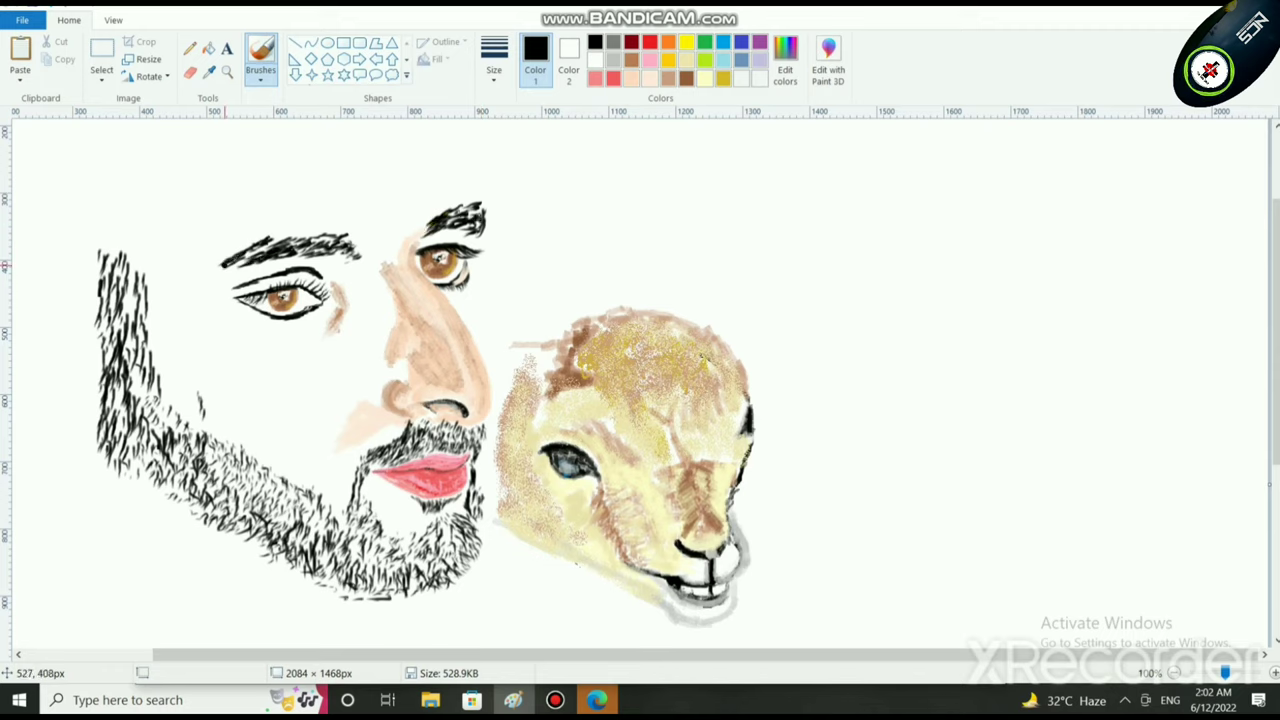
{"action": "left_click_drag", "start_coordinate": [201, 265], "coordinate": [270, 229]}
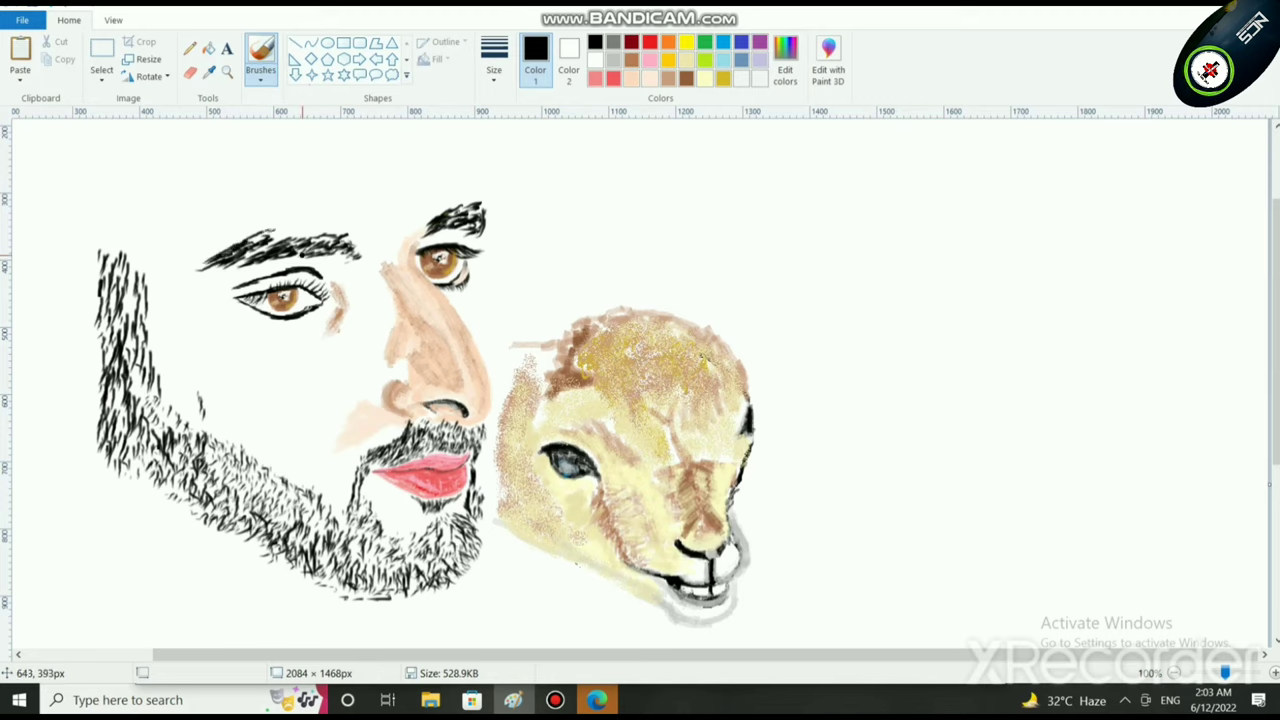
{"action": "left_click_drag", "start_coordinate": [287, 238], "coordinate": [324, 234]}
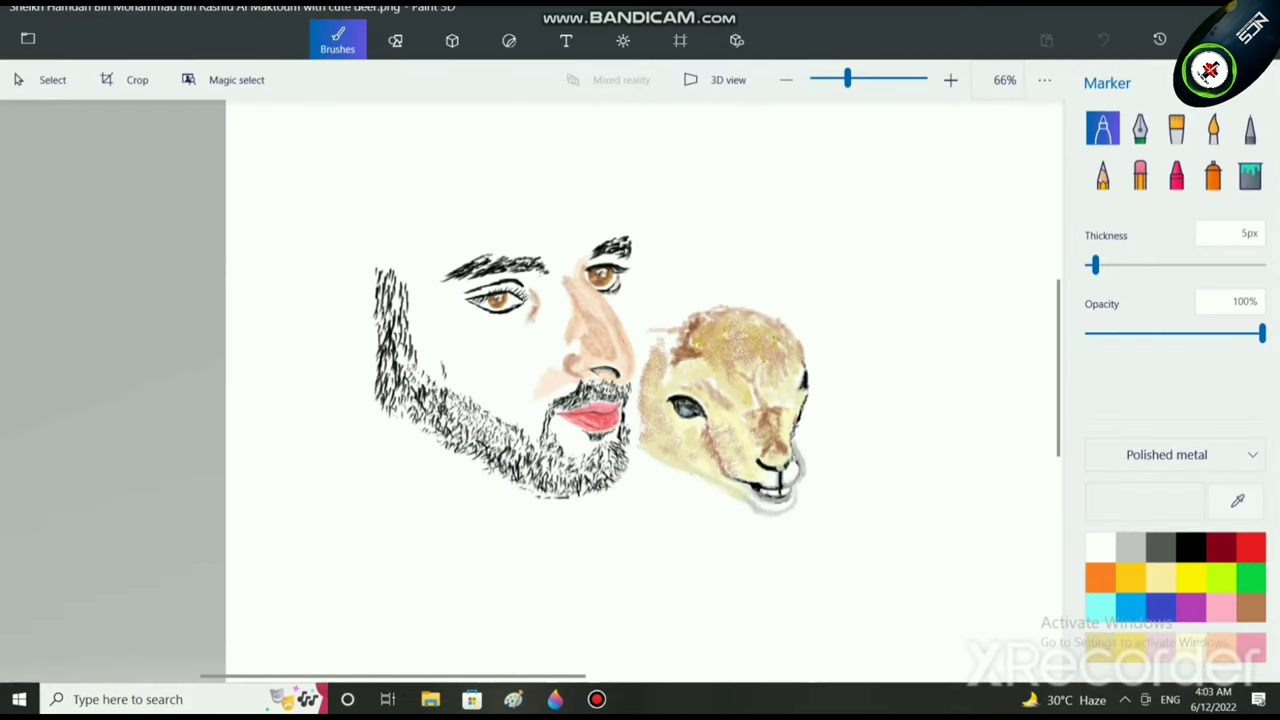
Step: Try tinting the temple orange with a 42 px Marker at 5% opacity and a 50 px Watercolor brush at 75%, then undo the strokes
{"action": "left_click_drag", "start_coordinate": [1094, 265], "coordinate": [1160, 265]}
{"action": "left_click_drag", "start_coordinate": [1262, 333], "coordinate": [1094, 333]}
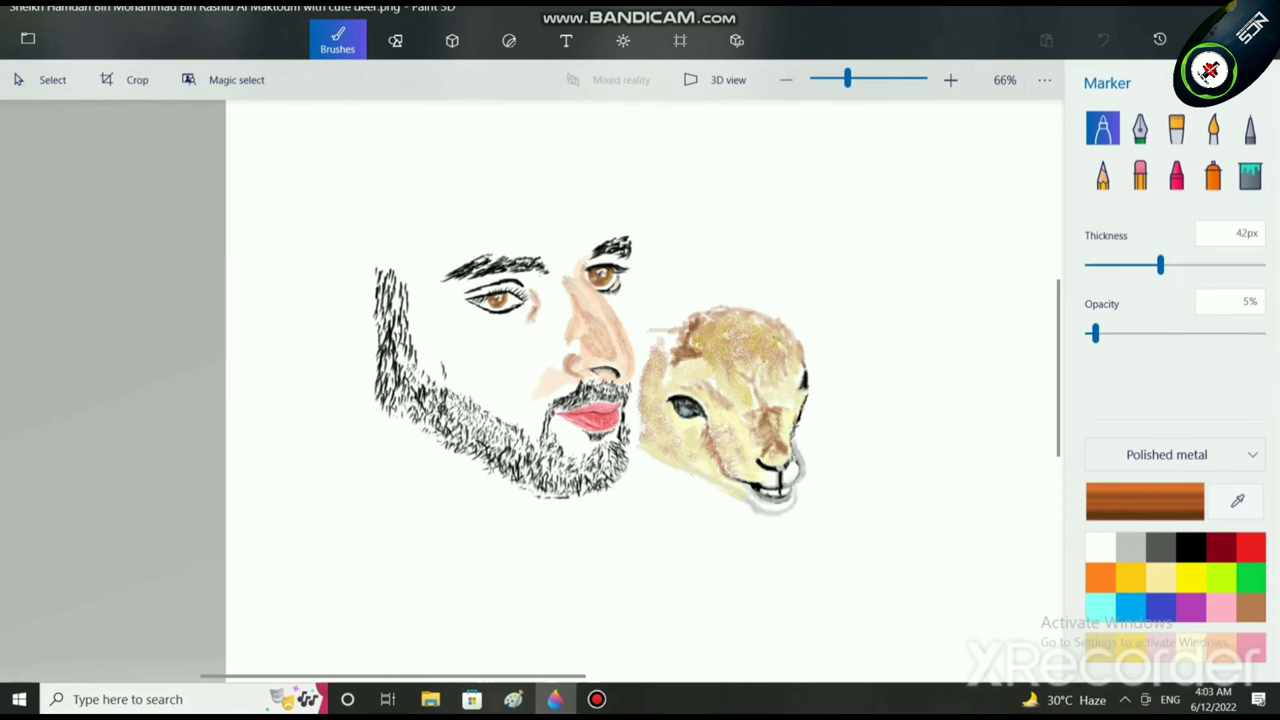
{"action": "scroll", "coordinate": [389, 277], "scroll_direction": "up", "scroll_amount": 5}
{"action": "mouse_move", "coordinate": [389, 278]}
{"action": "left_mouse_down"}
{"action": "mouse_move", "coordinate": [360, 293]}
{"action": "mouse_move", "coordinate": [340, 320]}
{"action": "left_mouse_up"}
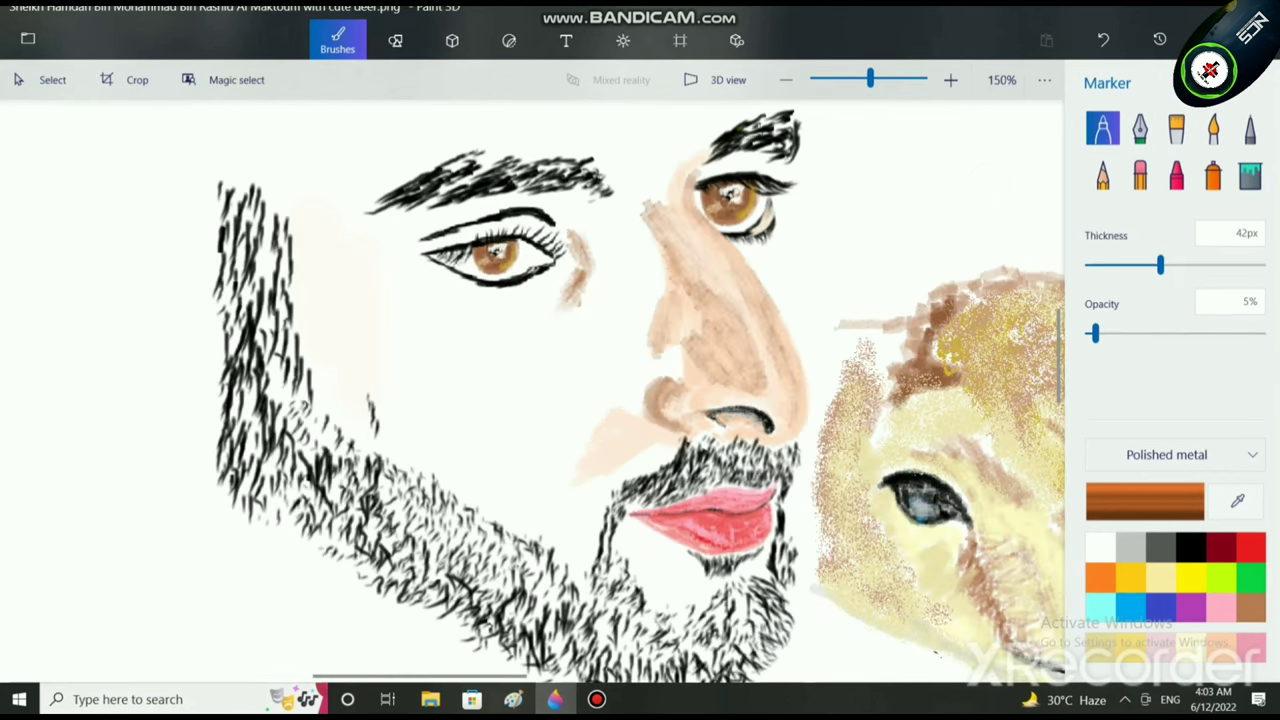
{"action": "left_click", "coordinate": [1213, 128]}
{"action": "left_click_drag", "start_coordinate": [358, 232], "coordinate": [358, 342]}
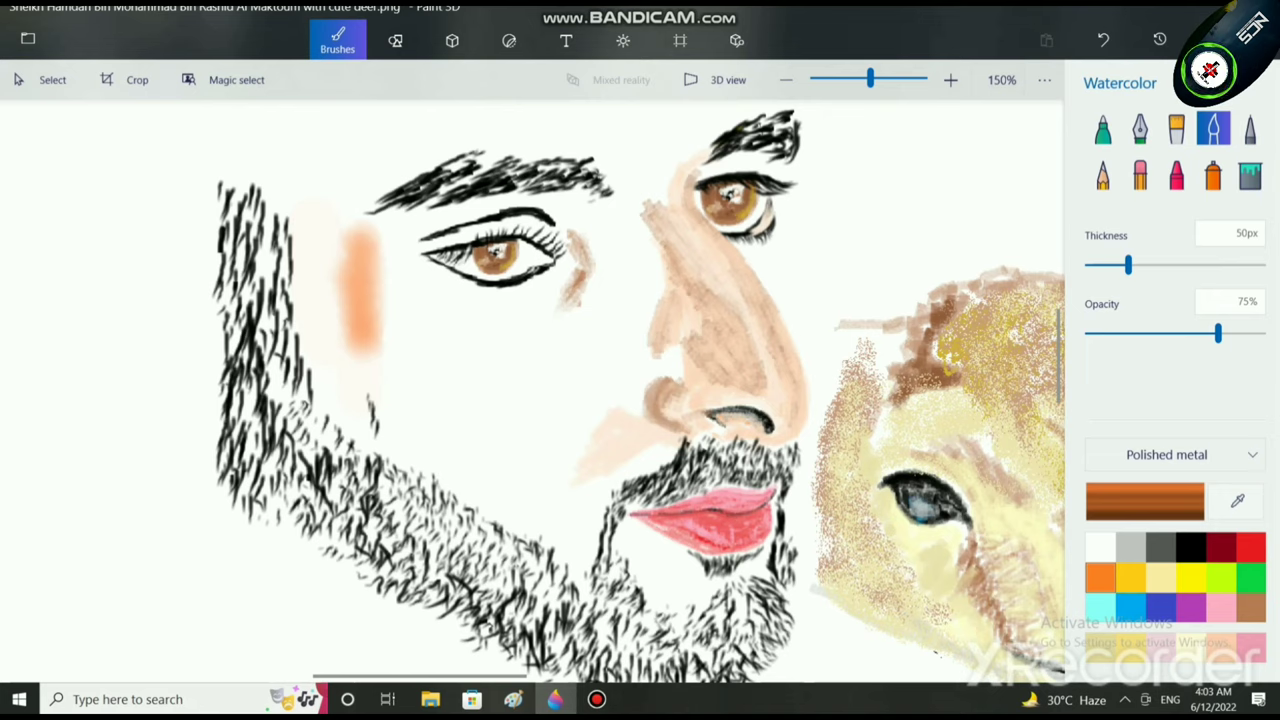
{"action": "key", "text": "ctrl+z"}
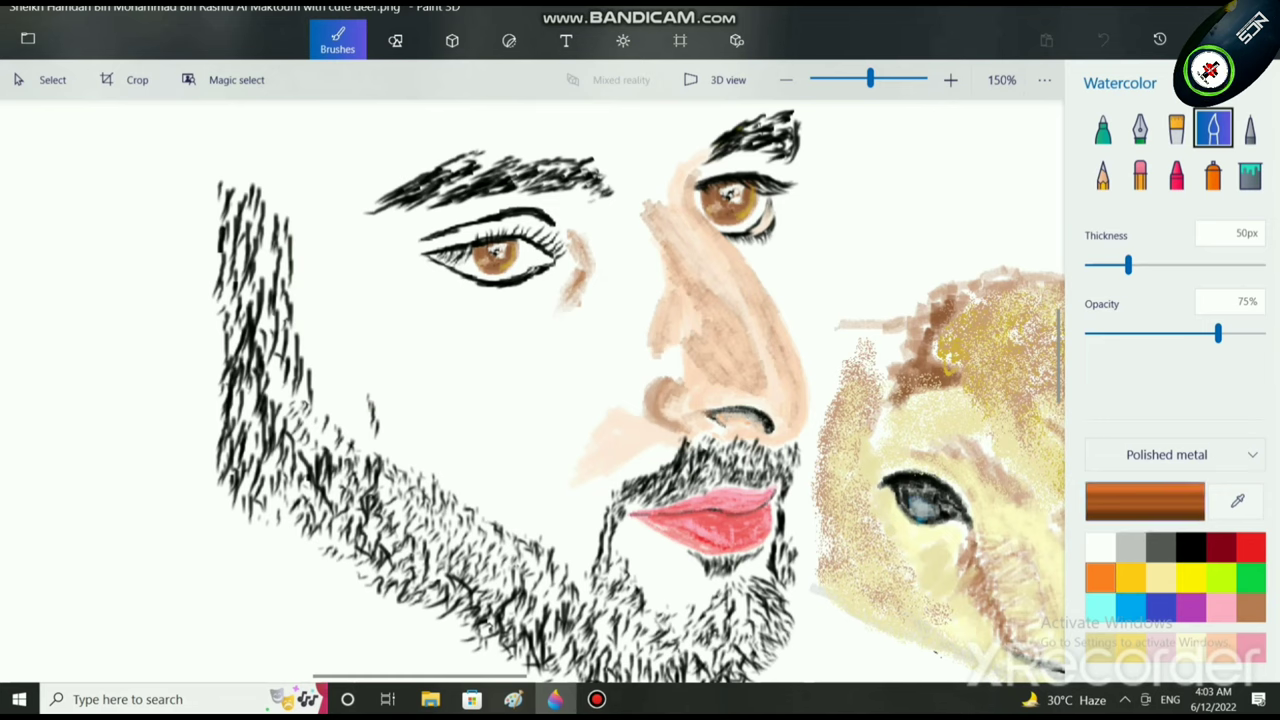
Step: Tint the temple, forehead, cheek and skin beside the nose in orange with a 114 px Watercolor brush at 9% opacity
{"action": "left_click_drag", "start_coordinate": [1128, 265], "coordinate": [1114, 265]}
{"action": "left_click_drag", "start_coordinate": [1218, 333], "coordinate": [1102, 333]}
{"action": "left_click_drag", "start_coordinate": [1114, 265], "coordinate": [1185, 265]}
{"action": "mouse_move", "coordinate": [399, 303]}
{"action": "left_mouse_down"}
{"action": "mouse_move", "coordinate": [403, 366]}
{"action": "mouse_move", "coordinate": [368, 342]}
{"action": "mouse_move", "coordinate": [399, 408]}
{"action": "mouse_move", "coordinate": [410, 362]}
{"action": "mouse_move", "coordinate": [490, 411]}
{"action": "mouse_move", "coordinate": [438, 425]}
{"action": "mouse_move", "coordinate": [512, 462]}
{"action": "mouse_move", "coordinate": [433, 435]}
{"action": "mouse_move", "coordinate": [462, 445]}
{"action": "mouse_move", "coordinate": [385, 445]}
{"action": "mouse_move", "coordinate": [448, 437]}
{"action": "mouse_move", "coordinate": [328, 350]}
{"action": "mouse_move", "coordinate": [333, 385]}
{"action": "mouse_move", "coordinate": [335, 250]}
{"action": "mouse_move", "coordinate": [332, 290]}
{"action": "mouse_move", "coordinate": [352, 292]}
{"action": "mouse_move", "coordinate": [305, 300]}
{"action": "mouse_move", "coordinate": [283, 202]}
{"action": "mouse_move", "coordinate": [360, 122]}
{"action": "mouse_move", "coordinate": [331, 183]}
{"action": "mouse_move", "coordinate": [335, 283]}
{"action": "mouse_move", "coordinate": [407, 130]}
{"action": "mouse_move", "coordinate": [450, 215]}
{"action": "mouse_move", "coordinate": [570, 225]}
{"action": "mouse_move", "coordinate": [570, 240]}
{"action": "mouse_move", "coordinate": [450, 338]}
{"action": "mouse_move", "coordinate": [408, 203]}
{"action": "mouse_move", "coordinate": [425, 200]}
{"action": "mouse_move", "coordinate": [400, 215]}
{"action": "mouse_move", "coordinate": [547, 193]}
{"action": "mouse_move", "coordinate": [563, 206]}
{"action": "mouse_move", "coordinate": [577, 190]}
{"action": "mouse_move", "coordinate": [486, 191]}
{"action": "mouse_move", "coordinate": [475, 218]}
{"action": "mouse_move", "coordinate": [502, 252]}
{"action": "mouse_move", "coordinate": [522, 245]}
{"action": "mouse_move", "coordinate": [519, 204]}
{"action": "mouse_move", "coordinate": [631, 166]}
{"action": "mouse_move", "coordinate": [647, 182]}
{"action": "mouse_move", "coordinate": [387, 193]}
{"action": "mouse_move", "coordinate": [588, 170]}
{"action": "mouse_move", "coordinate": [346, 212]}
{"action": "mouse_move", "coordinate": [327, 240]}
{"action": "mouse_move", "coordinate": [338, 262]}
{"action": "mouse_move", "coordinate": [265, 293]}
{"action": "mouse_move", "coordinate": [287, 300]}
{"action": "mouse_move", "coordinate": [293, 327]}
{"action": "mouse_move", "coordinate": [228, 375]}
{"action": "mouse_move", "coordinate": [218, 295]}
{"action": "mouse_move", "coordinate": [212, 354]}
{"action": "mouse_move", "coordinate": [241, 434]}
{"action": "mouse_move", "coordinate": [211, 316]}
{"action": "mouse_move", "coordinate": [243, 272]}
{"action": "mouse_move", "coordinate": [309, 242]}
{"action": "mouse_move", "coordinate": [270, 337]}
{"action": "mouse_move", "coordinate": [288, 325]}
{"action": "mouse_move", "coordinate": [294, 443]}
{"action": "mouse_move", "coordinate": [294, 409]}
{"action": "mouse_move", "coordinate": [387, 440]}
{"action": "mouse_move", "coordinate": [400, 520]}
{"action": "mouse_move", "coordinate": [353, 485]}
{"action": "left_mouse_up"}
{"action": "scroll", "coordinate": [571, 237], "scroll_direction": "up", "scroll_amount": 2}
{"action": "scroll", "coordinate": [571, 237], "scroll_direction": "right", "scroll_amount": 2}
{"action": "mouse_move", "coordinate": [301, 495]}
{"action": "left_mouse_down"}
{"action": "mouse_move", "coordinate": [150, 426]}
{"action": "mouse_move", "coordinate": [142, 398]}
{"action": "mouse_move", "coordinate": [157, 356]}
{"action": "mouse_move", "coordinate": [170, 546]}
{"action": "mouse_move", "coordinate": [125, 471]}
{"action": "mouse_move", "coordinate": [264, 557]}
{"action": "left_mouse_up"}
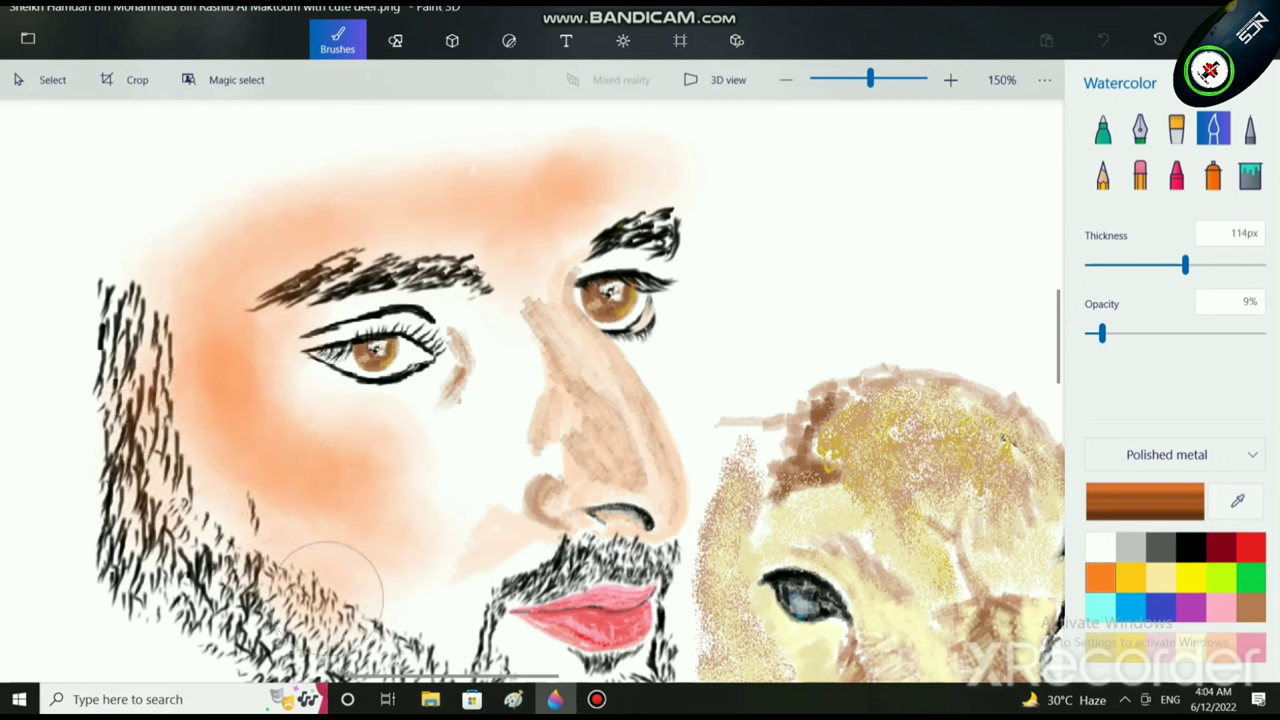
{"action": "mouse_move", "coordinate": [506, 428]}
{"action": "left_mouse_down"}
{"action": "mouse_move", "coordinate": [514, 346]}
{"action": "mouse_move", "coordinate": [507, 318]}
{"action": "mouse_move", "coordinate": [526, 473]}
{"action": "left_mouse_up"}
Step: Tint the chin below the lips, the cheek beside the moustache and the gap above the nostril wing with a 56 px orange brush
{"action": "scroll", "coordinate": [535, 400], "scroll_direction": "down", "scroll_amount": 3}
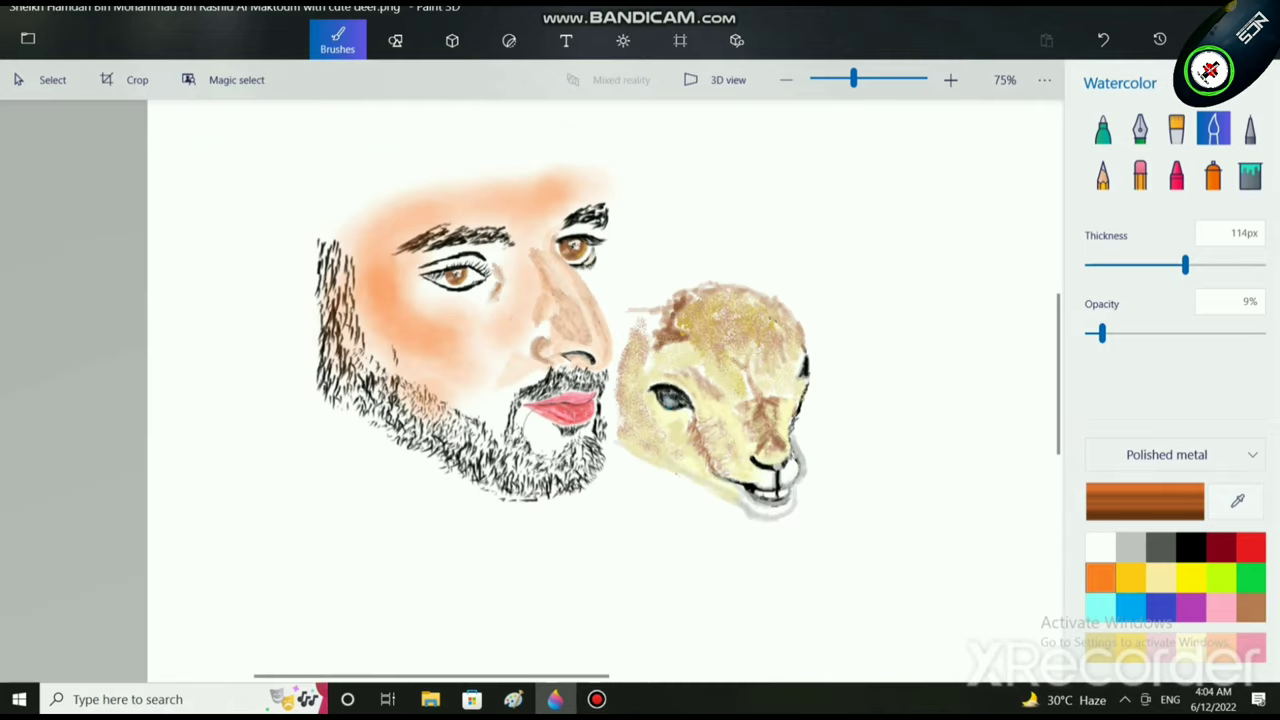
{"action": "scroll", "coordinate": [540, 445], "scroll_direction": "up", "scroll_amount": 5}
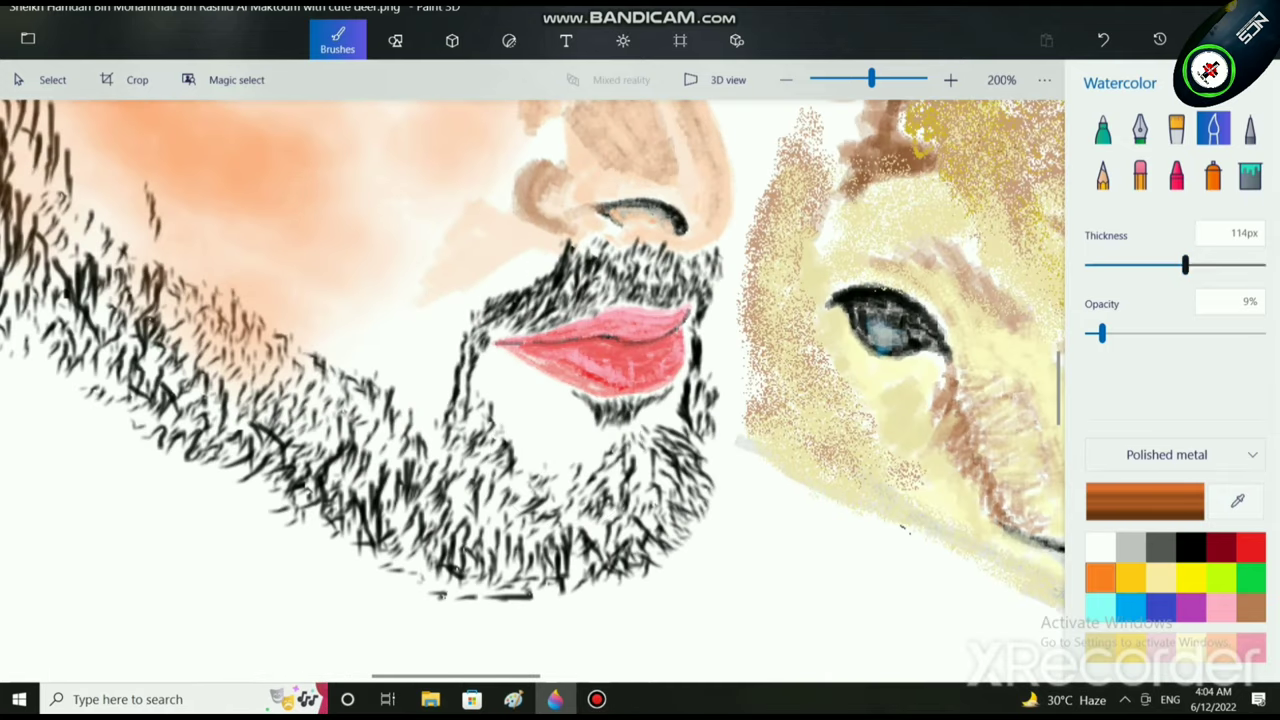
{"action": "left_click_drag", "start_coordinate": [1185, 264], "coordinate": [1133, 264]}
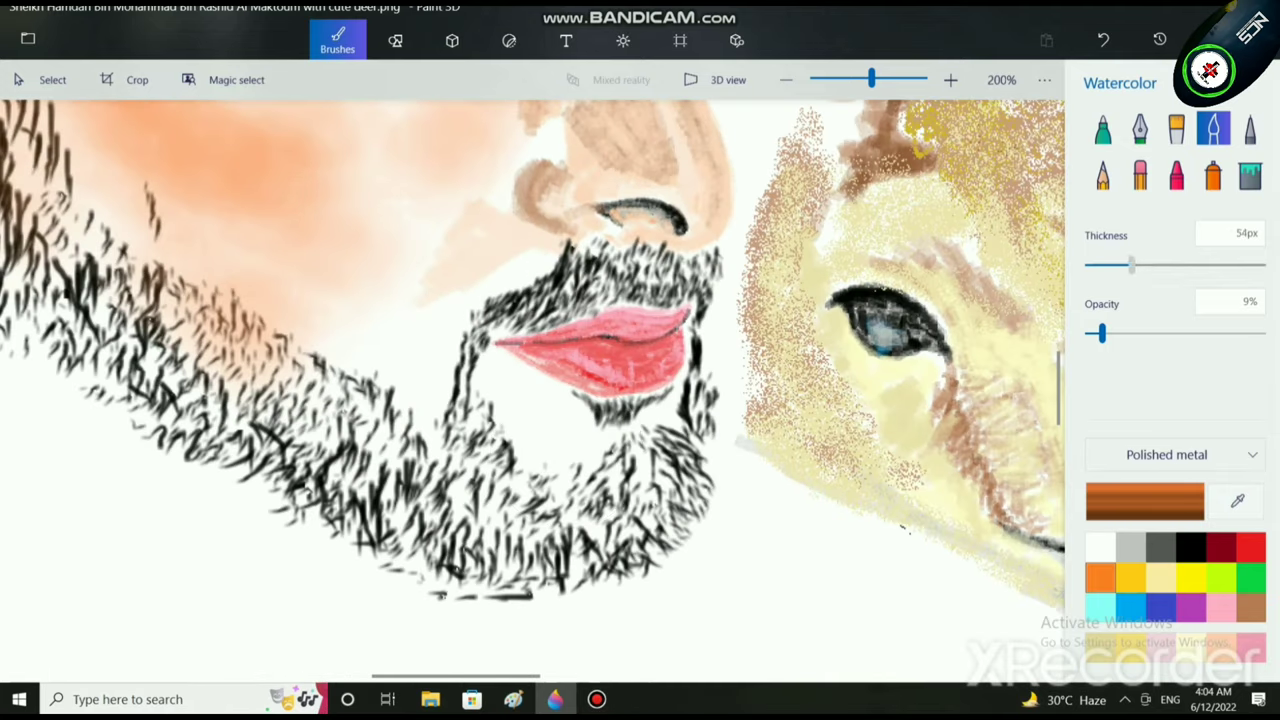
{"action": "mouse_move", "coordinate": [543, 400]}
{"action": "left_mouse_down"}
{"action": "mouse_move", "coordinate": [539, 435]}
{"action": "mouse_move", "coordinate": [496, 386]}
{"action": "mouse_move", "coordinate": [569, 451]}
{"action": "mouse_move", "coordinate": [554, 460]}
{"action": "mouse_move", "coordinate": [560, 436]}
{"action": "mouse_move", "coordinate": [582, 431]}
{"action": "mouse_move", "coordinate": [522, 405]}
{"action": "mouse_move", "coordinate": [549, 430]}
{"action": "mouse_move", "coordinate": [612, 443]}
{"action": "mouse_move", "coordinate": [635, 428]}
{"action": "mouse_move", "coordinate": [553, 419]}
{"action": "left_mouse_up"}
{"action": "mouse_move", "coordinate": [417, 361]}
{"action": "left_mouse_down"}
{"action": "mouse_move", "coordinate": [436, 309]}
{"action": "mouse_move", "coordinate": [418, 349]}
{"action": "mouse_move", "coordinate": [523, 252]}
{"action": "mouse_move", "coordinate": [526, 265]}
{"action": "mouse_move", "coordinate": [441, 288]}
{"action": "mouse_move", "coordinate": [496, 136]}
{"action": "mouse_move", "coordinate": [491, 209]}
{"action": "mouse_move", "coordinate": [490, 179]}
{"action": "mouse_move", "coordinate": [438, 283]}
{"action": "mouse_move", "coordinate": [425, 274]}
{"action": "mouse_move", "coordinate": [391, 362]}
{"action": "mouse_move", "coordinate": [361, 328]}
{"action": "mouse_move", "coordinate": [448, 270]}
{"action": "left_mouse_up"}
{"action": "scroll", "coordinate": [420, 435], "scroll_direction": "up", "scroll_amount": 3}
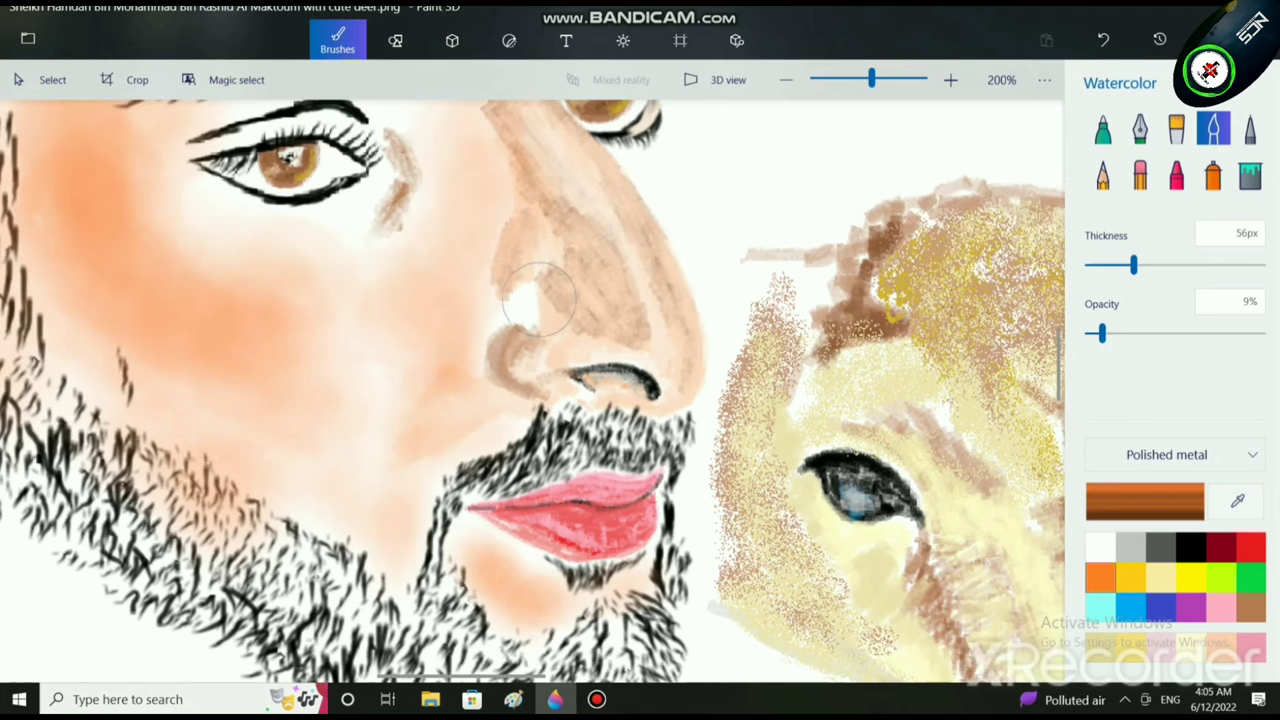
{"action": "mouse_move", "coordinate": [538, 299]}
{"action": "left_mouse_down"}
{"action": "mouse_move", "coordinate": [525, 321]}
{"action": "mouse_move", "coordinate": [519, 309]}
{"action": "left_mouse_up"}
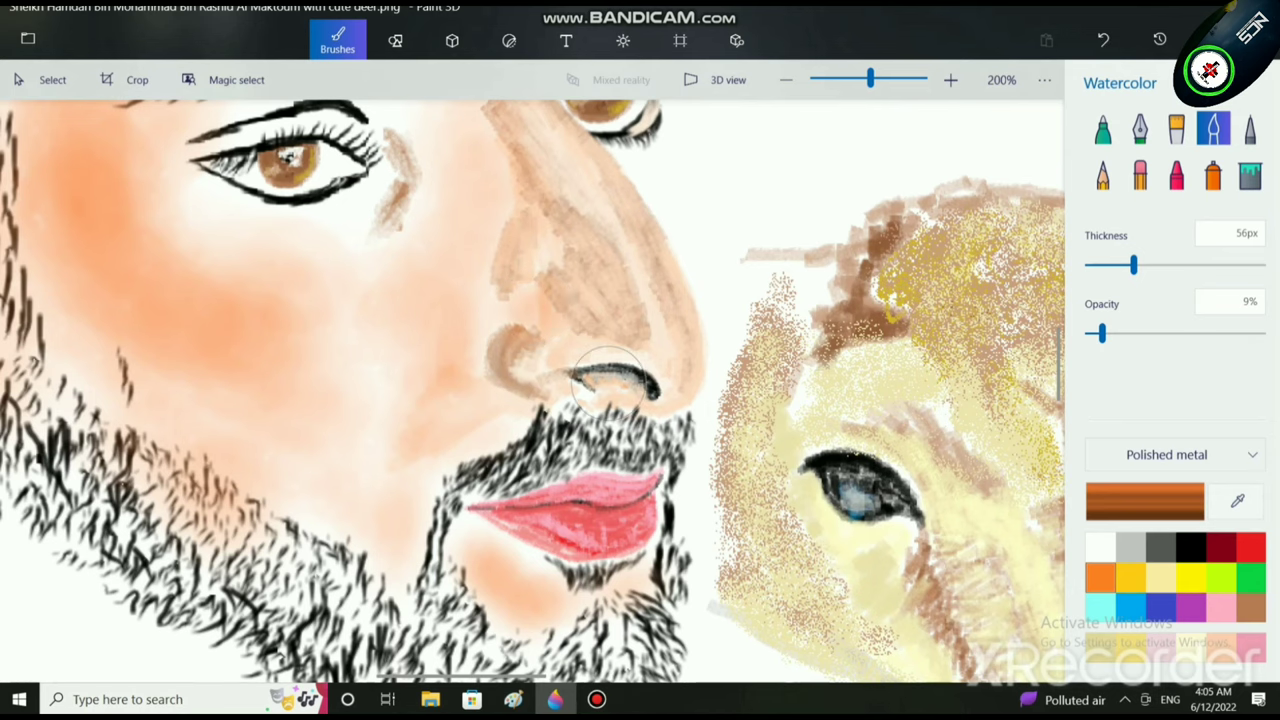
Step: Fill the pale skin under the near eye and warm the nose shading with soft orange strokes
{"action": "scroll", "coordinate": [604, 384], "scroll_direction": "down", "scroll_amount": 2}
{"action": "mouse_move", "coordinate": [390, 287]}
{"action": "left_mouse_down"}
{"action": "mouse_move", "coordinate": [487, 297]}
{"action": "mouse_move", "coordinate": [392, 297]}
{"action": "left_mouse_up"}
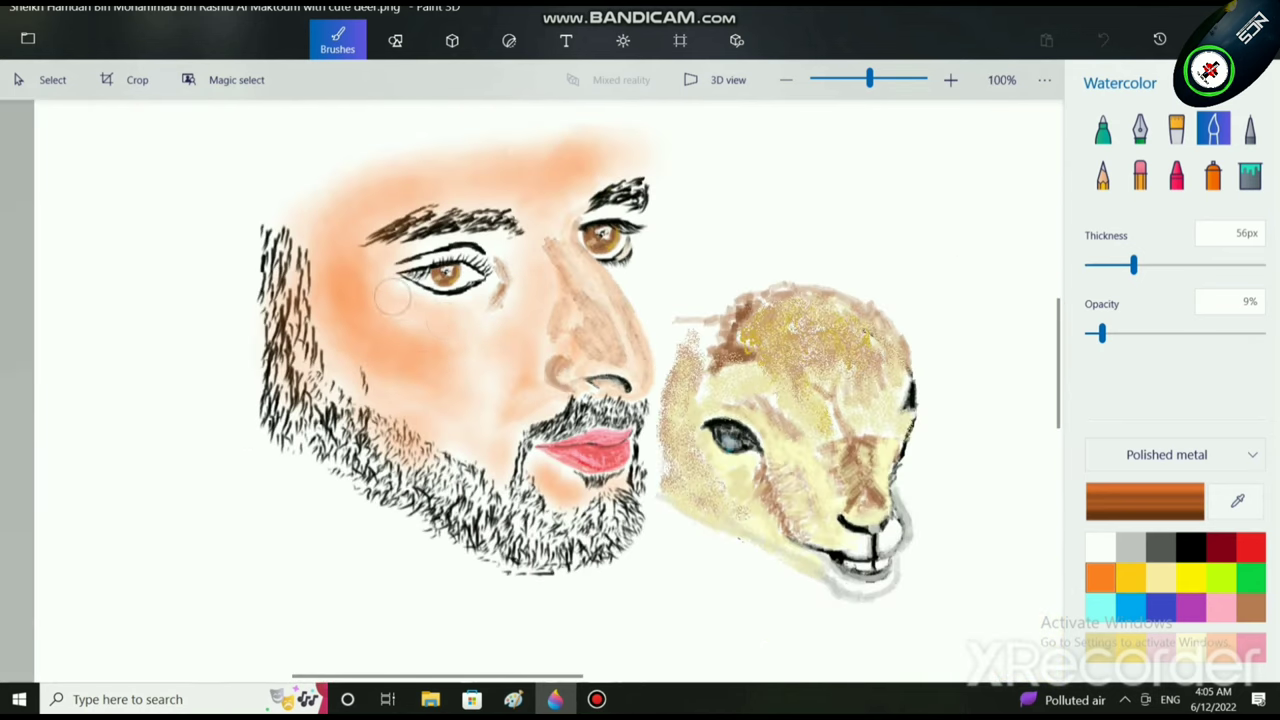
{"action": "mouse_move", "coordinate": [472, 371]}
{"action": "left_mouse_down"}
{"action": "mouse_move", "coordinate": [496, 350]}
{"action": "mouse_move", "coordinate": [516, 367]}
{"action": "mouse_move", "coordinate": [496, 352]}
{"action": "mouse_move", "coordinate": [513, 285]}
{"action": "mouse_move", "coordinate": [445, 328]}
{"action": "mouse_move", "coordinate": [473, 297]}
{"action": "mouse_move", "coordinate": [455, 310]}
{"action": "mouse_move", "coordinate": [386, 281]}
{"action": "mouse_move", "coordinate": [499, 253]}
{"action": "mouse_move", "coordinate": [433, 246]}
{"action": "mouse_move", "coordinate": [396, 295]}
{"action": "mouse_move", "coordinate": [366, 299]}
{"action": "left_mouse_up"}
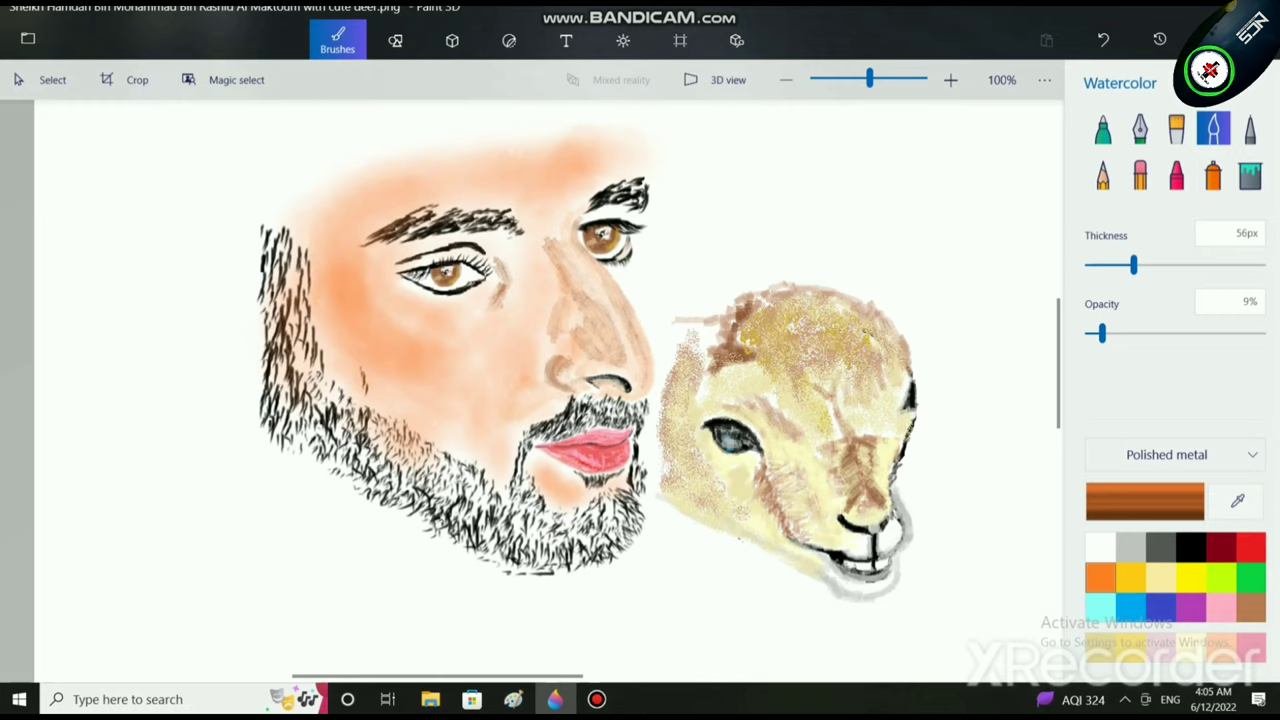
{"action": "left_click_drag", "start_coordinate": [565, 260], "coordinate": [578, 296]}
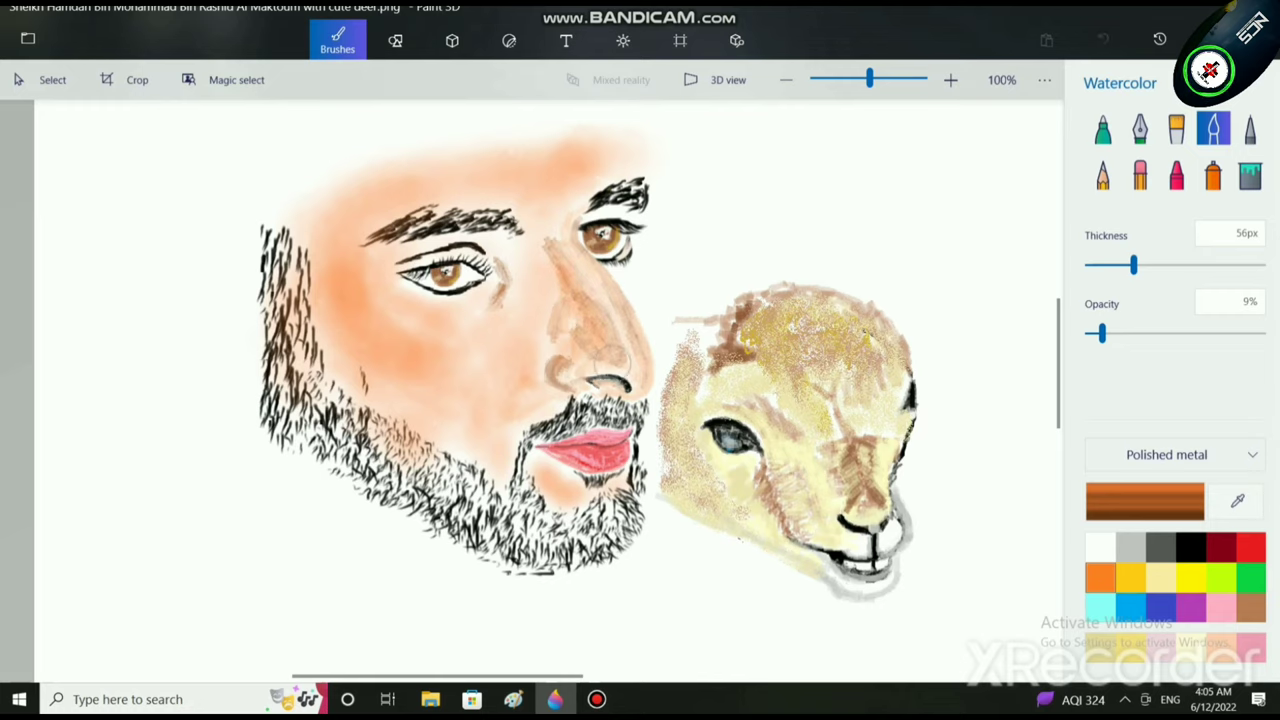
{"action": "left_click_drag", "start_coordinate": [600, 360], "coordinate": [611, 332]}
{"action": "mouse_move", "coordinate": [565, 282]}
{"action": "left_mouse_down"}
{"action": "mouse_move", "coordinate": [560, 337]}
{"action": "mouse_move", "coordinate": [598, 337]}
{"action": "mouse_move", "coordinate": [640, 362]}
{"action": "left_mouse_up"}
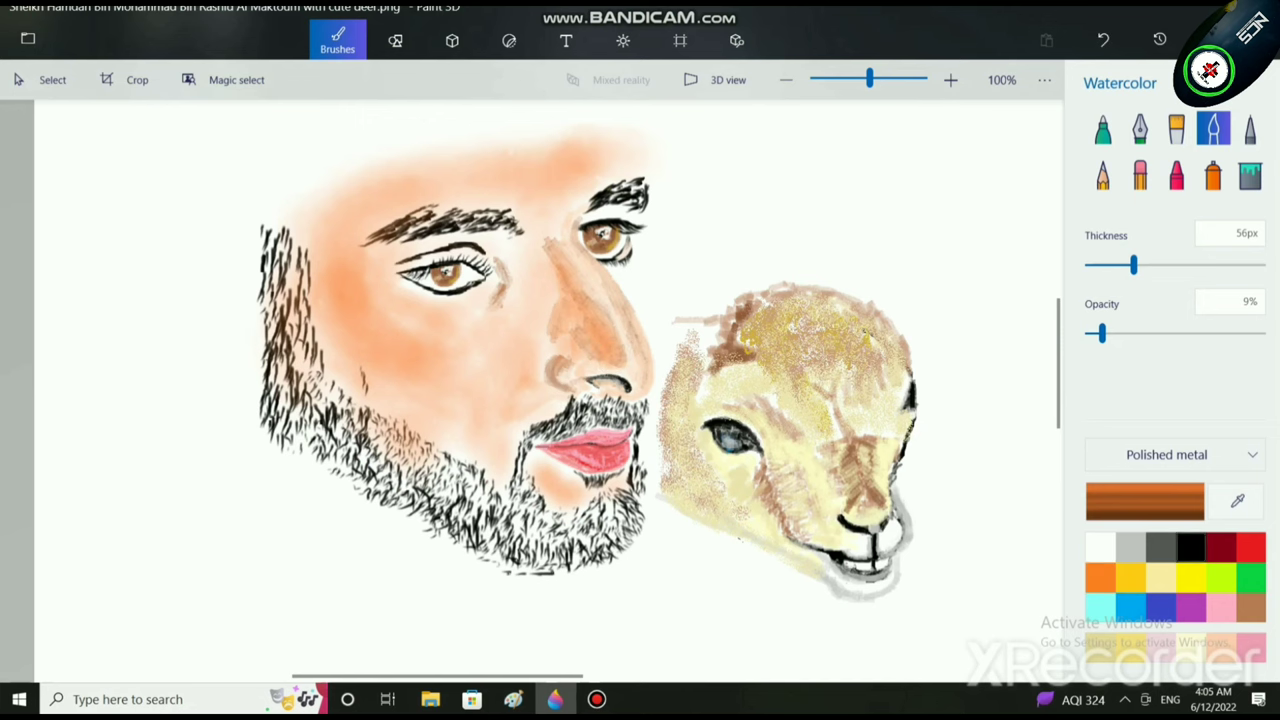
Step: Shade the side of the nose from the bridge down to the nostril with soft brown watercolor
{"action": "left_click", "coordinate": [1250, 607]}
{"action": "scroll", "coordinate": [589, 352], "scroll_direction": "up", "scroll_amount": 2}
{"action": "mouse_move", "coordinate": [607, 292]}
{"action": "left_mouse_down"}
{"action": "mouse_move", "coordinate": [620, 350]}
{"action": "mouse_move", "coordinate": [602, 338]}
{"action": "mouse_move", "coordinate": [626, 360]}
{"action": "mouse_move", "coordinate": [548, 225]}
{"action": "left_mouse_up"}
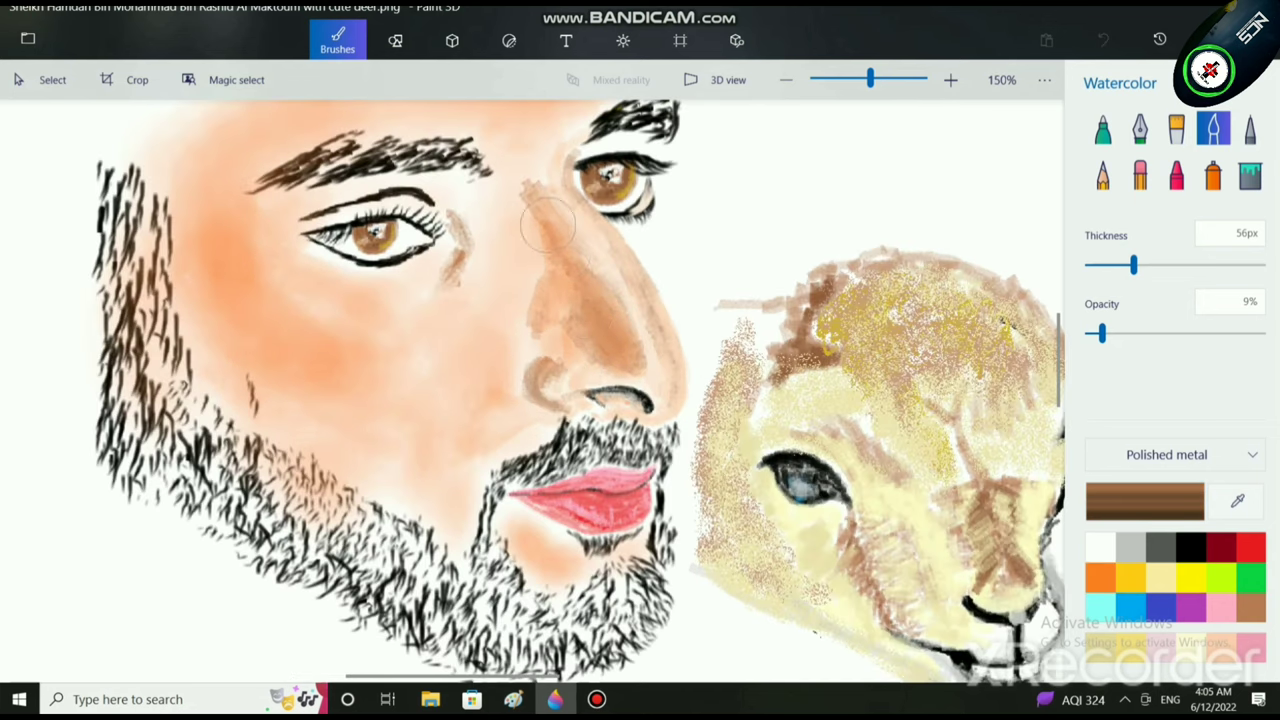
{"action": "mouse_move", "coordinate": [560, 274]}
{"action": "left_mouse_down"}
{"action": "mouse_move", "coordinate": [532, 301]}
{"action": "mouse_move", "coordinate": [552, 293]}
{"action": "mouse_move", "coordinate": [598, 321]}
{"action": "mouse_move", "coordinate": [553, 221]}
{"action": "mouse_move", "coordinate": [598, 323]}
{"action": "mouse_move", "coordinate": [603, 278]}
{"action": "mouse_move", "coordinate": [638, 353]}
{"action": "mouse_move", "coordinate": [563, 388]}
{"action": "mouse_move", "coordinate": [560, 355]}
{"action": "mouse_move", "coordinate": [576, 345]}
{"action": "mouse_move", "coordinate": [556, 348]}
{"action": "mouse_move", "coordinate": [573, 358]}
{"action": "mouse_move", "coordinate": [551, 379]}
{"action": "mouse_move", "coordinate": [585, 385]}
{"action": "left_mouse_up"}
{"action": "scroll", "coordinate": [832, 408], "scroll_direction": "down", "scroll_amount": 1}
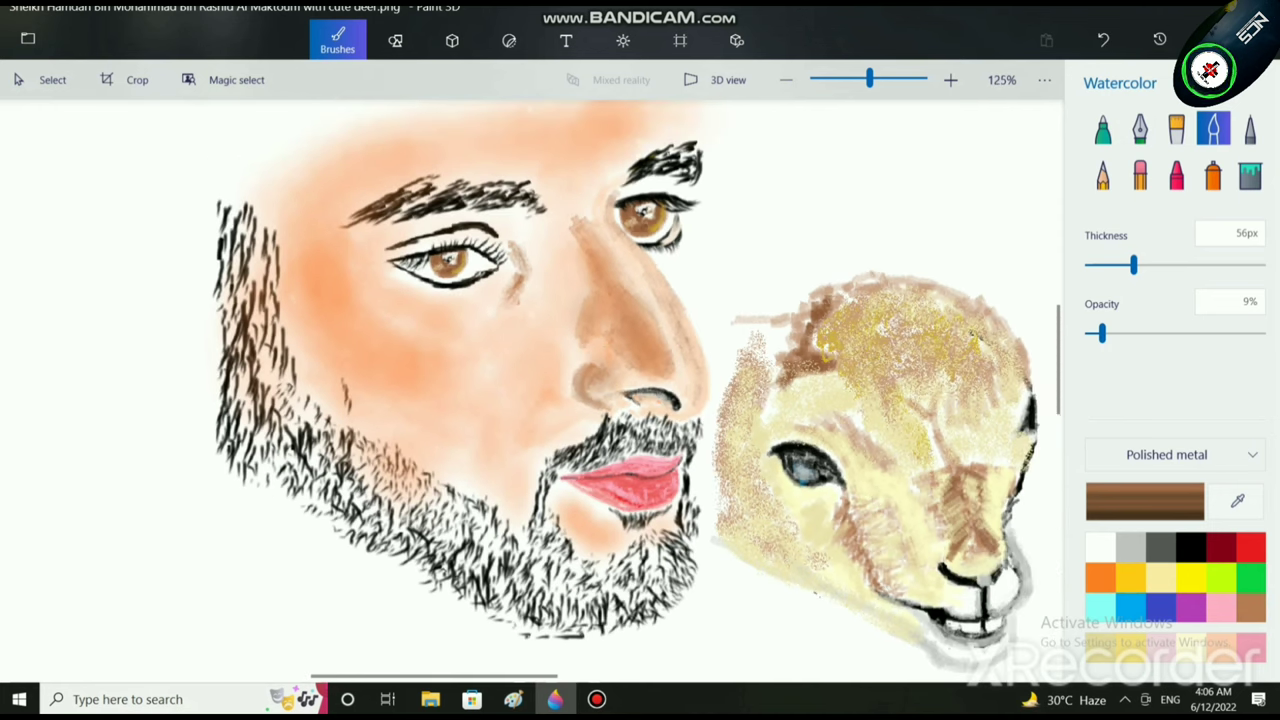
Step: Raise the brush opacity to 13% and deepen the brown shading on the nose bridge, side, nostril area and outer edge
{"action": "left_click_drag", "start_coordinate": [1102, 334], "coordinate": [1109, 334]}
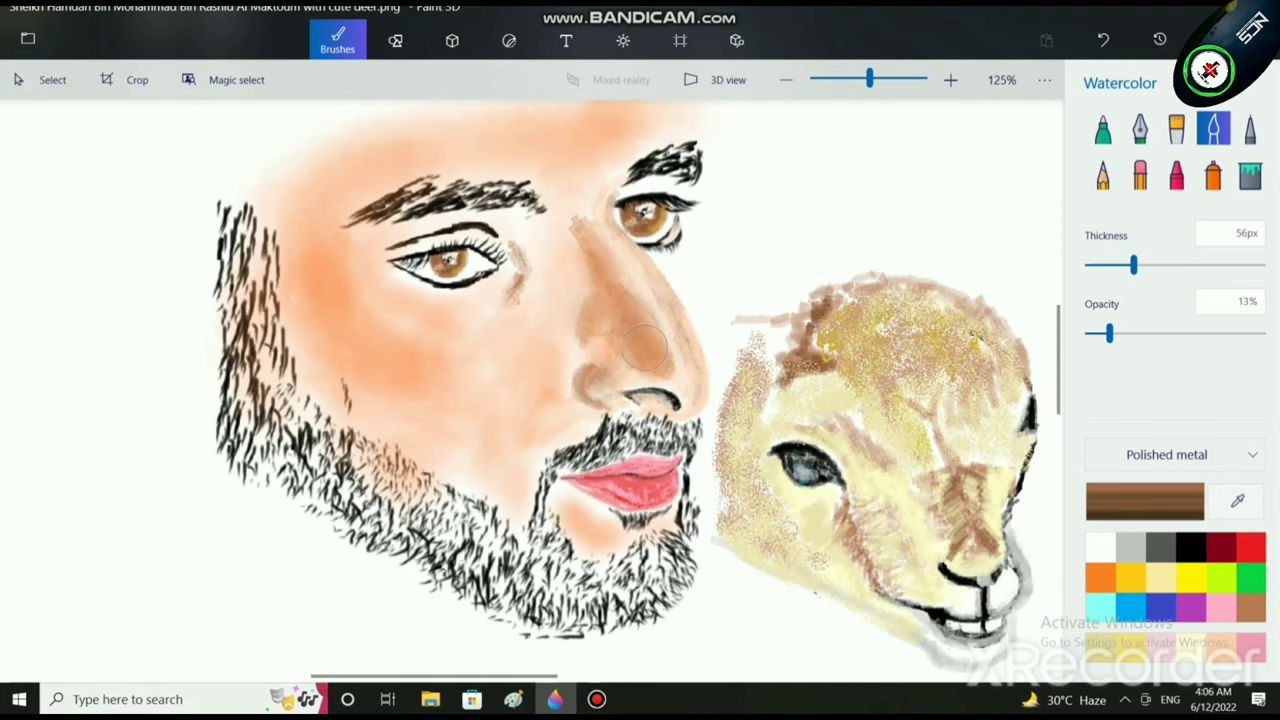
{"action": "mouse_move", "coordinate": [608, 285]}
{"action": "left_mouse_down"}
{"action": "mouse_move", "coordinate": [580, 250]}
{"action": "mouse_move", "coordinate": [628, 298]}
{"action": "mouse_move", "coordinate": [573, 236]}
{"action": "left_mouse_up"}
{"action": "left_click_drag", "start_coordinate": [593, 318], "coordinate": [596, 310]}
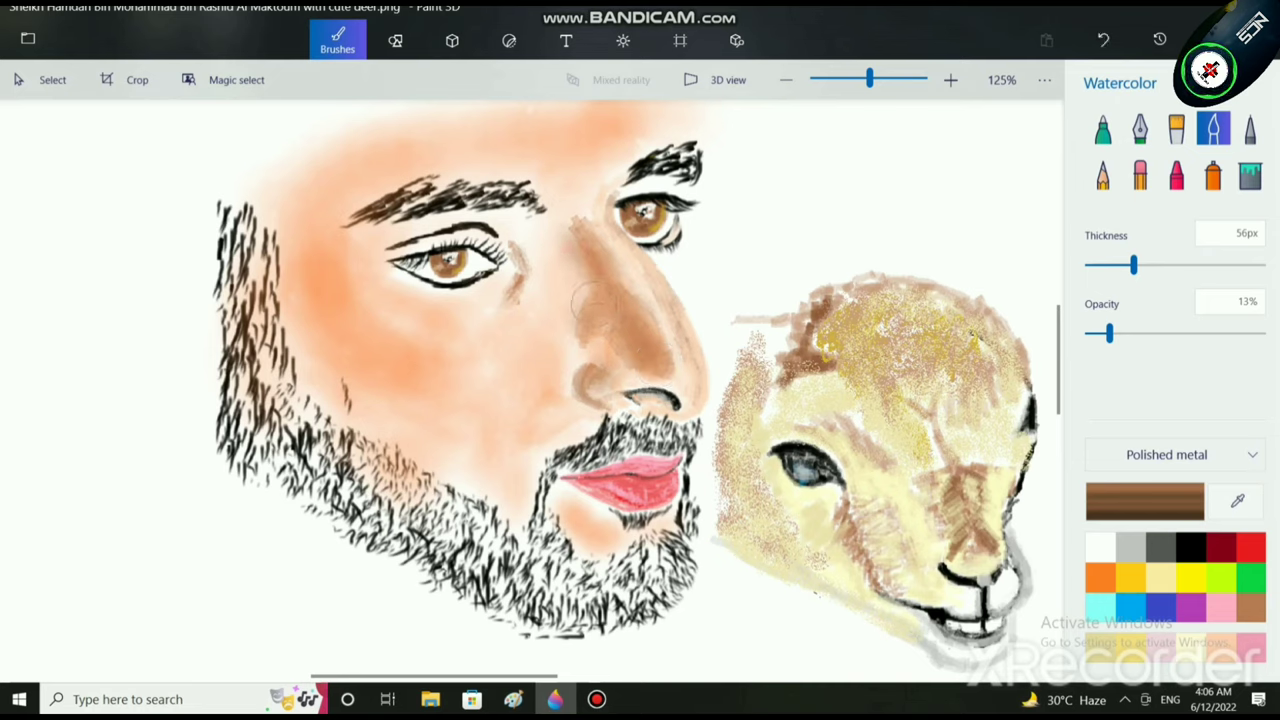
{"action": "mouse_move", "coordinate": [604, 372]}
{"action": "left_mouse_down"}
{"action": "mouse_move", "coordinate": [681, 380]}
{"action": "mouse_move", "coordinate": [642, 364]}
{"action": "left_mouse_up"}
{"action": "left_click_drag", "start_coordinate": [622, 374], "coordinate": [694, 378]}
{"action": "mouse_move", "coordinate": [658, 304]}
{"action": "left_mouse_down"}
{"action": "mouse_move", "coordinate": [691, 372]}
{"action": "mouse_move", "coordinate": [640, 270]}
{"action": "mouse_move", "coordinate": [682, 314]}
{"action": "mouse_move", "coordinate": [640, 262]}
{"action": "mouse_move", "coordinate": [691, 376]}
{"action": "left_mouse_up"}
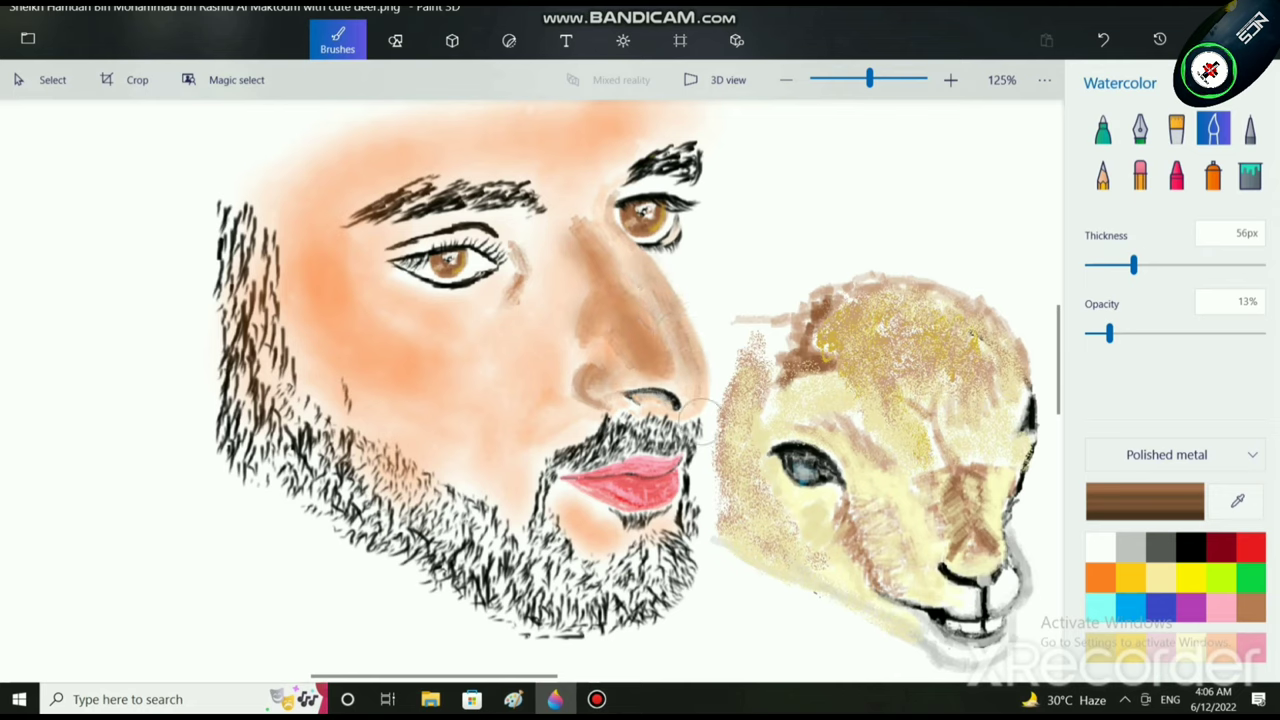
Step: Paint soft golden-yellow highlights on the cheek below and beside the near eye with the 56 px watercolor brush
{"action": "scroll", "coordinate": [733, 464], "scroll_direction": "down", "scroll_amount": 5}
{"action": "scroll", "coordinate": [728, 362], "scroll_direction": "down", "scroll_amount": 1}
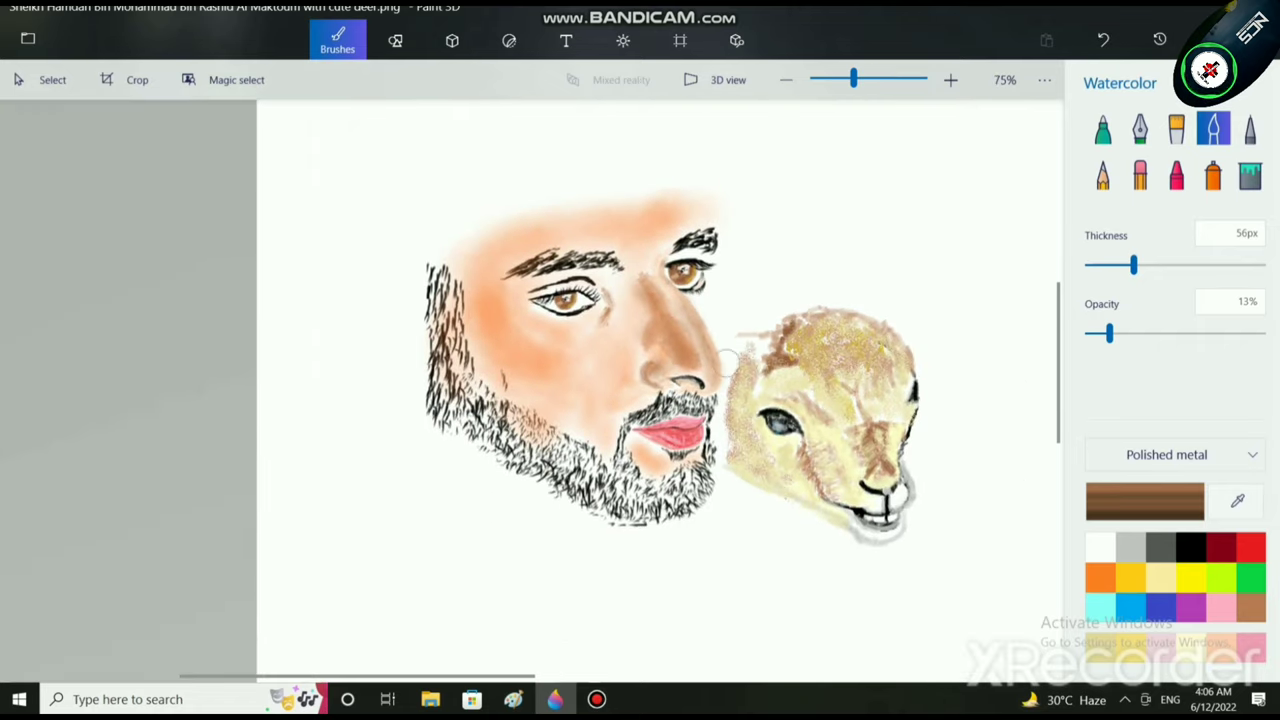
{"action": "scroll", "coordinate": [698, 382], "scroll_direction": "up", "scroll_amount": 5}
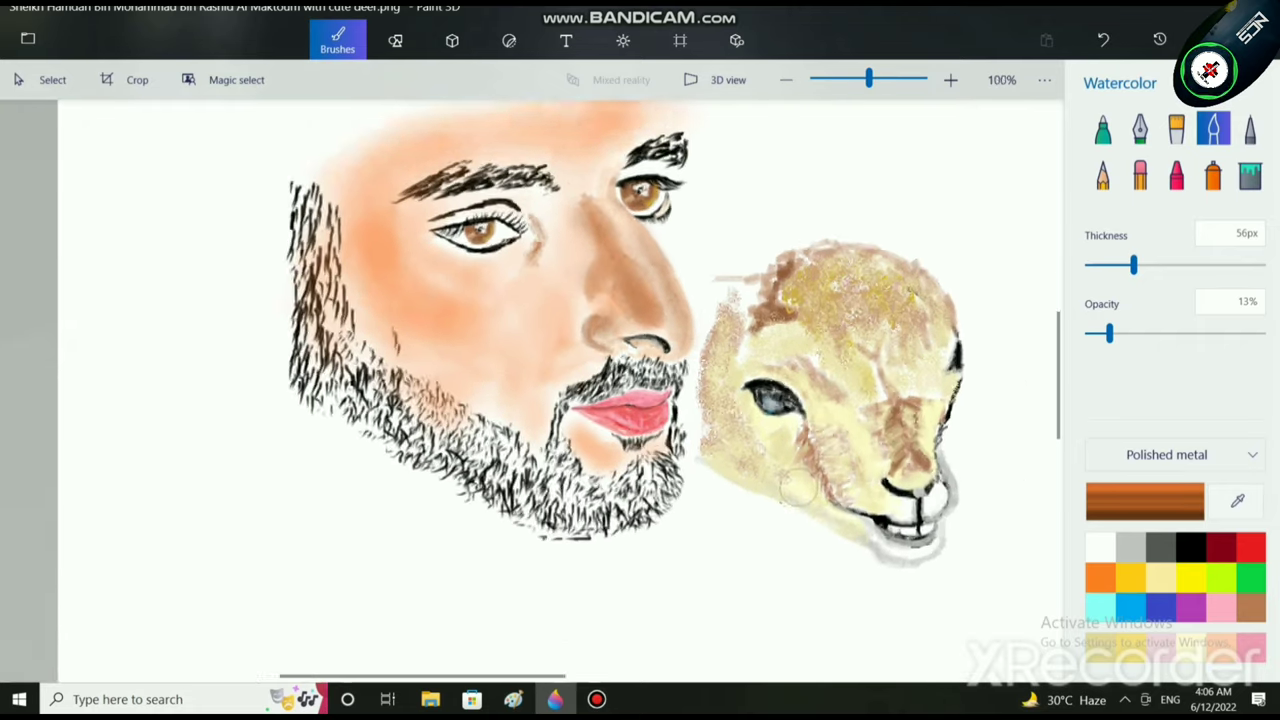
{"action": "mouse_move", "coordinate": [424, 270]}
{"action": "left_mouse_down"}
{"action": "mouse_move", "coordinate": [434, 264]}
{"action": "mouse_move", "coordinate": [416, 266]}
{"action": "left_mouse_up"}
{"action": "left_click", "coordinate": [1130, 578]}
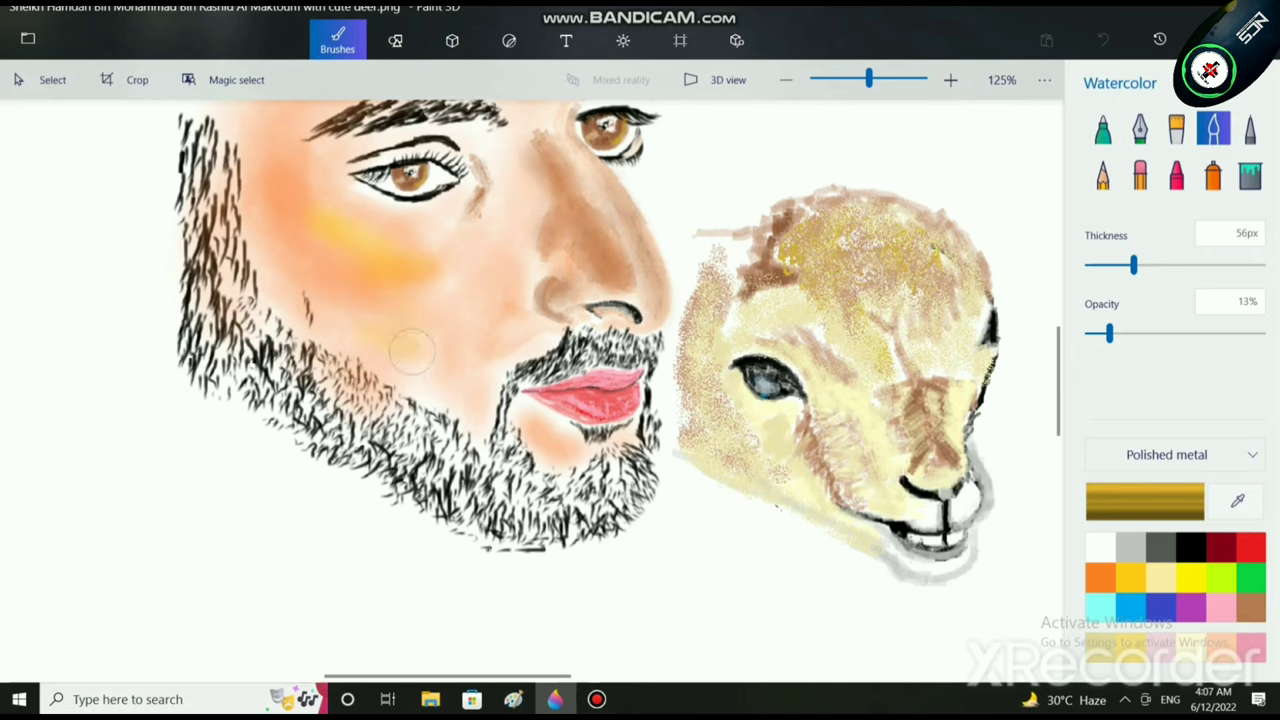
{"action": "mouse_move", "coordinate": [410, 350]}
{"action": "left_mouse_down"}
{"action": "mouse_move", "coordinate": [360, 326]}
{"action": "mouse_move", "coordinate": [390, 316]}
{"action": "mouse_move", "coordinate": [375, 276]}
{"action": "mouse_move", "coordinate": [417, 328]}
{"action": "mouse_move", "coordinate": [368, 322]}
{"action": "left_mouse_up"}
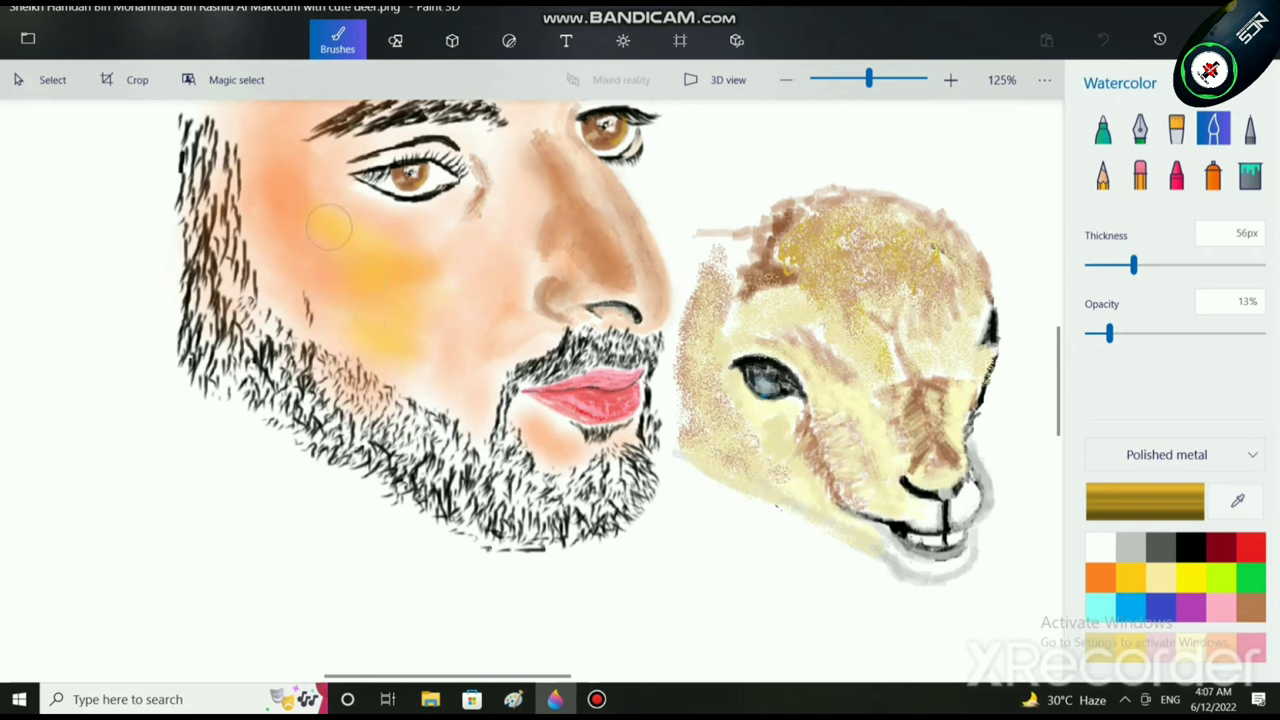
{"action": "mouse_move", "coordinate": [313, 178]}
{"action": "left_mouse_down"}
{"action": "mouse_move", "coordinate": [314, 189]}
{"action": "mouse_move", "coordinate": [340, 165]}
{"action": "mouse_move", "coordinate": [338, 237]}
{"action": "left_mouse_up"}
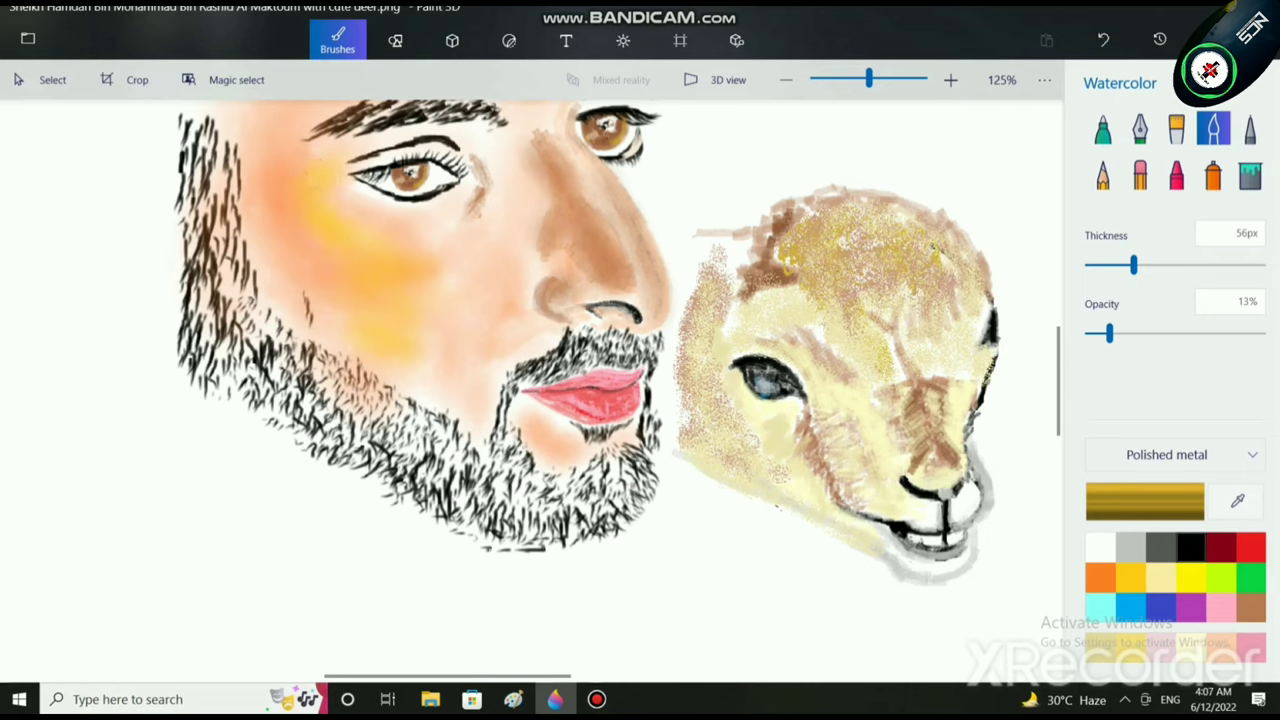
Step: Brighten the cheek highlight with yellow, then mix a custom pale yellow and spread it toward the beard
{"action": "left_click", "coordinate": [1191, 577]}
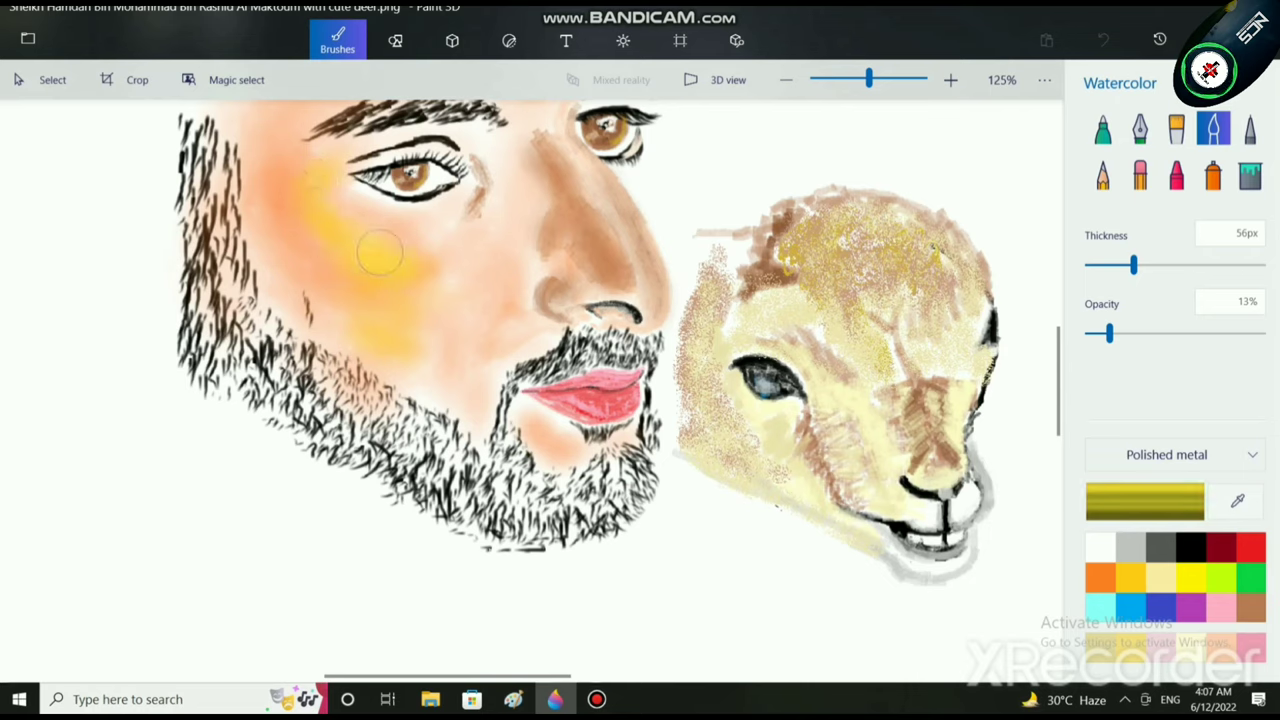
{"action": "left_click", "coordinate": [1145, 500]}
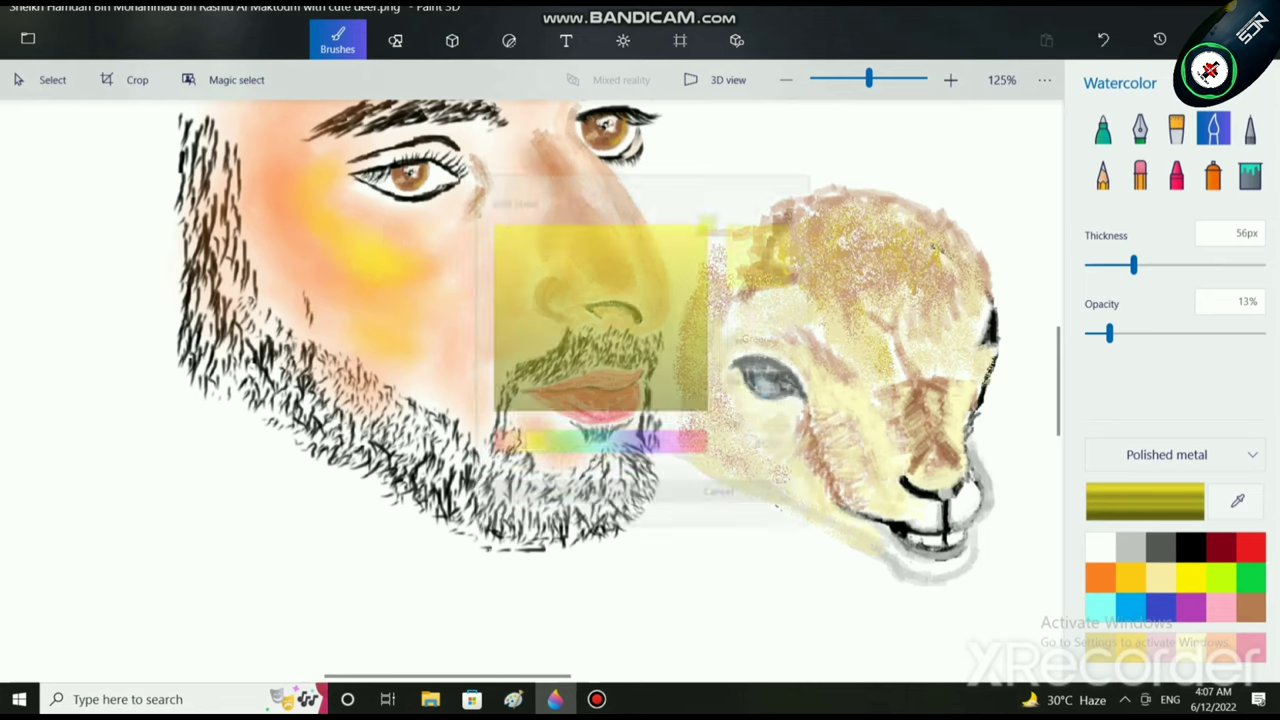
{"action": "left_click", "coordinate": [526, 204]}
{"action": "left_click", "coordinate": [552, 515]}
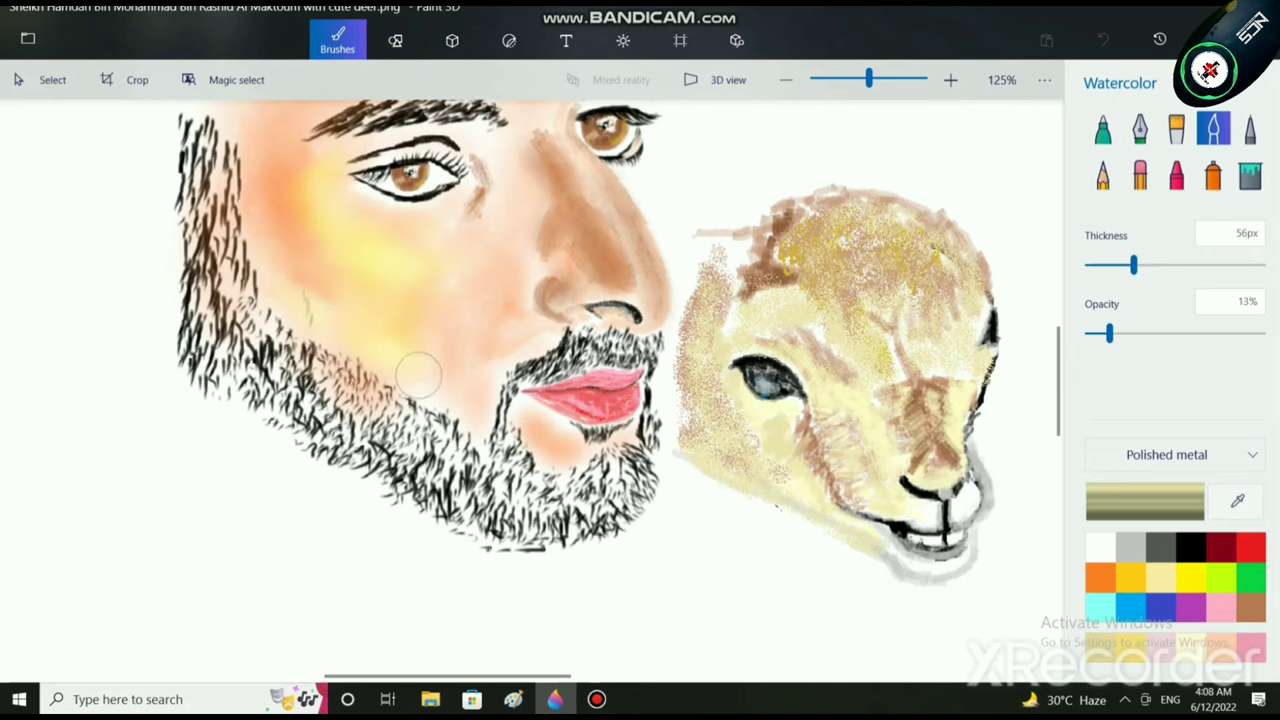
Step: Raise the brush opacity to 27% and extend the pale yellow over the lower cheek and the skin beside the moustache
{"action": "left_click_drag", "start_coordinate": [1109, 333], "coordinate": [1133, 333]}
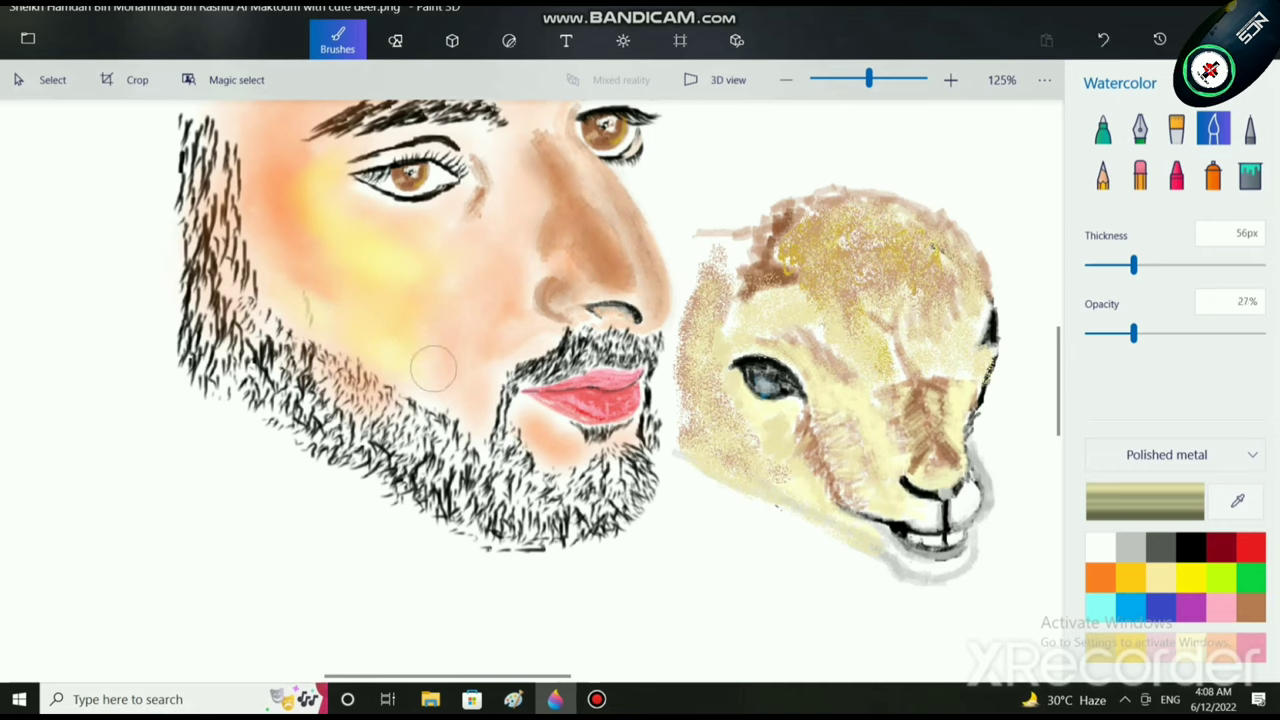
{"action": "mouse_move", "coordinate": [433, 368]}
{"action": "left_mouse_down"}
{"action": "mouse_move", "coordinate": [387, 356]}
{"action": "mouse_move", "coordinate": [423, 400]}
{"action": "mouse_move", "coordinate": [380, 348]}
{"action": "mouse_move", "coordinate": [343, 342]}
{"action": "mouse_move", "coordinate": [367, 360]}
{"action": "mouse_move", "coordinate": [306, 311]}
{"action": "left_mouse_up"}
{"action": "mouse_move", "coordinate": [497, 323]}
{"action": "left_mouse_down"}
{"action": "mouse_move", "coordinate": [523, 347]}
{"action": "mouse_move", "coordinate": [519, 327]}
{"action": "mouse_move", "coordinate": [513, 337]}
{"action": "mouse_move", "coordinate": [536, 334]}
{"action": "mouse_move", "coordinate": [506, 333]}
{"action": "mouse_move", "coordinate": [506, 319]}
{"action": "mouse_move", "coordinate": [480, 407]}
{"action": "mouse_move", "coordinate": [504, 350]}
{"action": "mouse_move", "coordinate": [484, 390]}
{"action": "mouse_move", "coordinate": [505, 362]}
{"action": "mouse_move", "coordinate": [511, 338]}
{"action": "mouse_move", "coordinate": [476, 409]}
{"action": "mouse_move", "coordinate": [526, 344]}
{"action": "left_mouse_up"}
Step: Shade the smile fold running down from the nostril wing with soft brown watercolor
{"action": "left_click", "coordinate": [1250, 606]}
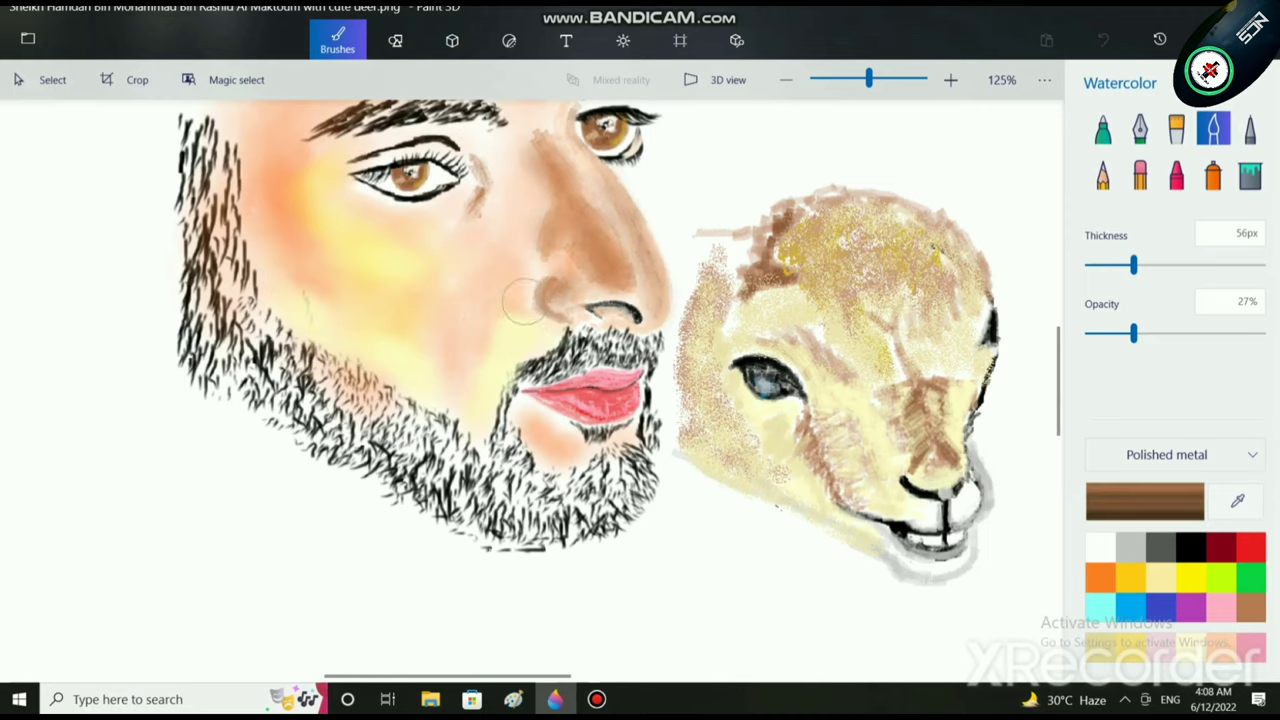
{"action": "left_click_drag", "start_coordinate": [522, 298], "coordinate": [549, 320]}
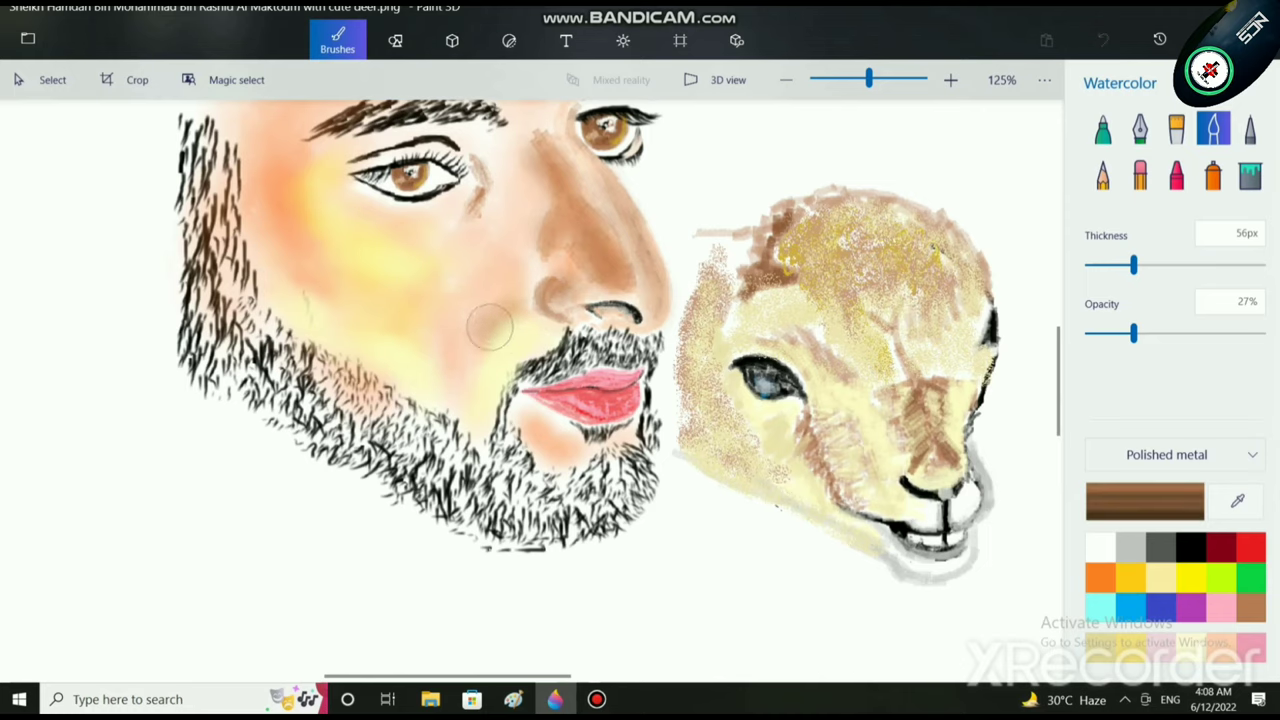
{"action": "scroll", "coordinate": [497, 378], "scroll_direction": "down", "scroll_amount": 3}
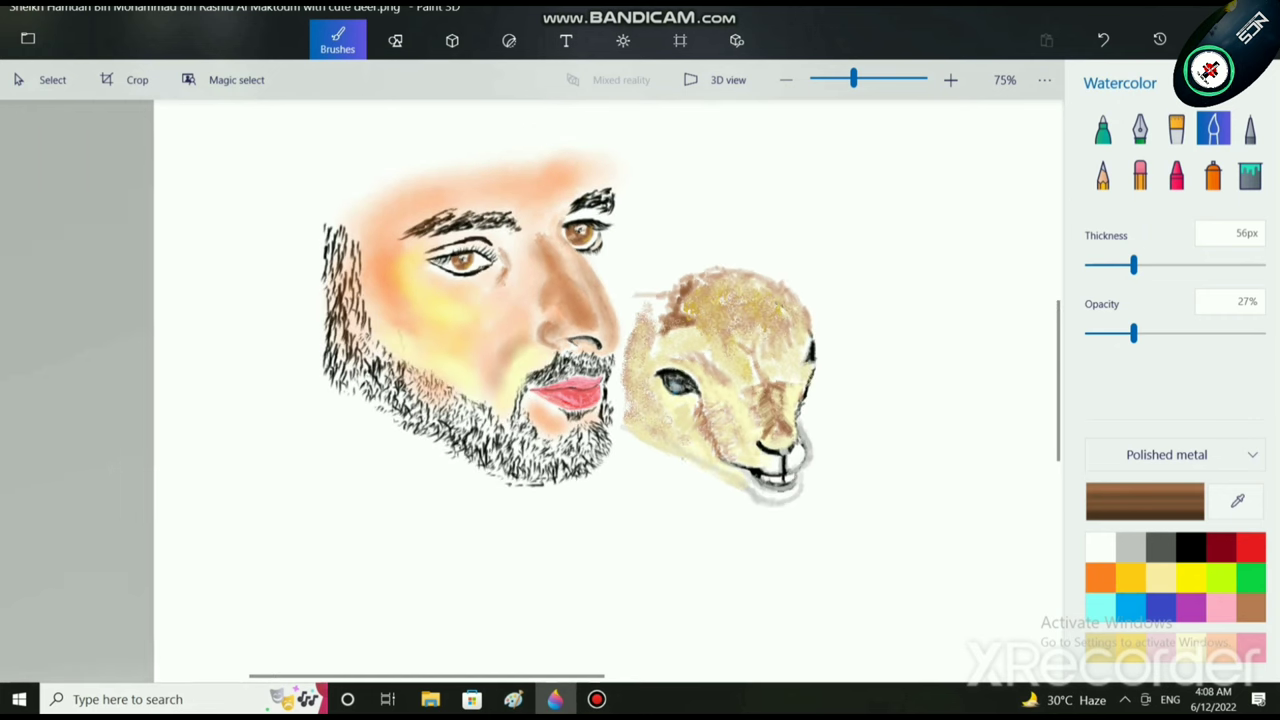
{"action": "scroll", "coordinate": [457, 318], "scroll_direction": "up", "scroll_amount": 3}
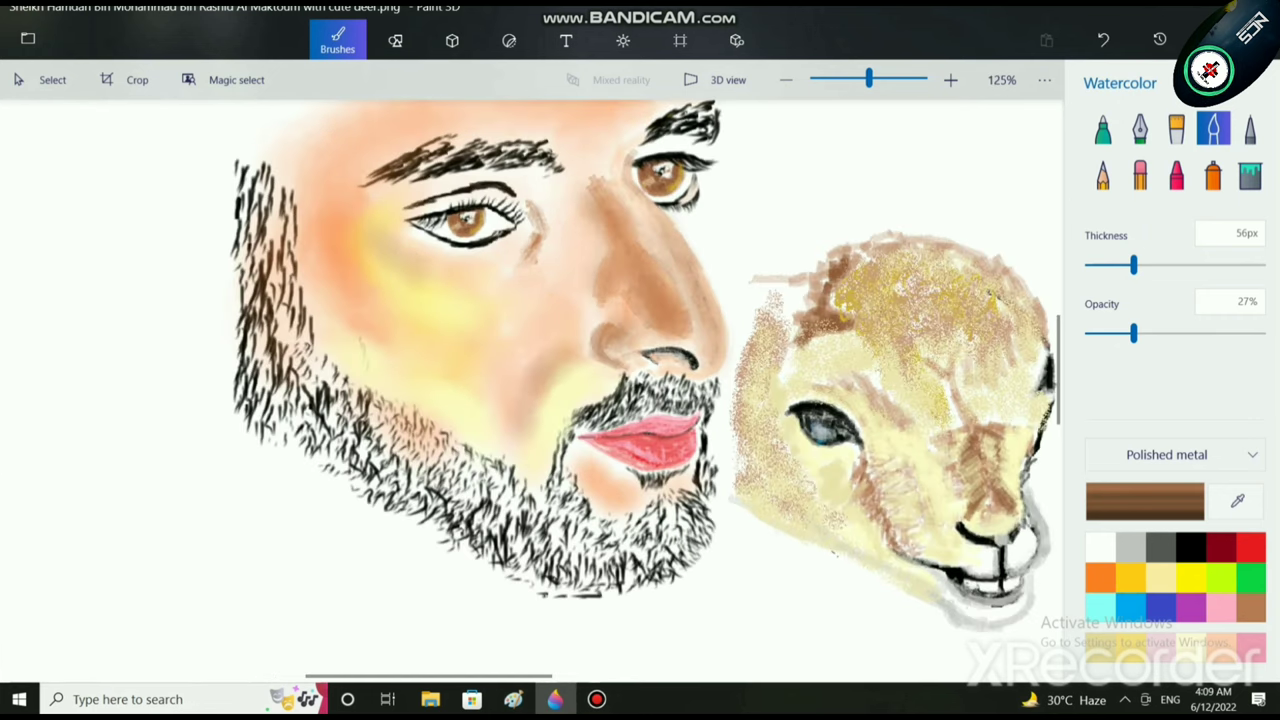
Step: Reduce the brush thickness to 28 px and shade the outer corner, upper lid and inner corner of the near eye in brown
{"action": "left_click_drag", "start_coordinate": [1133, 265], "coordinate": [1108, 265]}
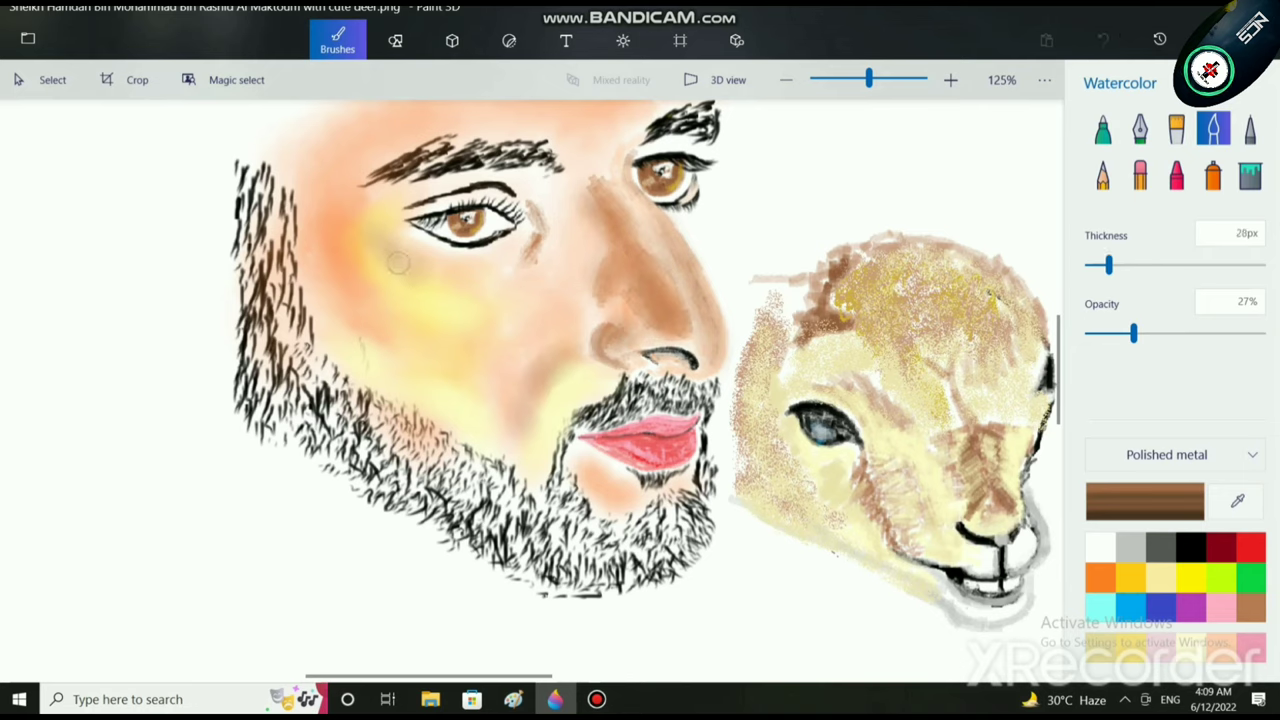
{"action": "left_click_drag", "start_coordinate": [388, 238], "coordinate": [409, 274]}
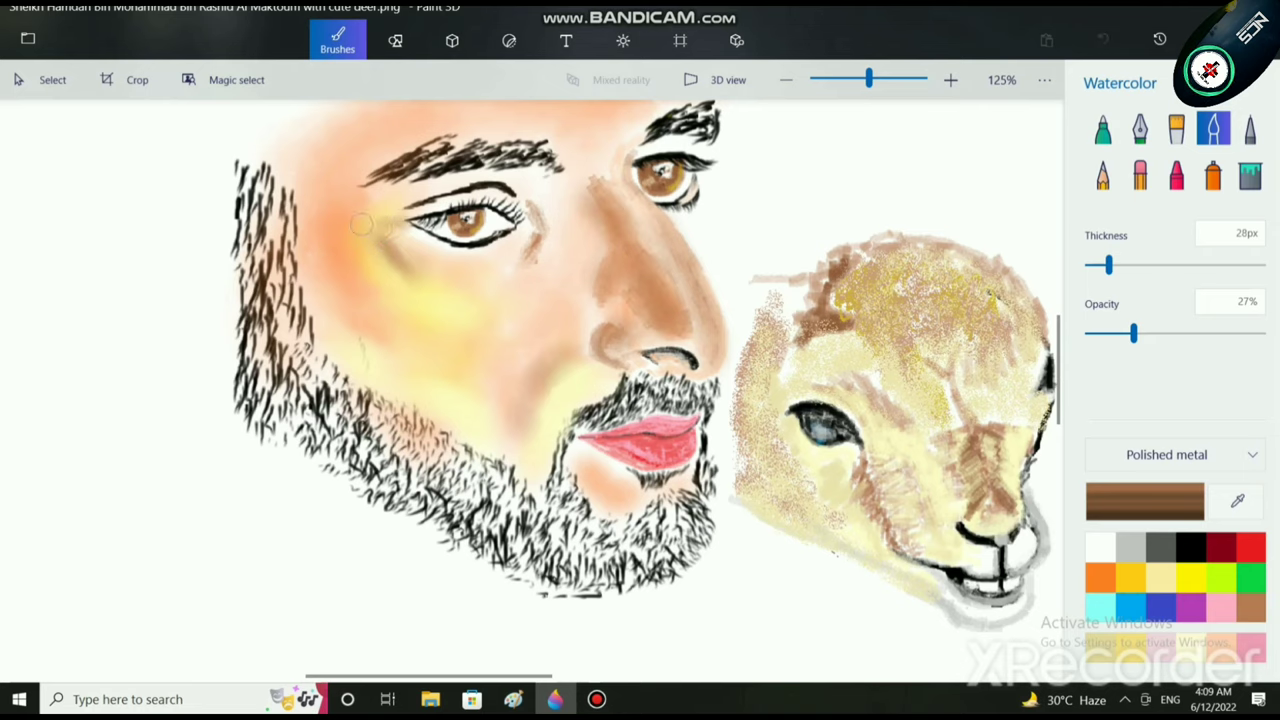
{"action": "mouse_move", "coordinate": [361, 224]}
{"action": "left_mouse_down"}
{"action": "mouse_move", "coordinate": [400, 222]}
{"action": "mouse_move", "coordinate": [385, 221]}
{"action": "mouse_move", "coordinate": [400, 201]}
{"action": "mouse_move", "coordinate": [483, 188]}
{"action": "mouse_move", "coordinate": [401, 220]}
{"action": "mouse_move", "coordinate": [465, 178]}
{"action": "mouse_move", "coordinate": [387, 193]}
{"action": "mouse_move", "coordinate": [478, 176]}
{"action": "mouse_move", "coordinate": [387, 196]}
{"action": "left_mouse_up"}
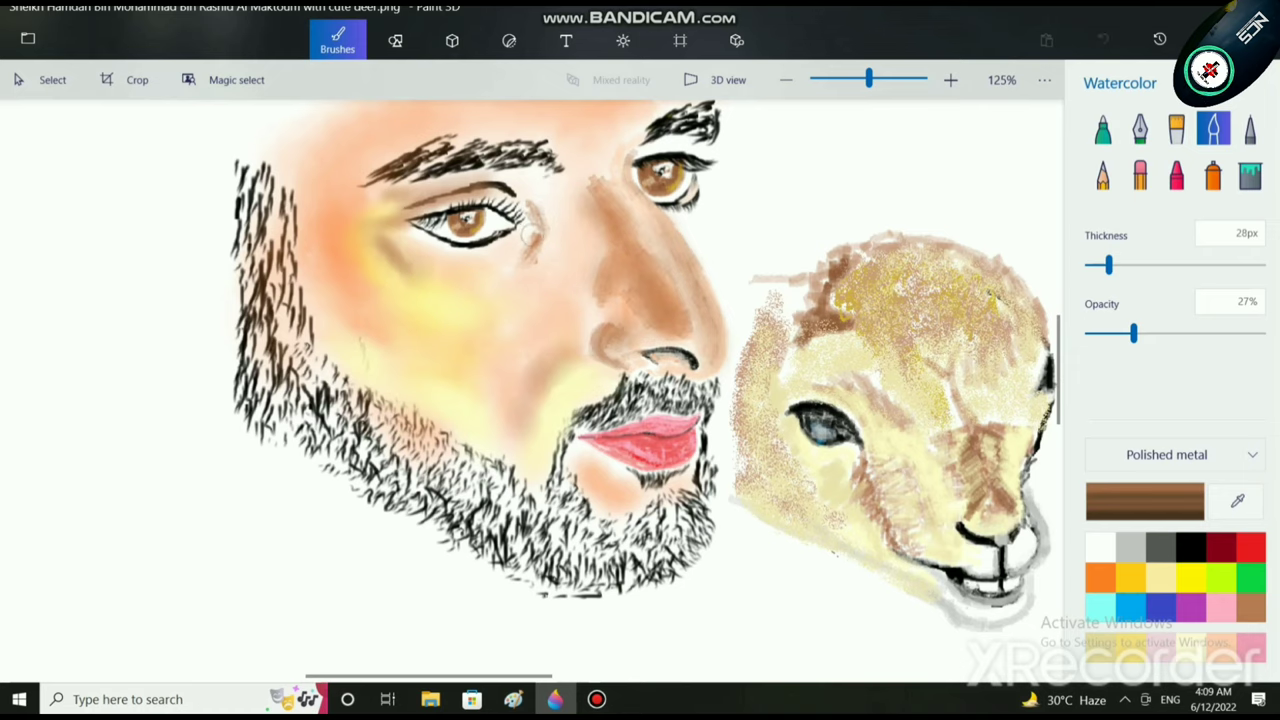
{"action": "left_click_drag", "start_coordinate": [528, 235], "coordinate": [520, 256]}
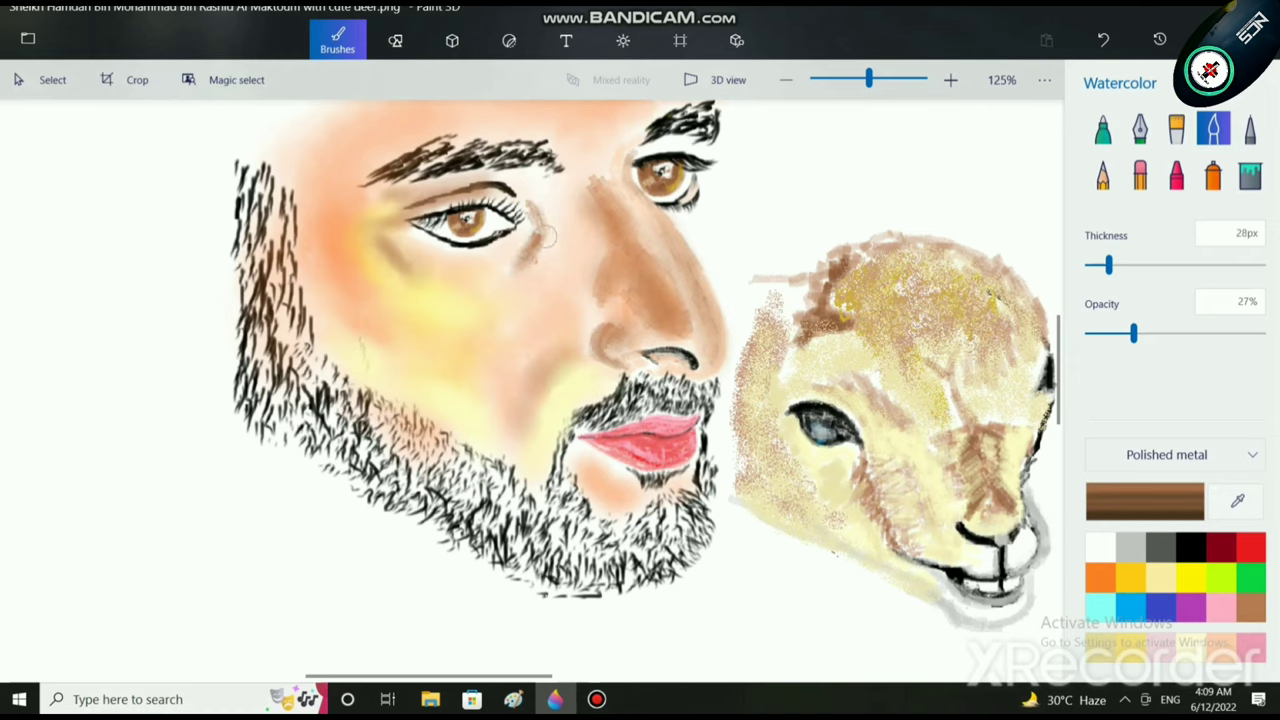
{"action": "left_click_drag", "start_coordinate": [544, 234], "coordinate": [538, 208]}
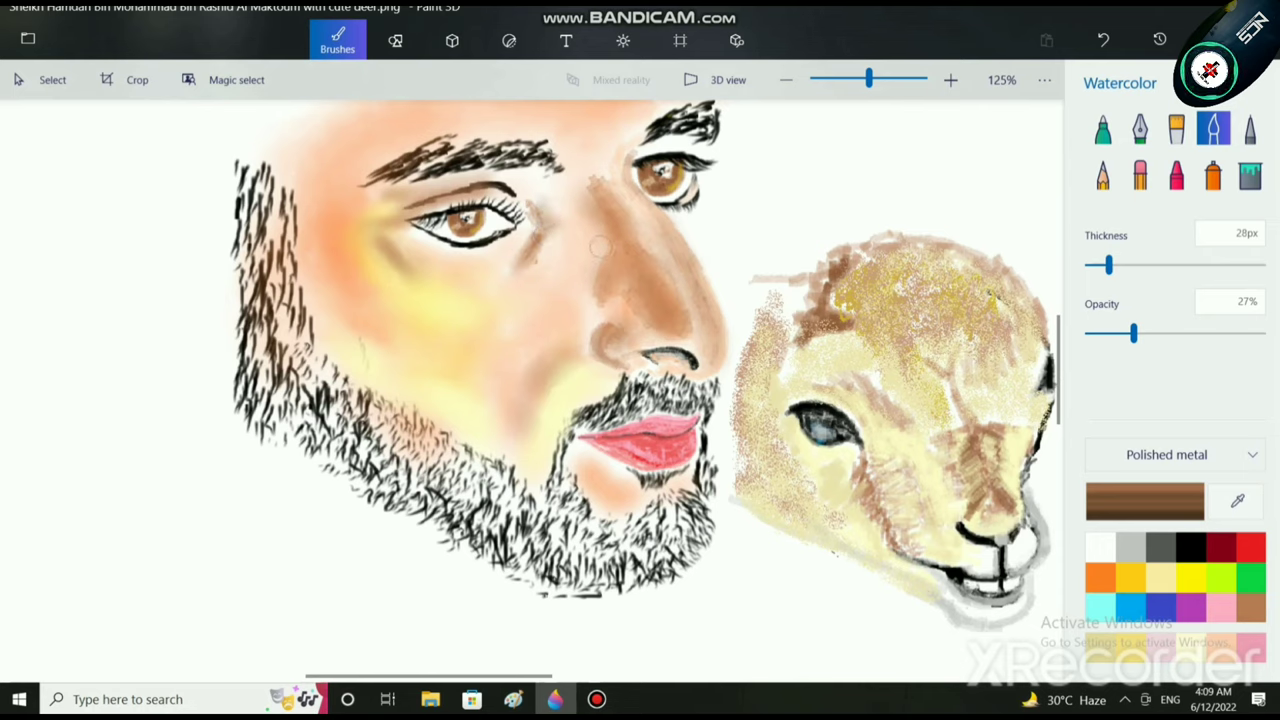
Step: Deepen the brown shading on the near side of the nose bridge and at the inner end of the near eyebrow
{"action": "mouse_move", "coordinate": [592, 290]}
{"action": "left_mouse_down"}
{"action": "mouse_move", "coordinate": [600, 245]}
{"action": "mouse_move", "coordinate": [593, 276]}
{"action": "left_mouse_up"}
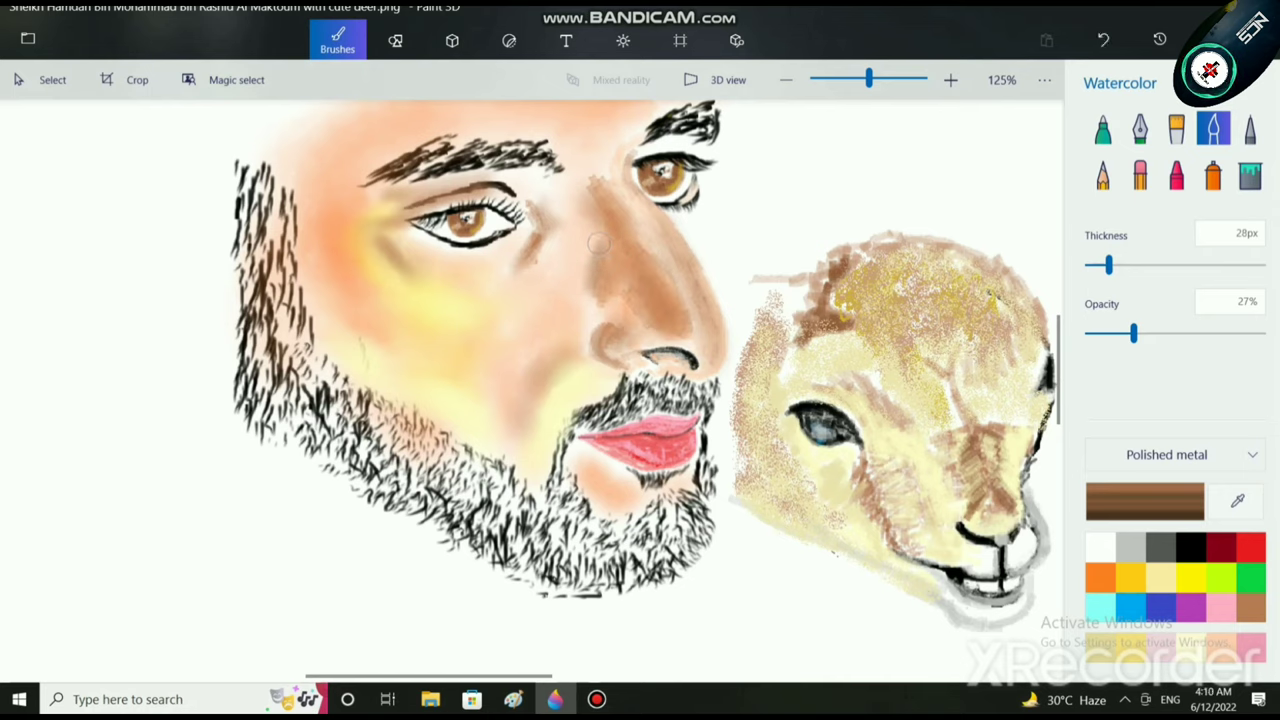
{"action": "mouse_move", "coordinate": [594, 241]}
{"action": "left_mouse_down"}
{"action": "mouse_move", "coordinate": [580, 242]}
{"action": "mouse_move", "coordinate": [581, 259]}
{"action": "left_mouse_up"}
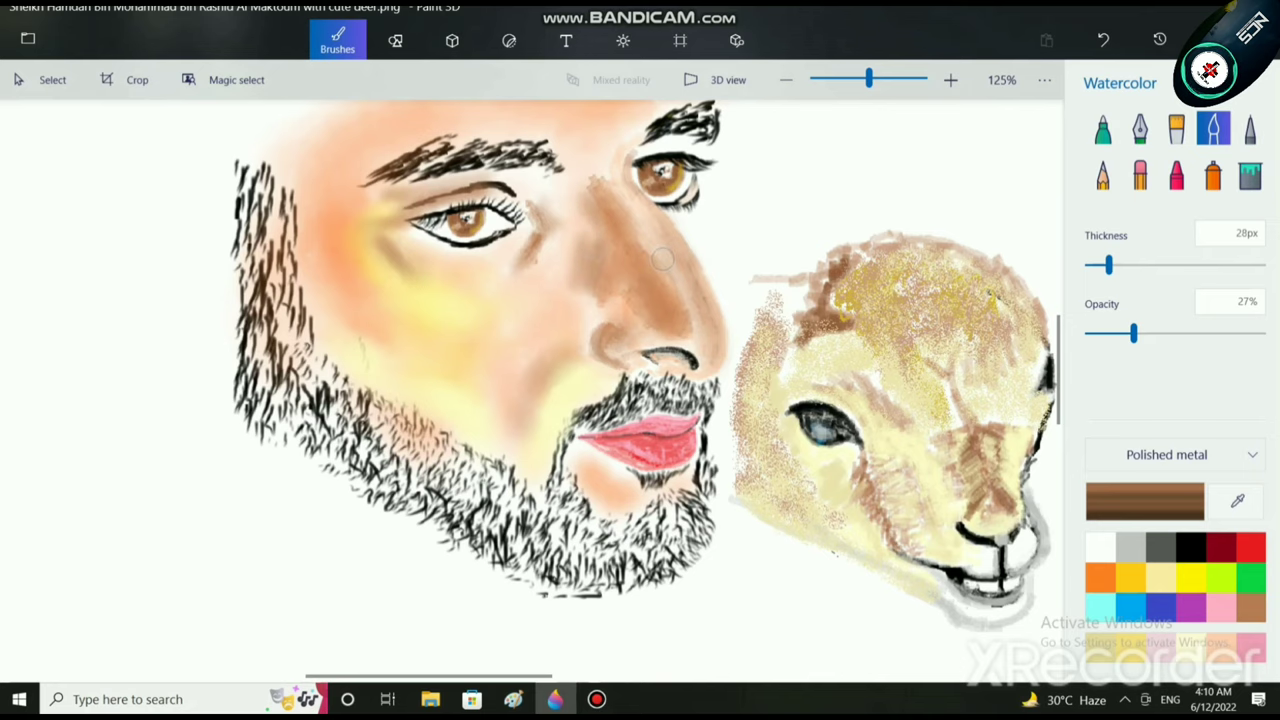
{"action": "left_click_drag", "start_coordinate": [562, 171], "coordinate": [566, 167]}
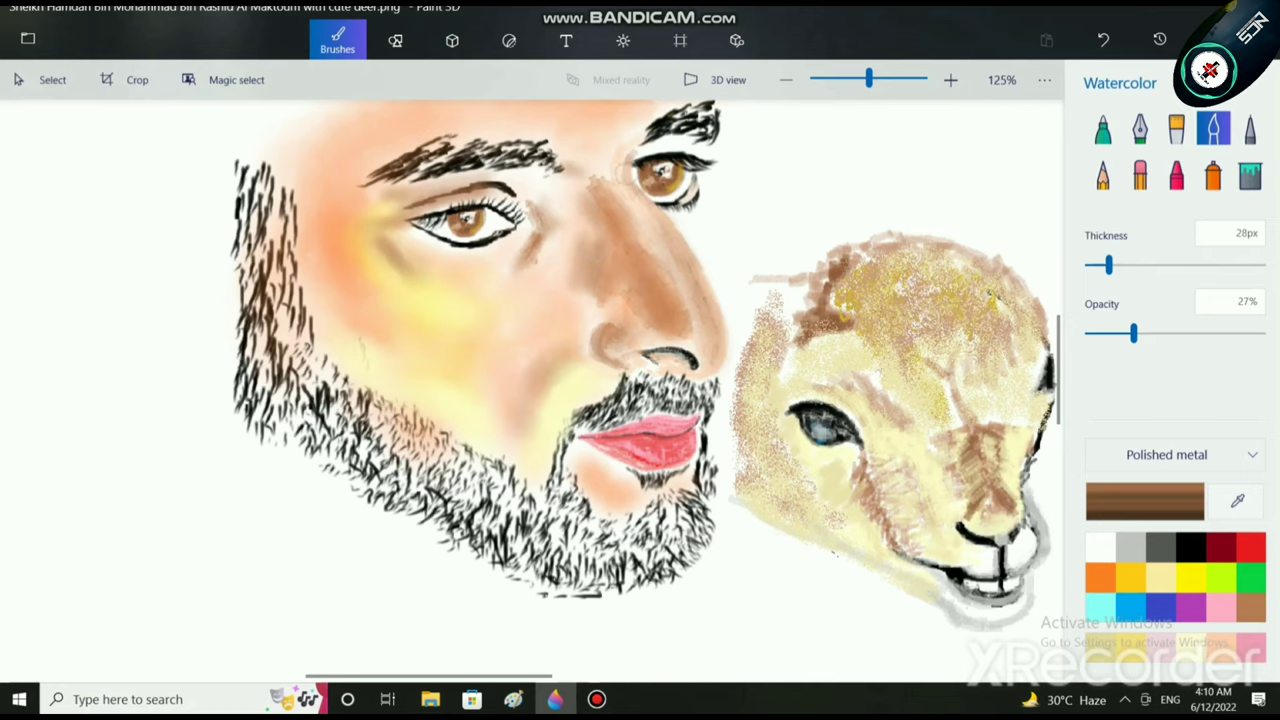
Step: Mix a deep reddish orange and set the watercolor brush to 74 px thickness and 11% opacity
{"action": "scroll", "coordinate": [607, 391], "scroll_direction": "down", "scroll_amount": 2}
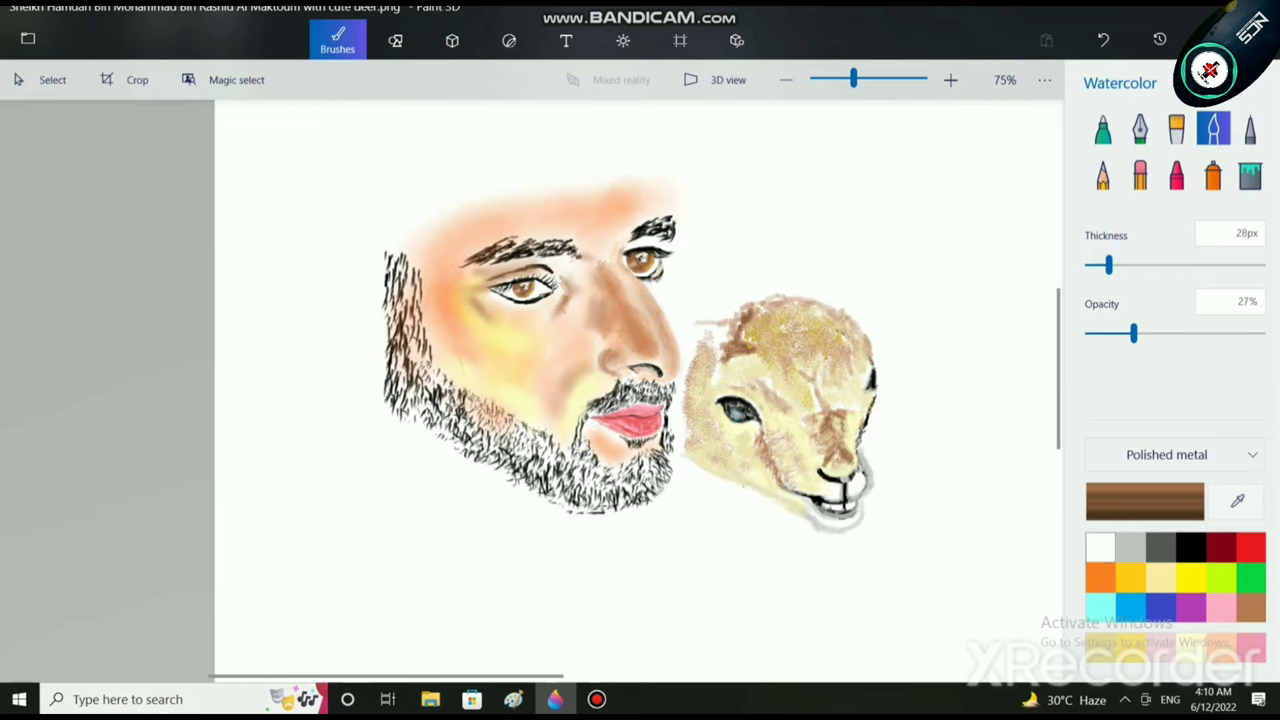
{"action": "left_click", "coordinate": [1100, 577]}
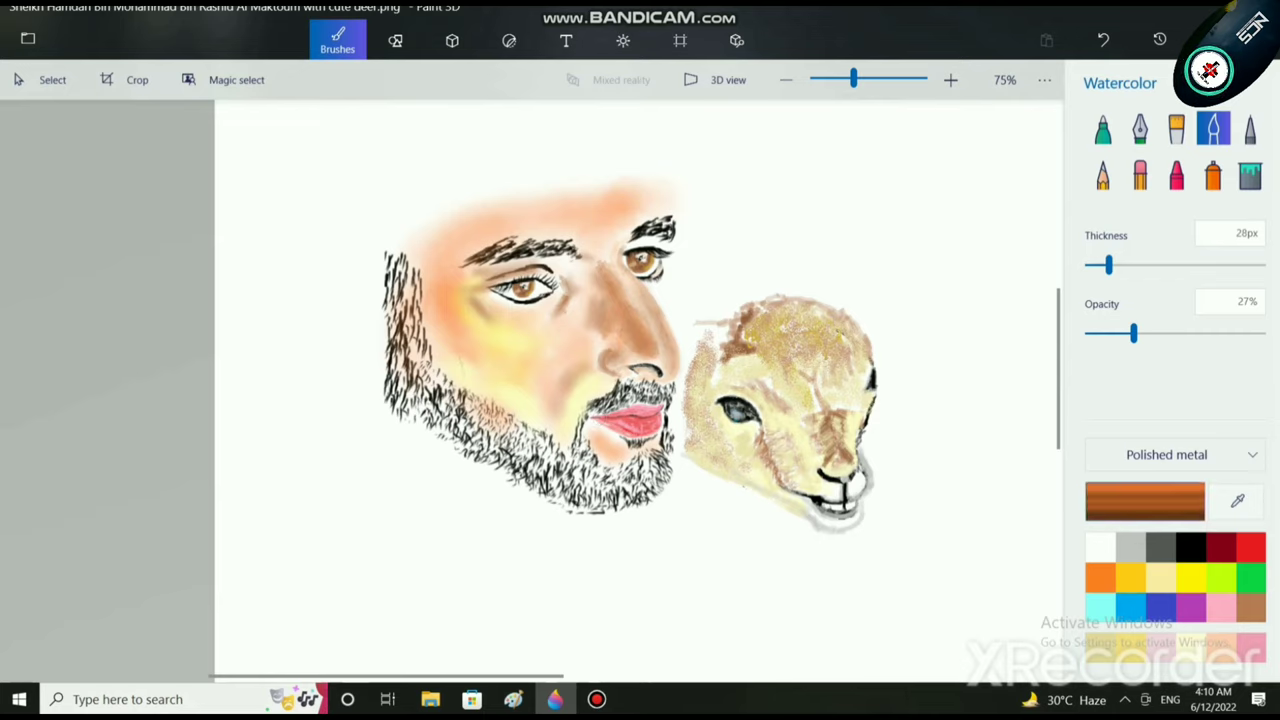
{"action": "left_click", "coordinate": [1144, 501]}
{"action": "left_click", "coordinate": [691, 228]}
{"action": "mouse_move", "coordinate": [691, 228]}
{"action": "left_mouse_down"}
{"action": "mouse_move", "coordinate": [704, 254]}
{"action": "mouse_move", "coordinate": [717, 240]}
{"action": "mouse_move", "coordinate": [717, 251]}
{"action": "mouse_move", "coordinate": [631, 203]}
{"action": "mouse_move", "coordinate": [717, 204]}
{"action": "mouse_move", "coordinate": [707, 237]}
{"action": "left_mouse_up"}
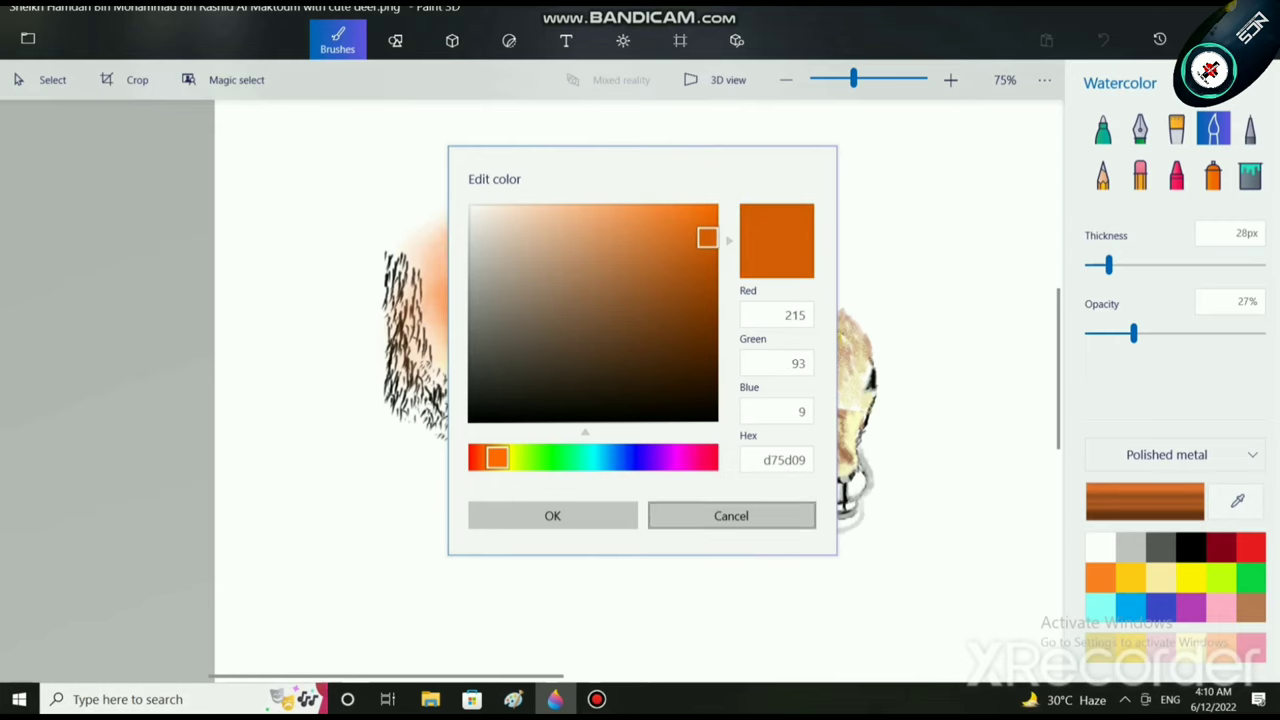
{"action": "left_click", "coordinate": [552, 515]}
{"action": "left_click", "coordinate": [1105, 333]}
{"action": "left_click", "coordinate": [1149, 264]}
Step: Shade the temple, the forehead above the near eyebrow and the lower cheek along the beard with reddish orange
{"action": "scroll", "coordinate": [470, 347], "scroll_direction": "up", "scroll_amount": 1}
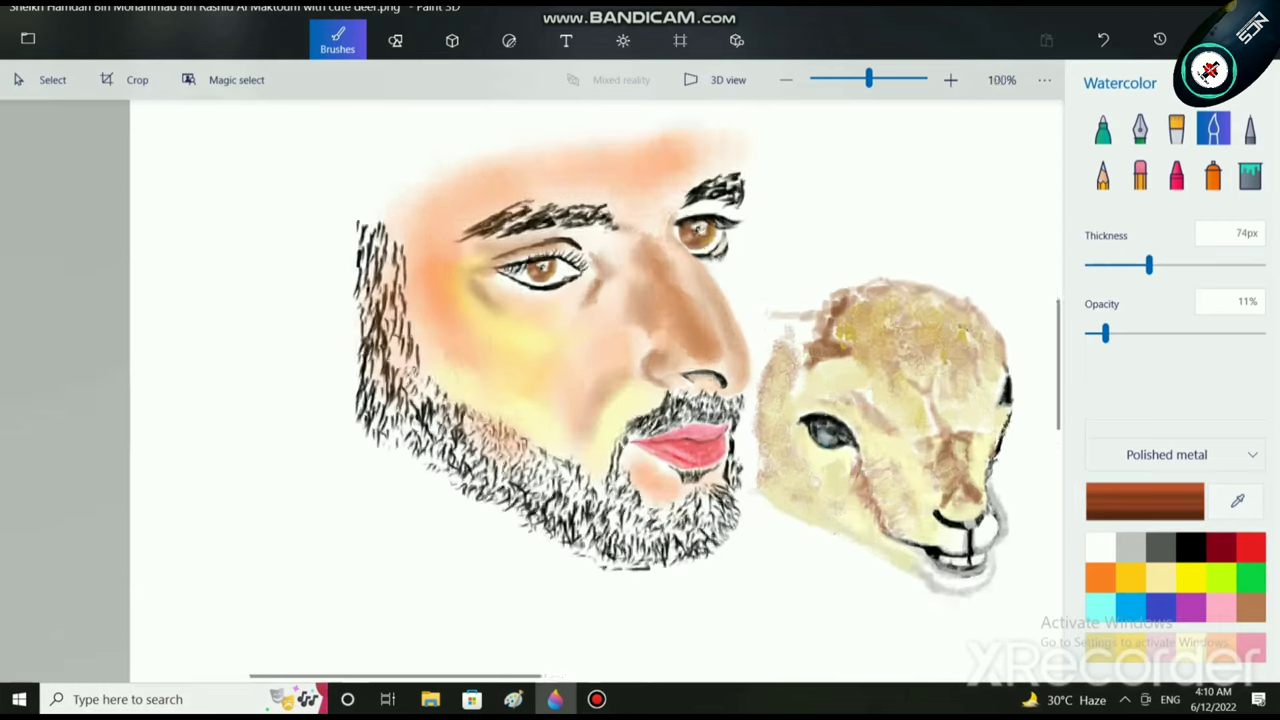
{"action": "scroll", "coordinate": [470, 346], "scroll_direction": "up", "scroll_amount": 1}
{"action": "mouse_move", "coordinate": [432, 256]}
{"action": "left_mouse_down"}
{"action": "mouse_move", "coordinate": [432, 318]}
{"action": "mouse_move", "coordinate": [424, 310]}
{"action": "left_mouse_up"}
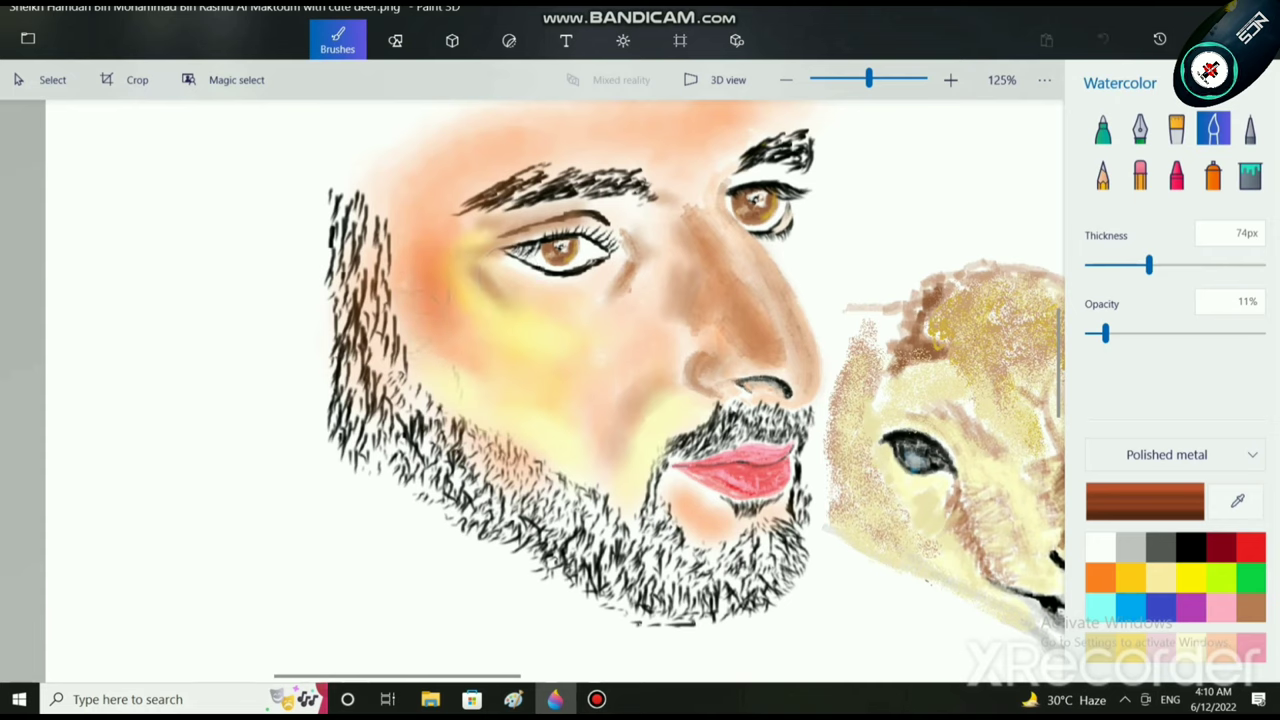
{"action": "mouse_move", "coordinate": [405, 258]}
{"action": "left_mouse_down"}
{"action": "mouse_move", "coordinate": [405, 215]}
{"action": "mouse_move", "coordinate": [480, 145]}
{"action": "mouse_move", "coordinate": [495, 160]}
{"action": "mouse_move", "coordinate": [396, 205]}
{"action": "left_mouse_up"}
{"action": "mouse_move", "coordinate": [490, 148]}
{"action": "left_mouse_down"}
{"action": "mouse_move", "coordinate": [556, 130]}
{"action": "mouse_move", "coordinate": [515, 182]}
{"action": "mouse_move", "coordinate": [432, 215]}
{"action": "left_mouse_up"}
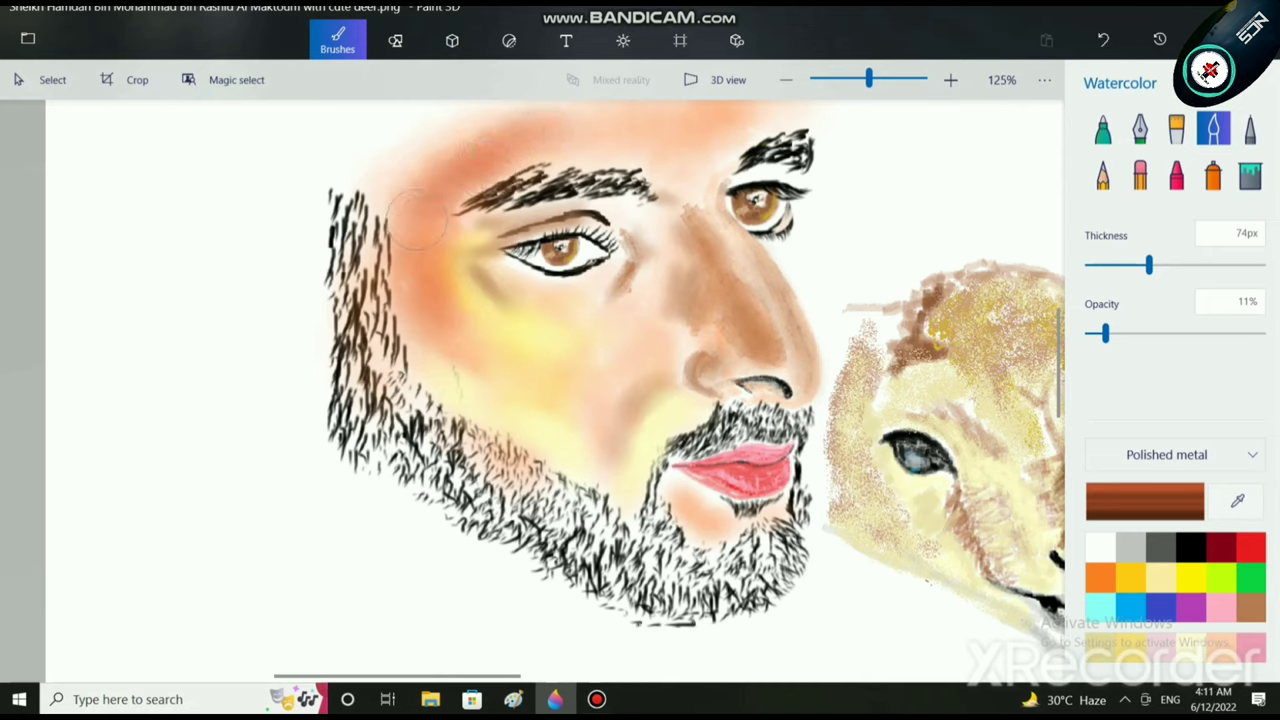
{"action": "mouse_move", "coordinate": [415, 300]}
{"action": "left_mouse_down"}
{"action": "mouse_move", "coordinate": [503, 371]}
{"action": "mouse_move", "coordinate": [500, 393]}
{"action": "left_mouse_up"}
{"action": "mouse_move", "coordinate": [543, 418]}
{"action": "left_mouse_down"}
{"action": "mouse_move", "coordinate": [531, 387]}
{"action": "mouse_move", "coordinate": [486, 351]}
{"action": "mouse_move", "coordinate": [450, 351]}
{"action": "mouse_move", "coordinate": [515, 407]}
{"action": "mouse_move", "coordinate": [440, 368]}
{"action": "mouse_move", "coordinate": [517, 407]}
{"action": "mouse_move", "coordinate": [532, 376]}
{"action": "mouse_move", "coordinate": [518, 357]}
{"action": "mouse_move", "coordinate": [552, 382]}
{"action": "left_mouse_up"}
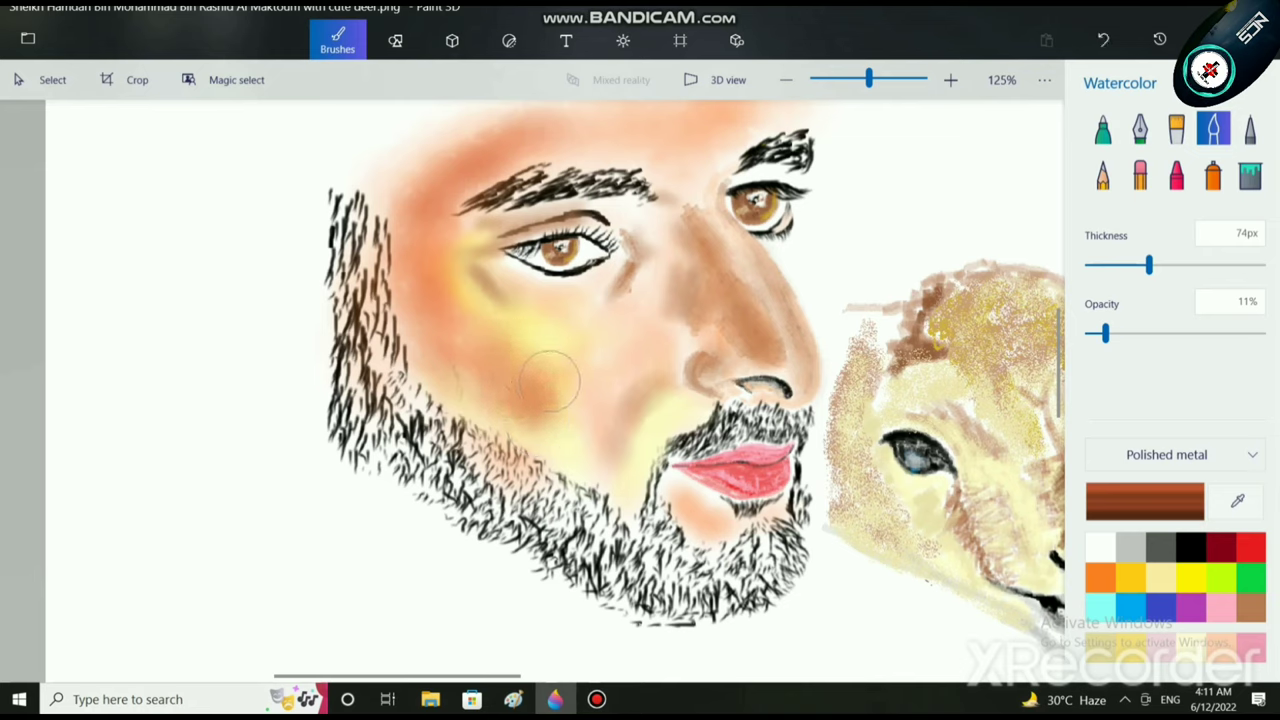
Step: Mix a pale yellow and soften the dark orange patch on the lower cheek with it
{"action": "left_click", "coordinate": [1191, 577]}
{"action": "left_click", "coordinate": [1145, 500]}
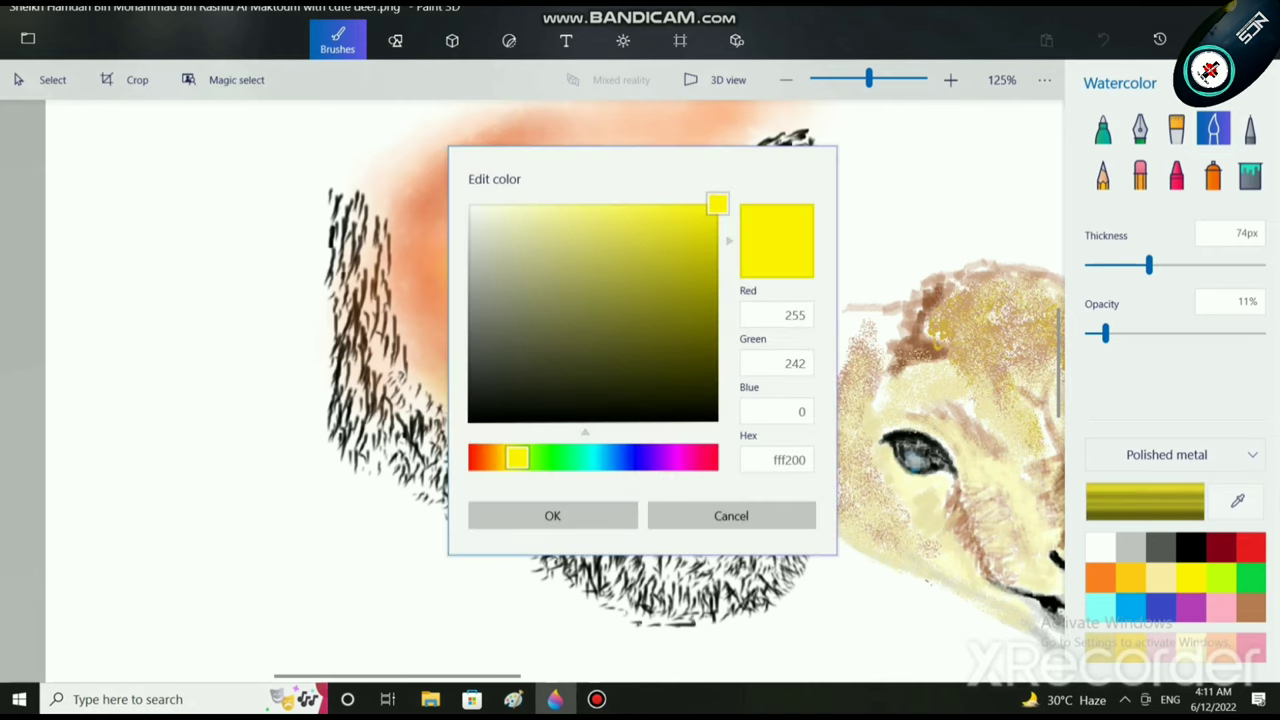
{"action": "left_click_drag", "start_coordinate": [717, 203], "coordinate": [557, 203]}
{"action": "left_click", "coordinate": [513, 514]}
{"action": "mouse_move", "coordinate": [538, 411]}
{"action": "left_mouse_down"}
{"action": "mouse_move", "coordinate": [515, 370]}
{"action": "mouse_move", "coordinate": [530, 410]}
{"action": "mouse_move", "coordinate": [502, 375]}
{"action": "mouse_move", "coordinate": [543, 391]}
{"action": "mouse_move", "coordinate": [441, 291]}
{"action": "mouse_move", "coordinate": [528, 415]}
{"action": "mouse_move", "coordinate": [565, 417]}
{"action": "mouse_move", "coordinate": [550, 438]}
{"action": "mouse_move", "coordinate": [562, 388]}
{"action": "left_mouse_up"}
Step: Mix a light orange brush color with the hex value ffa668
{"action": "scroll", "coordinate": [705, 362], "scroll_direction": "down", "scroll_amount": 1}
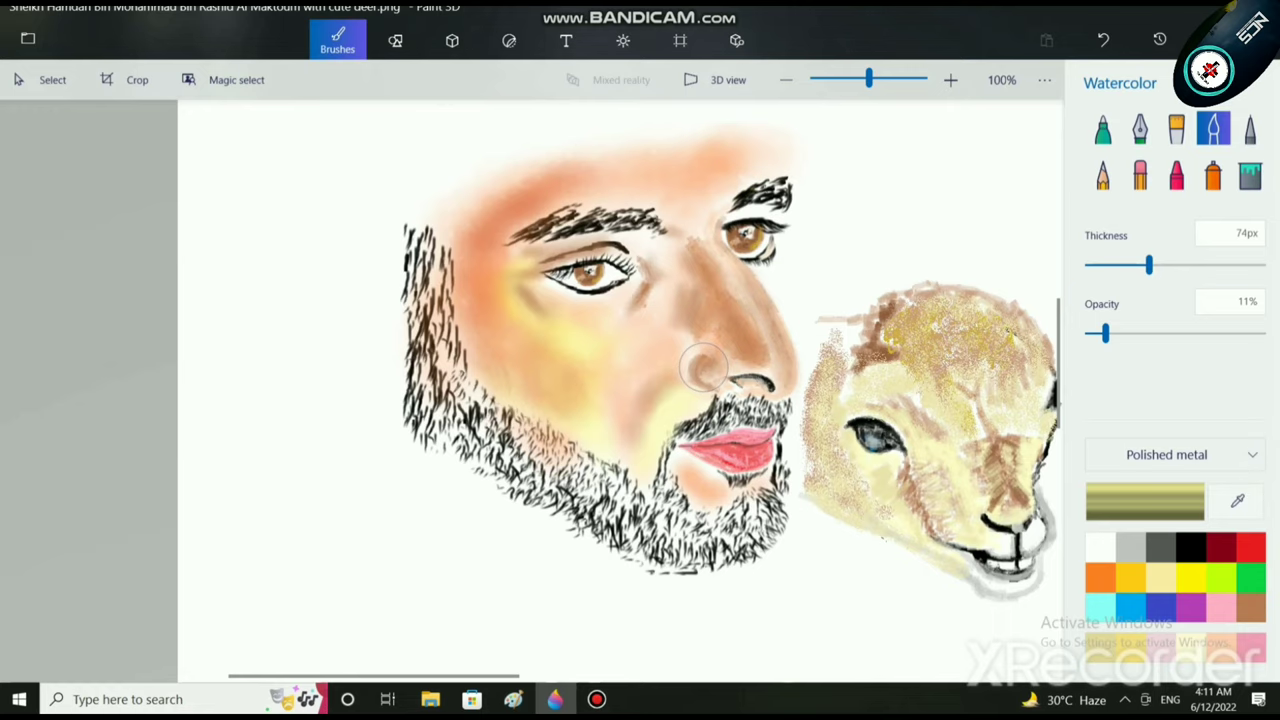
{"action": "left_click", "coordinate": [1100, 578]}
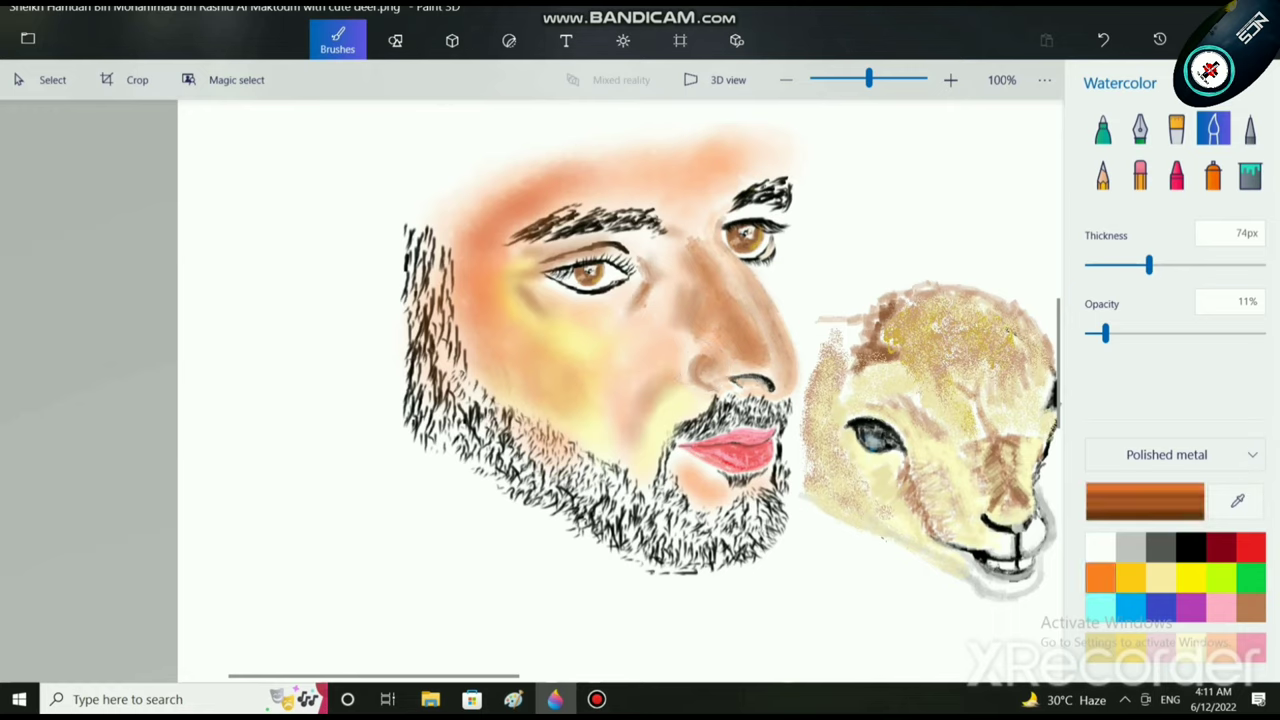
{"action": "left_click", "coordinate": [1145, 501]}
{"action": "left_click_drag", "start_coordinate": [678, 204], "coordinate": [616, 204]}
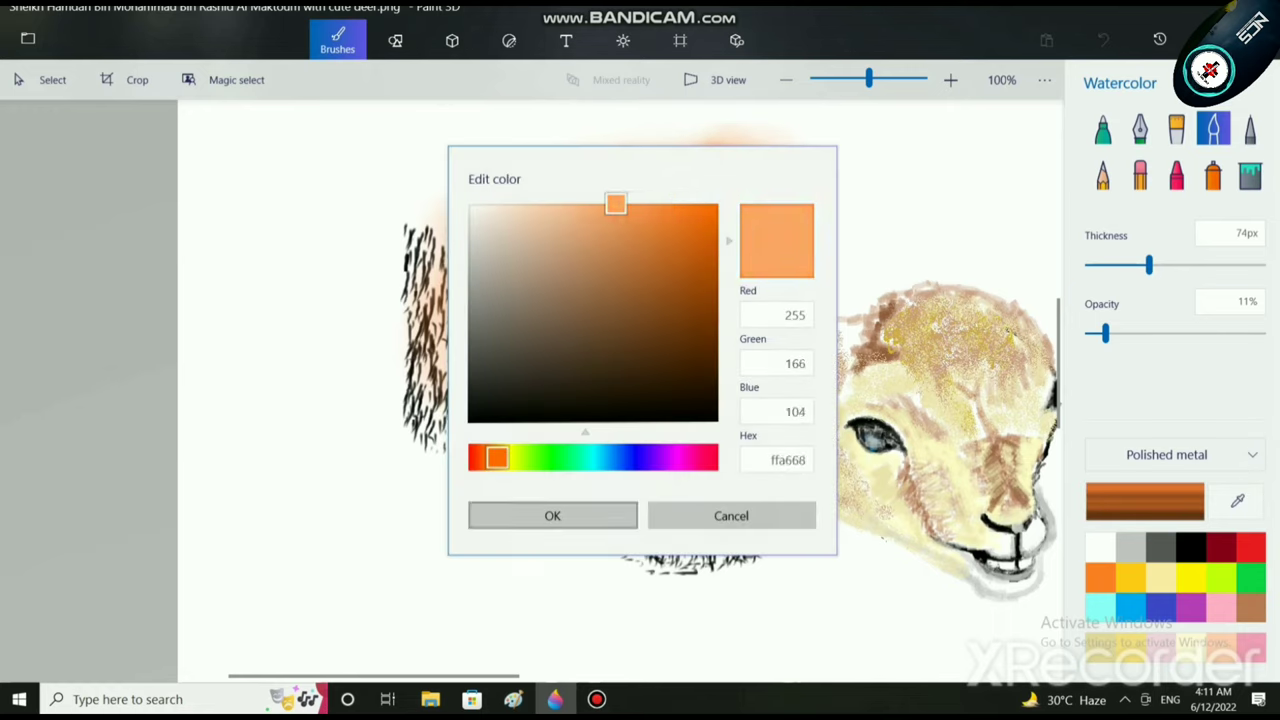
{"action": "left_click", "coordinate": [552, 515]}
{"action": "scroll", "coordinate": [666, 358], "scroll_direction": "up", "scroll_amount": 2}
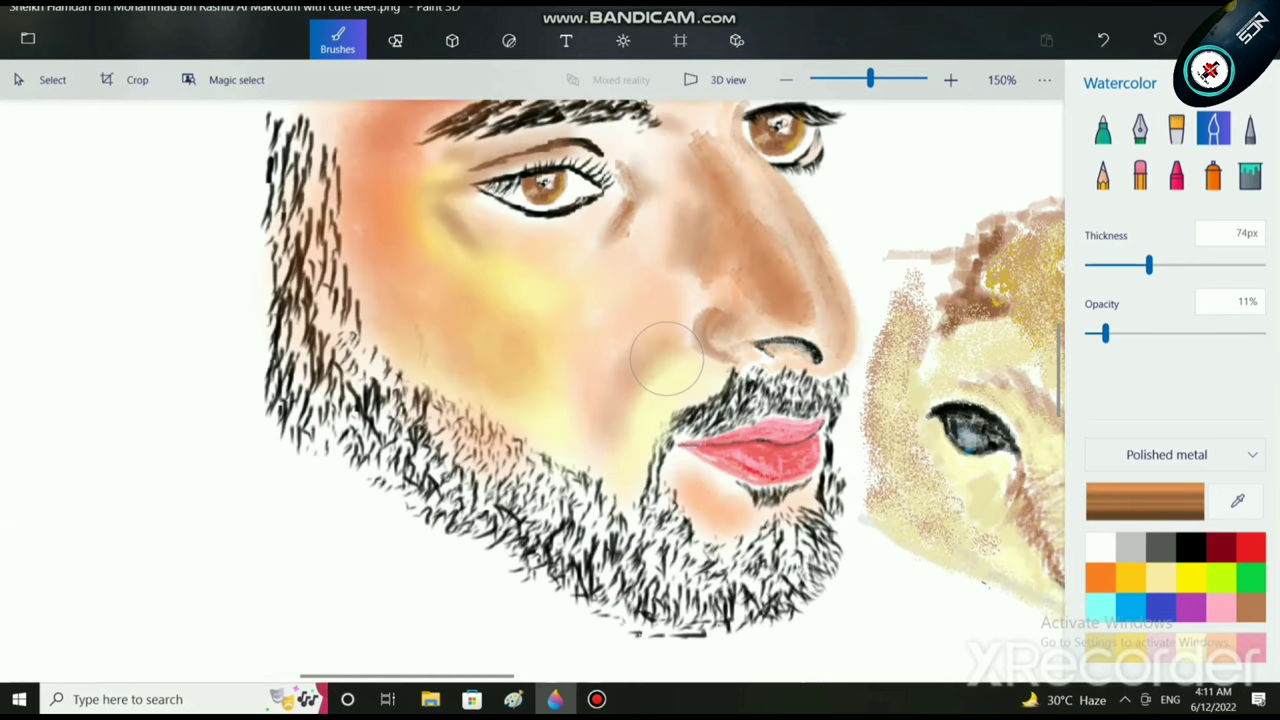
Step: Blend light orange over the smile fold, cheek, forehead between the eyebrows and the bearded chin
{"action": "mouse_move", "coordinate": [666, 358]}
{"action": "left_mouse_down"}
{"action": "mouse_move", "coordinate": [623, 443]}
{"action": "mouse_move", "coordinate": [682, 398]}
{"action": "mouse_move", "coordinate": [620, 400]}
{"action": "mouse_move", "coordinate": [575, 360]}
{"action": "mouse_move", "coordinate": [527, 295]}
{"action": "mouse_move", "coordinate": [515, 245]}
{"action": "mouse_move", "coordinate": [555, 268]}
{"action": "mouse_move", "coordinate": [643, 151]}
{"action": "mouse_move", "coordinate": [523, 137]}
{"action": "left_mouse_up"}
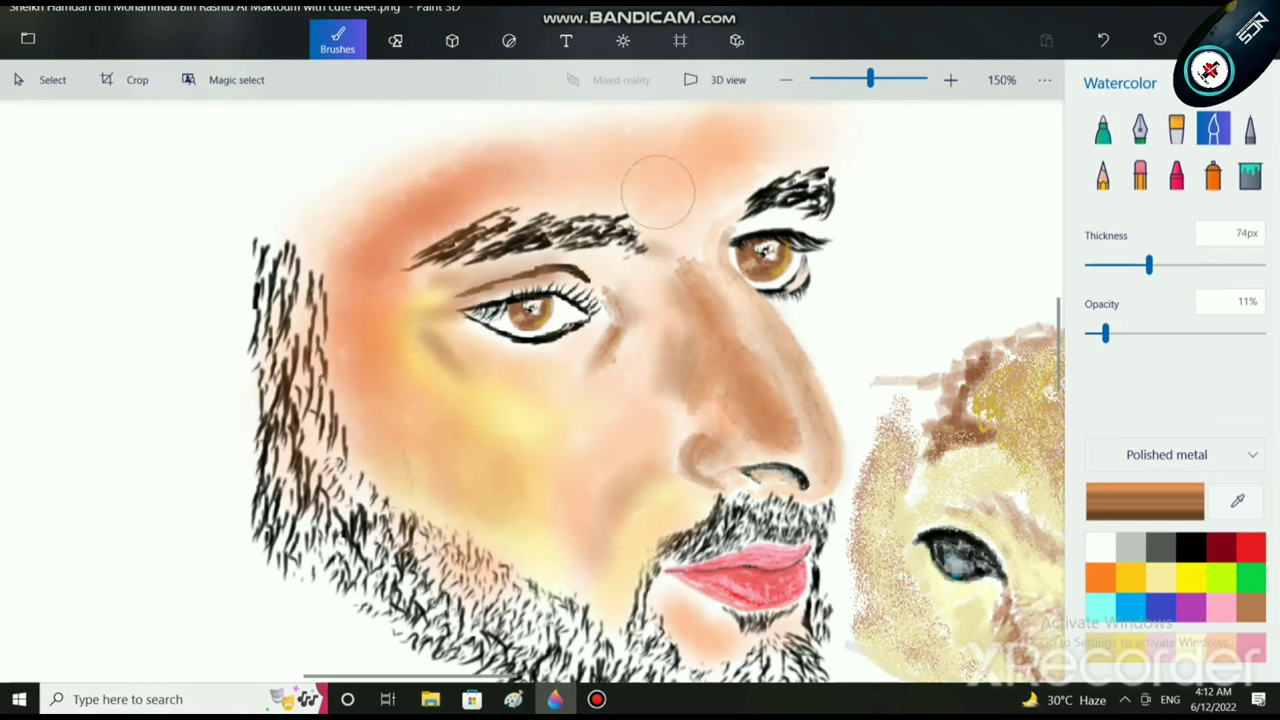
{"action": "mouse_move", "coordinate": [657, 190]}
{"action": "left_mouse_down"}
{"action": "mouse_move", "coordinate": [671, 242]}
{"action": "mouse_move", "coordinate": [693, 148]}
{"action": "mouse_move", "coordinate": [786, 152]}
{"action": "mouse_move", "coordinate": [719, 138]}
{"action": "mouse_move", "coordinate": [779, 142]}
{"action": "mouse_move", "coordinate": [461, 172]}
{"action": "mouse_move", "coordinate": [594, 188]}
{"action": "mouse_move", "coordinate": [388, 222]}
{"action": "mouse_move", "coordinate": [547, 161]}
{"action": "mouse_move", "coordinate": [535, 212]}
{"action": "mouse_move", "coordinate": [691, 214]}
{"action": "mouse_move", "coordinate": [792, 176]}
{"action": "mouse_move", "coordinate": [769, 184]}
{"action": "mouse_move", "coordinate": [796, 205]}
{"action": "mouse_move", "coordinate": [761, 205]}
{"action": "mouse_move", "coordinate": [819, 222]}
{"action": "mouse_move", "coordinate": [746, 210]}
{"action": "mouse_move", "coordinate": [776, 205]}
{"action": "mouse_move", "coordinate": [753, 198]}
{"action": "mouse_move", "coordinate": [786, 160]}
{"action": "left_mouse_up"}
{"action": "scroll", "coordinate": [762, 230], "scroll_direction": "down", "scroll_amount": 1}
{"action": "scroll", "coordinate": [700, 495], "scroll_direction": "up", "scroll_amount": 3}
{"action": "mouse_move", "coordinate": [725, 485]}
{"action": "left_mouse_down"}
{"action": "mouse_move", "coordinate": [720, 451]}
{"action": "mouse_move", "coordinate": [729, 479]}
{"action": "mouse_move", "coordinate": [653, 408]}
{"action": "mouse_move", "coordinate": [764, 507]}
{"action": "mouse_move", "coordinate": [882, 525]}
{"action": "mouse_move", "coordinate": [891, 501]}
{"action": "mouse_move", "coordinate": [828, 553]}
{"action": "mouse_move", "coordinate": [819, 599]}
{"action": "mouse_move", "coordinate": [808, 591]}
{"action": "mouse_move", "coordinate": [863, 586]}
{"action": "mouse_move", "coordinate": [938, 601]}
{"action": "mouse_move", "coordinate": [956, 561]}
{"action": "mouse_move", "coordinate": [638, 583]}
{"action": "left_mouse_up"}
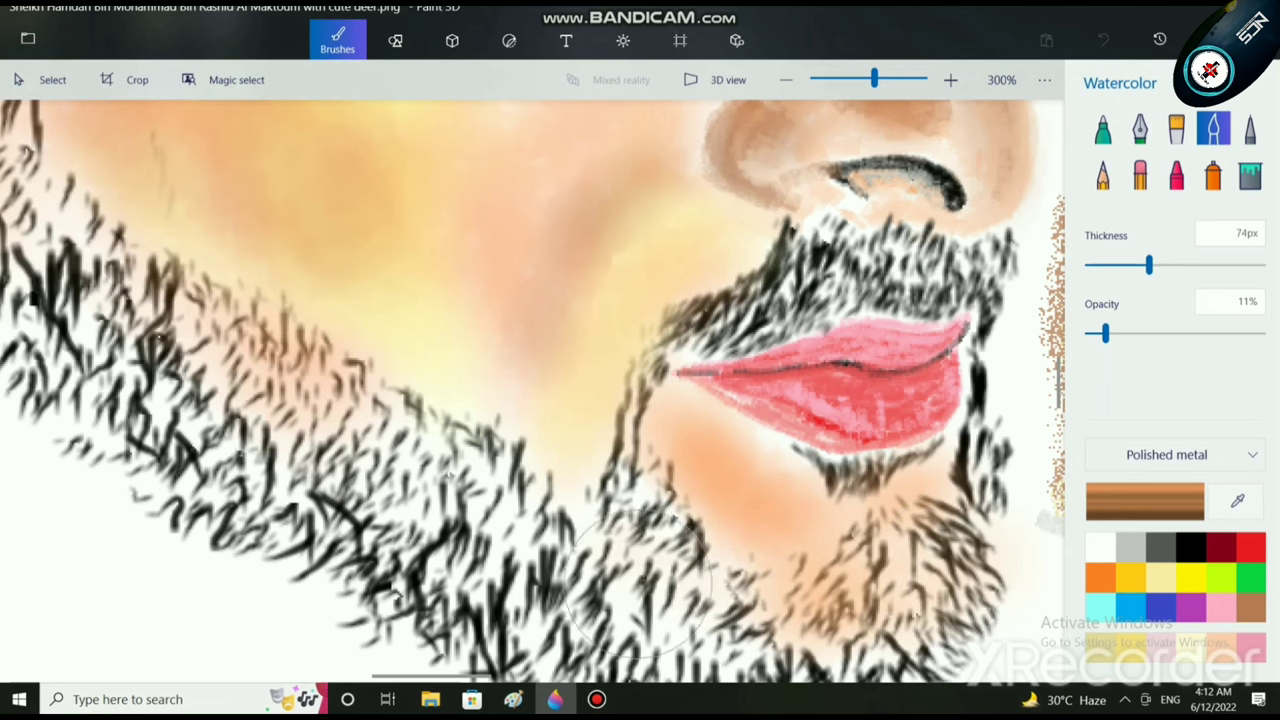
Step: Shade the skin under the near eye with the brown watercolor brush at 20 px thickness
{"action": "scroll", "coordinate": [351, 422], "scroll_direction": "down", "scroll_amount": 3}
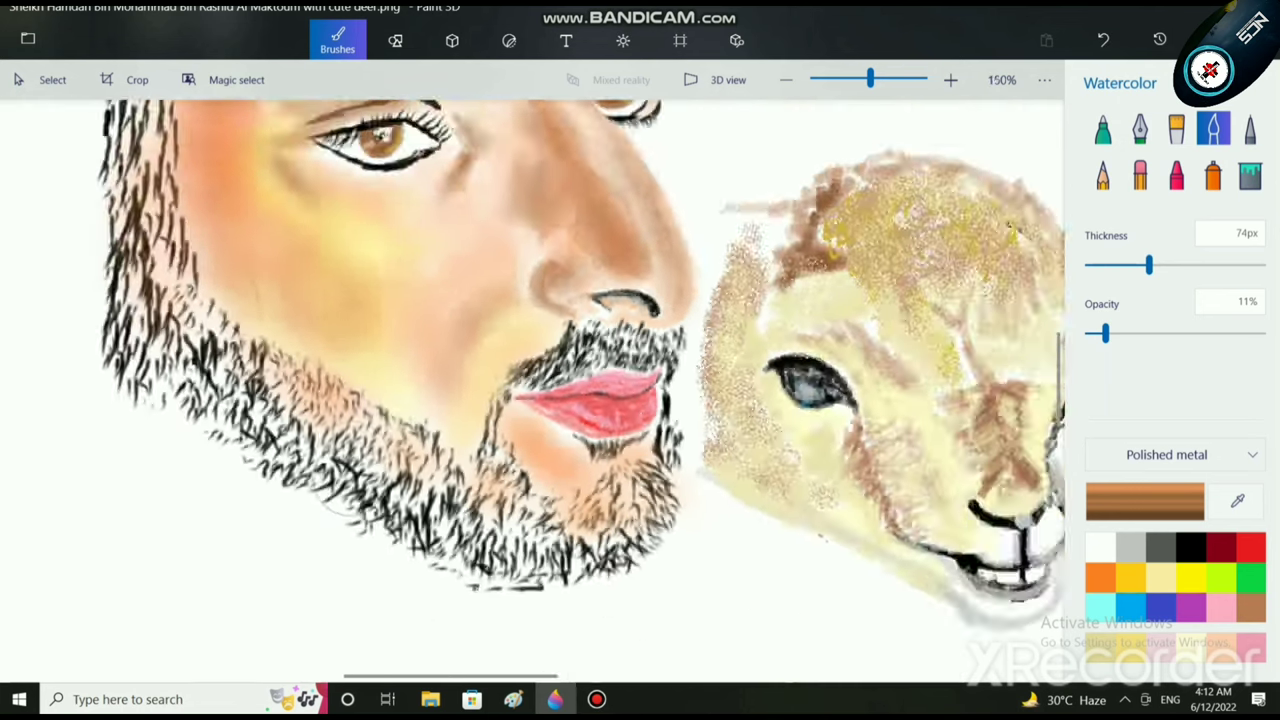
{"action": "scroll", "coordinate": [352, 497], "scroll_direction": "down", "scroll_amount": 2}
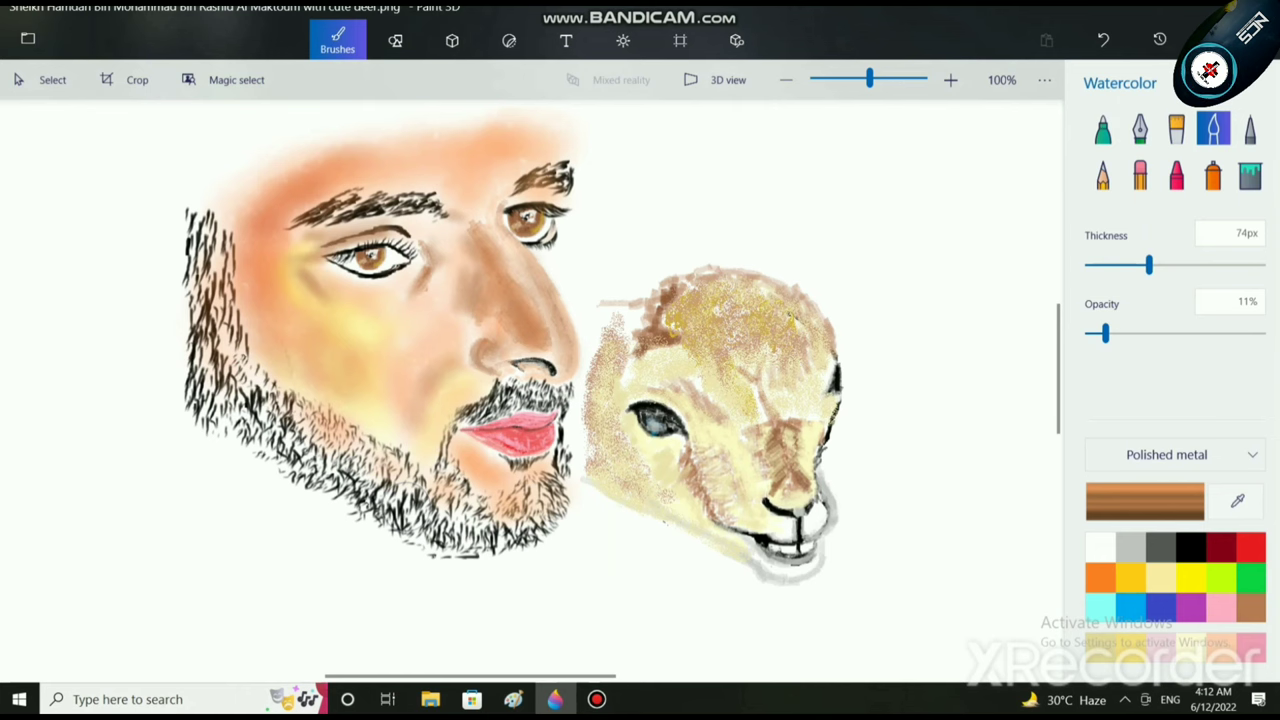
{"action": "scroll", "coordinate": [345, 475], "scroll_direction": "up", "scroll_amount": 1}
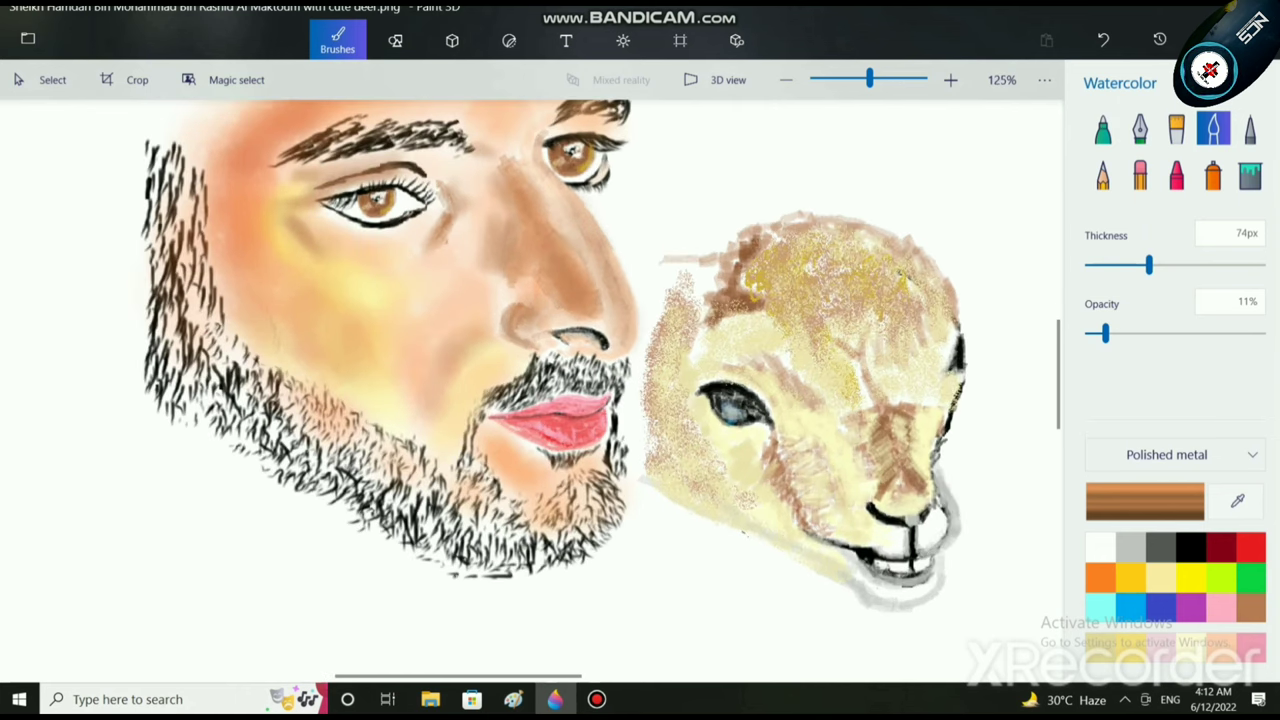
{"action": "left_click", "coordinate": [1250, 607]}
{"action": "left_click", "coordinate": [1111, 264]}
{"action": "scroll", "coordinate": [87, 257], "scroll_direction": "up", "scroll_amount": 3}
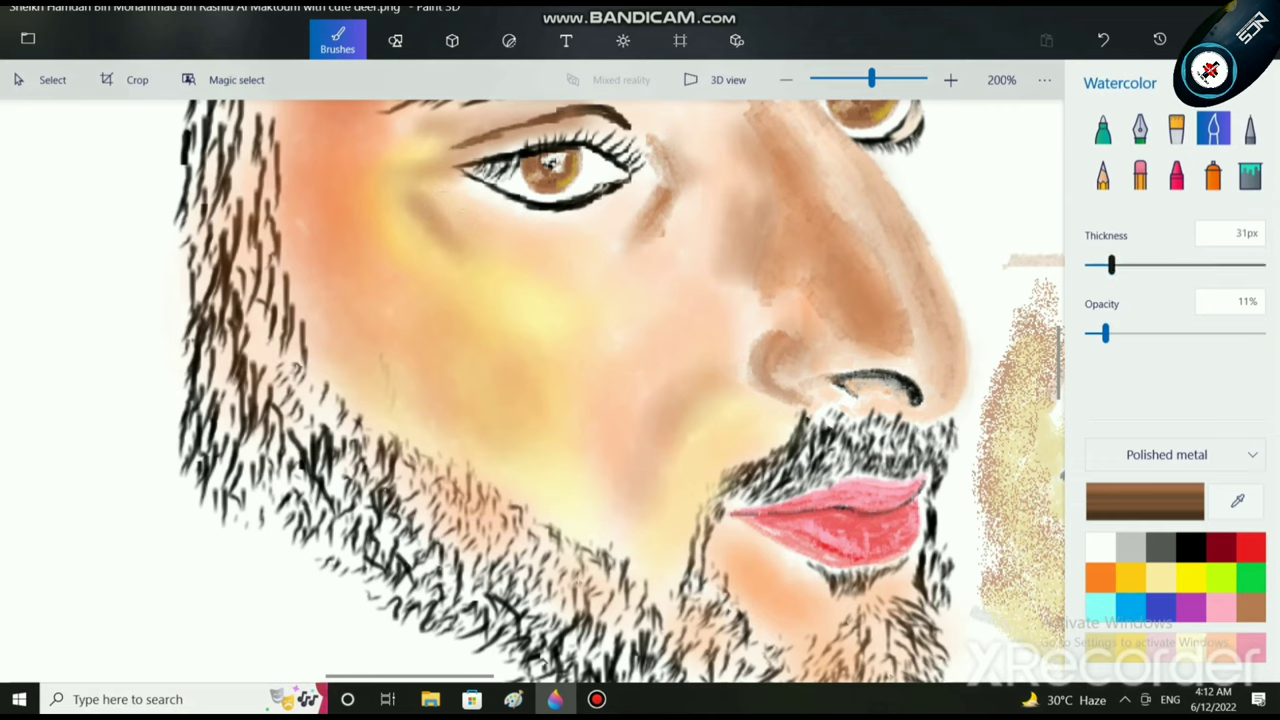
{"action": "left_click_drag", "start_coordinate": [1110, 265], "coordinate": [1101, 265]}
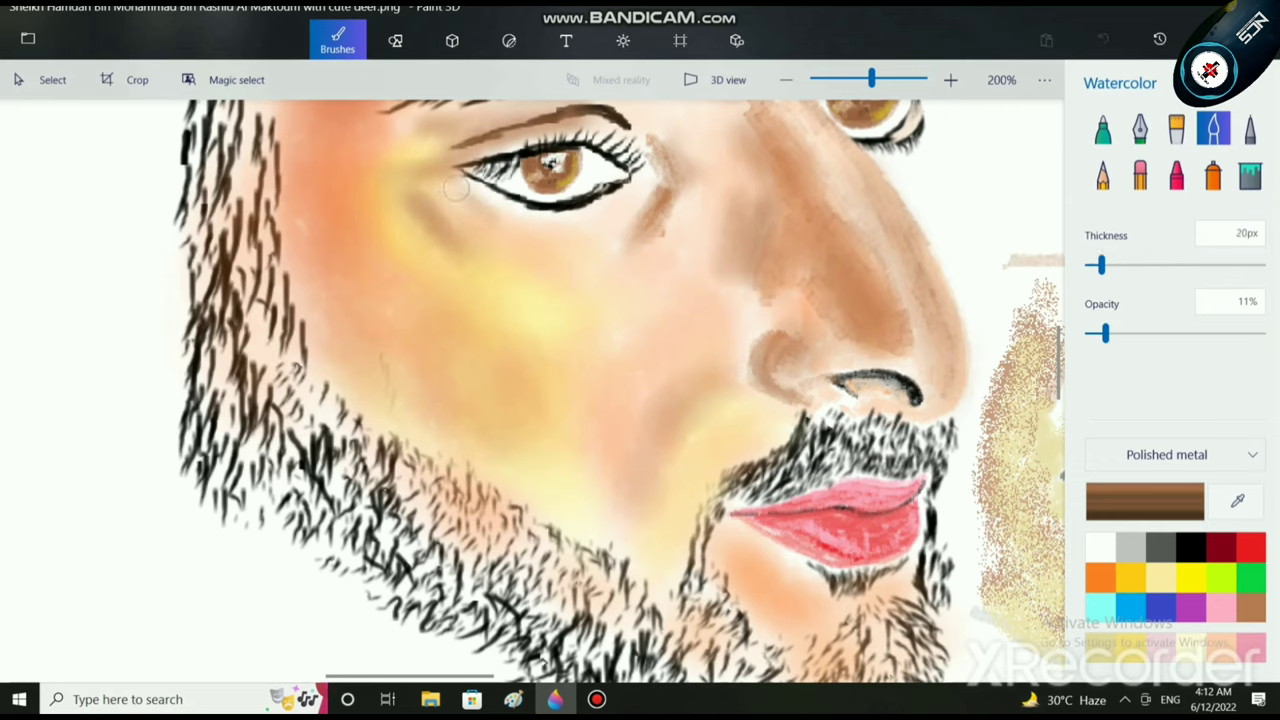
{"action": "mouse_move", "coordinate": [456, 188]}
{"action": "left_mouse_down"}
{"action": "mouse_move", "coordinate": [491, 235]}
{"action": "mouse_move", "coordinate": [526, 234]}
{"action": "left_mouse_up"}
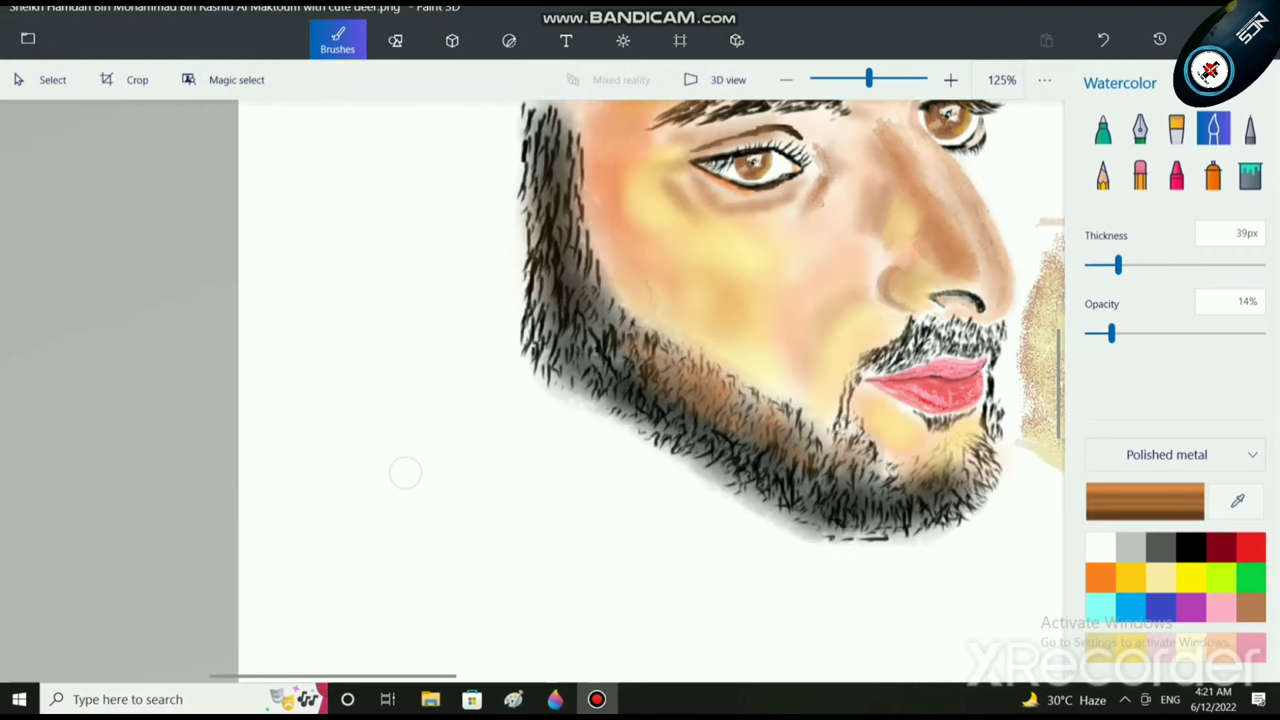
Step: Undo the dark shading of the beard and the recent yellow blending on the skin
{"action": "left_click", "coordinate": [405, 478]}
{"action": "key", "text": "ctrl+z"}
{"action": "key", "text": "ctrl+z"}
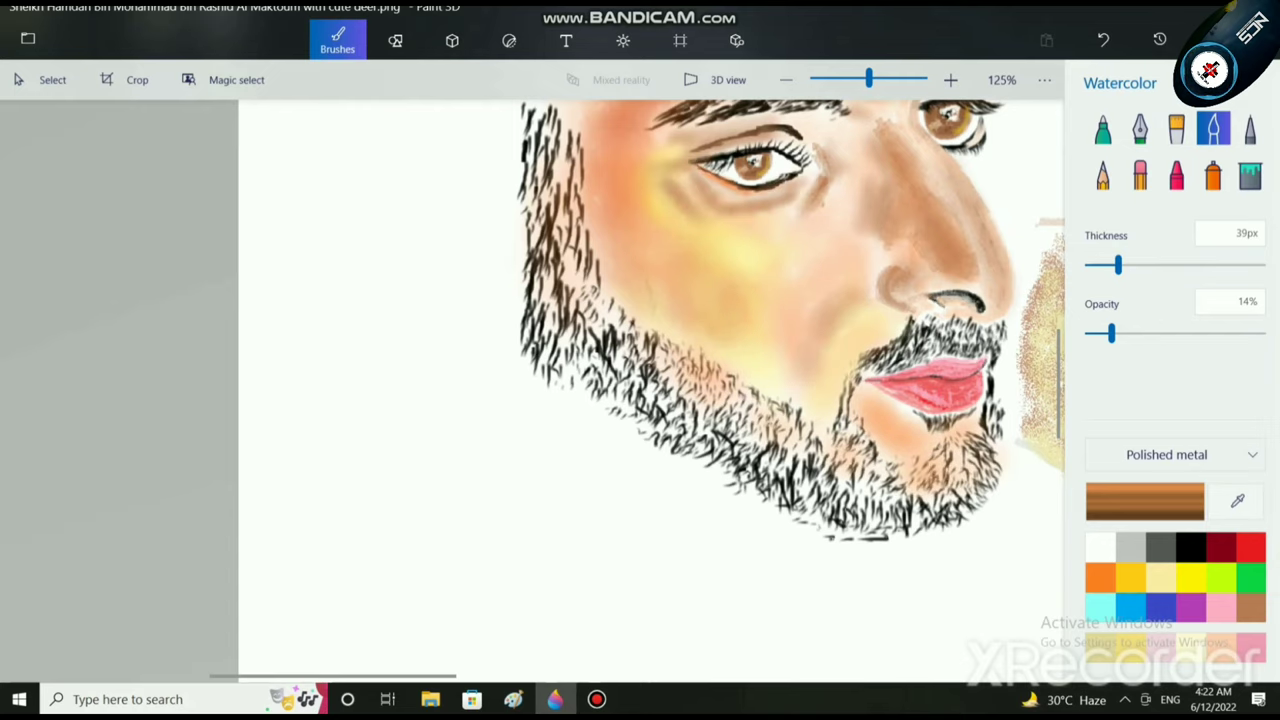
{"action": "left_click_drag", "start_coordinate": [730, 154], "coordinate": [705, 170]}
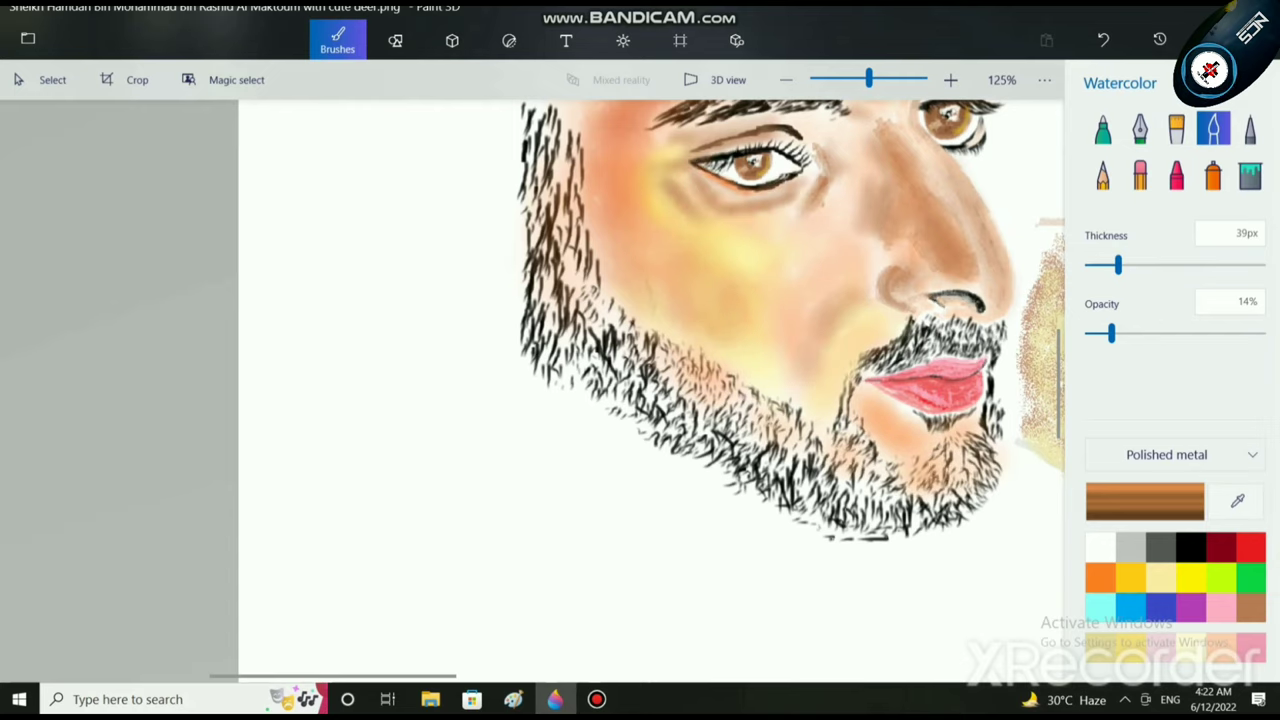
{"action": "mouse_move", "coordinate": [336, 393]}
{"action": "left_mouse_down"}
{"action": "mouse_move", "coordinate": [69, 496]}
{"action": "mouse_move", "coordinate": [1, 472]}
{"action": "left_mouse_up"}
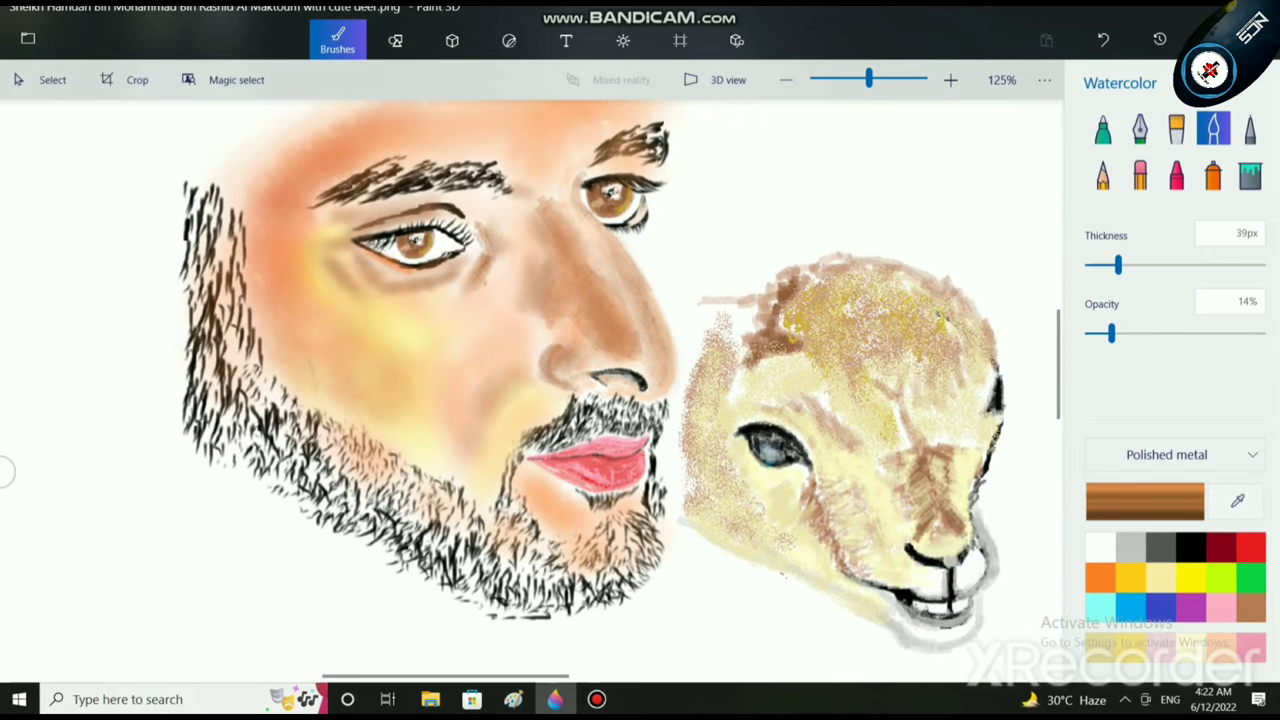
{"action": "key", "text": "super"}
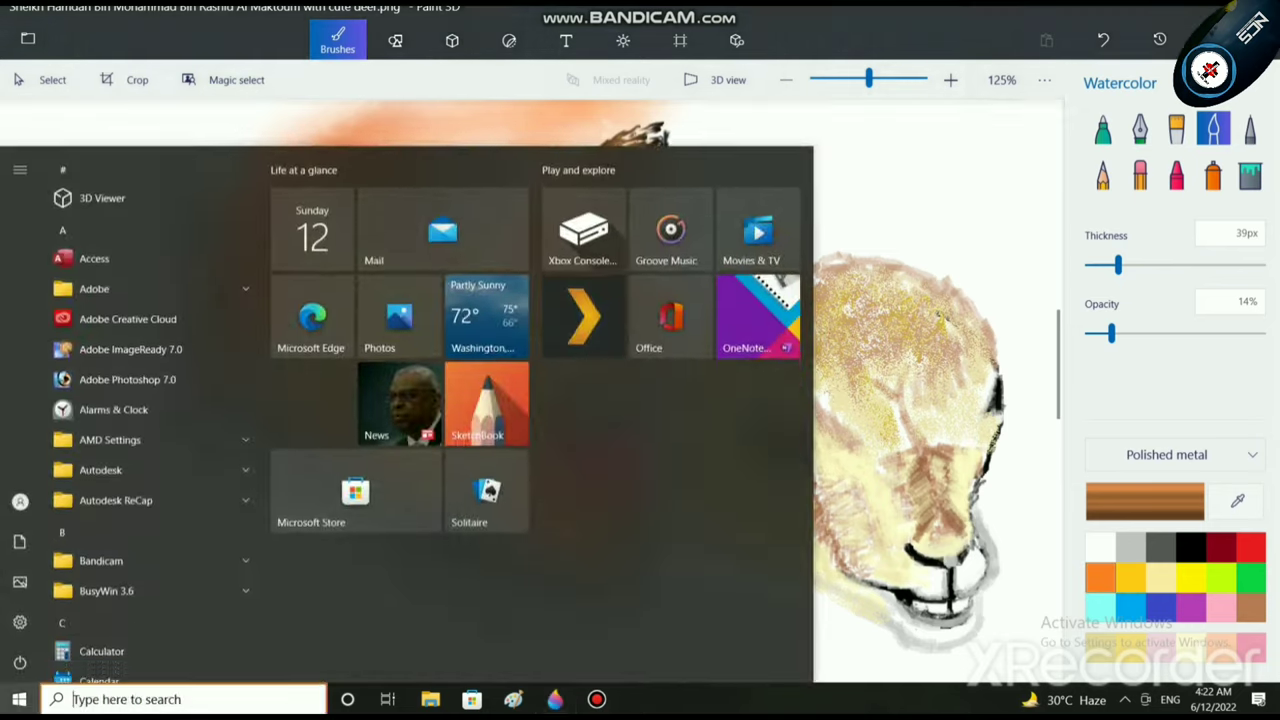
{"action": "key", "text": "super"}
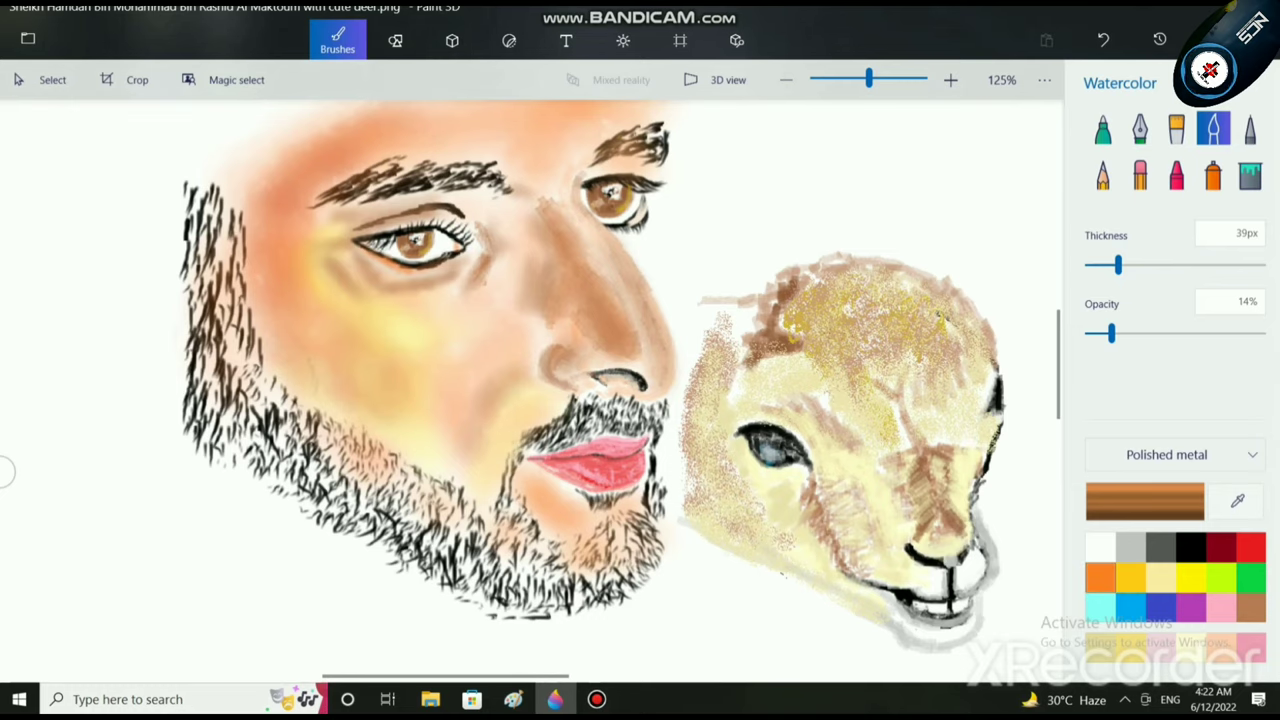
Step: Restore the undone beard shading and skin blending
{"action": "key", "text": "ctrl+z"}
{"action": "key", "text": "ctrl+z"}
{"action": "key", "text": "ctrl+z"}
{"action": "key", "text": "ctrl+z"}
{"action": "key", "text": "ctrl+z"}
{"action": "key", "text": "ctrl+z"}
{"action": "key", "text": "ctrl+z"}
{"action": "key", "text": "ctrl+z"}
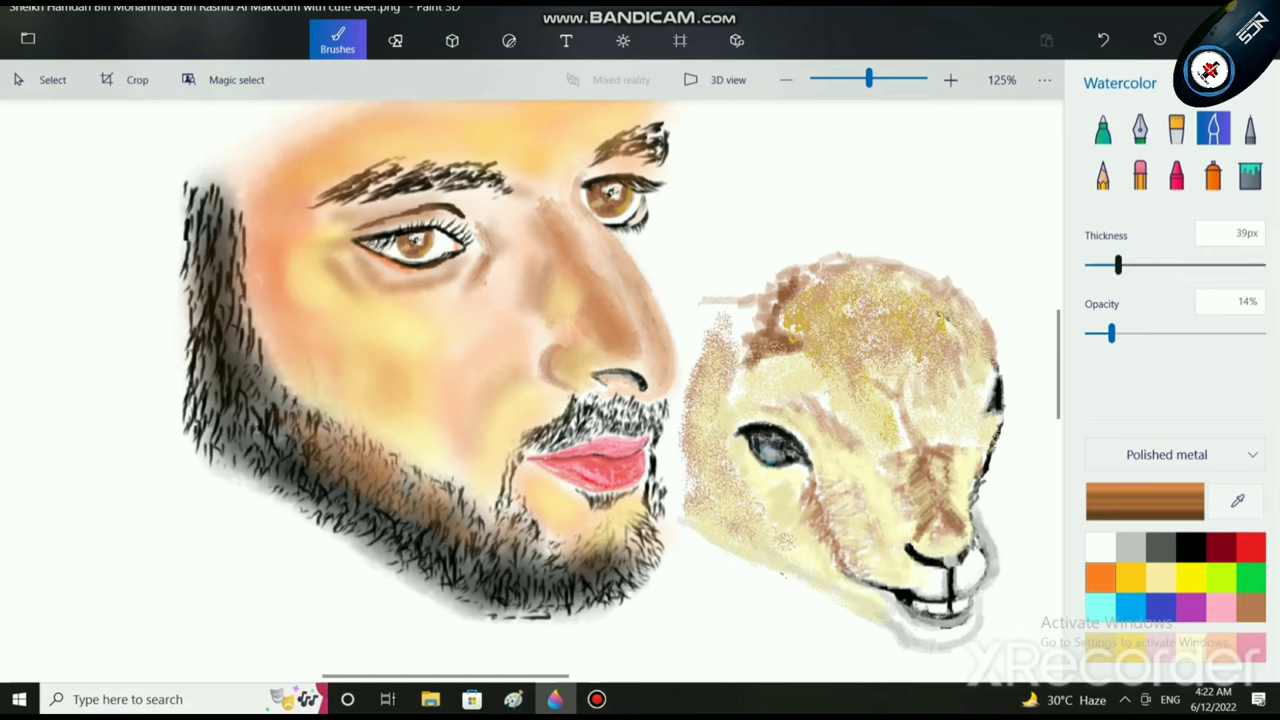
Step: Tint the sideburn and the upper beard brown with the watercolor brush at 48 px thickness
{"action": "left_click_drag", "start_coordinate": [1118, 265], "coordinate": [1096, 265]}
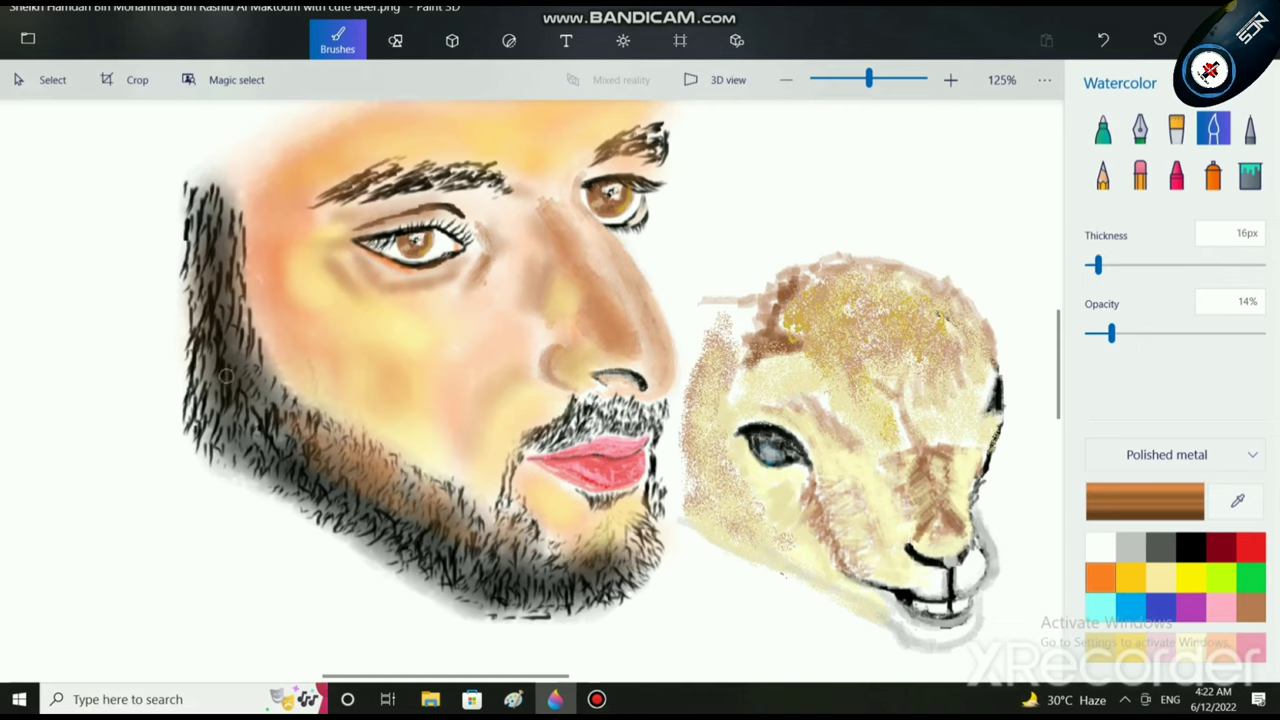
{"action": "left_click_drag", "start_coordinate": [1096, 265], "coordinate": [1126, 265]}
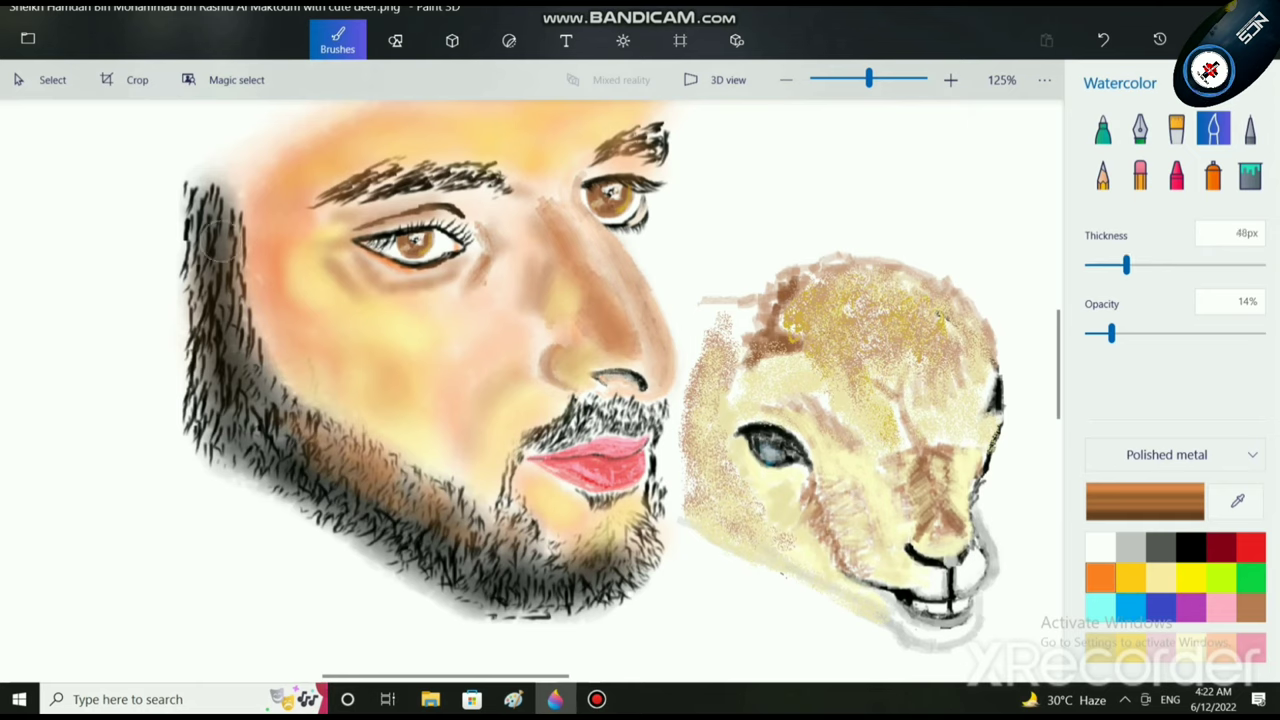
{"action": "mouse_move", "coordinate": [219, 242]}
{"action": "left_mouse_down"}
{"action": "mouse_move", "coordinate": [222, 350]}
{"action": "mouse_move", "coordinate": [262, 414]}
{"action": "mouse_move", "coordinate": [340, 462]}
{"action": "left_mouse_up"}
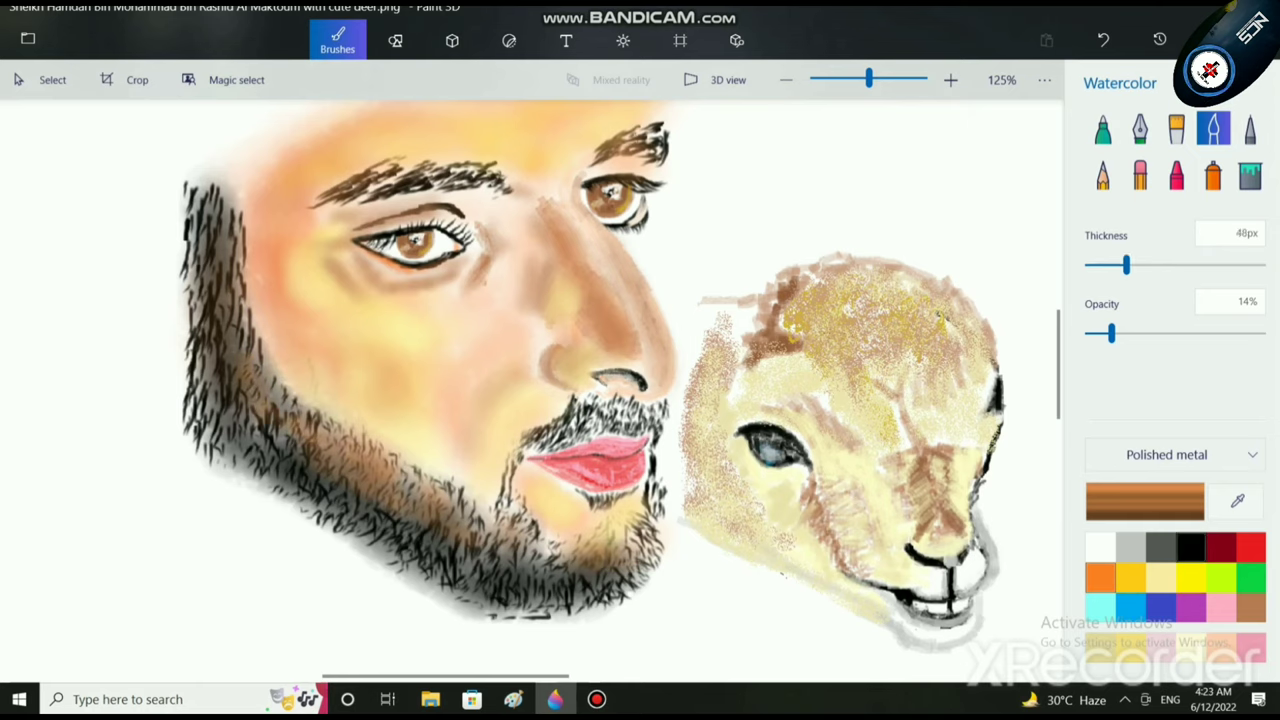
Step: Switch the watercolor brush to black at 24 px thickness, ready to paint the moustache
{"action": "left_click", "coordinate": [1190, 547]}
{"action": "left_click_drag", "start_coordinate": [1126, 265], "coordinate": [1105, 265]}
{"action": "scroll", "coordinate": [646, 434], "scroll_direction": "up", "scroll_amount": 5}
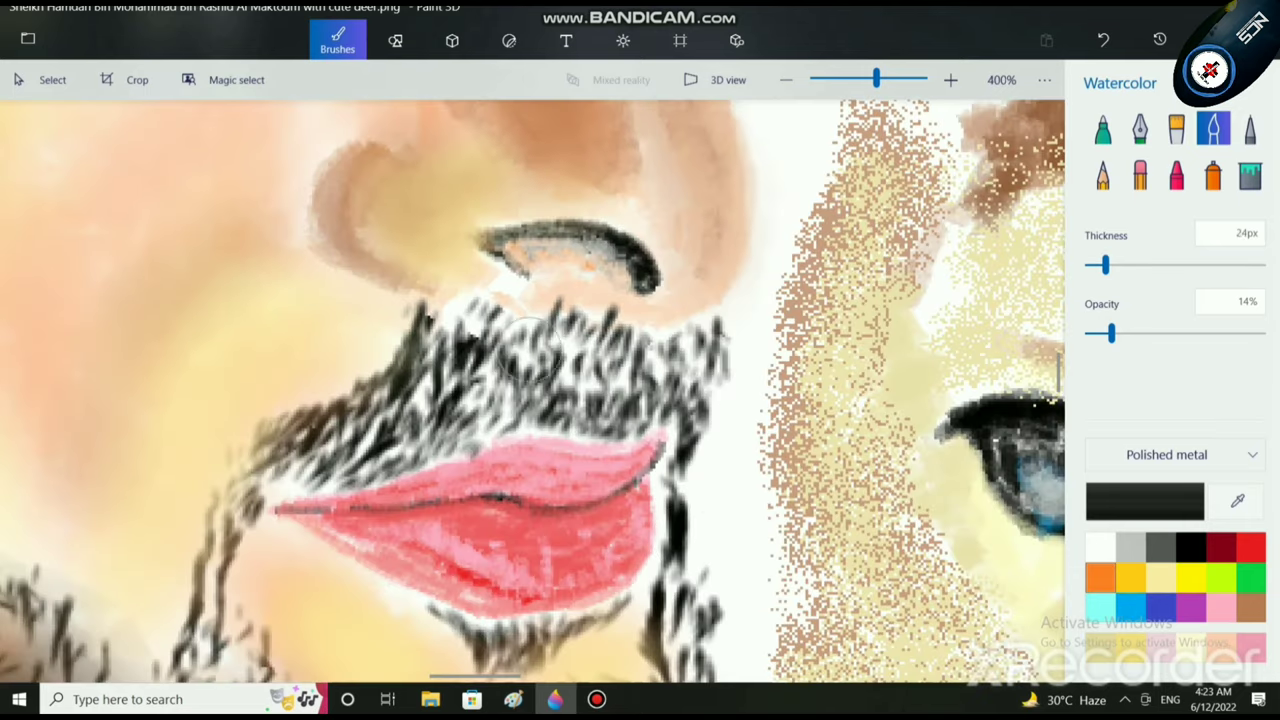
Step: Try to darken the moustache with black watercolor at 41 px thickness
{"action": "left_click", "coordinate": [1120, 265]}
{"action": "mouse_move", "coordinate": [492, 376]}
{"action": "left_mouse_down"}
{"action": "mouse_move", "coordinate": [459, 391]}
{"action": "mouse_move", "coordinate": [480, 322]}
{"action": "mouse_move", "coordinate": [567, 380]}
{"action": "mouse_move", "coordinate": [628, 367]}
{"action": "mouse_move", "coordinate": [587, 355]}
{"action": "mouse_move", "coordinate": [680, 370]}
{"action": "mouse_move", "coordinate": [580, 400]}
{"action": "mouse_move", "coordinate": [350, 420]}
{"action": "mouse_move", "coordinate": [300, 442]}
{"action": "mouse_move", "coordinate": [390, 440]}
{"action": "mouse_move", "coordinate": [510, 400]}
{"action": "mouse_move", "coordinate": [620, 385]}
{"action": "mouse_move", "coordinate": [524, 383]}
{"action": "mouse_move", "coordinate": [512, 352]}
{"action": "left_mouse_up"}
{"action": "scroll", "coordinate": [512, 352], "scroll_direction": "down", "scroll_amount": 5}
{"action": "scroll", "coordinate": [632, 314], "scroll_direction": "up", "scroll_amount": 1}
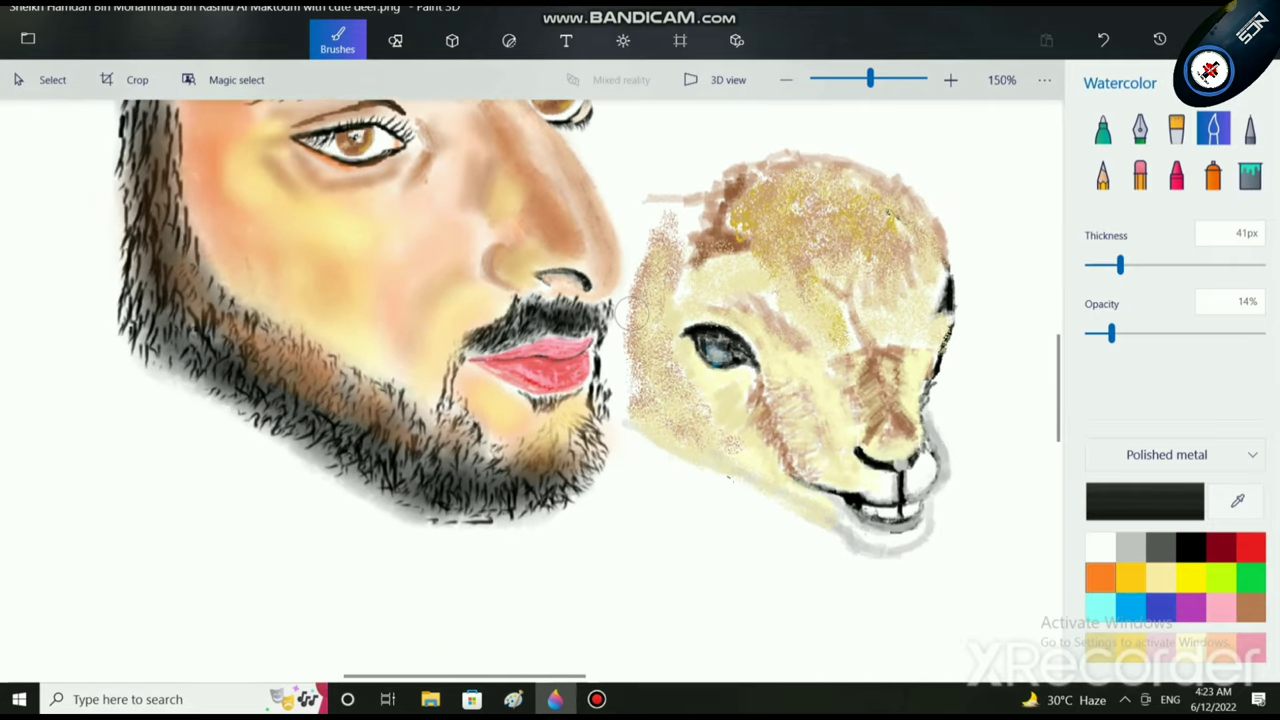
{"action": "scroll", "coordinate": [632, 322], "scroll_direction": "up", "scroll_amount": 3}
{"action": "mouse_move", "coordinate": [376, 204]}
{"action": "left_mouse_down"}
{"action": "mouse_move", "coordinate": [333, 205]}
{"action": "mouse_move", "coordinate": [404, 198]}
{"action": "mouse_move", "coordinate": [454, 228]}
{"action": "left_mouse_up"}
{"action": "scroll", "coordinate": [460, 228], "scroll_direction": "down", "scroll_amount": 1}
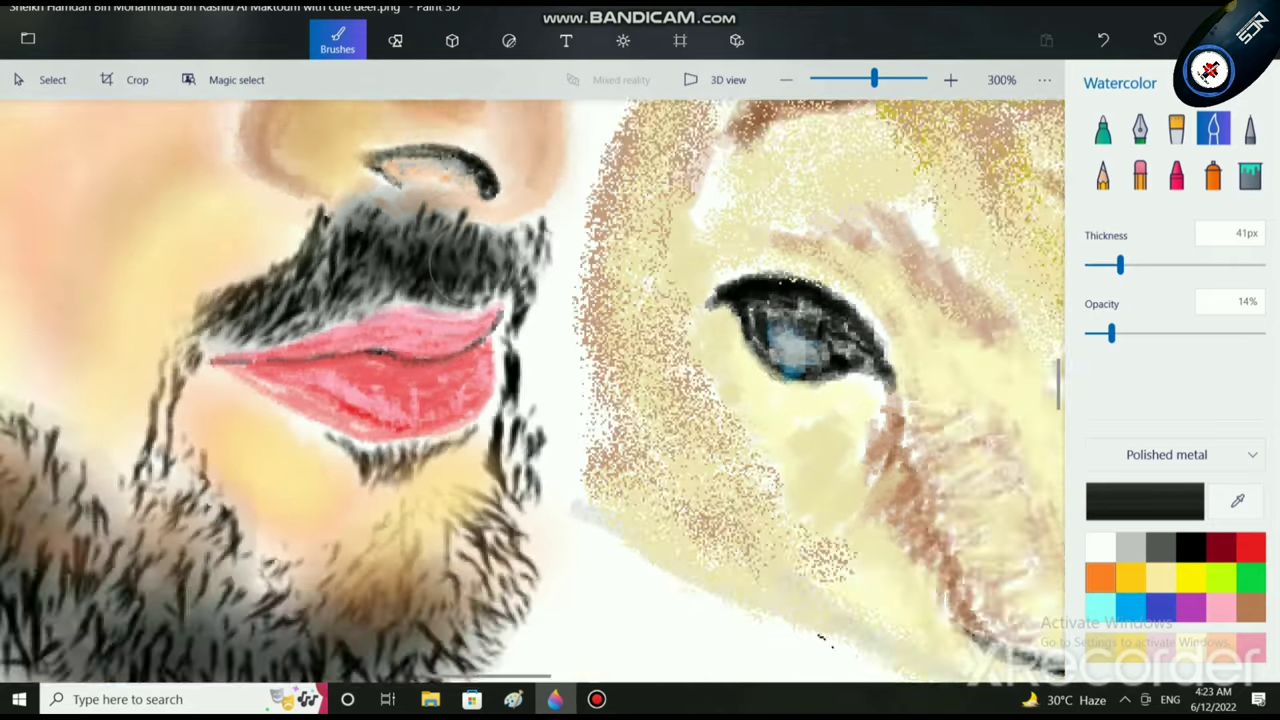
{"action": "scroll", "coordinate": [448, 261], "scroll_direction": "down", "scroll_amount": 3}
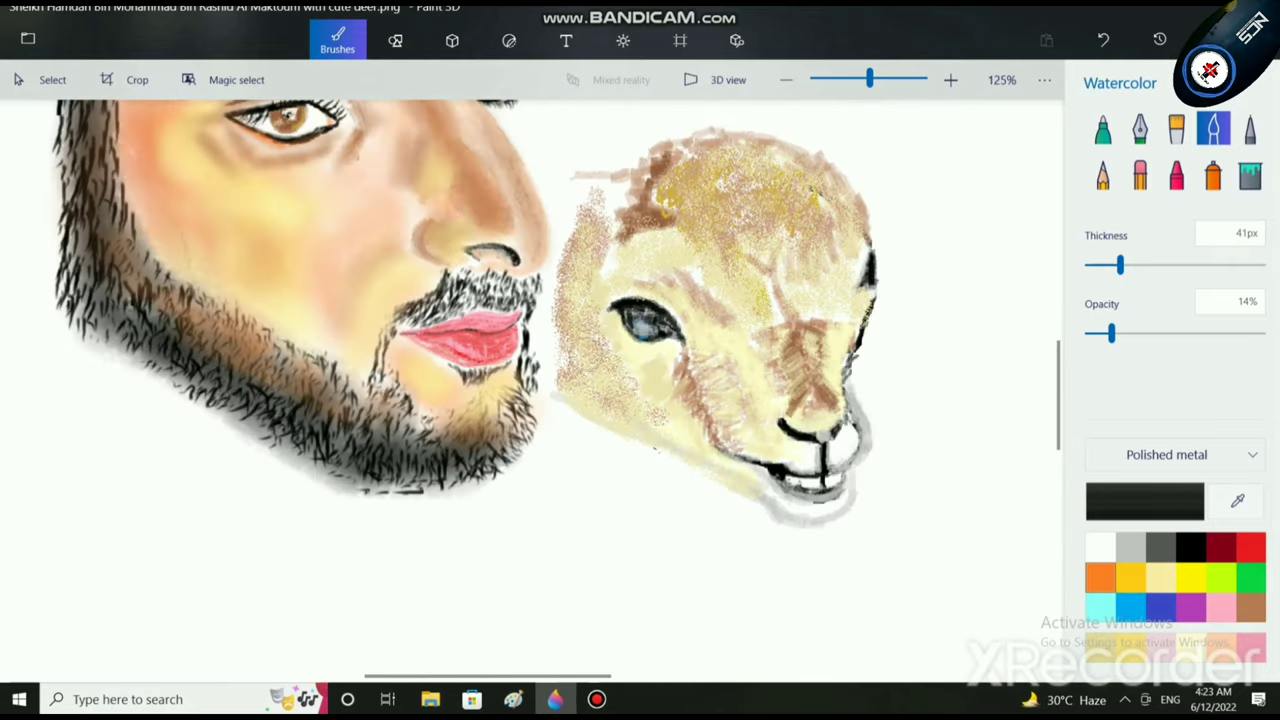
Step: Darken the moustache with black watercolor at 30 px thickness
{"action": "scroll", "coordinate": [468, 285], "scroll_direction": "up", "scroll_amount": 3}
{"action": "scroll", "coordinate": [468, 285], "scroll_direction": "up", "scroll_amount": 1}
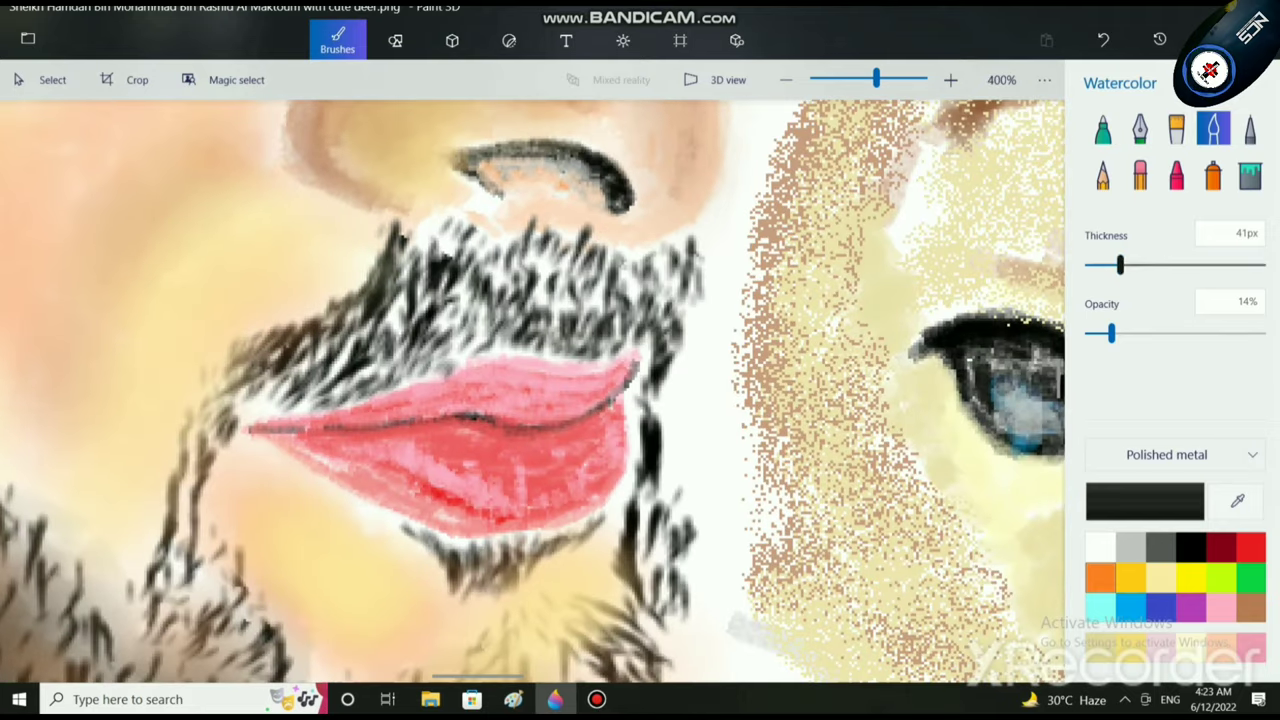
{"action": "left_click_drag", "start_coordinate": [1120, 264], "coordinate": [1110, 264]}
{"action": "mouse_move", "coordinate": [579, 300]}
{"action": "left_mouse_down"}
{"action": "mouse_move", "coordinate": [490, 290]}
{"action": "mouse_move", "coordinate": [430, 330]}
{"action": "mouse_move", "coordinate": [410, 270]}
{"action": "mouse_move", "coordinate": [459, 250]}
{"action": "mouse_move", "coordinate": [630, 280]}
{"action": "mouse_move", "coordinate": [655, 300]}
{"action": "mouse_move", "coordinate": [480, 300]}
{"action": "mouse_move", "coordinate": [590, 300]}
{"action": "mouse_move", "coordinate": [540, 290]}
{"action": "mouse_move", "coordinate": [265, 375]}
{"action": "mouse_move", "coordinate": [390, 300]}
{"action": "mouse_move", "coordinate": [283, 330]}
{"action": "left_mouse_up"}
{"action": "scroll", "coordinate": [408, 340], "scroll_direction": "down", "scroll_amount": 5}
{"action": "scroll", "coordinate": [350, 410], "scroll_direction": "up", "scroll_amount": 2}
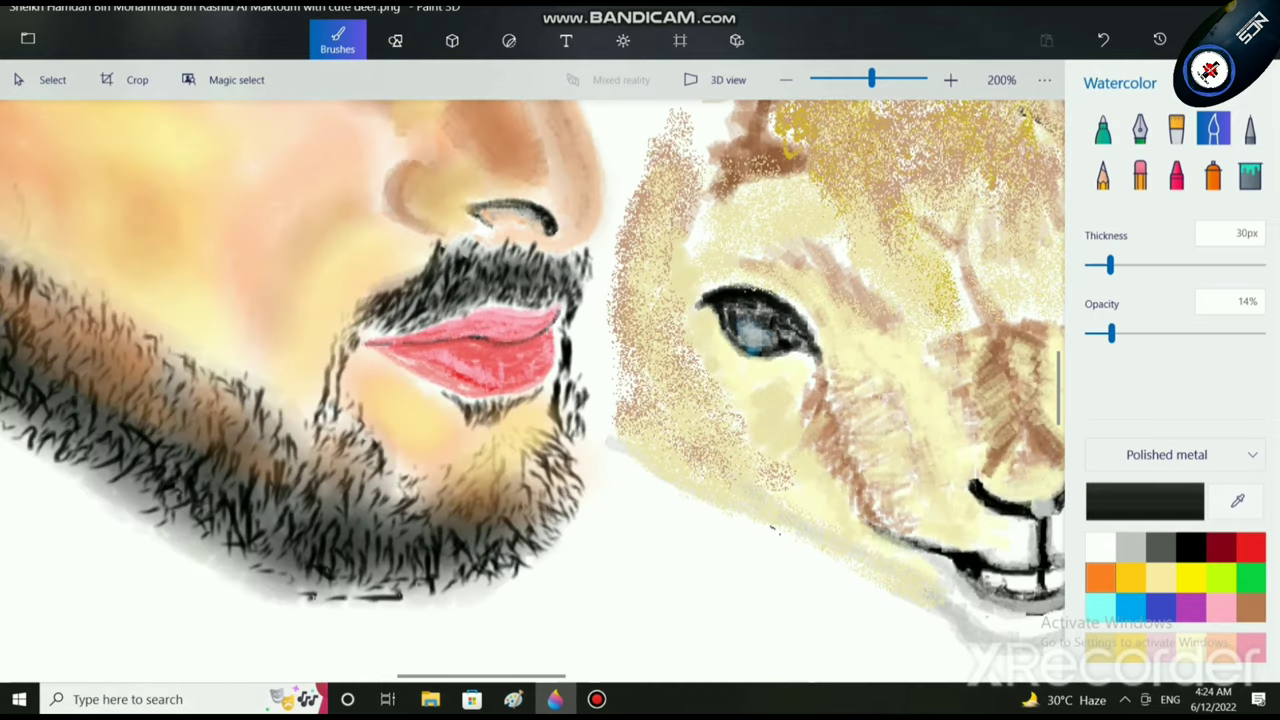
Step: Darken the moustache's tapering end and the hair strip at the near mouth corner with black at 18 px thickness
{"action": "left_click_drag", "start_coordinate": [1109, 264], "coordinate": [1099, 264]}
{"action": "scroll", "coordinate": [499, 359], "scroll_direction": "up", "scroll_amount": 2}
{"action": "mouse_move", "coordinate": [205, 298]}
{"action": "left_mouse_down"}
{"action": "mouse_move", "coordinate": [176, 347]}
{"action": "mouse_move", "coordinate": [155, 459]}
{"action": "mouse_move", "coordinate": [180, 430]}
{"action": "mouse_move", "coordinate": [188, 352]}
{"action": "mouse_move", "coordinate": [220, 294]}
{"action": "mouse_move", "coordinate": [270, 292]}
{"action": "mouse_move", "coordinate": [245, 312]}
{"action": "mouse_move", "coordinate": [237, 302]}
{"action": "mouse_move", "coordinate": [262, 270]}
{"action": "mouse_move", "coordinate": [352, 262]}
{"action": "left_mouse_up"}
{"action": "scroll", "coordinate": [410, 268], "scroll_direction": "down", "scroll_amount": 3}
{"action": "scroll", "coordinate": [521, 284], "scroll_direction": "down", "scroll_amount": 2}
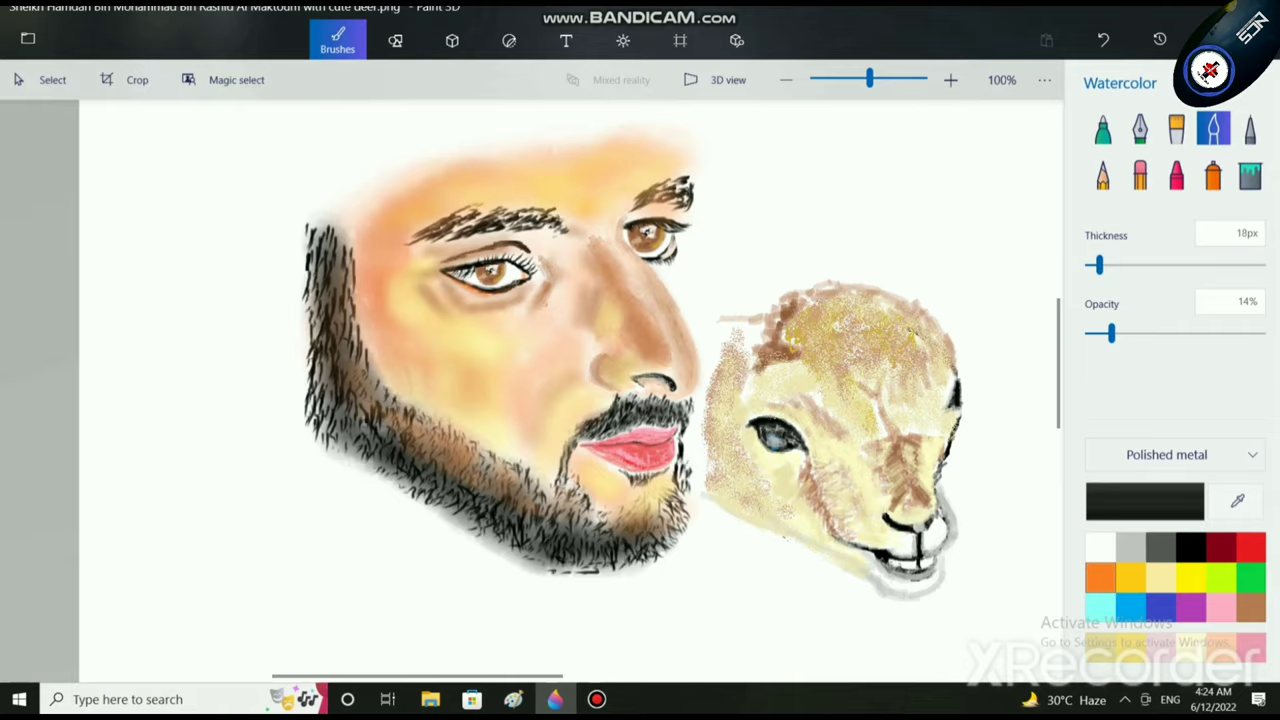
Step: Darken the narrow beard strip on the far side of the mouth down to the chin in black
{"action": "scroll", "coordinate": [716, 526], "scroll_direction": "up", "scroll_amount": 3}
{"action": "mouse_move", "coordinate": [614, 336]}
{"action": "left_mouse_down"}
{"action": "mouse_move", "coordinate": [626, 382]}
{"action": "mouse_move", "coordinate": [613, 511]}
{"action": "left_mouse_up"}
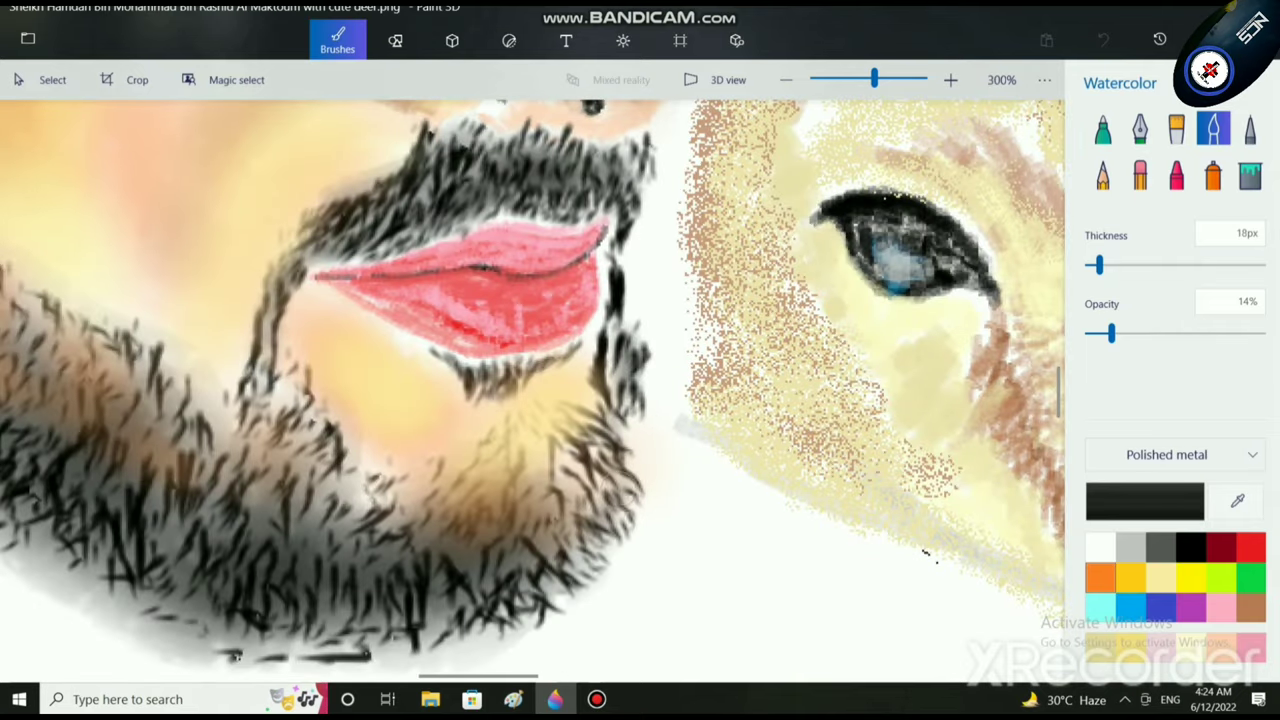
{"action": "scroll", "coordinate": [522, 501], "scroll_direction": "down", "scroll_amount": 4}
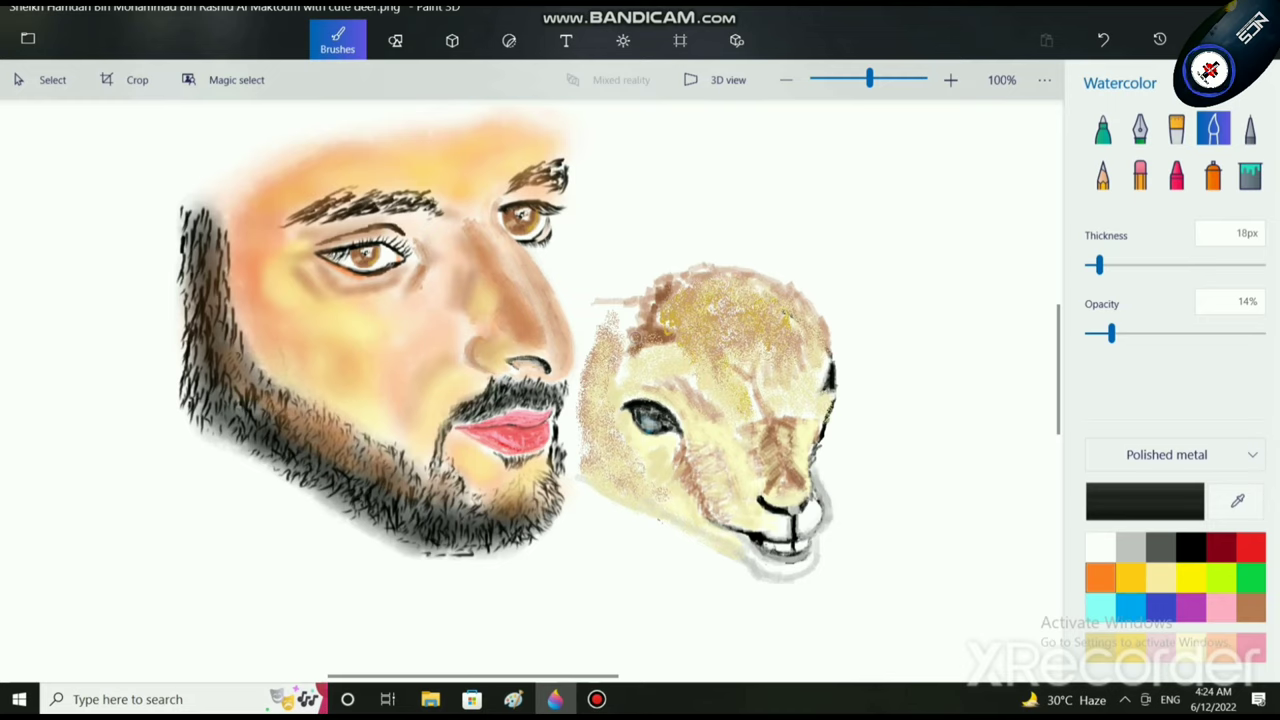
{"action": "scroll", "coordinate": [658, 295], "scroll_direction": "down", "scroll_amount": 3}
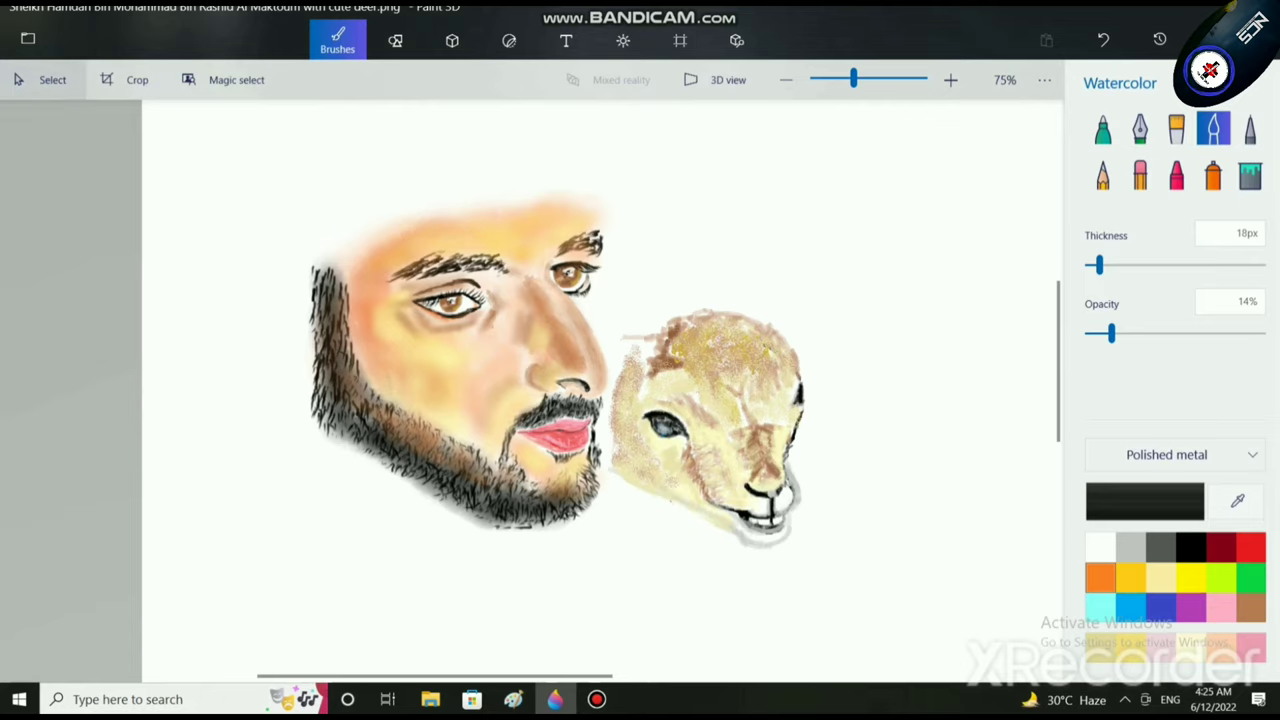
{"action": "left_click", "coordinate": [43, 80]}
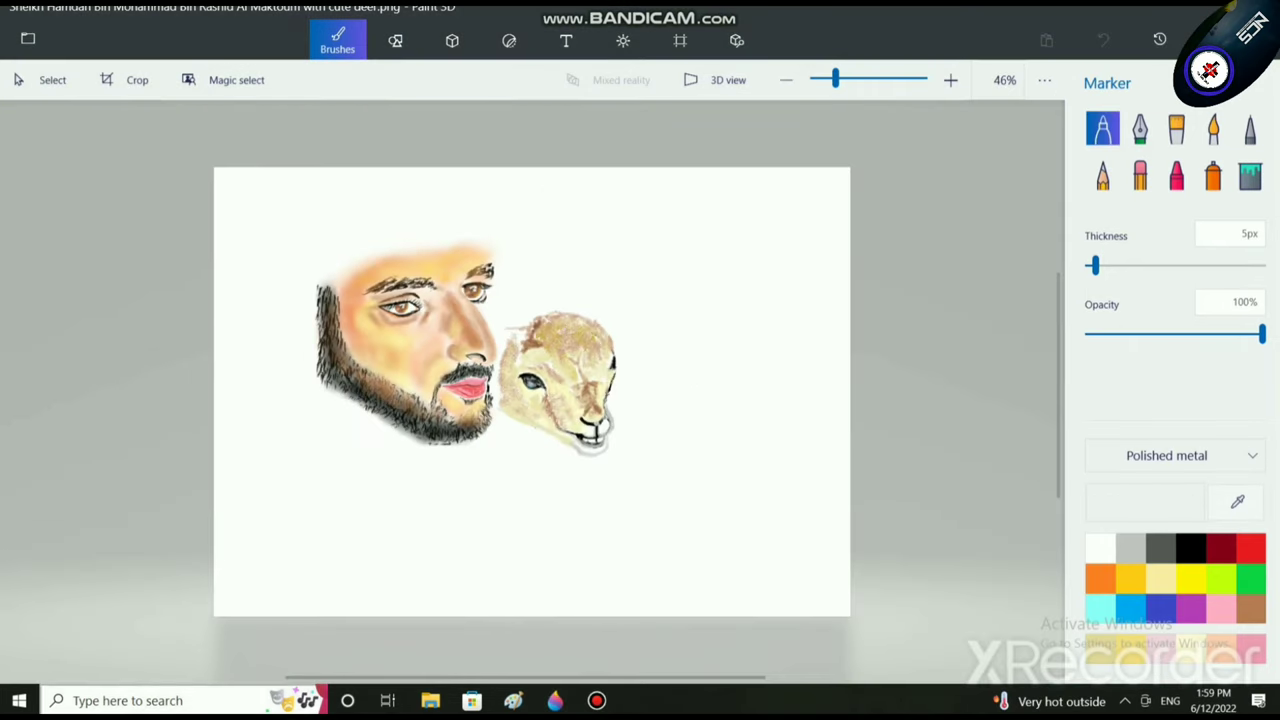
Step: Outline the head covering across the forehead and up its front edge in dark gray watercolor, 11 px thick at 75% opacity
{"action": "scroll", "coordinate": [400, 400], "scroll_direction": "up", "scroll_amount": 4}
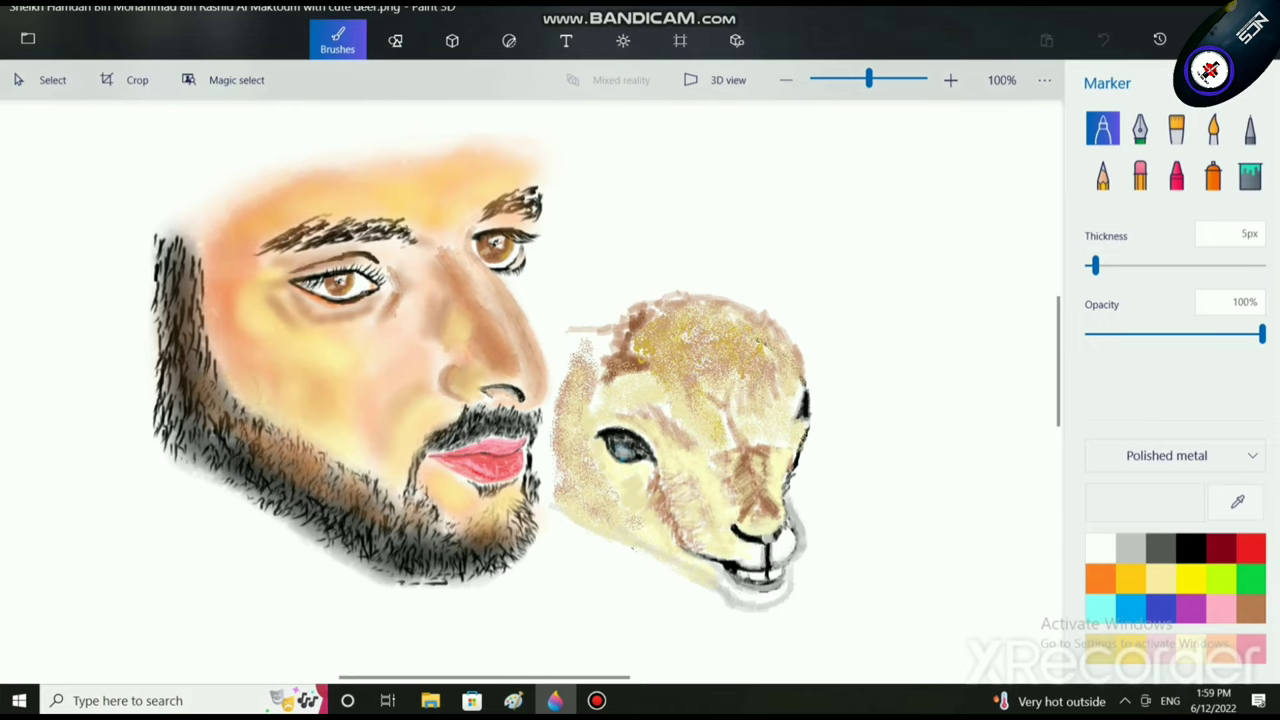
{"action": "scroll", "coordinate": [530, 390], "scroll_direction": "up", "scroll_amount": 3}
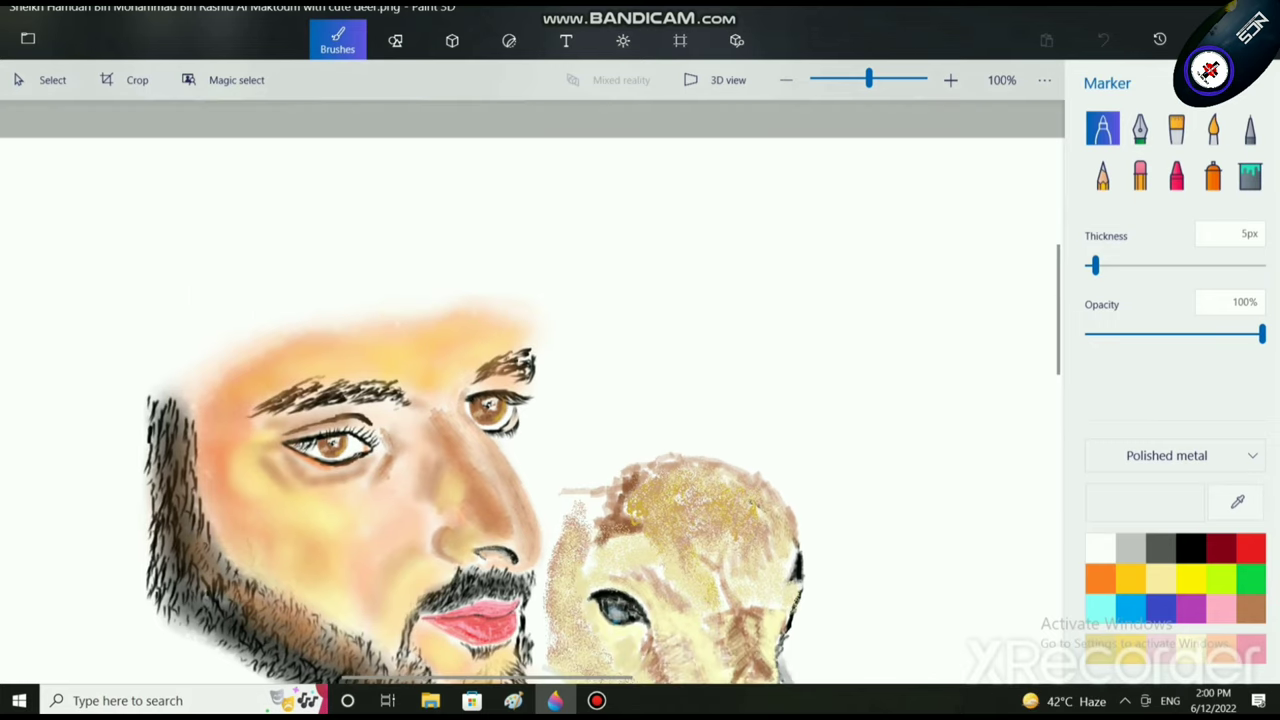
{"action": "left_click", "coordinate": [1160, 548]}
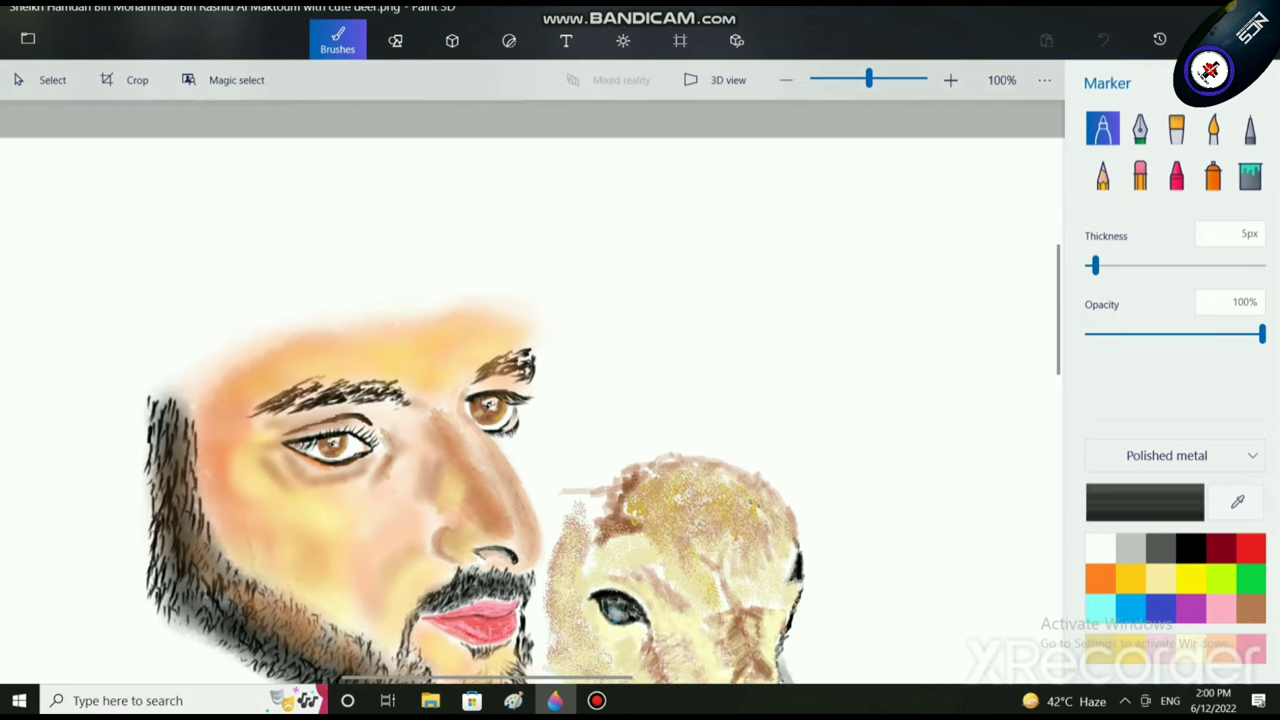
{"action": "left_click_drag", "start_coordinate": [1095, 265], "coordinate": [1091, 265]}
{"action": "scroll", "coordinate": [352, 266], "scroll_direction": "up", "scroll_amount": 2}
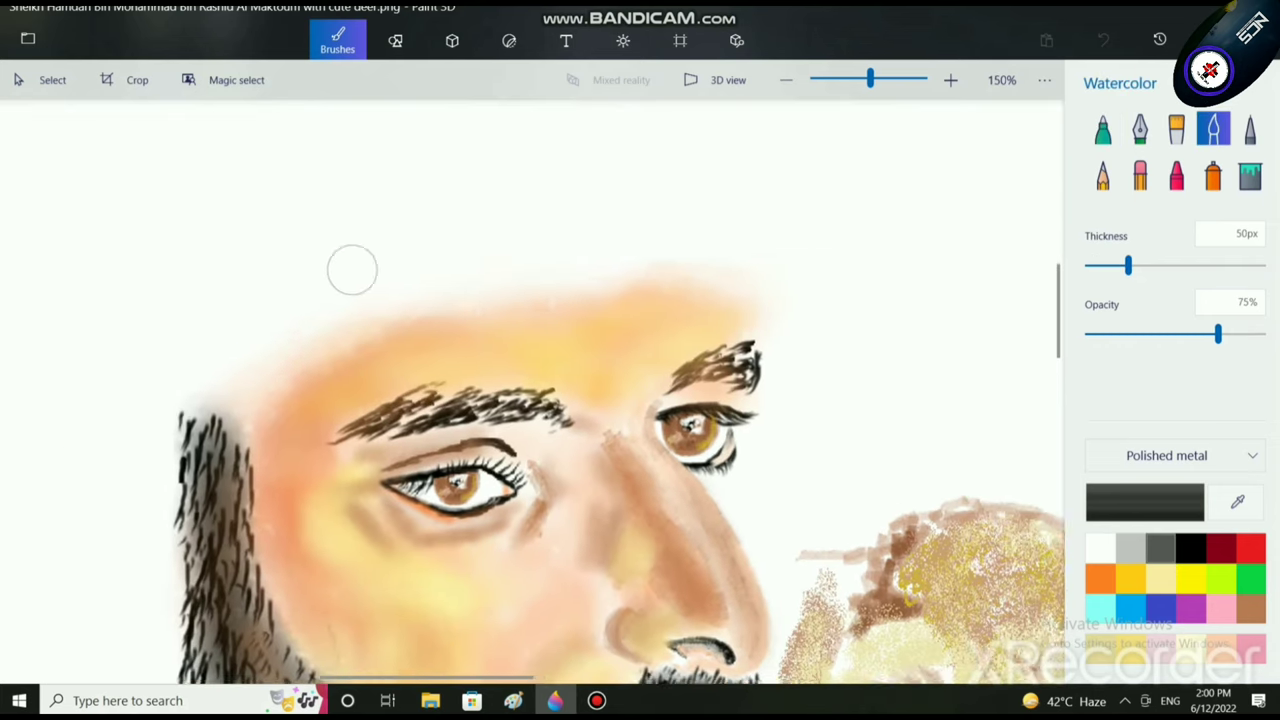
{"action": "scroll", "coordinate": [352, 266], "scroll_direction": "left", "scroll_amount": 2}
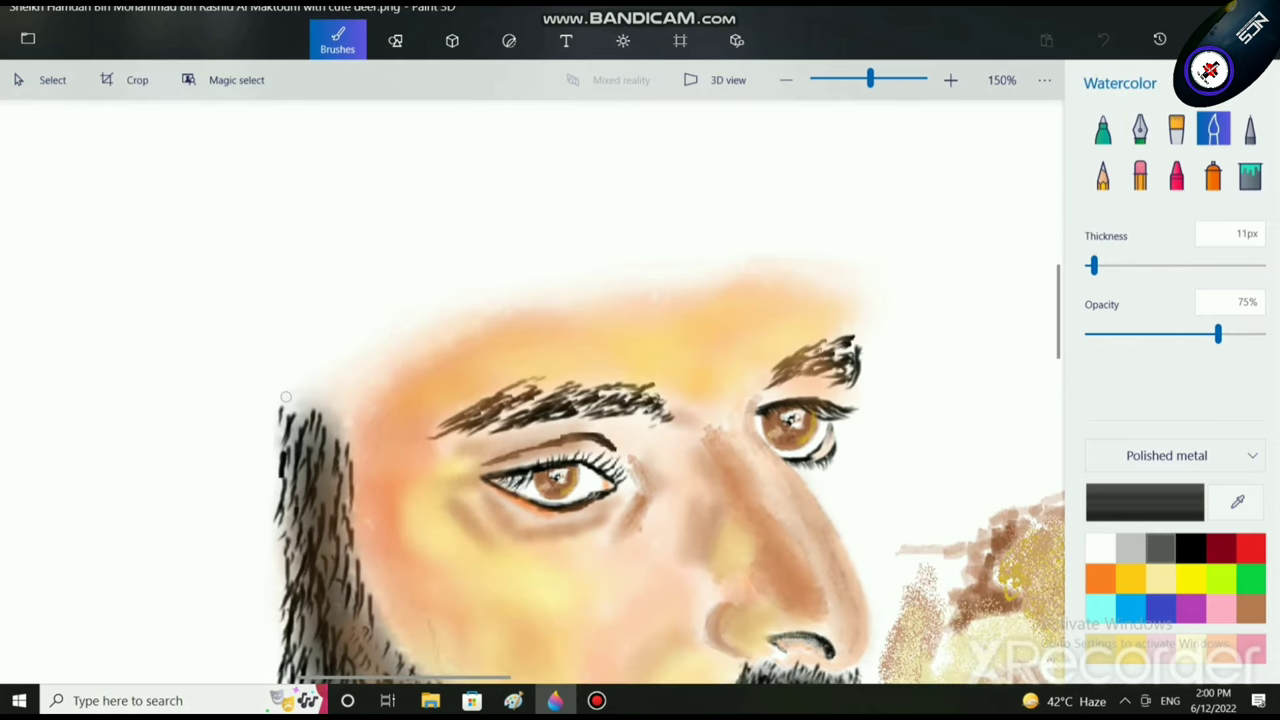
{"action": "mouse_move", "coordinate": [138, 475]}
{"action": "left_mouse_down"}
{"action": "mouse_move", "coordinate": [512, 269]}
{"action": "mouse_move", "coordinate": [668, 224]}
{"action": "left_mouse_up"}
{"action": "mouse_move", "coordinate": [533, 265]}
{"action": "left_mouse_down"}
{"action": "mouse_move", "coordinate": [754, 228]}
{"action": "mouse_move", "coordinate": [837, 242]}
{"action": "mouse_move", "coordinate": [870, 277]}
{"action": "mouse_move", "coordinate": [906, 100]}
{"action": "left_mouse_up"}
{"action": "scroll", "coordinate": [786, 468], "scroll_direction": "up", "scroll_amount": 3}
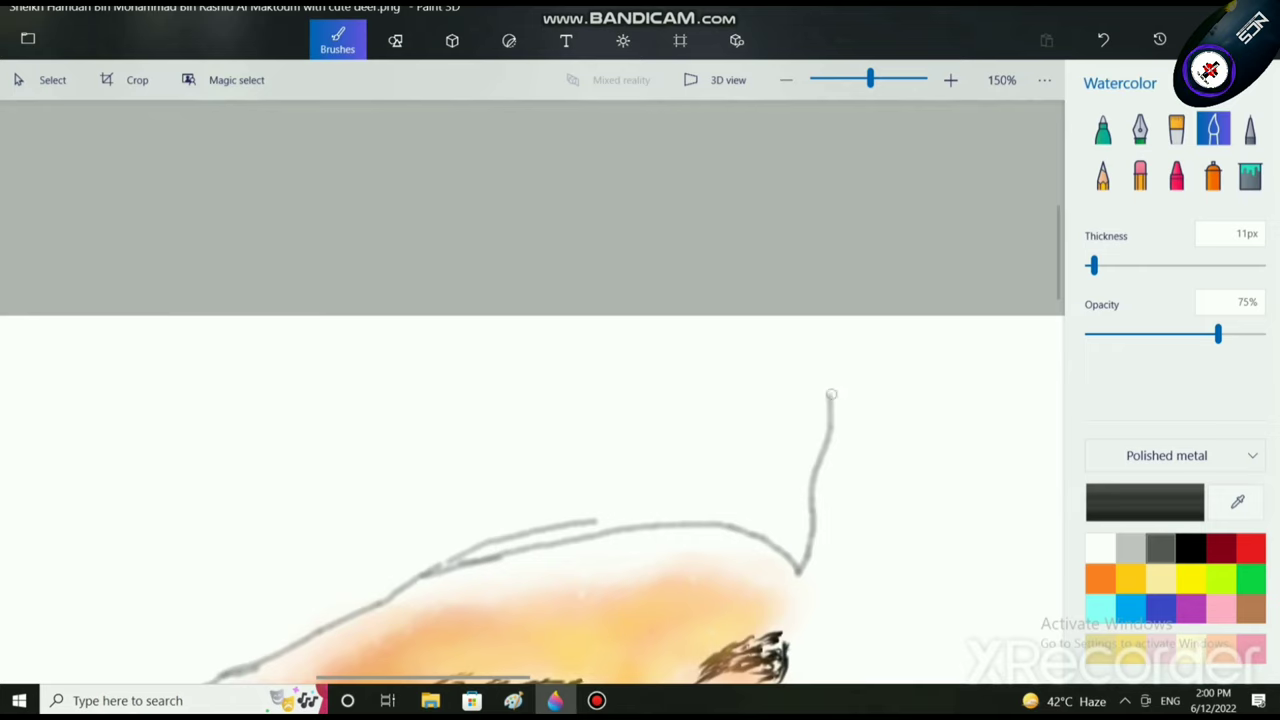
{"action": "left_click_drag", "start_coordinate": [831, 394], "coordinate": [802, 334]}
Step: Extend the head covering's front outline toward the crown, and outline its back edge down into the first fold line
{"action": "left_click_drag", "start_coordinate": [722, 437], "coordinate": [886, 222]}
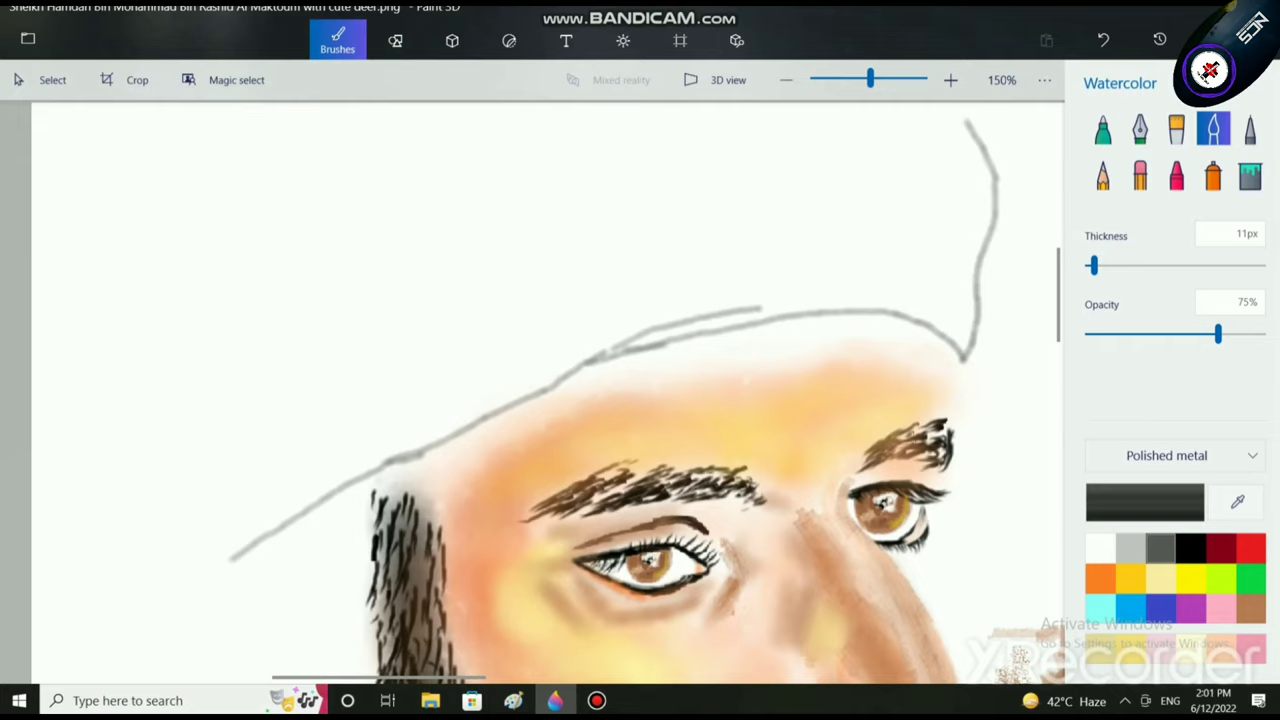
{"action": "left_click_drag", "start_coordinate": [178, 121], "coordinate": [147, 179]}
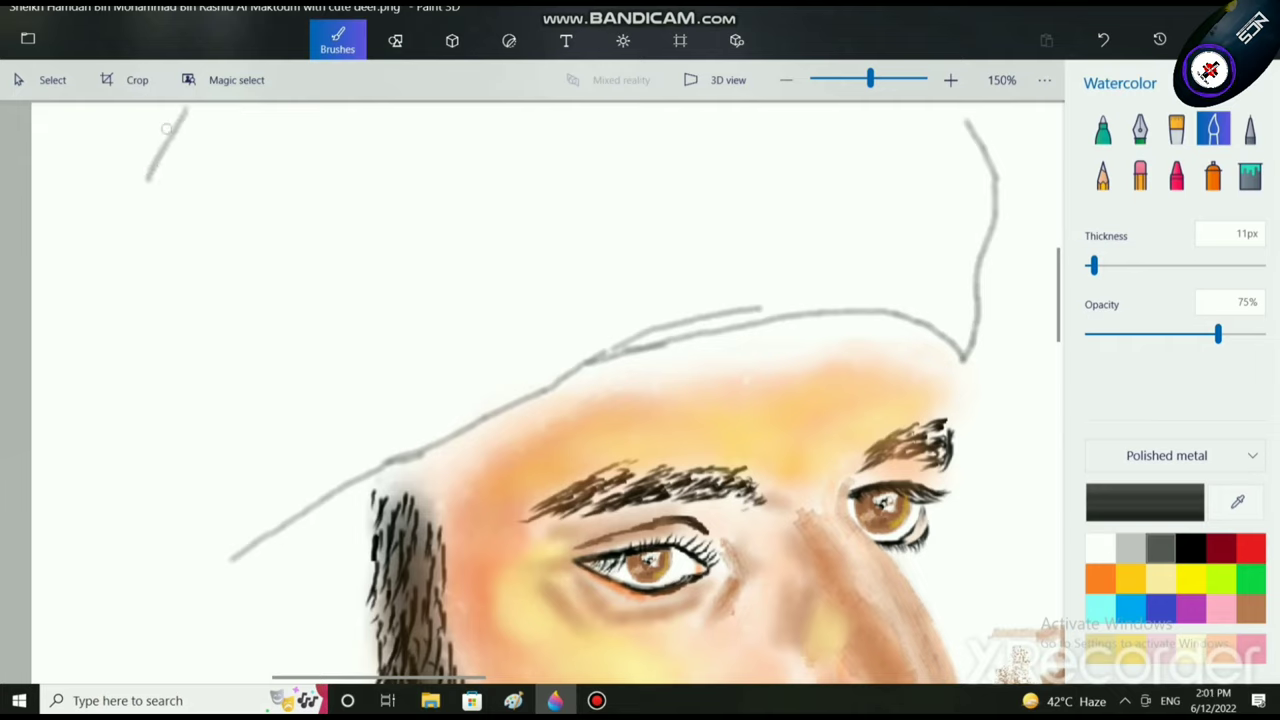
{"action": "mouse_move", "coordinate": [185, 108]}
{"action": "left_mouse_down"}
{"action": "mouse_move", "coordinate": [142, 196]}
{"action": "mouse_move", "coordinate": [138, 258]}
{"action": "mouse_move", "coordinate": [314, 298]}
{"action": "mouse_move", "coordinate": [209, 385]}
{"action": "left_mouse_up"}
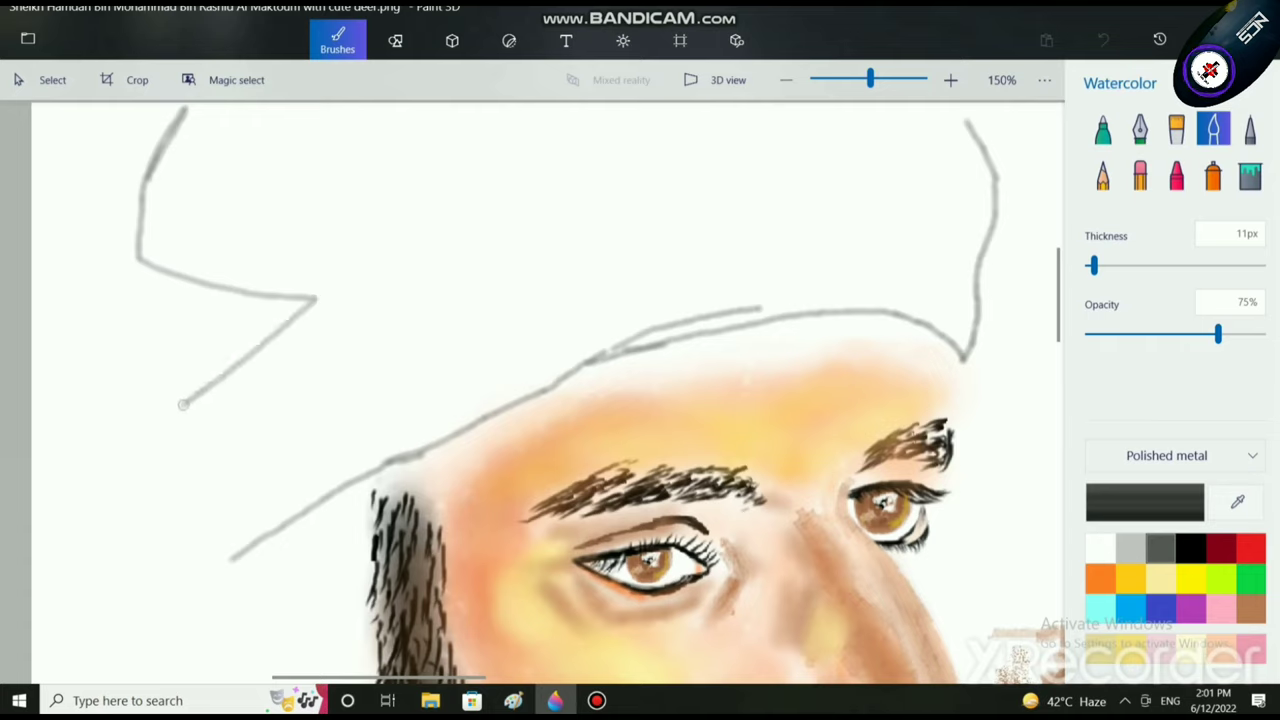
Step: Draw the overlapping cloth folds of the head covering behind the temple and close their lower back corner
{"action": "mouse_move", "coordinate": [165, 429]}
{"action": "left_mouse_down"}
{"action": "mouse_move", "coordinate": [159, 495]}
{"action": "mouse_move", "coordinate": [293, 398]}
{"action": "mouse_move", "coordinate": [348, 307]}
{"action": "left_mouse_up"}
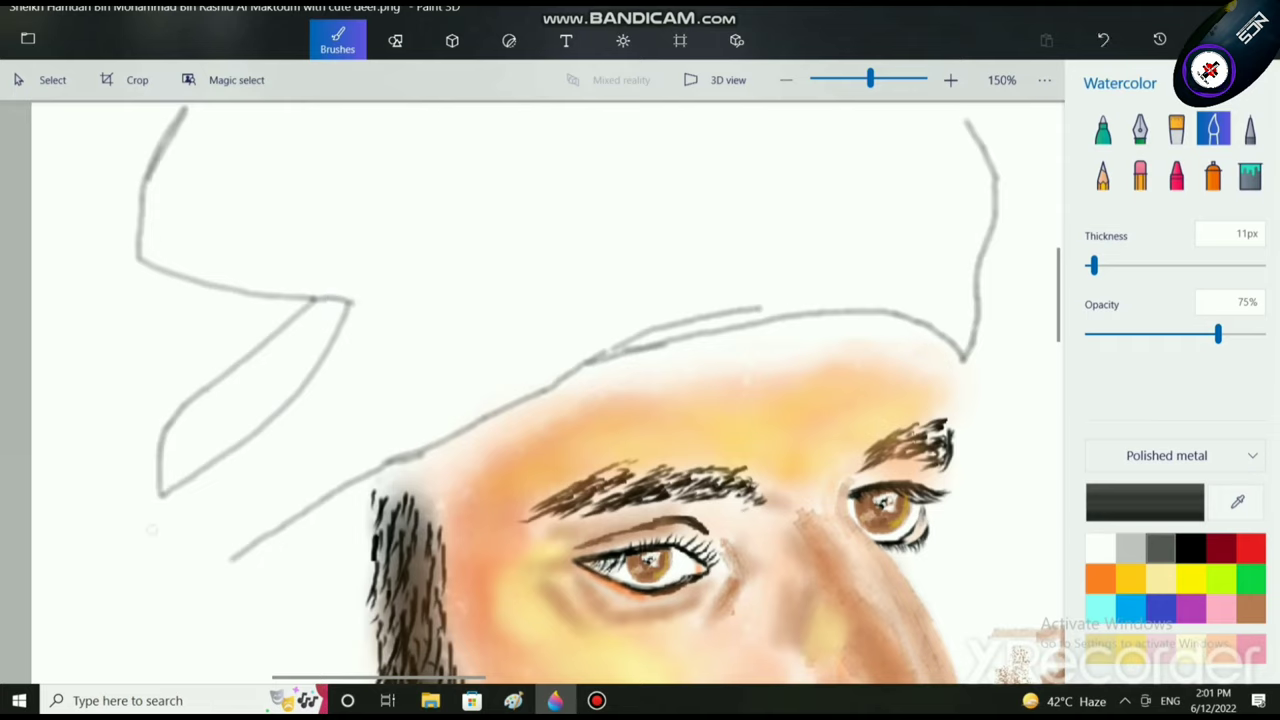
{"action": "left_click_drag", "start_coordinate": [162, 500], "coordinate": [208, 547]}
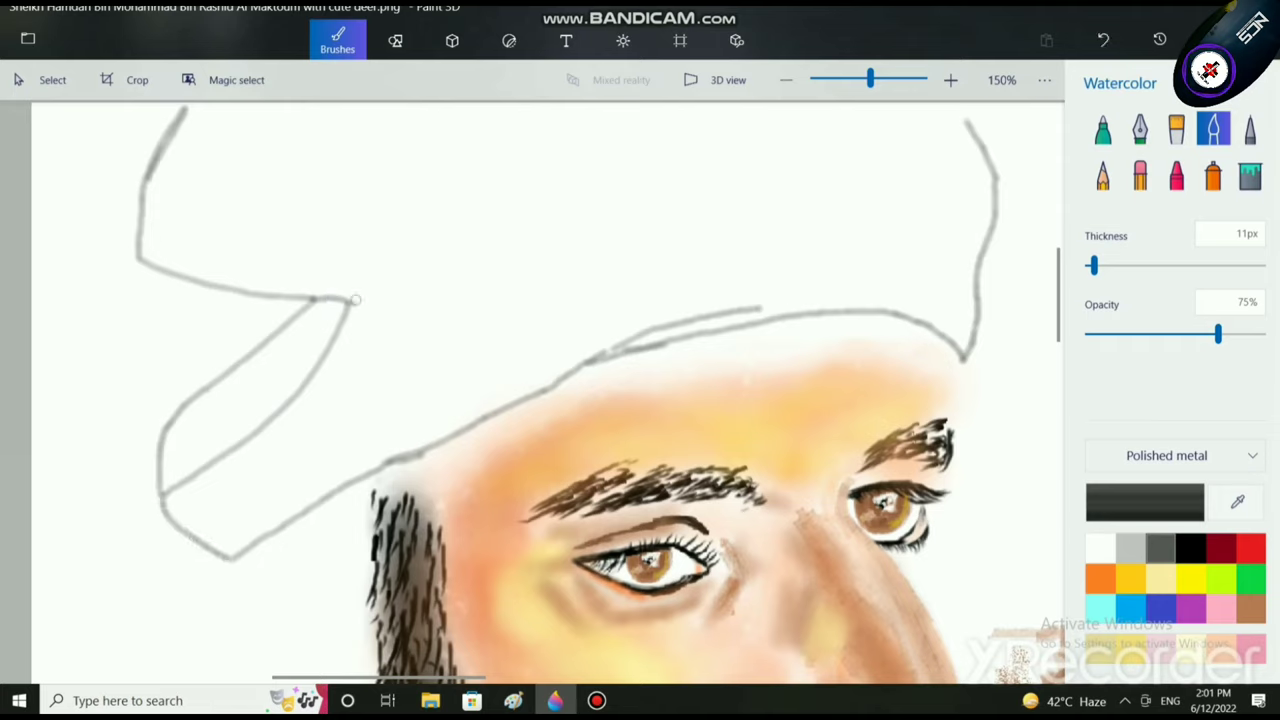
{"action": "left_click_drag", "start_coordinate": [330, 304], "coordinate": [525, 269]}
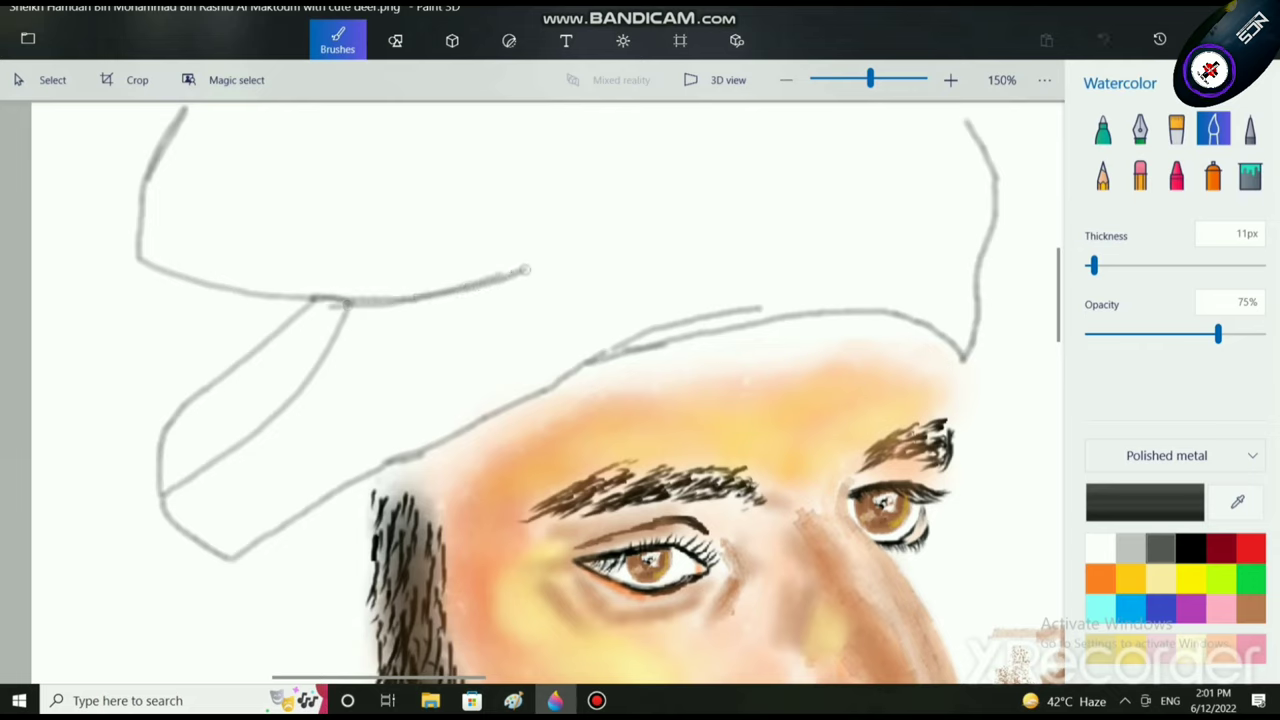
{"action": "mouse_move", "coordinate": [238, 450]}
{"action": "left_mouse_down"}
{"action": "mouse_move", "coordinate": [290, 428]}
{"action": "mouse_move", "coordinate": [430, 321]}
{"action": "mouse_move", "coordinate": [352, 399]}
{"action": "mouse_move", "coordinate": [512, 270]}
{"action": "left_mouse_up"}
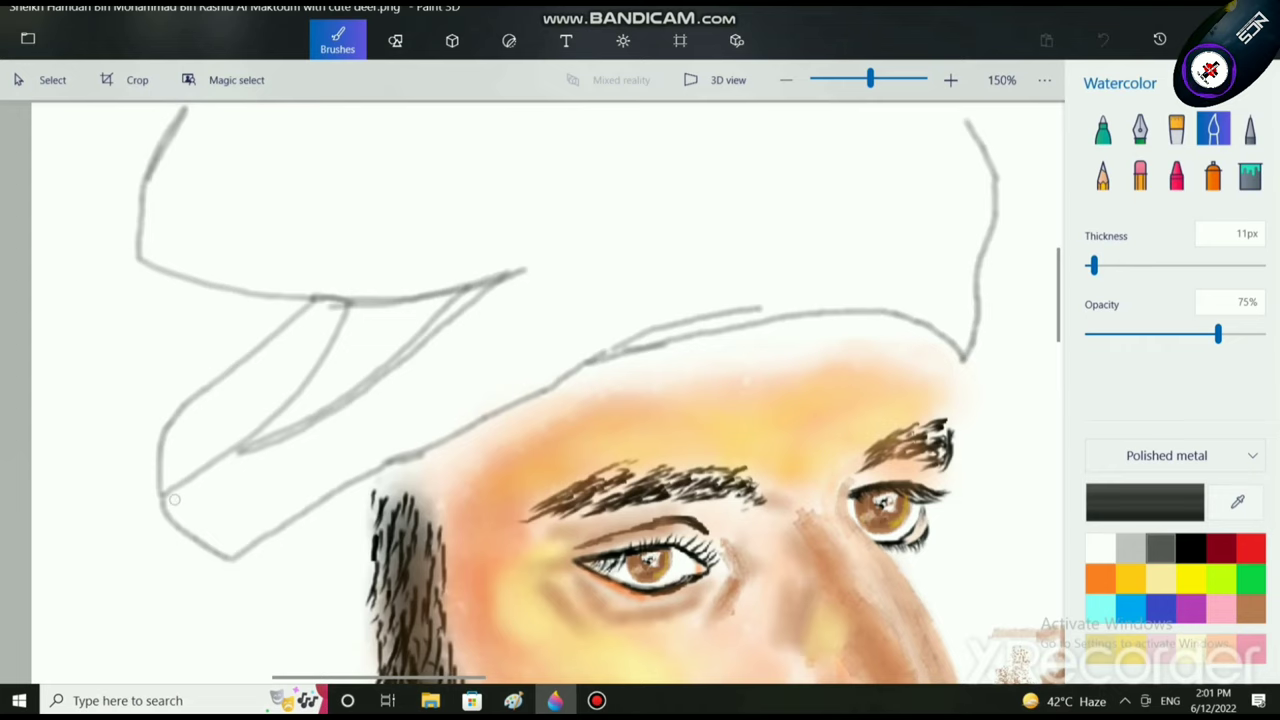
{"action": "left_click_drag", "start_coordinate": [174, 499], "coordinate": [220, 512]}
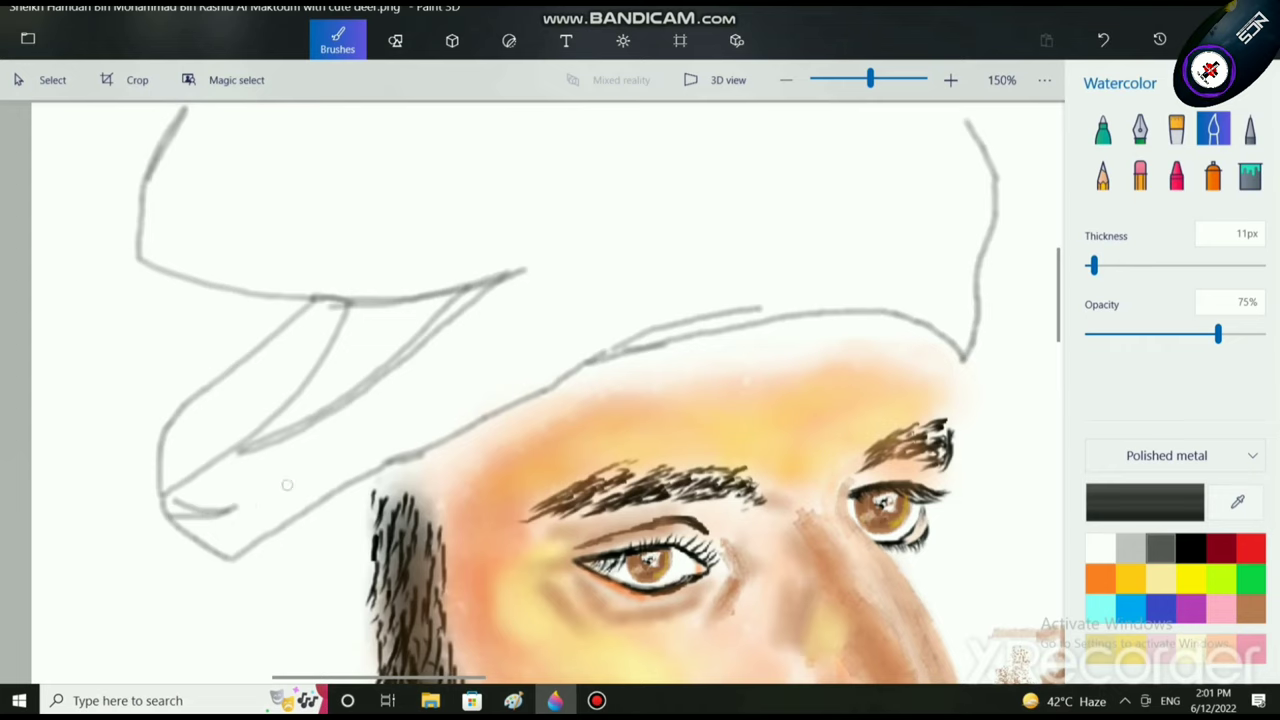
Step: Double the head covering's back edge and outline the cloth hanging behind the head, including its lower hem and inner fold
{"action": "scroll", "coordinate": [287, 485], "scroll_direction": "down", "scroll_amount": 2}
{"action": "scroll", "coordinate": [287, 485], "scroll_direction": "down", "scroll_amount": 3}
{"action": "scroll", "coordinate": [253, 373], "scroll_direction": "up", "scroll_amount": 2}
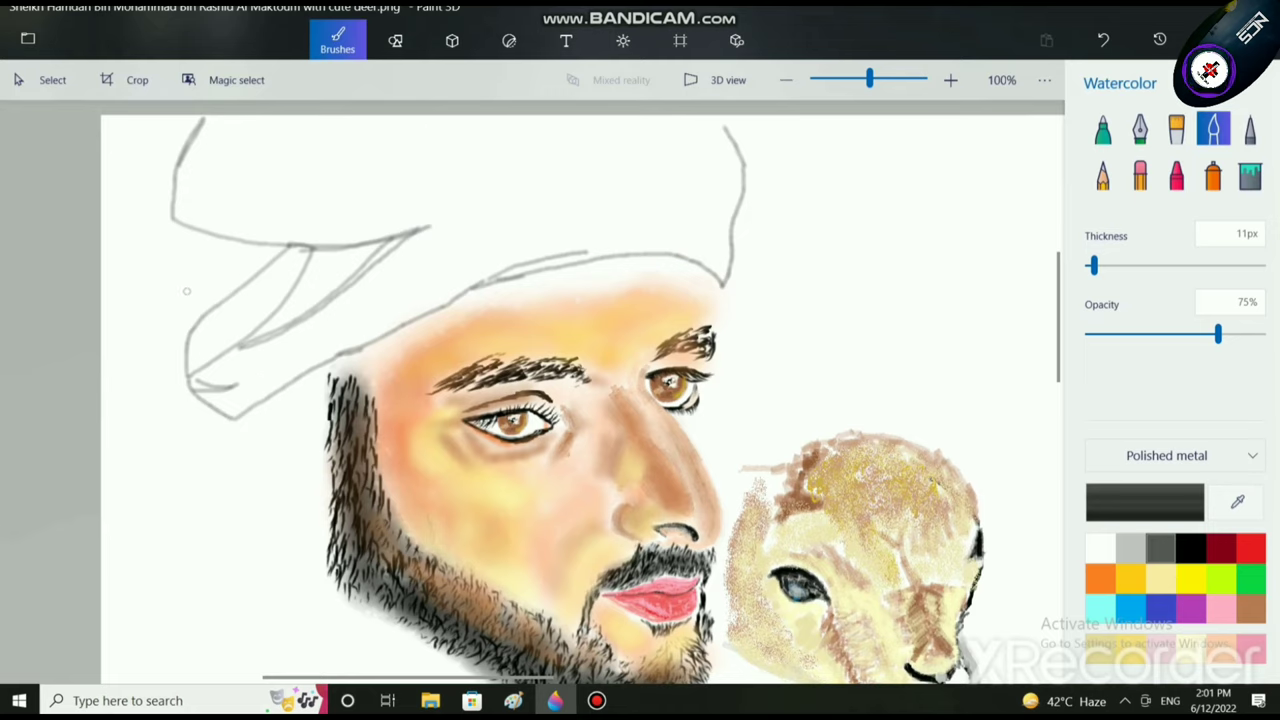
{"action": "left_click_drag", "start_coordinate": [175, 226], "coordinate": [175, 333]}
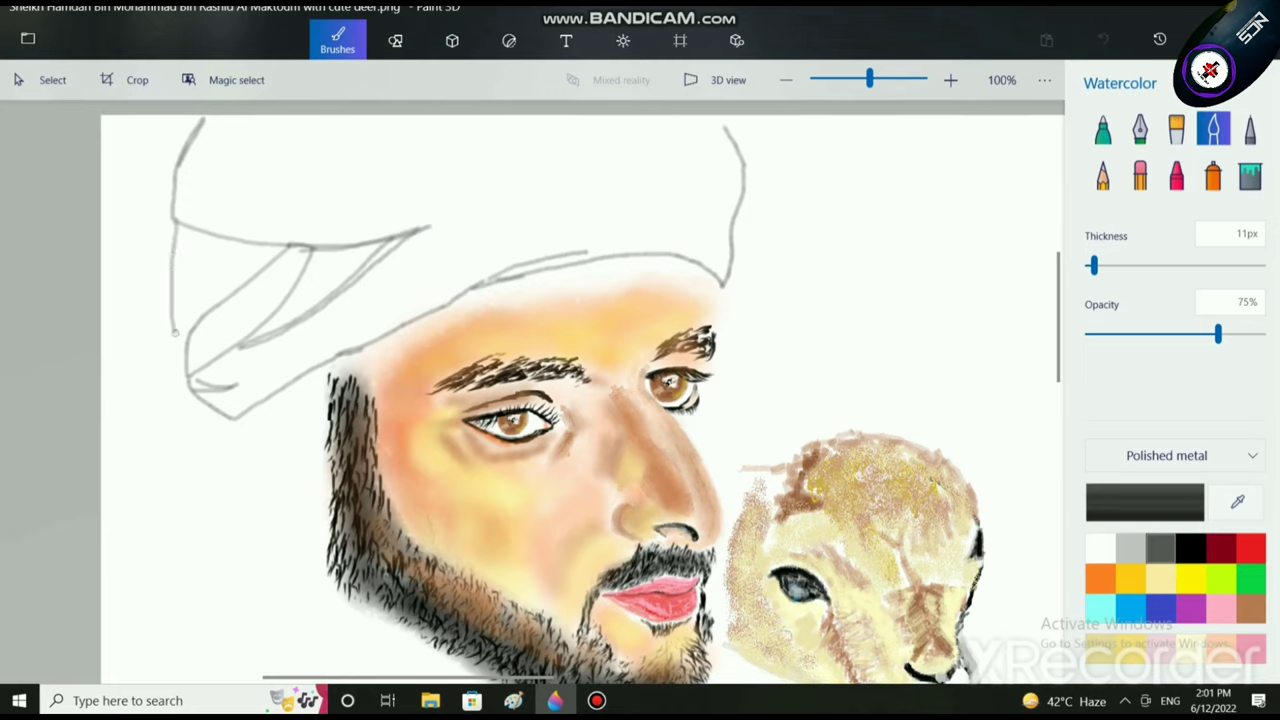
{"action": "mouse_move", "coordinate": [170, 190]}
{"action": "left_mouse_down"}
{"action": "mouse_move", "coordinate": [167, 317]}
{"action": "mouse_move", "coordinate": [190, 370]}
{"action": "left_mouse_up"}
{"action": "mouse_move", "coordinate": [177, 184]}
{"action": "left_mouse_down"}
{"action": "mouse_move", "coordinate": [158, 251]}
{"action": "mouse_move", "coordinate": [167, 365]}
{"action": "mouse_move", "coordinate": [188, 382]}
{"action": "mouse_move", "coordinate": [149, 413]}
{"action": "mouse_move", "coordinate": [128, 528]}
{"action": "left_mouse_up"}
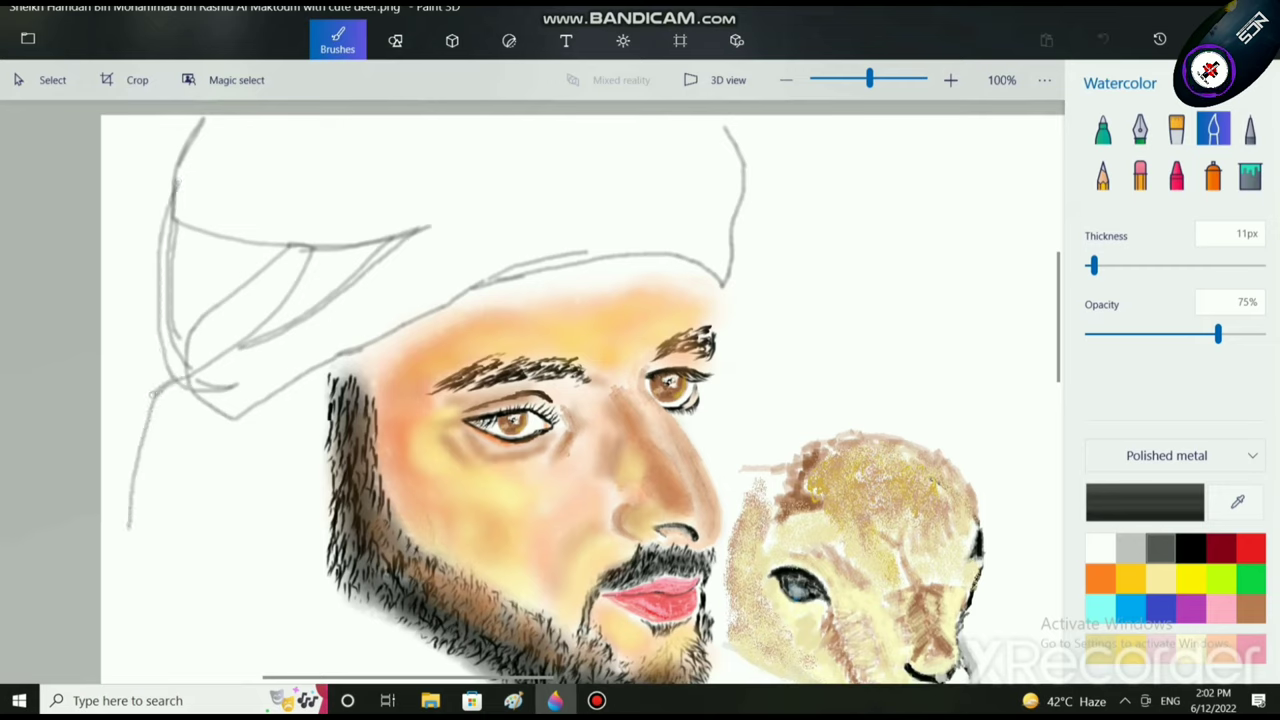
{"action": "mouse_move", "coordinate": [152, 394]}
{"action": "left_mouse_down"}
{"action": "mouse_move", "coordinate": [121, 458]}
{"action": "mouse_move", "coordinate": [119, 523]}
{"action": "left_mouse_up"}
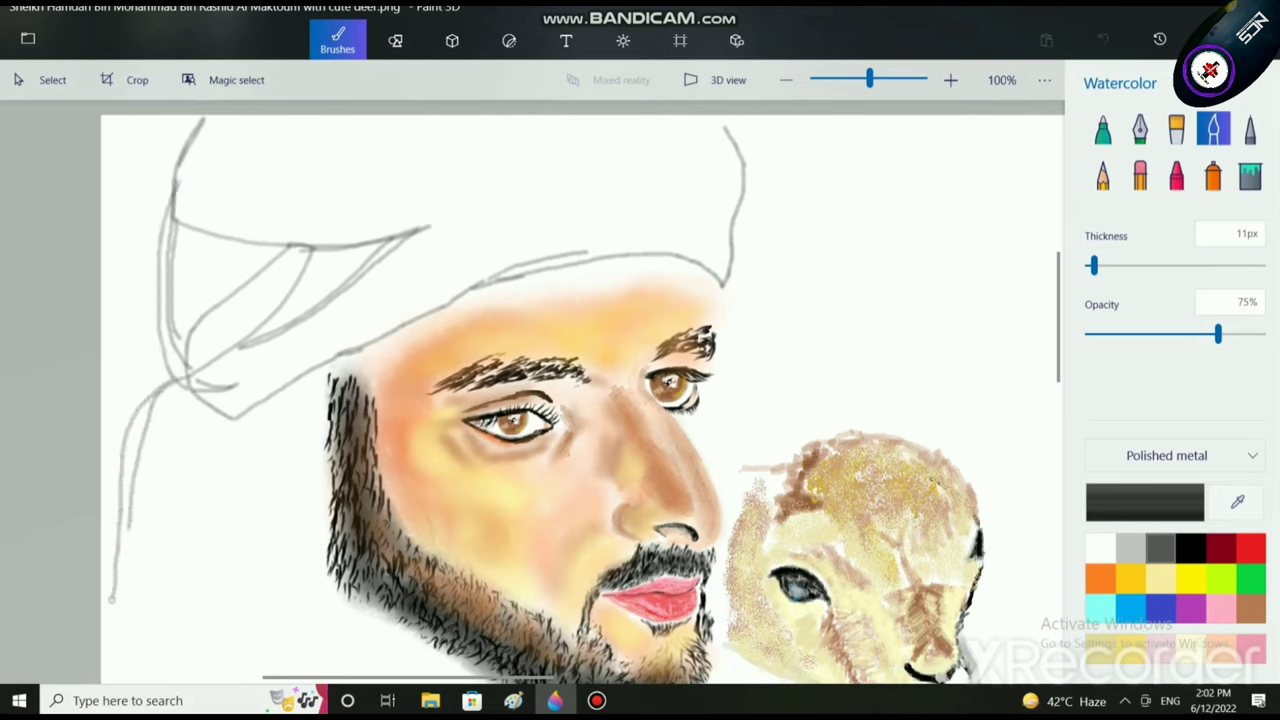
{"action": "mouse_move", "coordinate": [112, 600]}
{"action": "left_mouse_down"}
{"action": "mouse_move", "coordinate": [168, 619]}
{"action": "mouse_move", "coordinate": [230, 618]}
{"action": "mouse_move", "coordinate": [123, 605]}
{"action": "mouse_move", "coordinate": [172, 532]}
{"action": "mouse_move", "coordinate": [238, 488]}
{"action": "left_mouse_up"}
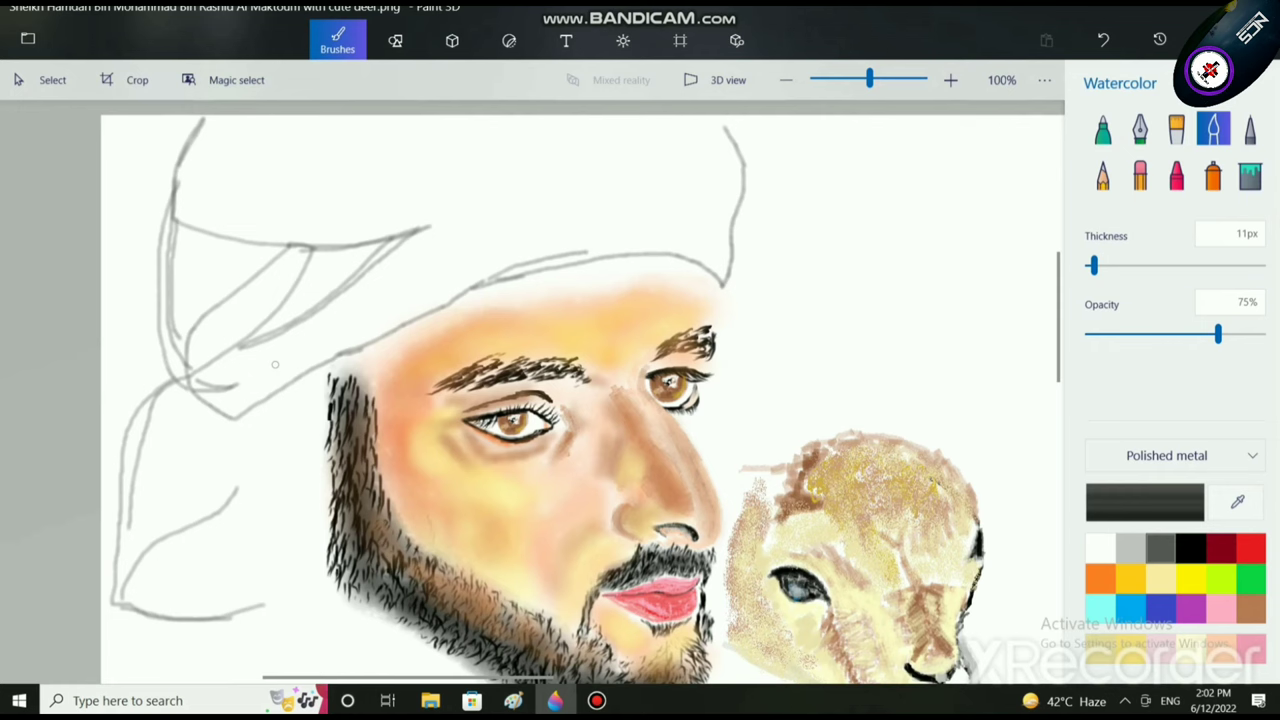
Step: Paint the narrow far cheek beside the nose with faint orange watercolor, 15 px thick at 4% opacity
{"action": "scroll", "coordinate": [483, 410], "scroll_direction": "up", "scroll_amount": 1}
{"action": "scroll", "coordinate": [587, 382], "scroll_direction": "down", "scroll_amount": 2}
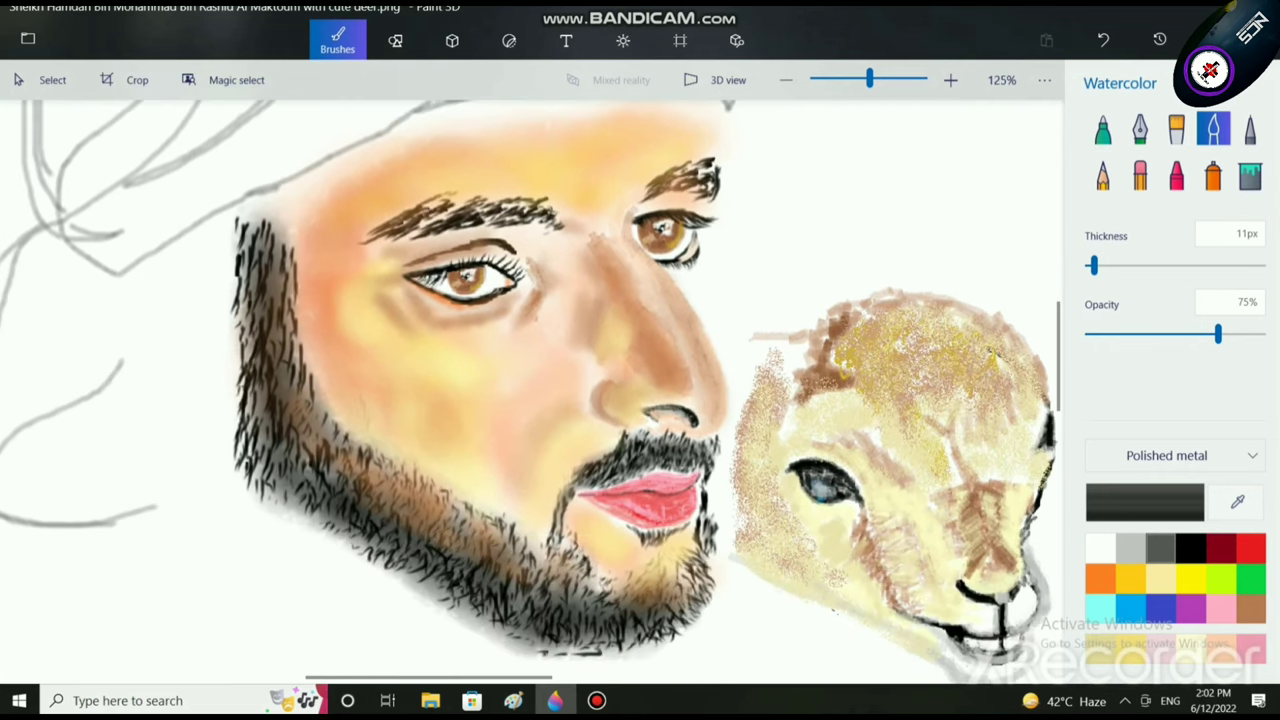
{"action": "left_click", "coordinate": [1100, 578]}
{"action": "left_click_drag", "start_coordinate": [1093, 265], "coordinate": [1123, 265]}
{"action": "left_click_drag", "start_coordinate": [1217, 334], "coordinate": [1093, 336]}
{"action": "scroll", "coordinate": [729, 243], "scroll_direction": "up", "scroll_amount": 2}
{"action": "left_click_drag", "start_coordinate": [1123, 265], "coordinate": [1095, 265]}
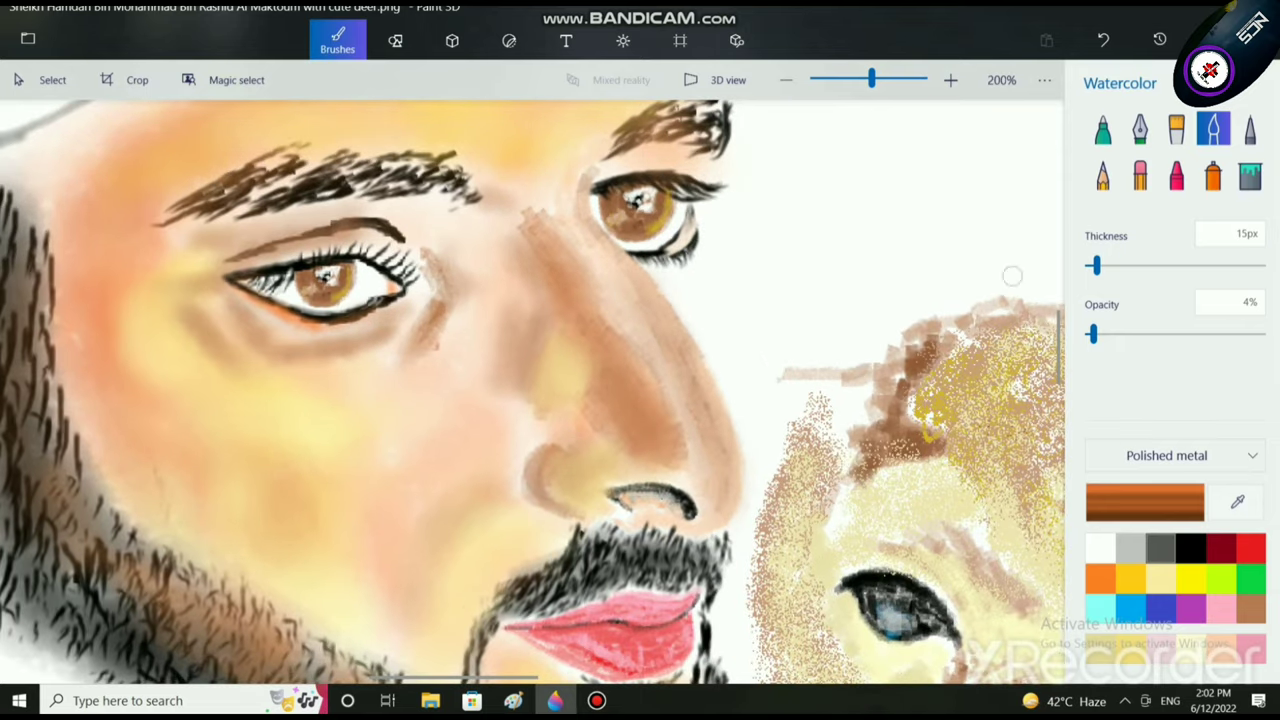
{"action": "scroll", "coordinate": [691, 295], "scroll_direction": "up", "scroll_amount": 3}
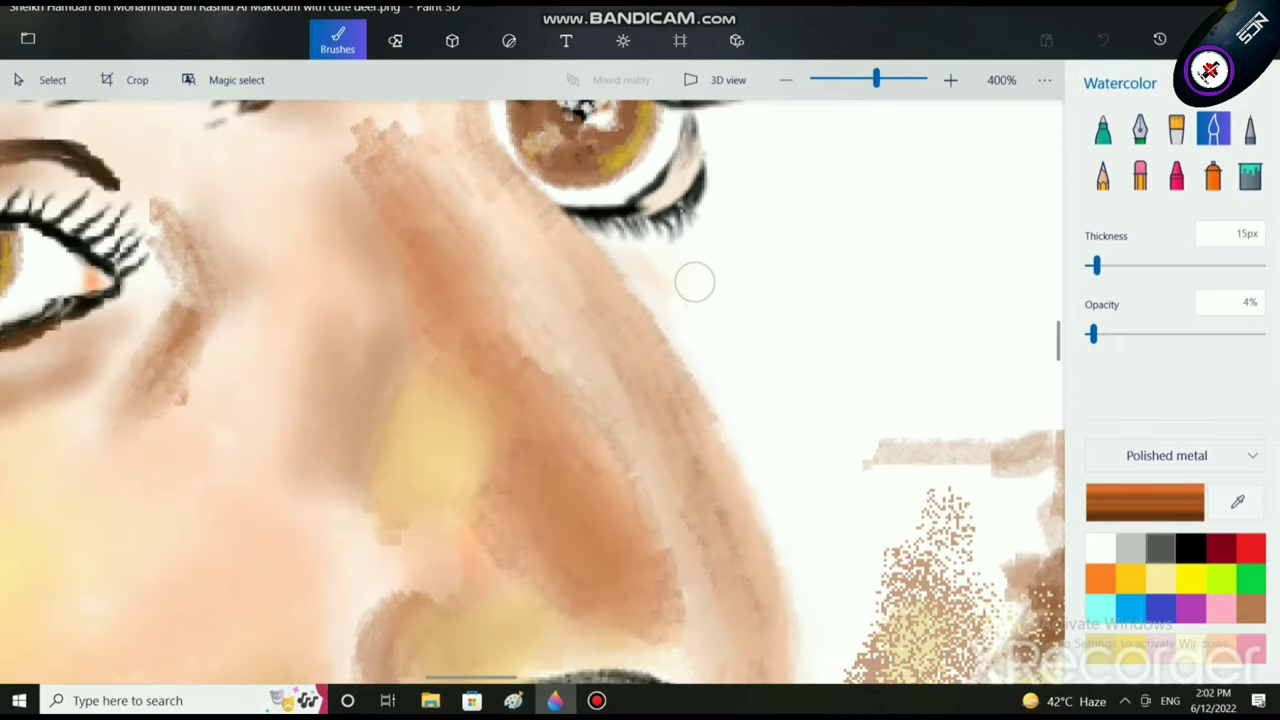
{"action": "mouse_move", "coordinate": [722, 297]}
{"action": "left_mouse_down"}
{"action": "mouse_move", "coordinate": [691, 329]}
{"action": "mouse_move", "coordinate": [699, 319]}
{"action": "mouse_move", "coordinate": [708, 337]}
{"action": "mouse_move", "coordinate": [712, 241]}
{"action": "mouse_move", "coordinate": [700, 222]}
{"action": "mouse_move", "coordinate": [712, 268]}
{"action": "mouse_move", "coordinate": [728, 275]}
{"action": "mouse_move", "coordinate": [708, 356]}
{"action": "mouse_move", "coordinate": [711, 345]}
{"action": "mouse_move", "coordinate": [726, 371]}
{"action": "mouse_move", "coordinate": [727, 314]}
{"action": "mouse_move", "coordinate": [734, 408]}
{"action": "mouse_move", "coordinate": [745, 287]}
{"action": "mouse_move", "coordinate": [743, 330]}
{"action": "mouse_move", "coordinate": [707, 218]}
{"action": "mouse_move", "coordinate": [725, 357]}
{"action": "mouse_move", "coordinate": [697, 291]}
{"action": "mouse_move", "coordinate": [657, 249]}
{"action": "mouse_move", "coordinate": [623, 241]}
{"action": "mouse_move", "coordinate": [691, 247]}
{"action": "mouse_move", "coordinate": [678, 321]}
{"action": "mouse_move", "coordinate": [662, 268]}
{"action": "mouse_move", "coordinate": [638, 246]}
{"action": "mouse_move", "coordinate": [680, 278]}
{"action": "mouse_move", "coordinate": [674, 259]}
{"action": "mouse_move", "coordinate": [639, 232]}
{"action": "mouse_move", "coordinate": [617, 248]}
{"action": "mouse_move", "coordinate": [633, 243]}
{"action": "mouse_move", "coordinate": [647, 290]}
{"action": "mouse_move", "coordinate": [720, 383]}
{"action": "mouse_move", "coordinate": [707, 177]}
{"action": "mouse_move", "coordinate": [736, 374]}
{"action": "mouse_move", "coordinate": [731, 440]}
{"action": "mouse_move", "coordinate": [745, 430]}
{"action": "mouse_move", "coordinate": [728, 265]}
{"action": "left_mouse_up"}
{"action": "scroll", "coordinate": [697, 323], "scroll_direction": "down", "scroll_amount": 6}
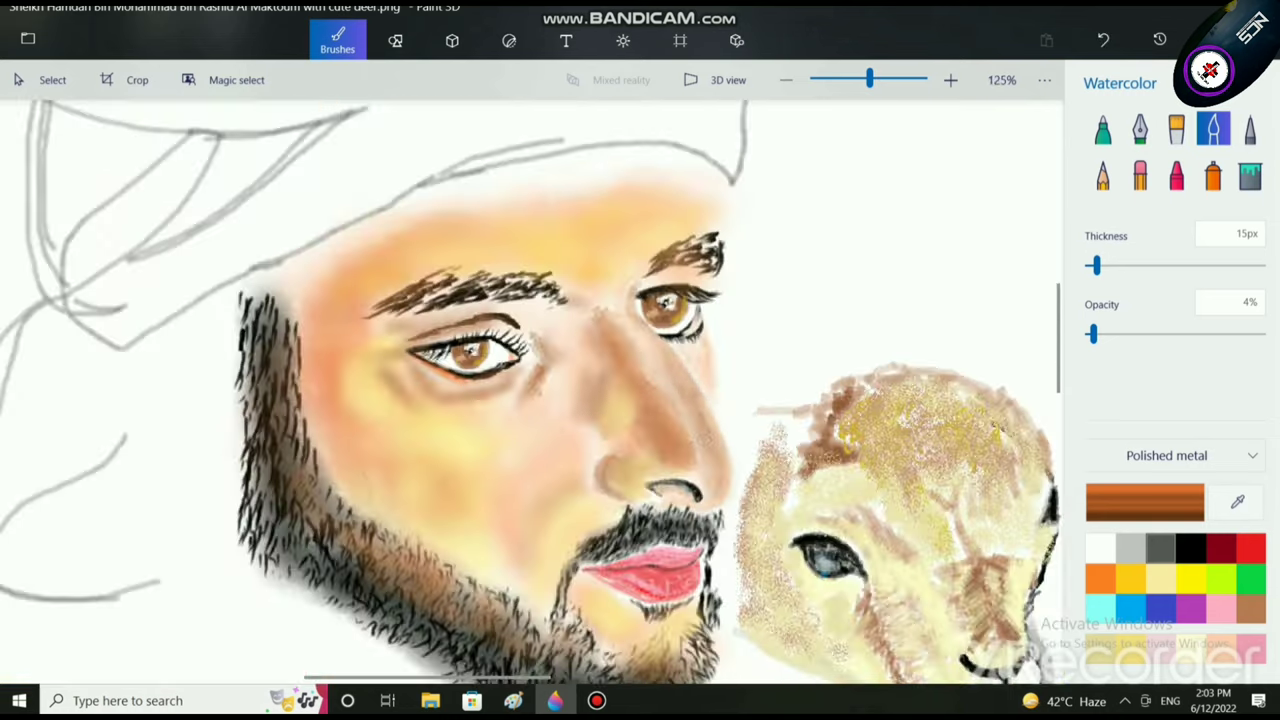
Step: Trim the far cheek's outer edge beside the nose with white watercolor at 37% opacity
{"action": "scroll", "coordinate": [798, 410], "scroll_direction": "up", "scroll_amount": 3}
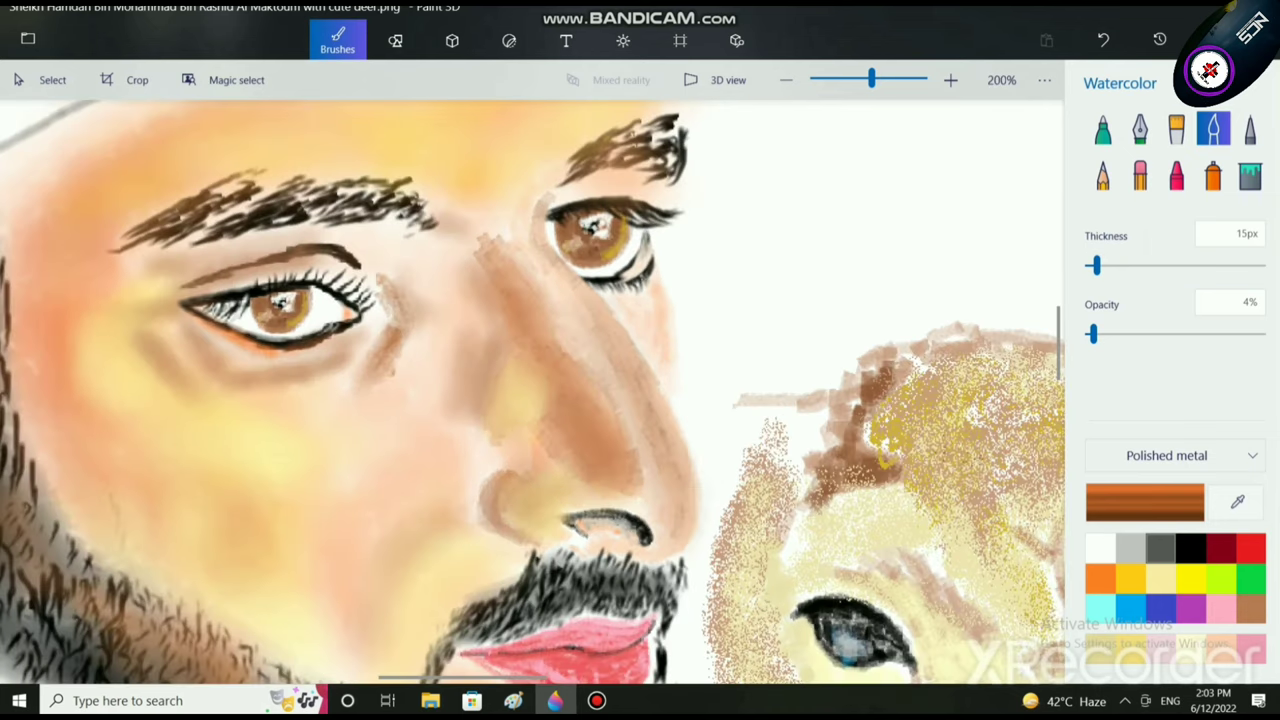
{"action": "scroll", "coordinate": [580, 320], "scroll_direction": "up", "scroll_amount": 3}
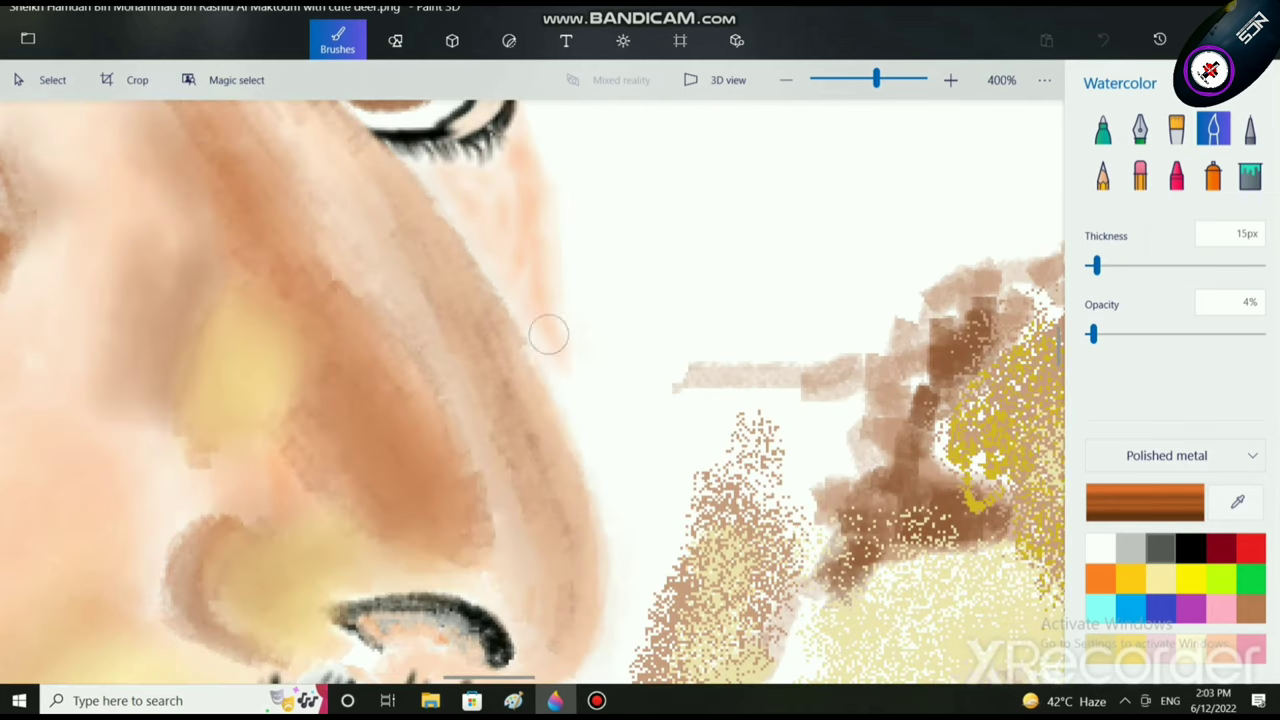
{"action": "left_click", "coordinate": [1100, 548]}
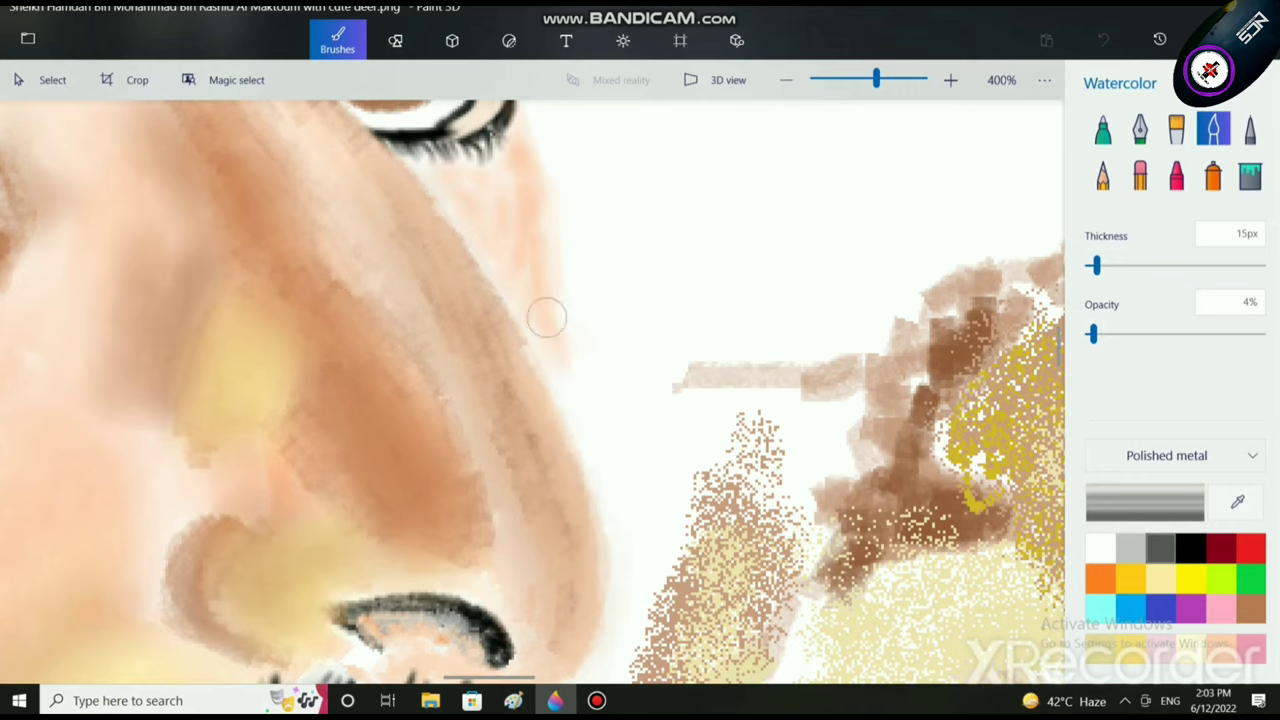
{"action": "left_click_drag", "start_coordinate": [1093, 334], "coordinate": [1151, 334]}
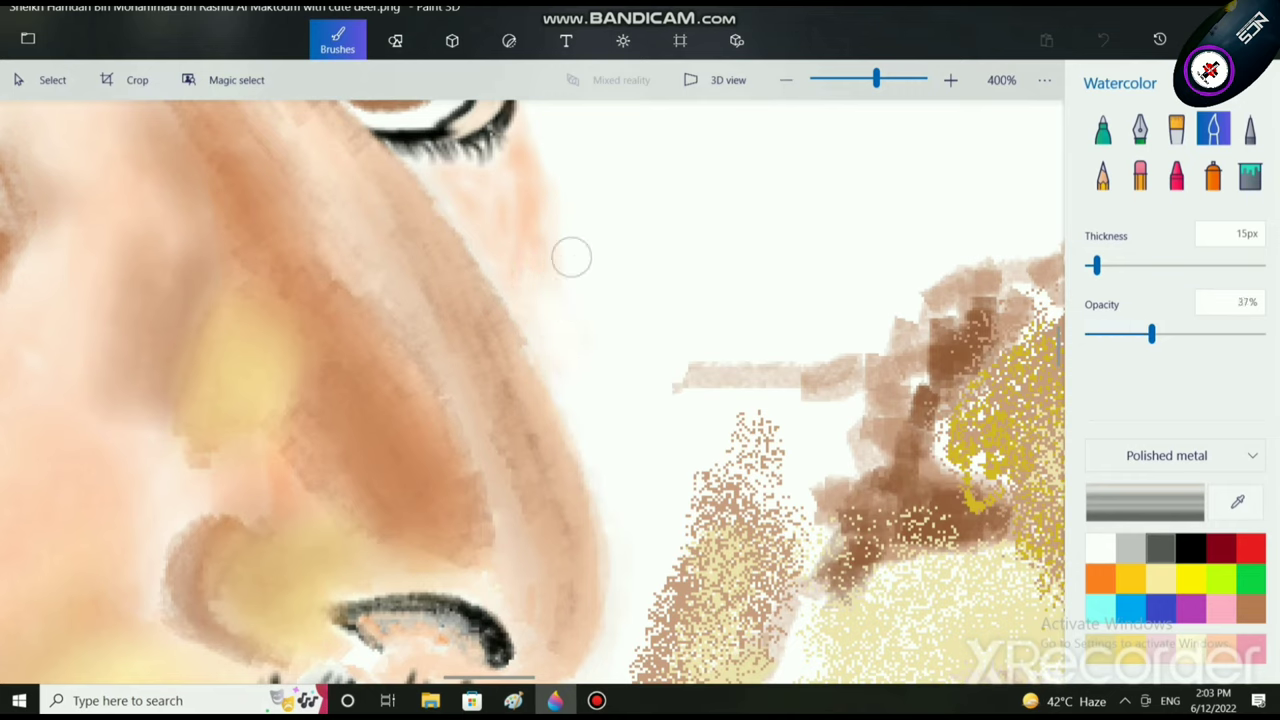
{"action": "left_click_drag", "start_coordinate": [559, 304], "coordinate": [557, 314]}
Step: Undo the last white stroke and deepen the far cheek with orange watercolor at 14% opacity
{"action": "mouse_move", "coordinate": [1151, 334]}
{"action": "left_mouse_down"}
{"action": "mouse_move", "coordinate": [1097, 334]}
{"action": "mouse_move", "coordinate": [1110, 334]}
{"action": "left_mouse_up"}
{"action": "key", "text": "ctrl+z"}
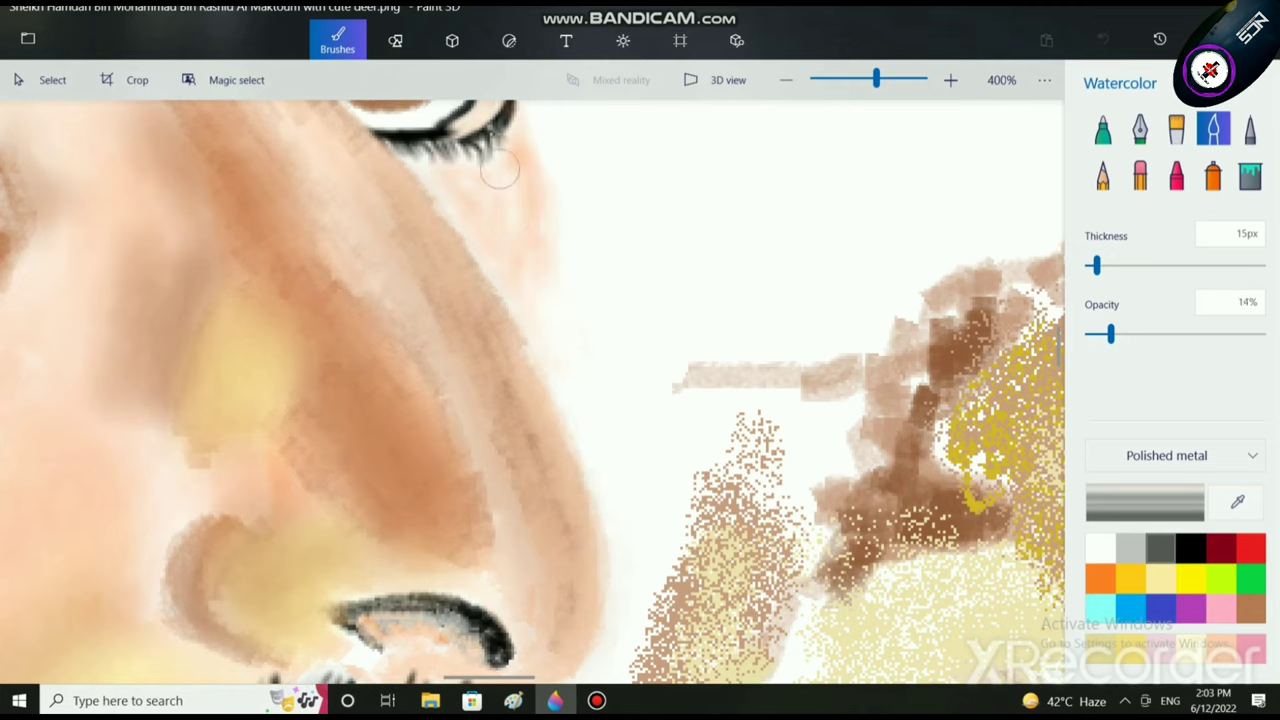
{"action": "left_click", "coordinate": [1099, 578]}
{"action": "mouse_move", "coordinate": [503, 180]}
{"action": "left_mouse_down"}
{"action": "mouse_move", "coordinate": [480, 219]}
{"action": "mouse_move", "coordinate": [417, 163]}
{"action": "mouse_move", "coordinate": [515, 291]}
{"action": "mouse_move", "coordinate": [436, 171]}
{"action": "mouse_move", "coordinate": [518, 267]}
{"action": "mouse_move", "coordinate": [515, 100]}
{"action": "mouse_move", "coordinate": [528, 264]}
{"action": "mouse_move", "coordinate": [494, 147]}
{"action": "mouse_move", "coordinate": [438, 160]}
{"action": "mouse_move", "coordinate": [507, 167]}
{"action": "mouse_move", "coordinate": [520, 283]}
{"action": "mouse_move", "coordinate": [537, 265]}
{"action": "mouse_move", "coordinate": [523, 172]}
{"action": "mouse_move", "coordinate": [523, 315]}
{"action": "mouse_move", "coordinate": [436, 180]}
{"action": "mouse_move", "coordinate": [506, 275]}
{"action": "left_mouse_up"}
{"action": "scroll", "coordinate": [520, 310], "scroll_direction": "down", "scroll_amount": 5}
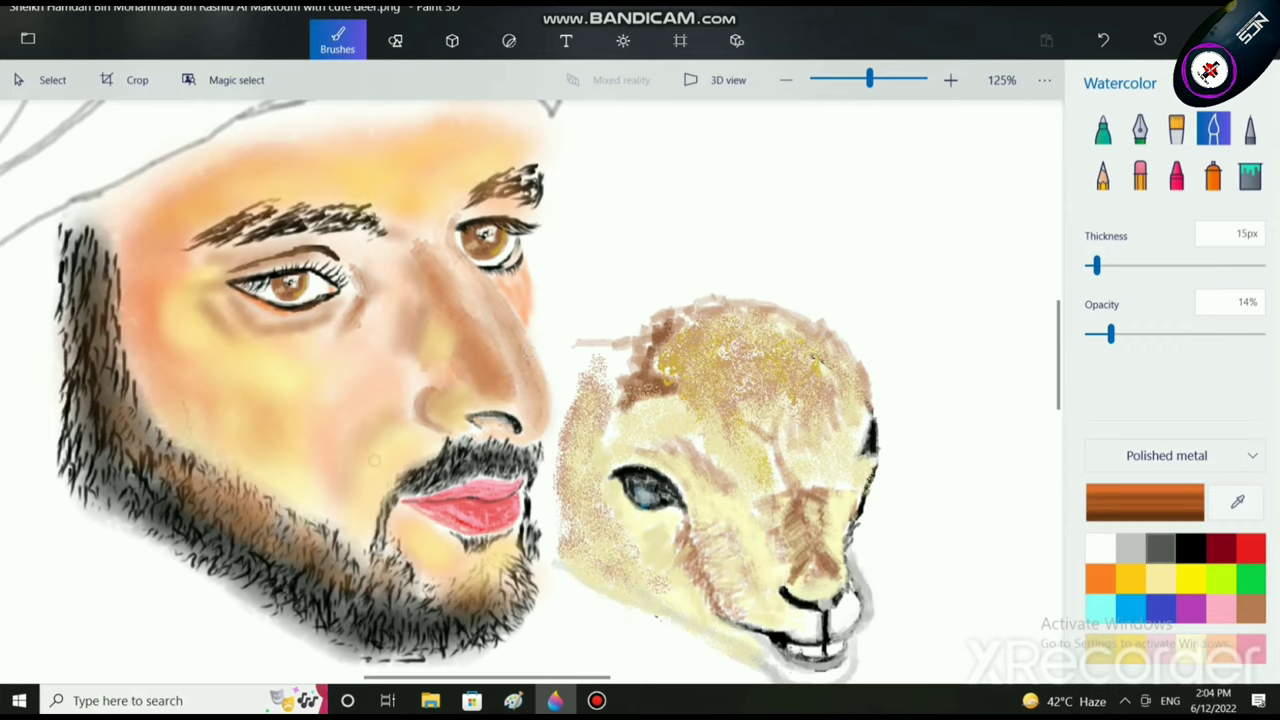
Step: Warm the bare skin between the lower lip and the chin beard with orange watercolor at 33 px thickness
{"action": "scroll", "coordinate": [4, 543], "scroll_direction": "up", "scroll_amount": 2}
{"action": "scroll", "coordinate": [189, 314], "scroll_direction": "down", "scroll_amount": 3}
{"action": "scroll", "coordinate": [325, 262], "scroll_direction": "up", "scroll_amount": 2}
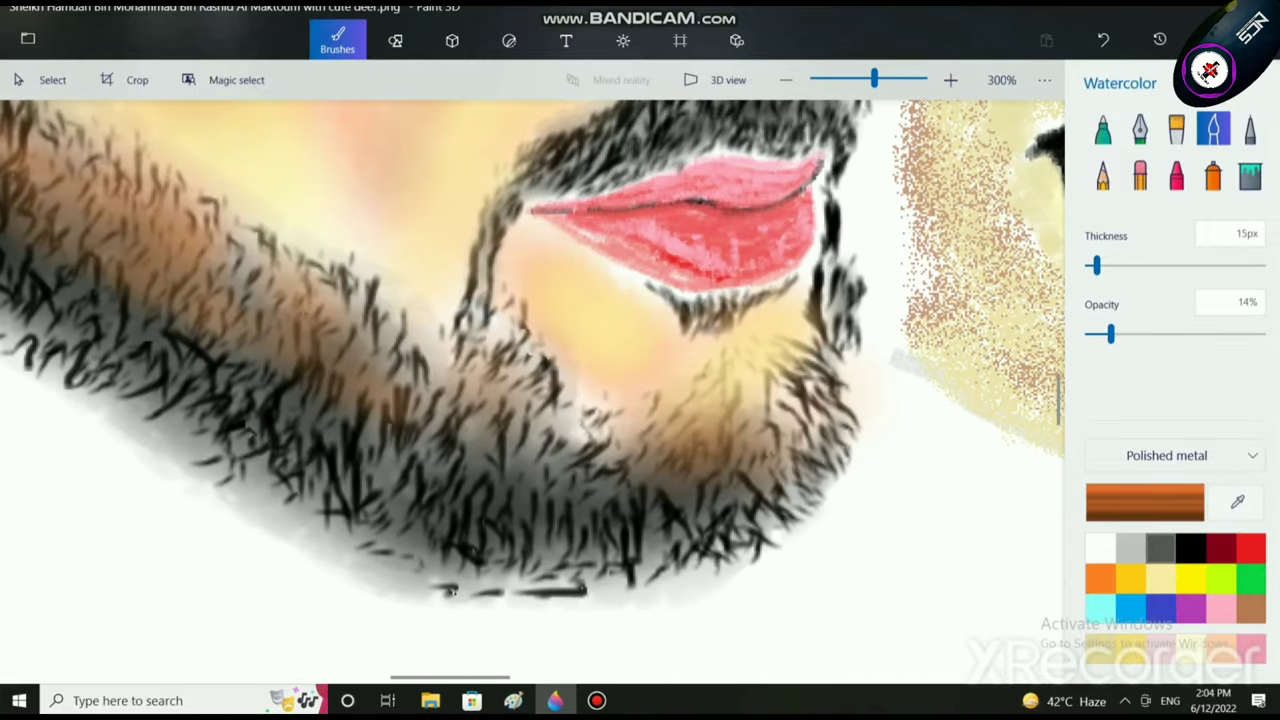
{"action": "left_click_drag", "start_coordinate": [1096, 265], "coordinate": [1112, 265]}
{"action": "mouse_move", "coordinate": [570, 310]}
{"action": "left_mouse_down"}
{"action": "mouse_move", "coordinate": [546, 274]}
{"action": "mouse_move", "coordinate": [609, 294]}
{"action": "left_mouse_up"}
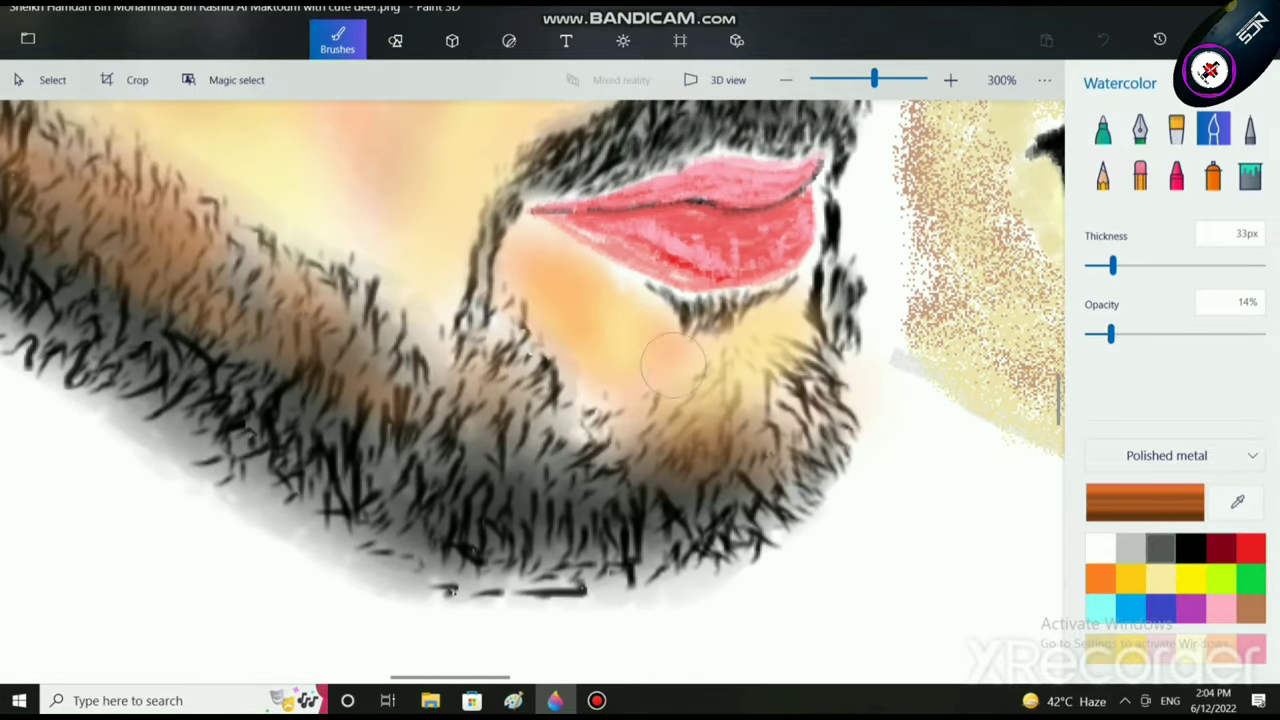
{"action": "mouse_move", "coordinate": [673, 365]}
{"action": "left_mouse_down"}
{"action": "mouse_move", "coordinate": [653, 334]}
{"action": "mouse_move", "coordinate": [689, 364]}
{"action": "mouse_move", "coordinate": [749, 372]}
{"action": "mouse_move", "coordinate": [799, 325]}
{"action": "mouse_move", "coordinate": [745, 345]}
{"action": "mouse_move", "coordinate": [694, 394]}
{"action": "left_mouse_up"}
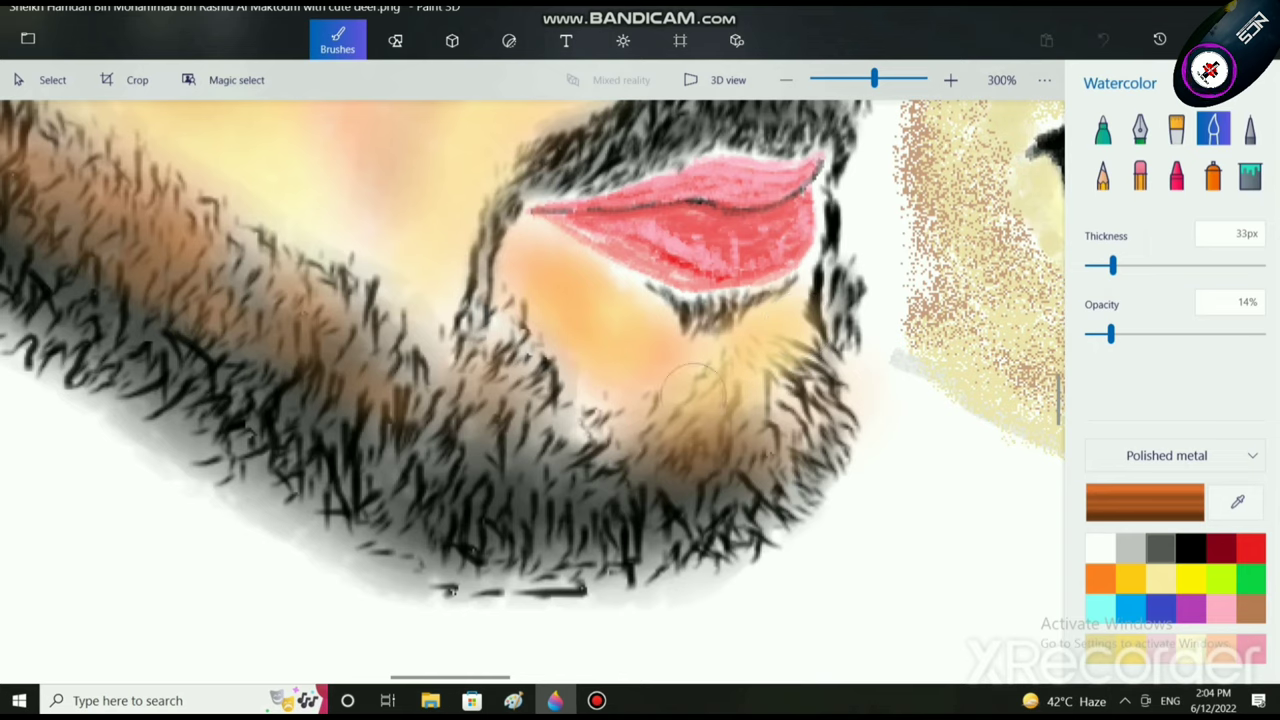
Step: Tint the beard along the jaw with orange, and shade its part nearer the chin with black watercolor
{"action": "scroll", "coordinate": [694, 394], "scroll_direction": "up", "scroll_amount": 2}
{"action": "scroll", "coordinate": [694, 394], "scroll_direction": "left", "scroll_amount": 2}
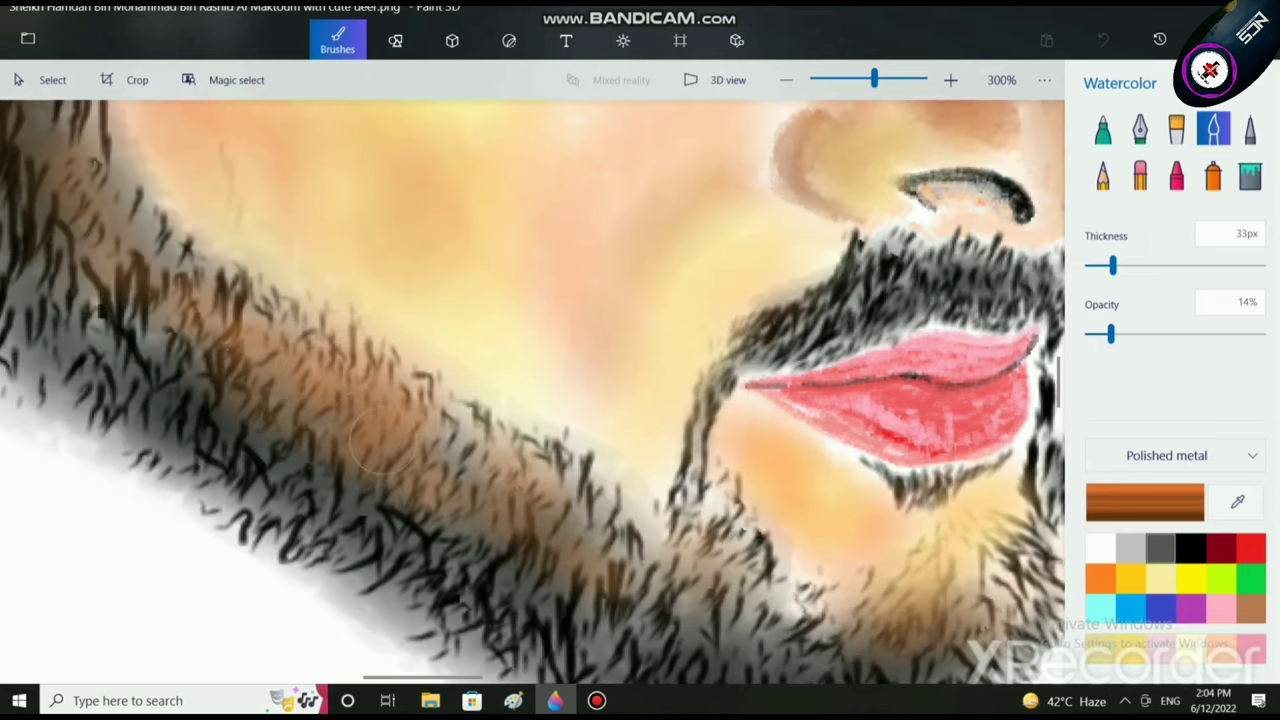
{"action": "mouse_move", "coordinate": [468, 398]}
{"action": "left_mouse_down"}
{"action": "mouse_move", "coordinate": [400, 432]}
{"action": "mouse_move", "coordinate": [394, 467]}
{"action": "mouse_move", "coordinate": [460, 494]}
{"action": "mouse_move", "coordinate": [392, 444]}
{"action": "left_mouse_up"}
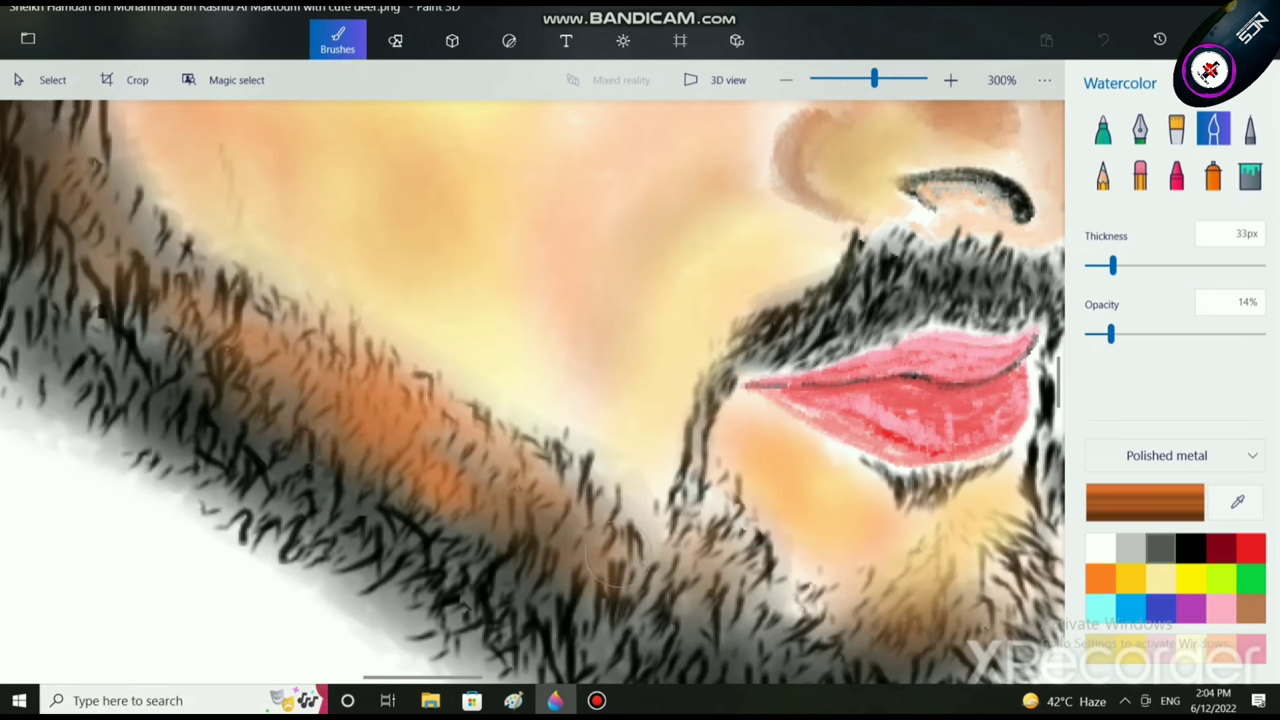
{"action": "left_click", "coordinate": [1190, 548]}
{"action": "mouse_move", "coordinate": [535, 567]}
{"action": "left_mouse_down"}
{"action": "mouse_move", "coordinate": [500, 576]}
{"action": "mouse_move", "coordinate": [548, 538]}
{"action": "left_mouse_up"}
{"action": "scroll", "coordinate": [598, 400], "scroll_direction": "down", "scroll_amount": 2}
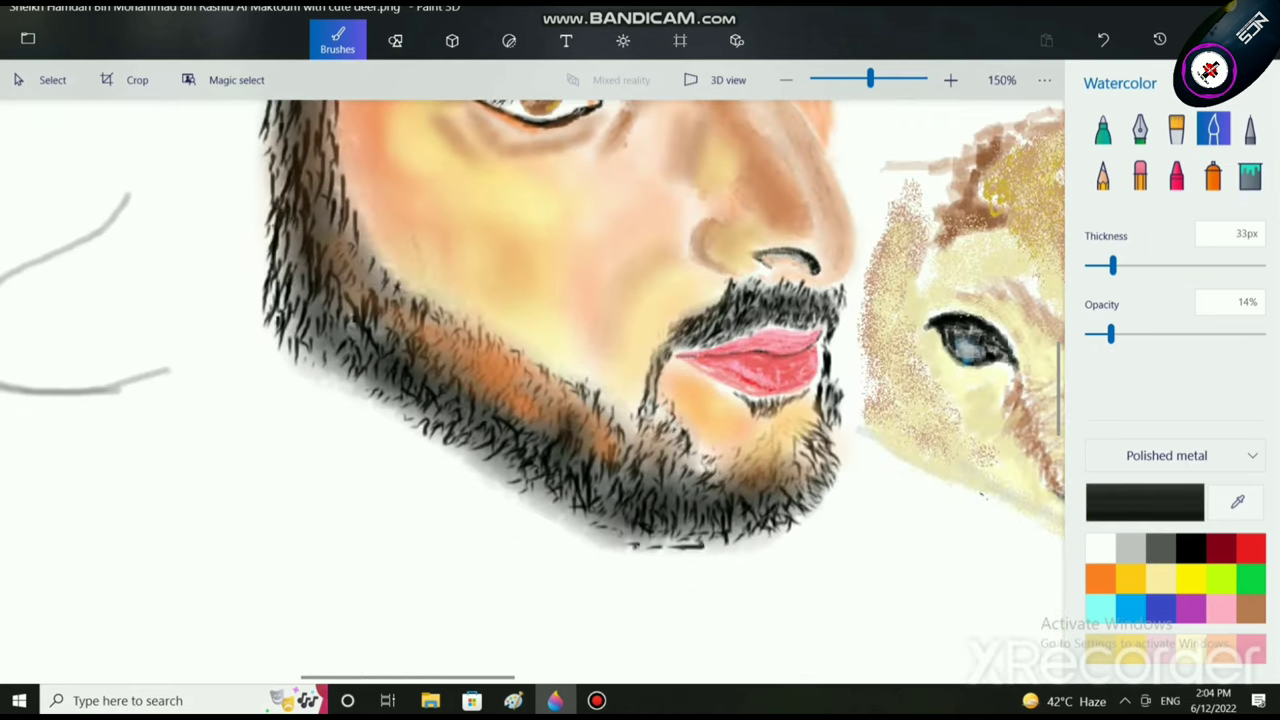
Step: Shade the chin beard with black watercolor and tint it with orange
{"action": "mouse_move", "coordinate": [645, 492]}
{"action": "left_mouse_down"}
{"action": "mouse_move", "coordinate": [660, 450]}
{"action": "mouse_move", "coordinate": [680, 495]}
{"action": "mouse_move", "coordinate": [665, 460]}
{"action": "mouse_move", "coordinate": [765, 505]}
{"action": "mouse_move", "coordinate": [730, 520]}
{"action": "mouse_move", "coordinate": [805, 492]}
{"action": "mouse_move", "coordinate": [752, 510]}
{"action": "mouse_move", "coordinate": [795, 480]}
{"action": "left_mouse_up"}
{"action": "left_click", "coordinate": [1100, 578]}
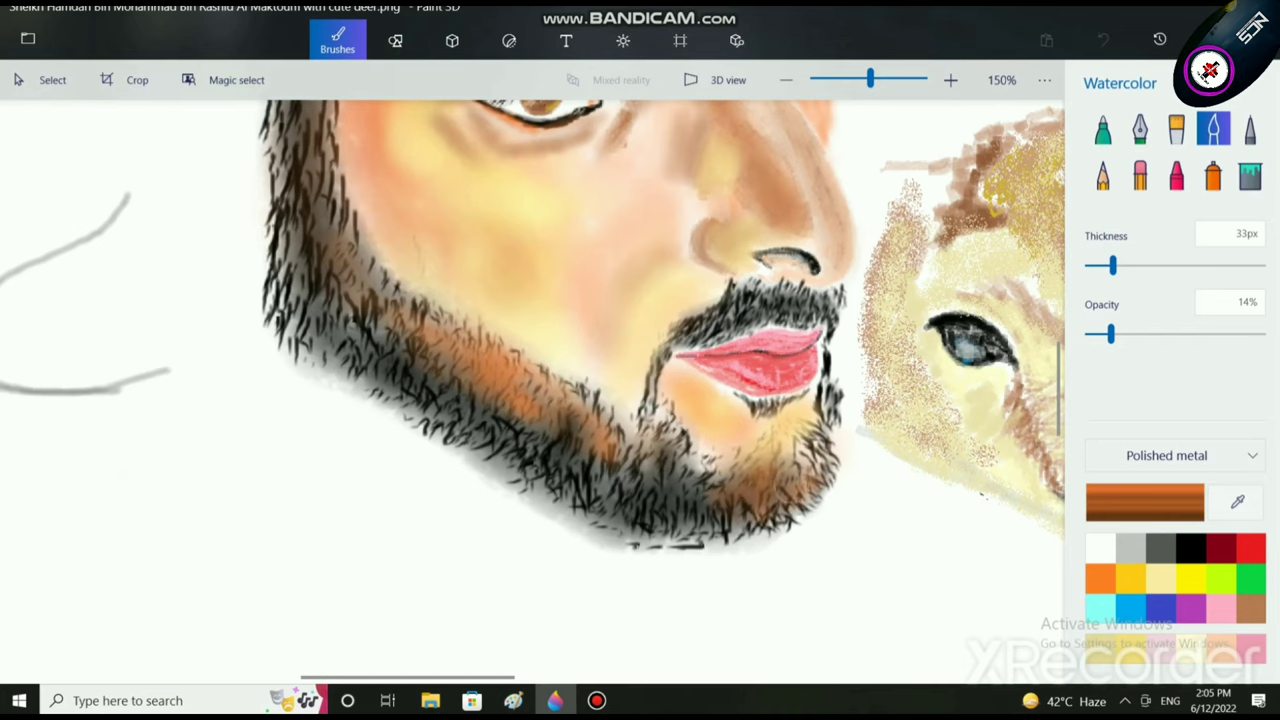
{"action": "left_click_drag", "start_coordinate": [738, 512], "coordinate": [698, 514]}
Step: Tint the sideburn with orange and shade softly along its outer edge with black watercolor
{"action": "scroll", "coordinate": [674, 510], "scroll_direction": "down", "scroll_amount": 1}
{"action": "scroll", "coordinate": [674, 510], "scroll_direction": "up", "scroll_amount": 2}
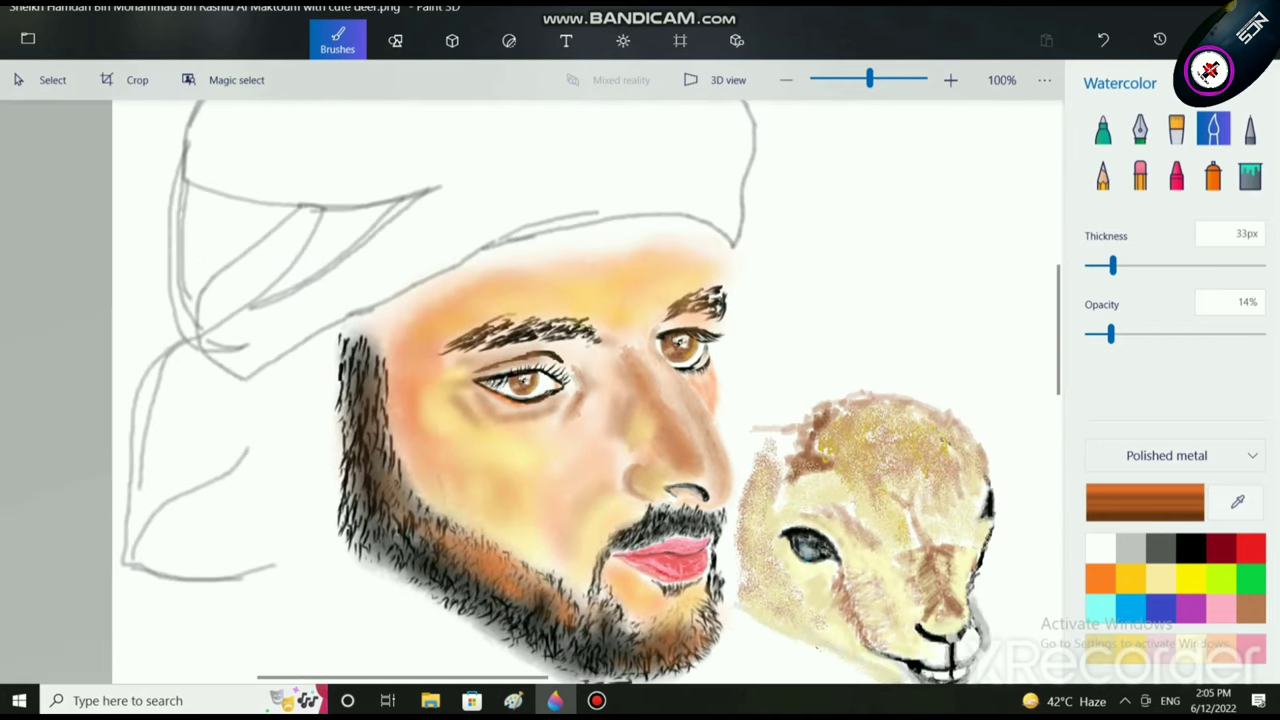
{"action": "scroll", "coordinate": [357, 421], "scroll_direction": "up", "scroll_amount": 2}
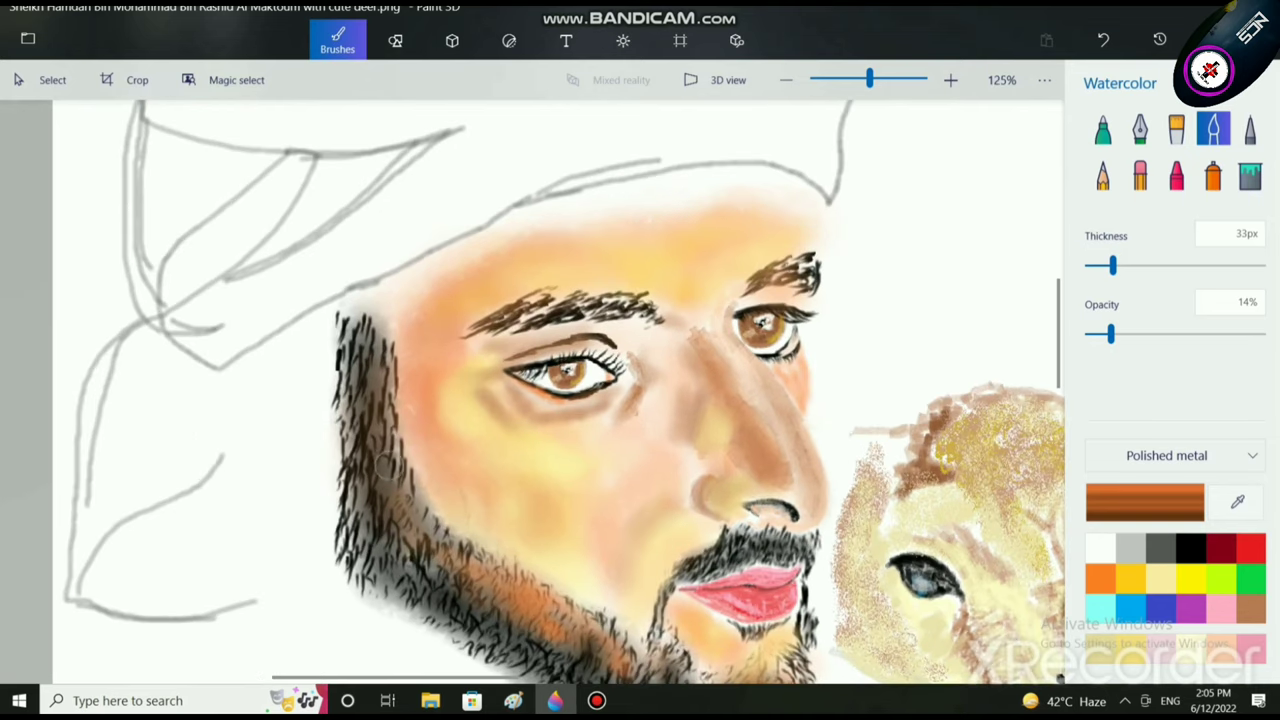
{"action": "mouse_move", "coordinate": [333, 376]}
{"action": "left_mouse_down"}
{"action": "mouse_move", "coordinate": [352, 407]}
{"action": "mouse_move", "coordinate": [328, 360]}
{"action": "mouse_move", "coordinate": [352, 407]}
{"action": "mouse_move", "coordinate": [410, 372]}
{"action": "mouse_move", "coordinate": [325, 332]}
{"action": "mouse_move", "coordinate": [335, 477]}
{"action": "left_mouse_up"}
{"action": "left_click", "coordinate": [1190, 548]}
{"action": "mouse_move", "coordinate": [319, 331]}
{"action": "left_mouse_down"}
{"action": "mouse_move", "coordinate": [329, 441]}
{"action": "mouse_move", "coordinate": [325, 304]}
{"action": "mouse_move", "coordinate": [345, 505]}
{"action": "mouse_move", "coordinate": [331, 518]}
{"action": "left_mouse_up"}
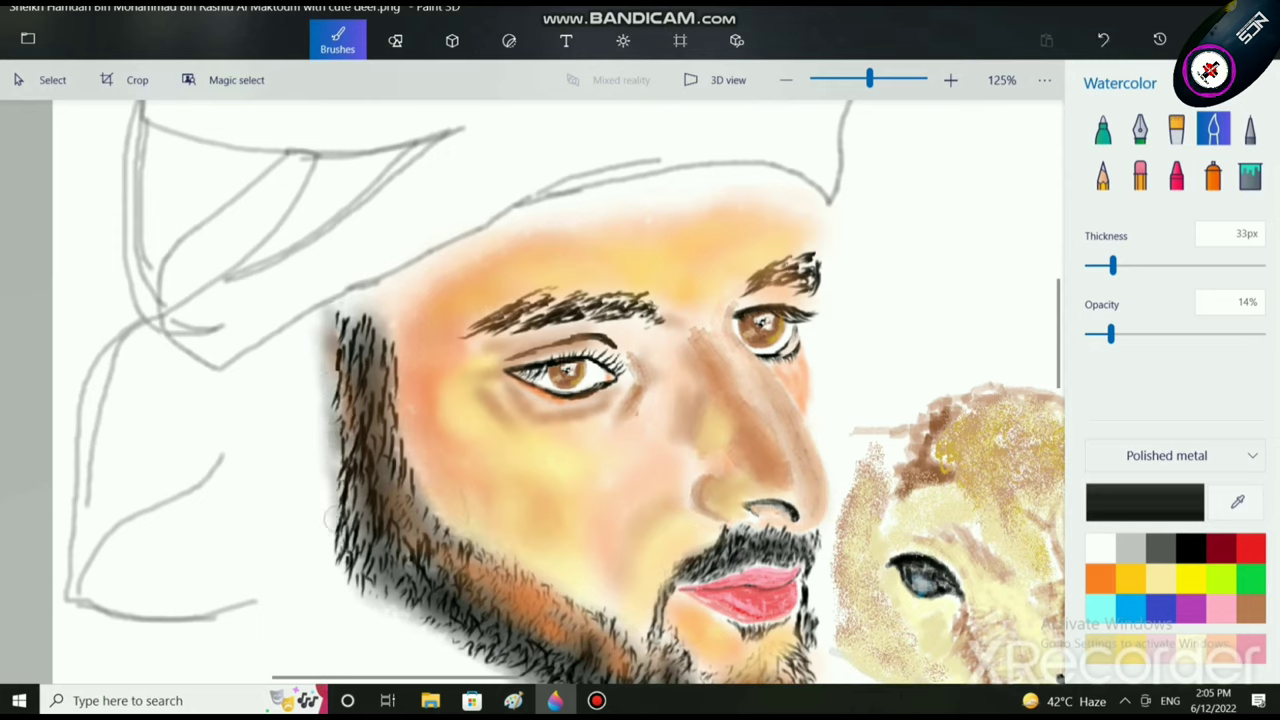
Step: Soften the shading outside the sideburn's outer edge with white watercolor
{"action": "left_click", "coordinate": [1100, 548]}
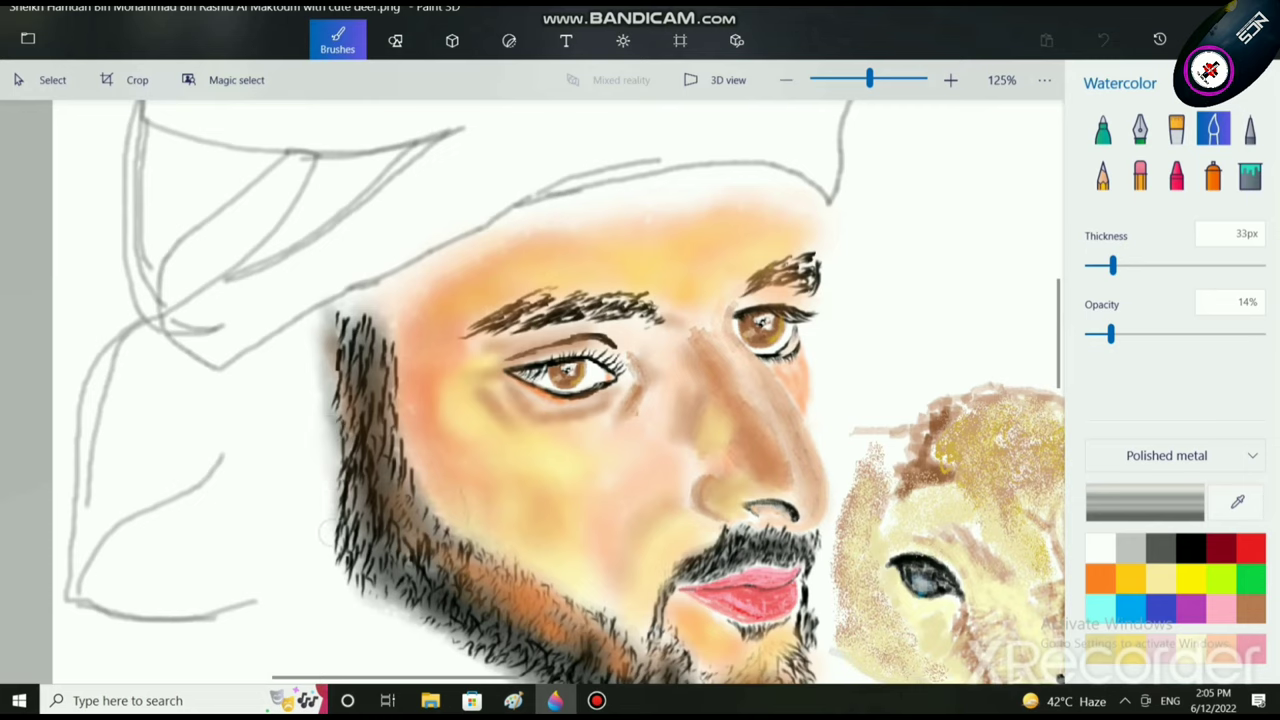
{"action": "mouse_move", "coordinate": [328, 532]}
{"action": "left_mouse_down"}
{"action": "mouse_move", "coordinate": [328, 332]}
{"action": "mouse_move", "coordinate": [314, 367]}
{"action": "left_mouse_up"}
{"action": "scroll", "coordinate": [448, 370], "scroll_direction": "down", "scroll_amount": 5}
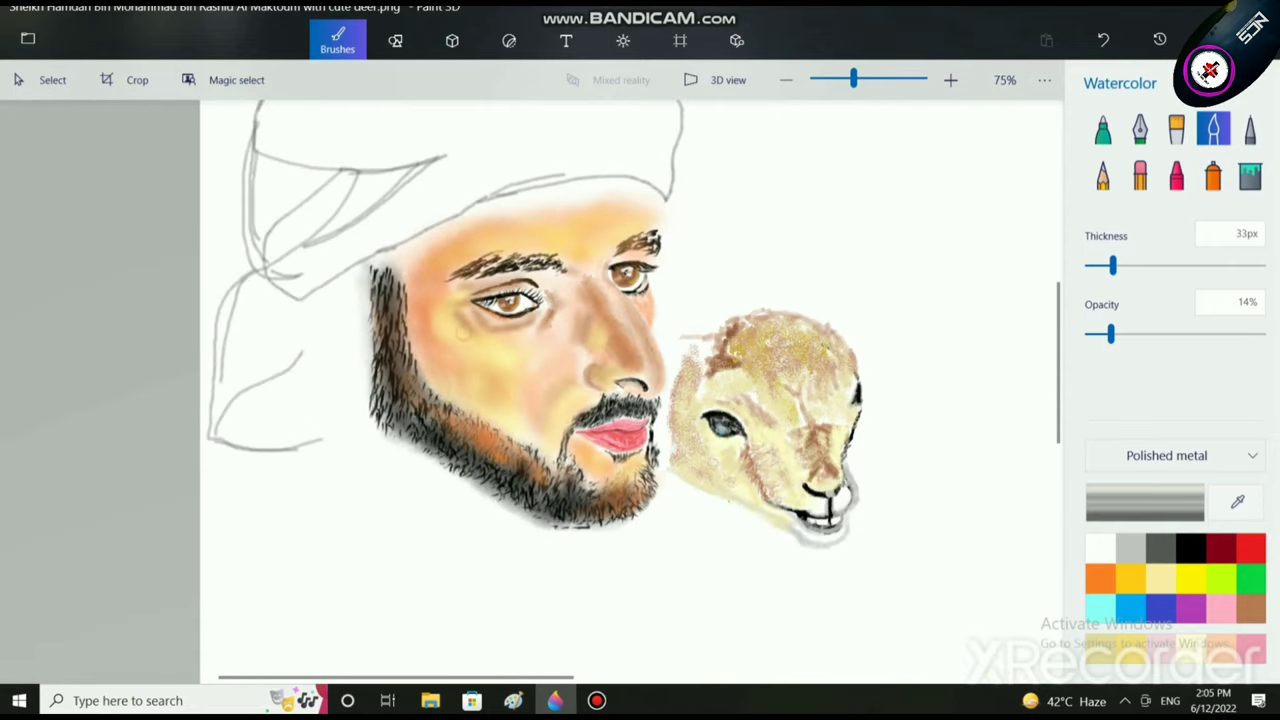
Step: Save the painting, and darken both eyebrows with soft black watercolor strokes
{"action": "scroll", "coordinate": [464, 335], "scroll_direction": "up", "scroll_amount": 5}
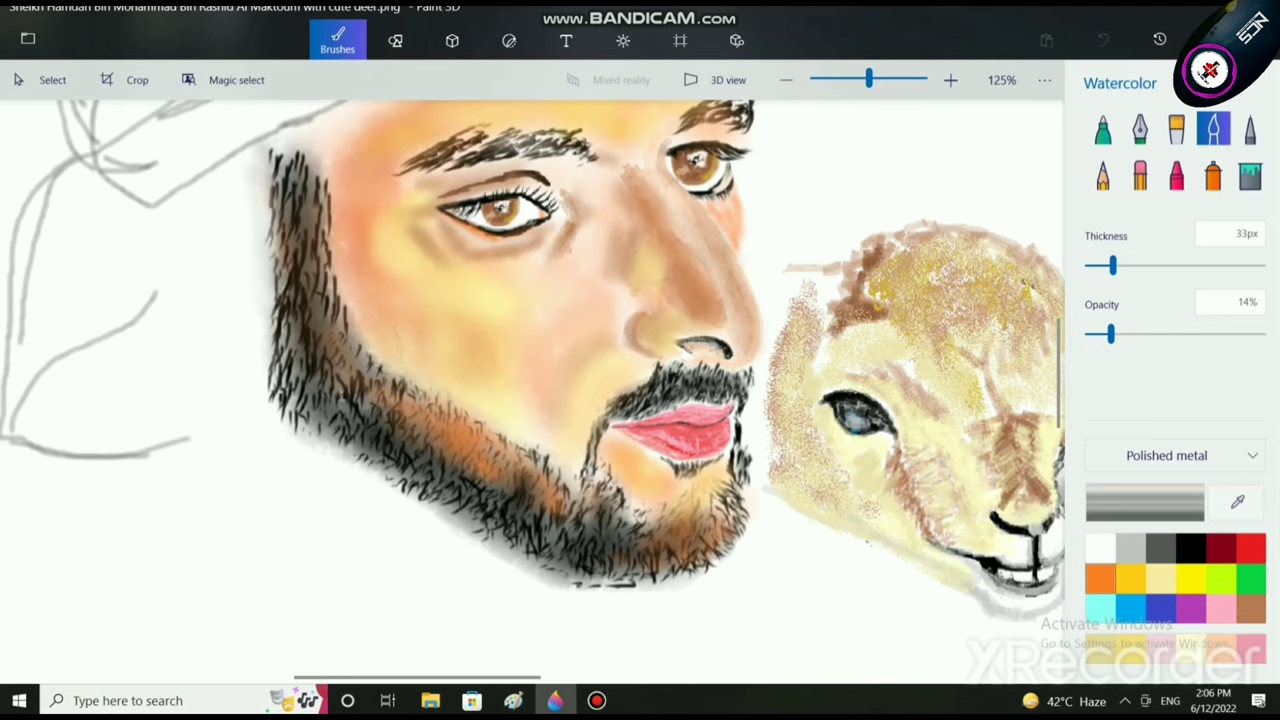
{"action": "key", "text": "ctrl+s"}
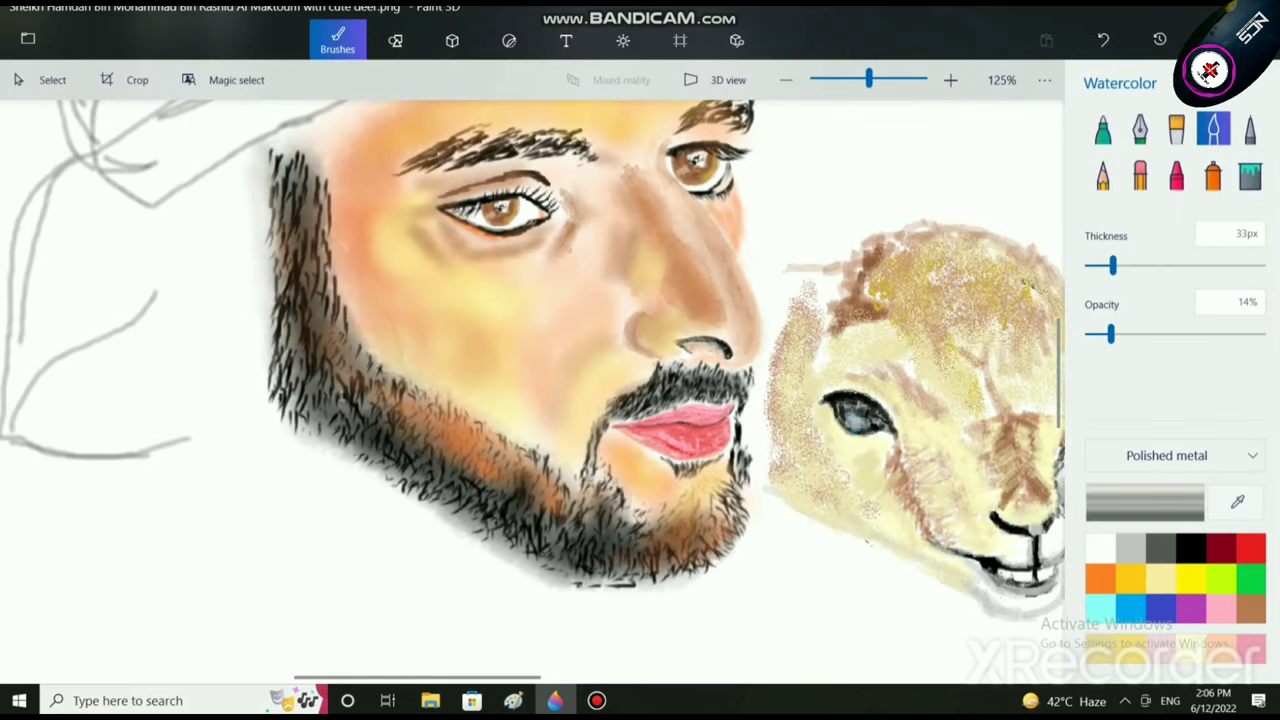
{"action": "scroll", "coordinate": [660, 322], "scroll_direction": "up", "scroll_amount": 5}
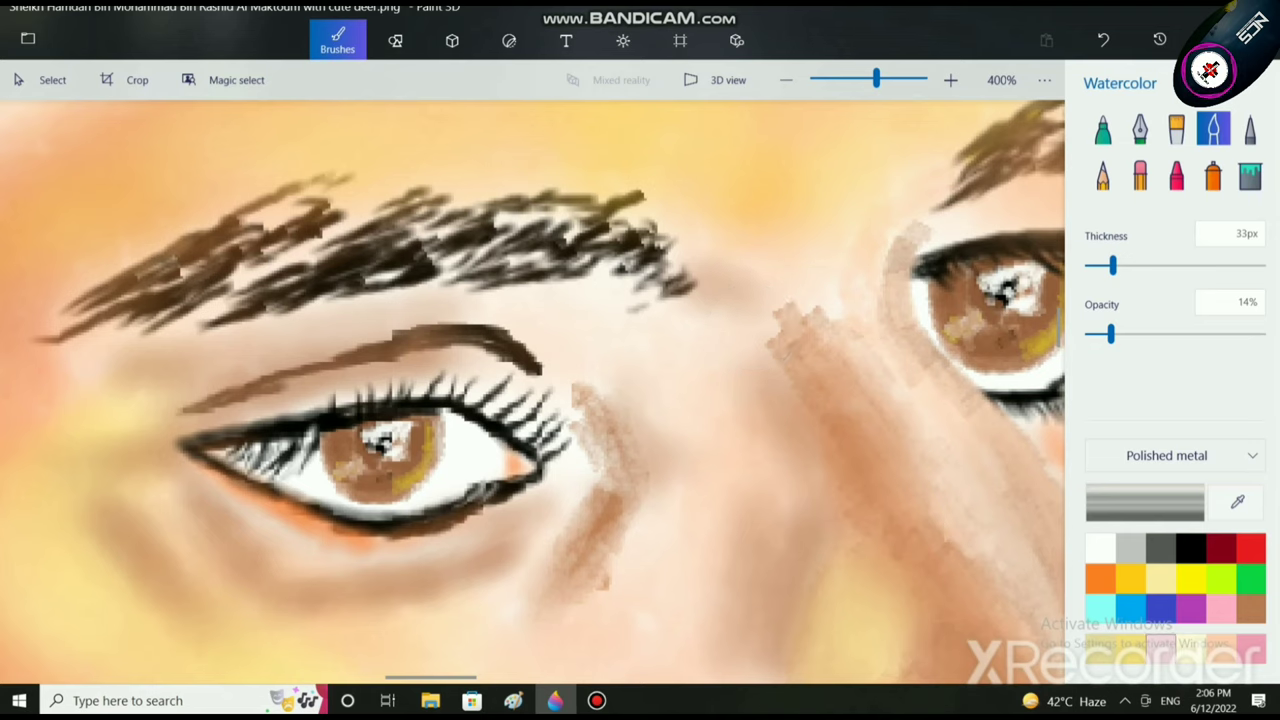
{"action": "left_click", "coordinate": [1190, 548]}
{"action": "mouse_move", "coordinate": [386, 232]}
{"action": "left_mouse_down"}
{"action": "mouse_move", "coordinate": [253, 300]}
{"action": "mouse_move", "coordinate": [448, 243]}
{"action": "mouse_move", "coordinate": [500, 255]}
{"action": "mouse_move", "coordinate": [562, 230]}
{"action": "mouse_move", "coordinate": [491, 228]}
{"action": "left_mouse_up"}
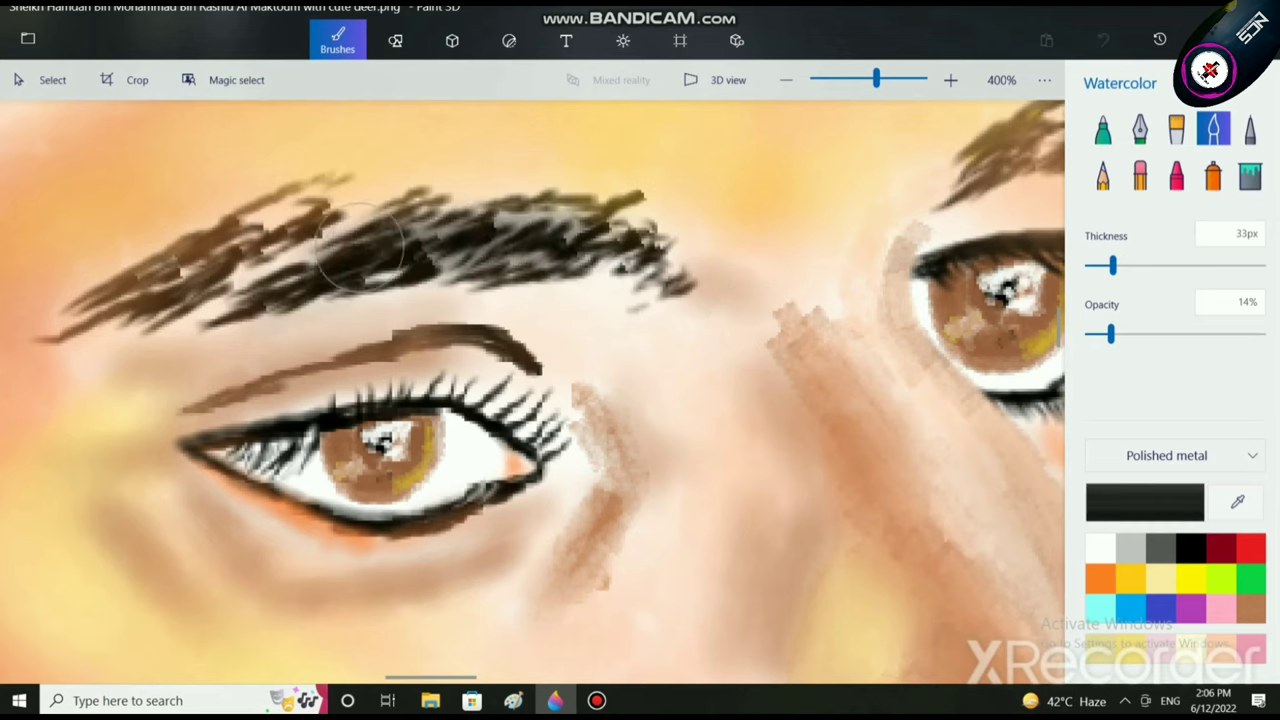
{"action": "mouse_move", "coordinate": [608, 250]}
{"action": "left_mouse_down"}
{"action": "mouse_move", "coordinate": [652, 274]}
{"action": "mouse_move", "coordinate": [639, 260]}
{"action": "mouse_move", "coordinate": [365, 262]}
{"action": "mouse_move", "coordinate": [400, 270]}
{"action": "mouse_move", "coordinate": [245, 295]}
{"action": "mouse_move", "coordinate": [283, 220]}
{"action": "mouse_move", "coordinate": [125, 305]}
{"action": "mouse_move", "coordinate": [310, 242]}
{"action": "left_mouse_up"}
{"action": "scroll", "coordinate": [480, 318], "scroll_direction": "down", "scroll_amount": 5}
{"action": "scroll", "coordinate": [640, 320], "scroll_direction": "up", "scroll_amount": 10}
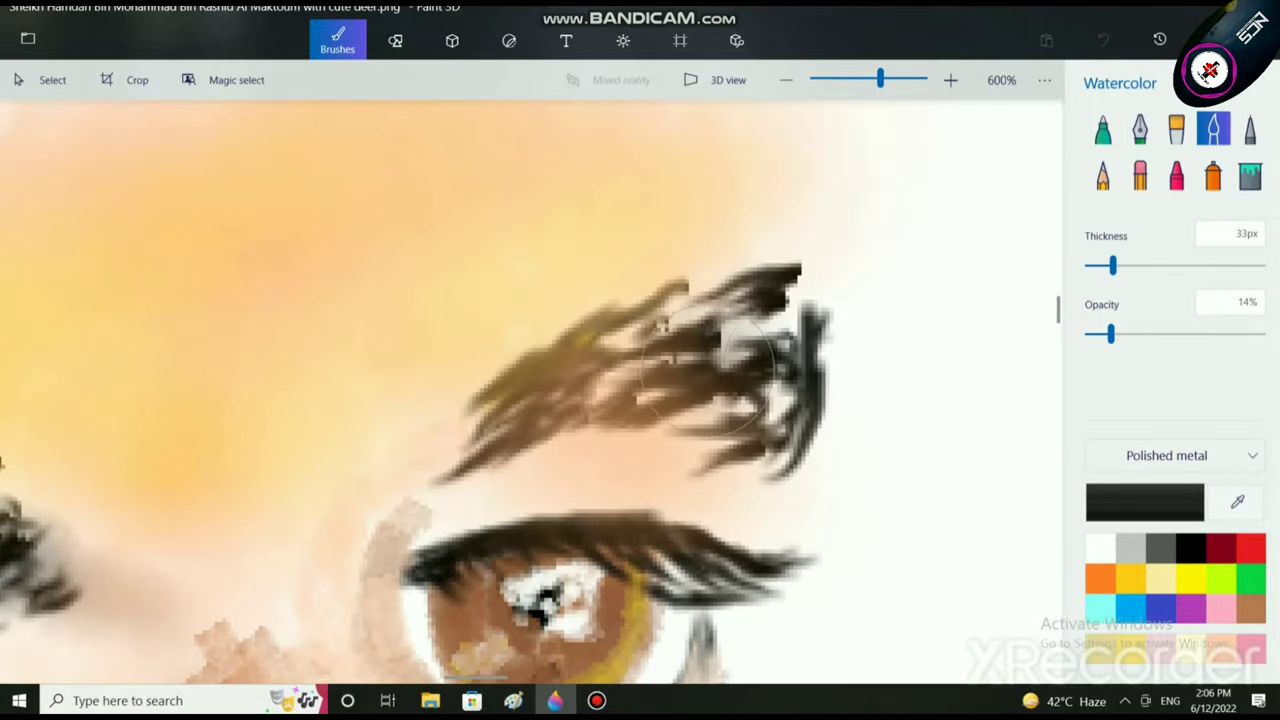
{"action": "mouse_move", "coordinate": [703, 368]}
{"action": "left_mouse_down"}
{"action": "mouse_move", "coordinate": [759, 402]}
{"action": "mouse_move", "coordinate": [764, 312]}
{"action": "mouse_move", "coordinate": [577, 407]}
{"action": "mouse_move", "coordinate": [589, 384]}
{"action": "mouse_move", "coordinate": [722, 355]}
{"action": "mouse_move", "coordinate": [617, 340]}
{"action": "mouse_move", "coordinate": [757, 340]}
{"action": "mouse_move", "coordinate": [764, 392]}
{"action": "mouse_move", "coordinate": [697, 402]}
{"action": "mouse_move", "coordinate": [710, 370]}
{"action": "left_mouse_up"}
{"action": "scroll", "coordinate": [710, 370], "scroll_direction": "down", "scroll_amount": 3}
Step: Repaint the iris of the eye nearer the sideburn with dark brown watercolor (hex 6d4630), 14px thick at 56% opacity
{"action": "left_click", "coordinate": [1250, 610]}
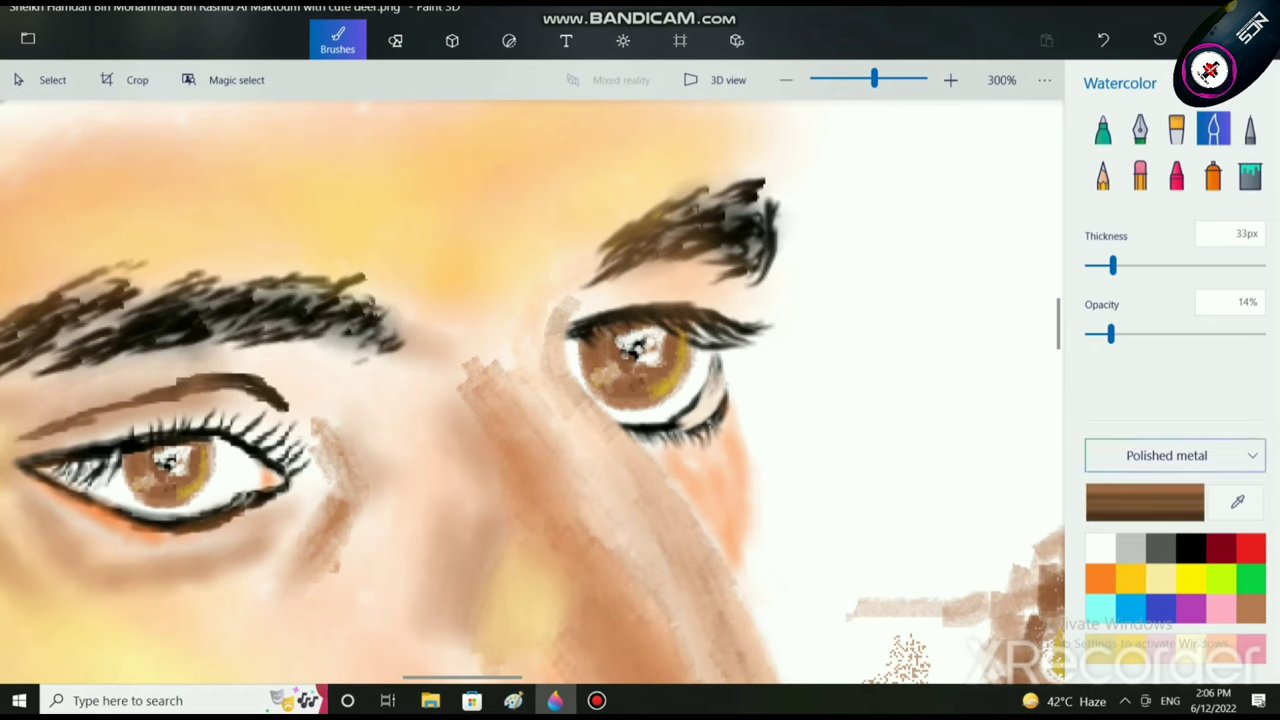
{"action": "left_click", "coordinate": [1145, 502]}
{"action": "left_click_drag", "start_coordinate": [602, 262], "coordinate": [608, 328]}
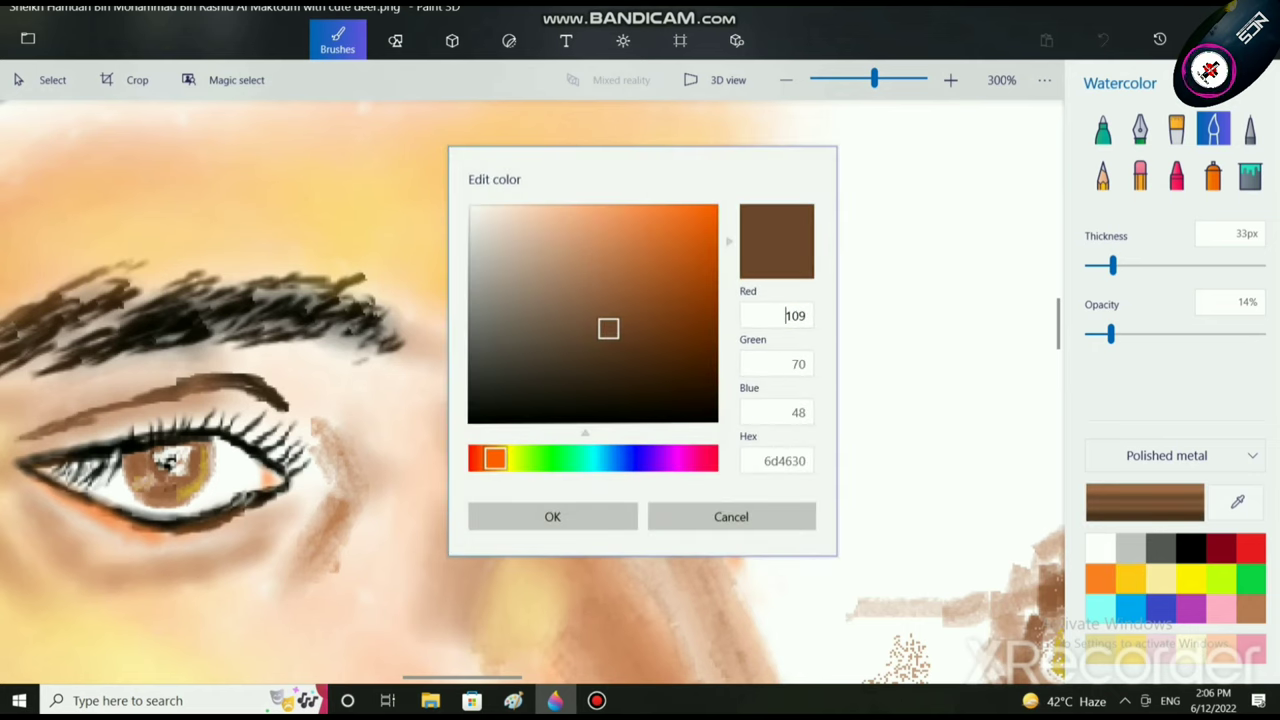
{"action": "left_click", "coordinate": [552, 516]}
{"action": "scroll", "coordinate": [128, 457], "scroll_direction": "up", "scroll_amount": 7}
{"action": "scroll", "coordinate": [710, 400], "scroll_direction": "down", "scroll_amount": 5}
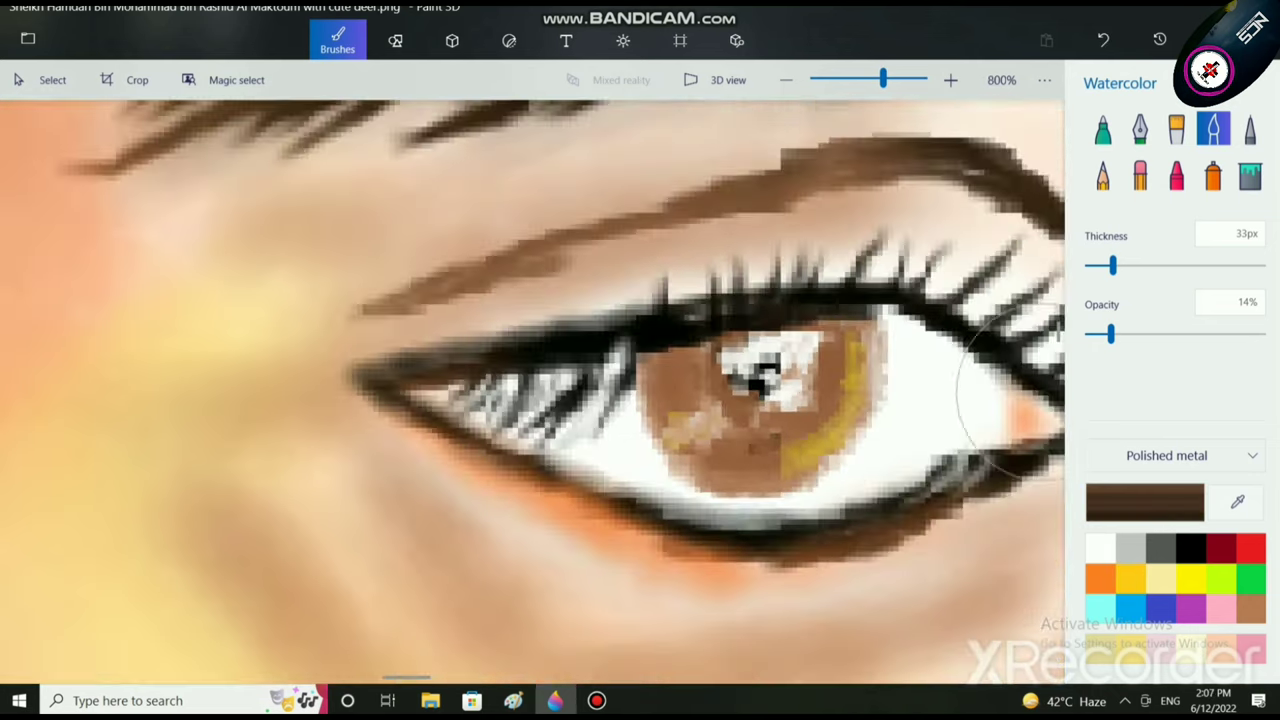
{"action": "left_click_drag", "start_coordinate": [1112, 265], "coordinate": [1095, 265]}
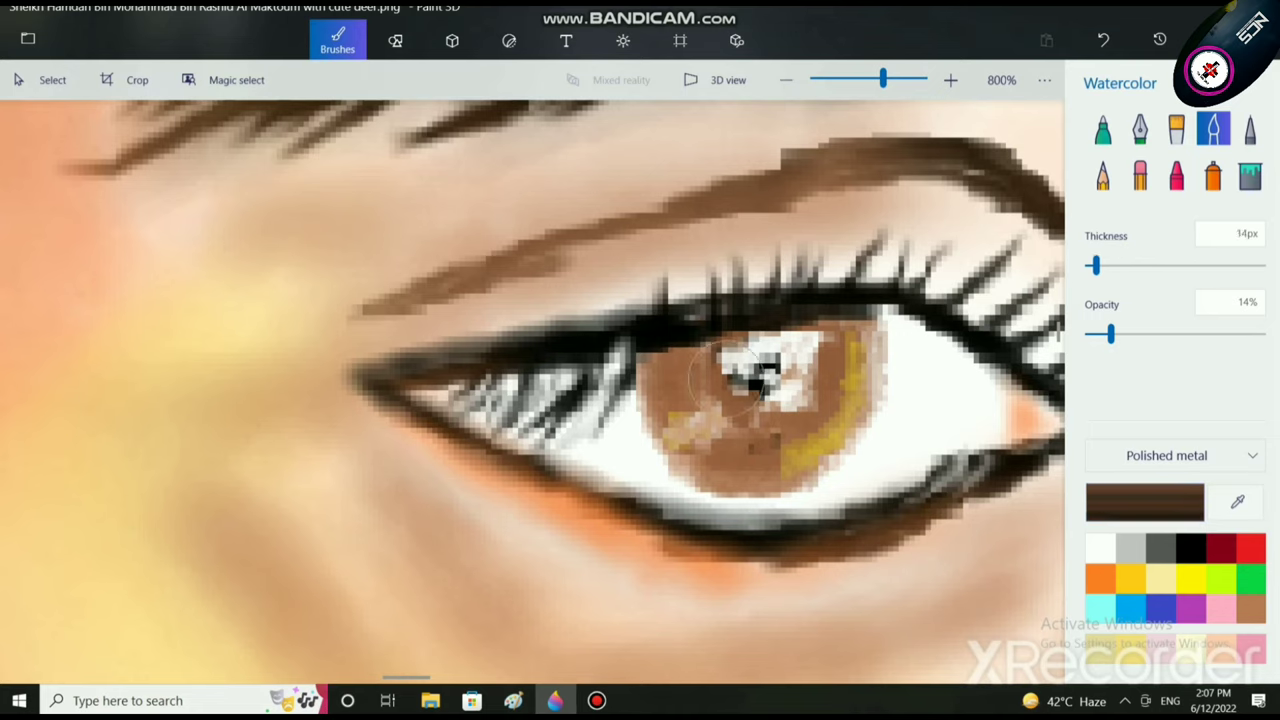
{"action": "left_click_drag", "start_coordinate": [1110, 334], "coordinate": [1184, 334]}
{"action": "mouse_move", "coordinate": [681, 380]}
{"action": "left_mouse_down"}
{"action": "mouse_move", "coordinate": [766, 435]}
{"action": "mouse_move", "coordinate": [744, 457]}
{"action": "mouse_move", "coordinate": [826, 395]}
{"action": "mouse_move", "coordinate": [841, 353]}
{"action": "mouse_move", "coordinate": [841, 380]}
{"action": "mouse_move", "coordinate": [779, 450]}
{"action": "mouse_move", "coordinate": [848, 357]}
{"action": "mouse_move", "coordinate": [834, 427]}
{"action": "mouse_move", "coordinate": [740, 453]}
{"action": "mouse_move", "coordinate": [718, 393]}
{"action": "mouse_move", "coordinate": [686, 385]}
{"action": "mouse_move", "coordinate": [698, 430]}
{"action": "mouse_move", "coordinate": [704, 390]}
{"action": "mouse_move", "coordinate": [746, 428]}
{"action": "mouse_move", "coordinate": [826, 405]}
{"action": "mouse_move", "coordinate": [841, 343]}
{"action": "mouse_move", "coordinate": [839, 415]}
{"action": "mouse_move", "coordinate": [792, 456]}
{"action": "mouse_move", "coordinate": [749, 451]}
{"action": "mouse_move", "coordinate": [819, 438]}
{"action": "mouse_move", "coordinate": [806, 445]}
{"action": "mouse_move", "coordinate": [853, 384]}
{"action": "mouse_move", "coordinate": [862, 340]}
{"action": "mouse_move", "coordinate": [866, 387]}
{"action": "mouse_move", "coordinate": [839, 423]}
{"action": "mouse_move", "coordinate": [751, 467]}
{"action": "mouse_move", "coordinate": [671, 368]}
{"action": "mouse_move", "coordinate": [880, 475]}
{"action": "left_mouse_up"}
{"action": "scroll", "coordinate": [880, 475], "scroll_direction": "down", "scroll_amount": 5}
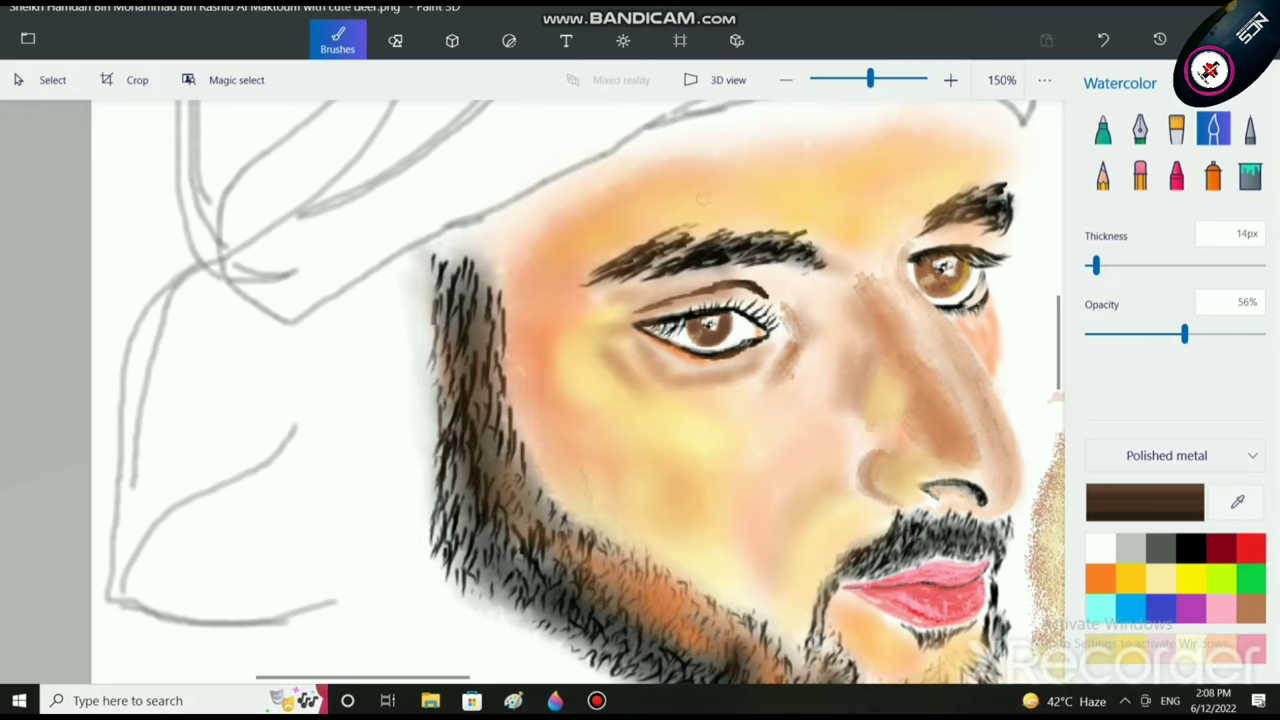
Step: Thicken the upper lash line of the eye nearer the sideburn with dark grey watercolor, 8px thick
{"action": "left_click", "coordinate": [1160, 548]}
{"action": "left_click_drag", "start_coordinate": [1096, 265], "coordinate": [1090, 265]}
{"action": "scroll", "coordinate": [727, 315], "scroll_direction": "up", "scroll_amount": 3}
{"action": "mouse_move", "coordinate": [734, 275]}
{"action": "left_mouse_down"}
{"action": "mouse_move", "coordinate": [535, 304]}
{"action": "mouse_move", "coordinate": [747, 273]}
{"action": "mouse_move", "coordinate": [728, 280]}
{"action": "mouse_move", "coordinate": [788, 292]}
{"action": "mouse_move", "coordinate": [867, 358]}
{"action": "mouse_move", "coordinate": [732, 272]}
{"action": "mouse_move", "coordinate": [597, 282]}
{"action": "mouse_move", "coordinate": [485, 318]}
{"action": "left_mouse_up"}
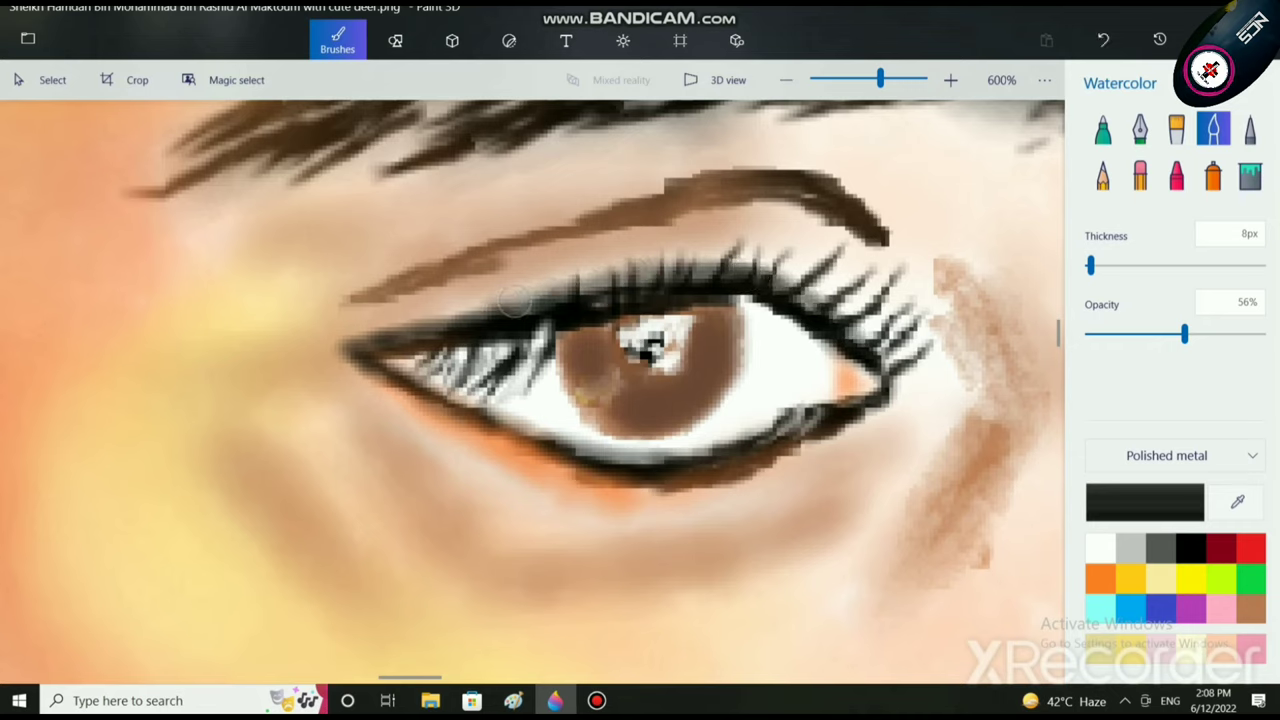
{"action": "left_click_drag", "start_coordinate": [572, 292], "coordinate": [378, 338]}
{"action": "scroll", "coordinate": [884, 323], "scroll_direction": "down", "scroll_amount": 6}
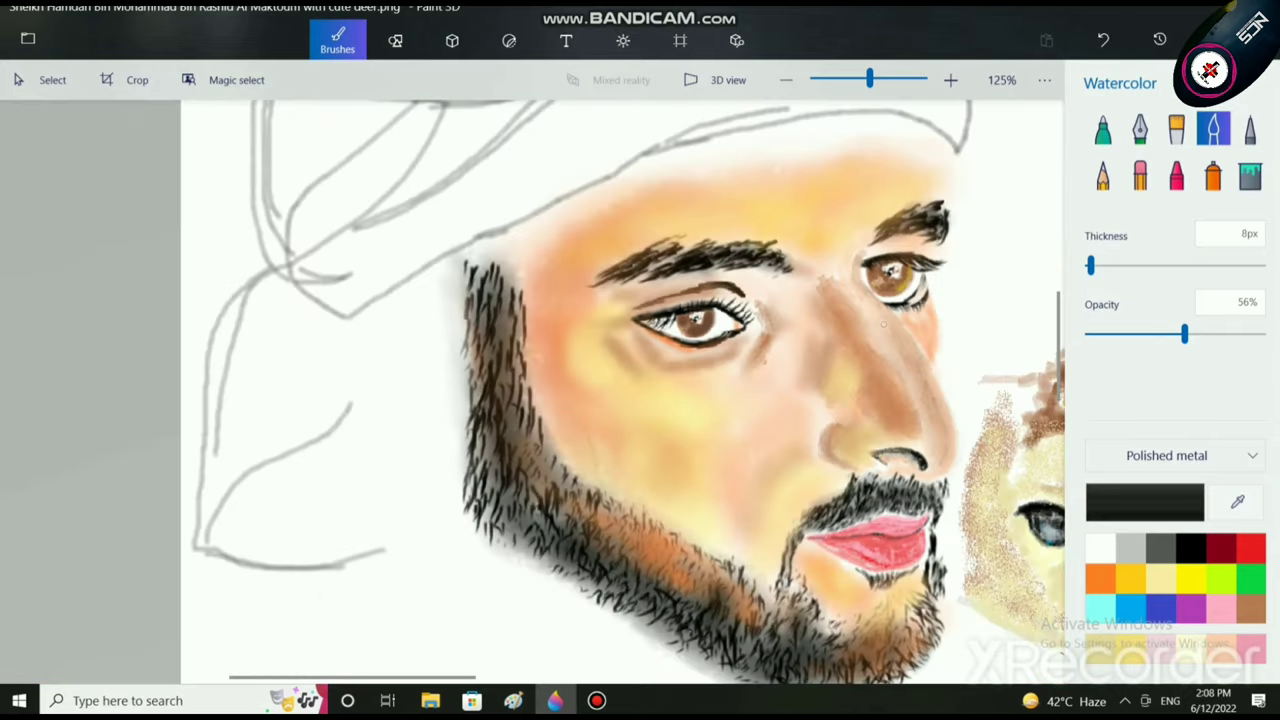
{"action": "scroll", "coordinate": [700, 300], "scroll_direction": "up", "scroll_amount": 8}
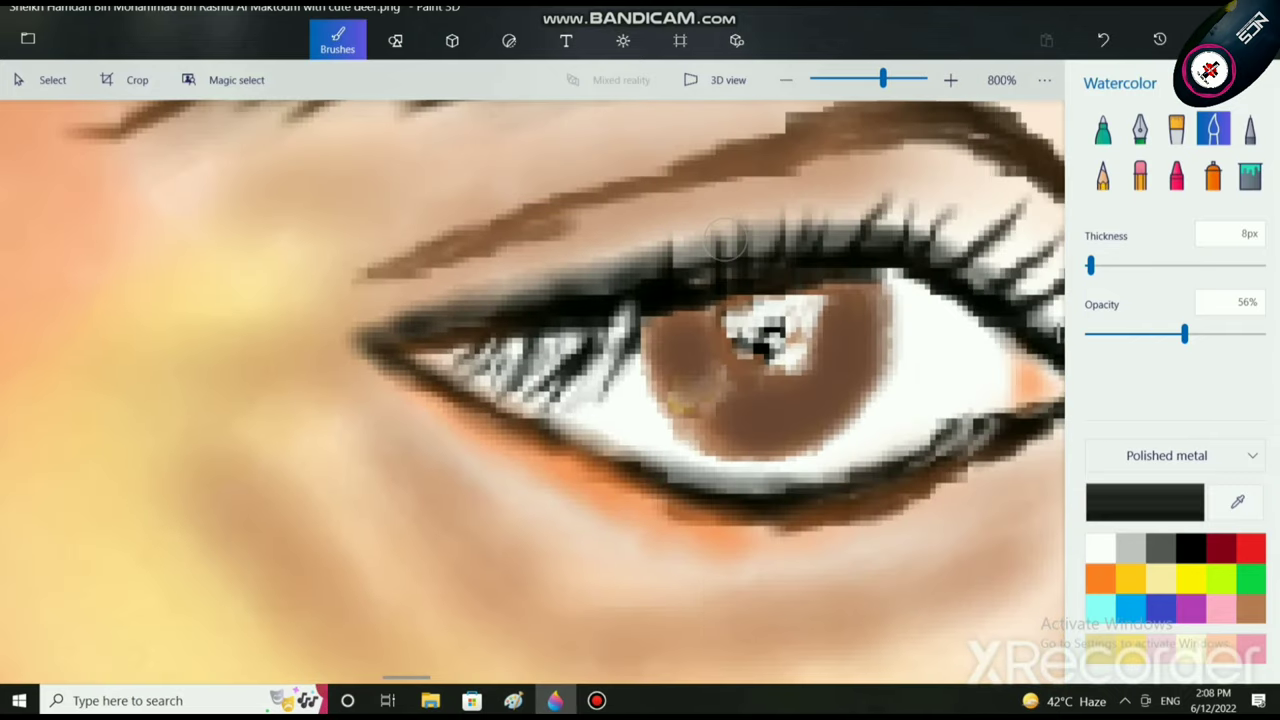
{"action": "mouse_move", "coordinate": [700, 262]}
{"action": "left_mouse_down"}
{"action": "mouse_move", "coordinate": [755, 237]}
{"action": "mouse_move", "coordinate": [860, 225]}
{"action": "mouse_move", "coordinate": [930, 250]}
{"action": "mouse_move", "coordinate": [640, 270]}
{"action": "mouse_move", "coordinate": [843, 227]}
{"action": "mouse_move", "coordinate": [957, 269]}
{"action": "left_mouse_up"}
{"action": "mouse_move", "coordinate": [892, 227]}
{"action": "left_mouse_down"}
{"action": "mouse_move", "coordinate": [928, 226]}
{"action": "mouse_move", "coordinate": [990, 281]}
{"action": "mouse_move", "coordinate": [900, 220]}
{"action": "mouse_move", "coordinate": [793, 225]}
{"action": "mouse_move", "coordinate": [620, 265]}
{"action": "left_mouse_up"}
{"action": "scroll", "coordinate": [620, 265], "scroll_direction": "down", "scroll_amount": 8}
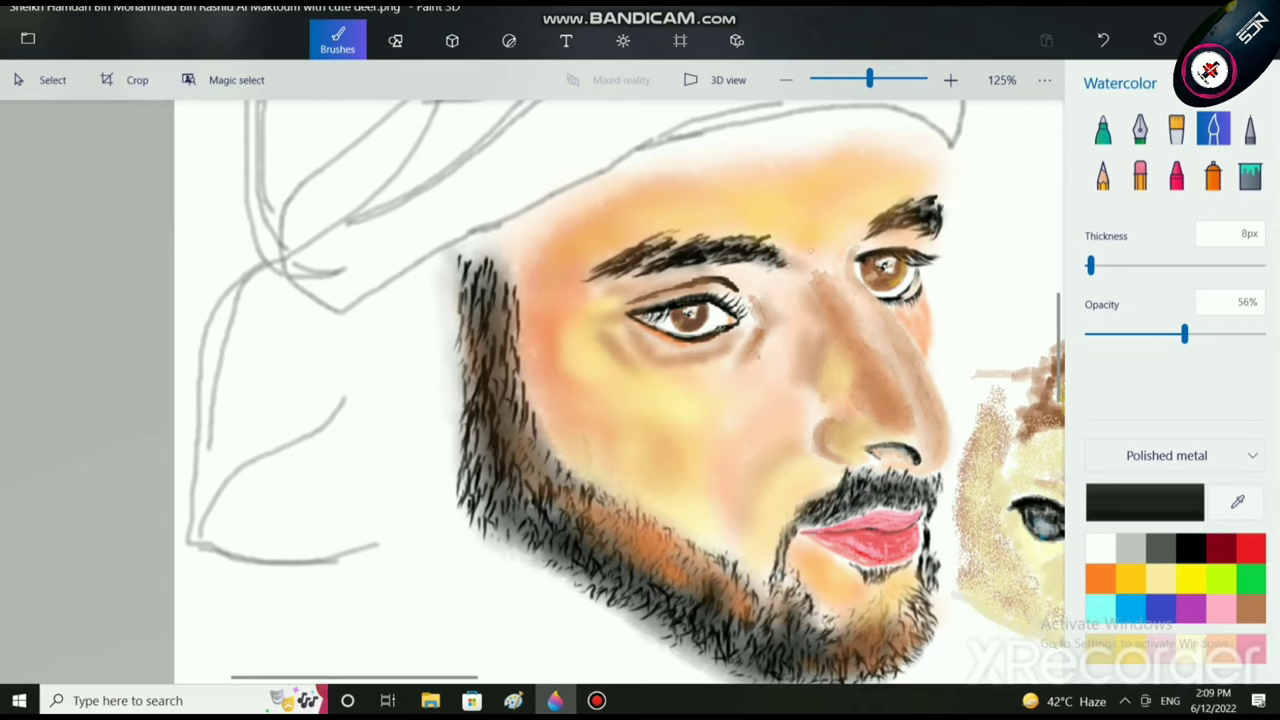
Step: Outline the lower edge of the head covering from its corner above the sideburn across the forehead
{"action": "mouse_move", "coordinate": [342, 316]}
{"action": "left_mouse_down"}
{"action": "mouse_move", "coordinate": [402, 299]}
{"action": "mouse_move", "coordinate": [492, 238]}
{"action": "mouse_move", "coordinate": [640, 175]}
{"action": "left_mouse_up"}
{"action": "mouse_move", "coordinate": [496, 236]}
{"action": "left_mouse_down"}
{"action": "mouse_move", "coordinate": [748, 135]}
{"action": "mouse_move", "coordinate": [895, 129]}
{"action": "mouse_move", "coordinate": [928, 143]}
{"action": "left_mouse_up"}
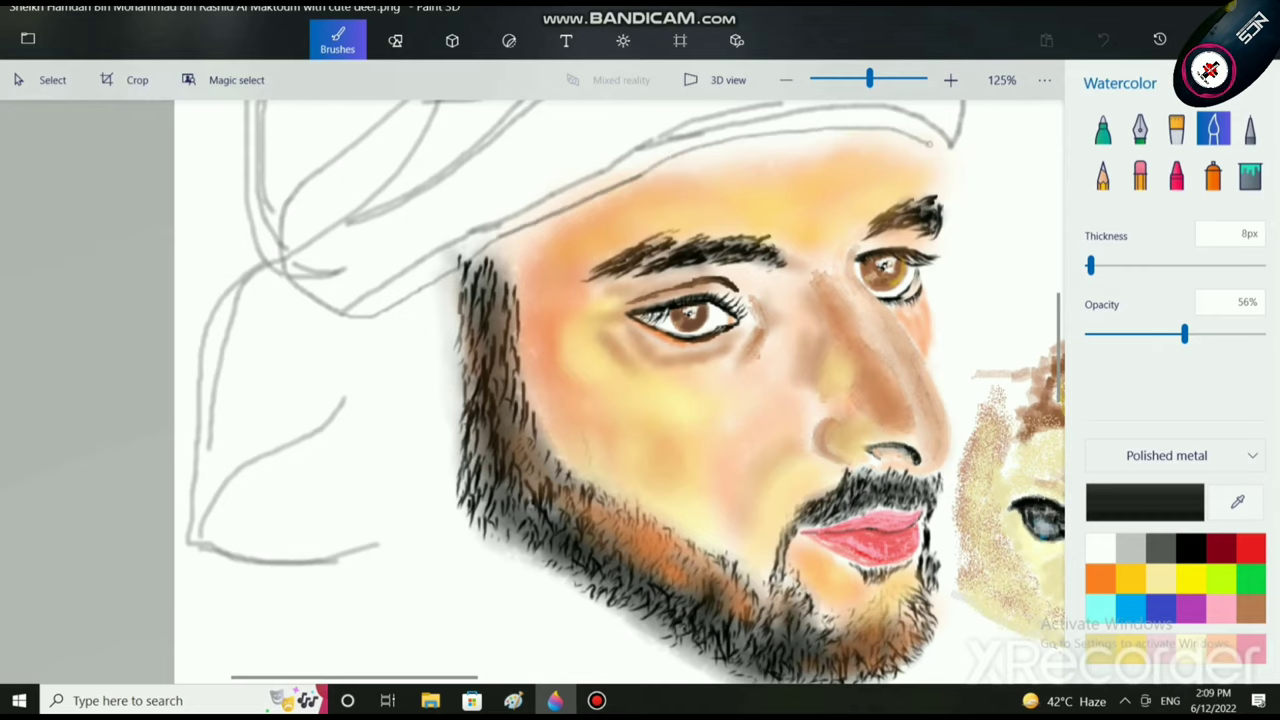
{"action": "scroll", "coordinate": [620, 390], "scroll_direction": "down", "scroll_amount": 5}
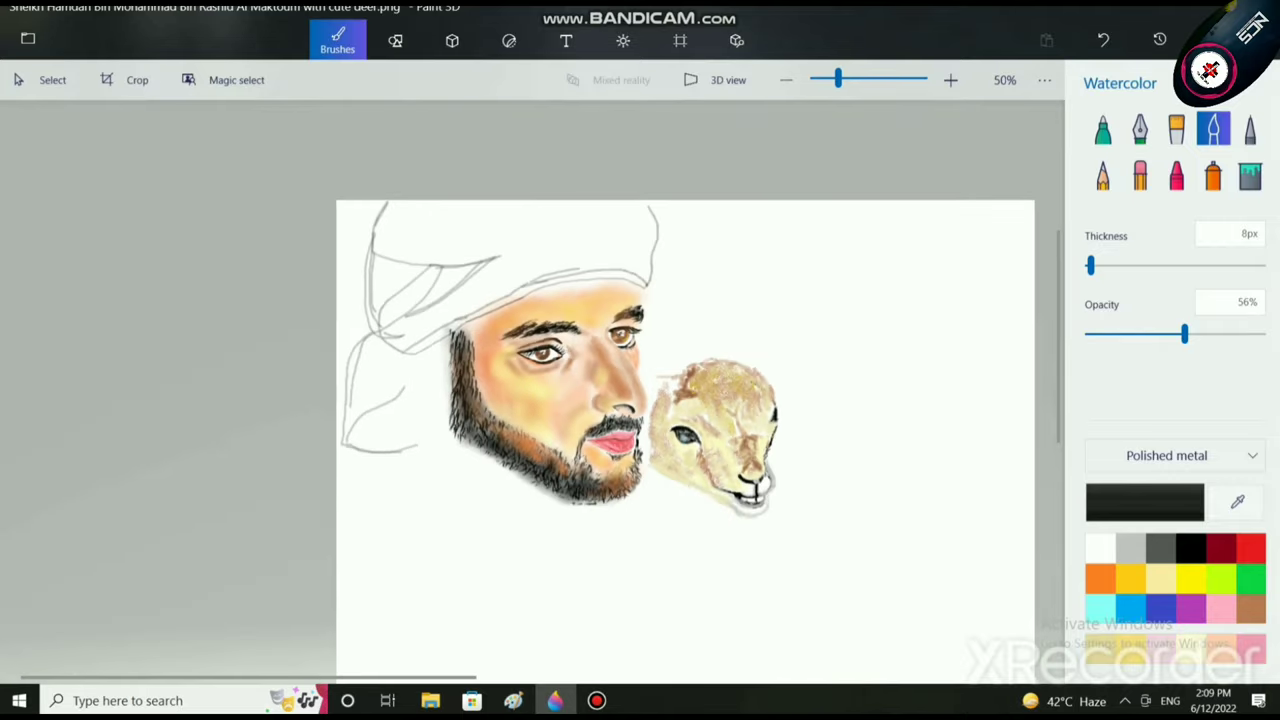
Step: Shade the head covering's folds, hanging cloth and front edge with dark grey watercolor, 49px thick at 15% opacity
{"action": "left_click_drag", "start_coordinate": [1090, 265], "coordinate": [1127, 265]}
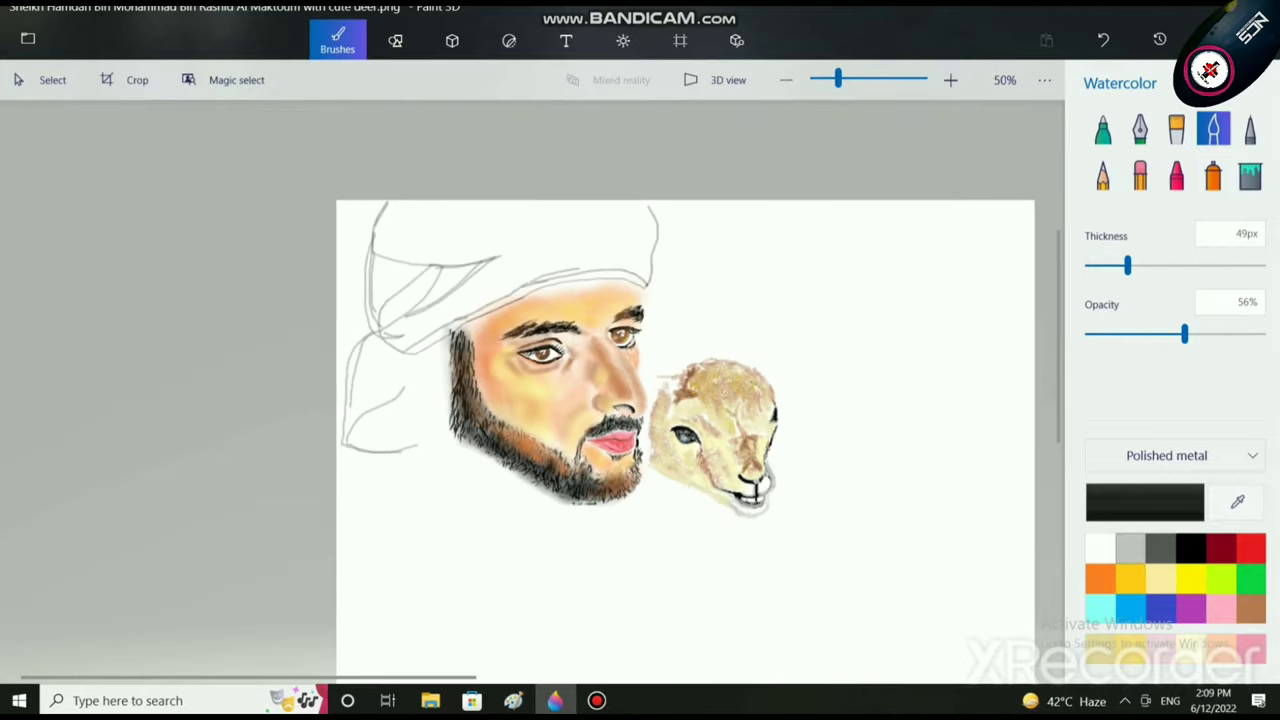
{"action": "left_click_drag", "start_coordinate": [1184, 334], "coordinate": [1112, 334]}
{"action": "mouse_move", "coordinate": [458, 271]}
{"action": "left_mouse_down"}
{"action": "mouse_move", "coordinate": [417, 314]}
{"action": "mouse_move", "coordinate": [475, 270]}
{"action": "mouse_move", "coordinate": [433, 300]}
{"action": "mouse_move", "coordinate": [445, 265]}
{"action": "mouse_move", "coordinate": [480, 268]}
{"action": "mouse_move", "coordinate": [403, 311]}
{"action": "mouse_move", "coordinate": [453, 299]}
{"action": "left_mouse_up"}
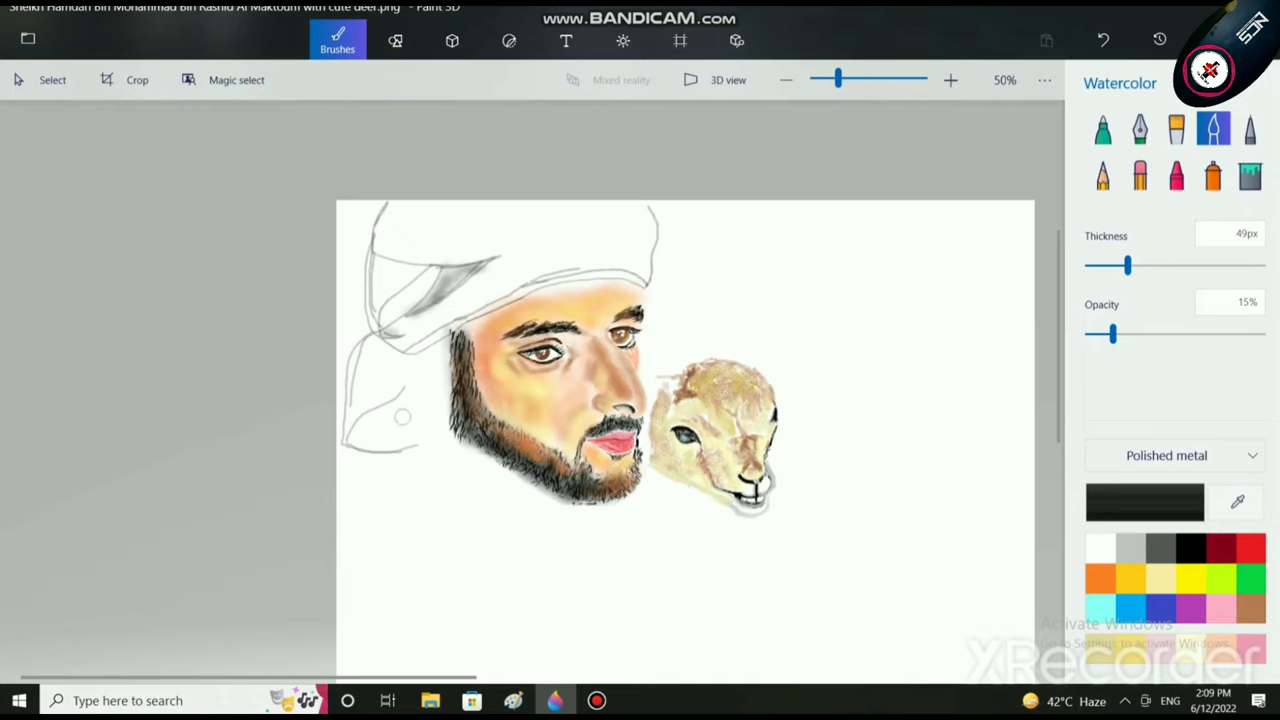
{"action": "mouse_move", "coordinate": [405, 389]}
{"action": "left_mouse_down"}
{"action": "mouse_move", "coordinate": [344, 443]}
{"action": "mouse_move", "coordinate": [408, 386]}
{"action": "mouse_move", "coordinate": [346, 441]}
{"action": "left_mouse_up"}
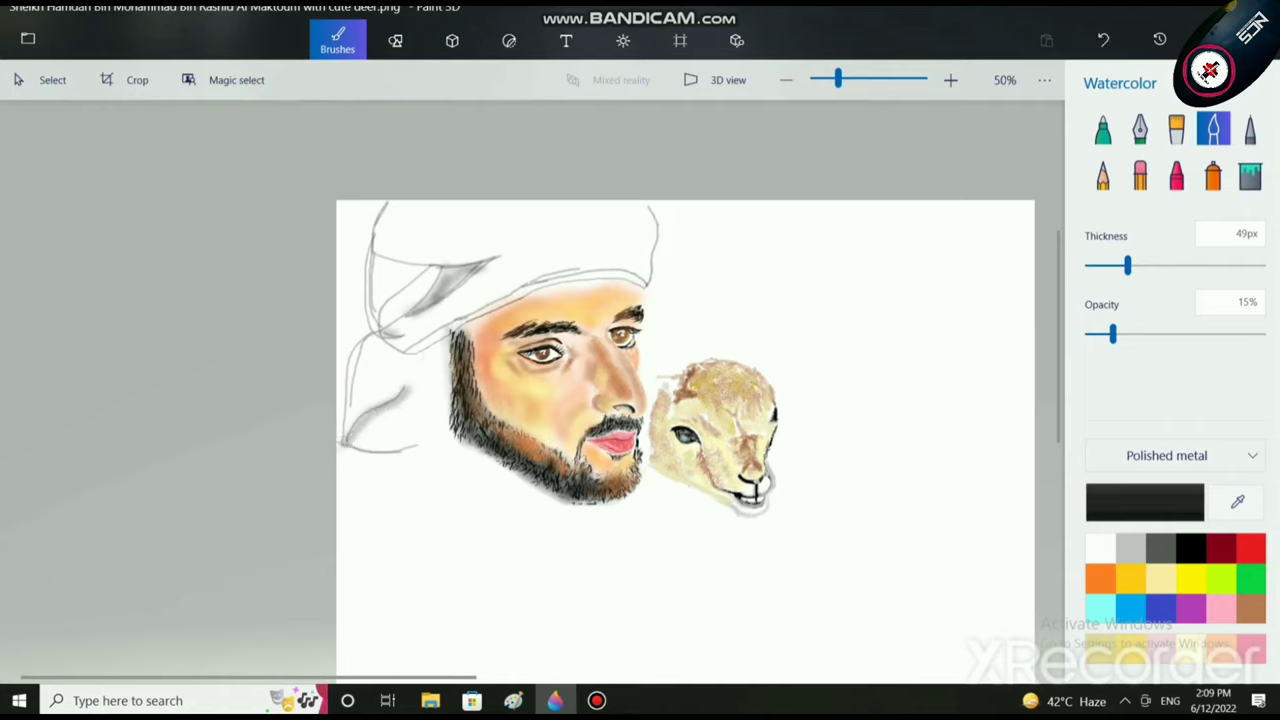
{"action": "mouse_move", "coordinate": [382, 334]}
{"action": "left_mouse_down"}
{"action": "mouse_move", "coordinate": [377, 284]}
{"action": "mouse_move", "coordinate": [397, 287]}
{"action": "mouse_move", "coordinate": [384, 322]}
{"action": "mouse_move", "coordinate": [430, 266]}
{"action": "mouse_move", "coordinate": [373, 330]}
{"action": "mouse_move", "coordinate": [390, 326]}
{"action": "mouse_move", "coordinate": [371, 283]}
{"action": "mouse_move", "coordinate": [378, 250]}
{"action": "mouse_move", "coordinate": [433, 270]}
{"action": "mouse_move", "coordinate": [382, 262]}
{"action": "mouse_move", "coordinate": [415, 265]}
{"action": "mouse_move", "coordinate": [382, 230]}
{"action": "mouse_move", "coordinate": [440, 246]}
{"action": "left_mouse_up"}
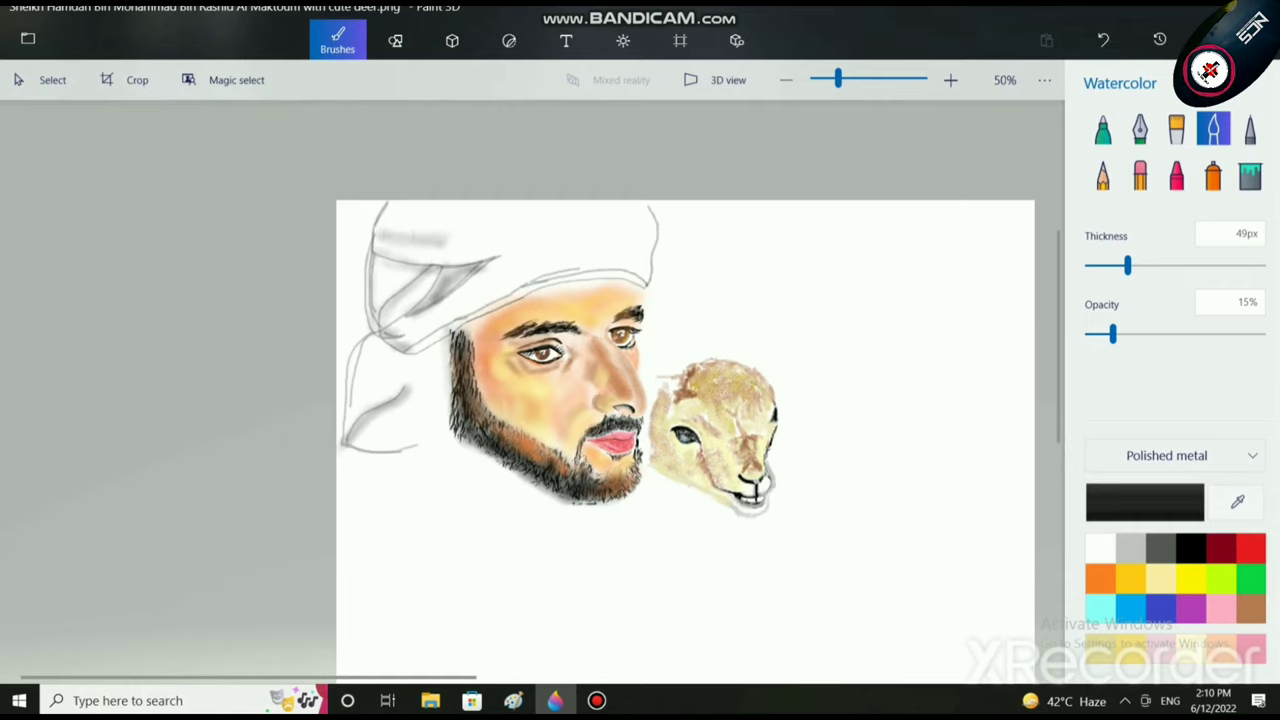
{"action": "mouse_move", "coordinate": [509, 299]}
{"action": "left_mouse_down"}
{"action": "mouse_move", "coordinate": [547, 260]}
{"action": "mouse_move", "coordinate": [498, 292]}
{"action": "mouse_move", "coordinate": [541, 284]}
{"action": "mouse_move", "coordinate": [504, 264]}
{"action": "mouse_move", "coordinate": [631, 269]}
{"action": "mouse_move", "coordinate": [643, 283]}
{"action": "mouse_move", "coordinate": [645, 245]}
{"action": "left_mouse_up"}
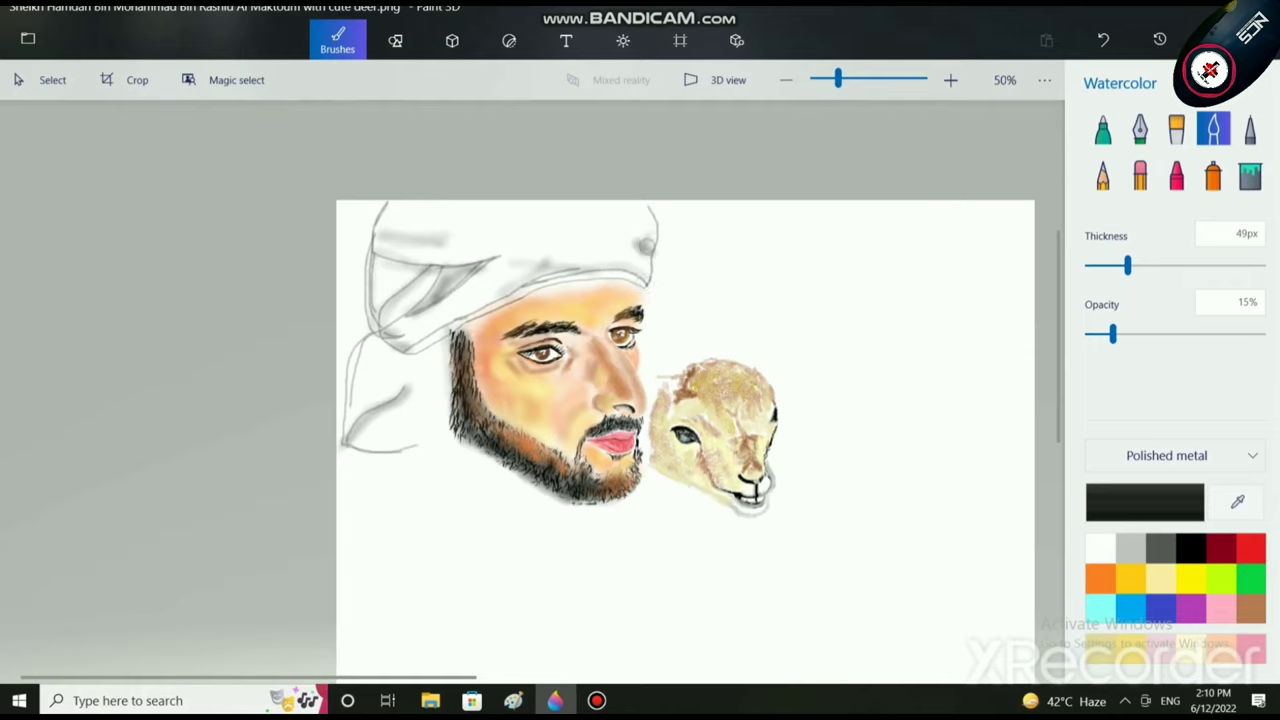
Step: Tint the middle of the head covering with yellow watercolor, and switch the paint to blue at 6% opacity
{"action": "left_click", "coordinate": [1190, 578]}
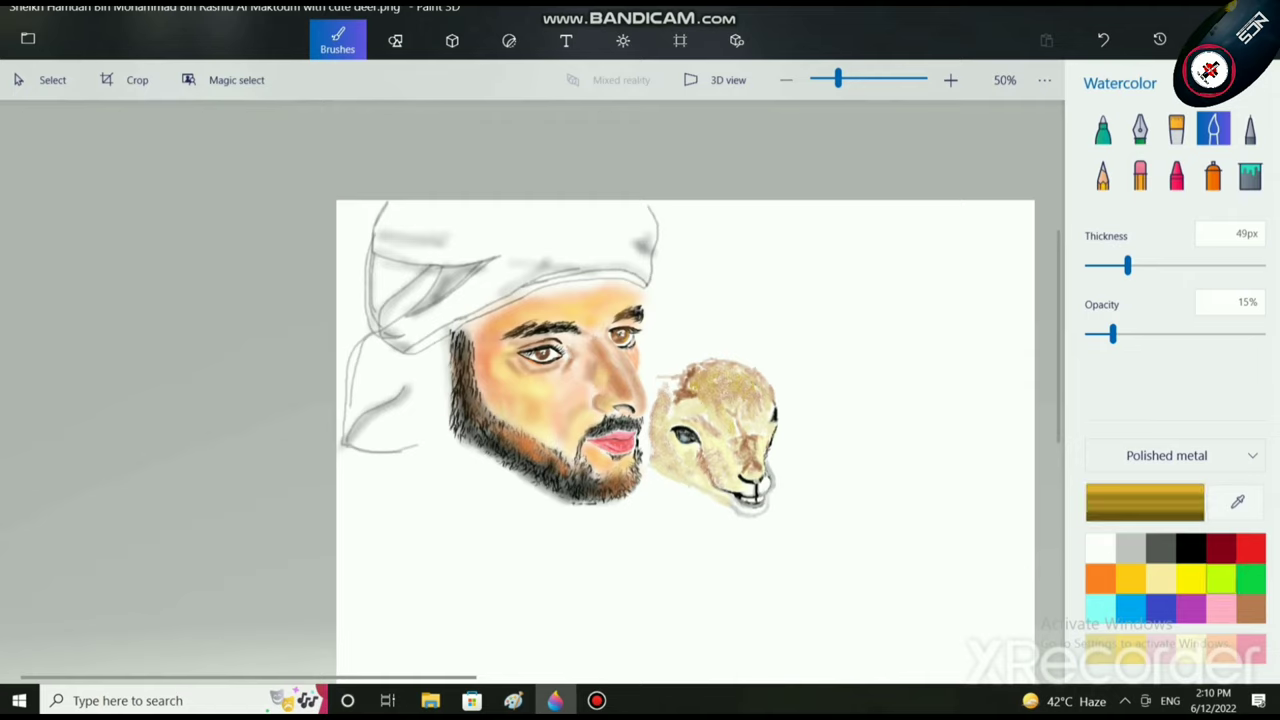
{"action": "mouse_move", "coordinate": [512, 253]}
{"action": "left_mouse_down"}
{"action": "mouse_move", "coordinate": [551, 243]}
{"action": "mouse_move", "coordinate": [515, 232]}
{"action": "mouse_move", "coordinate": [529, 208]}
{"action": "mouse_move", "coordinate": [517, 239]}
{"action": "mouse_move", "coordinate": [528, 205]}
{"action": "mouse_move", "coordinate": [526, 283]}
{"action": "mouse_move", "coordinate": [494, 231]}
{"action": "left_mouse_up"}
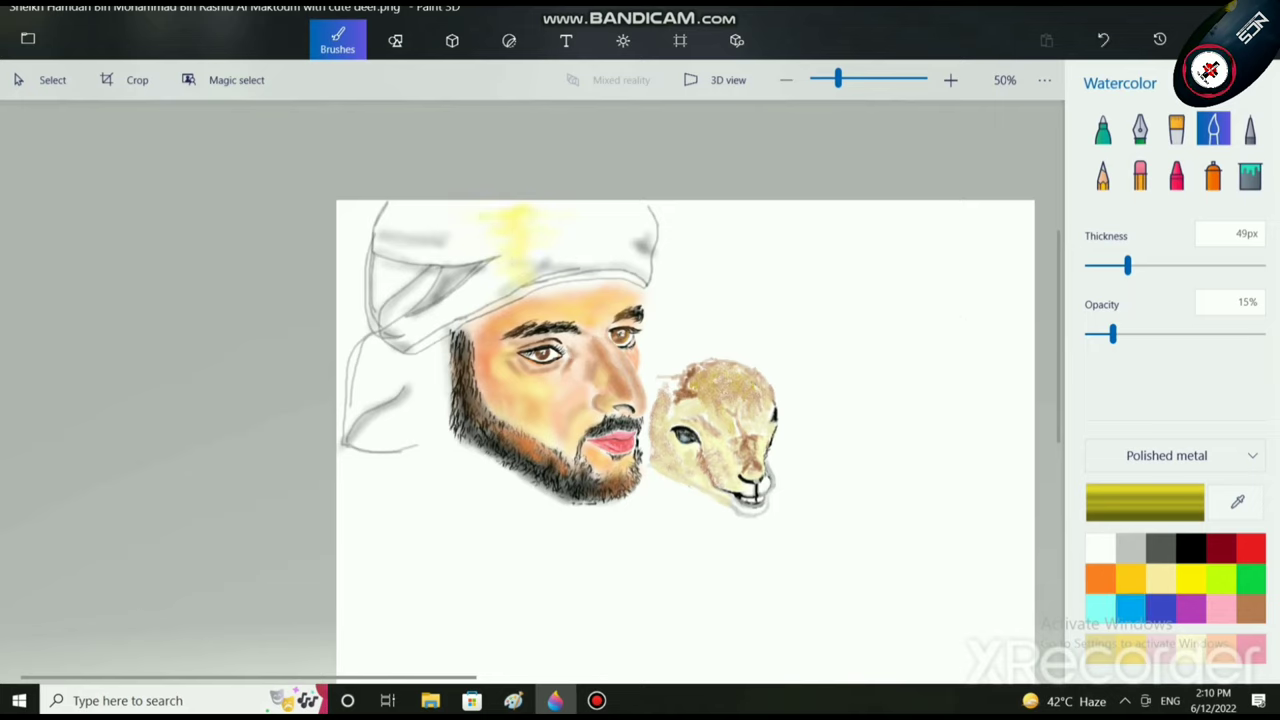
{"action": "left_click", "coordinate": [1130, 608]}
{"action": "left_click_drag", "start_coordinate": [1113, 334], "coordinate": [1097, 334]}
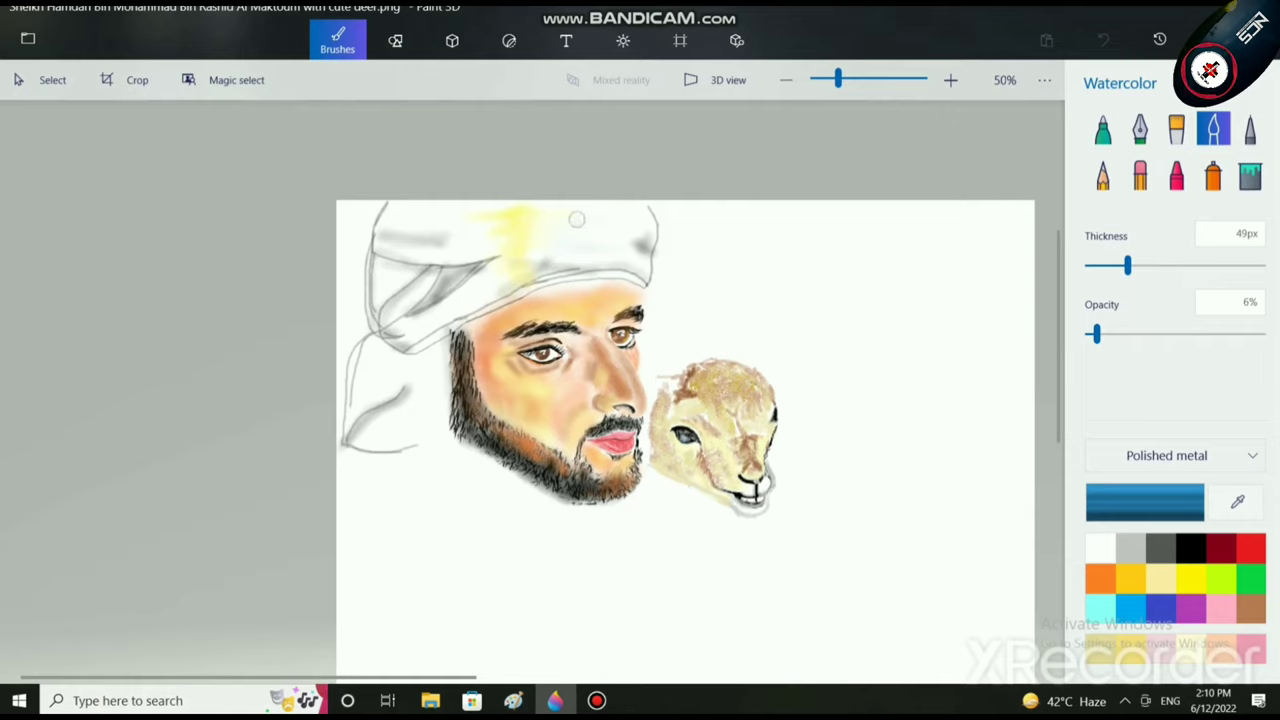
Step: Tint the turban's front light blue with the 49 px Watercolor brush and soften it with white, raising the opacity from 6% to 25%
{"action": "mouse_move", "coordinate": [573, 265]}
{"action": "left_mouse_down"}
{"action": "mouse_move", "coordinate": [624, 267]}
{"action": "mouse_move", "coordinate": [583, 256]}
{"action": "left_mouse_up"}
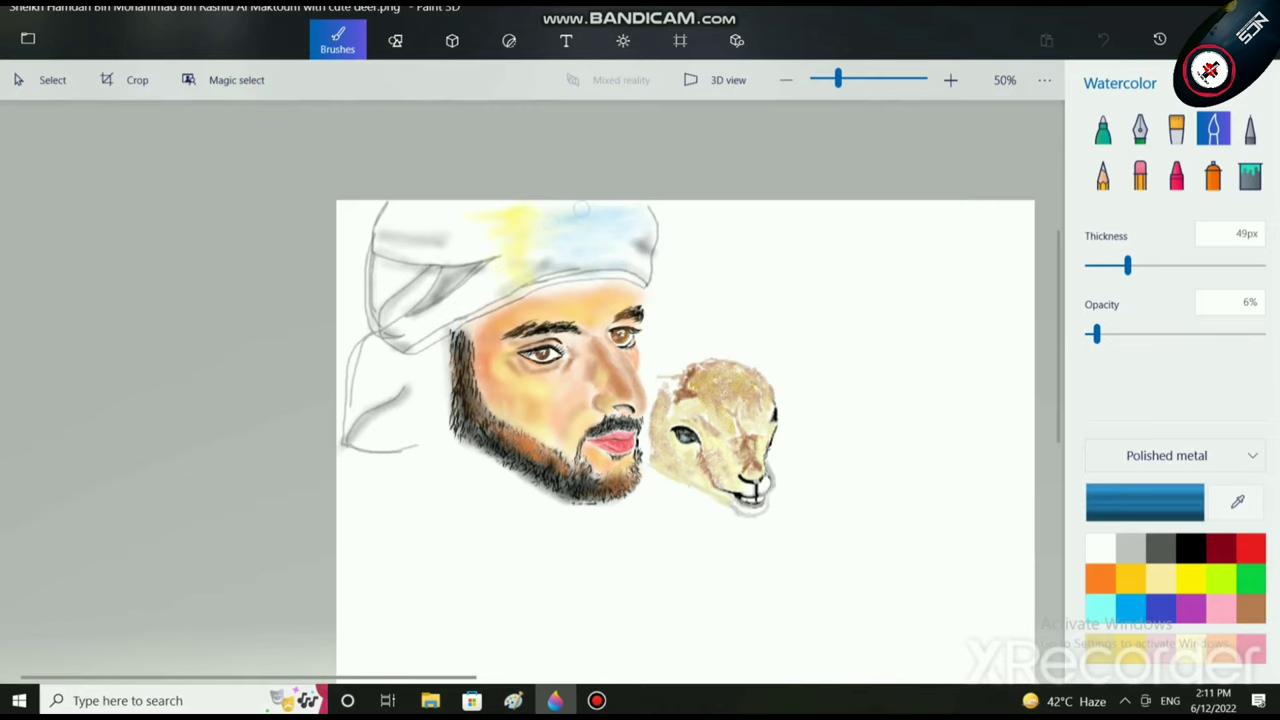
{"action": "left_click", "coordinate": [1100, 548]}
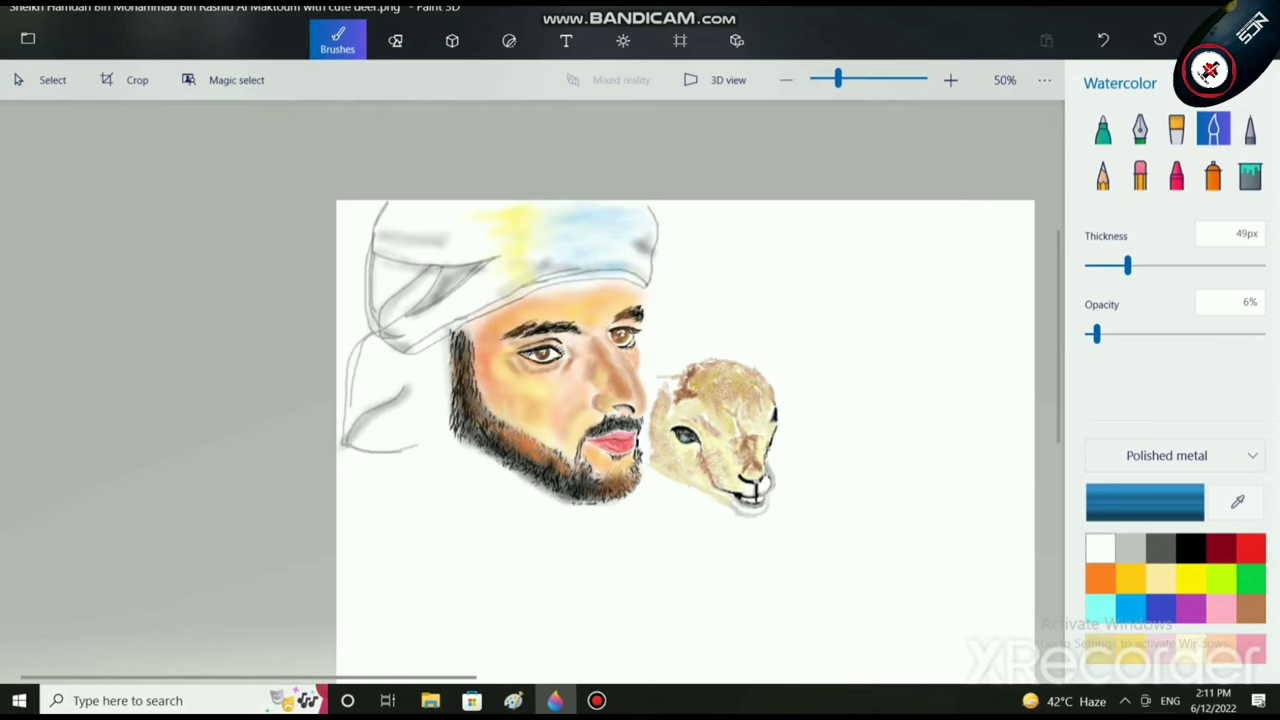
{"action": "scroll", "coordinate": [727, 367], "scroll_direction": "up", "scroll_amount": 2}
{"action": "scroll", "coordinate": [590, 230], "scroll_direction": "up", "scroll_amount": 2}
{"action": "mouse_move", "coordinate": [598, 303]}
{"action": "left_mouse_down"}
{"action": "mouse_move", "coordinate": [610, 308]}
{"action": "mouse_move", "coordinate": [583, 330]}
{"action": "left_mouse_up"}
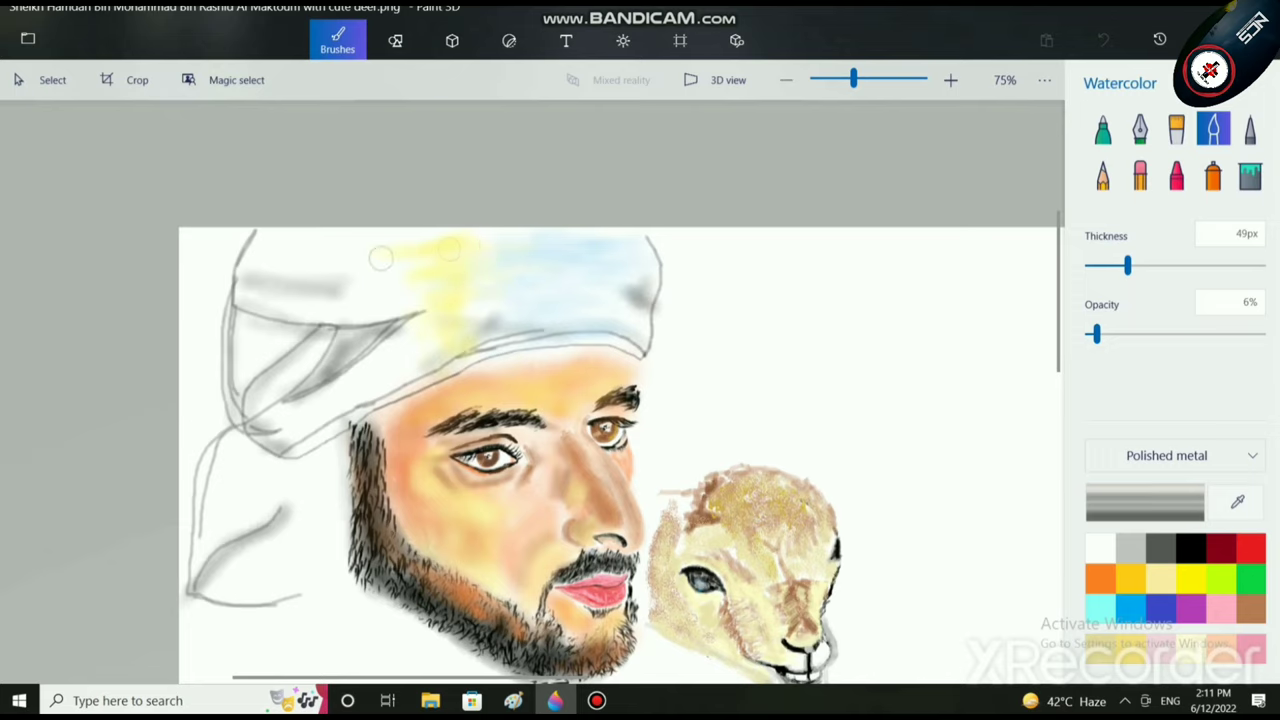
{"action": "scroll", "coordinate": [575, 299], "scroll_direction": "down", "scroll_amount": 2}
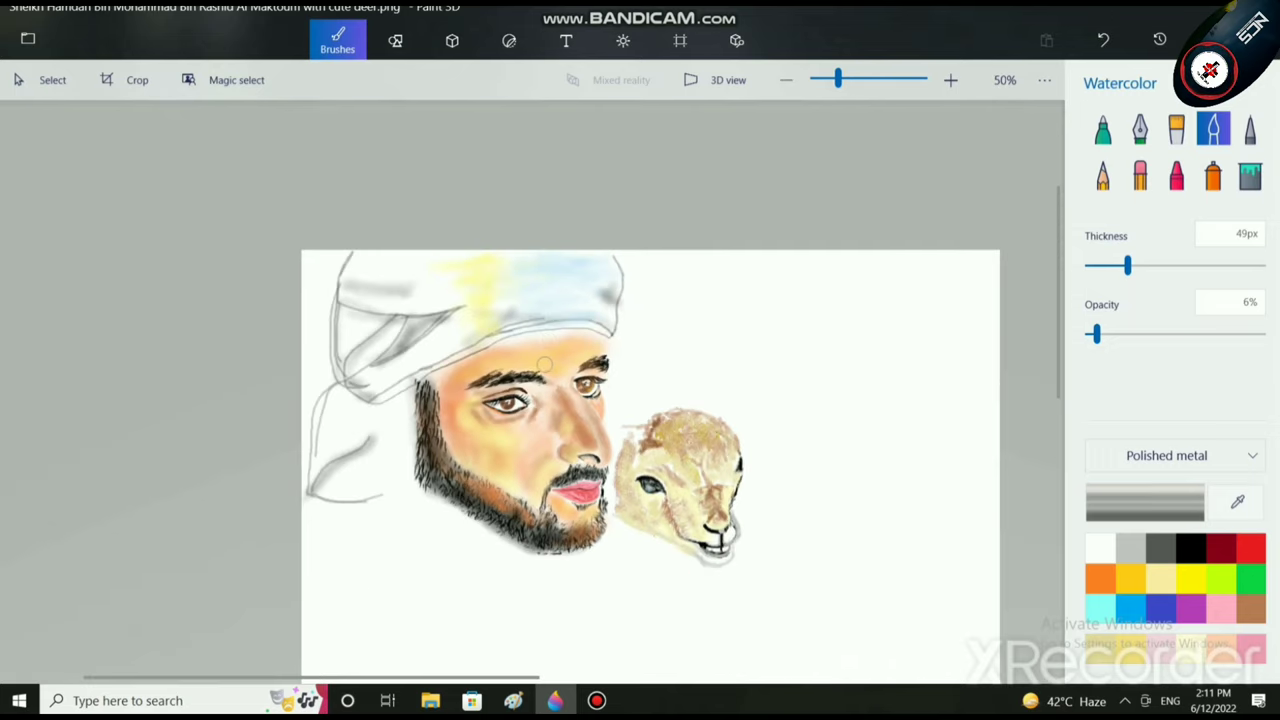
{"action": "left_click_drag", "start_coordinate": [1096, 335], "coordinate": [1130, 335]}
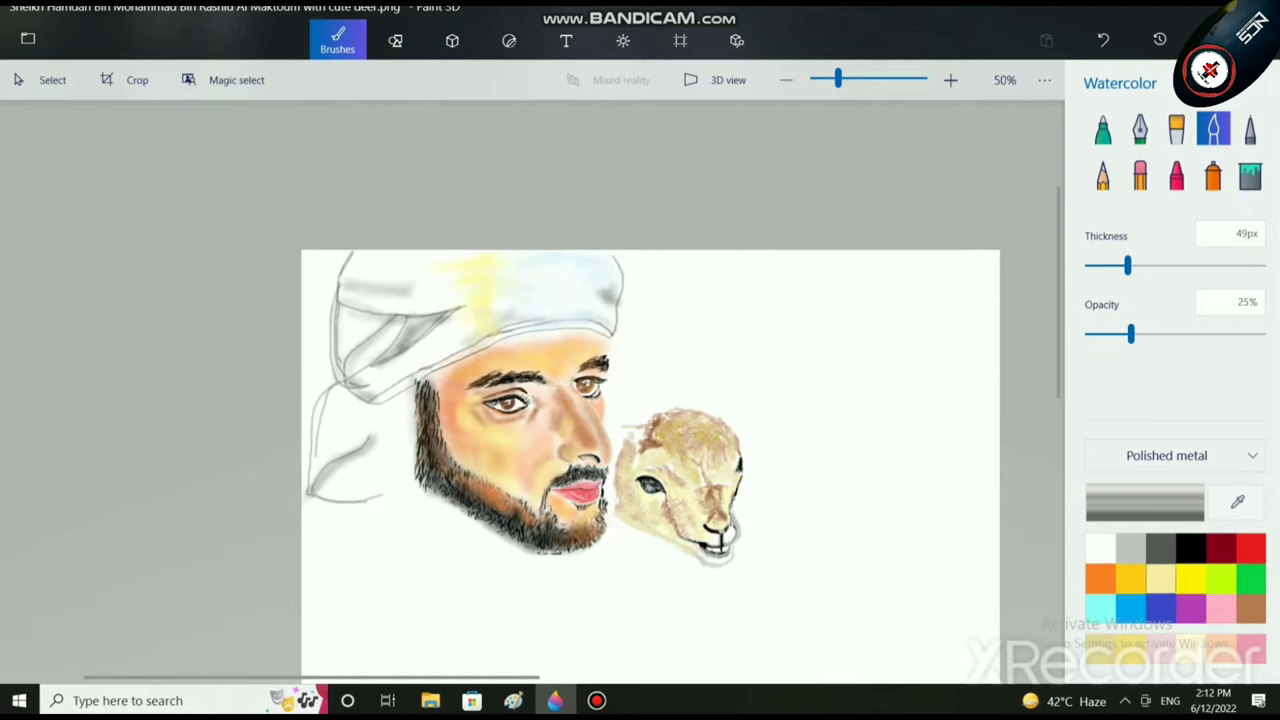
Step: Paint pale yellow (fffcbc) over the blue on the turban's front at 63% opacity and soften it with white watercolor
{"action": "left_click", "coordinate": [1160, 578]}
{"action": "left_click", "coordinate": [1145, 502]}
{"action": "left_click", "coordinate": [533, 204]}
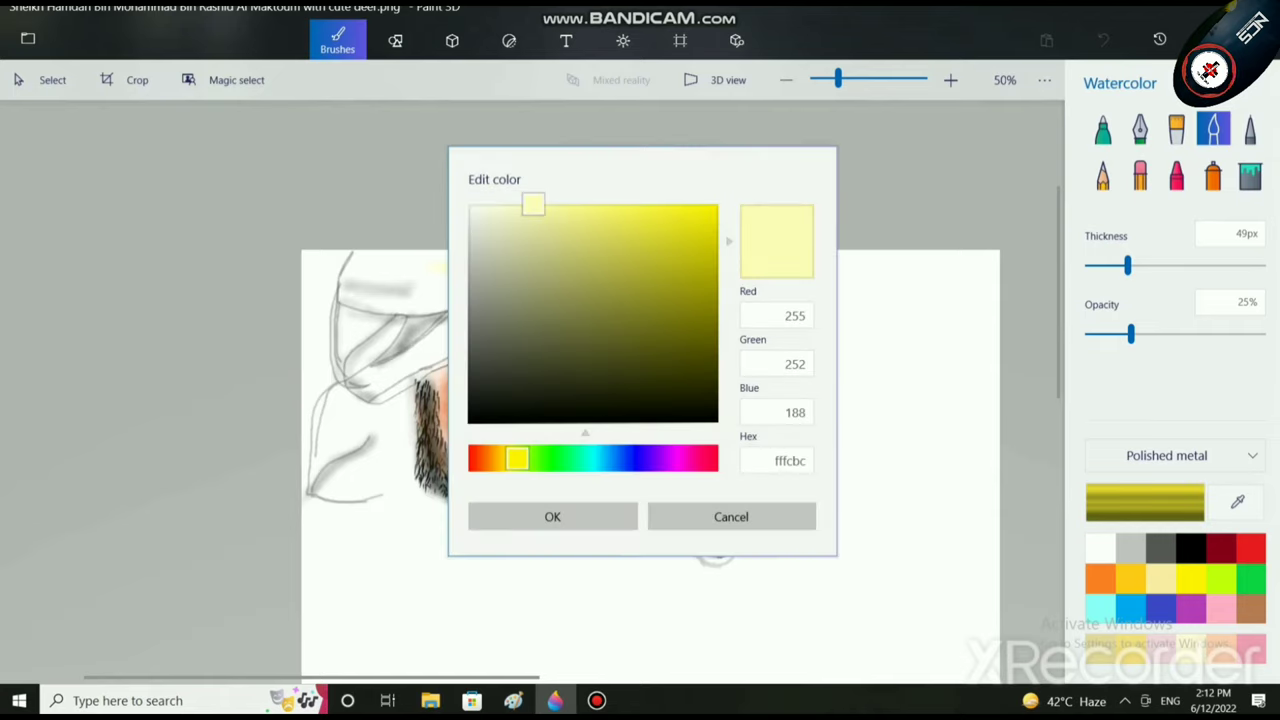
{"action": "left_click", "coordinate": [552, 516]}
{"action": "left_click", "coordinate": [1197, 334]}
{"action": "mouse_move", "coordinate": [587, 303]}
{"action": "left_mouse_down"}
{"action": "mouse_move", "coordinate": [621, 305]}
{"action": "mouse_move", "coordinate": [596, 274]}
{"action": "mouse_move", "coordinate": [618, 268]}
{"action": "mouse_move", "coordinate": [549, 267]}
{"action": "left_mouse_up"}
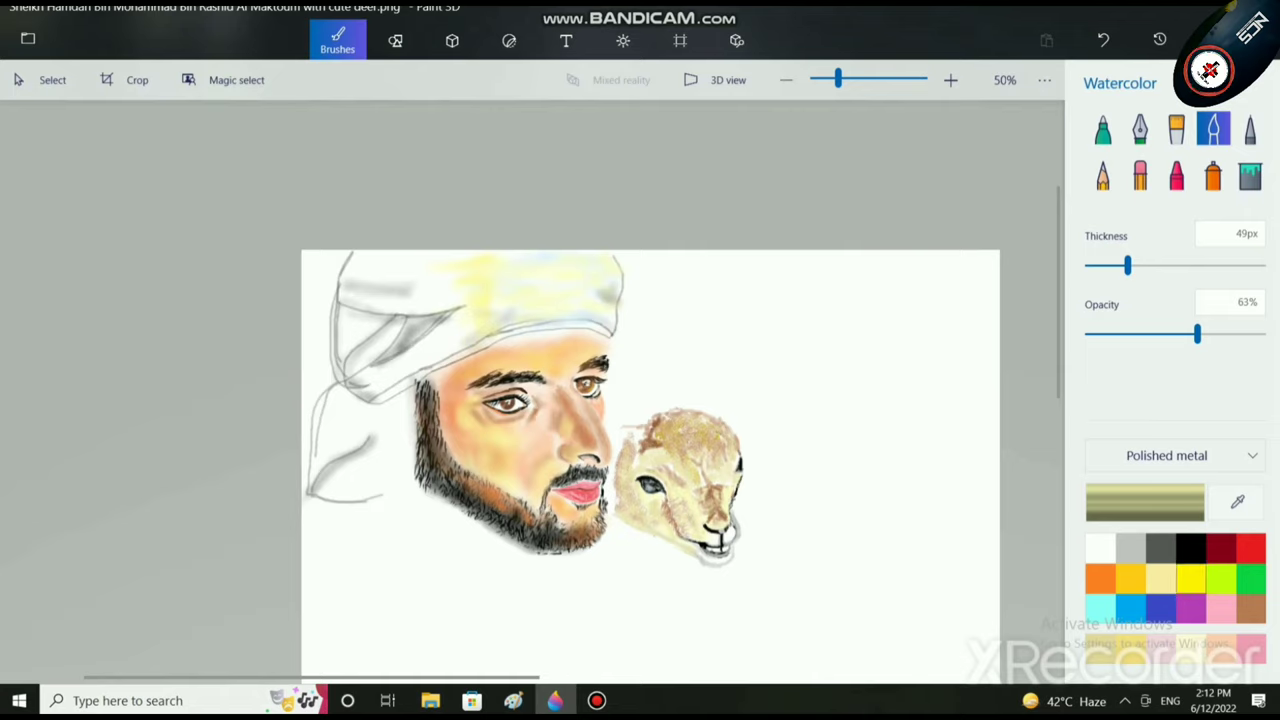
{"action": "left_click", "coordinate": [1100, 548]}
{"action": "left_click_drag", "start_coordinate": [561, 312], "coordinate": [506, 314]}
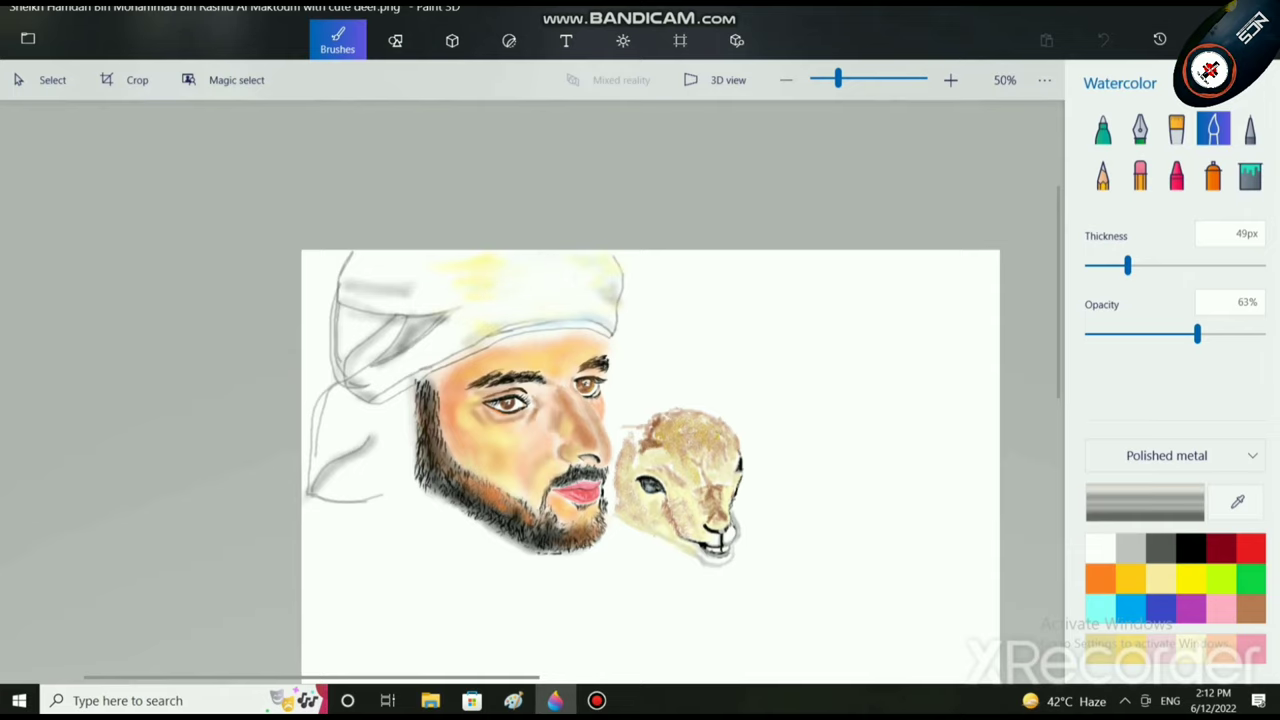
{"action": "scroll", "coordinate": [682, 429], "scroll_direction": "down", "scroll_amount": 3}
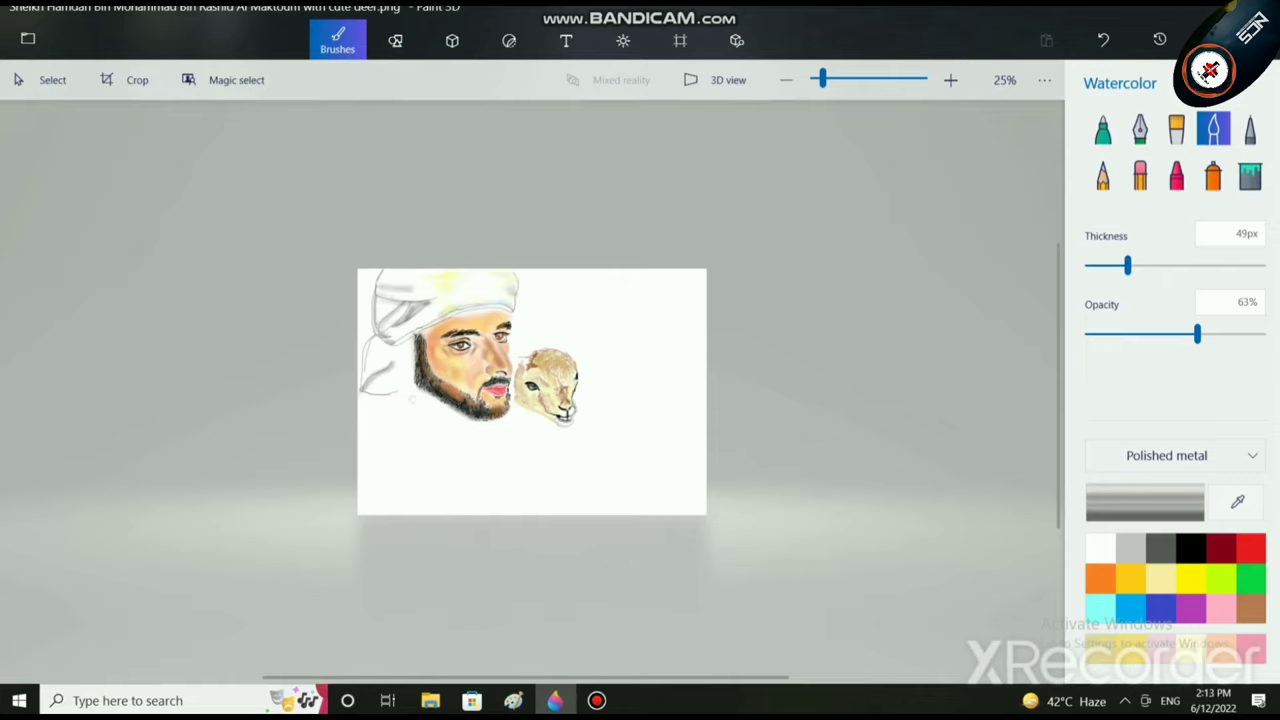
{"action": "scroll", "coordinate": [543, 423], "scroll_direction": "up", "scroll_amount": 5}
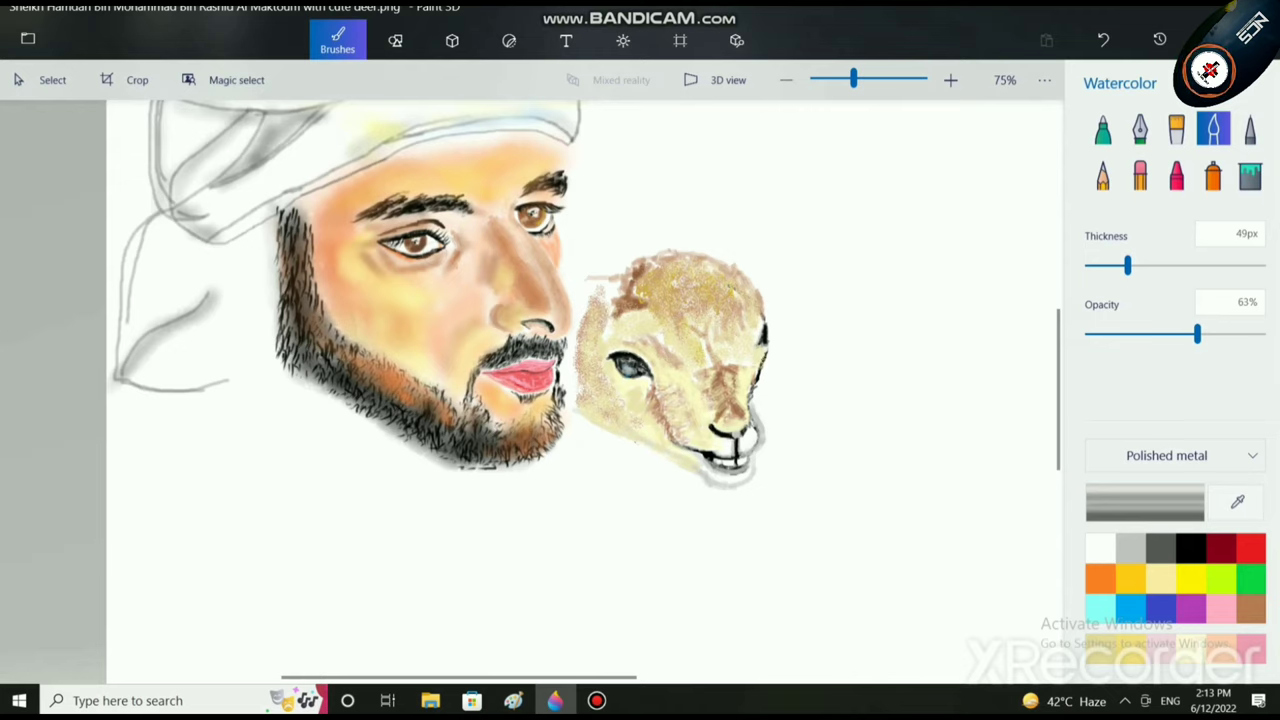
{"action": "left_click", "coordinate": [45, 80]}
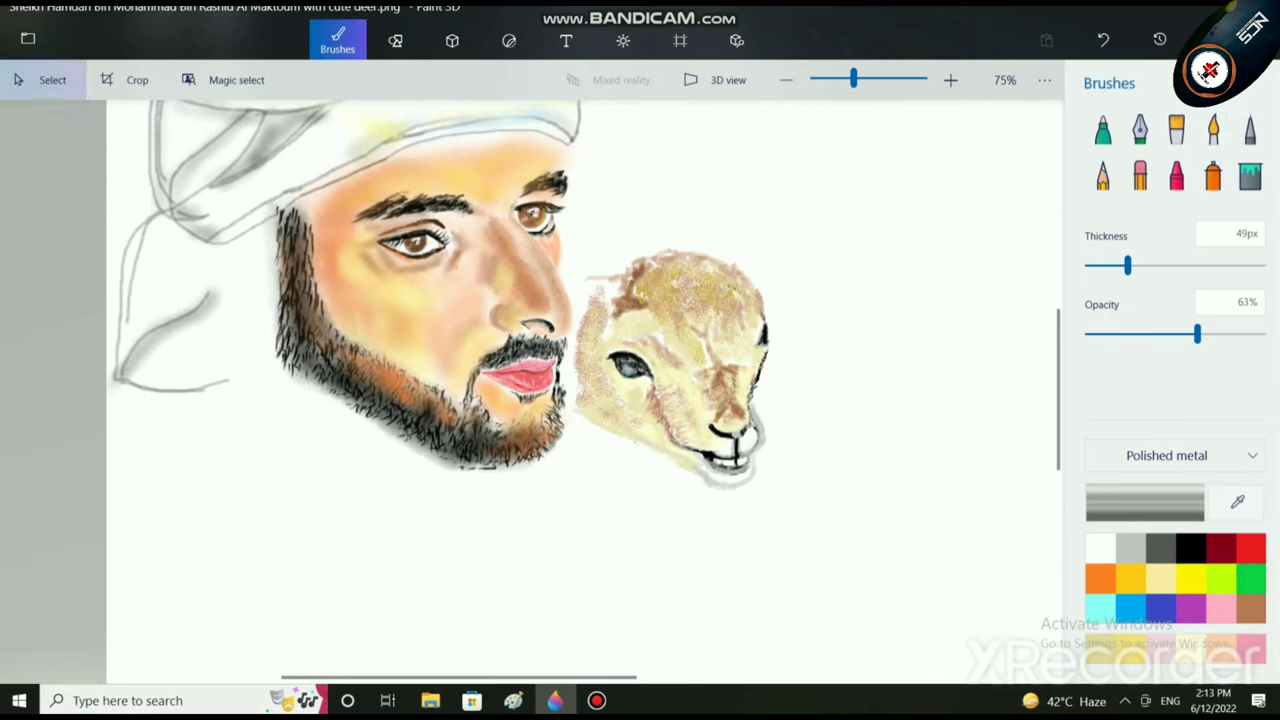
{"action": "left_click_drag", "start_coordinate": [472, 272], "coordinate": [371, 217]}
{"action": "left_click_drag", "start_coordinate": [417, 182], "coordinate": [411, 181]}
{"action": "mouse_move", "coordinate": [456, 265]}
{"action": "left_mouse_down"}
{"action": "mouse_move", "coordinate": [437, 264]}
{"action": "mouse_move", "coordinate": [471, 265]}
{"action": "left_mouse_up"}
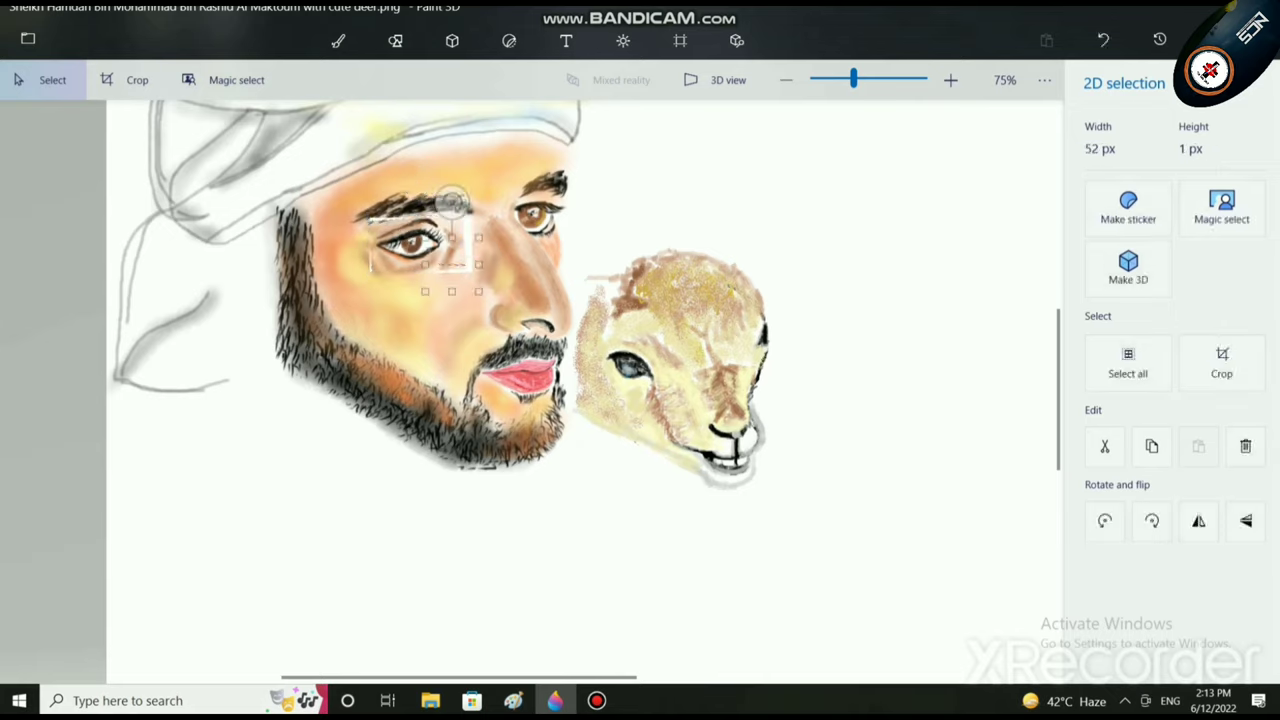
{"action": "left_click", "coordinate": [338, 40]}
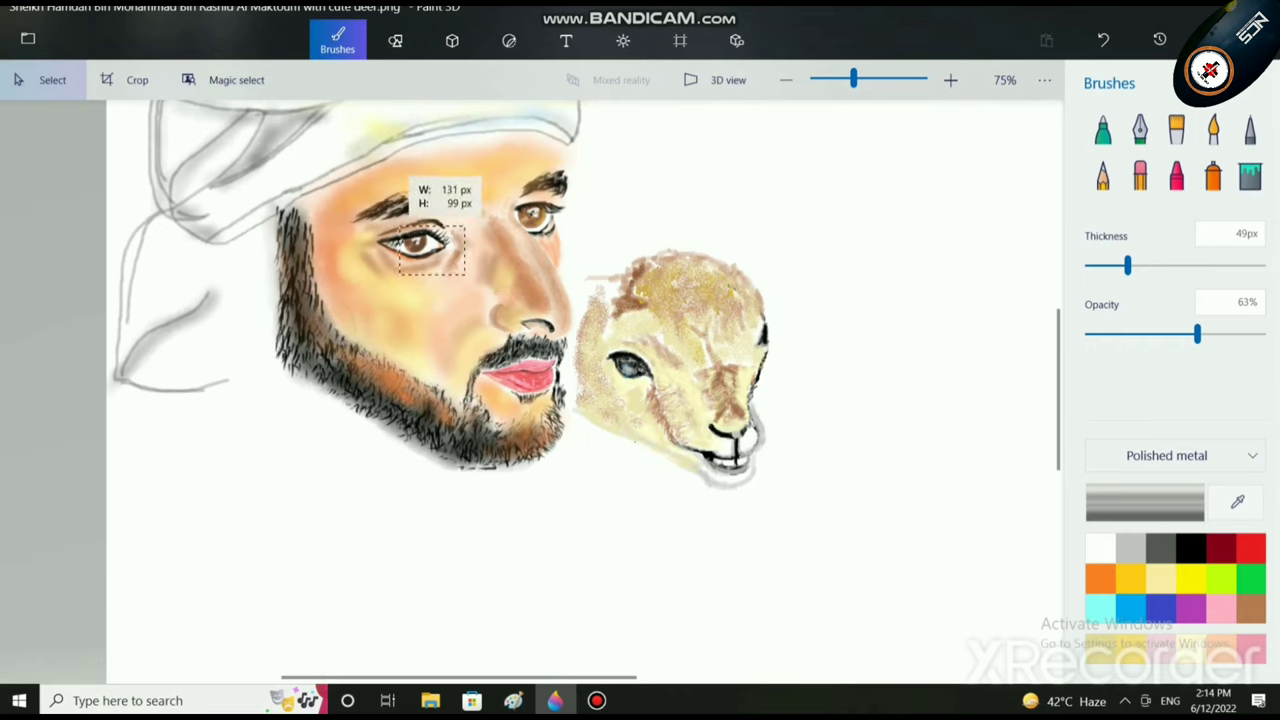
Step: Select the man's nearer eye, rotate it slightly counterclockwise and shrink the selection to 168 × 91 px
{"action": "left_click_drag", "start_coordinate": [465, 273], "coordinate": [465, 273]}
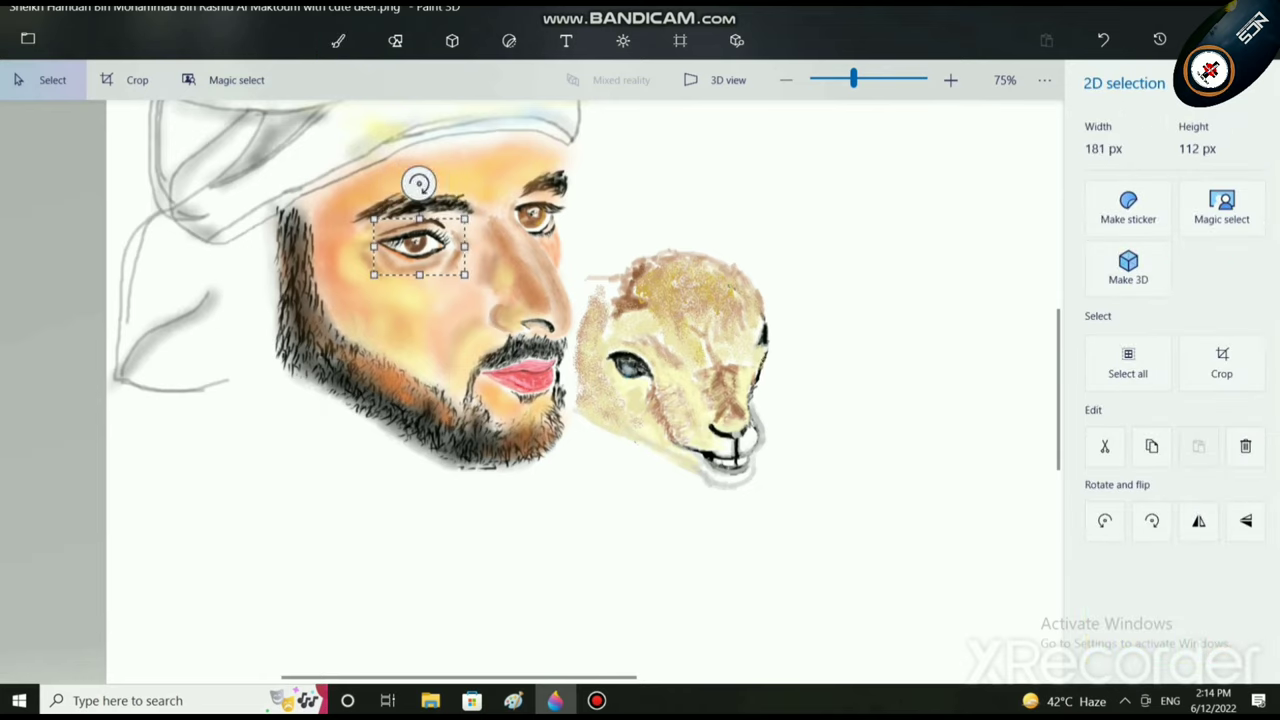
{"action": "left_click_drag", "start_coordinate": [419, 183], "coordinate": [411, 181]}
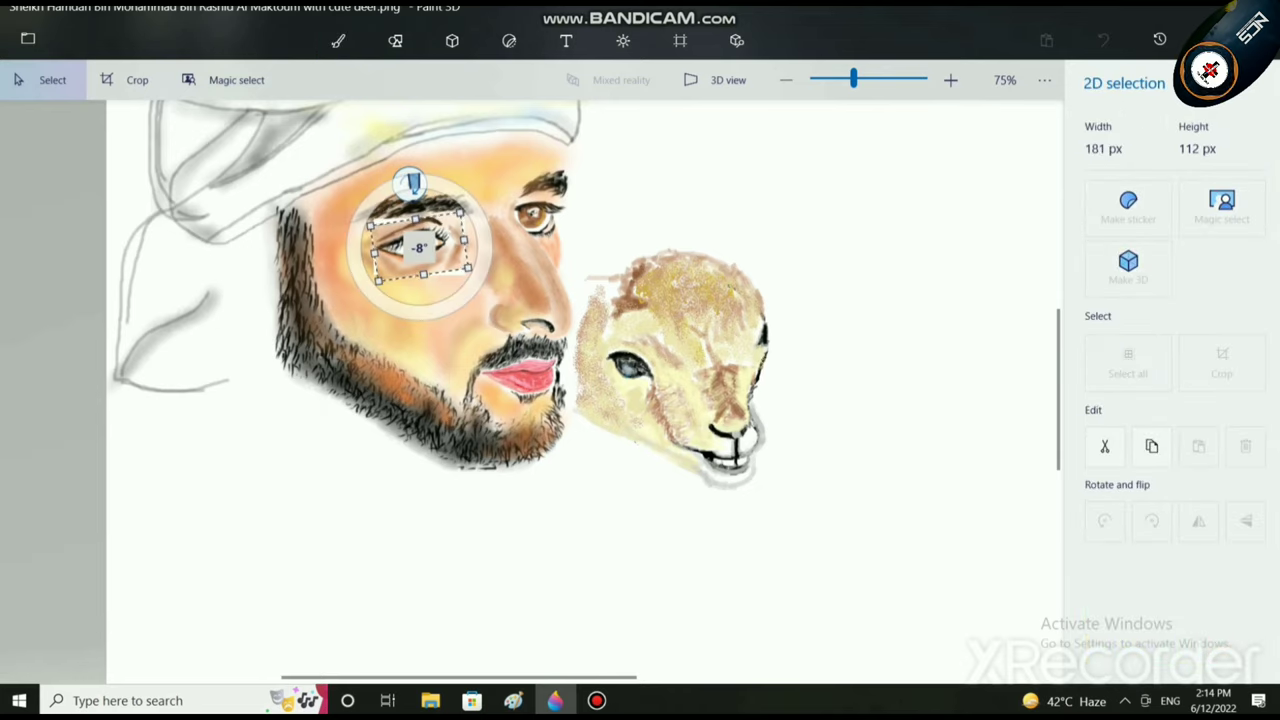
{"action": "left_click_drag", "start_coordinate": [419, 183], "coordinate": [416, 183]}
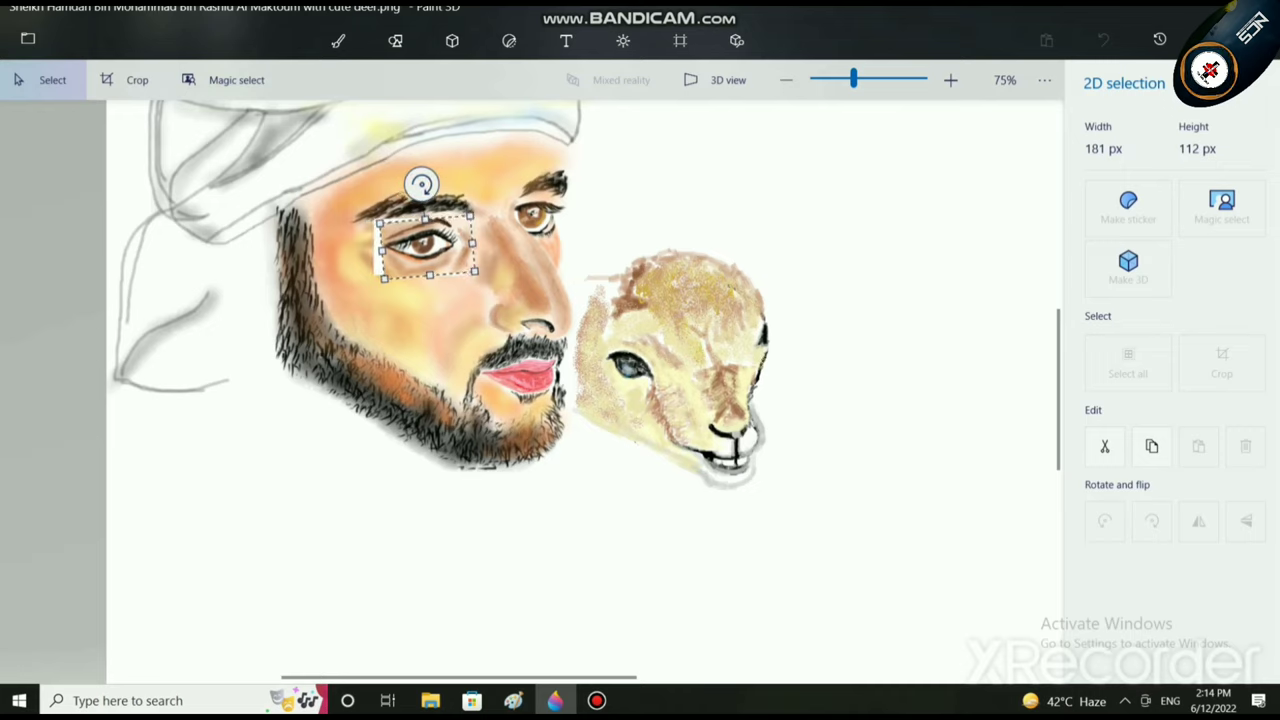
{"action": "left_click_drag", "start_coordinate": [474, 271], "coordinate": [469, 267]}
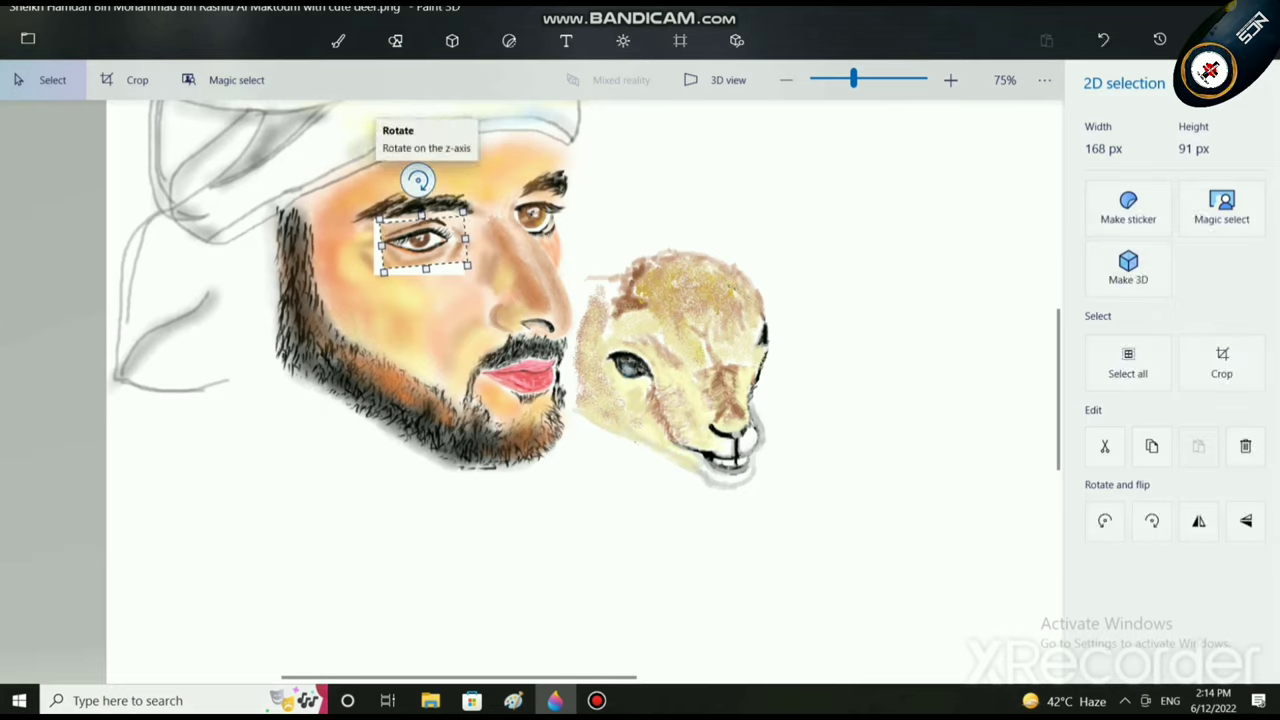
{"action": "left_click_drag", "start_coordinate": [418, 180], "coordinate": [411, 179]}
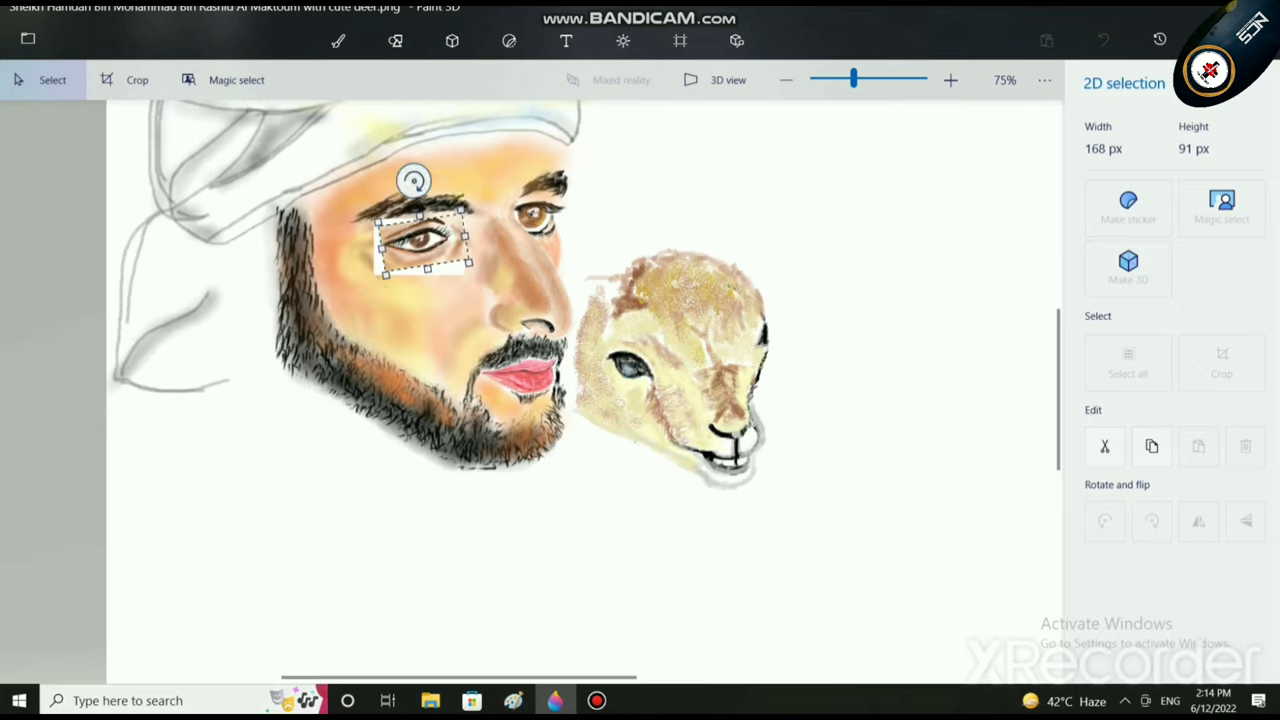
{"action": "left_click", "coordinate": [338, 40]}
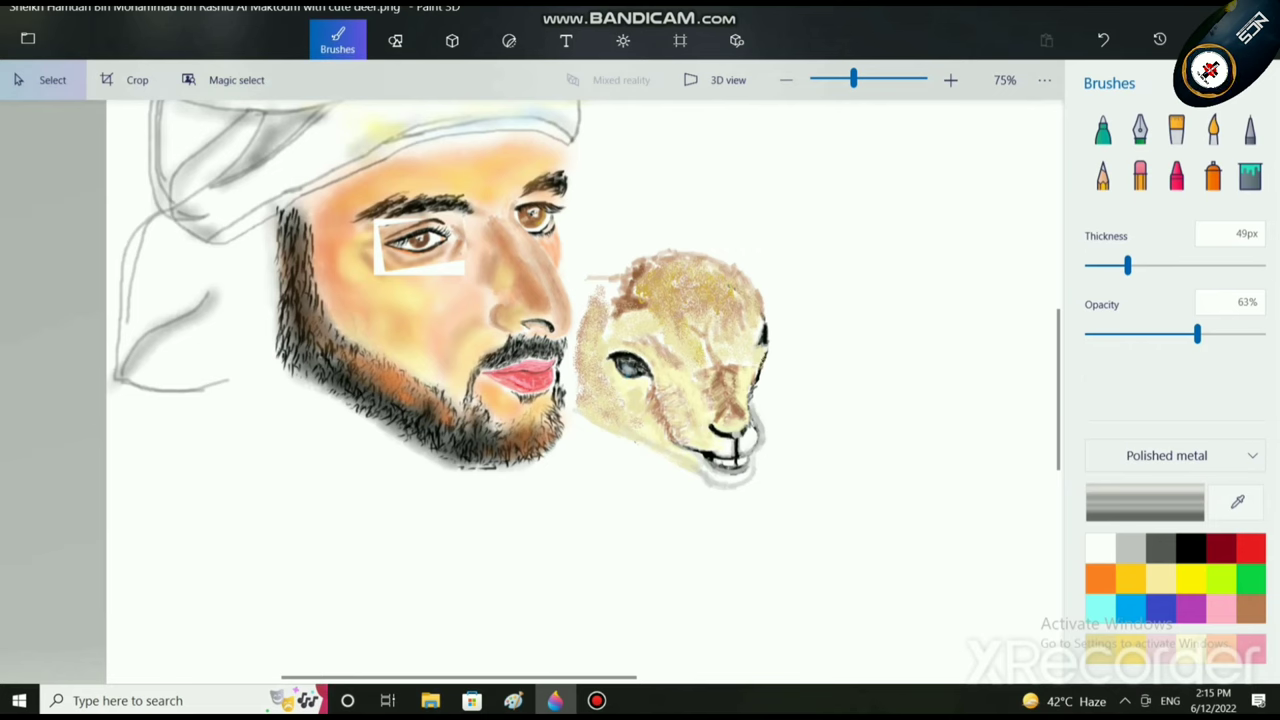
Step: Paint orange watercolor, 20 px thick at 8% opacity, into the white gap below the rotated eye
{"action": "scroll", "coordinate": [440, 275], "scroll_direction": "up", "scroll_amount": 2}
{"action": "left_click", "coordinate": [1100, 578]}
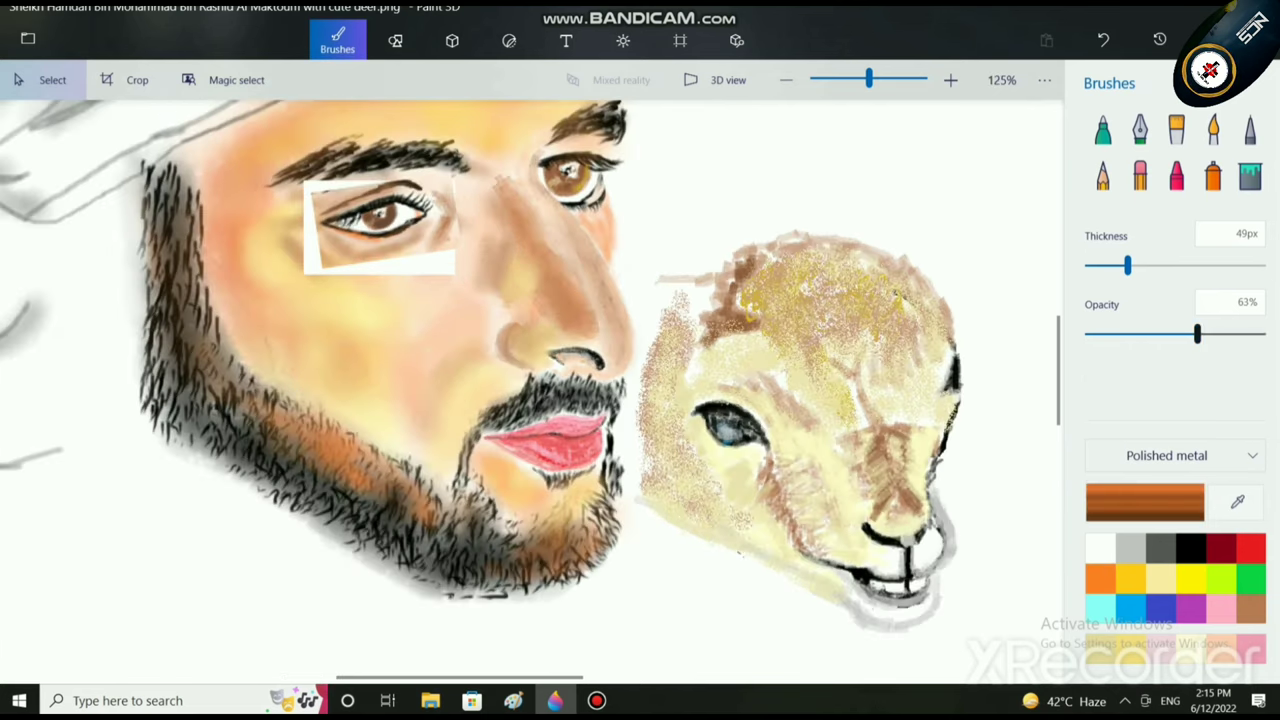
{"action": "left_click_drag", "start_coordinate": [1197, 334], "coordinate": [1097, 335]}
{"action": "left_click_drag", "start_coordinate": [1127, 265], "coordinate": [1100, 265]}
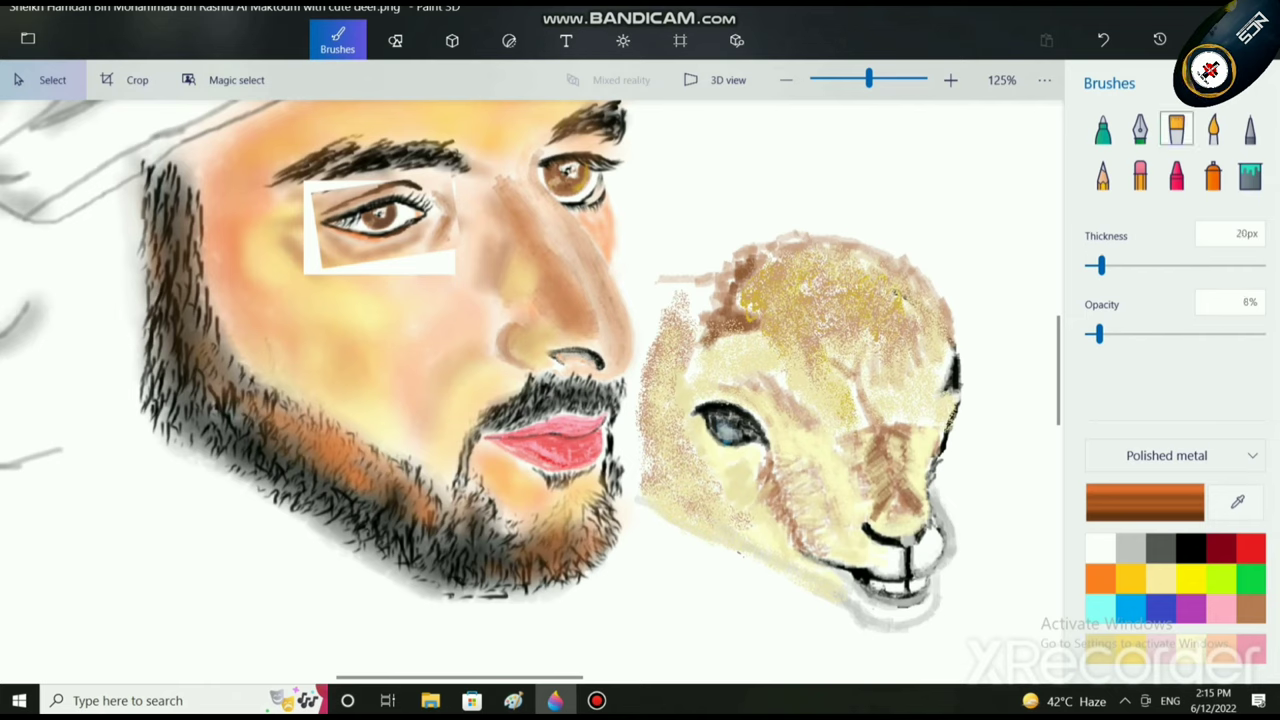
{"action": "left_click", "coordinate": [1213, 128]}
{"action": "mouse_move", "coordinate": [407, 263]}
{"action": "left_mouse_down"}
{"action": "mouse_move", "coordinate": [459, 251]}
{"action": "mouse_move", "coordinate": [456, 271]}
{"action": "mouse_move", "coordinate": [456, 256]}
{"action": "mouse_move", "coordinate": [364, 265]}
{"action": "mouse_move", "coordinate": [446, 252]}
{"action": "mouse_move", "coordinate": [356, 266]}
{"action": "mouse_move", "coordinate": [431, 265]}
{"action": "mouse_move", "coordinate": [415, 273]}
{"action": "mouse_move", "coordinate": [399, 270]}
{"action": "mouse_move", "coordinate": [463, 242]}
{"action": "mouse_move", "coordinate": [451, 188]}
{"action": "mouse_move", "coordinate": [462, 213]}
{"action": "mouse_move", "coordinate": [450, 245]}
{"action": "mouse_move", "coordinate": [464, 240]}
{"action": "mouse_move", "coordinate": [372, 273]}
{"action": "left_mouse_up"}
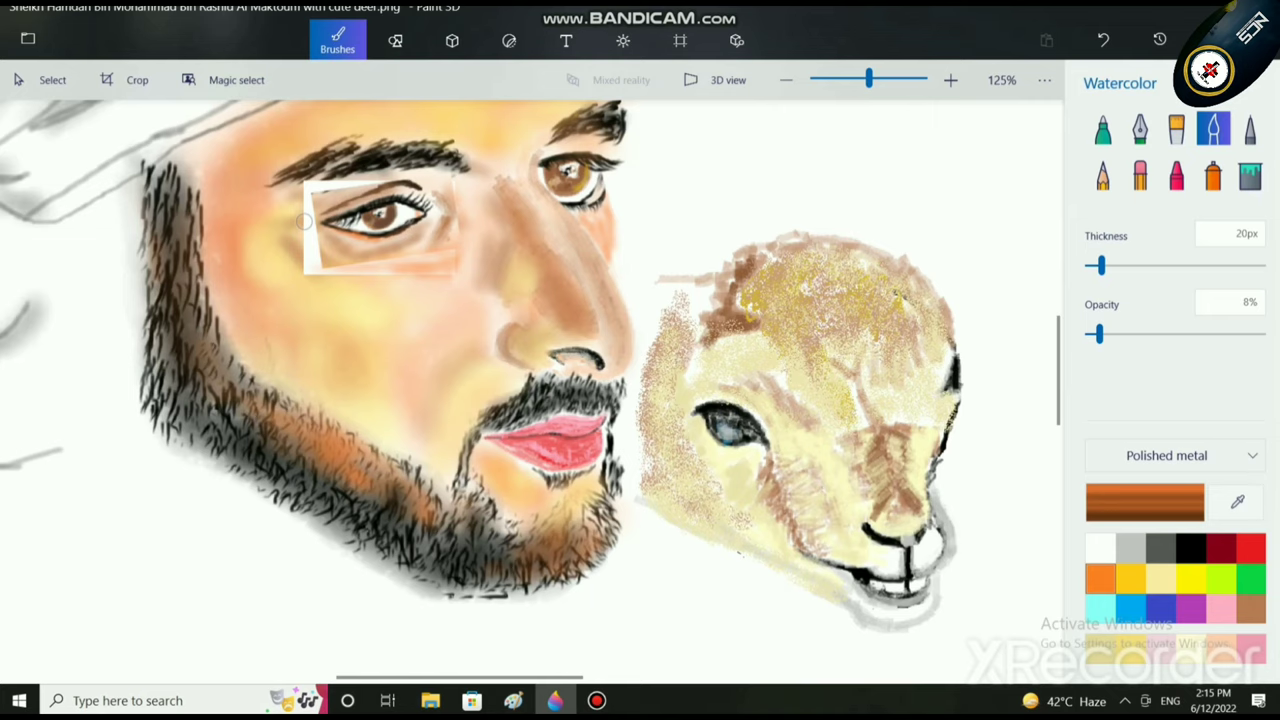
Step: Cover the white gaps above and at the outer side of the rotated eye with orange watercolor
{"action": "scroll", "coordinate": [308, 210], "scroll_direction": "up", "scroll_amount": 2}
{"action": "mouse_move", "coordinate": [311, 209]}
{"action": "left_mouse_down"}
{"action": "mouse_move", "coordinate": [306, 146]}
{"action": "mouse_move", "coordinate": [312, 213]}
{"action": "mouse_move", "coordinate": [337, 246]}
{"action": "mouse_move", "coordinate": [311, 249]}
{"action": "mouse_move", "coordinate": [477, 226]}
{"action": "mouse_move", "coordinate": [385, 242]}
{"action": "mouse_move", "coordinate": [425, 260]}
{"action": "mouse_move", "coordinate": [397, 251]}
{"action": "mouse_move", "coordinate": [538, 258]}
{"action": "mouse_move", "coordinate": [532, 237]}
{"action": "mouse_move", "coordinate": [530, 267]}
{"action": "mouse_move", "coordinate": [515, 258]}
{"action": "mouse_move", "coordinate": [545, 186]}
{"action": "mouse_move", "coordinate": [545, 208]}
{"action": "mouse_move", "coordinate": [482, 247]}
{"action": "mouse_move", "coordinate": [435, 244]}
{"action": "mouse_move", "coordinate": [505, 265]}
{"action": "mouse_move", "coordinate": [440, 270]}
{"action": "mouse_move", "coordinate": [476, 286]}
{"action": "mouse_move", "coordinate": [421, 257]}
{"action": "mouse_move", "coordinate": [275, 242]}
{"action": "mouse_move", "coordinate": [306, 237]}
{"action": "mouse_move", "coordinate": [320, 253]}
{"action": "mouse_move", "coordinate": [307, 268]}
{"action": "mouse_move", "coordinate": [335, 243]}
{"action": "mouse_move", "coordinate": [359, 249]}
{"action": "mouse_move", "coordinate": [327, 241]}
{"action": "mouse_move", "coordinate": [377, 254]}
{"action": "mouse_move", "coordinate": [315, 240]}
{"action": "mouse_move", "coordinate": [311, 255]}
{"action": "mouse_move", "coordinate": [307, 212]}
{"action": "mouse_move", "coordinate": [321, 199]}
{"action": "mouse_move", "coordinate": [329, 234]}
{"action": "mouse_move", "coordinate": [308, 163]}
{"action": "mouse_move", "coordinate": [300, 211]}
{"action": "mouse_move", "coordinate": [332, 233]}
{"action": "mouse_move", "coordinate": [312, 245]}
{"action": "mouse_move", "coordinate": [353, 240]}
{"action": "mouse_move", "coordinate": [278, 259]}
{"action": "mouse_move", "coordinate": [303, 248]}
{"action": "mouse_move", "coordinate": [290, 240]}
{"action": "mouse_move", "coordinate": [281, 286]}
{"action": "left_mouse_up"}
{"action": "scroll", "coordinate": [321, 218], "scroll_direction": "up", "scroll_amount": 2}
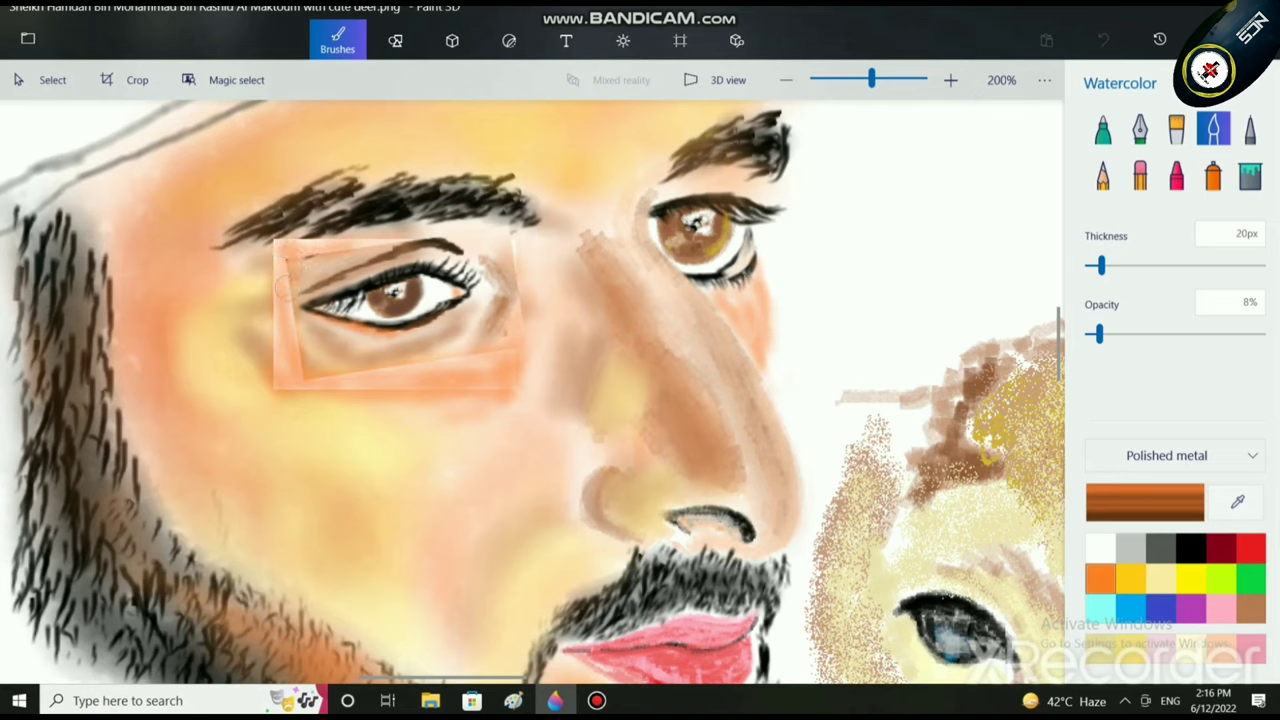
{"action": "left_click_drag", "start_coordinate": [320, 343], "coordinate": [322, 345]}
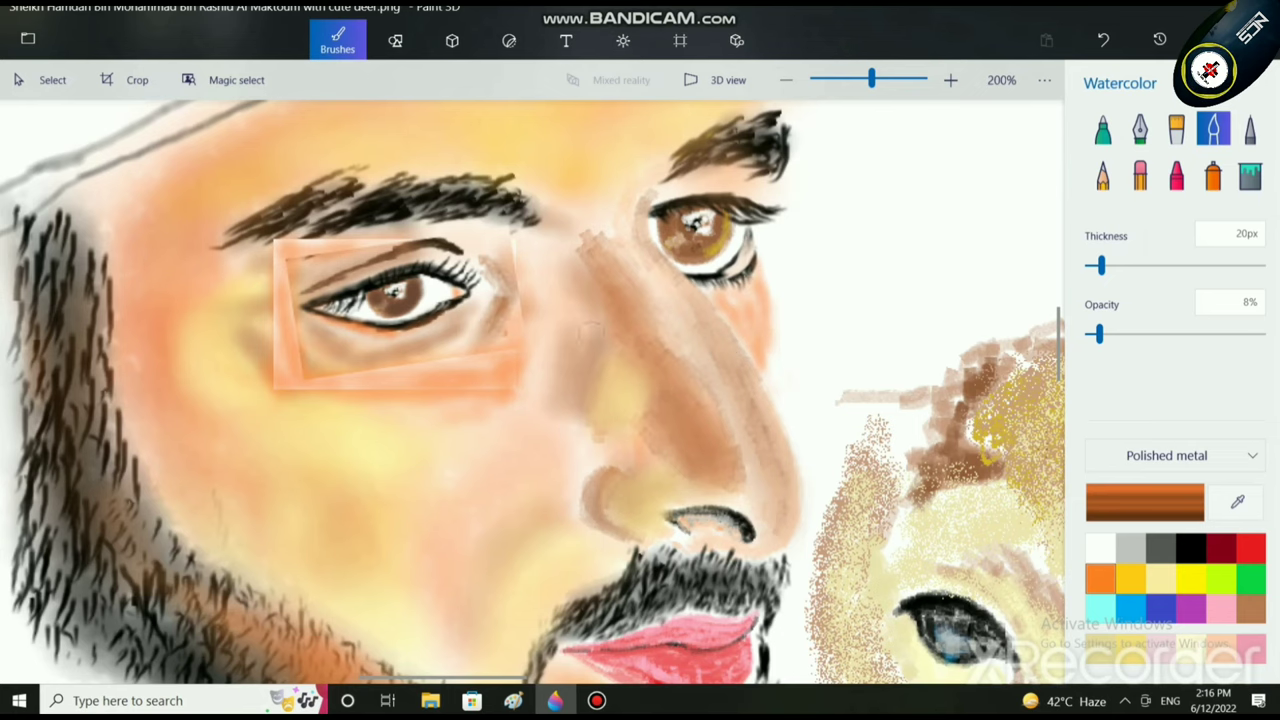
Step: Paint a yellow watercolor patch over the orange strip below the rotated eye
{"action": "scroll", "coordinate": [420, 288], "scroll_direction": "up", "scroll_amount": 3}
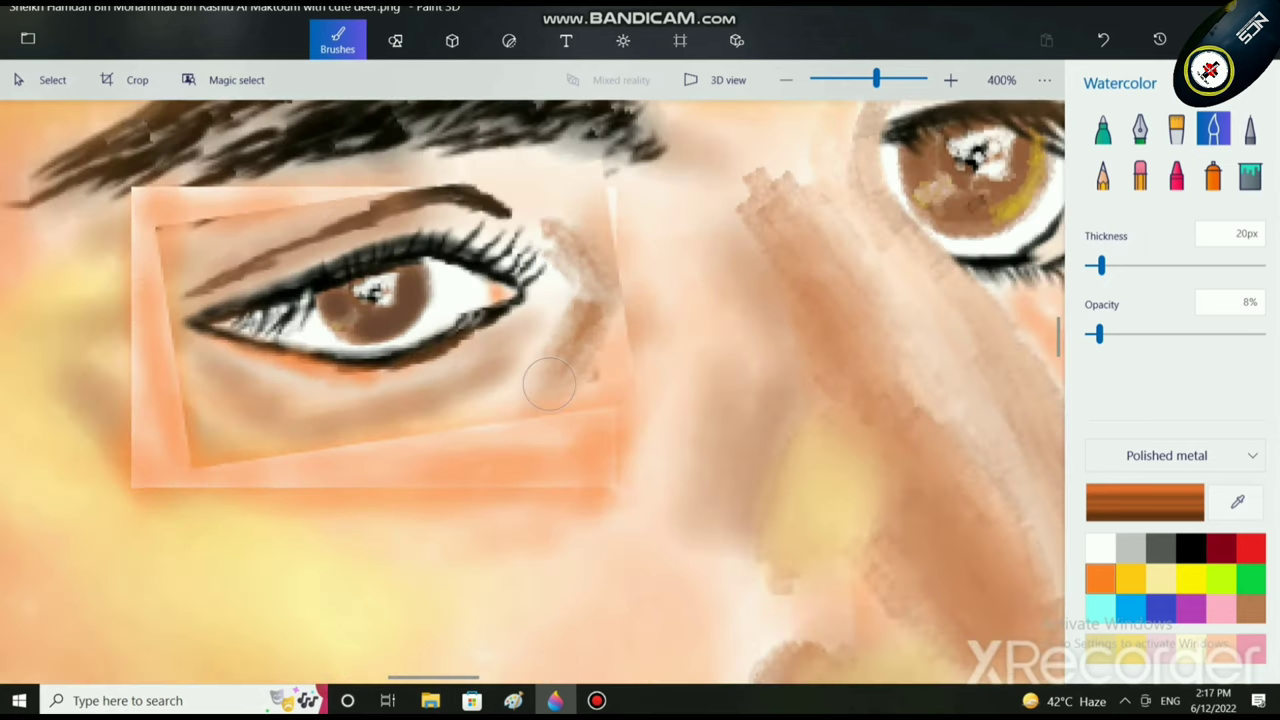
{"action": "left_click", "coordinate": [1130, 579]}
{"action": "left_click", "coordinate": [1191, 578]}
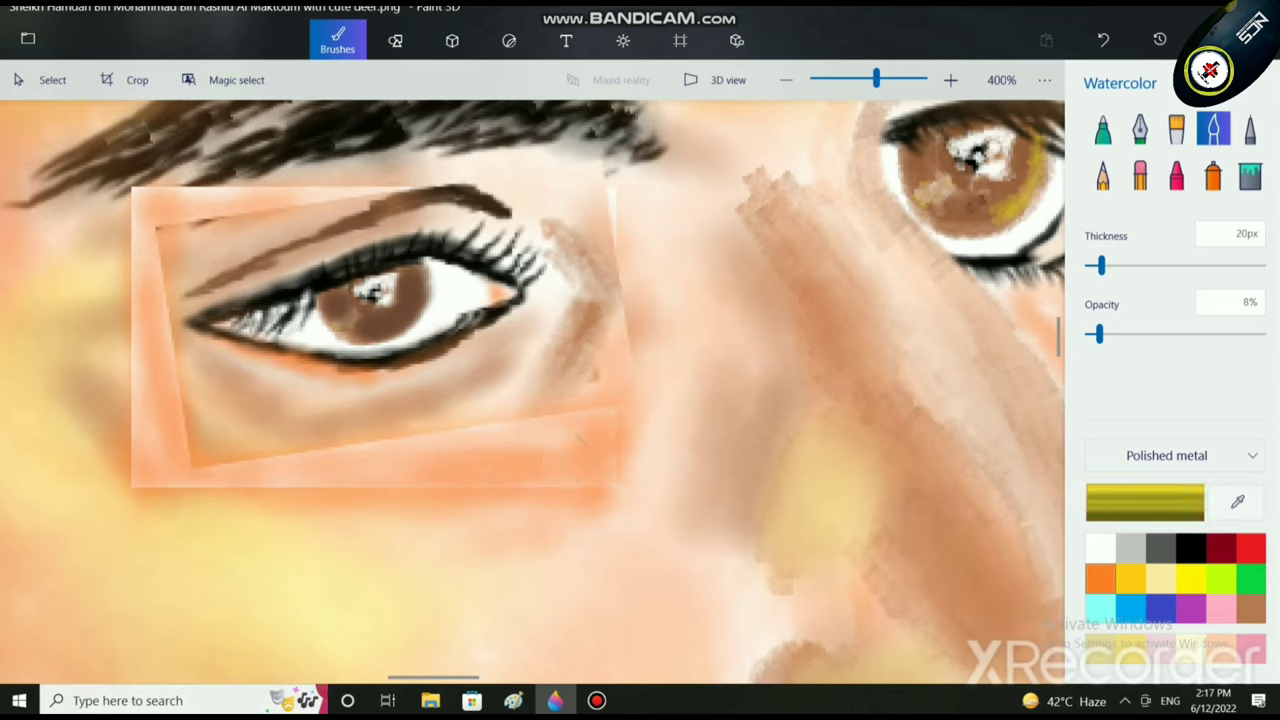
{"action": "mouse_move", "coordinate": [500, 449]}
{"action": "left_mouse_down"}
{"action": "mouse_move", "coordinate": [439, 443]}
{"action": "mouse_move", "coordinate": [485, 432]}
{"action": "mouse_move", "coordinate": [532, 446]}
{"action": "mouse_move", "coordinate": [510, 452]}
{"action": "left_mouse_up"}
Step: Mix a pale yellow (fffdce) and blend it over the skin below the eye, raising the opacity to 24%
{"action": "left_click", "coordinate": [1110, 502]}
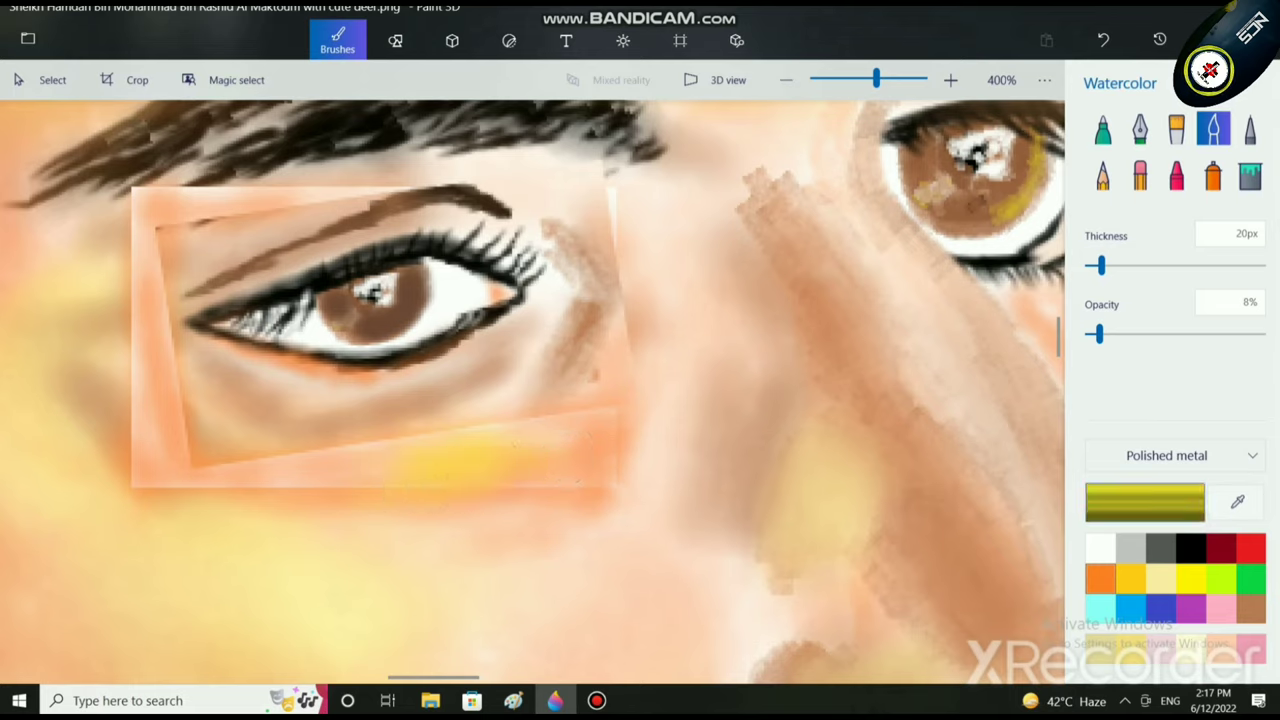
{"action": "left_click_drag", "start_coordinate": [585, 205], "coordinate": [514, 203]}
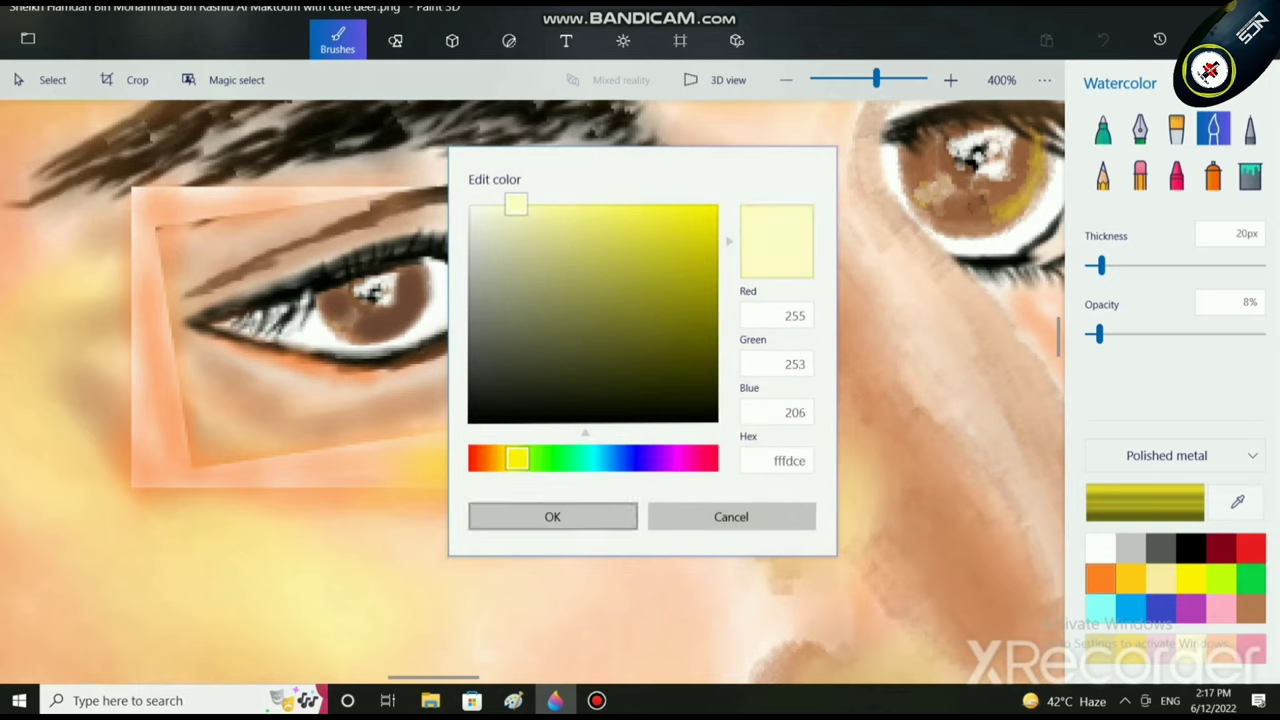
{"action": "left_click", "coordinate": [590, 516]}
{"action": "mouse_move", "coordinate": [478, 428]}
{"action": "left_mouse_down"}
{"action": "mouse_move", "coordinate": [412, 457]}
{"action": "mouse_move", "coordinate": [483, 469]}
{"action": "mouse_move", "coordinate": [571, 421]}
{"action": "mouse_move", "coordinate": [493, 491]}
{"action": "mouse_move", "coordinate": [508, 495]}
{"action": "mouse_move", "coordinate": [561, 453]}
{"action": "mouse_move", "coordinate": [535, 474]}
{"action": "mouse_move", "coordinate": [463, 439]}
{"action": "mouse_move", "coordinate": [438, 463]}
{"action": "mouse_move", "coordinate": [533, 363]}
{"action": "mouse_move", "coordinate": [449, 446]}
{"action": "mouse_move", "coordinate": [381, 448]}
{"action": "mouse_move", "coordinate": [510, 370]}
{"action": "mouse_move", "coordinate": [485, 427]}
{"action": "mouse_move", "coordinate": [393, 453]}
{"action": "mouse_move", "coordinate": [262, 459]}
{"action": "mouse_move", "coordinate": [365, 472]}
{"action": "mouse_move", "coordinate": [310, 499]}
{"action": "mouse_move", "coordinate": [372, 468]}
{"action": "left_mouse_up"}
{"action": "left_click_drag", "start_coordinate": [1098, 334], "coordinate": [1127, 334]}
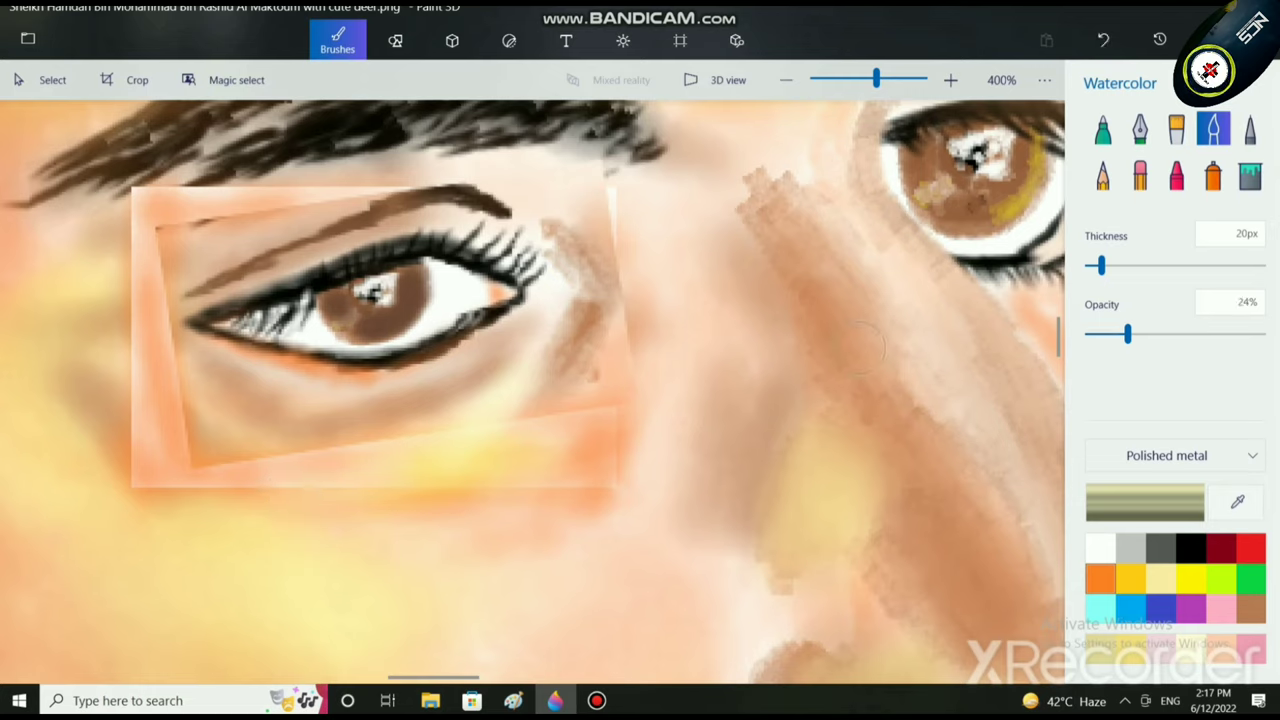
{"action": "mouse_move", "coordinate": [529, 411]}
{"action": "left_mouse_down"}
{"action": "mouse_move", "coordinate": [463, 417]}
{"action": "mouse_move", "coordinate": [505, 399]}
{"action": "mouse_move", "coordinate": [503, 380]}
{"action": "mouse_move", "coordinate": [462, 424]}
{"action": "mouse_move", "coordinate": [523, 363]}
{"action": "mouse_move", "coordinate": [463, 427]}
{"action": "mouse_move", "coordinate": [287, 478]}
{"action": "mouse_move", "coordinate": [246, 467]}
{"action": "mouse_move", "coordinate": [468, 480]}
{"action": "mouse_move", "coordinate": [494, 422]}
{"action": "mouse_move", "coordinate": [448, 442]}
{"action": "mouse_move", "coordinate": [471, 439]}
{"action": "mouse_move", "coordinate": [453, 482]}
{"action": "mouse_move", "coordinate": [488, 499]}
{"action": "mouse_move", "coordinate": [473, 504]}
{"action": "mouse_move", "coordinate": [493, 501]}
{"action": "mouse_move", "coordinate": [586, 464]}
{"action": "mouse_move", "coordinate": [610, 410]}
{"action": "mouse_move", "coordinate": [560, 464]}
{"action": "mouse_move", "coordinate": [587, 397]}
{"action": "mouse_move", "coordinate": [597, 493]}
{"action": "mouse_move", "coordinate": [588, 401]}
{"action": "mouse_move", "coordinate": [610, 470]}
{"action": "mouse_move", "coordinate": [628, 414]}
{"action": "mouse_move", "coordinate": [631, 305]}
{"action": "mouse_move", "coordinate": [596, 433]}
{"action": "mouse_move", "coordinate": [545, 524]}
{"action": "mouse_move", "coordinate": [461, 524]}
{"action": "mouse_move", "coordinate": [487, 490]}
{"action": "mouse_move", "coordinate": [498, 534]}
{"action": "mouse_move", "coordinate": [525, 435]}
{"action": "mouse_move", "coordinate": [496, 460]}
{"action": "mouse_move", "coordinate": [531, 449]}
{"action": "left_mouse_up"}
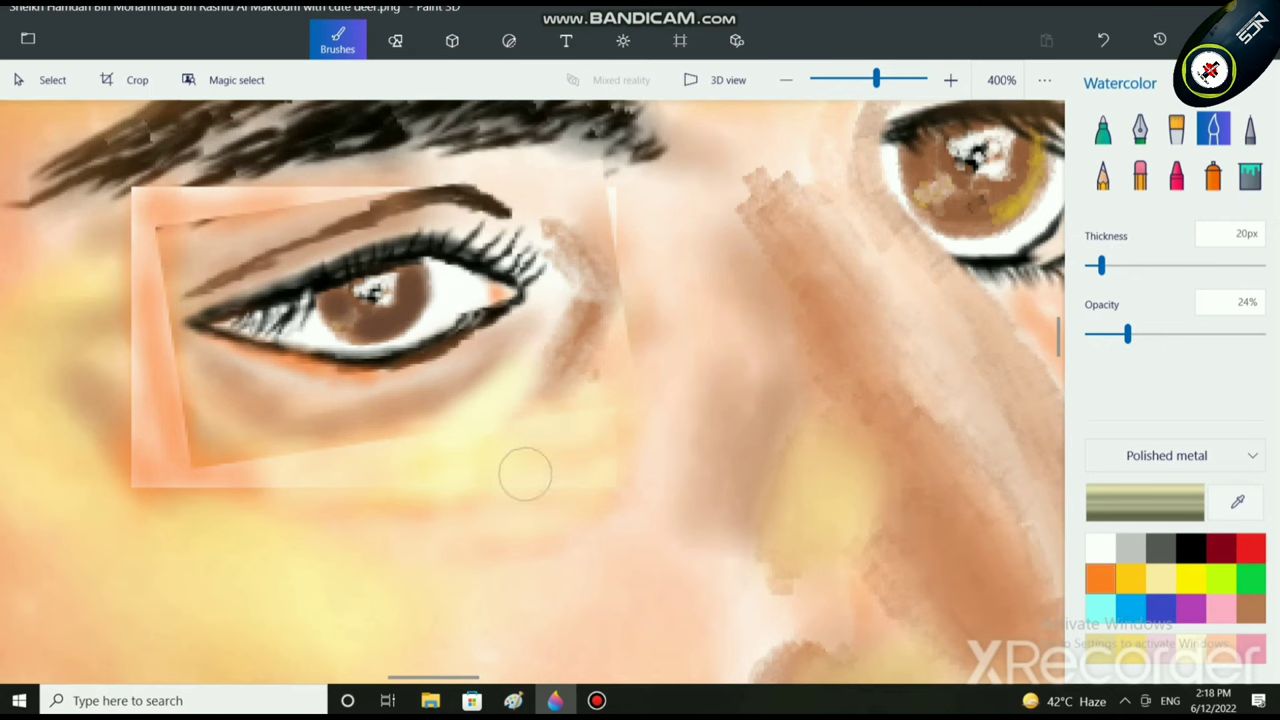
Step: Undo the last brush strokes near the eye patch's lower outer corner
{"action": "scroll", "coordinate": [526, 476], "scroll_direction": "down", "scroll_amount": 5}
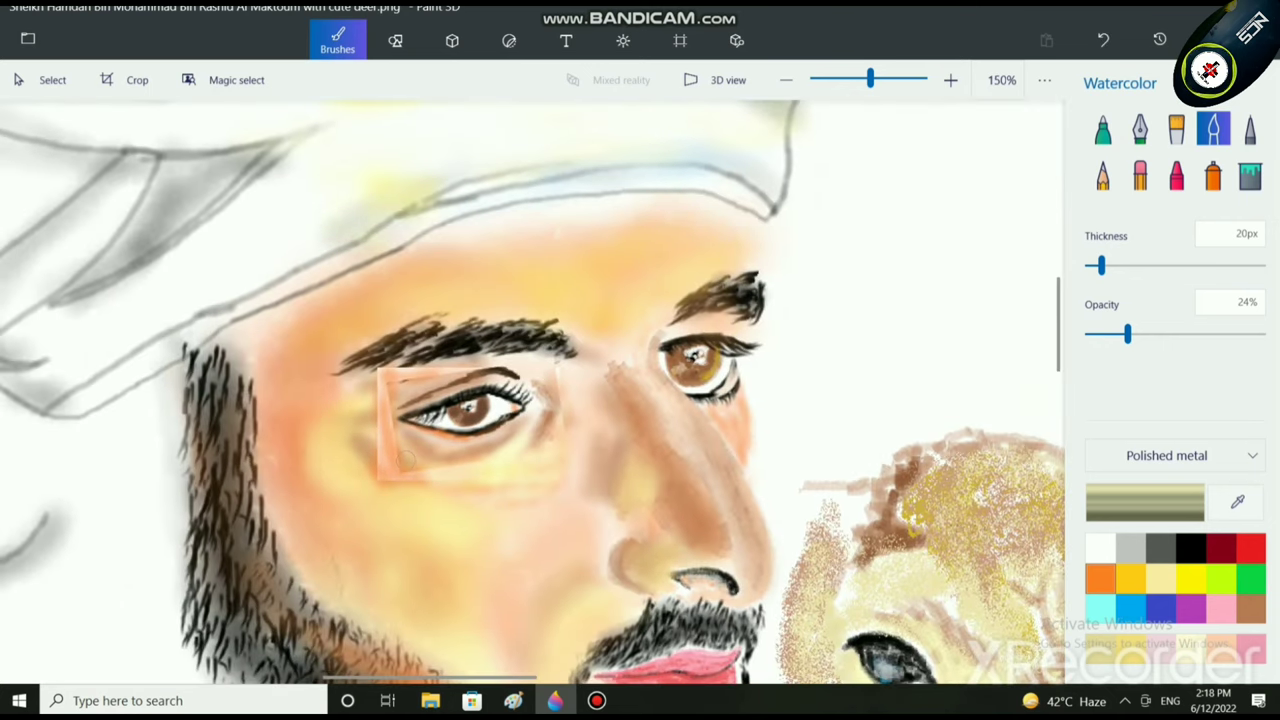
{"action": "key", "text": "ctrl+z"}
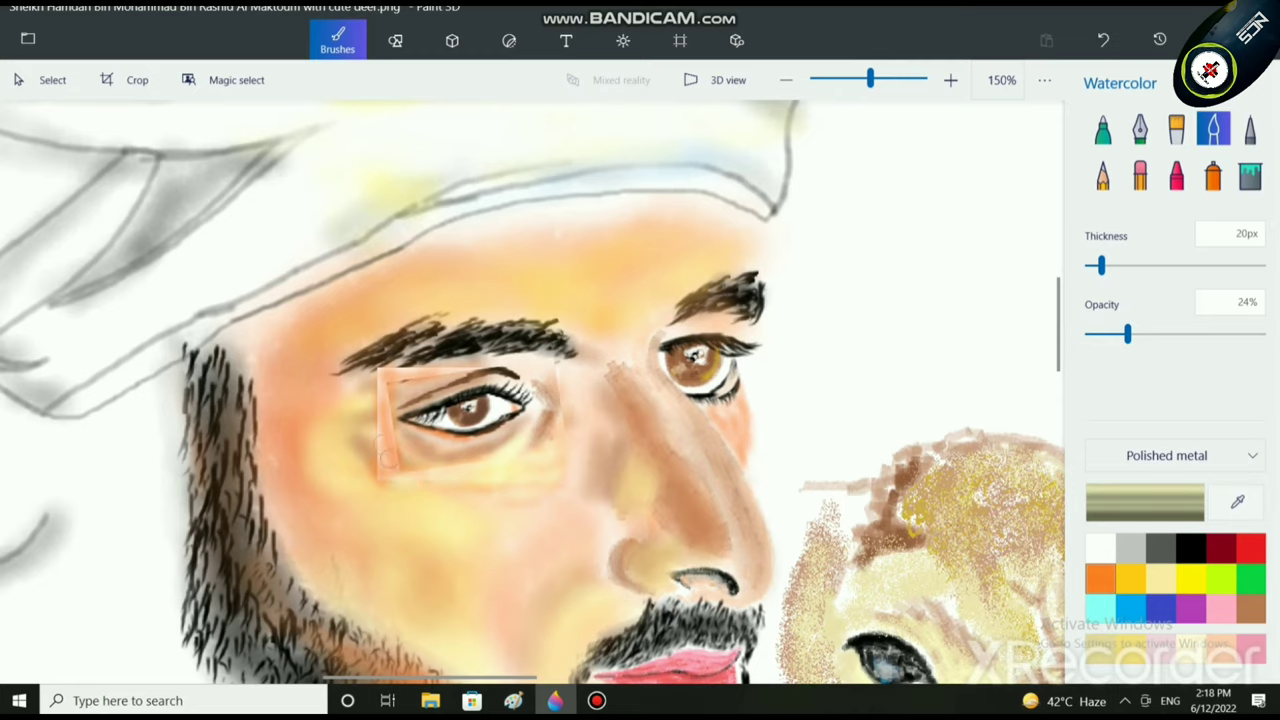
{"action": "key", "text": "ctrl+z"}
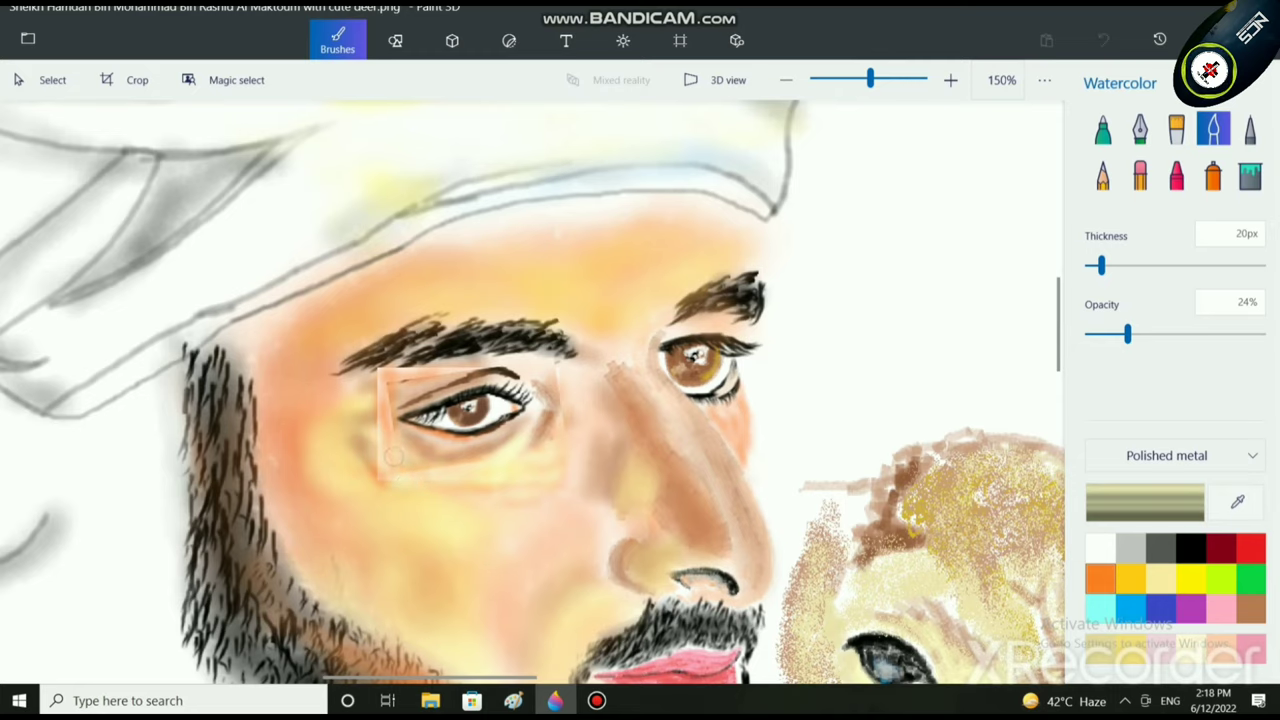
Step: Blend the eye patch's lower edge into the cheek with pale yellow watercolor at 24% opacity
{"action": "left_click_drag", "start_coordinate": [509, 494], "coordinate": [449, 486]}
{"action": "scroll", "coordinate": [616, 530], "scroll_direction": "down", "scroll_amount": 1}
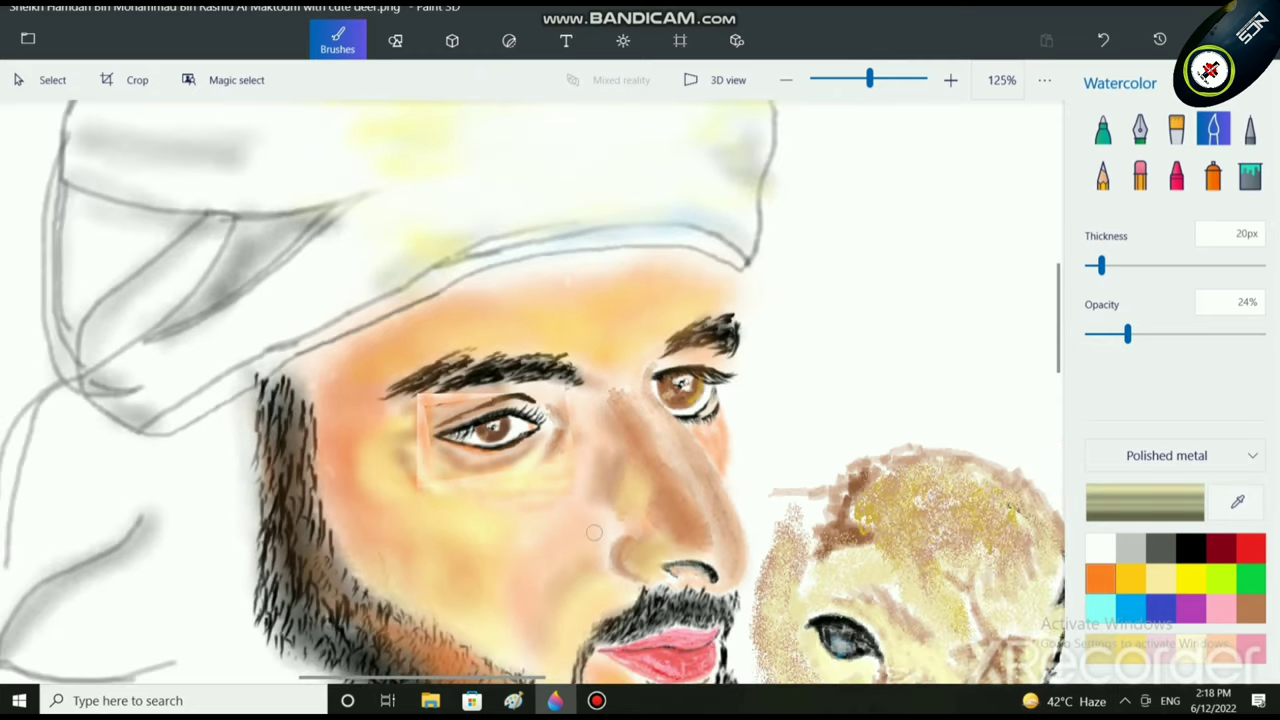
{"action": "left_click_drag", "start_coordinate": [594, 532], "coordinate": [528, 374]}
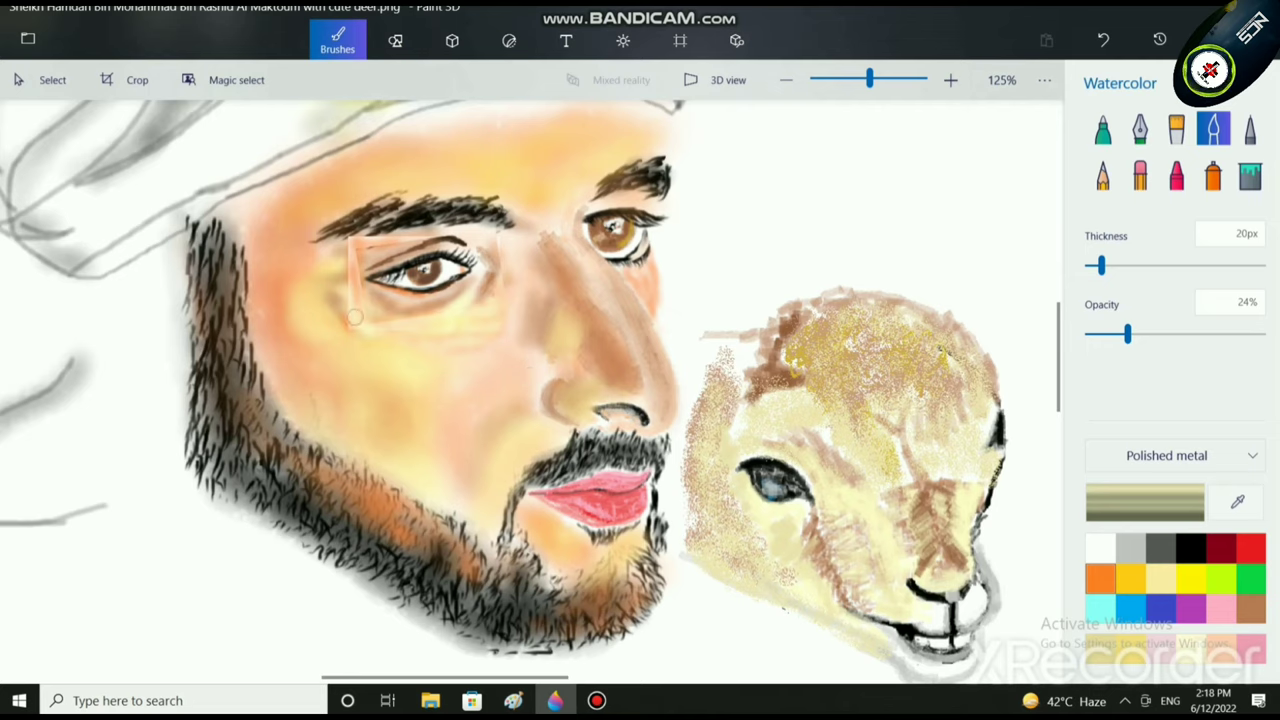
Step: Cover the orange line along the eye patch's outer edge with pale yellow watercolor strokes at 24% opacity
{"action": "mouse_move", "coordinate": [356, 324]}
{"action": "left_mouse_down"}
{"action": "mouse_move", "coordinate": [335, 308]}
{"action": "mouse_move", "coordinate": [341, 336]}
{"action": "mouse_move", "coordinate": [338, 296]}
{"action": "left_mouse_up"}
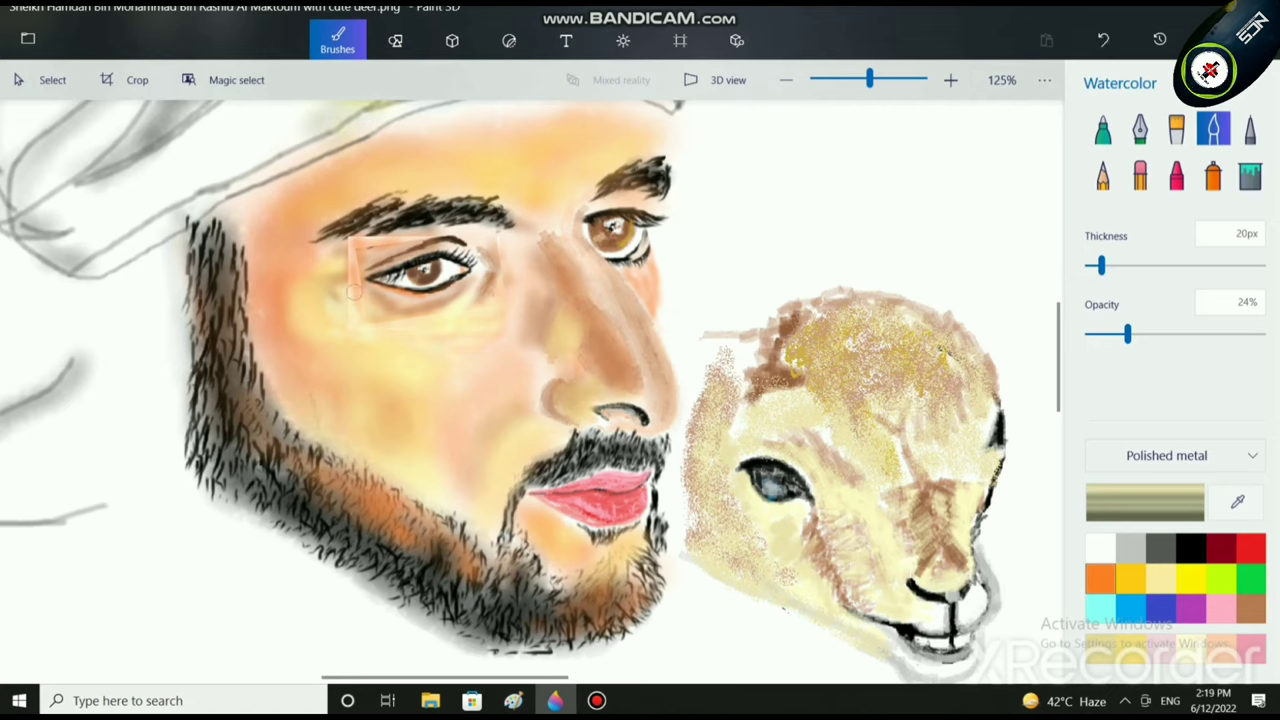
{"action": "mouse_move", "coordinate": [349, 295]}
{"action": "left_mouse_down"}
{"action": "mouse_move", "coordinate": [350, 264]}
{"action": "mouse_move", "coordinate": [376, 240]}
{"action": "mouse_move", "coordinate": [333, 250]}
{"action": "mouse_move", "coordinate": [390, 244]}
{"action": "mouse_move", "coordinate": [343, 278]}
{"action": "mouse_move", "coordinate": [378, 325]}
{"action": "mouse_move", "coordinate": [337, 292]}
{"action": "mouse_move", "coordinate": [411, 331]}
{"action": "left_mouse_up"}
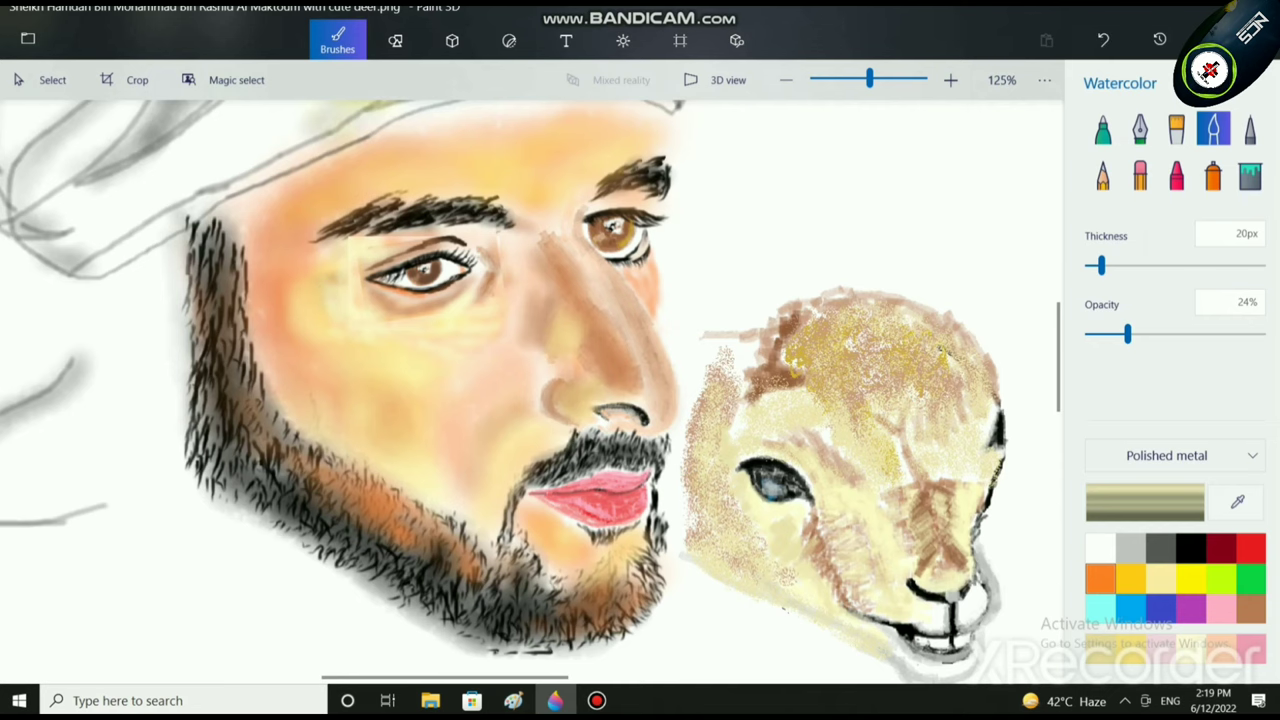
Step: Shade the skin beside the eye's outer corner with brown watercolor at 21px thickness and 16% opacity
{"action": "left_click", "coordinate": [1251, 598]}
{"action": "left_click_drag", "start_coordinate": [1101, 265], "coordinate": [1114, 265]}
{"action": "left_click_drag", "start_coordinate": [1127, 334], "coordinate": [1114, 334]}
{"action": "scroll", "coordinate": [625, 328], "scroll_direction": "up", "scroll_amount": 3, "text": "ctrl"}
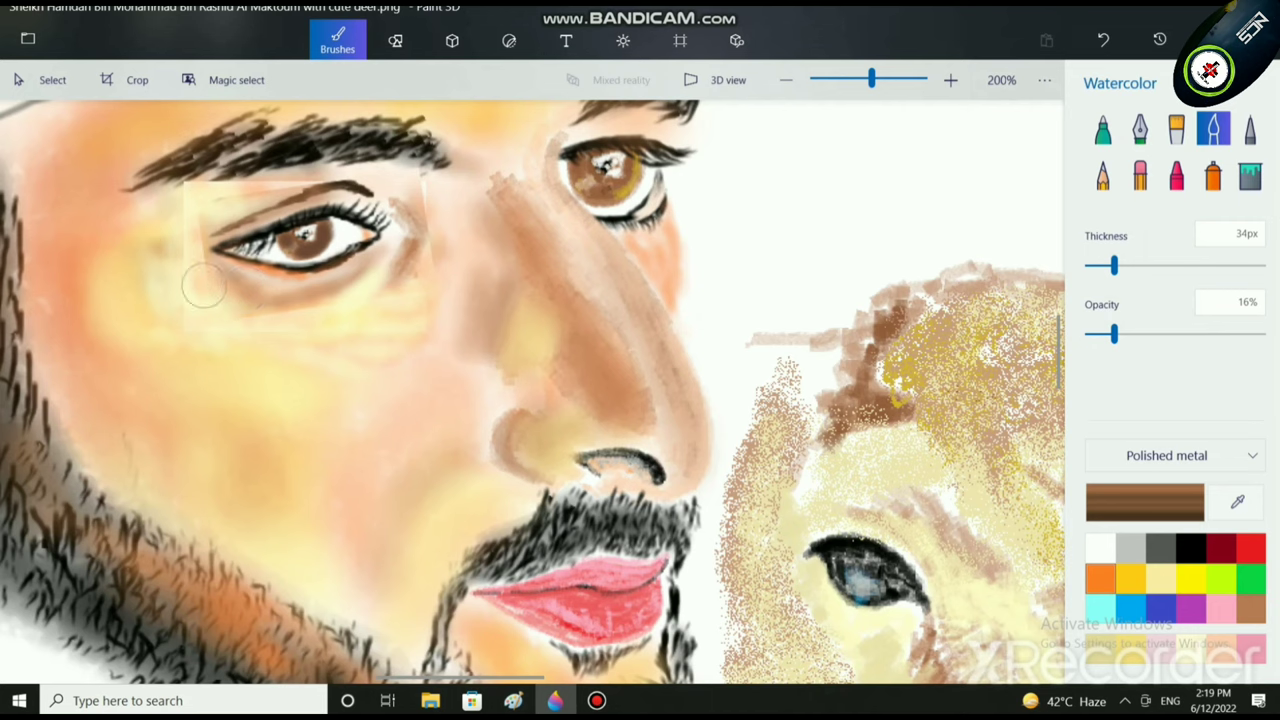
{"action": "left_click_drag", "start_coordinate": [1114, 265], "coordinate": [1101, 265]}
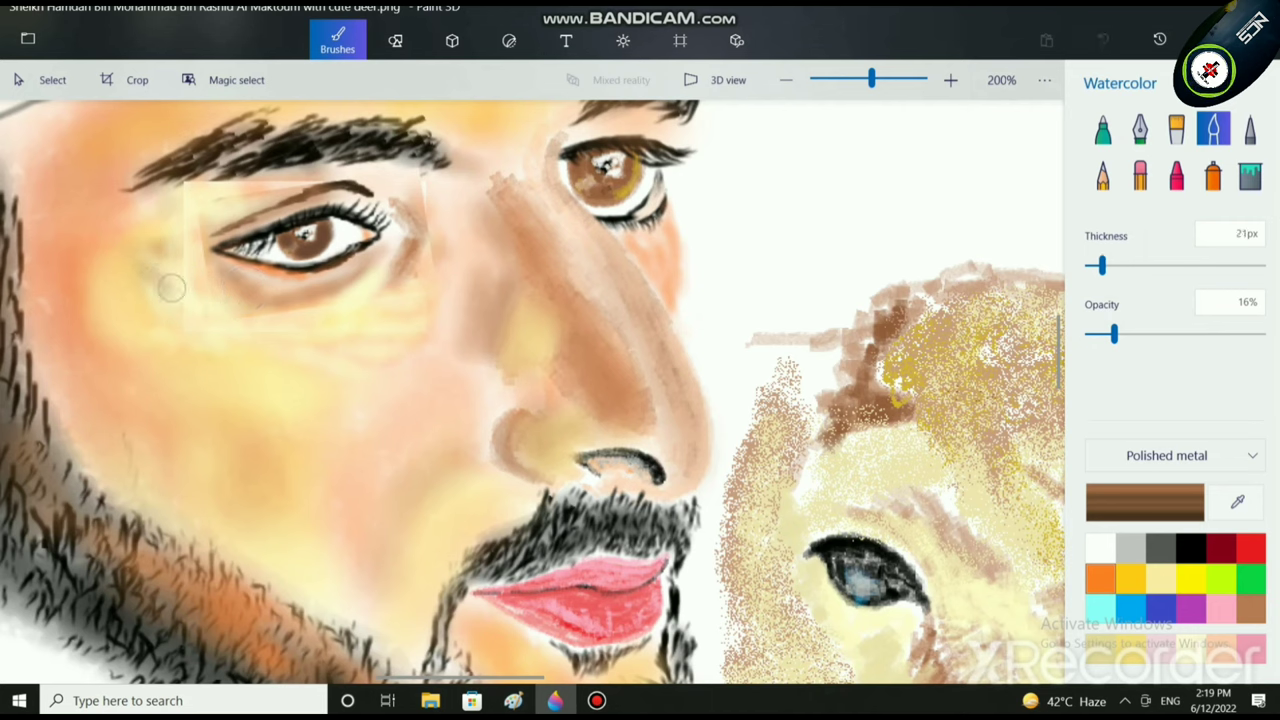
{"action": "left_click_drag", "start_coordinate": [168, 298], "coordinate": [150, 260]}
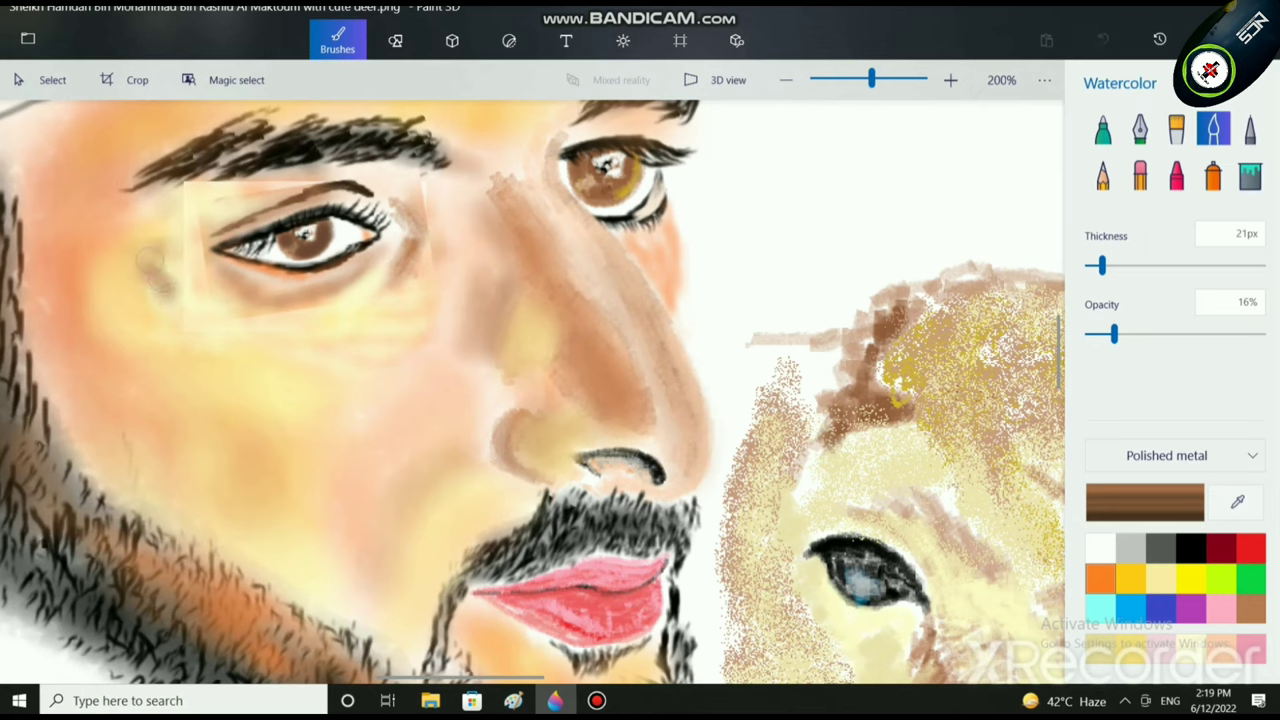
Step: Extend the brown shading over the patch edge between the outer eye corner and the eyebrow, undoing unwanted strokes
{"action": "left_click_drag", "start_coordinate": [194, 245], "coordinate": [172, 262]}
{"action": "key", "text": "ctrl+z"}
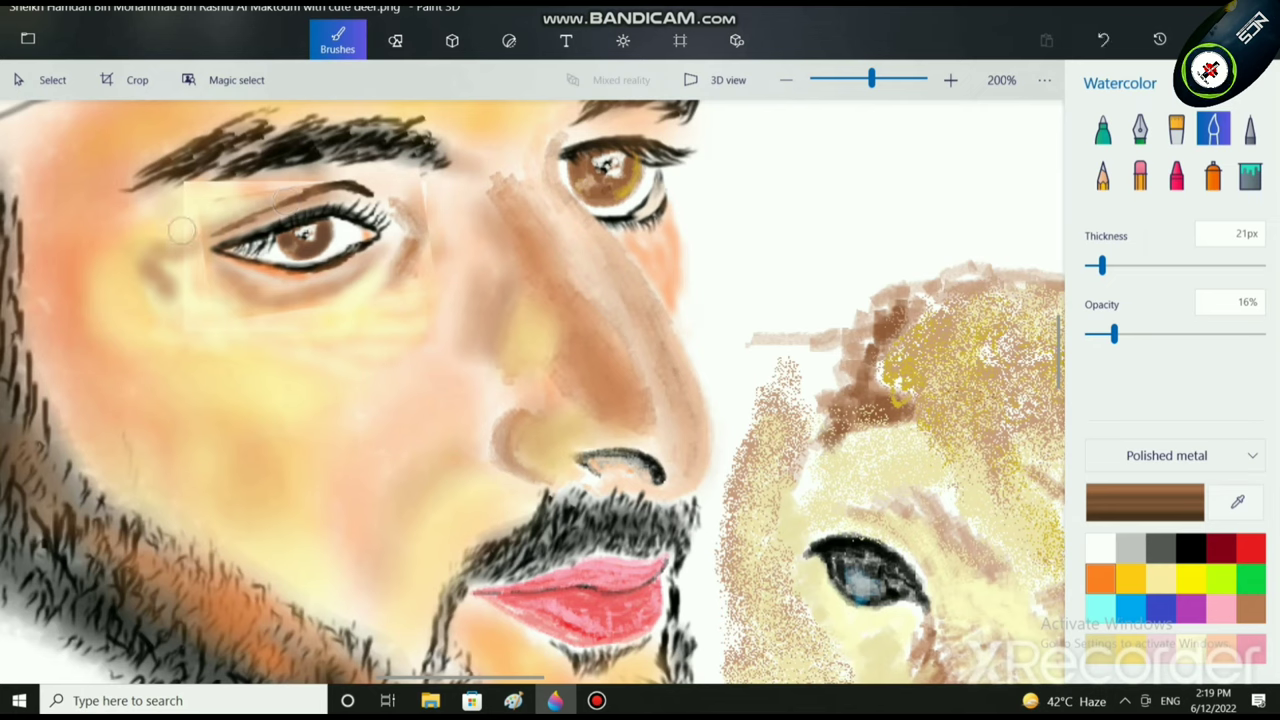
{"action": "key", "text": "ctrl+z"}
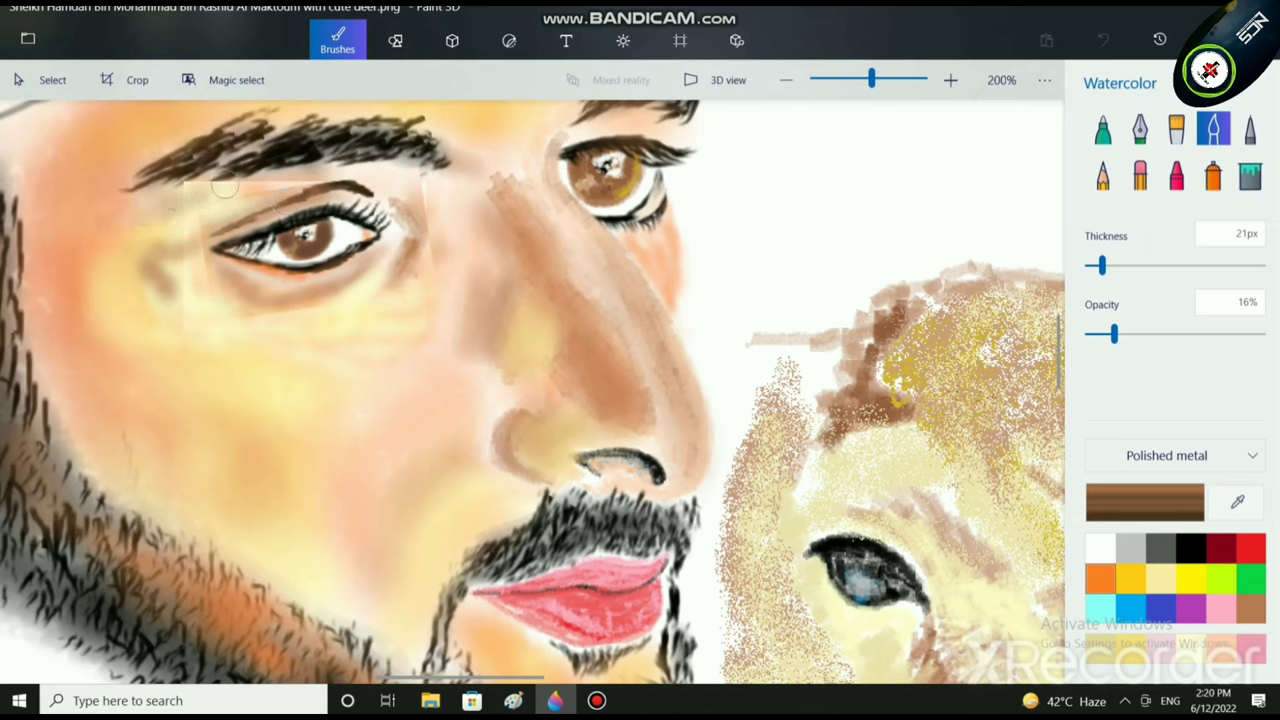
{"action": "mouse_move", "coordinate": [210, 200]}
{"action": "left_mouse_down"}
{"action": "mouse_move", "coordinate": [133, 234]}
{"action": "mouse_move", "coordinate": [152, 208]}
{"action": "mouse_move", "coordinate": [180, 226]}
{"action": "mouse_move", "coordinate": [232, 198]}
{"action": "left_mouse_up"}
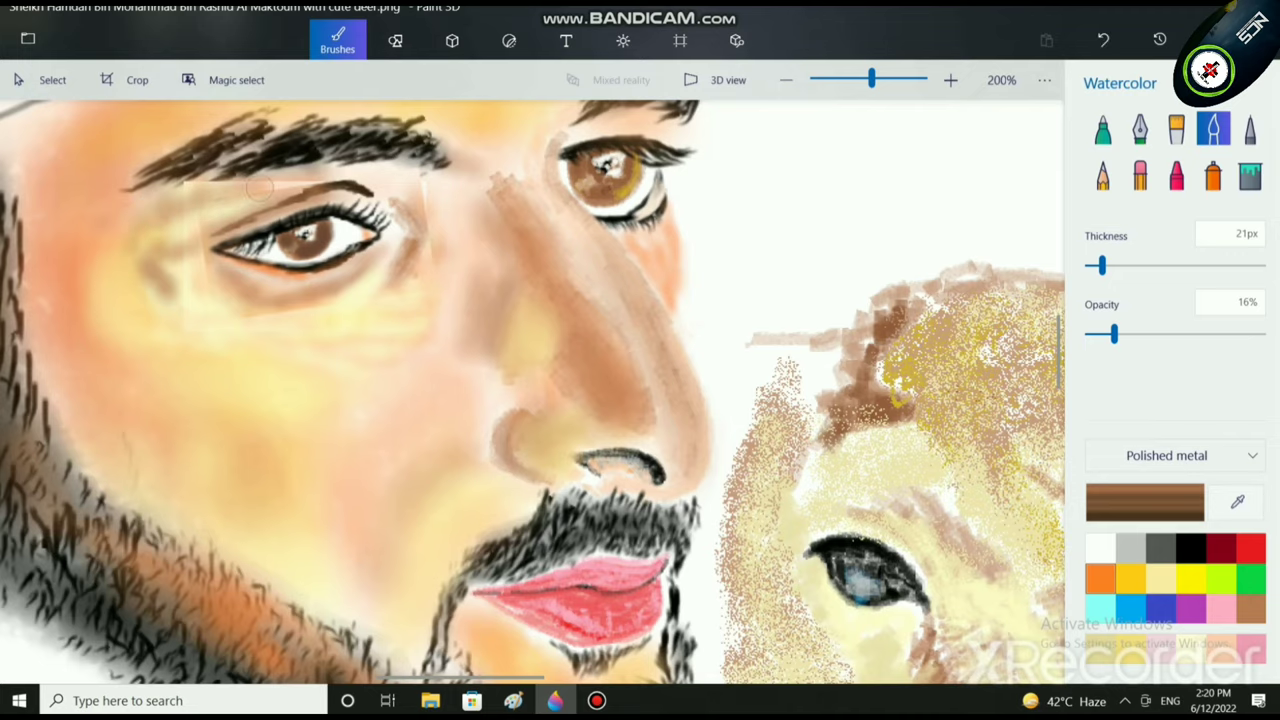
{"action": "scroll", "coordinate": [244, 336], "scroll_direction": "down", "scroll_amount": 2}
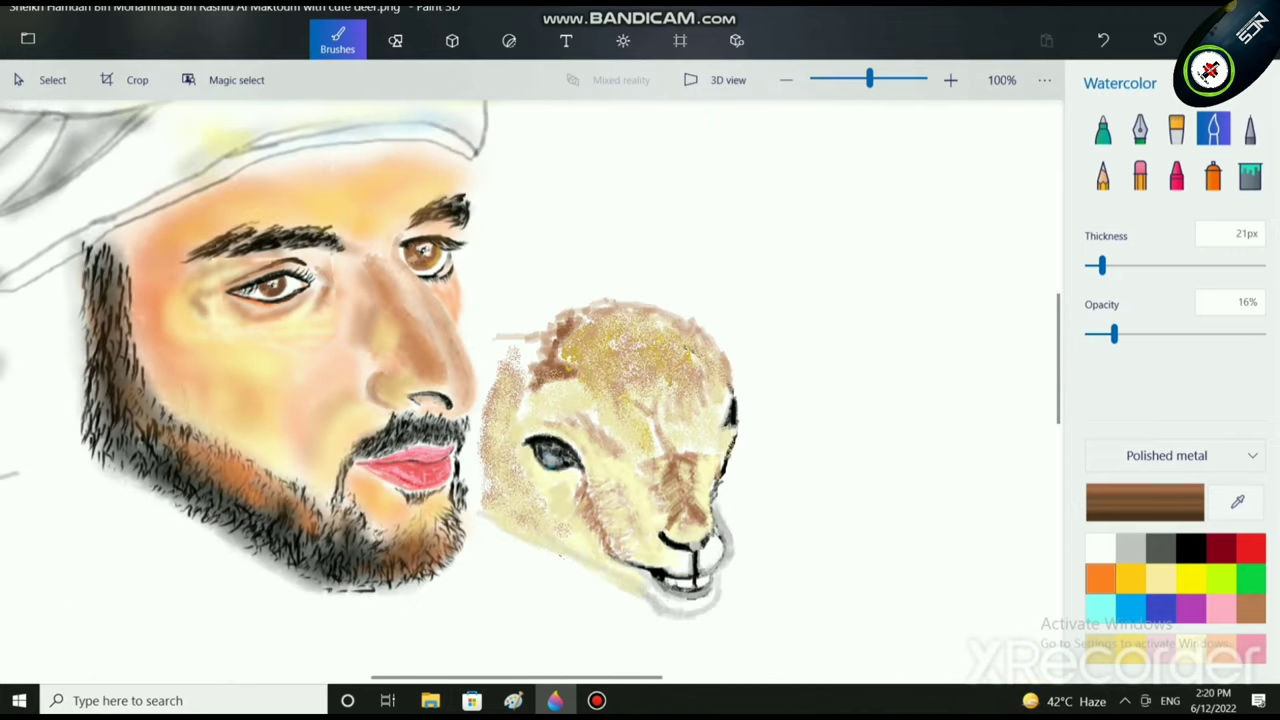
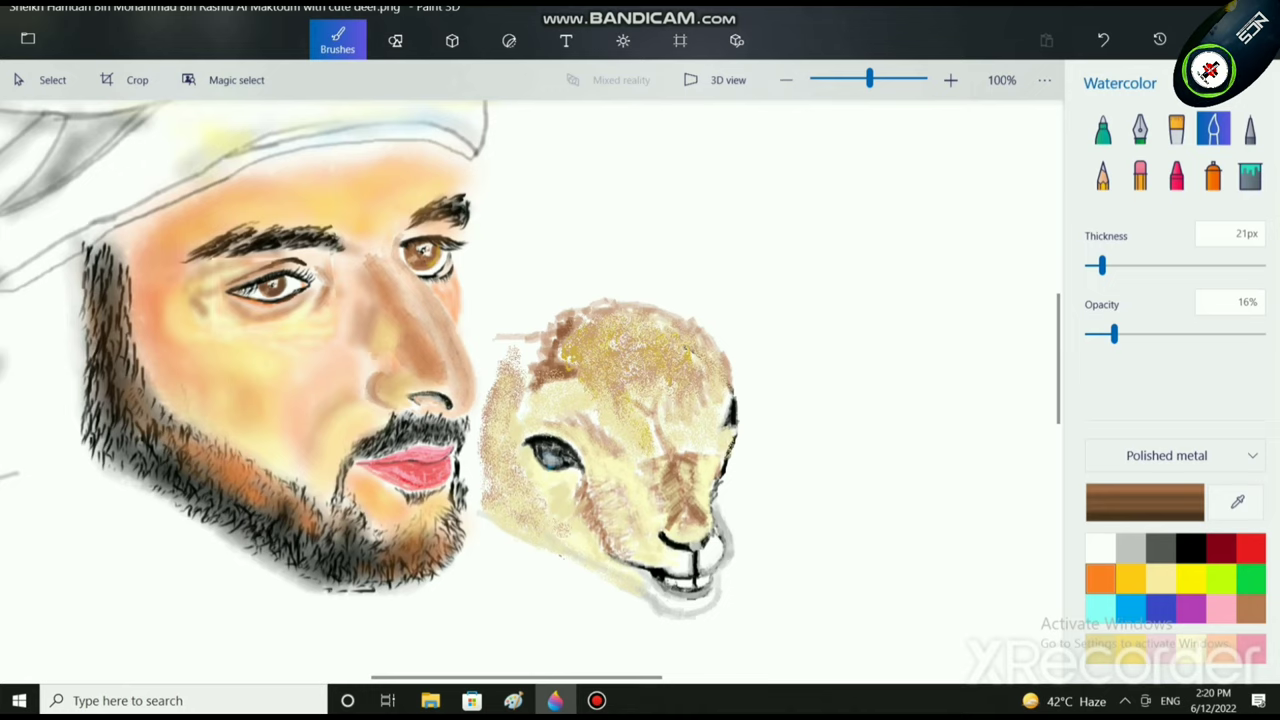
Step: Paint a soft brown shadow beneath the man's lower lip with the watercolor brush at 14px and 10% opacity
{"action": "left_click_drag", "start_coordinate": [1102, 265], "coordinate": [1096, 265]}
{"action": "left_click_drag", "start_coordinate": [1114, 334], "coordinate": [1105, 334]}
{"action": "scroll", "coordinate": [383, 479], "scroll_direction": "up", "scroll_amount": 4}
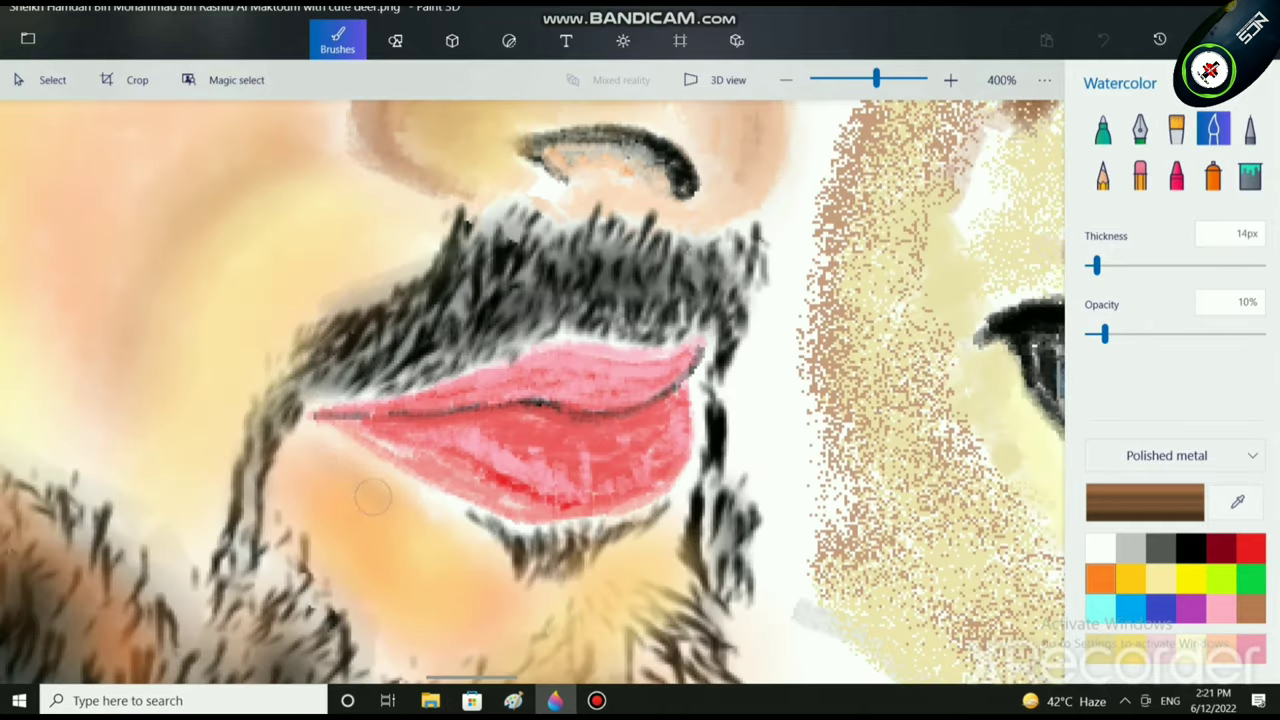
{"action": "mouse_move", "coordinate": [380, 507]}
{"action": "left_mouse_down"}
{"action": "mouse_move", "coordinate": [406, 505]}
{"action": "mouse_move", "coordinate": [463, 537]}
{"action": "mouse_move", "coordinate": [305, 450]}
{"action": "mouse_move", "coordinate": [394, 488]}
{"action": "mouse_move", "coordinate": [482, 550]}
{"action": "mouse_move", "coordinate": [470, 553]}
{"action": "left_mouse_up"}
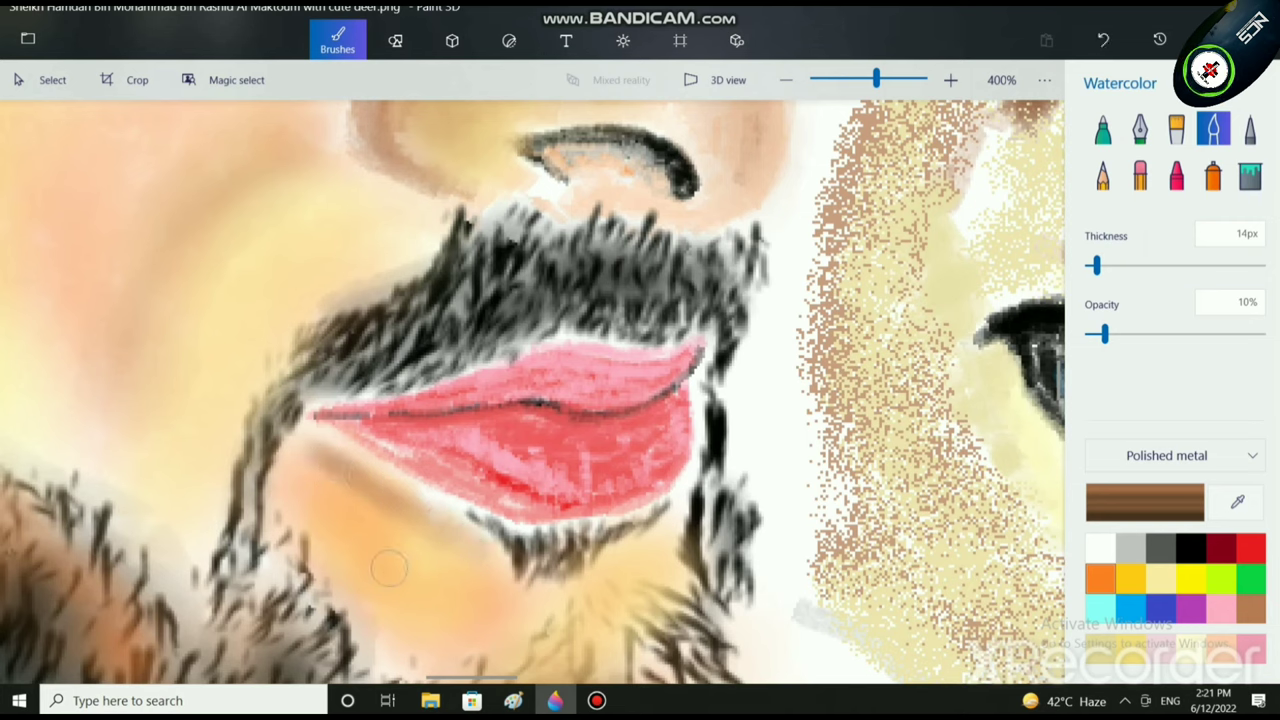
{"action": "mouse_move", "coordinate": [331, 485]}
{"action": "left_mouse_down"}
{"action": "mouse_move", "coordinate": [321, 514]}
{"action": "mouse_move", "coordinate": [303, 493]}
{"action": "left_mouse_up"}
Step: Examine the shadow beneath the lower lip both up close and against the whole face
{"action": "scroll", "coordinate": [314, 503], "scroll_direction": "down", "scroll_amount": 2}
{"action": "scroll", "coordinate": [303, 475], "scroll_direction": "down", "scroll_amount": 2}
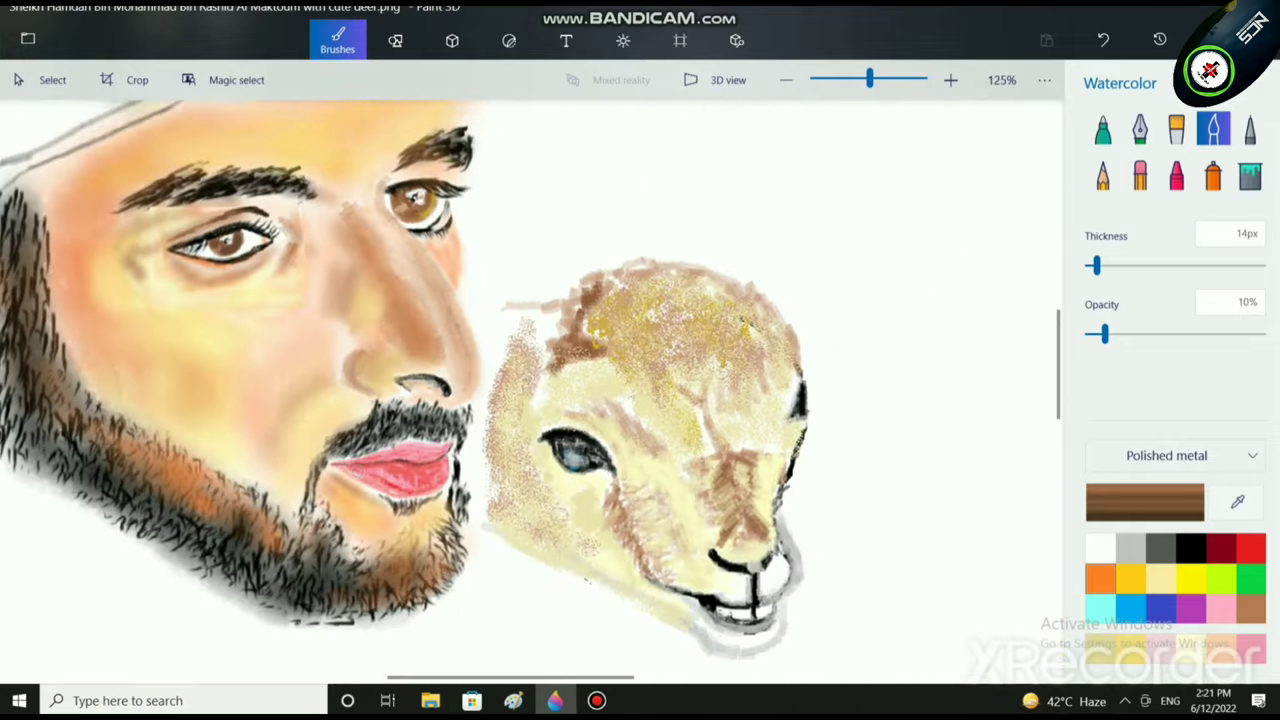
{"action": "scroll", "coordinate": [303, 475], "scroll_direction": "up", "scroll_amount": 8}
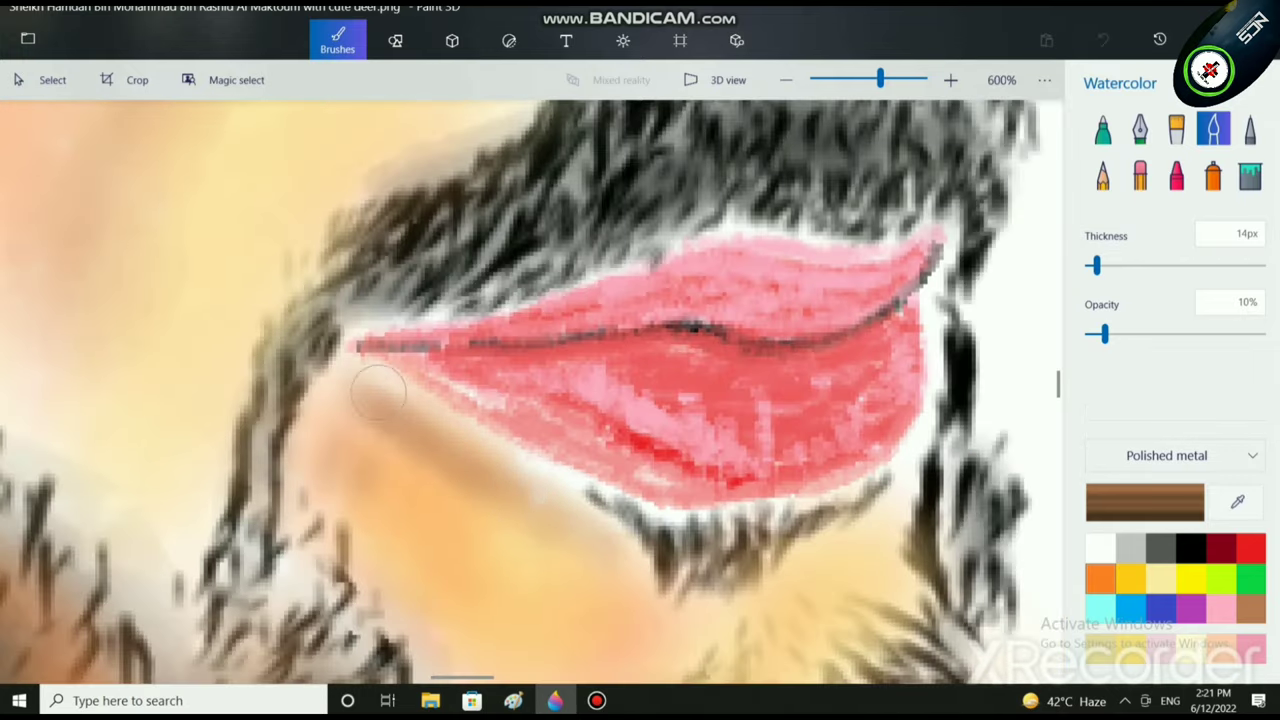
{"action": "scroll", "coordinate": [587, 519], "scroll_direction": "down", "scroll_amount": 6}
{"action": "scroll", "coordinate": [584, 520], "scroll_direction": "down", "scroll_amount": 1}
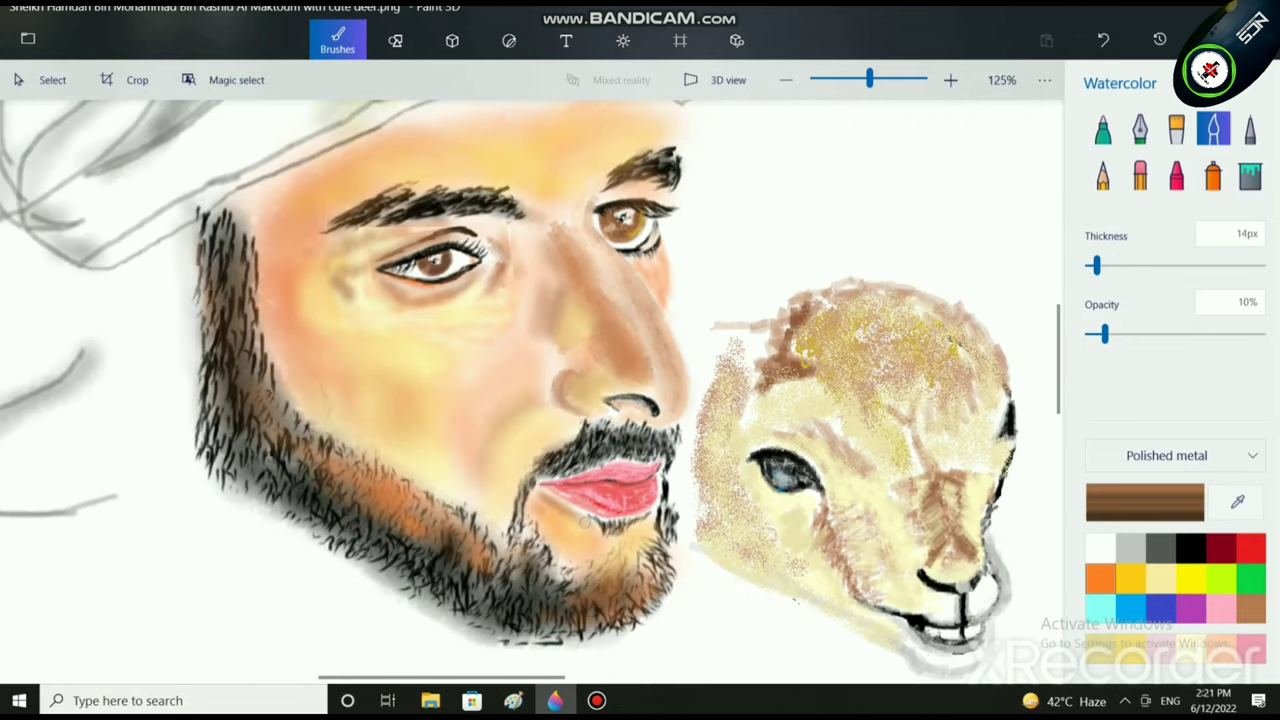
{"action": "scroll", "coordinate": [585, 518], "scroll_direction": "up", "scroll_amount": 4}
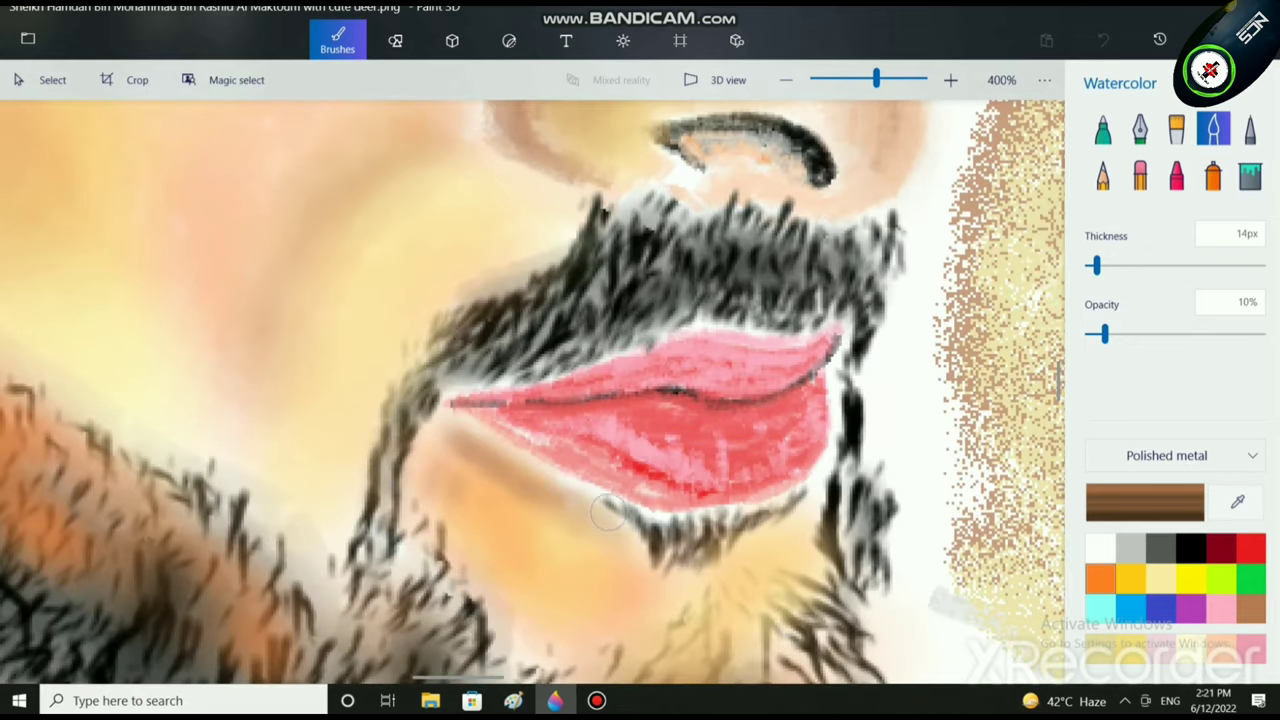
{"action": "scroll", "coordinate": [576, 505], "scroll_direction": "down", "scroll_amount": 1}
{"action": "scroll", "coordinate": [577, 506], "scroll_direction": "down", "scroll_amount": 3}
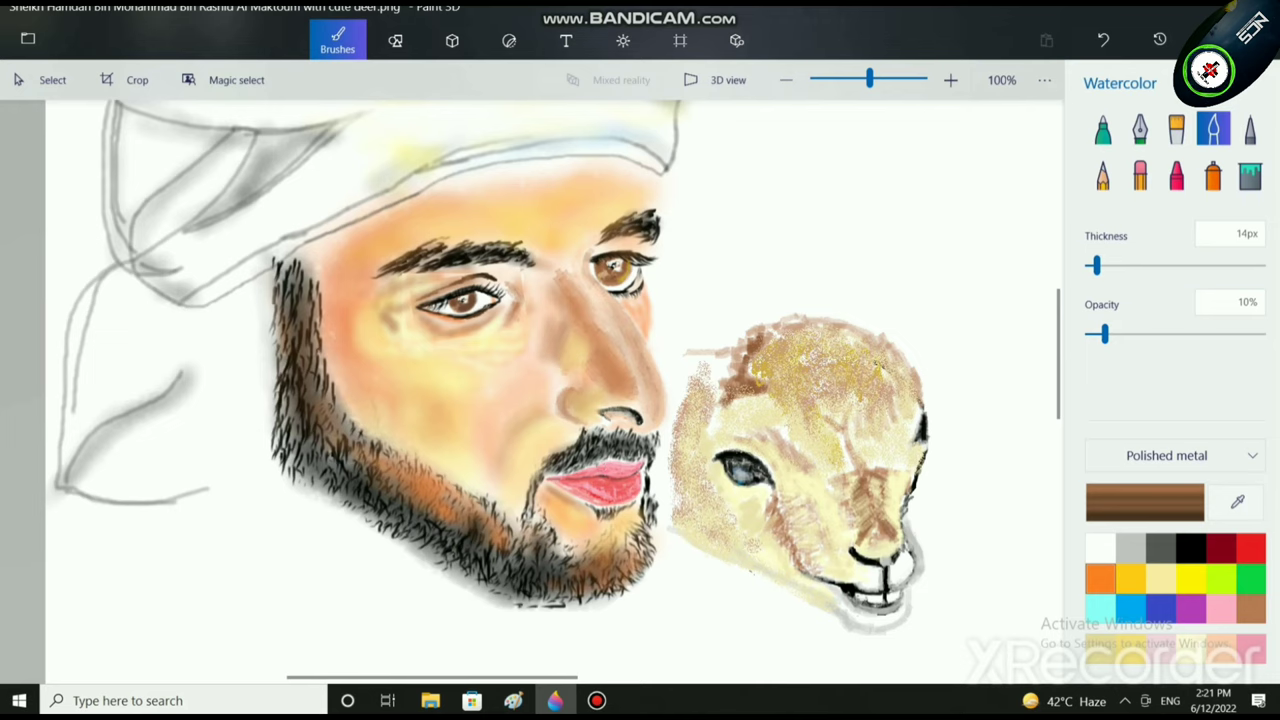
{"action": "scroll", "coordinate": [585, 508], "scroll_direction": "up", "scroll_amount": 5}
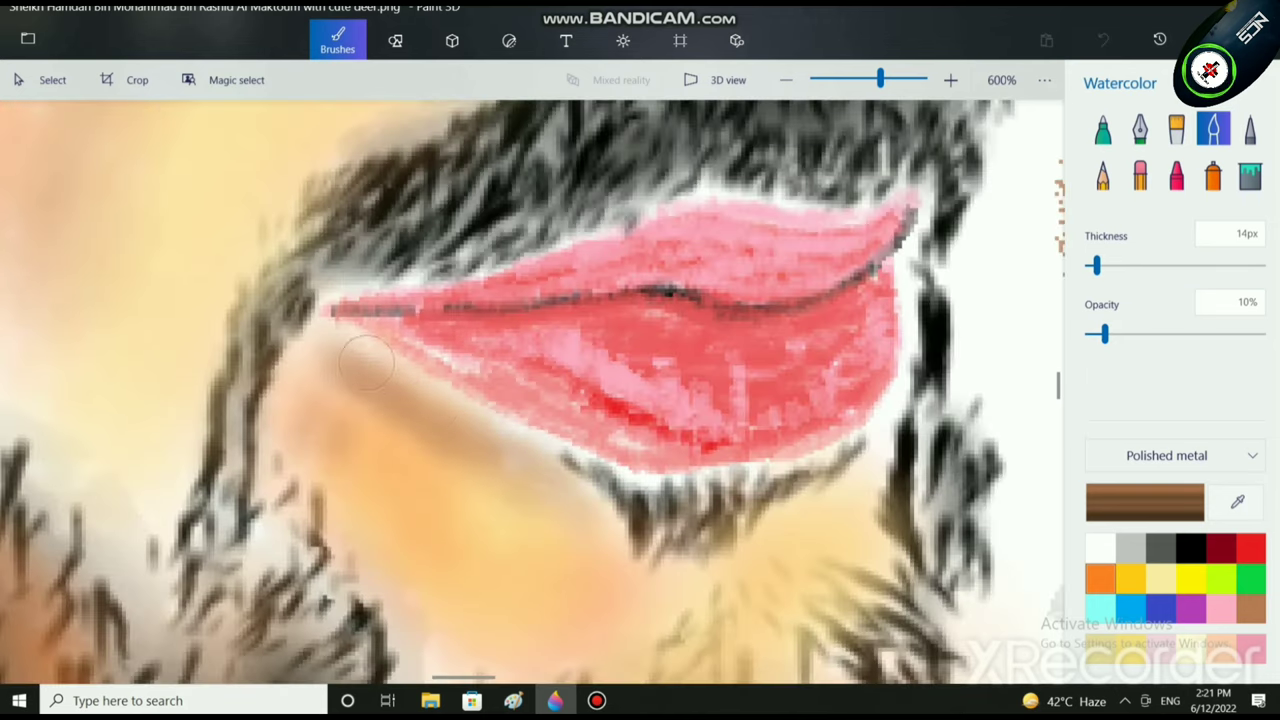
Step: Shade the inner curve of the nostril wing with brown watercolor at 14px thickness and 10% opacity
{"action": "scroll", "coordinate": [585, 490], "scroll_direction": "down", "scroll_amount": 4}
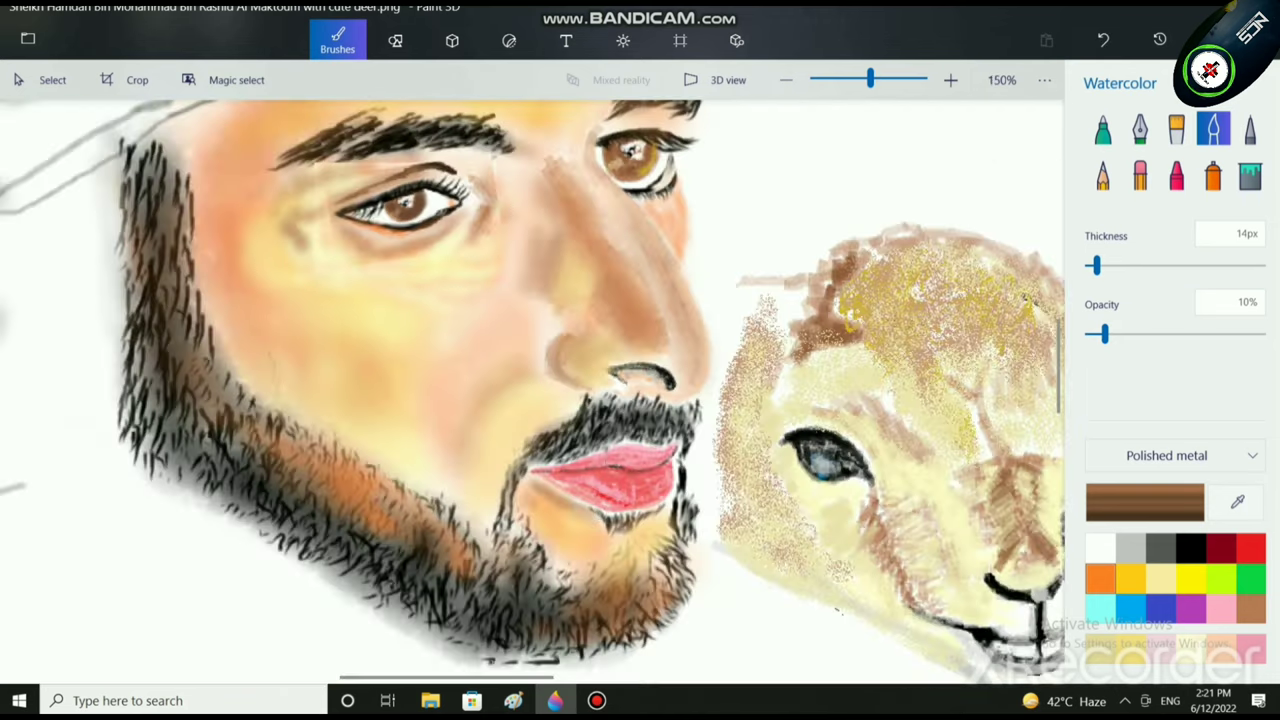
{"action": "scroll", "coordinate": [625, 345], "scroll_direction": "up", "scroll_amount": 4}
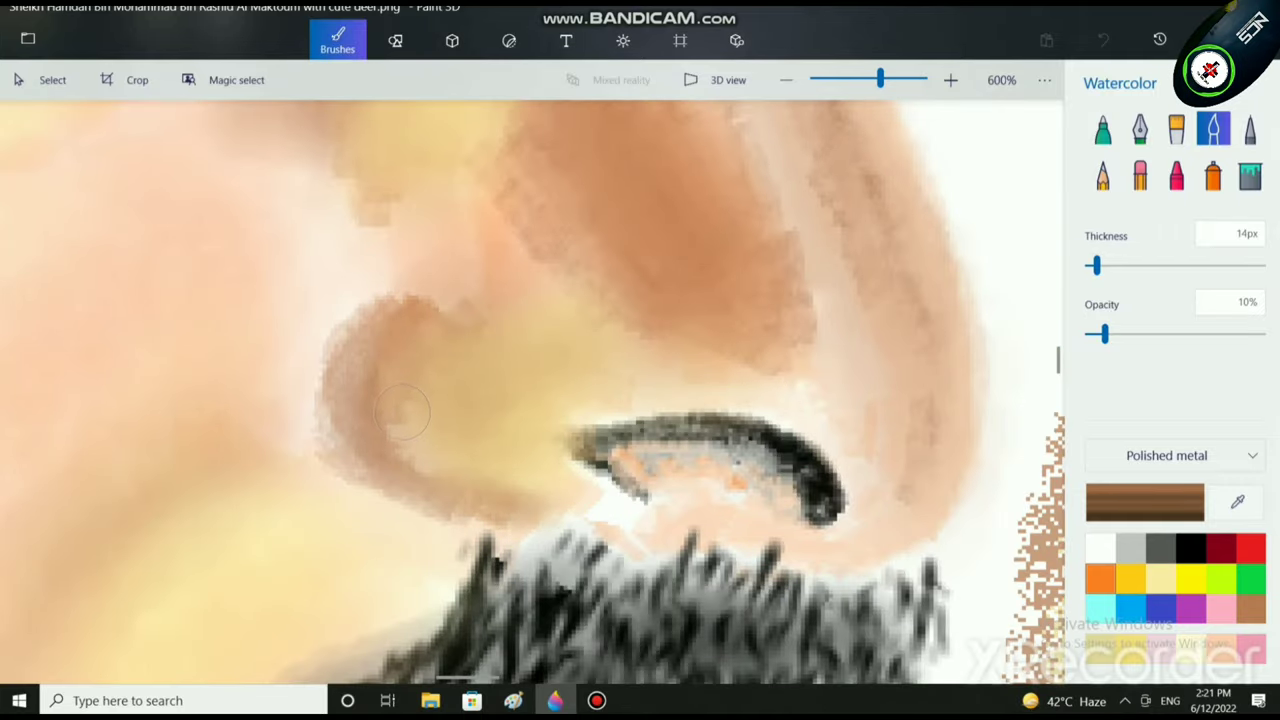
{"action": "left_click_drag", "start_coordinate": [402, 412], "coordinate": [387, 412]}
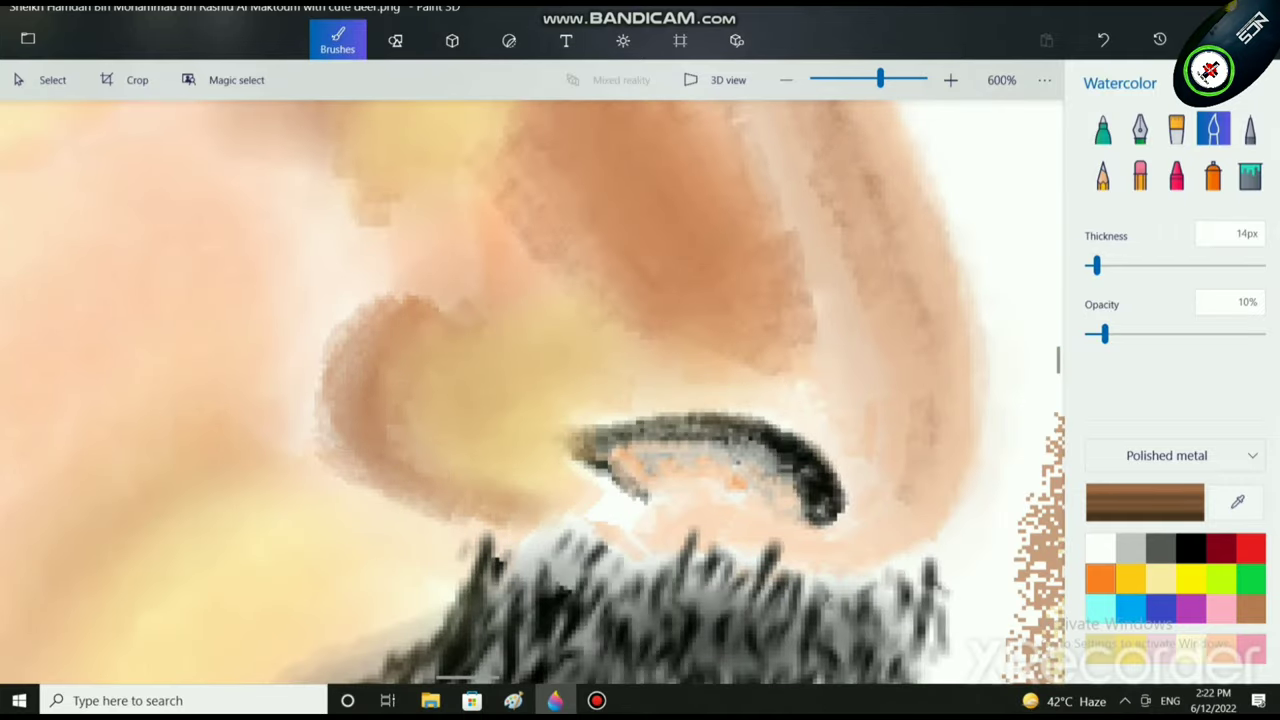
Step: Darken the nostril's curved outline with black watercolor at 9px thickness and 72% opacity
{"action": "left_click", "coordinate": [1190, 548]}
{"action": "left_click", "coordinate": [1098, 265]}
{"action": "left_click_drag", "start_coordinate": [1105, 334], "coordinate": [1137, 334]}
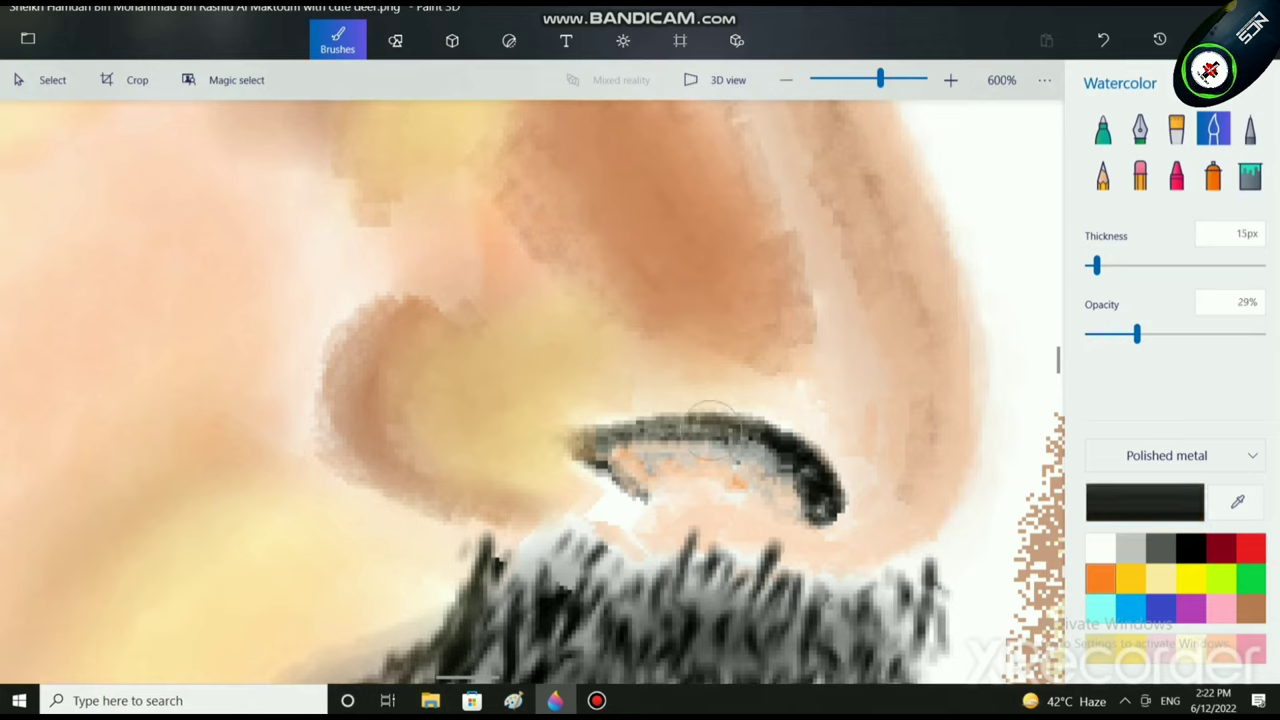
{"action": "left_click_drag", "start_coordinate": [1095, 265], "coordinate": [1090, 265]}
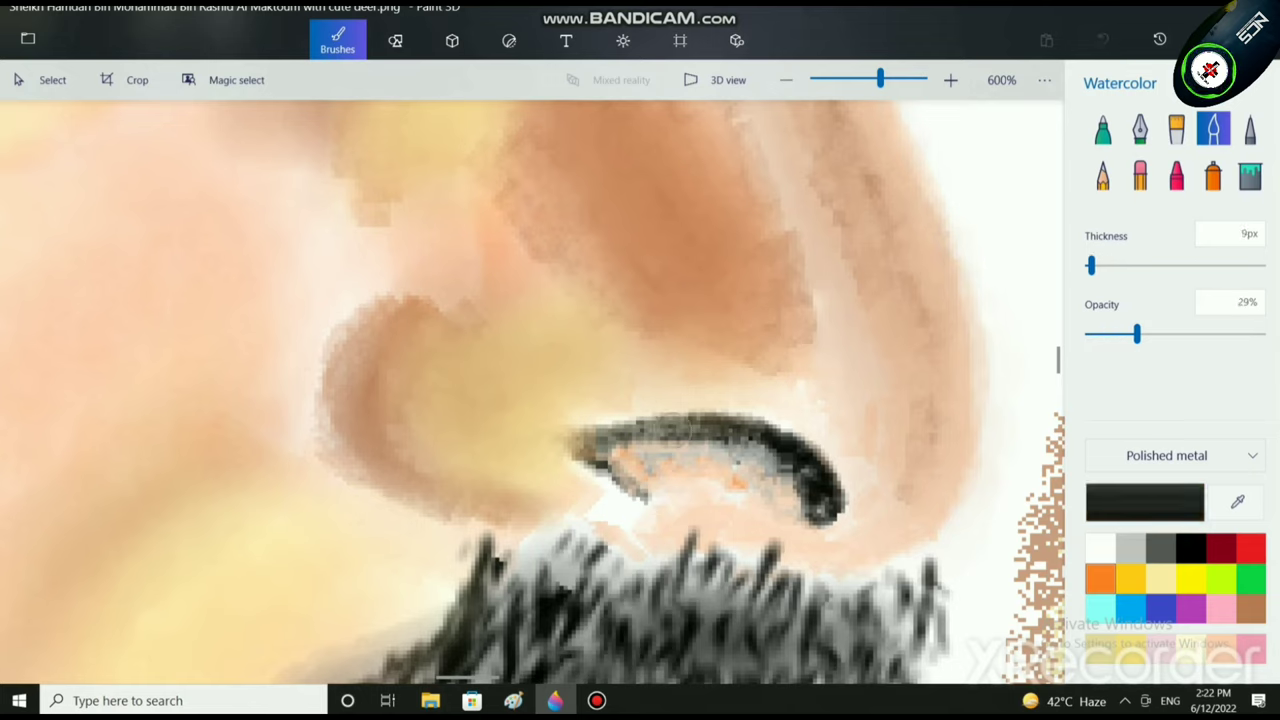
{"action": "left_click_drag", "start_coordinate": [1136, 334], "coordinate": [1212, 334]}
{"action": "mouse_move", "coordinate": [785, 442]}
{"action": "left_mouse_down"}
{"action": "mouse_move", "coordinate": [681, 430]}
{"action": "mouse_move", "coordinate": [697, 433]}
{"action": "mouse_move", "coordinate": [588, 445]}
{"action": "mouse_move", "coordinate": [665, 523]}
{"action": "mouse_move", "coordinate": [595, 453]}
{"action": "mouse_move", "coordinate": [705, 451]}
{"action": "mouse_move", "coordinate": [667, 431]}
{"action": "mouse_move", "coordinate": [733, 425]}
{"action": "mouse_move", "coordinate": [807, 471]}
{"action": "mouse_move", "coordinate": [742, 435]}
{"action": "mouse_move", "coordinate": [777, 439]}
{"action": "mouse_move", "coordinate": [815, 515]}
{"action": "left_mouse_up"}
{"action": "scroll", "coordinate": [705, 450], "scroll_direction": "down", "scroll_amount": 5}
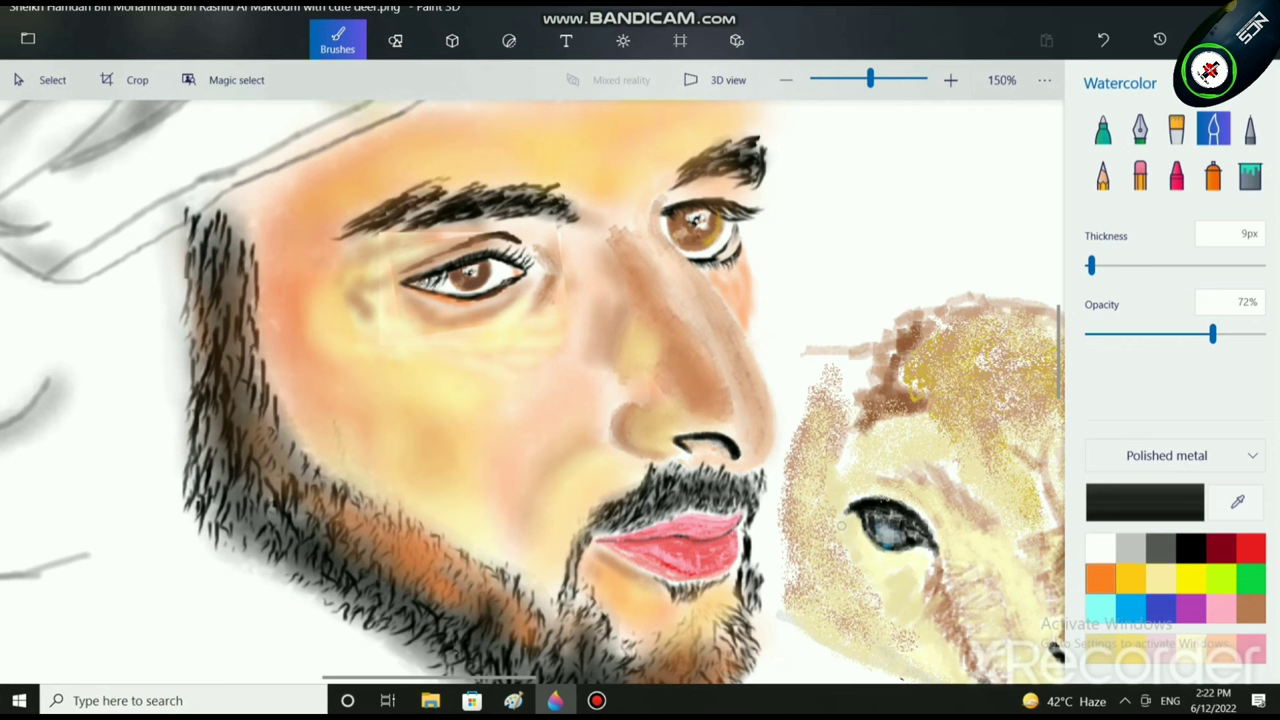
Step: Thicken the nostril's black outline and extend its end toward the nostril wing
{"action": "scroll", "coordinate": [842, 525], "scroll_direction": "up", "scroll_amount": 4}
{"action": "mouse_move", "coordinate": [428, 272]}
{"action": "left_mouse_down"}
{"action": "mouse_move", "coordinate": [319, 274]}
{"action": "mouse_move", "coordinate": [420, 268]}
{"action": "mouse_move", "coordinate": [460, 289]}
{"action": "mouse_move", "coordinate": [395, 260]}
{"action": "mouse_move", "coordinate": [312, 262]}
{"action": "left_mouse_up"}
{"action": "mouse_move", "coordinate": [458, 293]}
{"action": "left_mouse_down"}
{"action": "mouse_move", "coordinate": [386, 262]}
{"action": "mouse_move", "coordinate": [309, 265]}
{"action": "mouse_move", "coordinate": [379, 261]}
{"action": "mouse_move", "coordinate": [477, 318]}
{"action": "left_mouse_up"}
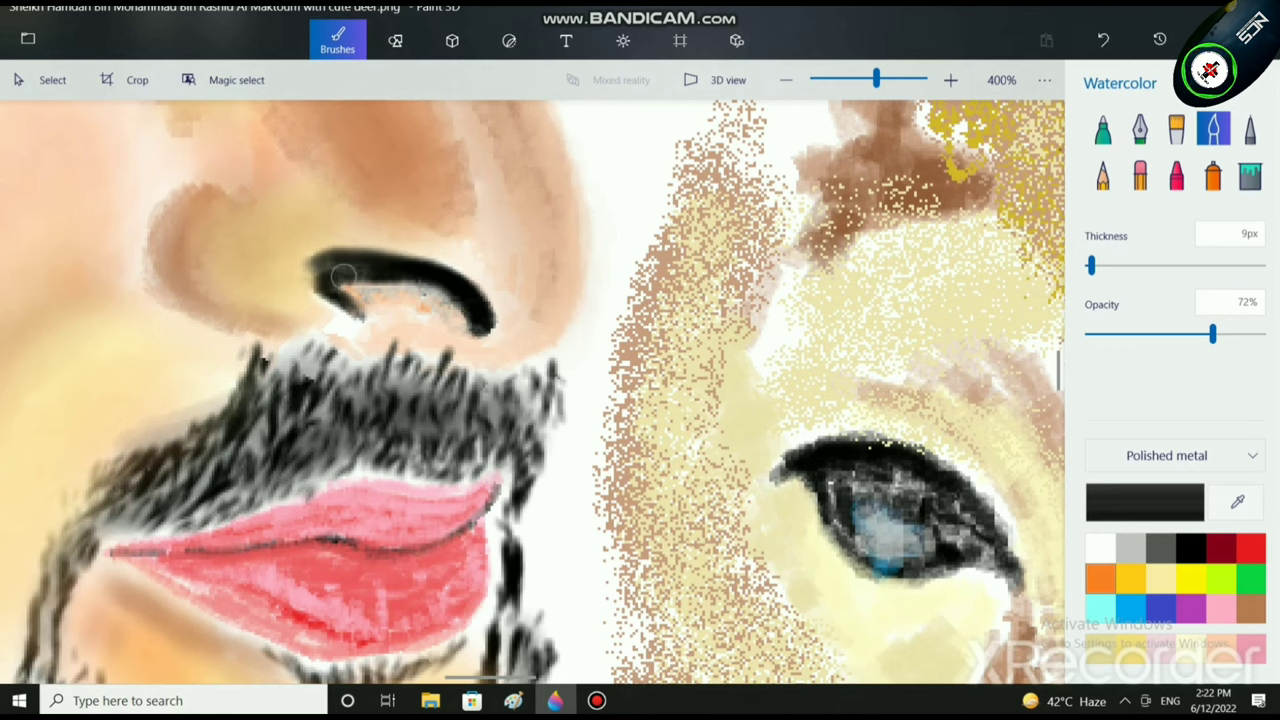
{"action": "mouse_move", "coordinate": [343, 276]}
{"action": "left_mouse_down"}
{"action": "mouse_move", "coordinate": [318, 289]}
{"action": "mouse_move", "coordinate": [330, 289]}
{"action": "mouse_move", "coordinate": [302, 267]}
{"action": "mouse_move", "coordinate": [316, 260]}
{"action": "mouse_move", "coordinate": [292, 268]}
{"action": "left_mouse_up"}
{"action": "left_click_drag", "start_coordinate": [294, 266], "coordinate": [309, 277]}
{"action": "scroll", "coordinate": [405, 442], "scroll_direction": "down", "scroll_amount": 4}
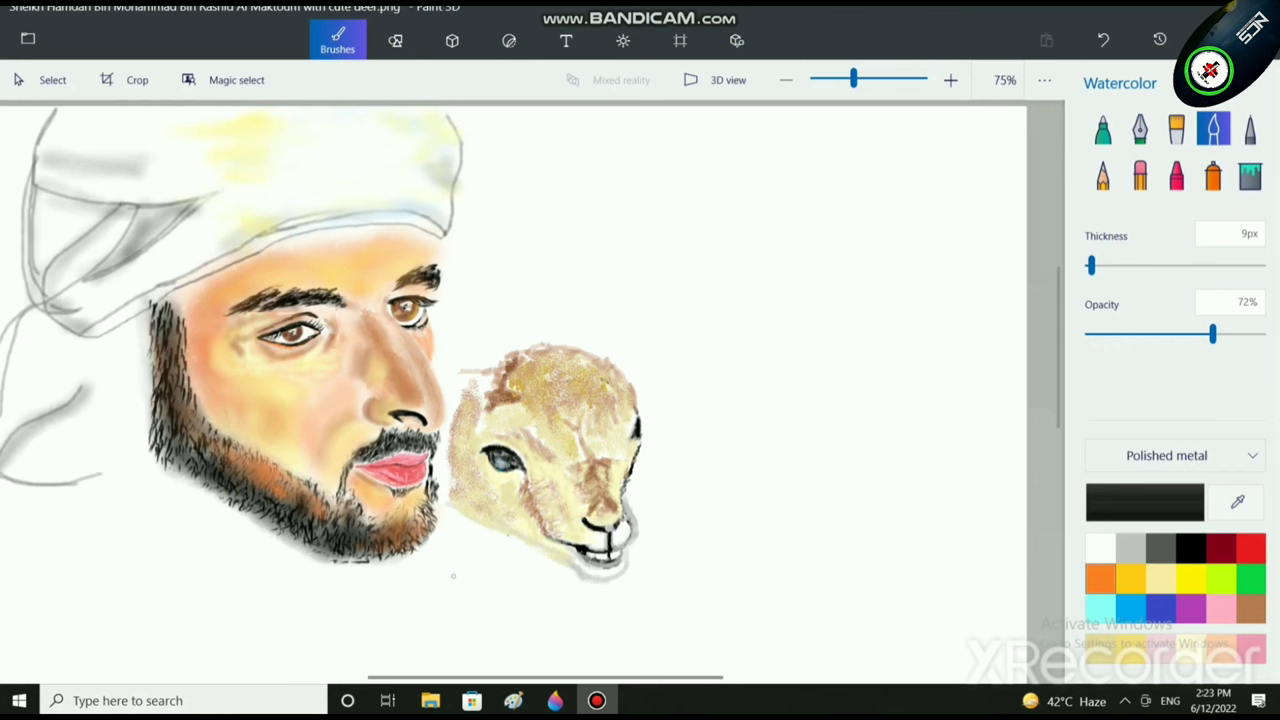
Step: Blend brown watercolor at 9px and 11% opacity over the nostril's black outline and the skin inside it
{"action": "scroll", "coordinate": [372, 465], "scroll_direction": "up", "scroll_amount": 5}
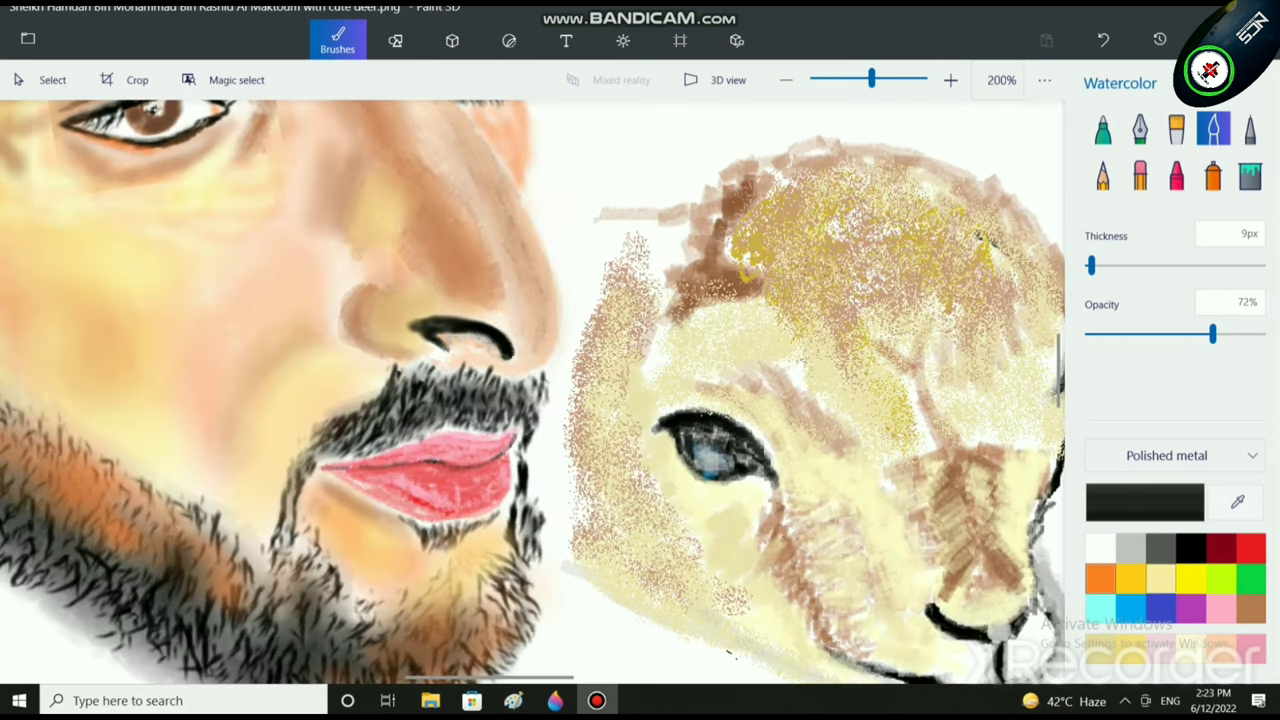
{"action": "left_click", "coordinate": [1250, 608]}
{"action": "scroll", "coordinate": [546, 396], "scroll_direction": "up", "scroll_amount": 1}
{"action": "left_click_drag", "start_coordinate": [340, 301], "coordinate": [329, 290]}
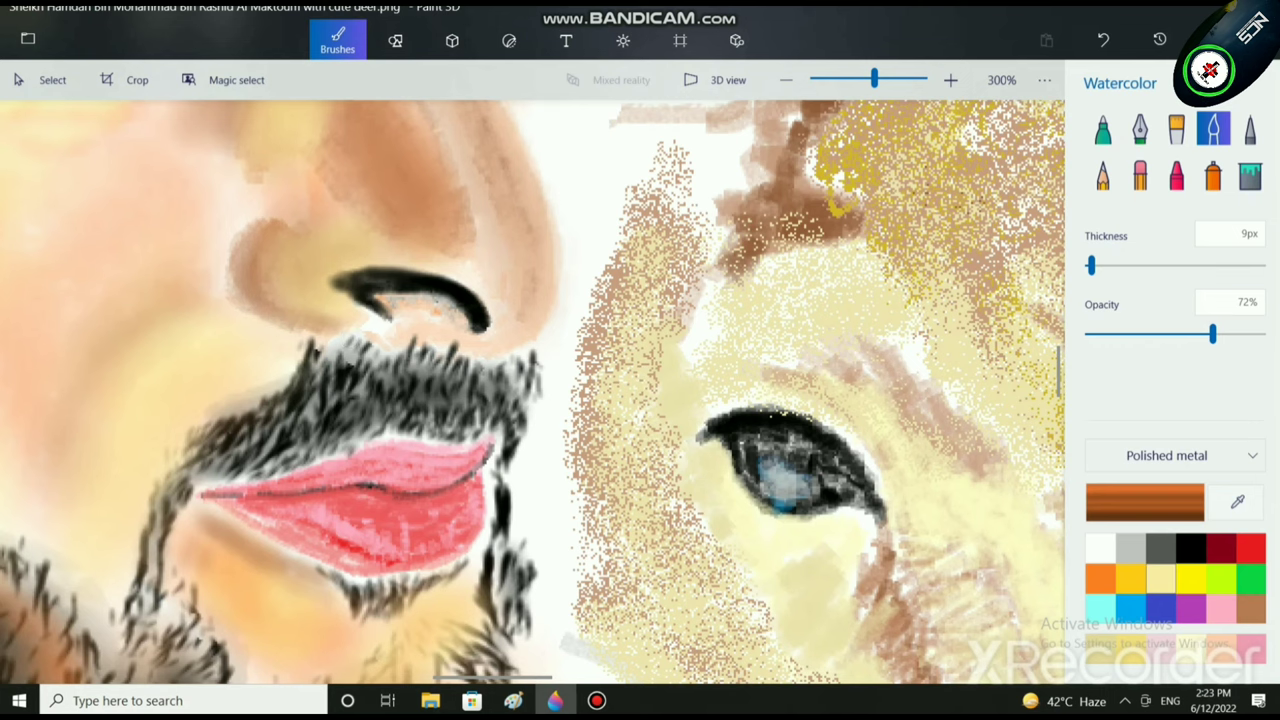
{"action": "left_click", "coordinate": [1250, 608]}
{"action": "left_click_drag", "start_coordinate": [1212, 334], "coordinate": [1106, 334]}
{"action": "scroll", "coordinate": [290, 420], "scroll_direction": "up", "scroll_amount": 2}
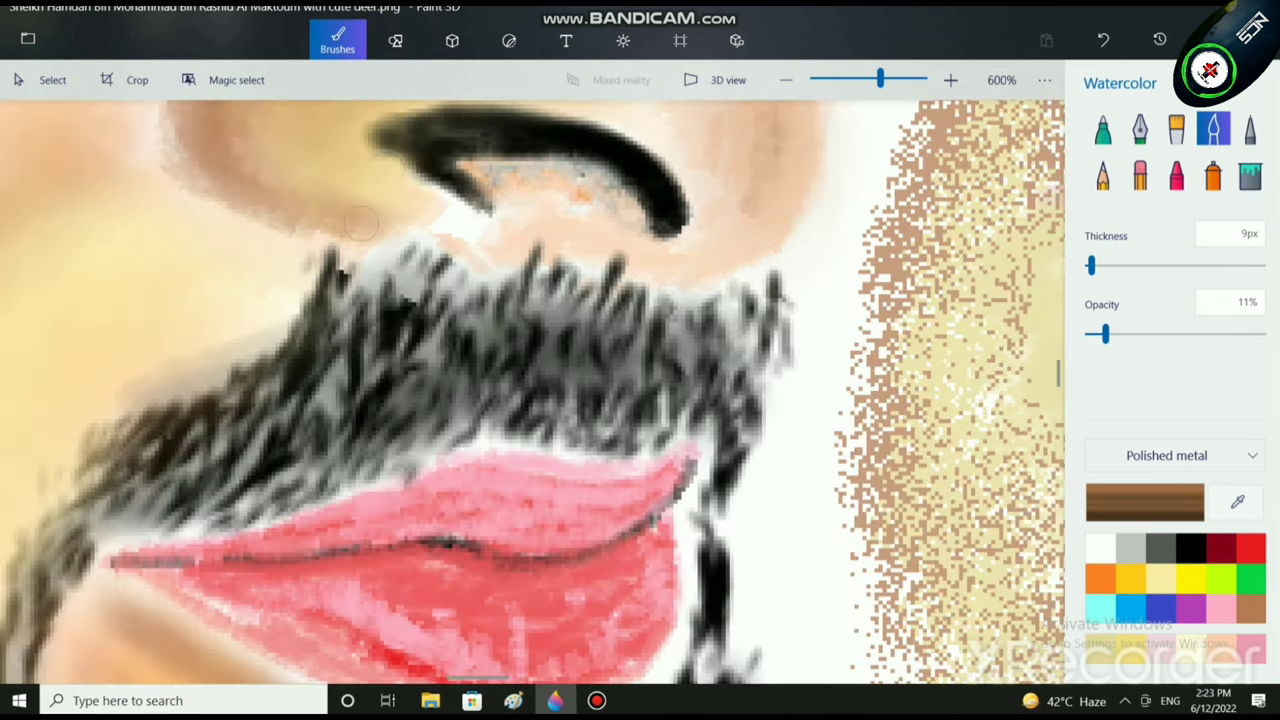
{"action": "mouse_move", "coordinate": [366, 141]}
{"action": "left_mouse_down"}
{"action": "mouse_move", "coordinate": [484, 220]}
{"action": "mouse_move", "coordinate": [386, 150]}
{"action": "mouse_move", "coordinate": [405, 194]}
{"action": "mouse_move", "coordinate": [511, 181]}
{"action": "mouse_move", "coordinate": [439, 181]}
{"action": "mouse_move", "coordinate": [482, 181]}
{"action": "mouse_move", "coordinate": [432, 193]}
{"action": "mouse_move", "coordinate": [589, 295]}
{"action": "mouse_move", "coordinate": [581, 273]}
{"action": "mouse_move", "coordinate": [596, 246]}
{"action": "mouse_move", "coordinate": [648, 289]}
{"action": "mouse_move", "coordinate": [619, 240]}
{"action": "mouse_move", "coordinate": [641, 268]}
{"action": "mouse_move", "coordinate": [530, 213]}
{"action": "mouse_move", "coordinate": [560, 230]}
{"action": "mouse_move", "coordinate": [497, 224]}
{"action": "mouse_move", "coordinate": [516, 234]}
{"action": "mouse_move", "coordinate": [479, 240]}
{"action": "mouse_move", "coordinate": [518, 242]}
{"action": "mouse_move", "coordinate": [494, 220]}
{"action": "mouse_move", "coordinate": [453, 226]}
{"action": "mouse_move", "coordinate": [466, 262]}
{"action": "mouse_move", "coordinate": [558, 252]}
{"action": "mouse_move", "coordinate": [558, 265]}
{"action": "mouse_move", "coordinate": [598, 275]}
{"action": "mouse_move", "coordinate": [610, 306]}
{"action": "mouse_move", "coordinate": [645, 305]}
{"action": "mouse_move", "coordinate": [643, 290]}
{"action": "mouse_move", "coordinate": [650, 302]}
{"action": "mouse_move", "coordinate": [620, 283]}
{"action": "left_mouse_up"}
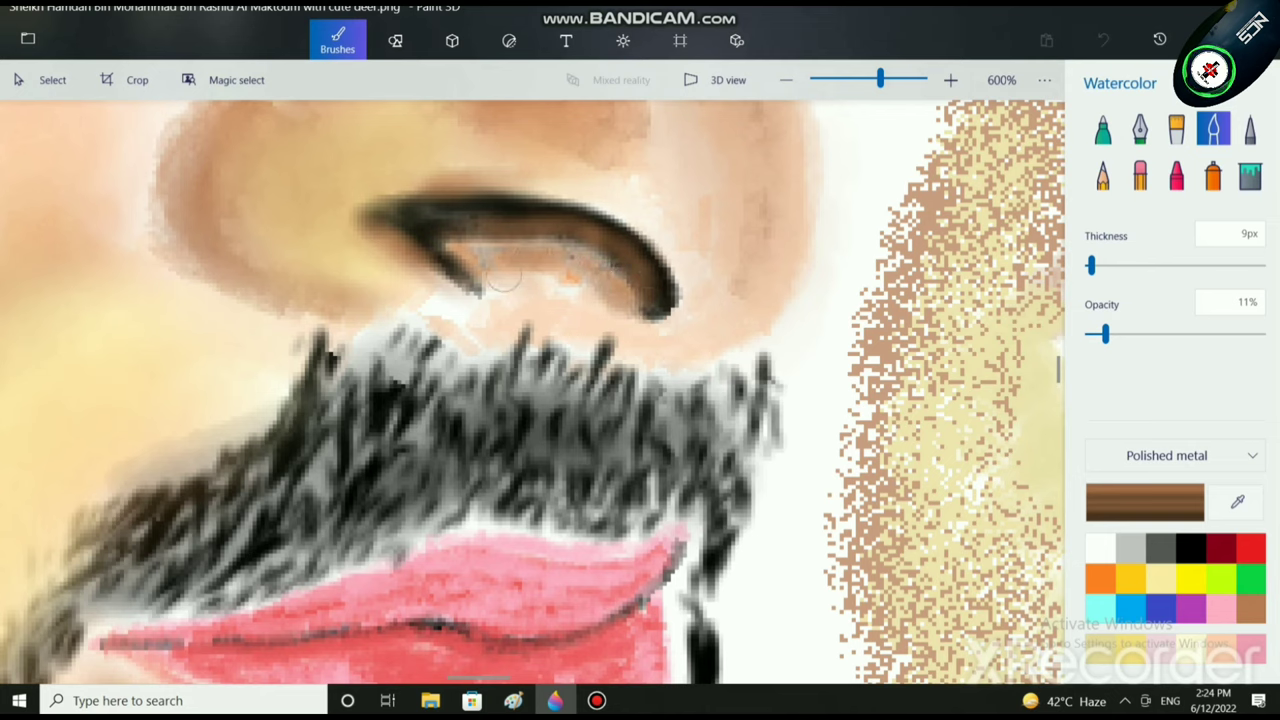
{"action": "mouse_move", "coordinate": [478, 235]}
{"action": "left_mouse_down"}
{"action": "mouse_move", "coordinate": [410, 243]}
{"action": "mouse_move", "coordinate": [439, 261]}
{"action": "left_mouse_up"}
{"action": "scroll", "coordinate": [464, 273], "scroll_direction": "down", "scroll_amount": 6}
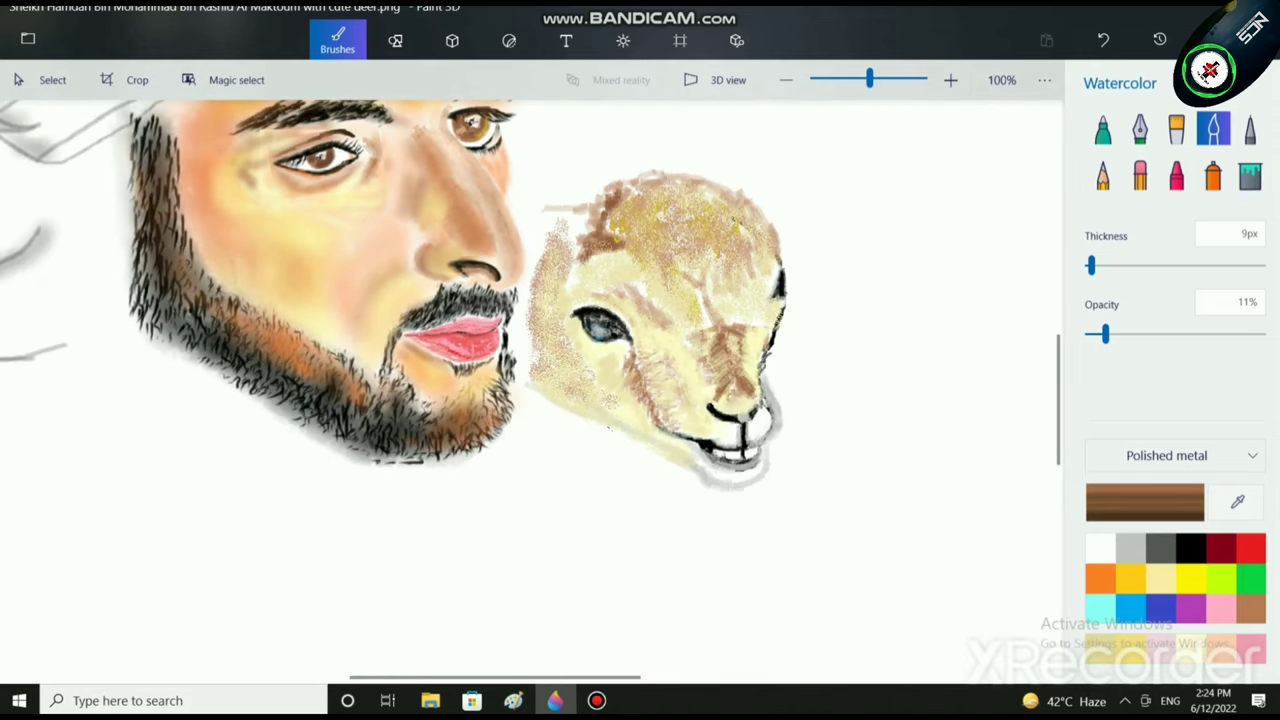
Step: Deepen the nostril's arch and inner shadow with black watercolor at 9px thickness and 11% opacity
{"action": "scroll", "coordinate": [518, 305], "scroll_direction": "up", "scroll_amount": 4}
{"action": "scroll", "coordinate": [440, 365], "scroll_direction": "down", "scroll_amount": 6}
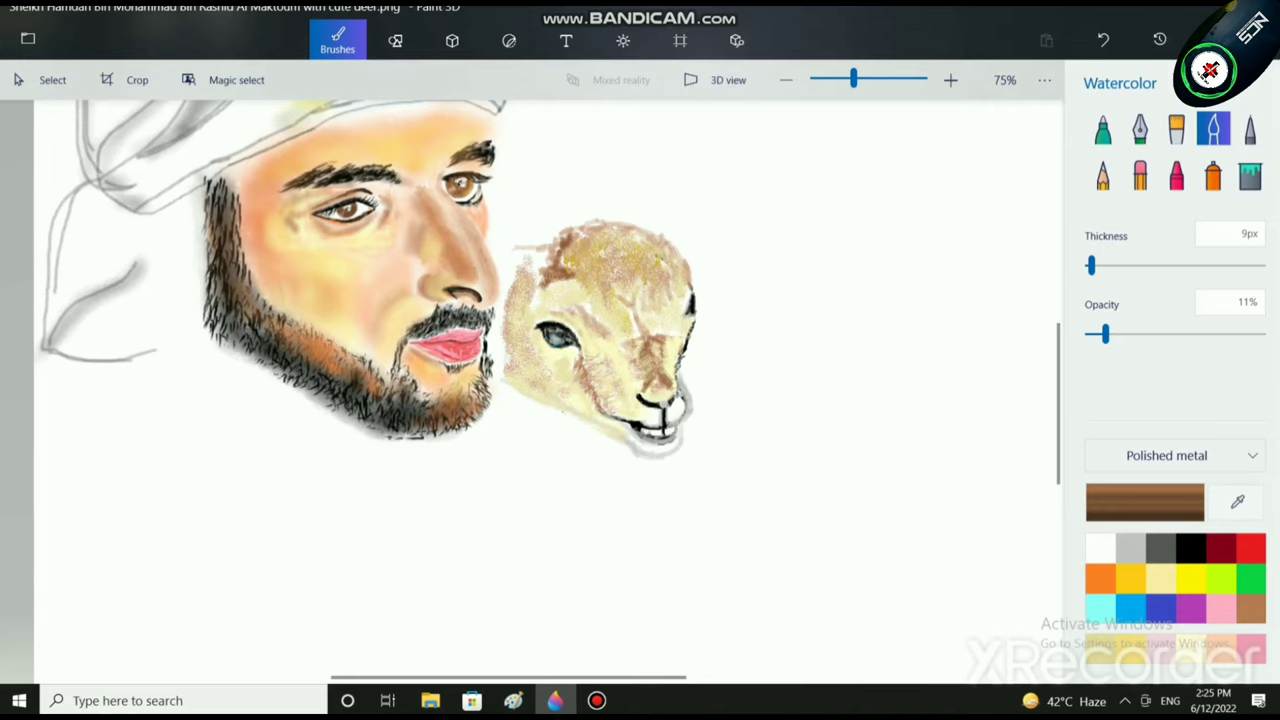
{"action": "left_click", "coordinate": [1190, 548]}
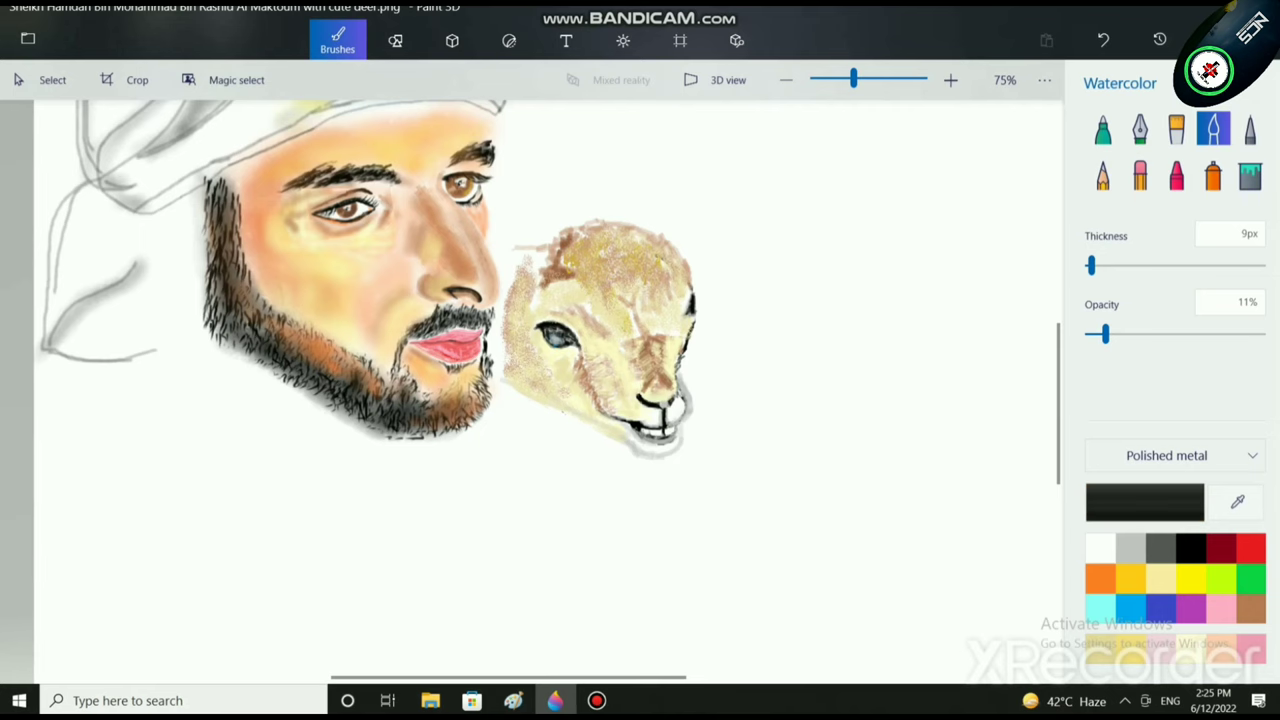
{"action": "scroll", "coordinate": [460, 300], "scroll_direction": "up", "scroll_amount": 8}
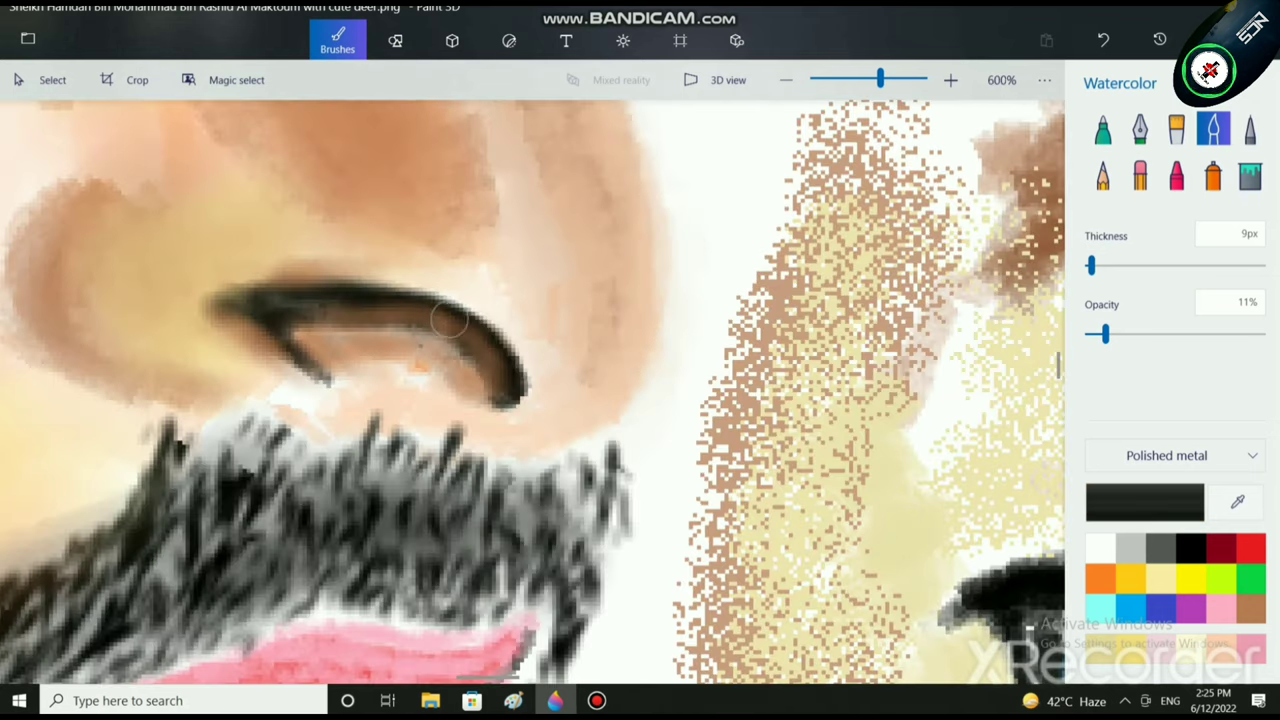
{"action": "left_click_drag", "start_coordinate": [455, 320], "coordinate": [303, 287]}
{"action": "mouse_move", "coordinate": [303, 287]}
{"action": "left_mouse_down"}
{"action": "mouse_move", "coordinate": [419, 285]}
{"action": "mouse_move", "coordinate": [476, 324]}
{"action": "mouse_move", "coordinate": [401, 282]}
{"action": "mouse_move", "coordinate": [483, 312]}
{"action": "mouse_move", "coordinate": [478, 333]}
{"action": "mouse_move", "coordinate": [475, 315]}
{"action": "mouse_move", "coordinate": [394, 289]}
{"action": "mouse_move", "coordinate": [508, 347]}
{"action": "mouse_move", "coordinate": [517, 365]}
{"action": "mouse_move", "coordinate": [494, 327]}
{"action": "mouse_move", "coordinate": [450, 304]}
{"action": "mouse_move", "coordinate": [512, 353]}
{"action": "mouse_move", "coordinate": [491, 323]}
{"action": "mouse_move", "coordinate": [370, 278]}
{"action": "mouse_move", "coordinate": [504, 343]}
{"action": "mouse_move", "coordinate": [484, 321]}
{"action": "mouse_move", "coordinate": [523, 366]}
{"action": "mouse_move", "coordinate": [486, 314]}
{"action": "mouse_move", "coordinate": [433, 288]}
{"action": "mouse_move", "coordinate": [276, 295]}
{"action": "mouse_move", "coordinate": [391, 301]}
{"action": "mouse_move", "coordinate": [378, 302]}
{"action": "mouse_move", "coordinate": [249, 298]}
{"action": "mouse_move", "coordinate": [355, 292]}
{"action": "mouse_move", "coordinate": [453, 316]}
{"action": "mouse_move", "coordinate": [326, 281]}
{"action": "mouse_move", "coordinate": [416, 287]}
{"action": "mouse_move", "coordinate": [507, 339]}
{"action": "mouse_move", "coordinate": [445, 291]}
{"action": "mouse_move", "coordinate": [330, 283]}
{"action": "mouse_move", "coordinate": [425, 284]}
{"action": "mouse_move", "coordinate": [491, 313]}
{"action": "mouse_move", "coordinate": [510, 372]}
{"action": "left_mouse_up"}
{"action": "scroll", "coordinate": [510, 372], "scroll_direction": "down", "scroll_amount": 8}
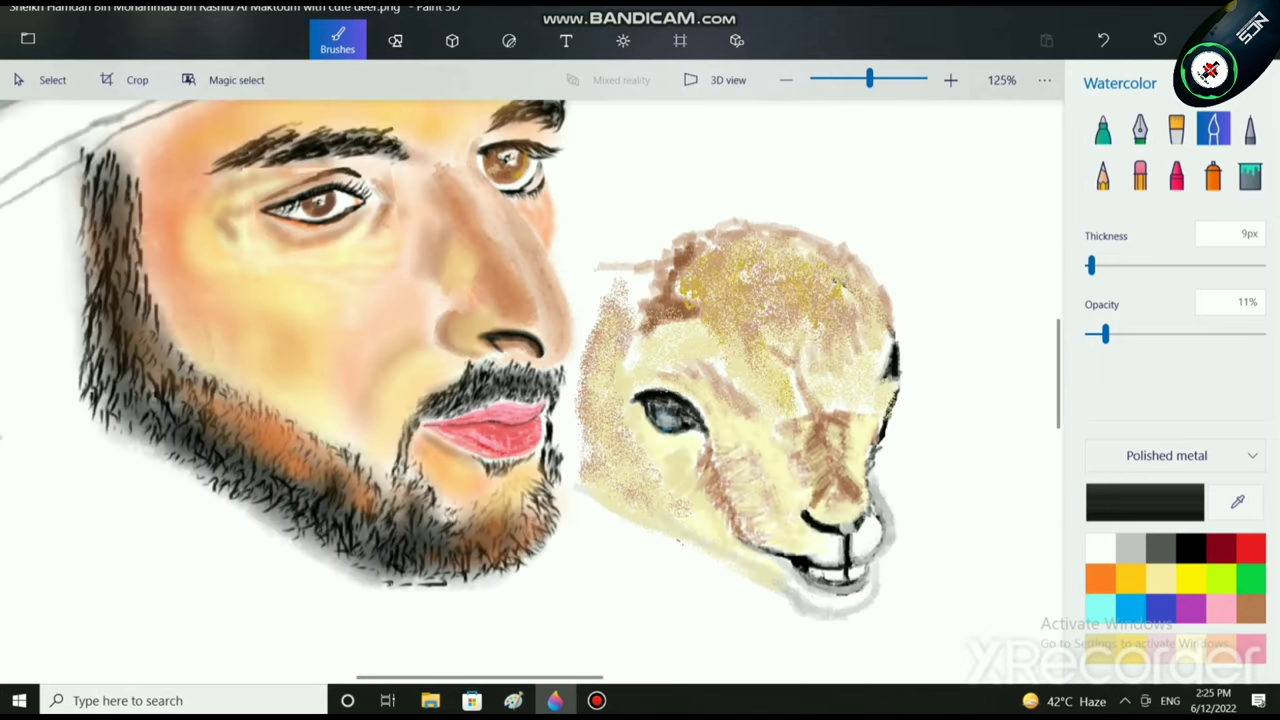
Step: Darken the upper edge of the nostril's arch with black watercolor at 9px thickness and 11% opacity
{"action": "scroll", "coordinate": [490, 355], "scroll_direction": "up", "scroll_amount": 8}
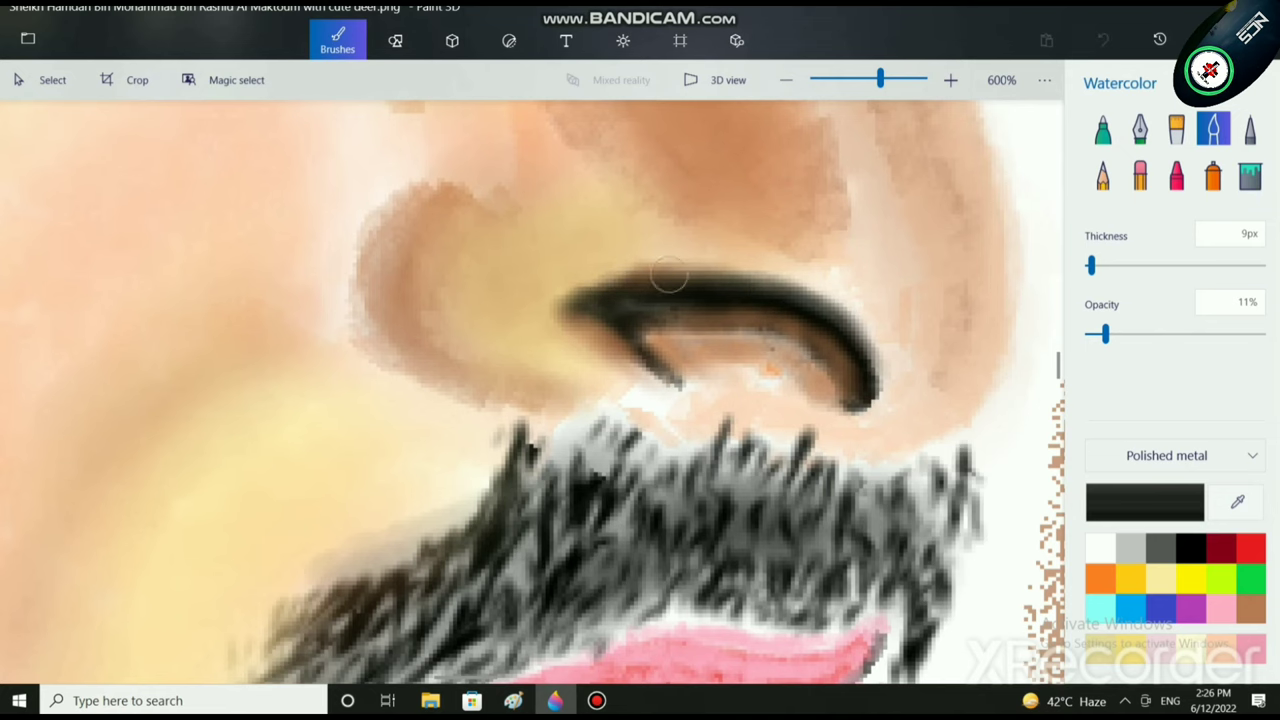
{"action": "mouse_move", "coordinate": [669, 274]}
{"action": "left_mouse_down"}
{"action": "mouse_move", "coordinate": [785, 302]}
{"action": "mouse_move", "coordinate": [867, 351]}
{"action": "left_mouse_up"}
{"action": "scroll", "coordinate": [867, 351], "scroll_direction": "down", "scroll_amount": 5}
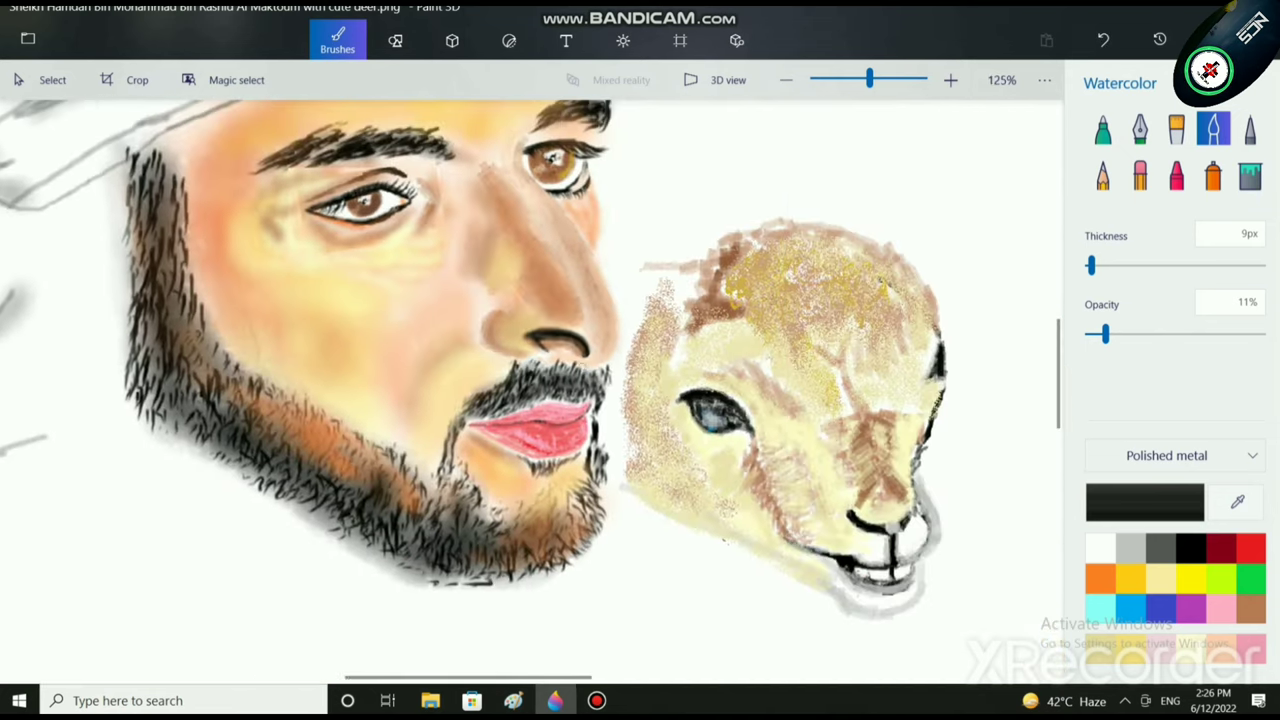
{"action": "scroll", "coordinate": [532, 390], "scroll_direction": "right", "scroll_amount": 1}
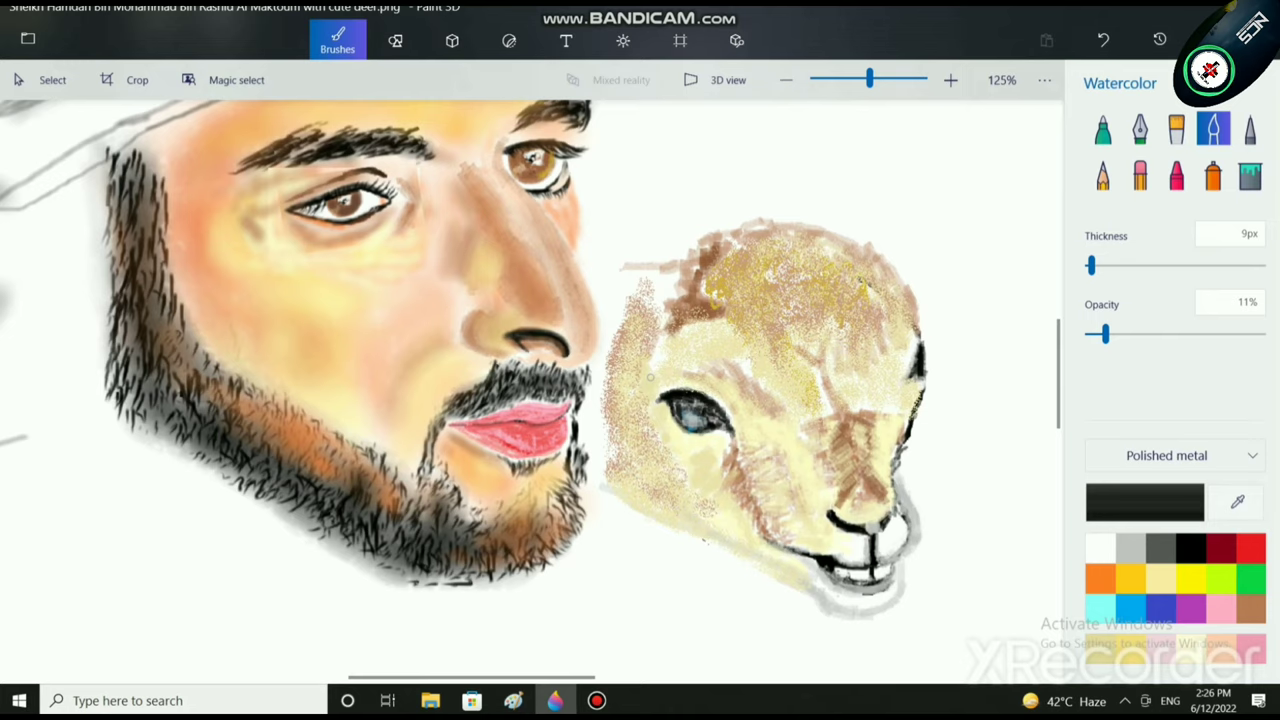
{"action": "scroll", "coordinate": [530, 390], "scroll_direction": "down", "scroll_amount": 3}
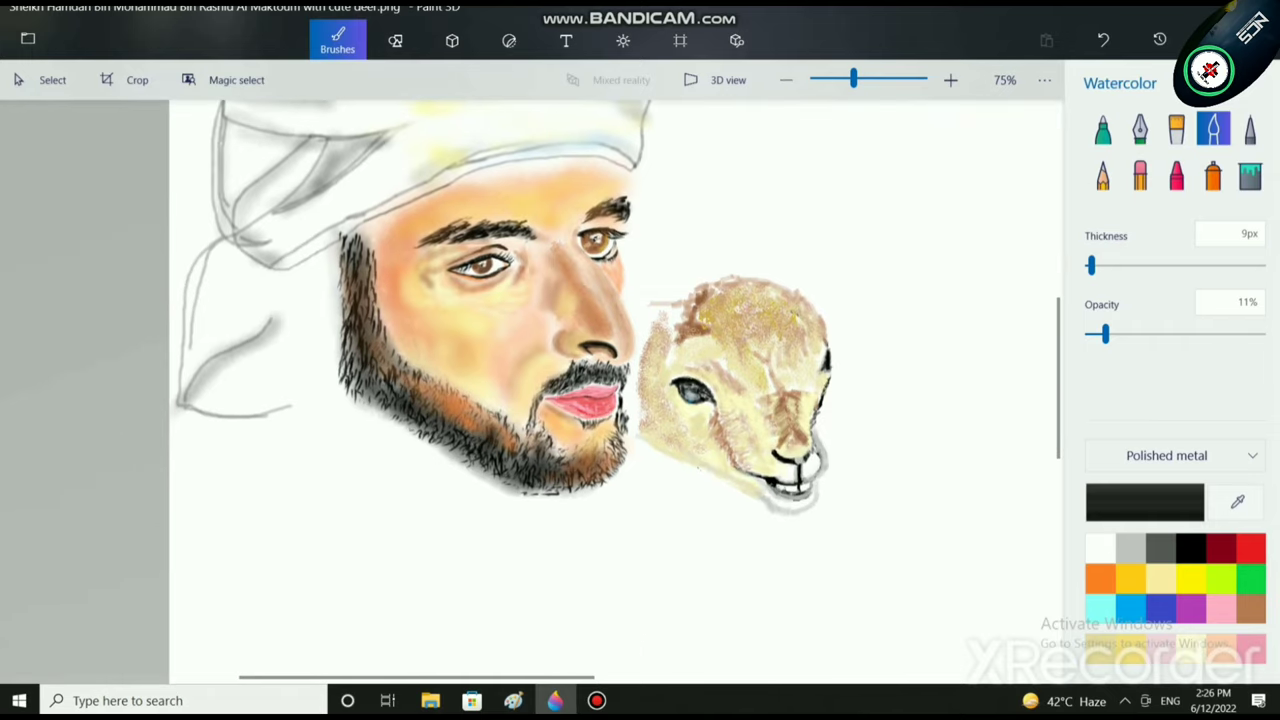
Step: Extend the upper lip's raised outer corner with light pink watercolor at 9px thickness and 11% opacity
{"action": "scroll", "coordinate": [562, 400], "scroll_direction": "up", "scroll_amount": 1}
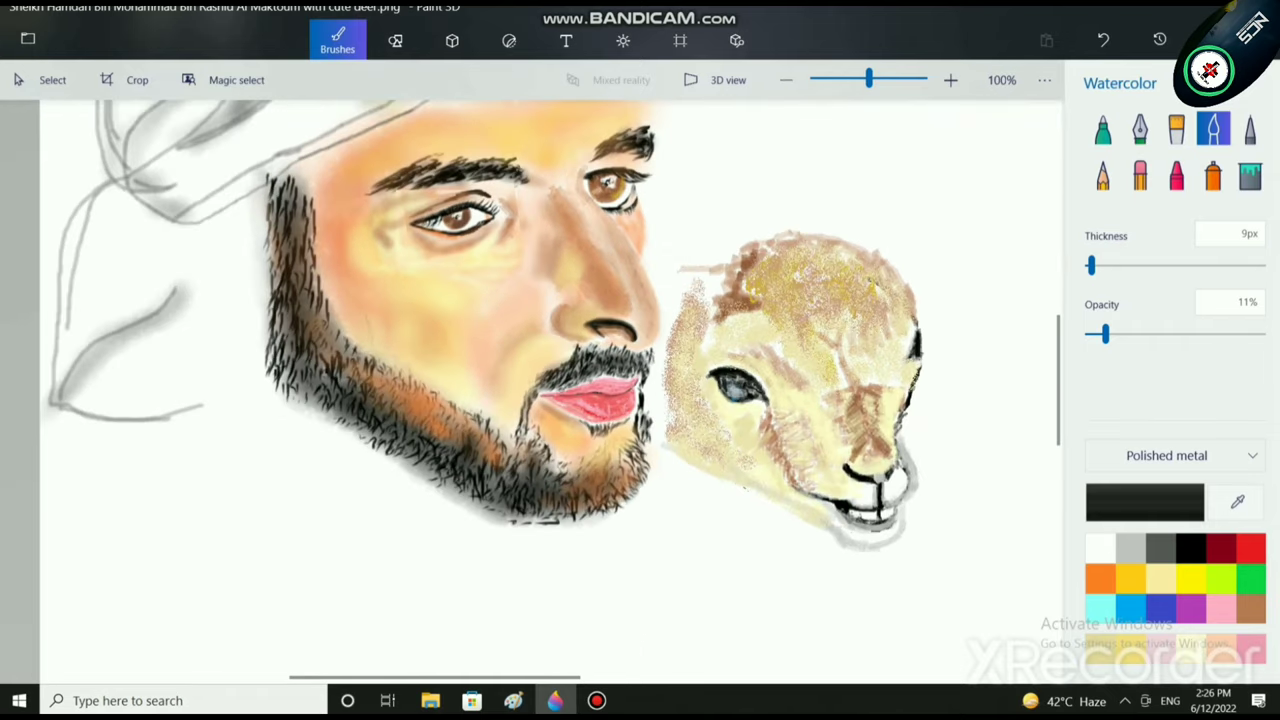
{"action": "scroll", "coordinate": [704, 394], "scroll_direction": "up", "scroll_amount": 10}
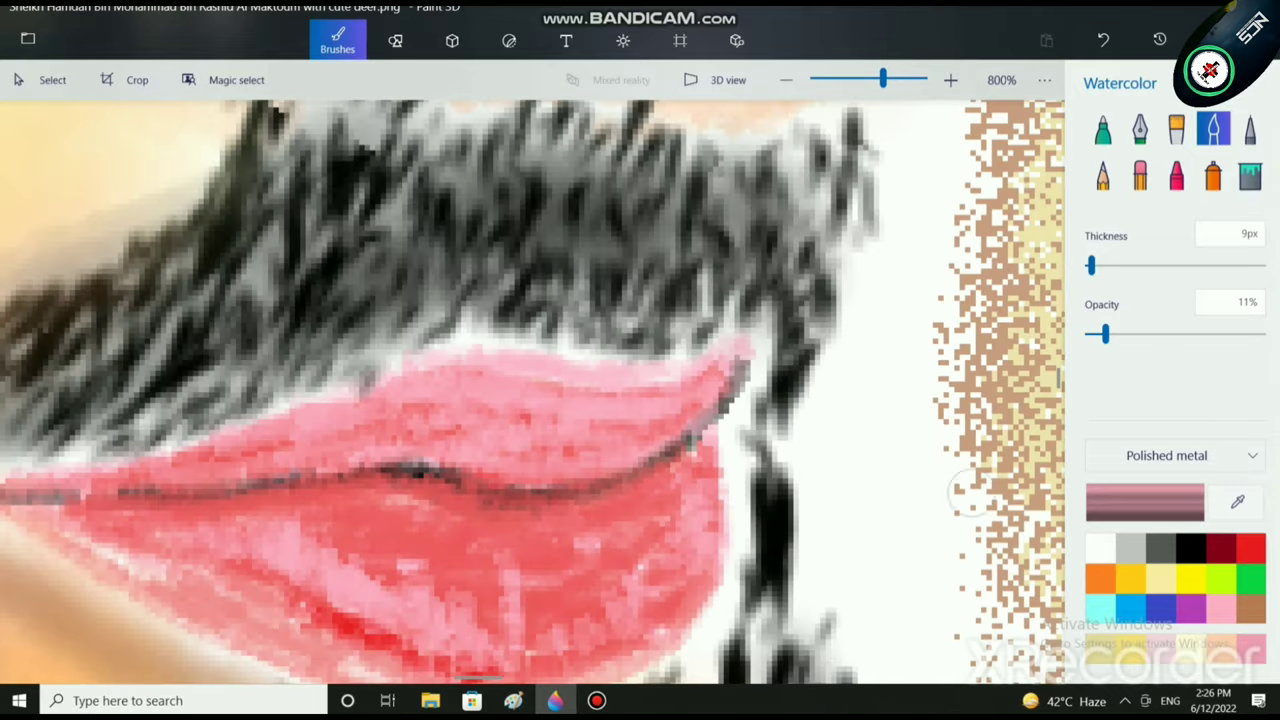
{"action": "mouse_move", "coordinate": [745, 370]}
{"action": "left_mouse_down"}
{"action": "mouse_move", "coordinate": [743, 351]}
{"action": "mouse_move", "coordinate": [720, 355]}
{"action": "mouse_move", "coordinate": [748, 356]}
{"action": "left_mouse_up"}
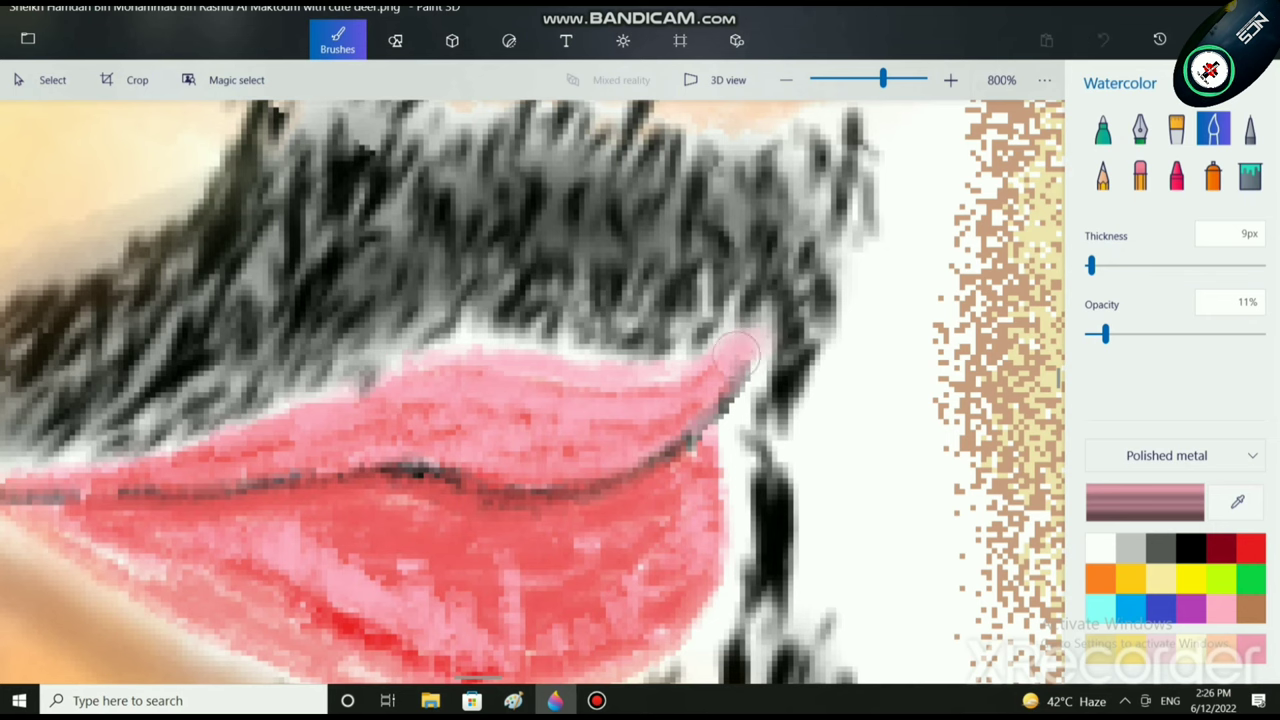
{"action": "scroll", "coordinate": [750, 360], "scroll_direction": "down", "scroll_amount": 6}
{"action": "scroll", "coordinate": [766, 450], "scroll_direction": "down", "scroll_amount": 4}
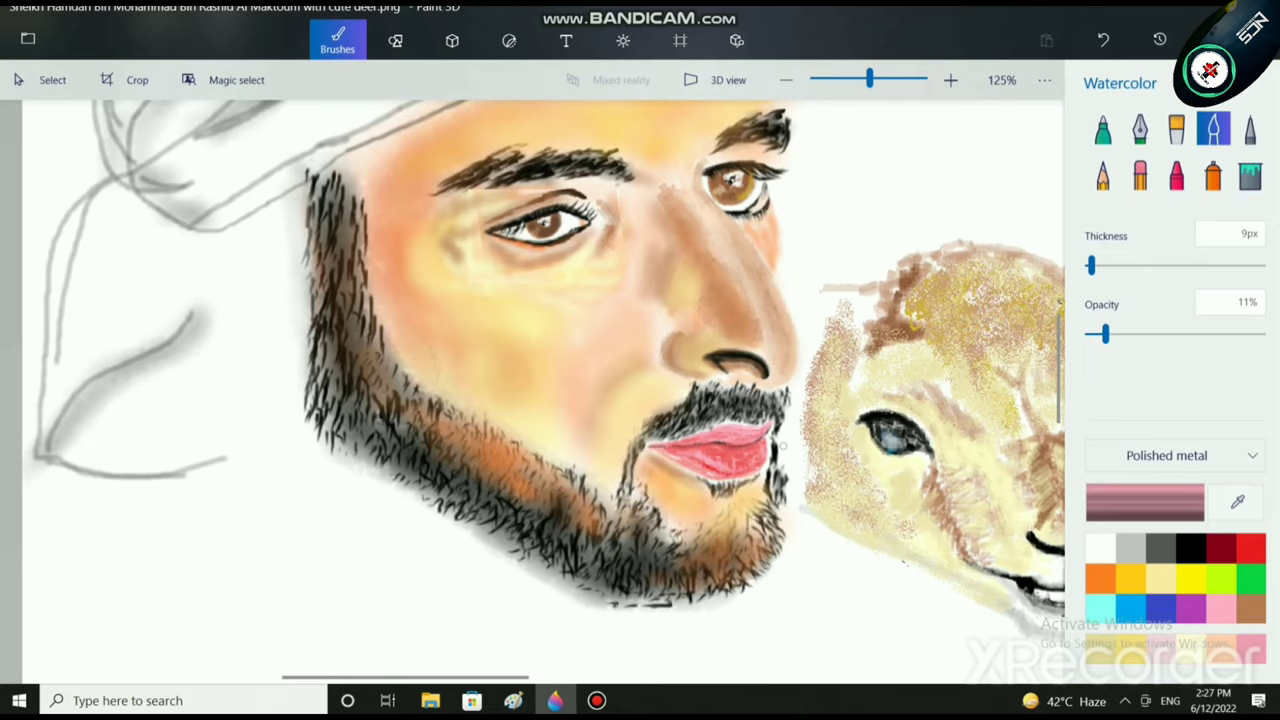
{"action": "scroll", "coordinate": [843, 387], "scroll_direction": "down", "scroll_amount": 2}
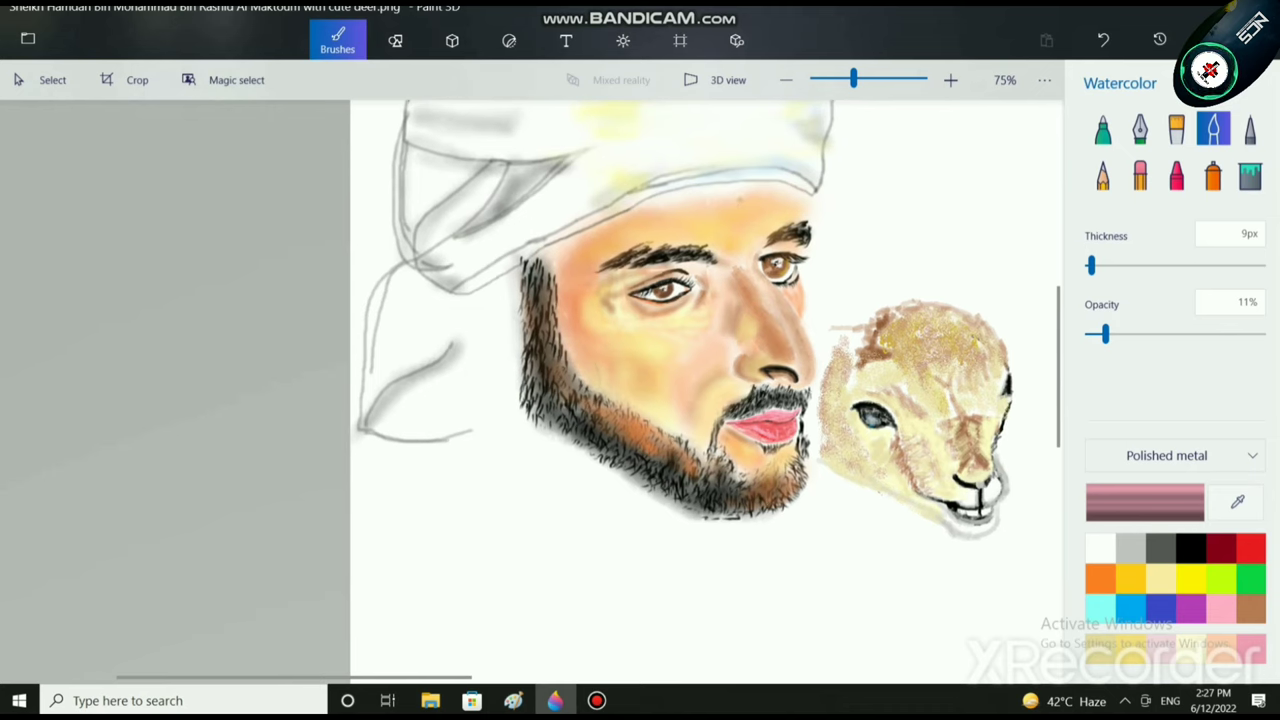
Step: Tint the pale strip of forehead below the turban's edge with orange watercolor at 43px thickness and 11% opacity
{"action": "left_click", "coordinate": [1100, 578]}
{"action": "scroll", "coordinate": [724, 339], "scroll_direction": "up", "scroll_amount": 3}
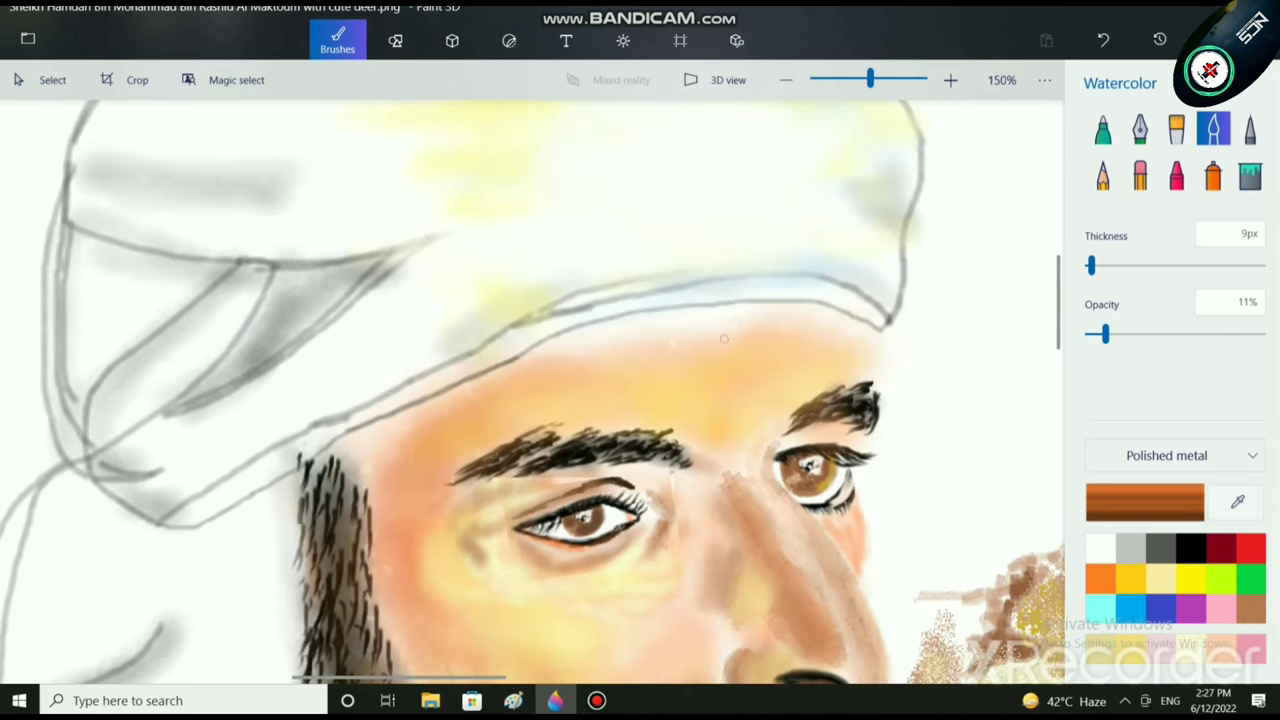
{"action": "left_click", "coordinate": [1122, 265]}
{"action": "mouse_move", "coordinate": [727, 325]}
{"action": "left_mouse_down"}
{"action": "mouse_move", "coordinate": [579, 350]}
{"action": "mouse_move", "coordinate": [699, 325]}
{"action": "left_mouse_up"}
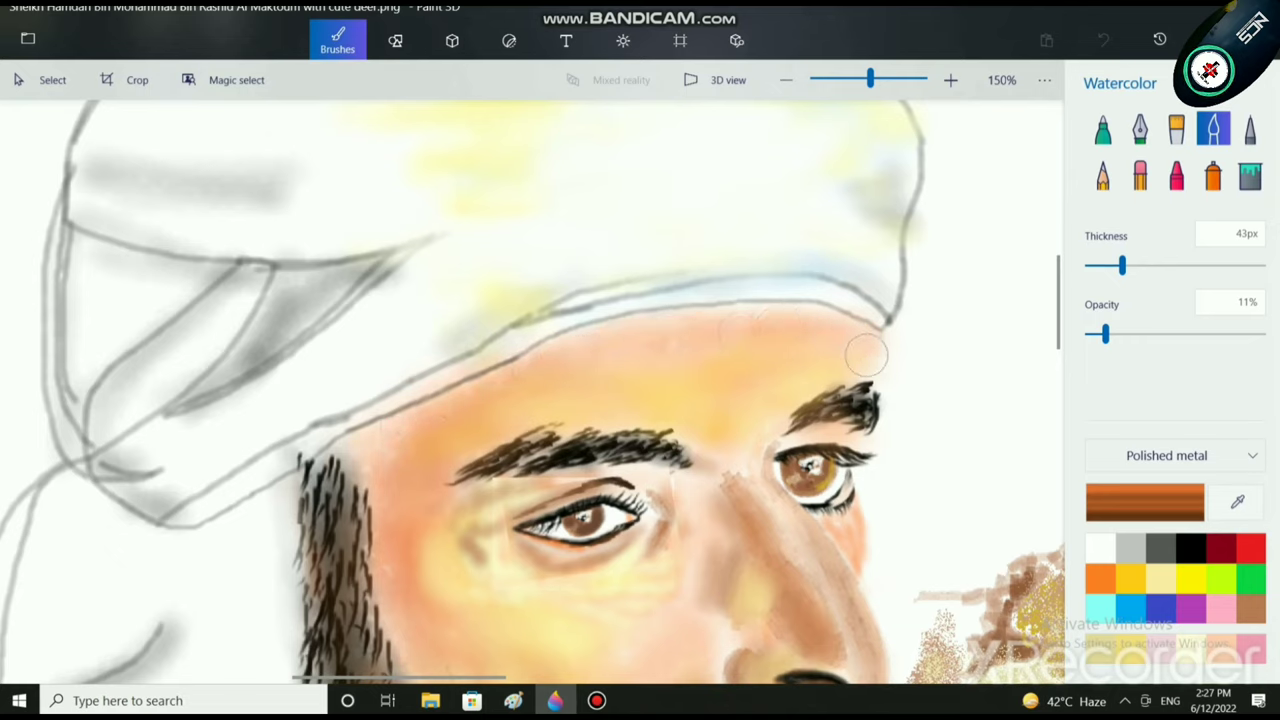
{"action": "scroll", "coordinate": [911, 411], "scroll_direction": "down", "scroll_amount": 3}
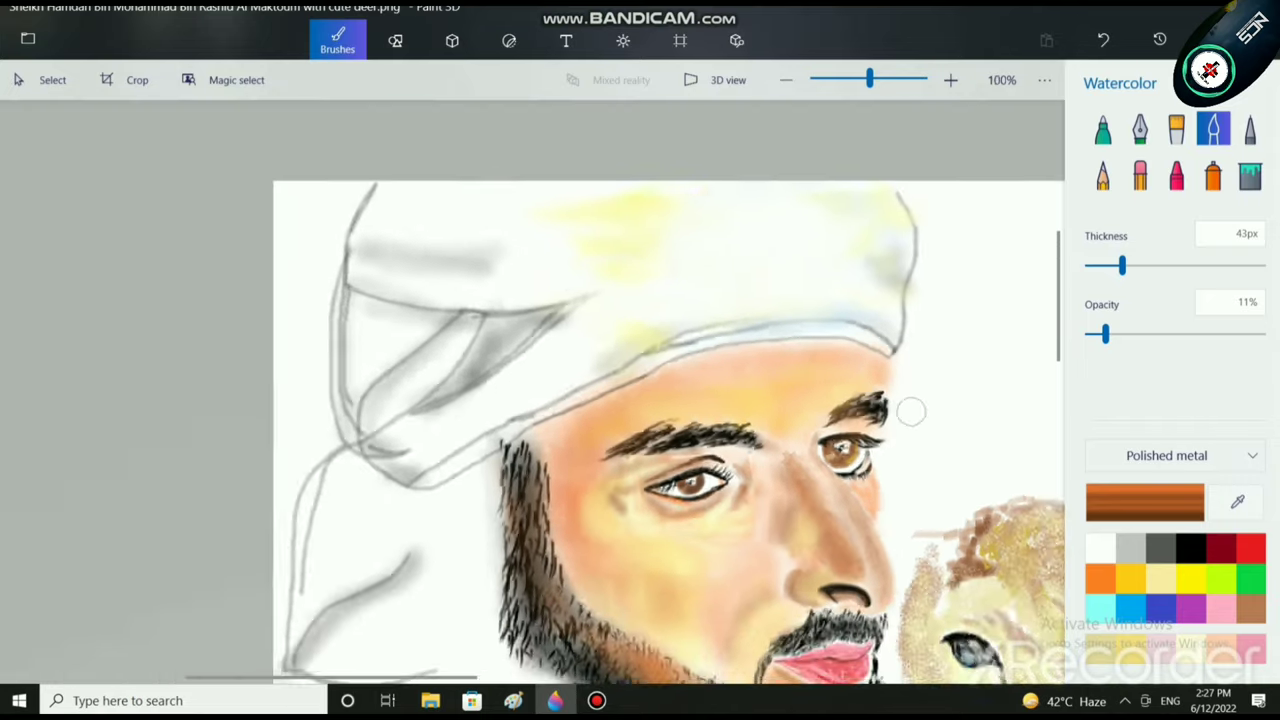
{"action": "scroll", "coordinate": [911, 411], "scroll_direction": "down", "scroll_amount": 2}
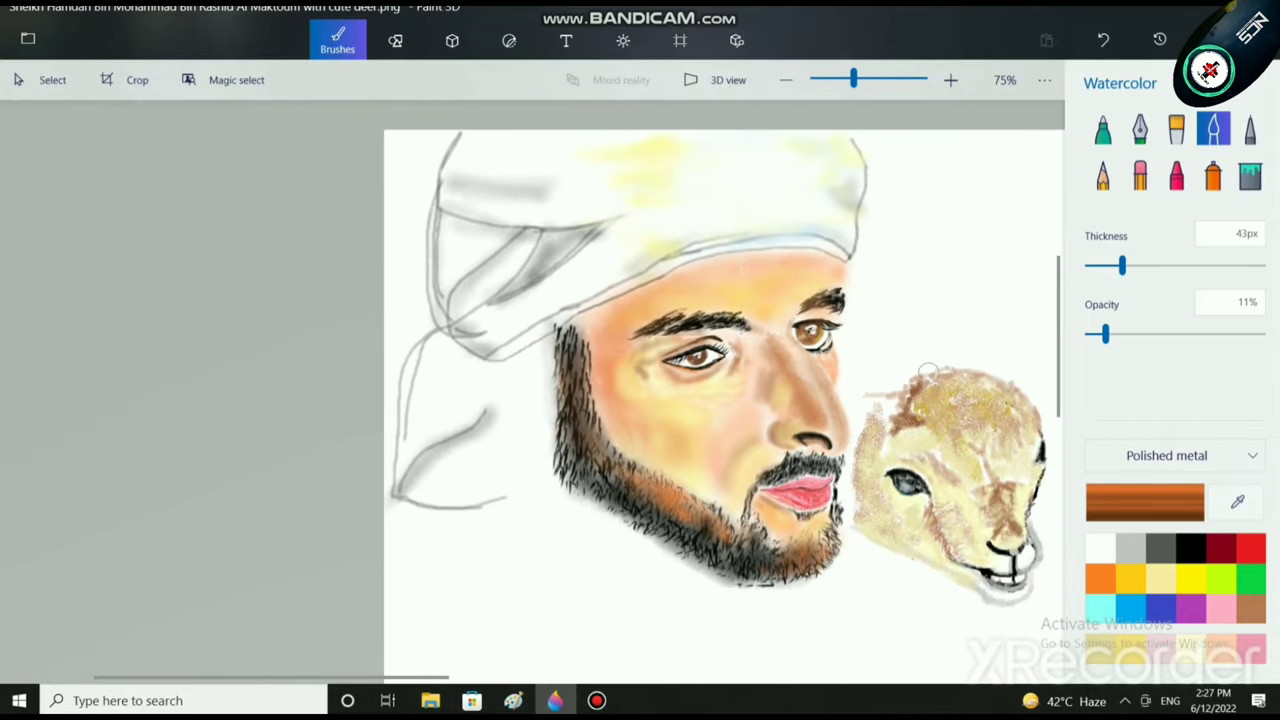
Step: Clean up the edge of the upper lip's raised corner with white watercolor at 6px thickness and 11% opacity
{"action": "scroll", "coordinate": [855, 495], "scroll_direction": "up", "scroll_amount": 5}
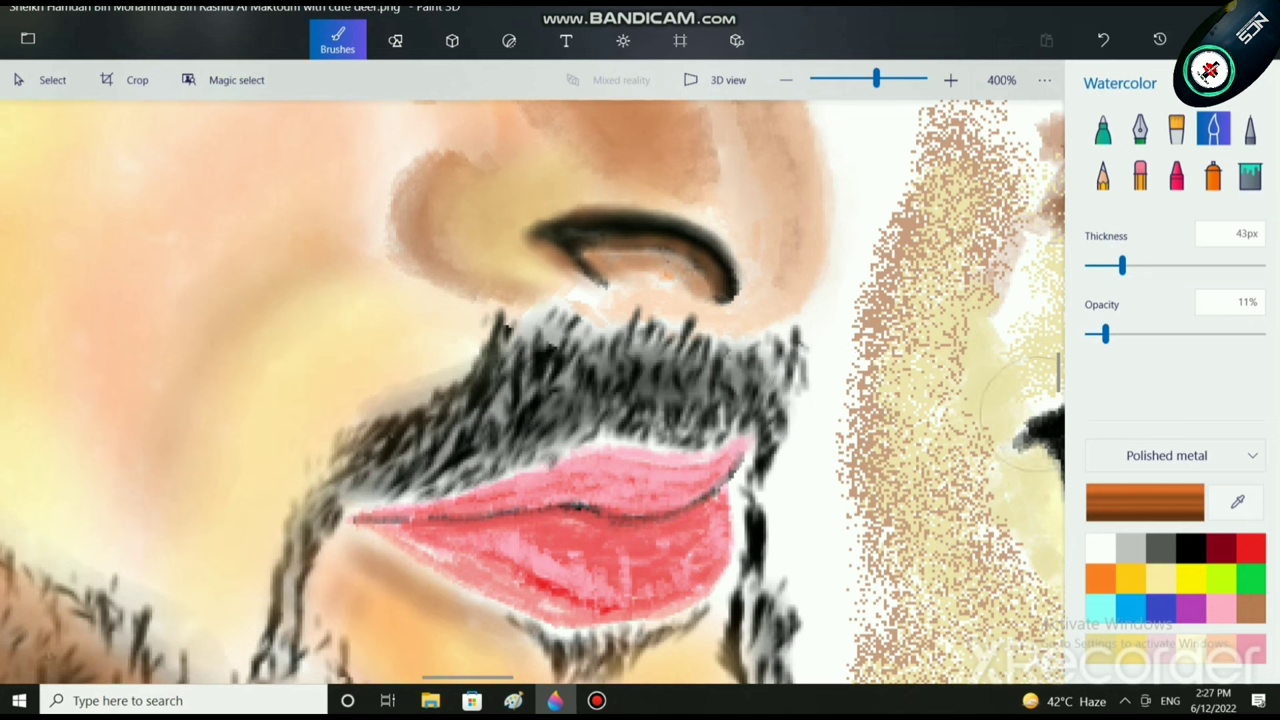
{"action": "left_click", "coordinate": [1100, 548]}
{"action": "left_click_drag", "start_coordinate": [1121, 265], "coordinate": [1088, 265]}
{"action": "scroll", "coordinate": [742, 524], "scroll_direction": "up", "scroll_amount": 2}
{"action": "left_click_drag", "start_coordinate": [766, 374], "coordinate": [768, 359]}
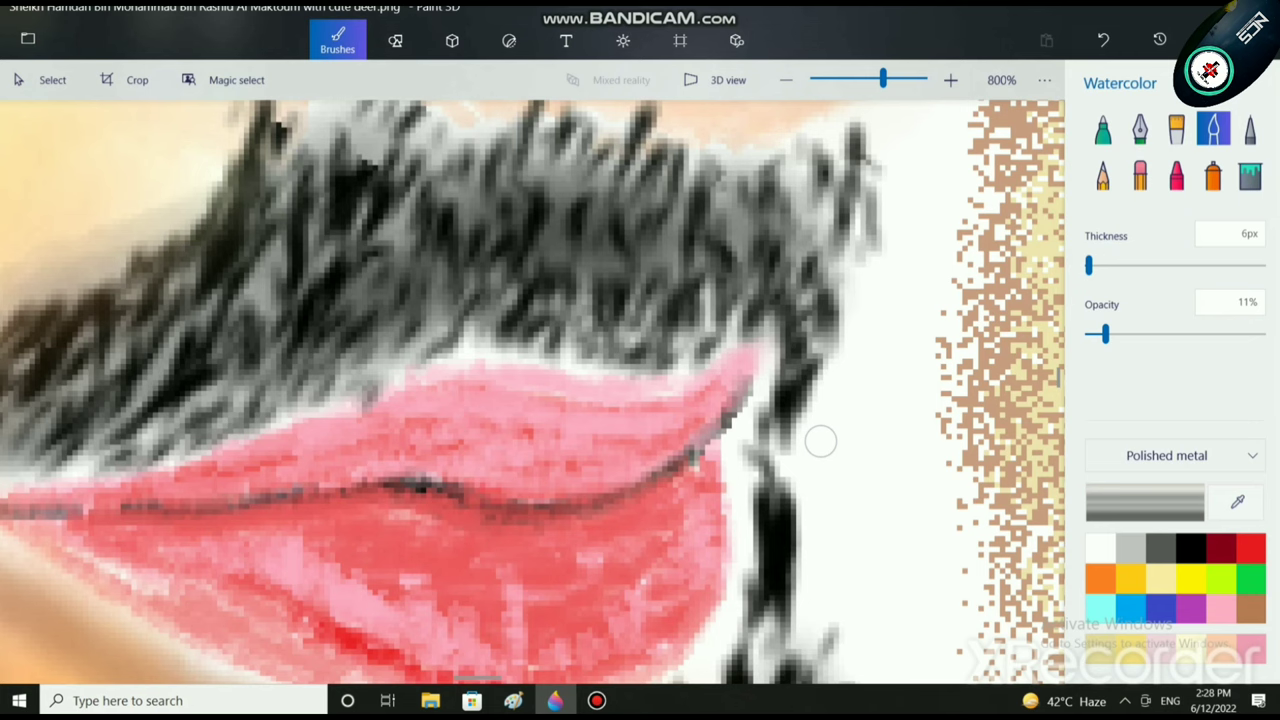
{"action": "scroll", "coordinate": [820, 441], "scroll_direction": "down", "scroll_amount": 4}
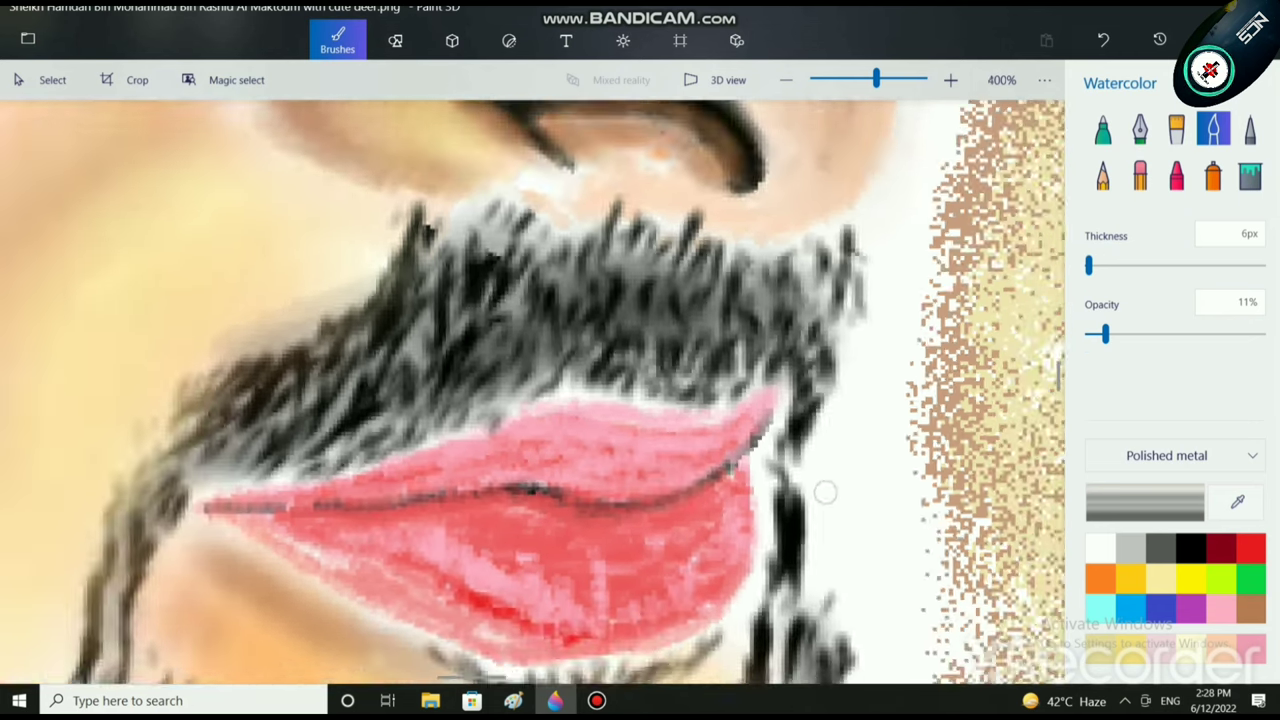
{"action": "scroll", "coordinate": [740, 480], "scroll_direction": "down", "scroll_amount": 3}
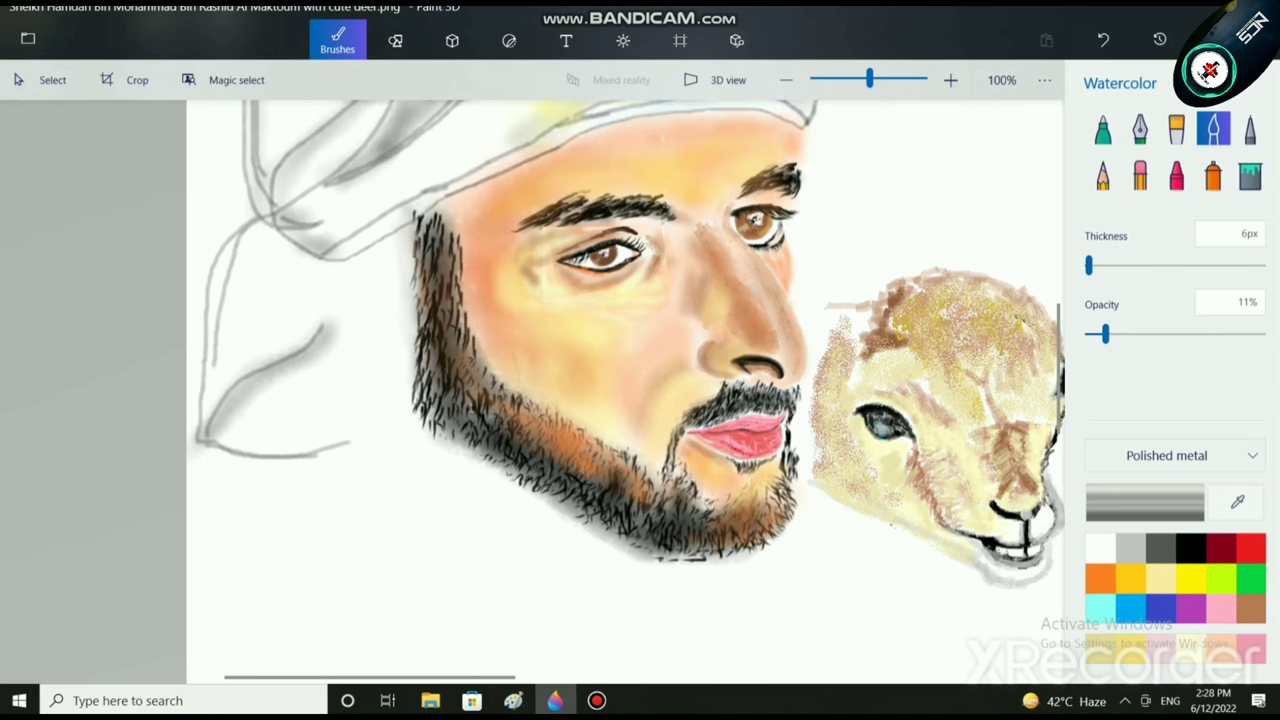
Step: Shade the outer contour of the nostril wing with brown watercolor at 6px thickness and 11% opacity
{"action": "scroll", "coordinate": [703, 390], "scroll_direction": "up", "scroll_amount": 3}
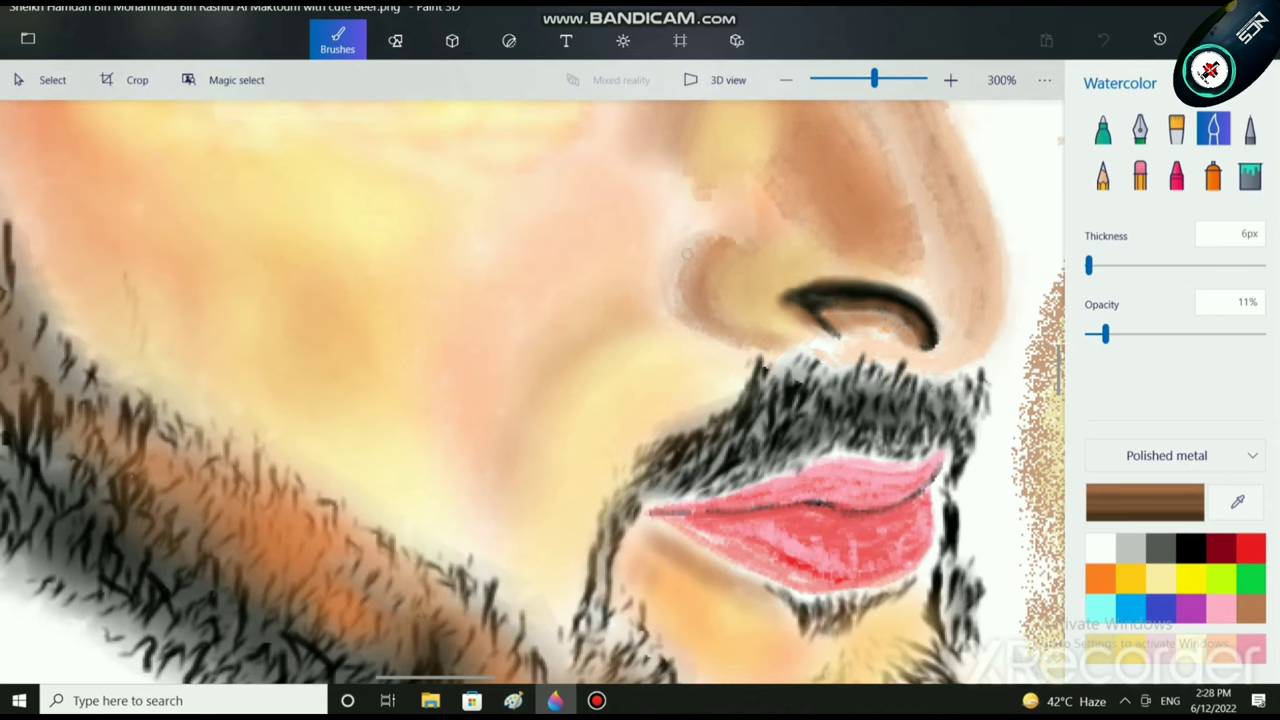
{"action": "scroll", "coordinate": [706, 330], "scroll_direction": "down", "scroll_amount": 5}
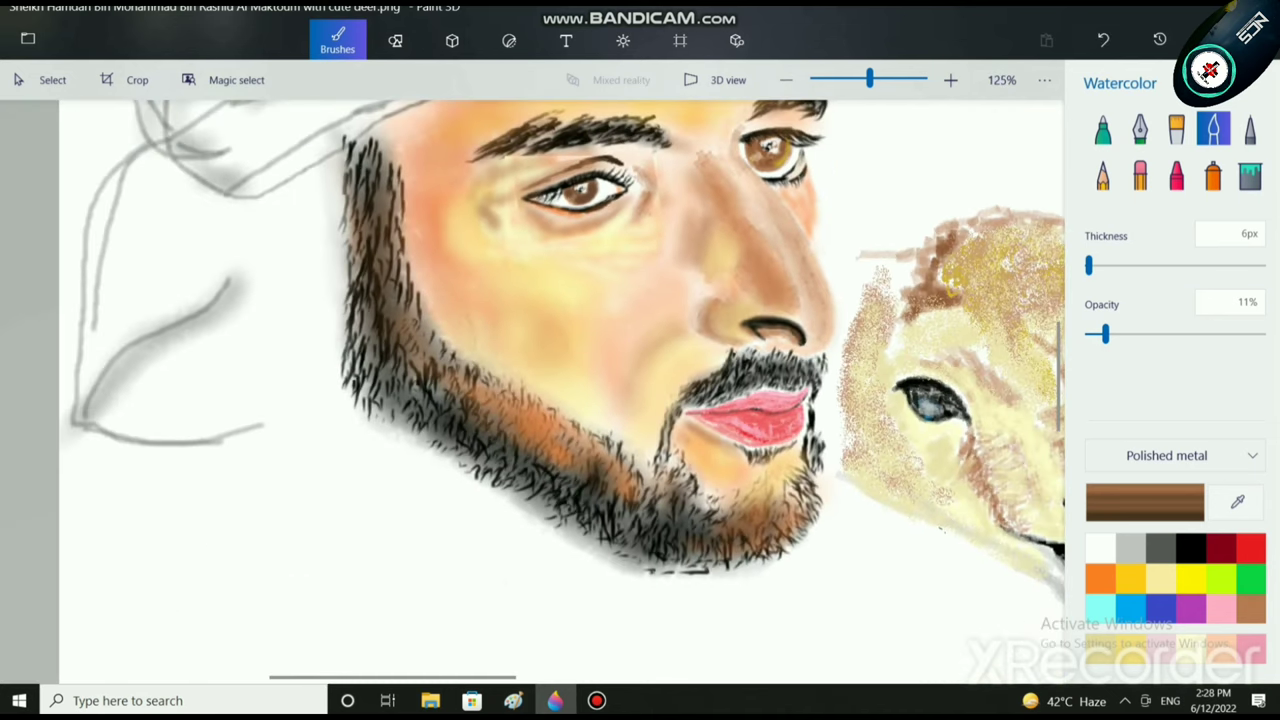
{"action": "scroll", "coordinate": [827, 375], "scroll_direction": "down", "scroll_amount": 2}
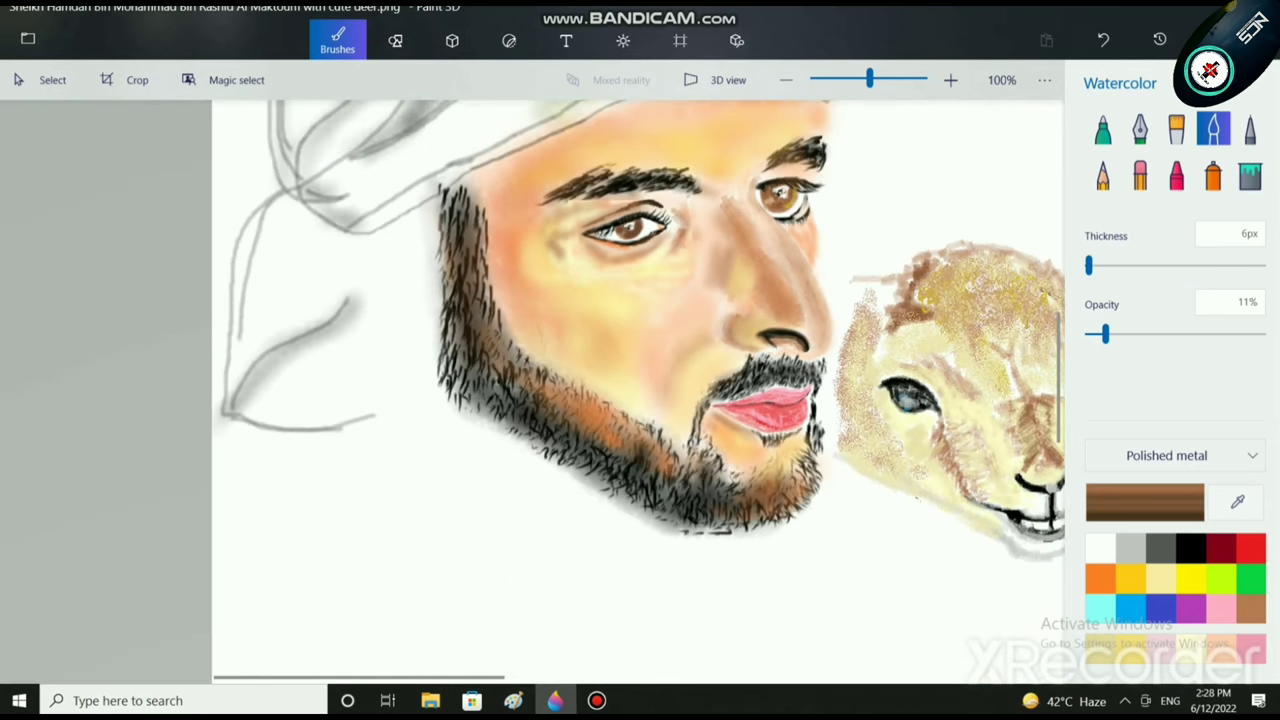
Step: Shade the mustache's upper edge below the nostril with black watercolor at 6px thickness and 11% opacity
{"action": "scroll", "coordinate": [772, 360], "scroll_direction": "up", "scroll_amount": 7}
{"action": "left_click", "coordinate": [1190, 548]}
{"action": "scroll", "coordinate": [740, 488], "scroll_direction": "up", "scroll_amount": 5}
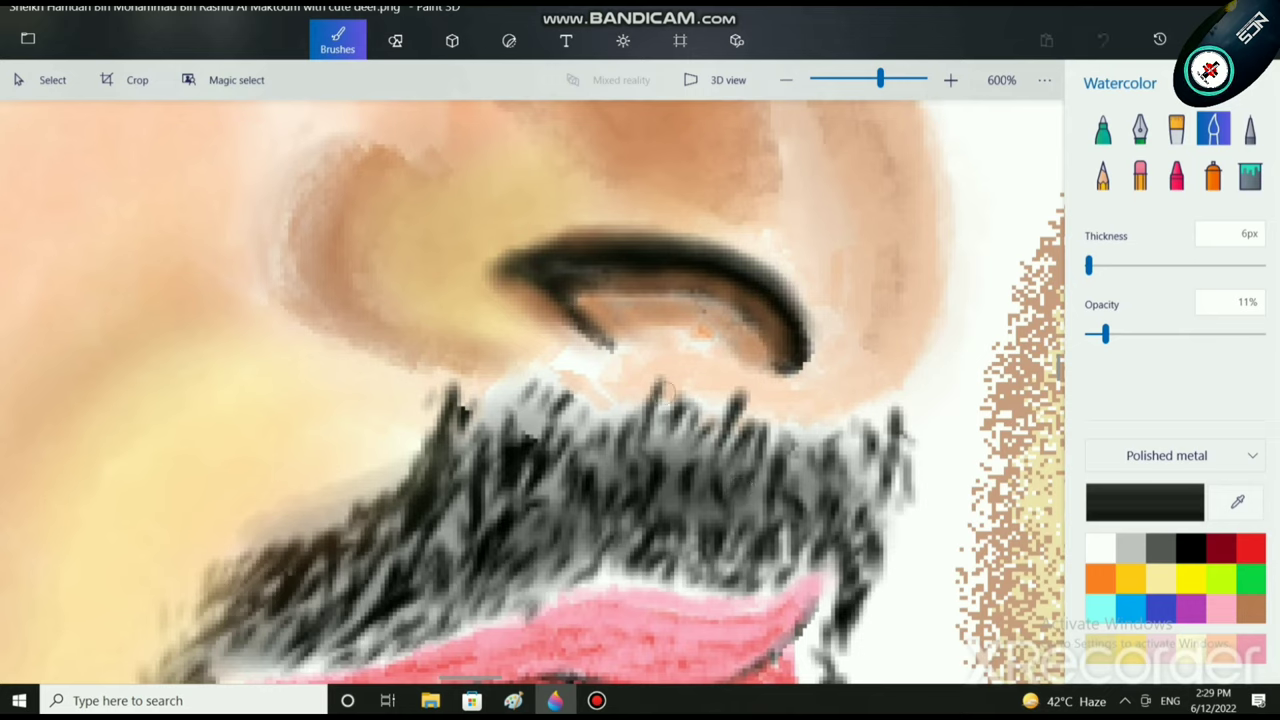
{"action": "mouse_move", "coordinate": [700, 409]}
{"action": "left_mouse_down"}
{"action": "mouse_move", "coordinate": [695, 400]}
{"action": "mouse_move", "coordinate": [727, 400]}
{"action": "mouse_move", "coordinate": [718, 410]}
{"action": "mouse_move", "coordinate": [810, 433]}
{"action": "mouse_move", "coordinate": [766, 410]}
{"action": "mouse_move", "coordinate": [873, 410]}
{"action": "mouse_move", "coordinate": [829, 426]}
{"action": "mouse_move", "coordinate": [653, 381]}
{"action": "mouse_move", "coordinate": [638, 396]}
{"action": "mouse_move", "coordinate": [581, 392]}
{"action": "mouse_move", "coordinate": [588, 404]}
{"action": "mouse_move", "coordinate": [513, 381]}
{"action": "mouse_move", "coordinate": [527, 381]}
{"action": "mouse_move", "coordinate": [485, 398]}
{"action": "mouse_move", "coordinate": [588, 362]}
{"action": "mouse_move", "coordinate": [622, 391]}
{"action": "mouse_move", "coordinate": [606, 385]}
{"action": "mouse_move", "coordinate": [624, 366]}
{"action": "mouse_move", "coordinate": [710, 396]}
{"action": "mouse_move", "coordinate": [664, 364]}
{"action": "mouse_move", "coordinate": [612, 414]}
{"action": "left_mouse_up"}
{"action": "scroll", "coordinate": [612, 414], "scroll_direction": "down", "scroll_amount": 10}
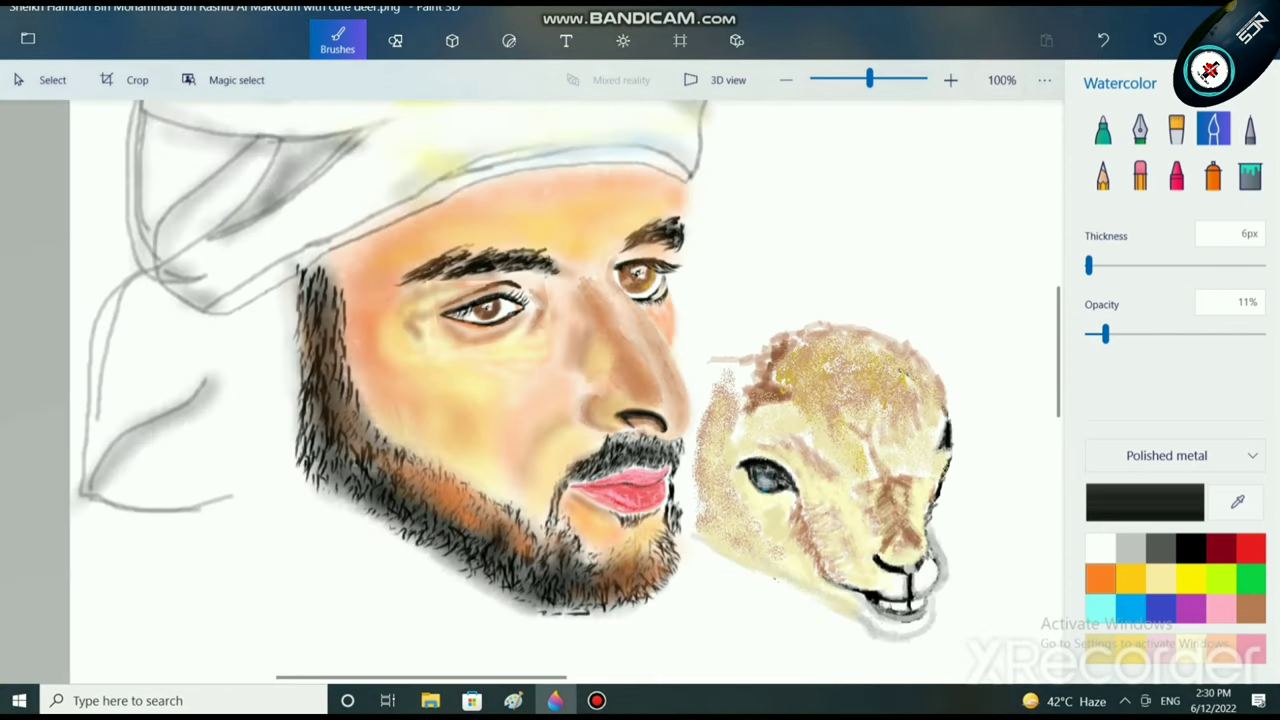
{"action": "scroll", "coordinate": [612, 414], "scroll_direction": "down", "scroll_amount": 2}
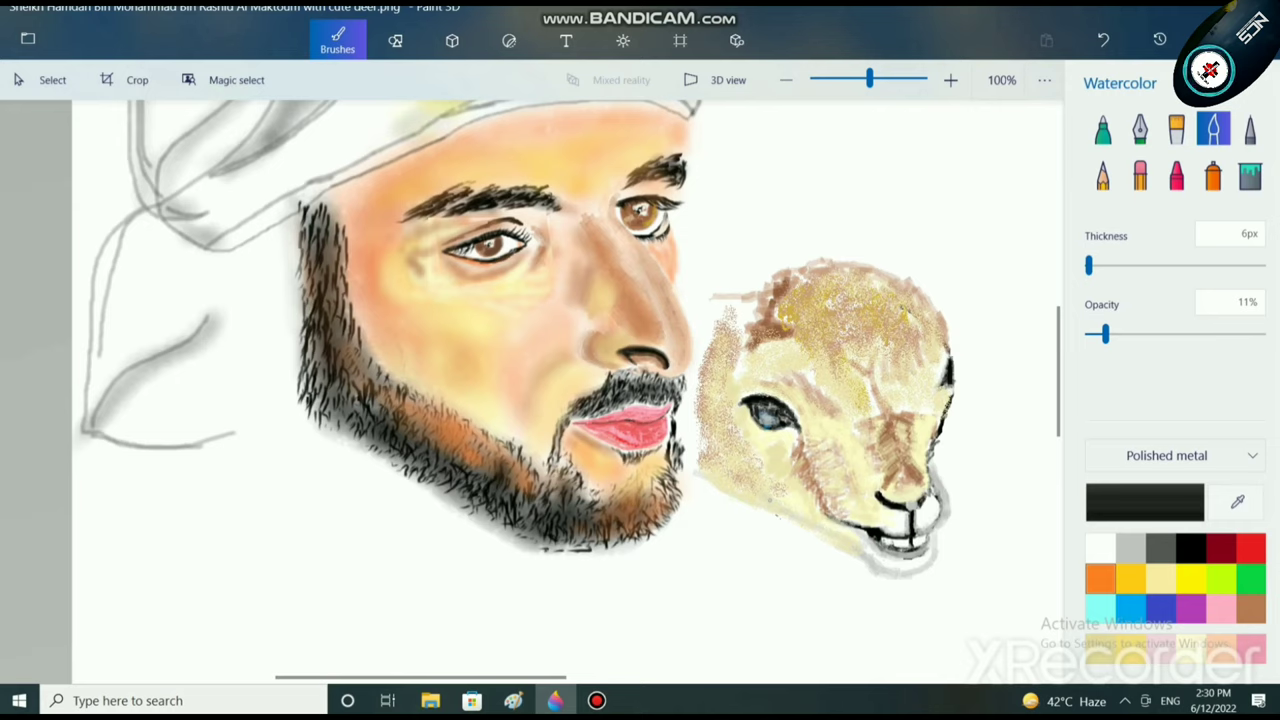
Step: Darken the pale patch between the mustache's top and the inner end of the nostril outline with black
{"action": "scroll", "coordinate": [680, 417], "scroll_direction": "up", "scroll_amount": 5}
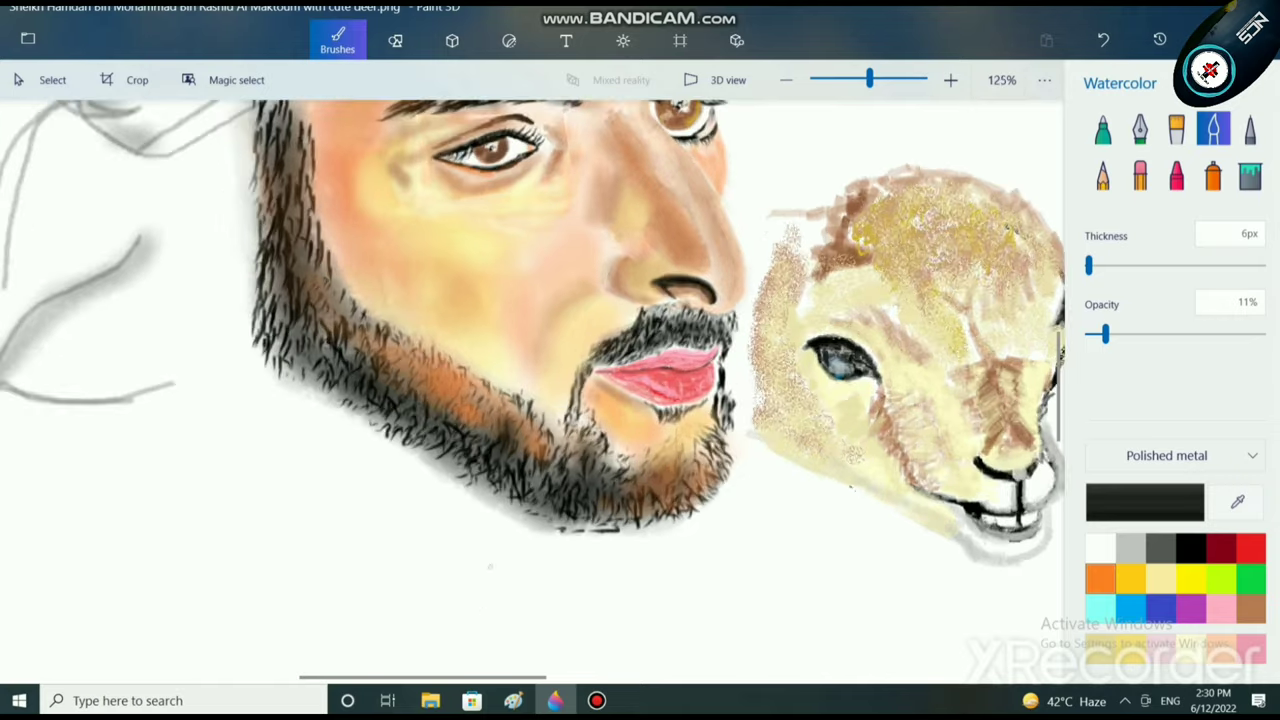
{"action": "scroll", "coordinate": [515, 283], "scroll_direction": "up", "scroll_amount": 3}
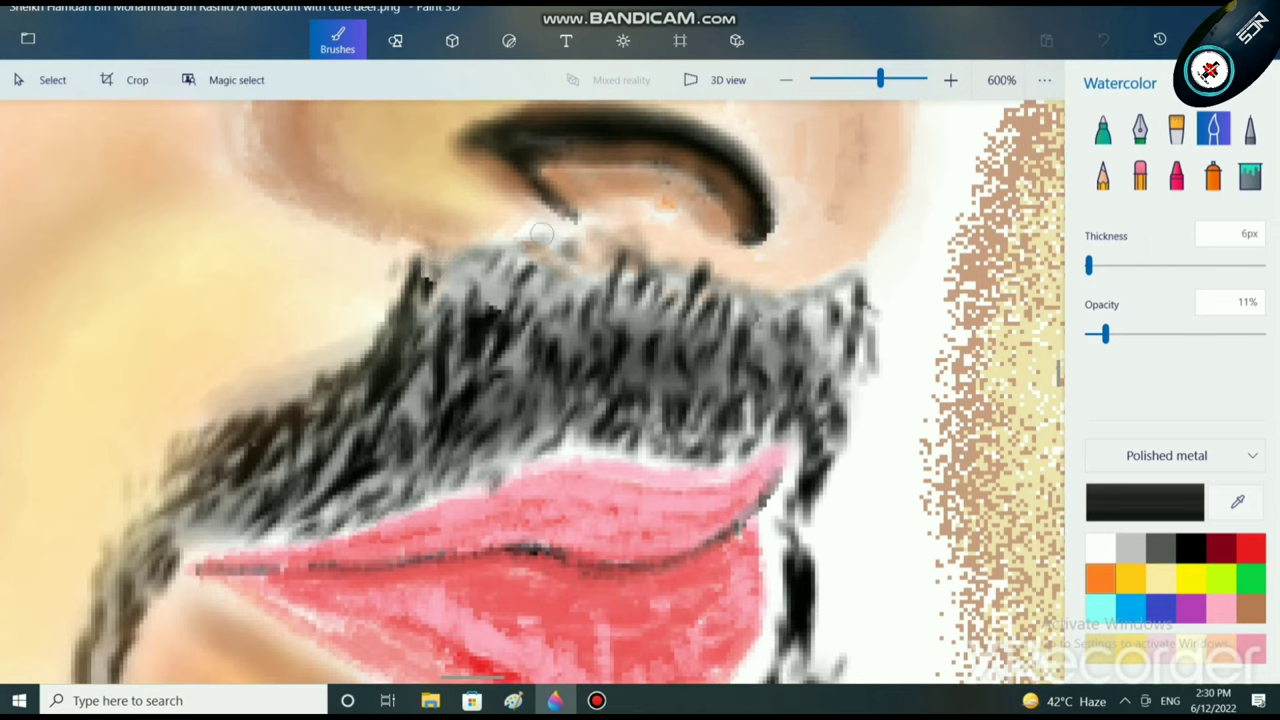
{"action": "mouse_move", "coordinate": [548, 236]}
{"action": "left_mouse_down"}
{"action": "mouse_move", "coordinate": [578, 240]}
{"action": "mouse_move", "coordinate": [562, 242]}
{"action": "left_mouse_up"}
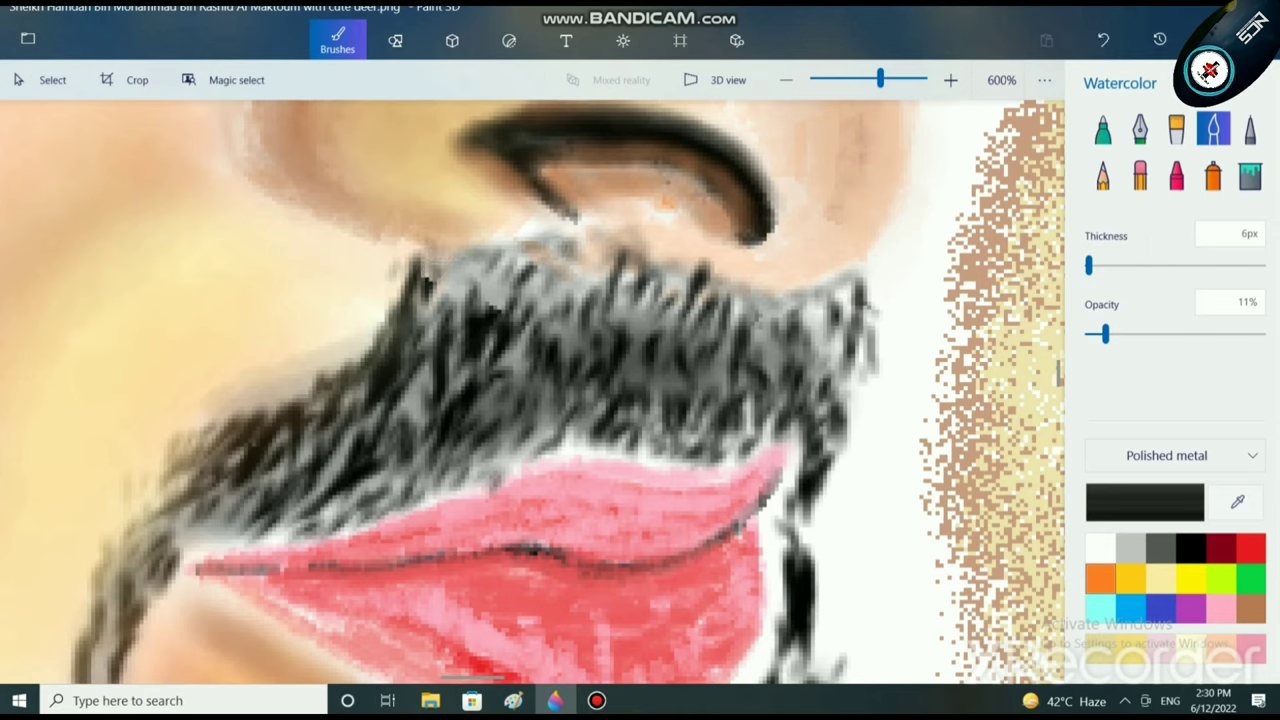
Step: Tint the remaining pale gap between the nostril and the mustache with orange watercolor at 6px thickness and 11% opacity
{"action": "left_click", "coordinate": [1099, 577]}
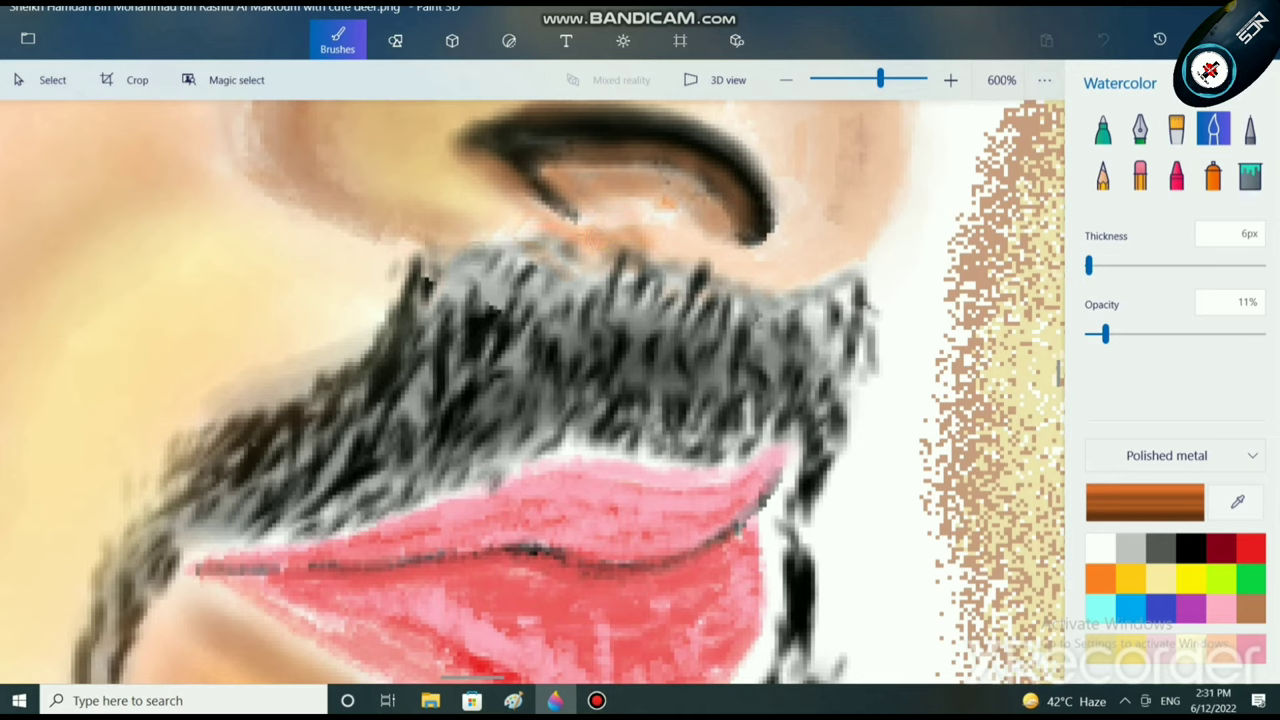
{"action": "scroll", "coordinate": [598, 330], "scroll_direction": "down", "scroll_amount": 6}
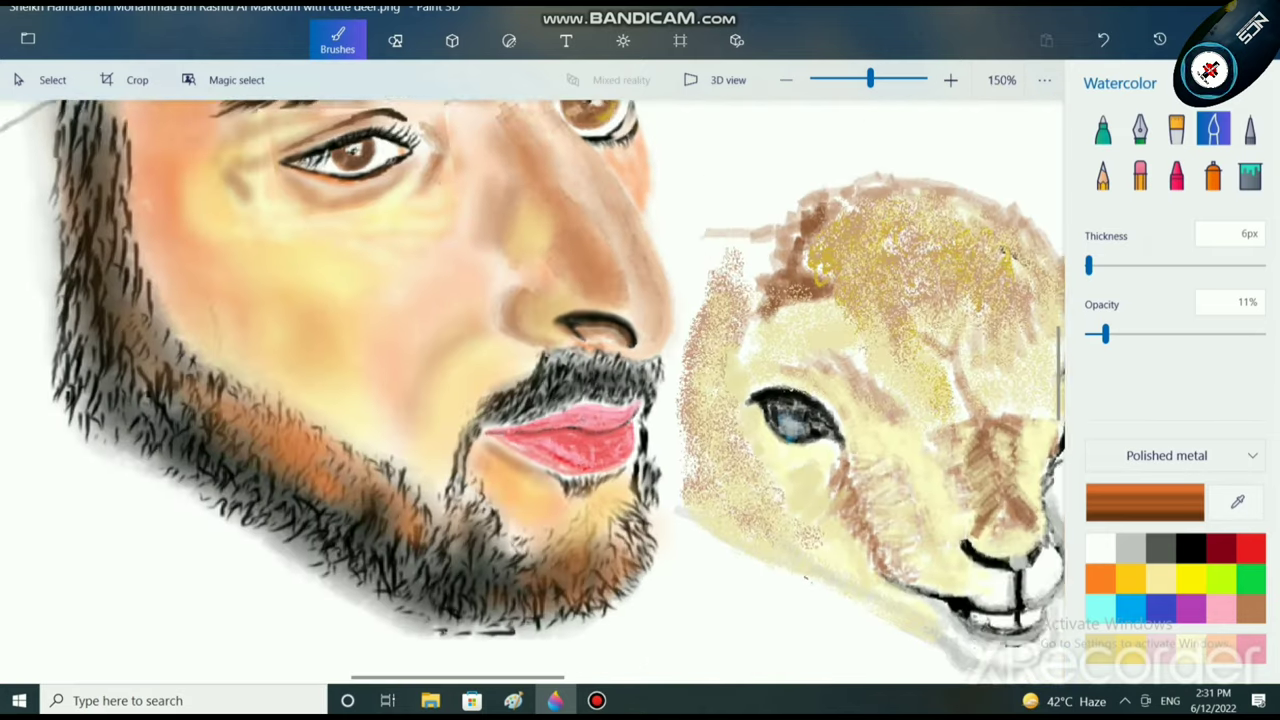
{"action": "scroll", "coordinate": [543, 391], "scroll_direction": "up", "scroll_amount": 1}
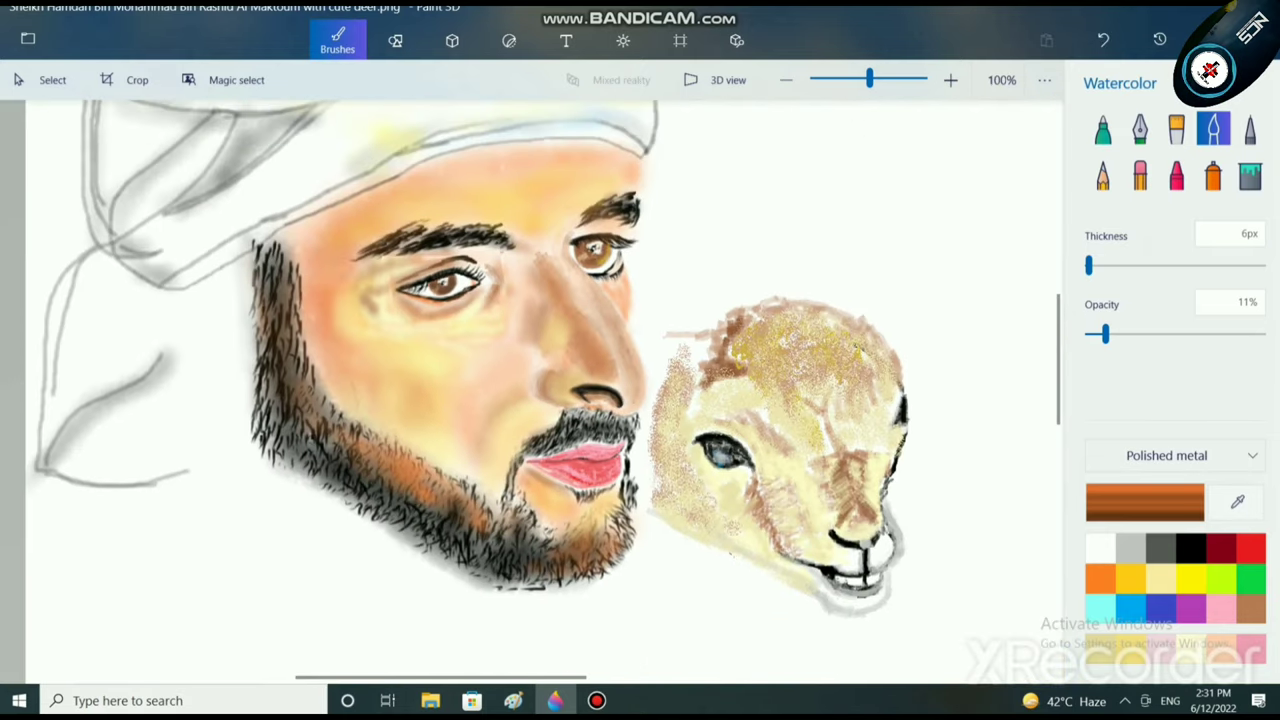
{"action": "scroll", "coordinate": [565, 510], "scroll_direction": "up", "scroll_amount": 3}
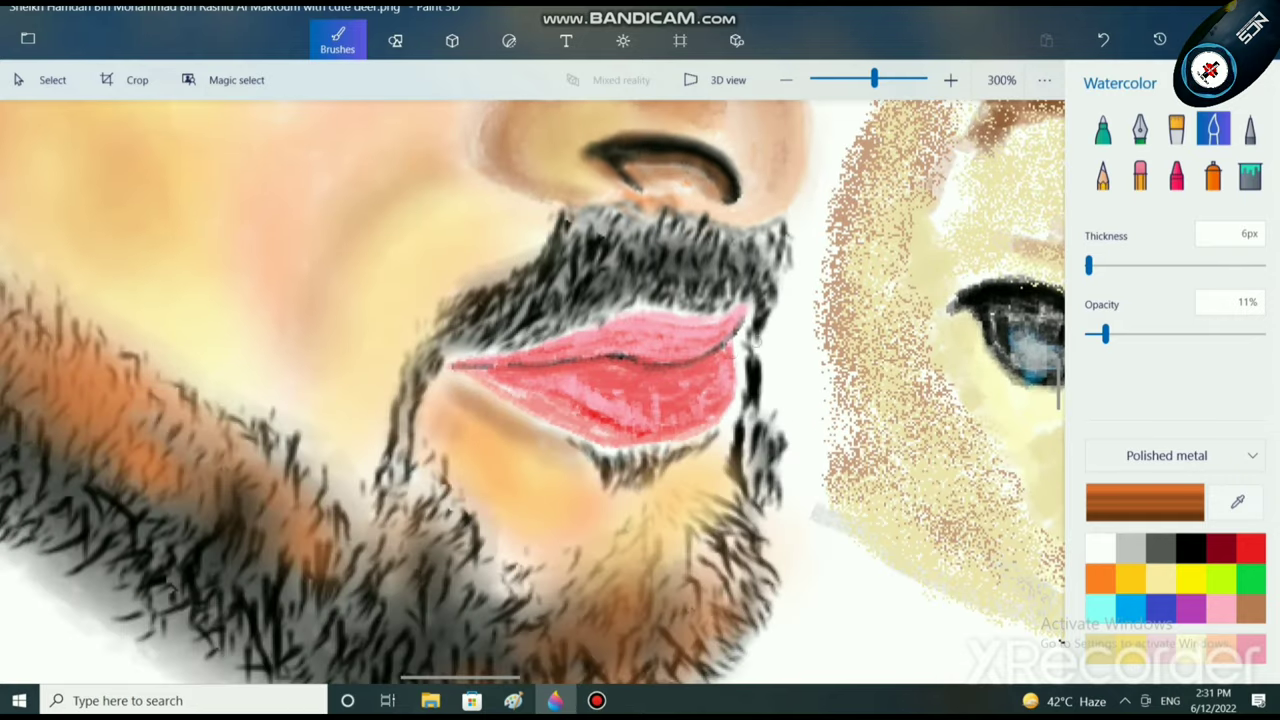
{"action": "scroll", "coordinate": [664, 457], "scroll_direction": "down", "scroll_amount": 5}
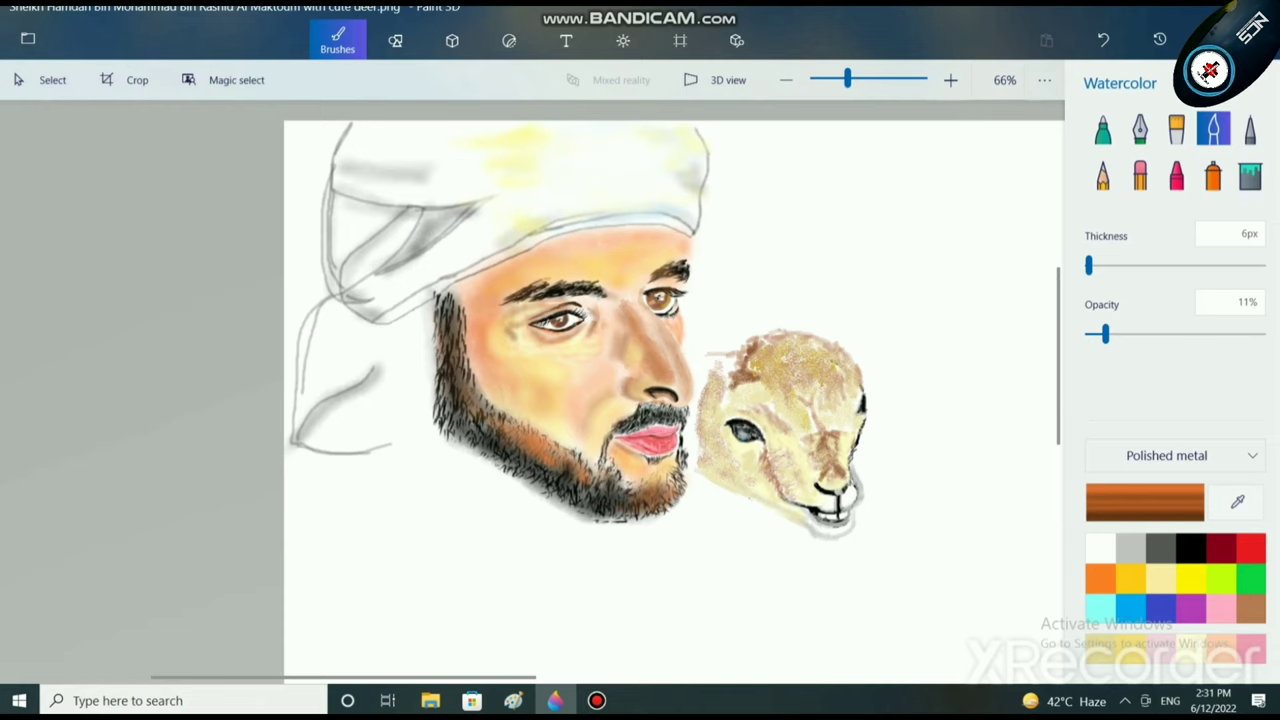
Step: Paint an orange skin tint along the lower lip's outer edge, between the lip and the beard
{"action": "scroll", "coordinate": [640, 420], "scroll_direction": "up", "scroll_amount": 8}
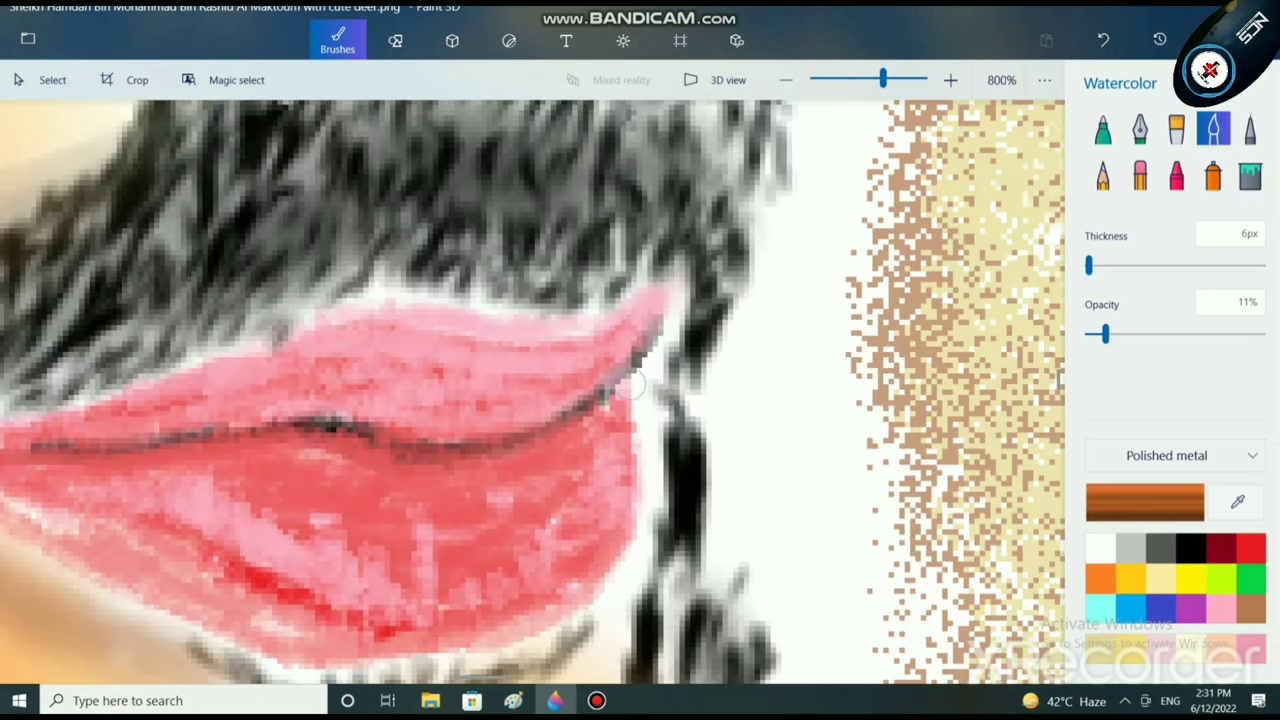
{"action": "mouse_move", "coordinate": [630, 385]}
{"action": "left_mouse_down"}
{"action": "mouse_move", "coordinate": [644, 448]}
{"action": "mouse_move", "coordinate": [644, 407]}
{"action": "mouse_move", "coordinate": [646, 504]}
{"action": "mouse_move", "coordinate": [645, 469]}
{"action": "mouse_move", "coordinate": [628, 542]}
{"action": "mouse_move", "coordinate": [644, 489]}
{"action": "mouse_move", "coordinate": [630, 388]}
{"action": "left_mouse_up"}
{"action": "scroll", "coordinate": [697, 472], "scroll_direction": "down", "scroll_amount": 5}
{"action": "scroll", "coordinate": [697, 472], "scroll_direction": "down", "scroll_amount": 4}
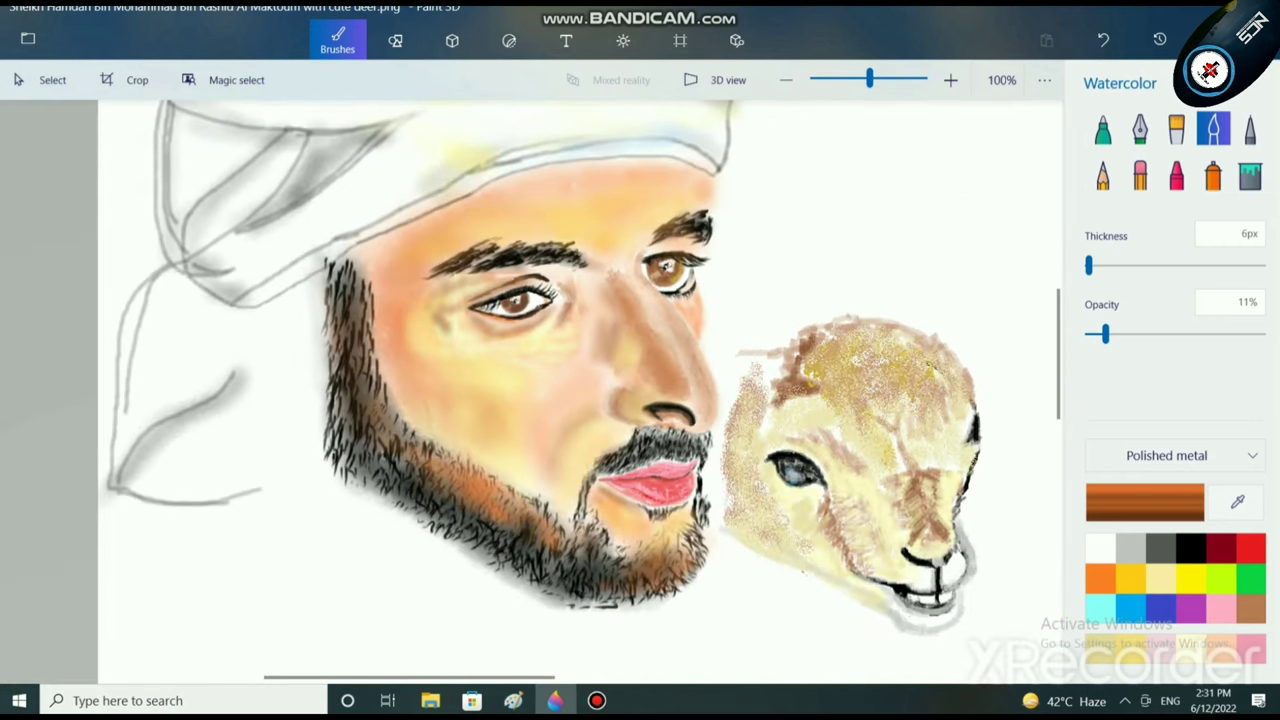
Step: Deepen the light pink paint color and tint the lower lip's outer edge near the mouth corner with 6px watercolor at 11% opacity
{"action": "left_click", "coordinate": [1221, 608]}
{"action": "left_click", "coordinate": [1145, 502]}
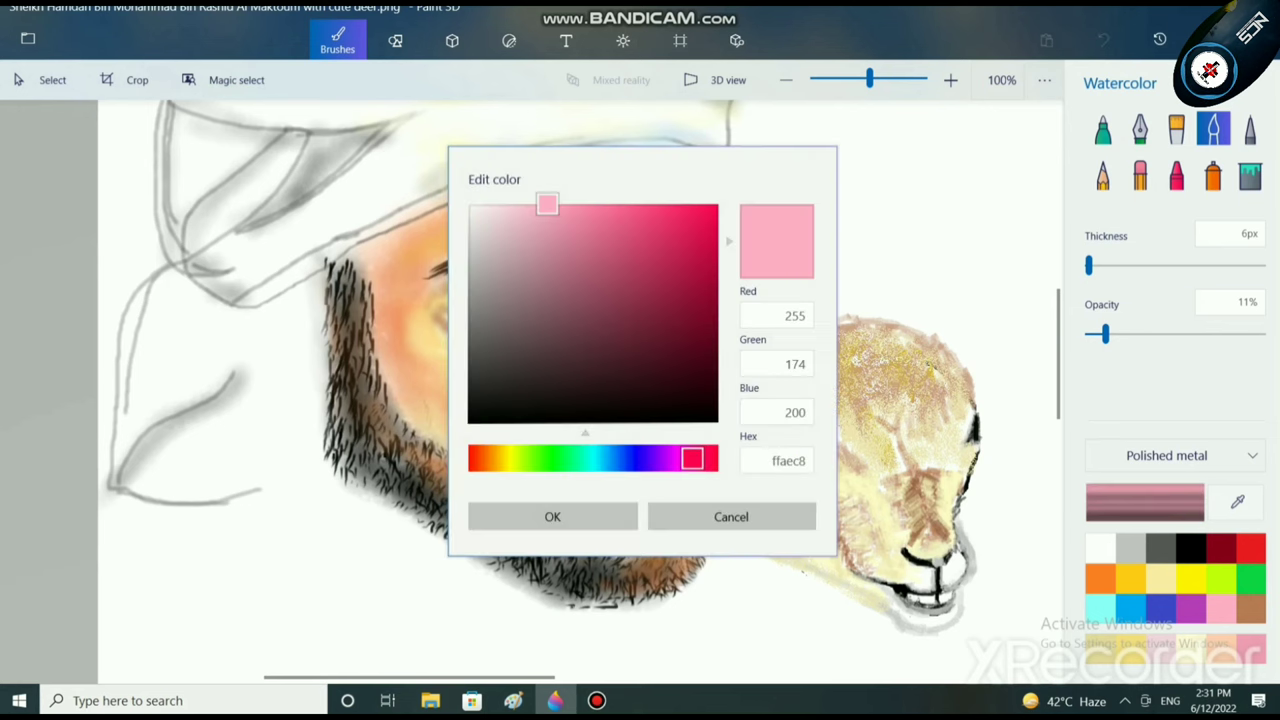
{"action": "left_click_drag", "start_coordinate": [548, 204], "coordinate": [596, 204]}
{"action": "left_click", "coordinate": [552, 516]}
{"action": "scroll", "coordinate": [690, 440], "scroll_direction": "up", "scroll_amount": 9}
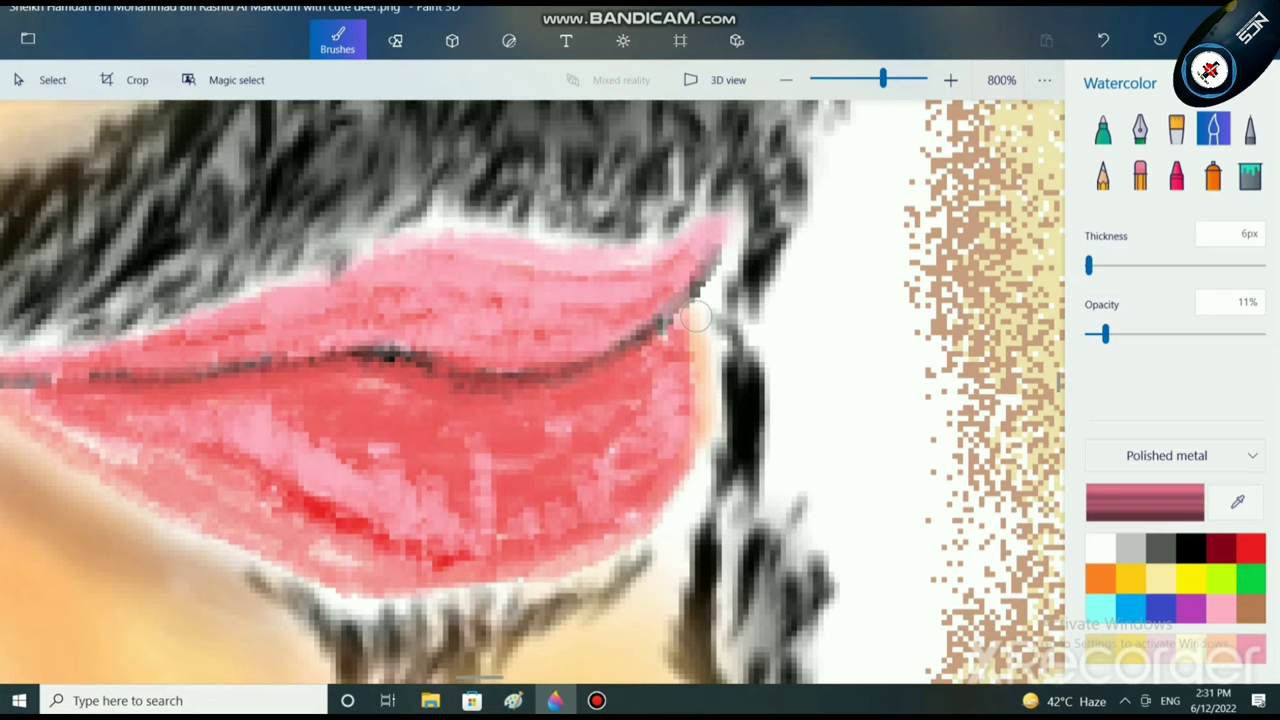
{"action": "mouse_move", "coordinate": [696, 316]}
{"action": "left_mouse_down"}
{"action": "mouse_move", "coordinate": [707, 367]}
{"action": "mouse_move", "coordinate": [691, 312]}
{"action": "mouse_move", "coordinate": [705, 368]}
{"action": "mouse_move", "coordinate": [703, 315]}
{"action": "mouse_move", "coordinate": [723, 433]}
{"action": "mouse_move", "coordinate": [697, 468]}
{"action": "mouse_move", "coordinate": [705, 430]}
{"action": "mouse_move", "coordinate": [687, 477]}
{"action": "mouse_move", "coordinate": [701, 431]}
{"action": "mouse_move", "coordinate": [680, 480]}
{"action": "mouse_move", "coordinate": [697, 465]}
{"action": "mouse_move", "coordinate": [662, 517]}
{"action": "mouse_move", "coordinate": [693, 460]}
{"action": "mouse_move", "coordinate": [700, 318]}
{"action": "mouse_move", "coordinate": [705, 390]}
{"action": "left_mouse_up"}
Step: Examine the mouth edge up close, and review the whole face, turban and young deer for areas that need correction
{"action": "scroll", "coordinate": [705, 390], "scroll_direction": "down", "scroll_amount": 5}
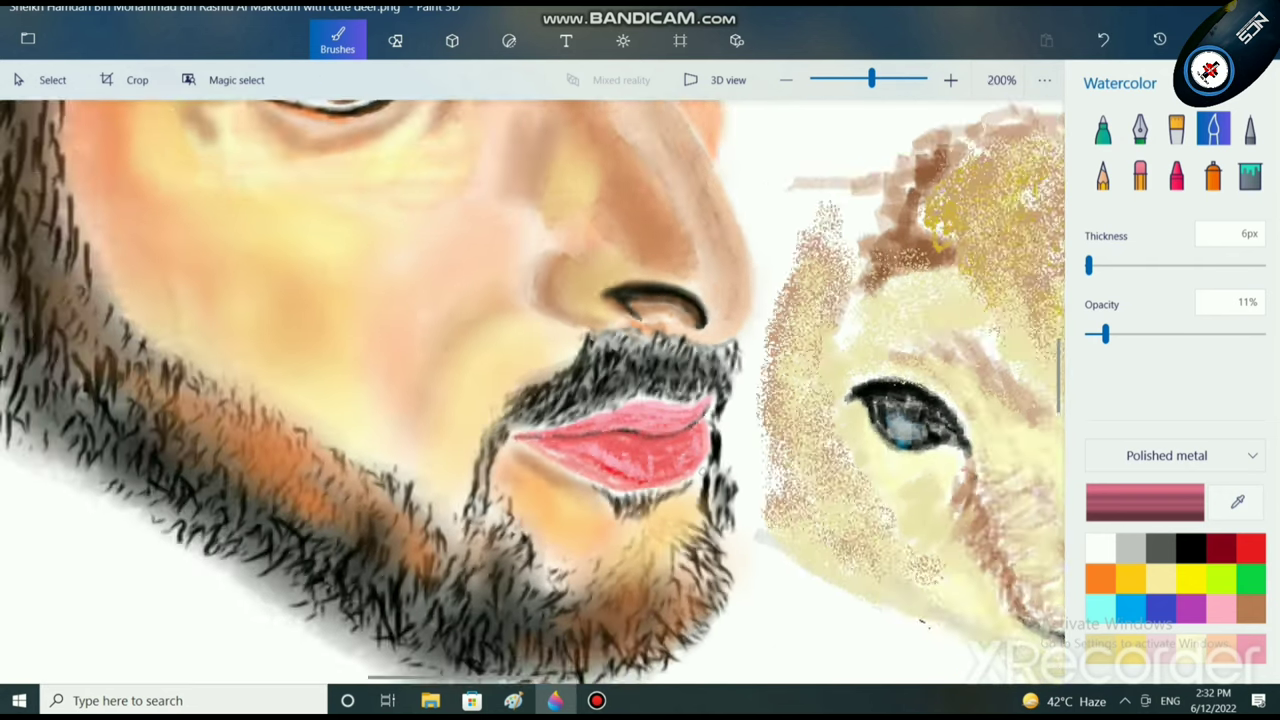
{"action": "scroll", "coordinate": [710, 480], "scroll_direction": "down", "scroll_amount": 1}
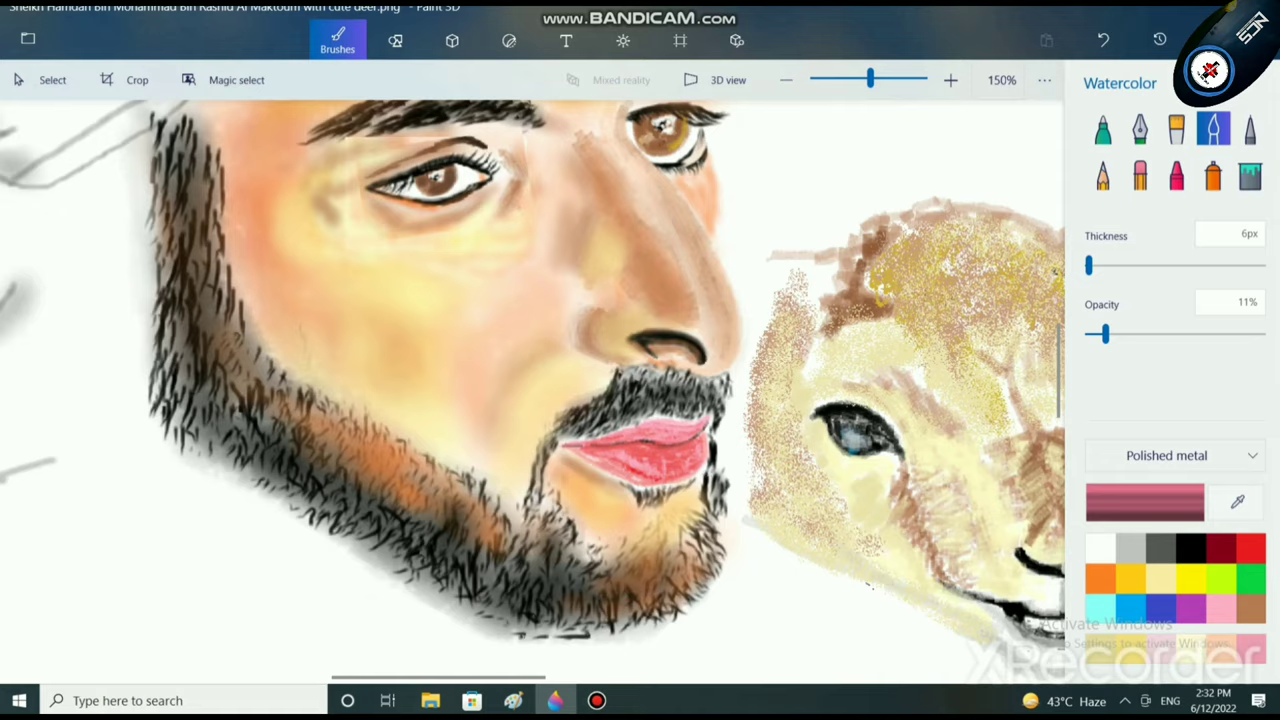
{"action": "scroll", "coordinate": [615, 292], "scroll_direction": "up", "scroll_amount": 3}
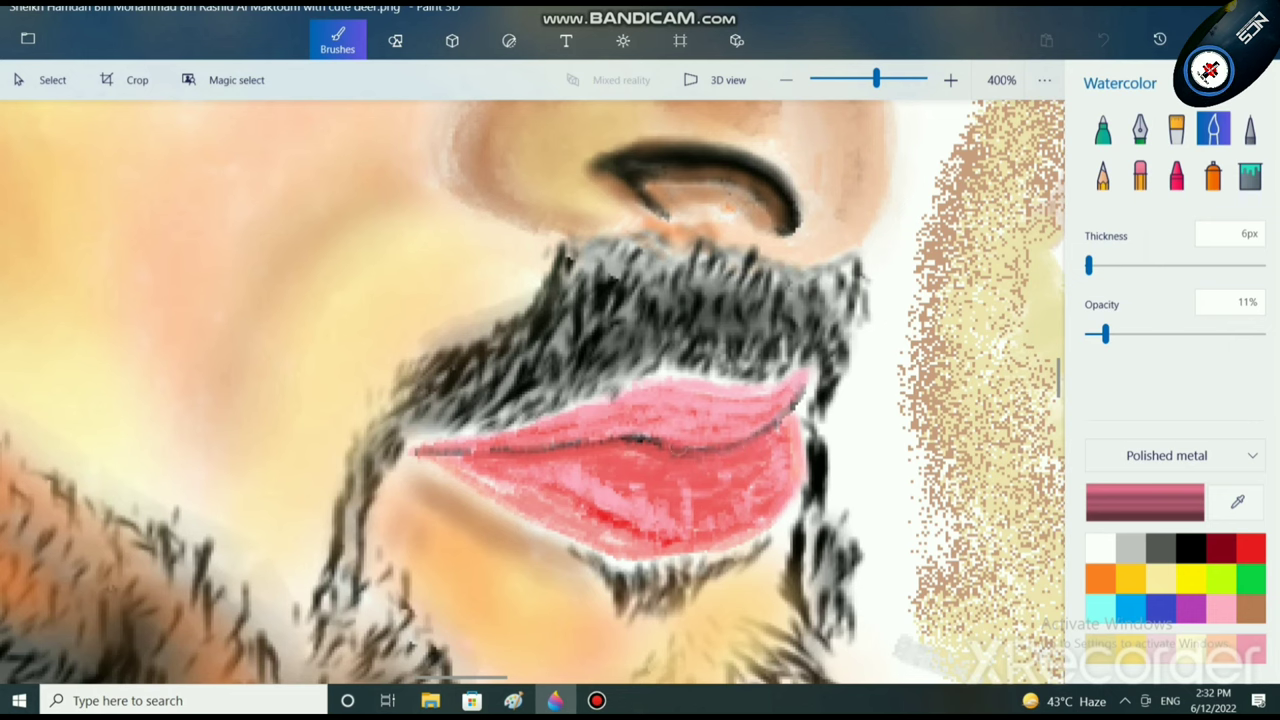
{"action": "scroll", "coordinate": [640, 420], "scroll_direction": "down", "scroll_amount": 3}
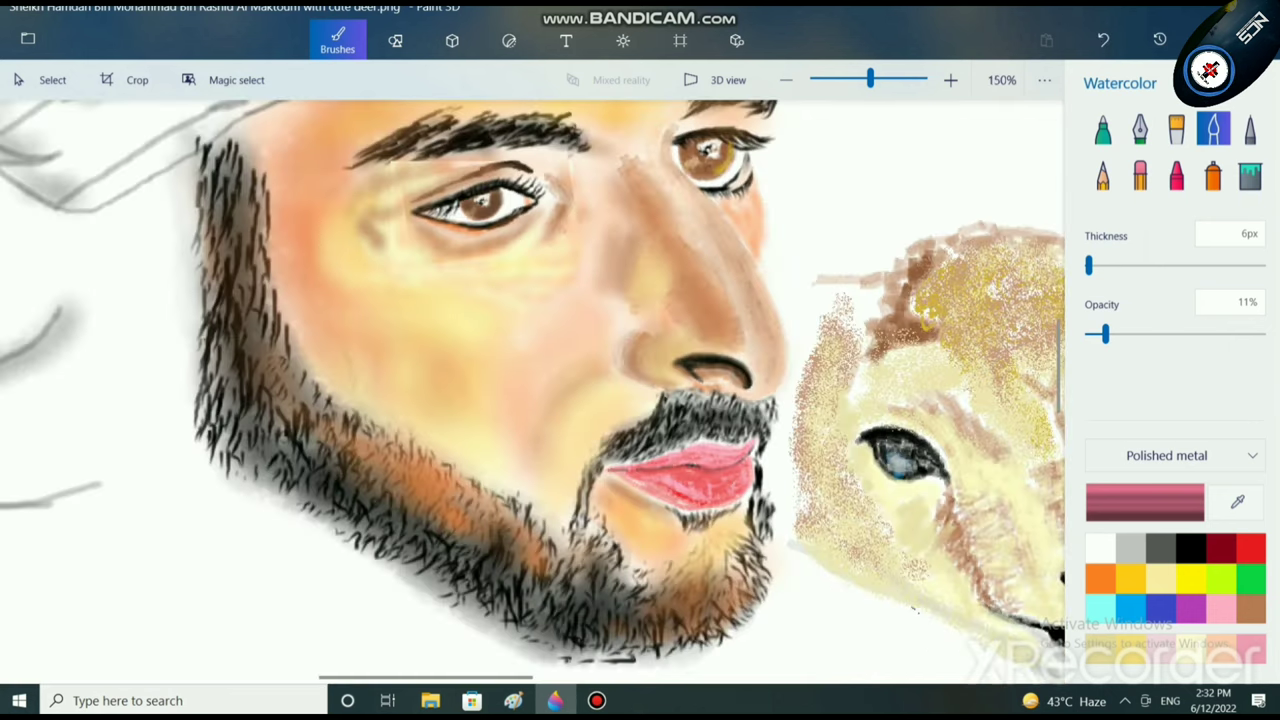
{"action": "scroll", "coordinate": [808, 497], "scroll_direction": "down", "scroll_amount": 2}
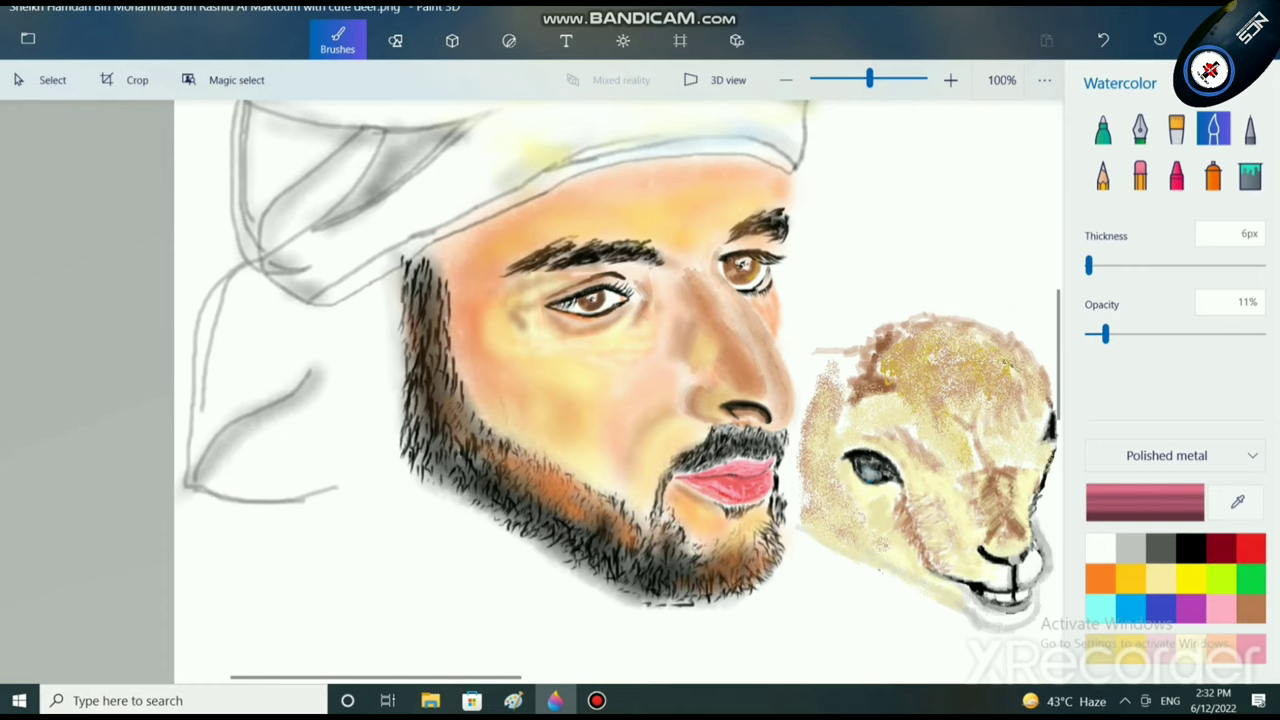
{"action": "scroll", "coordinate": [905, 535], "scroll_direction": "down", "scroll_amount": 1}
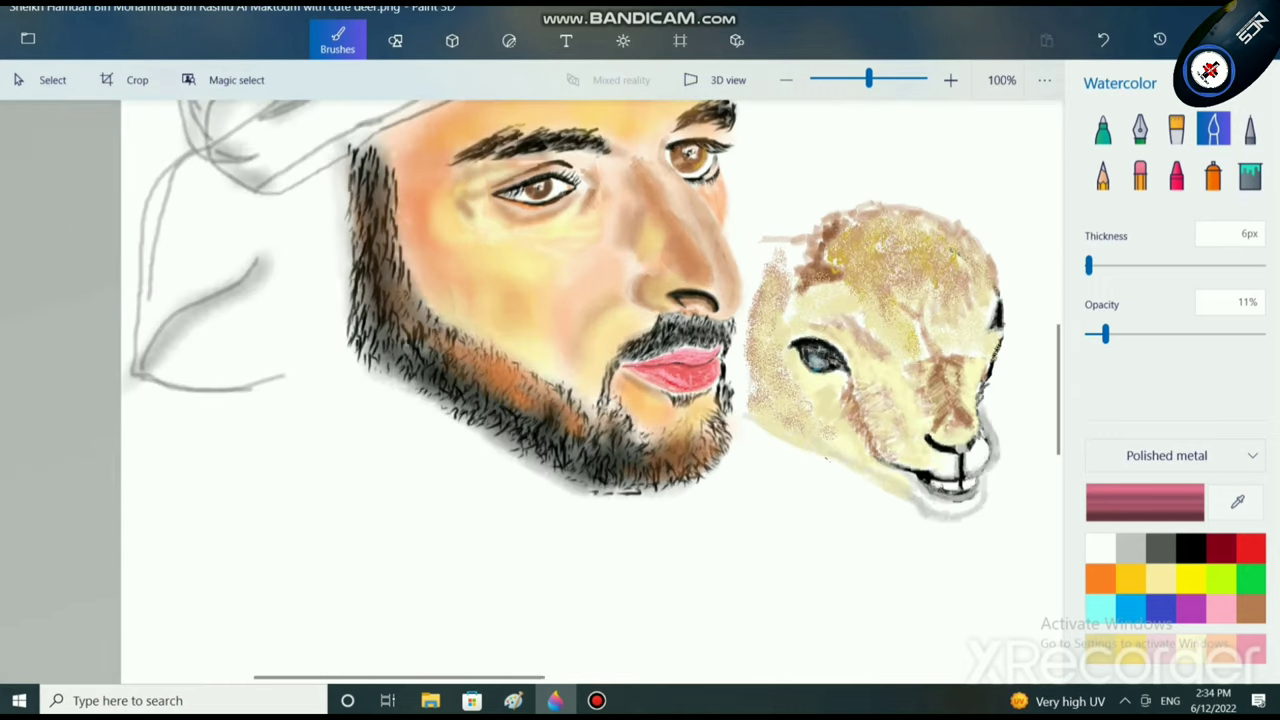
{"action": "scroll", "coordinate": [820, 357], "scroll_direction": "down", "scroll_amount": 3}
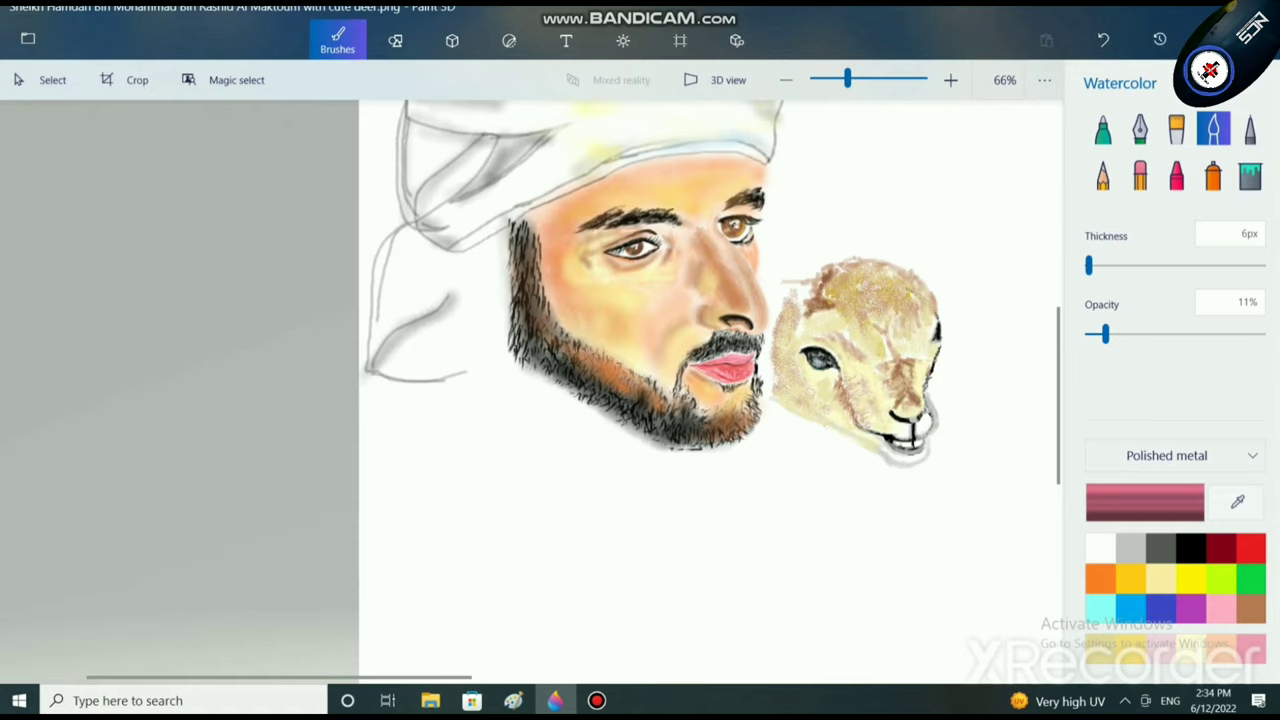
{"action": "scroll", "coordinate": [700, 390], "scroll_direction": "up", "scroll_amount": 3}
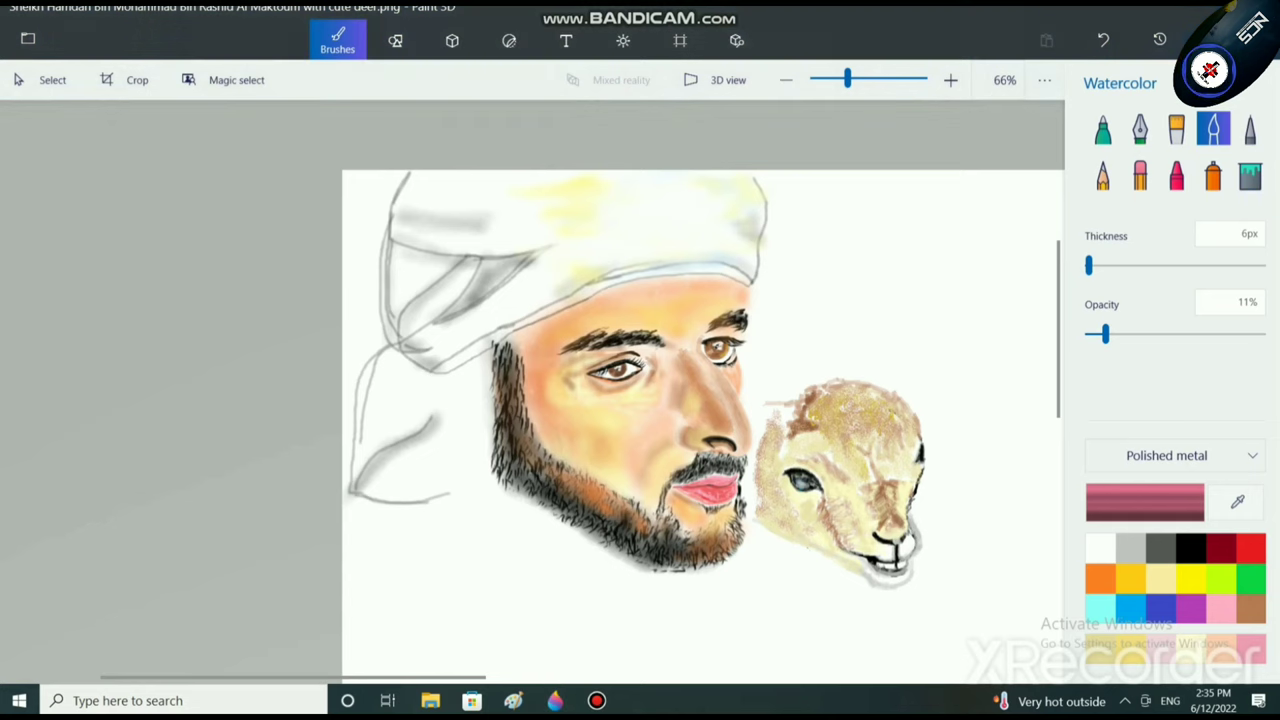
Step: Switch to Paint and try moving a free-form selection of the near eye and its eyebrow toward the nose
{"action": "left_click", "coordinate": [776, 395]}
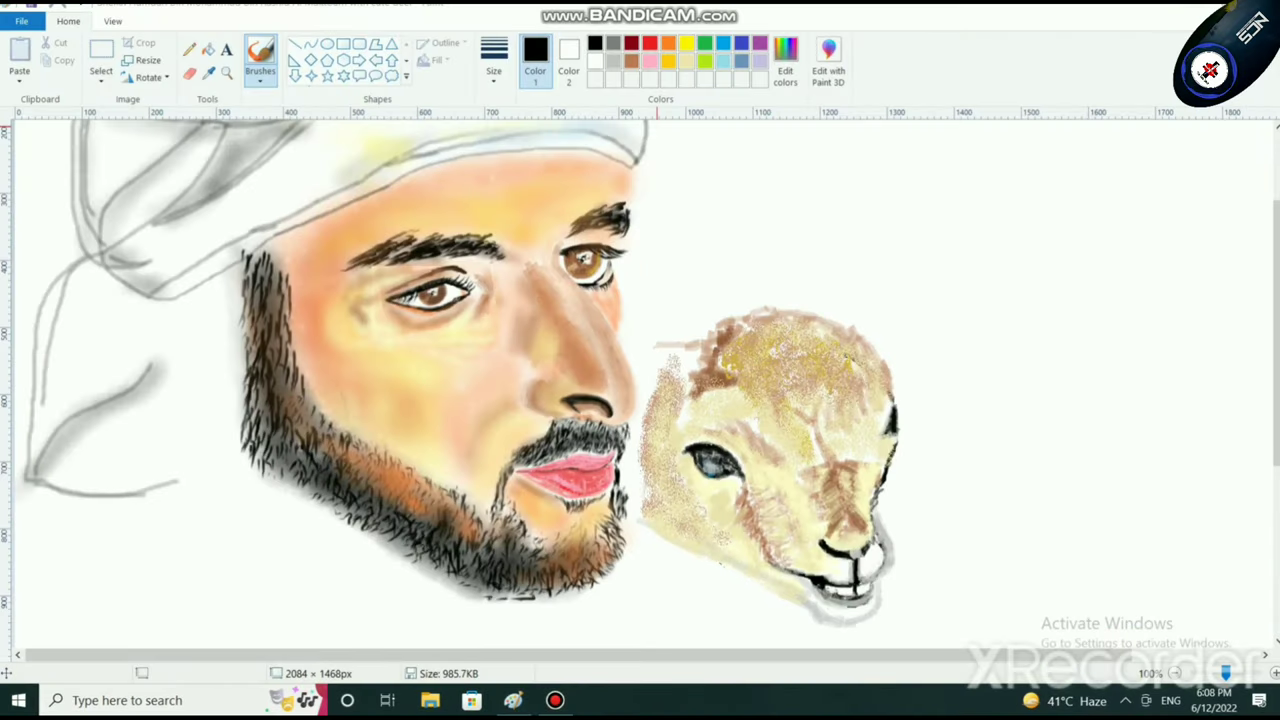
{"action": "left_click", "coordinate": [101, 80]}
{"action": "left_click", "coordinate": [145, 131]}
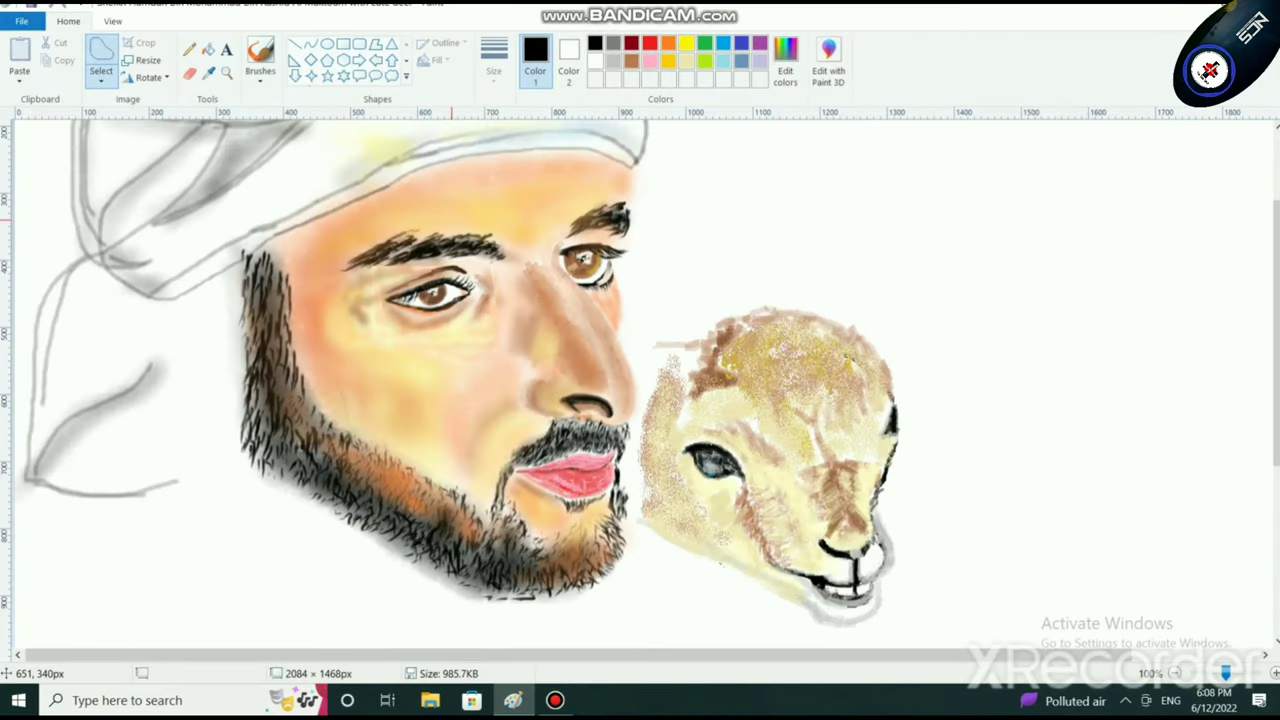
{"action": "mouse_move", "coordinate": [434, 218]}
{"action": "left_mouse_down"}
{"action": "mouse_move", "coordinate": [315, 271]}
{"action": "mouse_move", "coordinate": [316, 314]}
{"action": "mouse_move", "coordinate": [398, 354]}
{"action": "mouse_move", "coordinate": [482, 328]}
{"action": "mouse_move", "coordinate": [512, 275]}
{"action": "mouse_move", "coordinate": [513, 234]}
{"action": "mouse_move", "coordinate": [434, 218]}
{"action": "left_mouse_up"}
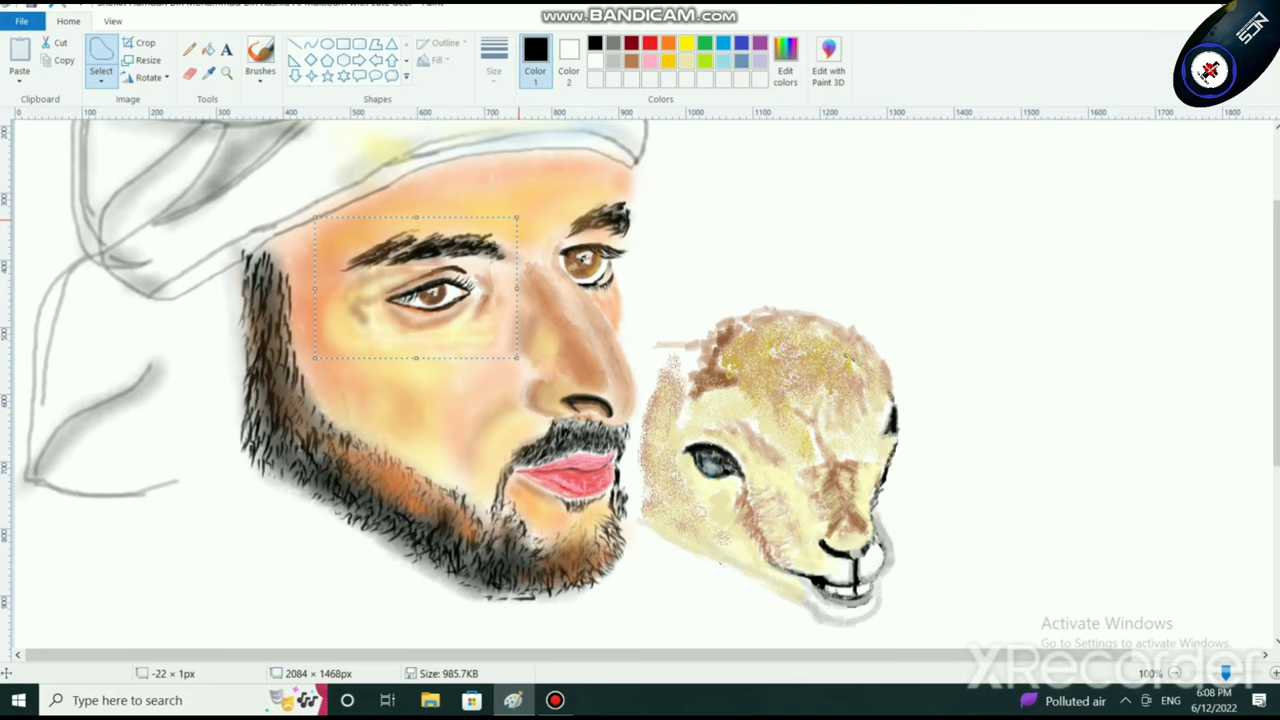
{"action": "mouse_move", "coordinate": [473, 283]}
{"action": "left_mouse_down"}
{"action": "mouse_move", "coordinate": [488, 270]}
{"action": "mouse_move", "coordinate": [484, 287]}
{"action": "left_mouse_up"}
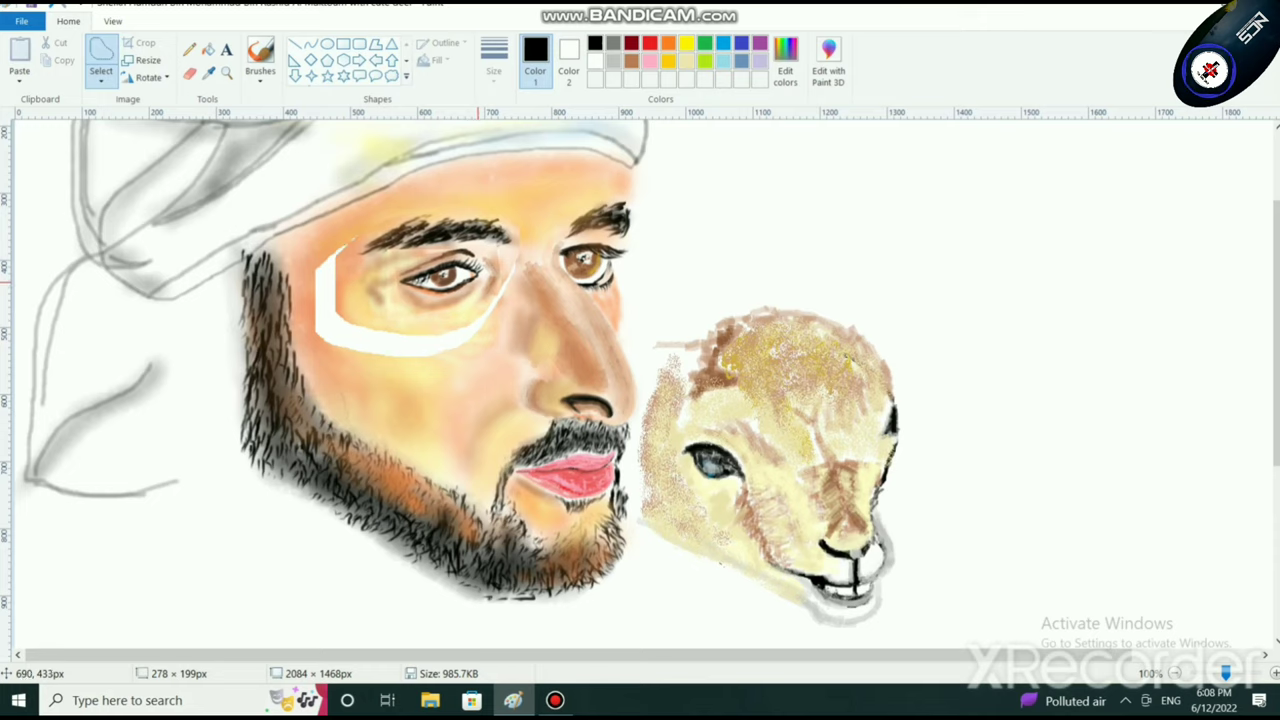
{"action": "left_click_drag", "start_coordinate": [485, 289], "coordinate": [489, 288]}
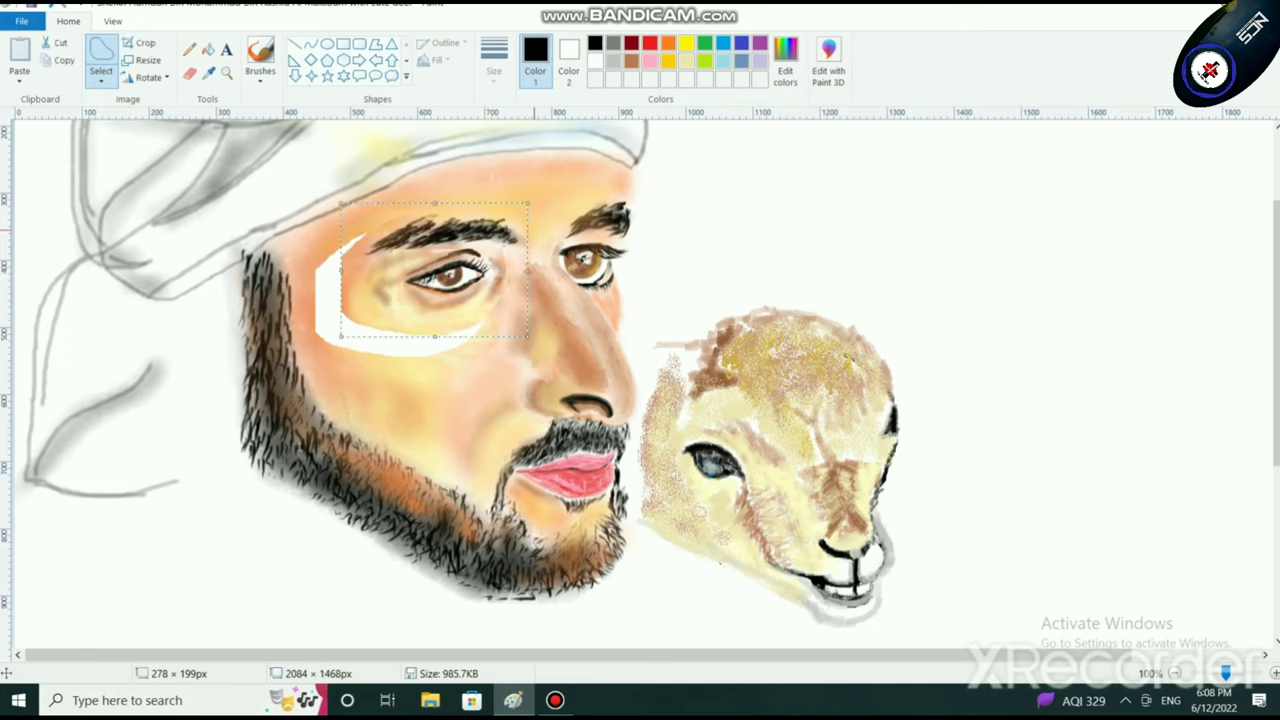
Step: Try shrinking the selected near eye and eyebrow to 264 × 193 px and shifting them farther toward the nose
{"action": "left_click_drag", "start_coordinate": [524, 204], "coordinate": [516, 208]}
{"action": "left_click_drag", "start_coordinate": [492, 268], "coordinate": [492, 268]}
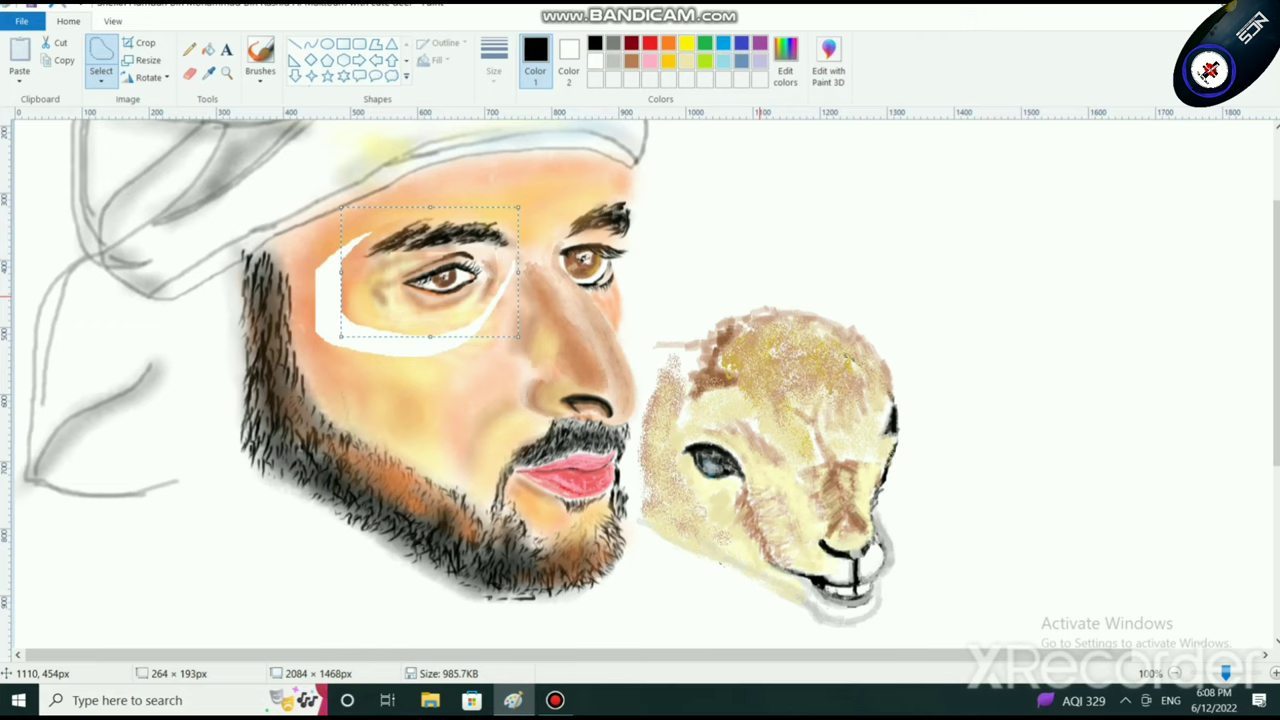
{"action": "left_click_drag", "start_coordinate": [408, 293], "coordinate": [424, 291]}
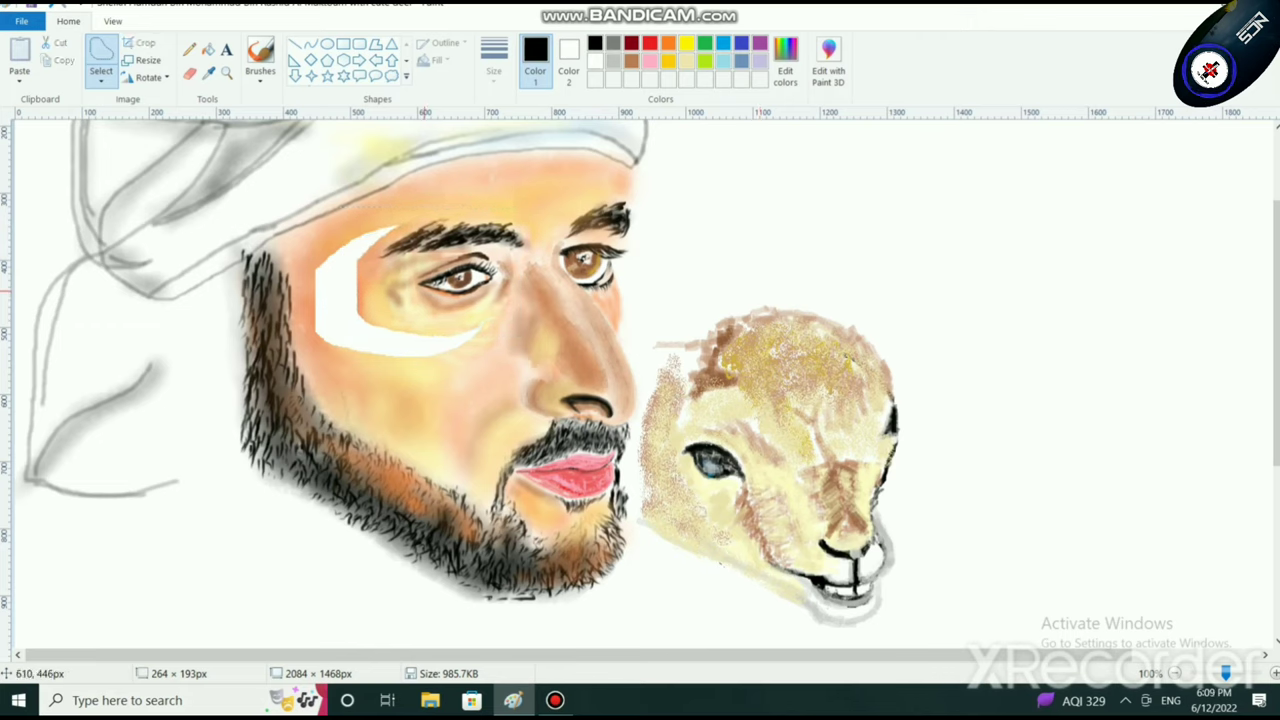
Step: Try small position adjustments of the resized eye and eyebrow selection beside the nose bridge, and release the selection
{"action": "key", "text": "ctrl+z"}
{"action": "key", "text": "ctrl+z"}
{"action": "key", "text": "ctrl+z"}
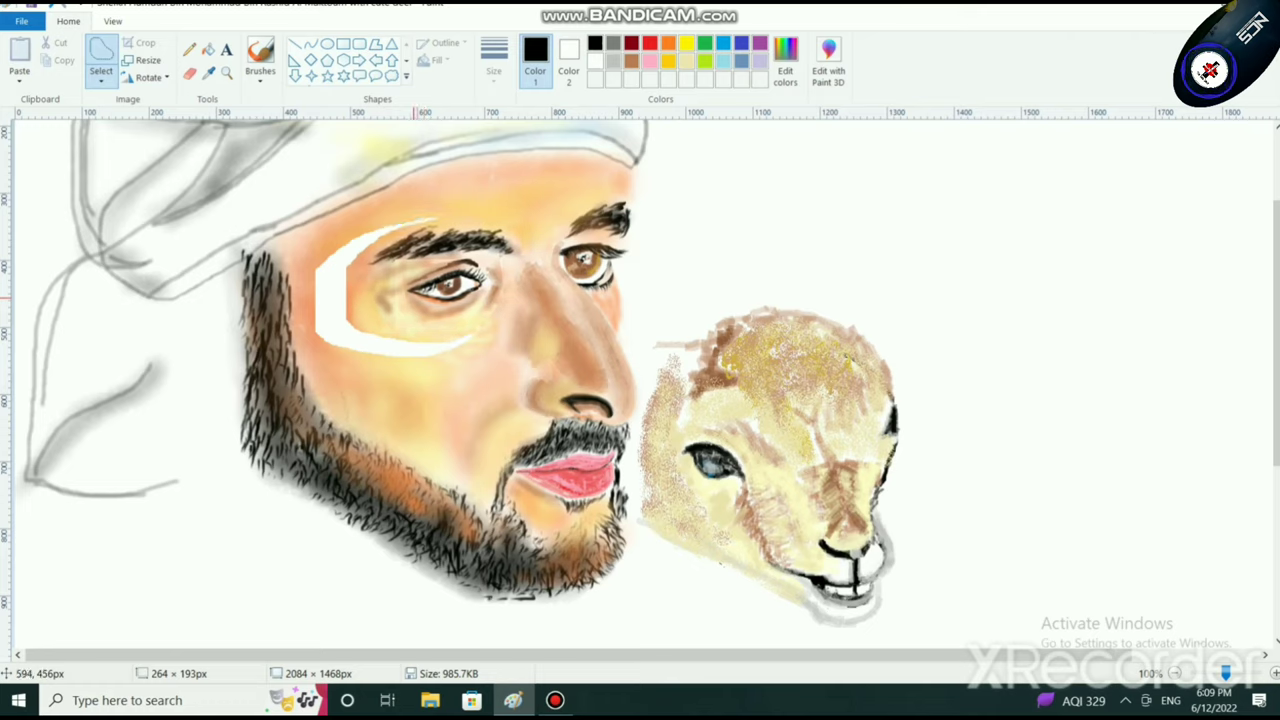
{"action": "key", "text": "ctrl+z"}
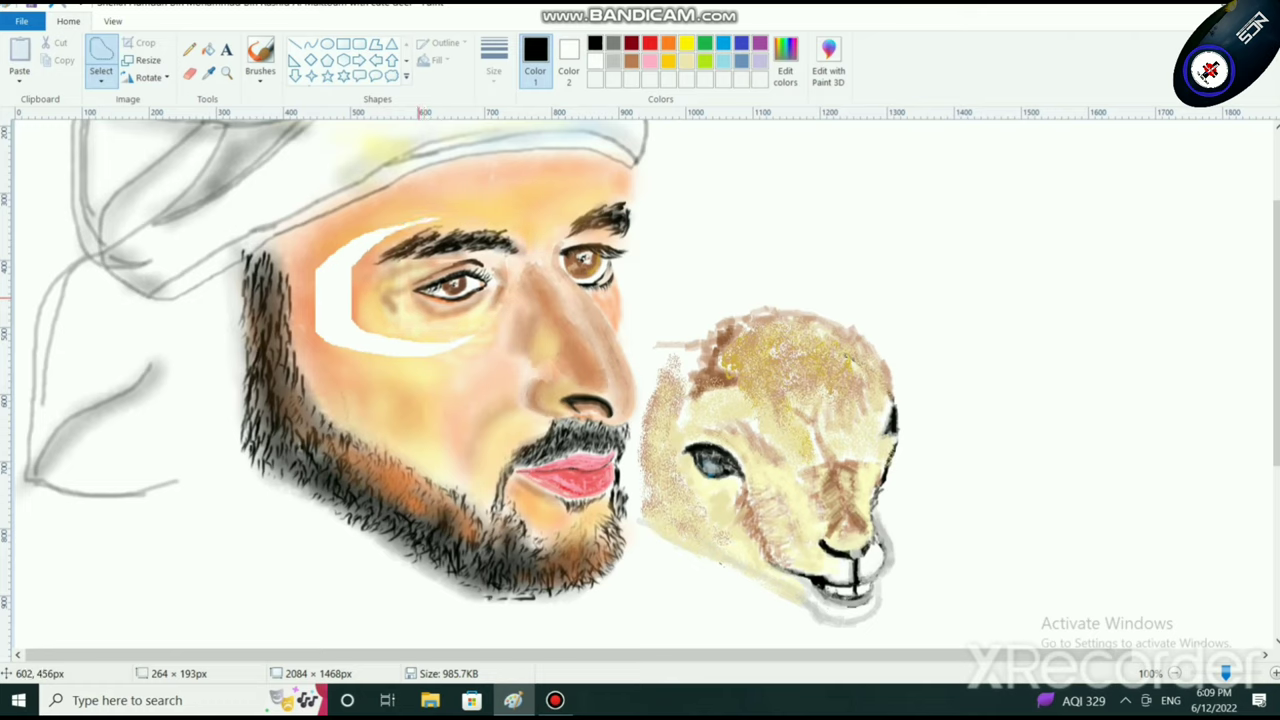
{"action": "key", "text": "ctrl+z"}
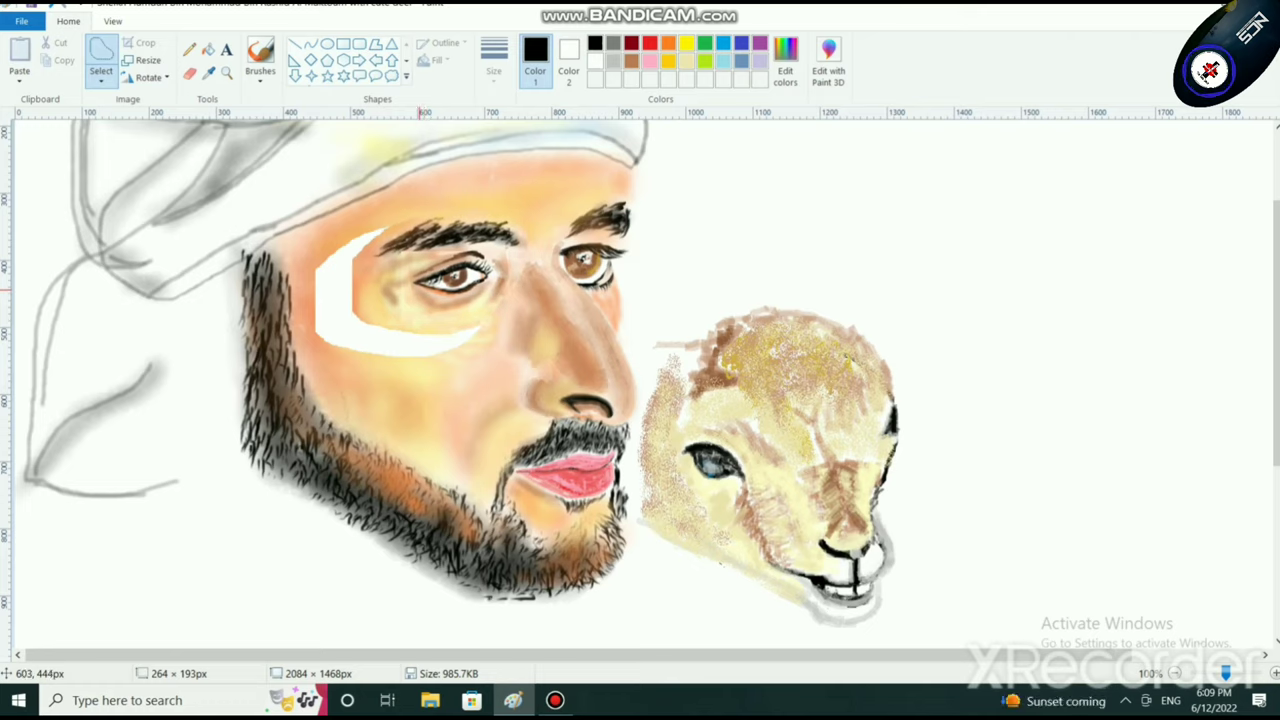
{"action": "left_click_drag", "start_coordinate": [420, 290], "coordinate": [422, 296]}
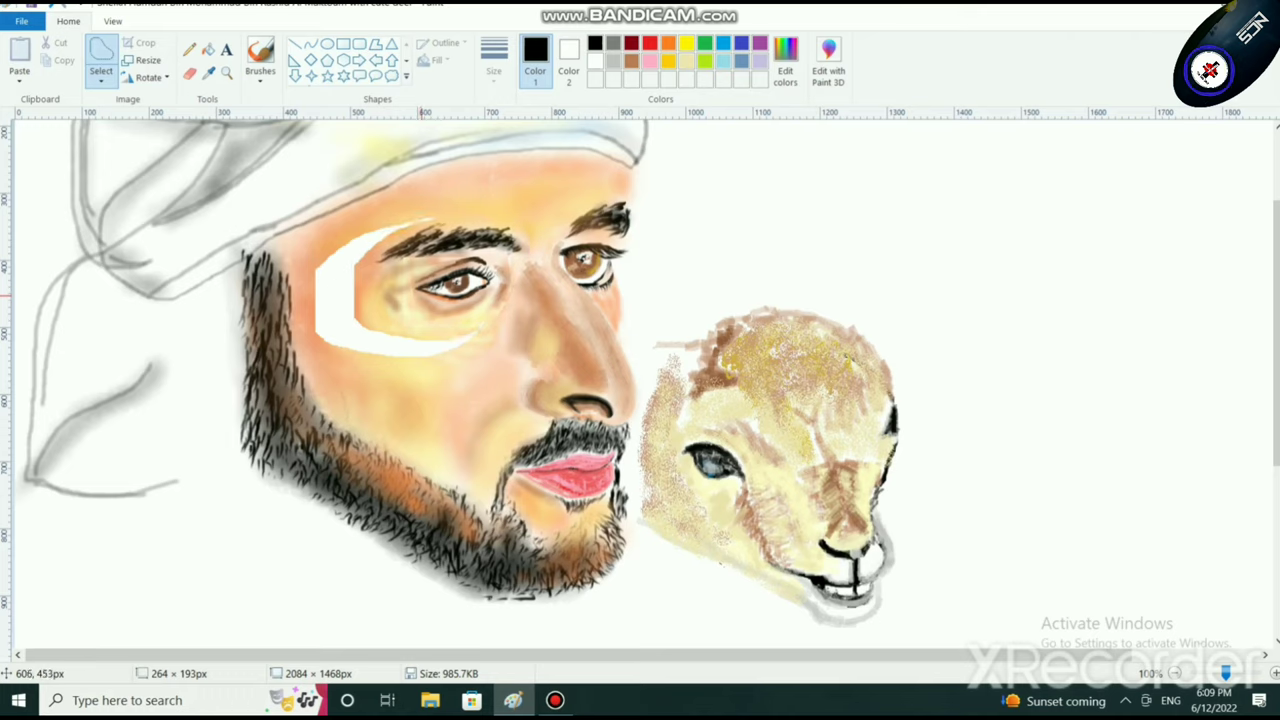
{"action": "key", "text": "ctrl+z"}
{"action": "key", "text": "ctrl+z"}
{"action": "key", "text": "ctrl+z"}
{"action": "key", "text": "ctrl+z"}
{"action": "key", "text": "ctrl+z"}
{"action": "key", "text": "ctrl+z"}
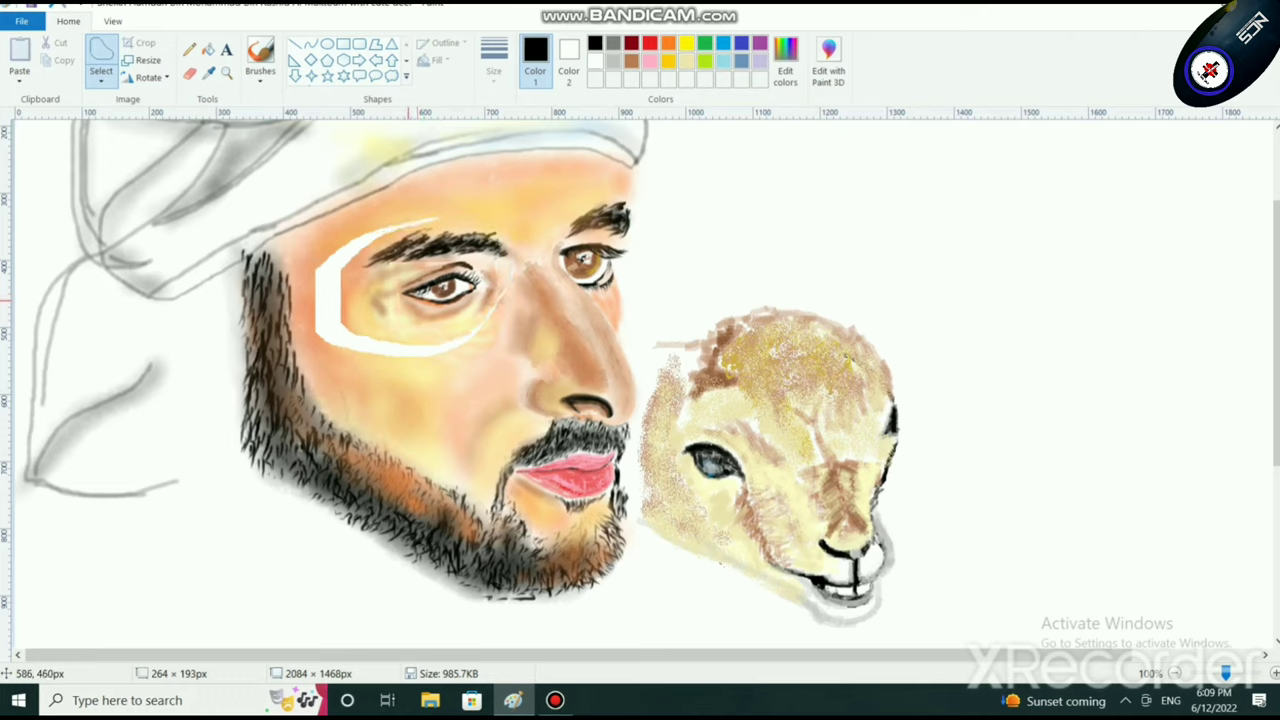
{"action": "key", "text": "ctrl+z"}
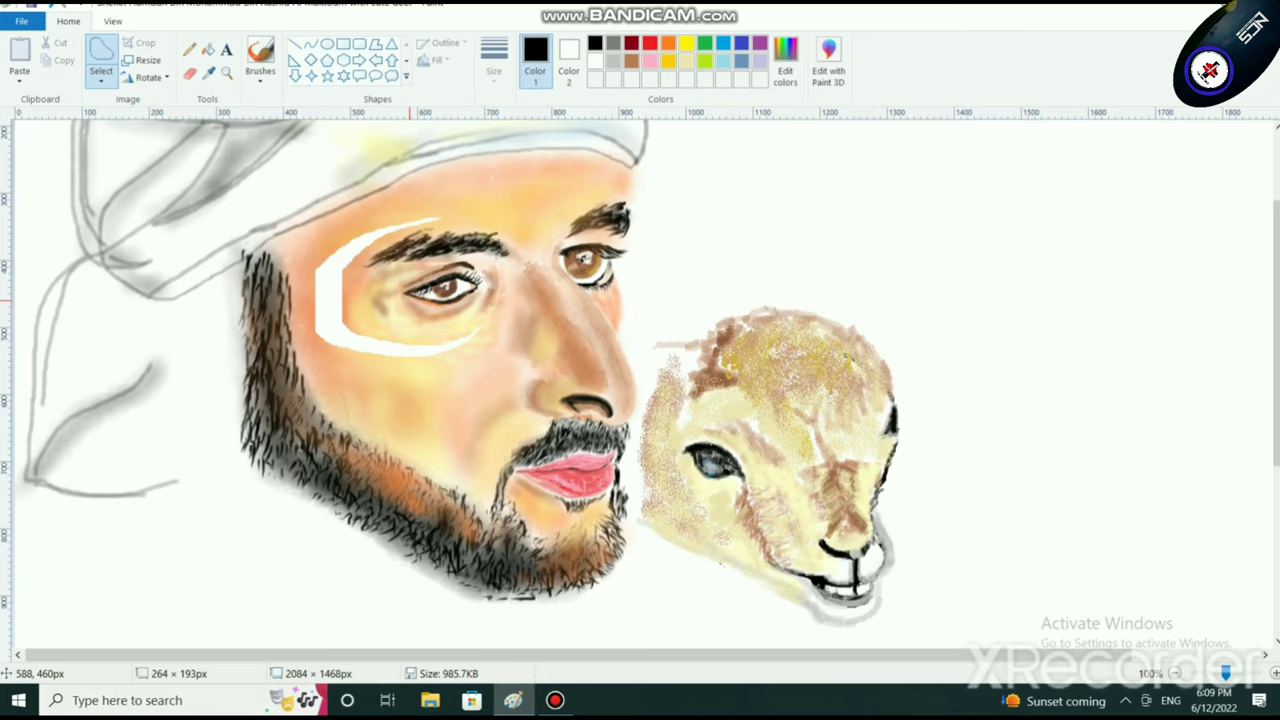
{"action": "key", "text": "ctrl+z"}
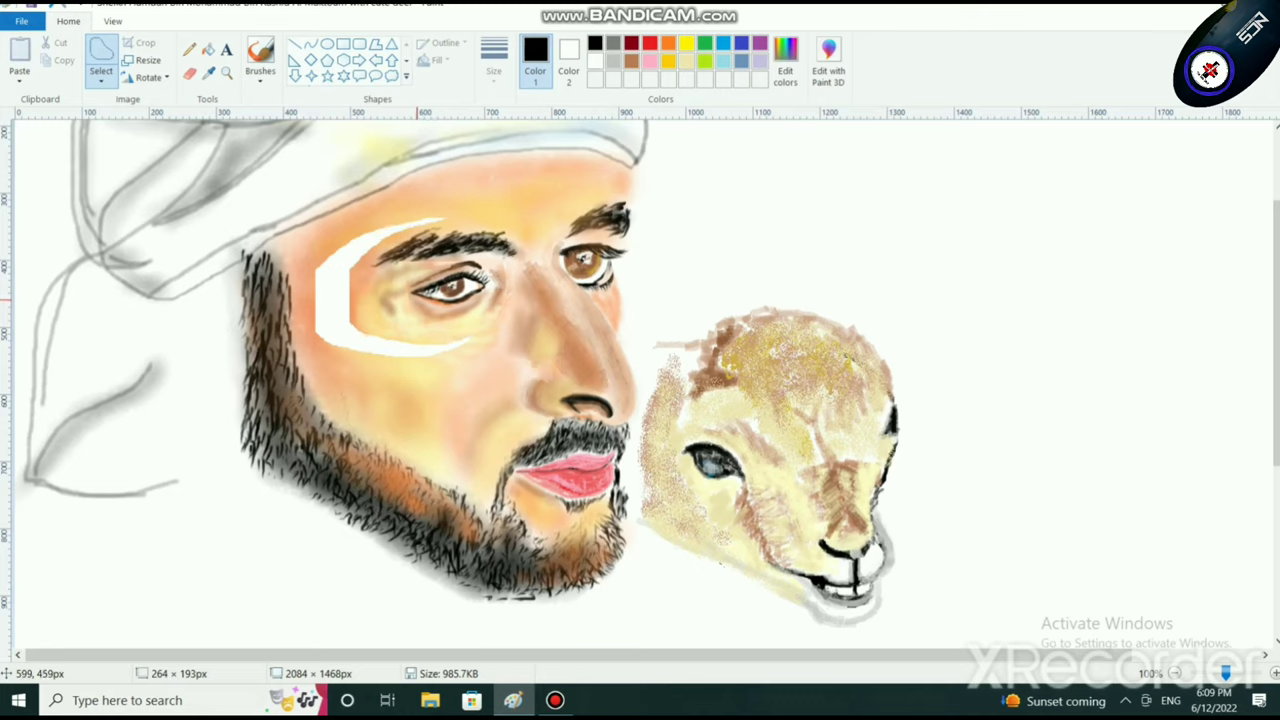
{"action": "key", "text": "ctrl+z"}
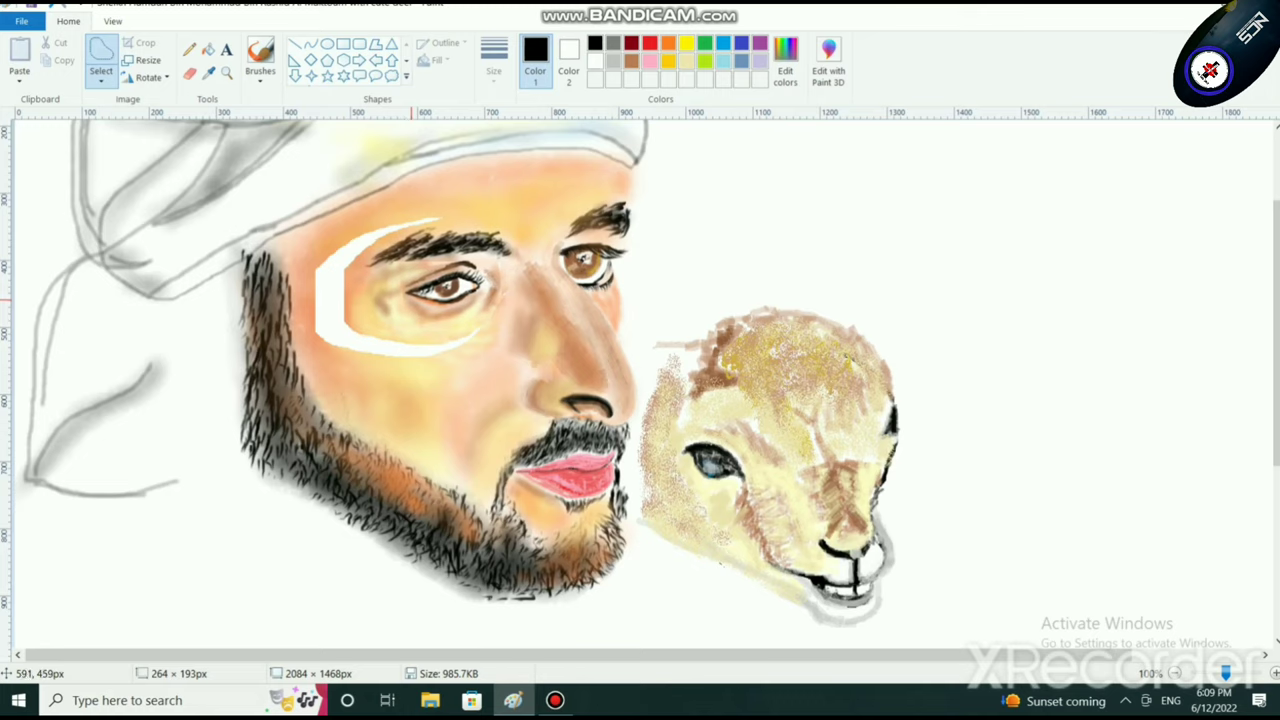
{"action": "key", "text": "ctrl+z"}
{"action": "key", "text": "ctrl+z"}
{"action": "key", "text": "ctrl+z"}
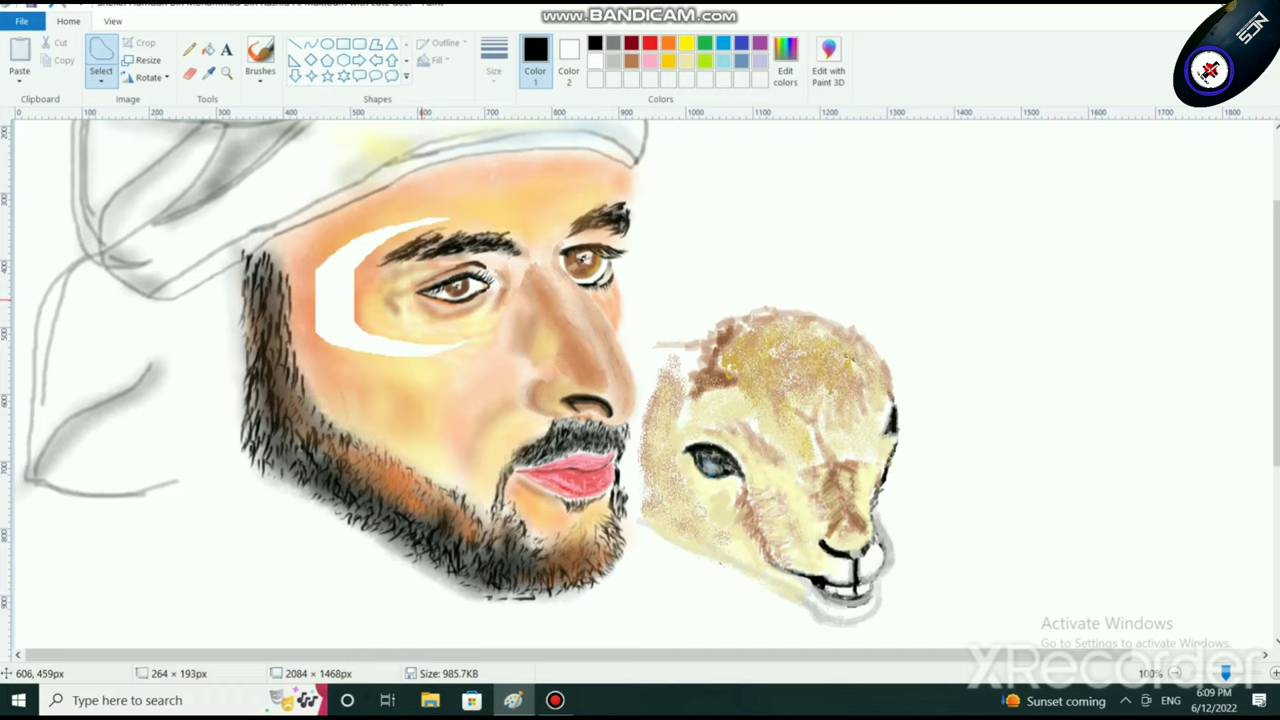
{"action": "key", "text": "ctrl+z"}
{"action": "key", "text": "ctrl+z"}
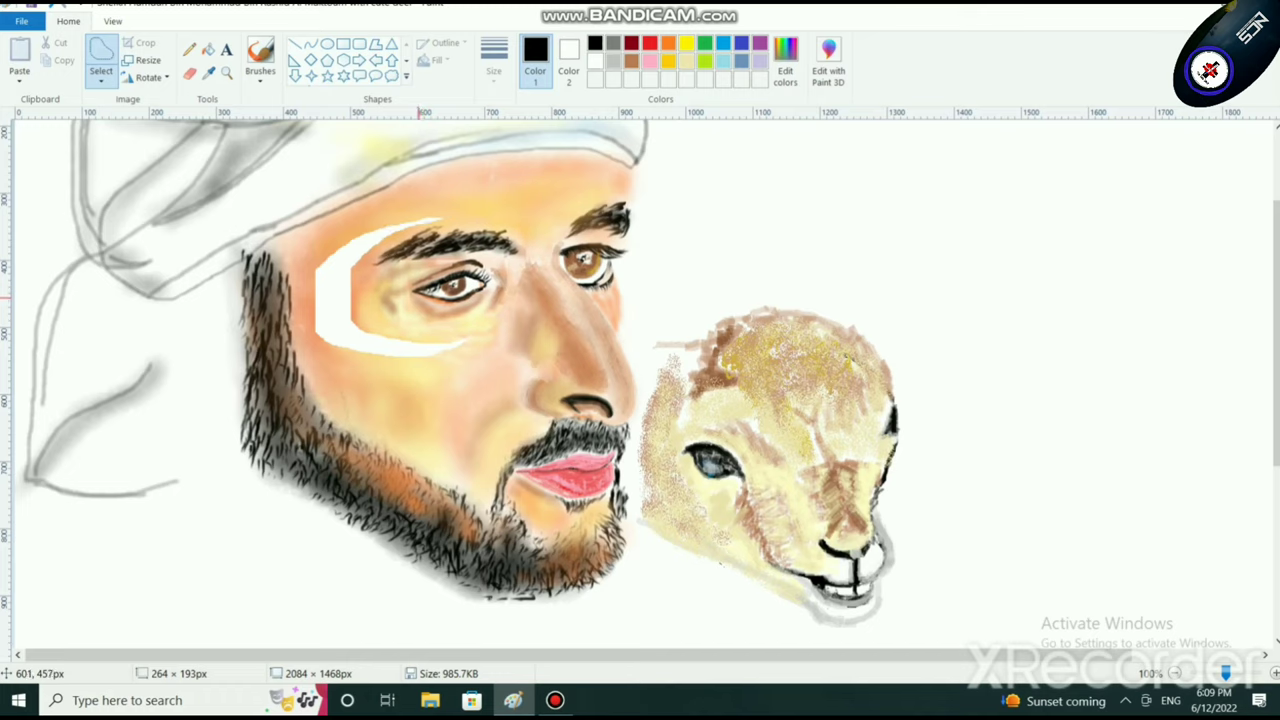
{"action": "key", "text": "ctrl+z"}
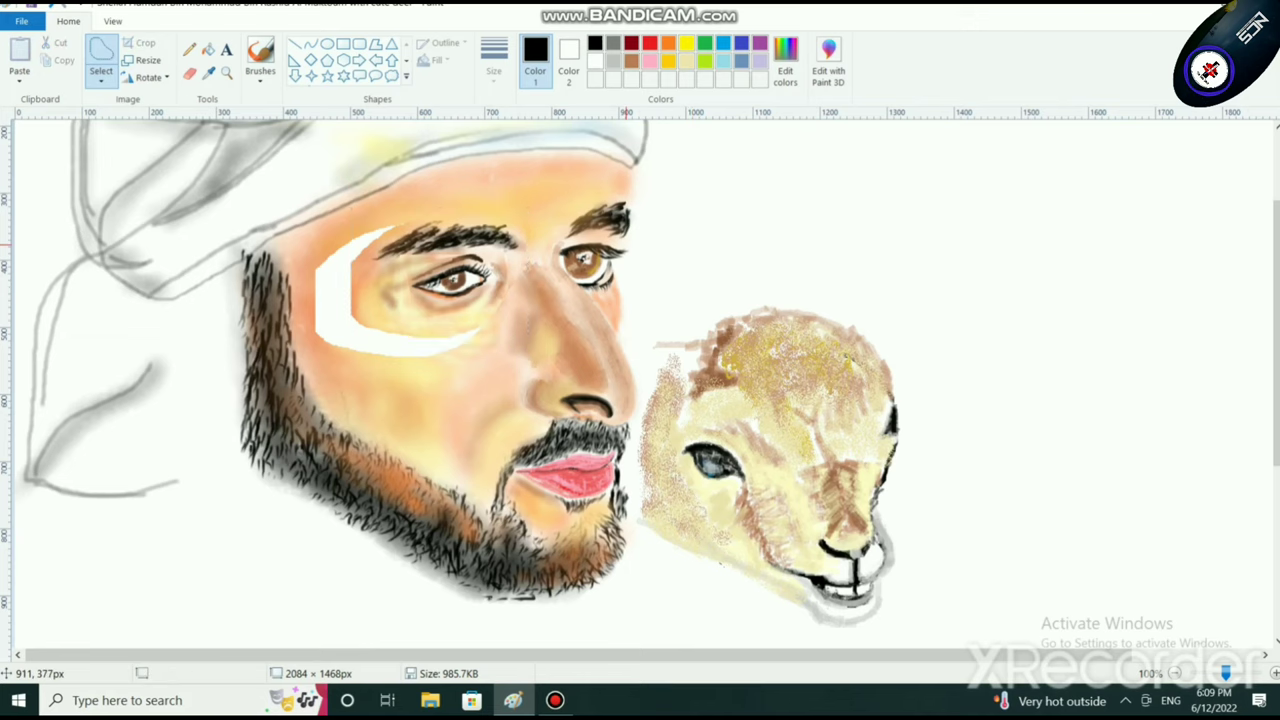
Step: Try moving a free-form selection of the far eye slightly up and inward toward the nose bridge
{"action": "scroll", "coordinate": [627, 249], "scroll_direction": "up", "scroll_amount": 1}
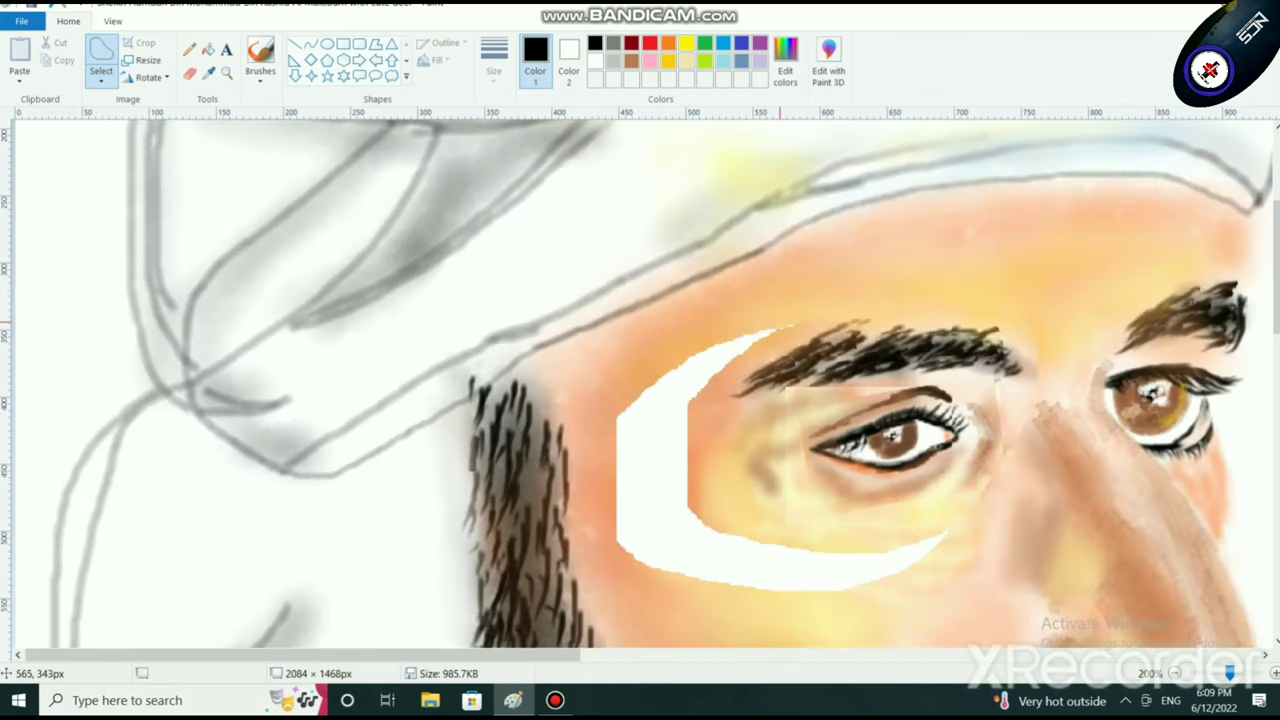
{"action": "left_click_drag", "start_coordinate": [555, 655], "coordinate": [795, 655]}
{"action": "mouse_move", "coordinate": [690, 366]}
{"action": "left_mouse_down"}
{"action": "mouse_move", "coordinate": [590, 365]}
{"action": "mouse_move", "coordinate": [567, 398]}
{"action": "mouse_move", "coordinate": [585, 444]}
{"action": "mouse_move", "coordinate": [632, 458]}
{"action": "mouse_move", "coordinate": [688, 415]}
{"action": "mouse_move", "coordinate": [697, 371]}
{"action": "mouse_move", "coordinate": [602, 356]}
{"action": "mouse_move", "coordinate": [563, 378]}
{"action": "mouse_move", "coordinate": [563, 404]}
{"action": "mouse_move", "coordinate": [640, 462]}
{"action": "mouse_move", "coordinate": [700, 400]}
{"action": "mouse_move", "coordinate": [706, 372]}
{"action": "mouse_move", "coordinate": [691, 361]}
{"action": "left_mouse_up"}
{"action": "left_click", "coordinate": [718, 378]}
{"action": "left_click_drag", "start_coordinate": [691, 465], "coordinate": [667, 443]}
{"action": "scroll", "coordinate": [667, 443], "scroll_direction": "down", "scroll_amount": 2}
{"action": "scroll", "coordinate": [667, 443], "scroll_direction": "up", "scroll_amount": 1}
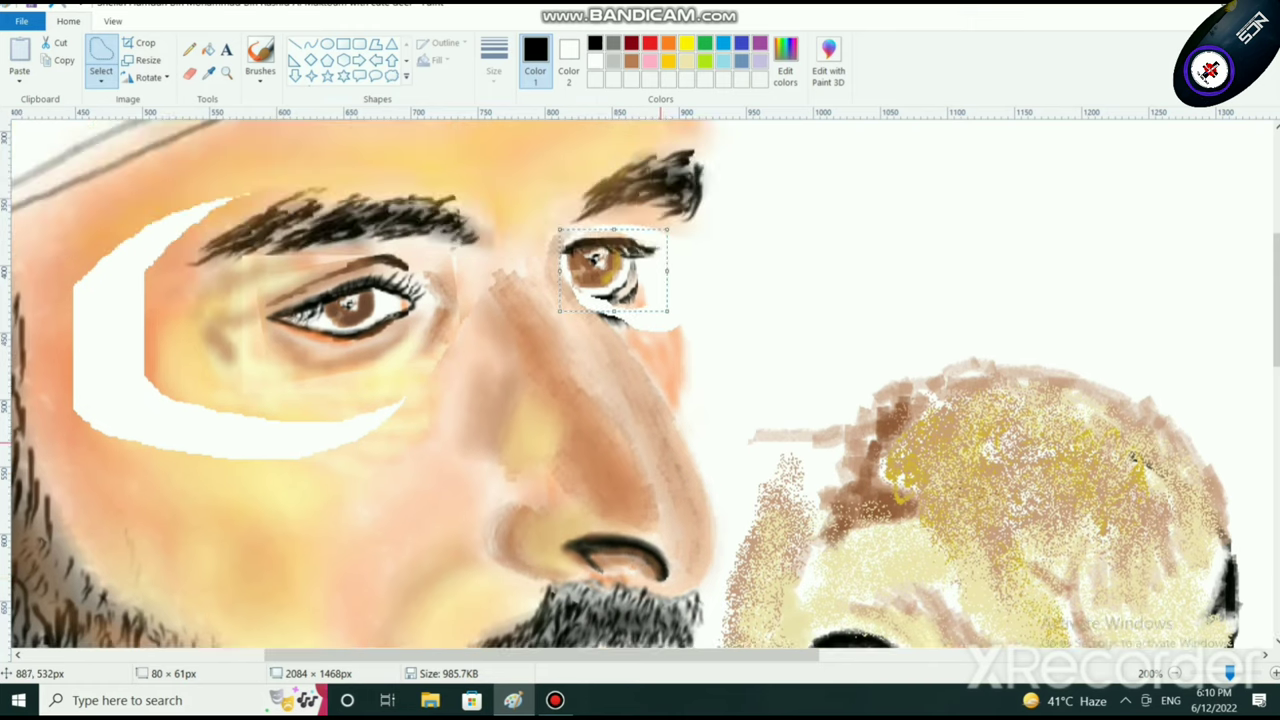
{"action": "scroll", "coordinate": [661, 442], "scroll_direction": "down", "scroll_amount": 2}
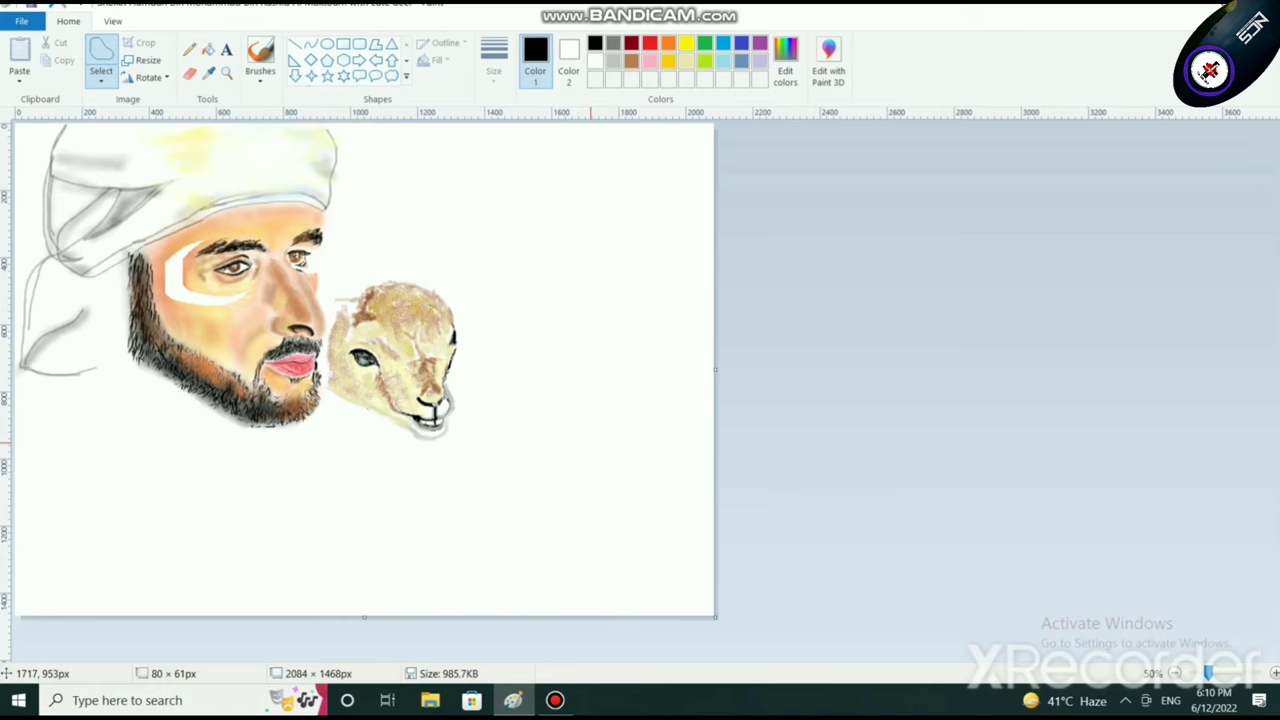
{"action": "key", "text": "super"}
{"action": "key", "text": "super"}
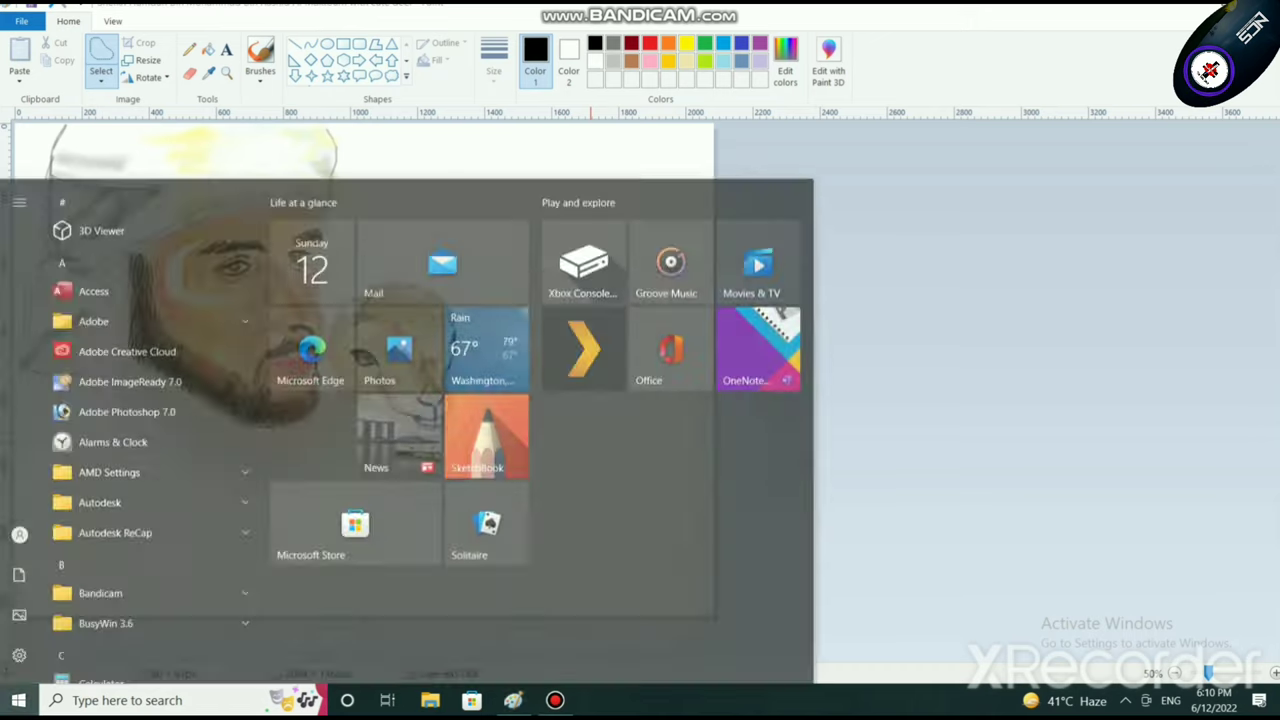
Step: Undo the repositioning of both eyes and the resizing of the near eye
{"action": "scroll", "coordinate": [591, 443], "scroll_direction": "up", "scroll_amount": 3, "text": "ctrl"}
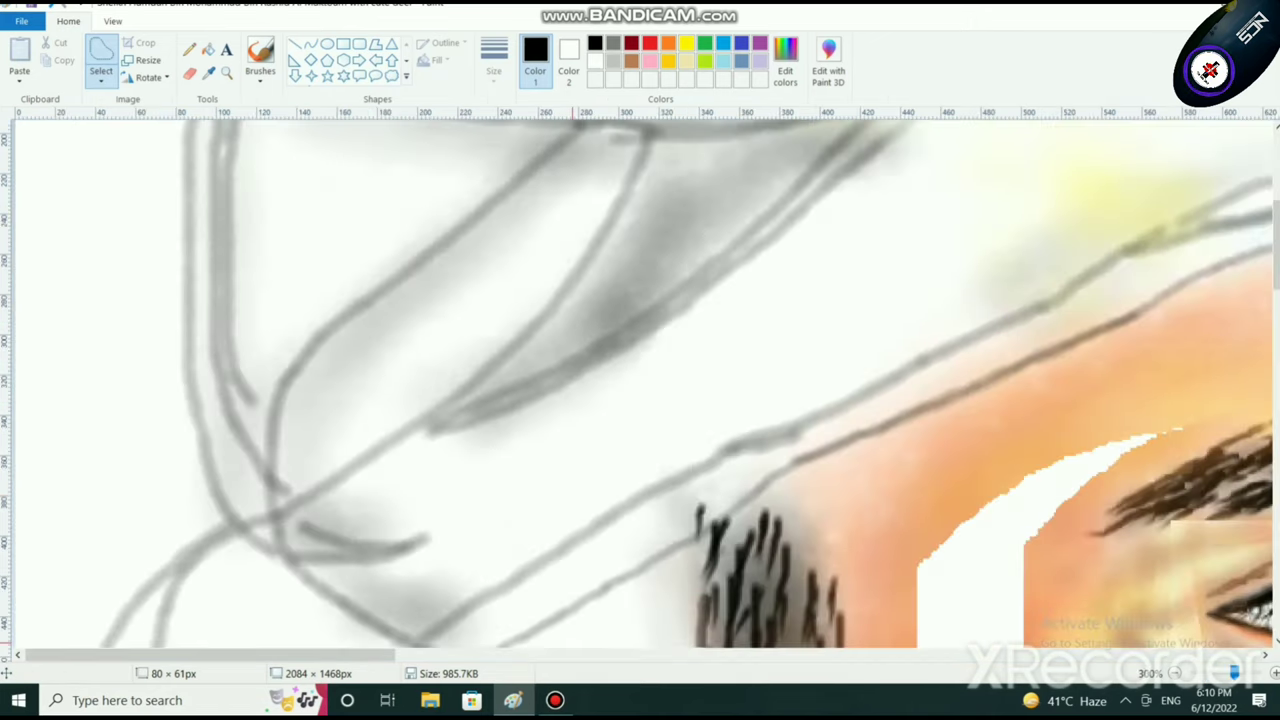
{"action": "left_click_drag", "start_coordinate": [370, 655], "coordinate": [676, 655]}
{"action": "scroll", "coordinate": [676, 383], "scroll_direction": "down", "scroll_amount": 2}
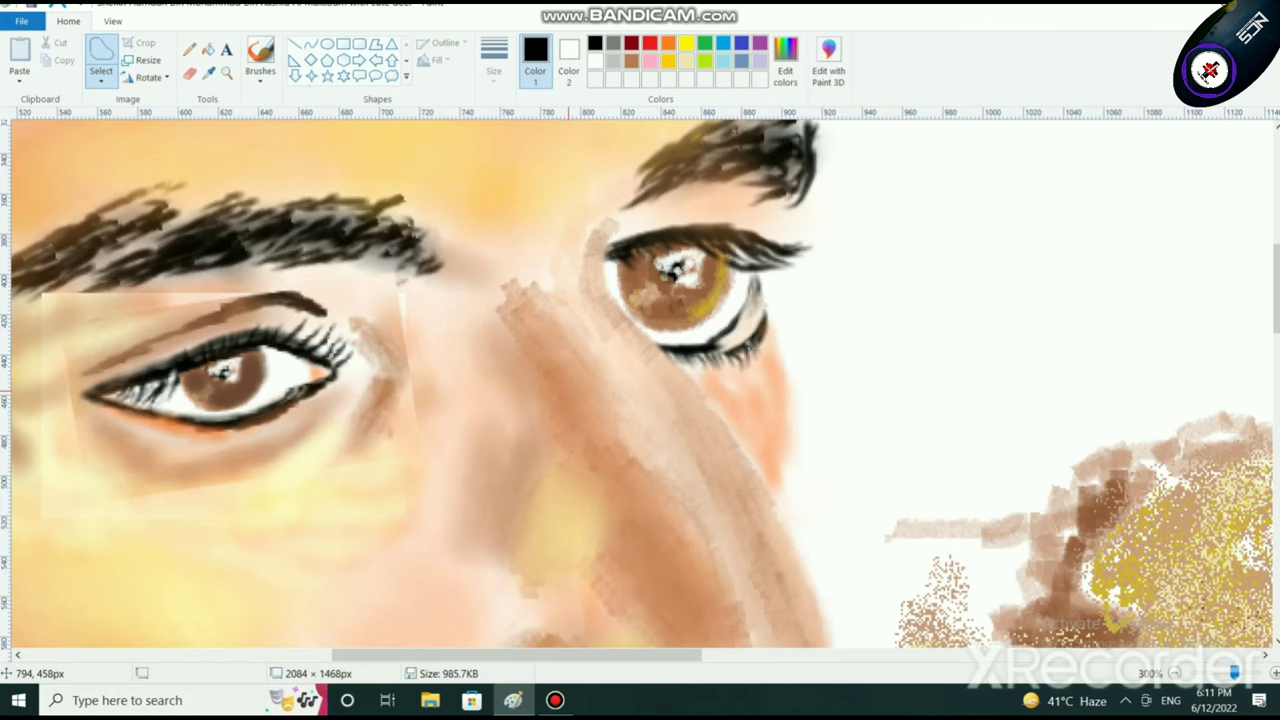
{"action": "scroll", "coordinate": [572, 400], "scroll_direction": "down", "scroll_amount": 3}
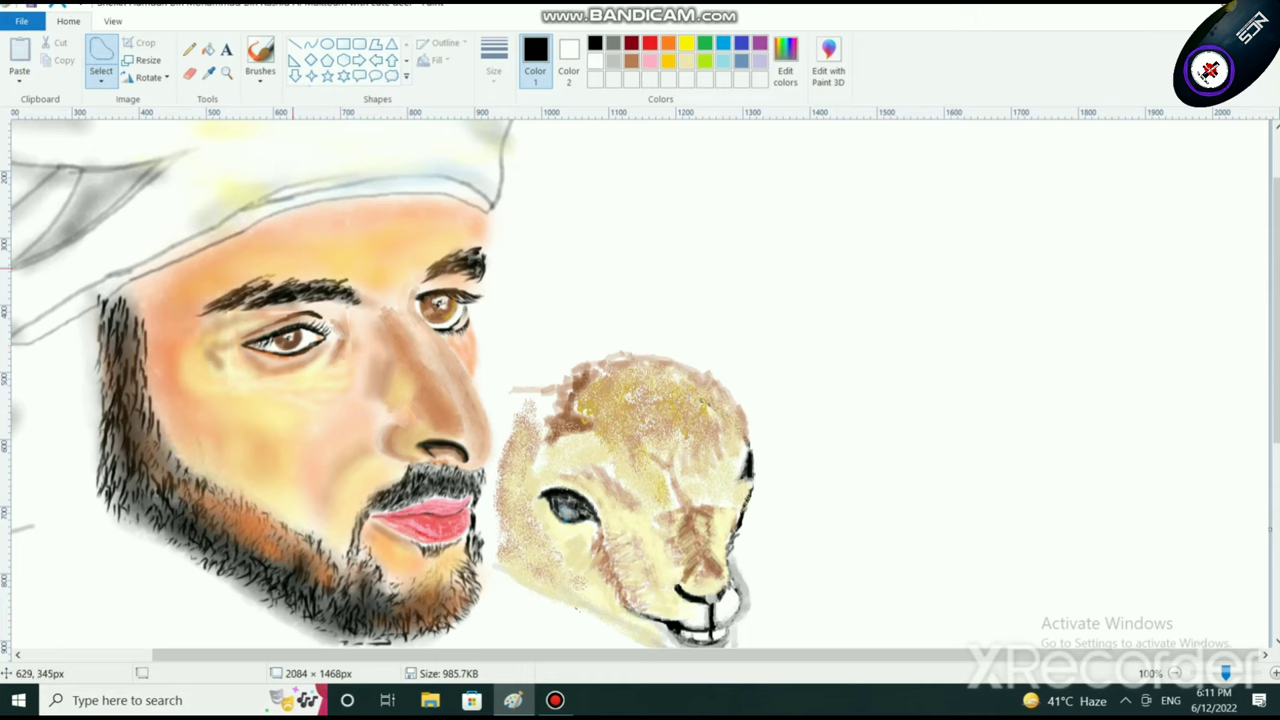
Step: Free-form select the near eye and eyebrow, shrink the selection to 261 × 181 px, and shift it toward the nose bridge
{"action": "mouse_move", "coordinate": [305, 255]}
{"action": "left_mouse_down"}
{"action": "mouse_move", "coordinate": [258, 262]}
{"action": "mouse_move", "coordinate": [205, 295]}
{"action": "mouse_move", "coordinate": [188, 342]}
{"action": "mouse_move", "coordinate": [237, 378]}
{"action": "mouse_move", "coordinate": [345, 370]}
{"action": "mouse_move", "coordinate": [379, 302]}
{"action": "mouse_move", "coordinate": [353, 272]}
{"action": "mouse_move", "coordinate": [269, 257]}
{"action": "left_mouse_up"}
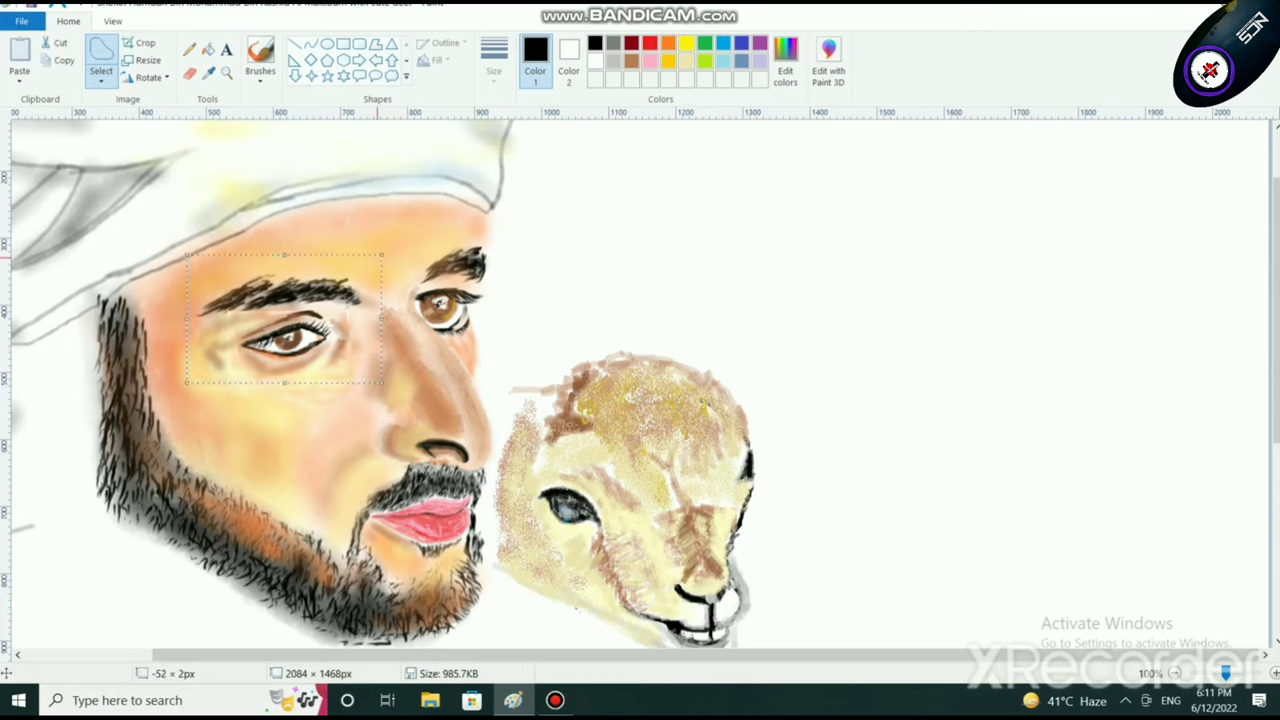
{"action": "left_click_drag", "start_coordinate": [380, 255], "coordinate": [362, 262]}
{"action": "left_click_drag", "start_coordinate": [323, 304], "coordinate": [339, 300]}
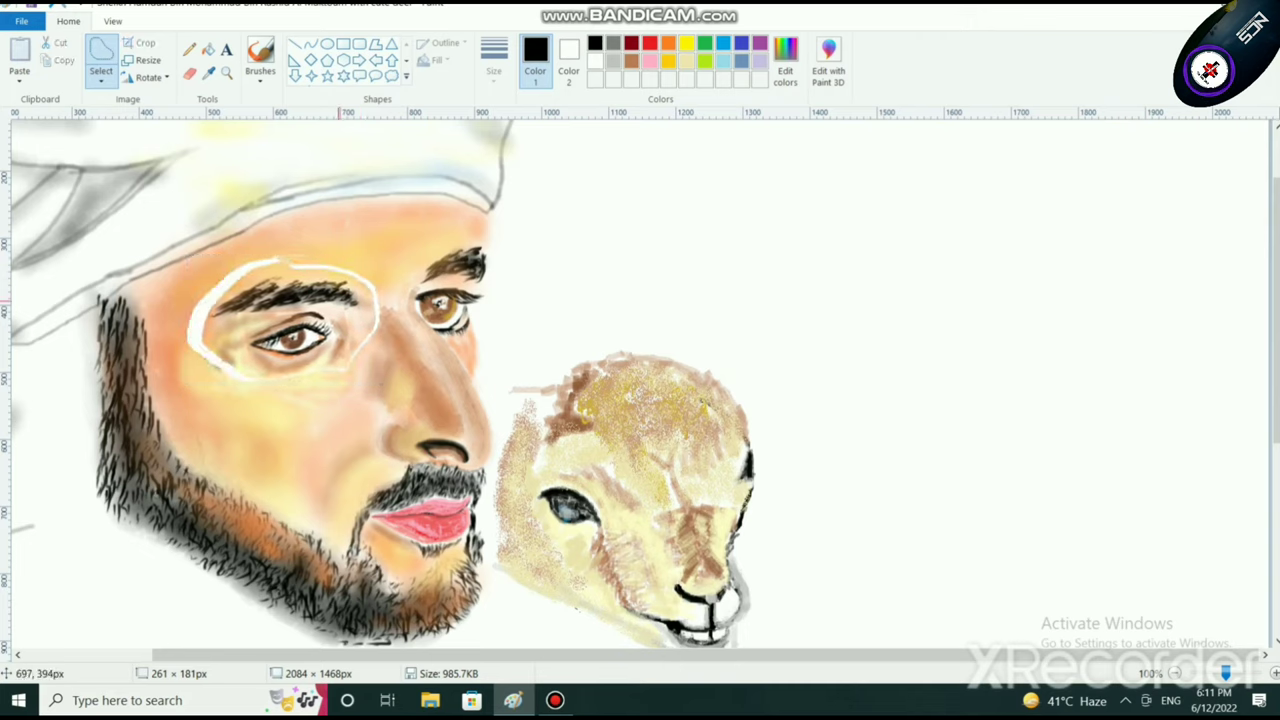
{"action": "key", "text": "ctrl+z"}
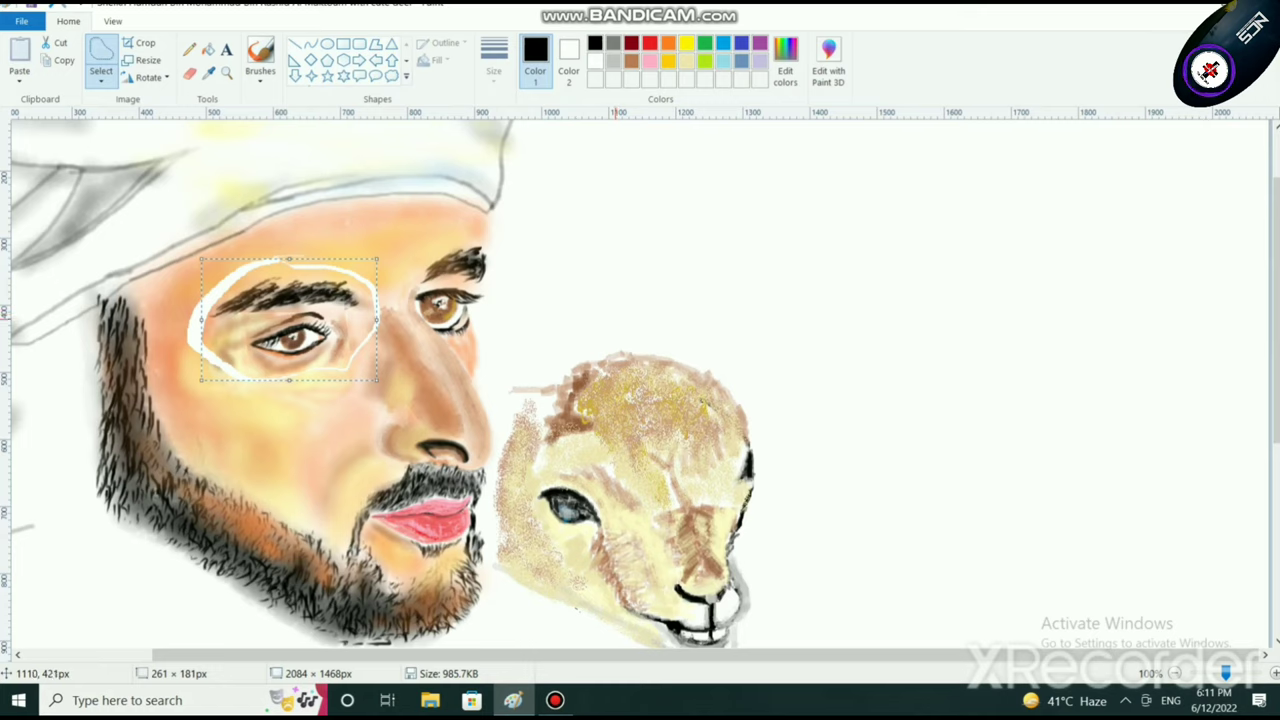
{"action": "left_click_drag", "start_coordinate": [337, 336], "coordinate": [349, 334]}
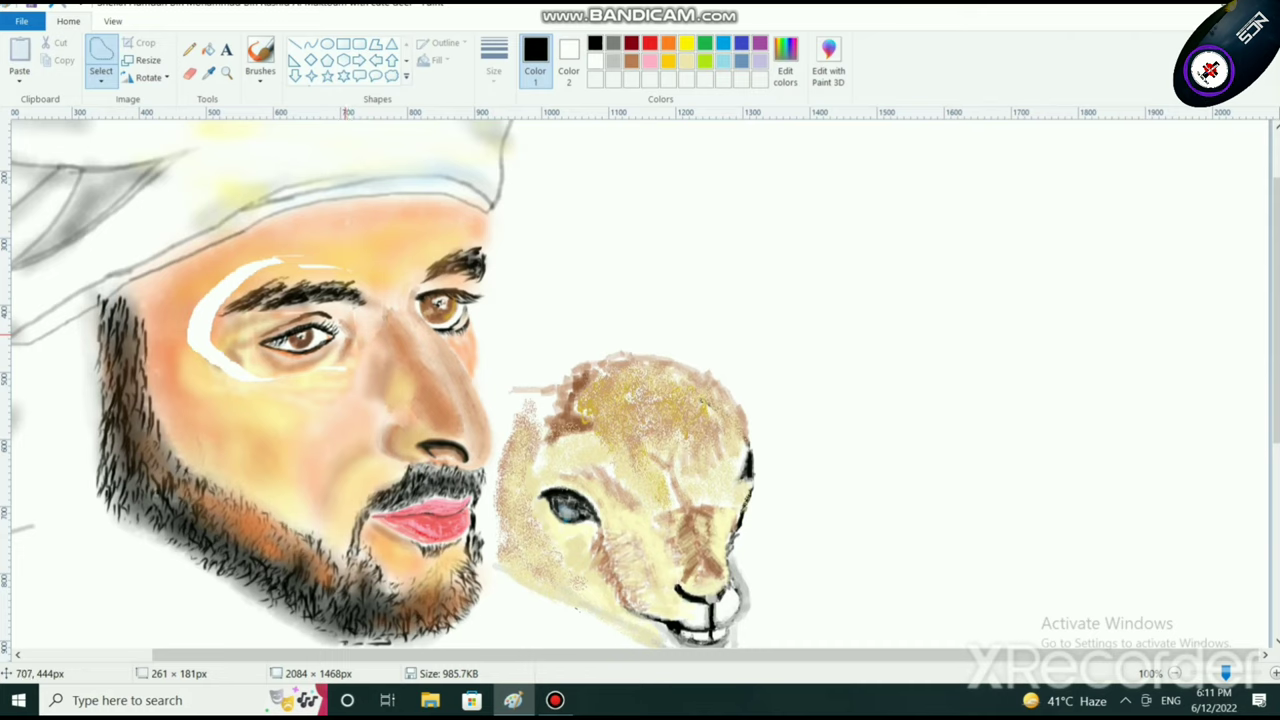
{"action": "left_click_drag", "start_coordinate": [349, 334], "coordinate": [345, 323]}
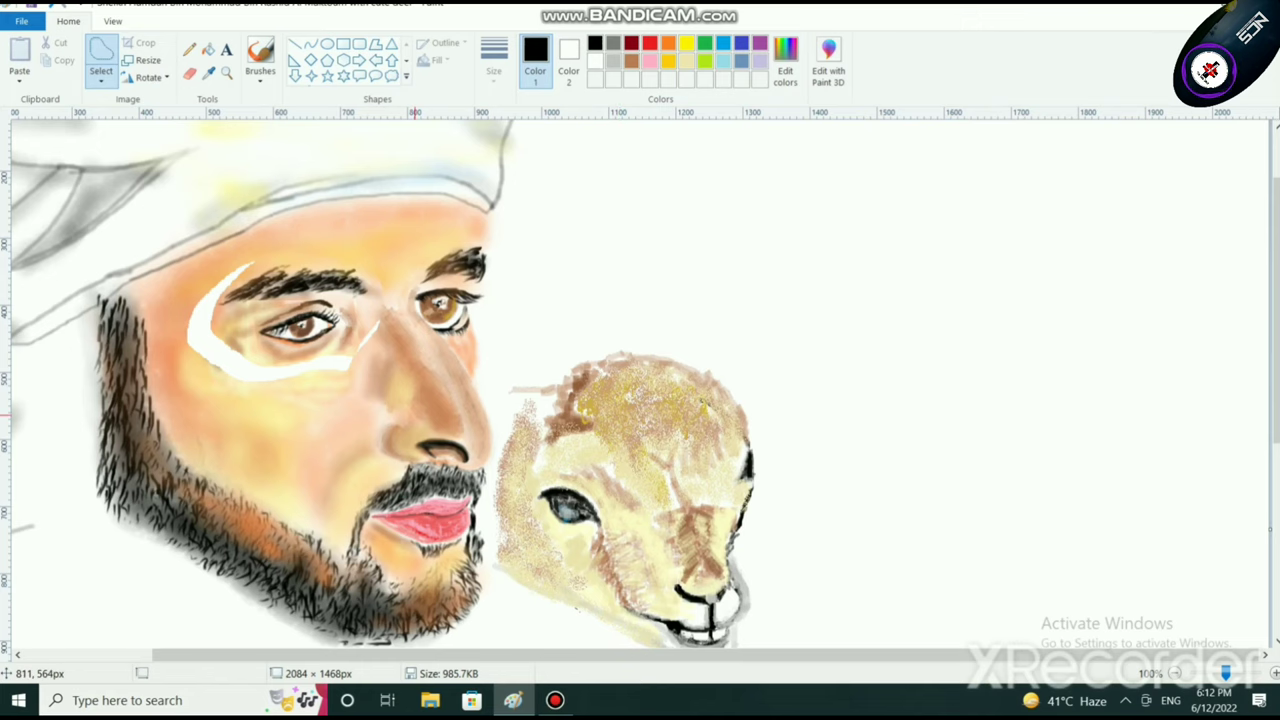
Step: Retouch the outline of the near eye's iris with brush strokes in a custom dark brown
{"action": "scroll", "coordinate": [411, 416], "scroll_direction": "up", "scroll_amount": 3, "text": "ctrl"}
{"action": "scroll", "coordinate": [411, 420], "scroll_direction": "down", "scroll_amount": 3}
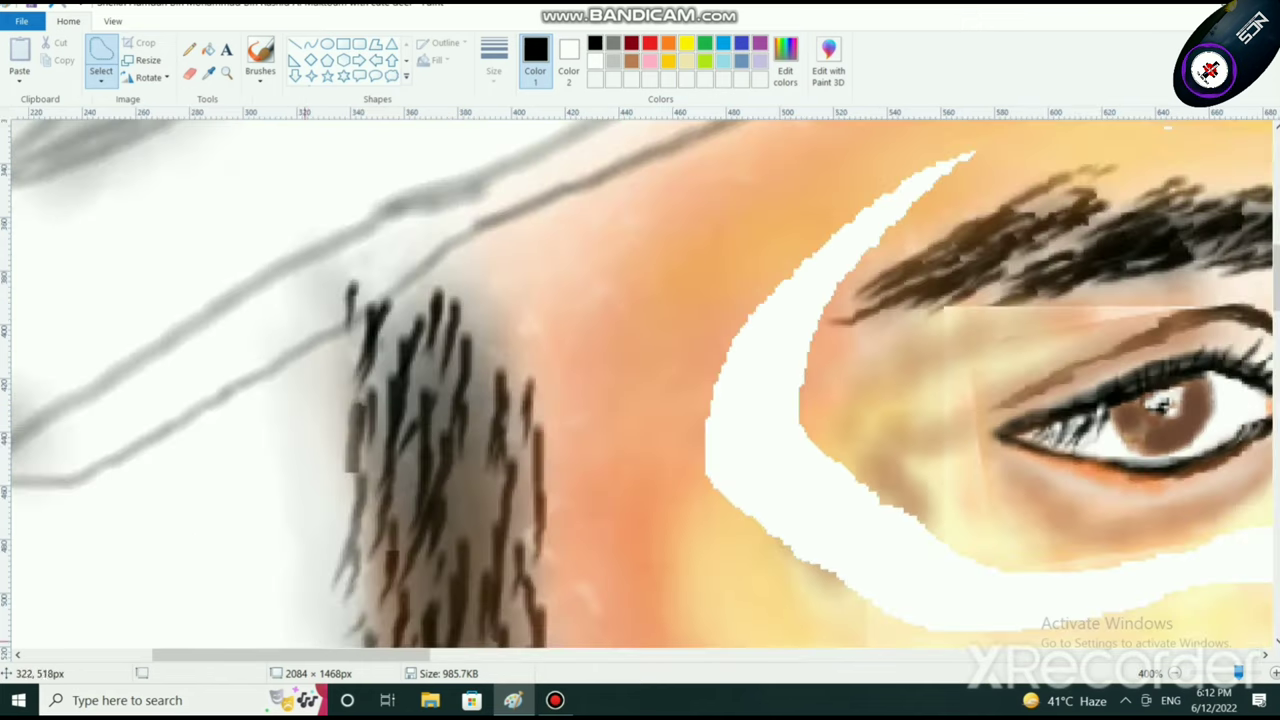
{"action": "left_click_drag", "start_coordinate": [398, 655], "coordinate": [662, 655]}
{"action": "left_click_drag", "start_coordinate": [451, 655], "coordinate": [395, 655]}
{"action": "scroll", "coordinate": [640, 380], "scroll_direction": "left", "scroll_amount": 3}
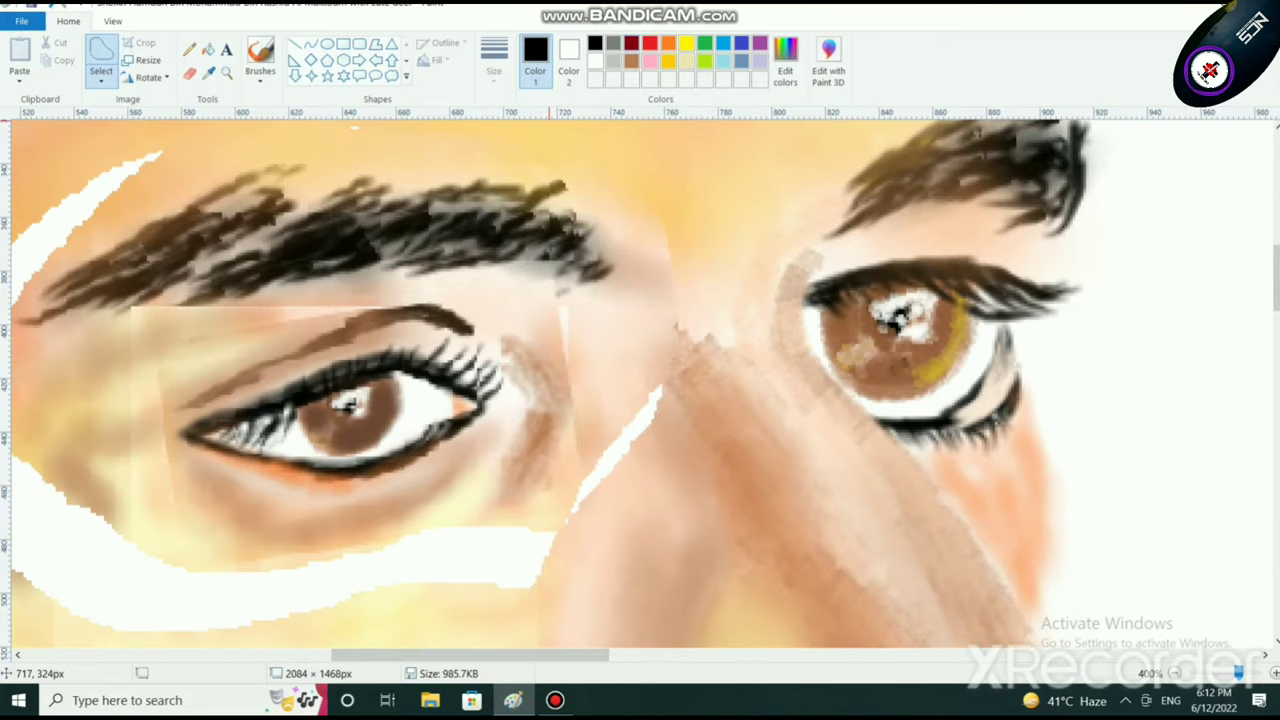
{"action": "left_click", "coordinate": [631, 61]}
{"action": "left_click", "coordinate": [260, 74]}
{"action": "left_click", "coordinate": [362, 140]}
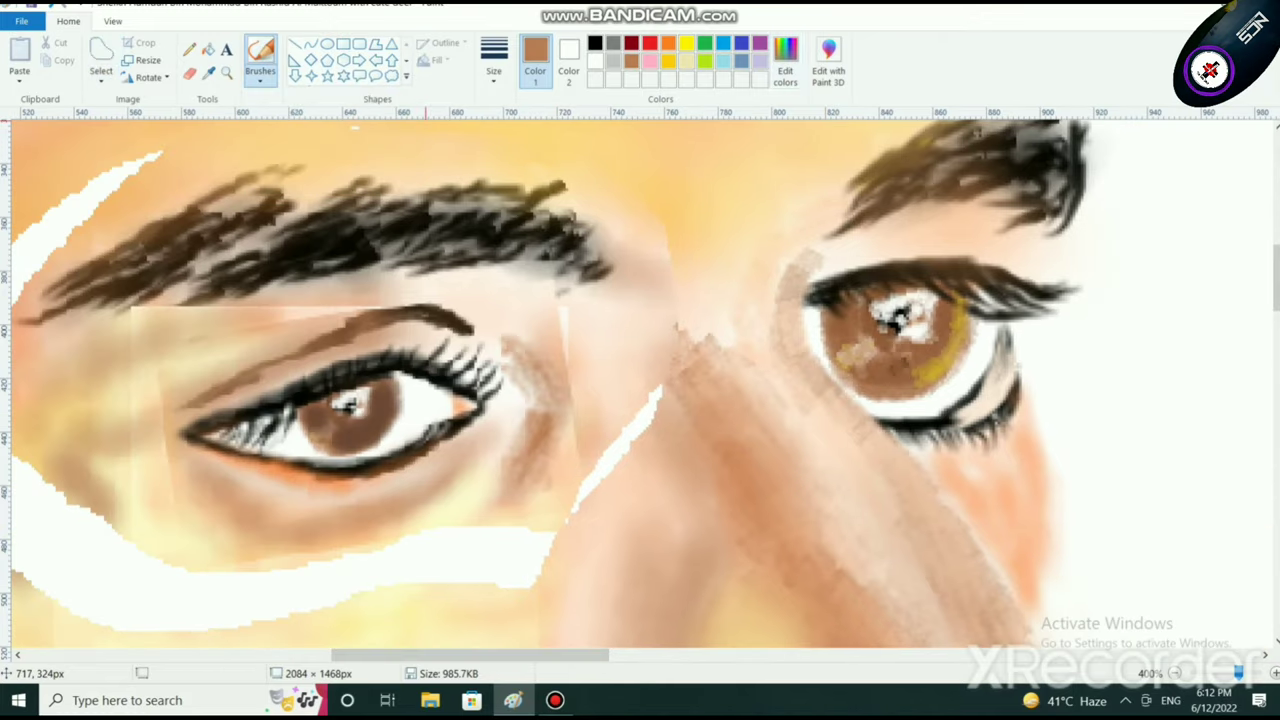
{"action": "left_click", "coordinate": [785, 65]}
{"action": "left_click", "coordinate": [477, 456]}
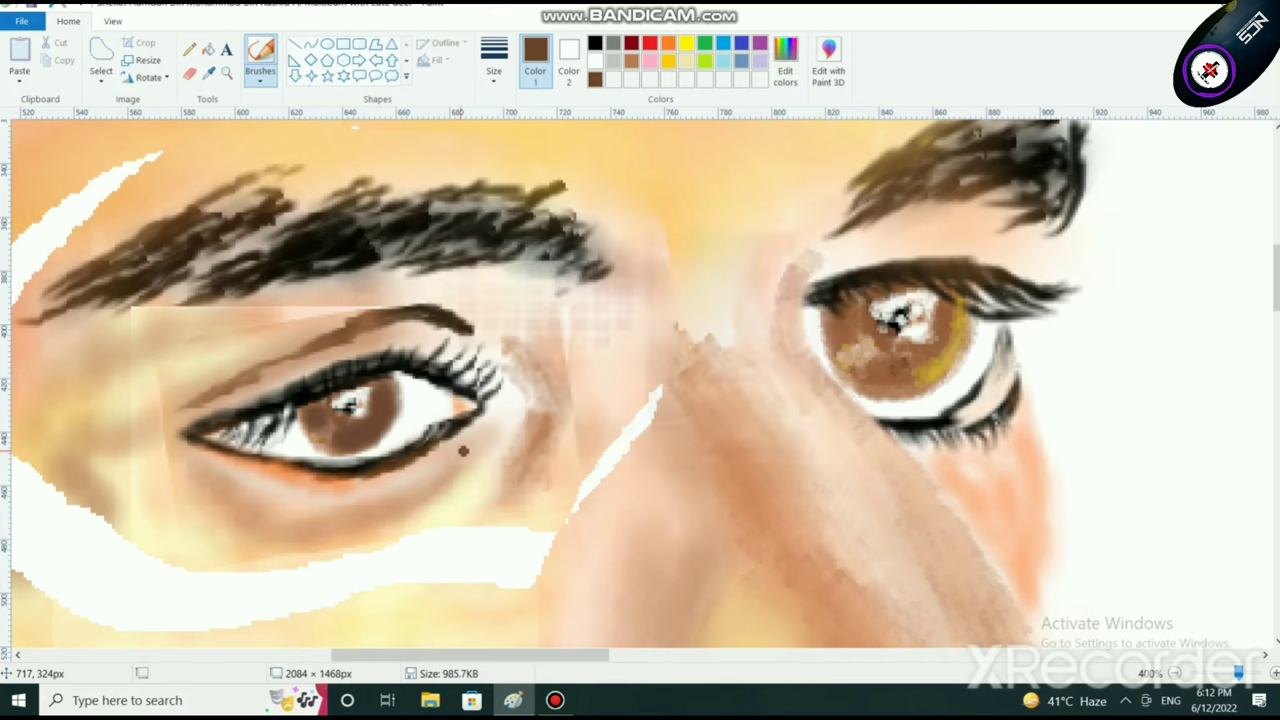
{"action": "scroll", "coordinate": [434, 466], "scroll_direction": "up", "scroll_amount": 2}
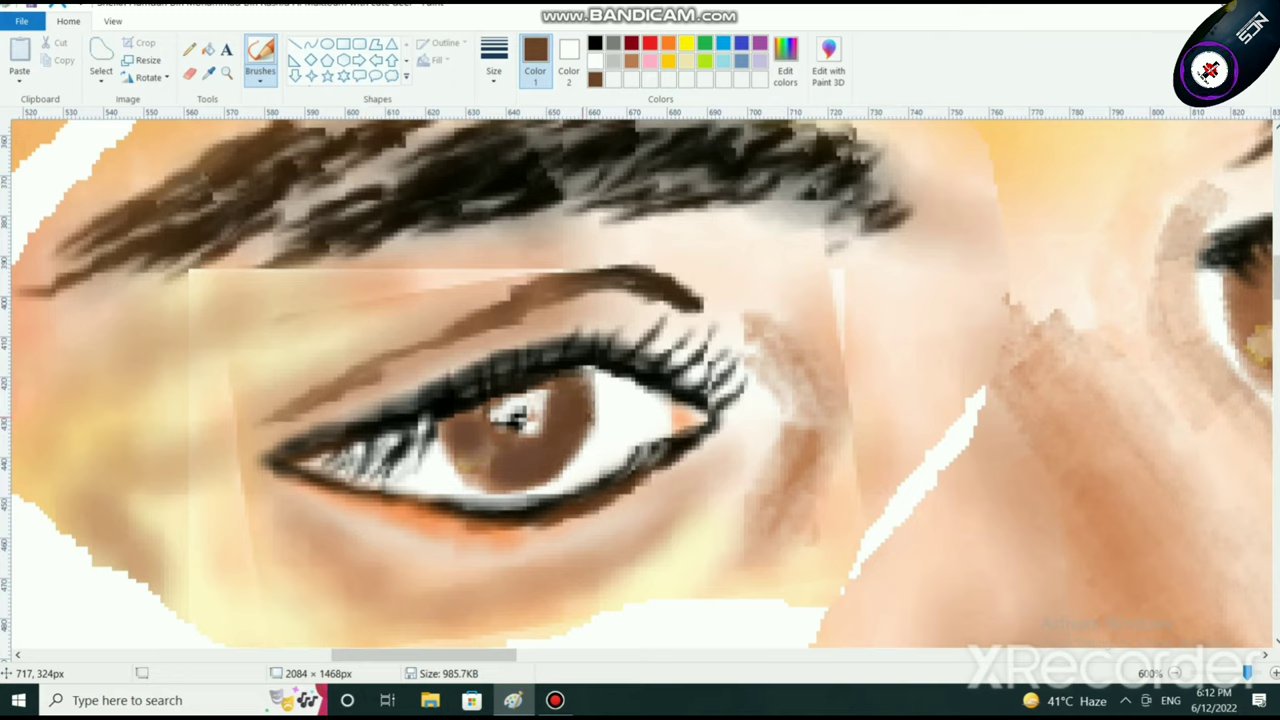
{"action": "mouse_move", "coordinate": [591, 384]}
{"action": "left_mouse_down"}
{"action": "mouse_move", "coordinate": [591, 365]}
{"action": "mouse_move", "coordinate": [587, 434]}
{"action": "left_mouse_up"}
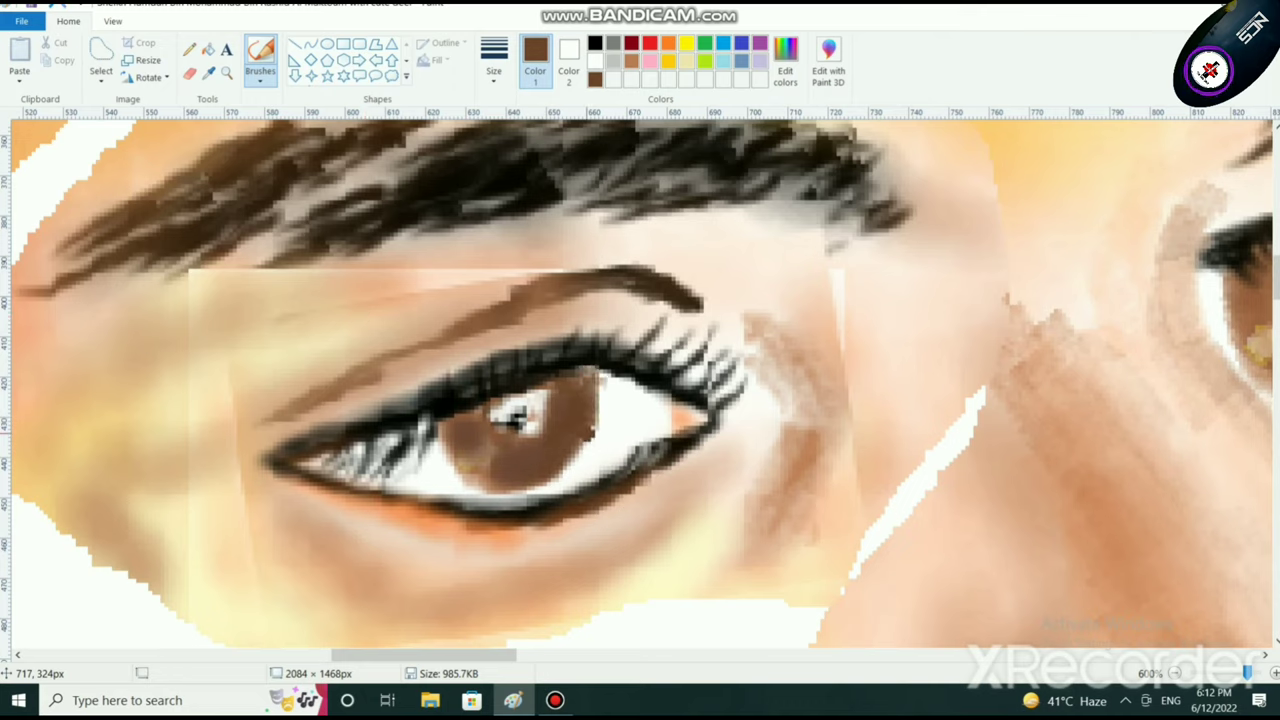
{"action": "mouse_move", "coordinate": [538, 468]}
{"action": "left_mouse_down"}
{"action": "mouse_move", "coordinate": [581, 446]}
{"action": "mouse_move", "coordinate": [548, 474]}
{"action": "left_mouse_up"}
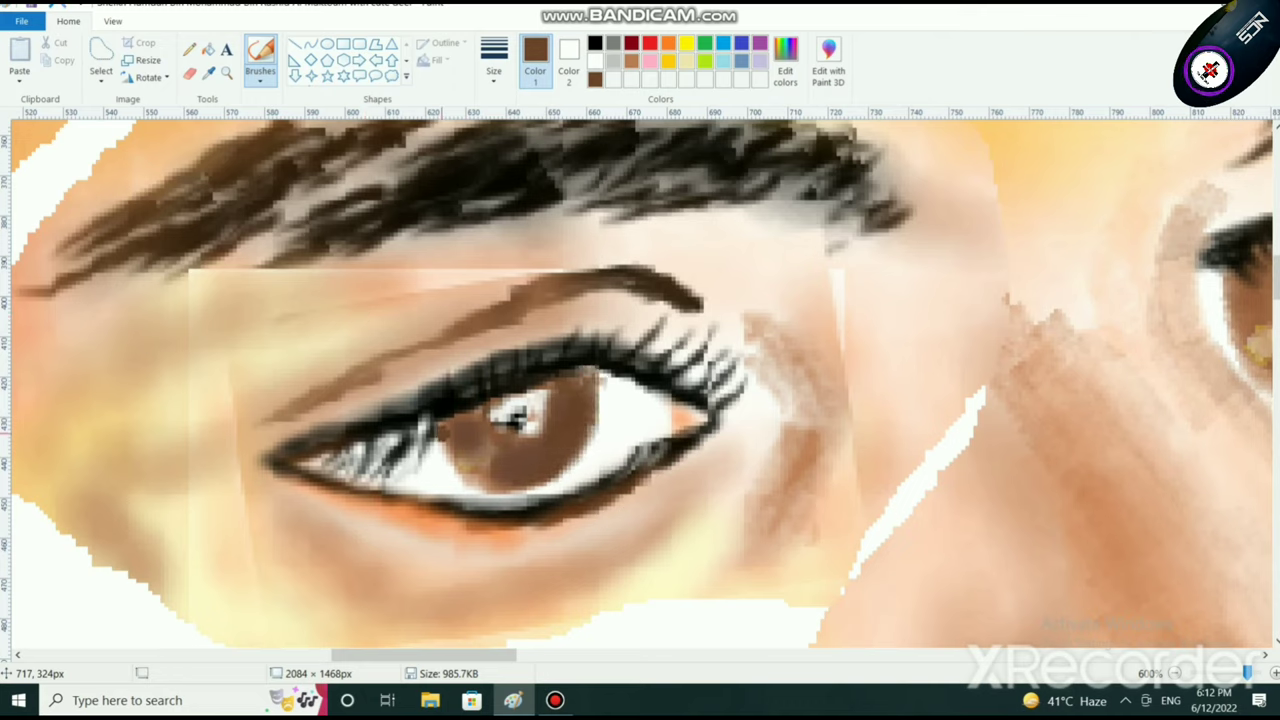
{"action": "left_click_drag", "start_coordinate": [443, 428], "coordinate": [450, 458]}
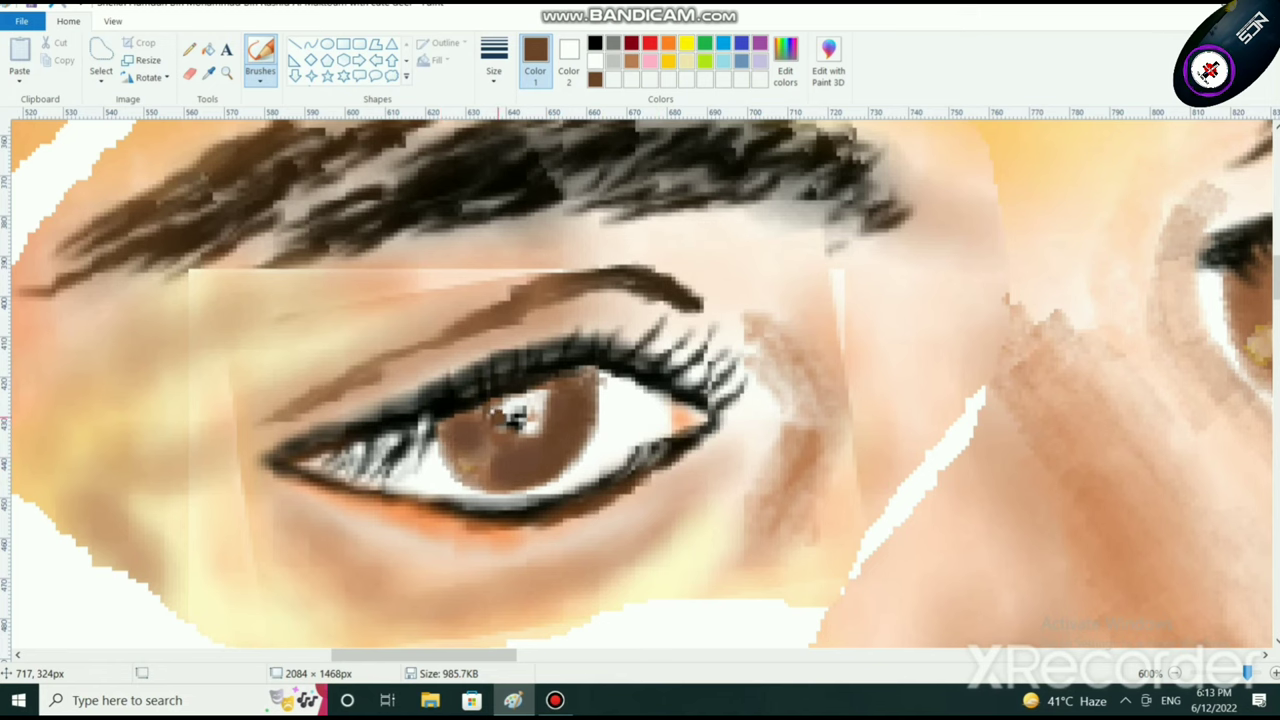
Step: Free-form select the far eye's iris, move it slightly toward the nose, and shrink the selection to 56 × 42 px
{"action": "scroll", "coordinate": [511, 417], "scroll_direction": "down", "scroll_amount": 3}
{"action": "scroll", "coordinate": [474, 452], "scroll_direction": "down", "scroll_amount": 1}
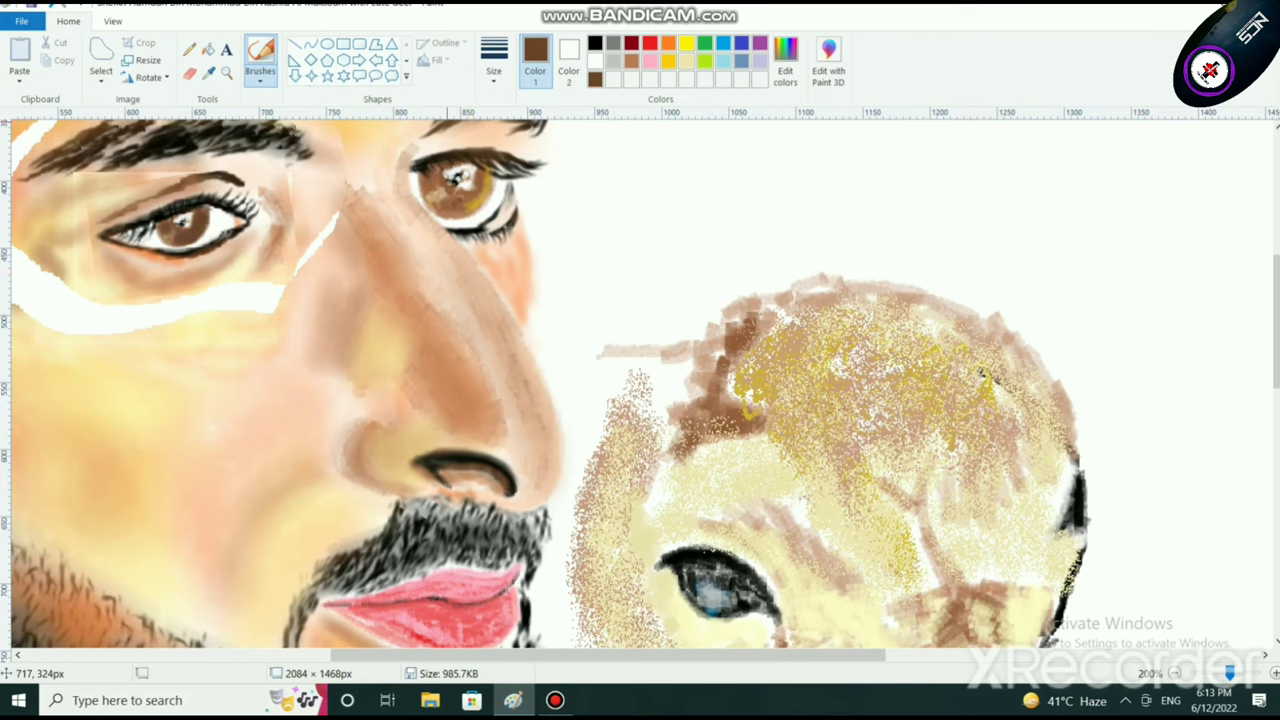
{"action": "left_click", "coordinate": [595, 43]}
{"action": "left_click", "coordinate": [595, 61]}
{"action": "left_click", "coordinate": [101, 80]}
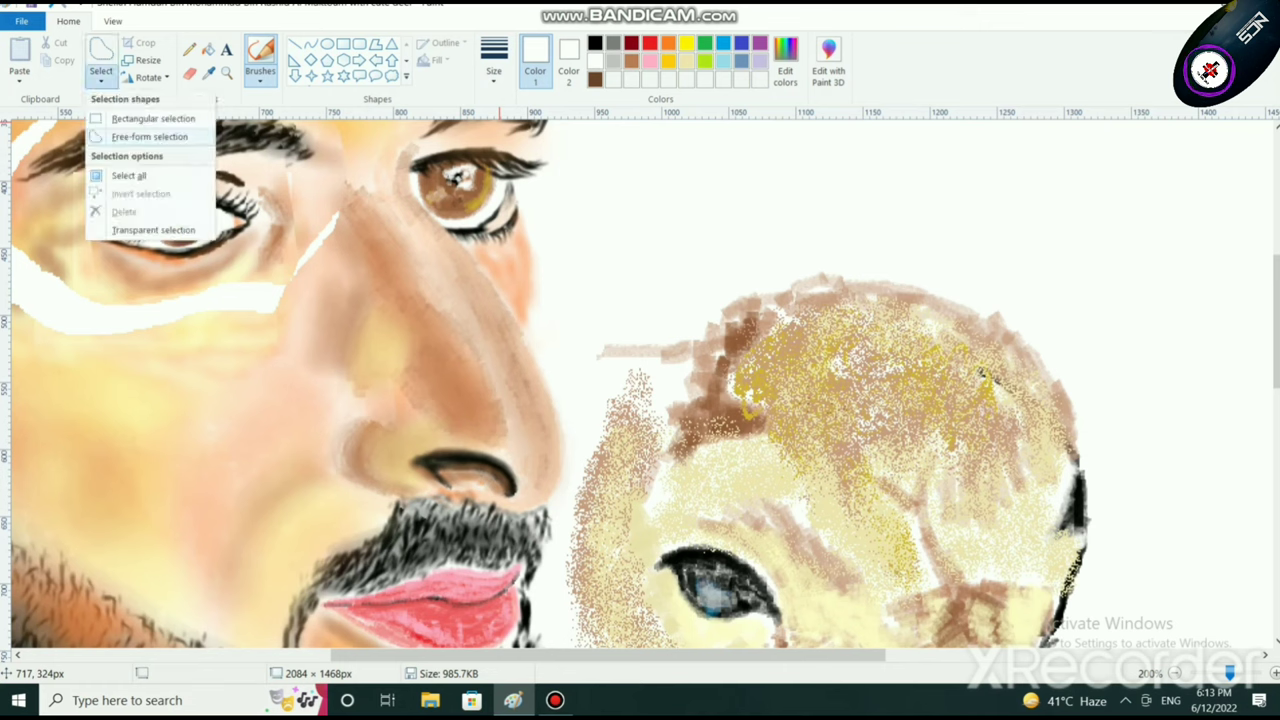
{"action": "left_click", "coordinate": [140, 137]}
{"action": "mouse_move", "coordinate": [503, 205]}
{"action": "left_mouse_down"}
{"action": "mouse_move", "coordinate": [500, 192]}
{"action": "mouse_move", "coordinate": [468, 222]}
{"action": "mouse_move", "coordinate": [437, 226]}
{"action": "mouse_move", "coordinate": [416, 178]}
{"action": "mouse_move", "coordinate": [440, 162]}
{"action": "mouse_move", "coordinate": [478, 166]}
{"action": "mouse_move", "coordinate": [500, 188]}
{"action": "mouse_move", "coordinate": [503, 224]}
{"action": "mouse_move", "coordinate": [478, 191]}
{"action": "left_mouse_up"}
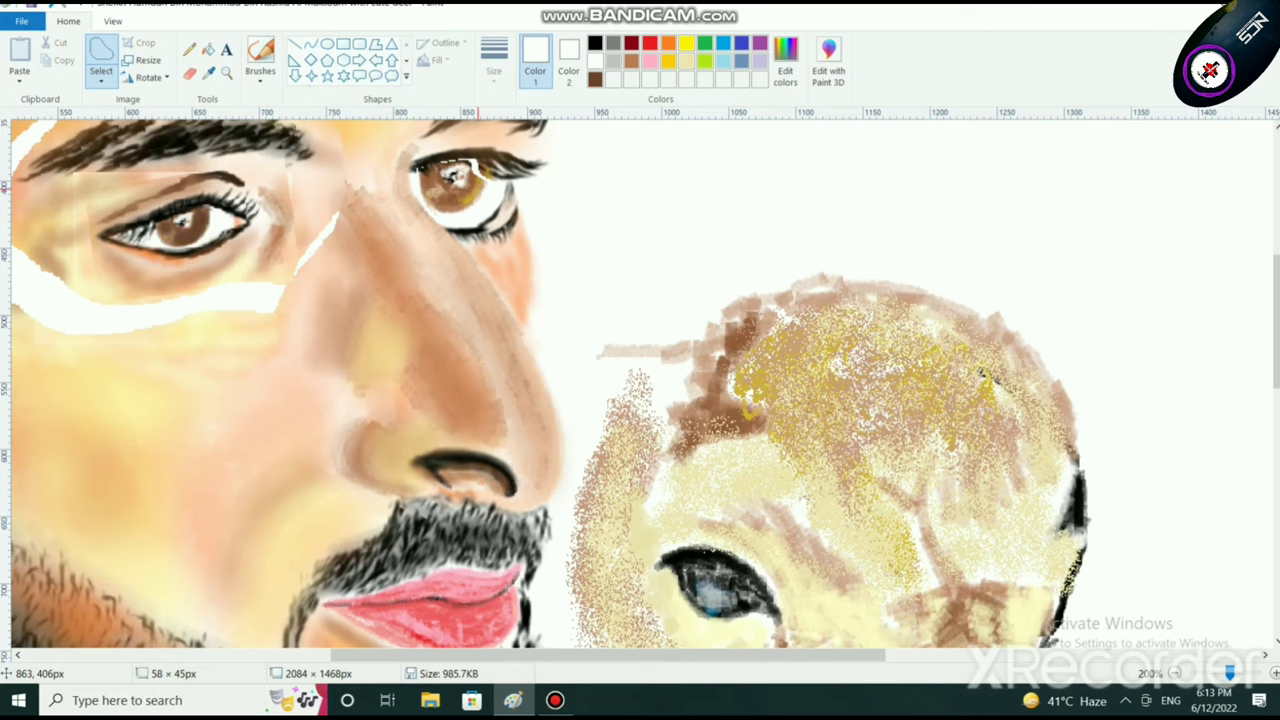
{"action": "left_click_drag", "start_coordinate": [415, 158], "coordinate": [492, 214]}
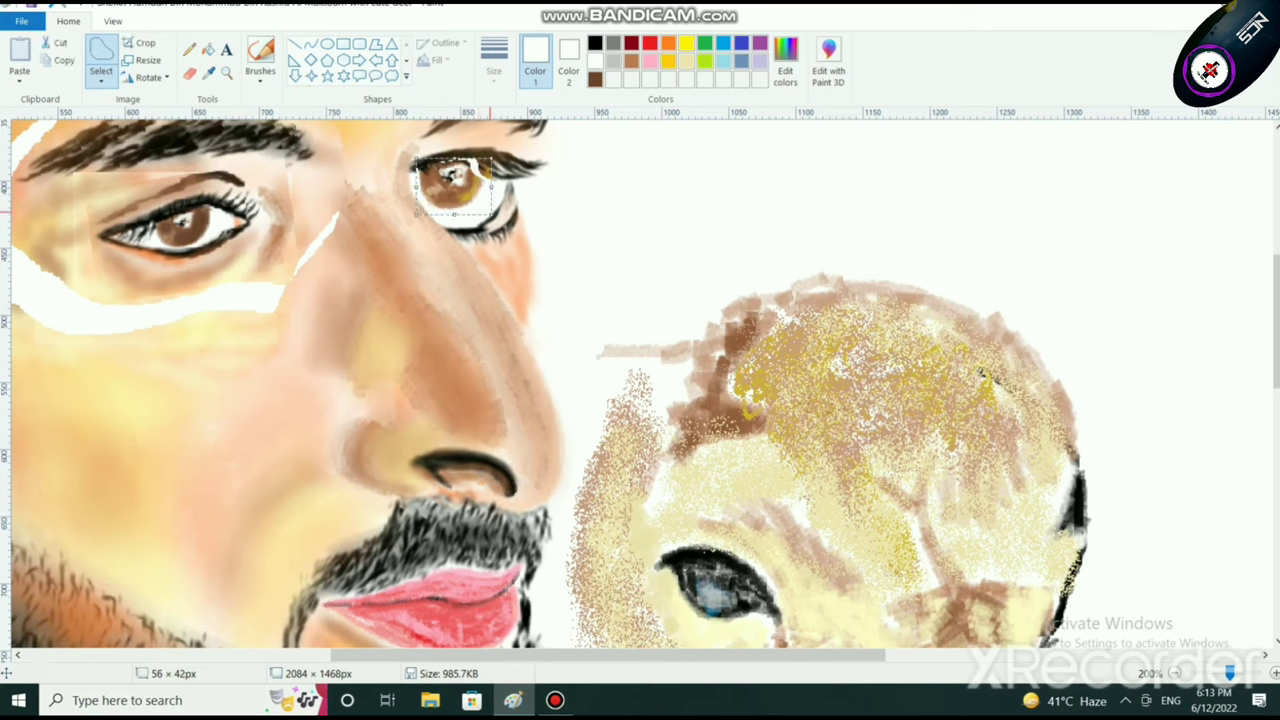
{"action": "mouse_move", "coordinate": [532, 217]}
{"action": "left_mouse_down"}
{"action": "mouse_move", "coordinate": [475, 248]}
{"action": "mouse_move", "coordinate": [460, 228]}
{"action": "left_mouse_up"}
{"action": "left_click", "coordinate": [537, 224]}
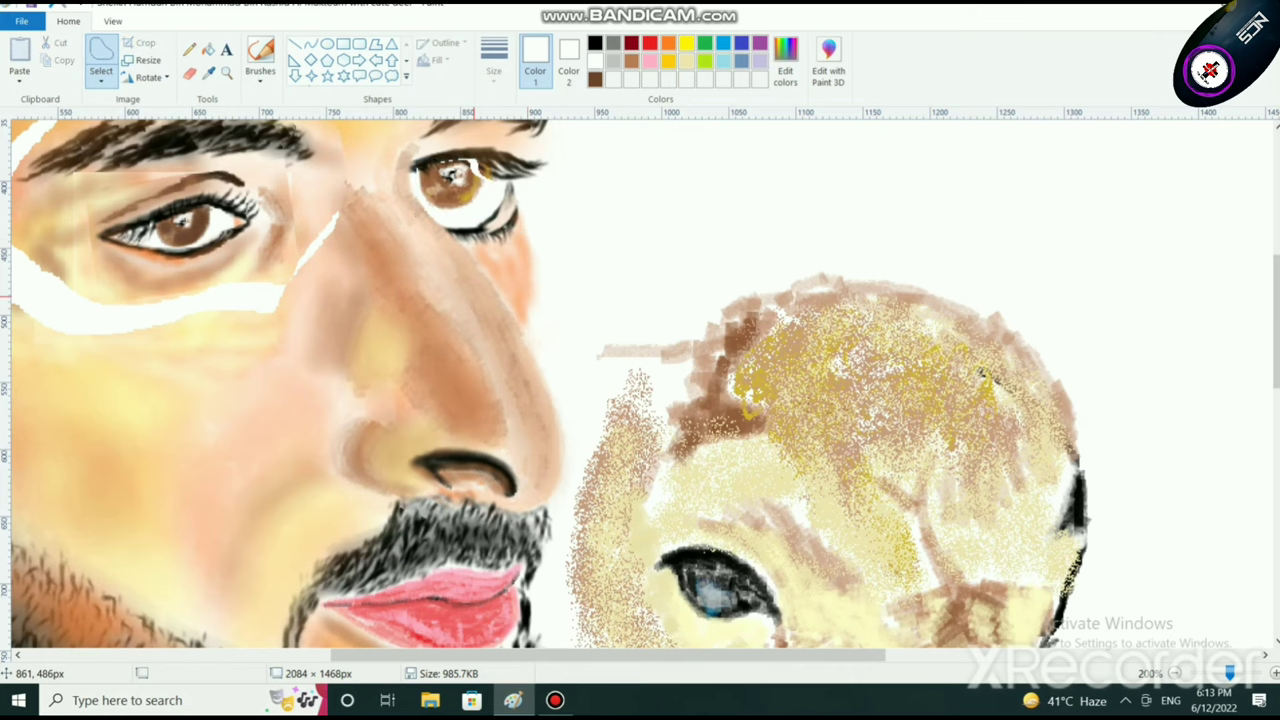
Step: Free-form select the far eye's outer lower lid and move it slightly inward and up toward the iris
{"action": "scroll", "coordinate": [475, 296], "scroll_direction": "down", "scroll_amount": 3}
{"action": "scroll", "coordinate": [430, 315], "scroll_direction": "up", "scroll_amount": 1}
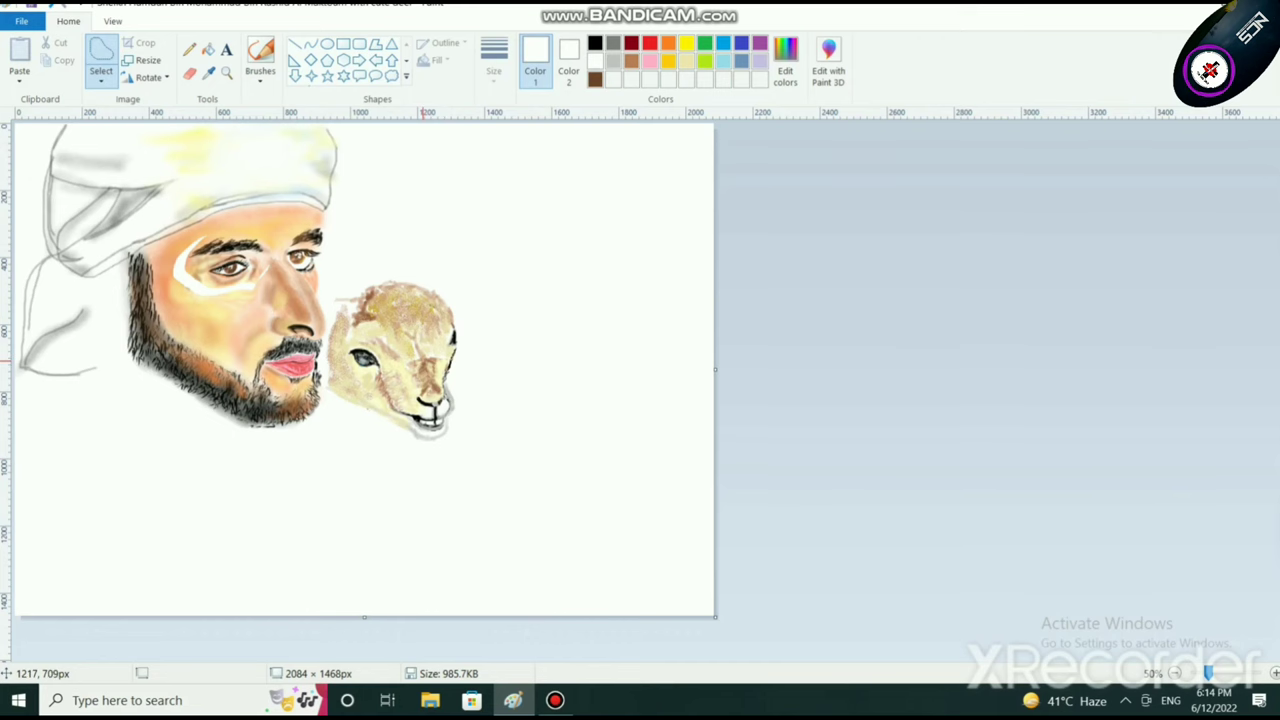
{"action": "scroll", "coordinate": [431, 371], "scroll_direction": "up", "scroll_amount": 2}
{"action": "scroll", "coordinate": [637, 480], "scroll_direction": "down", "scroll_amount": 1}
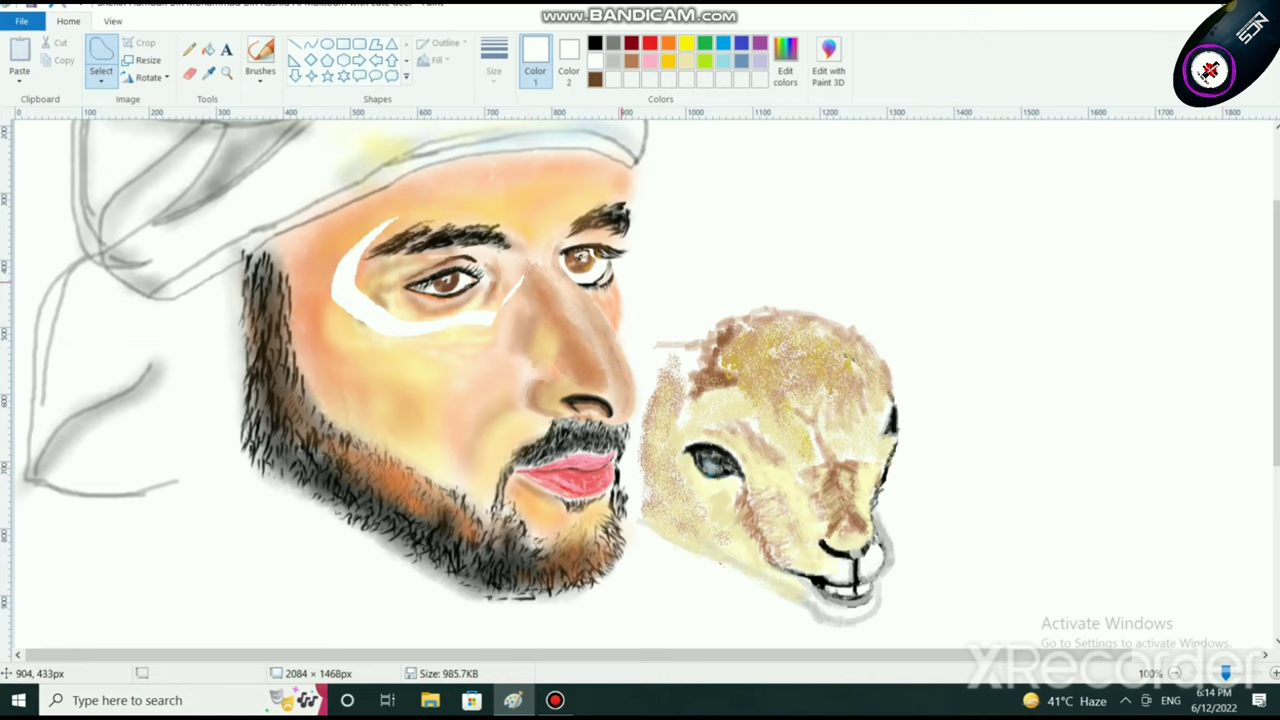
{"action": "key", "text": "ctrl+Page_Up"}
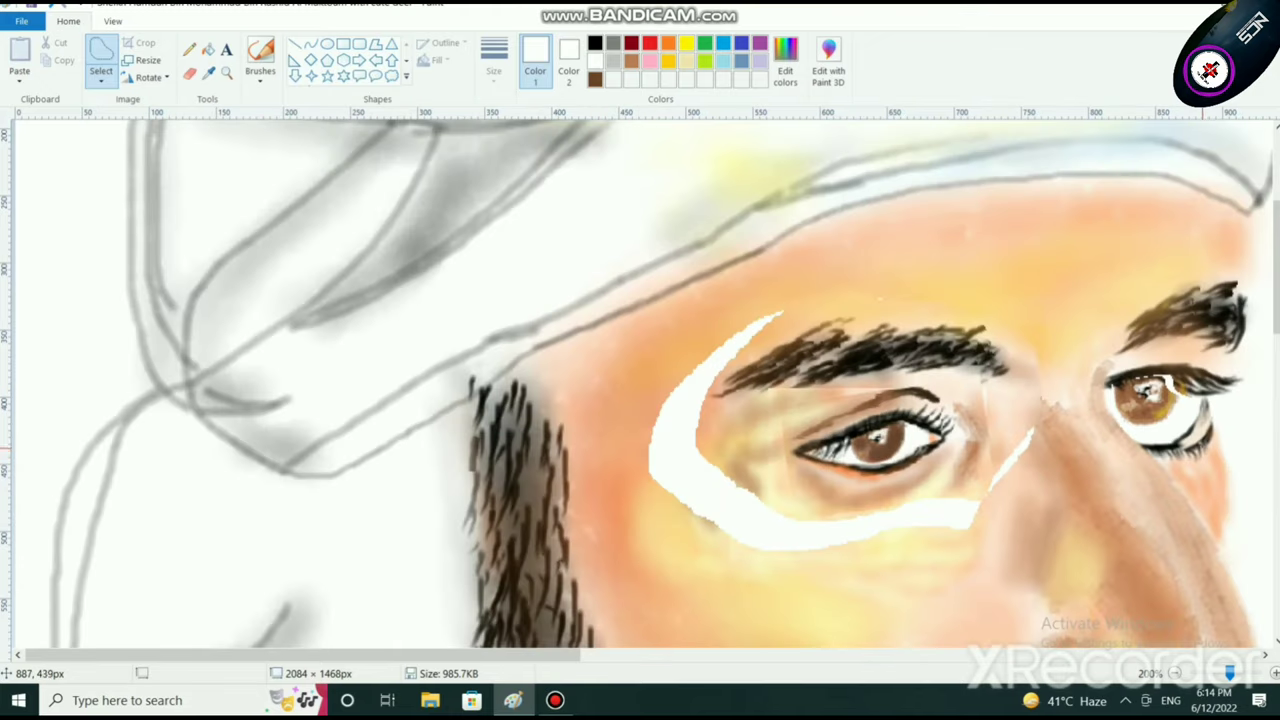
{"action": "mouse_move", "coordinate": [1204, 406]}
{"action": "left_mouse_down"}
{"action": "mouse_move", "coordinate": [1140, 440]}
{"action": "mouse_move", "coordinate": [1214, 450]}
{"action": "mouse_move", "coordinate": [1218, 408]}
{"action": "mouse_move", "coordinate": [1202, 402]}
{"action": "mouse_move", "coordinate": [1196, 432]}
{"action": "mouse_move", "coordinate": [1186, 426]}
{"action": "mouse_move", "coordinate": [1213, 456]}
{"action": "mouse_move", "coordinate": [1189, 427]}
{"action": "left_mouse_up"}
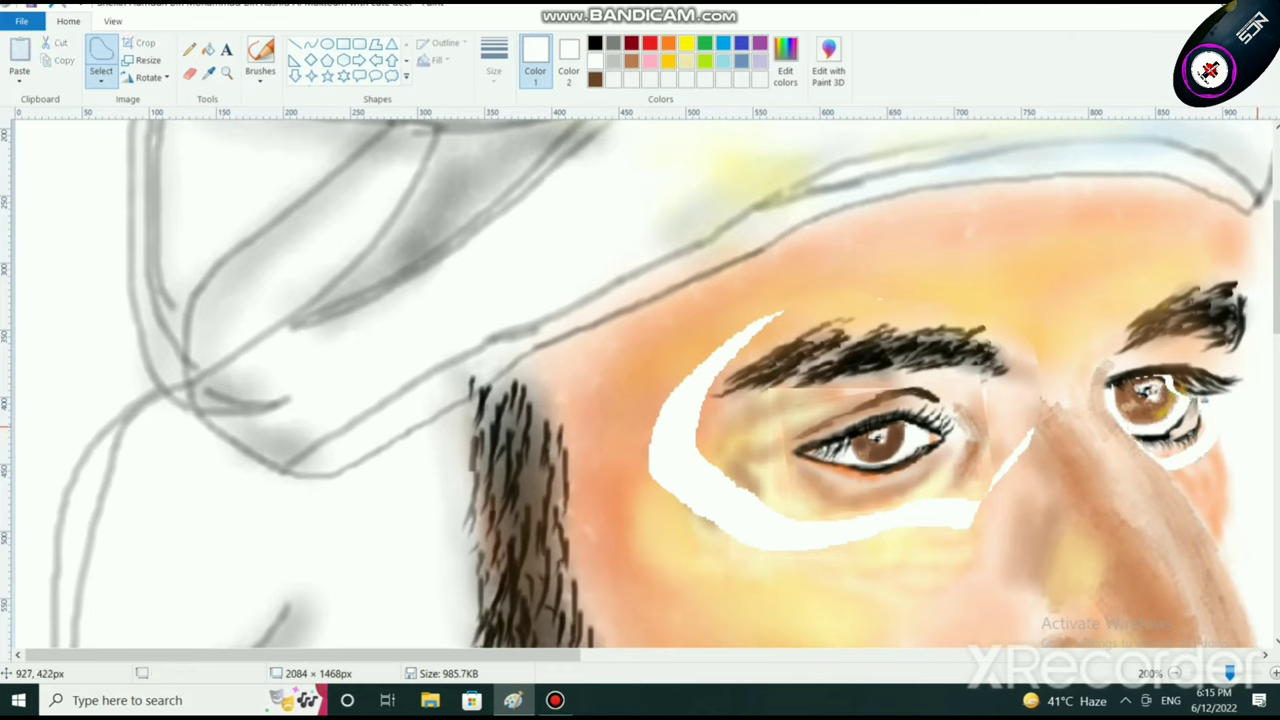
Step: Brush a custom light peach over the white gaps around the near eye and below the far eye
{"action": "scroll", "coordinate": [940, 445], "scroll_direction": "down", "scroll_amount": 3}
{"action": "left_click", "coordinate": [668, 43]}
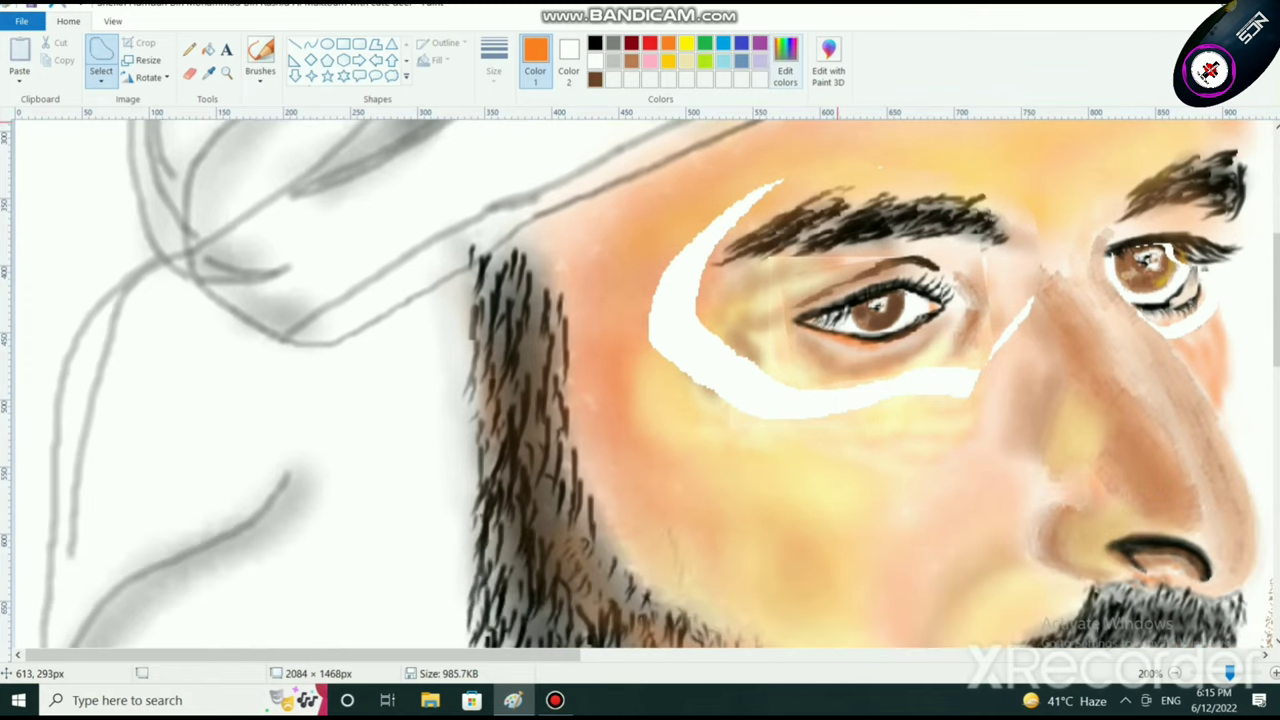
{"action": "left_click", "coordinate": [785, 62]}
{"action": "left_click_drag", "start_coordinate": [830, 295], "coordinate": [830, 263]}
{"action": "left_click", "coordinate": [477, 456]}
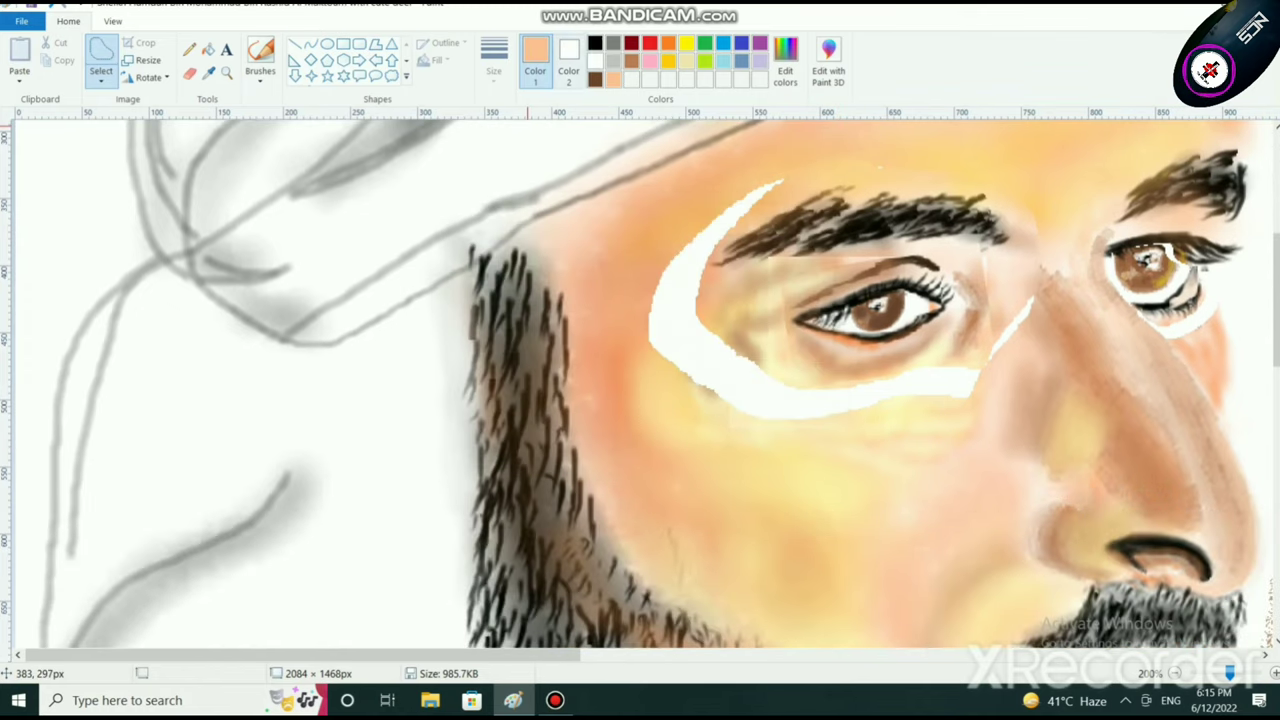
{"action": "left_click", "coordinate": [260, 78]}
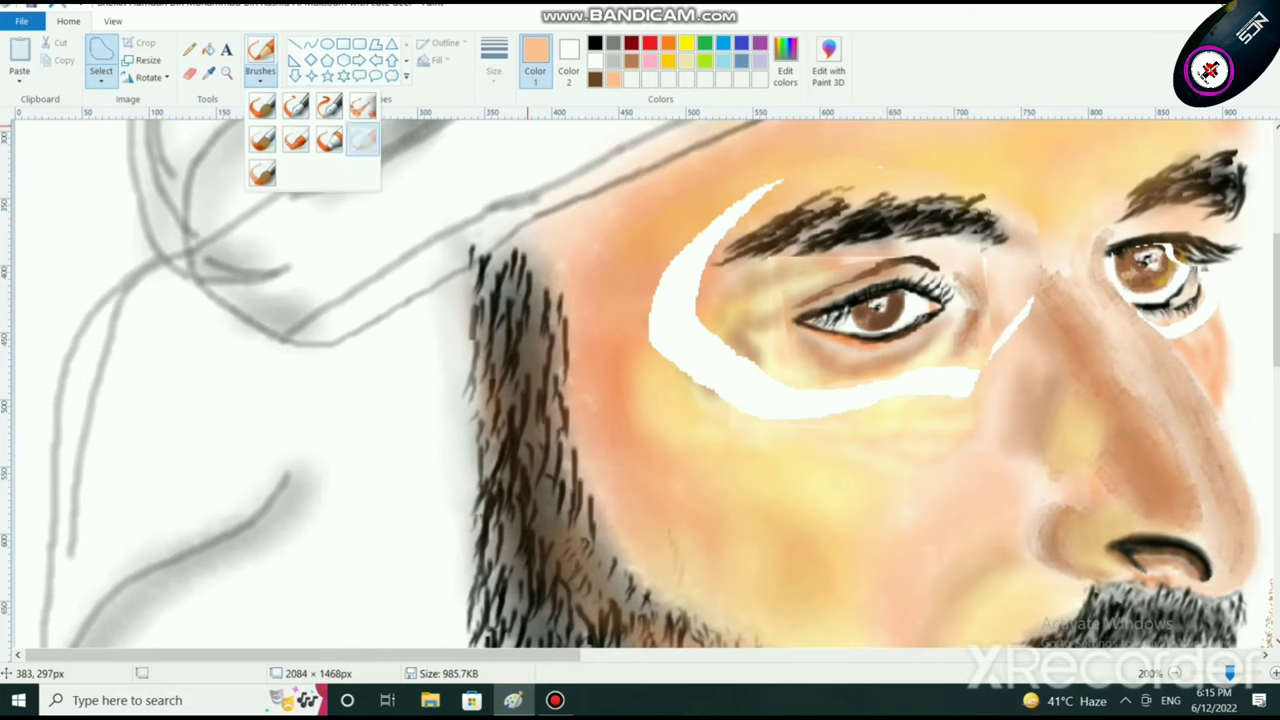
{"action": "left_click", "coordinate": [360, 140]}
{"action": "left_click", "coordinate": [494, 60]}
{"action": "mouse_move", "coordinate": [672, 295]}
{"action": "left_mouse_down"}
{"action": "mouse_move", "coordinate": [667, 340]}
{"action": "mouse_move", "coordinate": [657, 320]}
{"action": "mouse_move", "coordinate": [713, 232]}
{"action": "mouse_move", "coordinate": [765, 190]}
{"action": "mouse_move", "coordinate": [690, 235]}
{"action": "mouse_move", "coordinate": [737, 205]}
{"action": "mouse_move", "coordinate": [656, 325]}
{"action": "left_mouse_up"}
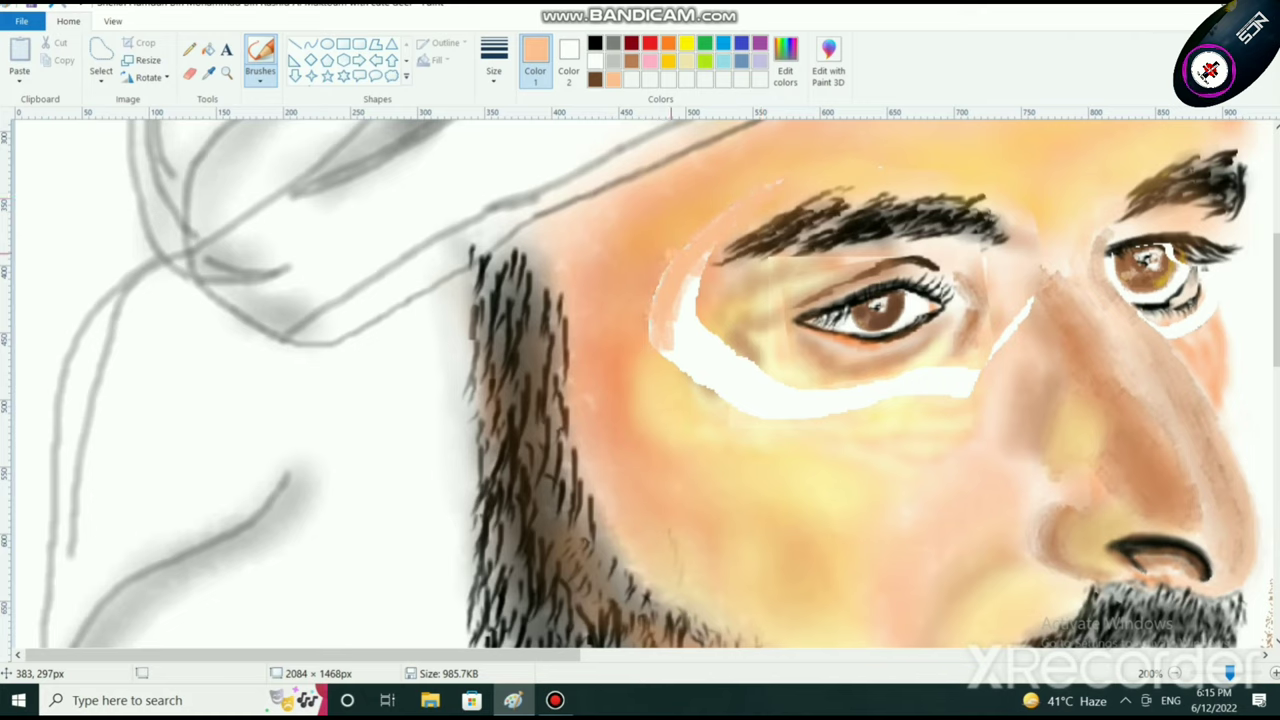
{"action": "mouse_move", "coordinate": [671, 253]}
{"action": "left_mouse_down"}
{"action": "mouse_move", "coordinate": [662, 350]}
{"action": "mouse_move", "coordinate": [668, 327]}
{"action": "mouse_move", "coordinate": [748, 362]}
{"action": "mouse_move", "coordinate": [695, 305]}
{"action": "mouse_move", "coordinate": [694, 278]}
{"action": "mouse_move", "coordinate": [680, 348]}
{"action": "mouse_move", "coordinate": [732, 392]}
{"action": "mouse_move", "coordinate": [866, 390]}
{"action": "mouse_move", "coordinate": [788, 405]}
{"action": "mouse_move", "coordinate": [716, 392]}
{"action": "mouse_move", "coordinate": [800, 410]}
{"action": "mouse_move", "coordinate": [960, 388]}
{"action": "mouse_move", "coordinate": [880, 392]}
{"action": "mouse_move", "coordinate": [934, 378]}
{"action": "mouse_move", "coordinate": [853, 405]}
{"action": "mouse_move", "coordinate": [970, 378]}
{"action": "mouse_move", "coordinate": [1028, 300]}
{"action": "mouse_move", "coordinate": [990, 355]}
{"action": "mouse_move", "coordinate": [980, 297]}
{"action": "left_mouse_up"}
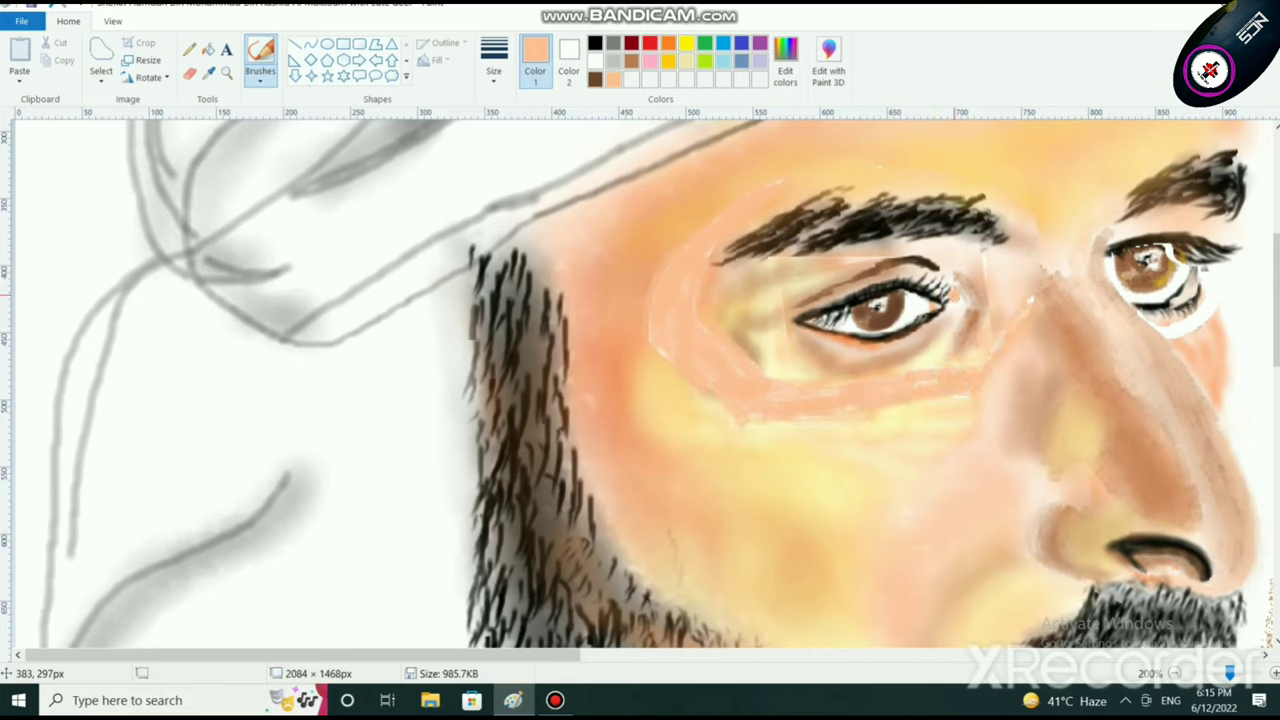
{"action": "mouse_move", "coordinate": [1205, 306]}
{"action": "left_mouse_down"}
{"action": "mouse_move", "coordinate": [1200, 330]}
{"action": "mouse_move", "coordinate": [1176, 330]}
{"action": "left_mouse_up"}
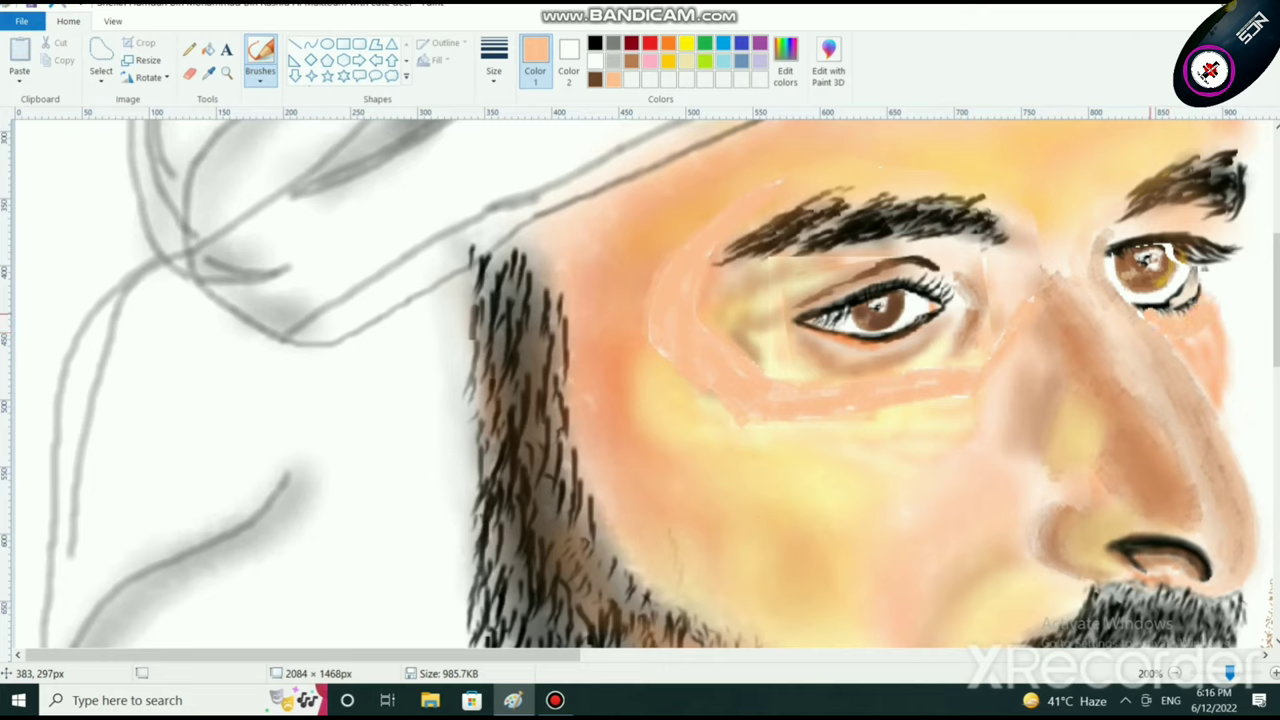
Step: Paint white over the outer corner of the far eye and clean the cheek's outer edge below it
{"action": "left_click", "coordinate": [595, 60]}
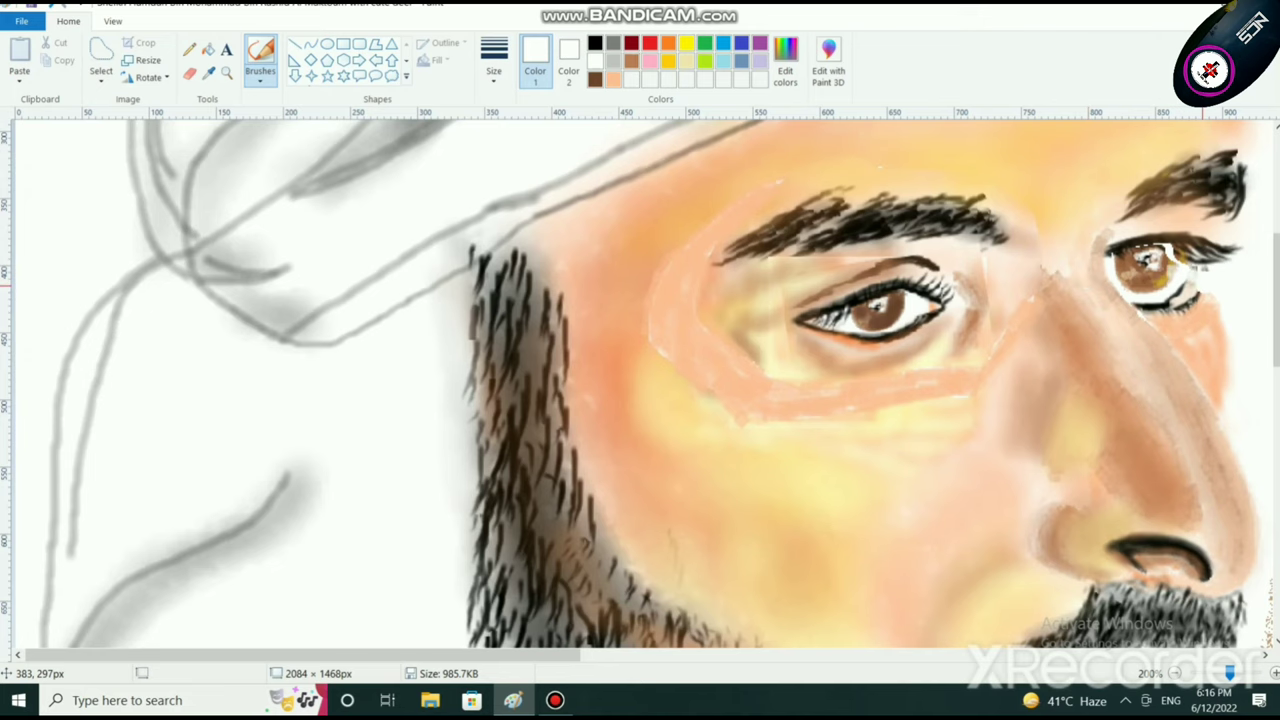
{"action": "left_click", "coordinate": [1275, 673]}
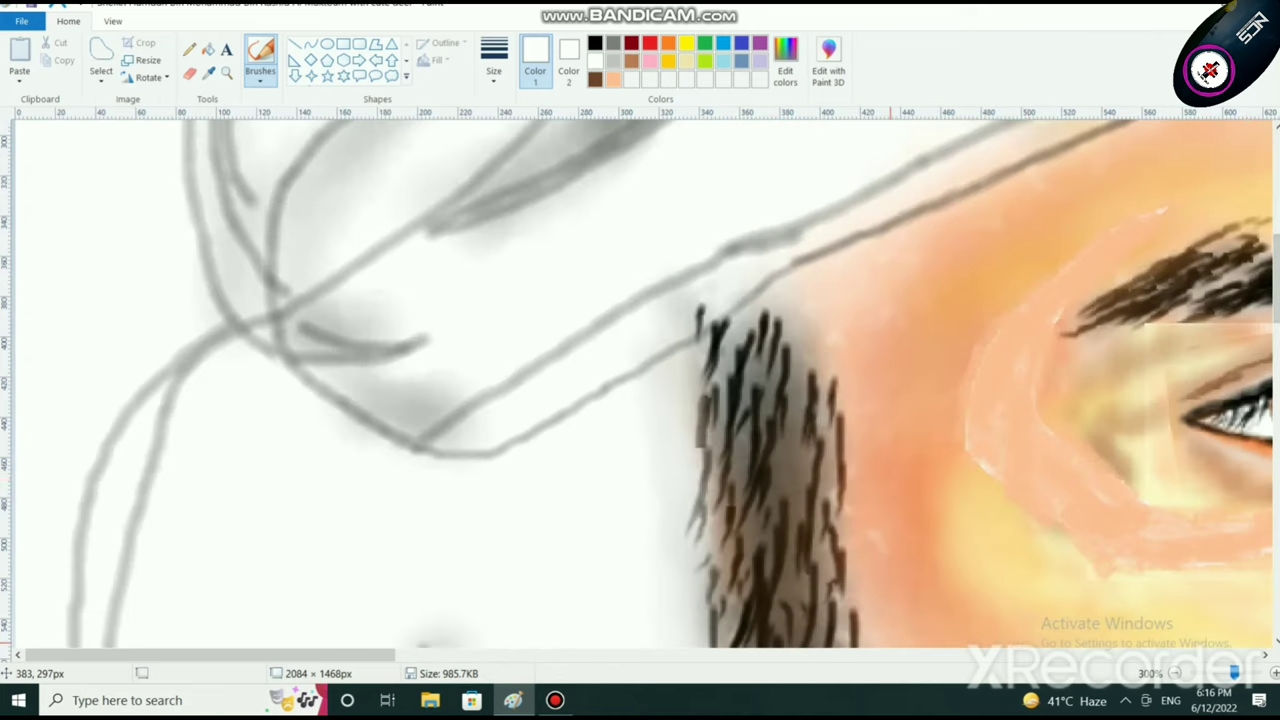
{"action": "left_click_drag", "start_coordinate": [320, 655], "coordinate": [656, 655]}
{"action": "left_click_drag", "start_coordinate": [640, 362], "coordinate": [635, 346]}
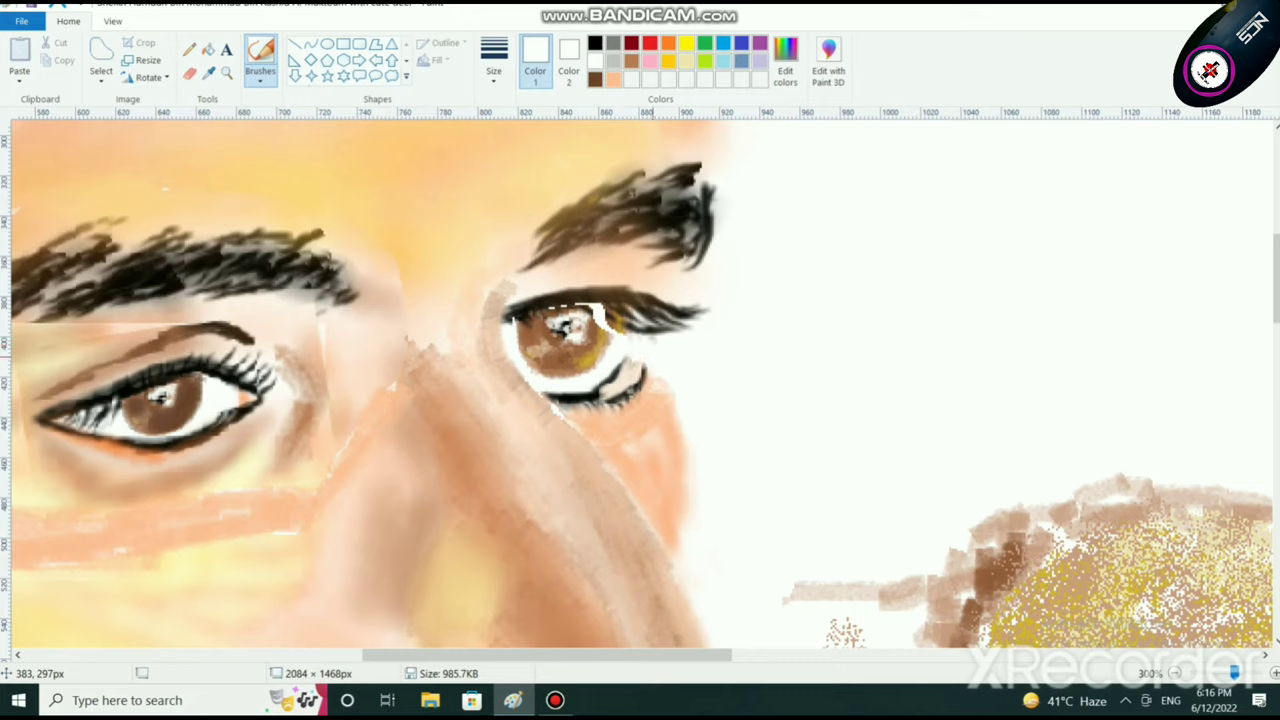
{"action": "left_click_drag", "start_coordinate": [640, 362], "coordinate": [612, 374]}
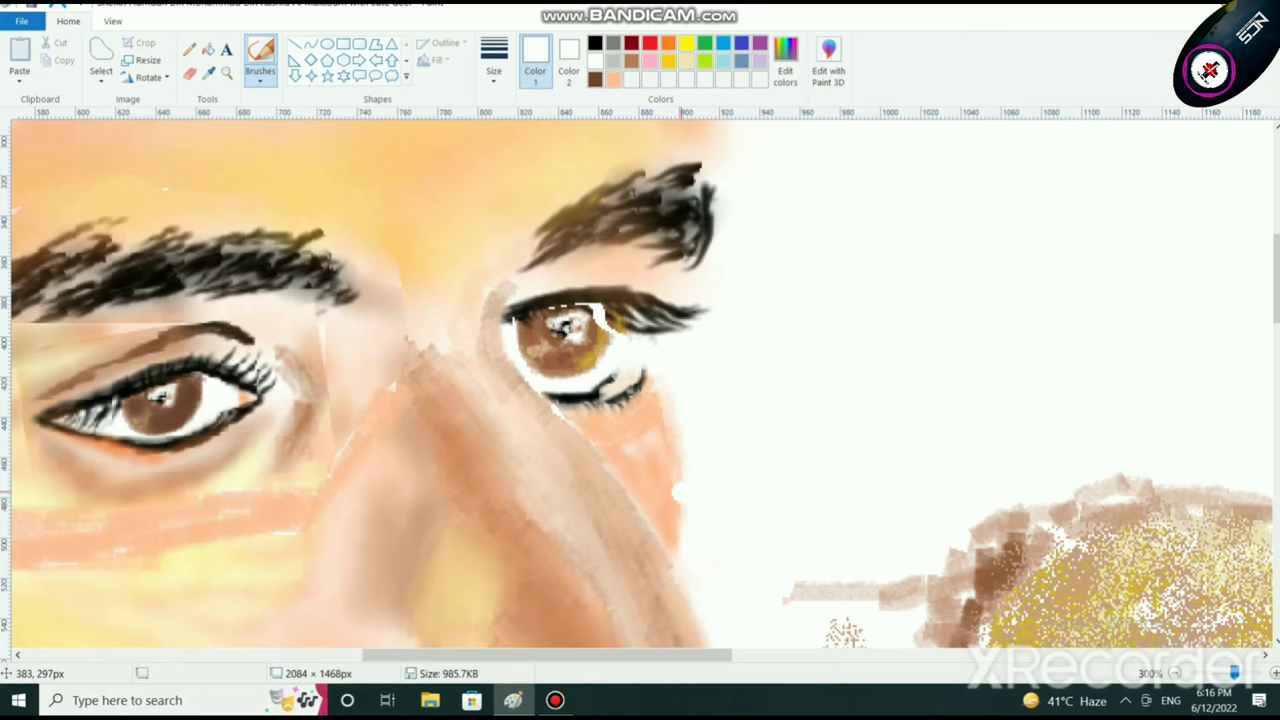
Step: Brush the custom light peach along the ridge of the nose down toward its tip
{"action": "scroll", "coordinate": [768, 520], "scroll_direction": "down", "scroll_amount": 3}
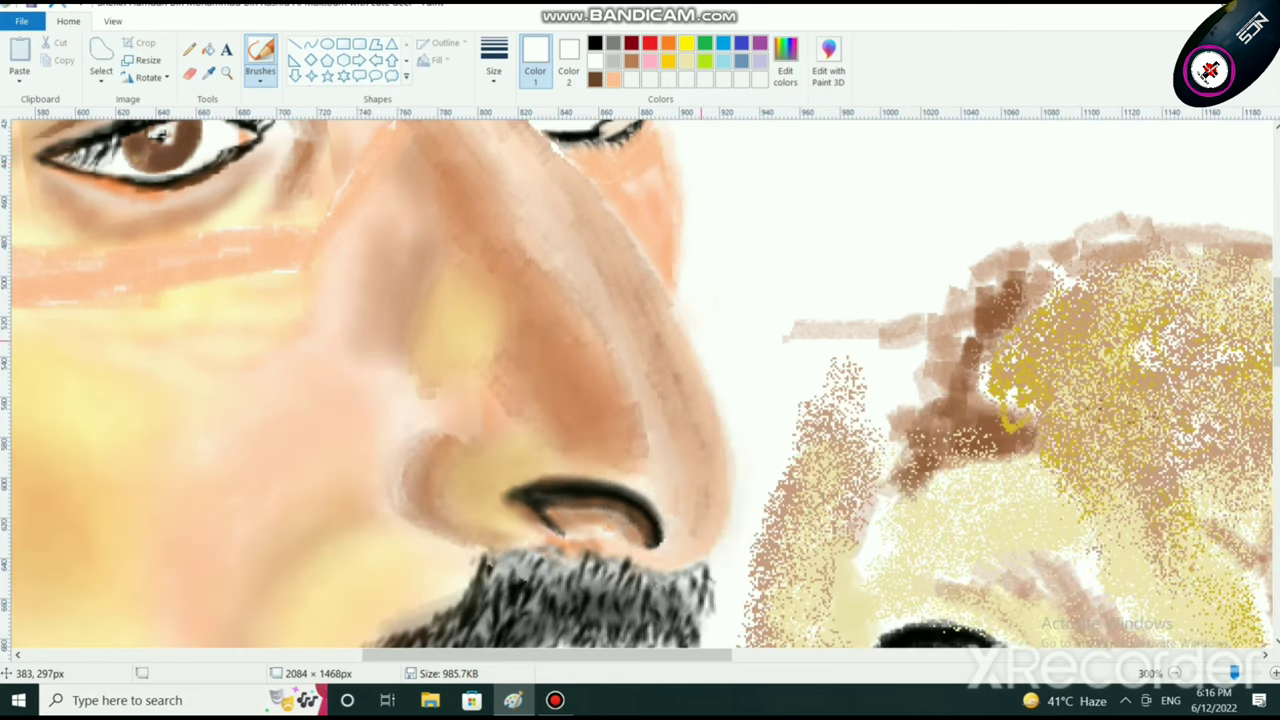
{"action": "left_click", "coordinate": [613, 79]}
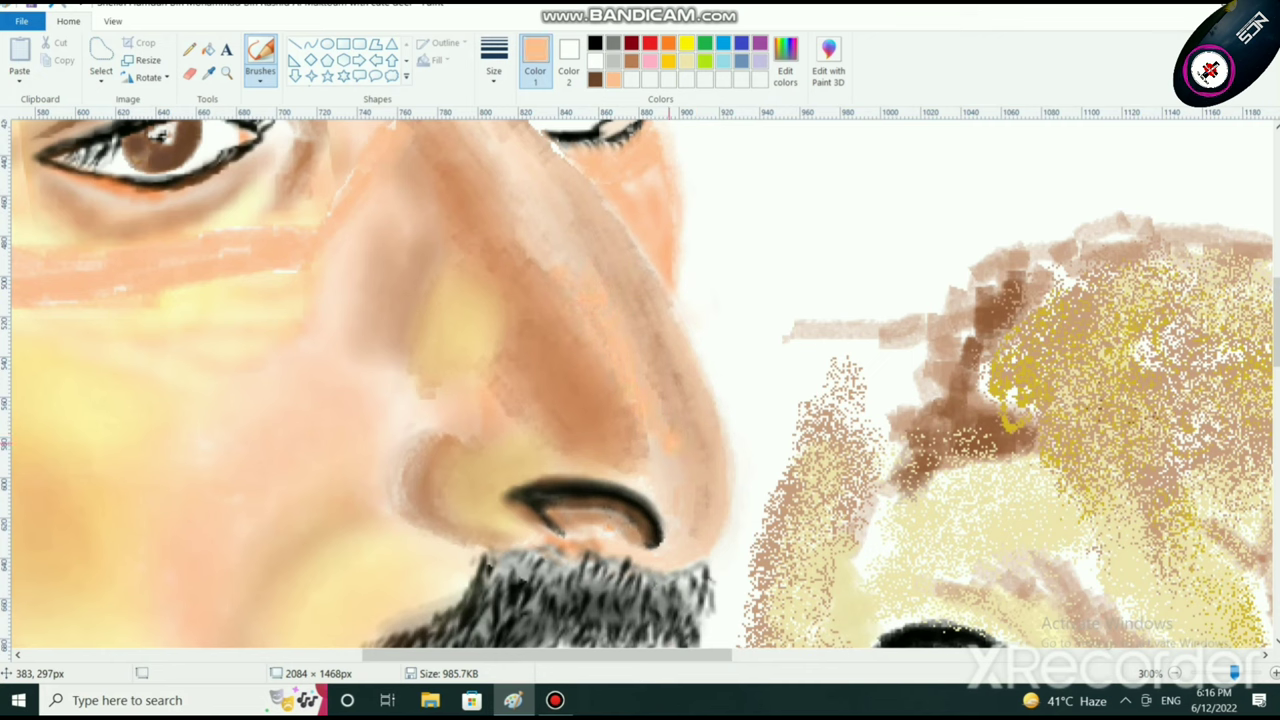
{"action": "left_click_drag", "start_coordinate": [670, 443], "coordinate": [647, 379]}
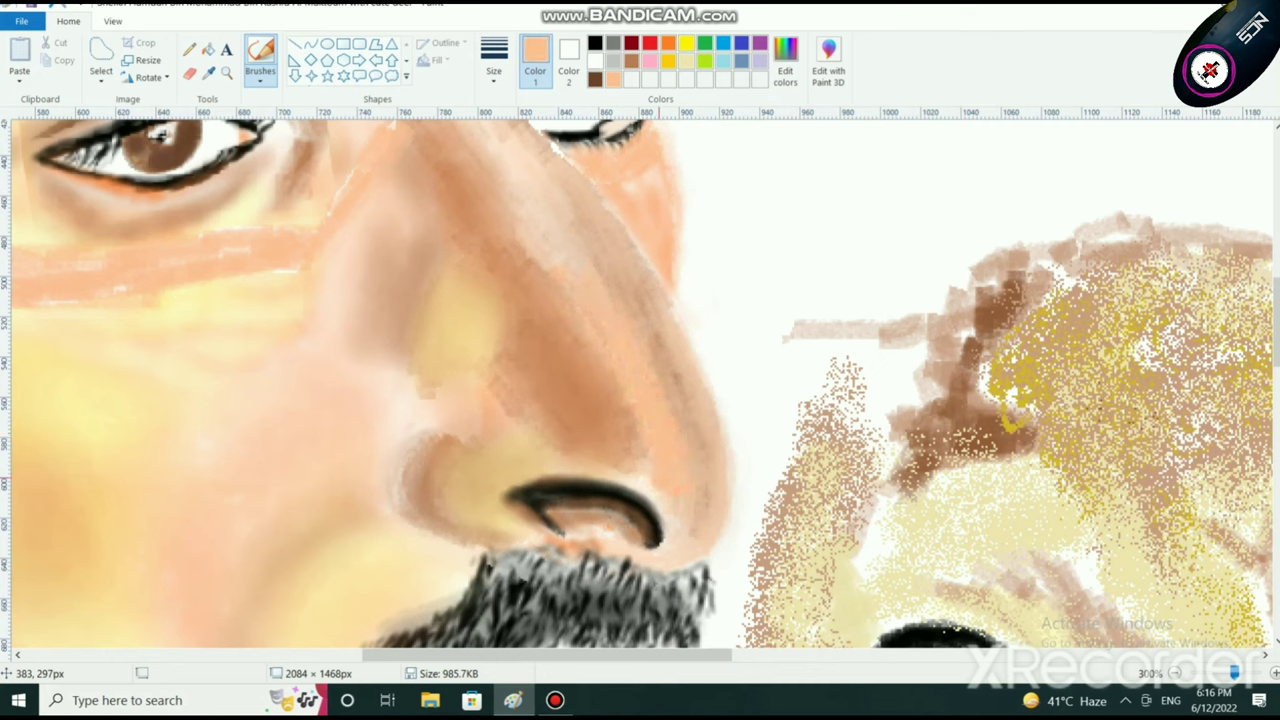
Step: Extend the custom light peach along the nose's outer contour and over its tip
{"action": "mouse_move", "coordinate": [709, 480]}
{"action": "left_mouse_down"}
{"action": "mouse_move", "coordinate": [662, 338]}
{"action": "mouse_move", "coordinate": [725, 447]}
{"action": "left_mouse_up"}
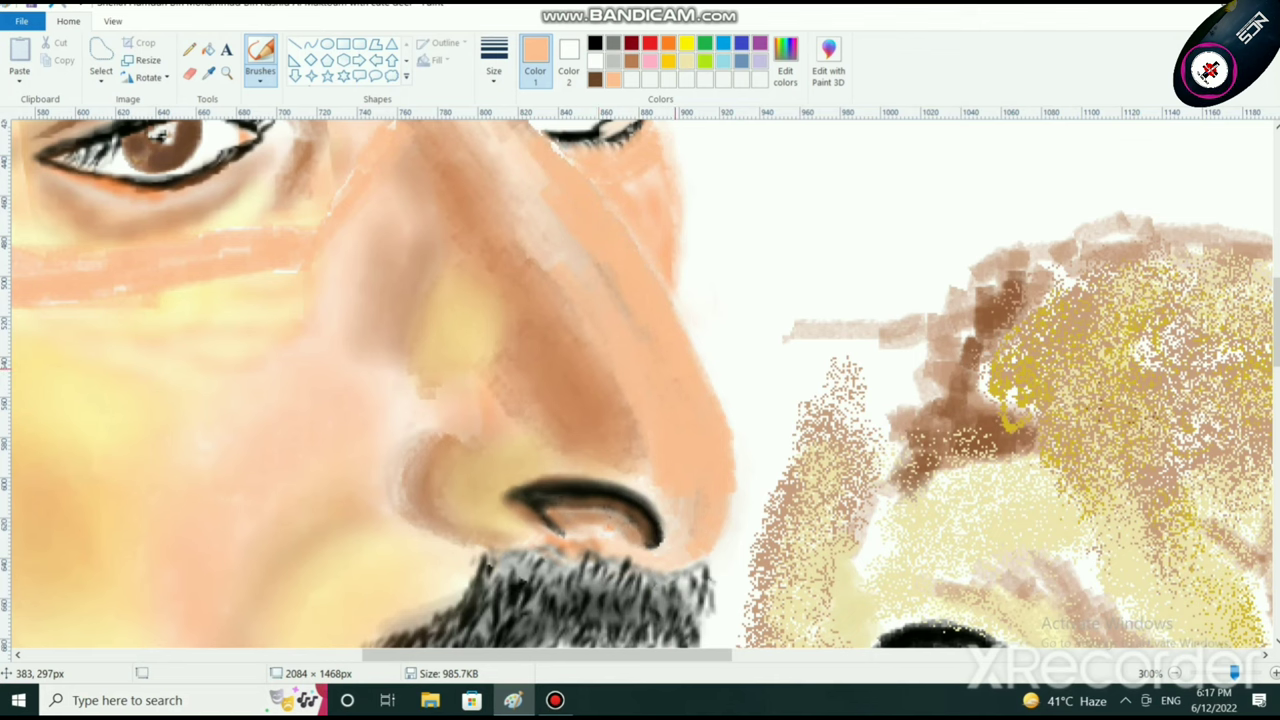
{"action": "scroll", "coordinate": [628, 353], "scroll_direction": "down", "scroll_amount": 2}
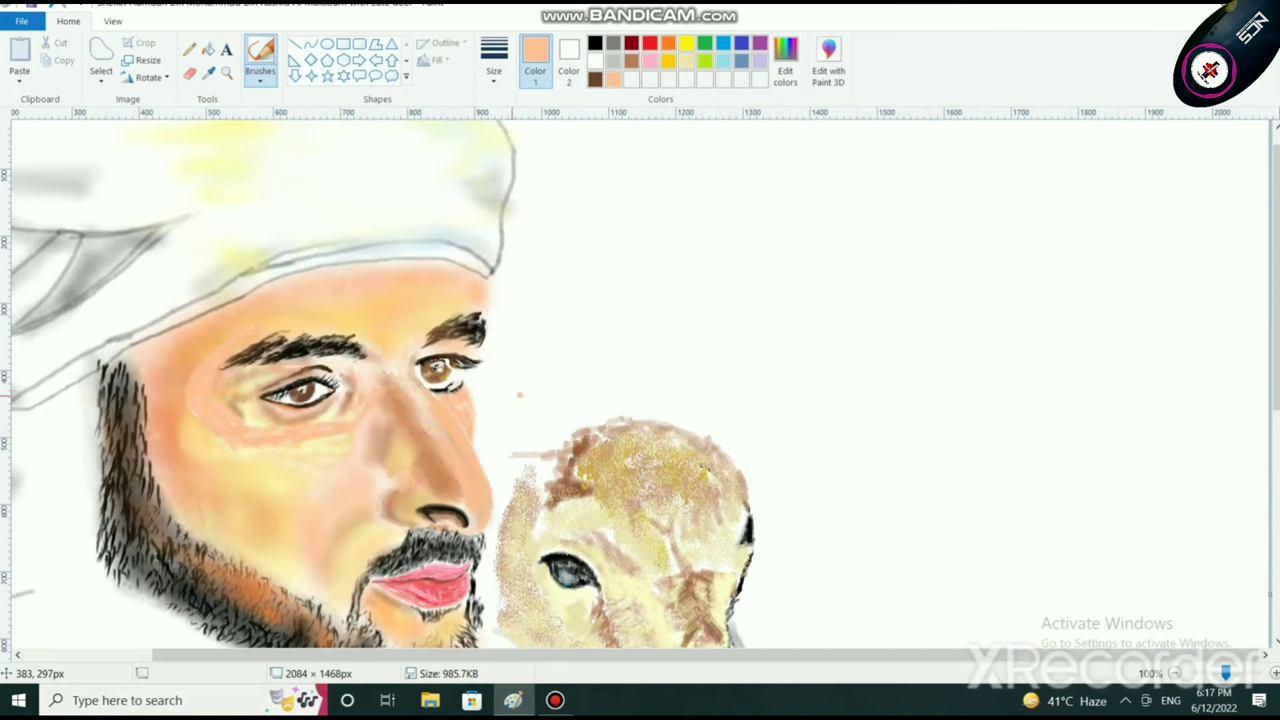
{"action": "scroll", "coordinate": [420, 425], "scroll_direction": "up", "scroll_amount": 2}
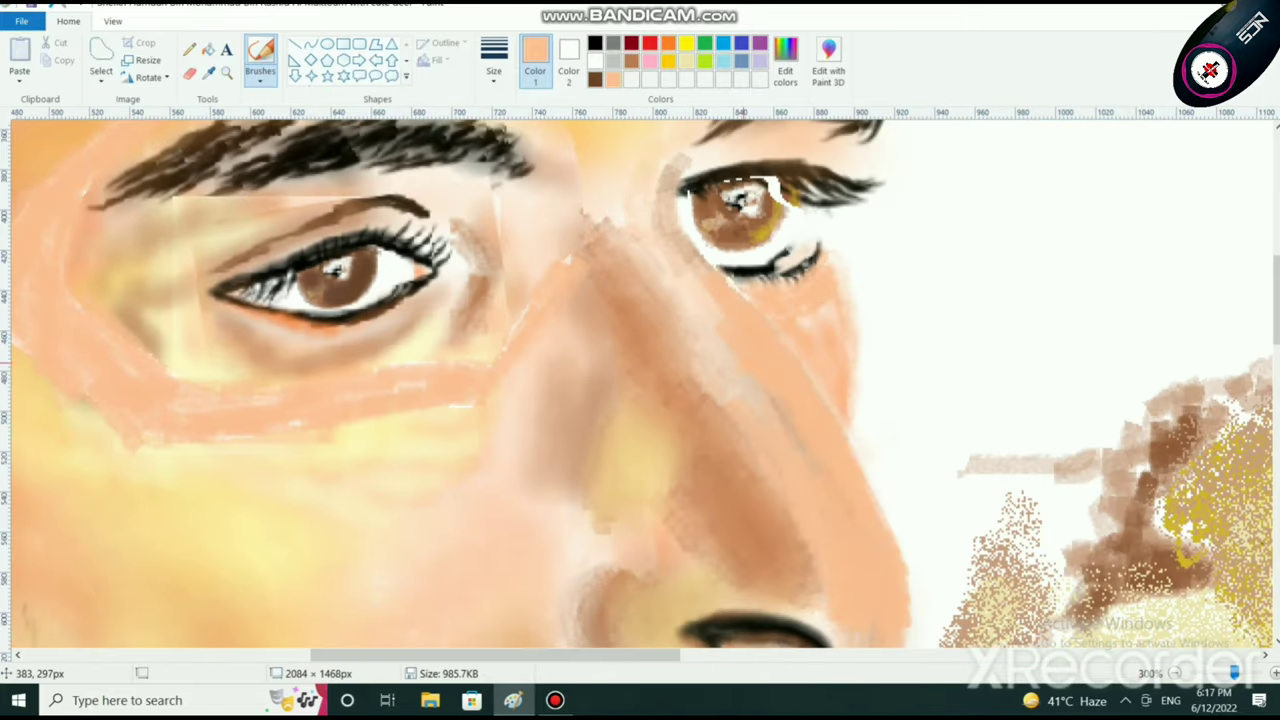
Step: Mix a paler peach and brush it over the nose bridge and ridge beside the far eye
{"action": "left_click", "coordinate": [785, 70]}
{"action": "left_click", "coordinate": [830, 250]}
{"action": "left_click", "coordinate": [480, 456]}
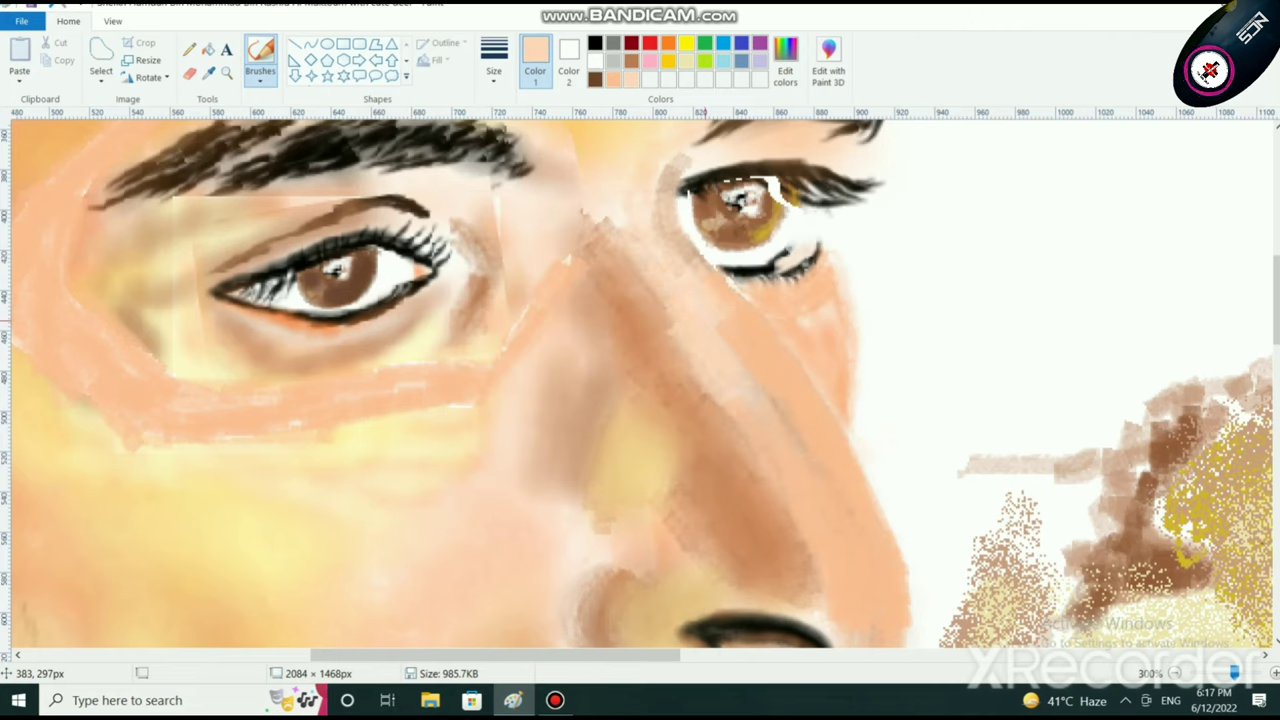
{"action": "mouse_move", "coordinate": [705, 320]}
{"action": "left_mouse_down"}
{"action": "mouse_move", "coordinate": [806, 440]}
{"action": "mouse_move", "coordinate": [747, 337]}
{"action": "left_mouse_up"}
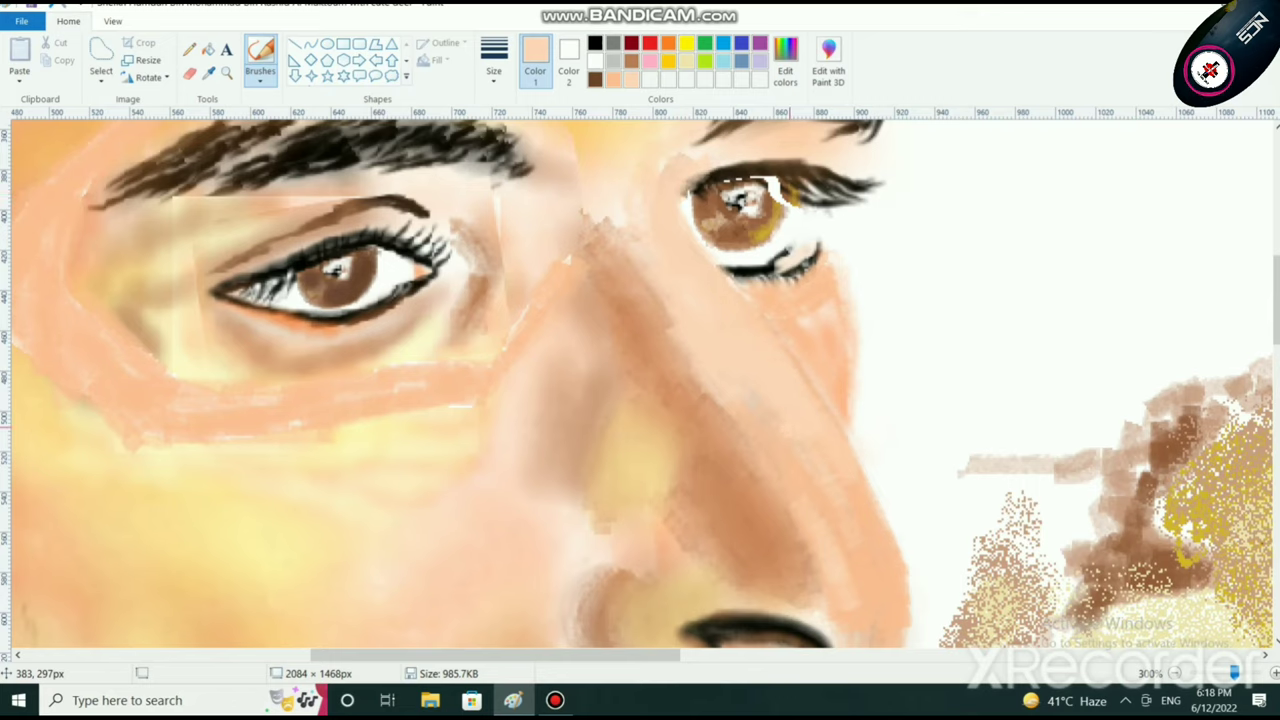
{"action": "scroll", "coordinate": [748, 483], "scroll_direction": "down", "scroll_amount": 2}
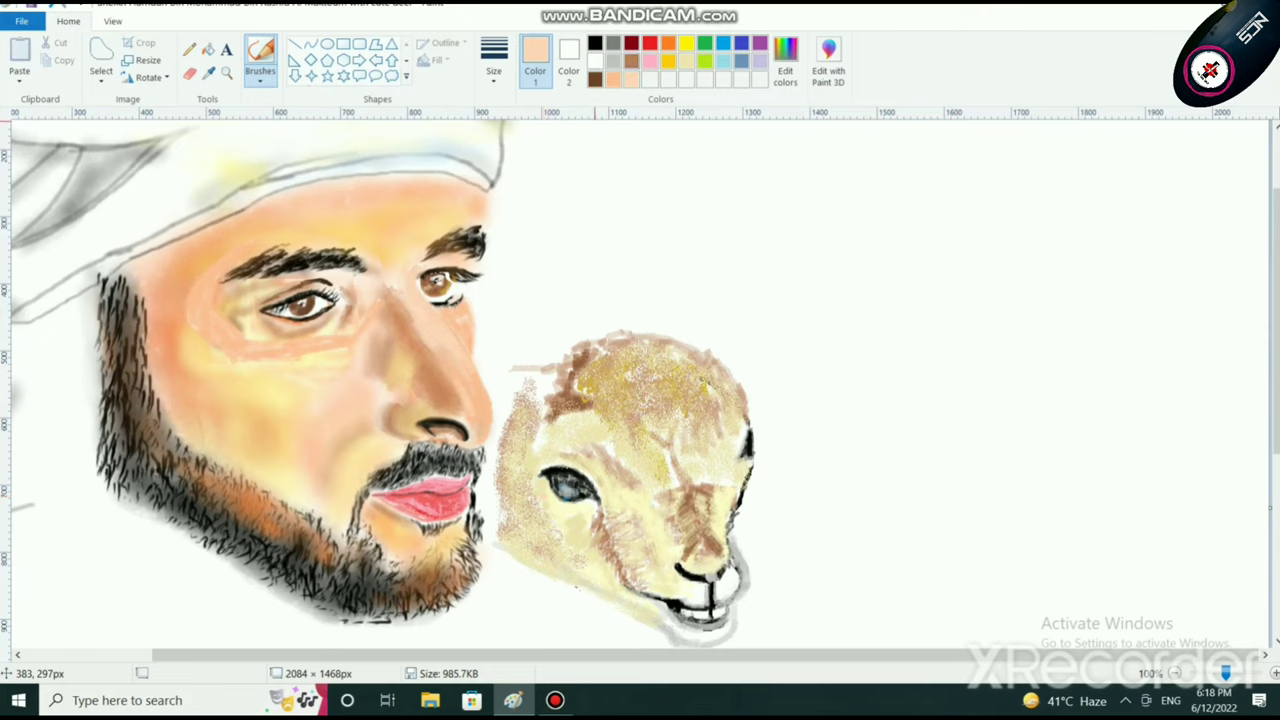
Step: Brush medium brown along the edge of the nose's side shadow, from the upper bridge down toward the nostril
{"action": "left_click", "coordinate": [595, 79]}
{"action": "left_click", "coordinate": [435, 354]}
{"action": "scroll", "coordinate": [425, 372], "scroll_direction": "up", "scroll_amount": 2}
{"action": "scroll", "coordinate": [706, 557], "scroll_direction": "down", "scroll_amount": 3}
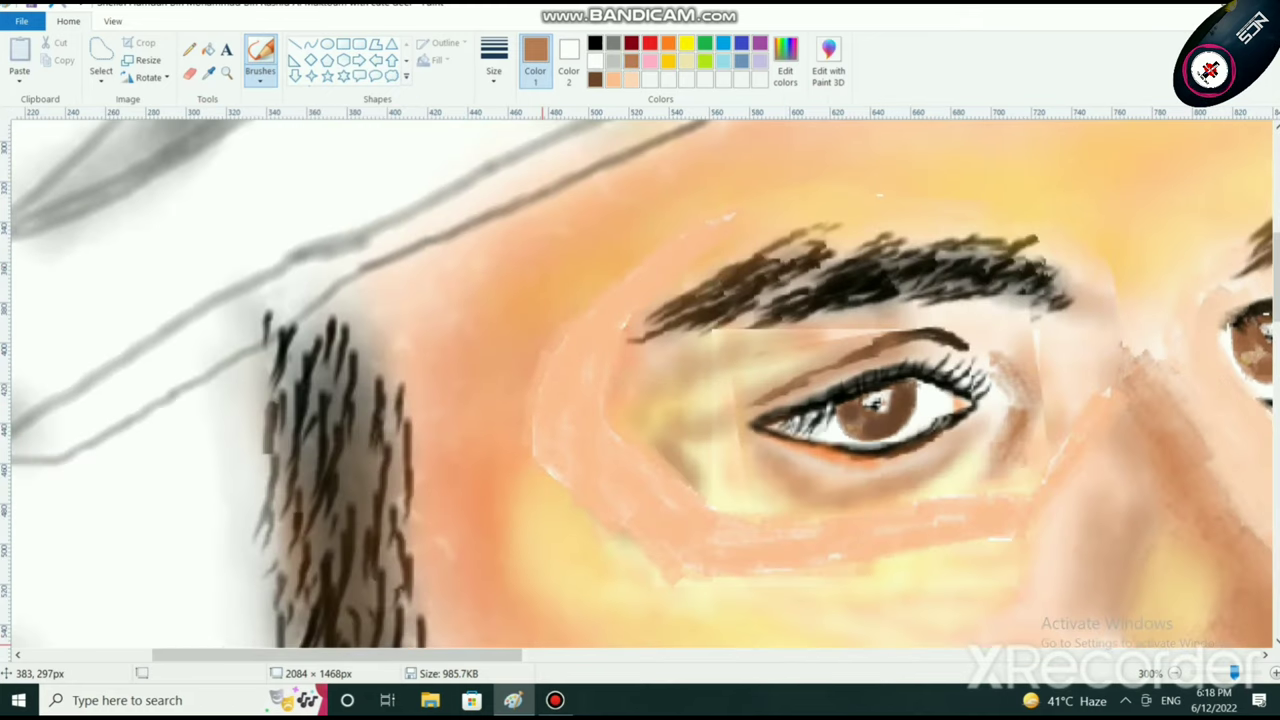
{"action": "left_click_drag", "start_coordinate": [470, 655], "coordinate": [628, 655]}
{"action": "scroll", "coordinate": [629, 587], "scroll_direction": "down", "scroll_amount": 3}
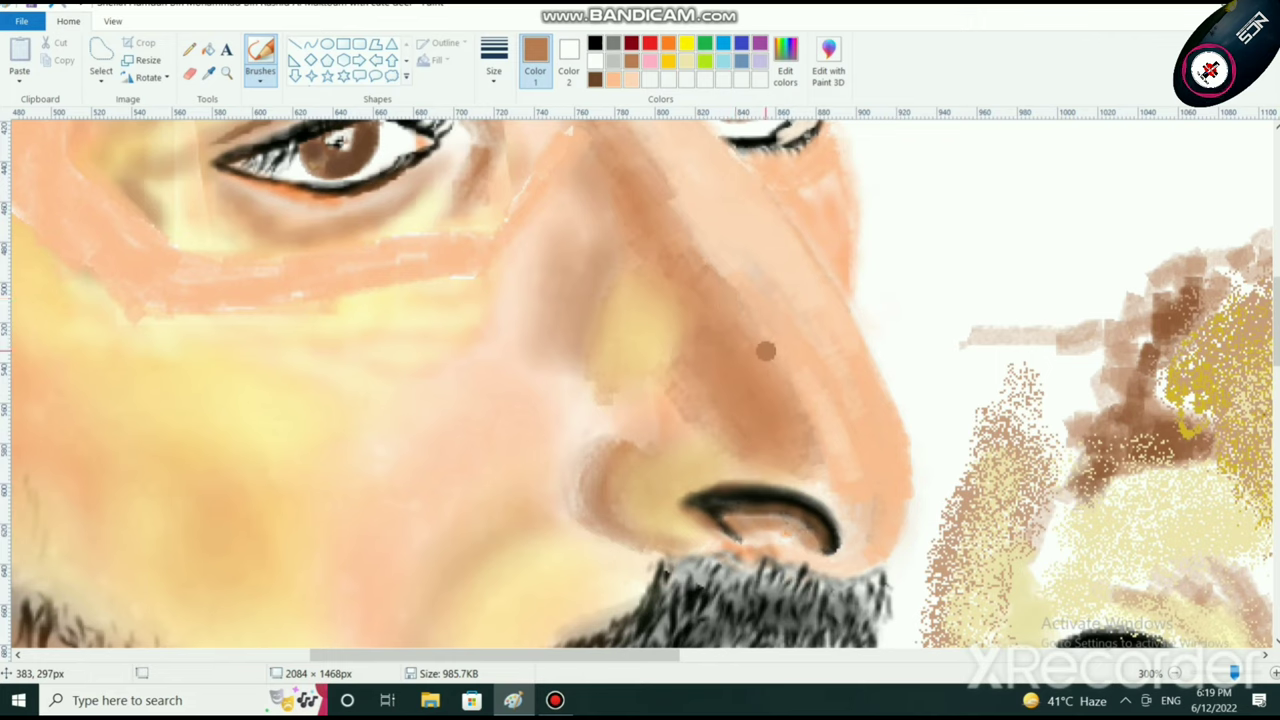
{"action": "left_click_drag", "start_coordinate": [740, 277], "coordinate": [790, 390]}
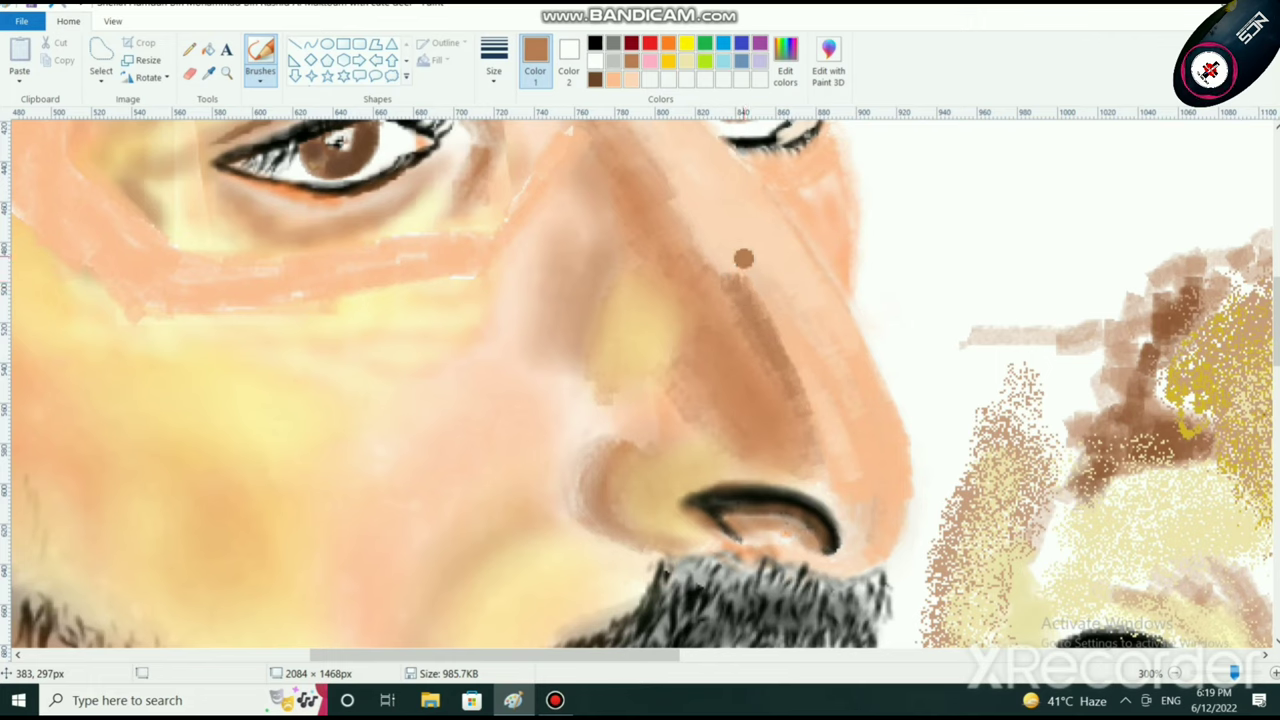
{"action": "left_click_drag", "start_coordinate": [743, 257], "coordinate": [757, 300]}
{"action": "left_click_drag", "start_coordinate": [782, 384], "coordinate": [799, 461]}
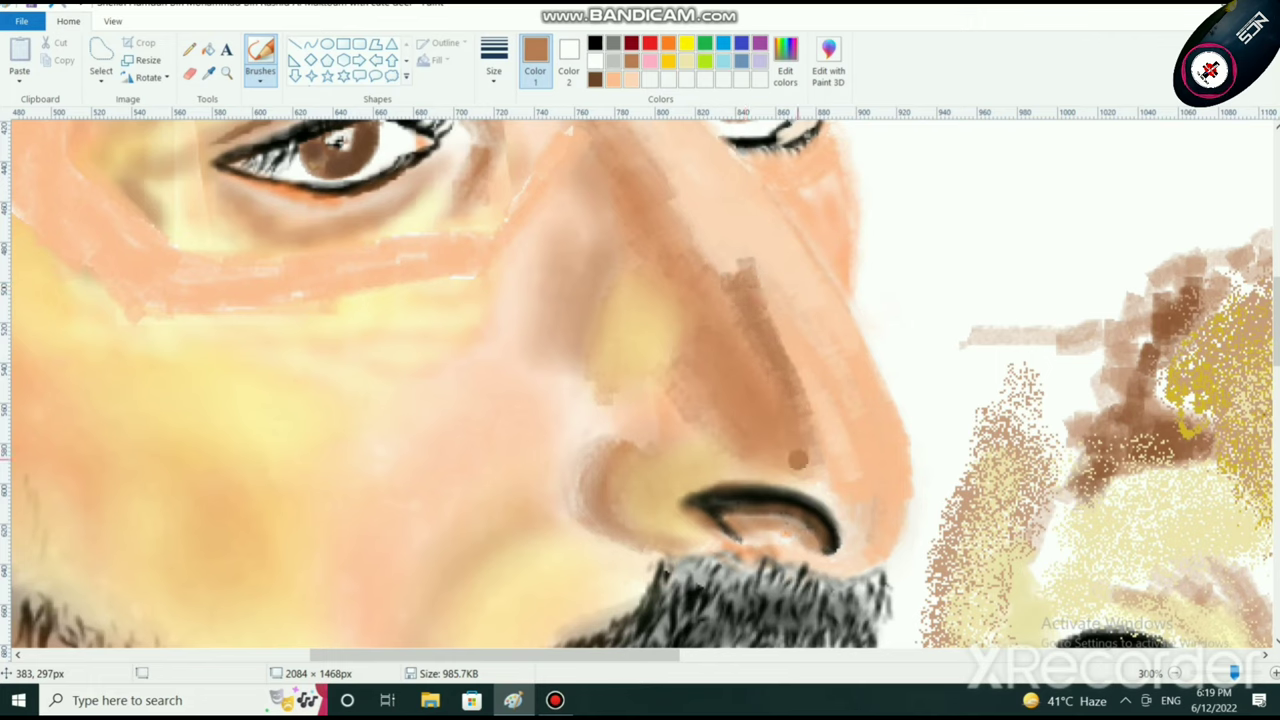
{"action": "left_click_drag", "start_coordinate": [747, 247], "coordinate": [751, 281]}
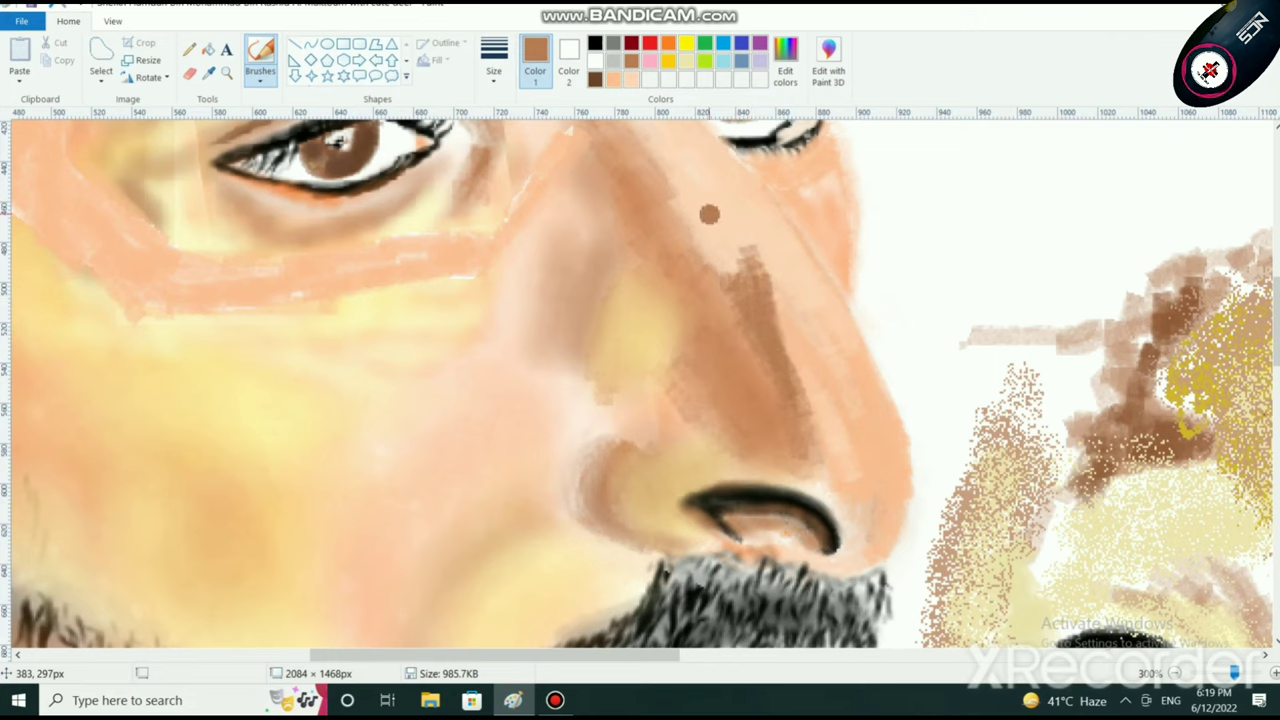
{"action": "mouse_move", "coordinate": [673, 170]}
{"action": "left_mouse_down"}
{"action": "mouse_move", "coordinate": [630, 135]}
{"action": "mouse_move", "coordinate": [678, 200]}
{"action": "left_mouse_up"}
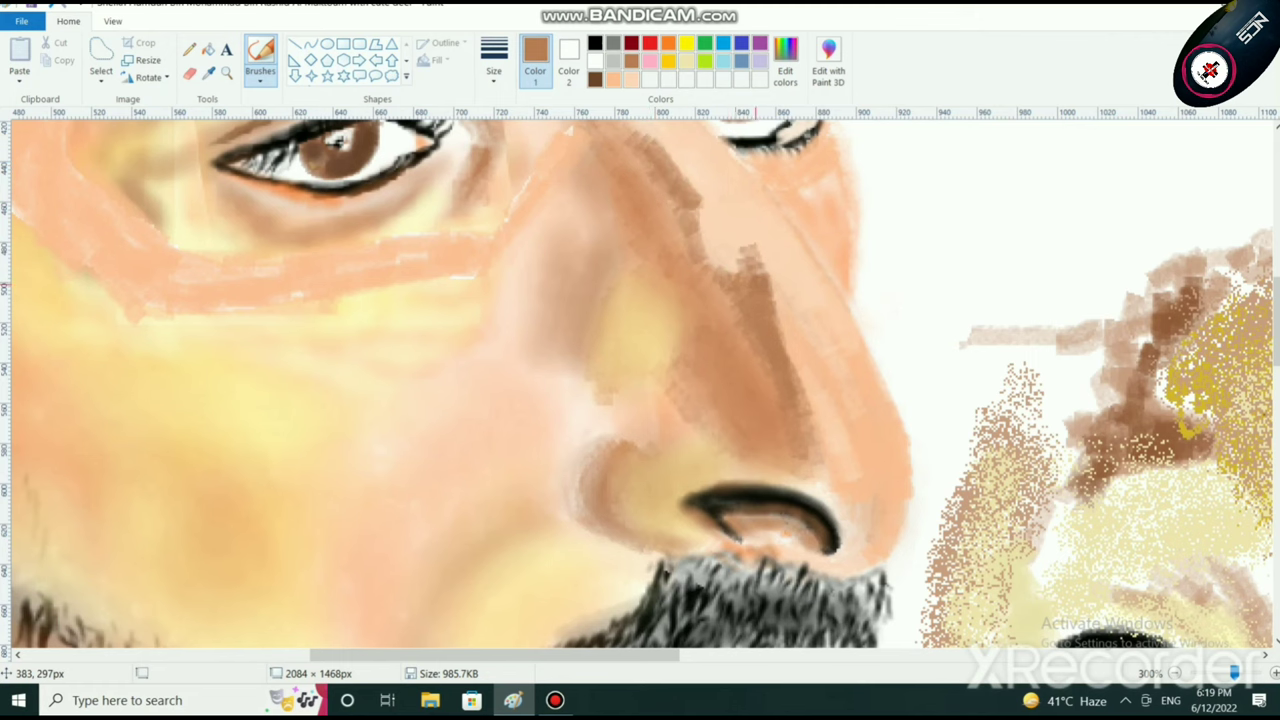
{"action": "scroll", "coordinate": [683, 527], "scroll_direction": "down", "scroll_amount": 2}
{"action": "scroll", "coordinate": [683, 527], "scroll_direction": "up", "scroll_amount": 3}
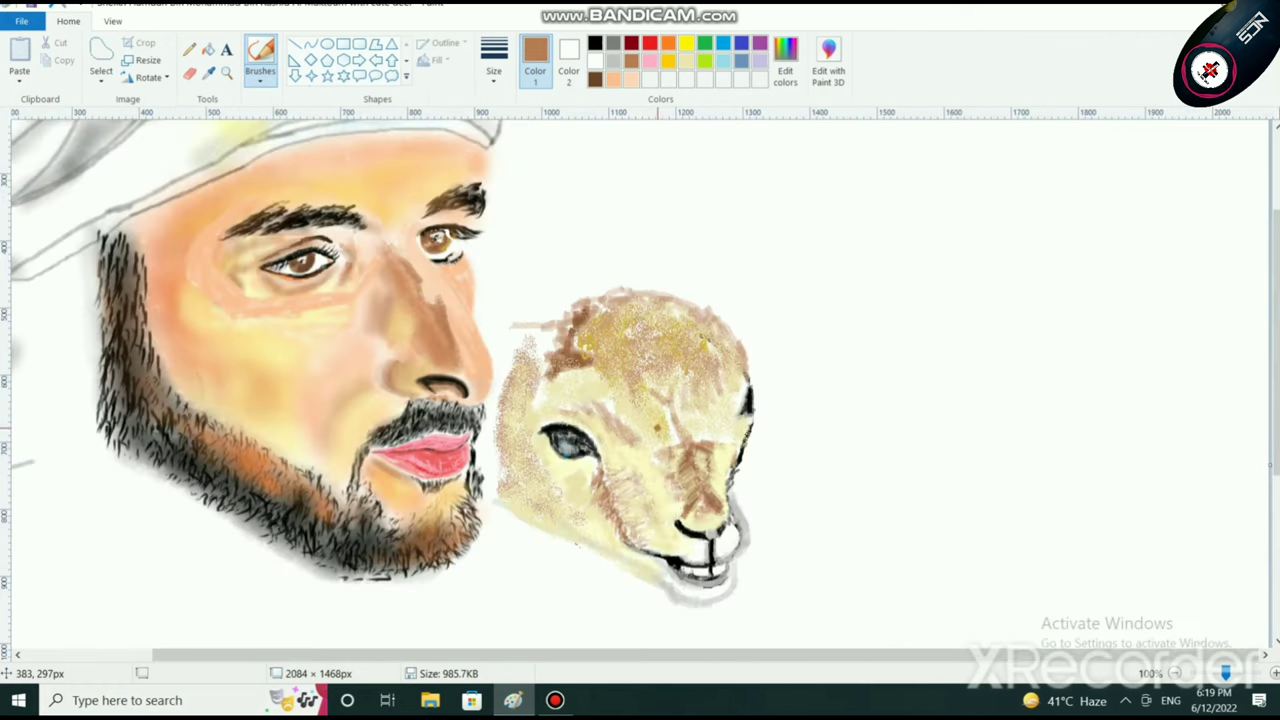
Step: Soften the brown shadow edge along the nose ridge with strokes of the custom pale peach
{"action": "left_click", "coordinate": [631, 79]}
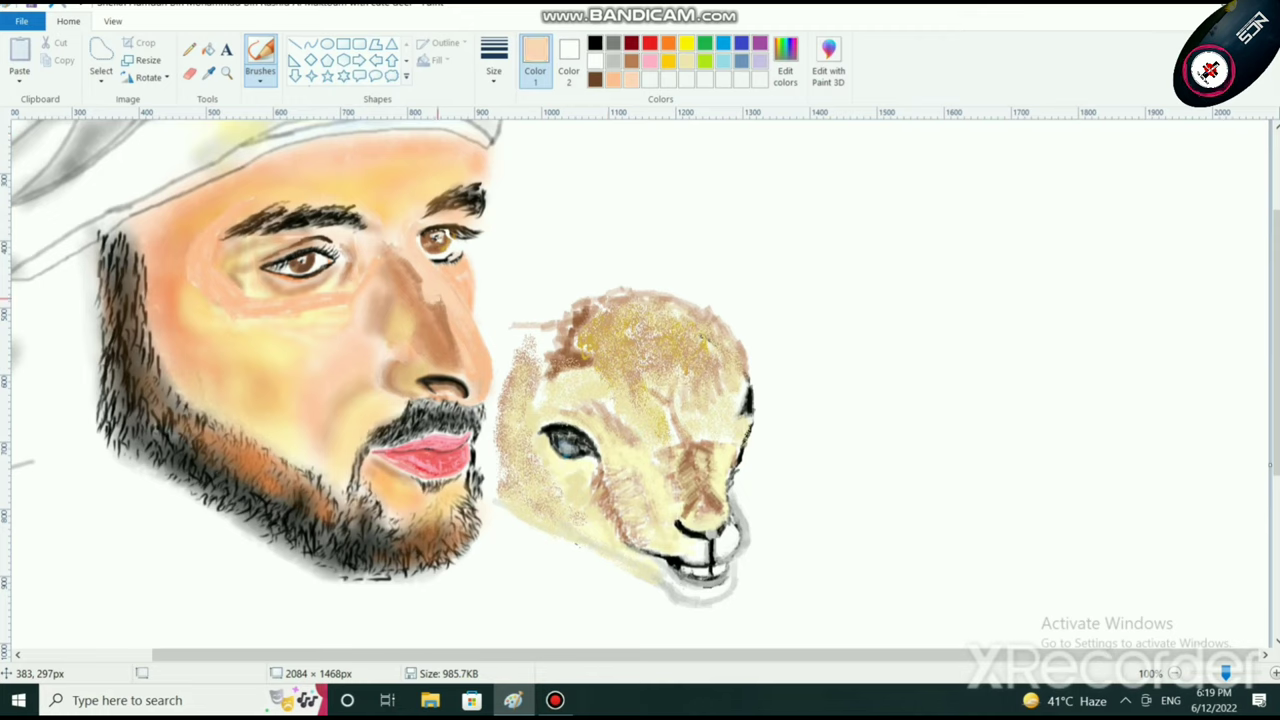
{"action": "left_click_drag", "start_coordinate": [434, 298], "coordinate": [451, 342]}
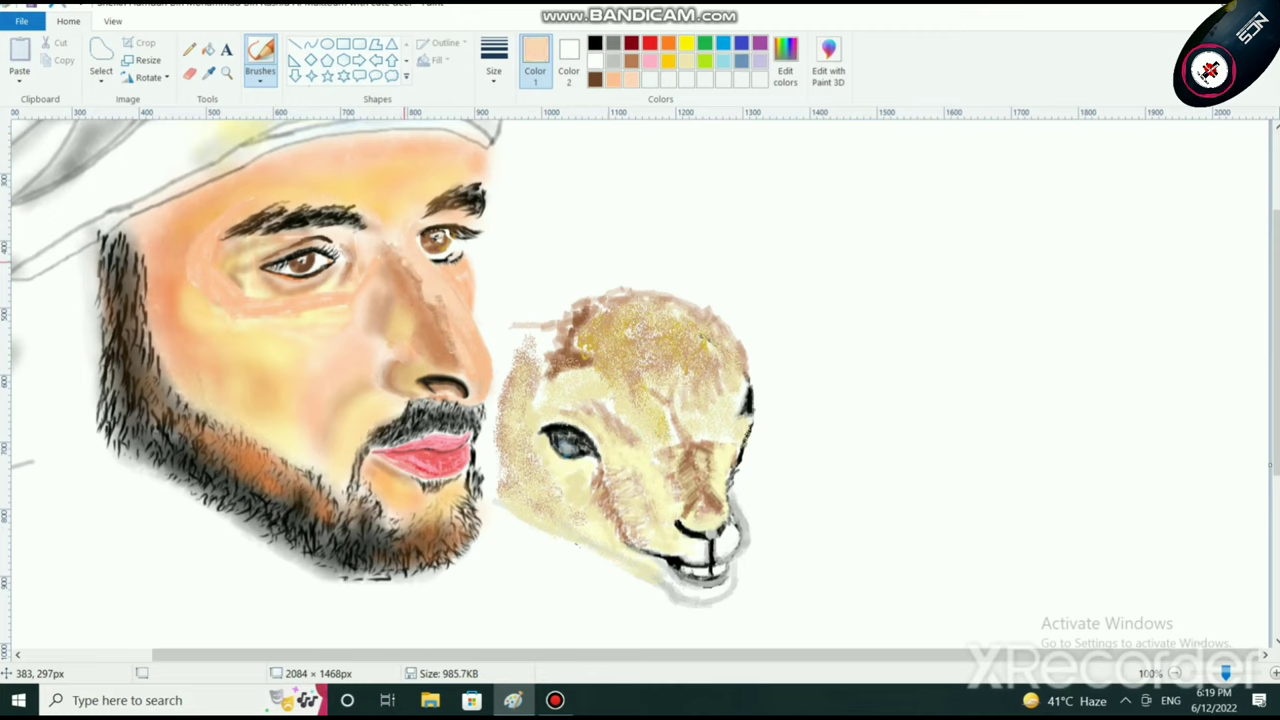
{"action": "left_click_drag", "start_coordinate": [404, 262], "coordinate": [446, 338]}
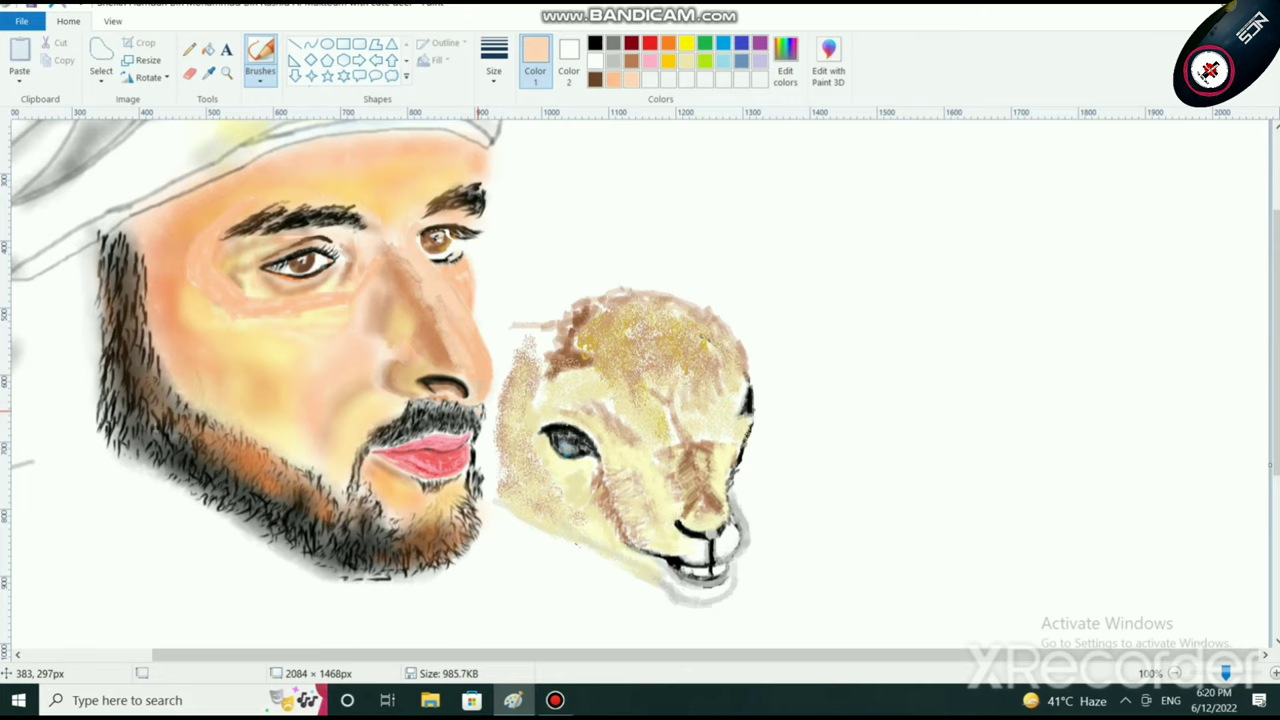
Step: Brush medium brown along the lower part of the nose's shadow edge, down to just above the nostril
{"action": "scroll", "coordinate": [478, 411], "scroll_direction": "up", "scroll_amount": 2}
{"action": "scroll", "coordinate": [478, 411], "scroll_direction": "down", "scroll_amount": 2}
{"action": "left_click_drag", "start_coordinate": [436, 655], "coordinate": [638, 655]}
{"action": "scroll", "coordinate": [699, 516], "scroll_direction": "down", "scroll_amount": 1}
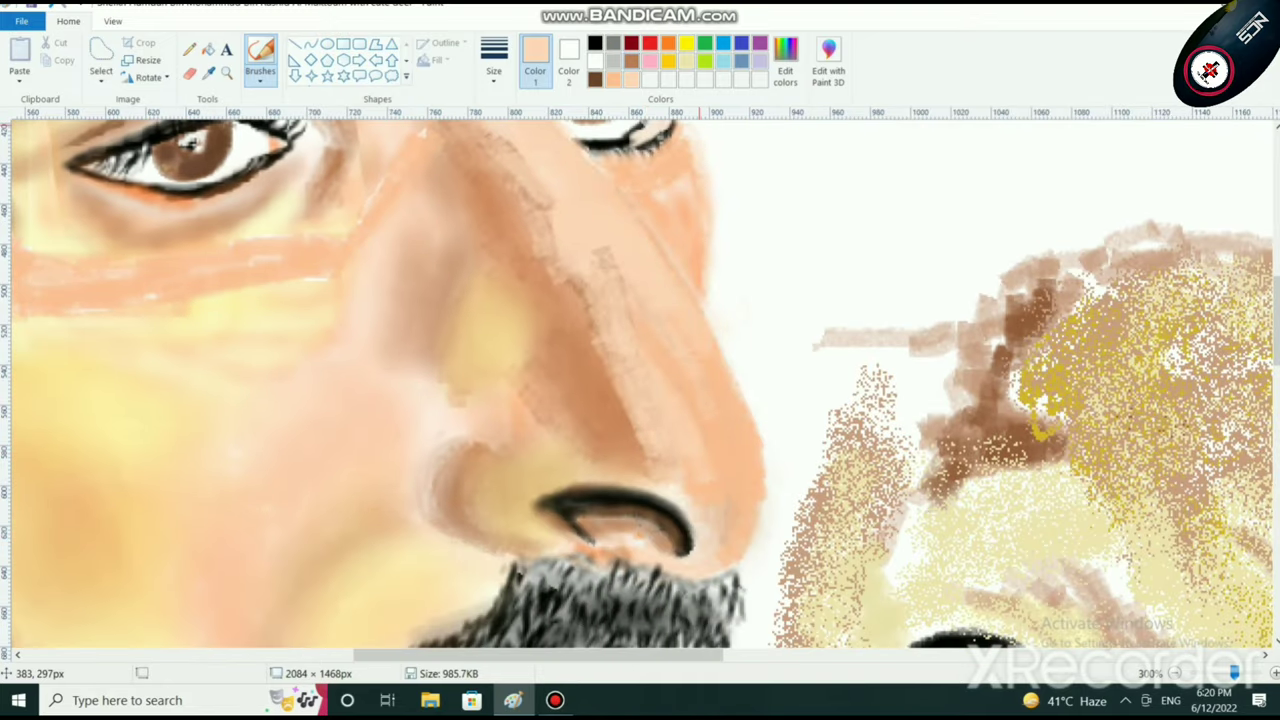
{"action": "left_click", "coordinate": [631, 60]}
{"action": "left_click_drag", "start_coordinate": [607, 355], "coordinate": [630, 416]}
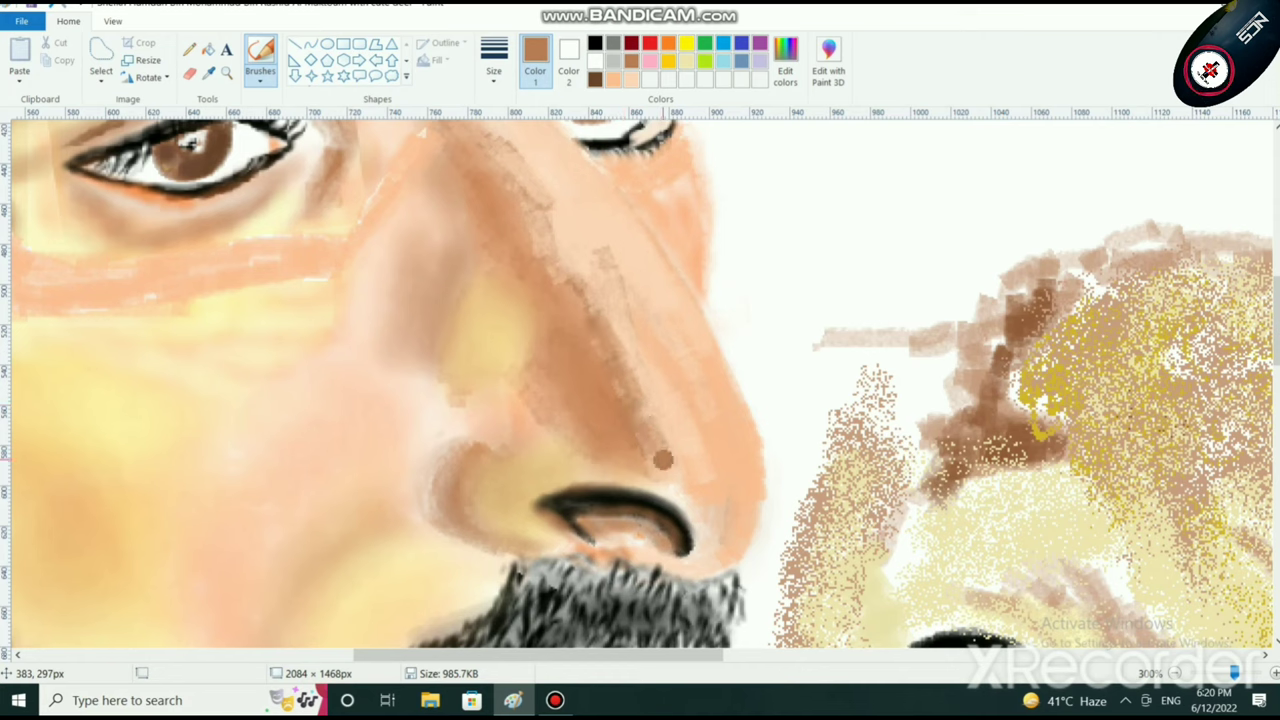
{"action": "left_click_drag", "start_coordinate": [642, 408], "coordinate": [666, 470]}
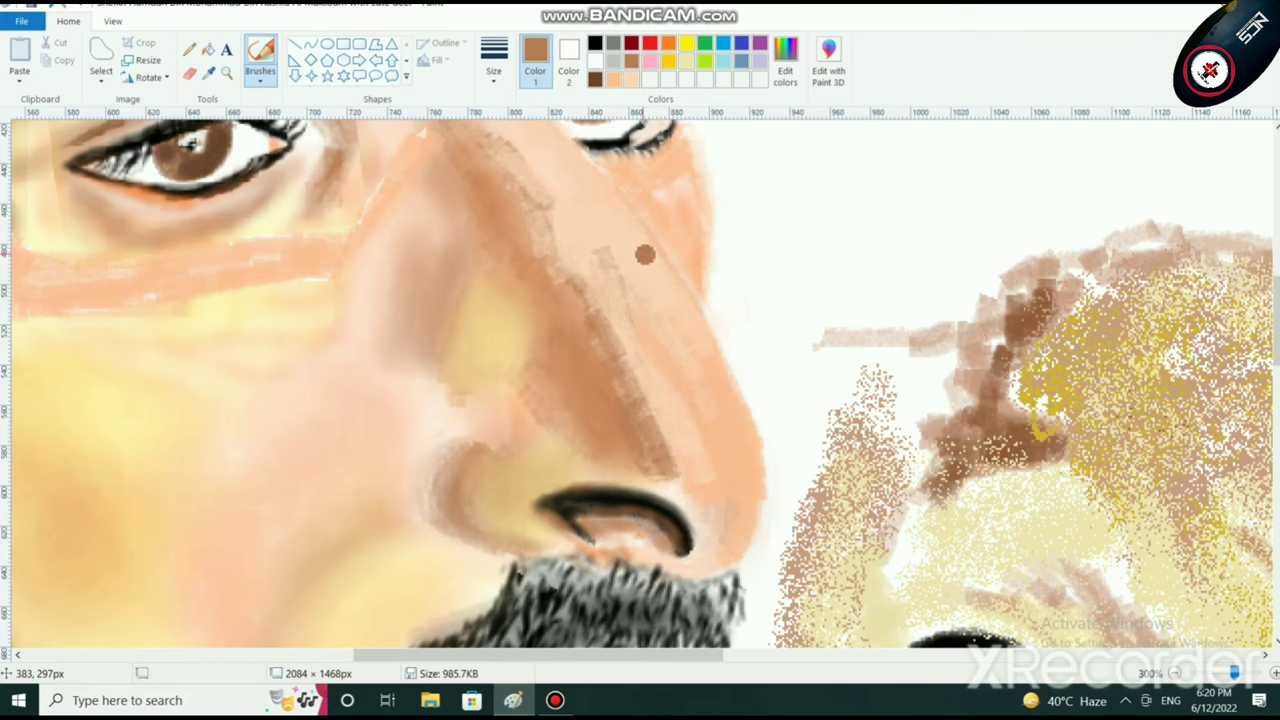
Step: Add a short medium brown stroke on the outer nose ridge below the far eye and soften it with pale peach
{"action": "mouse_move", "coordinate": [645, 255]}
{"action": "left_mouse_down"}
{"action": "mouse_move", "coordinate": [628, 226]}
{"action": "mouse_move", "coordinate": [596, 222]}
{"action": "mouse_move", "coordinate": [598, 206]}
{"action": "mouse_move", "coordinate": [640, 233]}
{"action": "mouse_move", "coordinate": [654, 266]}
{"action": "mouse_move", "coordinate": [606, 206]}
{"action": "mouse_move", "coordinate": [655, 278]}
{"action": "left_mouse_up"}
{"action": "left_click", "coordinate": [631, 79]}
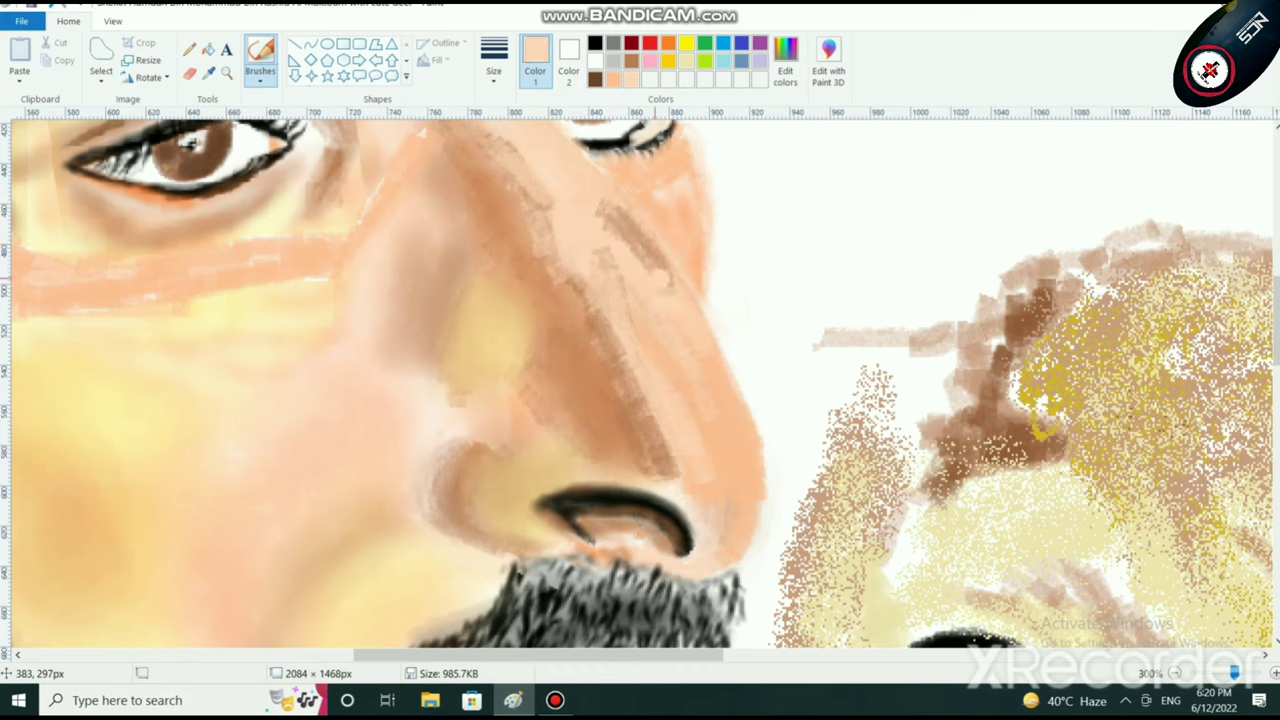
{"action": "mouse_move", "coordinate": [603, 206]}
{"action": "left_mouse_down"}
{"action": "mouse_move", "coordinate": [666, 285]}
{"action": "mouse_move", "coordinate": [634, 249]}
{"action": "left_mouse_up"}
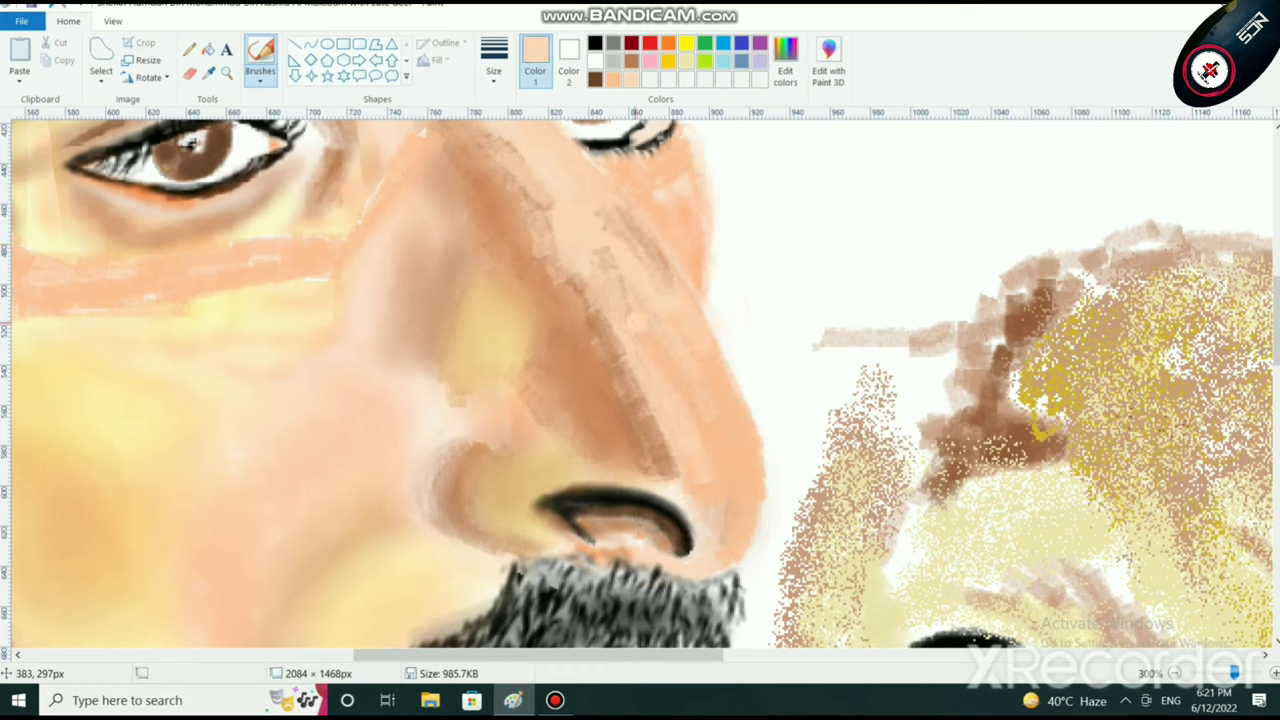
{"action": "scroll", "coordinate": [636, 322], "scroll_direction": "down", "scroll_amount": 2}
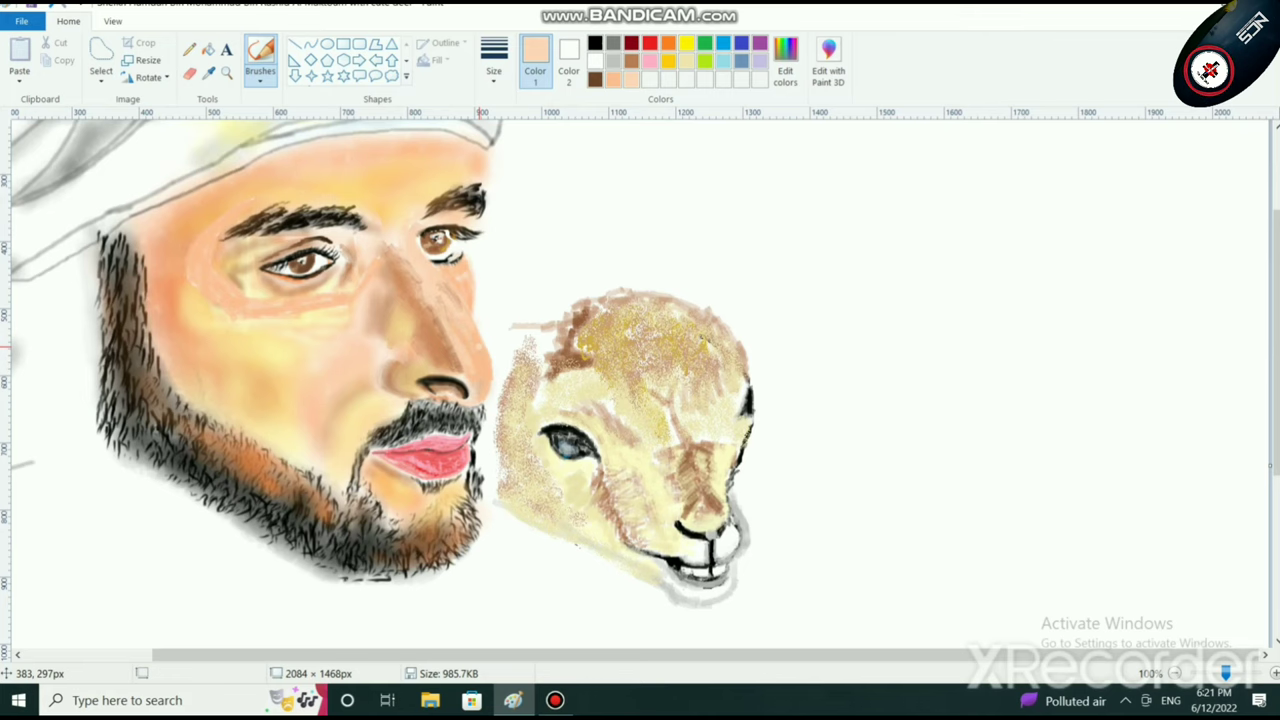
Step: Mix a lighter brown and, with a thinner brush, outline the nose's outer contour from the far eye's inner corner to beneath the tip
{"action": "scroll", "coordinate": [494, 364], "scroll_direction": "up", "scroll_amount": 2}
{"action": "left_click_drag", "start_coordinate": [514, 654], "coordinate": [695, 654]}
{"action": "scroll", "coordinate": [707, 378], "scroll_direction": "down", "scroll_amount": 3}
{"action": "left_click", "coordinate": [631, 61]}
{"action": "left_click", "coordinate": [785, 60]}
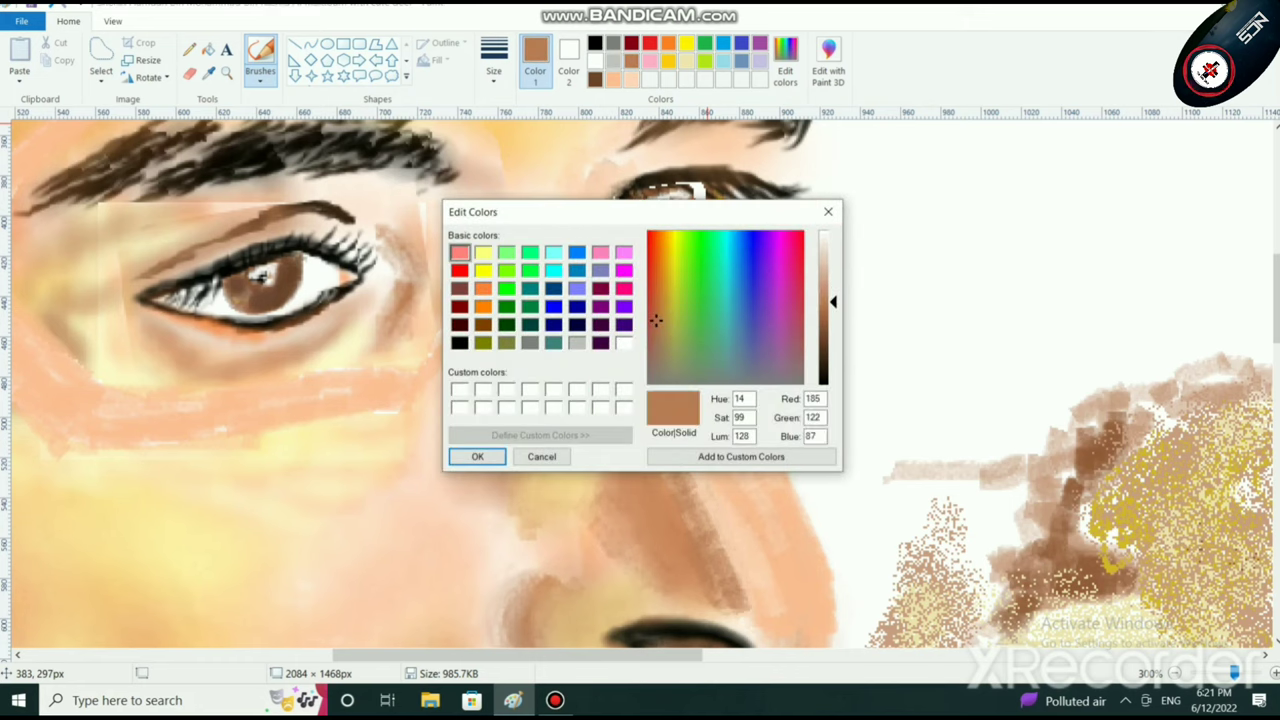
{"action": "left_click_drag", "start_coordinate": [832, 302], "coordinate": [832, 281]}
{"action": "left_click", "coordinate": [477, 456]}
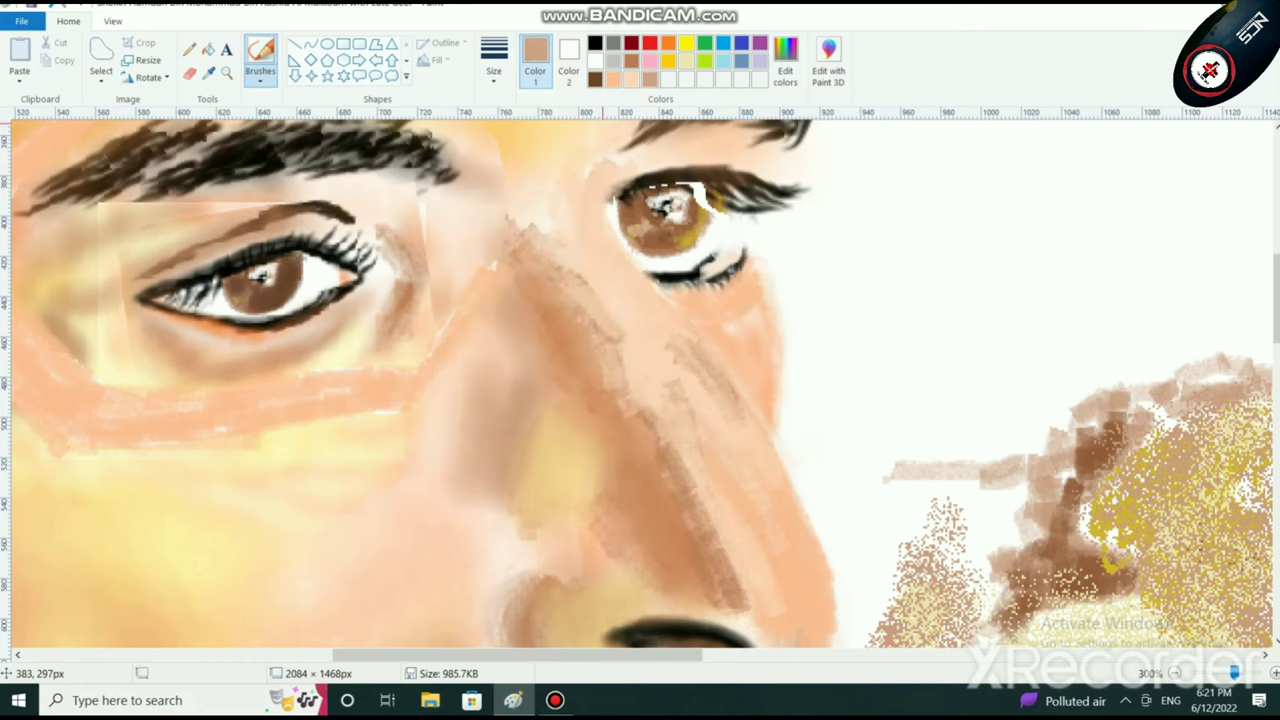
{"action": "left_click", "coordinate": [494, 60]}
{"action": "left_click", "coordinate": [542, 143]}
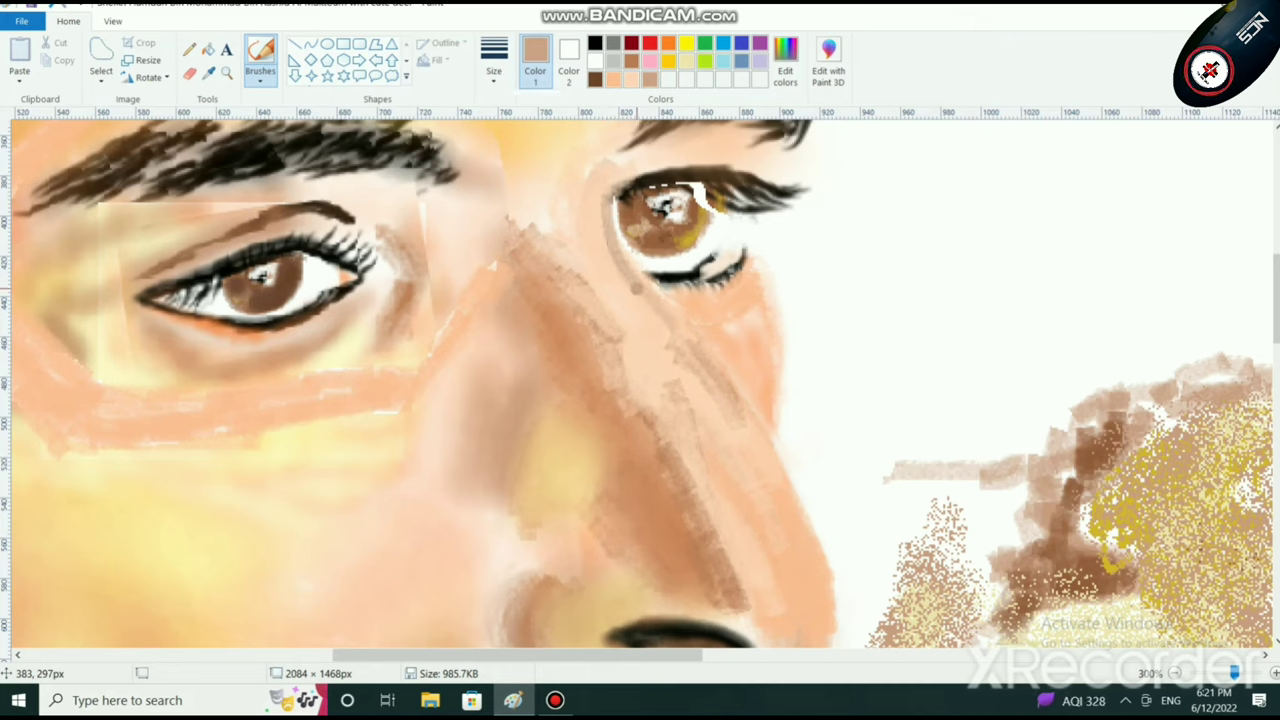
{"action": "left_click_drag", "start_coordinate": [678, 334], "coordinate": [691, 349]}
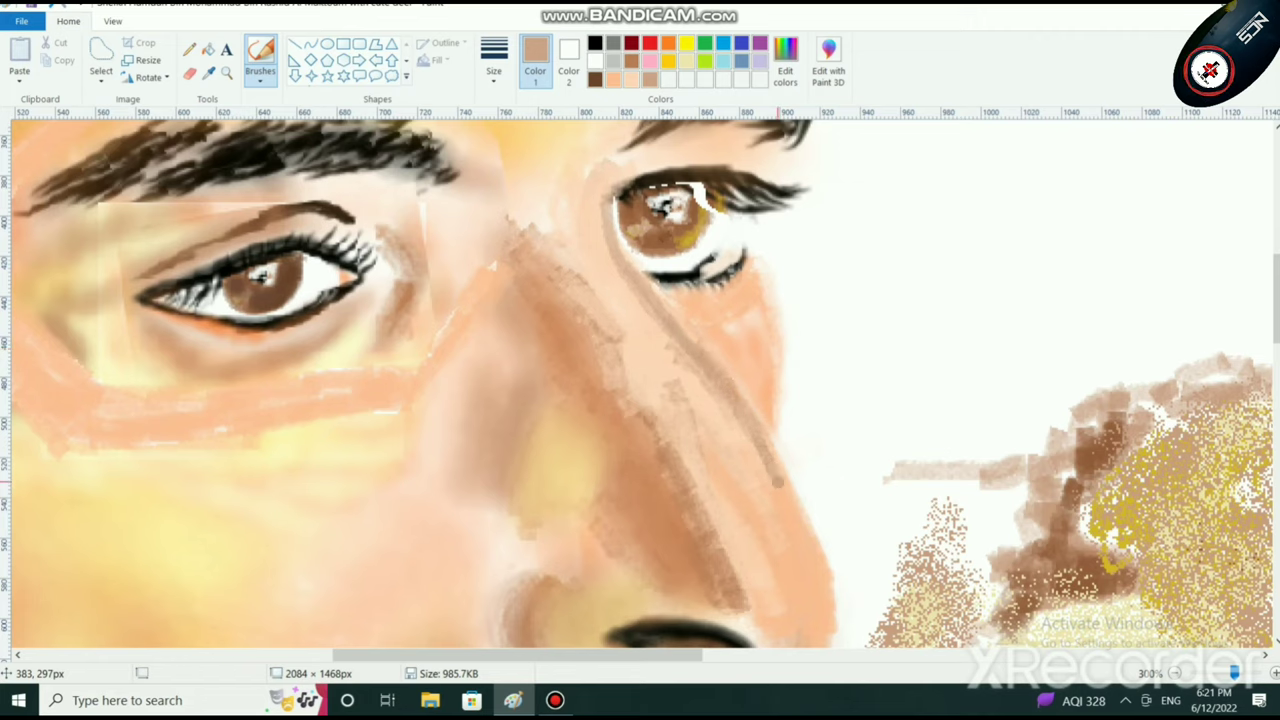
{"action": "left_click_drag", "start_coordinate": [776, 470], "coordinate": [797, 517]}
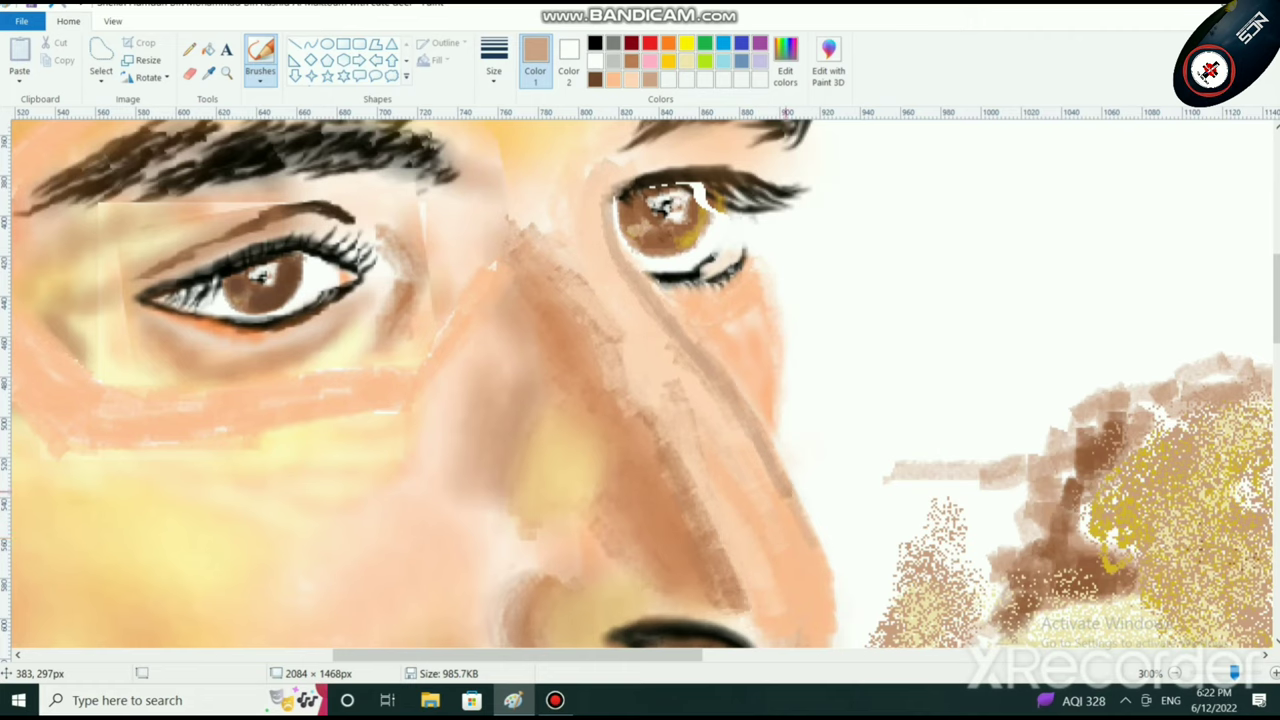
{"action": "scroll", "coordinate": [830, 630], "scroll_direction": "down", "scroll_amount": 5}
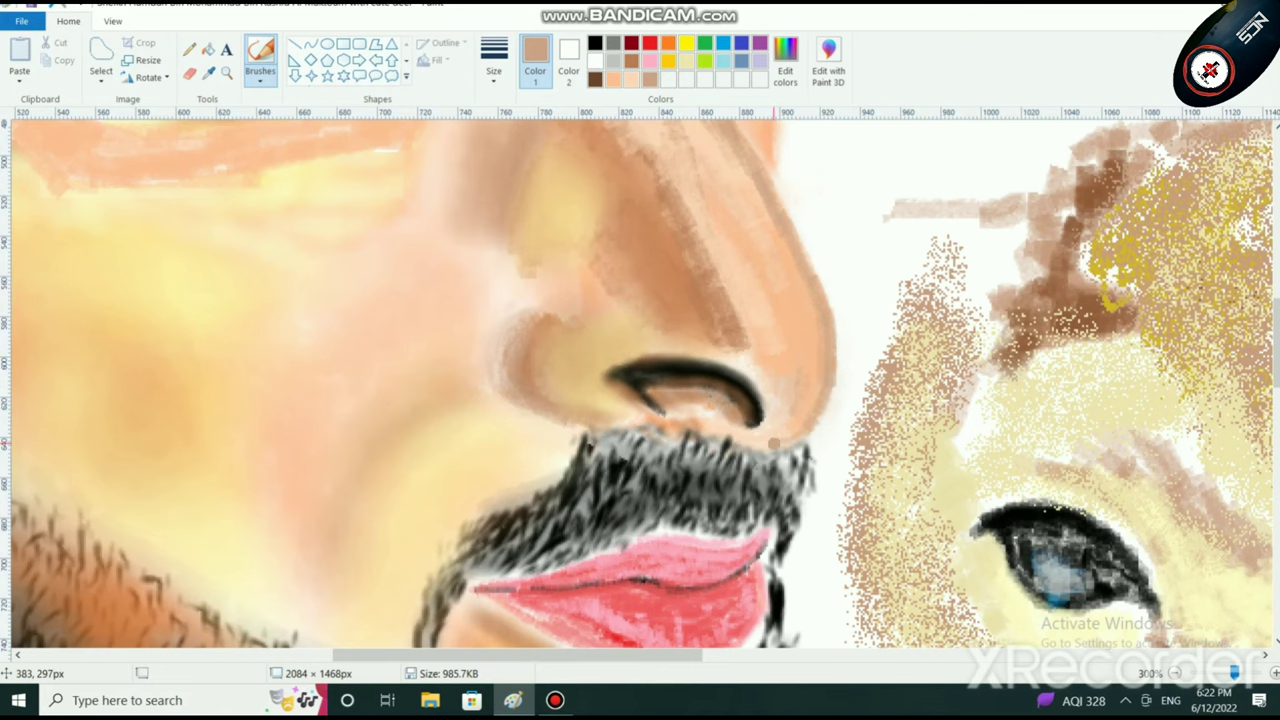
{"action": "scroll", "coordinate": [773, 443], "scroll_direction": "down", "scroll_amount": 2}
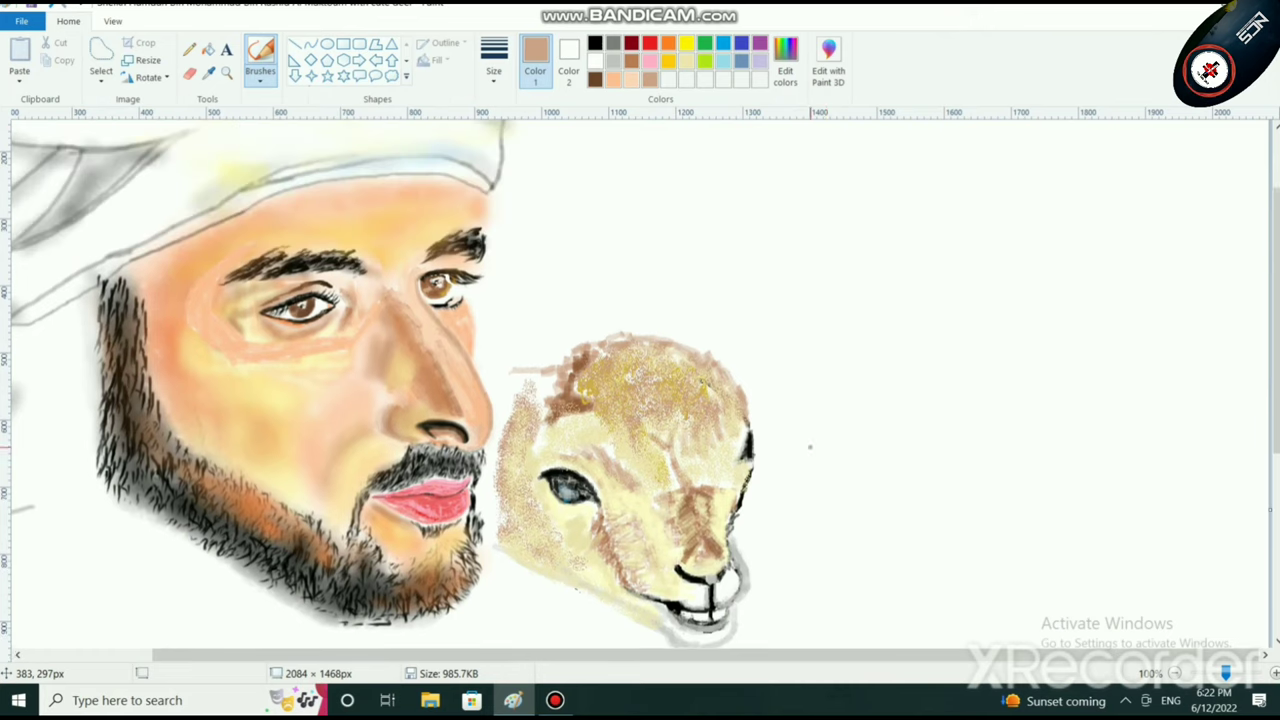
Step: Blend the inner side of the nose's brown outline into the skin with pale peach and a thicker brush
{"action": "left_click", "coordinate": [631, 79]}
{"action": "left_click", "coordinate": [493, 62]}
{"action": "left_click", "coordinate": [532, 208]}
{"action": "scroll", "coordinate": [443, 334], "scroll_direction": "up", "scroll_amount": 2}
{"action": "left_click_drag", "start_coordinate": [447, 654], "coordinate": [632, 654]}
{"action": "scroll", "coordinate": [598, 209], "scroll_direction": "down", "scroll_amount": 3}
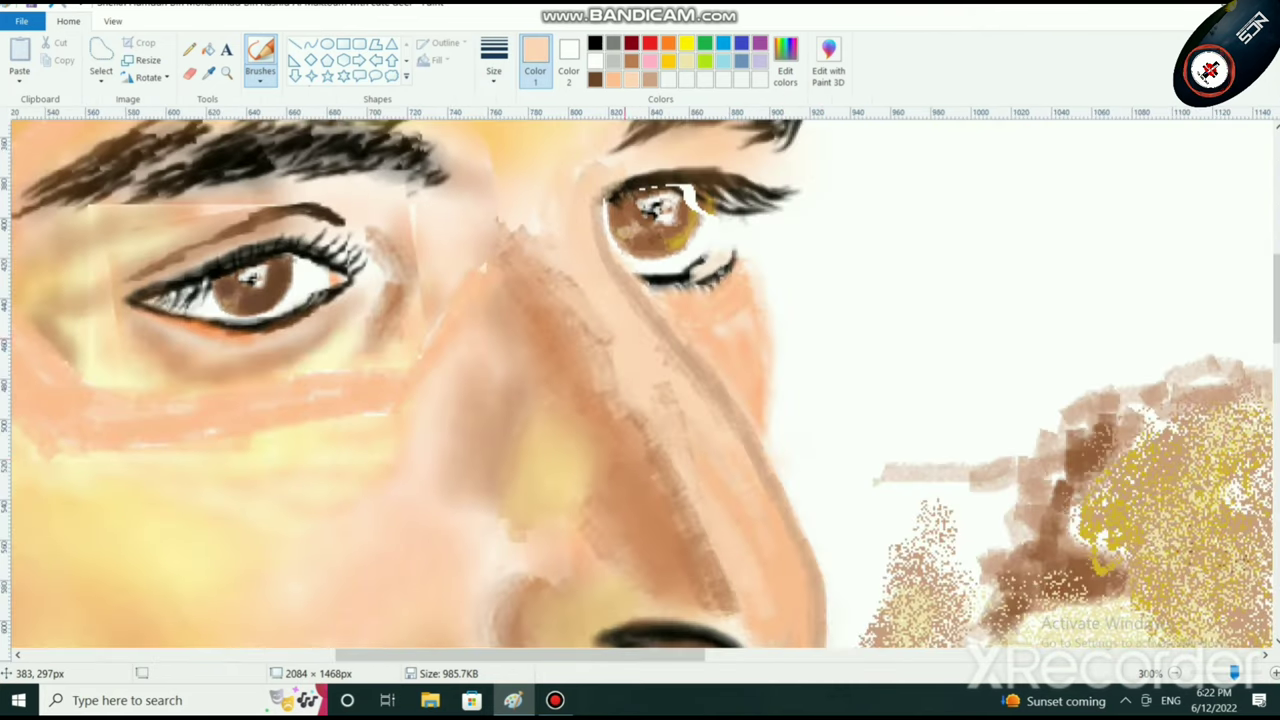
{"action": "left_click_drag", "start_coordinate": [606, 254], "coordinate": [700, 384]}
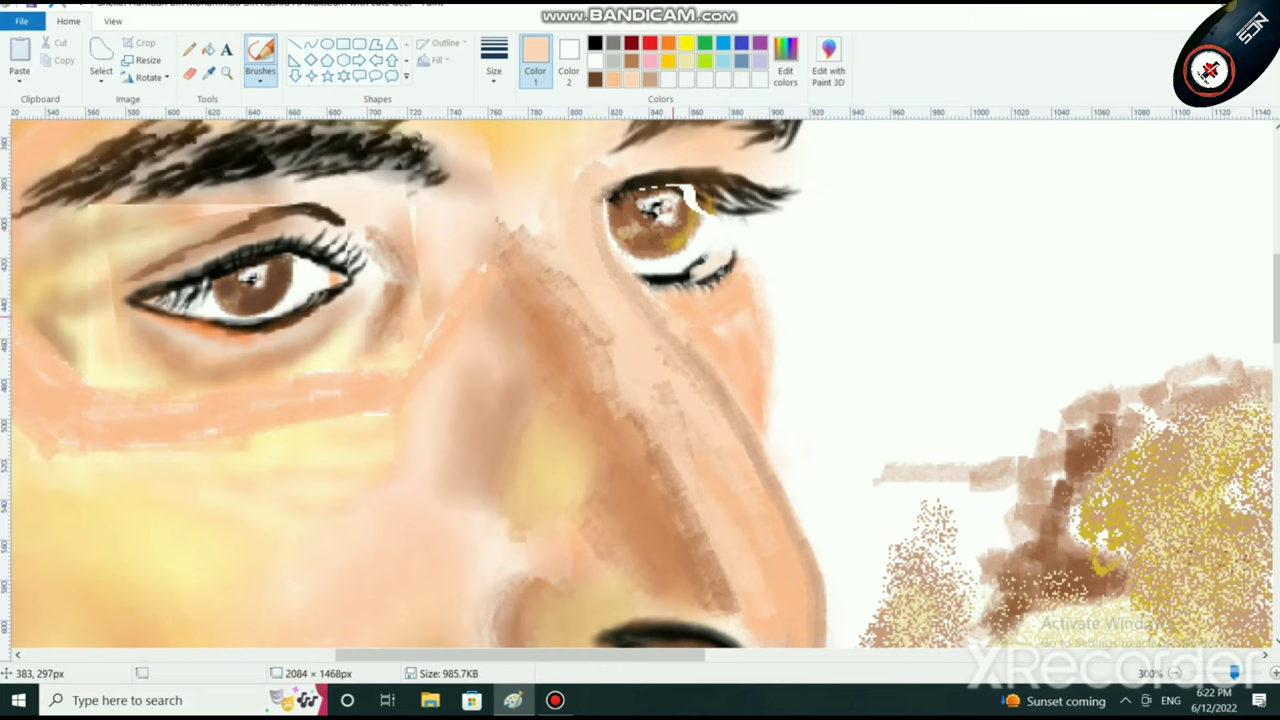
{"action": "mouse_move", "coordinate": [622, 282]}
{"action": "left_mouse_down"}
{"action": "mouse_move", "coordinate": [694, 360]}
{"action": "mouse_move", "coordinate": [752, 463]}
{"action": "left_mouse_up"}
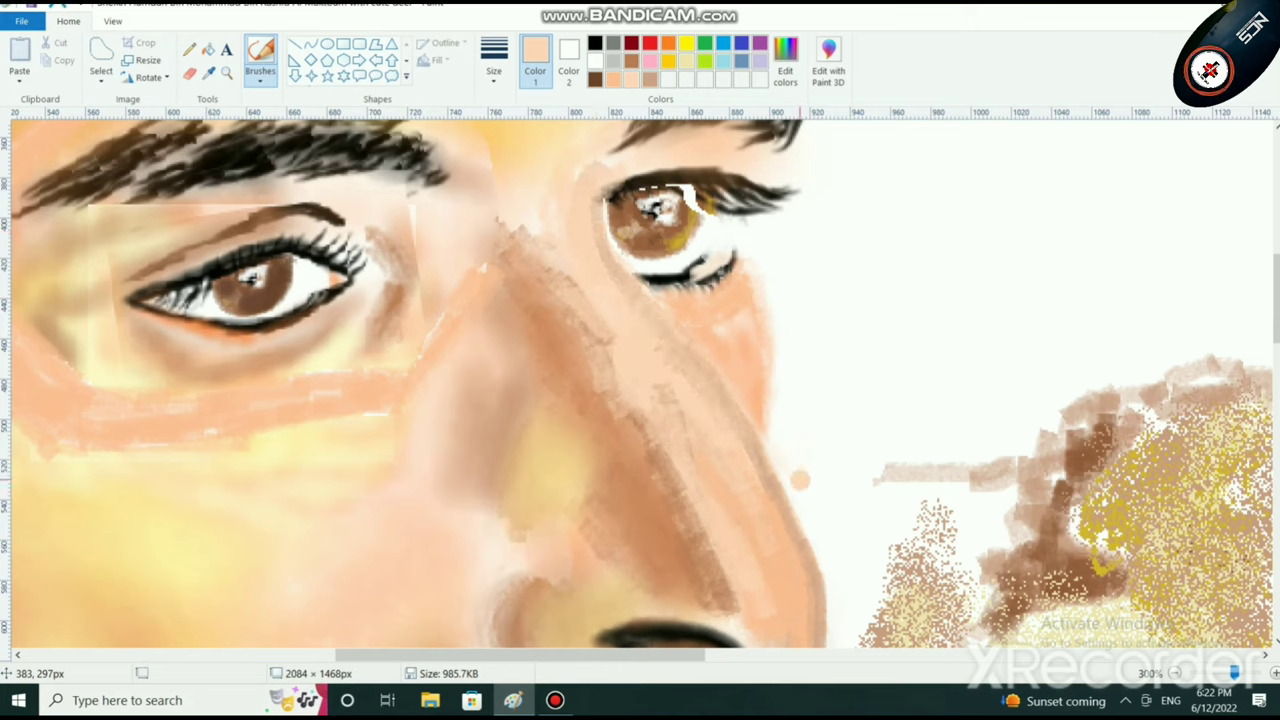
{"action": "mouse_move", "coordinate": [687, 355]}
{"action": "left_mouse_down"}
{"action": "mouse_move", "coordinate": [787, 513]}
{"action": "mouse_move", "coordinate": [818, 628]}
{"action": "left_mouse_up"}
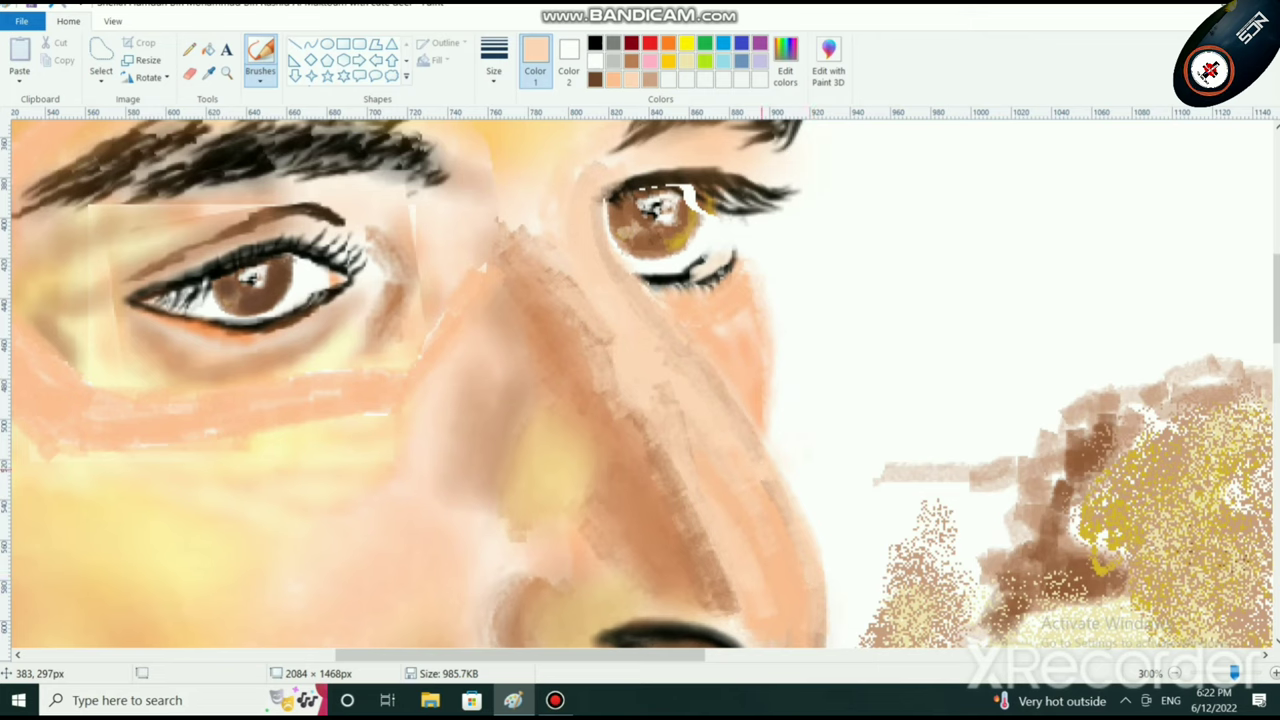
{"action": "scroll", "coordinate": [805, 395], "scroll_direction": "down", "scroll_amount": 5}
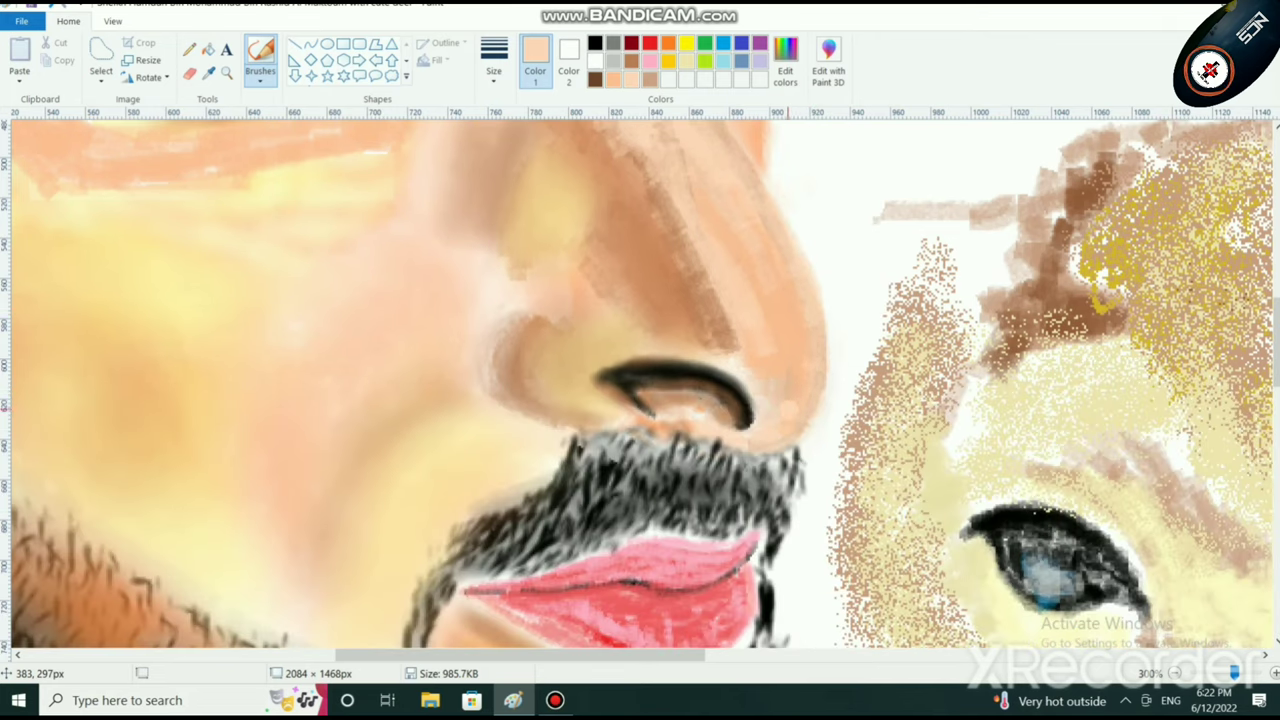
{"action": "scroll", "coordinate": [780, 400], "scroll_direction": "up", "scroll_amount": 7}
{"action": "scroll", "coordinate": [778, 396], "scroll_direction": "down", "scroll_amount": 3}
{"action": "scroll", "coordinate": [786, 461], "scroll_direction": "down", "scroll_amount": 2, "text": "ctrl"}
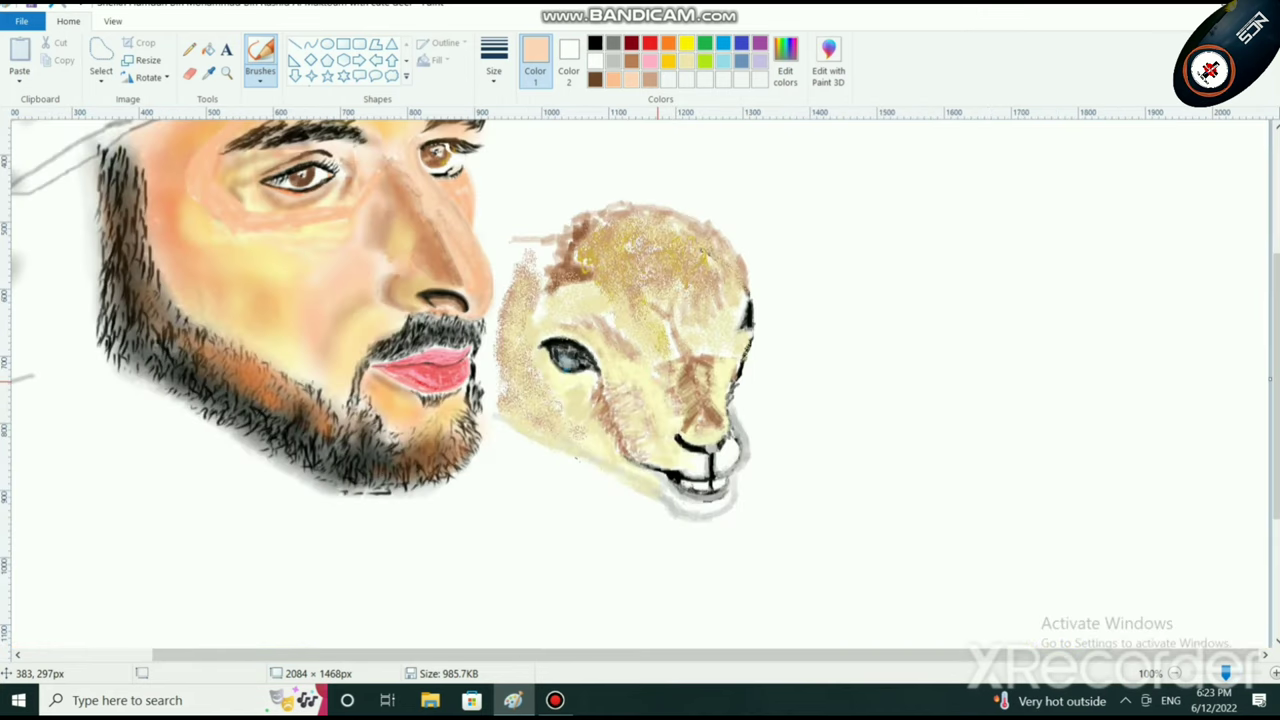
Step: Inspect the nostril, lips, moustache and beard up close, and check them against the whole portrait
{"action": "scroll", "coordinate": [650, 377], "scroll_direction": "up", "scroll_amount": 2, "text": "ctrl"}
{"action": "left_click_drag", "start_coordinate": [480, 655], "coordinate": [670, 655]}
{"action": "scroll", "coordinate": [720, 505], "scroll_direction": "down", "scroll_amount": 7}
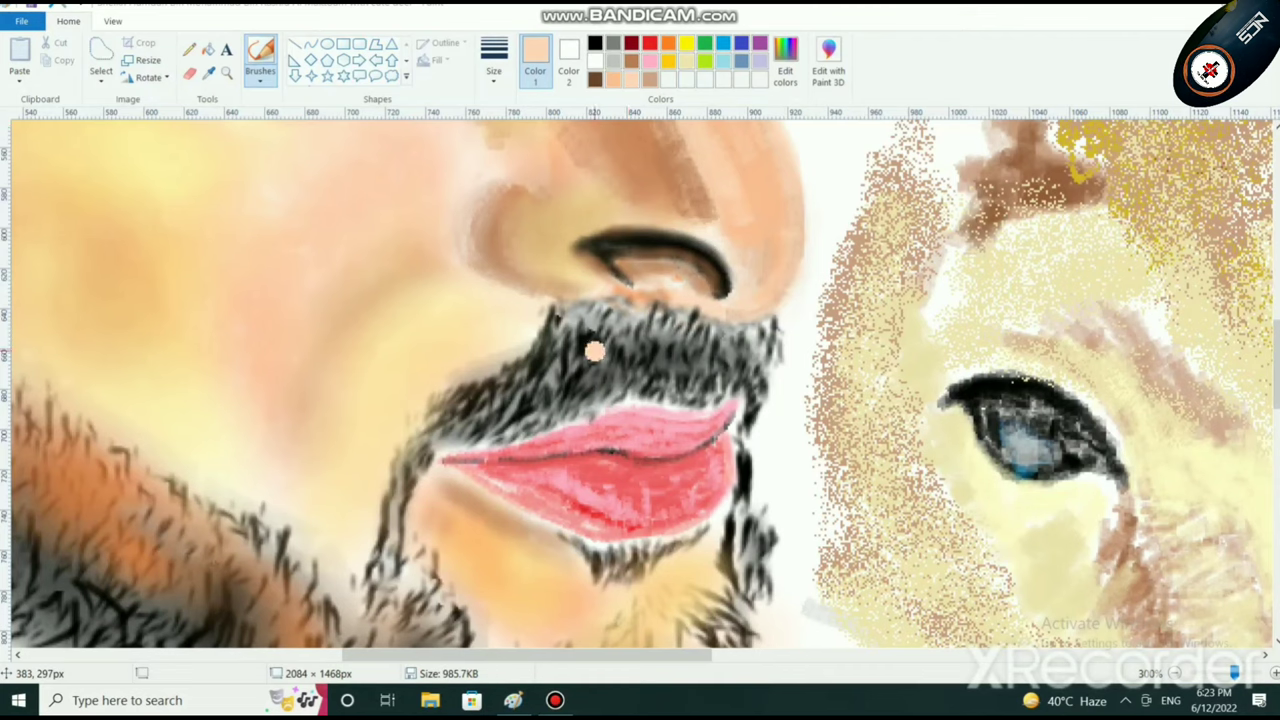
{"action": "scroll", "coordinate": [492, 430], "scroll_direction": "down", "scroll_amount": 5}
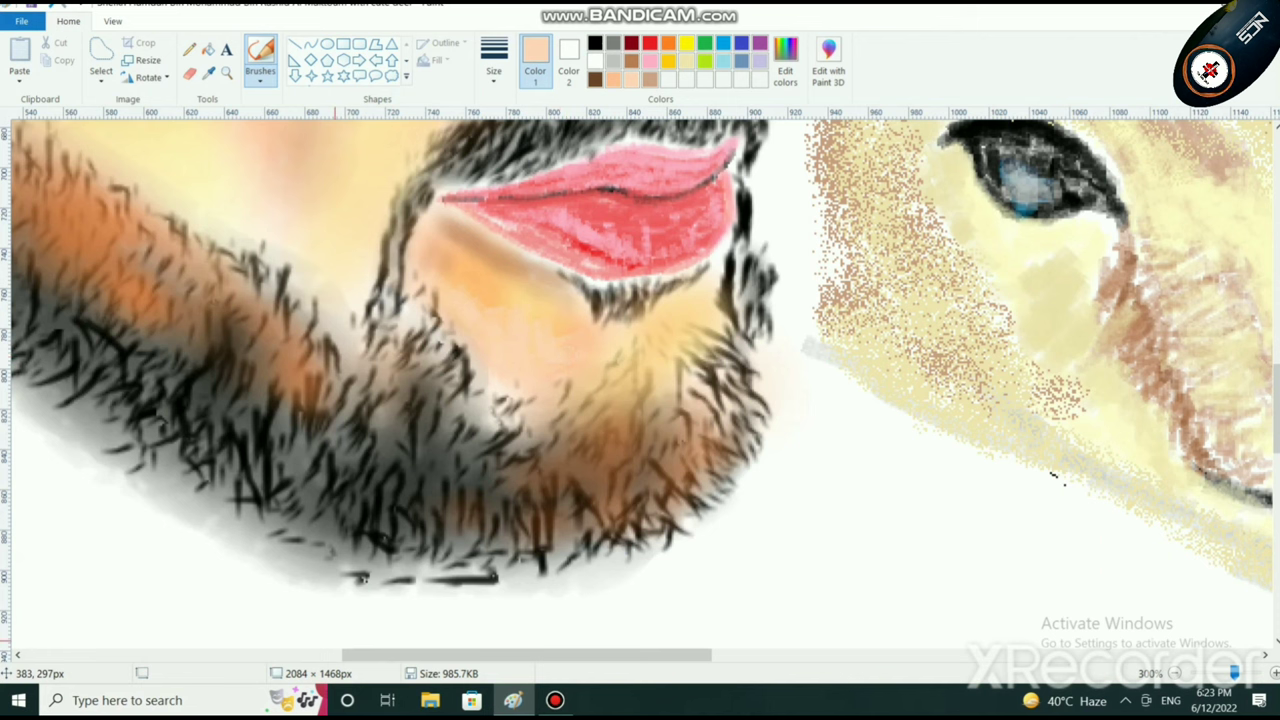
{"action": "scroll", "coordinate": [423, 523], "scroll_direction": "up", "scroll_amount": 3}
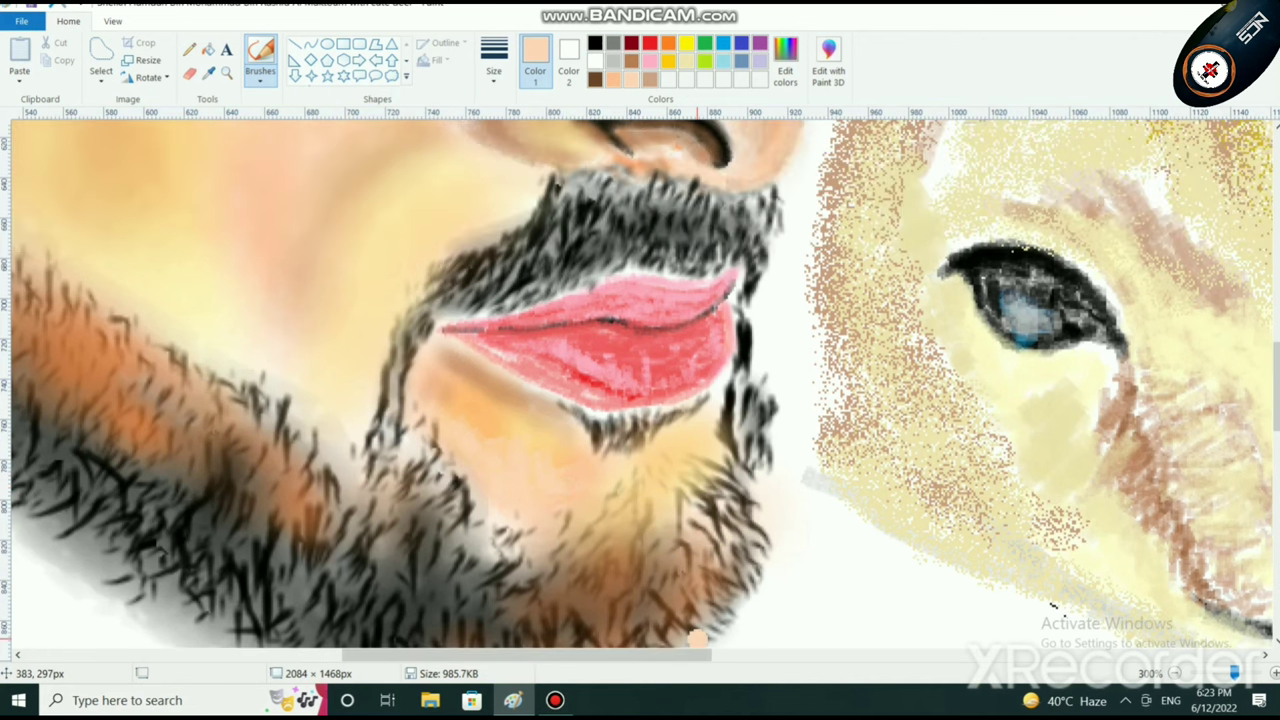
{"action": "scroll", "coordinate": [698, 638], "scroll_direction": "down", "scroll_amount": 3}
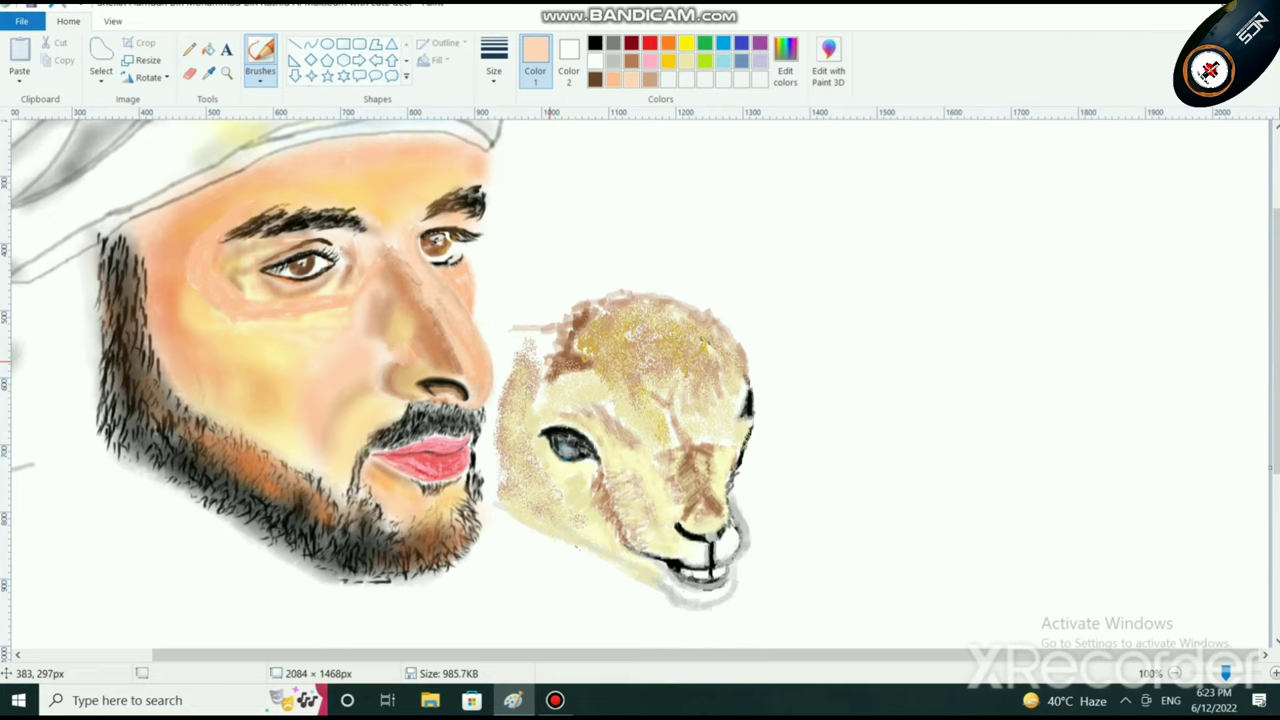
{"action": "scroll", "coordinate": [545, 381], "scroll_direction": "down", "scroll_amount": 2}
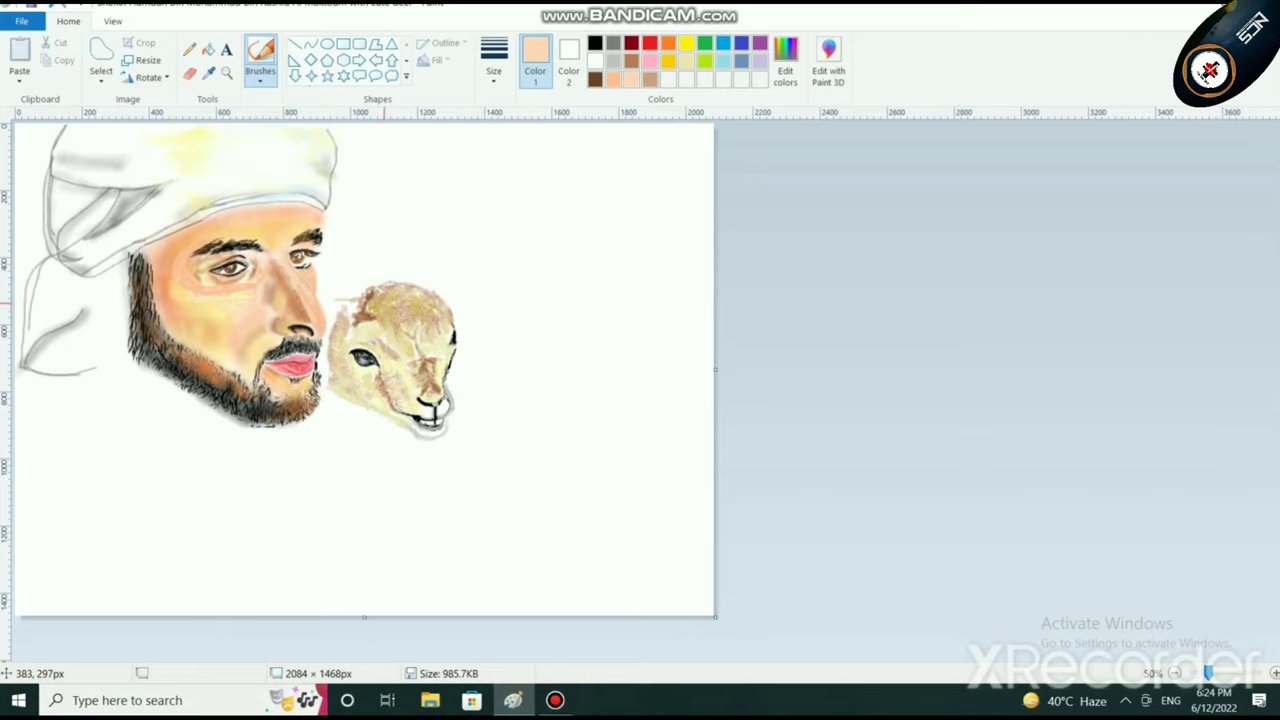
Step: Soften the man's dark black nostril outline with pale peach
{"action": "scroll", "coordinate": [384, 303], "scroll_direction": "up", "scroll_amount": 2}
{"action": "scroll", "coordinate": [643, 326], "scroll_direction": "down", "scroll_amount": 6}
{"action": "scroll", "coordinate": [962, 362], "scroll_direction": "up", "scroll_amount": 1}
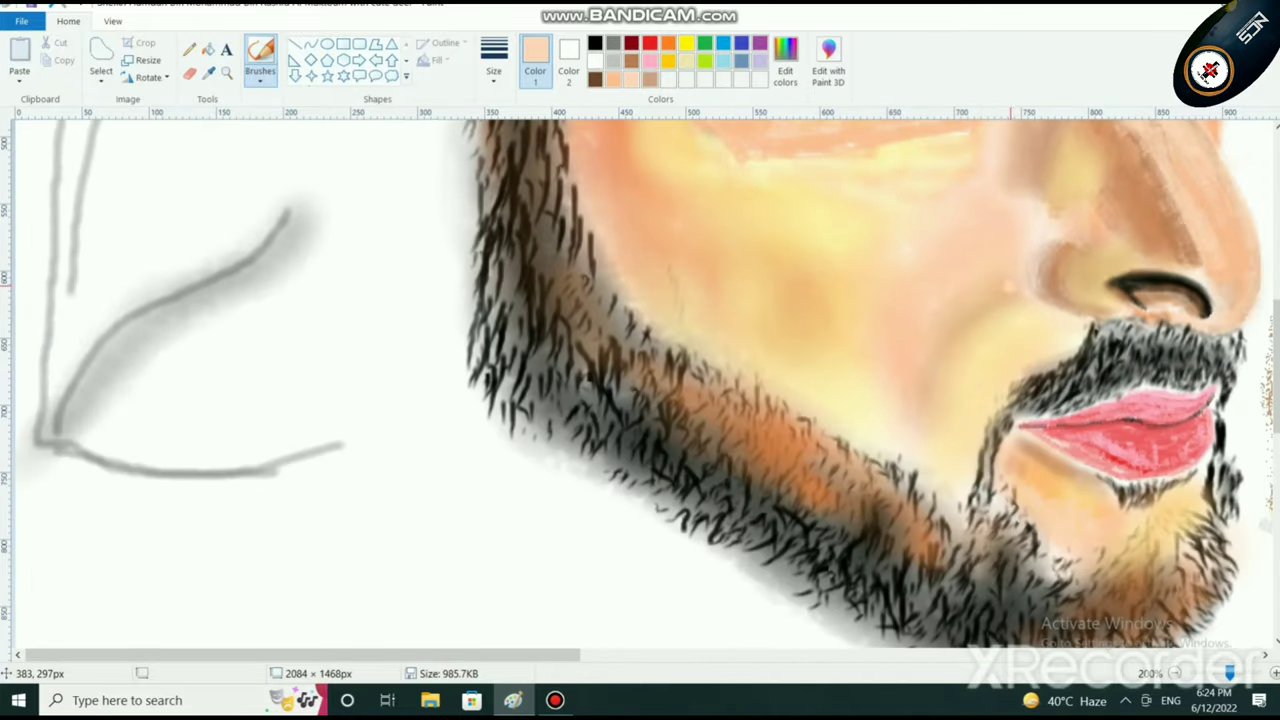
{"action": "scroll", "coordinate": [640, 380], "scroll_direction": "up", "scroll_amount": 3}
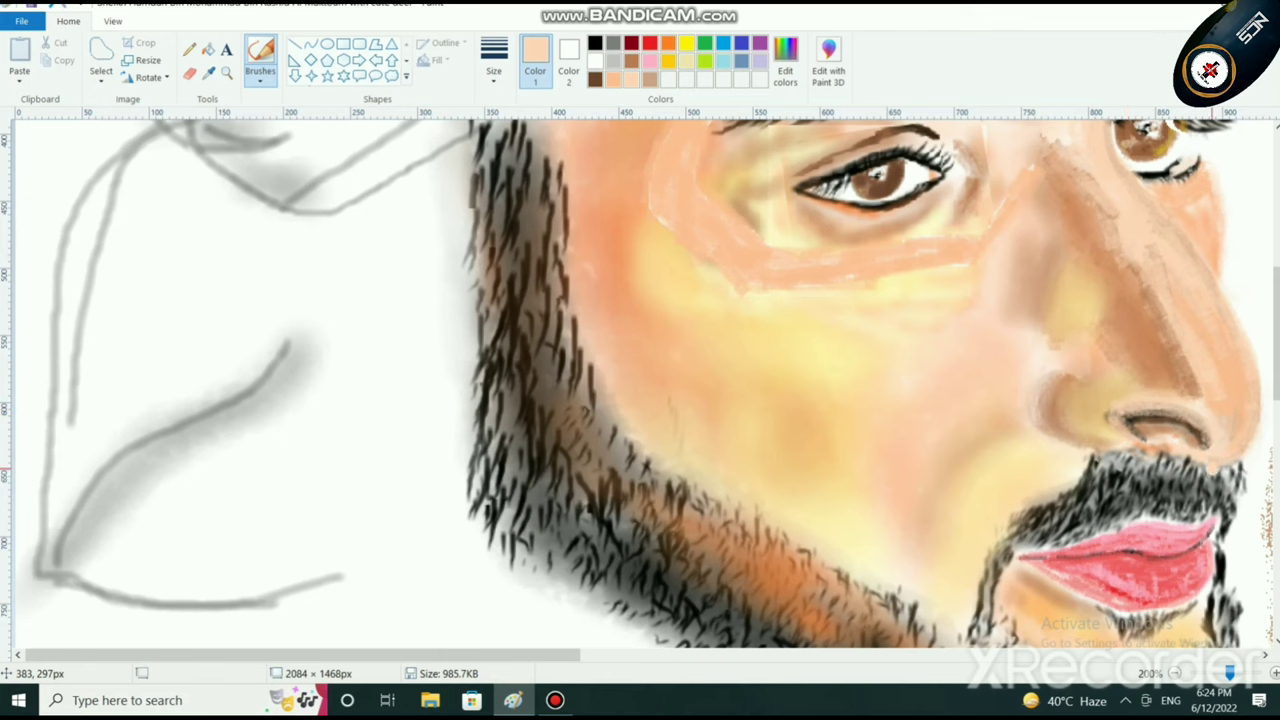
{"action": "scroll", "coordinate": [1210, 468], "scroll_direction": "down", "scroll_amount": 1, "text": "ctrl"}
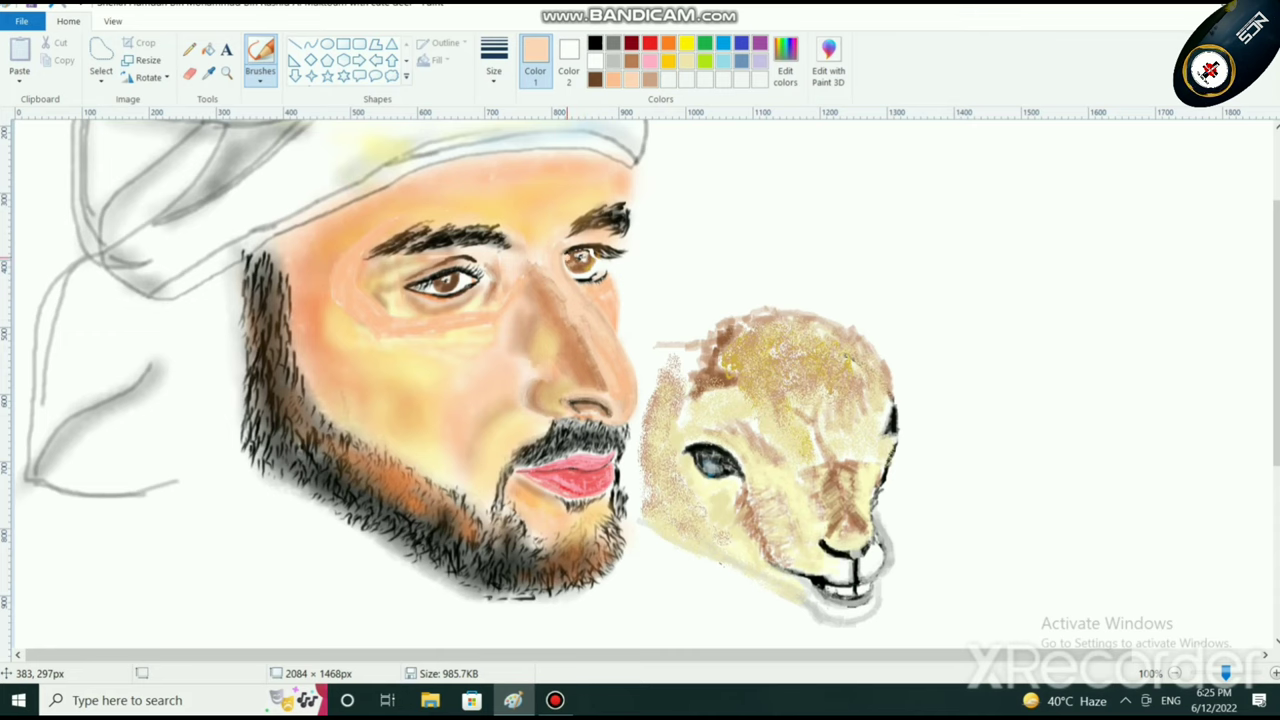
Step: Brush pale peach along the inner corner of the far eye, where it meets the nose bridge
{"action": "scroll", "coordinate": [462, 452], "scroll_direction": "up", "scroll_amount": 1}
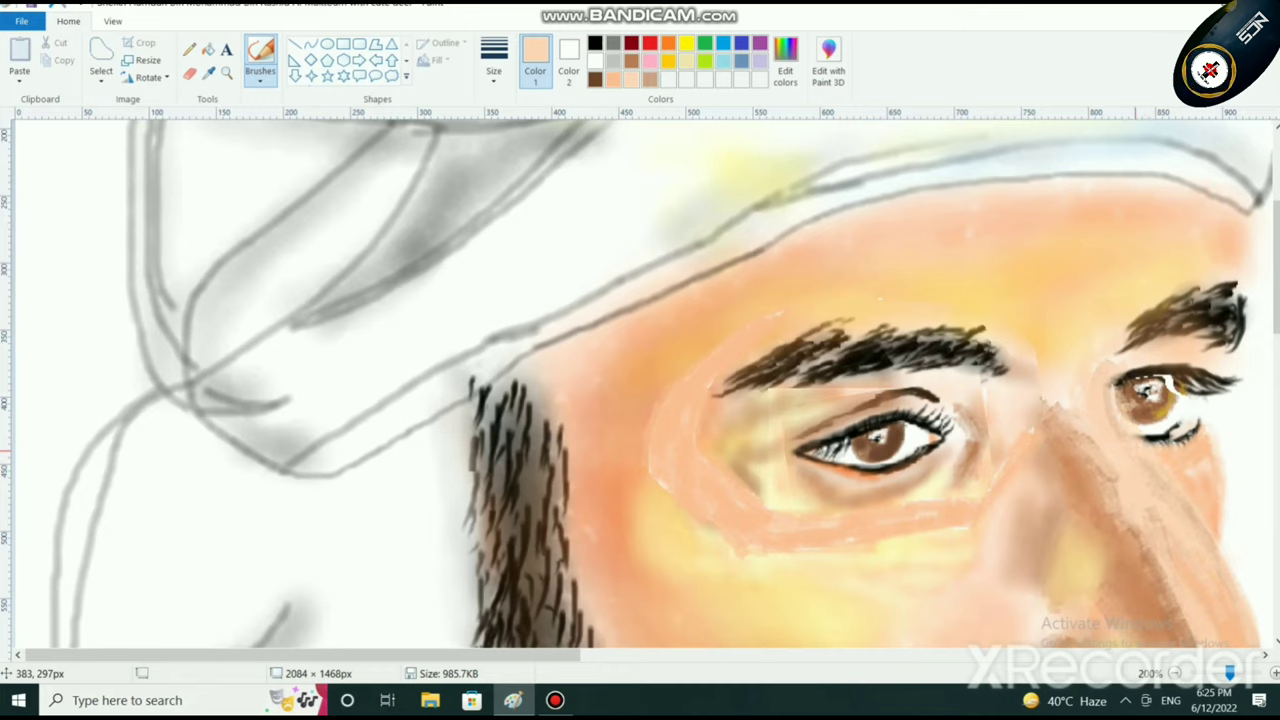
{"action": "left_click_drag", "start_coordinate": [1114, 382], "coordinate": [1145, 450]}
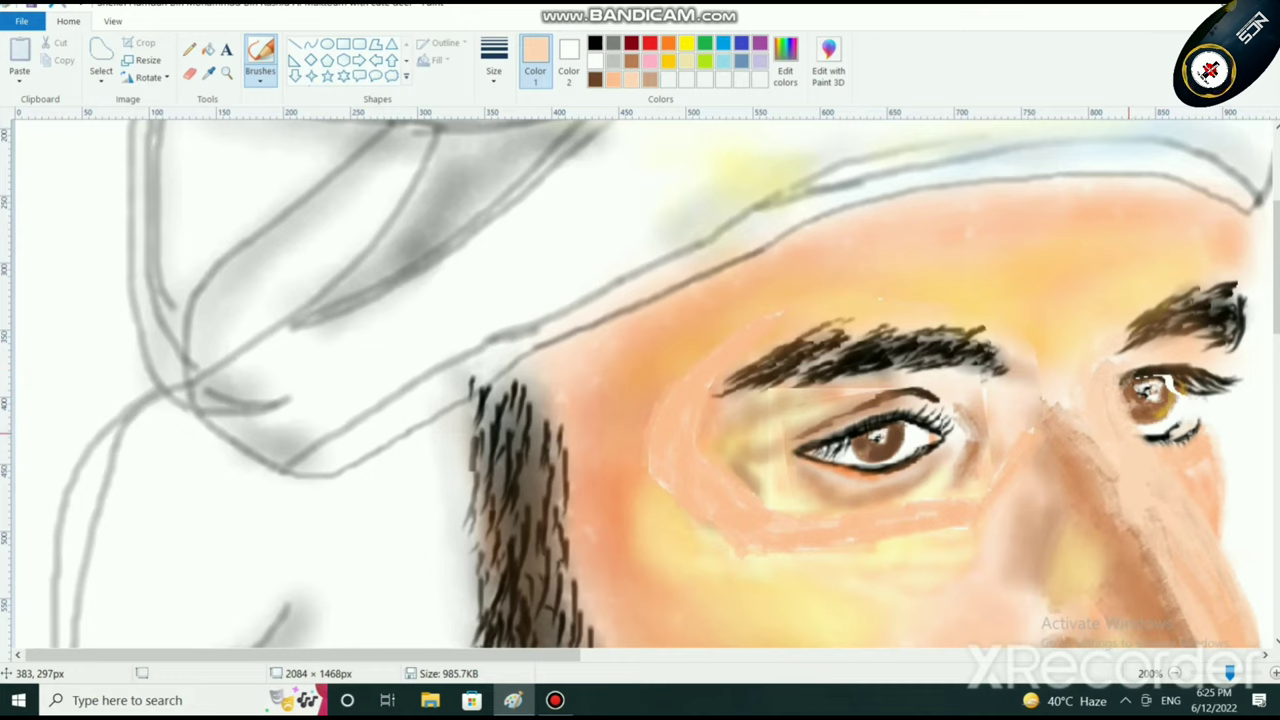
{"action": "scroll", "coordinate": [1068, 547], "scroll_direction": "down", "scroll_amount": 2}
{"action": "scroll", "coordinate": [760, 488], "scroll_direction": "up", "scroll_amount": 1}
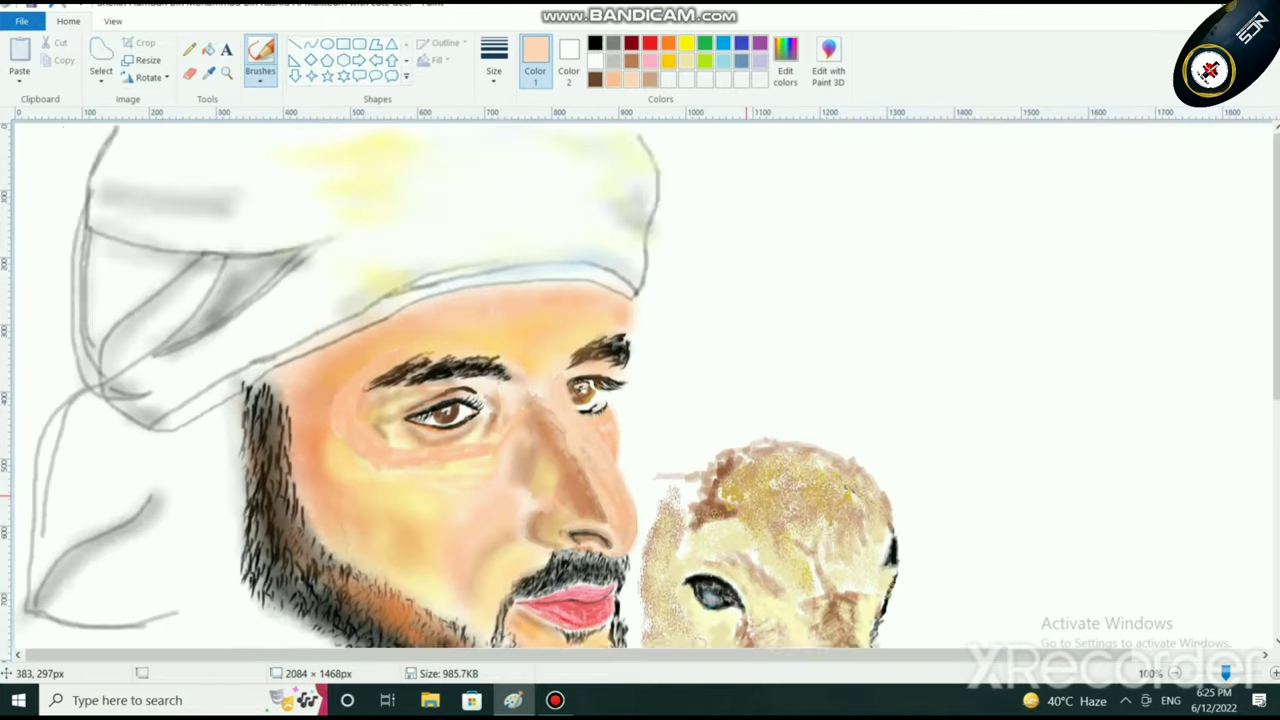
{"action": "scroll", "coordinate": [757, 488], "scroll_direction": "down", "scroll_amount": 2}
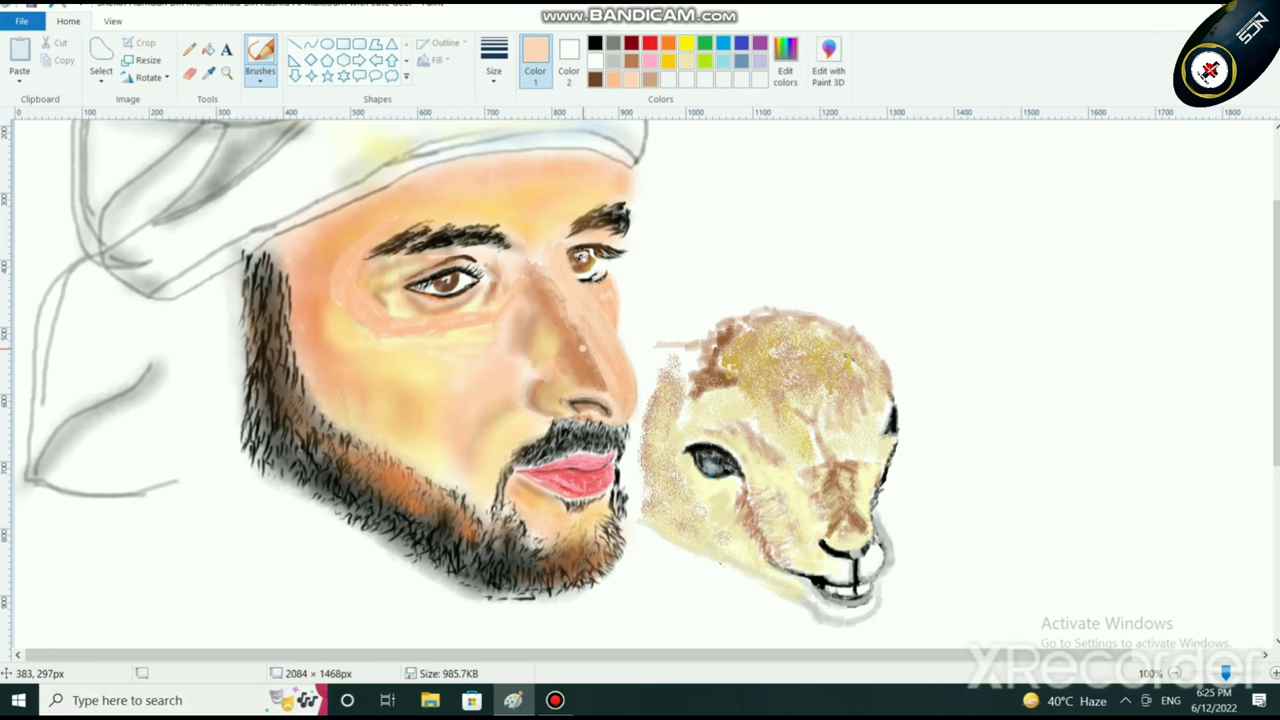
Step: Shade the nose ridge with light brown from the far eye's inner corner down toward the middle of the nose
{"action": "scroll", "coordinate": [640, 390], "scroll_direction": "up", "scroll_amount": 1, "text": "ctrl"}
{"action": "scroll", "coordinate": [640, 390], "scroll_direction": "down", "scroll_amount": 1}
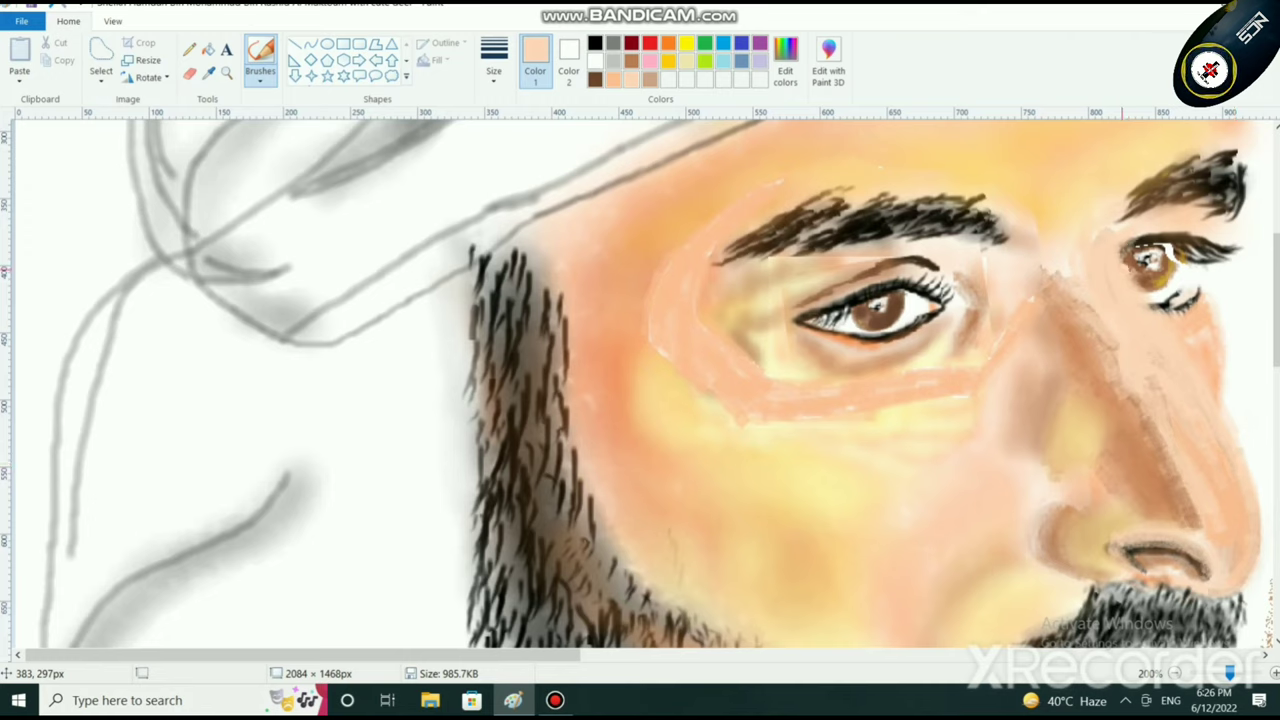
{"action": "left_click", "coordinate": [649, 79]}
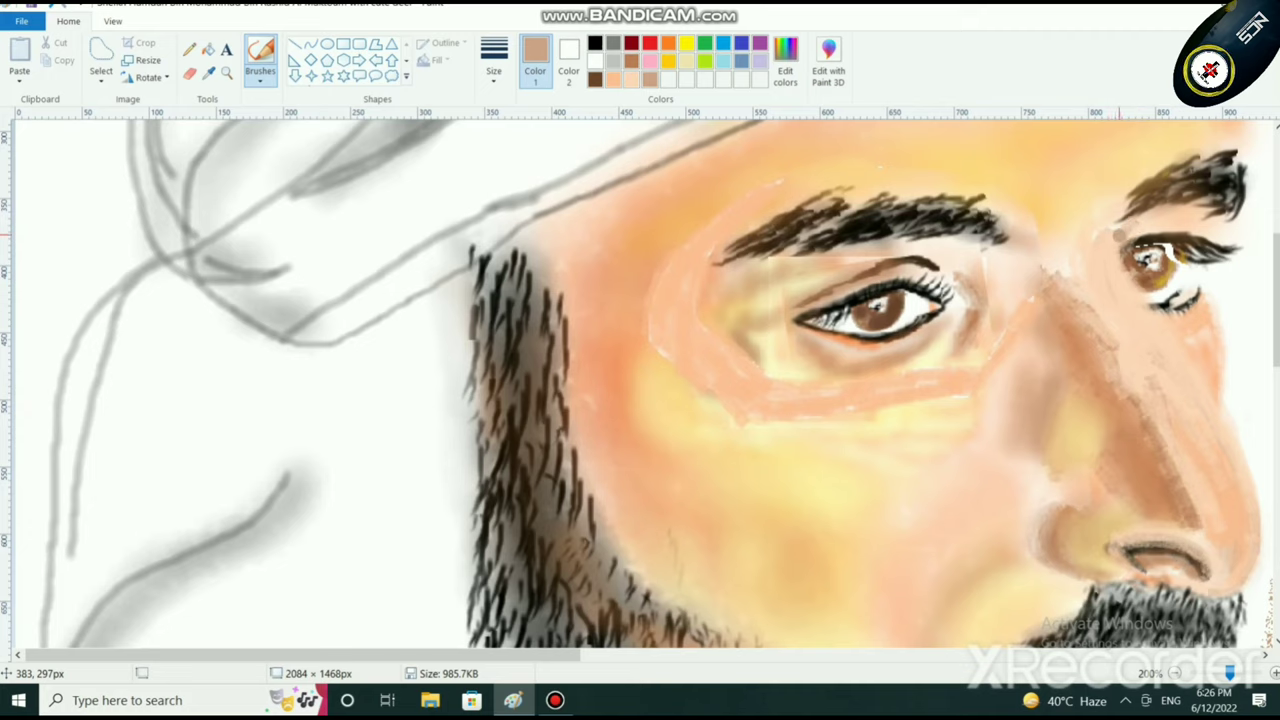
{"action": "mouse_move", "coordinate": [1128, 303]}
{"action": "left_mouse_down"}
{"action": "mouse_move", "coordinate": [1130, 286]}
{"action": "mouse_move", "coordinate": [1165, 342]}
{"action": "mouse_move", "coordinate": [1115, 278]}
{"action": "mouse_move", "coordinate": [1140, 330]}
{"action": "mouse_move", "coordinate": [1188, 372]}
{"action": "mouse_move", "coordinate": [1187, 360]}
{"action": "mouse_move", "coordinate": [1240, 458]}
{"action": "left_mouse_up"}
{"action": "left_click_drag", "start_coordinate": [1149, 347], "coordinate": [1196, 412]}
{"action": "scroll", "coordinate": [1195, 436], "scroll_direction": "down", "scroll_amount": 2}
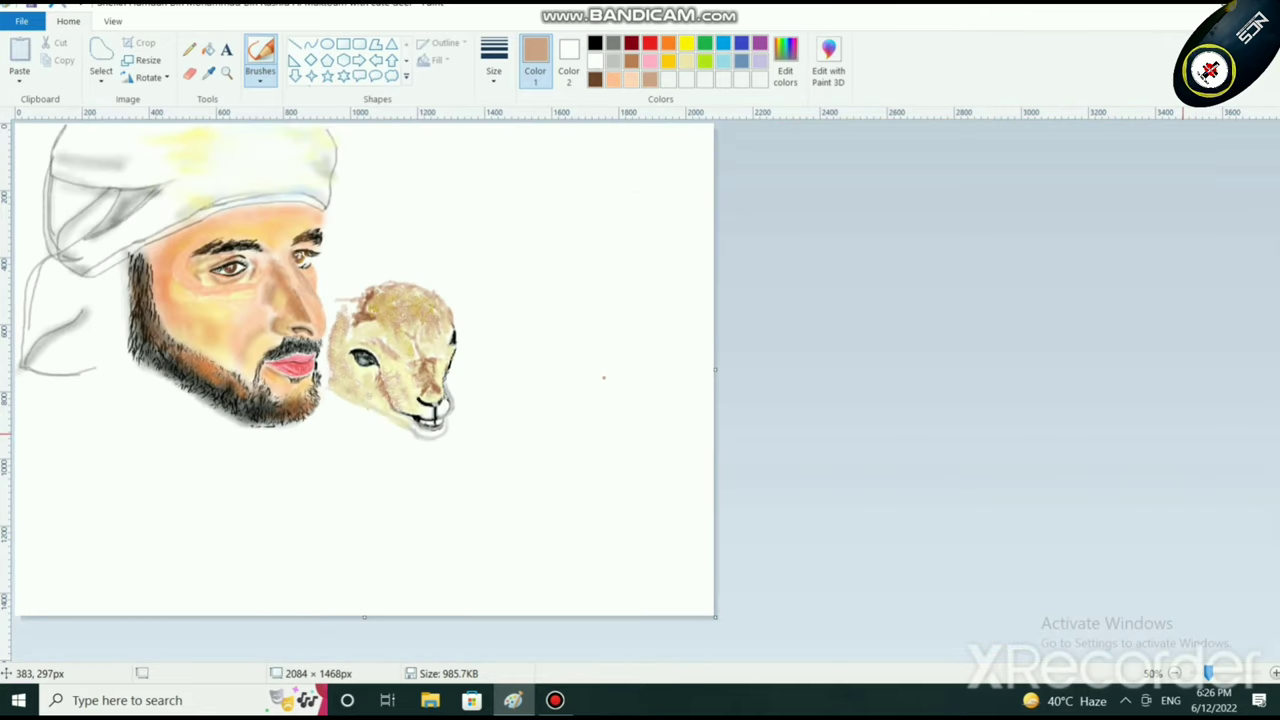
{"action": "scroll", "coordinate": [1183, 433], "scroll_direction": "up", "scroll_amount": 1}
{"action": "scroll", "coordinate": [1183, 433], "scroll_direction": "down", "scroll_amount": 2}
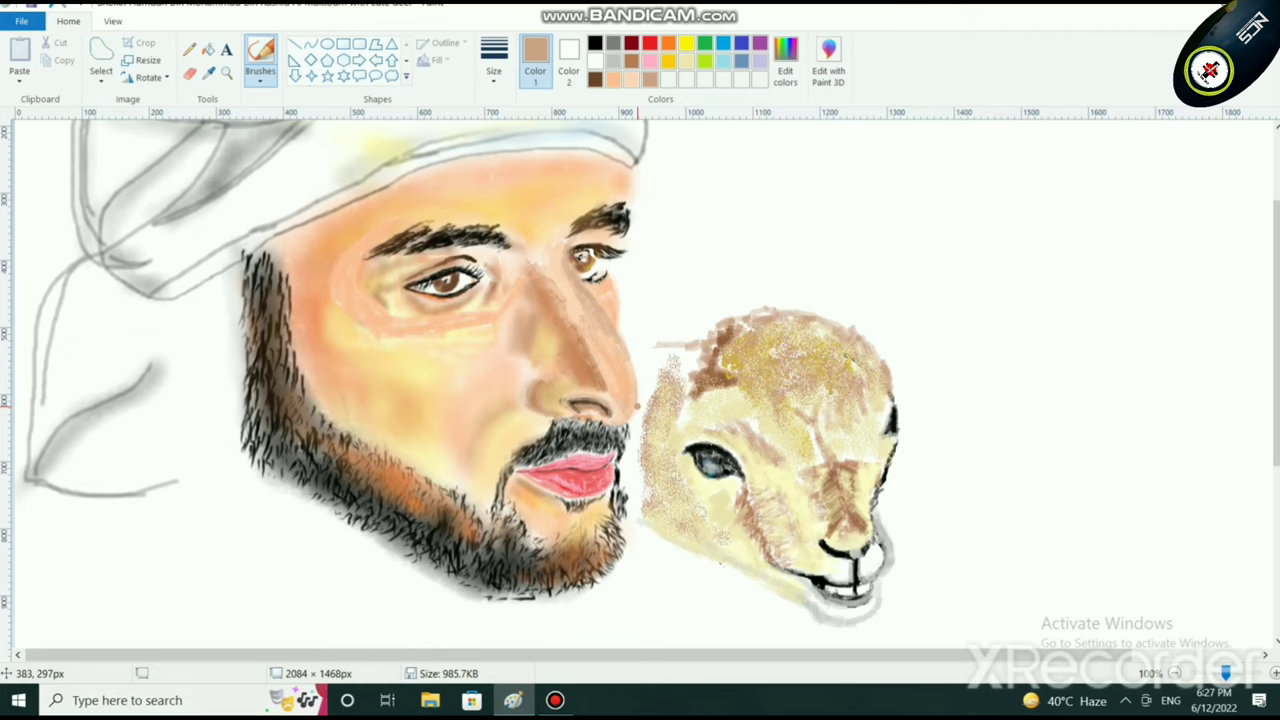
Step: Brighten the white of the far eye around the iris and inner corner with white
{"action": "scroll", "coordinate": [638, 406], "scroll_direction": "up", "scroll_amount": 3}
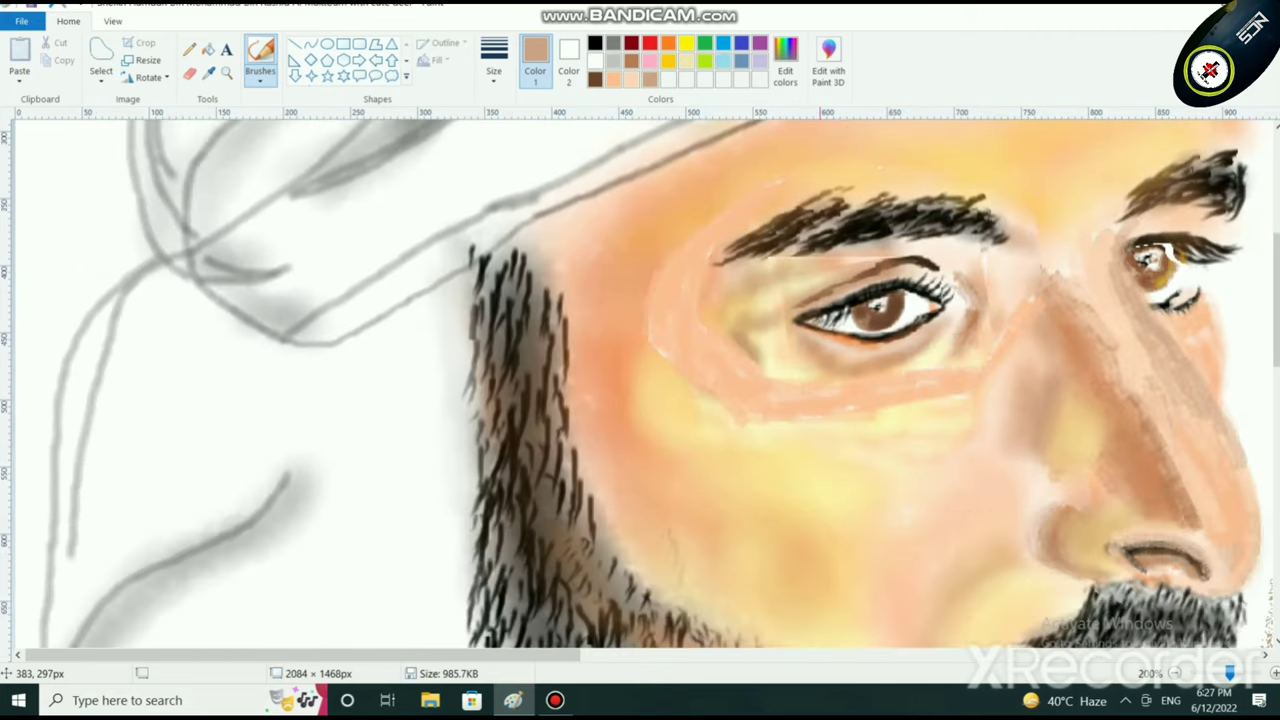
{"action": "left_click", "coordinate": [595, 43]}
{"action": "left_click", "coordinate": [595, 61]}
{"action": "mouse_move", "coordinate": [1132, 254]}
{"action": "left_mouse_down"}
{"action": "mouse_move", "coordinate": [1150, 286]}
{"action": "mouse_move", "coordinate": [1125, 248]}
{"action": "left_mouse_up"}
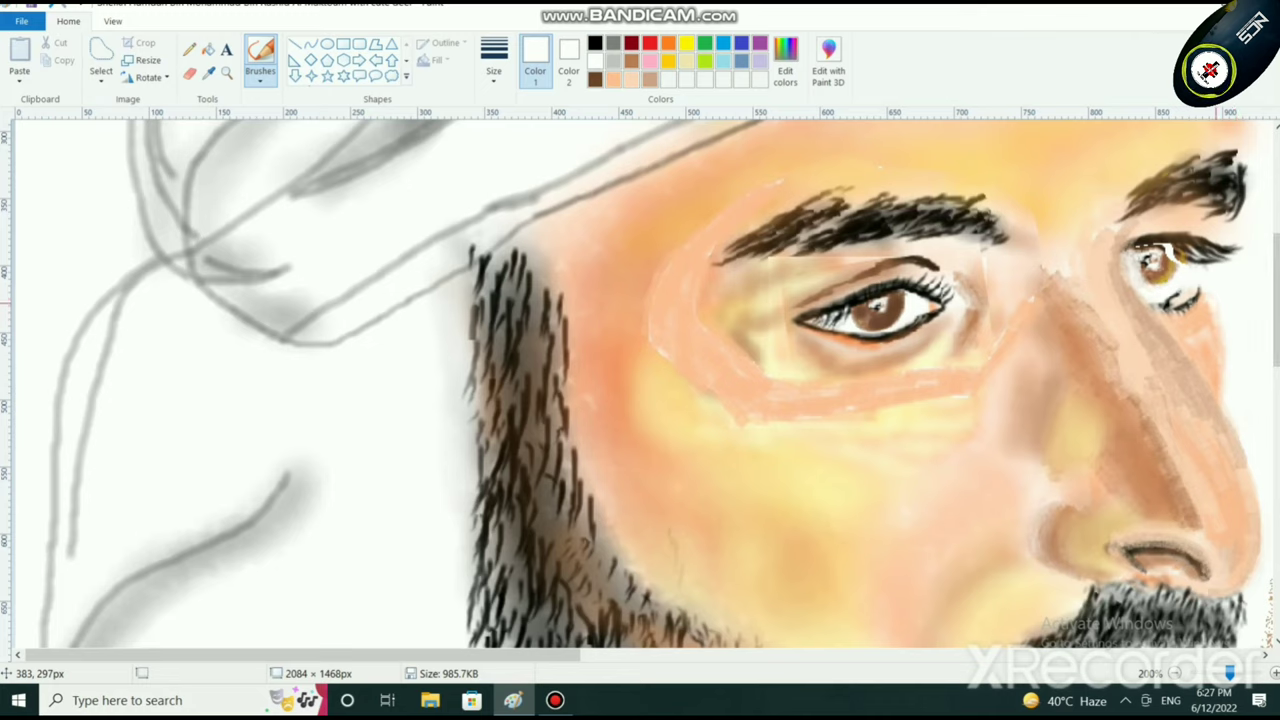
{"action": "scroll", "coordinate": [1199, 304], "scroll_direction": "down", "scroll_amount": 1}
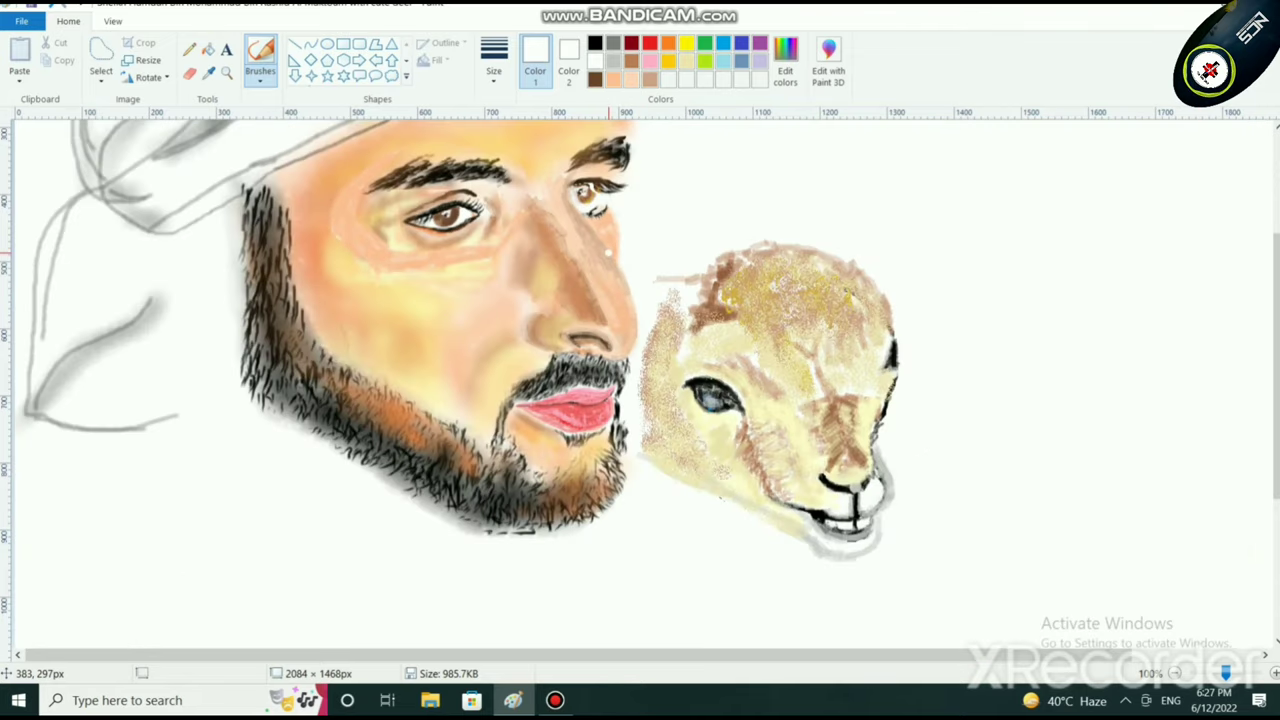
Step: Clean up the nose's outer contour below the far eye with white
{"action": "left_click", "coordinate": [614, 80]}
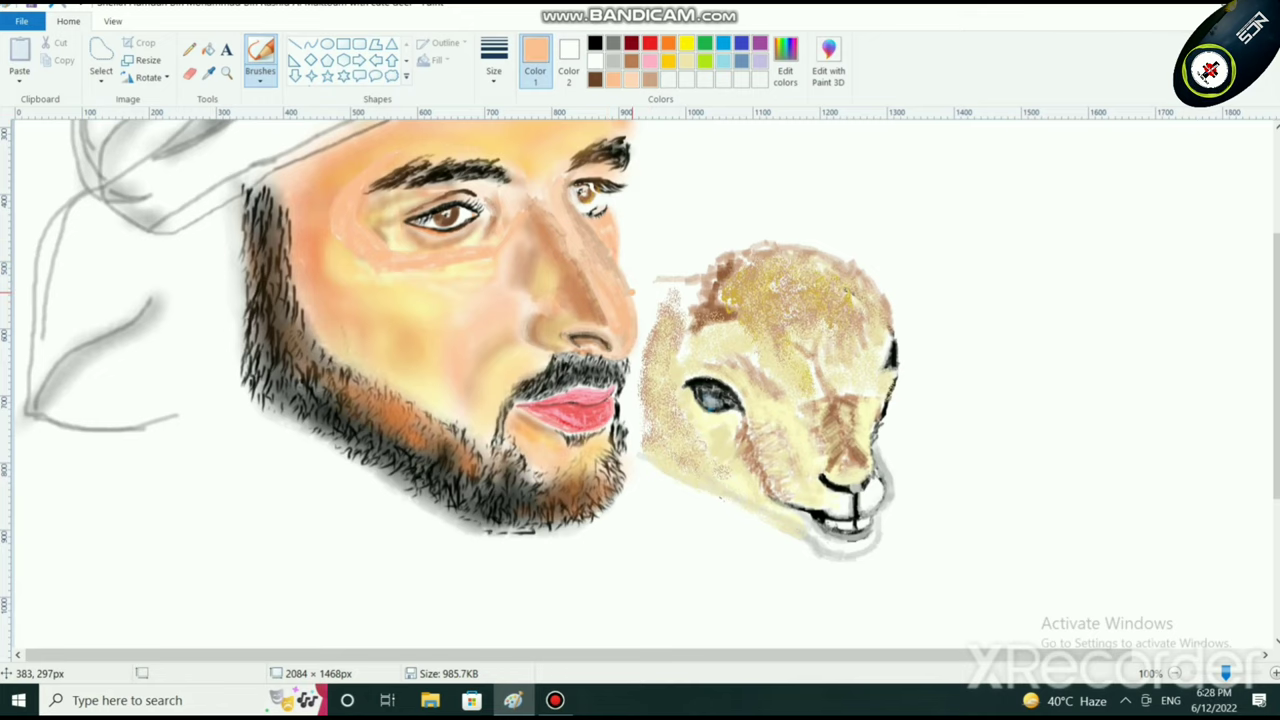
{"action": "scroll", "coordinate": [640, 300], "scroll_direction": "up", "scroll_amount": 1}
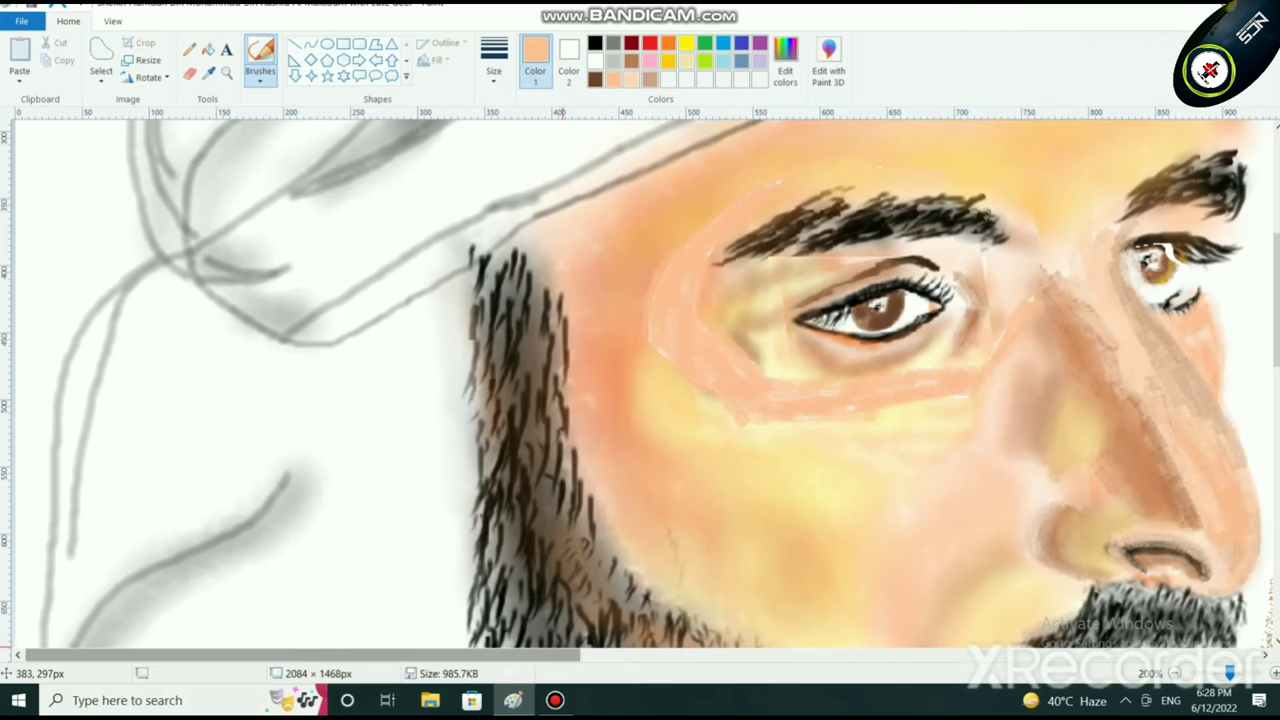
{"action": "left_click_drag", "start_coordinate": [562, 654], "coordinate": [738, 654]}
{"action": "scroll", "coordinate": [764, 600], "scroll_direction": "down", "scroll_amount": 3}
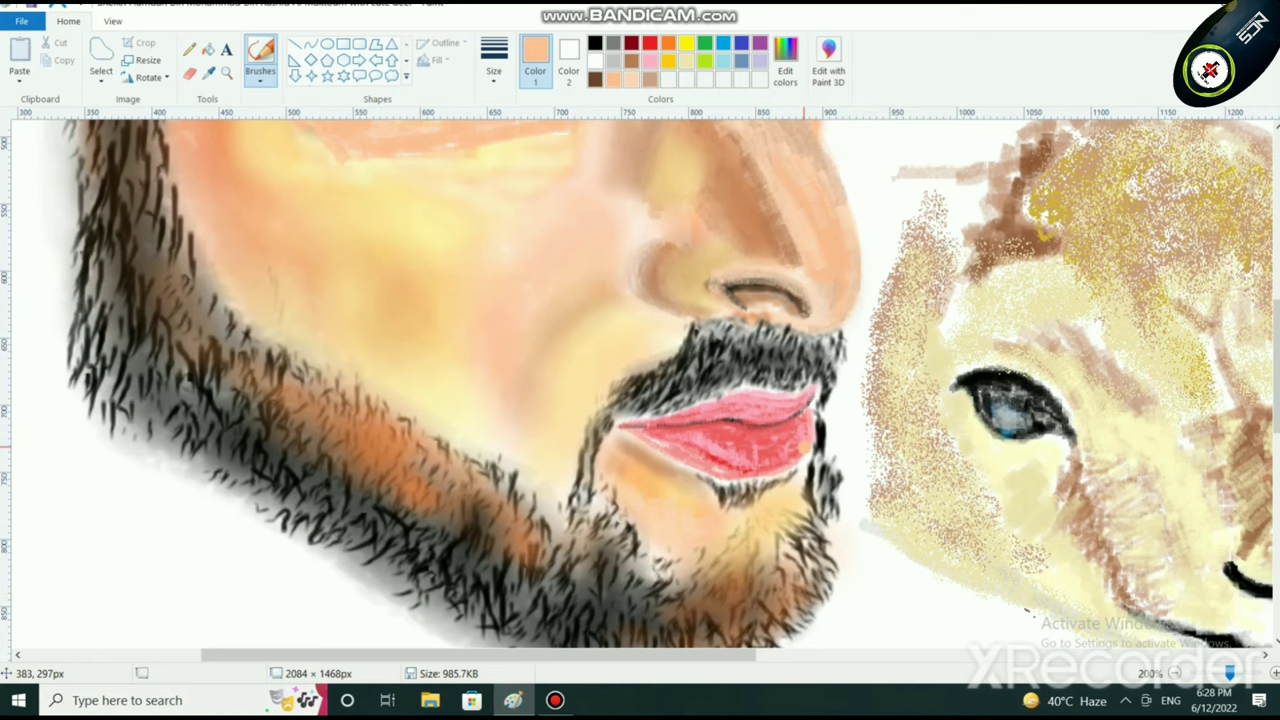
{"action": "scroll", "coordinate": [840, 360], "scroll_direction": "up", "scroll_amount": 2}
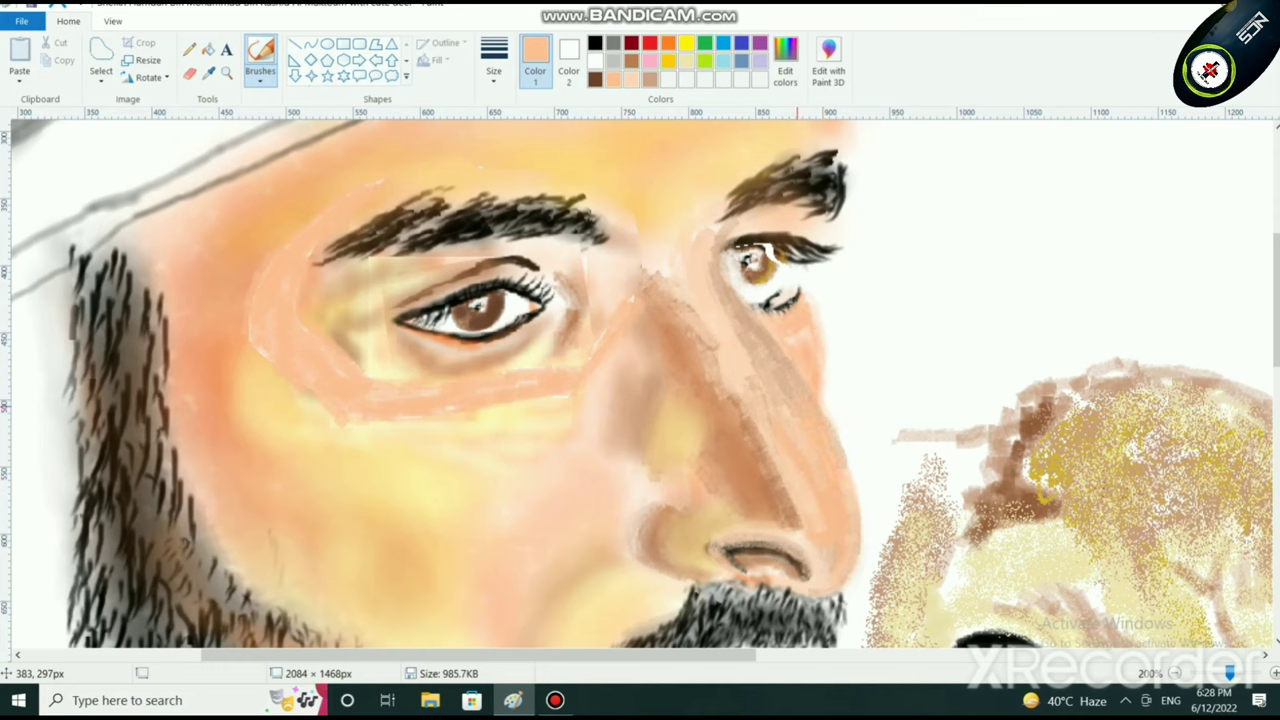
{"action": "left_click", "coordinate": [595, 61]}
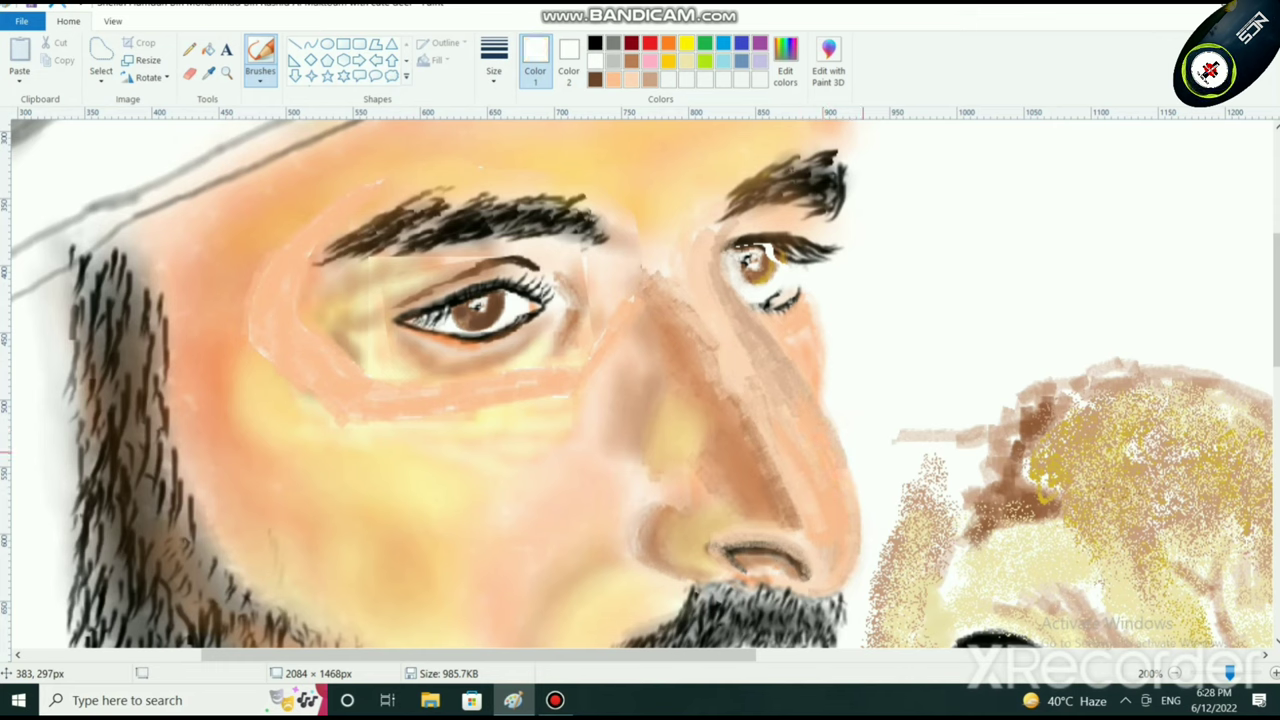
{"action": "left_click_drag", "start_coordinate": [842, 462], "coordinate": [818, 406]}
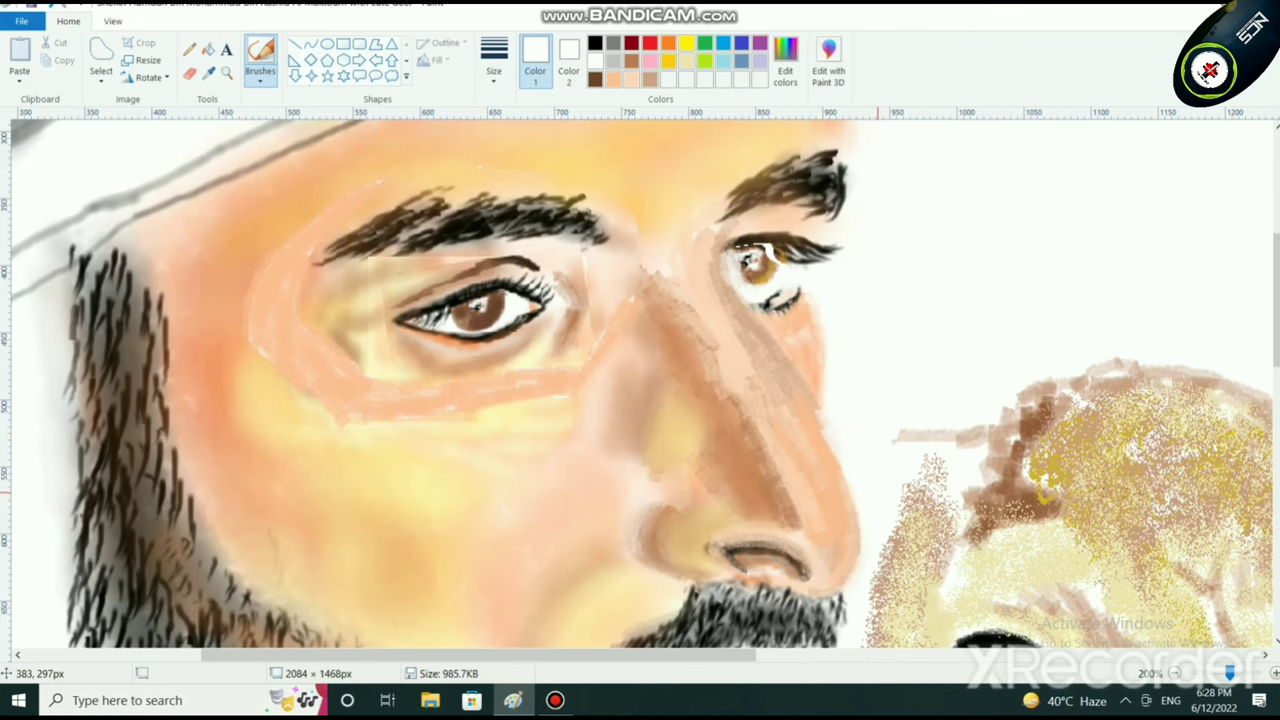
{"action": "scroll", "coordinate": [859, 483], "scroll_direction": "down", "scroll_amount": 1}
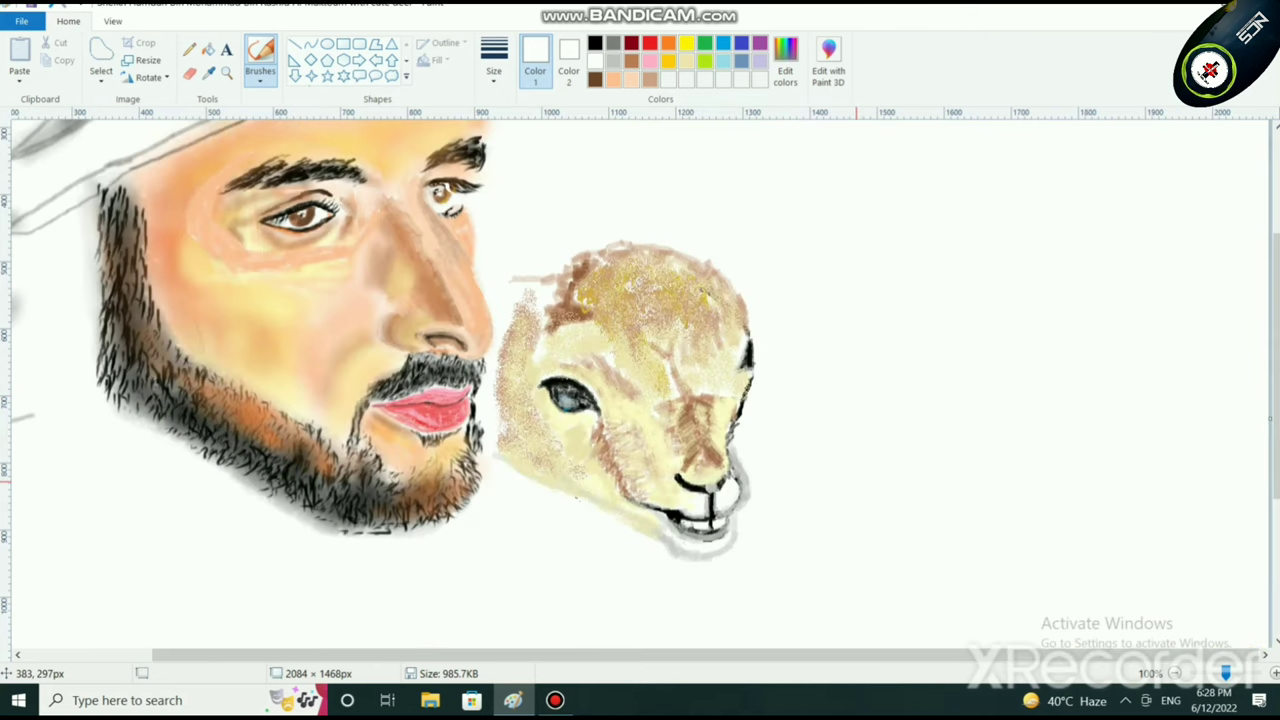
Step: Touch up the outer nose ridge and the adjoining edge of the far cheek with pale peach and white
{"action": "scroll", "coordinate": [445, 285], "scroll_direction": "up", "scroll_amount": 2}
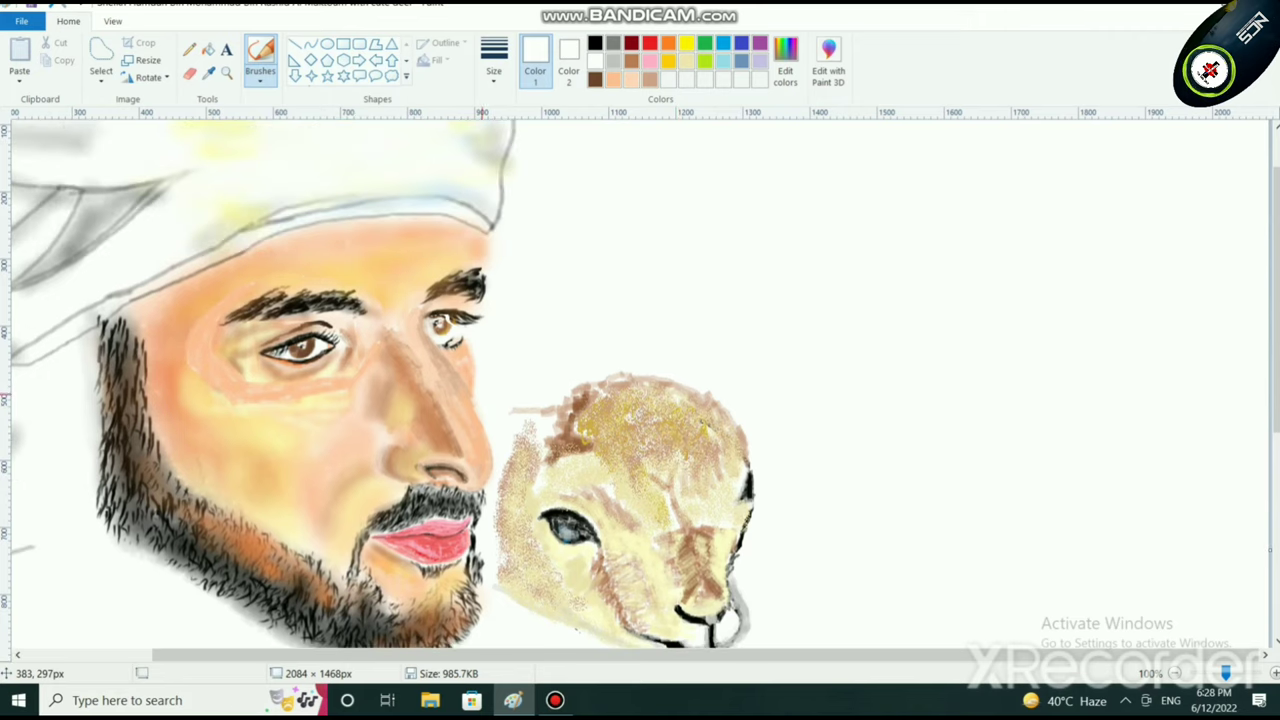
{"action": "scroll", "coordinate": [482, 398], "scroll_direction": "up", "scroll_amount": 2}
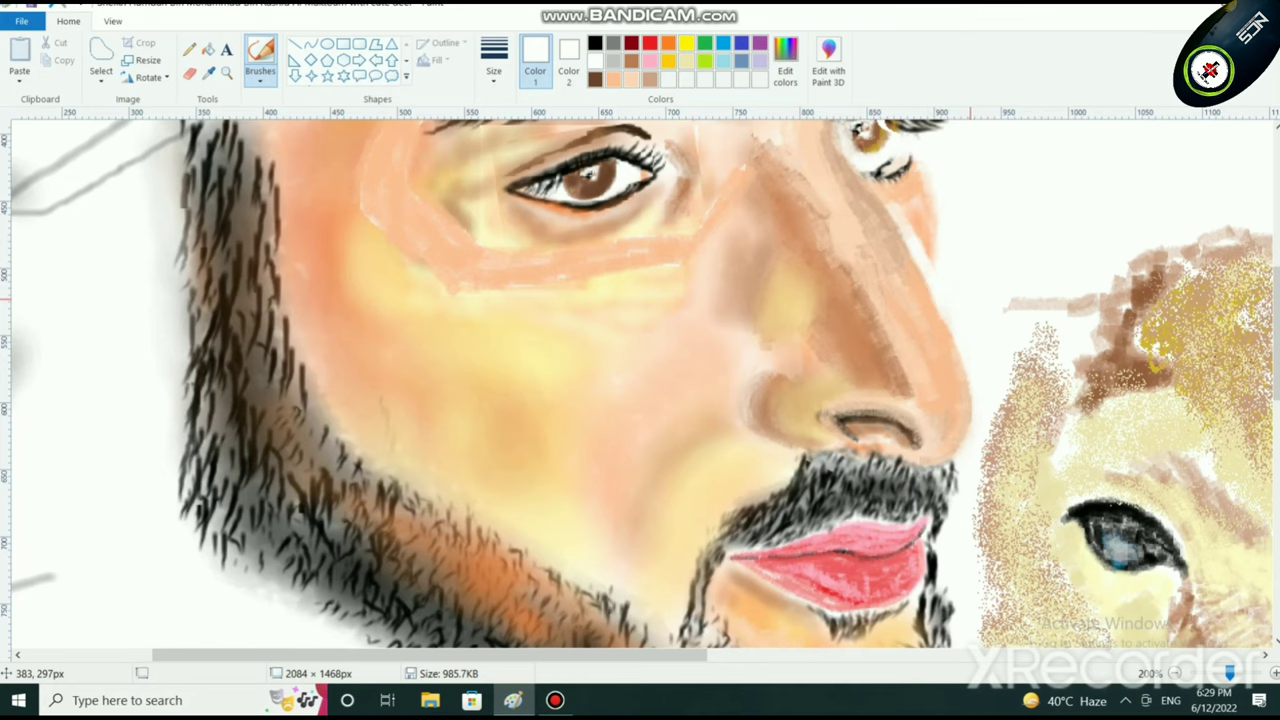
{"action": "scroll", "coordinate": [970, 300], "scroll_direction": "up", "scroll_amount": 3}
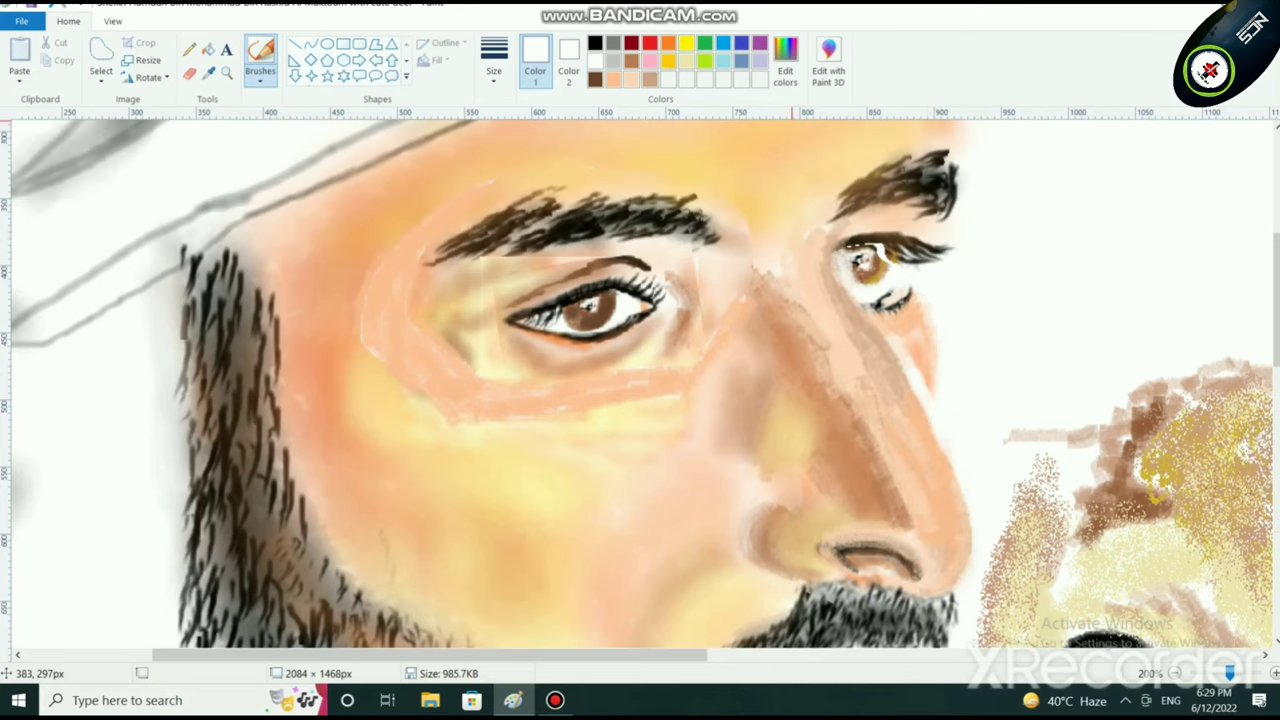
{"action": "left_click", "coordinate": [630, 78]}
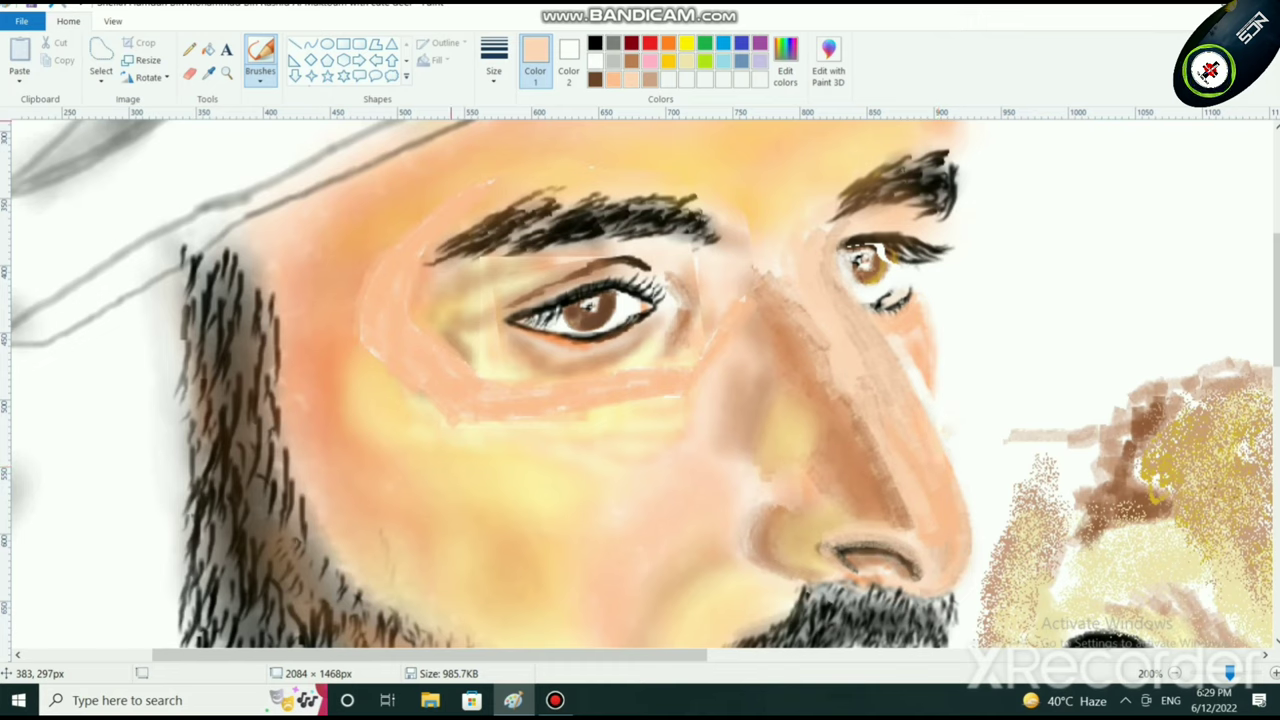
{"action": "left_click", "coordinate": [595, 61]}
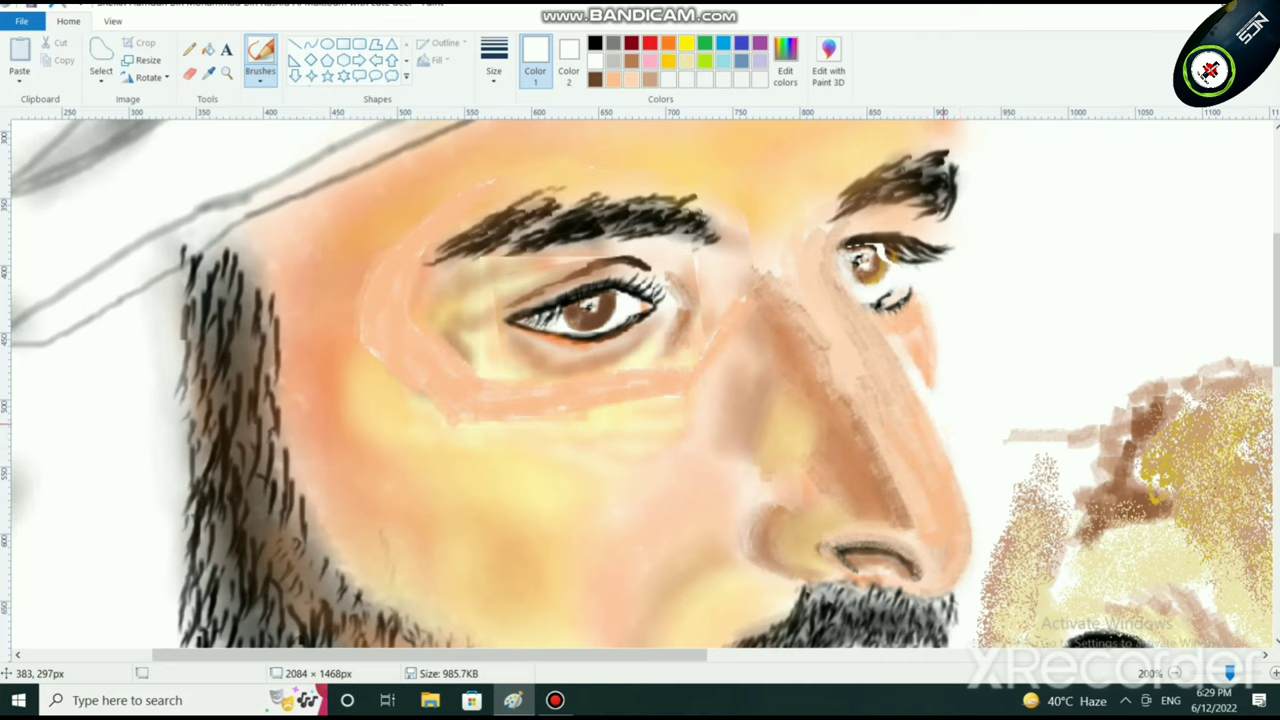
Step: Fill the far cheek beside the nose with peach and shade light brown directly under the far eye
{"action": "left_click", "coordinate": [613, 79]}
{"action": "mouse_move", "coordinate": [905, 350]}
{"action": "left_mouse_down"}
{"action": "mouse_move", "coordinate": [922, 387]}
{"action": "mouse_move", "coordinate": [902, 341]}
{"action": "left_mouse_up"}
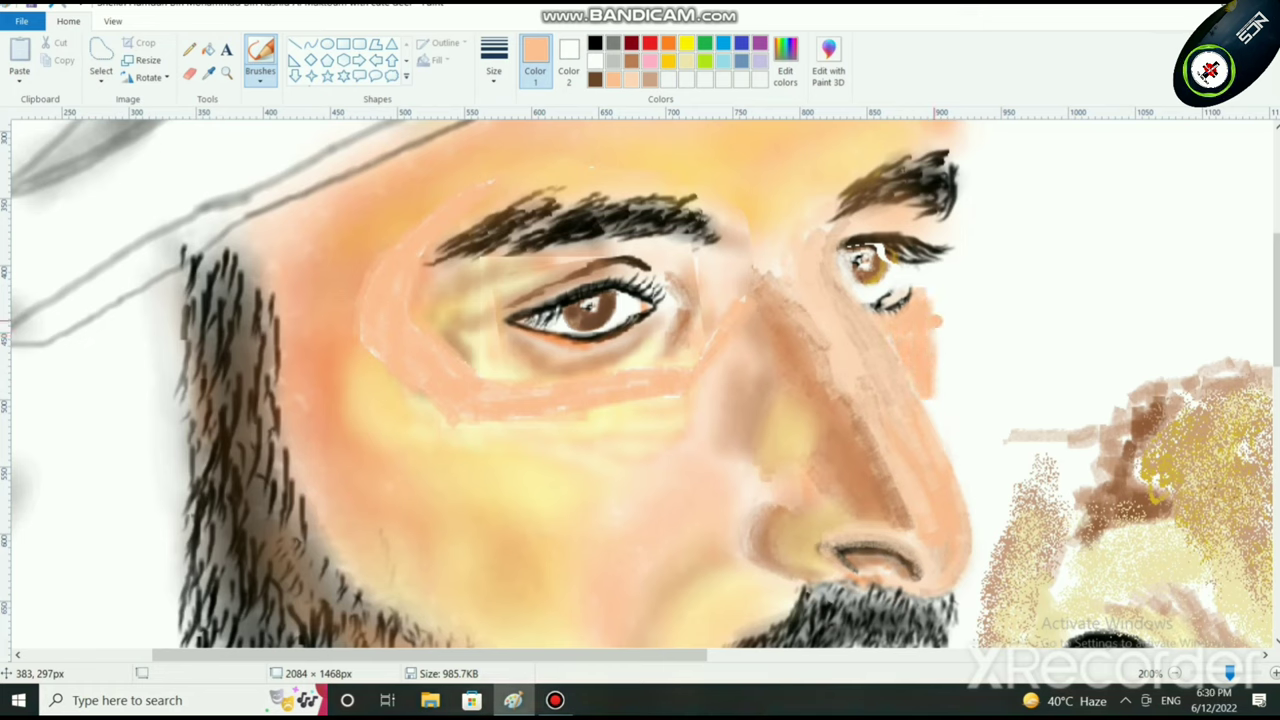
{"action": "left_click", "coordinate": [649, 79]}
{"action": "left_click_drag", "start_coordinate": [910, 319], "coordinate": [891, 333]}
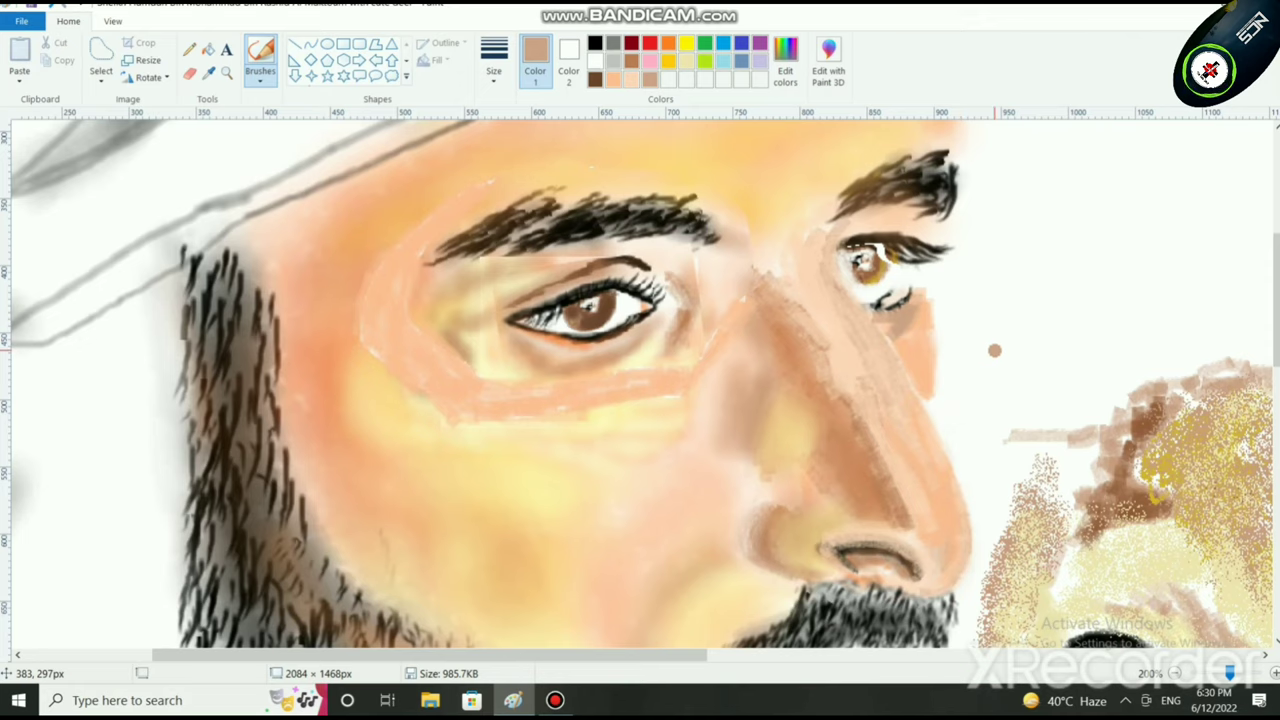
{"action": "scroll", "coordinate": [994, 350], "scroll_direction": "down", "scroll_amount": 1}
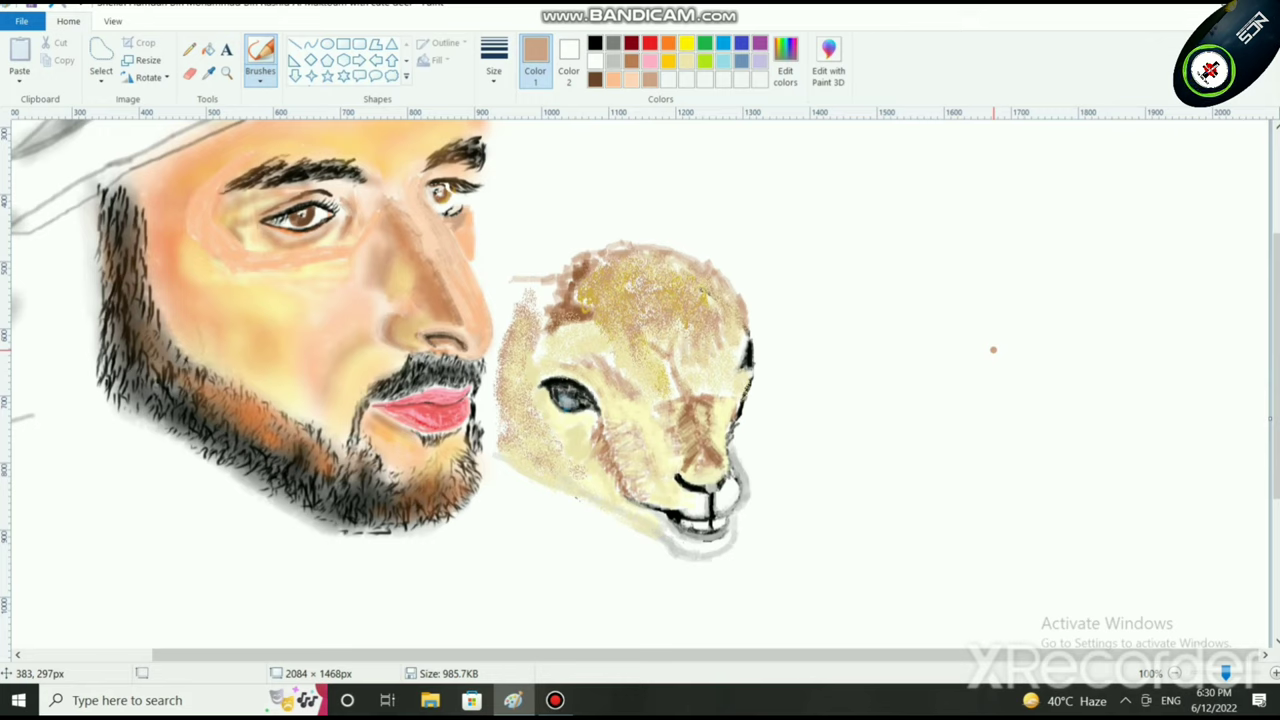
Step: Mix a pale yellow by lightening the palette yellow and paint it over the skin beside and beneath the near eye
{"action": "left_click", "coordinate": [686, 42]}
{"action": "left_click", "coordinate": [785, 60]}
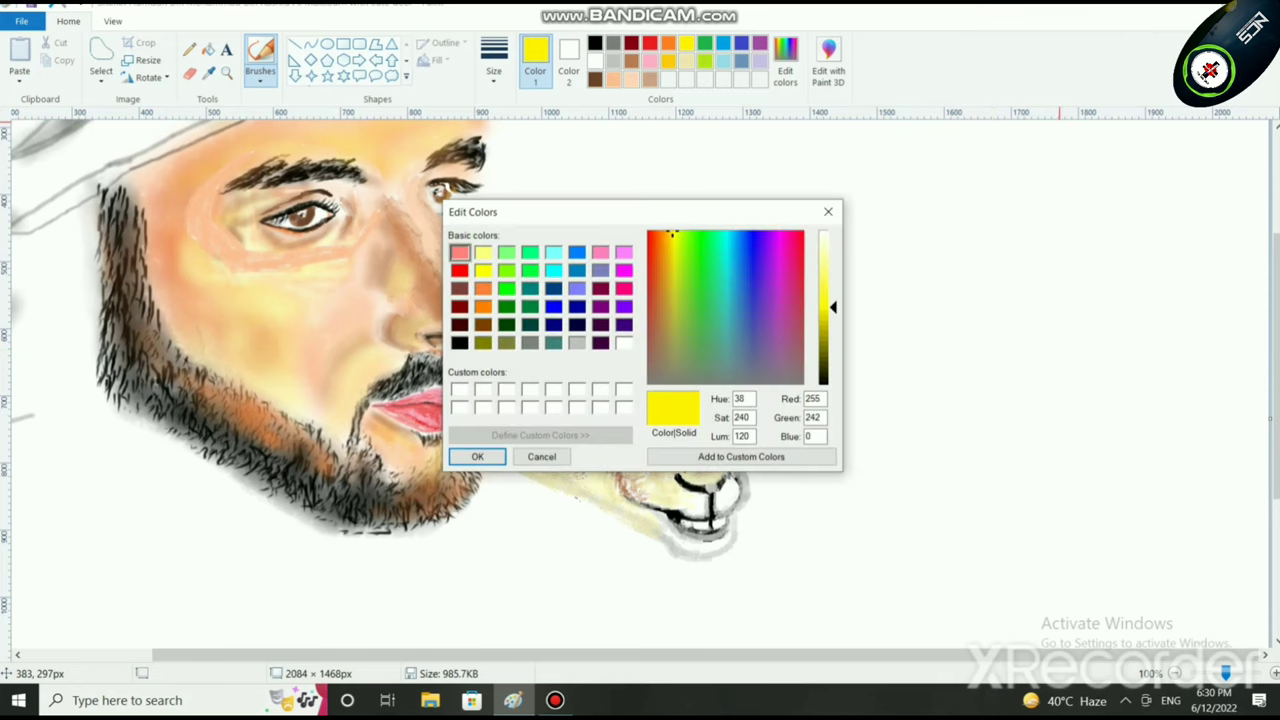
{"action": "left_click_drag", "start_coordinate": [833, 306], "coordinate": [833, 252]}
{"action": "left_click", "coordinate": [477, 456]}
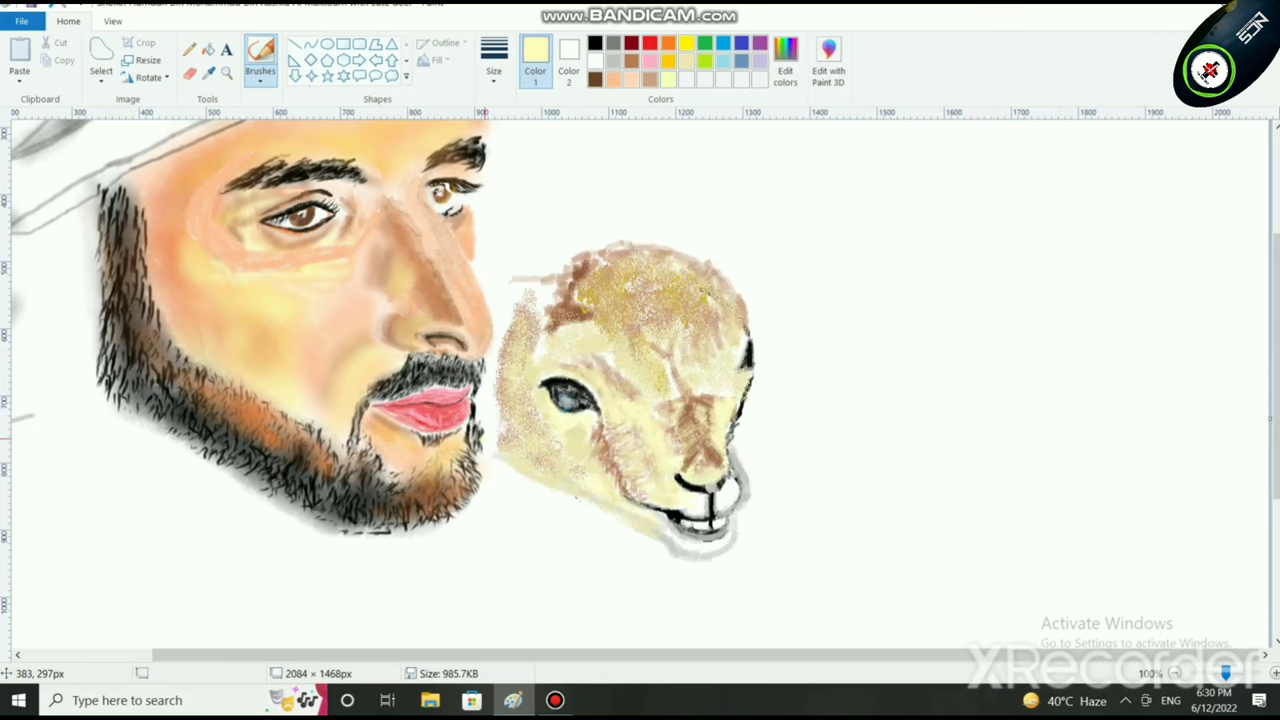
{"action": "left_click", "coordinate": [493, 60]}
{"action": "left_click", "coordinate": [529, 206]}
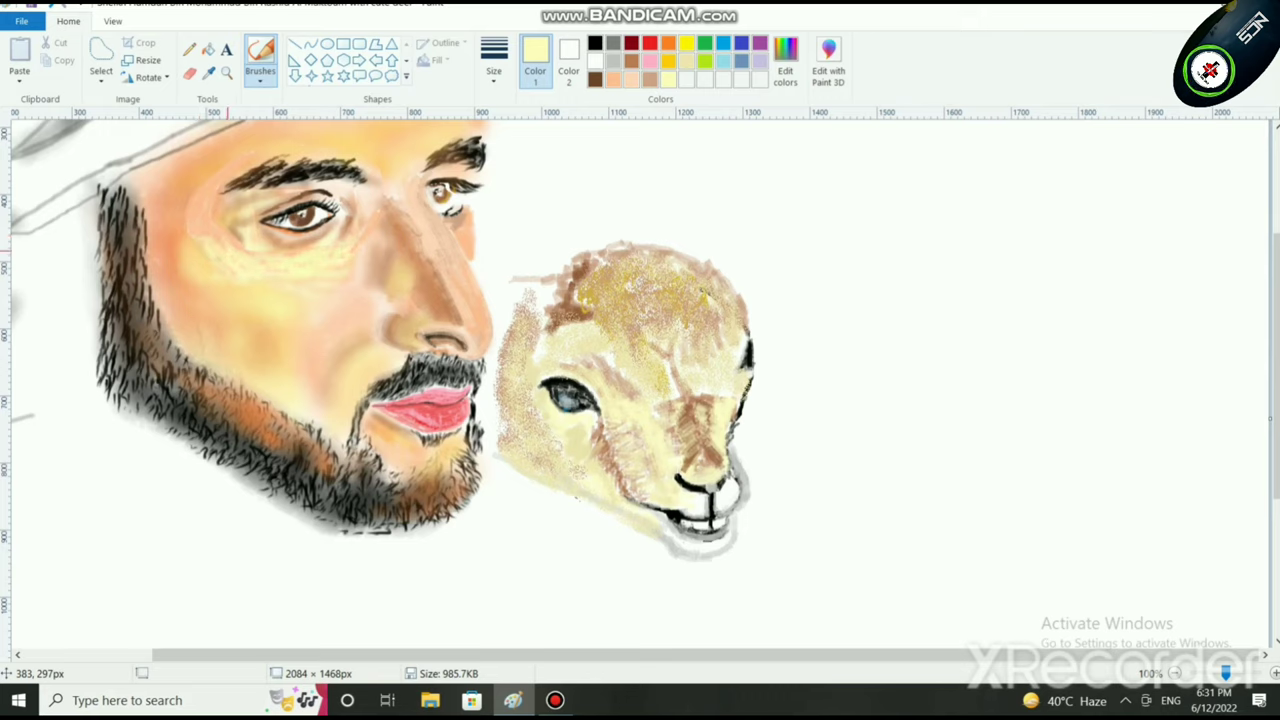
{"action": "mouse_move", "coordinate": [204, 211]}
{"action": "left_mouse_down"}
{"action": "mouse_move", "coordinate": [193, 228]}
{"action": "mouse_move", "coordinate": [273, 253]}
{"action": "left_mouse_up"}
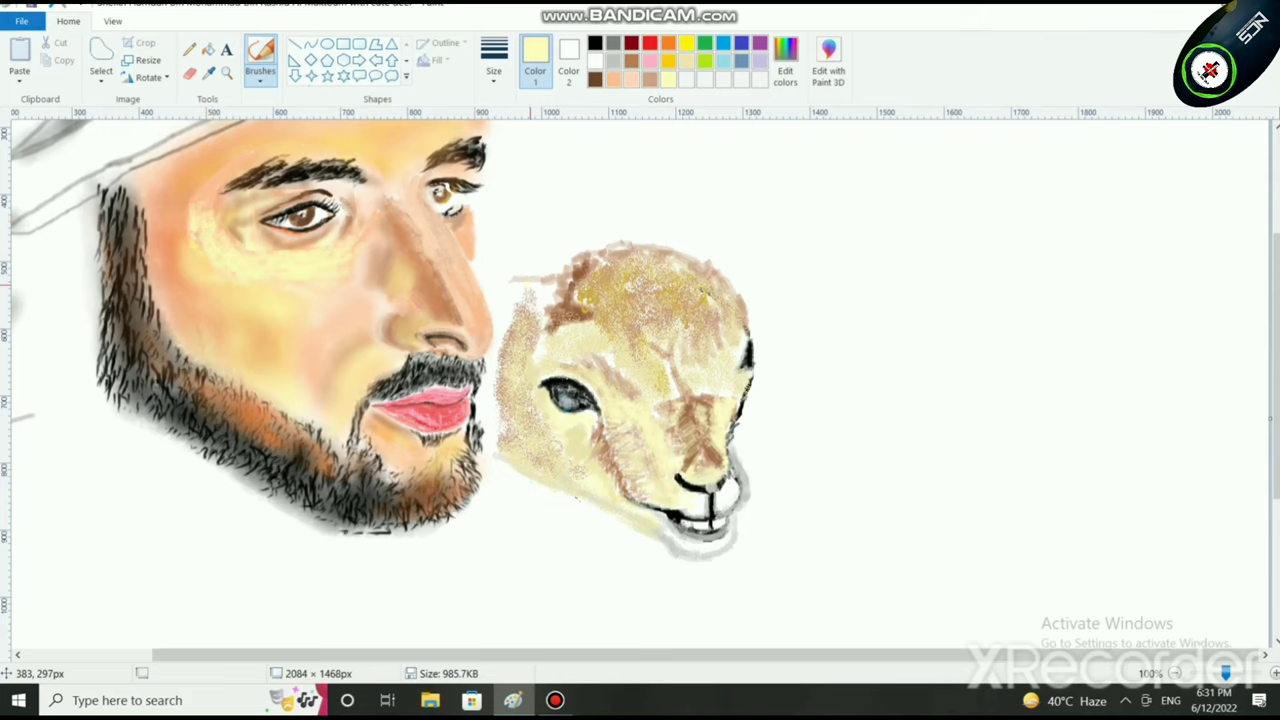
Step: Layer light brown, pale yellow and peach strokes over the skin around the near eye's outer corner and under-eye area
{"action": "left_click", "coordinate": [650, 79]}
{"action": "mouse_move", "coordinate": [223, 252]}
{"action": "left_mouse_down"}
{"action": "mouse_move", "coordinate": [243, 276]}
{"action": "mouse_move", "coordinate": [330, 268]}
{"action": "mouse_move", "coordinate": [230, 262]}
{"action": "mouse_move", "coordinate": [206, 252]}
{"action": "mouse_move", "coordinate": [262, 270]}
{"action": "mouse_move", "coordinate": [200, 236]}
{"action": "mouse_move", "coordinate": [205, 220]}
{"action": "mouse_move", "coordinate": [258, 268]}
{"action": "mouse_move", "coordinate": [292, 262]}
{"action": "mouse_move", "coordinate": [272, 278]}
{"action": "mouse_move", "coordinate": [305, 287]}
{"action": "mouse_move", "coordinate": [280, 262]}
{"action": "mouse_move", "coordinate": [318, 276]}
{"action": "mouse_move", "coordinate": [312, 264]}
{"action": "mouse_move", "coordinate": [264, 276]}
{"action": "mouse_move", "coordinate": [312, 280]}
{"action": "mouse_move", "coordinate": [244, 276]}
{"action": "mouse_move", "coordinate": [302, 282]}
{"action": "mouse_move", "coordinate": [228, 257]}
{"action": "mouse_move", "coordinate": [246, 262]}
{"action": "left_mouse_up"}
{"action": "left_click", "coordinate": [668, 79]}
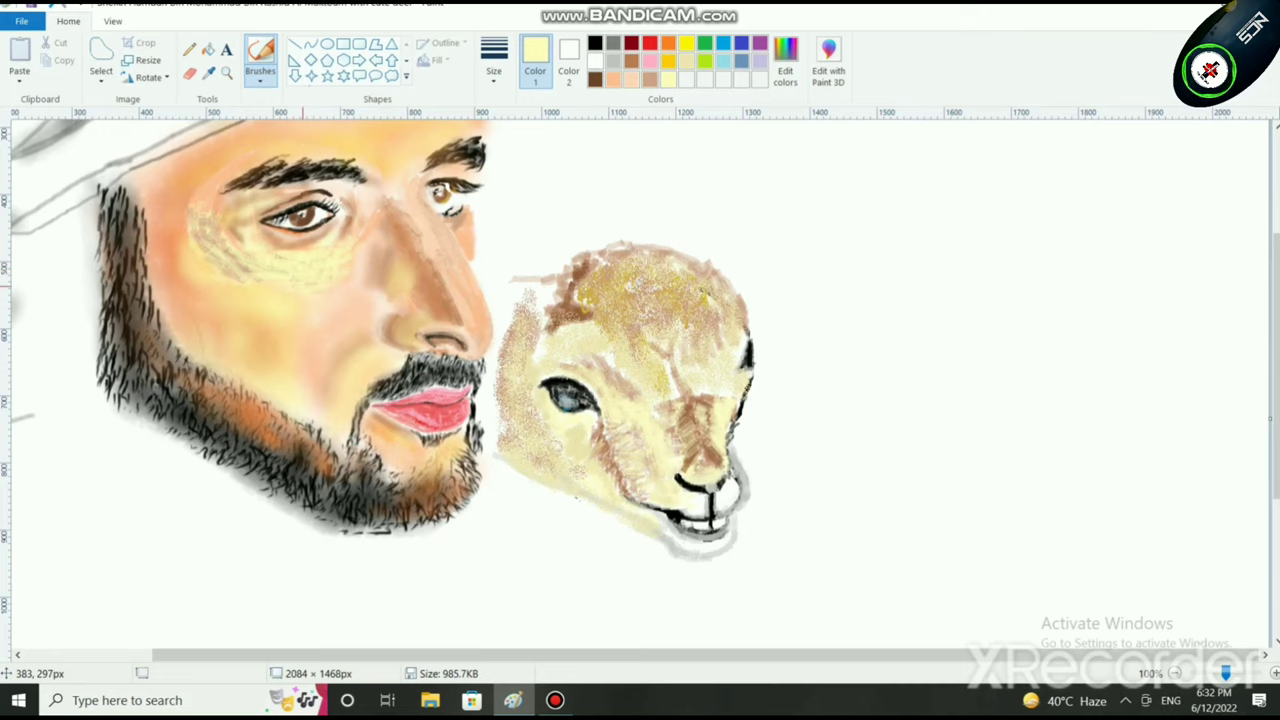
{"action": "mouse_move", "coordinate": [236, 259]}
{"action": "left_mouse_down"}
{"action": "mouse_move", "coordinate": [198, 240]}
{"action": "mouse_move", "coordinate": [224, 230]}
{"action": "mouse_move", "coordinate": [224, 246]}
{"action": "mouse_move", "coordinate": [232, 212]}
{"action": "mouse_move", "coordinate": [268, 206]}
{"action": "mouse_move", "coordinate": [198, 214]}
{"action": "mouse_move", "coordinate": [208, 256]}
{"action": "mouse_move", "coordinate": [248, 269]}
{"action": "mouse_move", "coordinate": [246, 285]}
{"action": "mouse_move", "coordinate": [266, 274]}
{"action": "mouse_move", "coordinate": [320, 284]}
{"action": "mouse_move", "coordinate": [340, 276]}
{"action": "mouse_move", "coordinate": [312, 270]}
{"action": "mouse_move", "coordinate": [348, 252]}
{"action": "mouse_move", "coordinate": [268, 270]}
{"action": "mouse_move", "coordinate": [202, 238]}
{"action": "mouse_move", "coordinate": [220, 256]}
{"action": "mouse_move", "coordinate": [252, 234]}
{"action": "mouse_move", "coordinate": [286, 264]}
{"action": "mouse_move", "coordinate": [318, 258]}
{"action": "mouse_move", "coordinate": [219, 269]}
{"action": "left_mouse_up"}
{"action": "left_click", "coordinate": [613, 79]}
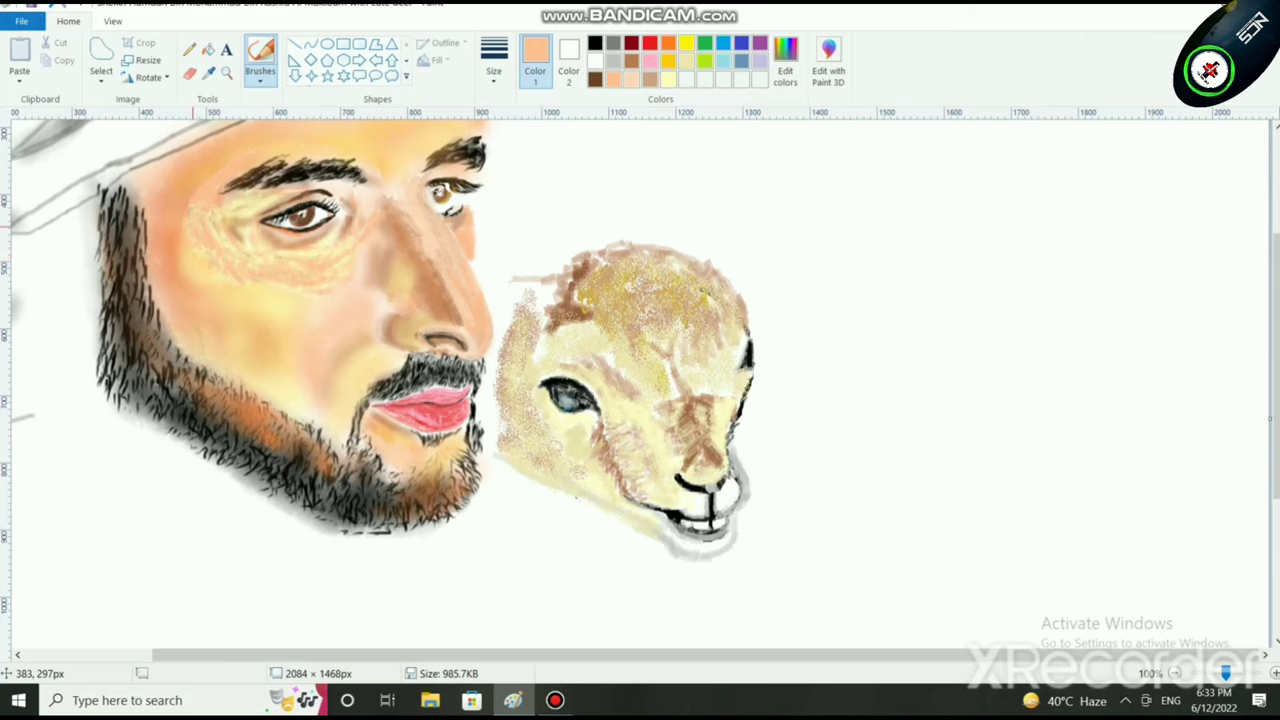
{"action": "left_click_drag", "start_coordinate": [242, 207], "coordinate": [264, 207]}
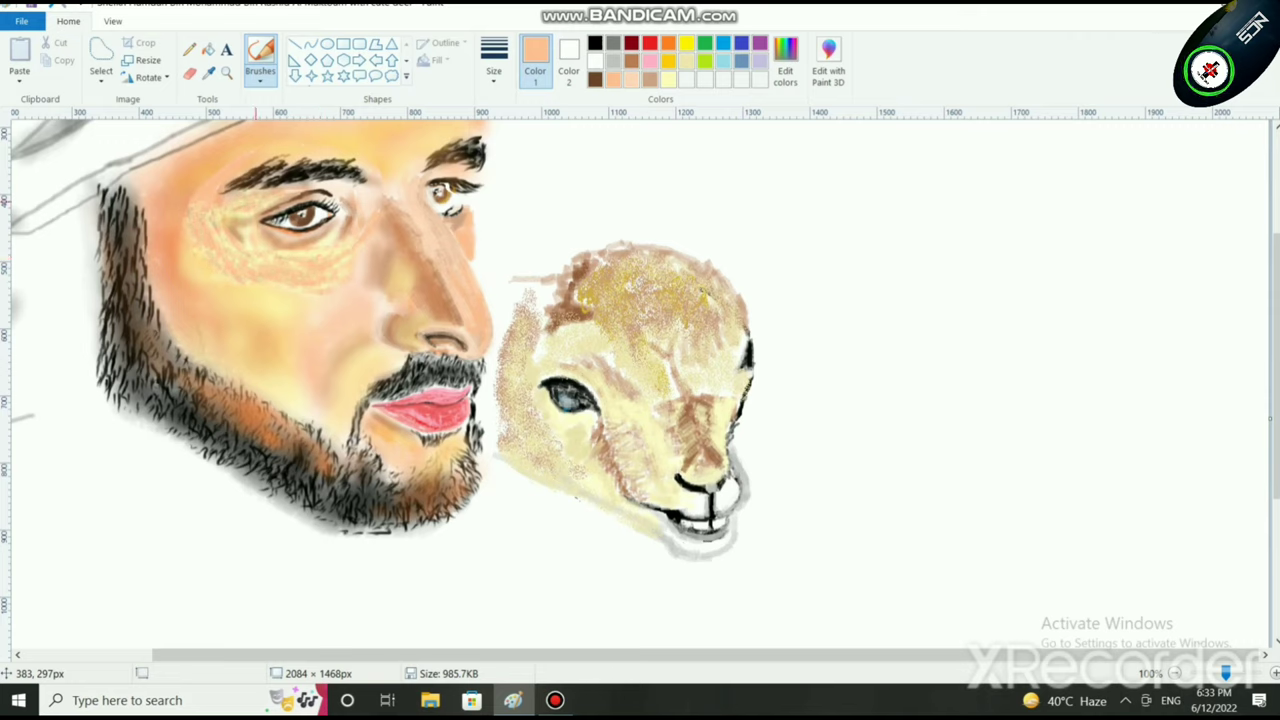
Step: Darken and thicken the nostril's curved outline in black with a larger brush size
{"action": "key", "text": "alt+Tab"}
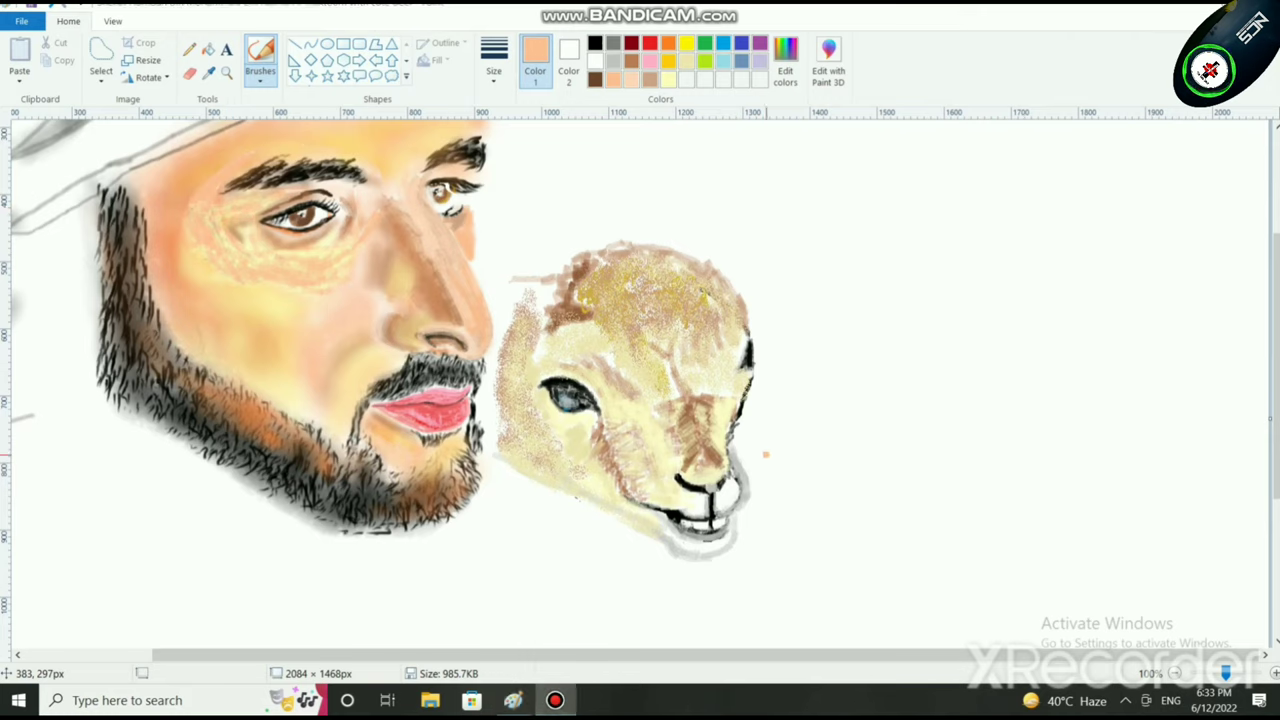
{"action": "scroll", "coordinate": [766, 454], "scroll_direction": "up", "scroll_amount": 1}
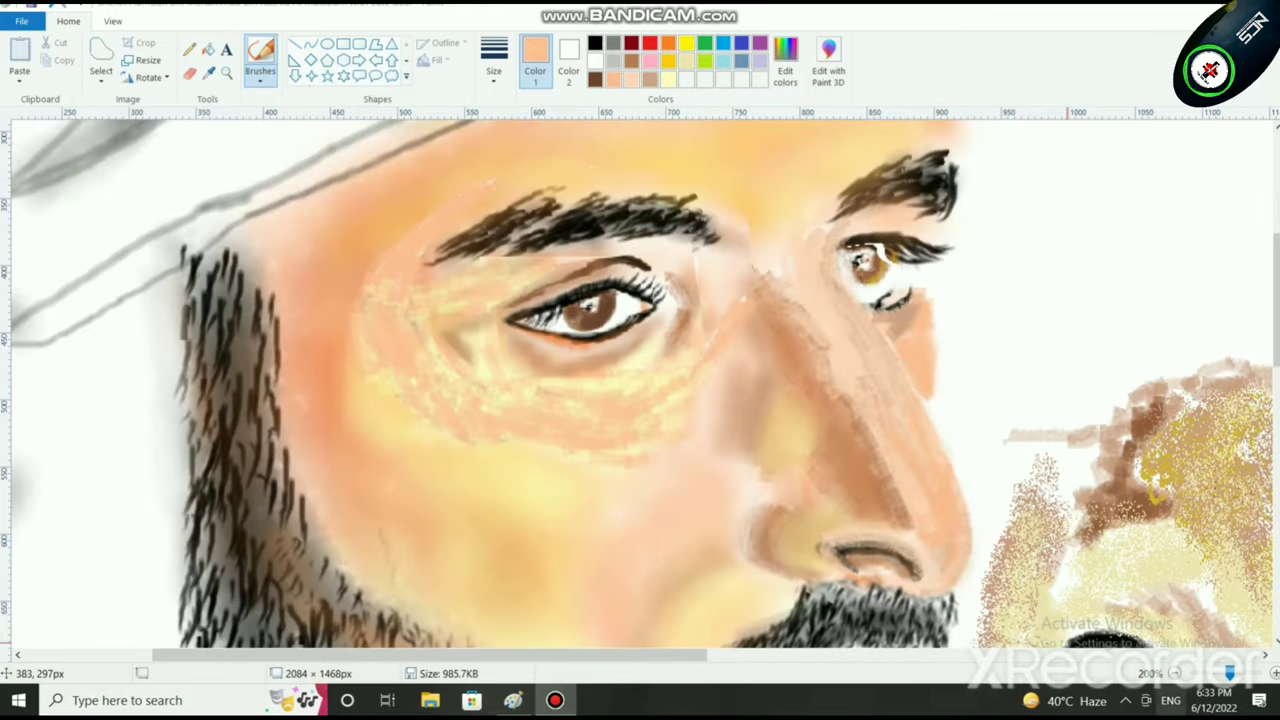
{"action": "scroll", "coordinate": [766, 454], "scroll_direction": "up", "scroll_amount": 1}
{"action": "left_click_drag", "start_coordinate": [492, 655], "coordinate": [684, 655]}
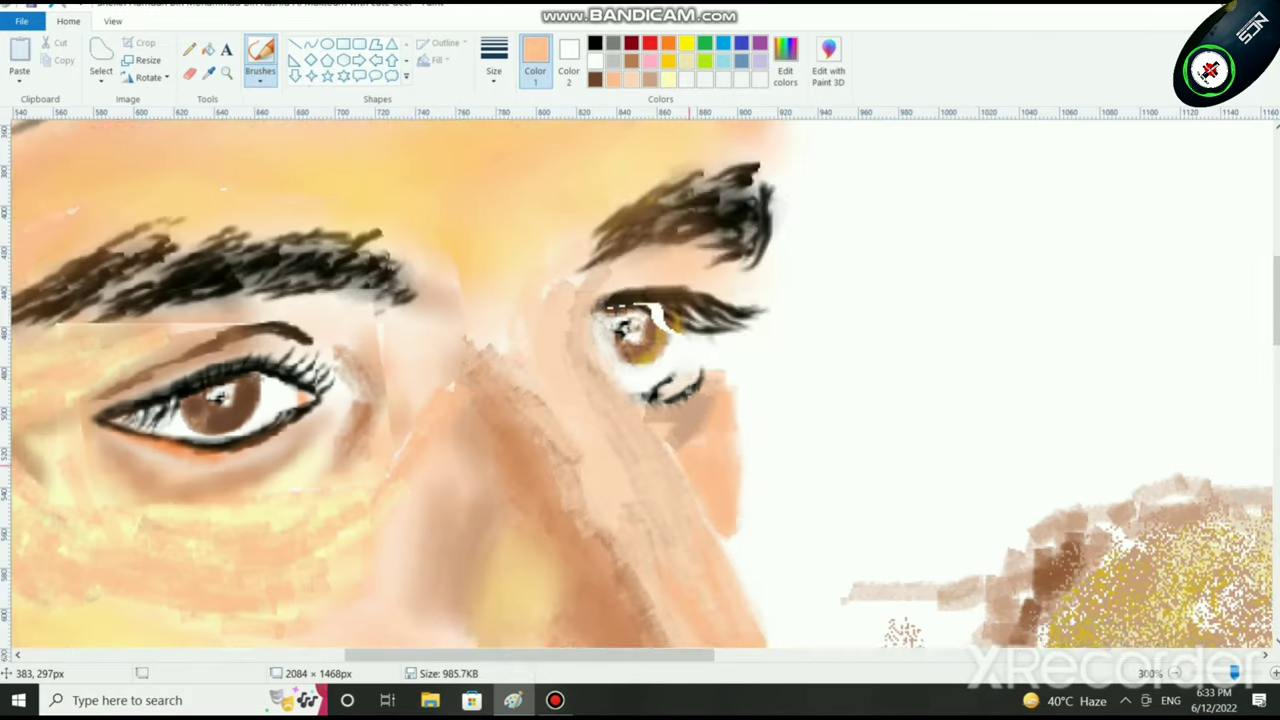
{"action": "scroll", "coordinate": [713, 452], "scroll_direction": "down", "scroll_amount": 2}
{"action": "scroll", "coordinate": [713, 452], "scroll_direction": "up", "scroll_amount": 1}
{"action": "scroll", "coordinate": [713, 452], "scroll_direction": "down", "scroll_amount": 1}
{"action": "scroll", "coordinate": [713, 452], "scroll_direction": "up", "scroll_amount": 1}
{"action": "scroll", "coordinate": [722, 408], "scroll_direction": "down", "scroll_amount": 2}
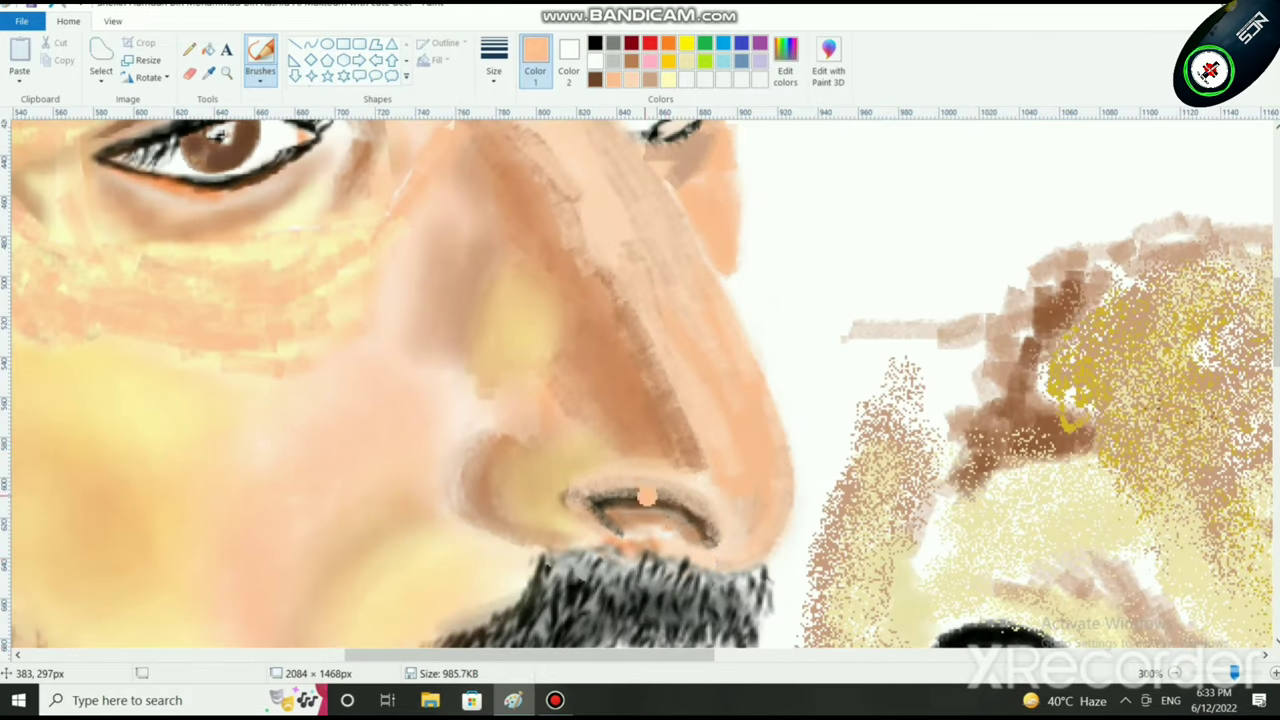
{"action": "left_click", "coordinate": [595, 43]}
{"action": "left_click", "coordinate": [494, 60]}
{"action": "left_click", "coordinate": [532, 207]}
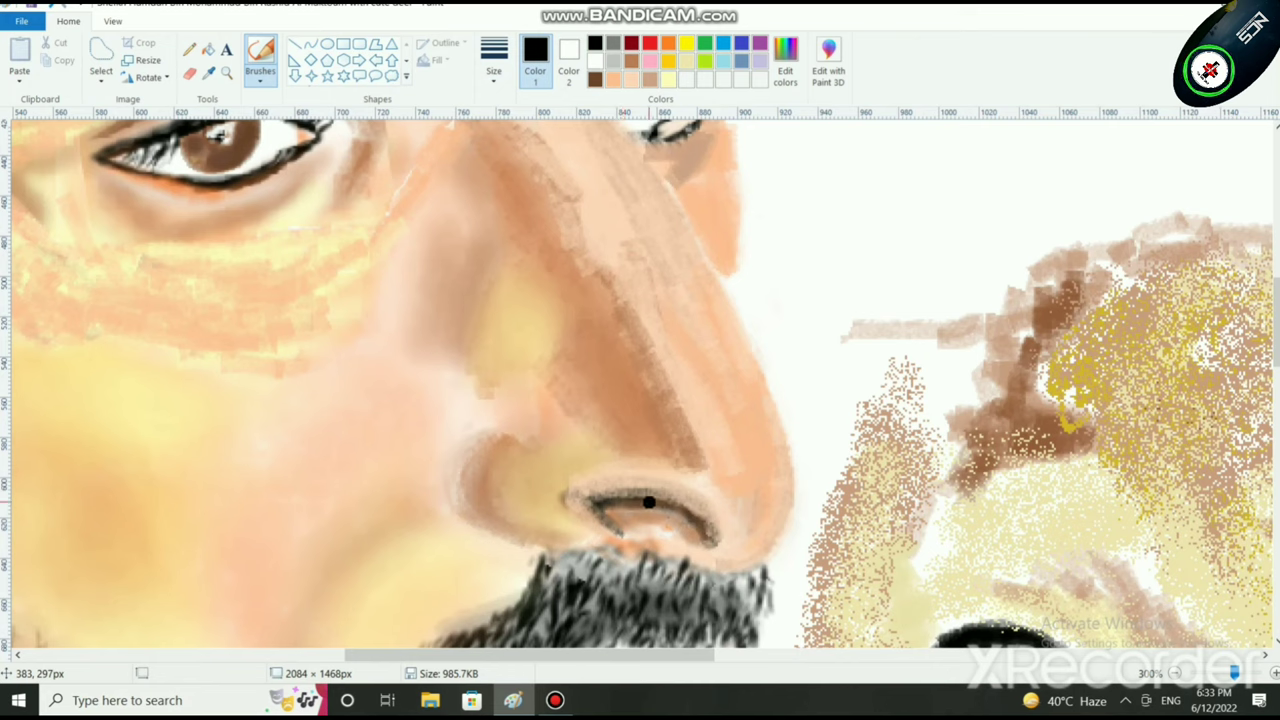
{"action": "left_click_drag", "start_coordinate": [615, 497], "coordinate": [699, 533]}
{"action": "mouse_move", "coordinate": [672, 509]}
{"action": "left_mouse_down"}
{"action": "mouse_move", "coordinate": [598, 497]}
{"action": "mouse_move", "coordinate": [584, 505]}
{"action": "mouse_move", "coordinate": [600, 520]}
{"action": "mouse_move", "coordinate": [580, 508]}
{"action": "left_mouse_up"}
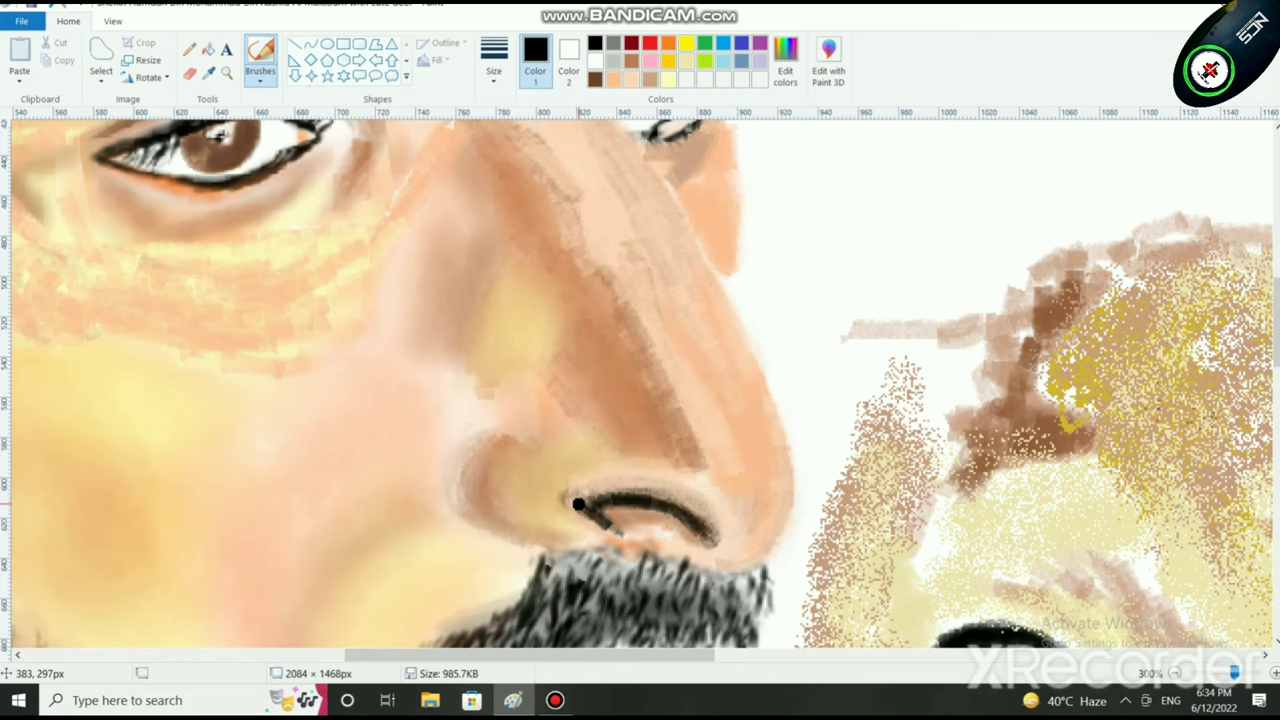
{"action": "mouse_move", "coordinate": [579, 504]}
{"action": "left_mouse_down"}
{"action": "mouse_move", "coordinate": [664, 499]}
{"action": "mouse_move", "coordinate": [707, 537]}
{"action": "mouse_move", "coordinate": [699, 519]}
{"action": "mouse_move", "coordinate": [648, 500]}
{"action": "left_mouse_up"}
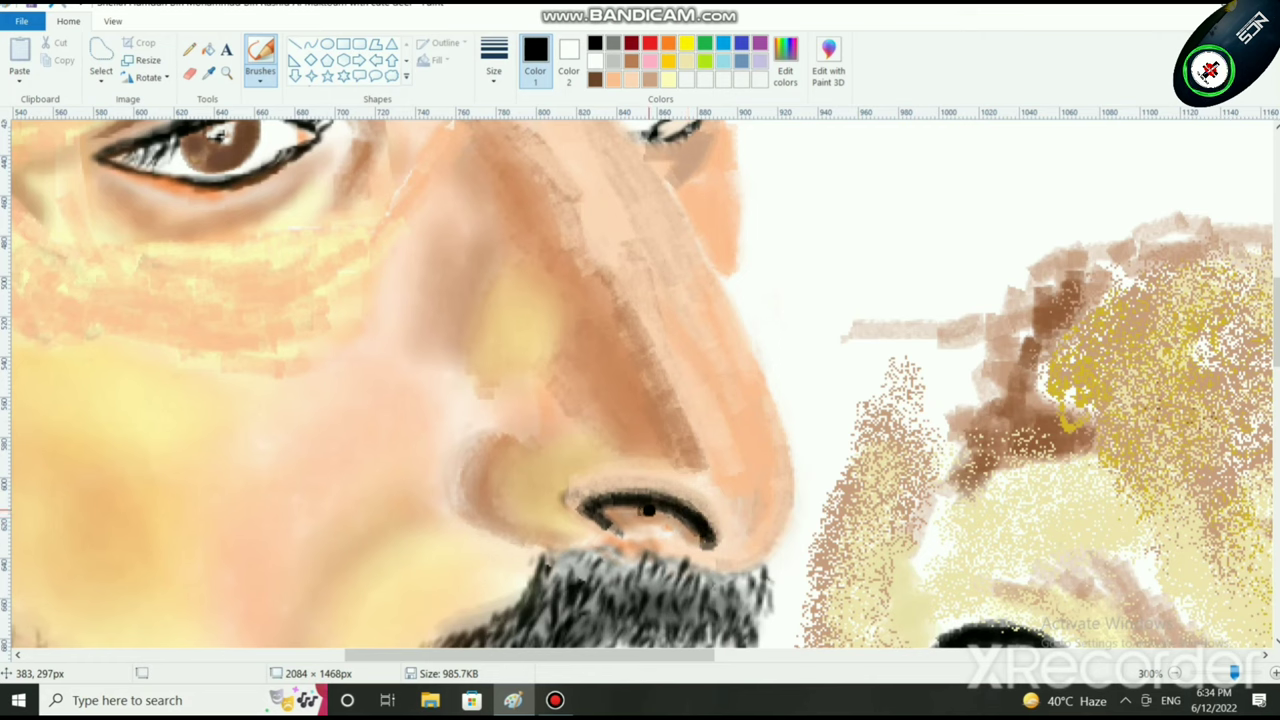
{"action": "mouse_move", "coordinate": [649, 510]}
{"action": "left_mouse_down"}
{"action": "mouse_move", "coordinate": [697, 532]}
{"action": "mouse_move", "coordinate": [649, 502]}
{"action": "mouse_move", "coordinate": [593, 514]}
{"action": "mouse_move", "coordinate": [613, 522]}
{"action": "mouse_move", "coordinate": [637, 506]}
{"action": "mouse_move", "coordinate": [707, 545]}
{"action": "left_mouse_up"}
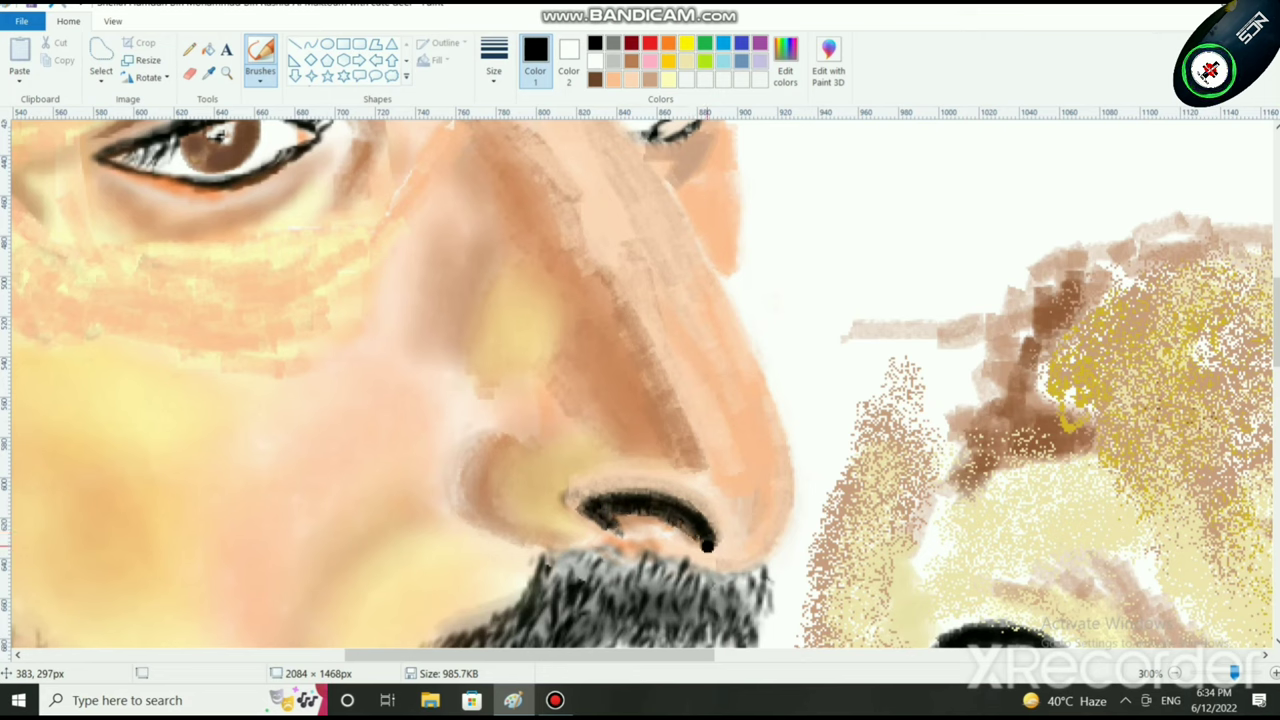
Step: Trim the outer edge and far end of the black nostril outline with pale peach
{"action": "scroll", "coordinate": [707, 545], "scroll_direction": "down", "scroll_amount": 2}
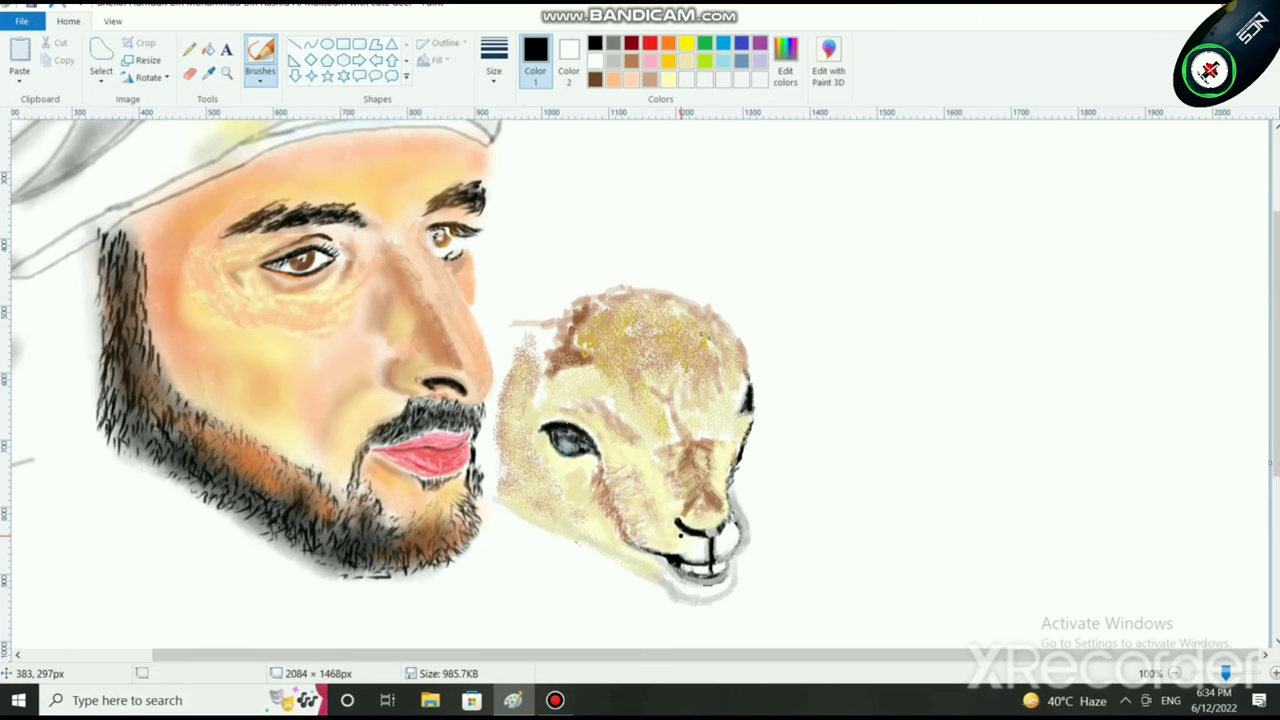
{"action": "scroll", "coordinate": [600, 551], "scroll_direction": "up", "scroll_amount": 1}
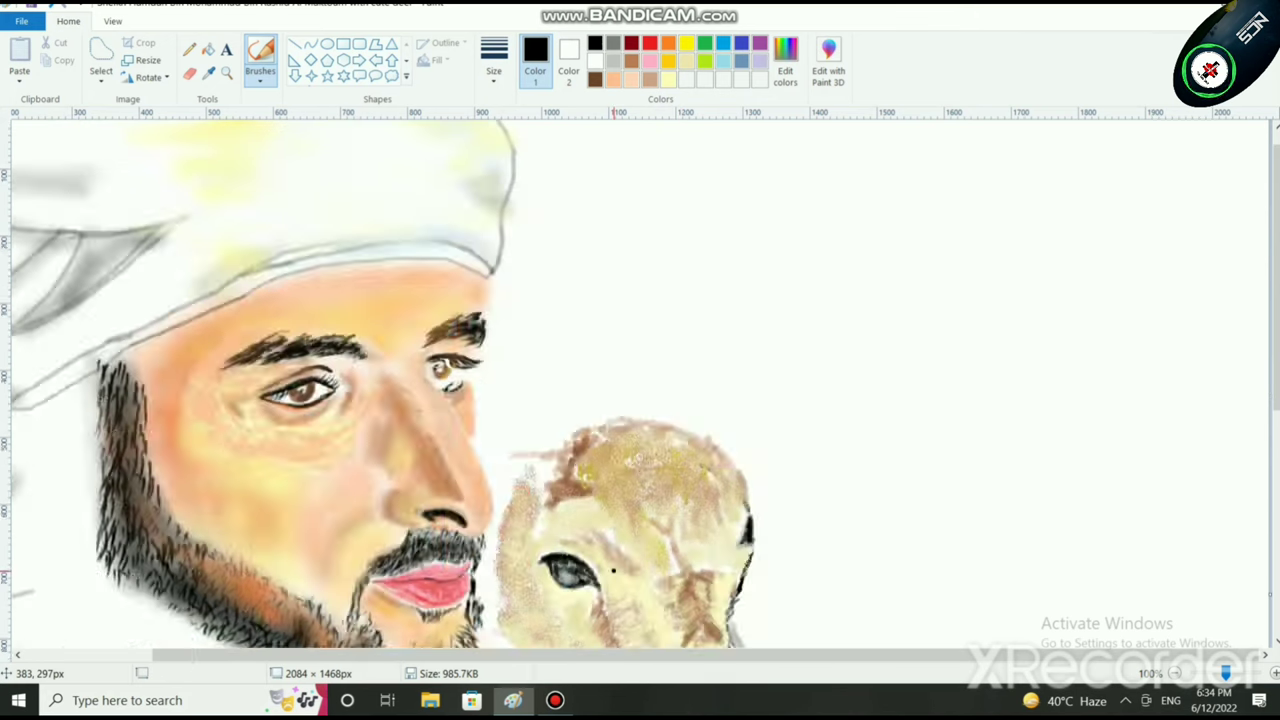
{"action": "scroll", "coordinate": [743, 543], "scroll_direction": "up", "scroll_amount": 2}
{"action": "scroll", "coordinate": [857, 525], "scroll_direction": "down", "scroll_amount": 2}
{"action": "scroll", "coordinate": [840, 503], "scroll_direction": "right", "scroll_amount": 5}
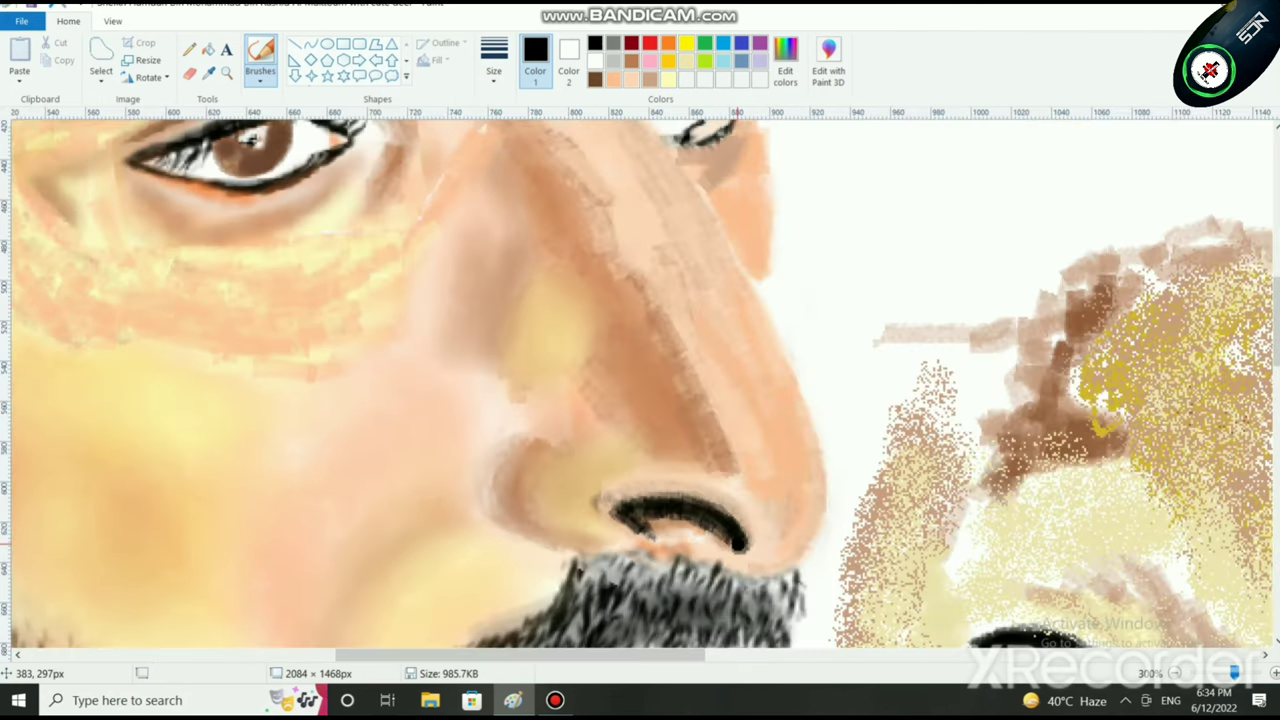
{"action": "left_click", "coordinate": [748, 528]}
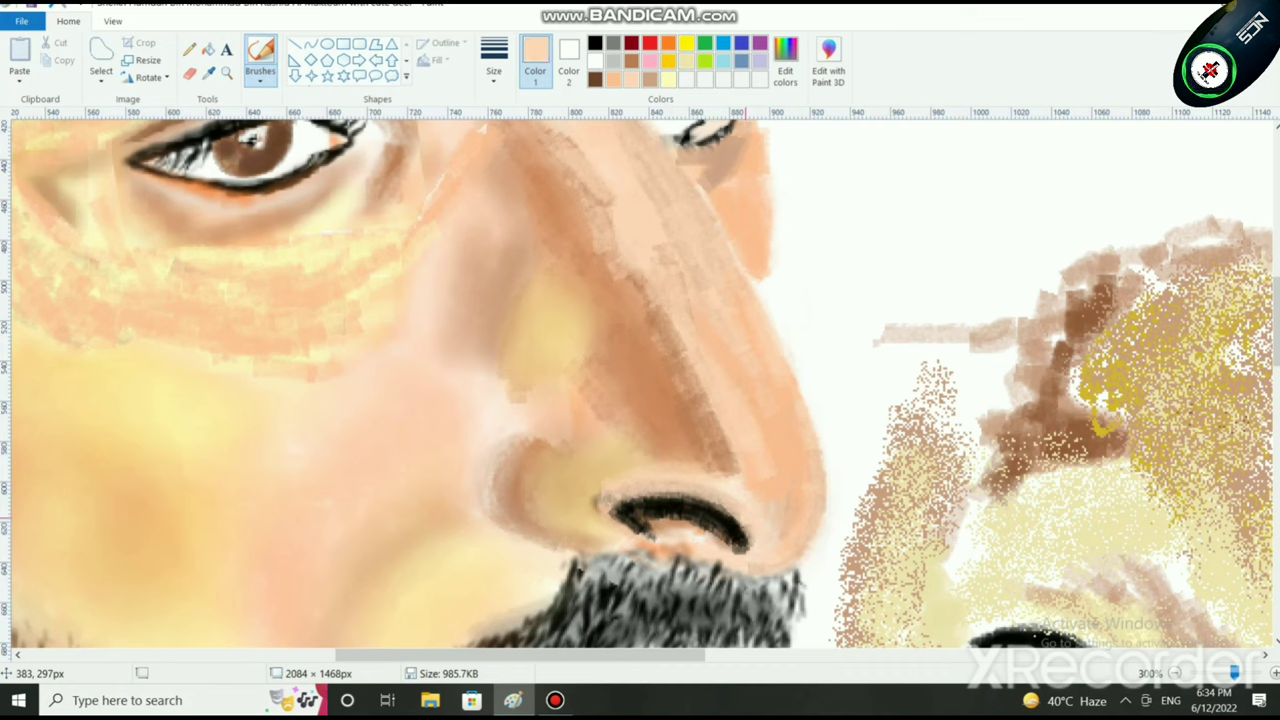
{"action": "mouse_move", "coordinate": [762, 540]}
{"action": "left_mouse_down"}
{"action": "mouse_move", "coordinate": [730, 519]}
{"action": "mouse_move", "coordinate": [740, 545]}
{"action": "mouse_move", "coordinate": [704, 523]}
{"action": "mouse_move", "coordinate": [699, 497]}
{"action": "mouse_move", "coordinate": [618, 508]}
{"action": "left_mouse_up"}
Step: Reshape the nostril arc in black, rounding its far end and extending its inner corner towards the nose wing
{"action": "left_click", "coordinate": [595, 42]}
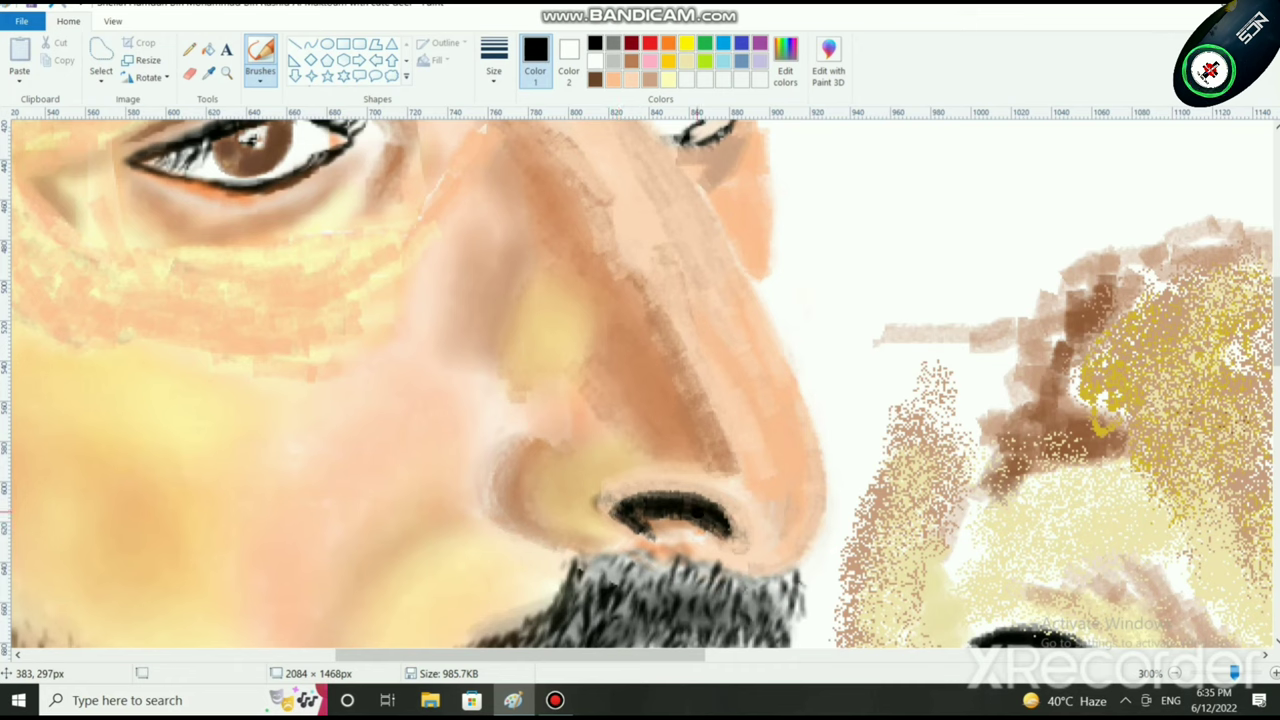
{"action": "mouse_move", "coordinate": [706, 505]}
{"action": "left_mouse_down"}
{"action": "mouse_move", "coordinate": [600, 510]}
{"action": "mouse_move", "coordinate": [676, 492]}
{"action": "mouse_move", "coordinate": [606, 502]}
{"action": "mouse_move", "coordinate": [719, 506]}
{"action": "mouse_move", "coordinate": [640, 494]}
{"action": "mouse_move", "coordinate": [590, 504]}
{"action": "mouse_move", "coordinate": [722, 530]}
{"action": "mouse_move", "coordinate": [697, 496]}
{"action": "mouse_move", "coordinate": [727, 528]}
{"action": "left_mouse_up"}
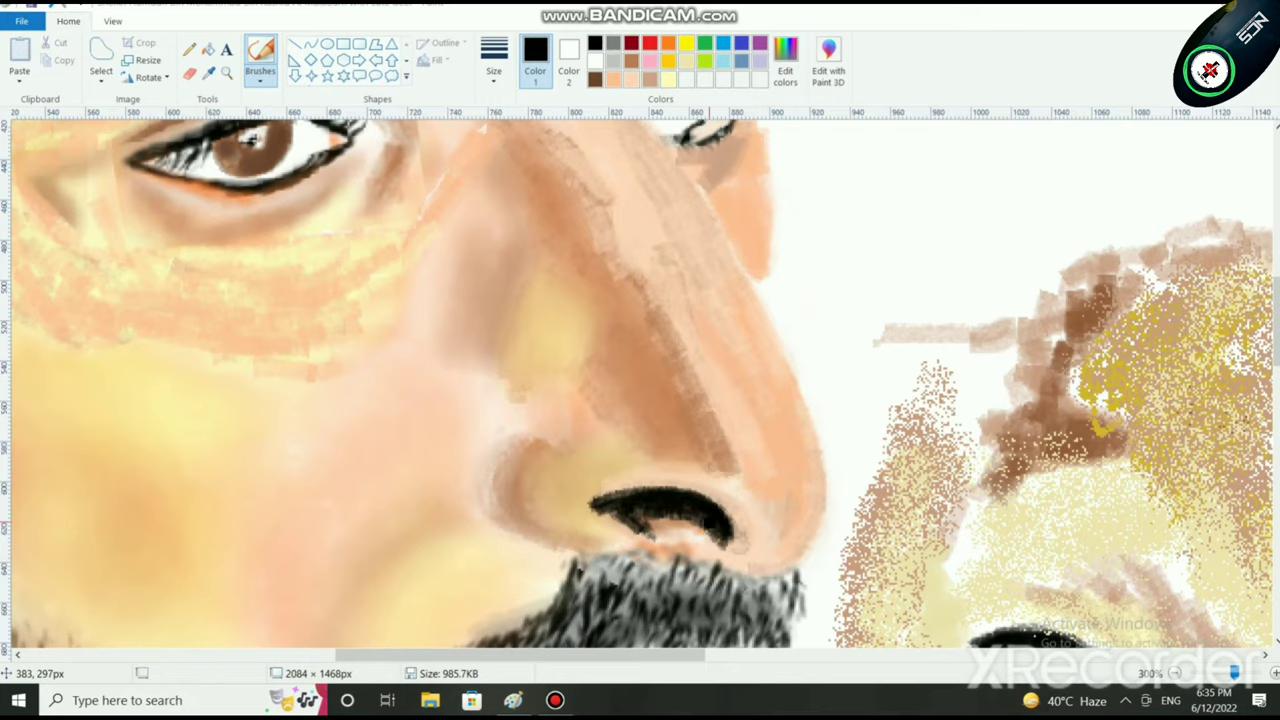
{"action": "scroll", "coordinate": [709, 523], "scroll_direction": "down", "scroll_amount": 2, "text": "ctrl"}
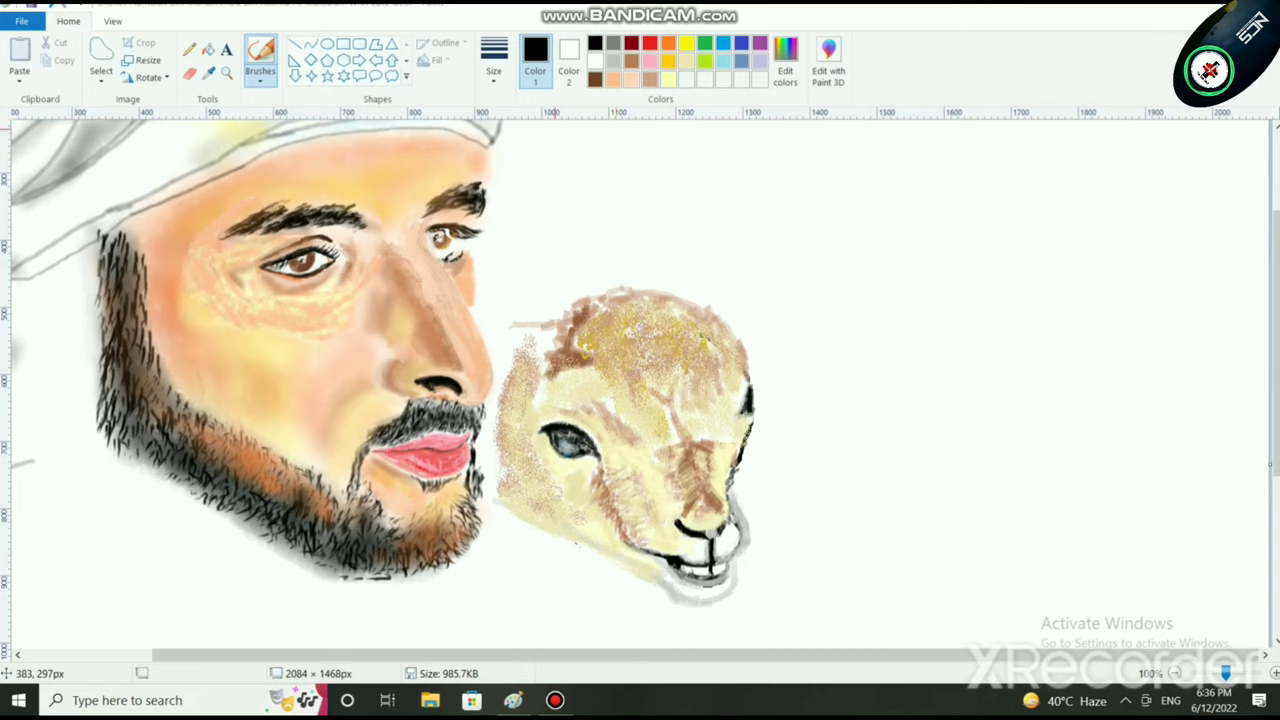
Step: Fill the skin beneath the black nostril arc with peach
{"action": "scroll", "coordinate": [547, 200], "scroll_direction": "up", "scroll_amount": 1}
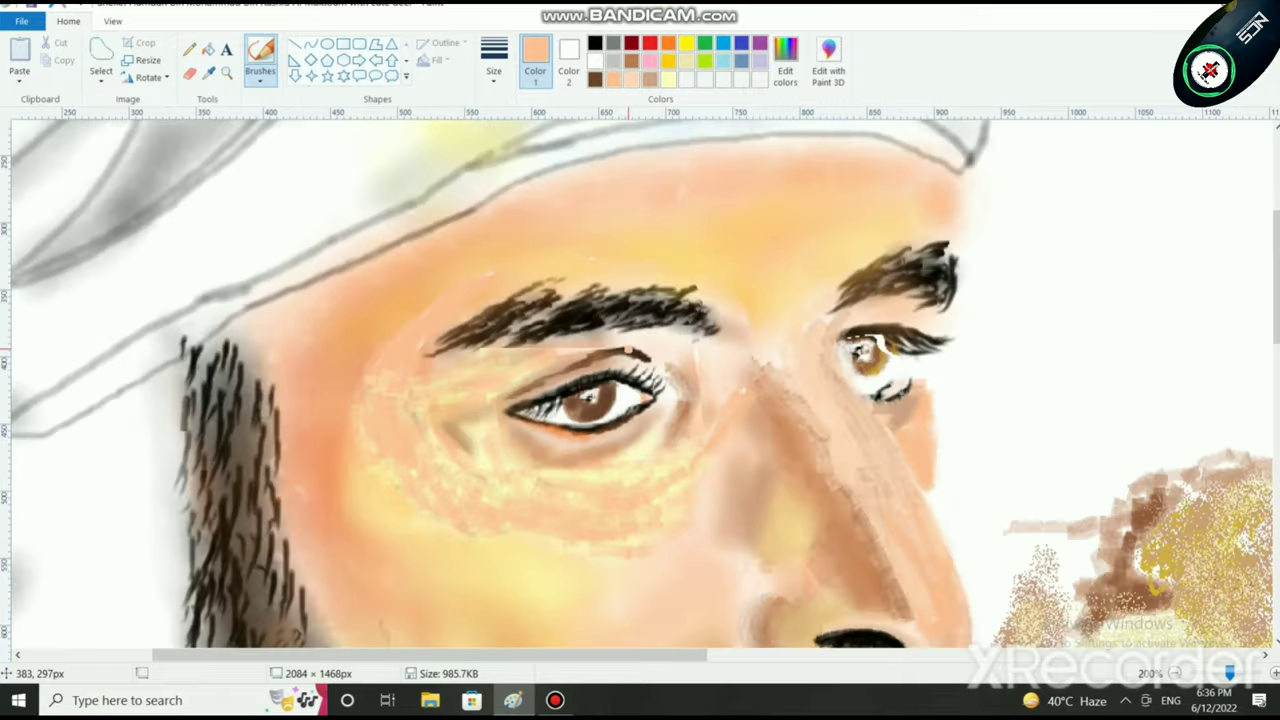
{"action": "scroll", "coordinate": [718, 377], "scroll_direction": "down", "scroll_amount": 4}
{"action": "mouse_move", "coordinate": [826, 265]}
{"action": "left_mouse_down"}
{"action": "mouse_move", "coordinate": [872, 252]}
{"action": "mouse_move", "coordinate": [899, 272]}
{"action": "mouse_move", "coordinate": [888, 253]}
{"action": "mouse_move", "coordinate": [836, 254]}
{"action": "mouse_move", "coordinate": [870, 251]}
{"action": "mouse_move", "coordinate": [903, 270]}
{"action": "mouse_move", "coordinate": [844, 252]}
{"action": "mouse_move", "coordinate": [877, 250]}
{"action": "left_mouse_up"}
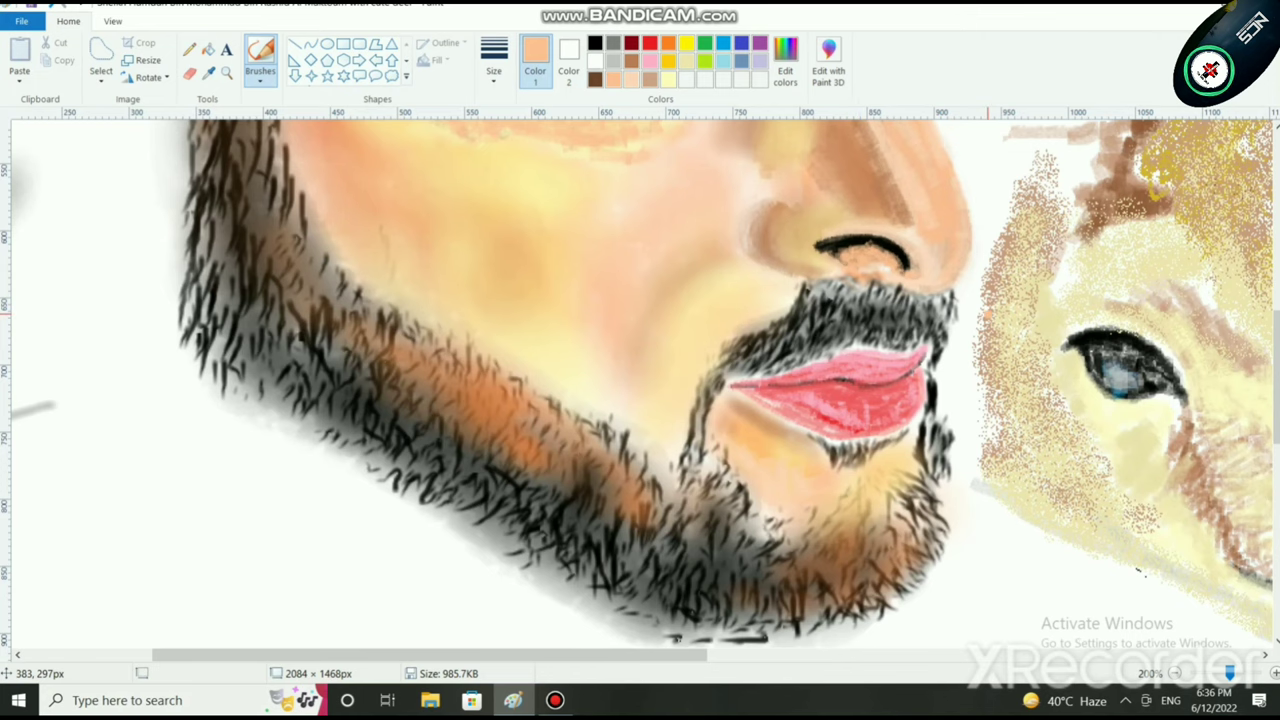
{"action": "scroll", "coordinate": [988, 313], "scroll_direction": "down", "scroll_amount": 1}
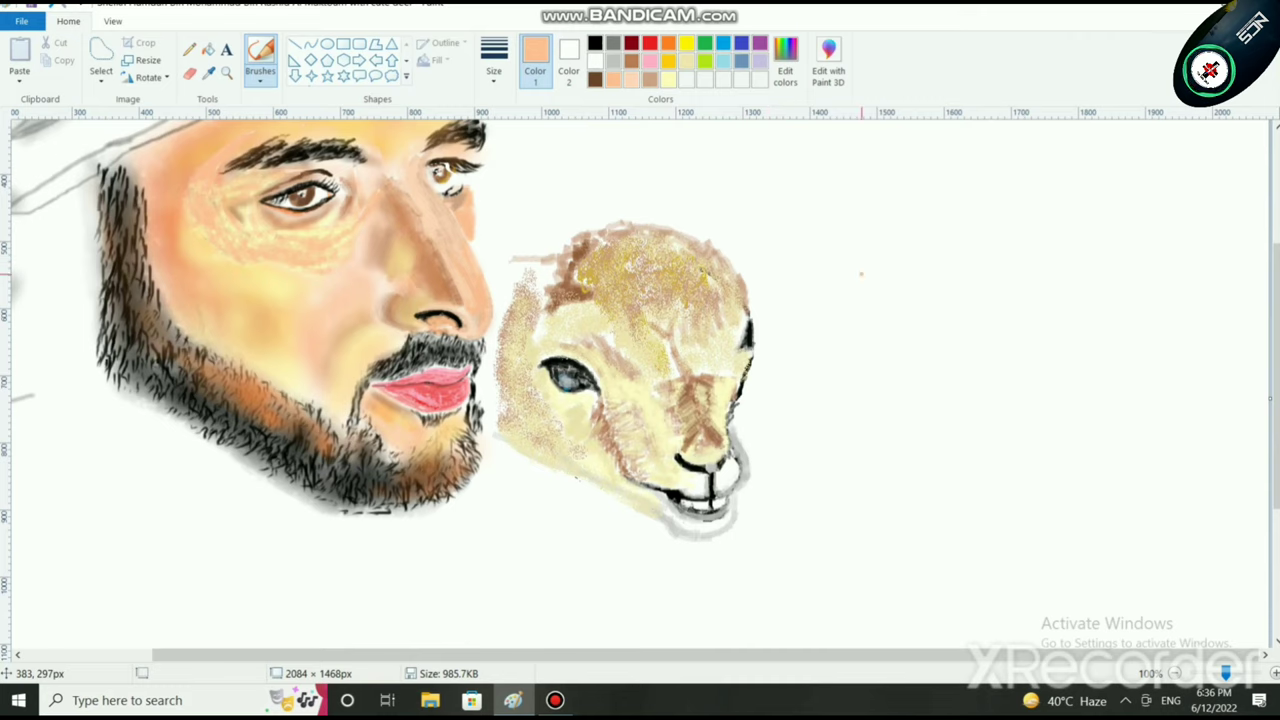
Step: Shade the crease and shadow directly beneath the far eye in dark brown with an adjusted brush size
{"action": "scroll", "coordinate": [640, 380], "scroll_direction": "up", "scroll_amount": 3}
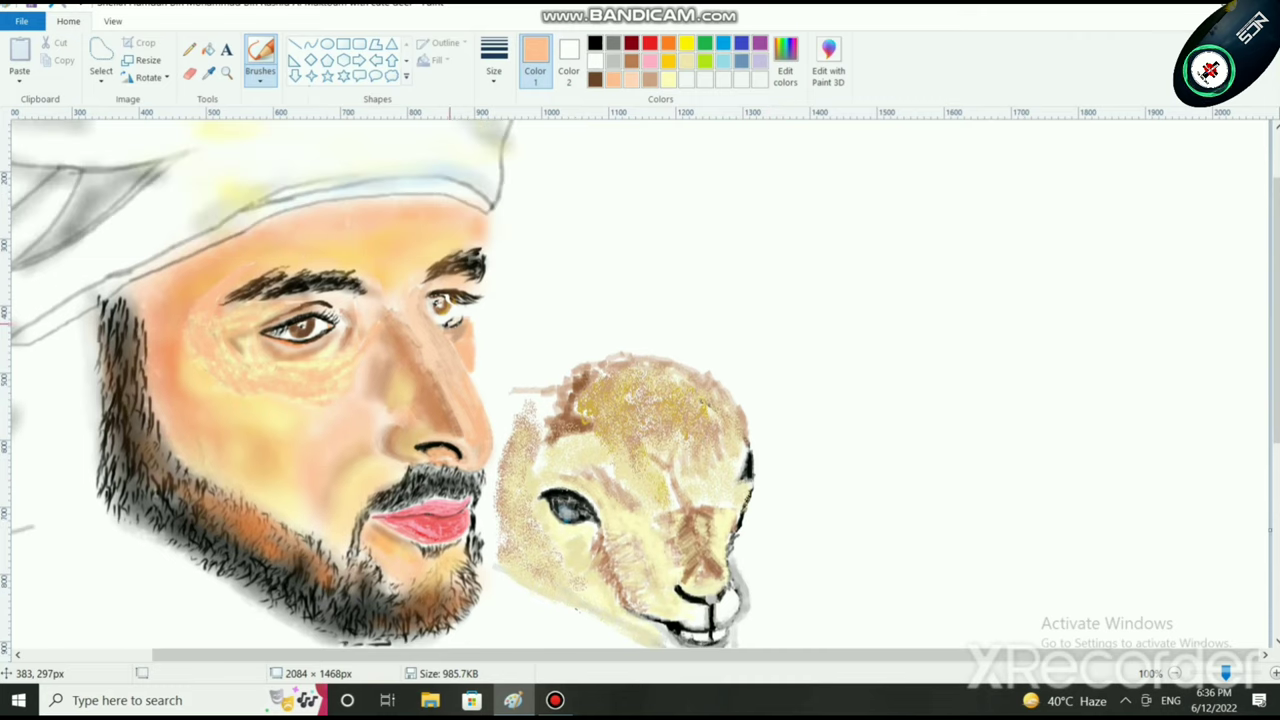
{"action": "left_click", "coordinate": [595, 79]}
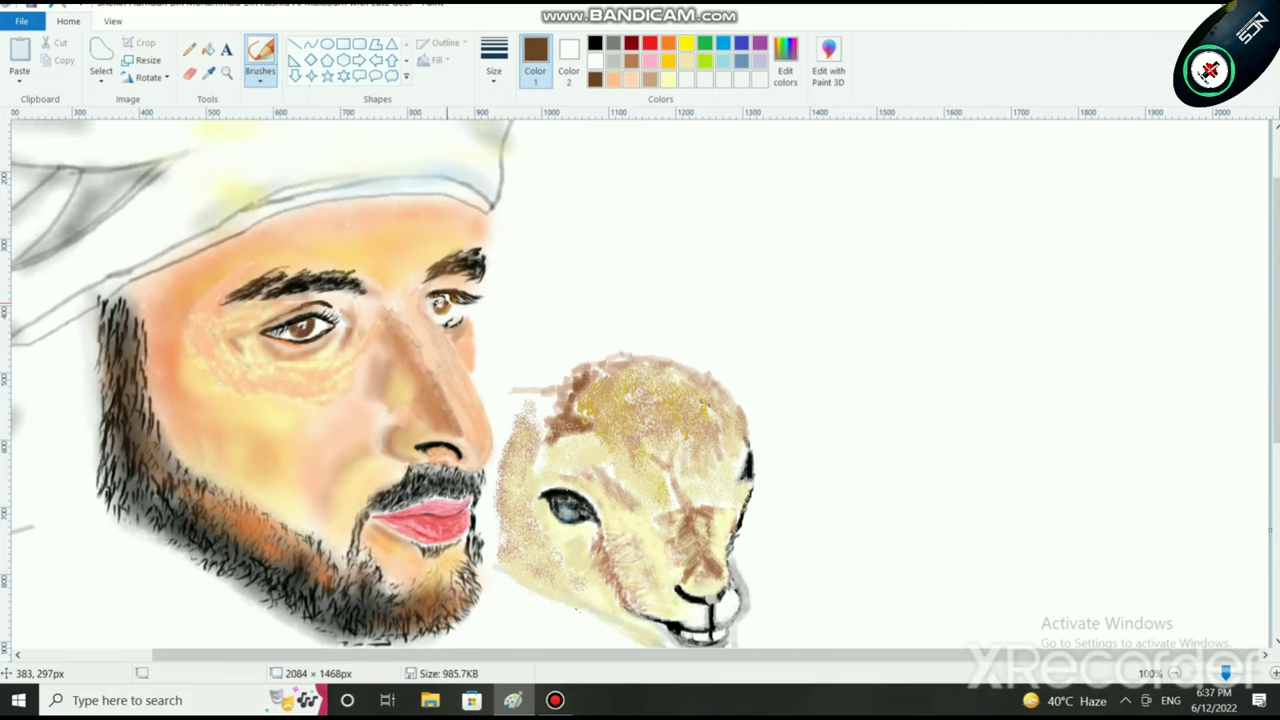
{"action": "scroll", "coordinate": [447, 303], "scroll_direction": "up", "scroll_amount": 3}
{"action": "left_click_drag", "start_coordinate": [386, 655], "coordinate": [656, 655]}
{"action": "scroll", "coordinate": [497, 549], "scroll_direction": "down", "scroll_amount": 4}
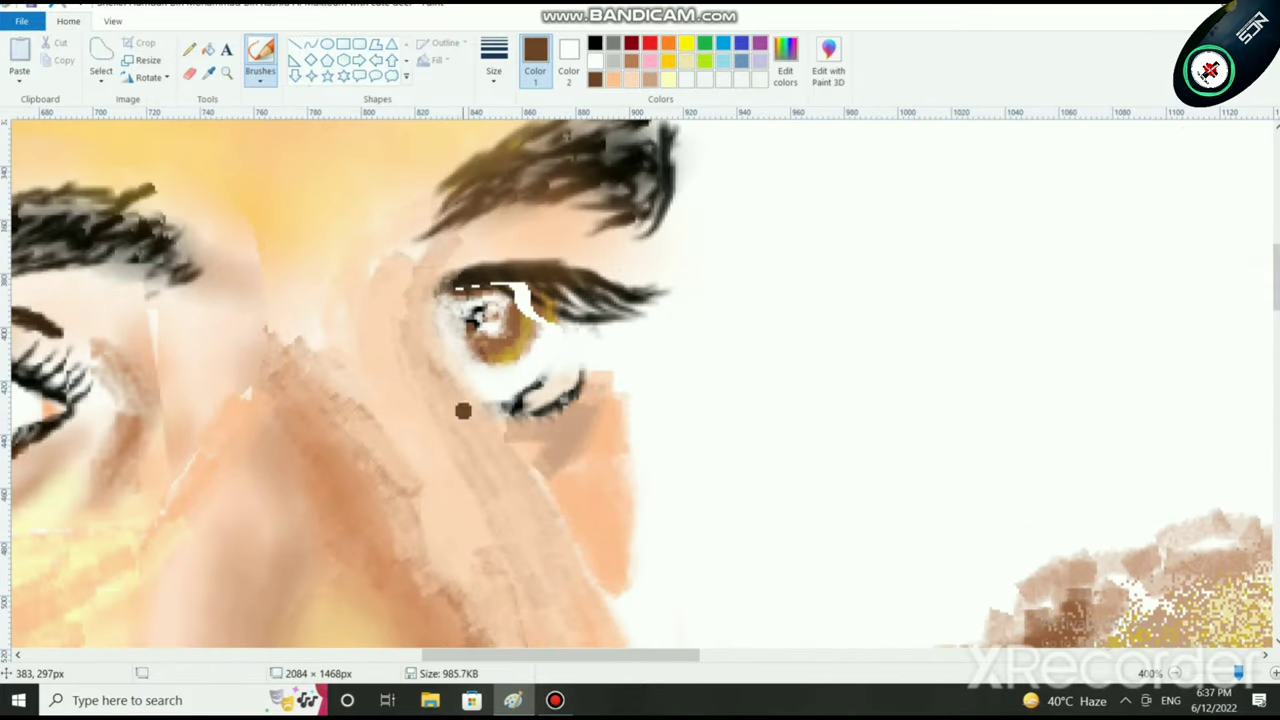
{"action": "left_click", "coordinate": [494, 60]}
{"action": "left_click", "coordinate": [530, 135]}
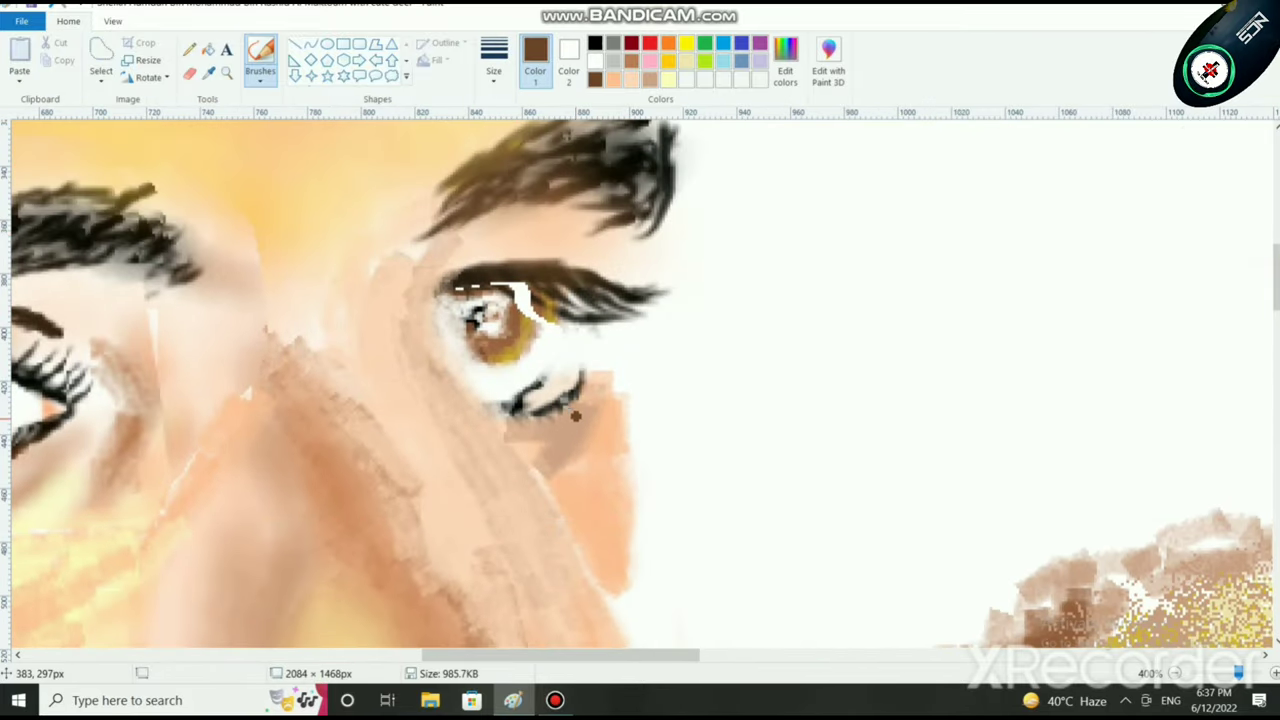
{"action": "left_click", "coordinate": [494, 60]}
{"action": "left_click", "coordinate": [530, 145]}
{"action": "mouse_move", "coordinate": [578, 415]}
{"action": "left_mouse_down"}
{"action": "mouse_move", "coordinate": [505, 430]}
{"action": "mouse_move", "coordinate": [555, 418]}
{"action": "mouse_move", "coordinate": [585, 390]}
{"action": "mouse_move", "coordinate": [539, 456]}
{"action": "mouse_move", "coordinate": [600, 379]}
{"action": "mouse_move", "coordinate": [538, 462]}
{"action": "left_mouse_up"}
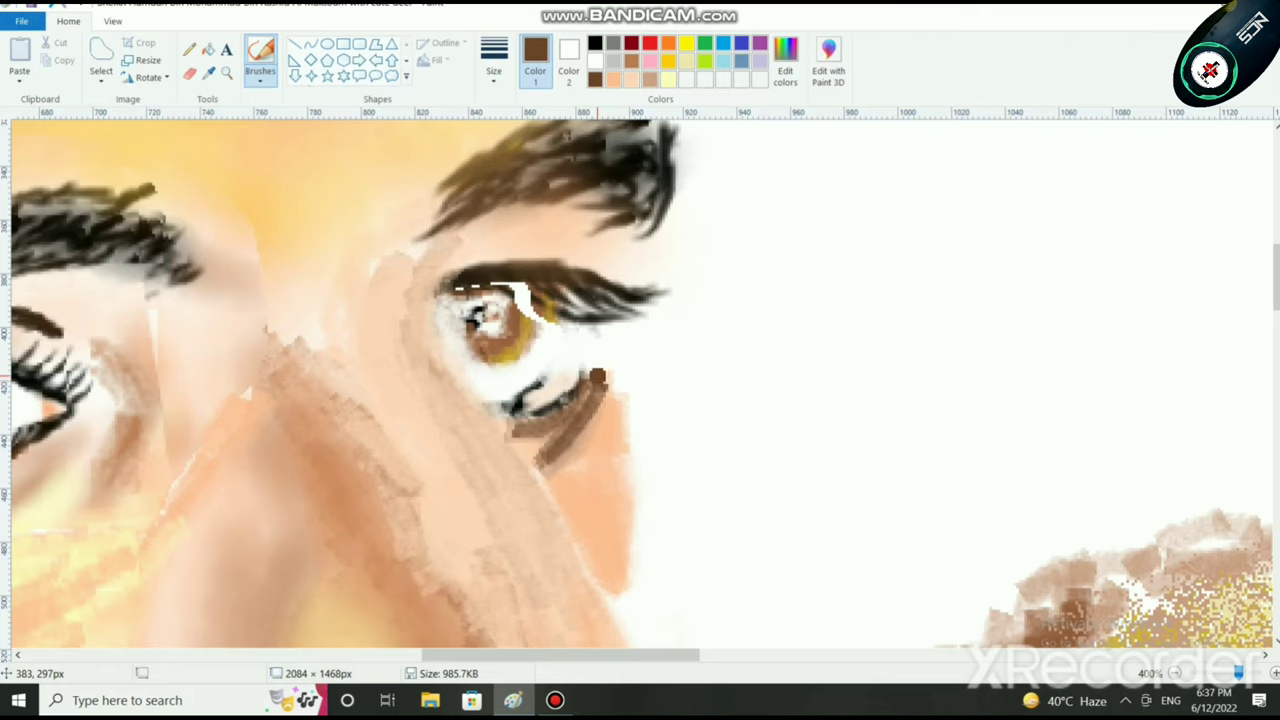
Step: Touch up the far eye's outer corner and lower lid with pale peach and gray
{"action": "left_click", "coordinate": [595, 43]}
{"action": "left_click", "coordinate": [494, 60]}
{"action": "left_click", "coordinate": [531, 122]}
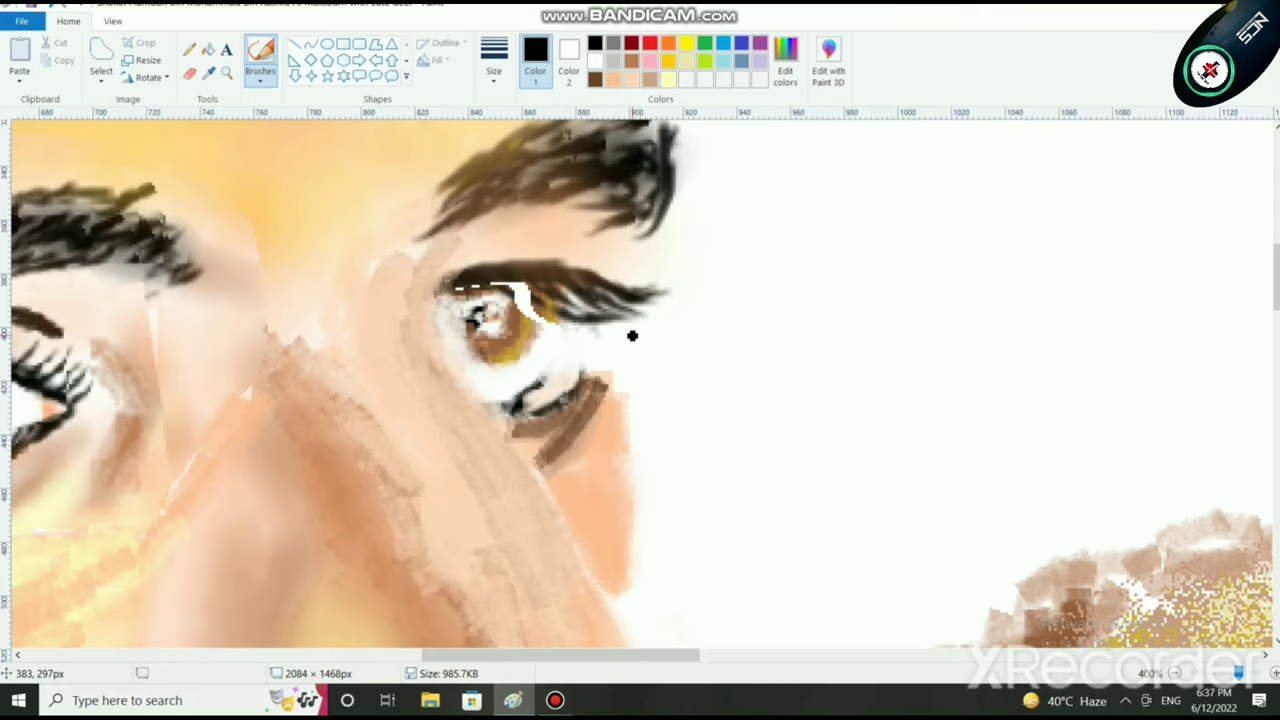
{"action": "left_click", "coordinate": [631, 79]}
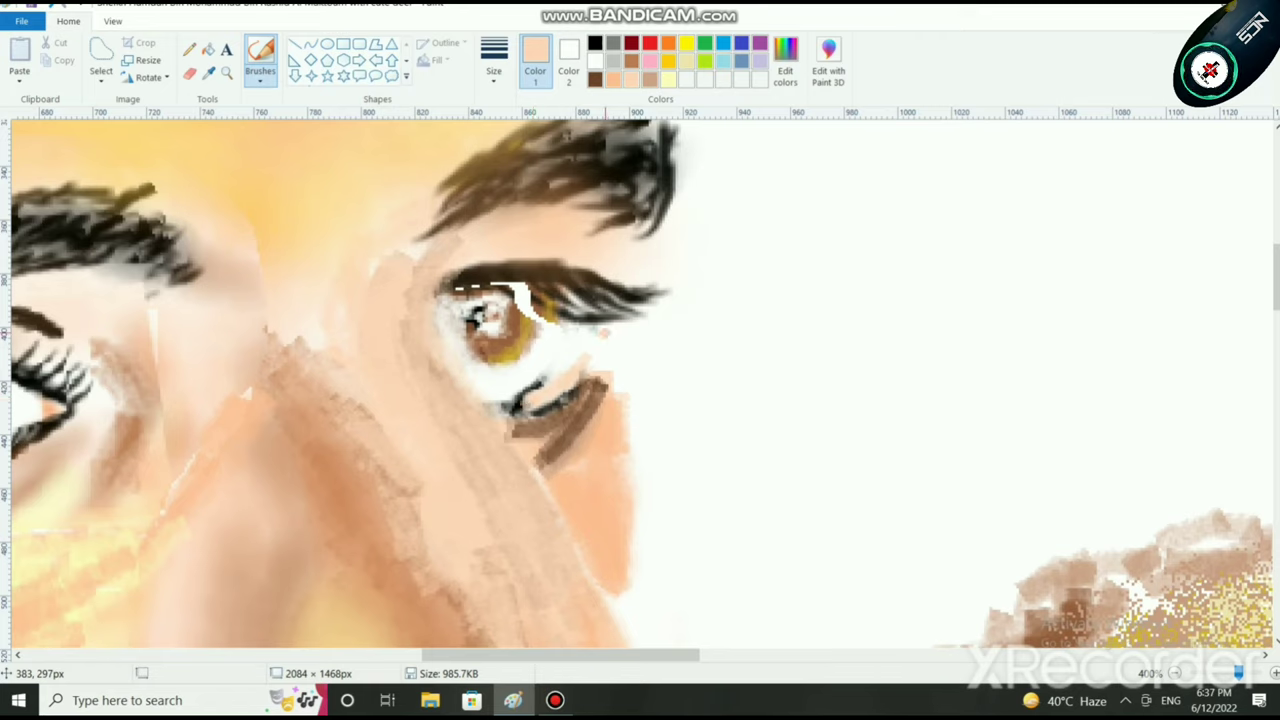
{"action": "left_click", "coordinate": [596, 324]}
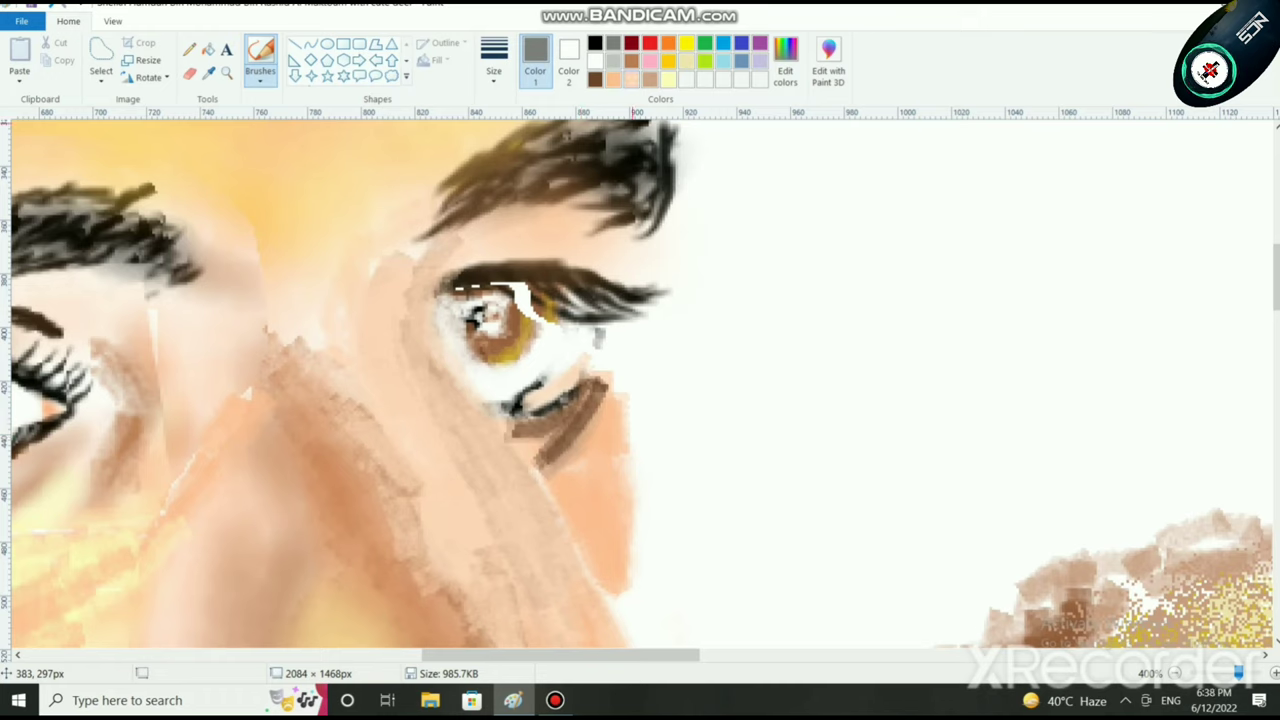
Step: Enlarge and fill the far eye's iris with brown, covering the white gap on its outer side
{"action": "left_click", "coordinate": [631, 60]}
{"action": "mouse_move", "coordinate": [531, 320]}
{"action": "left_mouse_down"}
{"action": "mouse_move", "coordinate": [525, 297]}
{"action": "mouse_move", "coordinate": [536, 334]}
{"action": "mouse_move", "coordinate": [484, 363]}
{"action": "mouse_move", "coordinate": [463, 316]}
{"action": "mouse_move", "coordinate": [516, 354]}
{"action": "left_mouse_up"}
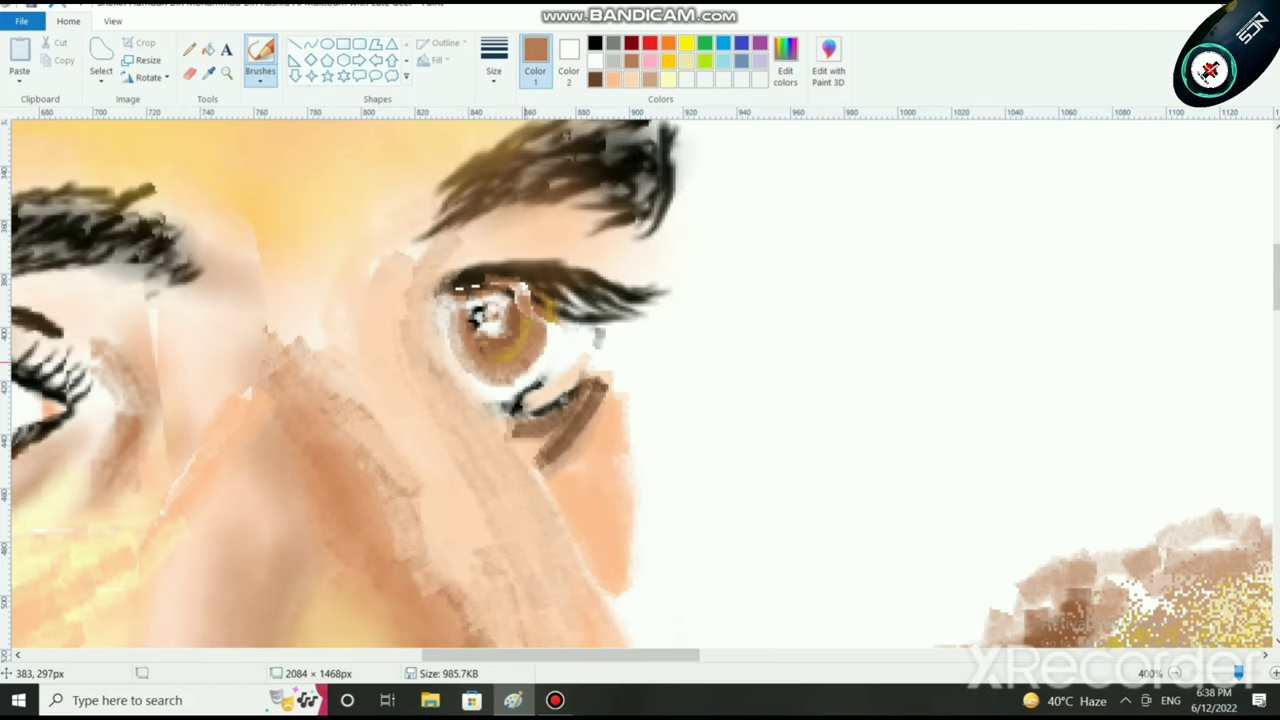
{"action": "scroll", "coordinate": [622, 373], "scroll_direction": "down", "scroll_amount": 2}
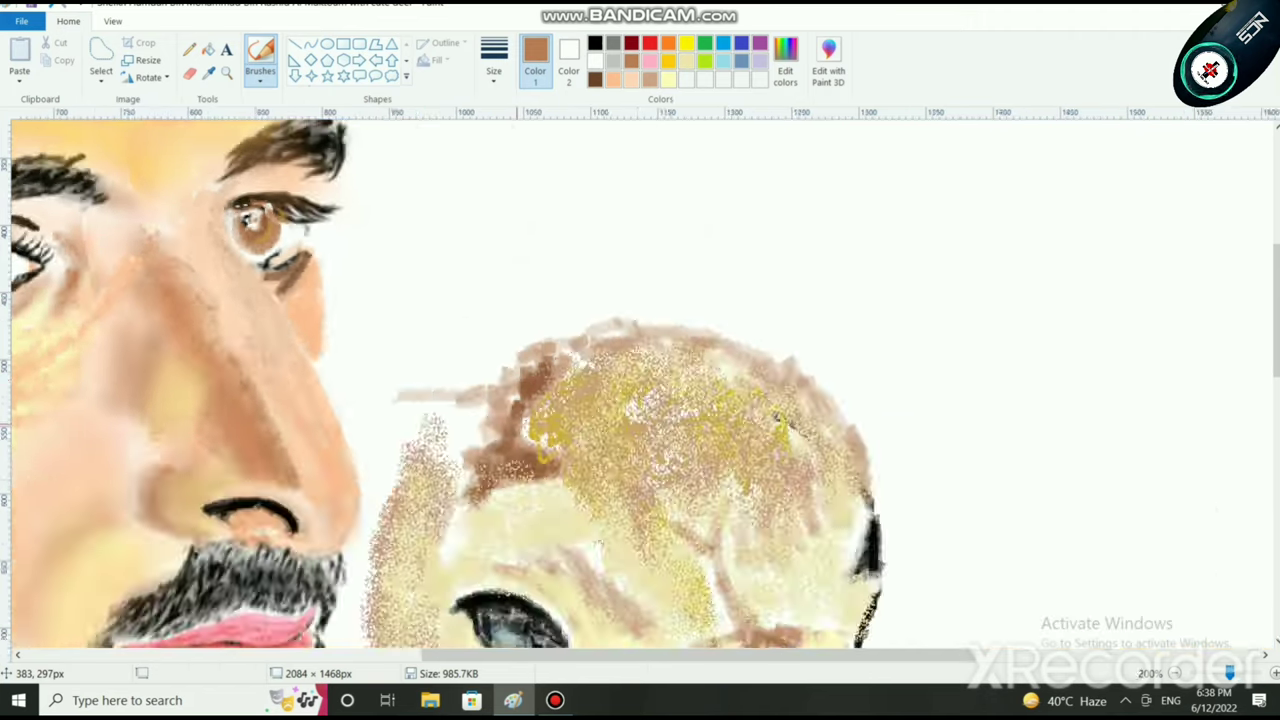
Step: Add fine black hair strokes along the beard's upper edge on the jaw with the Oil brush at its smallest size
{"action": "scroll", "coordinate": [630, 380], "scroll_direction": "down", "scroll_amount": 1}
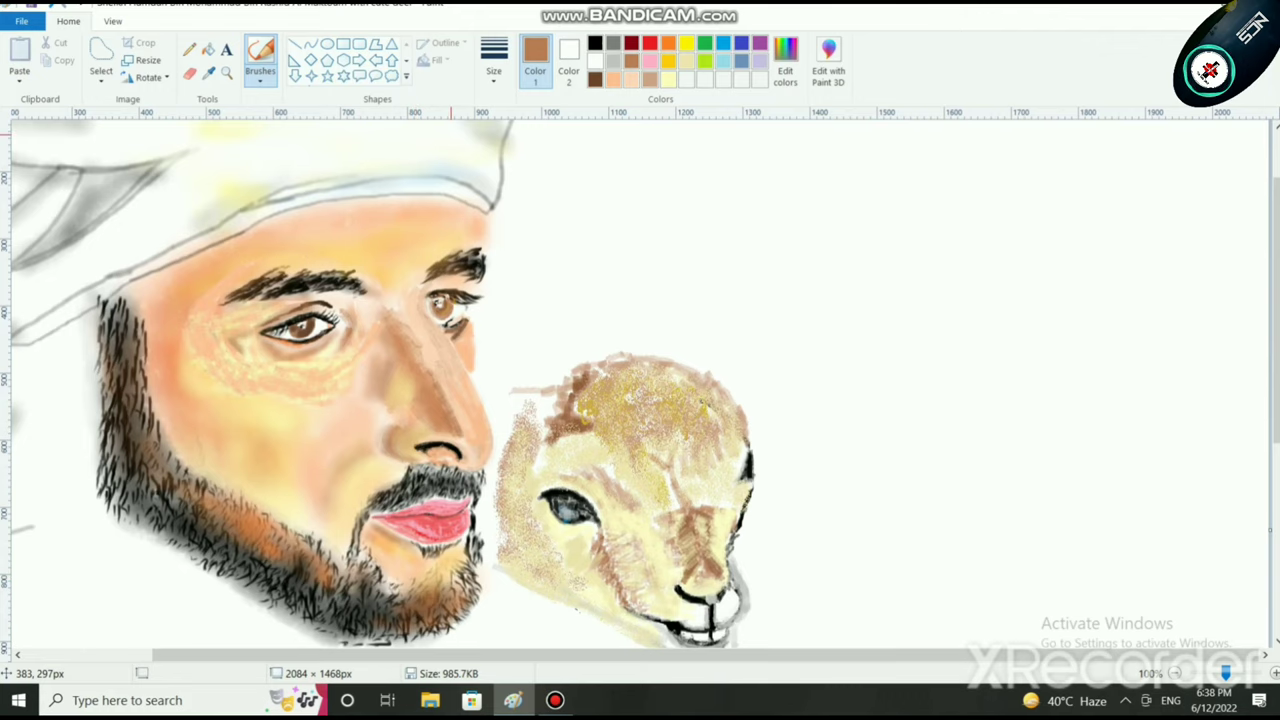
{"action": "left_click", "coordinate": [113, 21]}
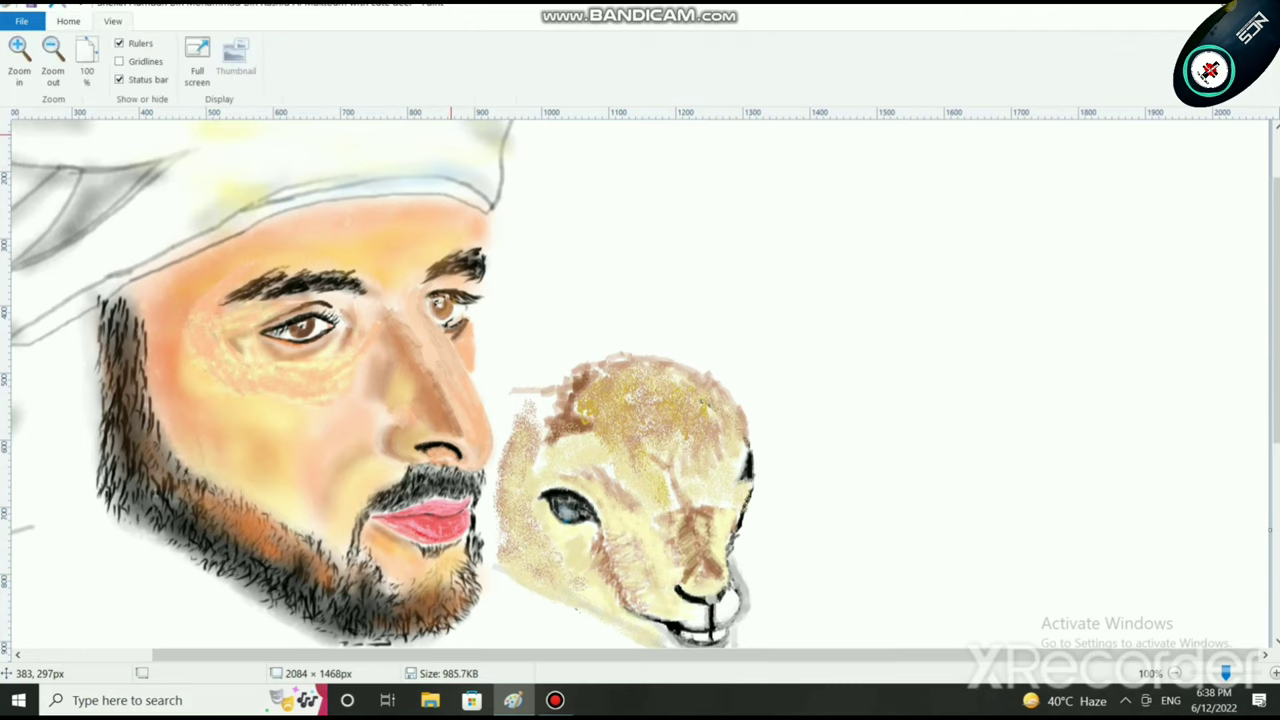
{"action": "key", "text": "alt+h"}
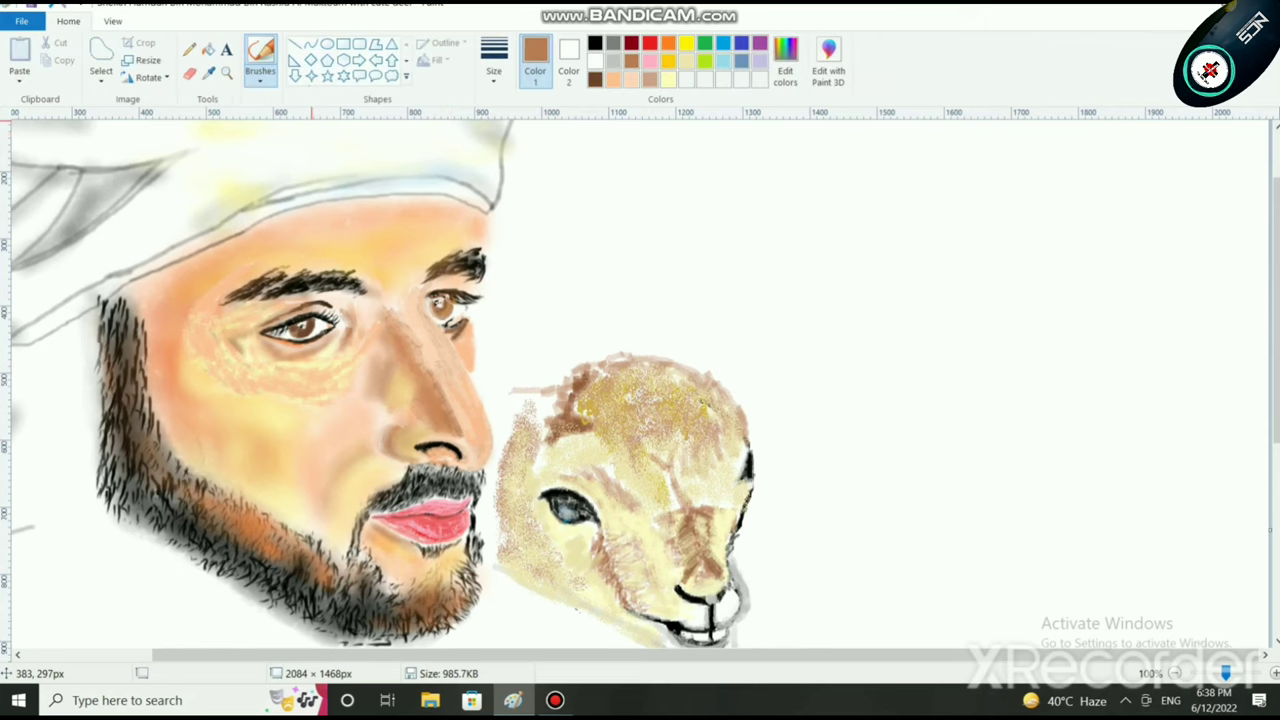
{"action": "left_click", "coordinate": [260, 76]}
{"action": "left_click", "coordinate": [262, 140]}
{"action": "left_click", "coordinate": [595, 43]}
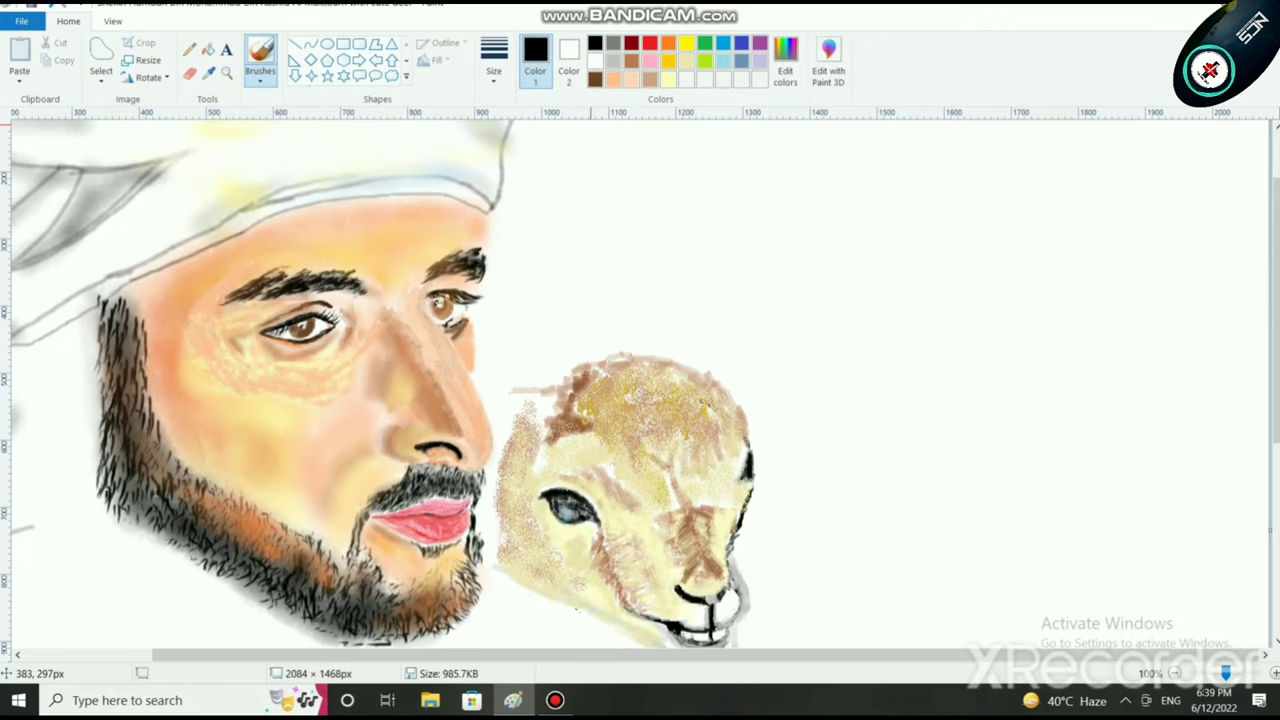
{"action": "left_click", "coordinate": [494, 62]}
{"action": "left_click", "coordinate": [533, 107]}
{"action": "scroll", "coordinate": [273, 420], "scroll_direction": "down", "scroll_amount": 3}
{"action": "left_click_drag", "start_coordinate": [262, 311], "coordinate": [255, 282]}
{"action": "left_click_drag", "start_coordinate": [250, 296], "coordinate": [242, 284]}
{"action": "mouse_move", "coordinate": [245, 292]}
{"action": "left_mouse_down"}
{"action": "mouse_move", "coordinate": [211, 281]}
{"action": "mouse_move", "coordinate": [209, 256]}
{"action": "mouse_move", "coordinate": [166, 238]}
{"action": "left_mouse_up"}
{"action": "left_click_drag", "start_coordinate": [228, 272], "coordinate": [278, 294]}
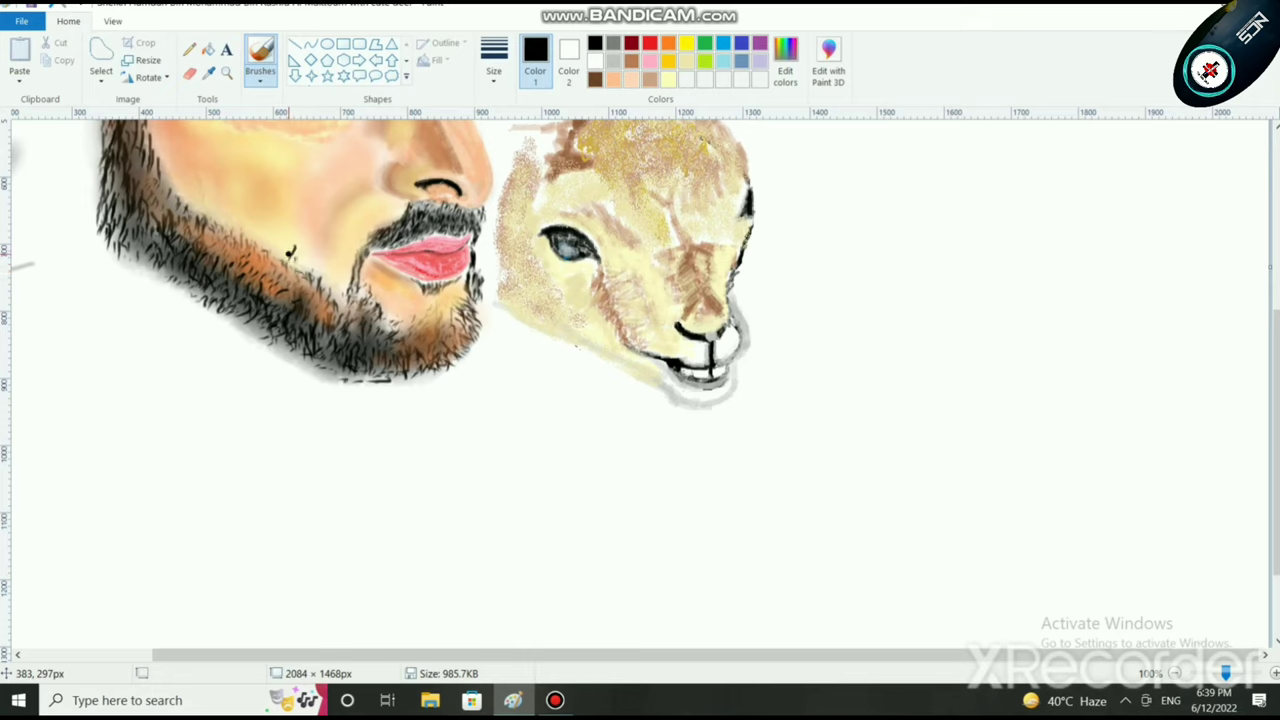
Step: Extend the beard's stubble onto the lower cheek with more short black strokes
{"action": "left_click_drag", "start_coordinate": [296, 249], "coordinate": [292, 261]}
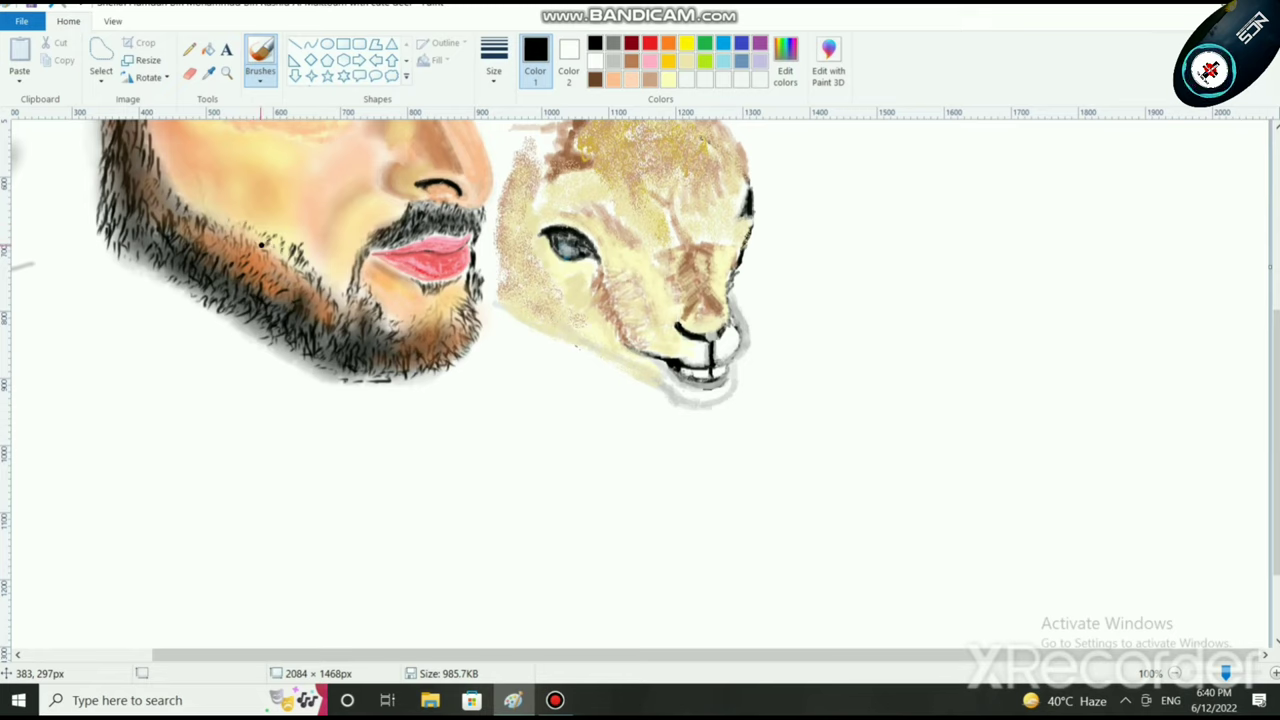
{"action": "mouse_move", "coordinate": [262, 244]}
{"action": "left_mouse_down"}
{"action": "mouse_move", "coordinate": [282, 256]}
{"action": "mouse_move", "coordinate": [282, 240]}
{"action": "left_mouse_up"}
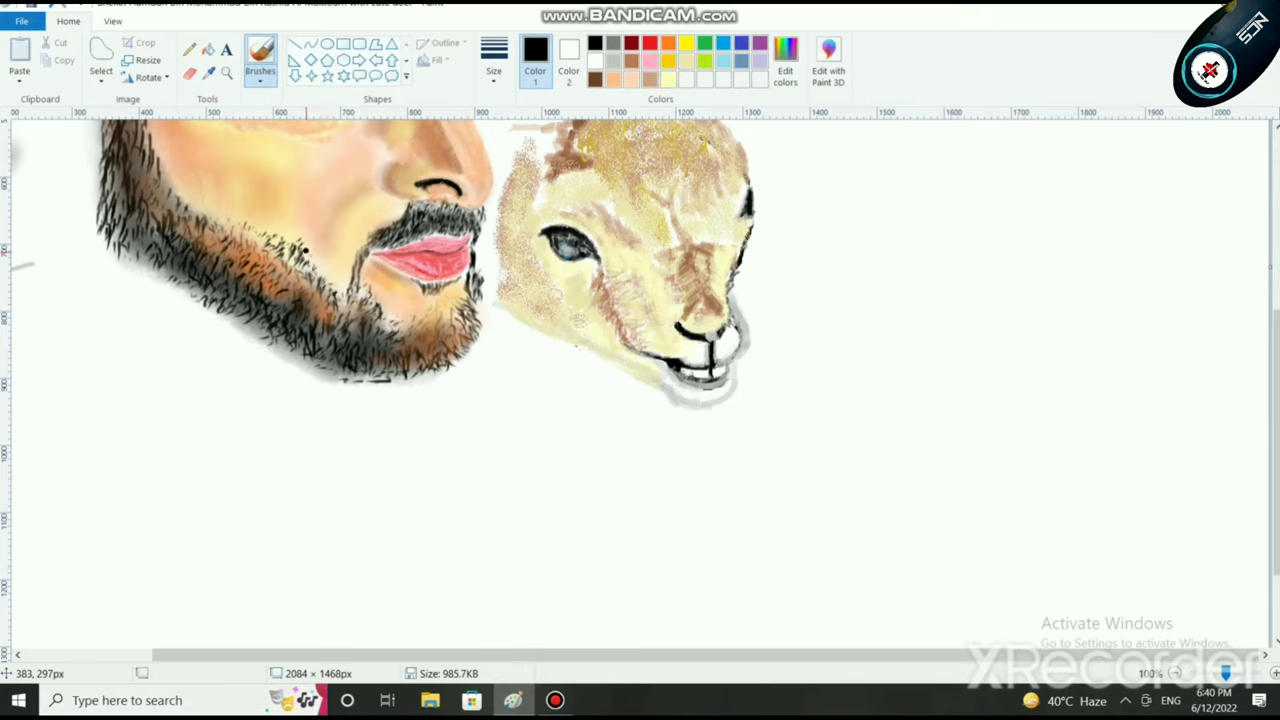
{"action": "scroll", "coordinate": [318, 265], "scroll_direction": "up", "scroll_amount": 5}
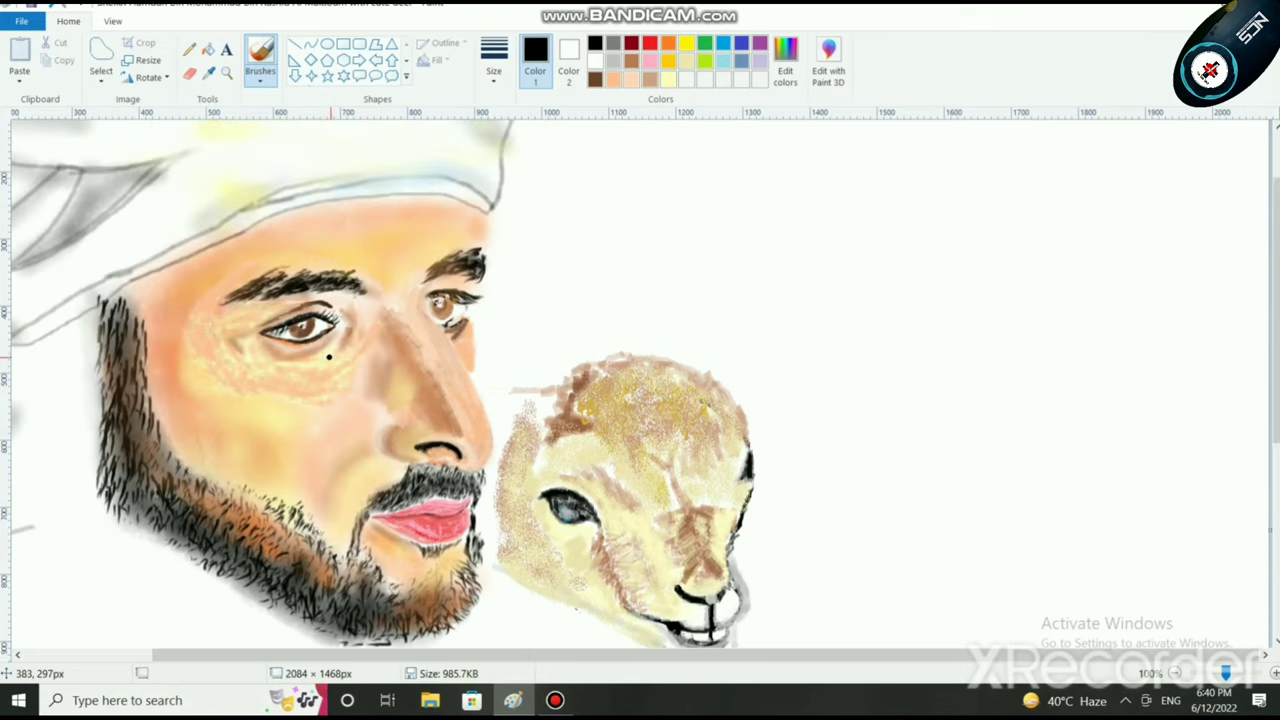
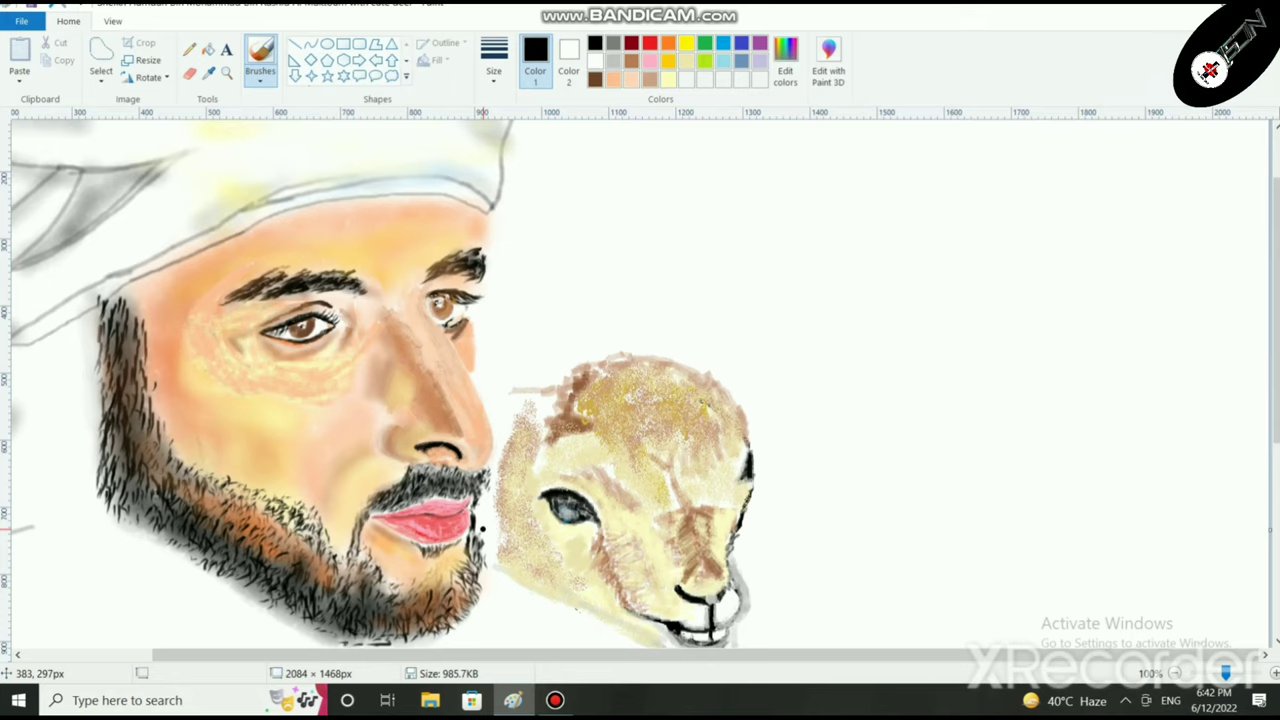
Step: Block in the neck beneath the beard in peach with the Marker at its largest size
{"action": "scroll", "coordinate": [479, 528], "scroll_direction": "down", "scroll_amount": 5}
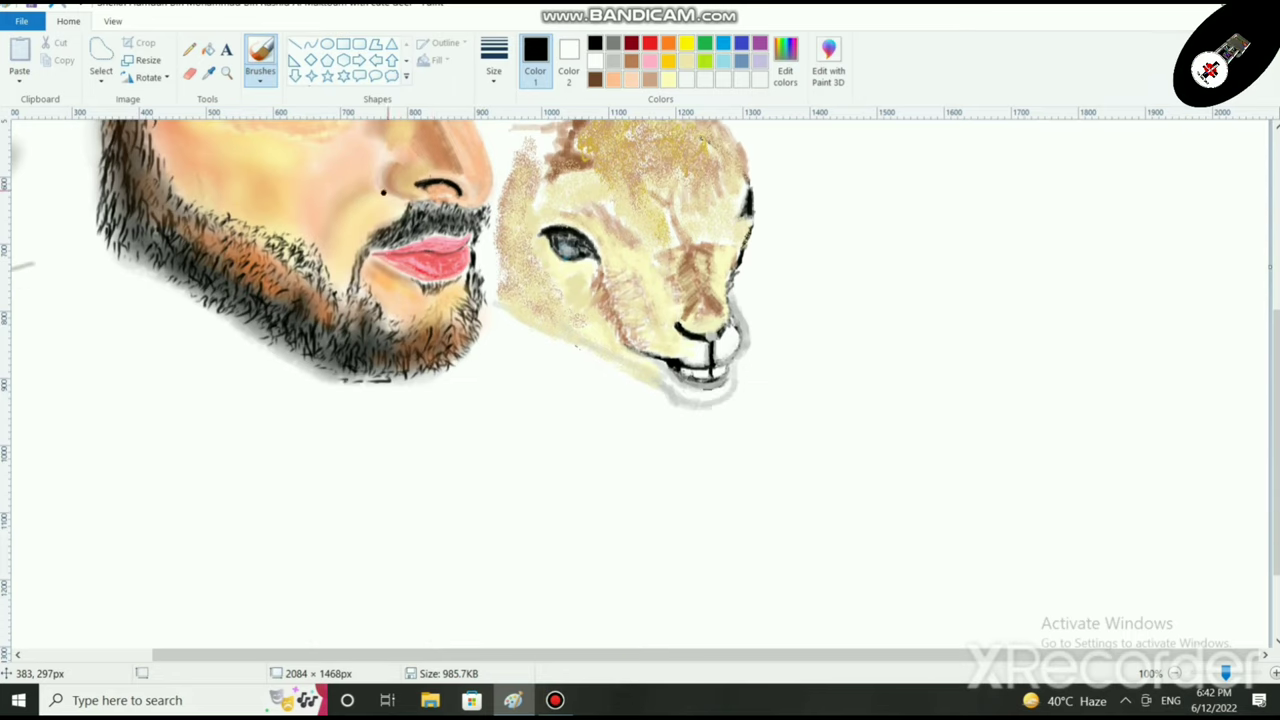
{"action": "left_click", "coordinate": [613, 79]}
{"action": "left_click", "coordinate": [493, 62]}
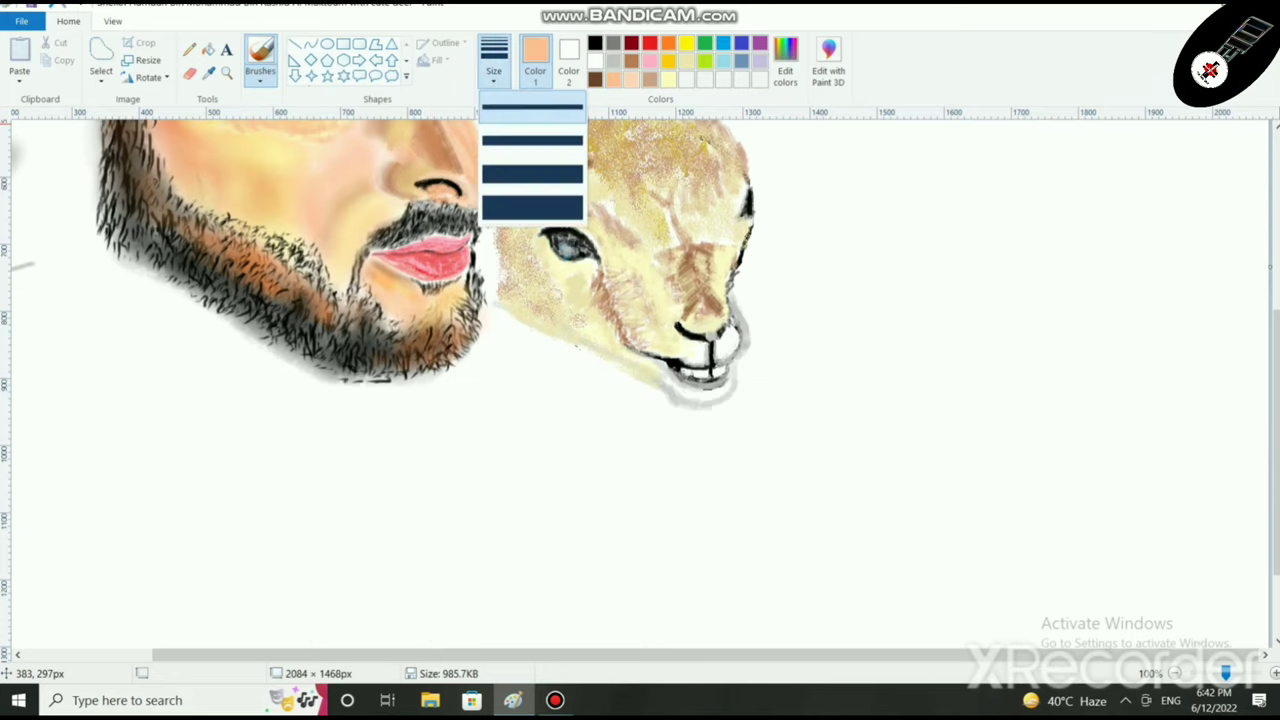
{"action": "left_click", "coordinate": [260, 78]}
{"action": "left_click", "coordinate": [330, 139]}
{"action": "left_click", "coordinate": [493, 62]}
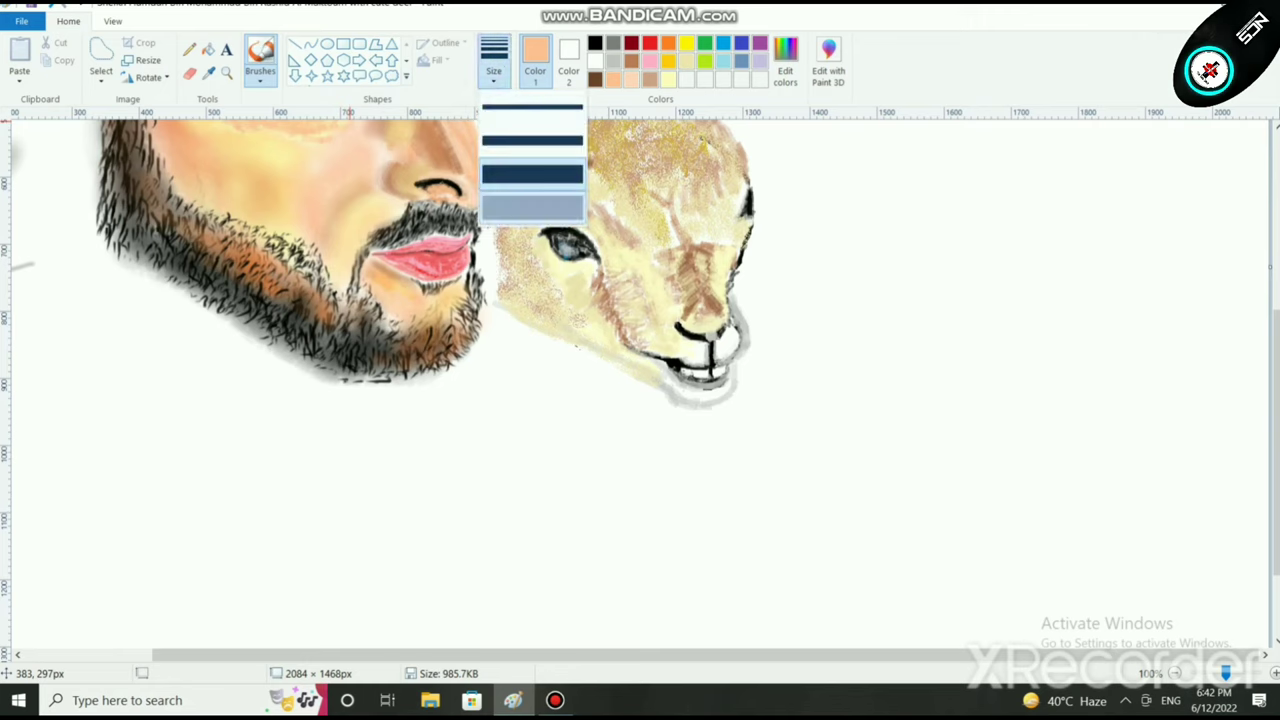
{"action": "left_click", "coordinate": [532, 208]}
{"action": "mouse_move", "coordinate": [112, 272]}
{"action": "left_mouse_down"}
{"action": "mouse_move", "coordinate": [112, 337]}
{"action": "mouse_move", "coordinate": [120, 312]}
{"action": "mouse_move", "coordinate": [142, 384]}
{"action": "mouse_move", "coordinate": [165, 402]}
{"action": "mouse_move", "coordinate": [183, 387]}
{"action": "mouse_move", "coordinate": [203, 412]}
{"action": "mouse_move", "coordinate": [265, 437]}
{"action": "left_mouse_up"}
{"action": "scroll", "coordinate": [265, 437], "scroll_direction": "up", "scroll_amount": 3}
{"action": "mouse_move", "coordinate": [98, 535]}
{"action": "left_mouse_down"}
{"action": "mouse_move", "coordinate": [318, 575]}
{"action": "mouse_move", "coordinate": [200, 515]}
{"action": "mouse_move", "coordinate": [135, 420]}
{"action": "mouse_move", "coordinate": [185, 440]}
{"action": "mouse_move", "coordinate": [288, 530]}
{"action": "mouse_move", "coordinate": [238, 482]}
{"action": "mouse_move", "coordinate": [150, 462]}
{"action": "mouse_move", "coordinate": [85, 378]}
{"action": "mouse_move", "coordinate": [65, 450]}
{"action": "mouse_move", "coordinate": [99, 347]}
{"action": "left_mouse_up"}
{"action": "mouse_move", "coordinate": [118, 405]}
{"action": "left_mouse_down"}
{"action": "mouse_move", "coordinate": [82, 292]}
{"action": "mouse_move", "coordinate": [95, 268]}
{"action": "mouse_move", "coordinate": [64, 350]}
{"action": "mouse_move", "coordinate": [84, 484]}
{"action": "mouse_move", "coordinate": [114, 434]}
{"action": "mouse_move", "coordinate": [147, 415]}
{"action": "left_mouse_up"}
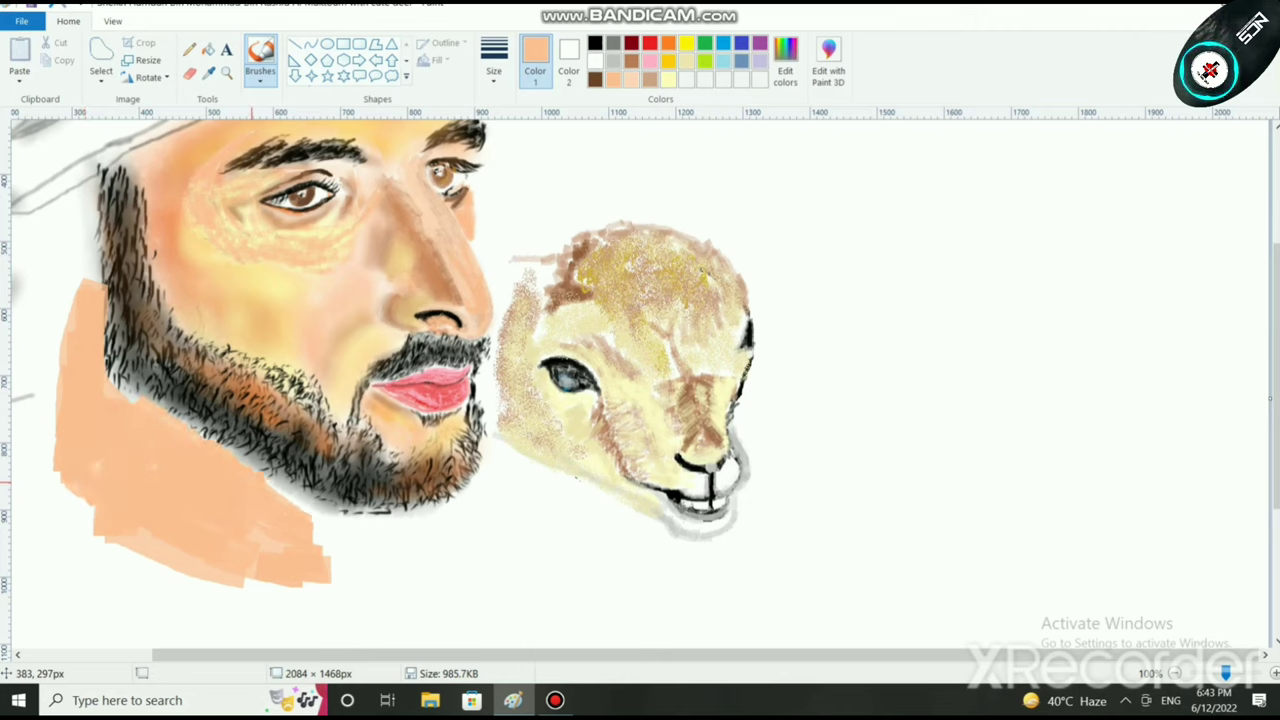
{"action": "mouse_move", "coordinate": [292, 515]}
{"action": "left_mouse_down"}
{"action": "mouse_move", "coordinate": [340, 532]}
{"action": "mouse_move", "coordinate": [338, 570]}
{"action": "mouse_move", "coordinate": [326, 545]}
{"action": "mouse_move", "coordinate": [346, 512]}
{"action": "mouse_move", "coordinate": [330, 578]}
{"action": "left_mouse_up"}
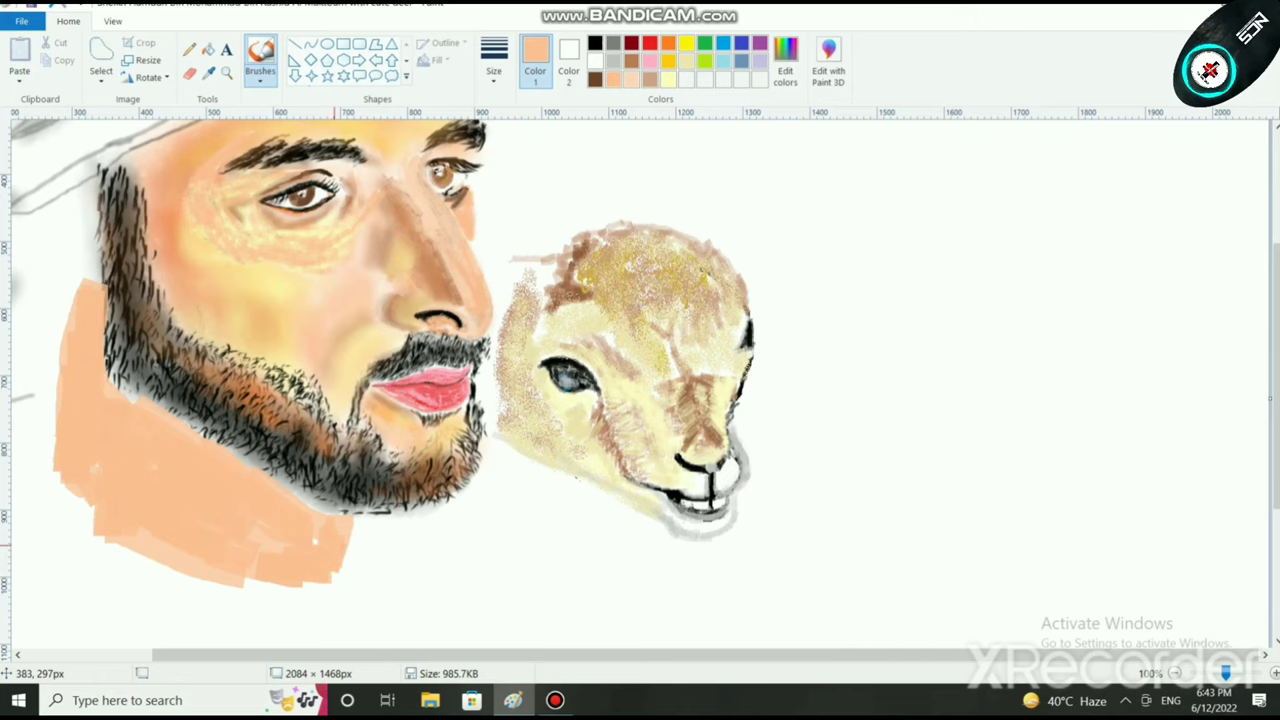
Step: Trim and smooth the neck's back and lower edges with white marker strokes
{"action": "mouse_move", "coordinate": [82, 298]}
{"action": "left_mouse_down"}
{"action": "mouse_move", "coordinate": [72, 322]}
{"action": "mouse_move", "coordinate": [62, 296]}
{"action": "mouse_move", "coordinate": [42, 485]}
{"action": "mouse_move", "coordinate": [66, 336]}
{"action": "mouse_move", "coordinate": [64, 430]}
{"action": "left_mouse_up"}
{"action": "left_click", "coordinate": [595, 43]}
{"action": "left_click", "coordinate": [595, 61]}
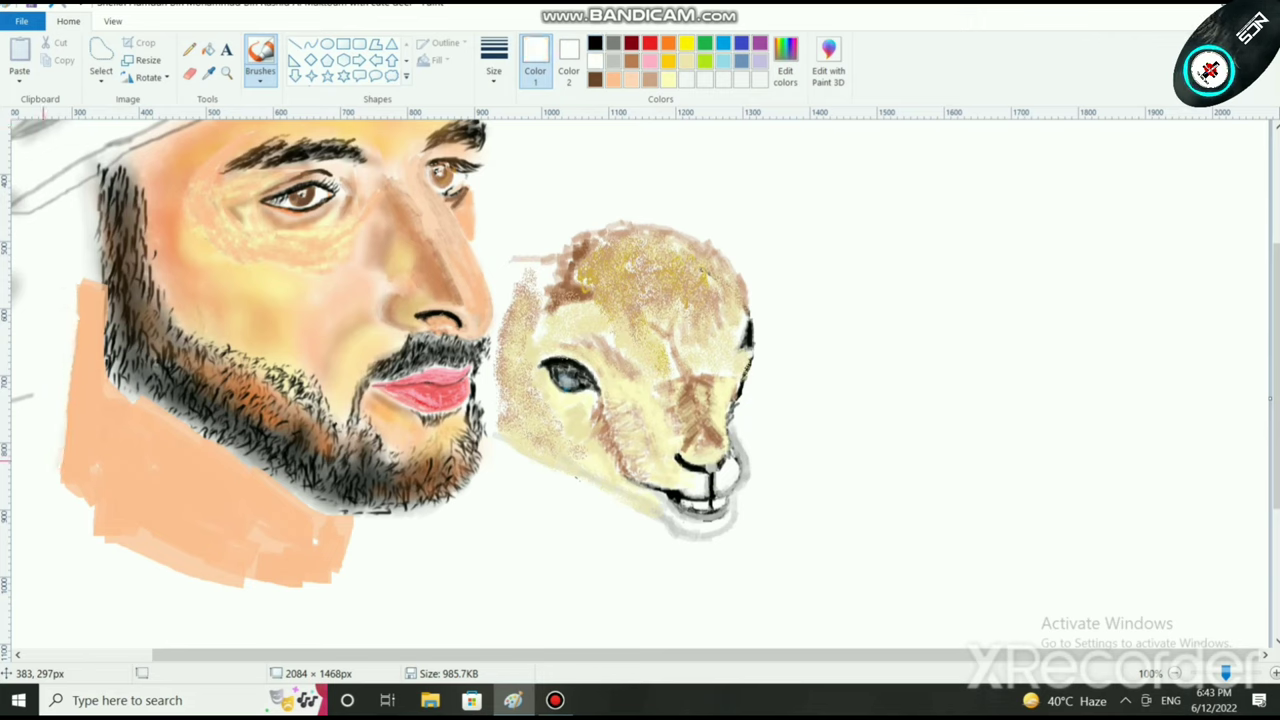
{"action": "left_click_drag", "start_coordinate": [92, 524], "coordinate": [299, 584]}
{"action": "left_click_drag", "start_coordinate": [112, 535], "coordinate": [58, 462]}
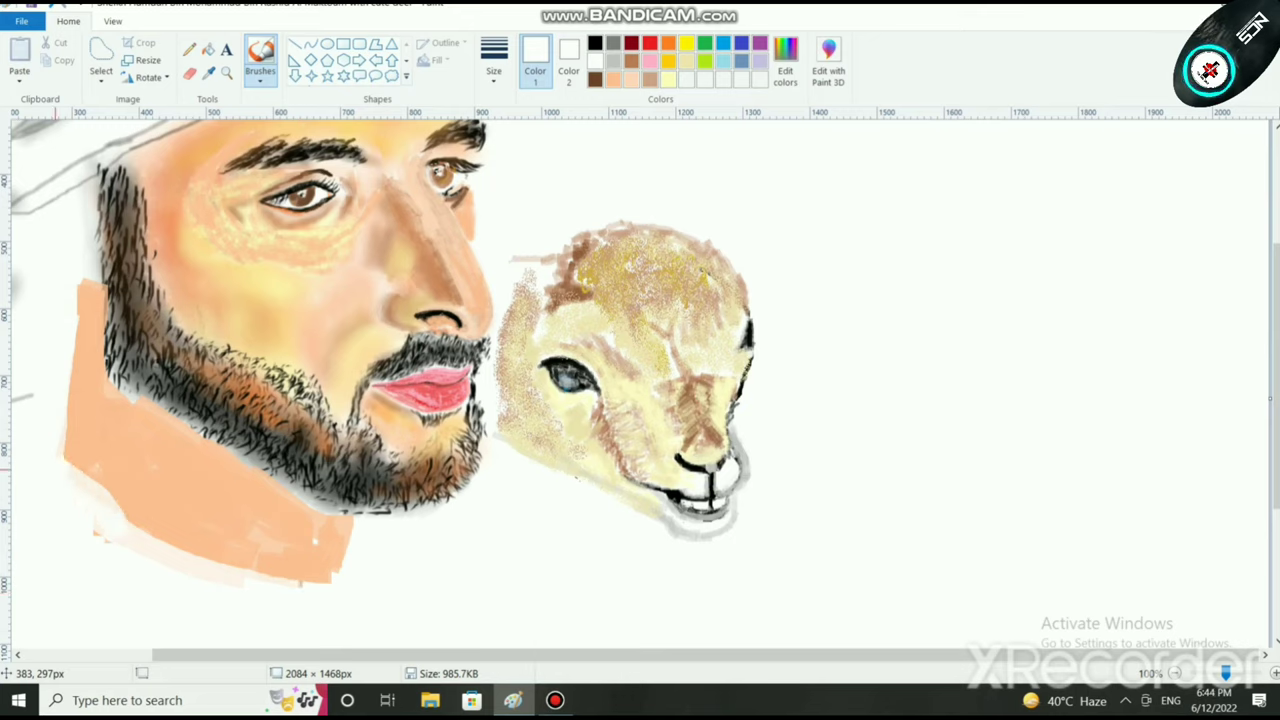
{"action": "mouse_move", "coordinate": [131, 547]}
{"action": "left_mouse_down"}
{"action": "mouse_move", "coordinate": [104, 500]}
{"action": "mouse_move", "coordinate": [210, 593]}
{"action": "left_mouse_up"}
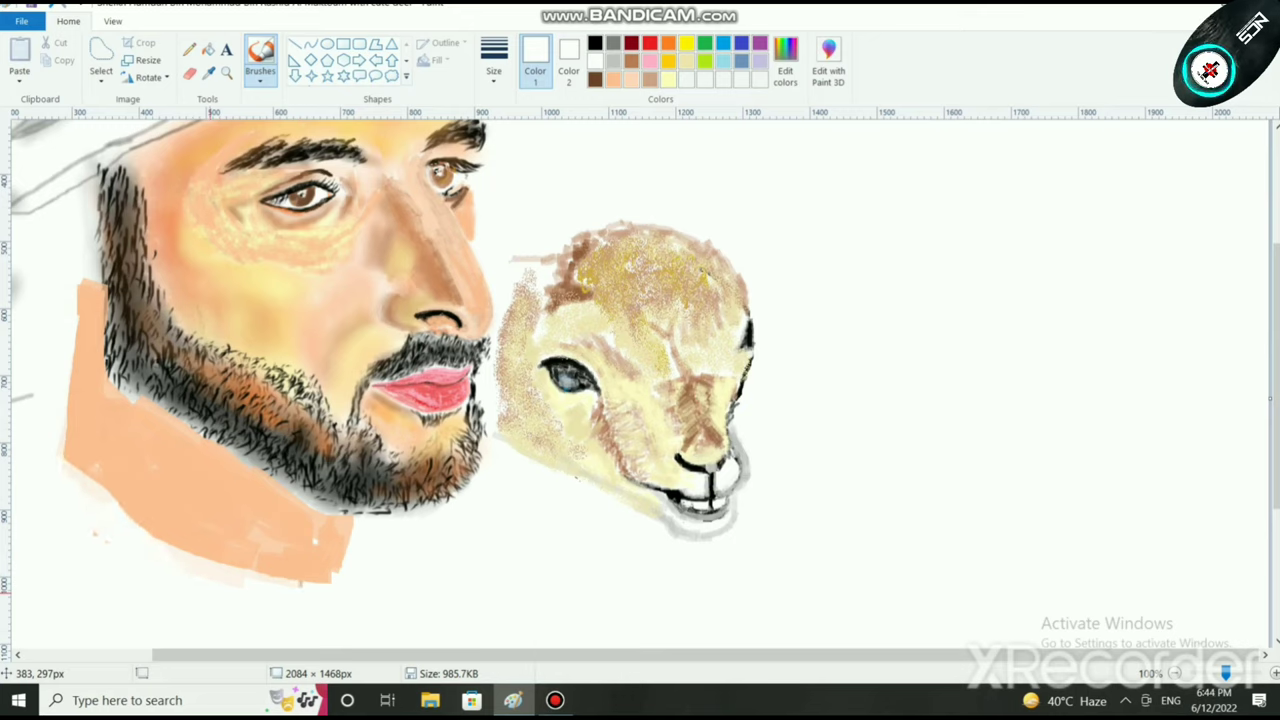
{"action": "mouse_move", "coordinate": [132, 536]}
{"action": "left_mouse_down"}
{"action": "mouse_move", "coordinate": [318, 590]}
{"action": "mouse_move", "coordinate": [129, 536]}
{"action": "left_mouse_up"}
{"action": "mouse_move", "coordinate": [240, 566]}
{"action": "left_mouse_down"}
{"action": "mouse_move", "coordinate": [124, 520]}
{"action": "mouse_move", "coordinate": [60, 462]}
{"action": "left_mouse_up"}
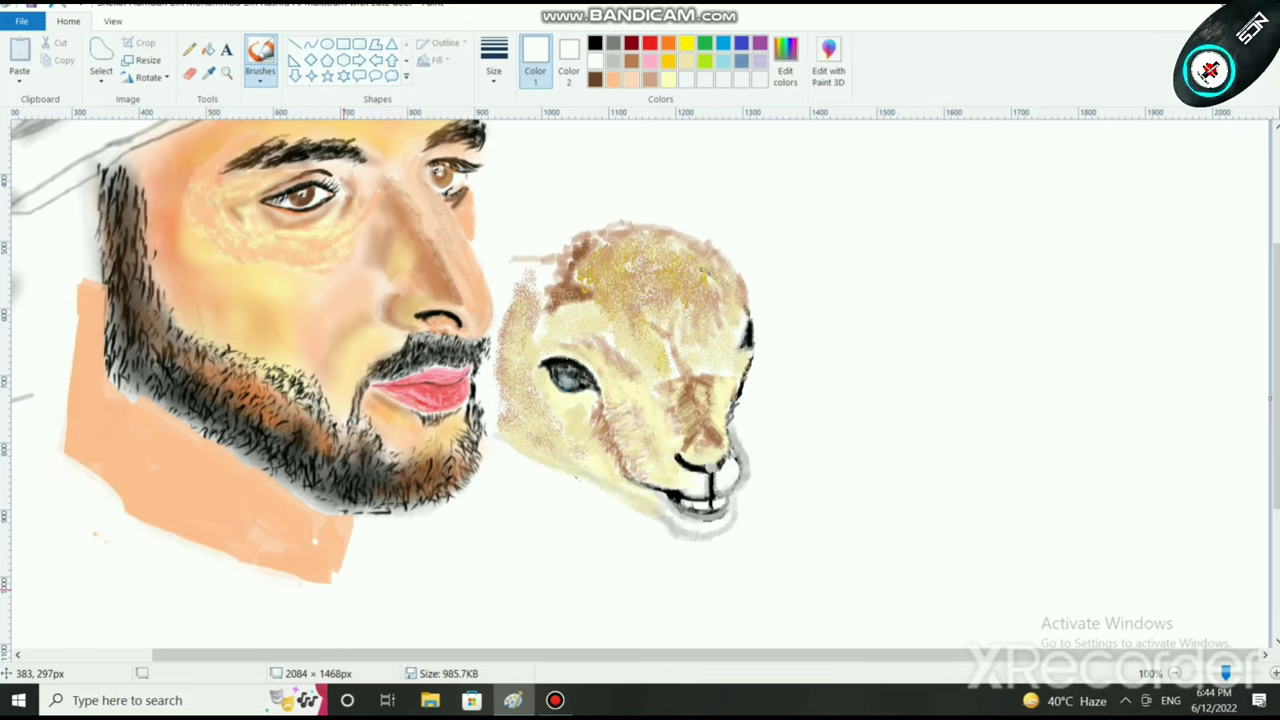
Step: Lighten the neck strip directly beneath the beard with white and repaint it in peach
{"action": "left_click_drag", "start_coordinate": [325, 568], "coordinate": [160, 508]}
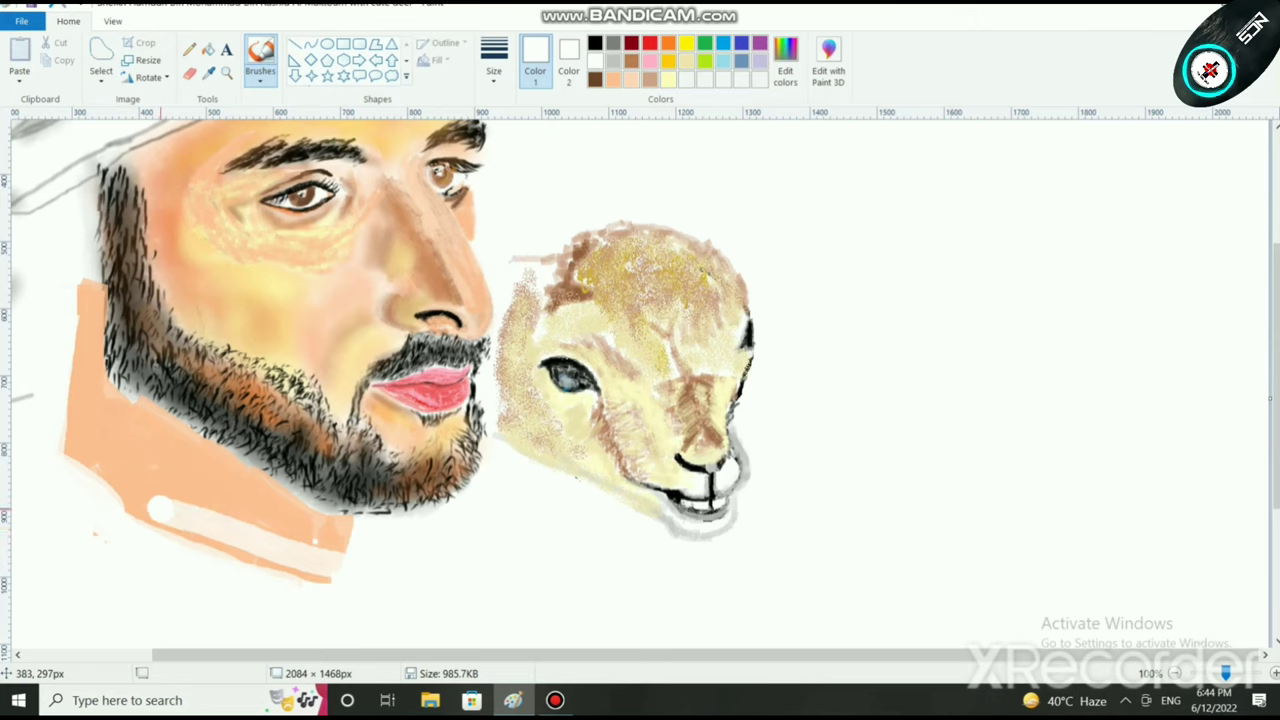
{"action": "key", "text": "ctrl+z"}
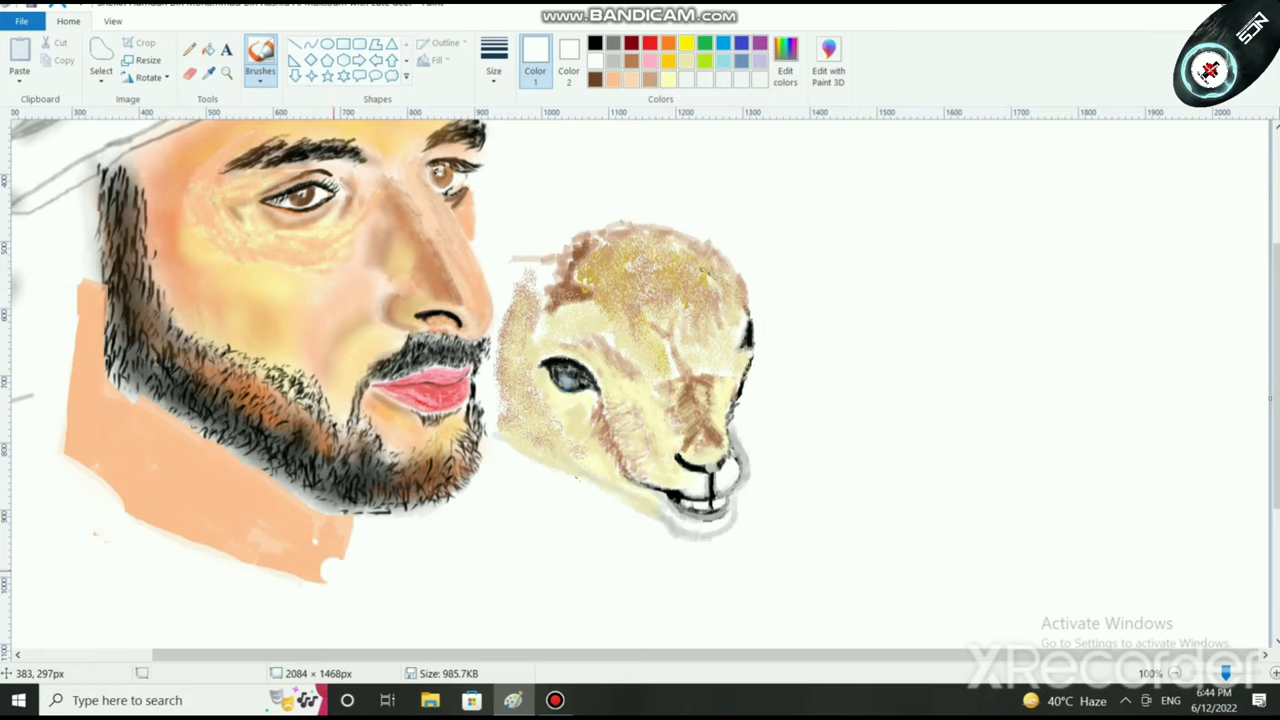
{"action": "mouse_move", "coordinate": [330, 582]}
{"action": "left_mouse_down"}
{"action": "mouse_move", "coordinate": [338, 513]}
{"action": "mouse_move", "coordinate": [268, 490]}
{"action": "mouse_move", "coordinate": [298, 525]}
{"action": "mouse_move", "coordinate": [278, 476]}
{"action": "mouse_move", "coordinate": [155, 426]}
{"action": "mouse_move", "coordinate": [200, 440]}
{"action": "mouse_move", "coordinate": [112, 395]}
{"action": "mouse_move", "coordinate": [87, 359]}
{"action": "mouse_move", "coordinate": [85, 384]}
{"action": "mouse_move", "coordinate": [94, 298]}
{"action": "left_mouse_up"}
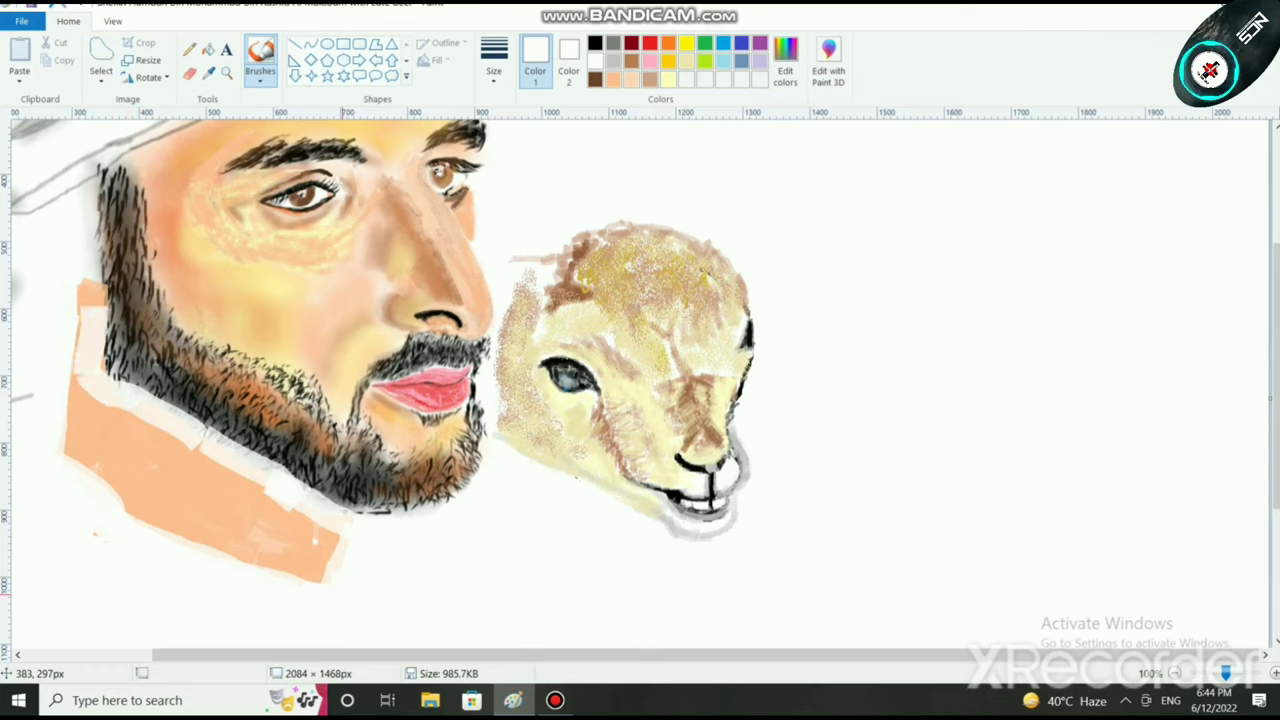
{"action": "left_click", "coordinate": [613, 79]}
{"action": "mouse_move", "coordinate": [348, 526]}
{"action": "left_mouse_down"}
{"action": "mouse_move", "coordinate": [93, 380]}
{"action": "mouse_move", "coordinate": [97, 313]}
{"action": "mouse_move", "coordinate": [74, 365]}
{"action": "left_mouse_up"}
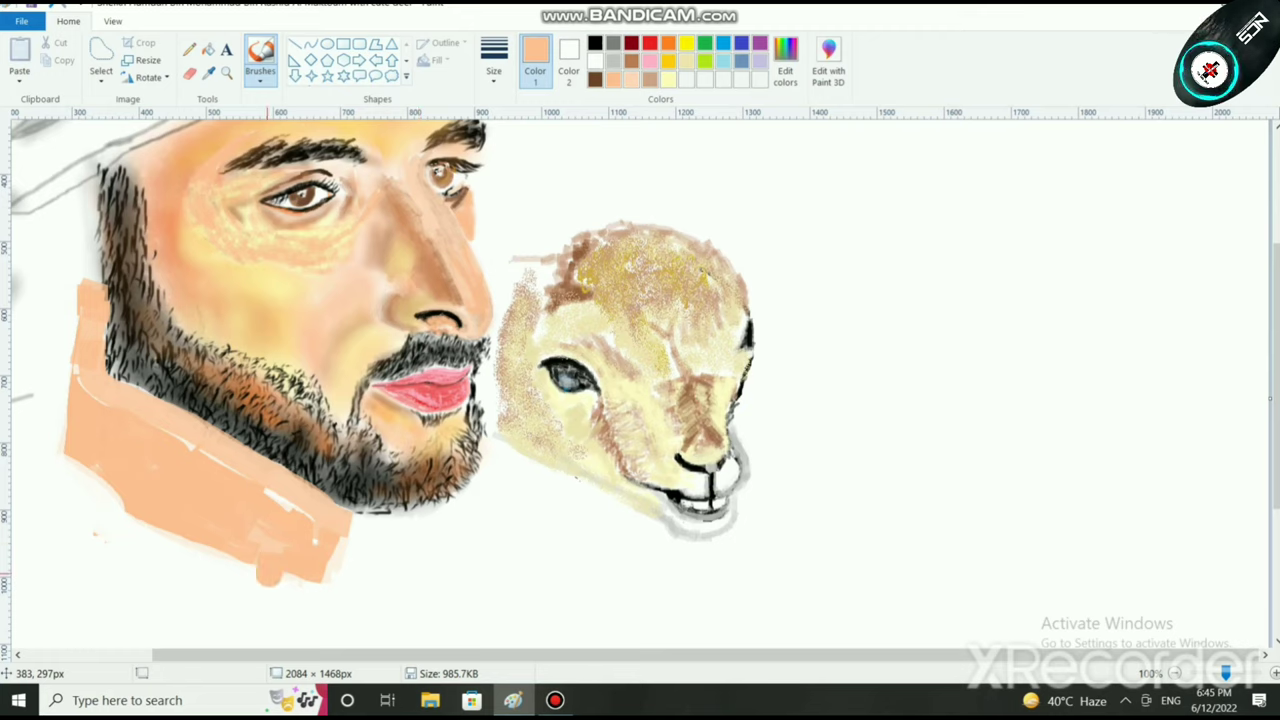
Step: Narrow the neck by painting white over its lower edge, undoing the first white band
{"action": "mouse_move", "coordinate": [338, 536]}
{"action": "left_mouse_down"}
{"action": "mouse_move", "coordinate": [320, 573]}
{"action": "mouse_move", "coordinate": [328, 545]}
{"action": "mouse_move", "coordinate": [333, 572]}
{"action": "mouse_move", "coordinate": [332, 550]}
{"action": "mouse_move", "coordinate": [213, 492]}
{"action": "left_mouse_up"}
{"action": "left_click", "coordinate": [595, 61]}
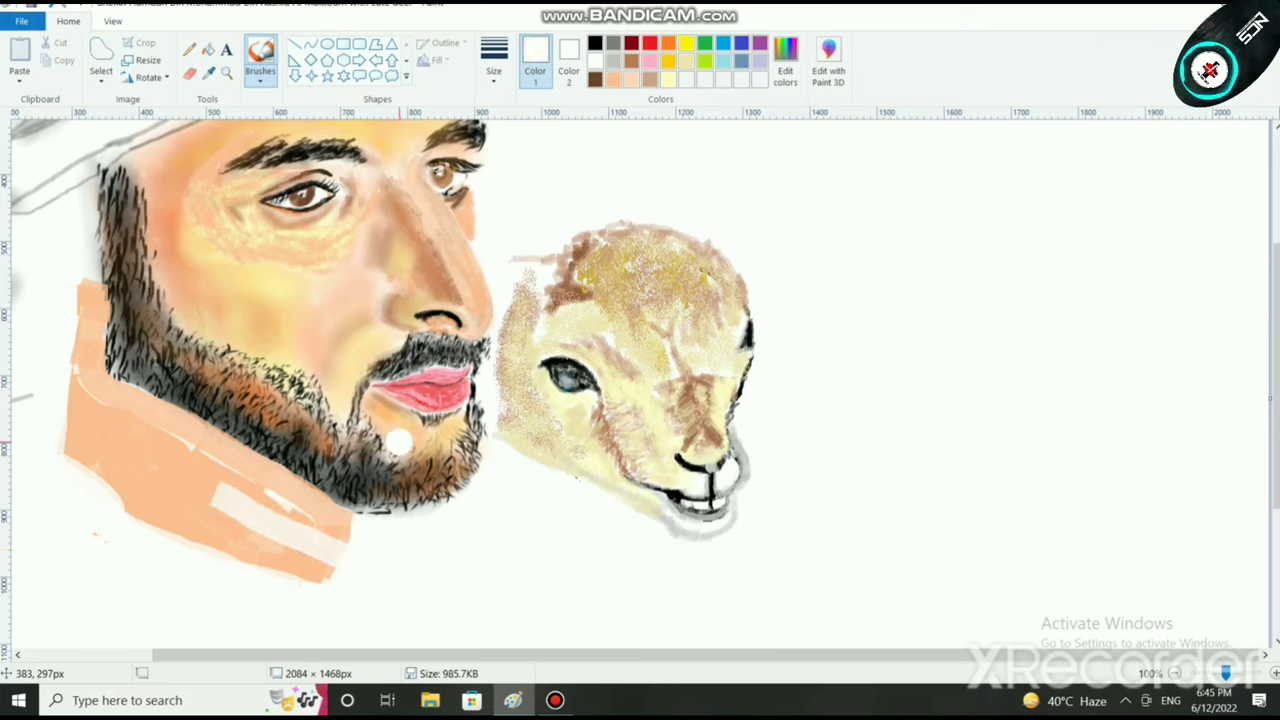
{"action": "key", "text": "ctrl+z"}
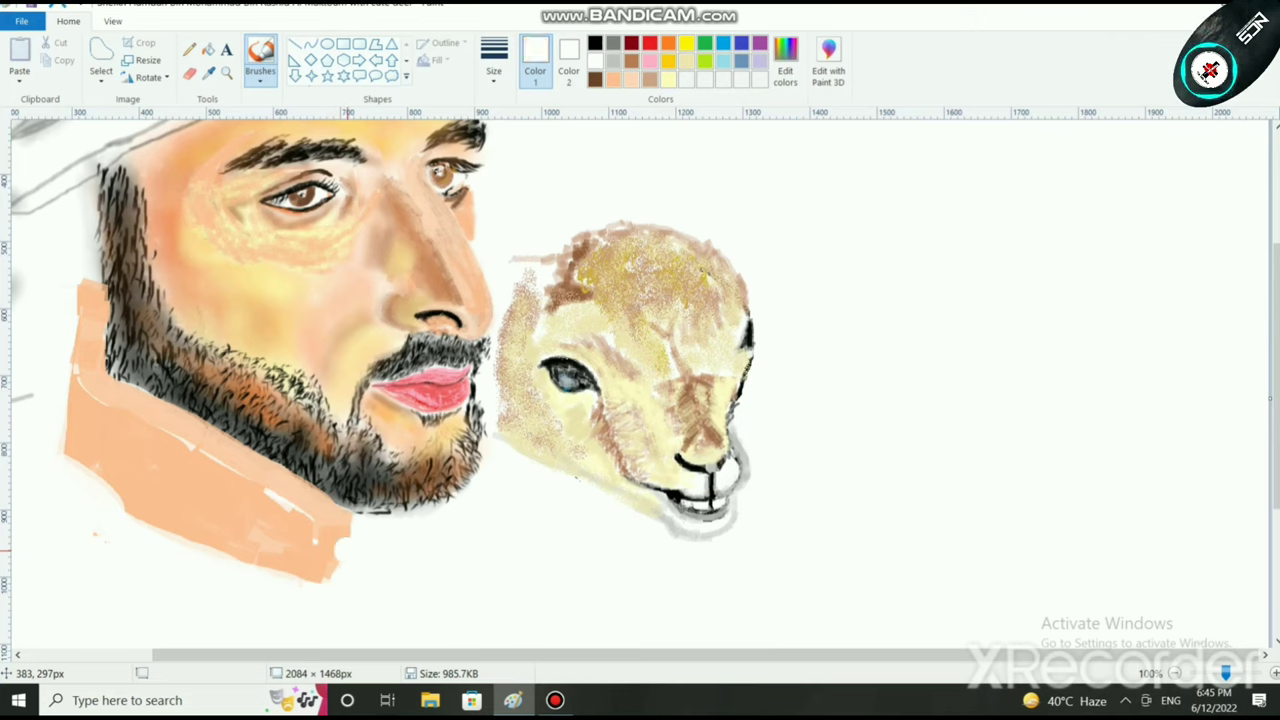
{"action": "mouse_move", "coordinate": [335, 548]}
{"action": "left_mouse_down"}
{"action": "mouse_move", "coordinate": [158, 508]}
{"action": "mouse_move", "coordinate": [62, 440]}
{"action": "left_mouse_up"}
{"action": "left_click_drag", "start_coordinate": [330, 578], "coordinate": [152, 532]}
Step: Cover the pale gaps in the neck below the beard with peach
{"action": "left_click", "coordinate": [613, 79]}
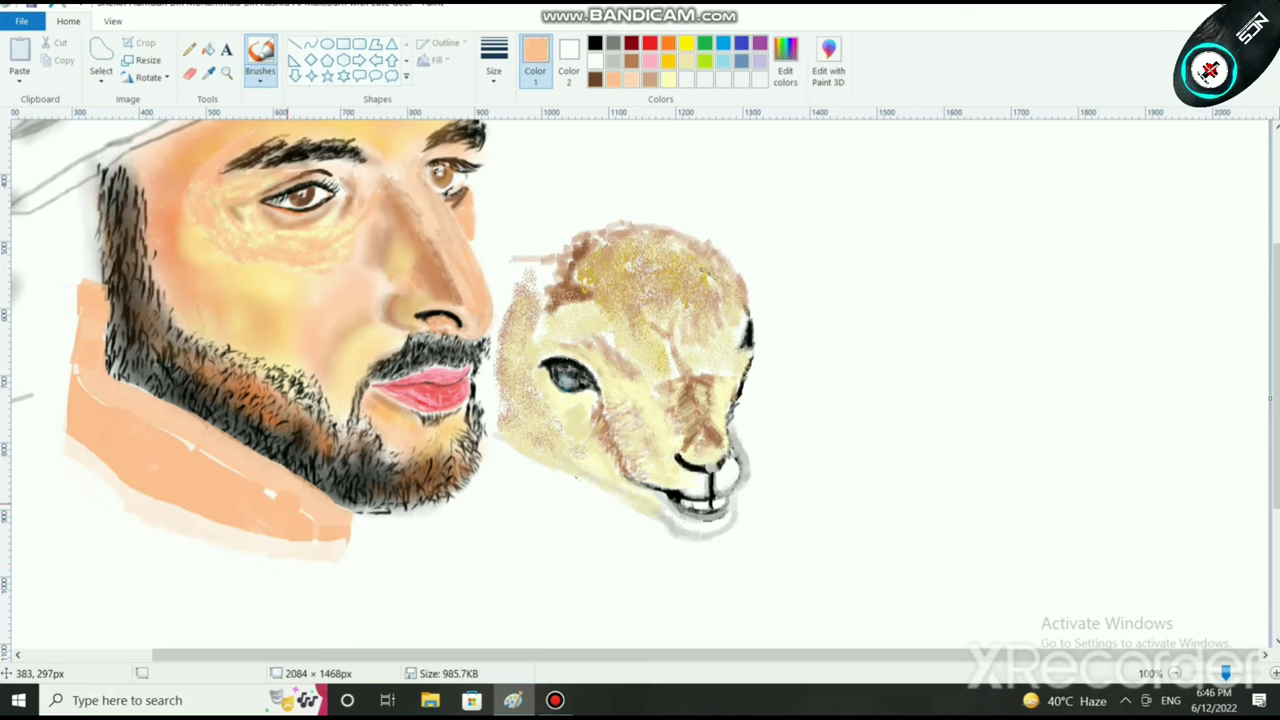
{"action": "mouse_move", "coordinate": [298, 504]}
{"action": "left_mouse_down"}
{"action": "mouse_move", "coordinate": [237, 486]}
{"action": "mouse_move", "coordinate": [275, 506]}
{"action": "mouse_move", "coordinate": [125, 393]}
{"action": "mouse_move", "coordinate": [95, 380]}
{"action": "mouse_move", "coordinate": [92, 406]}
{"action": "mouse_move", "coordinate": [92, 328]}
{"action": "left_mouse_up"}
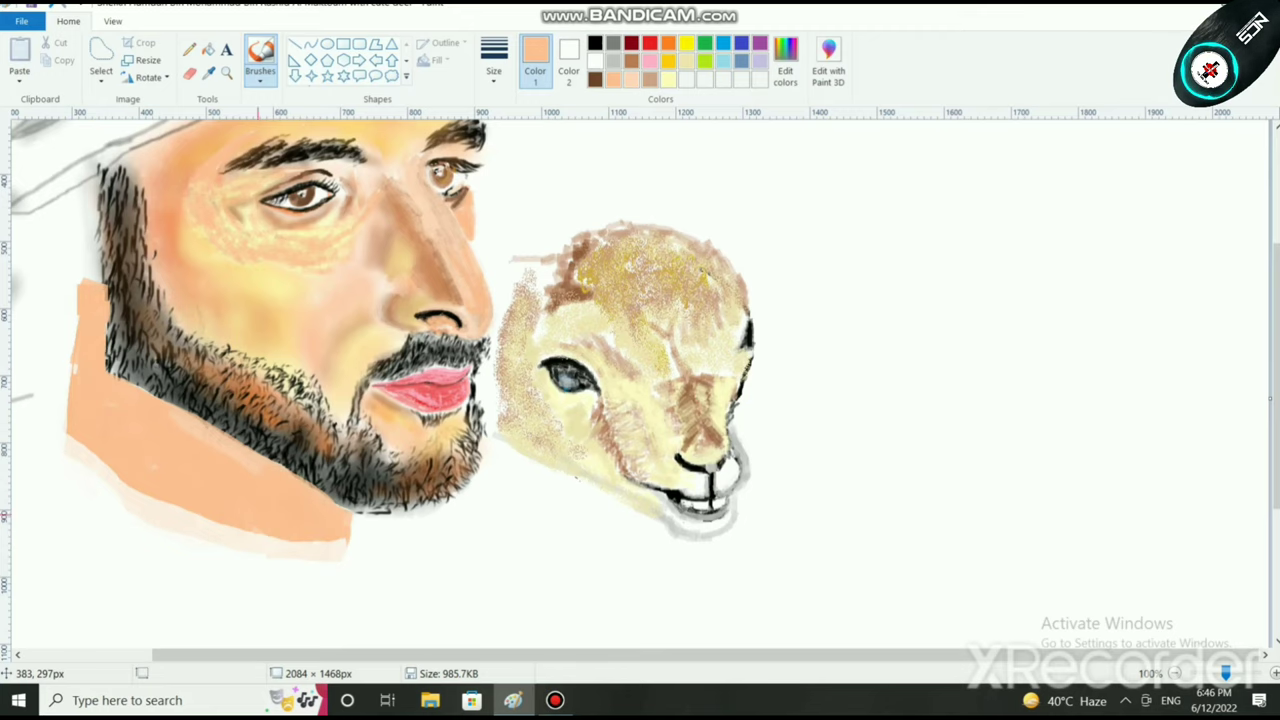
Step: Zoom out and view the whole painting full screen to check the new neck against the head and the deer
{"action": "scroll", "coordinate": [471, 614], "scroll_direction": "down", "scroll_amount": 1, "text": "ctrl"}
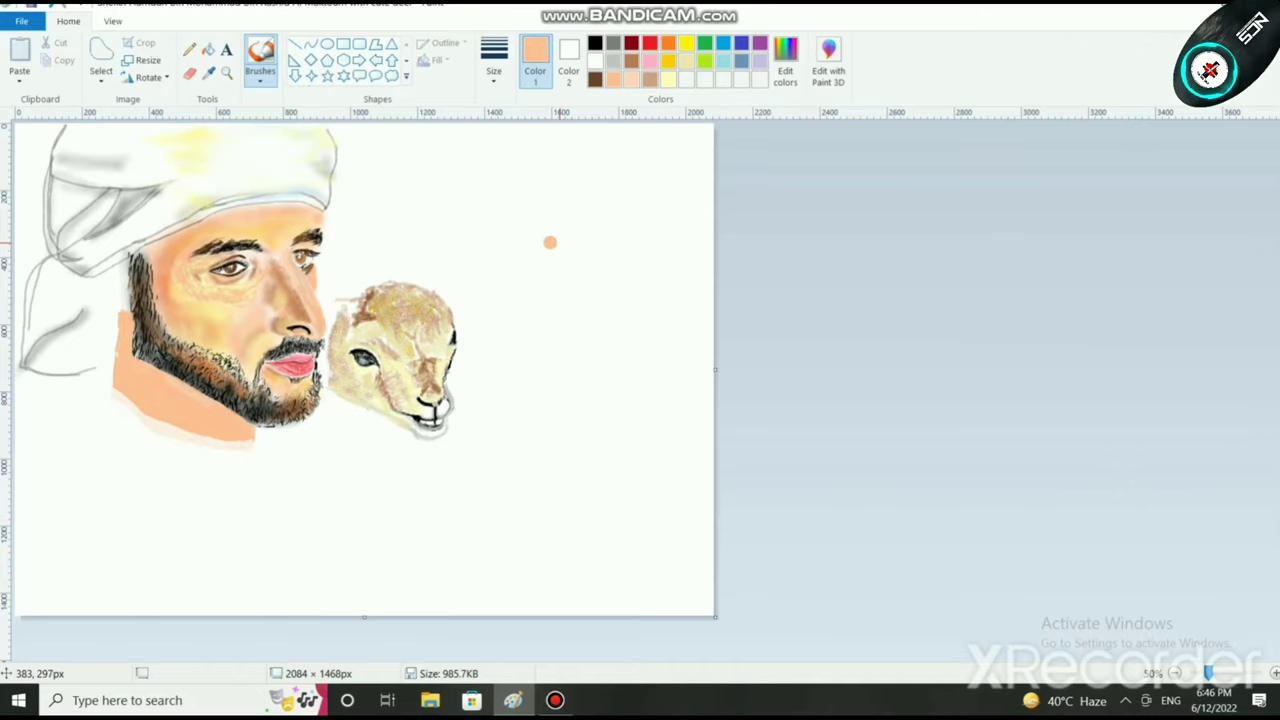
{"action": "scroll", "coordinate": [813, 400], "scroll_direction": "down", "scroll_amount": 1}
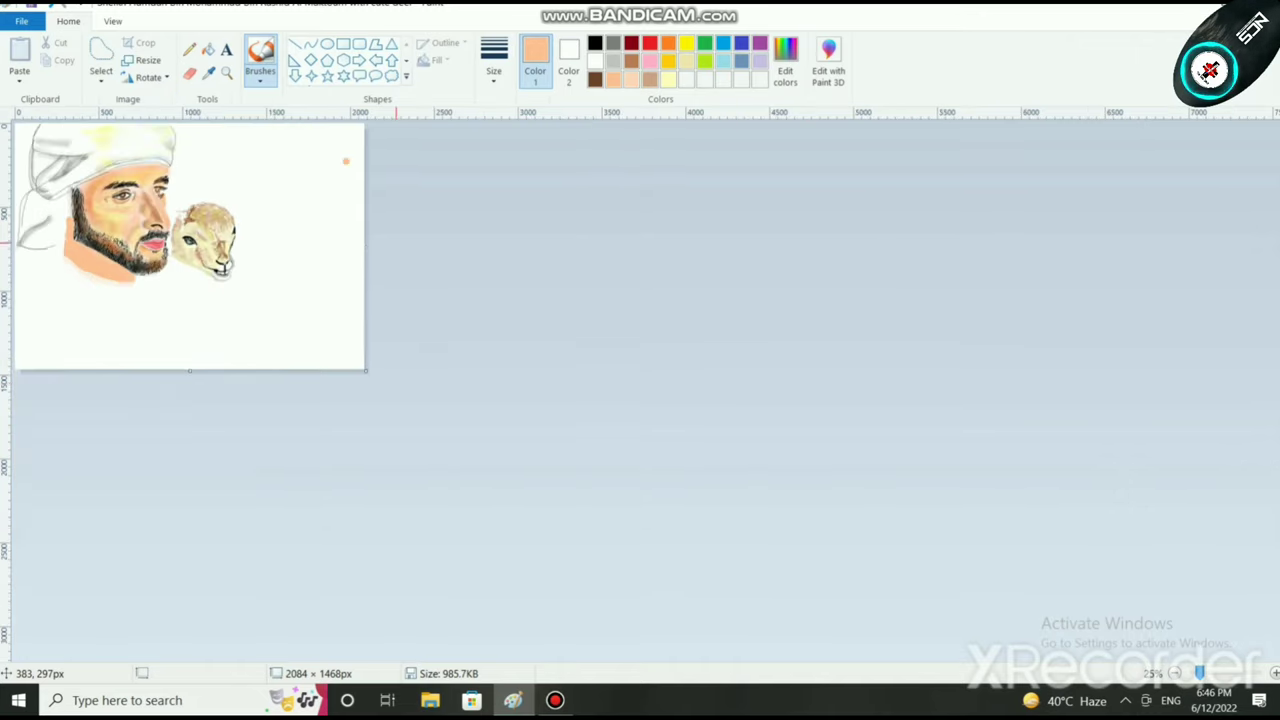
{"action": "scroll", "coordinate": [243, 213], "scroll_direction": "up", "scroll_amount": 1}
{"action": "left_click", "coordinate": [113, 21]}
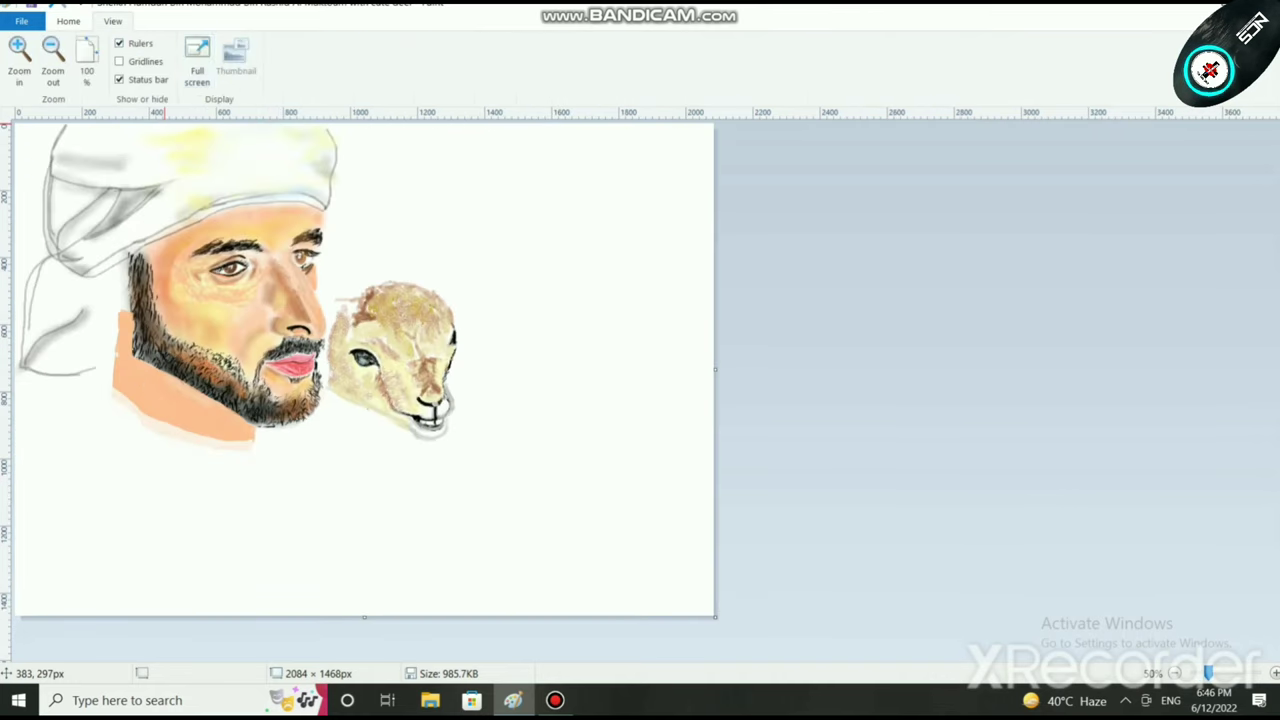
{"action": "left_click", "coordinate": [198, 58]}
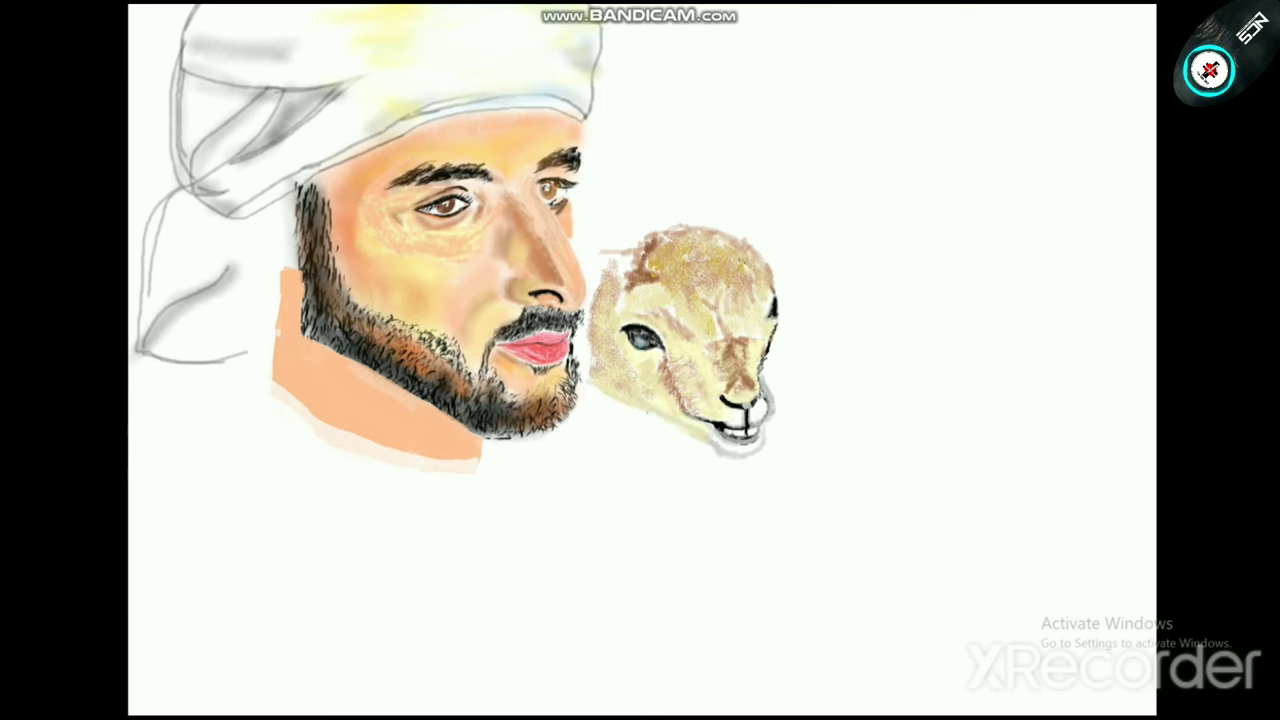
{"action": "left_click", "coordinate": [714, 409]}
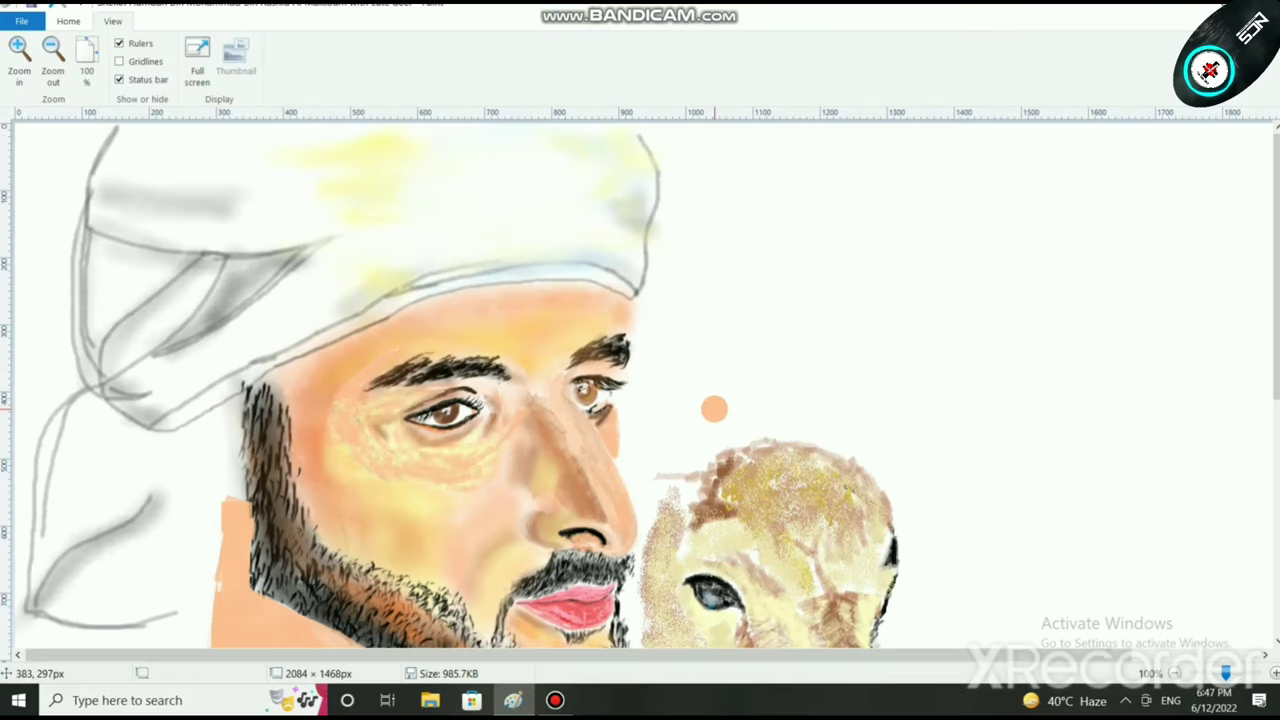
Step: Switch to the Oil brush in black with a thin stroke for the beard hairs
{"action": "scroll", "coordinate": [704, 408], "scroll_direction": "down", "scroll_amount": 4}
{"action": "scroll", "coordinate": [490, 253], "scroll_direction": "up", "scroll_amount": 3}
{"action": "left_click", "coordinate": [68, 21]}
{"action": "left_click", "coordinate": [260, 76]}
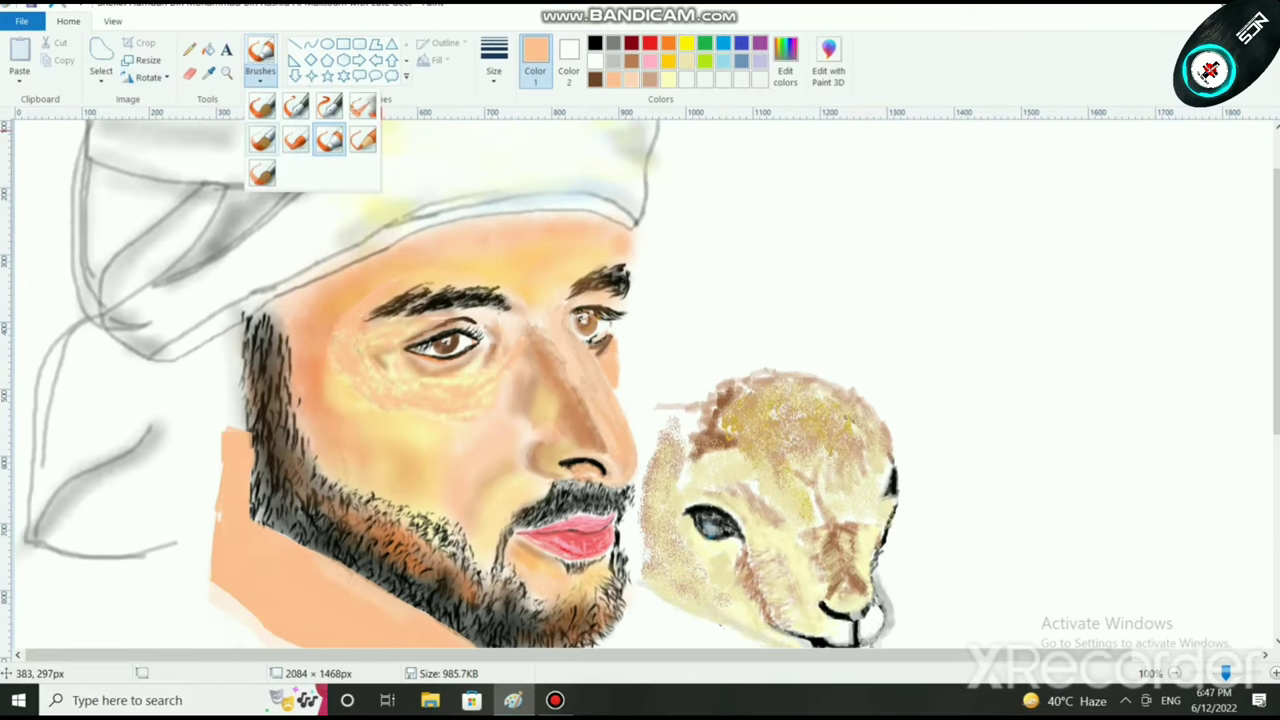
{"action": "left_click", "coordinate": [263, 139]}
{"action": "left_click", "coordinate": [595, 43]}
{"action": "left_click", "coordinate": [493, 70]}
{"action": "left_click", "coordinate": [533, 109]}
Step: Examine the beard, neck and face both close up and as part of the whole painting
{"action": "scroll", "coordinate": [515, 449], "scroll_direction": "down", "scroll_amount": 2}
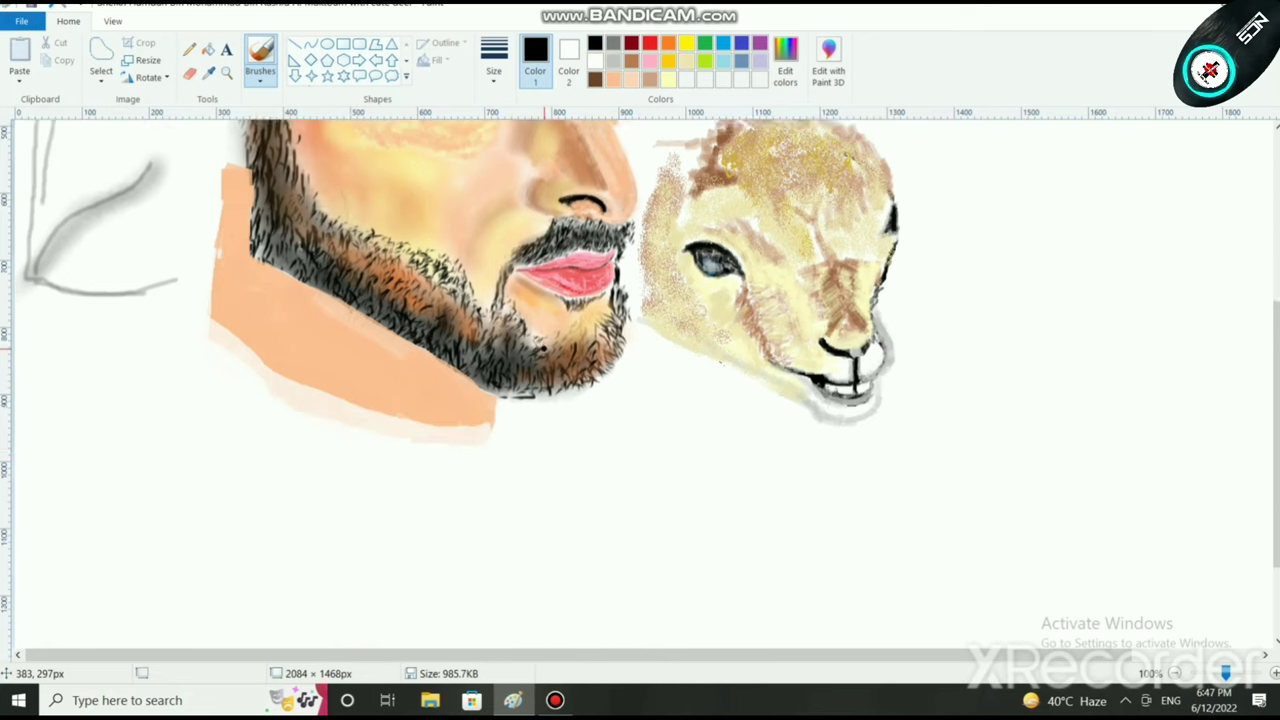
{"action": "scroll", "coordinate": [543, 349], "scroll_direction": "up", "scroll_amount": 1}
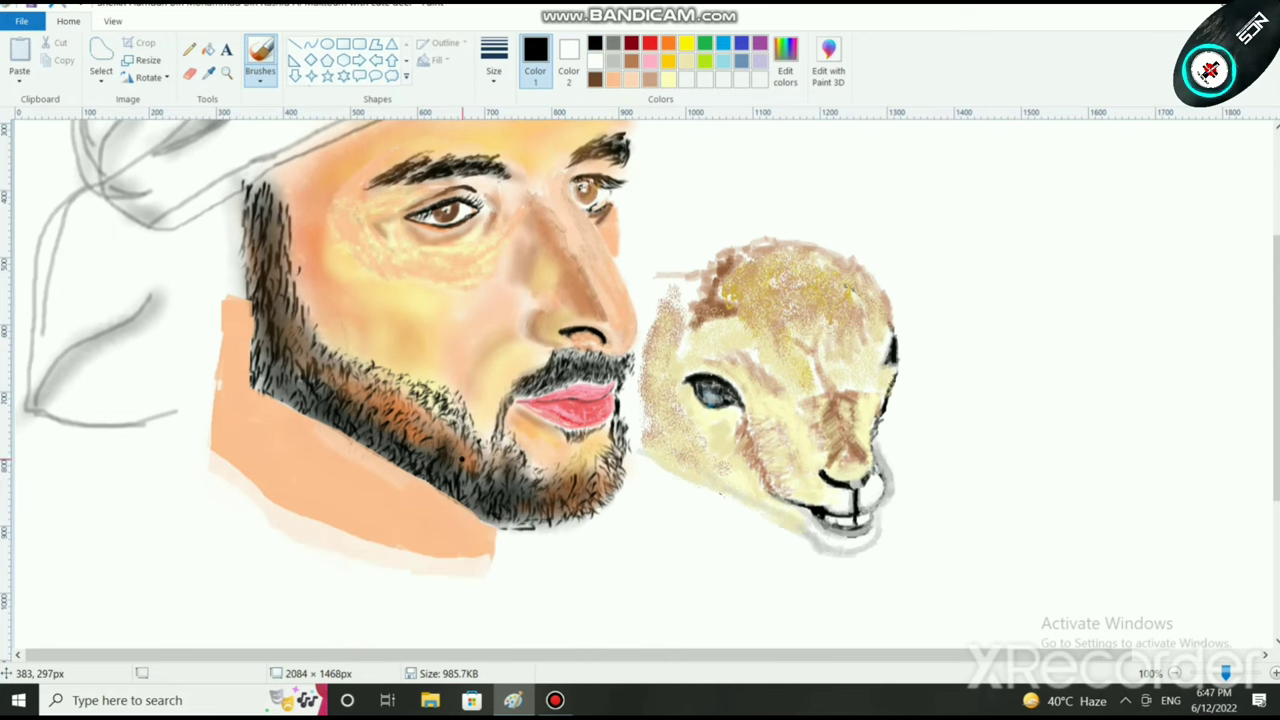
{"action": "scroll", "coordinate": [602, 500], "scroll_direction": "up", "scroll_amount": 1}
{"action": "scroll", "coordinate": [1091, 572], "scroll_direction": "down", "scroll_amount": 3}
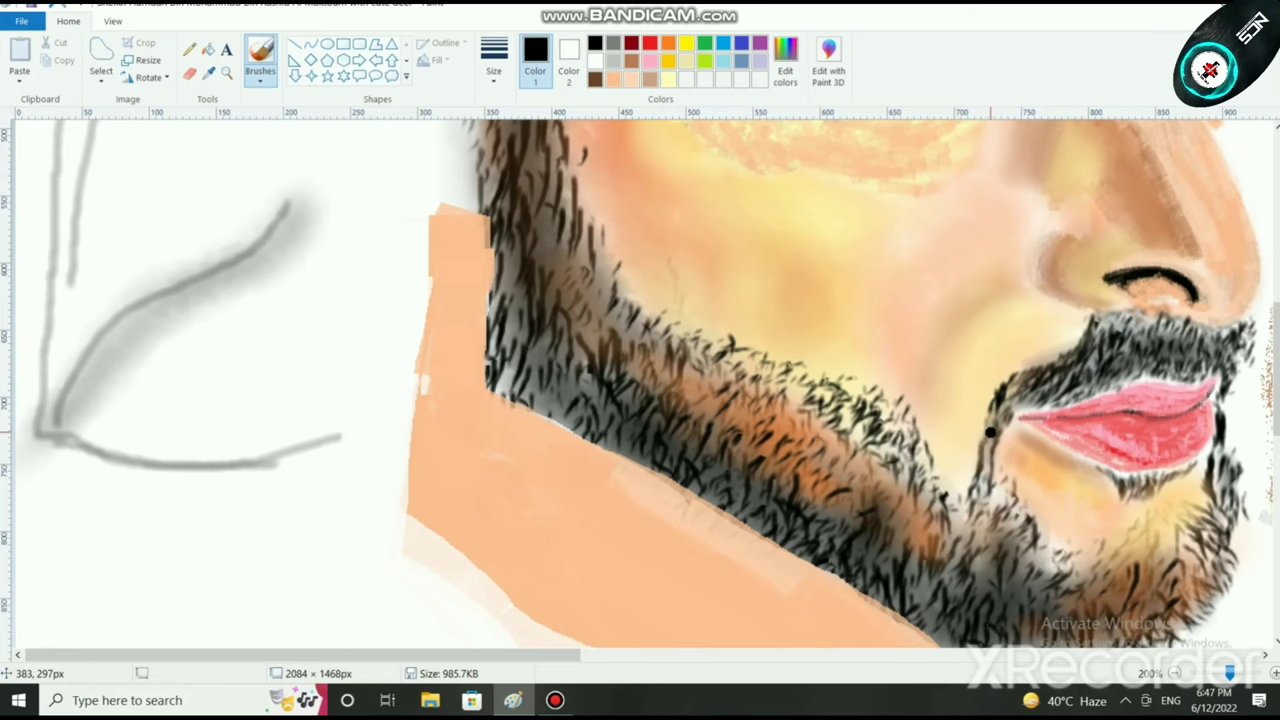
{"action": "scroll", "coordinate": [1090, 409], "scroll_direction": "down", "scroll_amount": 2}
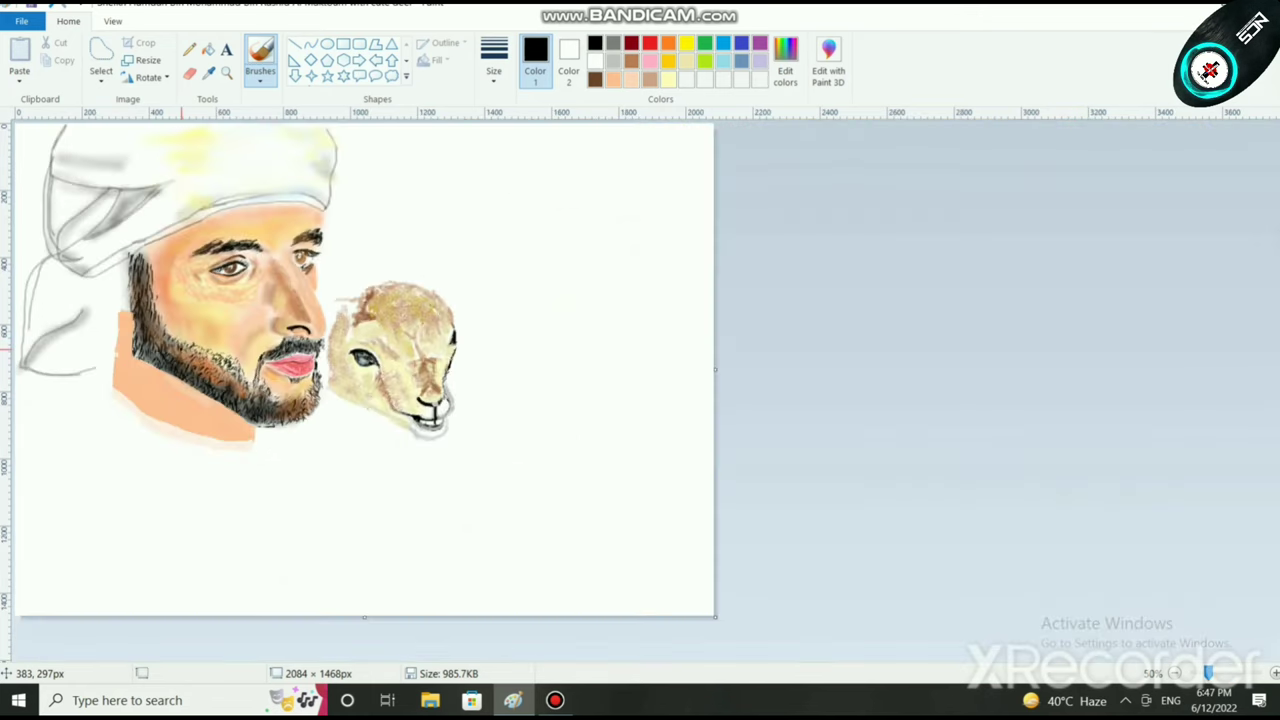
{"action": "scroll", "coordinate": [1090, 409], "scroll_direction": "up", "scroll_amount": 1}
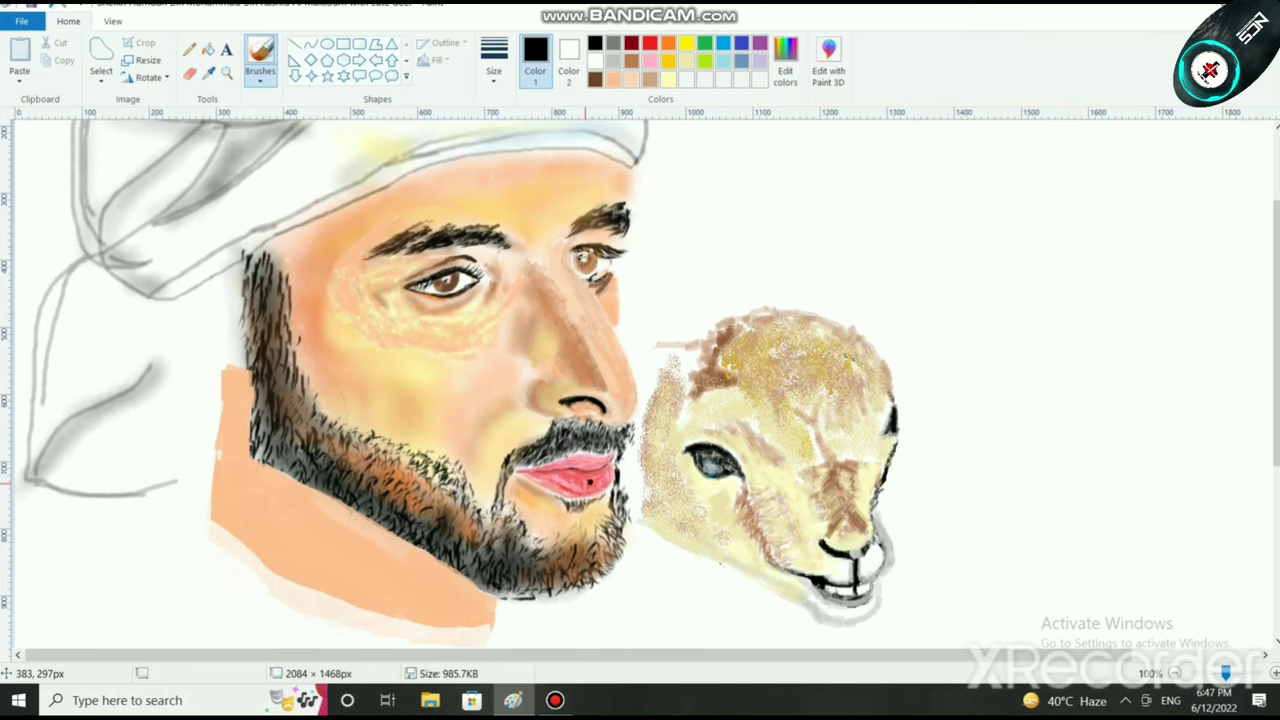
{"action": "scroll", "coordinate": [595, 475], "scroll_direction": "down", "scroll_amount": 2}
{"action": "scroll", "coordinate": [506, 405], "scroll_direction": "up", "scroll_amount": 2}
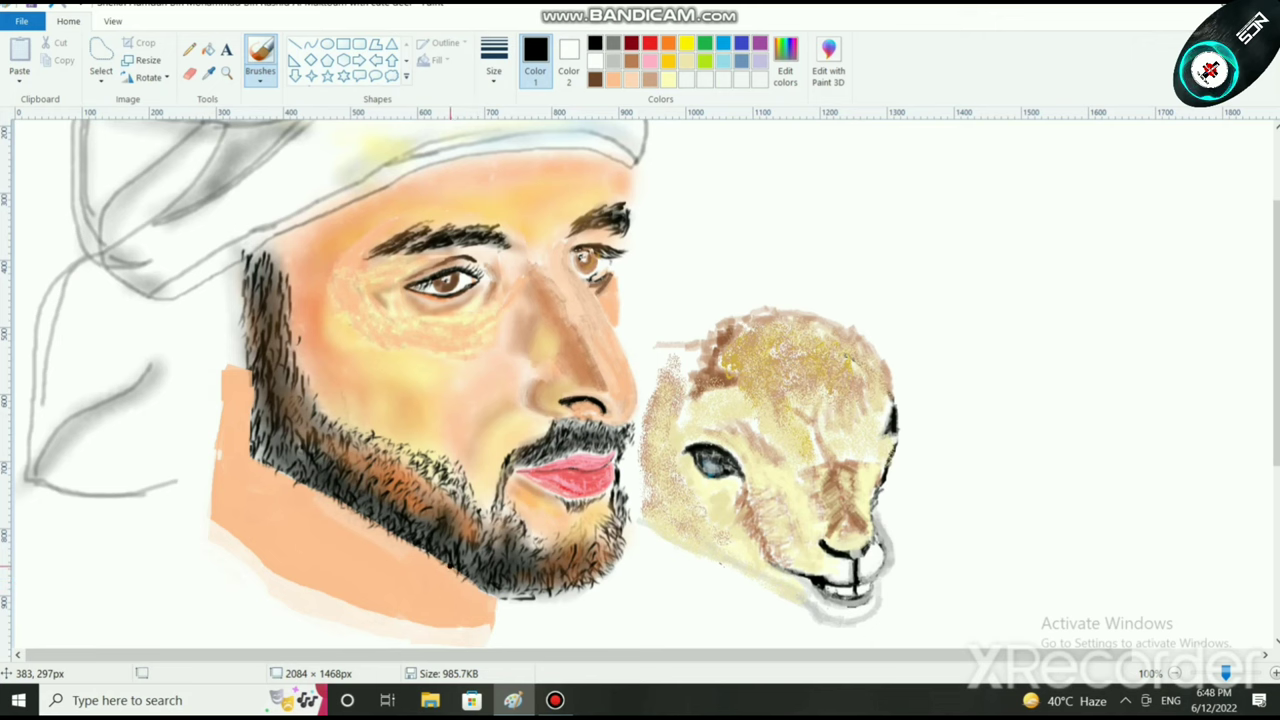
{"action": "scroll", "coordinate": [640, 452], "scroll_direction": "up", "scroll_amount": 1}
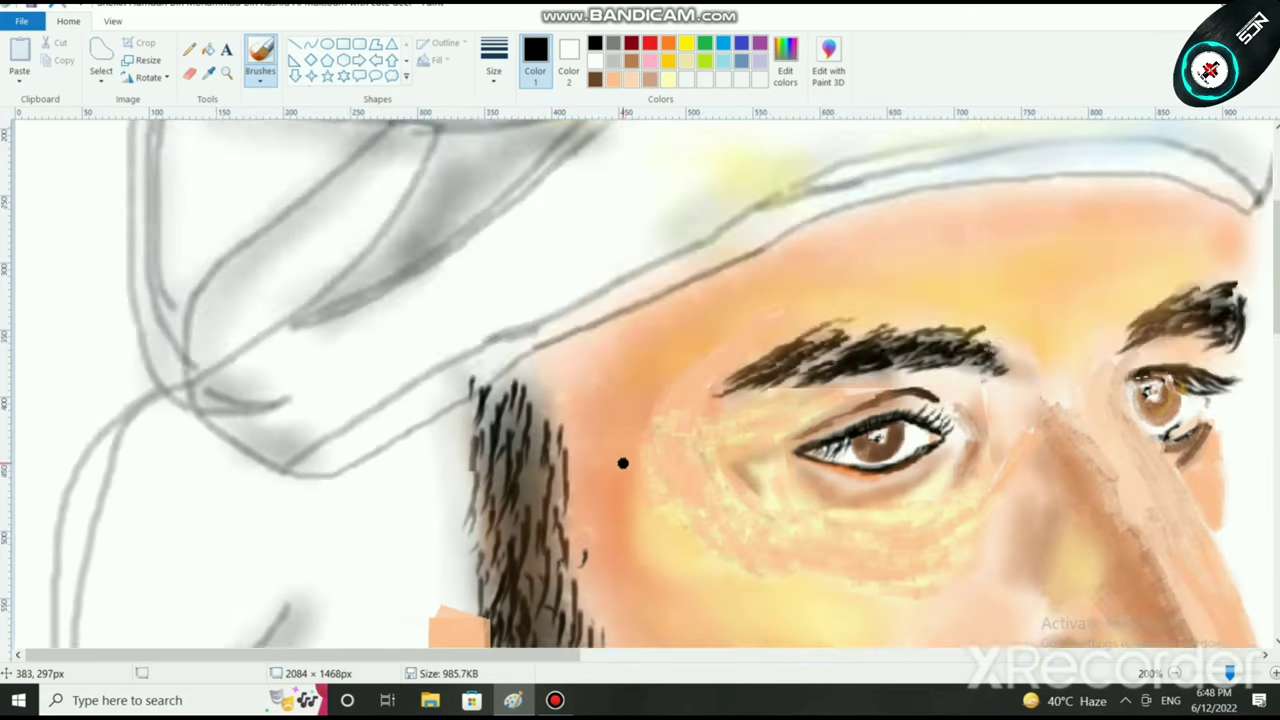
{"action": "scroll", "coordinate": [623, 463], "scroll_direction": "down", "scroll_amount": 2}
{"action": "left_click_drag", "start_coordinate": [562, 655], "coordinate": [757, 655]}
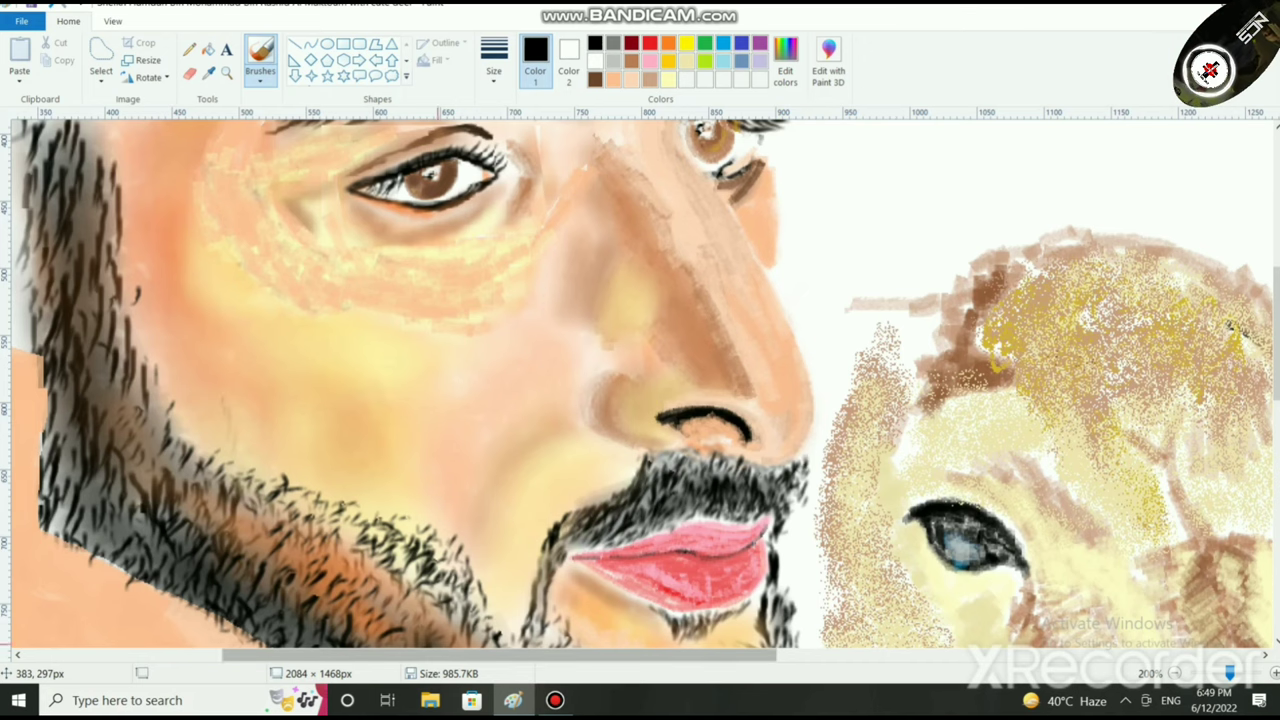
Step: Extend the sideburn up to the turban with short black hairs and draw a black shoulder line from the neck to the canvas edge
{"action": "scroll", "coordinate": [611, 474], "scroll_direction": "up", "scroll_amount": 3}
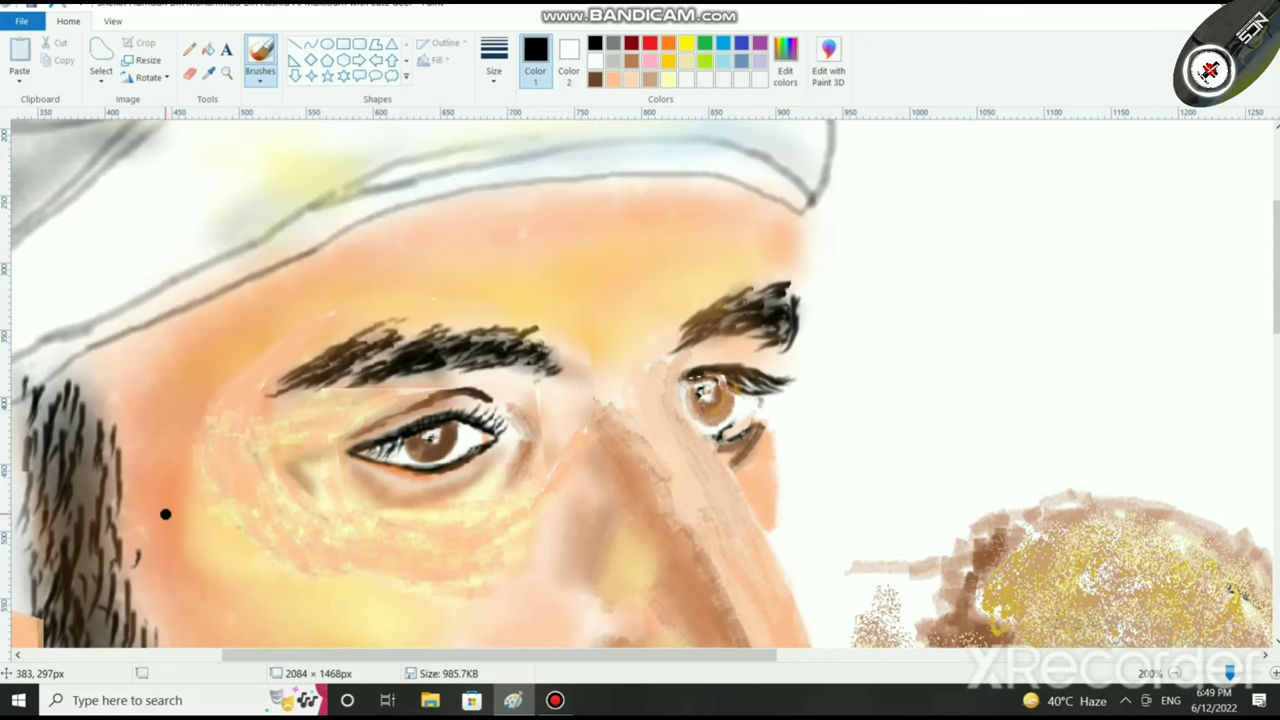
{"action": "scroll", "coordinate": [166, 515], "scroll_direction": "down", "scroll_amount": 2}
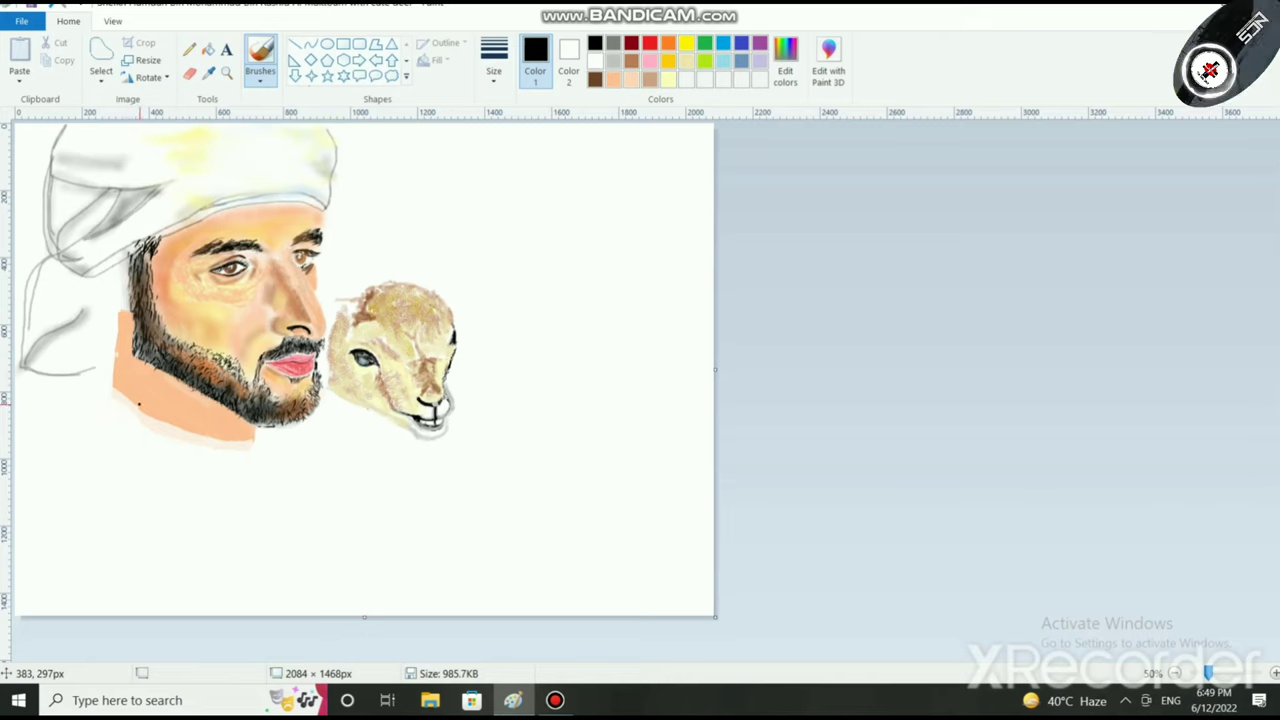
{"action": "left_click_drag", "start_coordinate": [115, 388], "coordinate": [16, 437]}
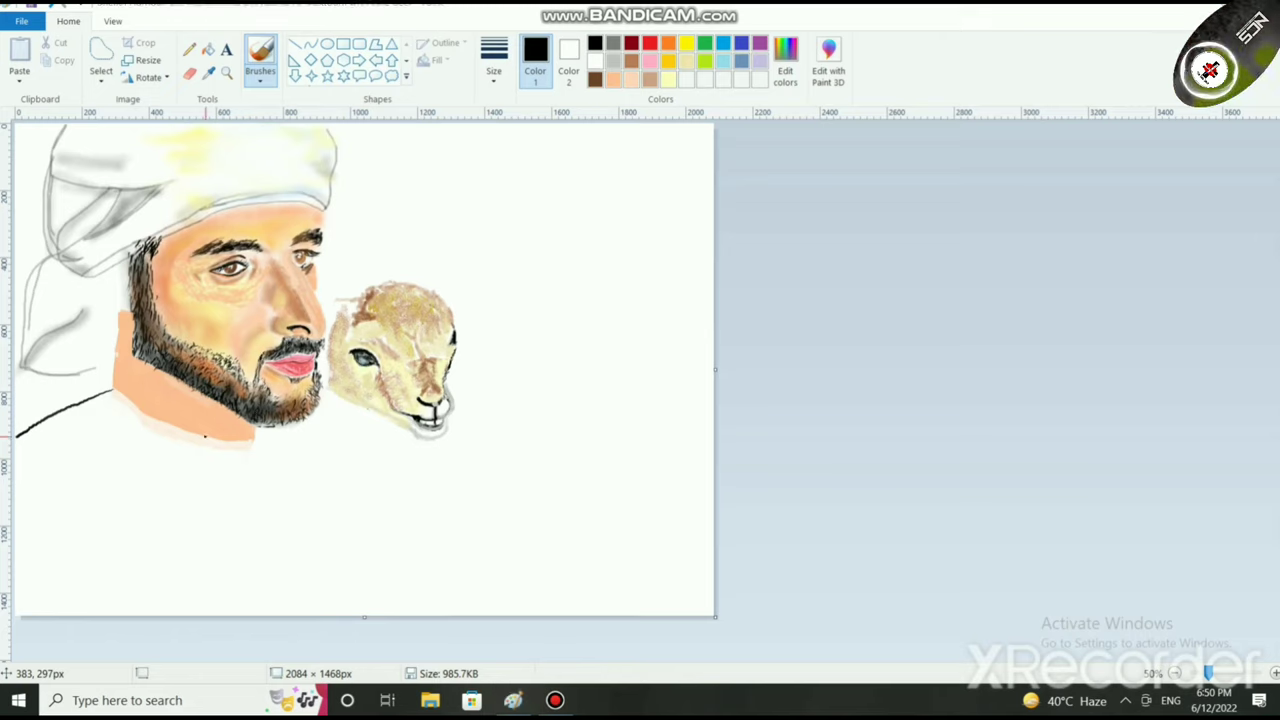
Step: Try shifting the man's nearer eye and eyebrow with a free-form selection, and undo the placement
{"action": "key", "text": "ctrl+Page_Up"}
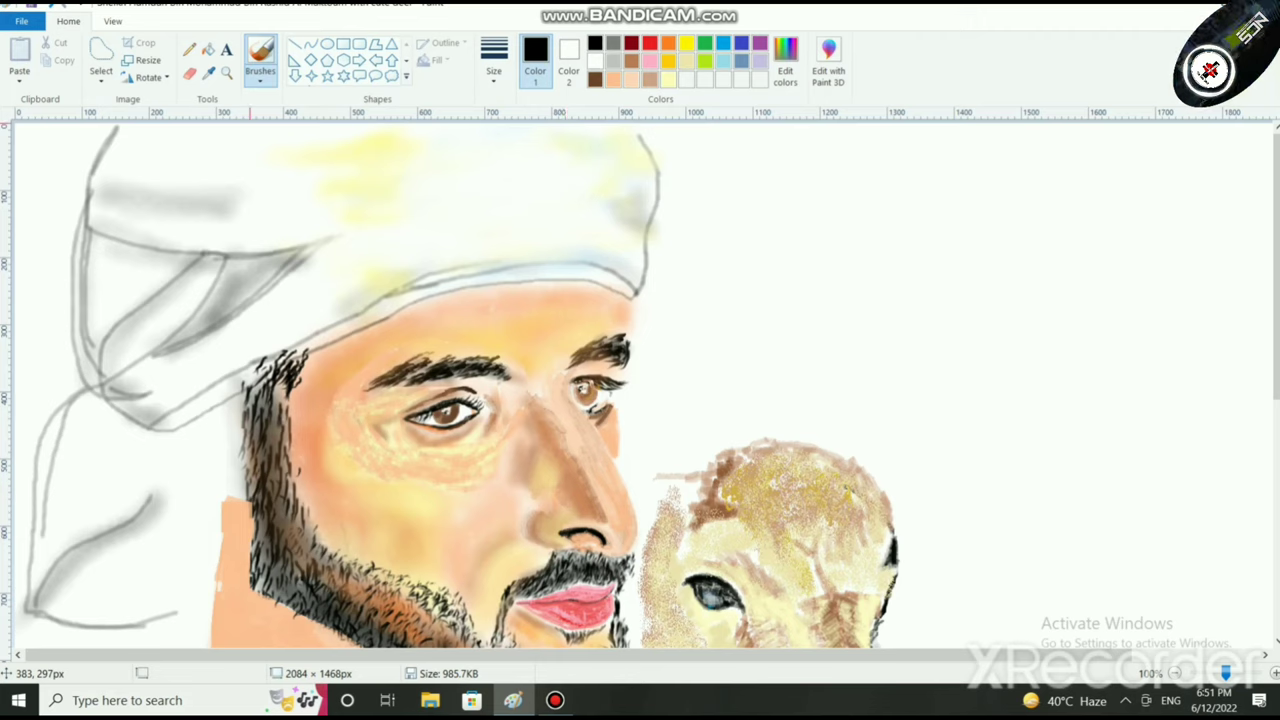
{"action": "left_click", "coordinate": [101, 74]}
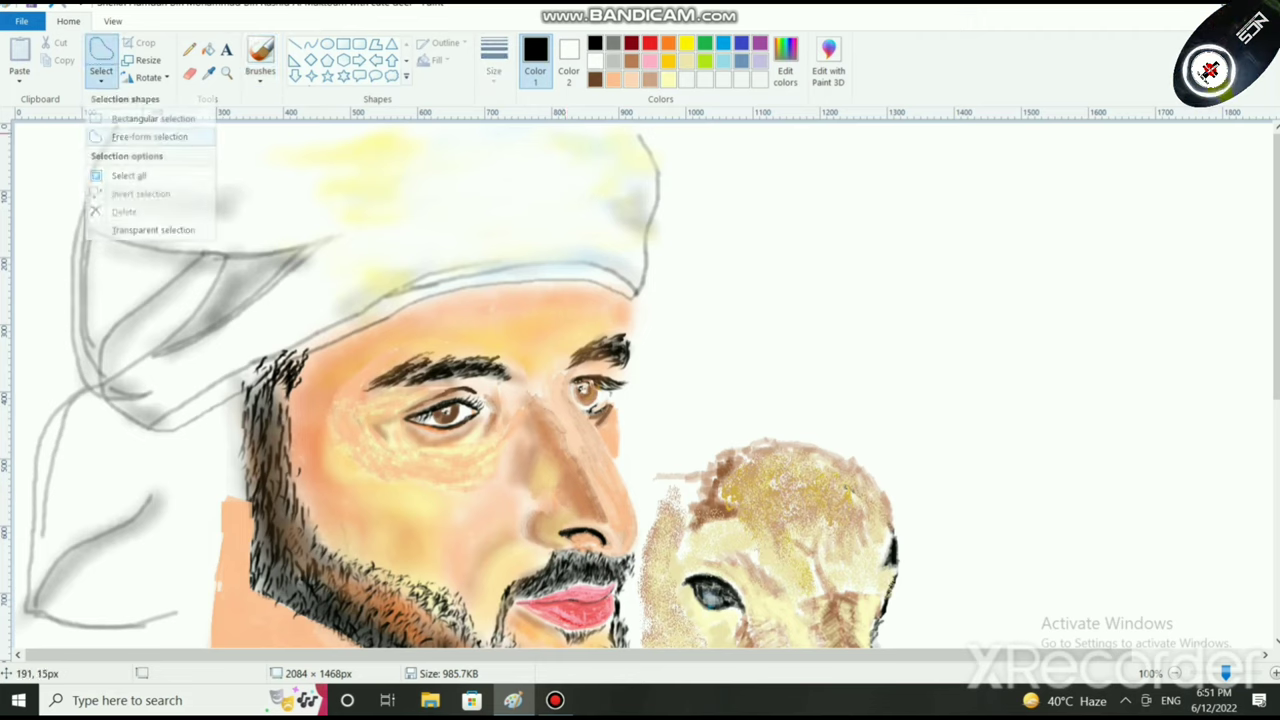
{"action": "left_click", "coordinate": [144, 136]}
{"action": "mouse_move", "coordinate": [440, 343]}
{"action": "left_mouse_down"}
{"action": "mouse_move", "coordinate": [385, 355]}
{"action": "mouse_move", "coordinate": [336, 425]}
{"action": "mouse_move", "coordinate": [425, 482]}
{"action": "mouse_move", "coordinate": [476, 481]}
{"action": "mouse_move", "coordinate": [504, 440]}
{"action": "mouse_move", "coordinate": [497, 409]}
{"action": "mouse_move", "coordinate": [526, 368]}
{"action": "mouse_move", "coordinate": [441, 343]}
{"action": "left_mouse_up"}
{"action": "left_click_drag", "start_coordinate": [442, 400], "coordinate": [467, 416]}
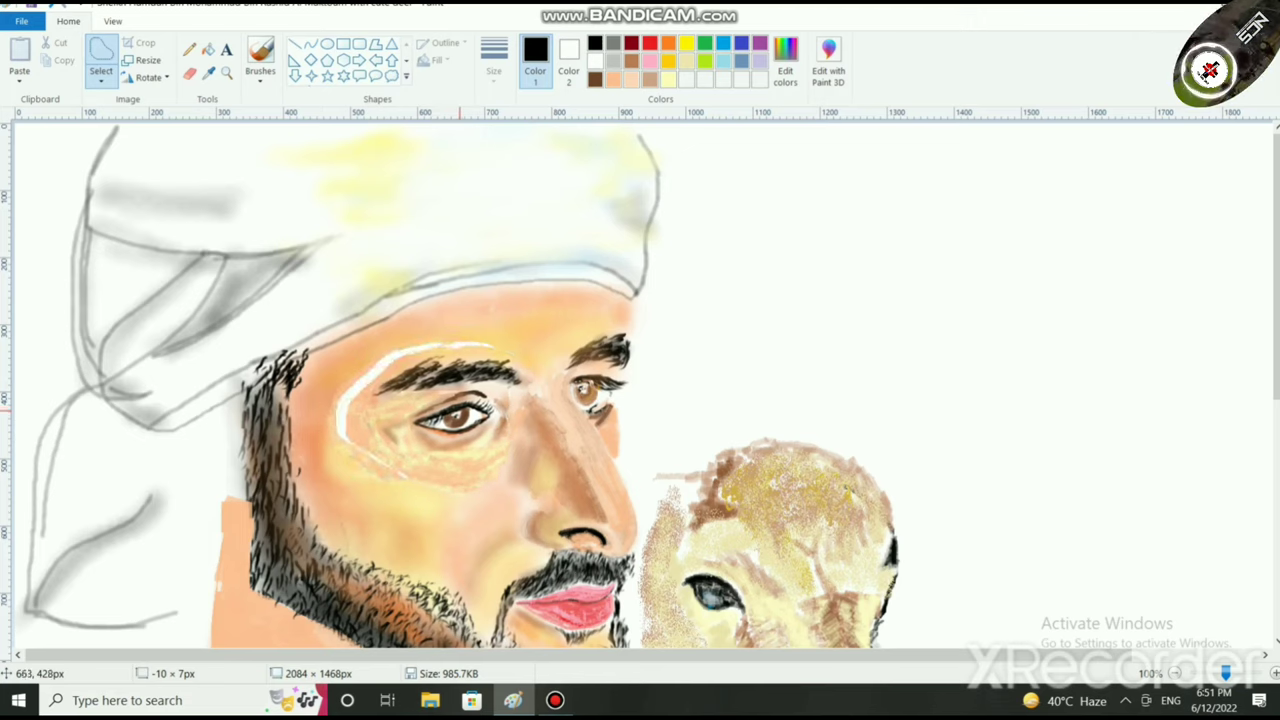
{"action": "left_click_drag", "start_coordinate": [467, 416], "coordinate": [462, 410]}
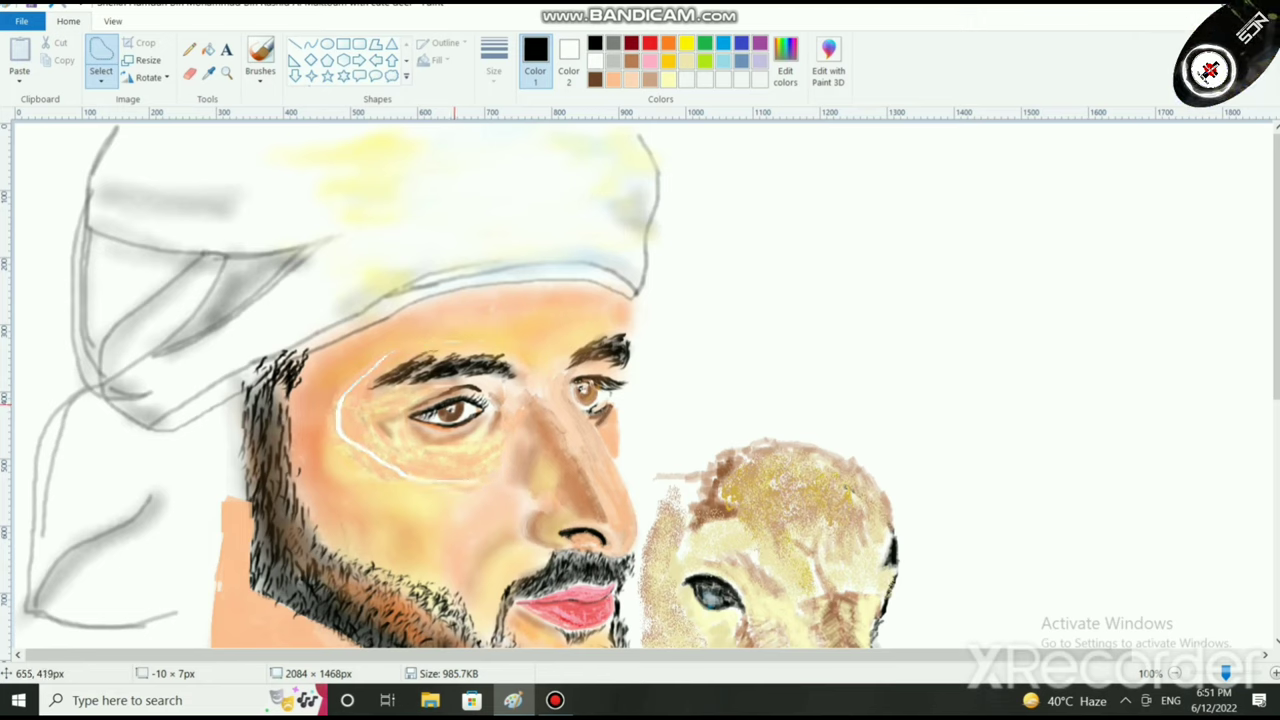
{"action": "left_click_drag", "start_coordinate": [462, 410], "coordinate": [462, 401]}
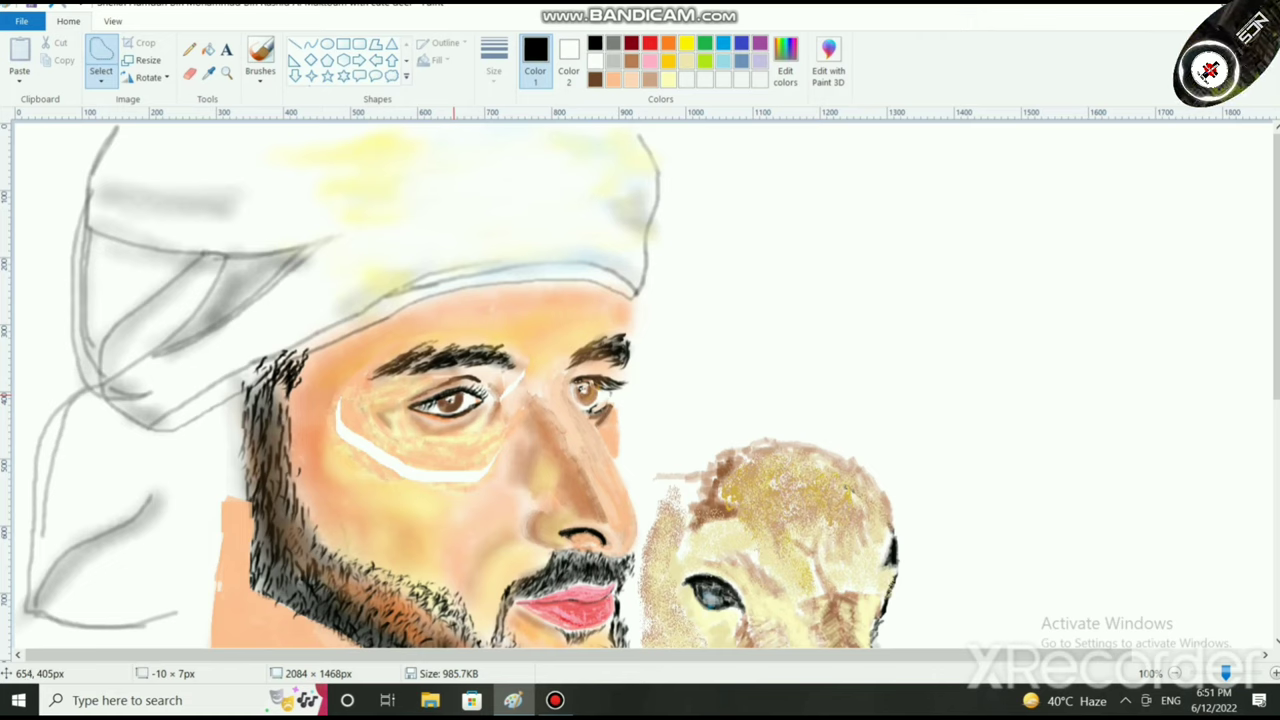
{"action": "left_click_drag", "start_coordinate": [462, 401], "coordinate": [450, 408]}
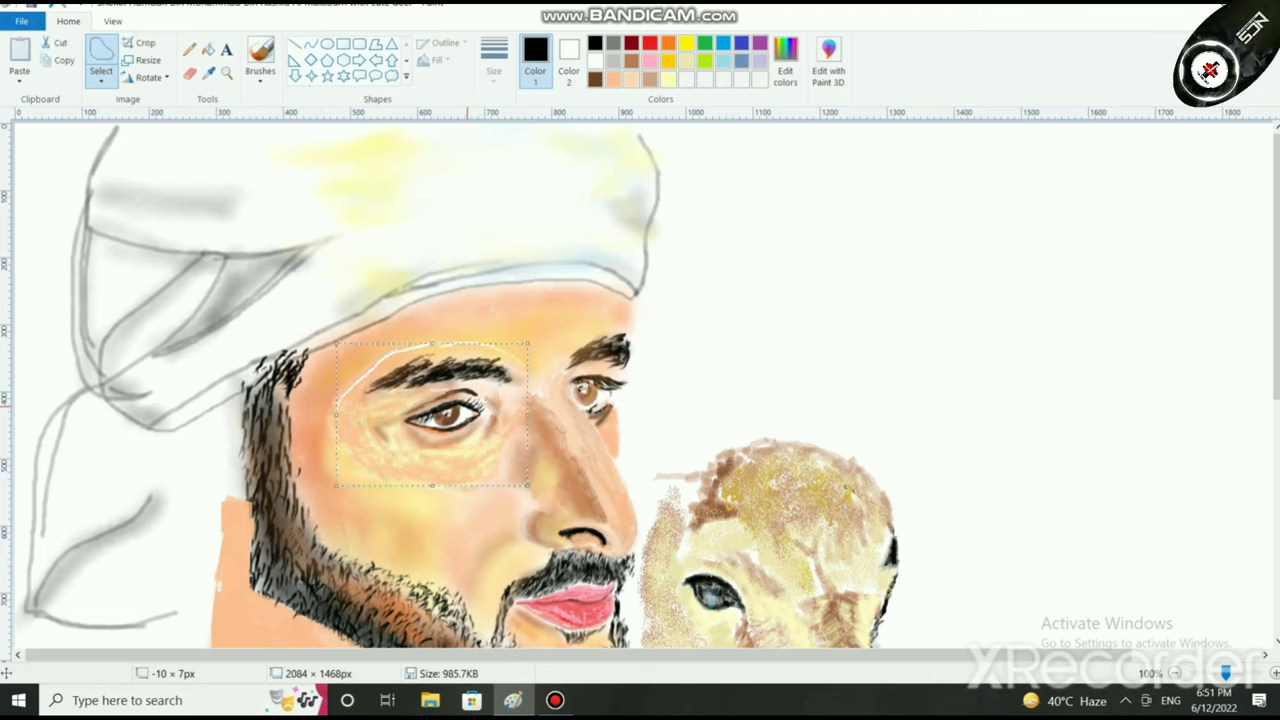
{"action": "left_click", "coordinate": [954, 368]}
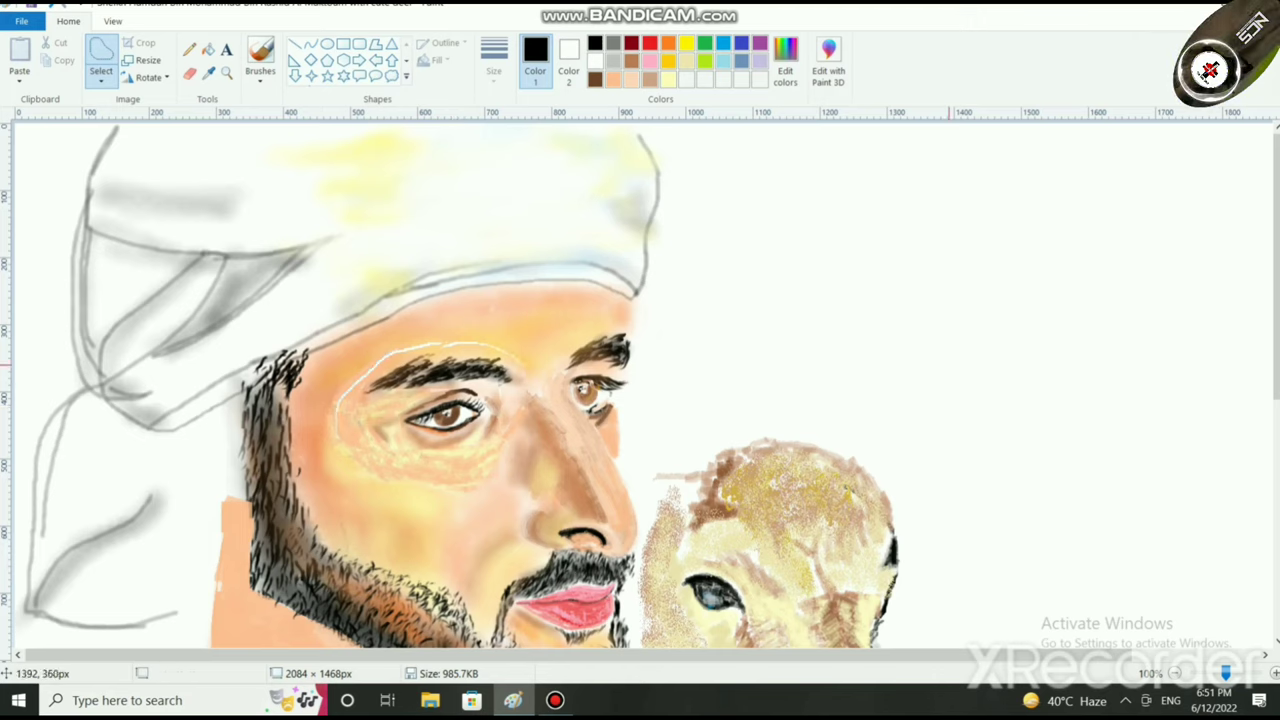
{"action": "key", "text": "ctrl+z"}
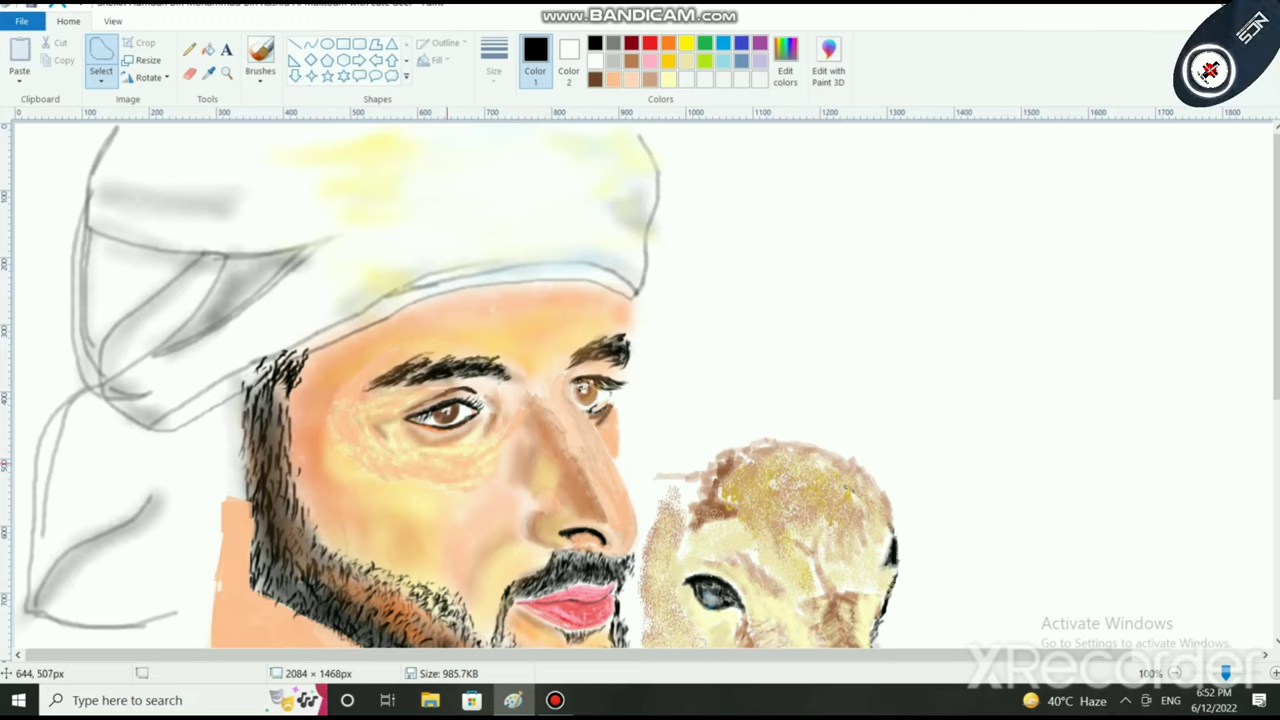
Step: Reselect the nearer eye and eyebrow with a tighter free-form outline and move them slightly up towards the nose
{"action": "mouse_move", "coordinate": [510, 345]}
{"action": "left_mouse_down"}
{"action": "mouse_move", "coordinate": [386, 358]}
{"action": "mouse_move", "coordinate": [356, 398]}
{"action": "mouse_move", "coordinate": [371, 452]}
{"action": "mouse_move", "coordinate": [430, 467]}
{"action": "mouse_move", "coordinate": [472, 459]}
{"action": "mouse_move", "coordinate": [521, 408]}
{"action": "mouse_move", "coordinate": [500, 348]}
{"action": "left_mouse_up"}
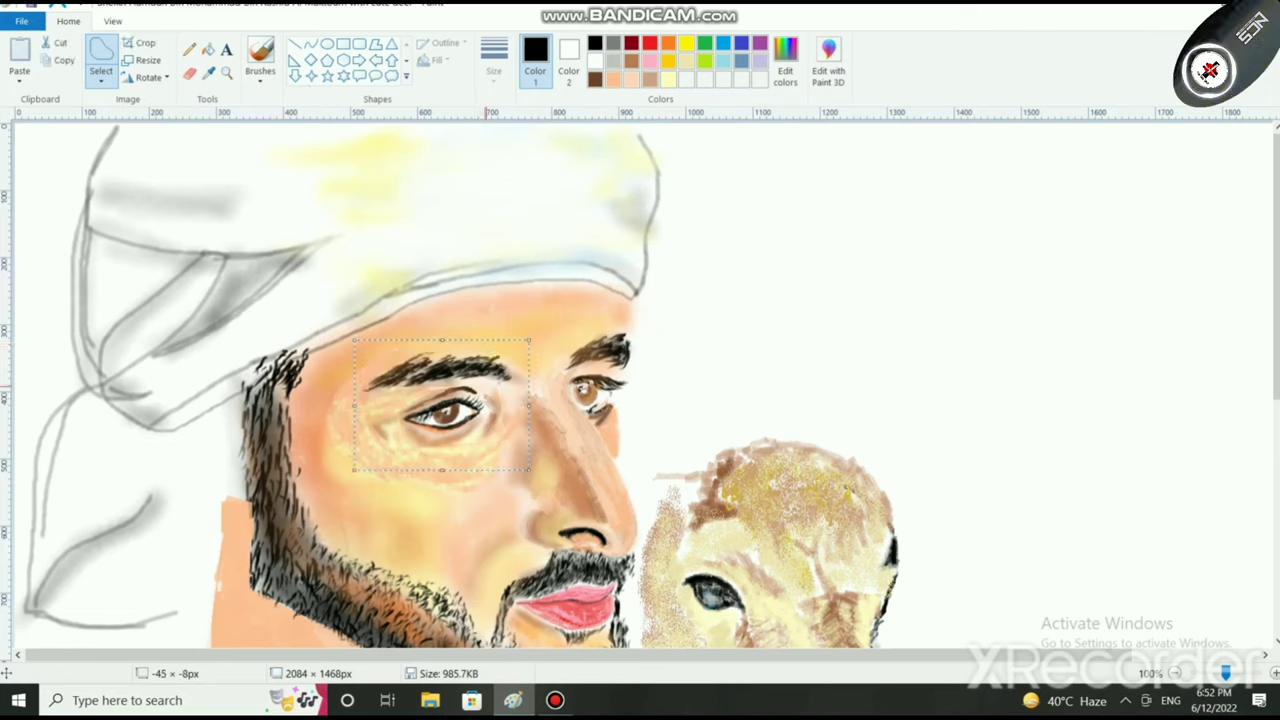
{"action": "mouse_move", "coordinate": [490, 399]}
{"action": "left_mouse_down"}
{"action": "mouse_move", "coordinate": [510, 401]}
{"action": "mouse_move", "coordinate": [504, 382]}
{"action": "left_mouse_up"}
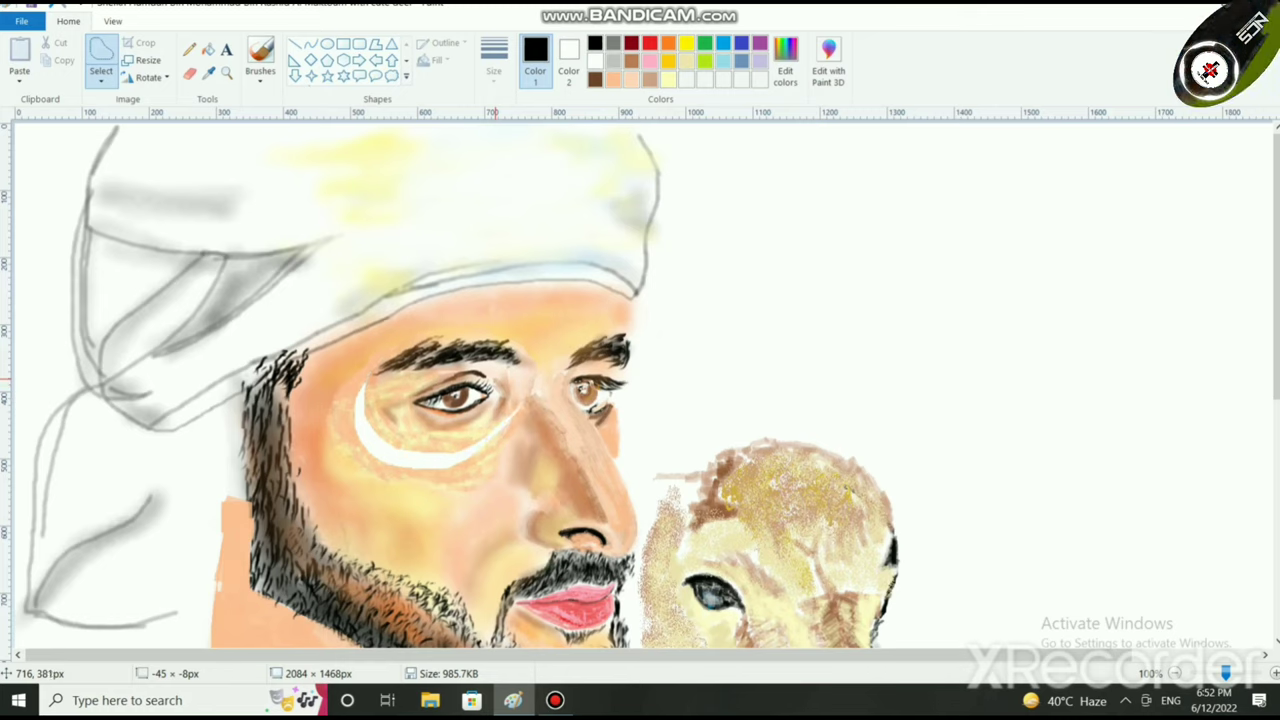
{"action": "left_click_drag", "start_coordinate": [504, 382], "coordinate": [495, 385]}
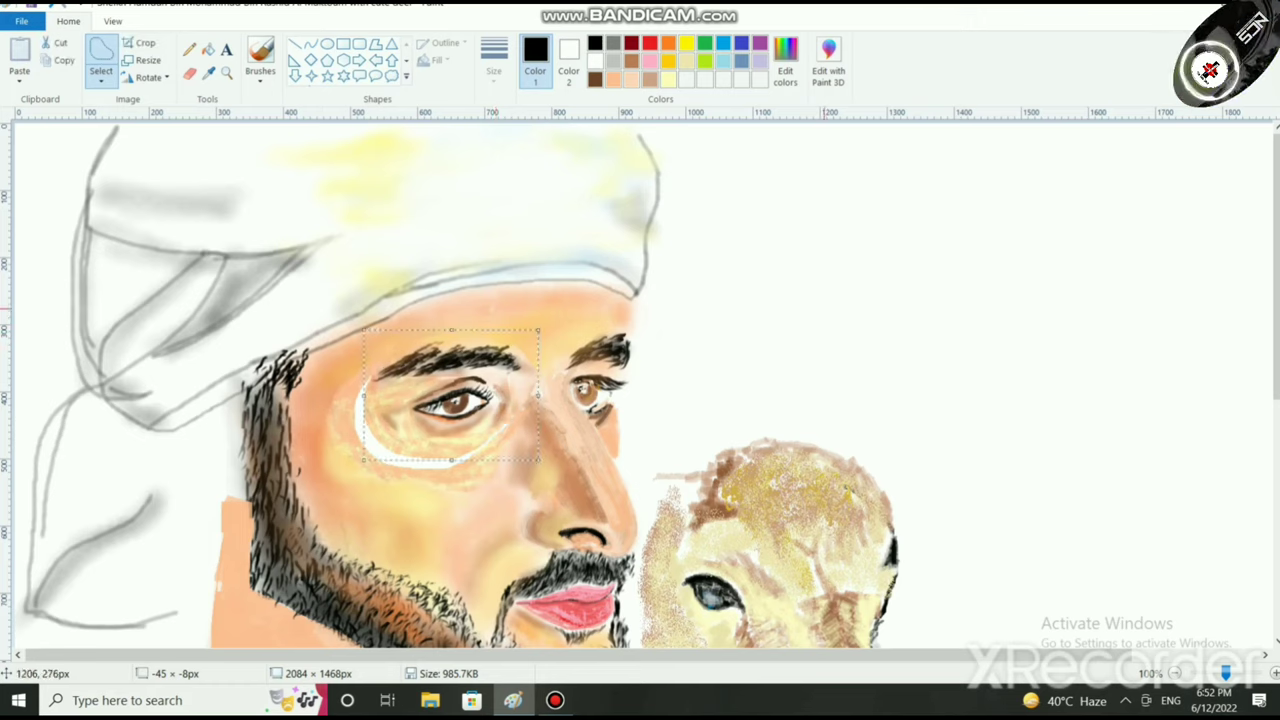
{"action": "left_click", "coordinate": [825, 309]}
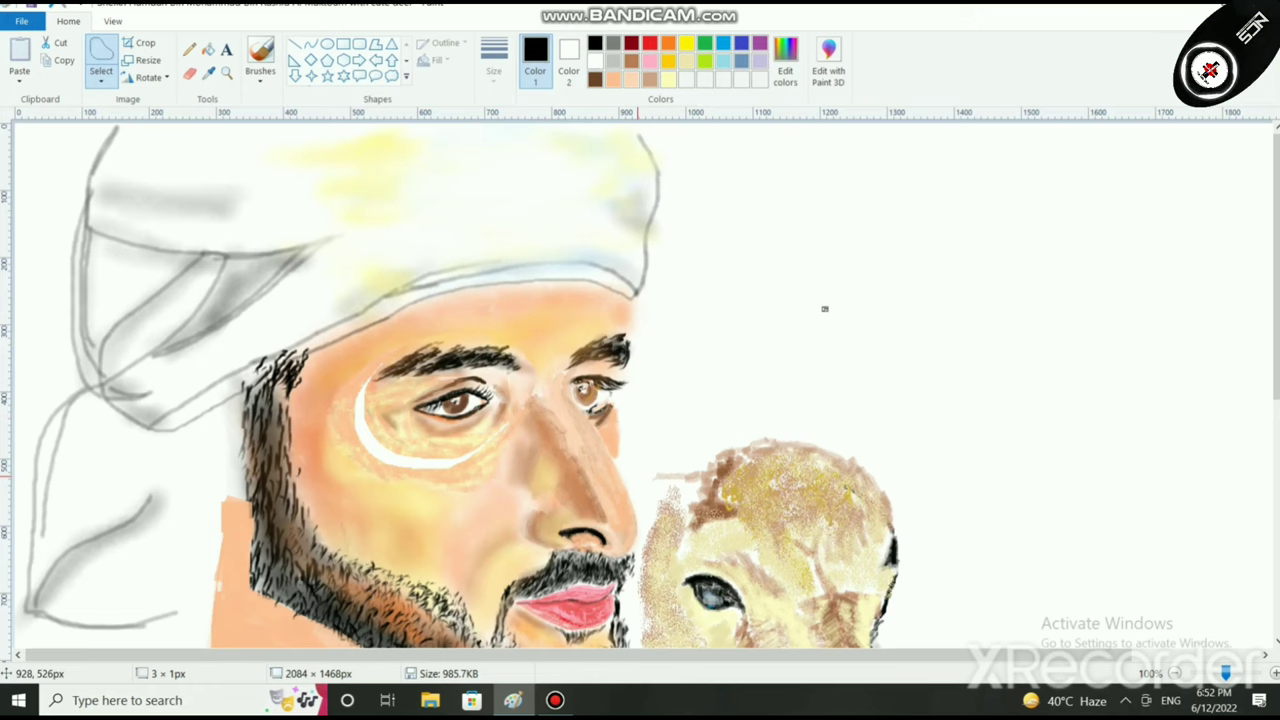
{"action": "scroll", "coordinate": [825, 309], "scroll_direction": "down", "scroll_amount": 2}
{"action": "scroll", "coordinate": [825, 309], "scroll_direction": "up", "scroll_amount": 1}
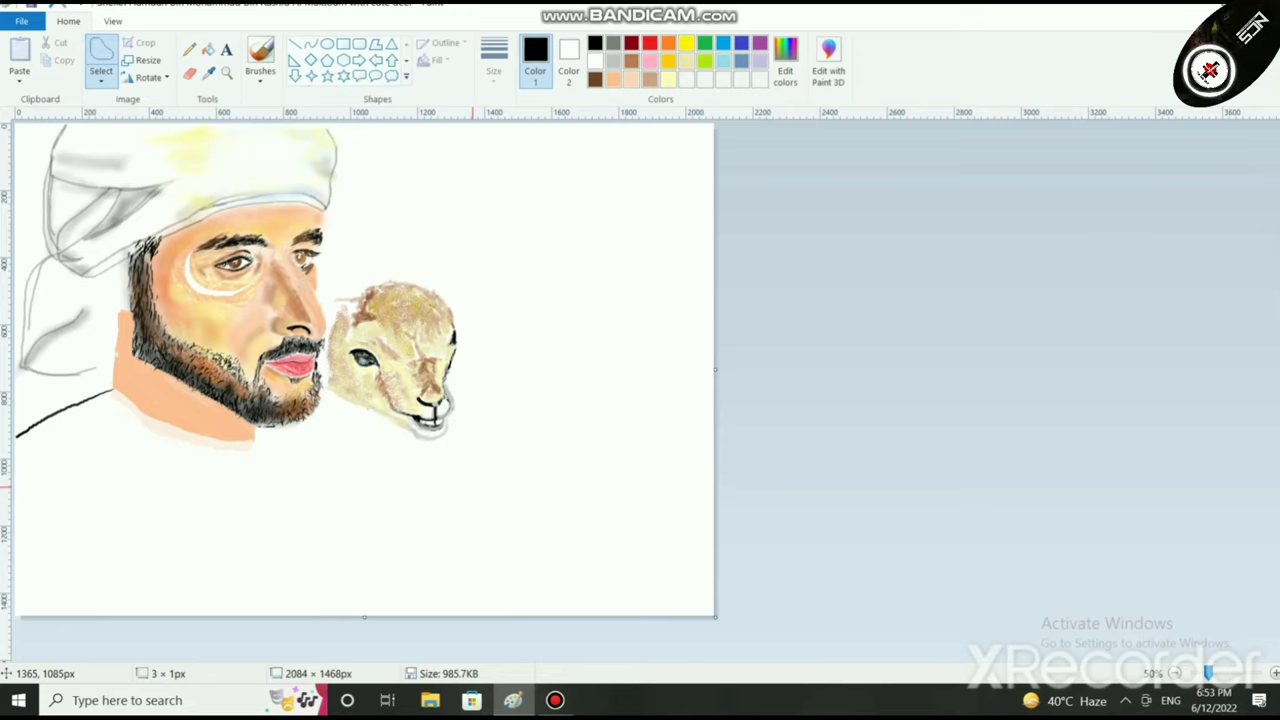
Step: Undo the eye's move, restore it for comparison, and undo it again
{"action": "key", "text": "ctrl+z"}
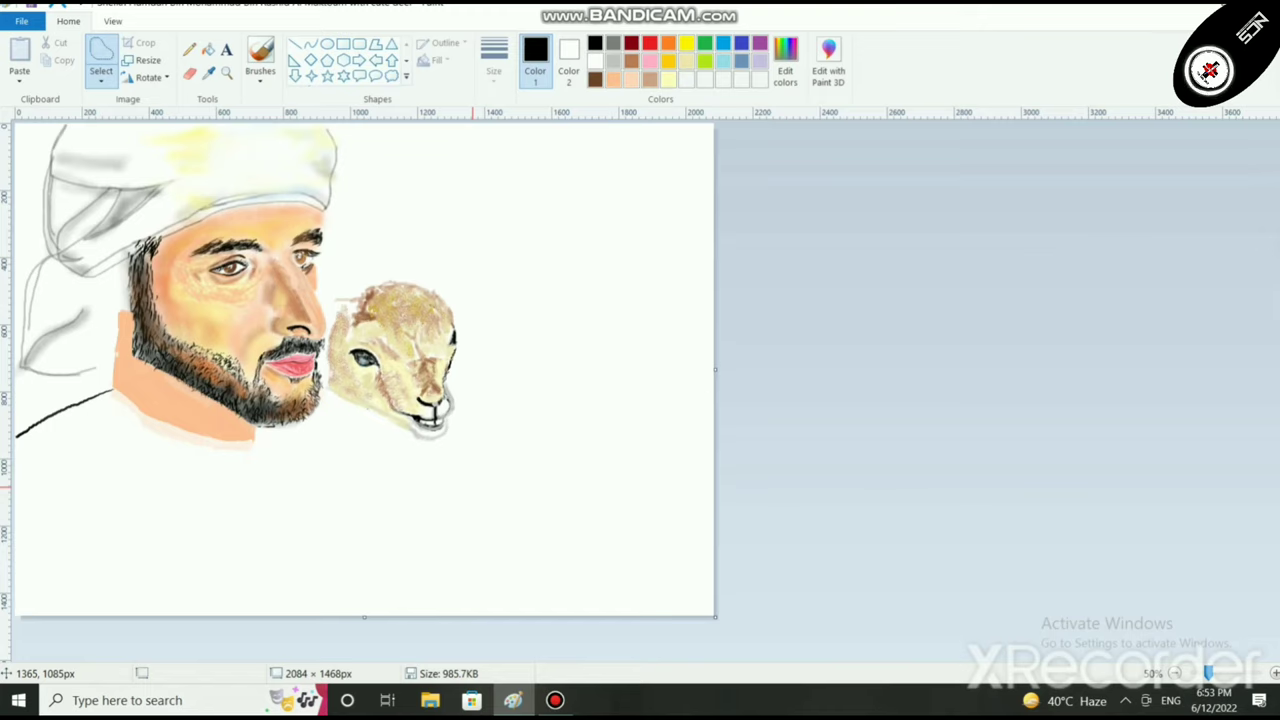
{"action": "key", "text": "ctrl+y"}
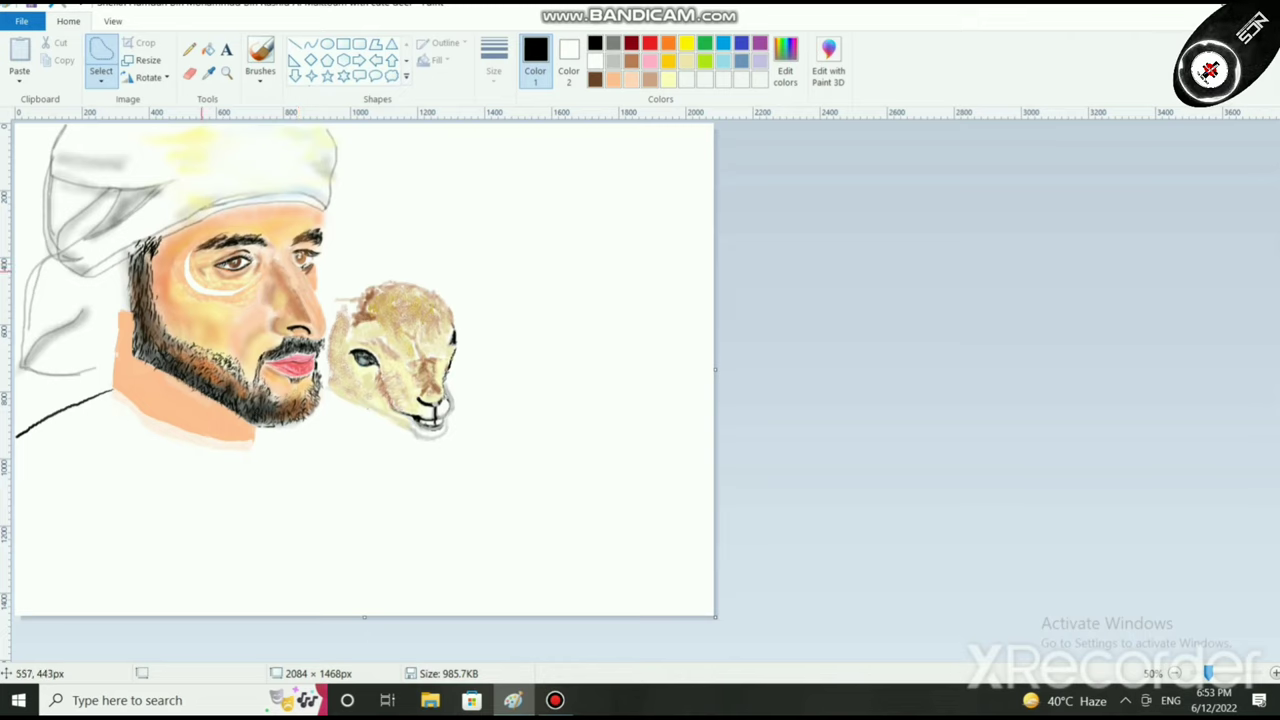
{"action": "key", "text": "ctrl+z"}
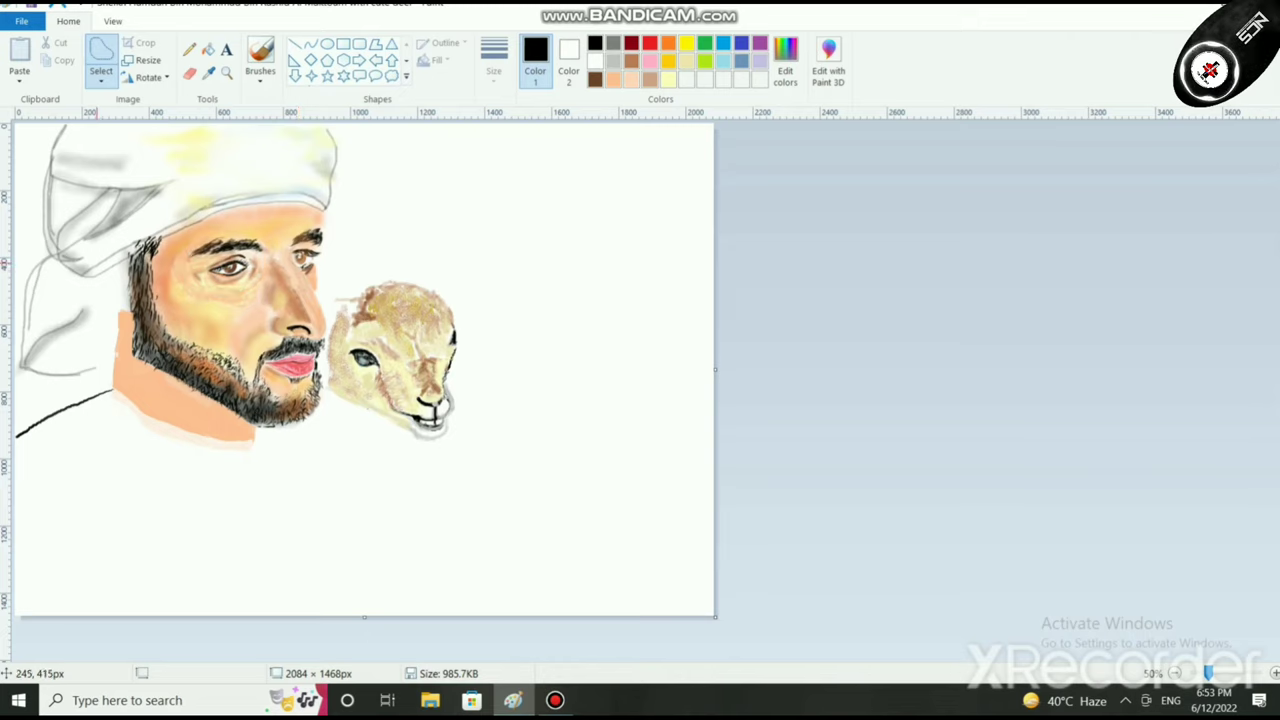
{"action": "scroll", "coordinate": [207, 270], "scroll_direction": "up", "scroll_amount": 2}
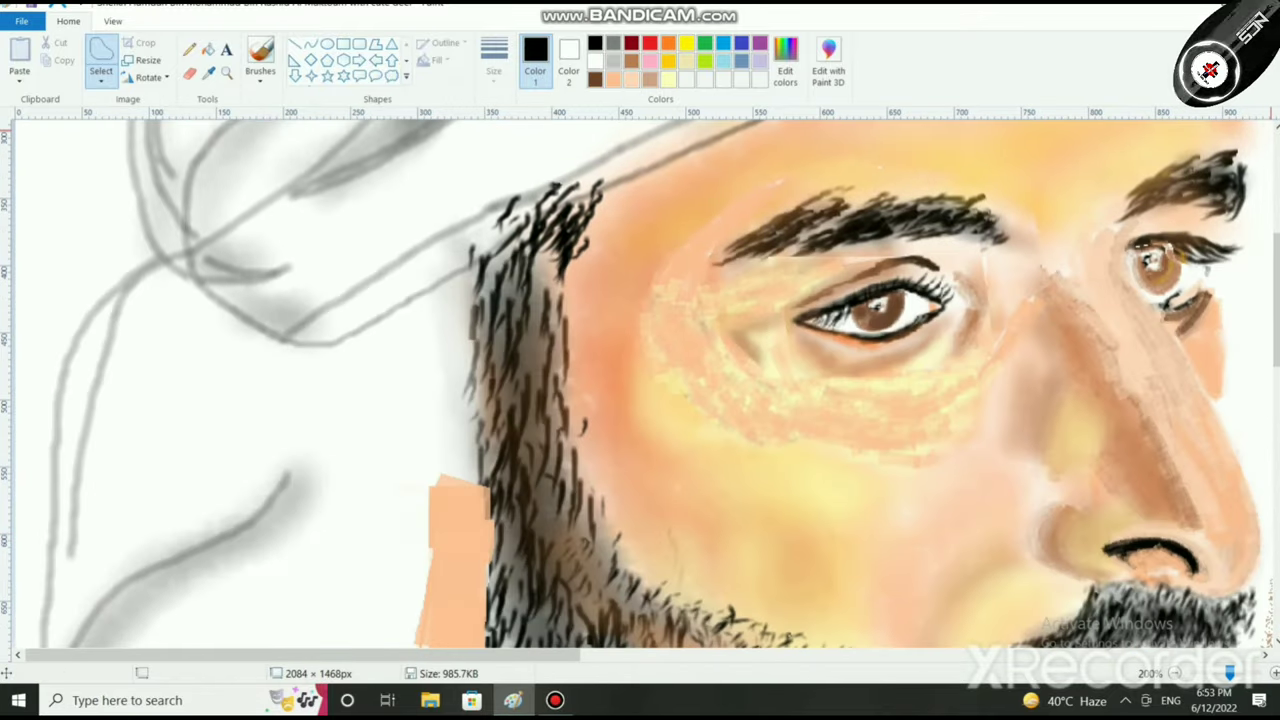